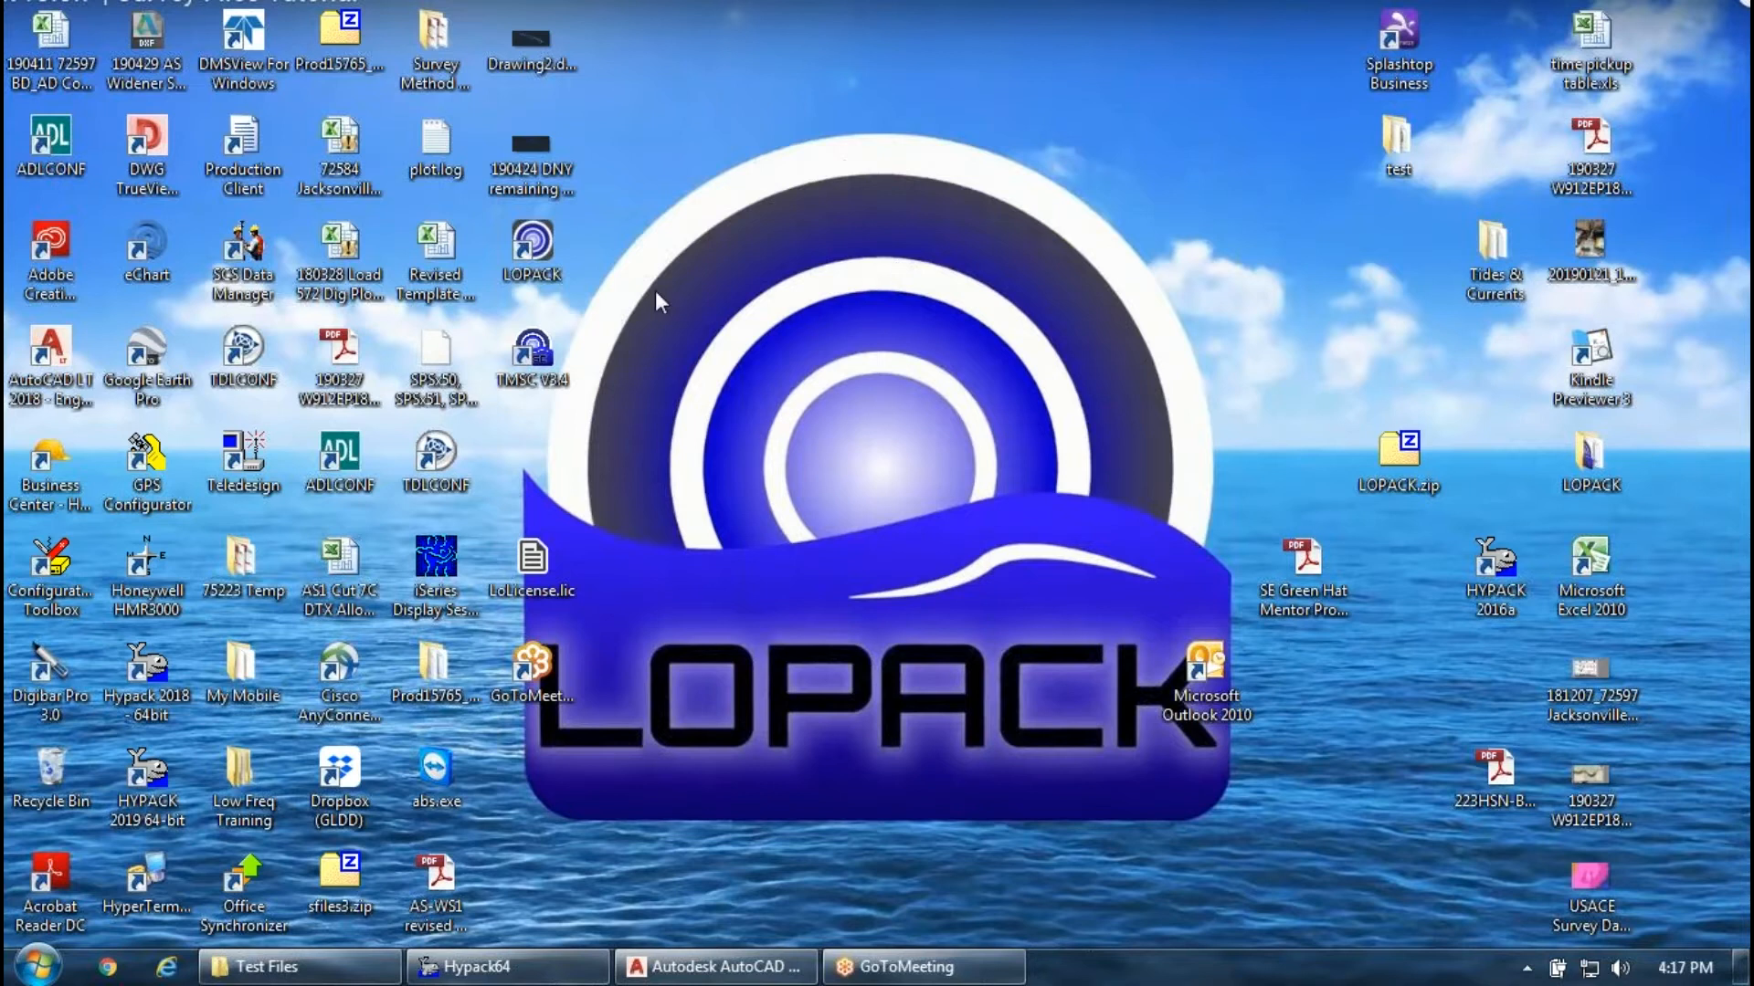
# Launch LOPACK, start The Mighty Station Calculator app and get past its welcome screen.
pyautogui.click(551, 241)
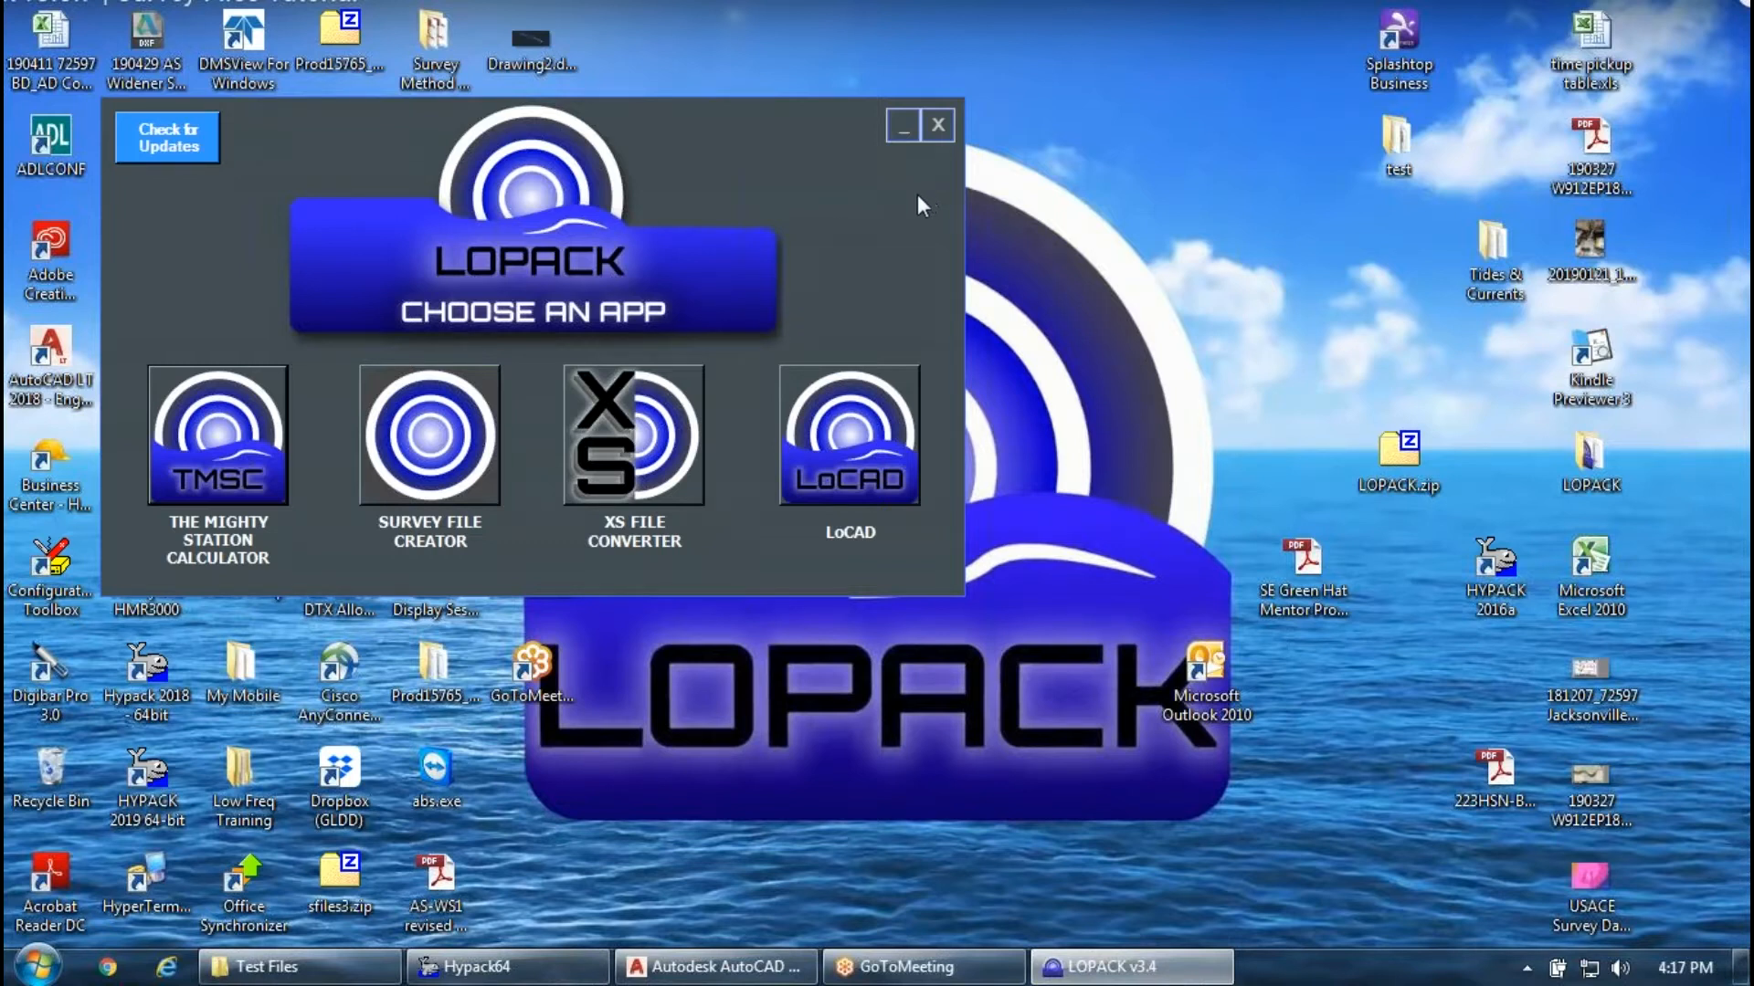
pyautogui.moveTo(890, 196); pyautogui.dragTo(1143, 270)
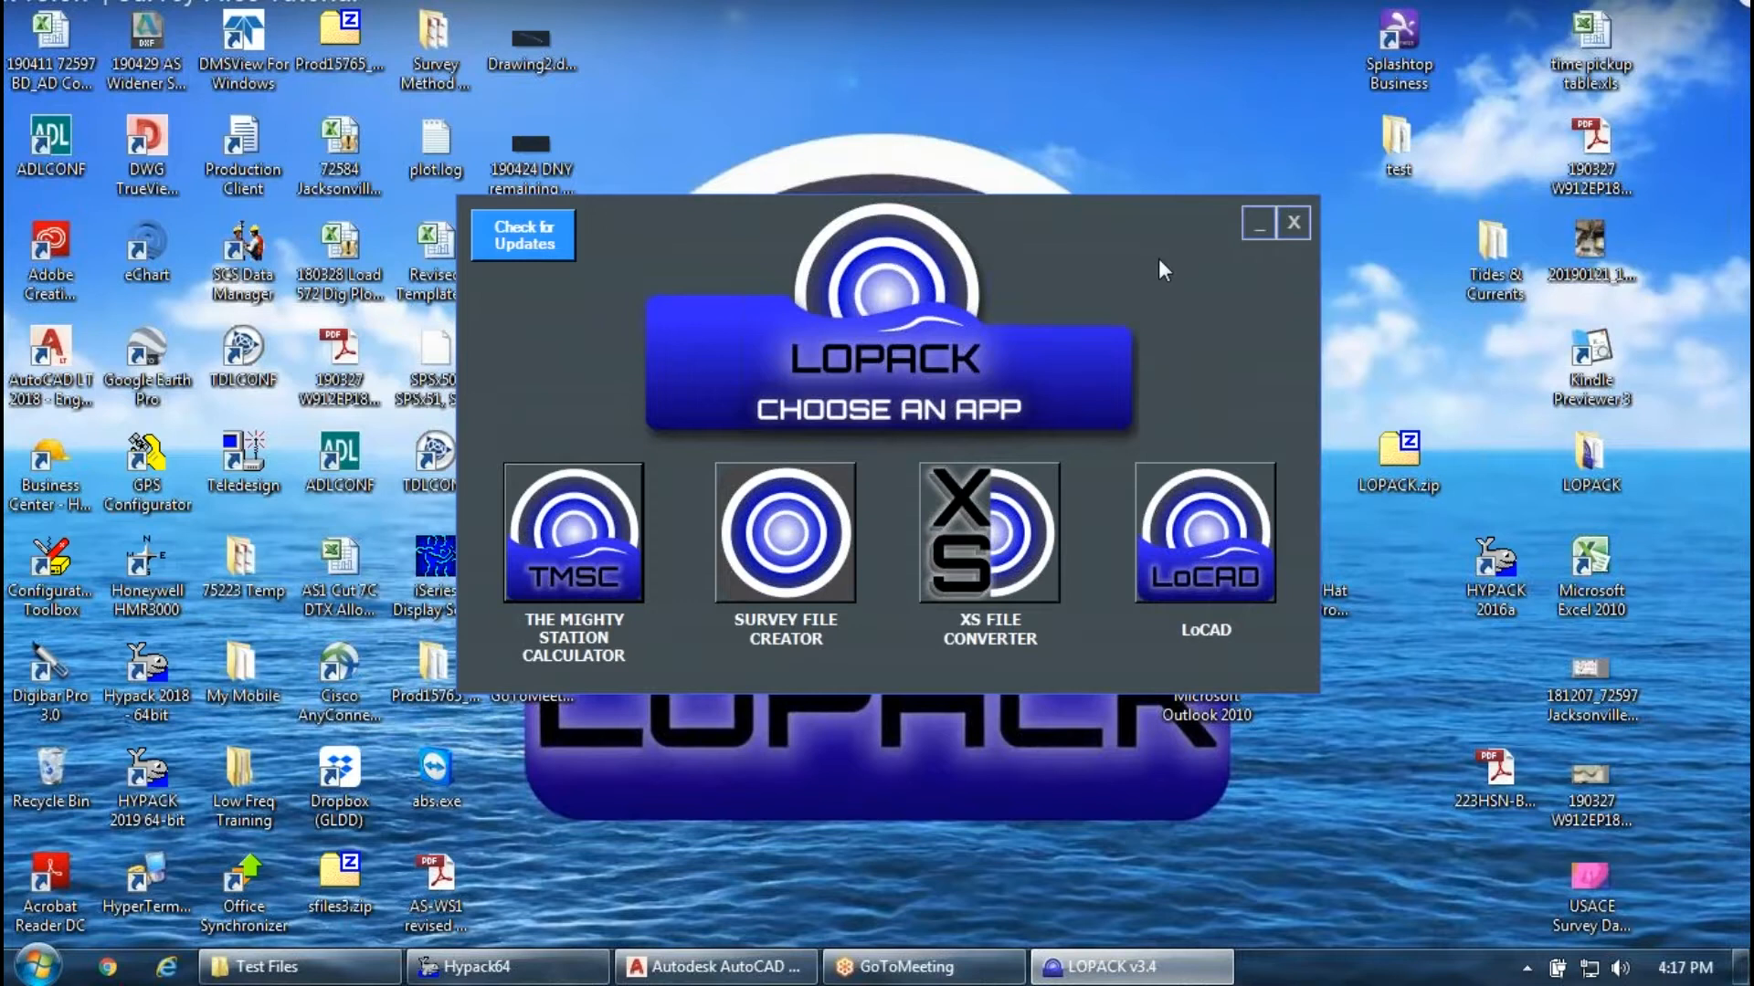
pyautogui.click(579, 540)
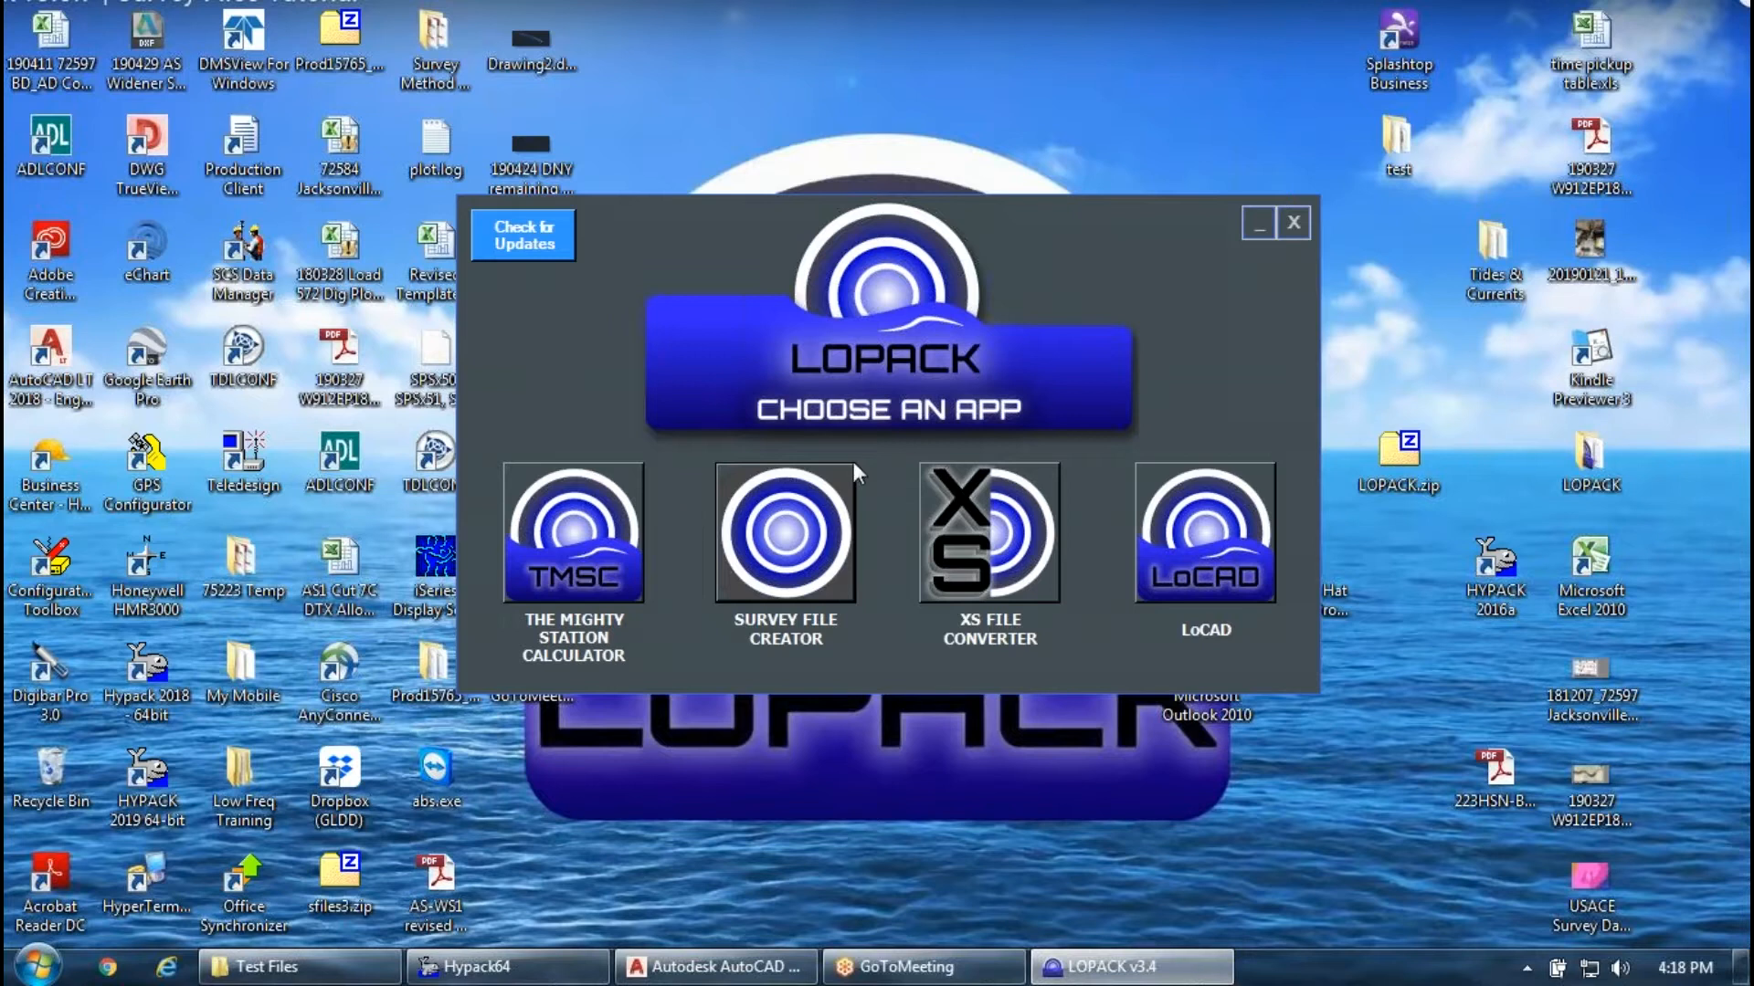
pyautogui.click(783, 577)
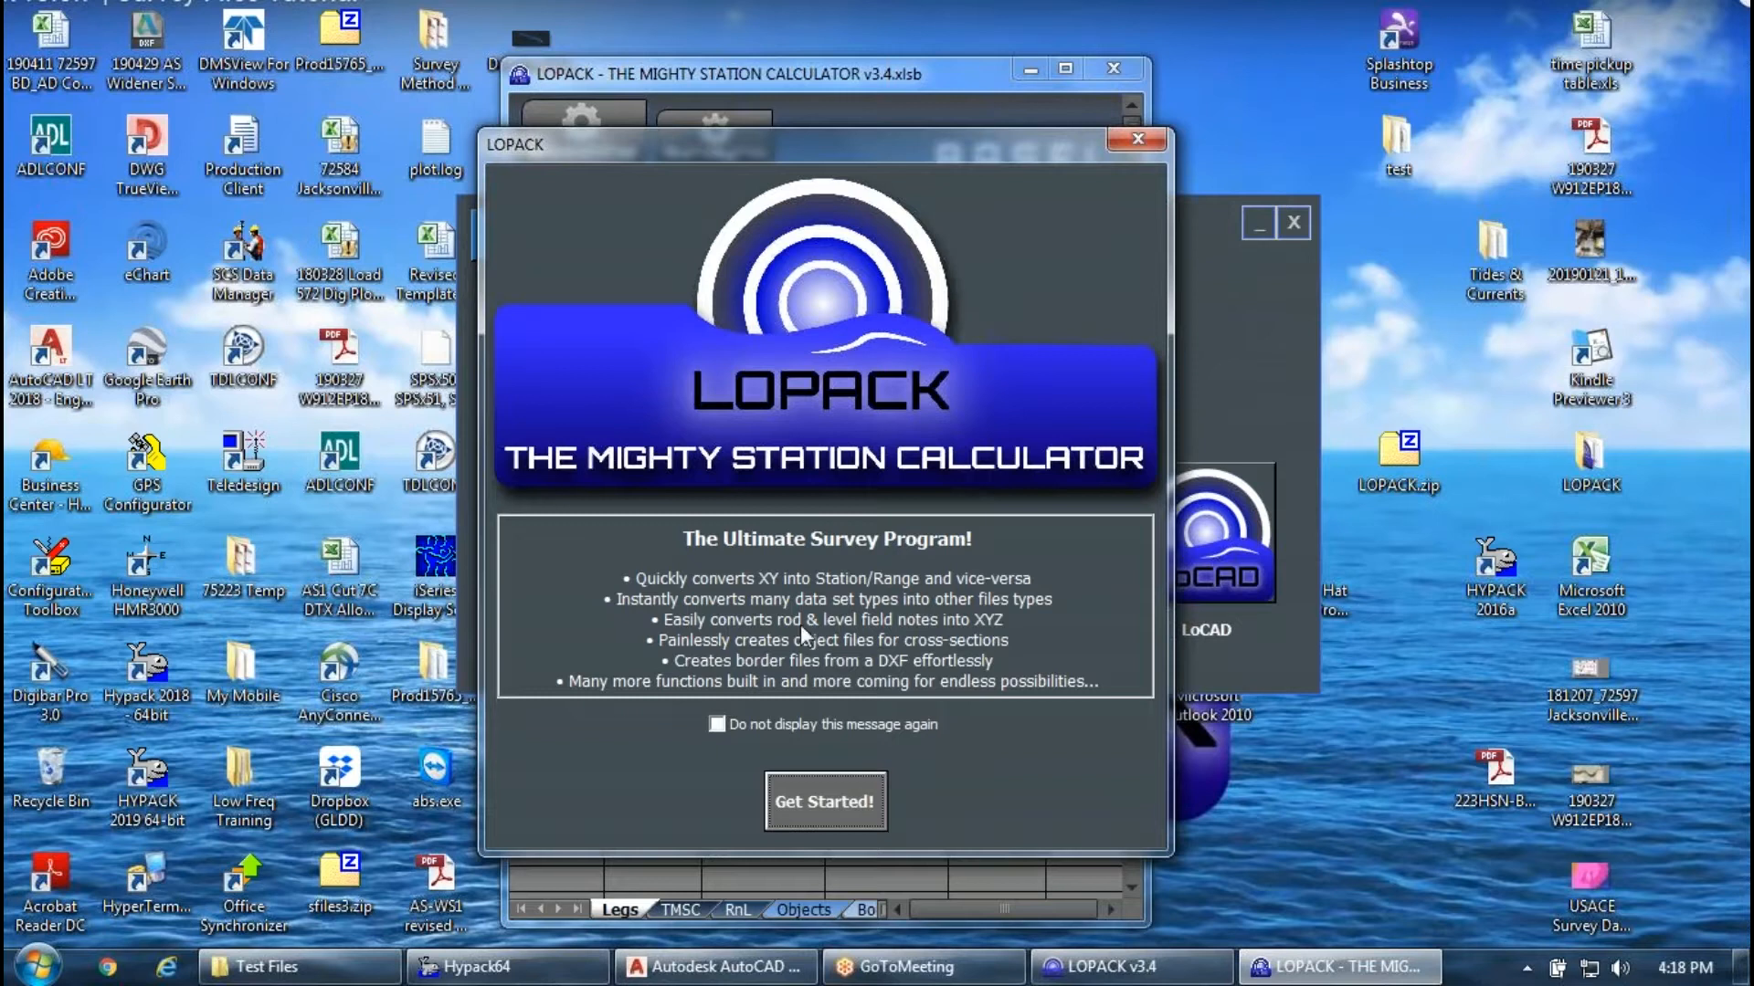
pyautogui.click(825, 796)
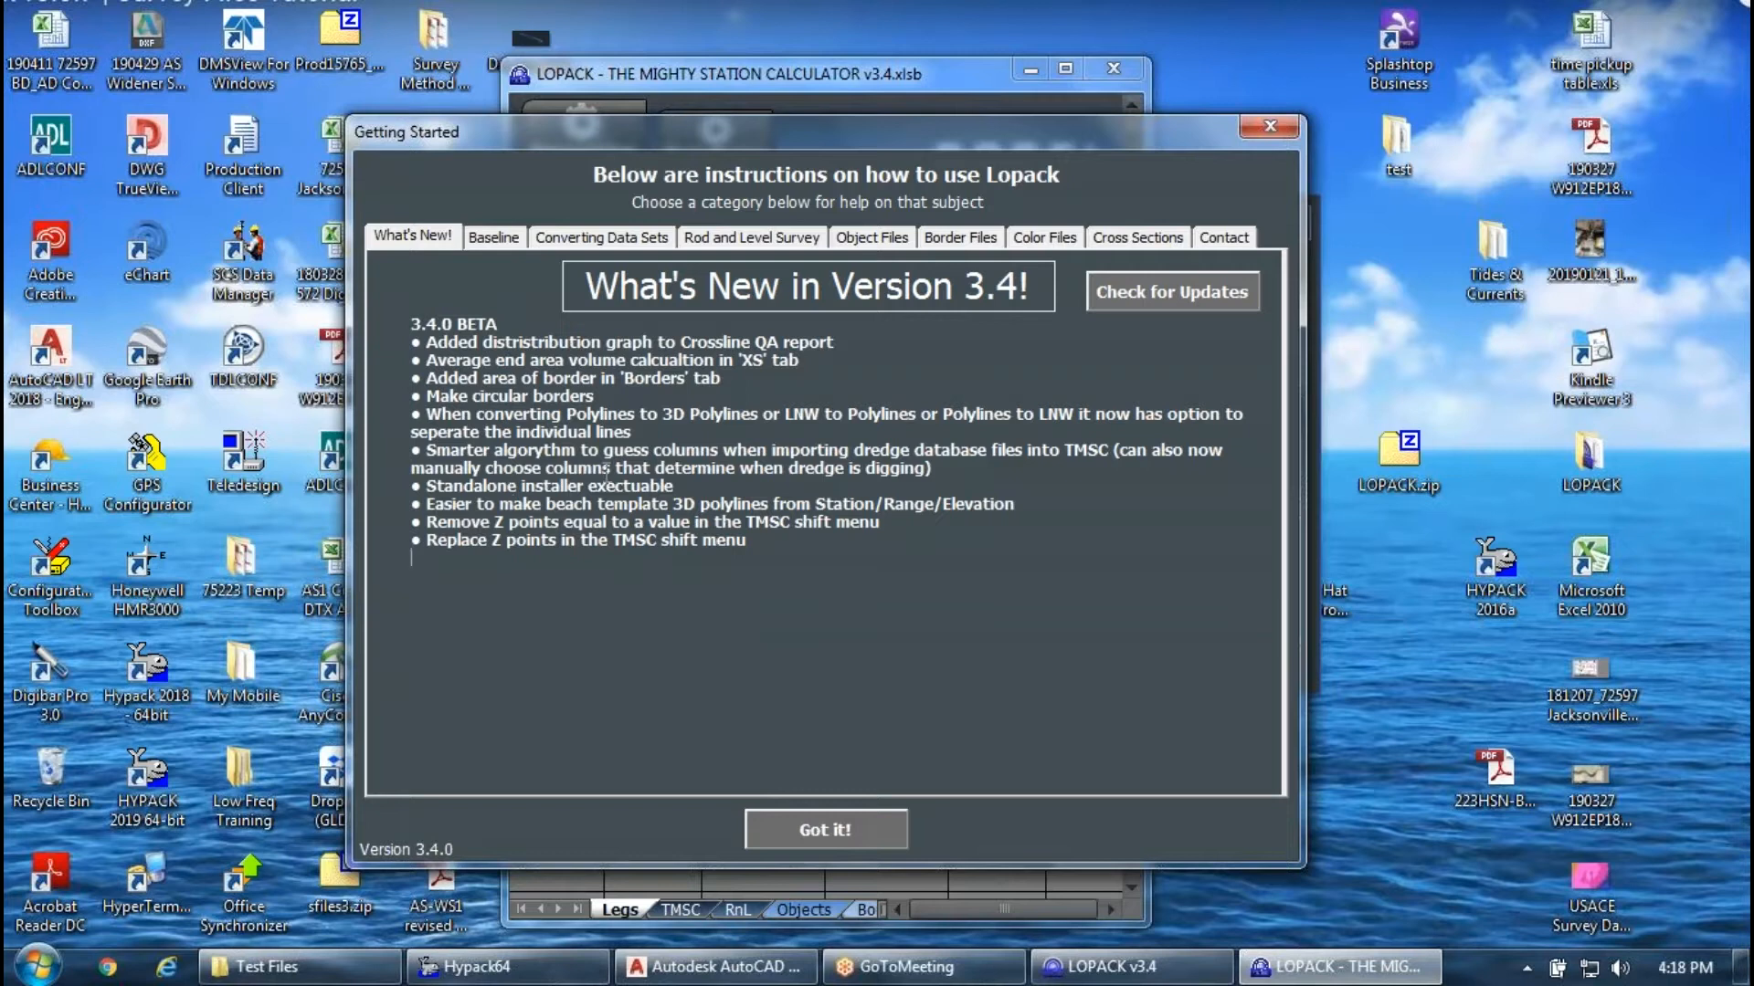
# Look through the Baseline, Converting Data Sets, Rod and Level Survey and Object Files help, then close it and maximize the calculator.
pyautogui.click(507, 240)
pyautogui.click(601, 238)
pyautogui.click(751, 237)
pyautogui.click(875, 239)
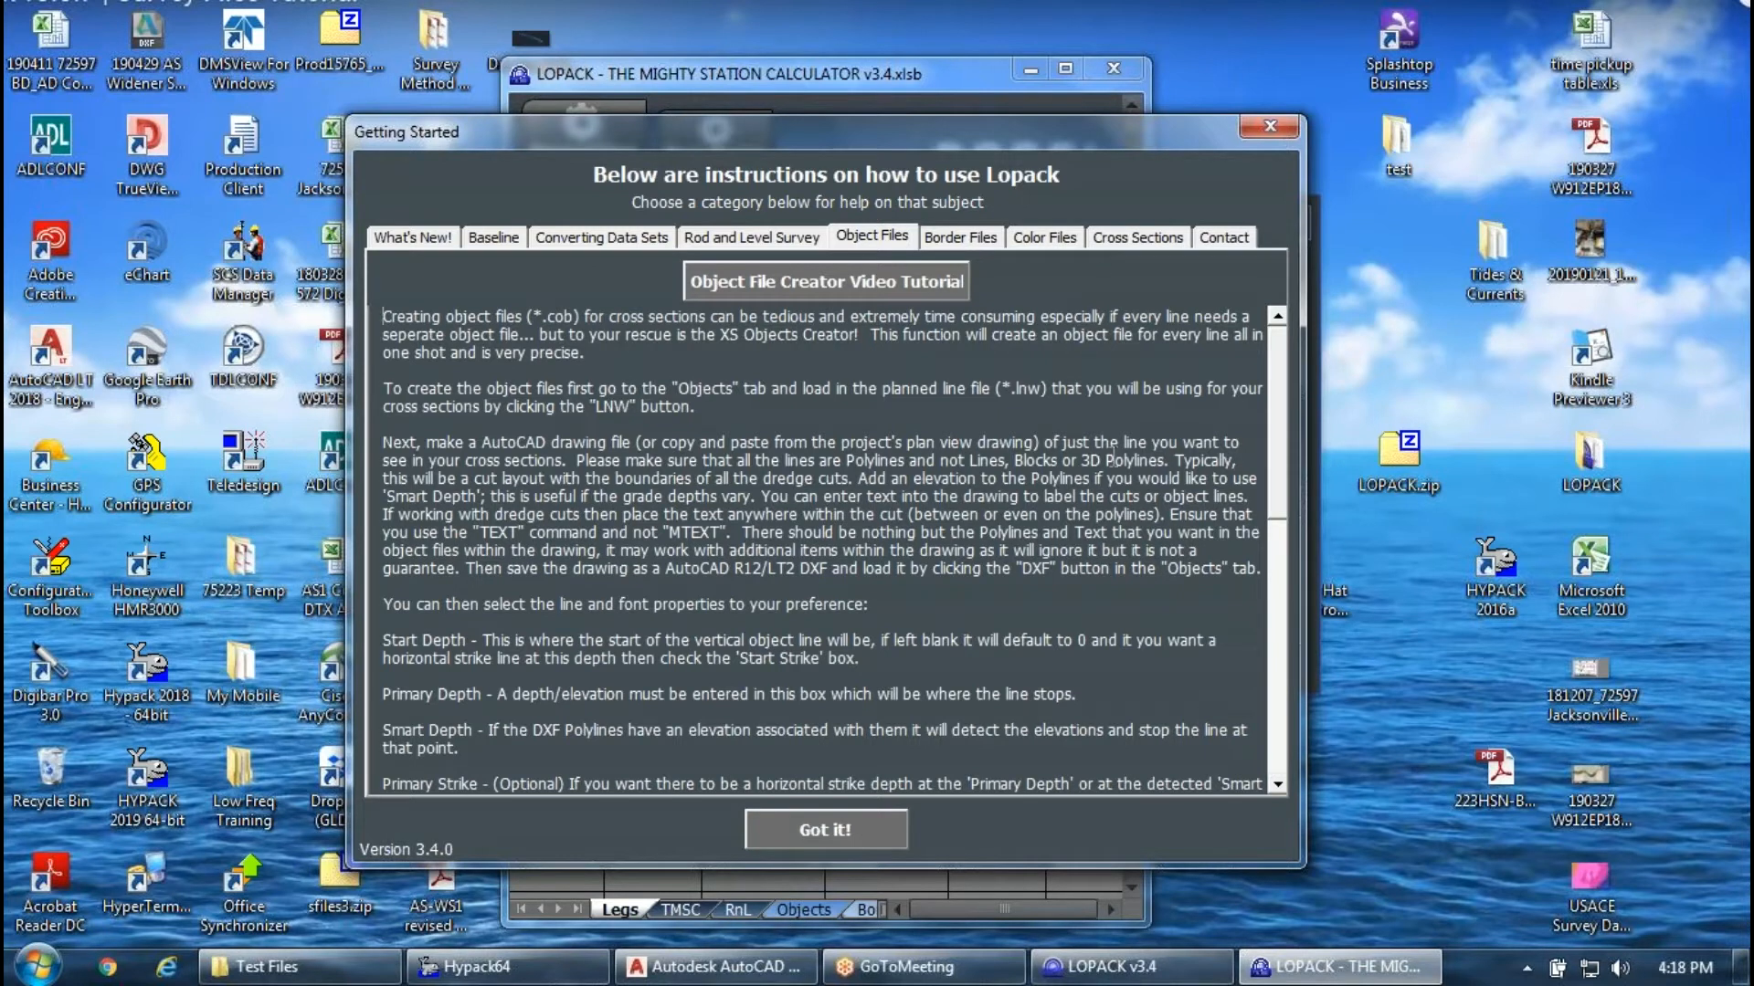
pyautogui.click(781, 836)
pyautogui.click(1062, 70)
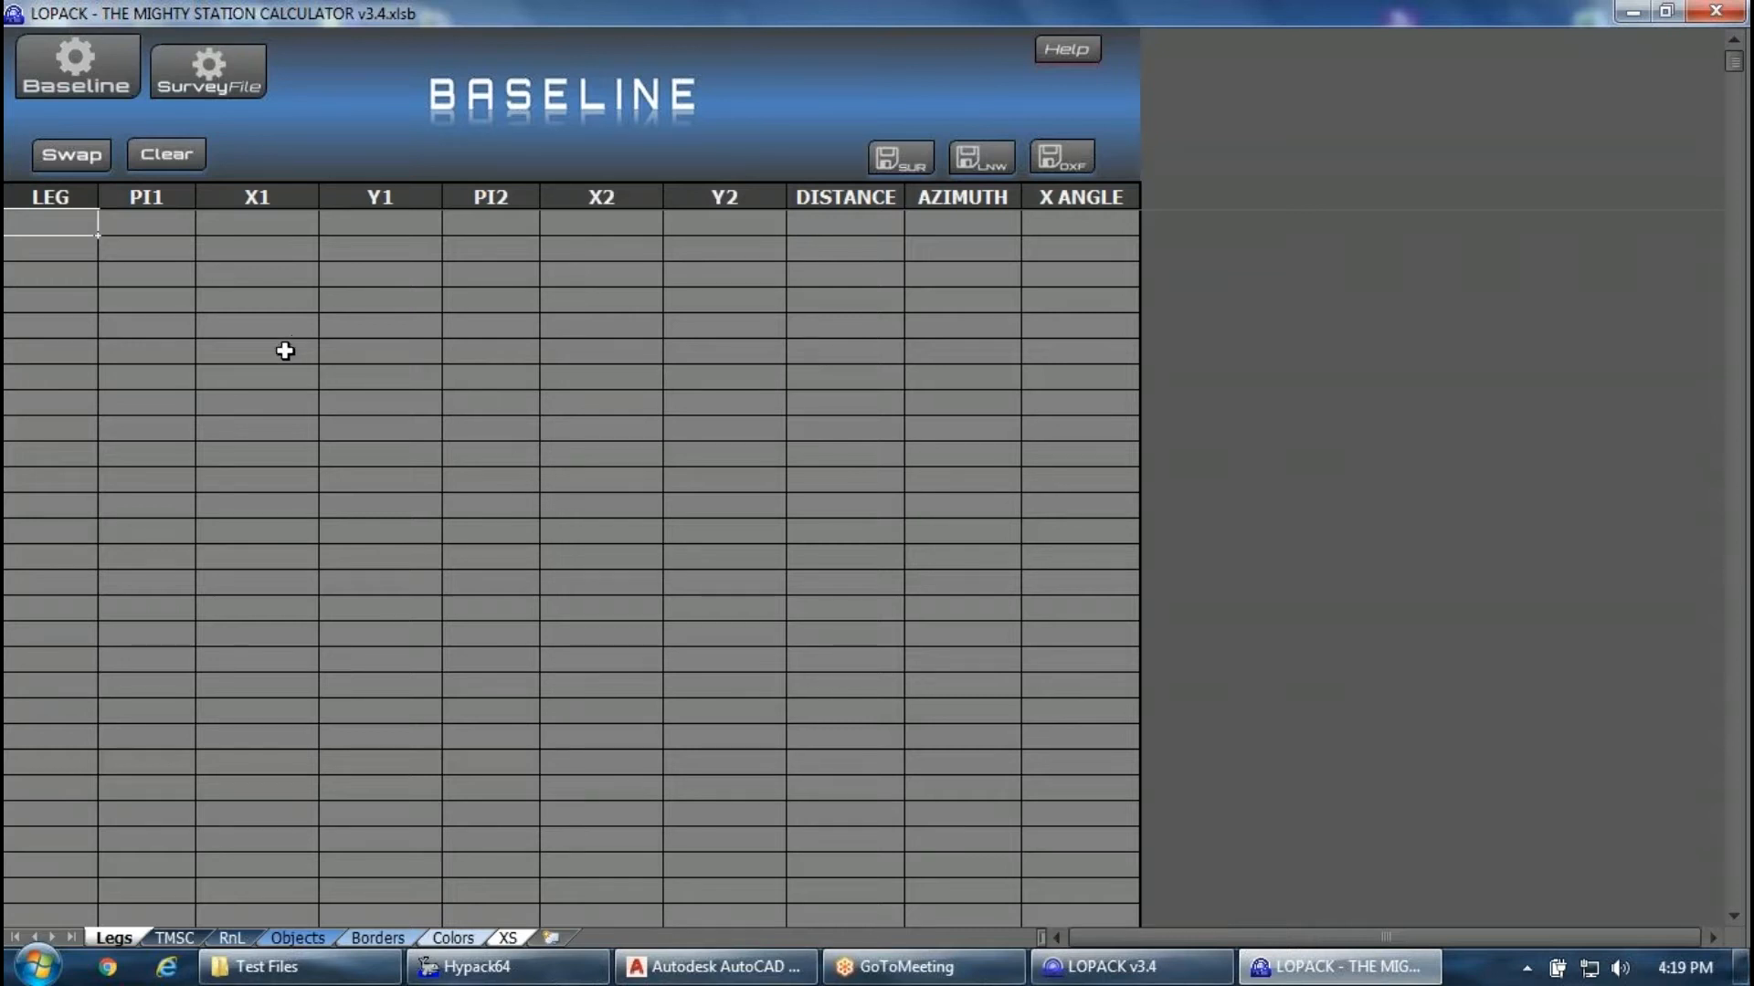
# Load the planned line file 15720 Bethany Beach Baseline.lnw from the TMSC 190506 Demo folder as the baseline.
pyautogui.click(75, 66)
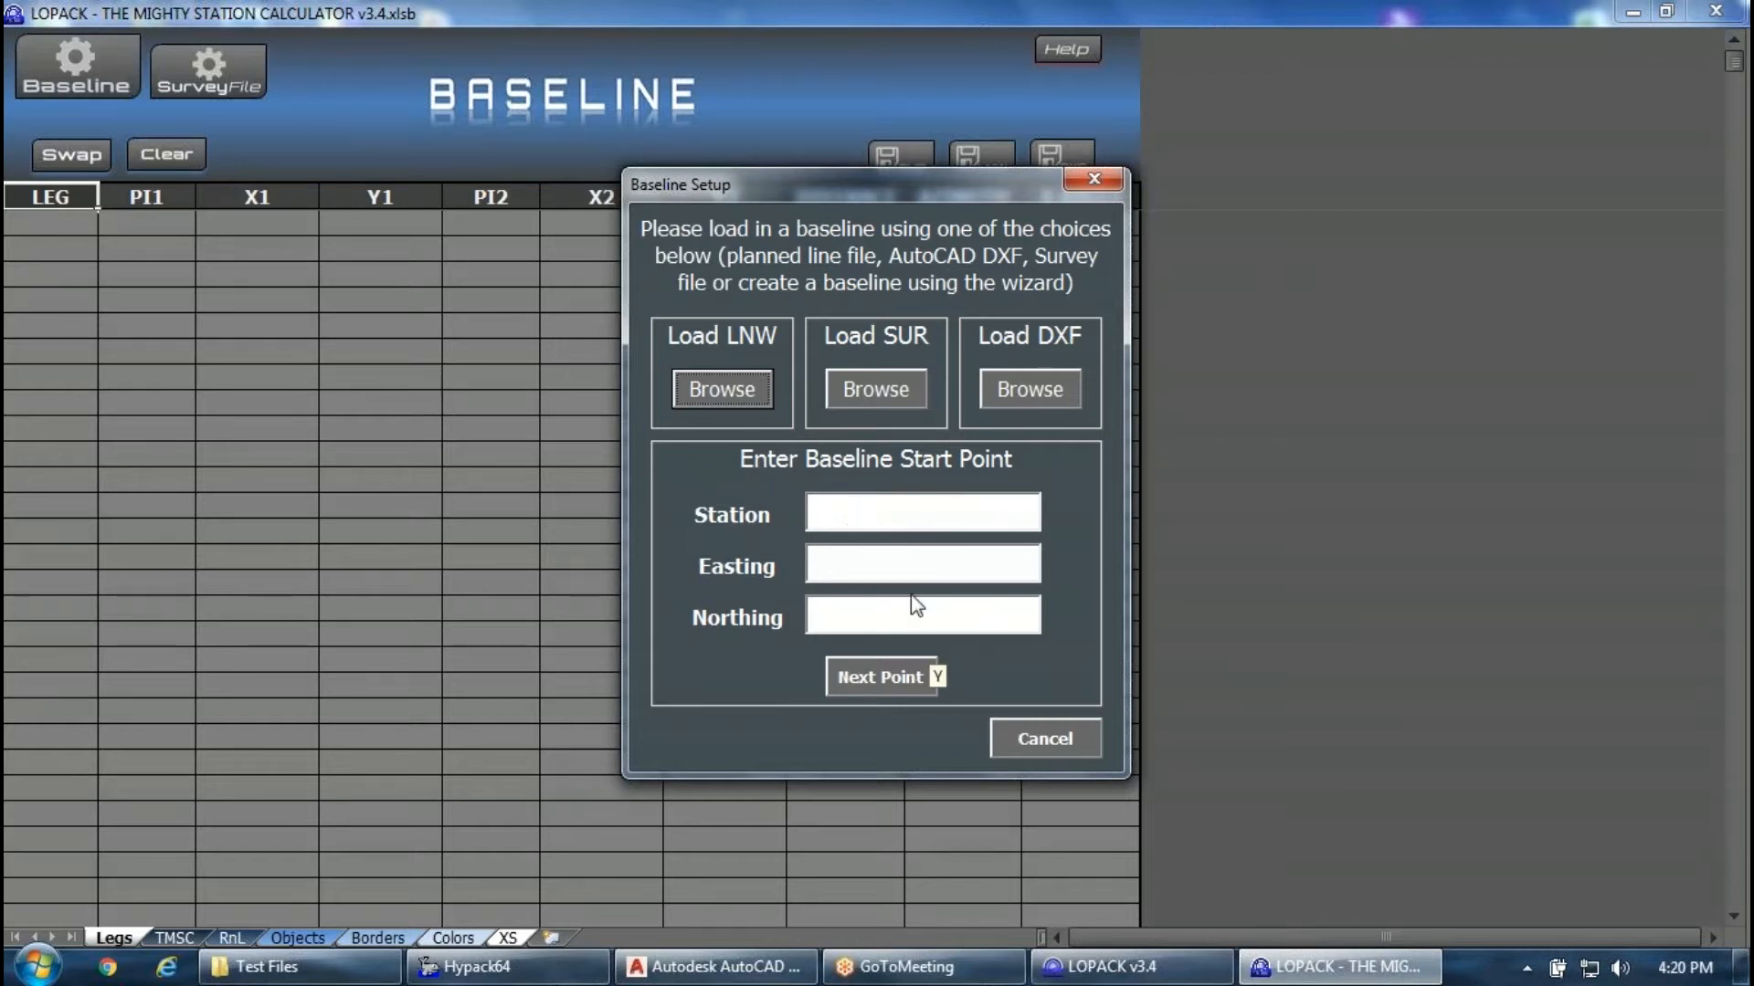
pyautogui.click(721, 390)
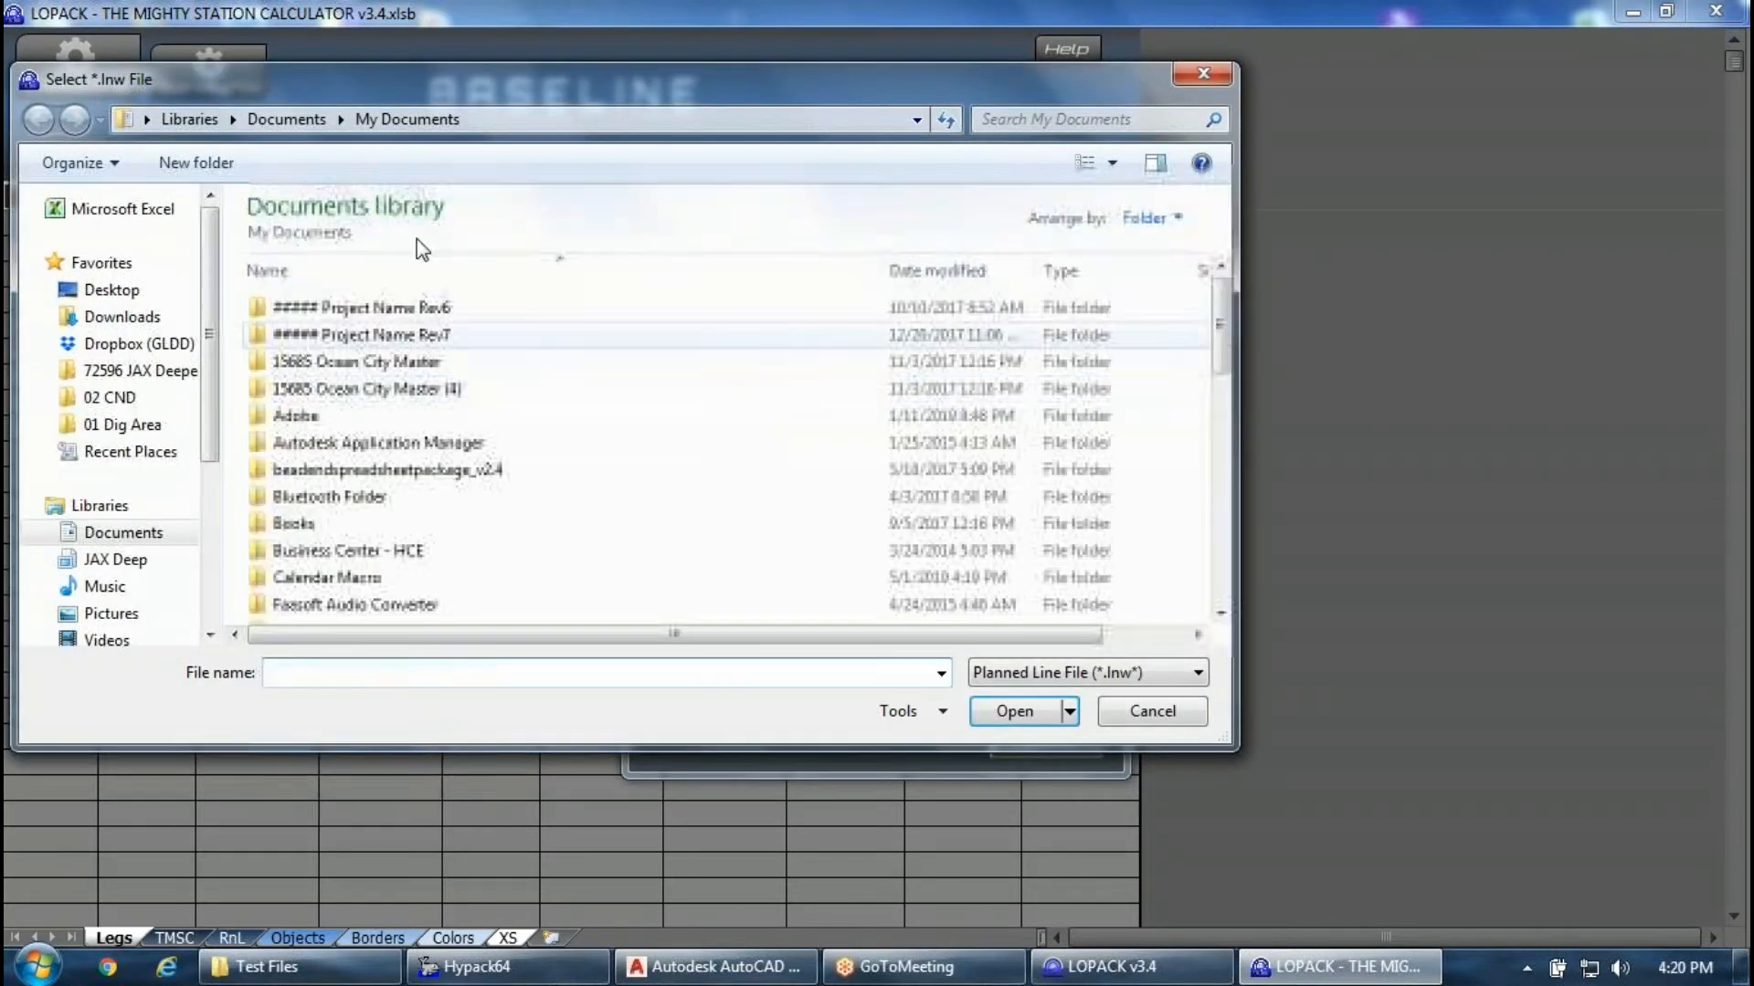
pyautogui.scroll(-15, 365, 402)
pyautogui.doubleClick(293, 530)
pyautogui.doubleClick(365, 311)
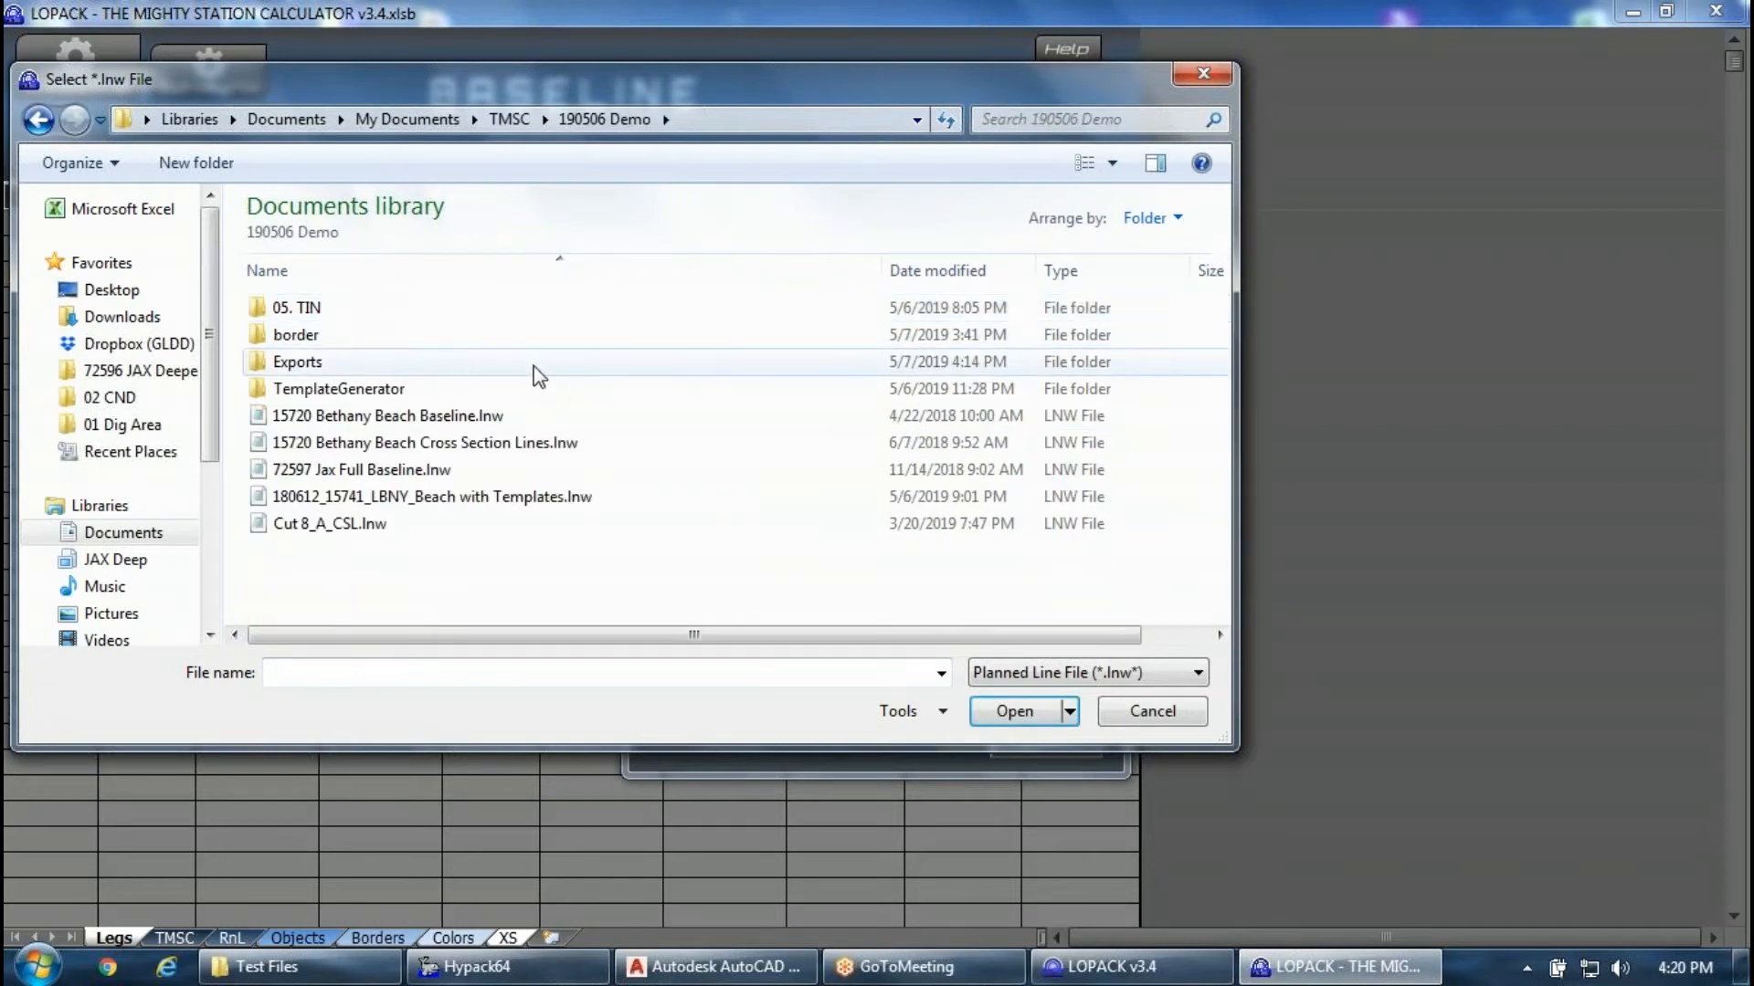
pyautogui.click(477, 420)
pyautogui.click(1022, 719)
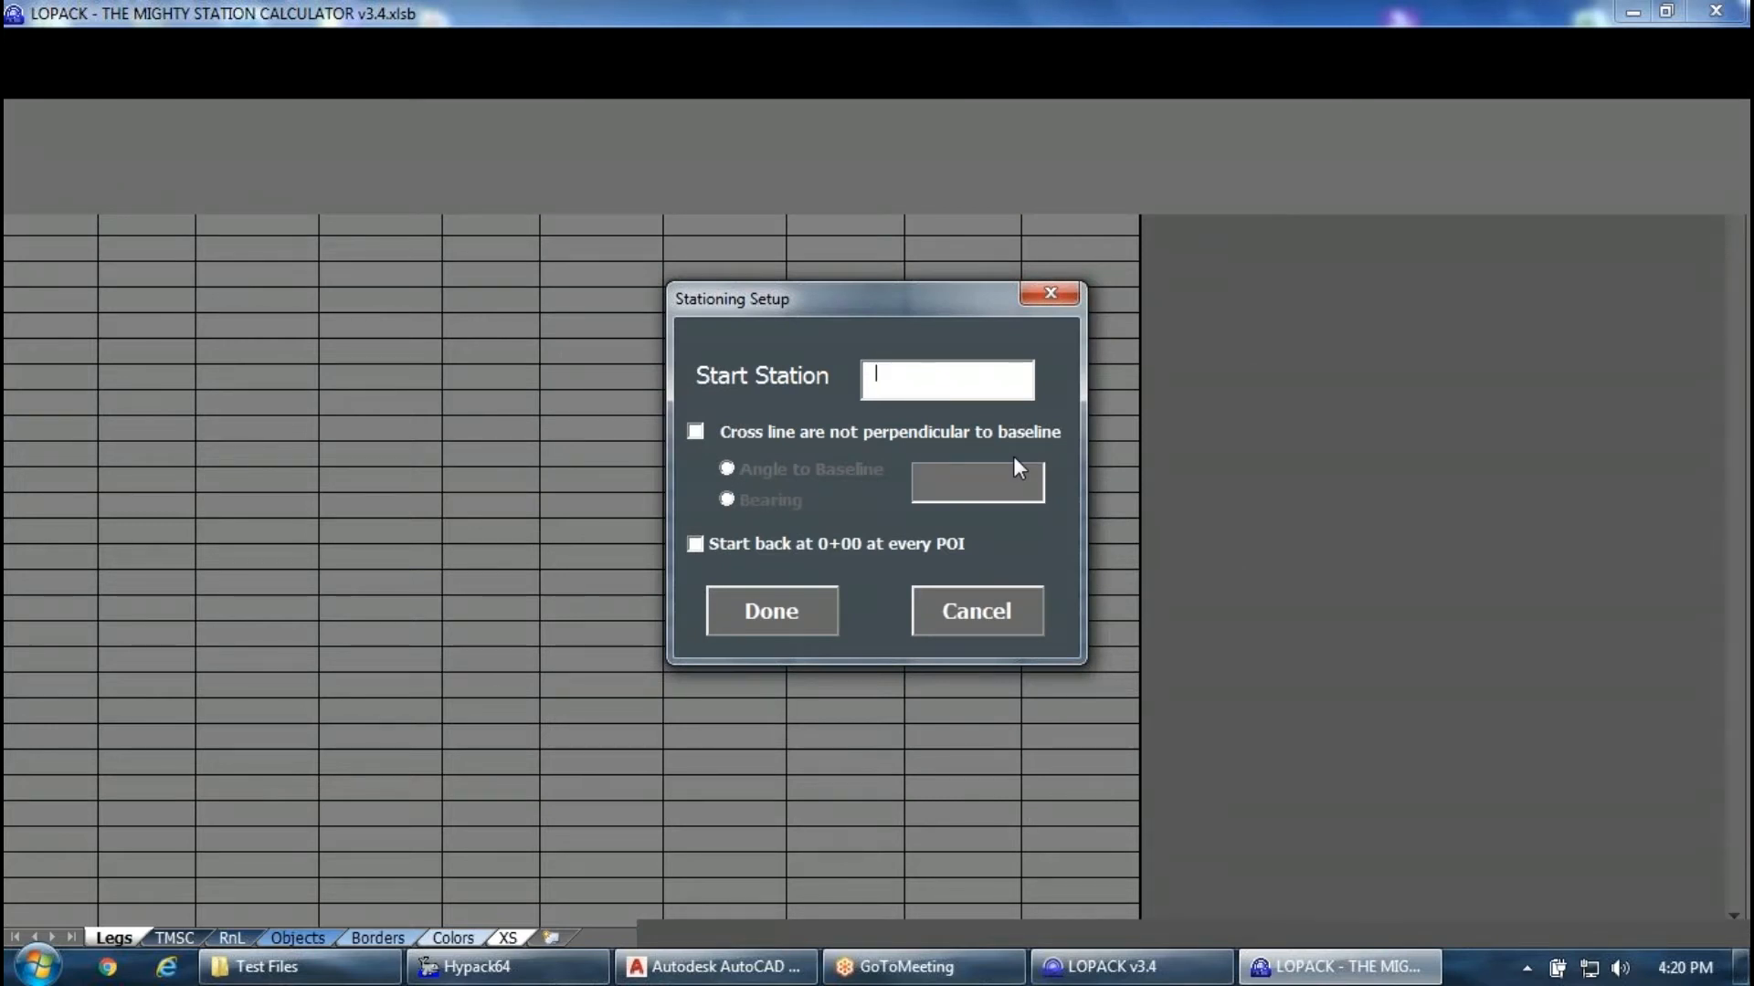
# Complete the stationing setup with start station -1200 and the non-perpendicular cross line option left off.
pyautogui.write('-1200')
pyautogui.click(791, 433)
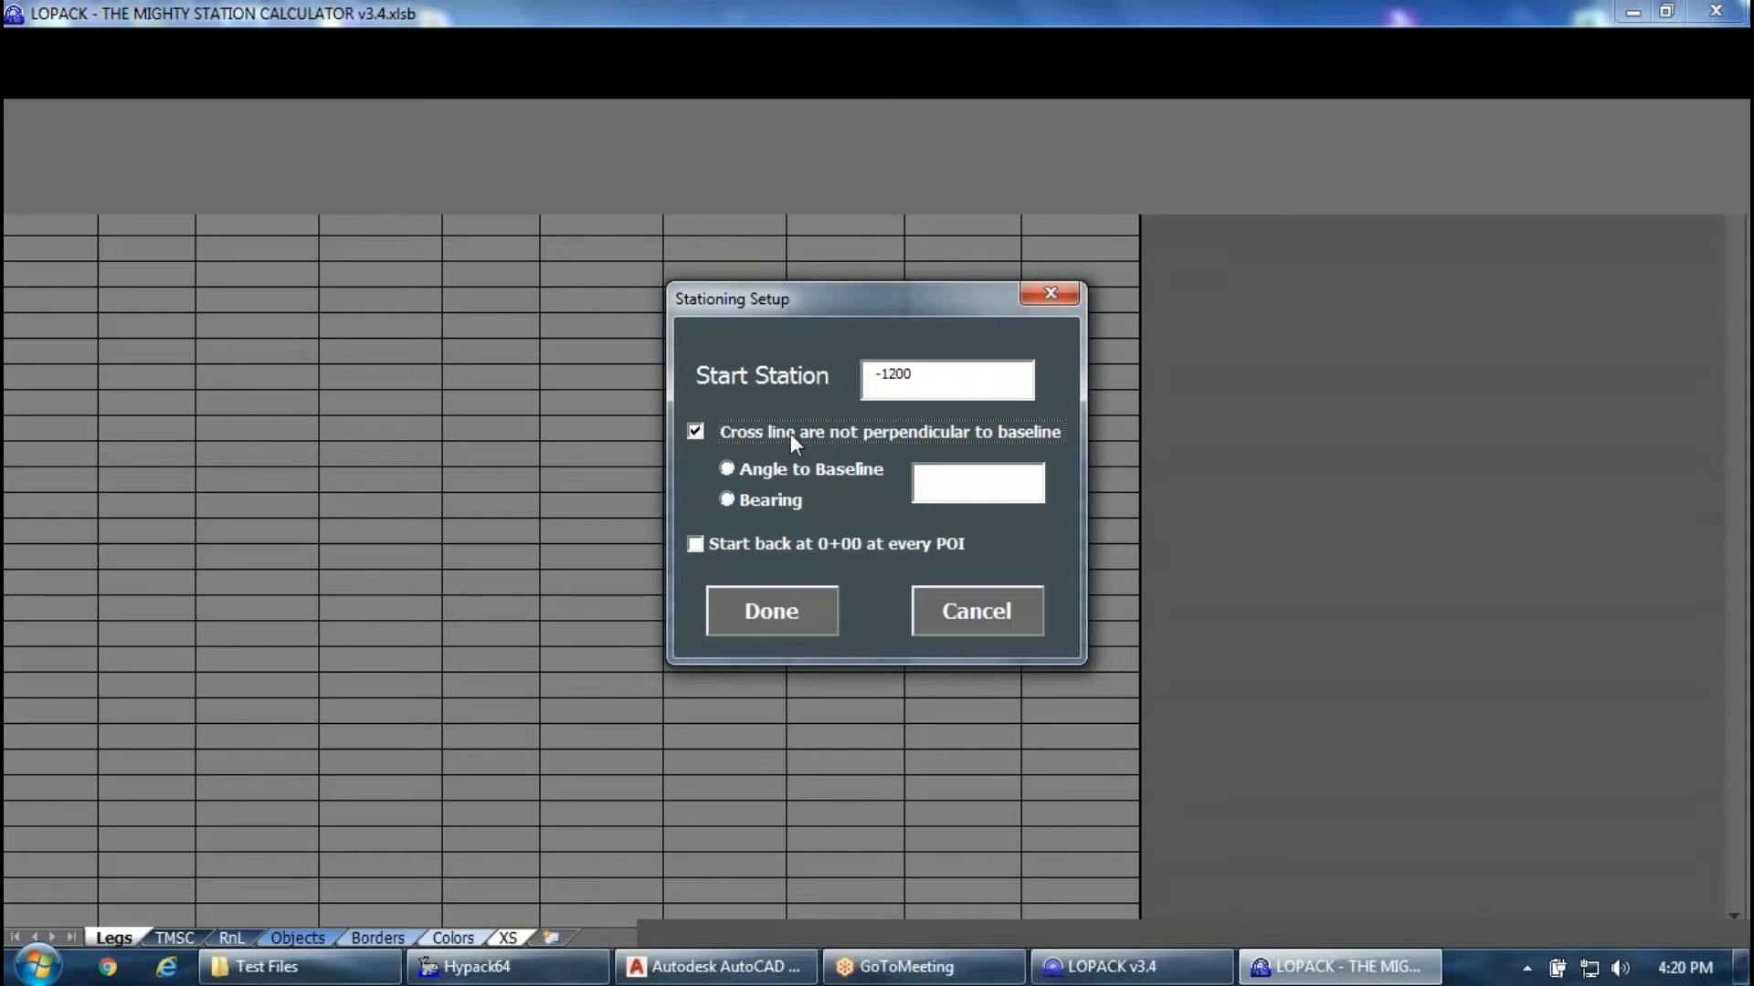
pyautogui.click(807, 470)
pyautogui.click(697, 433)
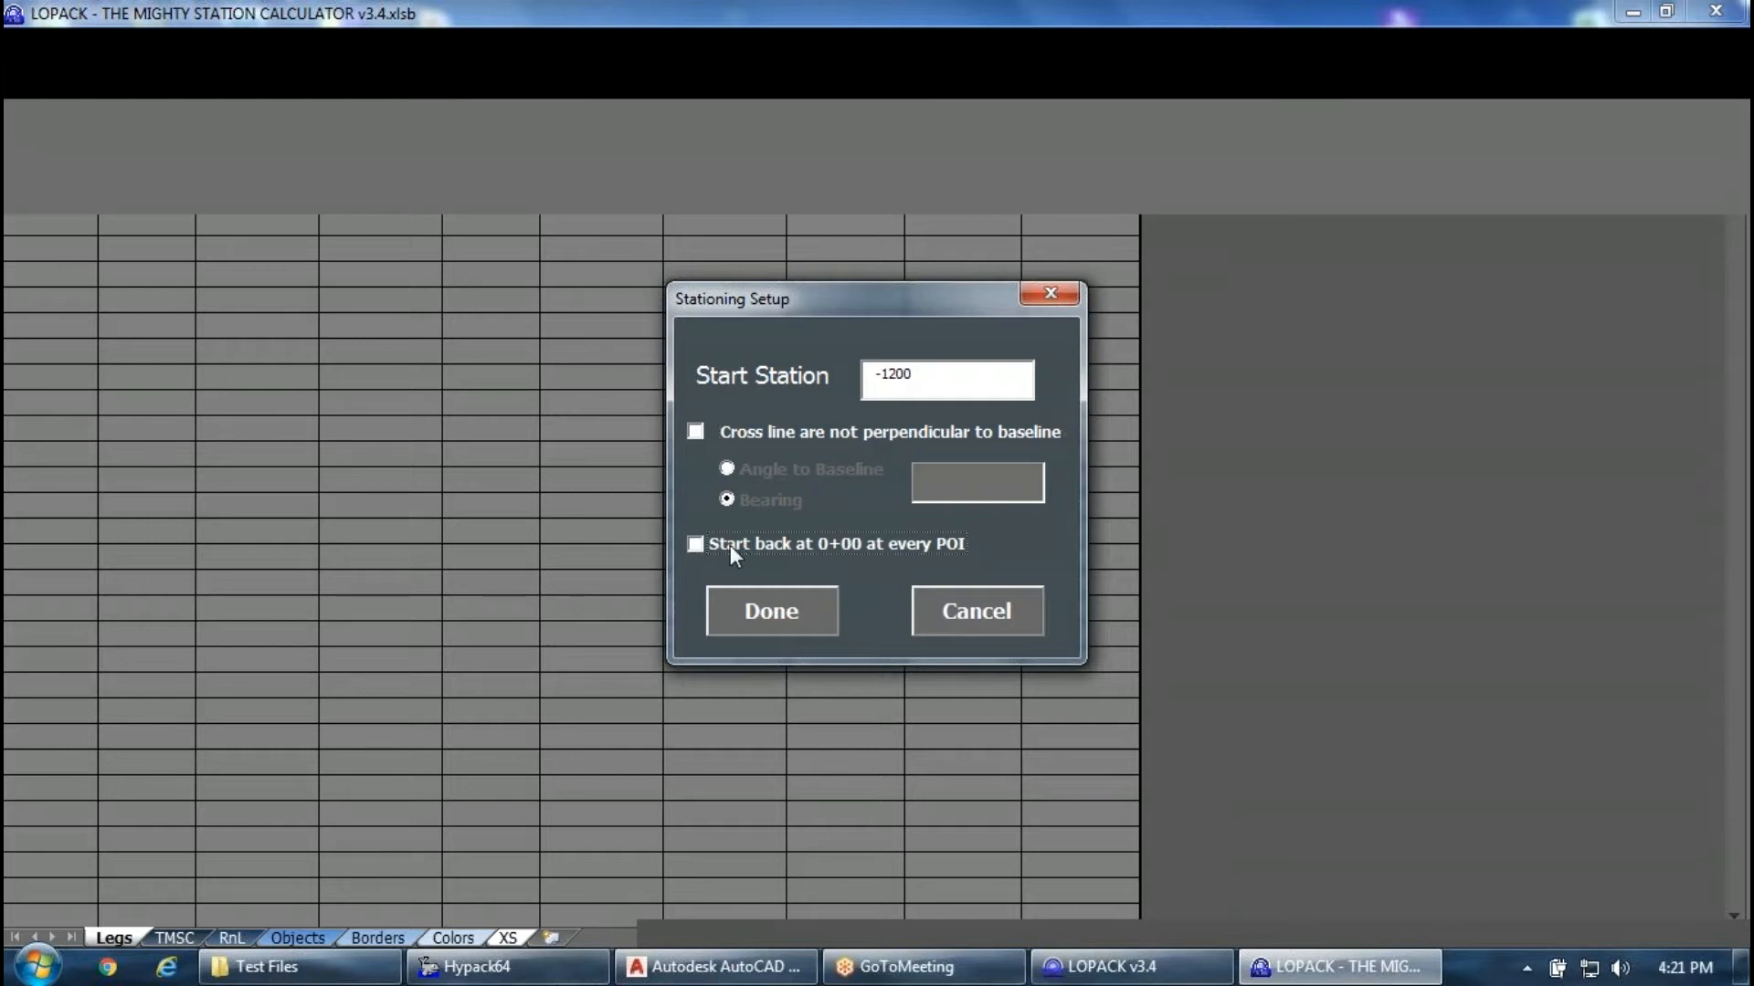
pyautogui.click(798, 627)
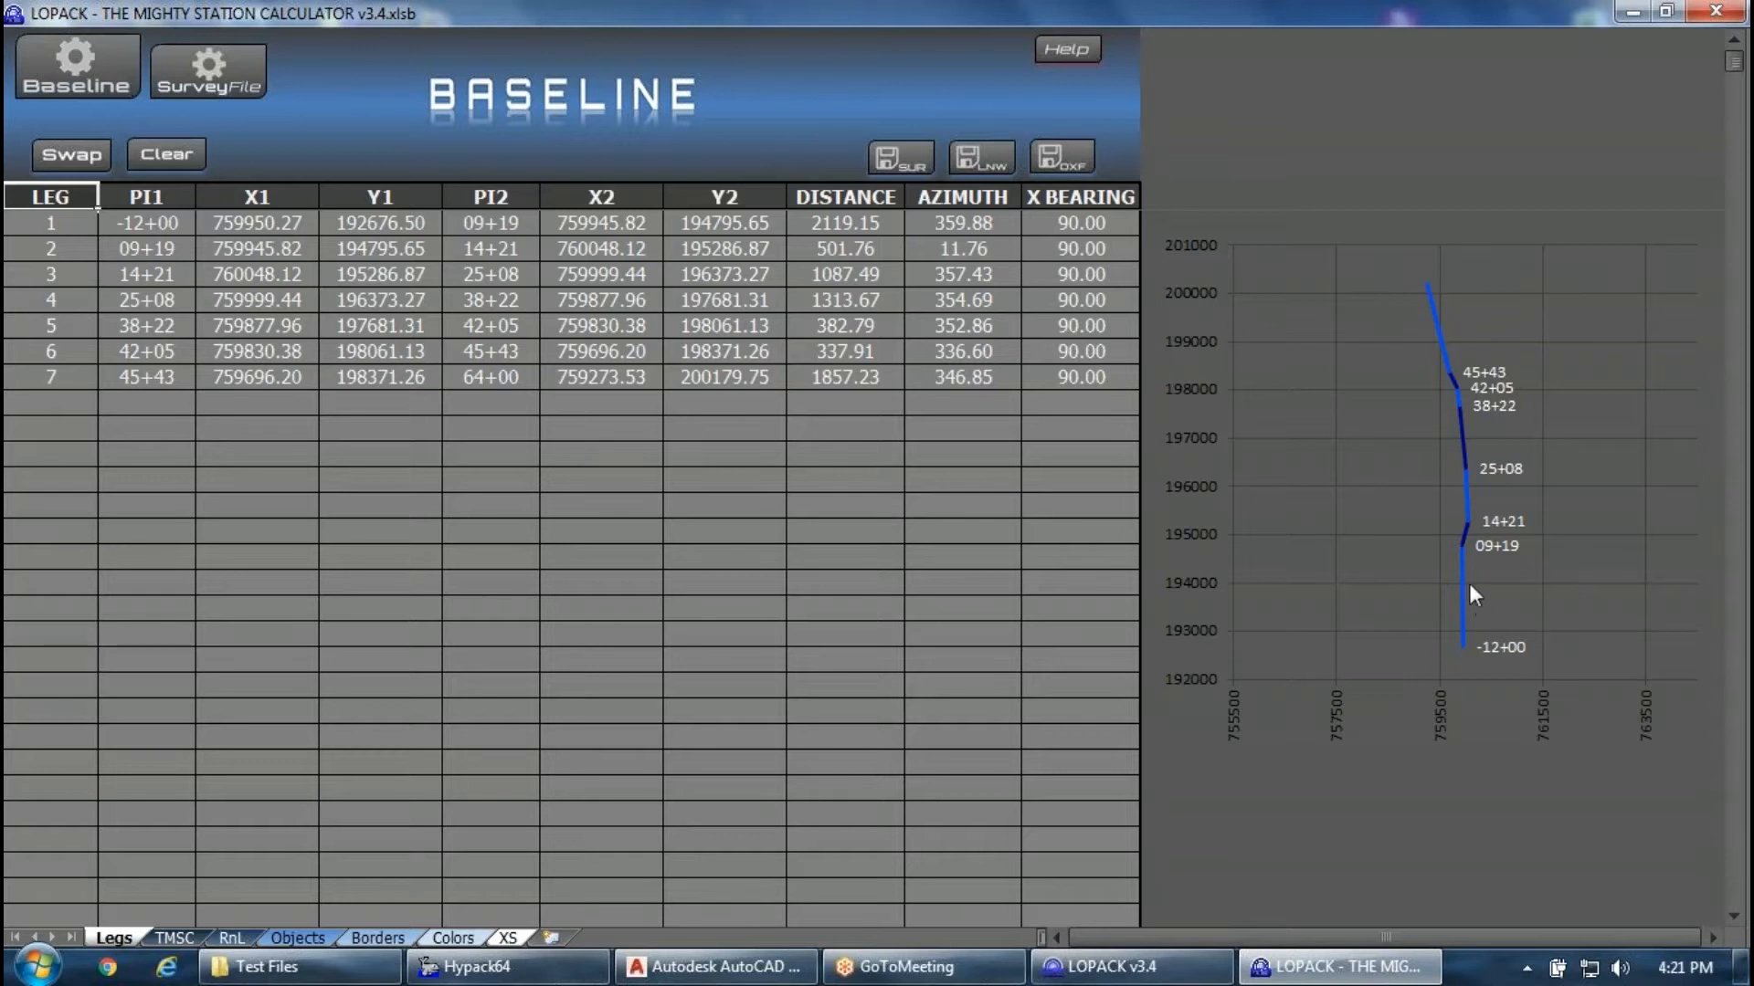
# Examine the baseline's legs and the start and end stations of the first leg in the plot and table.
pyautogui.moveTo(1480, 523)
pyautogui.moveTo(1467, 463)
pyautogui.moveTo(59, 223); pyautogui.dragTo(73, 374)
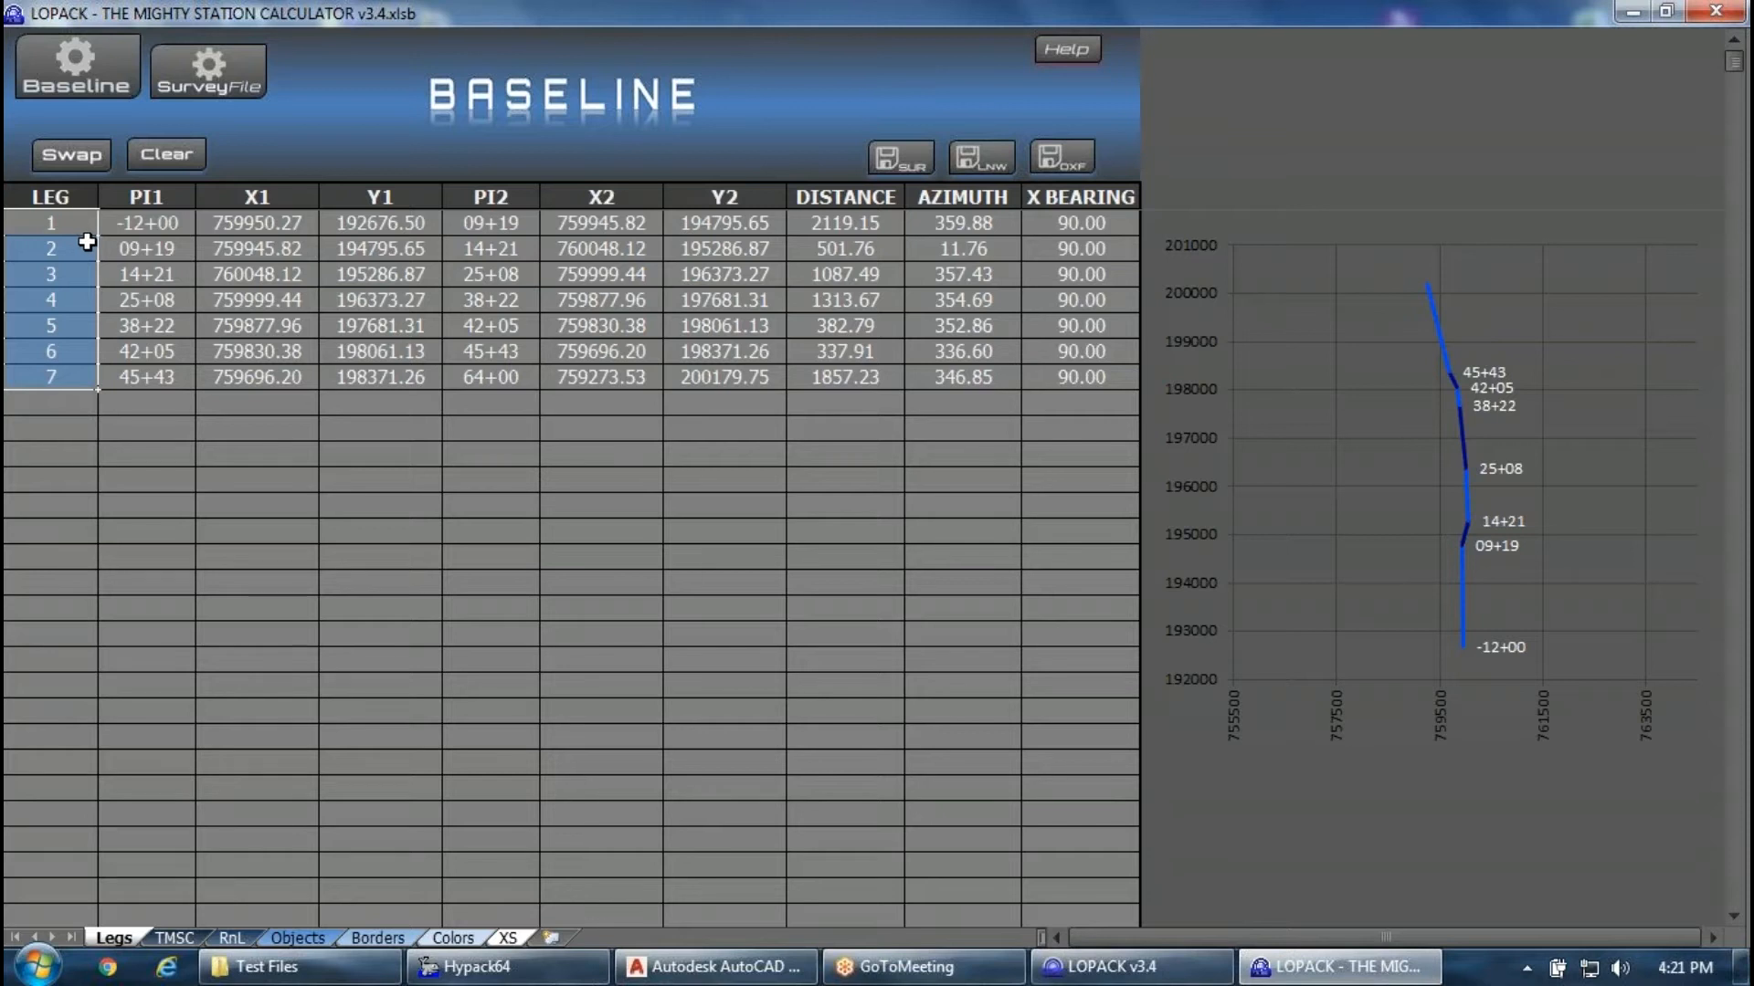
pyautogui.click(148, 225)
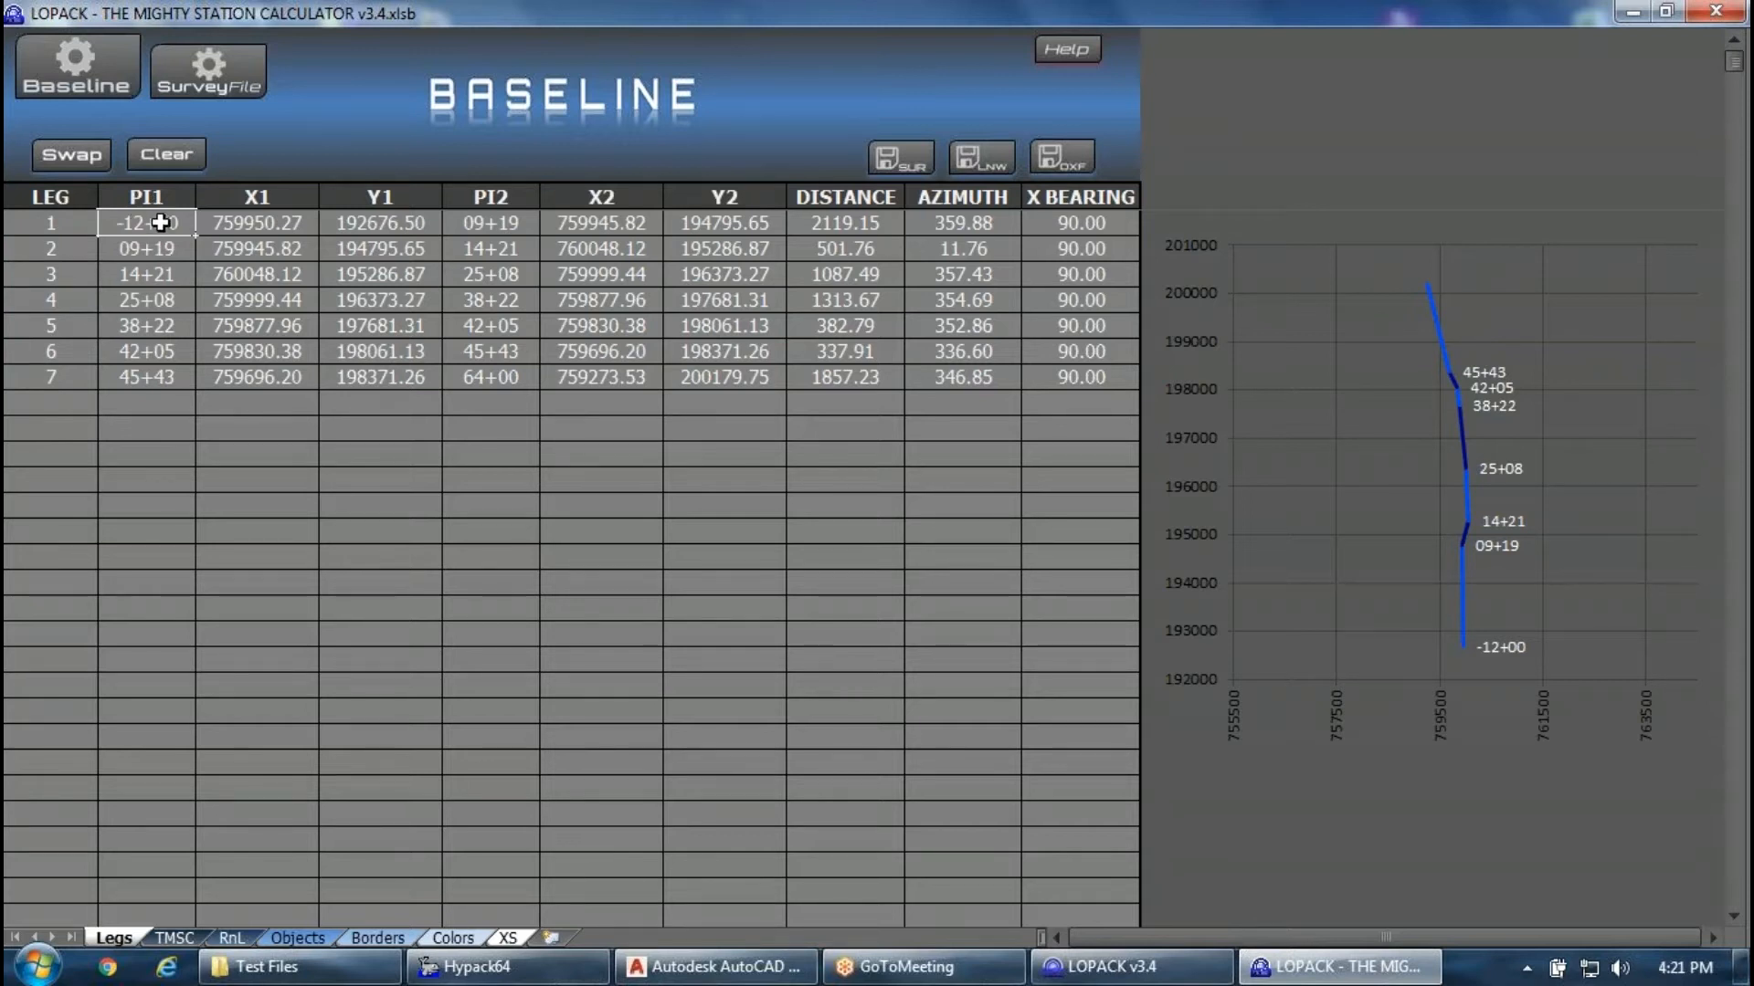
pyautogui.click(512, 221)
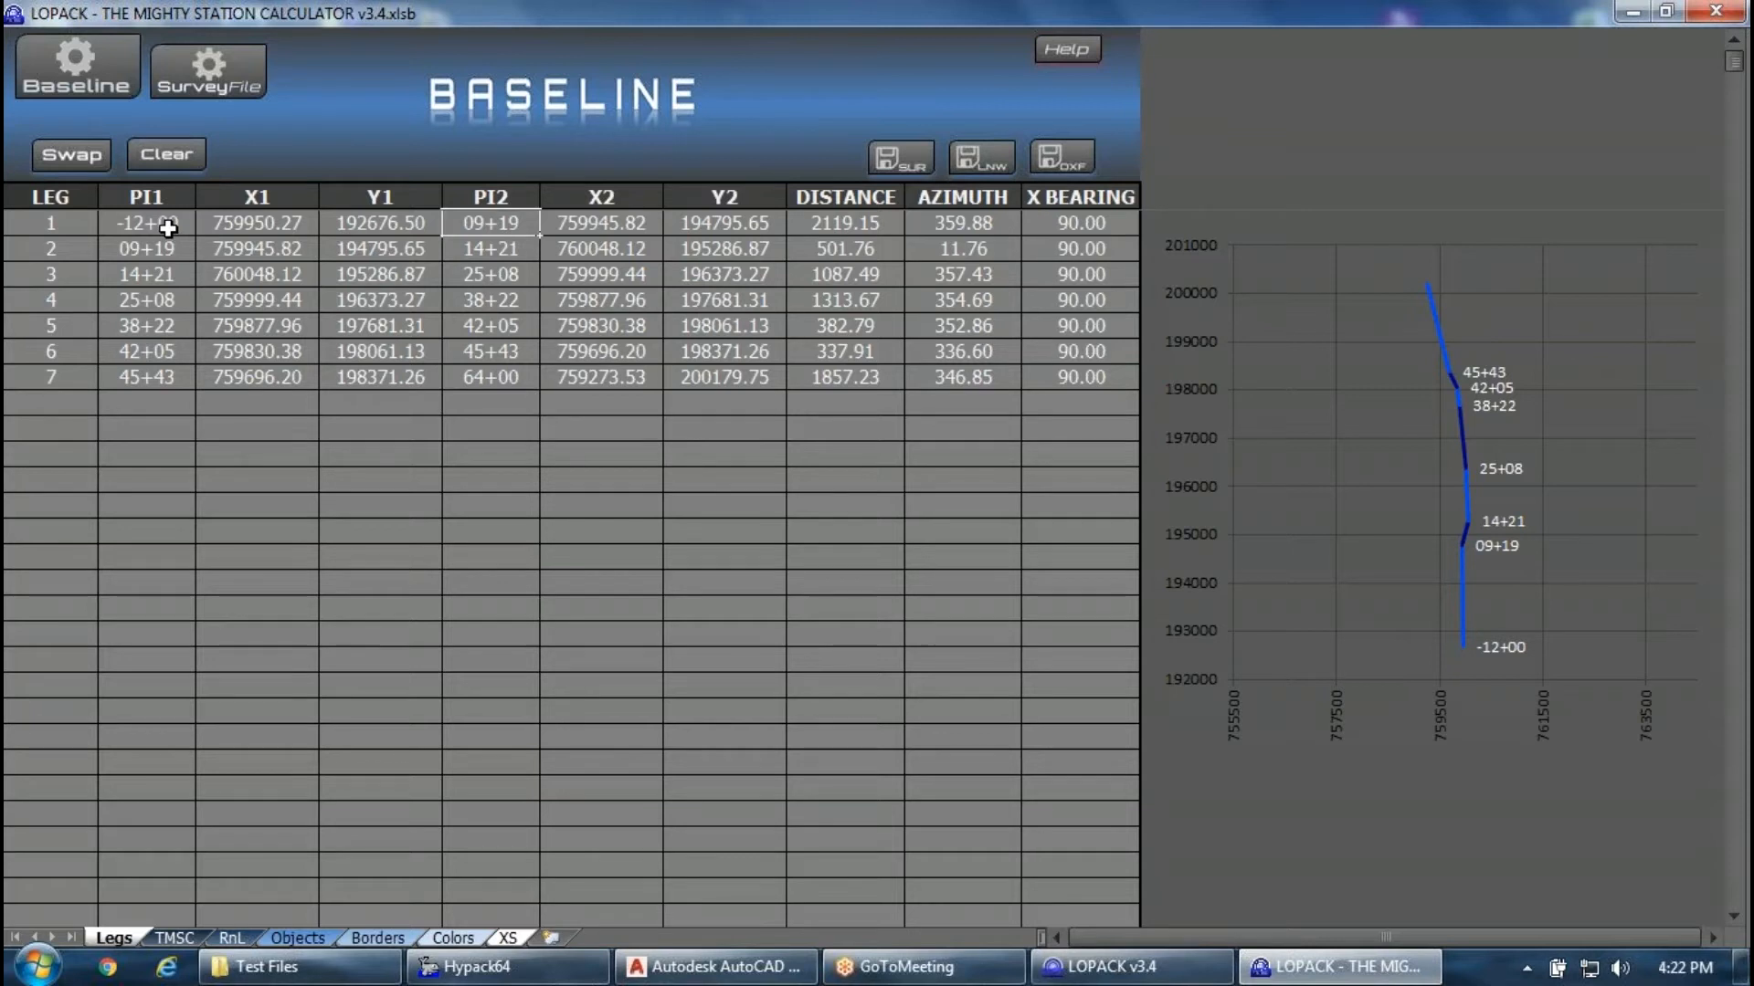
# Swap the baseline's direction and swap it back, then review the legs' starting stations and coordinates.
pyautogui.click(45, 157)
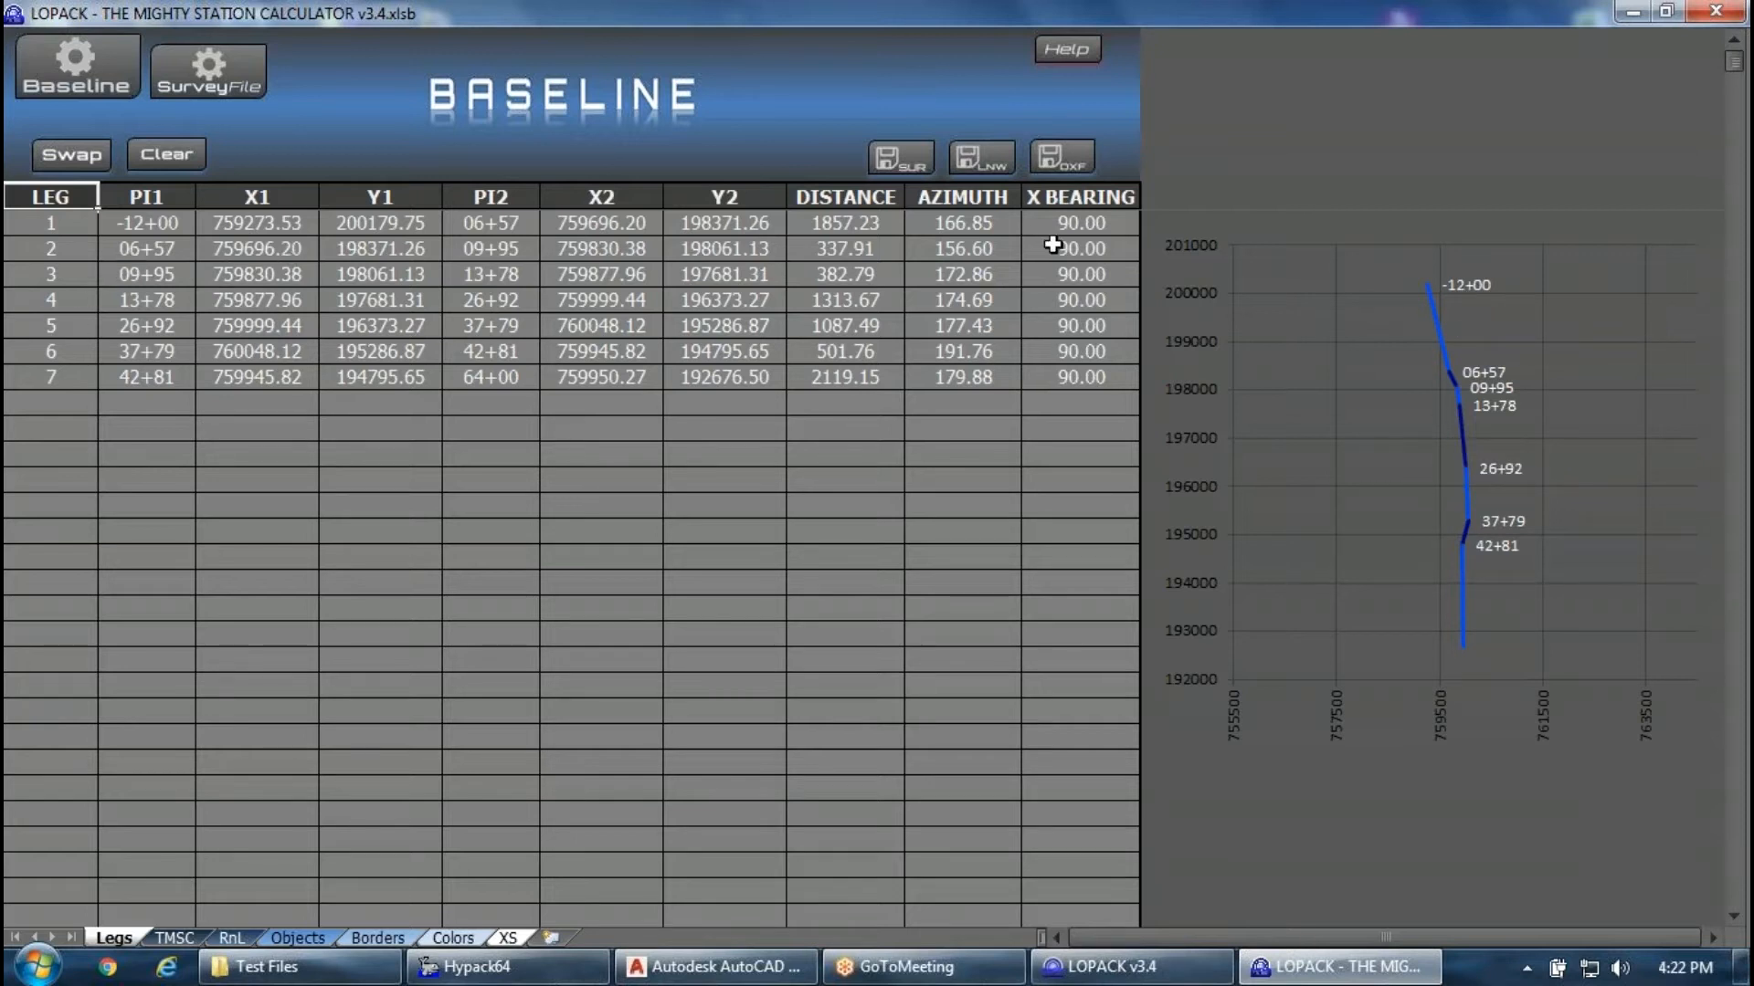
pyautogui.click(92, 161)
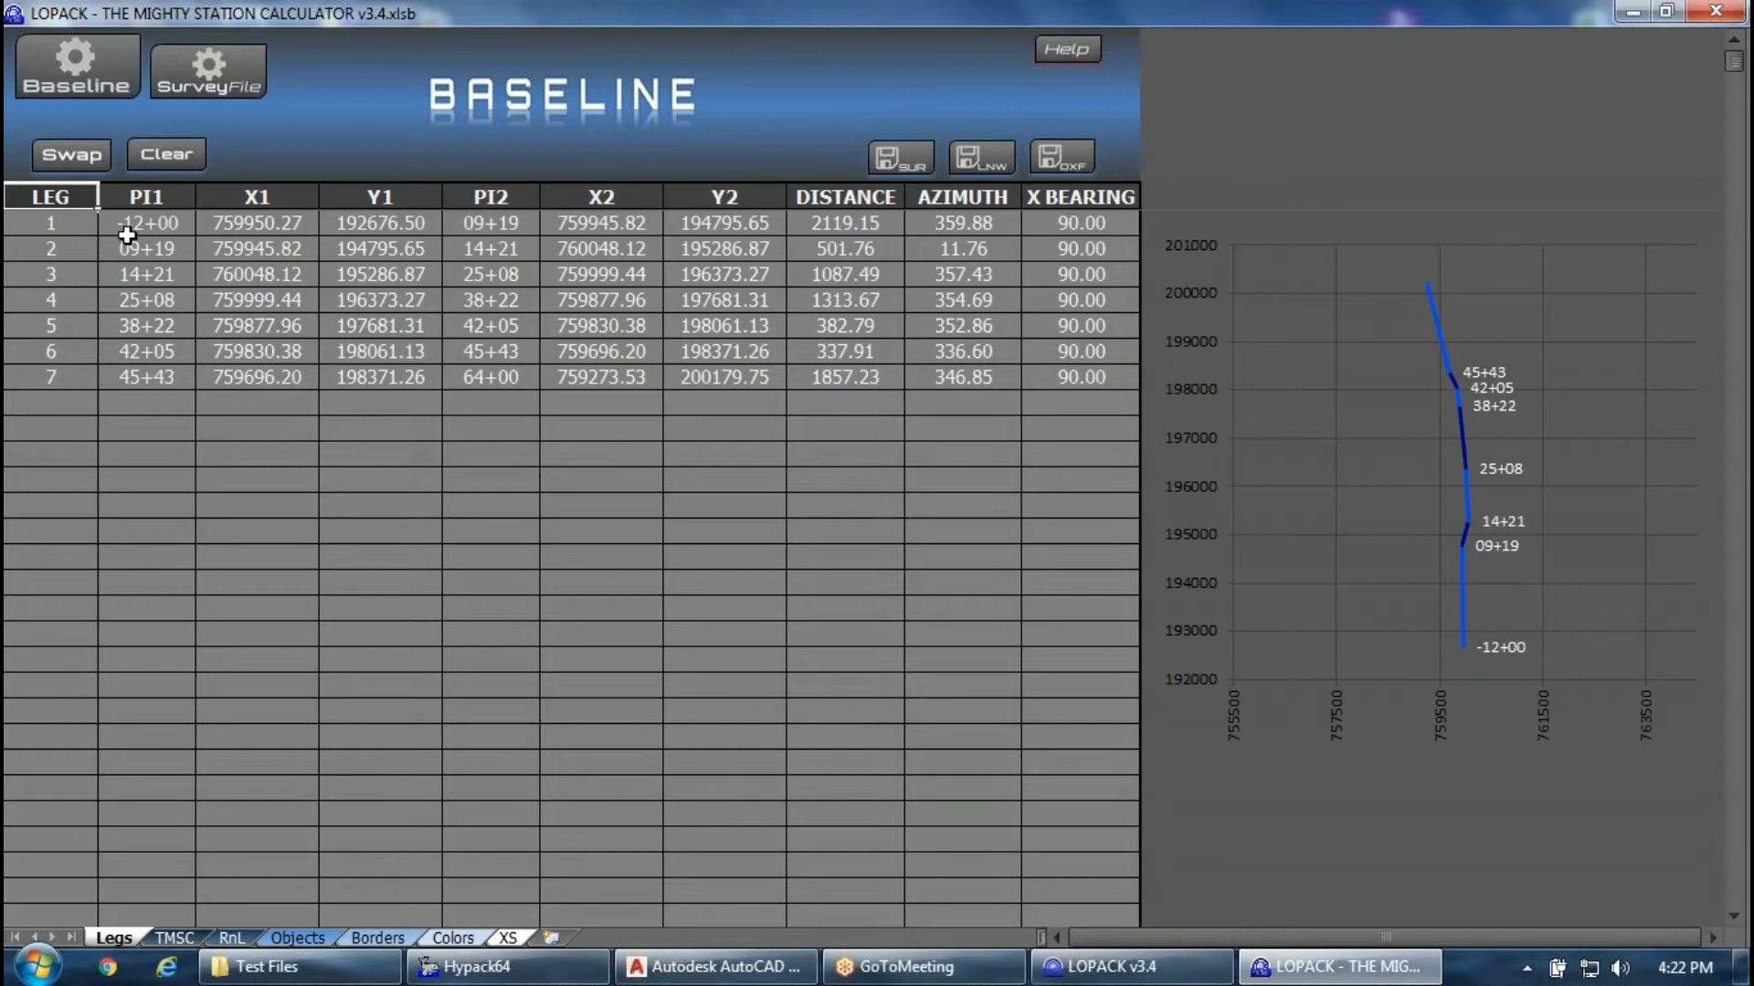
pyautogui.moveTo(146, 224); pyautogui.dragTo(432, 387)
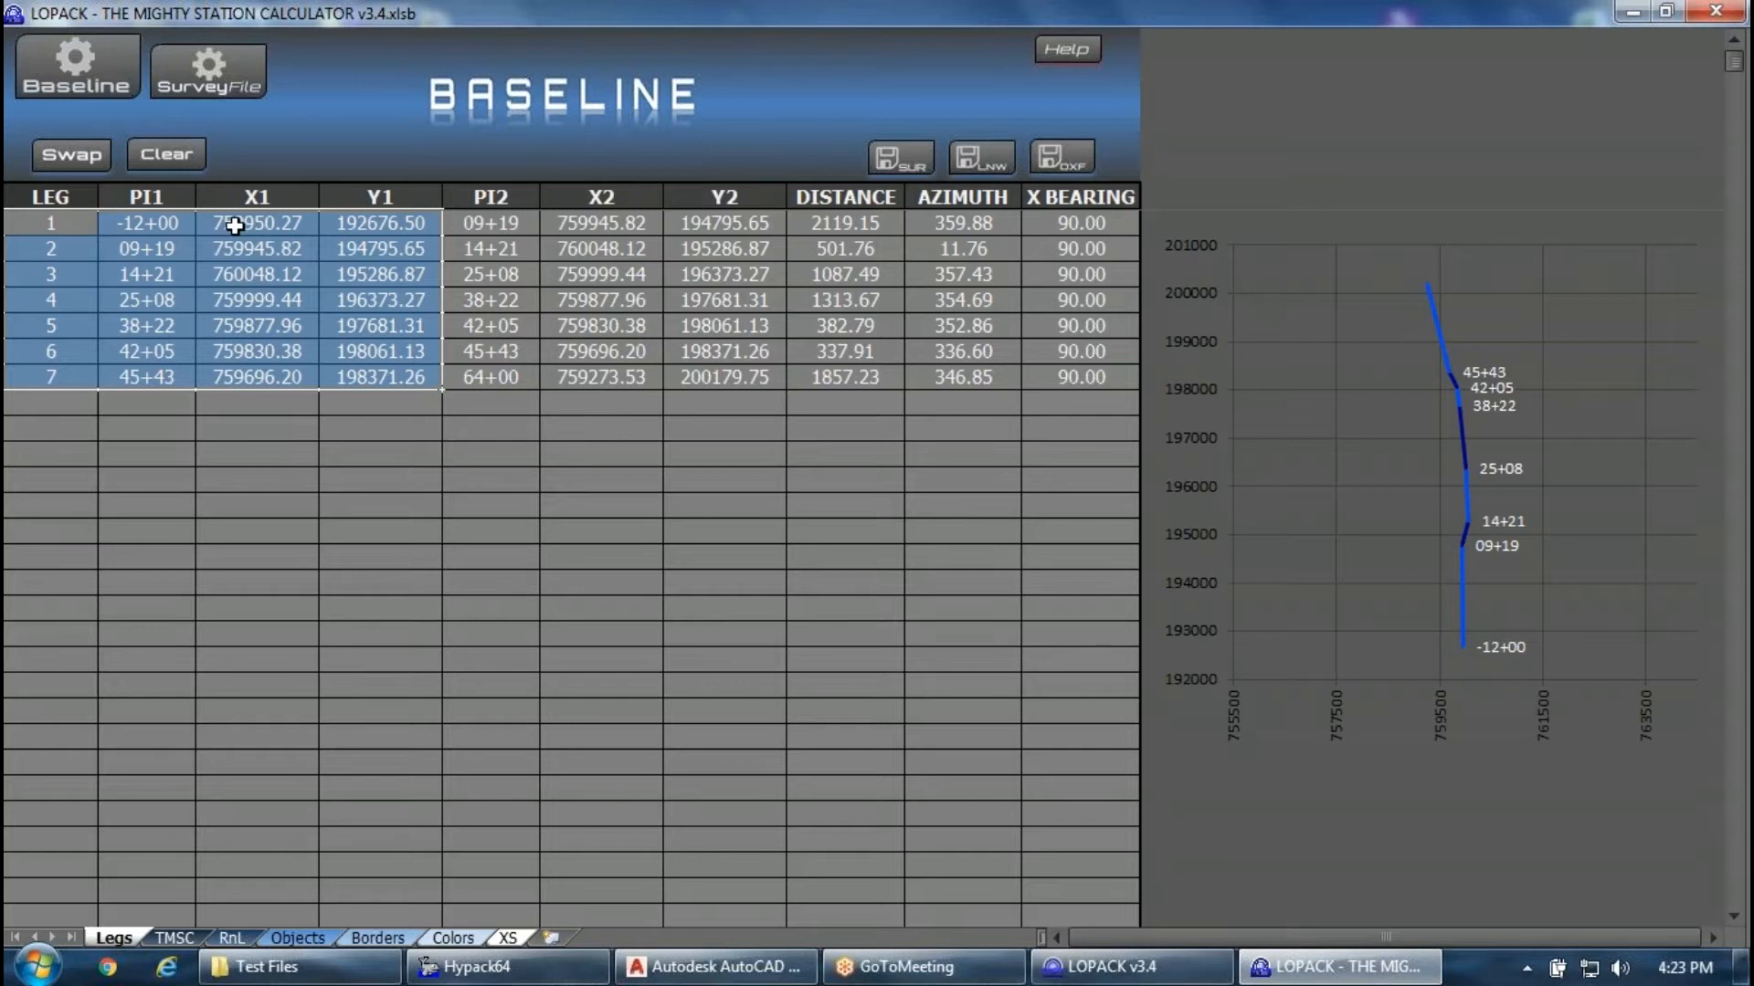
pyautogui.click(125, 224)
pyautogui.click(135, 258)
pyautogui.click(50, 274)
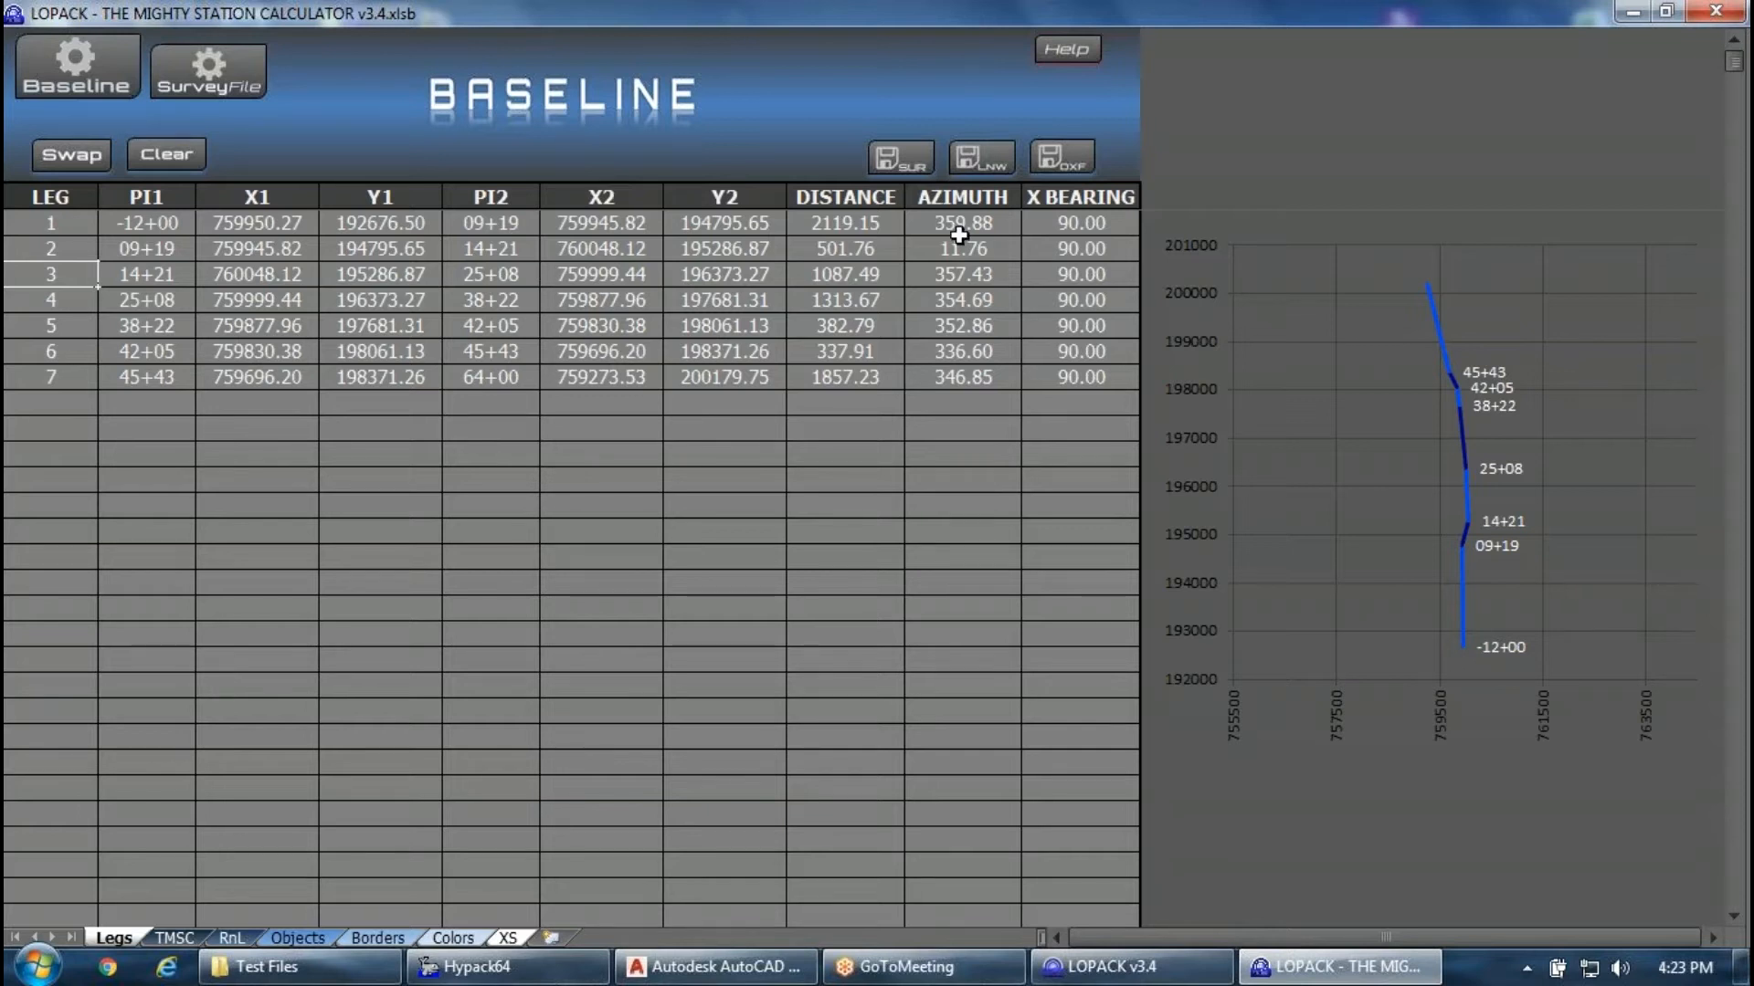
# Set the baseline DXF export to tick style with labelled major ticks every 500, minor ticks every 100 and POI ticks.
pyautogui.click(1062, 159)
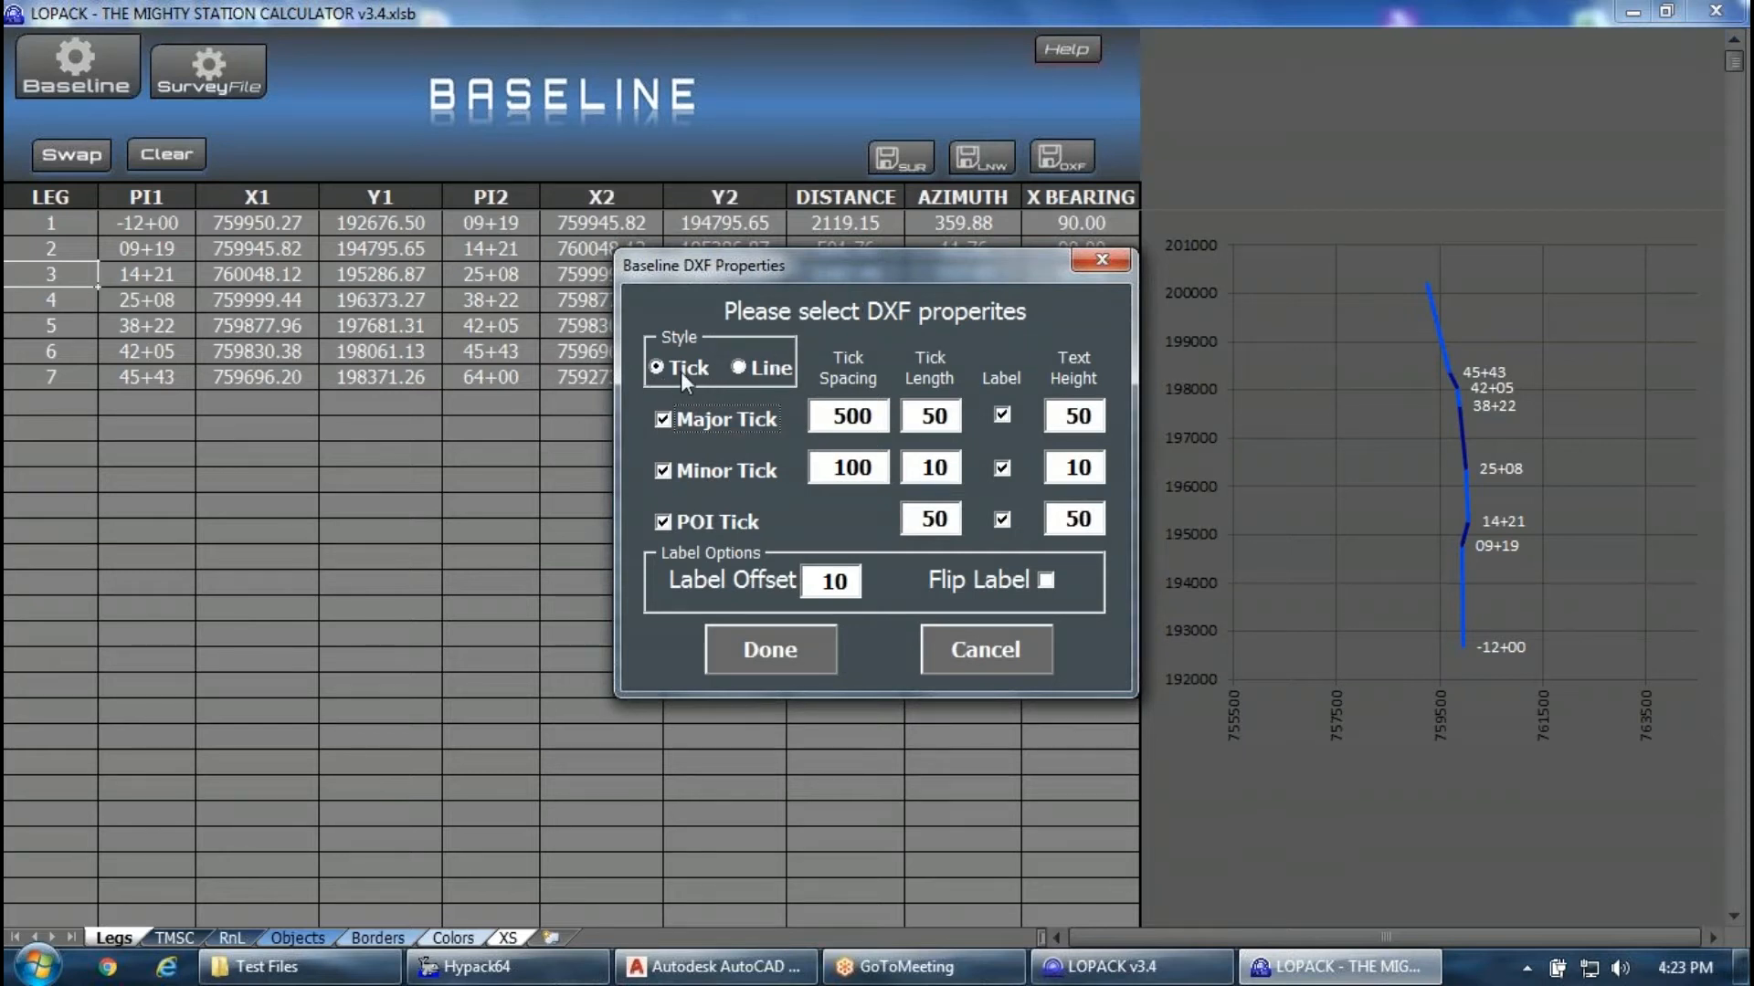
pyautogui.click(746, 371)
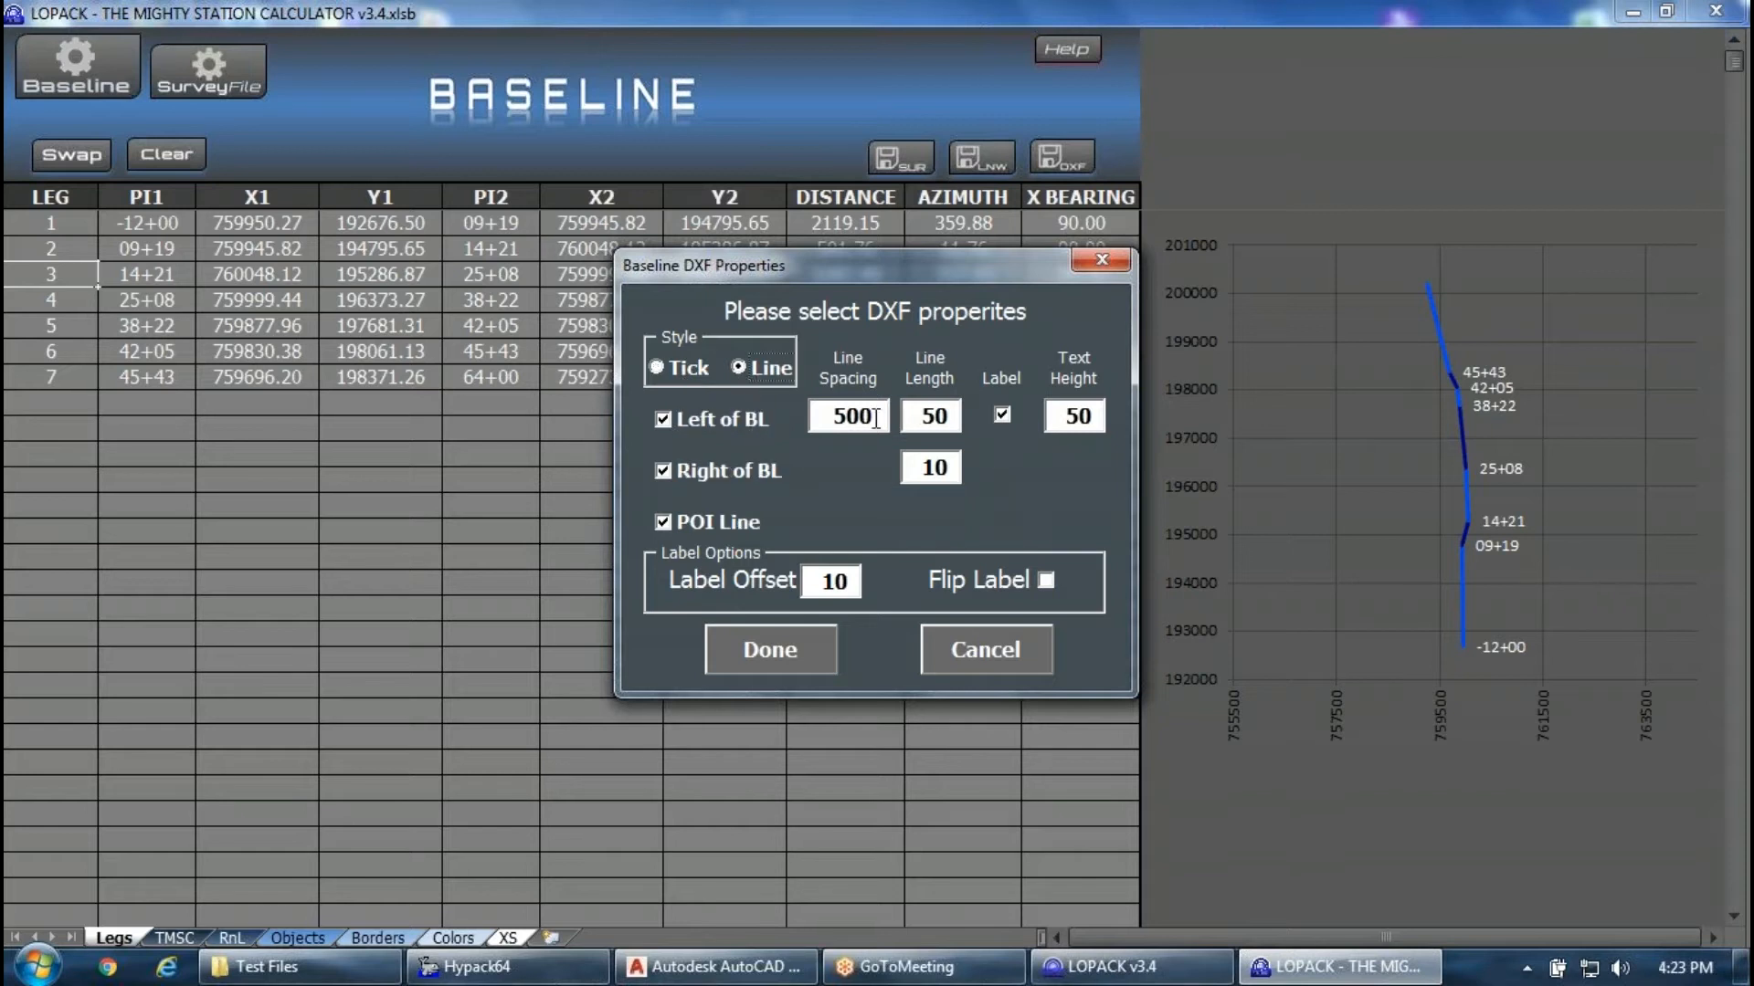
pyautogui.moveTo(883, 409); pyautogui.dragTo(822, 416)
pyautogui.moveTo(951, 418); pyautogui.dragTo(906, 420)
pyautogui.click(682, 364)
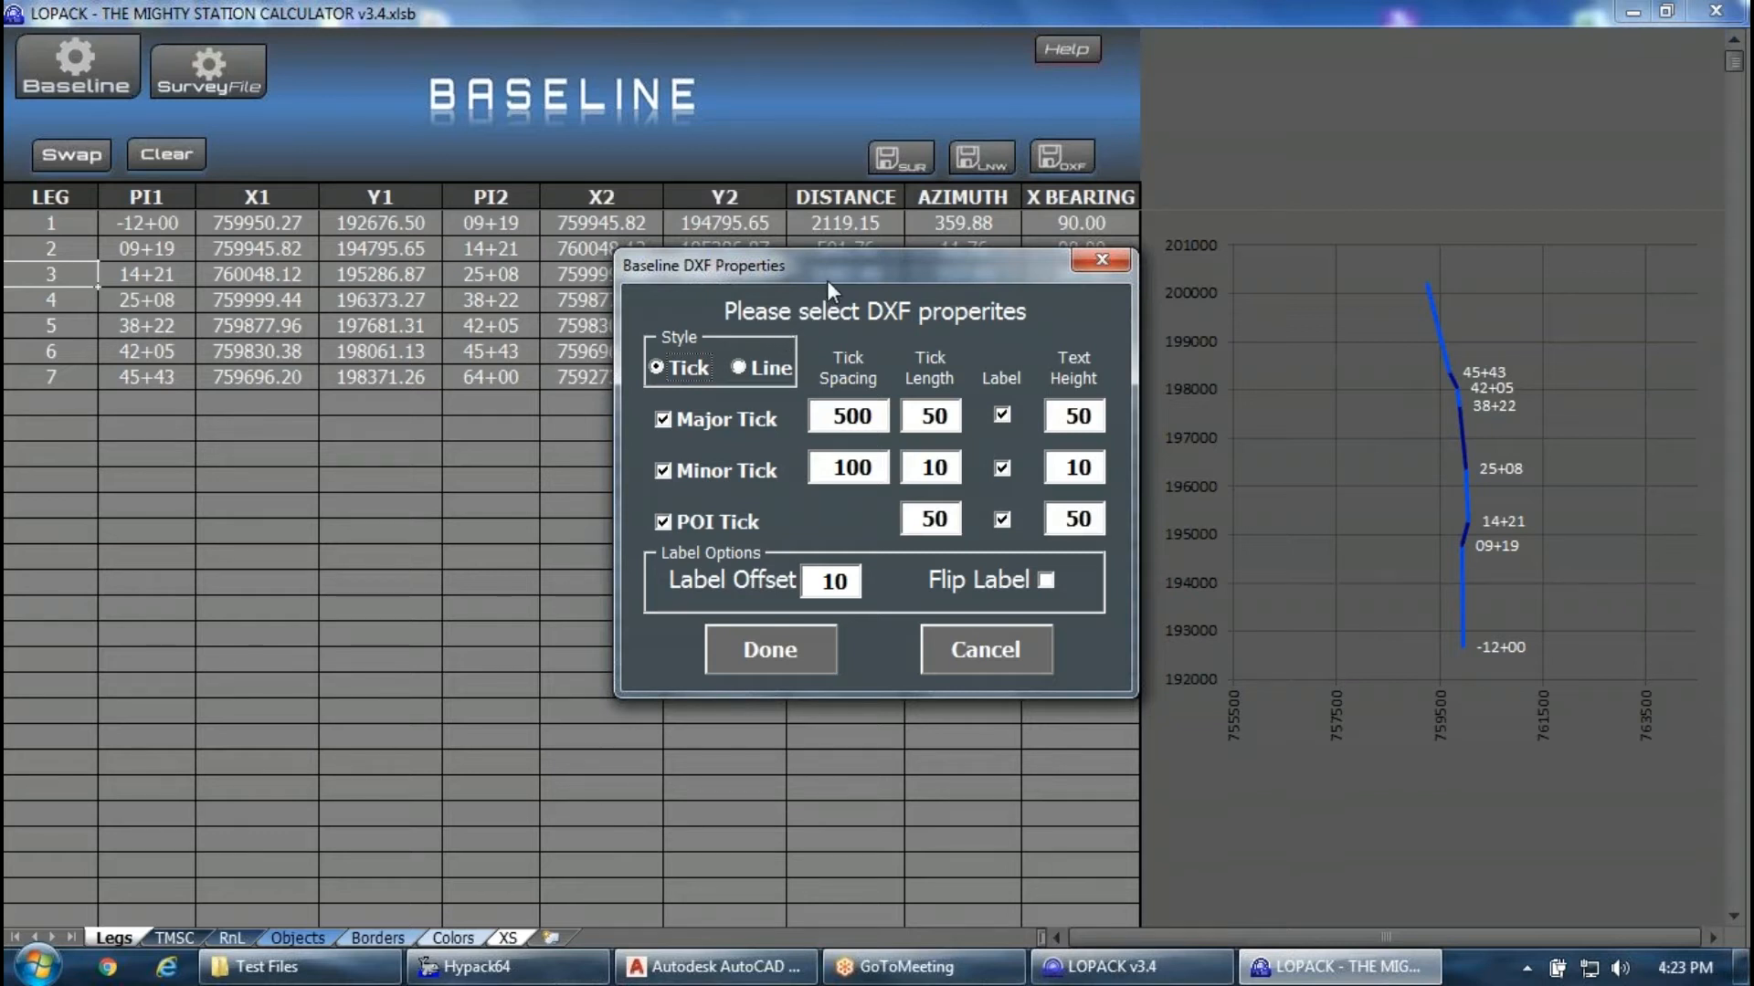
pyautogui.click(678, 420)
pyautogui.click(683, 419)
pyautogui.click(701, 479)
pyautogui.click(1001, 468)
pyautogui.click(781, 644)
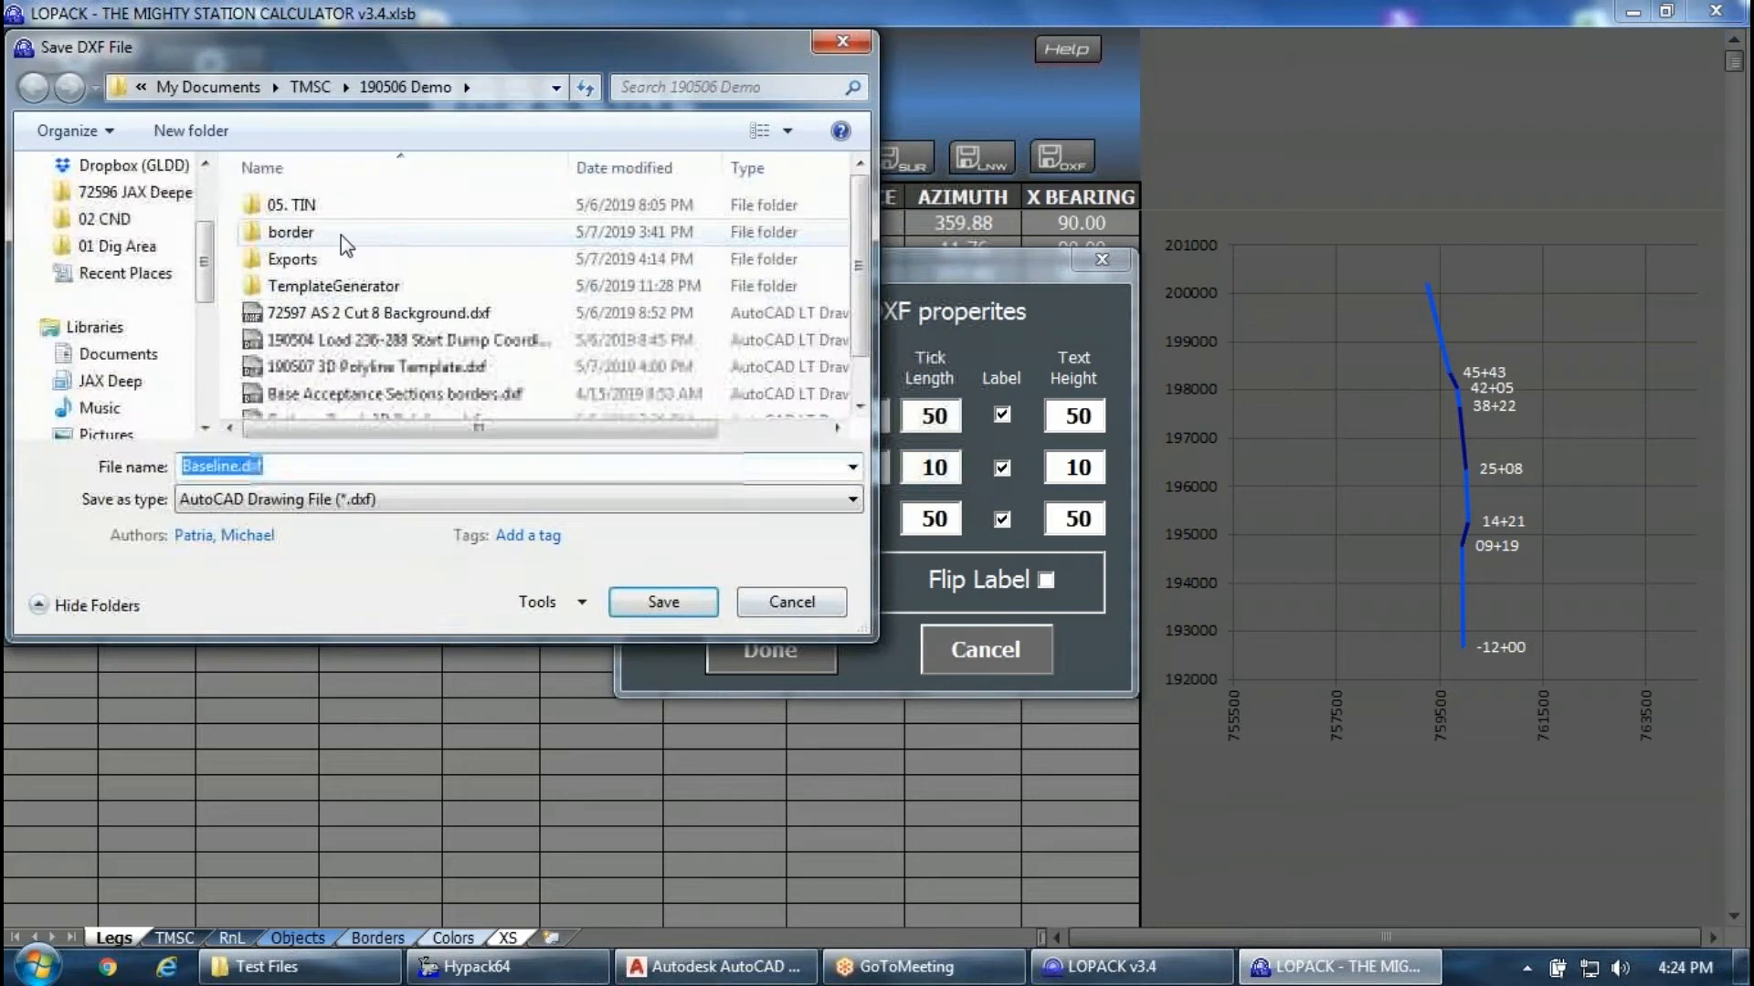
# Save the baseline DXF in the Exports folder as Beth Baseline.dxf.
pyautogui.doubleClick(356, 260)
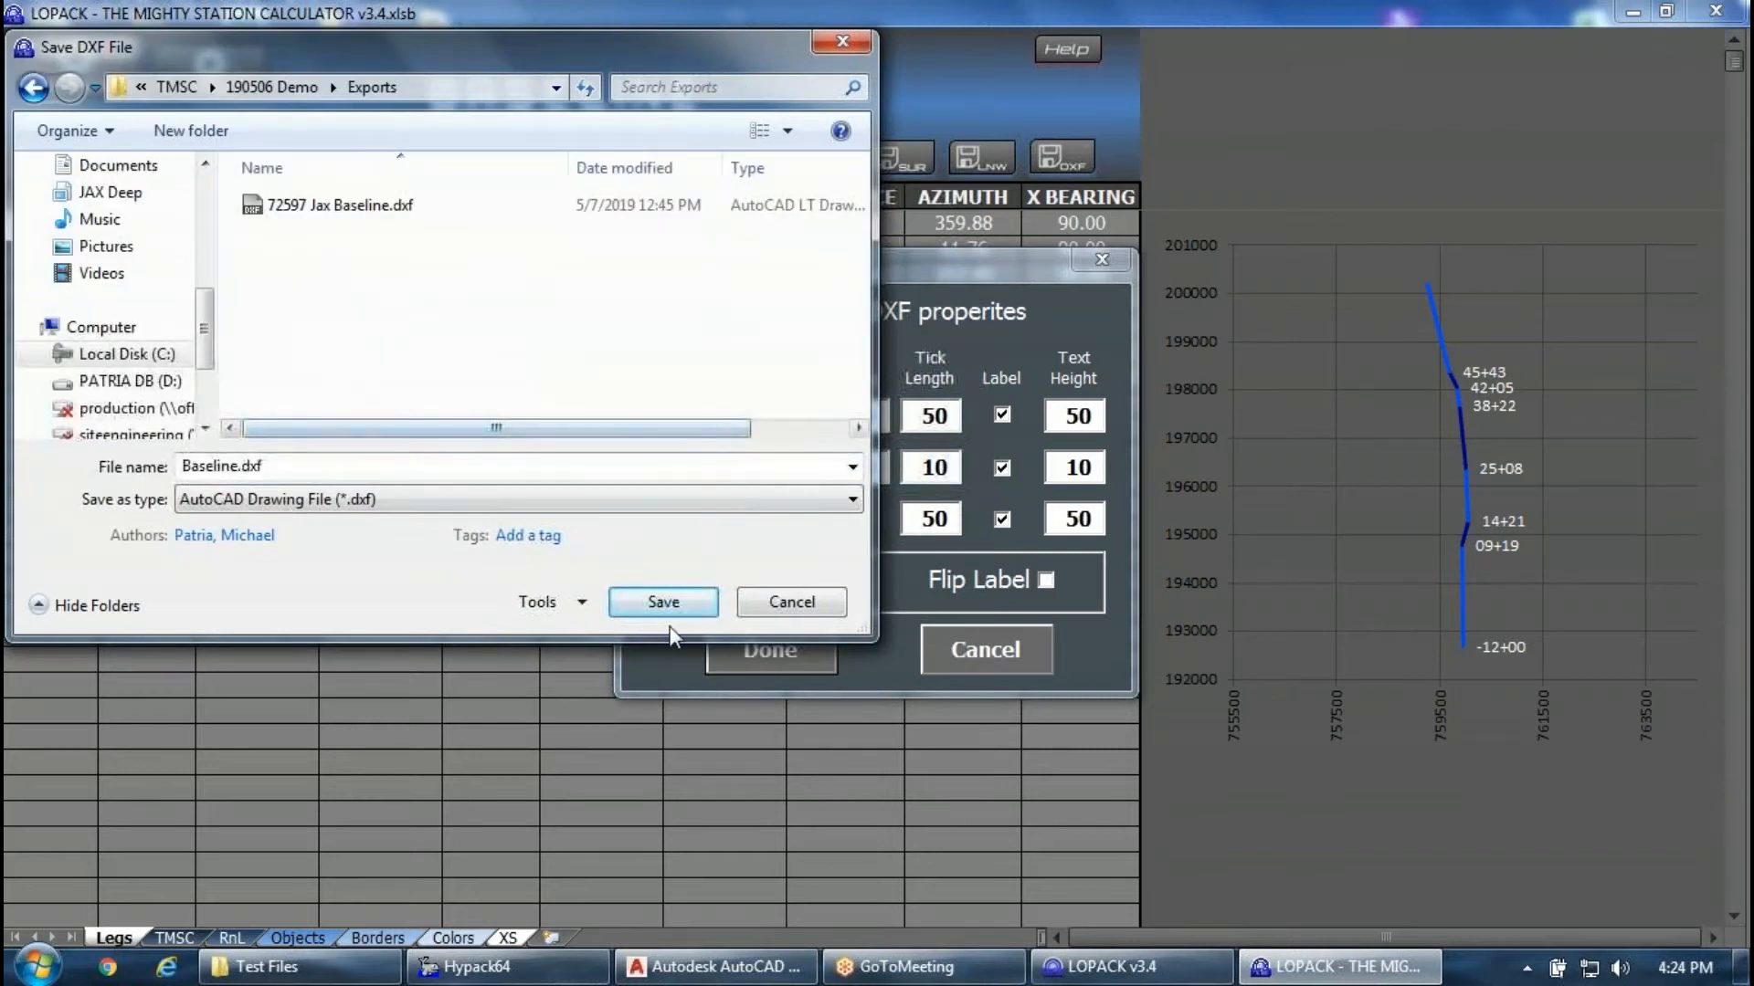
pyautogui.doubleClick(200, 467)
pyautogui.press('Home')
pyautogui.write('Beth')
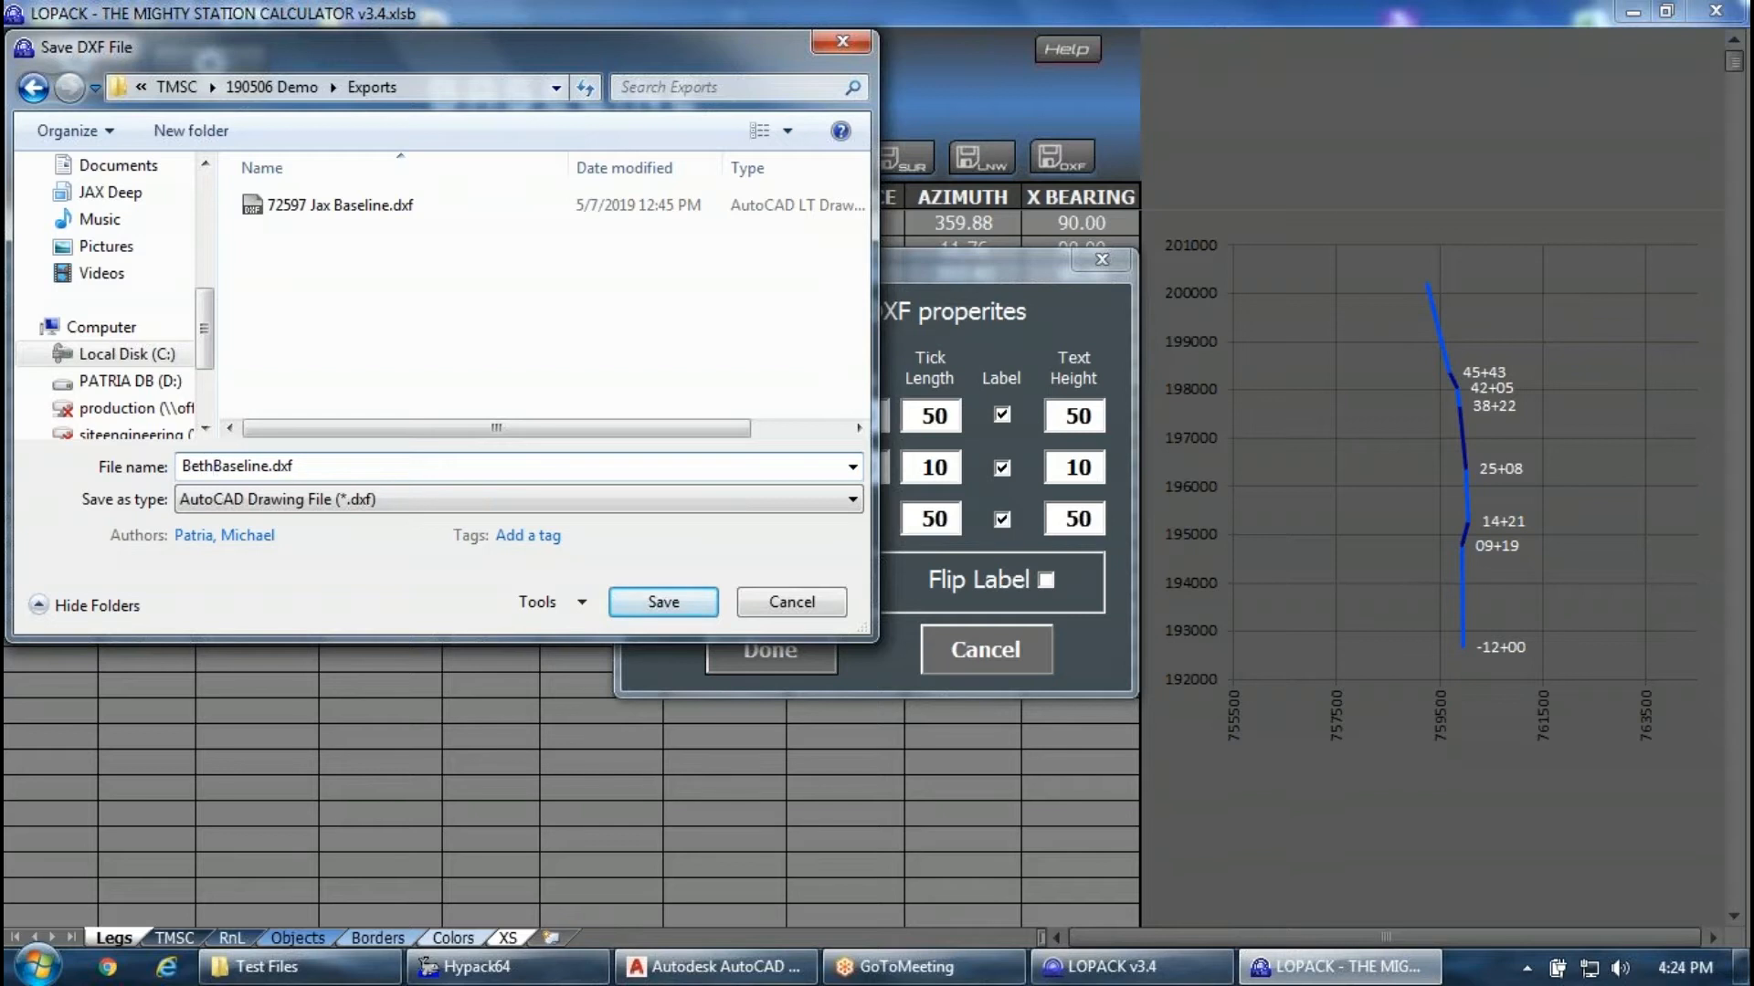
pyautogui.click(714, 609)
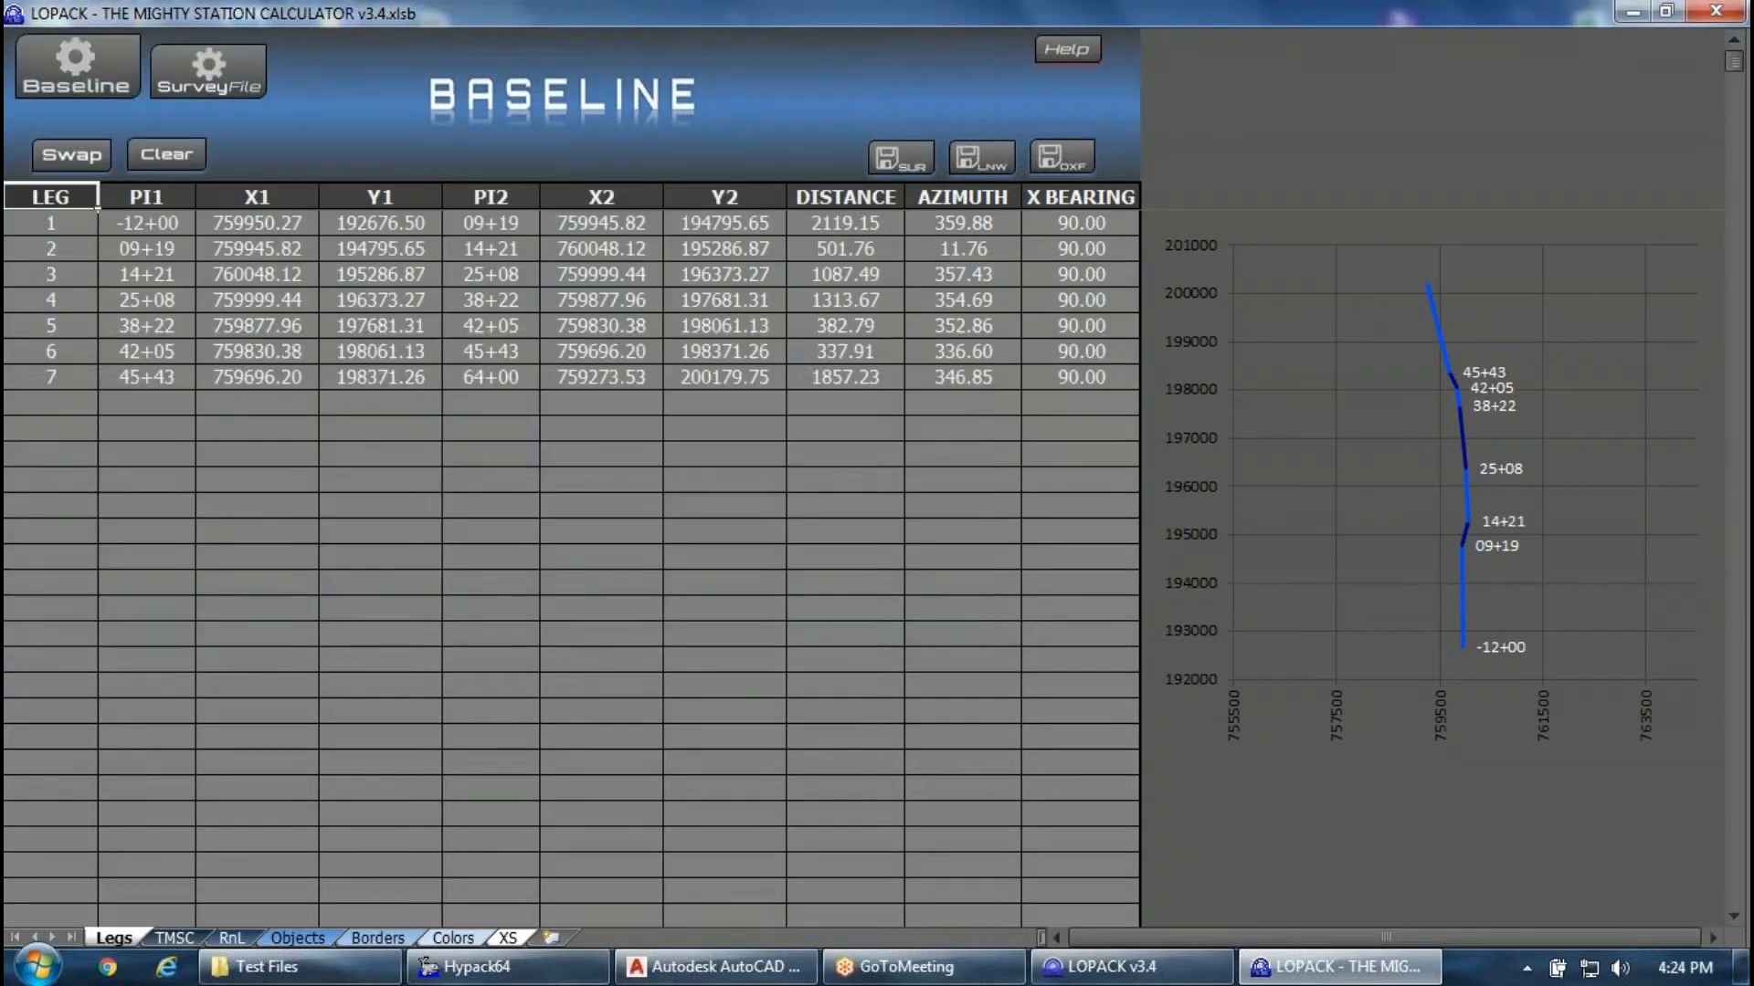
# Open Beth Baseline.dxf in AutoCAD from the Exports folder inside TMSC 190506 Demo.
pyautogui.click(293, 966)
pyautogui.click(946, 468)
pyautogui.click(981, 256)
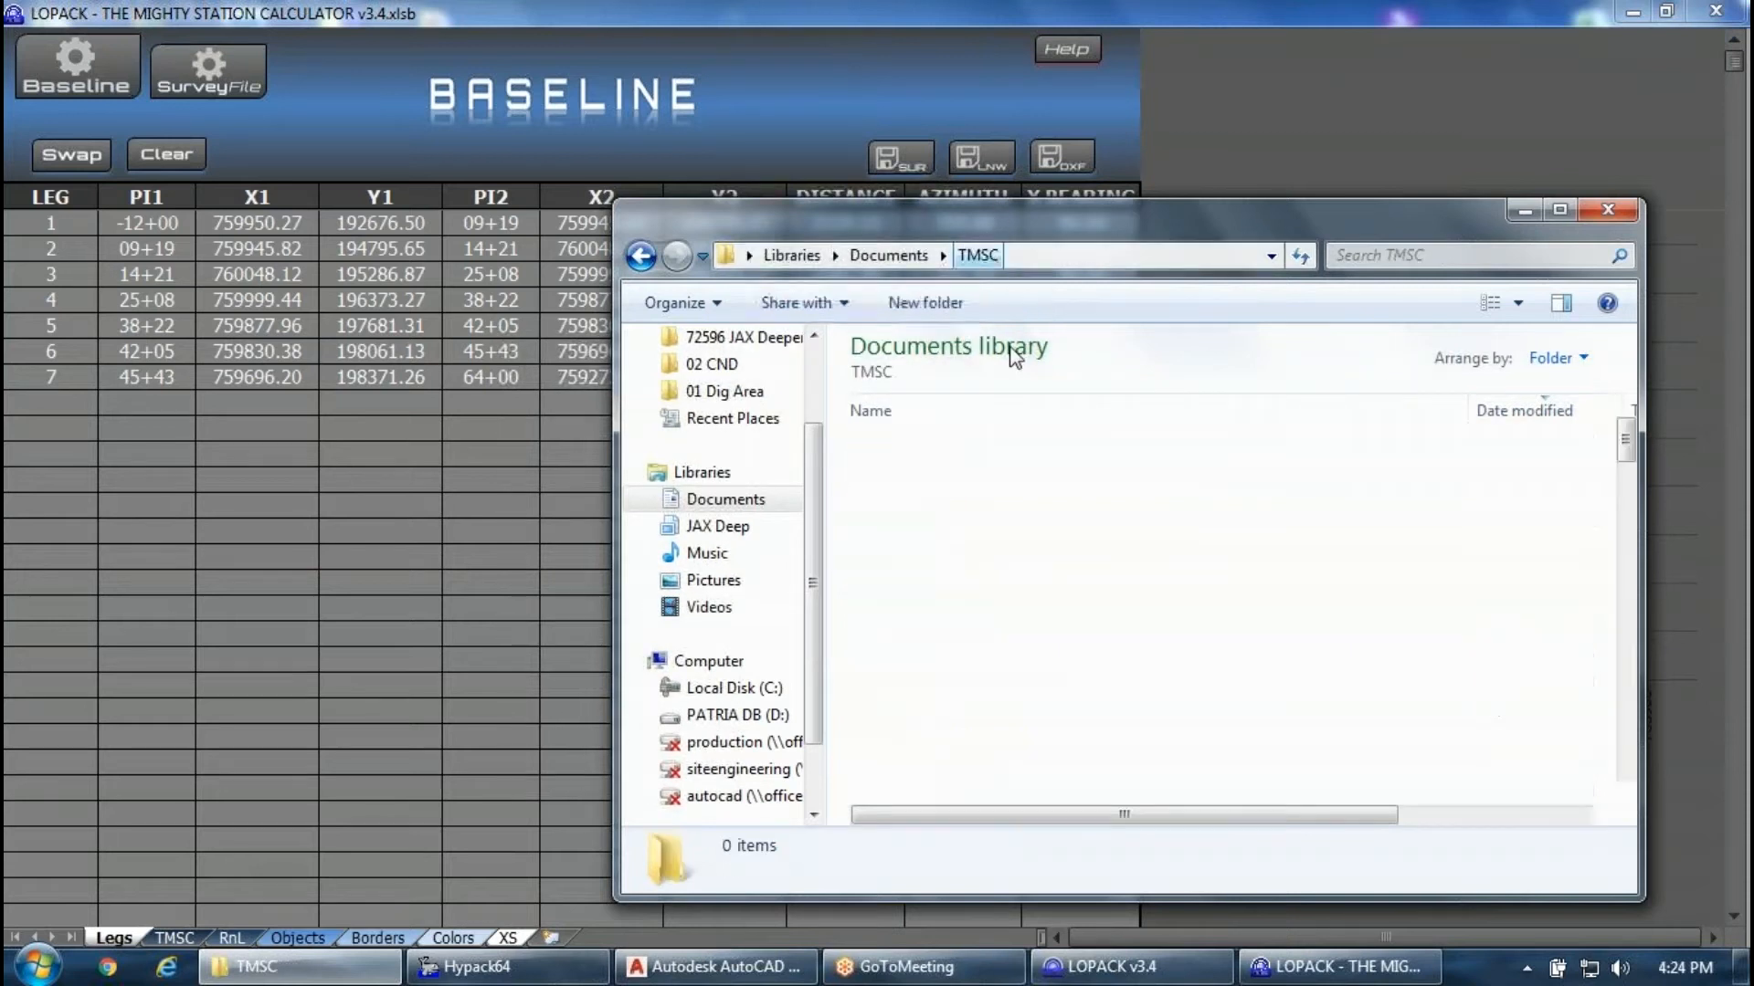
pyautogui.doubleClick(978, 449)
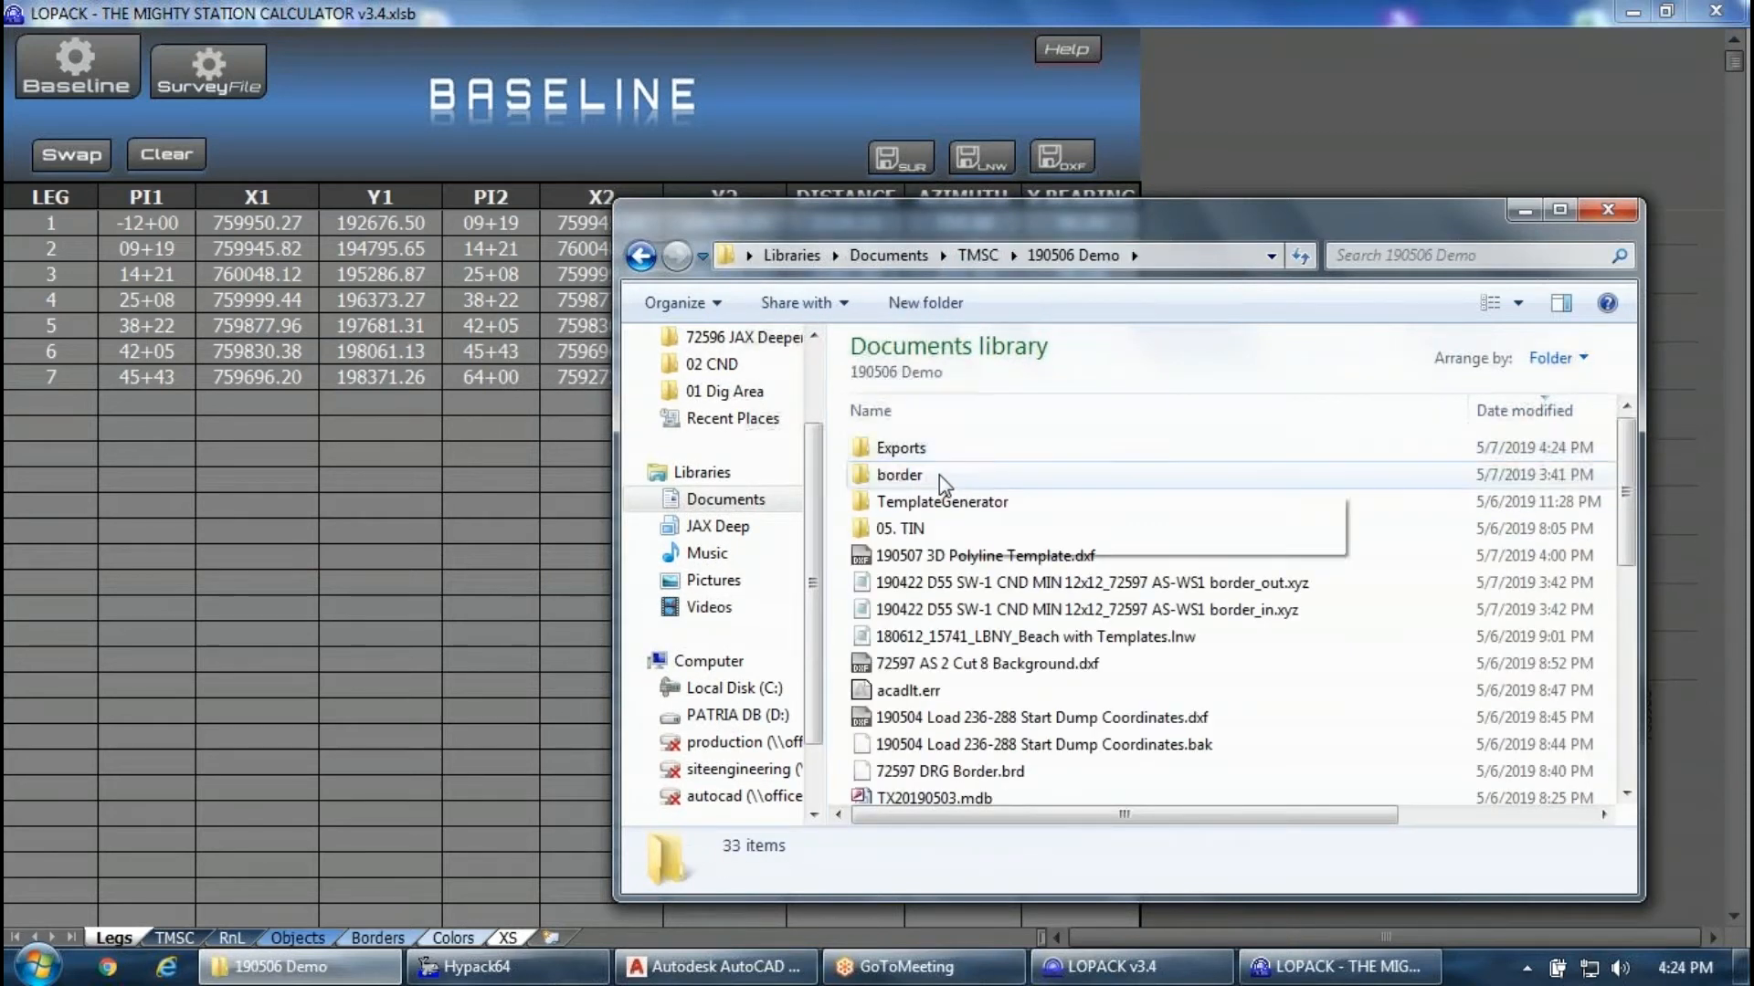
pyautogui.doubleClick(941, 447)
pyautogui.doubleClick(940, 446)
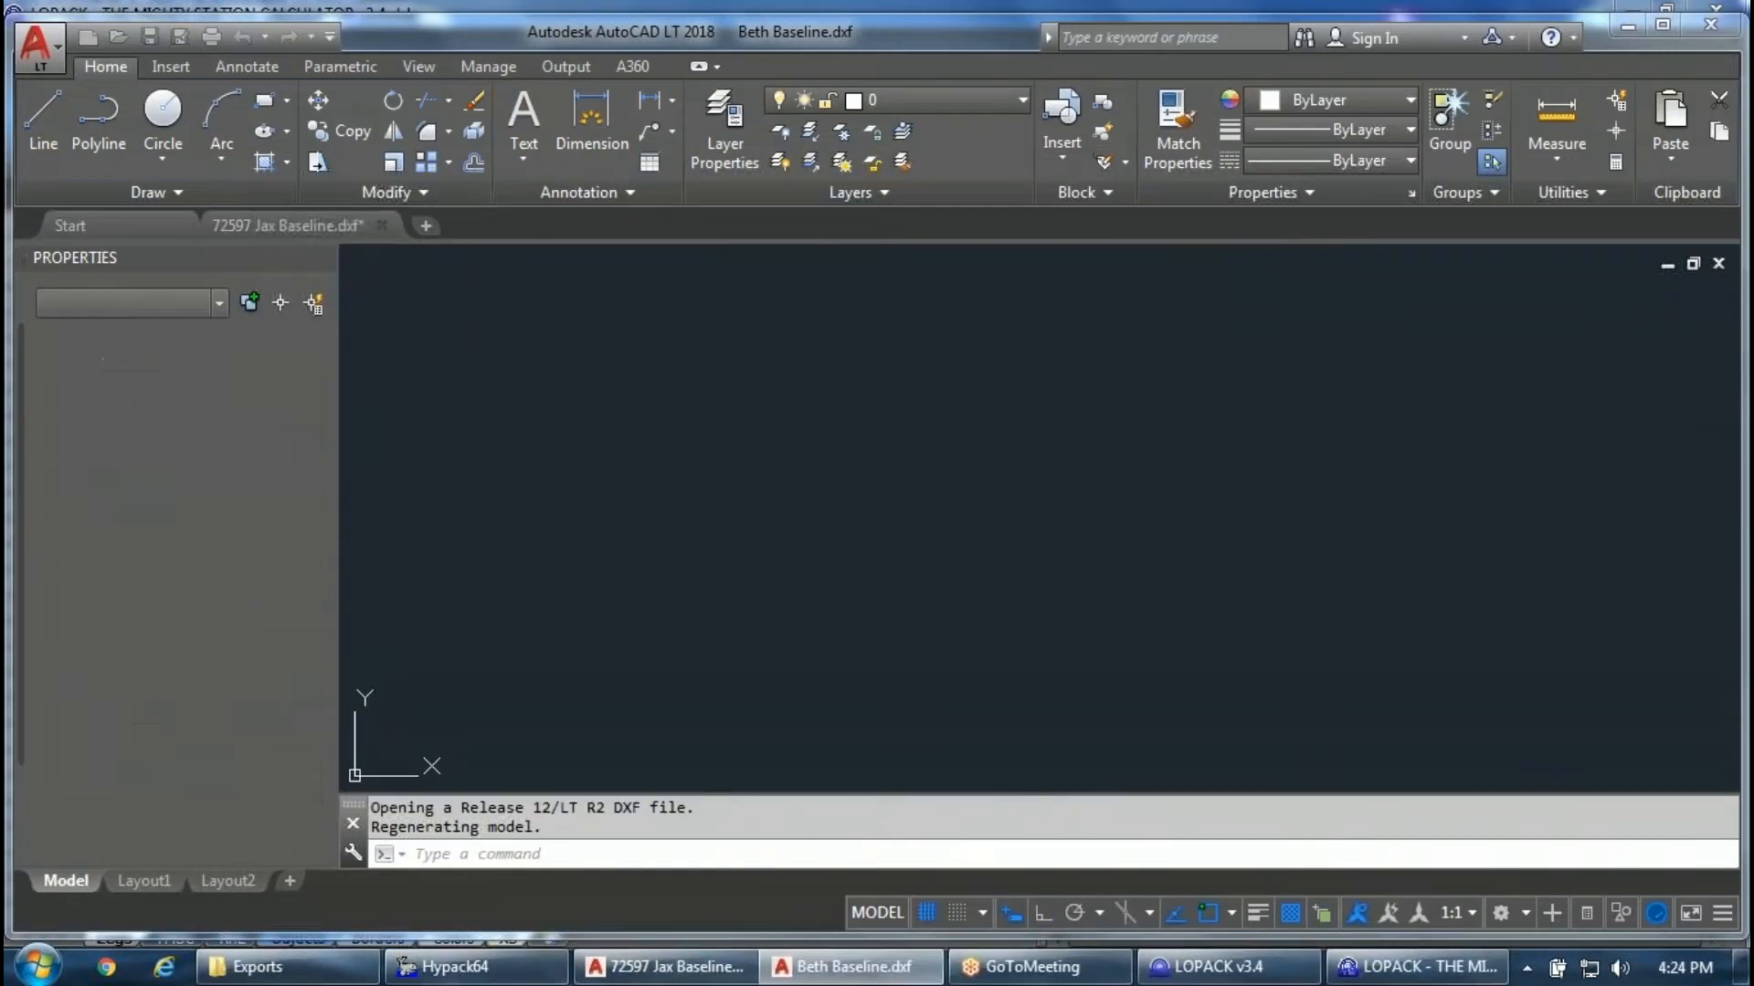
# Zoom the drawing to its extents and inspect the ticks and station labels along the baseline.
pyautogui.write('z')
pyautogui.press('Return')
pyautogui.write('e')
pyautogui.press('Return')
pyautogui.scroll(10, 949, 394)
pyautogui.scroll(-5, 1017, 418)
pyautogui.scroll(7, 991, 500)
pyautogui.scroll(-3, 842, 372)
pyautogui.scroll(3, 829, 325)
pyautogui.scroll(-3, 971, 509)
# Erase the POI label that overlaps the 25+00 station label.
pyautogui.scroll(4, 787, 423)
pyautogui.scroll(2, 787, 423)
pyautogui.click(1149, 350)
pyautogui.click(1138, 338)
pyautogui.press('Delete')
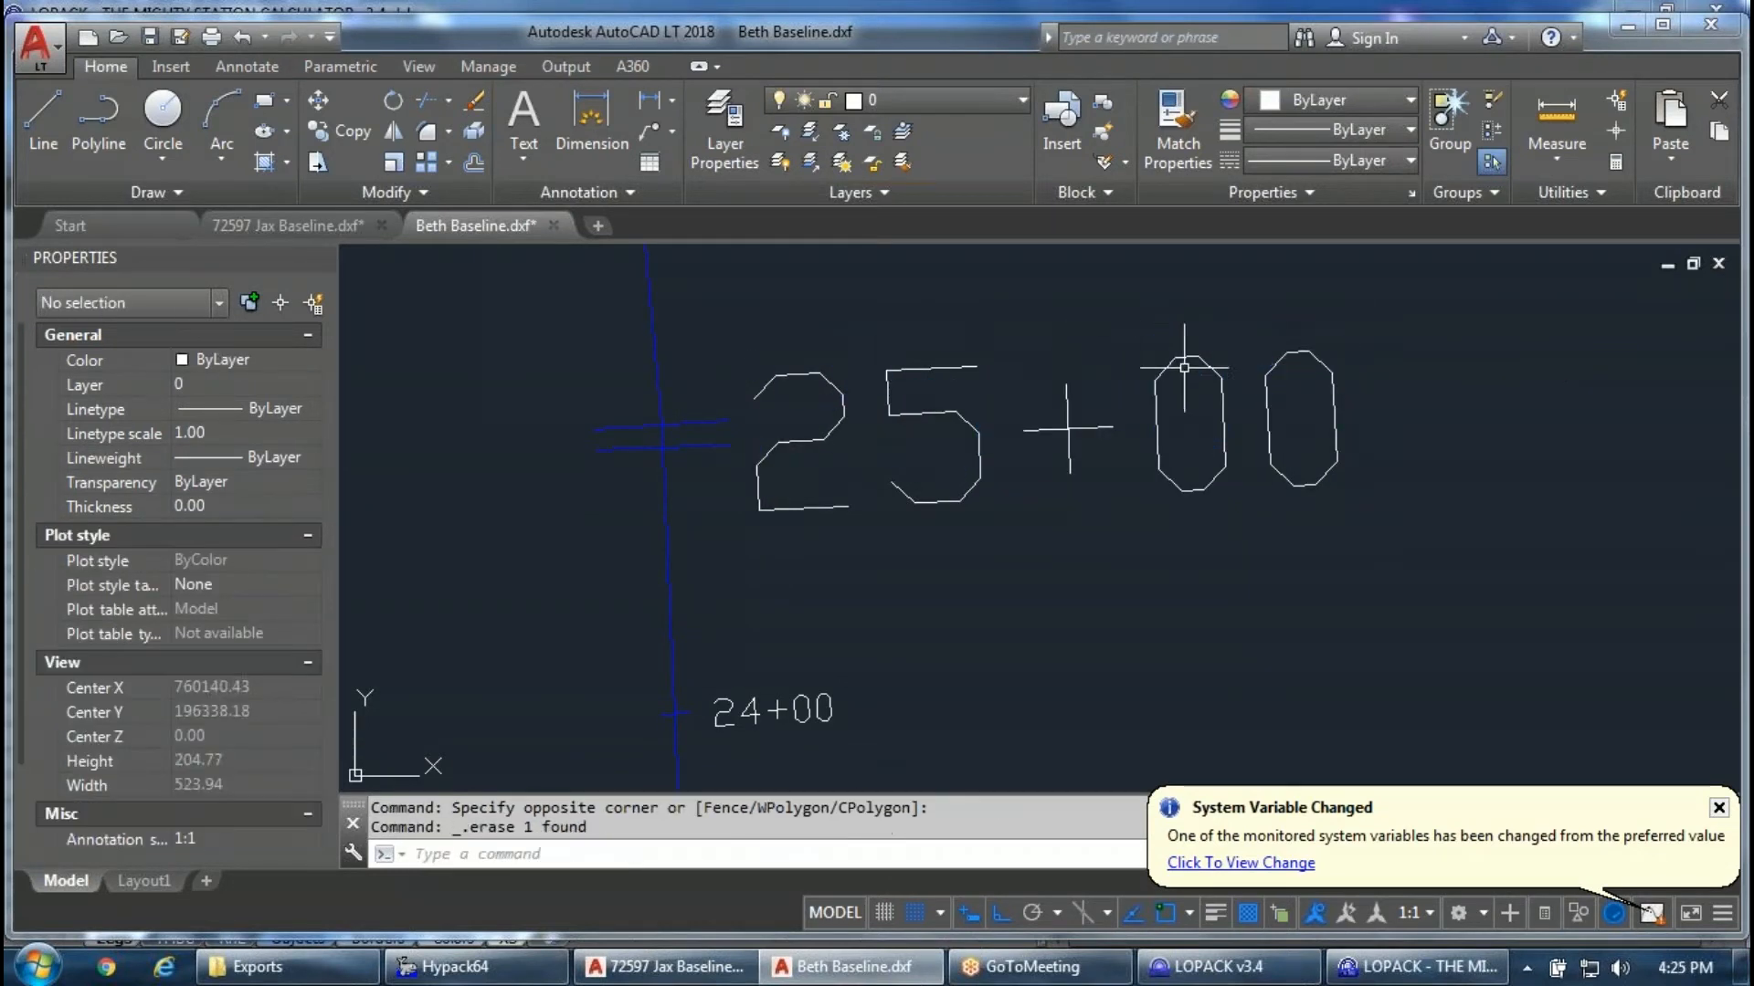
# Check the station labels along the rest of the baseline and switch to the 72597 Jax Baseline.dxf drawing.
pyautogui.scroll(-6, 1010, 305)
pyautogui.scroll(4, 1009, 651)
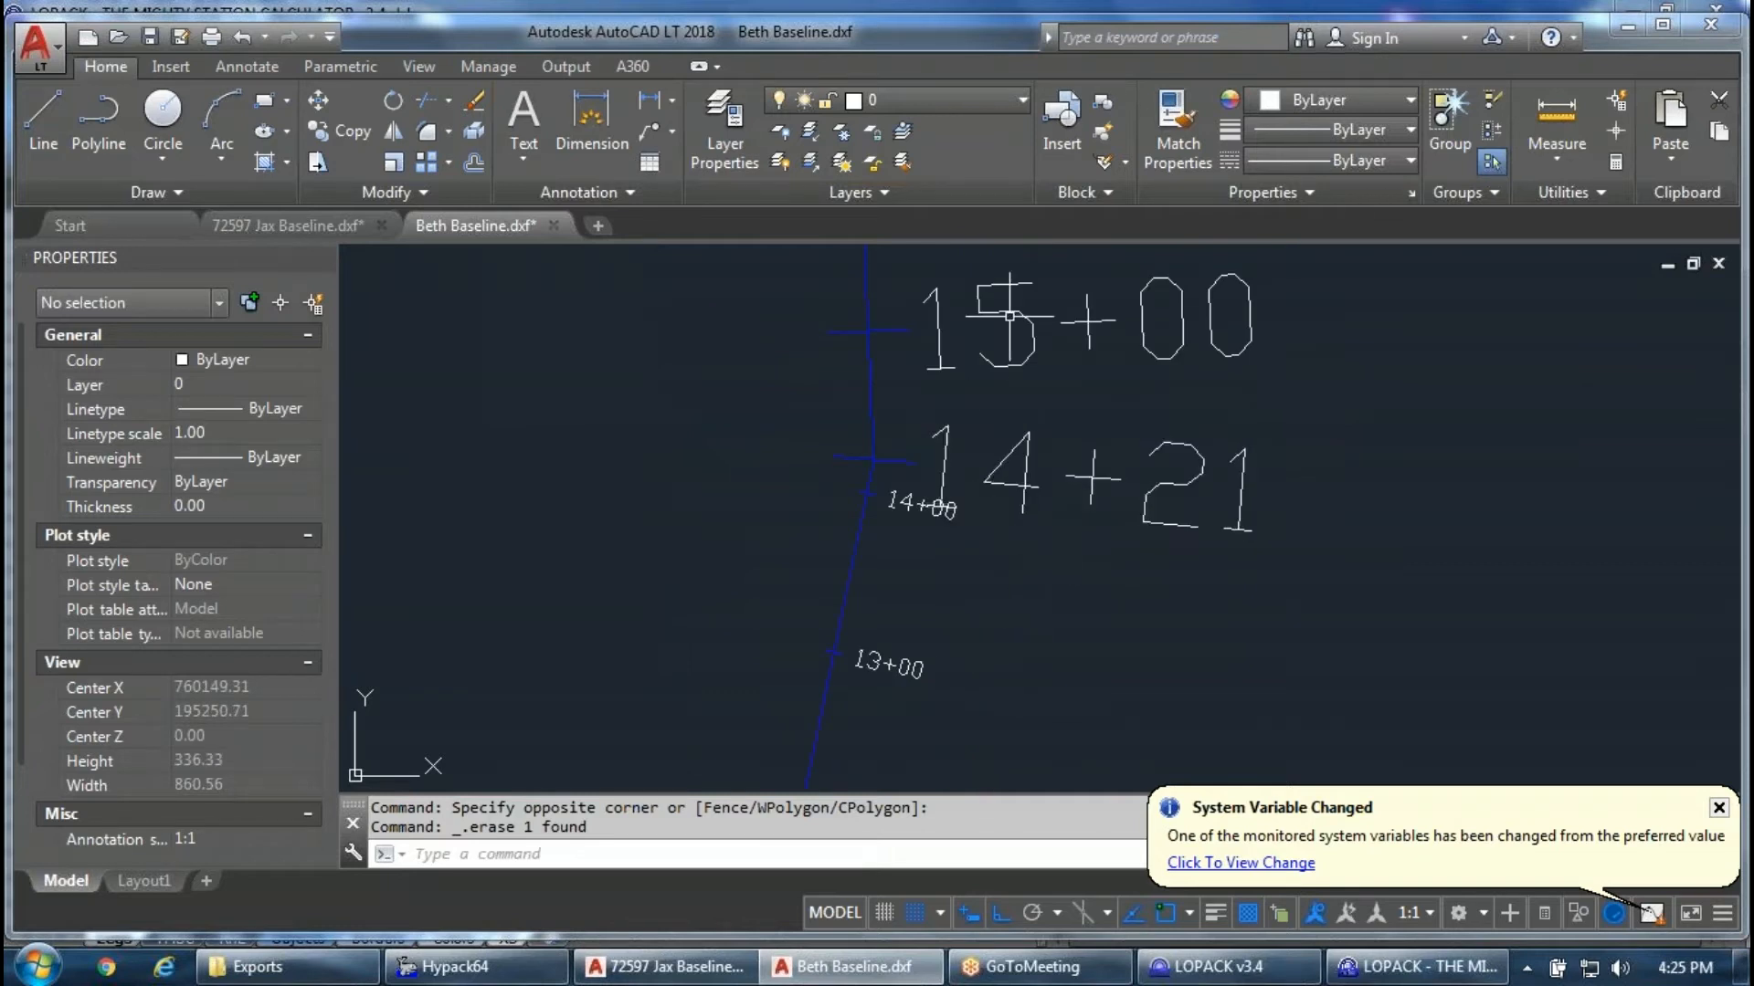
pyautogui.scroll(-10, 908, 553)
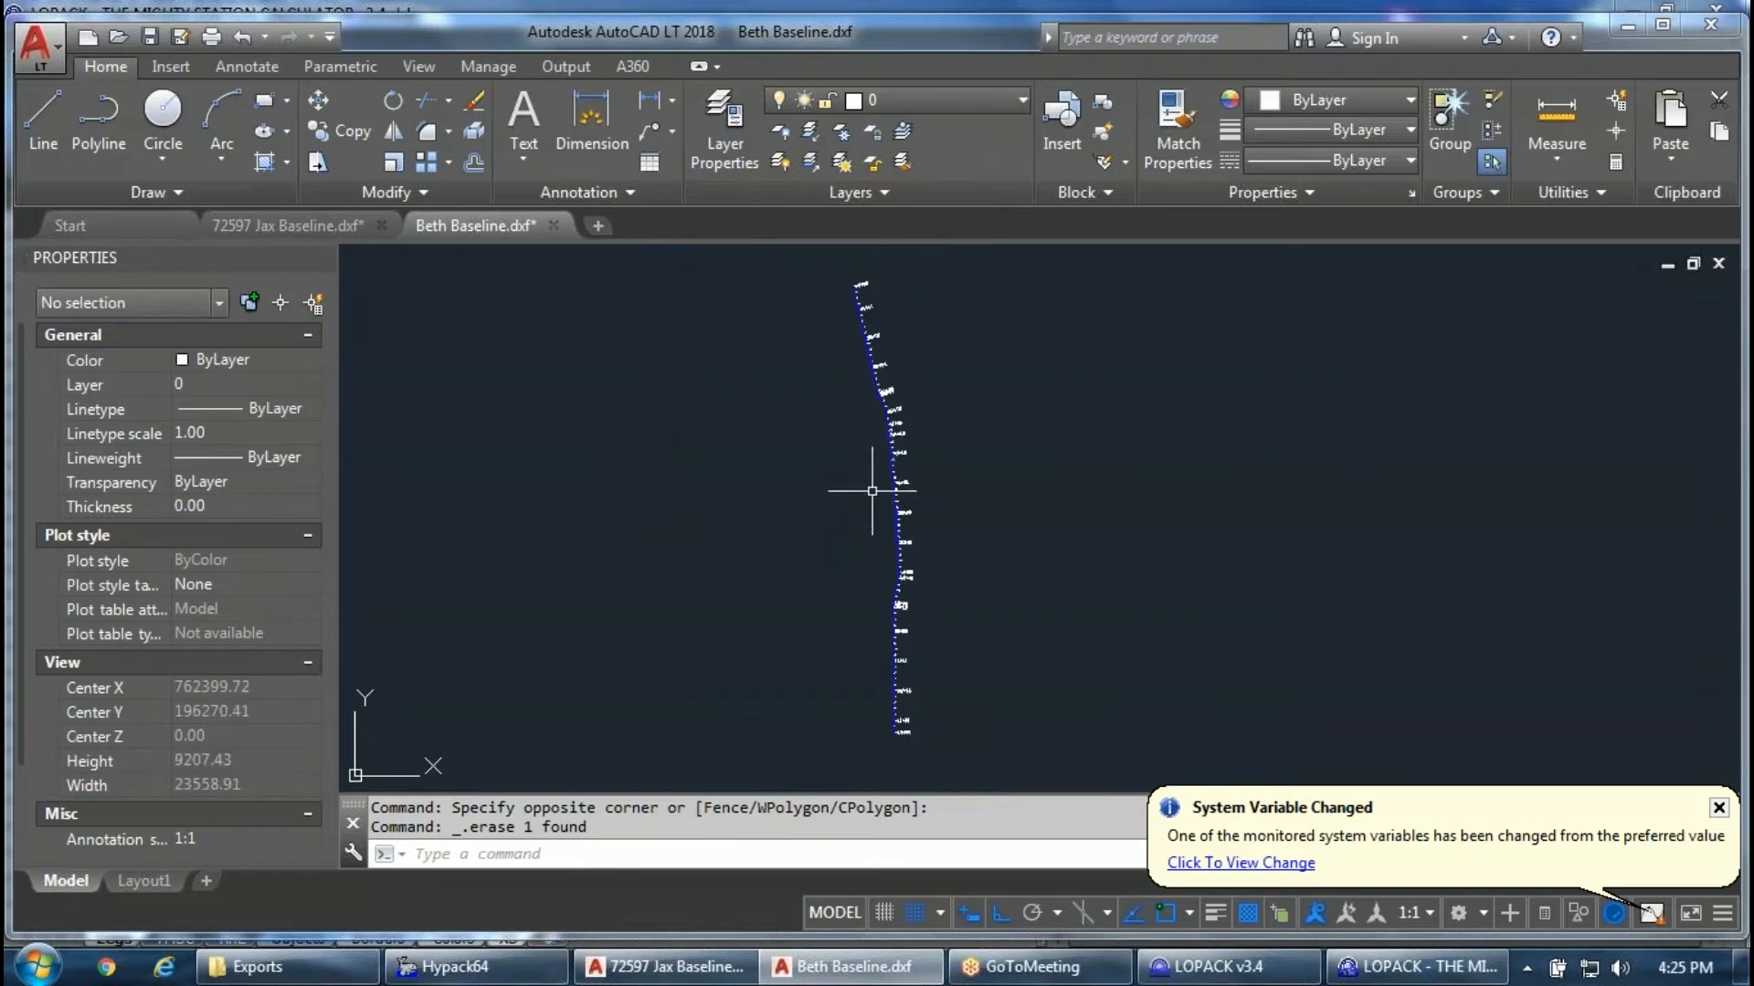
pyautogui.click(308, 228)
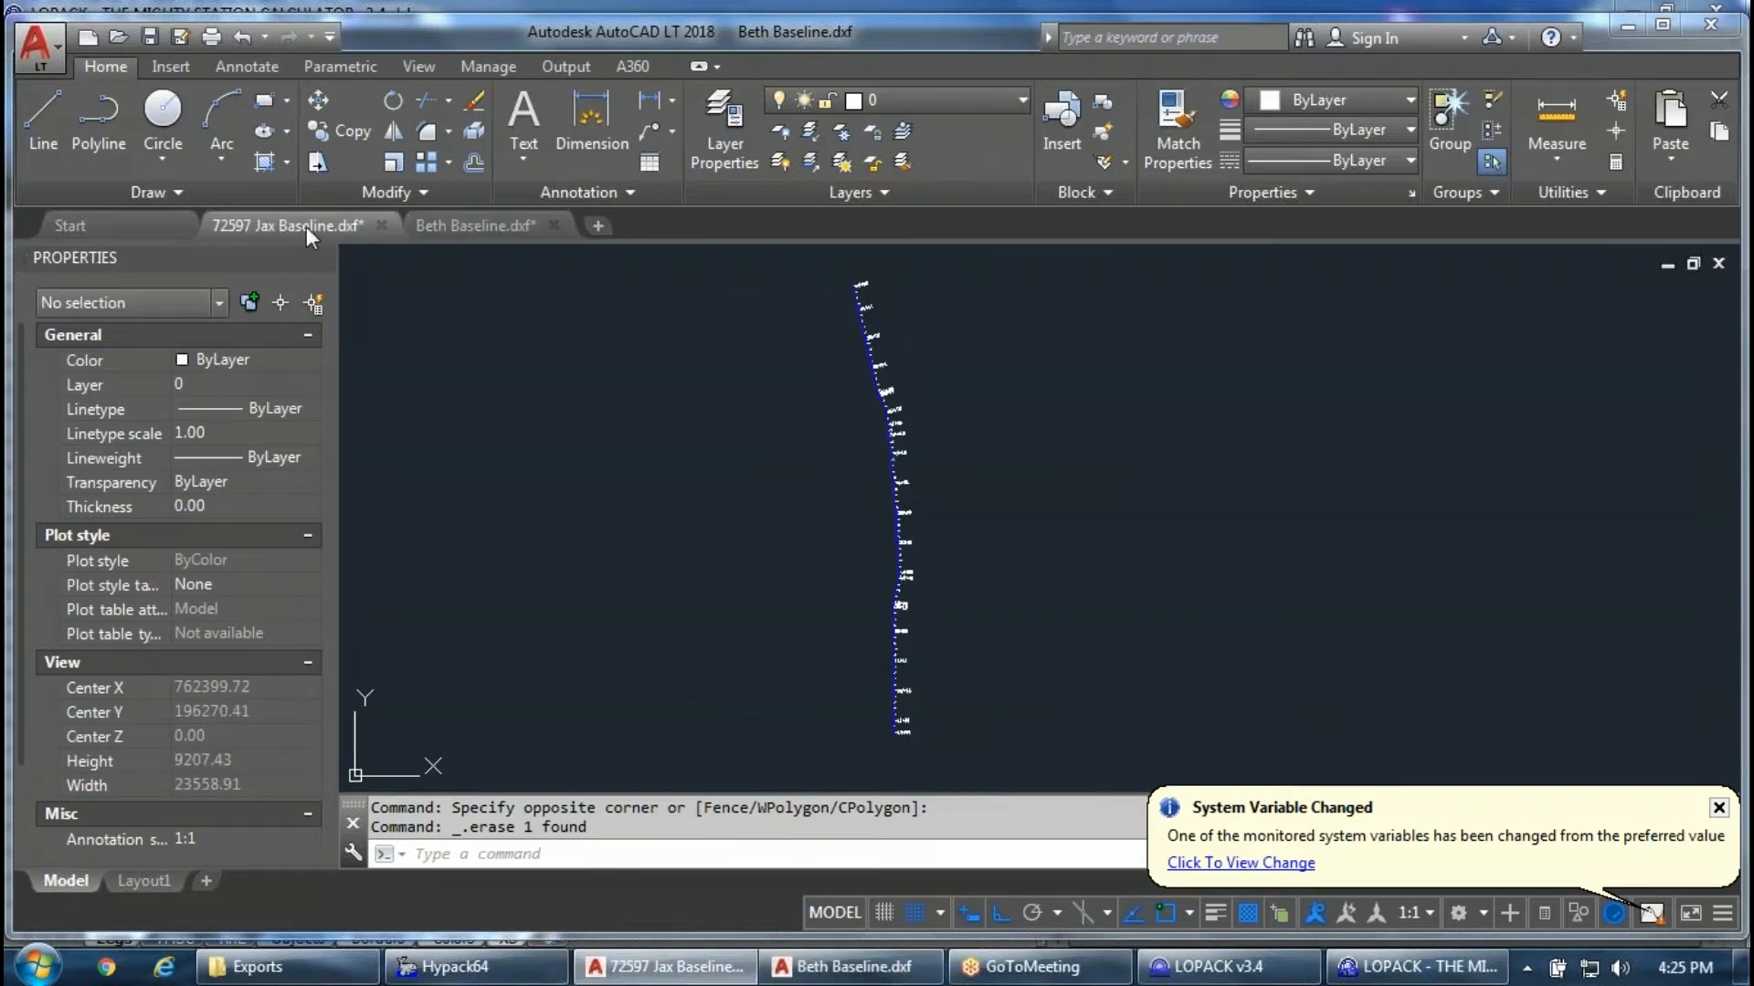
# Examine the station ticks and labels along the curved 72597 Jax baseline, including the area around station 40+00.
pyautogui.scroll(-4, 1124, 617)
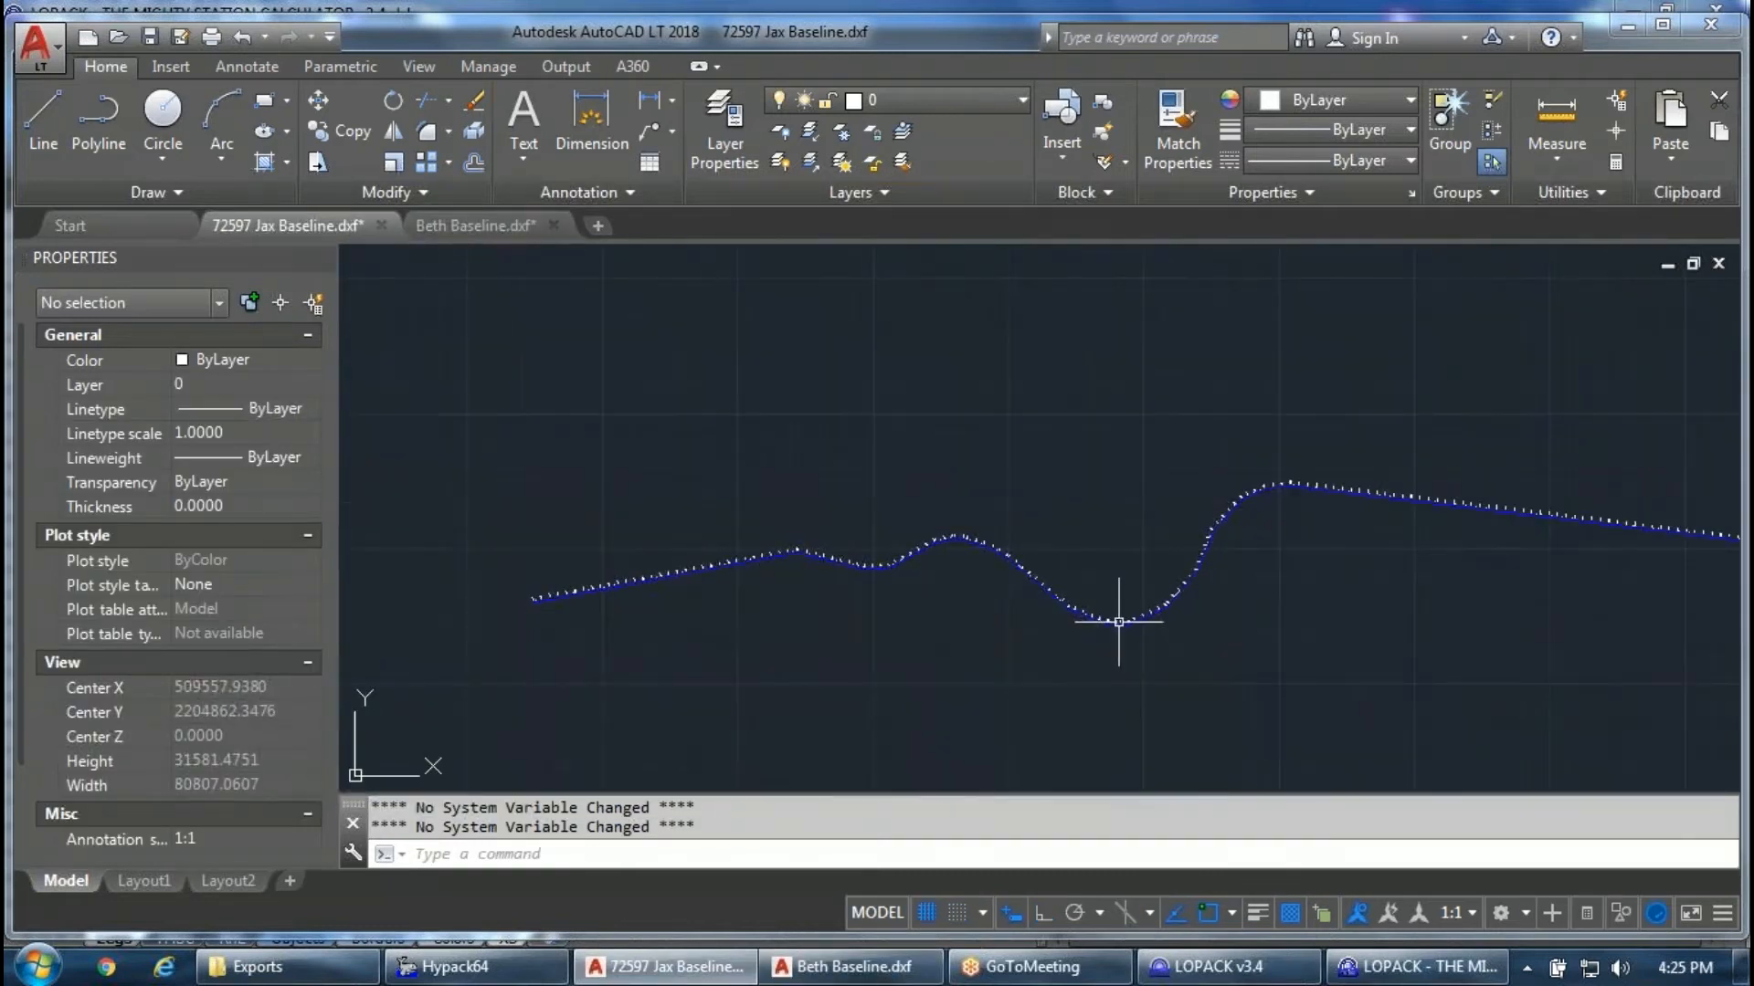
pyautogui.scroll(12, 1136, 560)
pyautogui.scroll(-2, 1250, 643)
pyautogui.scroll(-5, 1237, 588)
pyautogui.scroll(5, 717, 554)
pyautogui.scroll(2, 906, 619)
pyautogui.scroll(-2, 974, 379)
pyautogui.scroll(4, 861, 497)
pyautogui.scroll(-5, 1331, 548)
pyautogui.scroll(4, 908, 619)
pyautogui.scroll(6, 823, 594)
pyautogui.scroll(6, 851, 539)
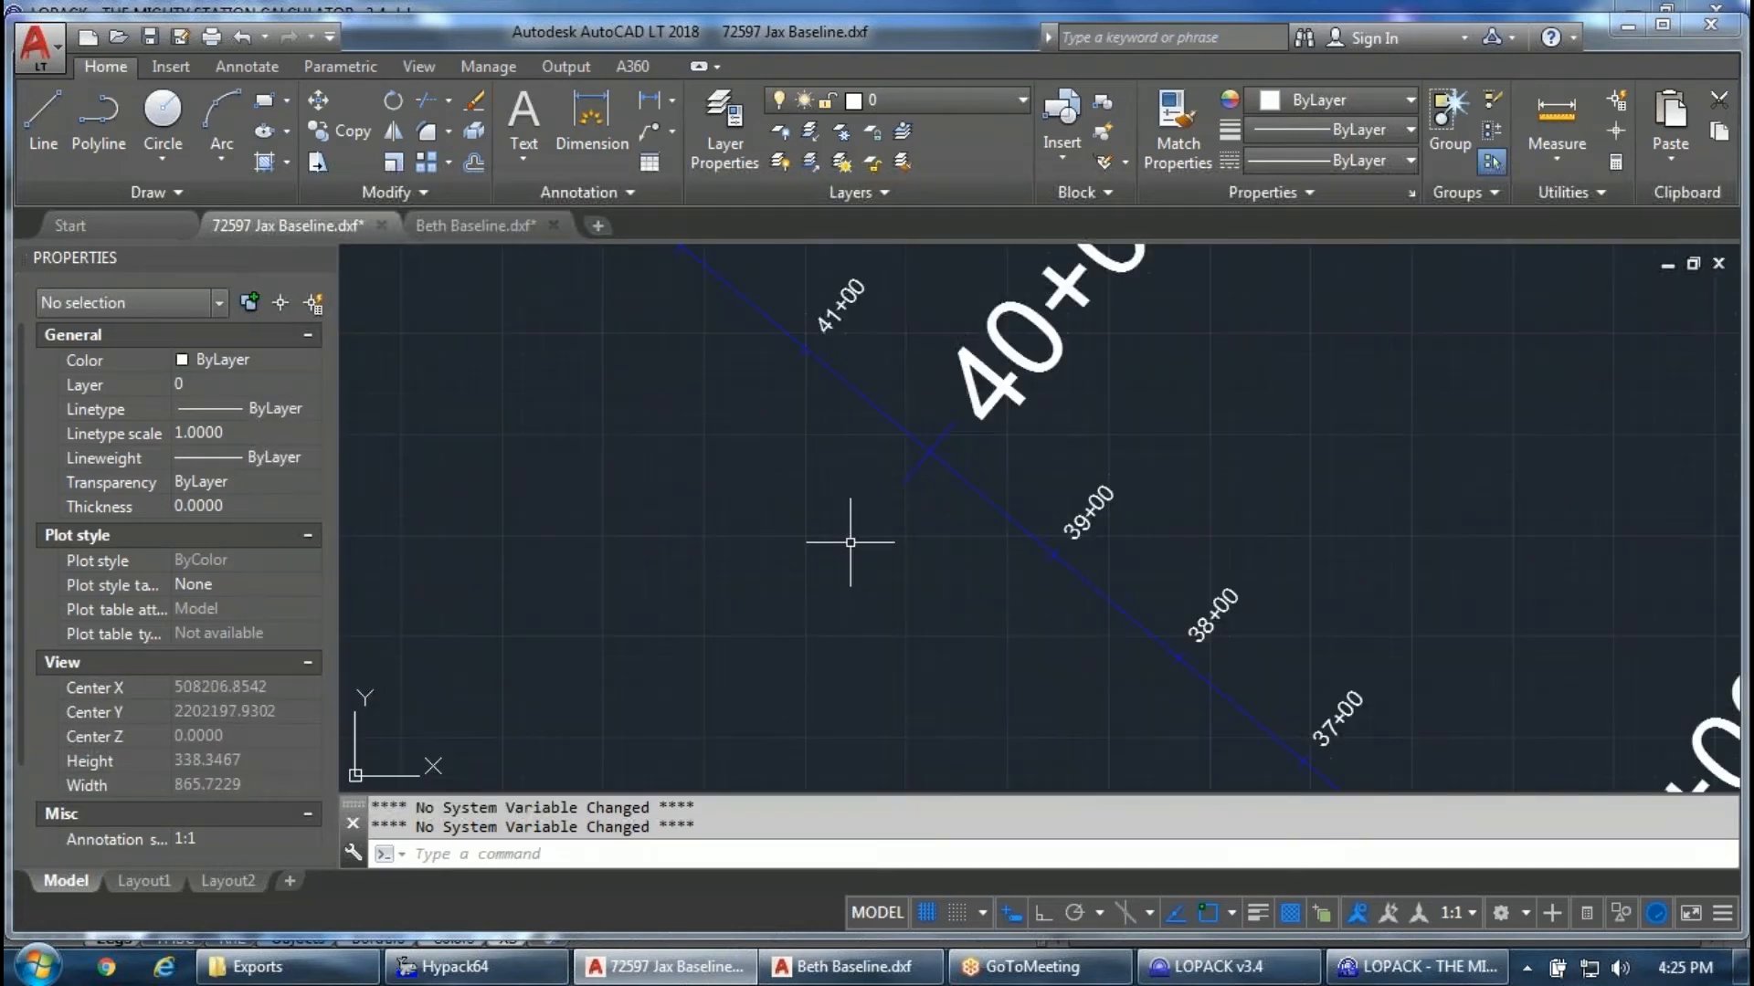
pyautogui.scroll(-3, 845, 372)
pyautogui.scroll(-3, 953, 501)
pyautogui.scroll(-10, 953, 501)
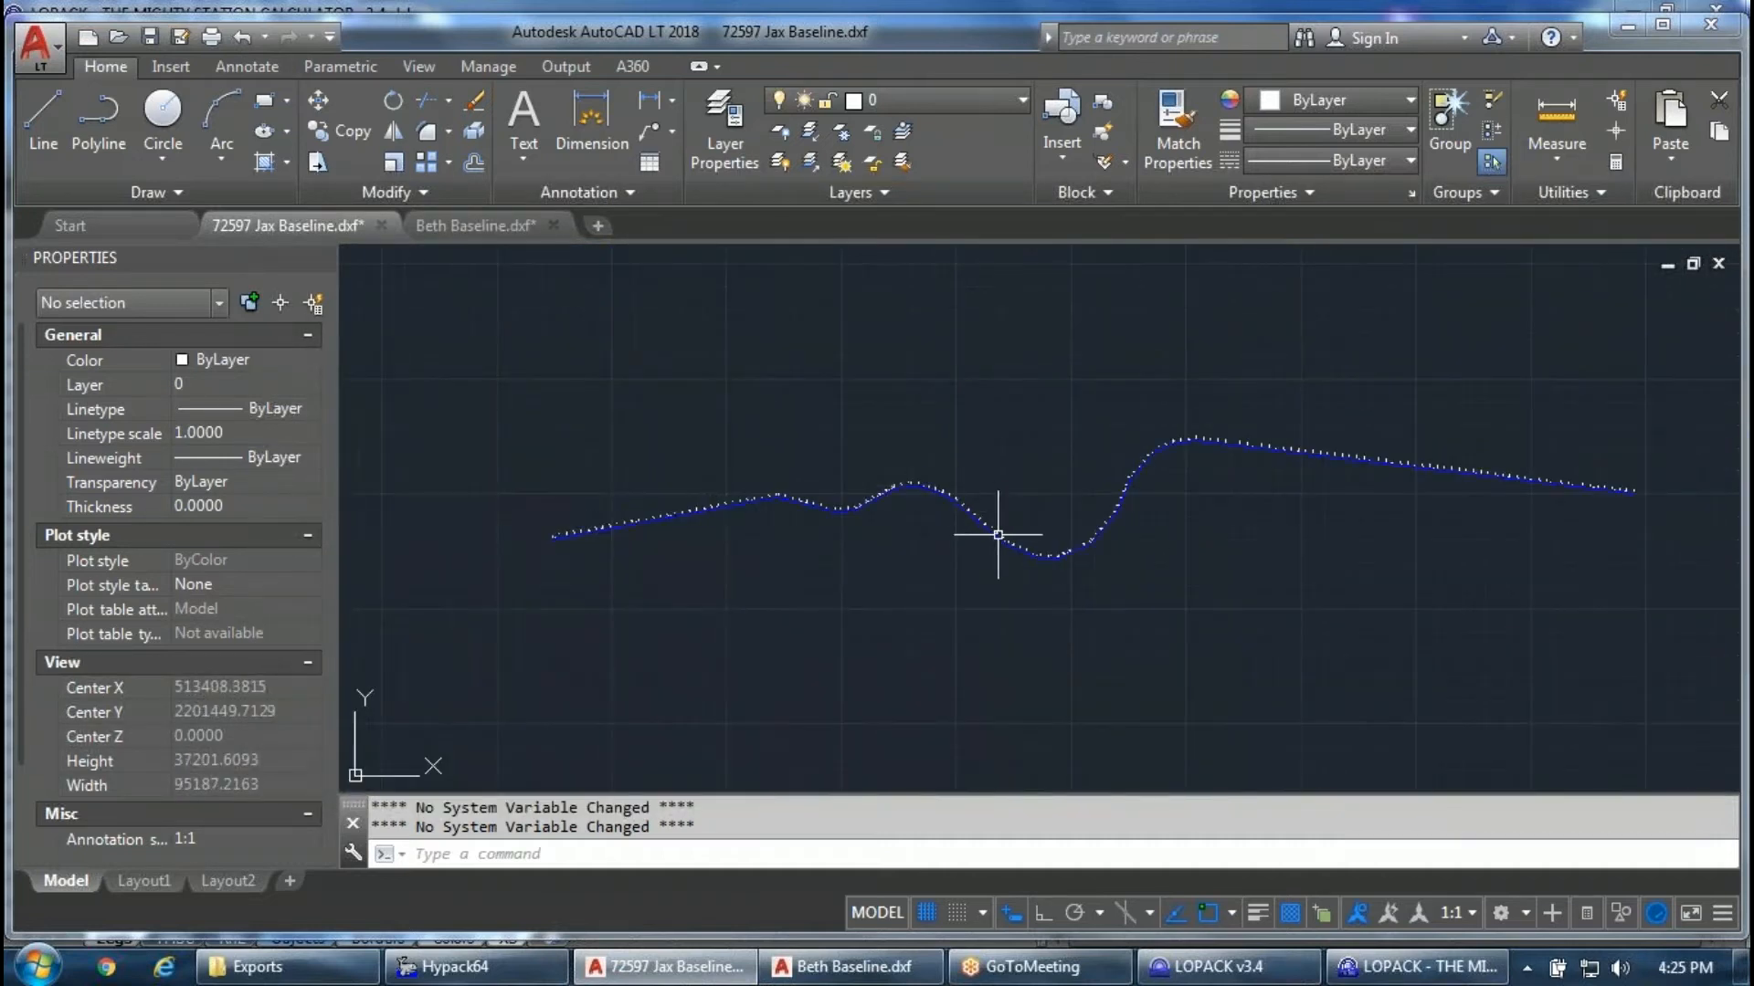
pyautogui.scroll(1, 999, 535)
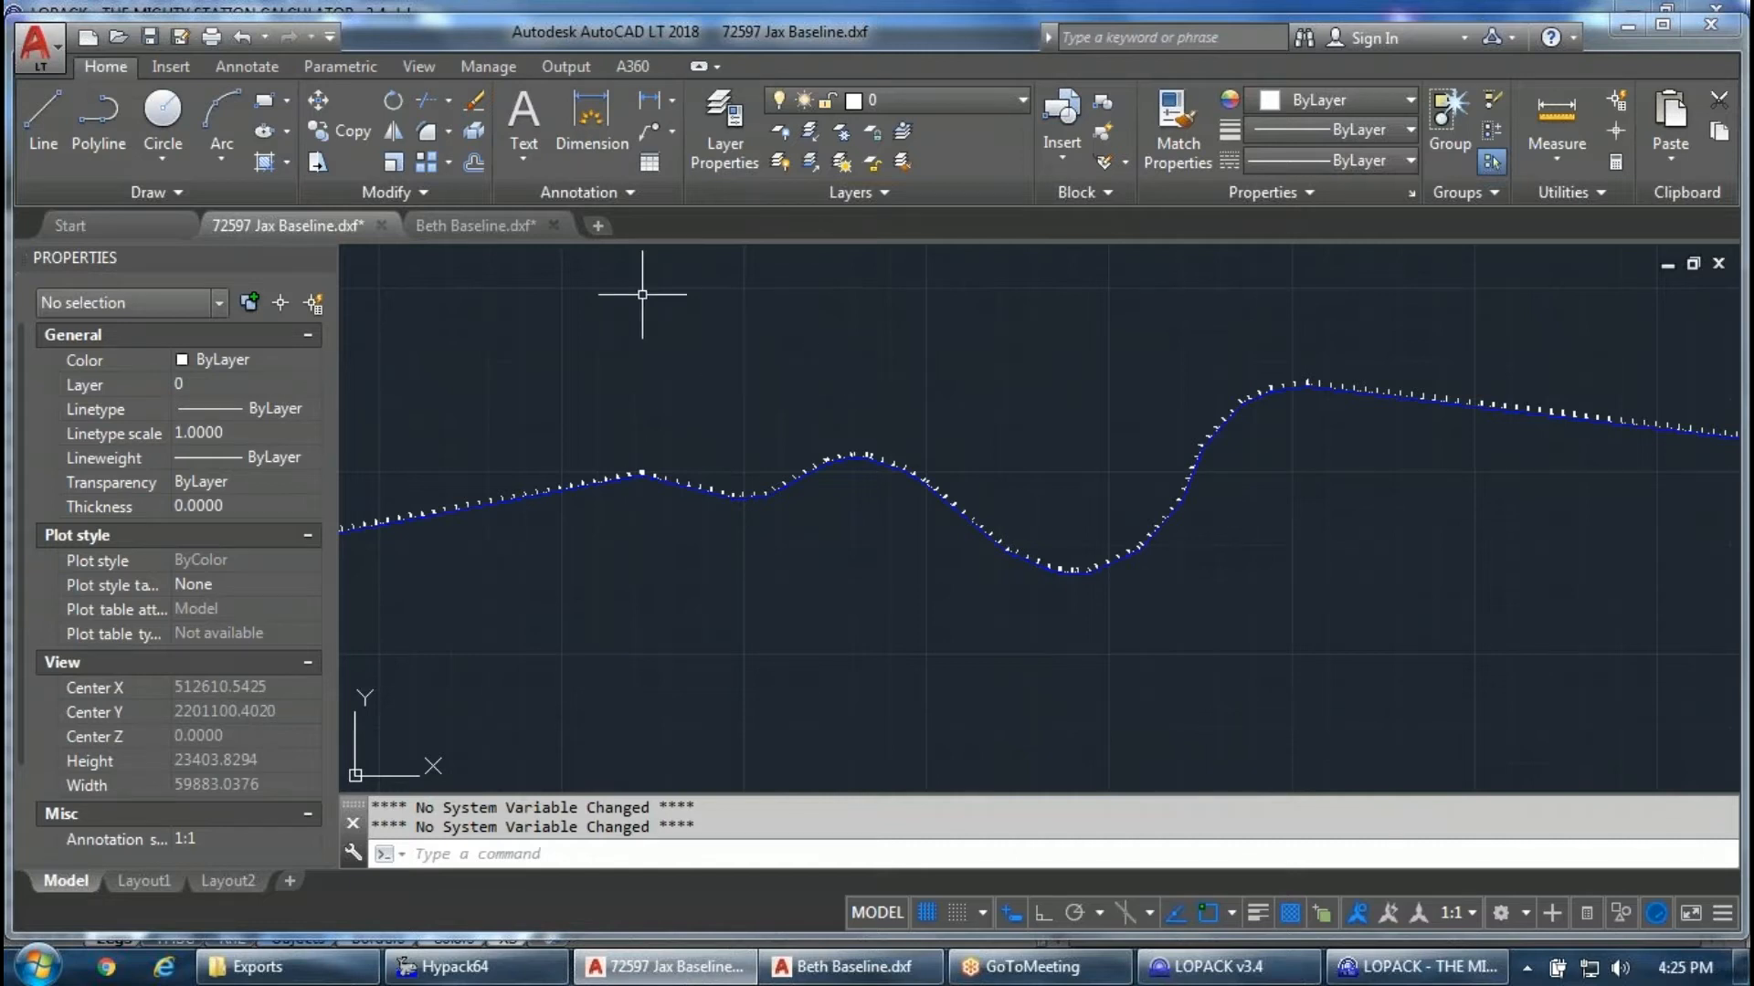
# Close the Beth Baseline drawing without saving its changes and switch back to LOPACK's Mighty Station Calculator.
pyautogui.click(548, 222)
pyautogui.click(552, 225)
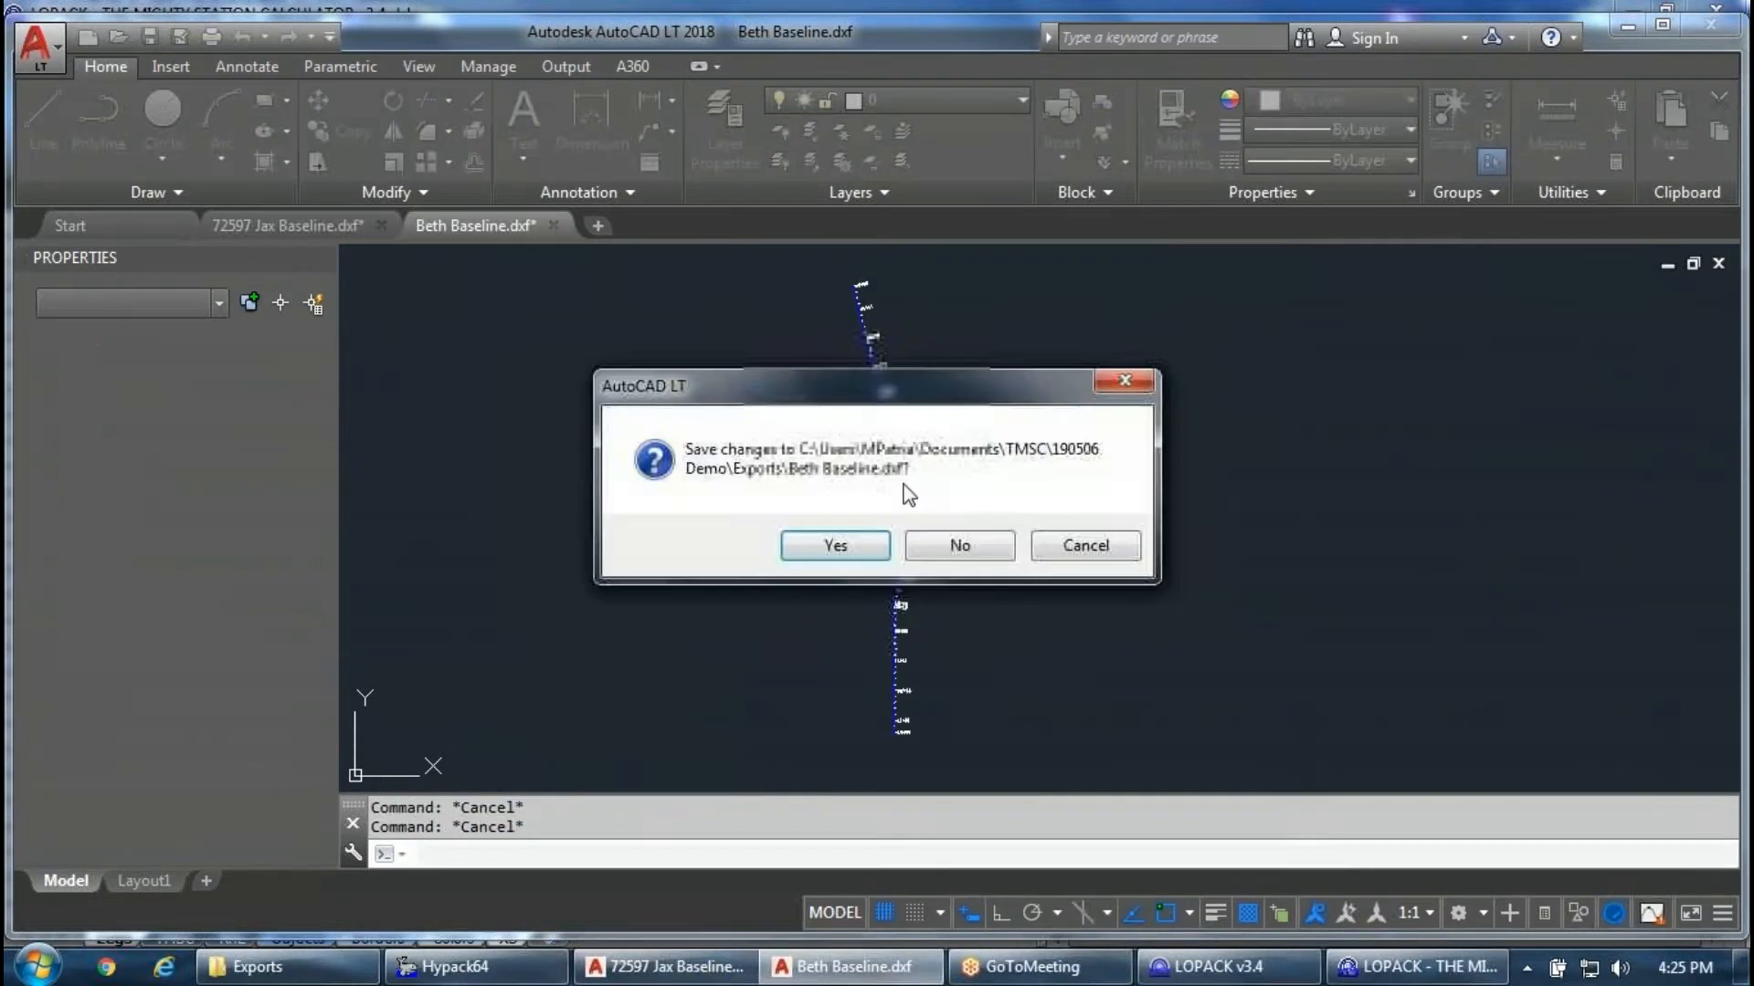
pyautogui.click(956, 544)
pyautogui.click(1285, 979)
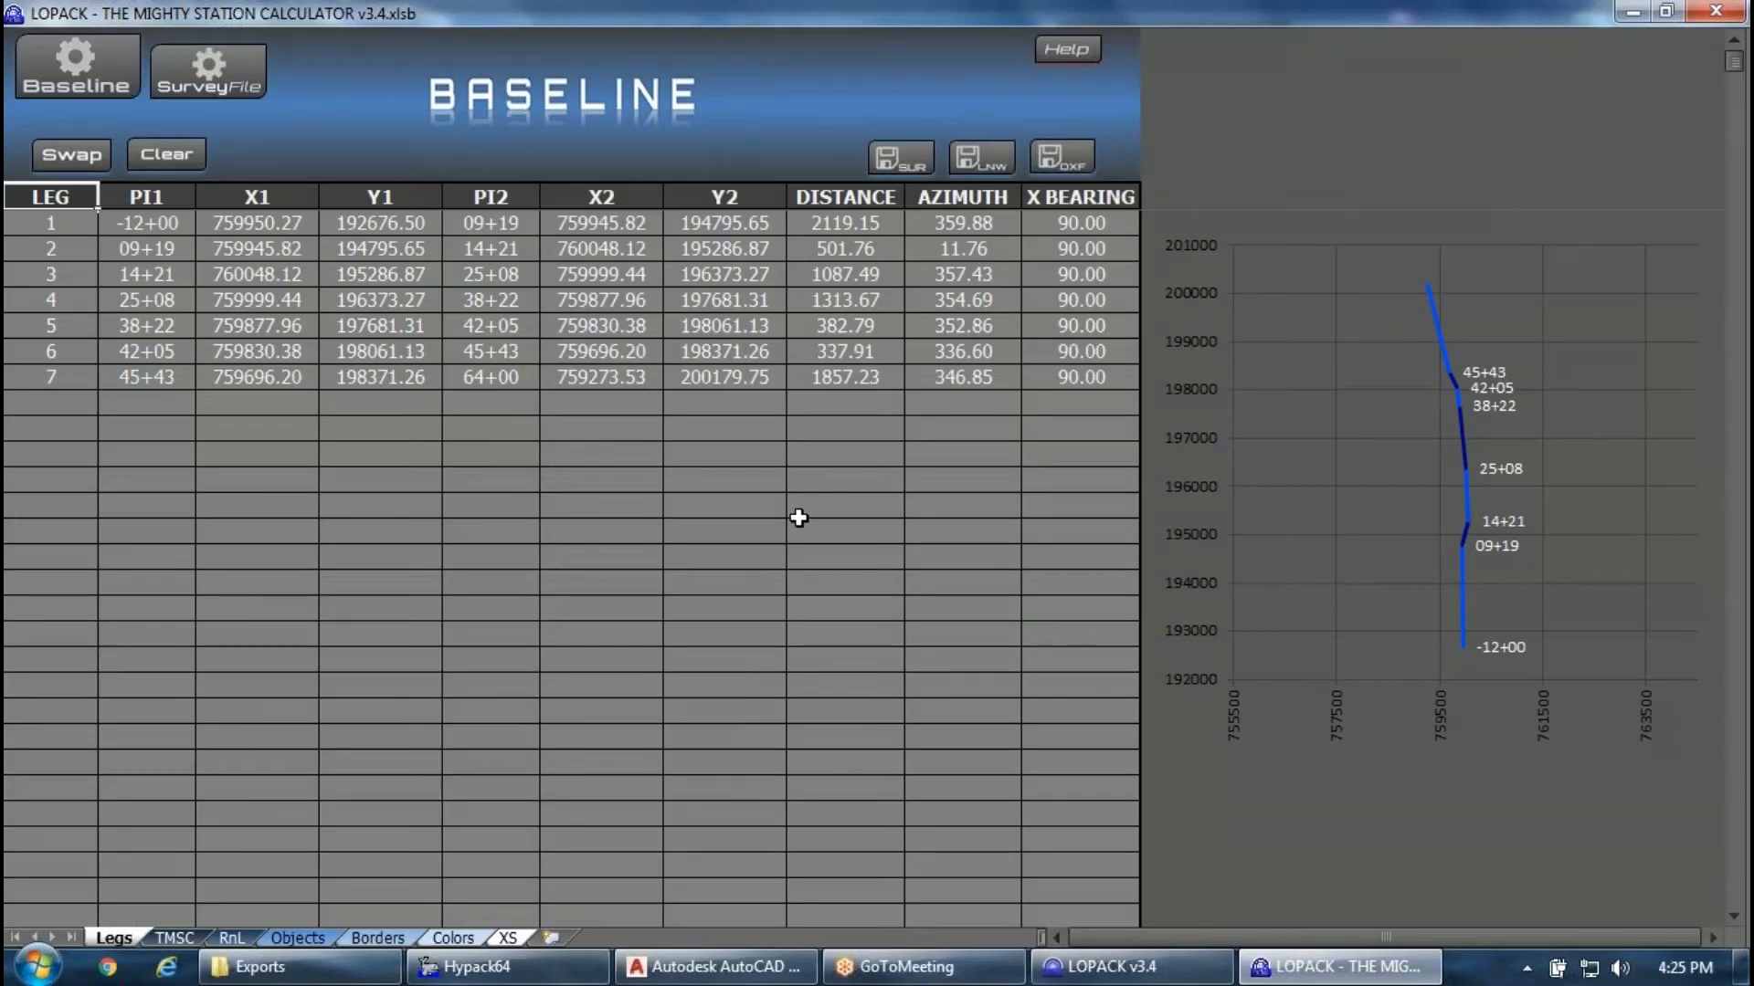
# Look over the station calculator and Rod & Level sheets, ending on the TMSC sheet.
pyautogui.click(174, 938)
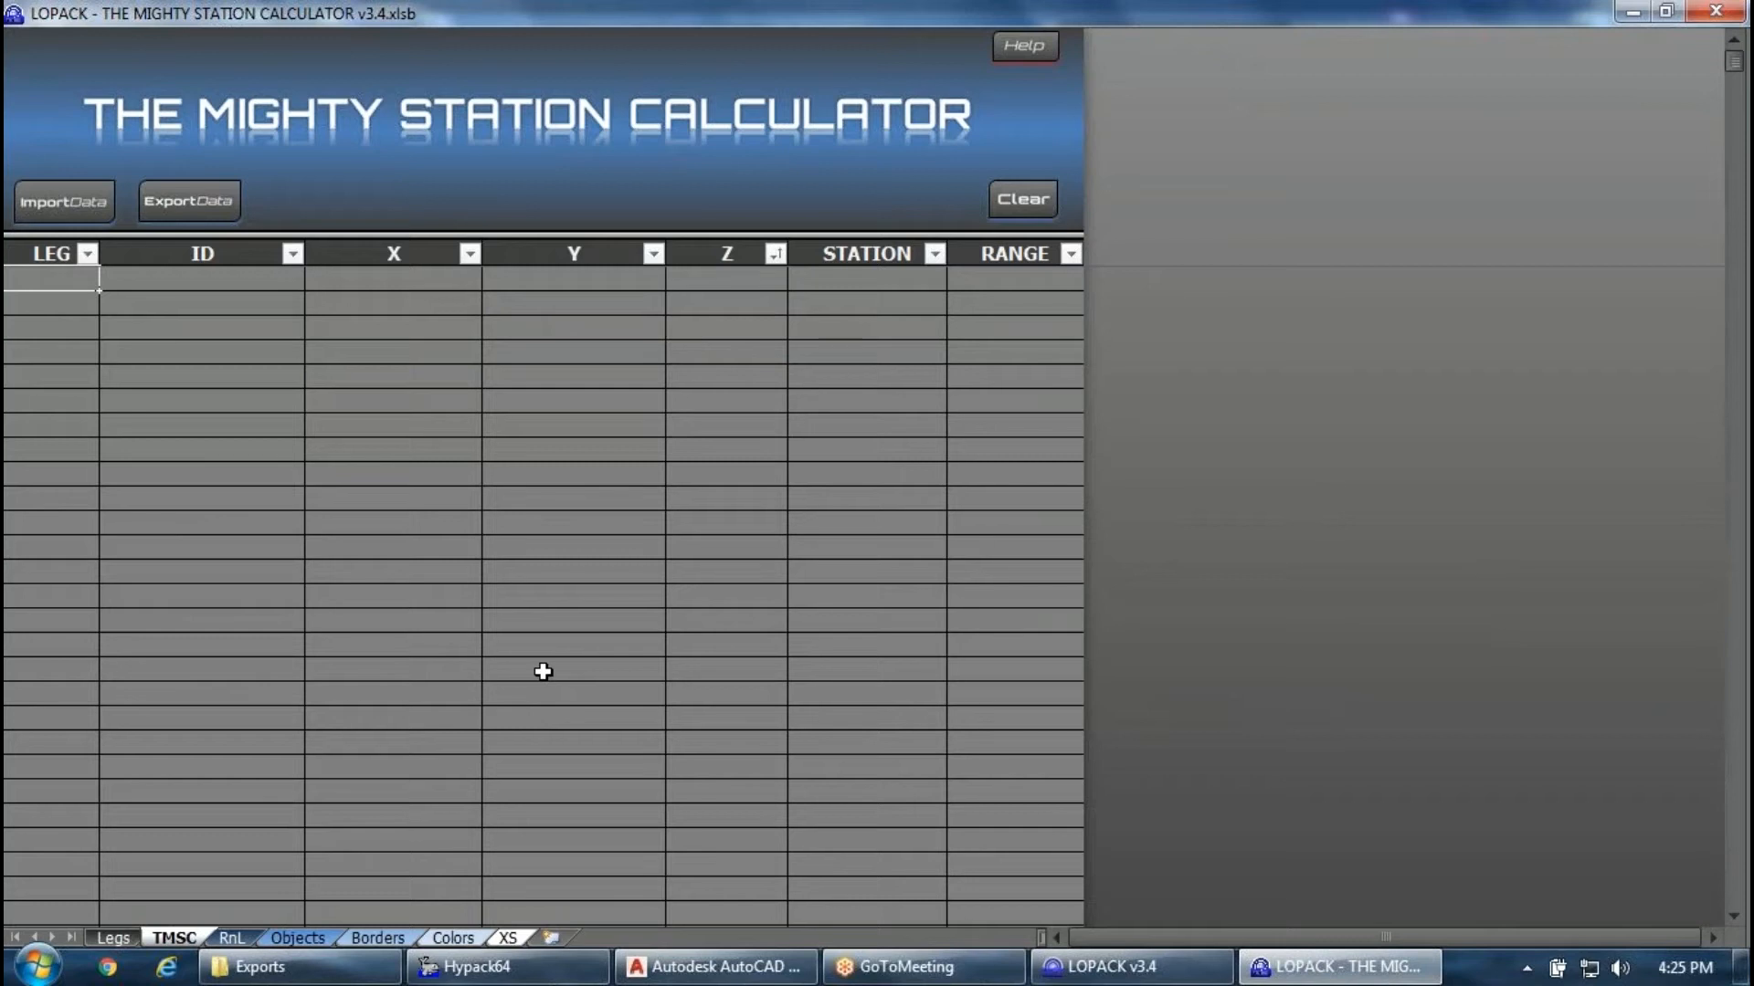
pyautogui.click(231, 938)
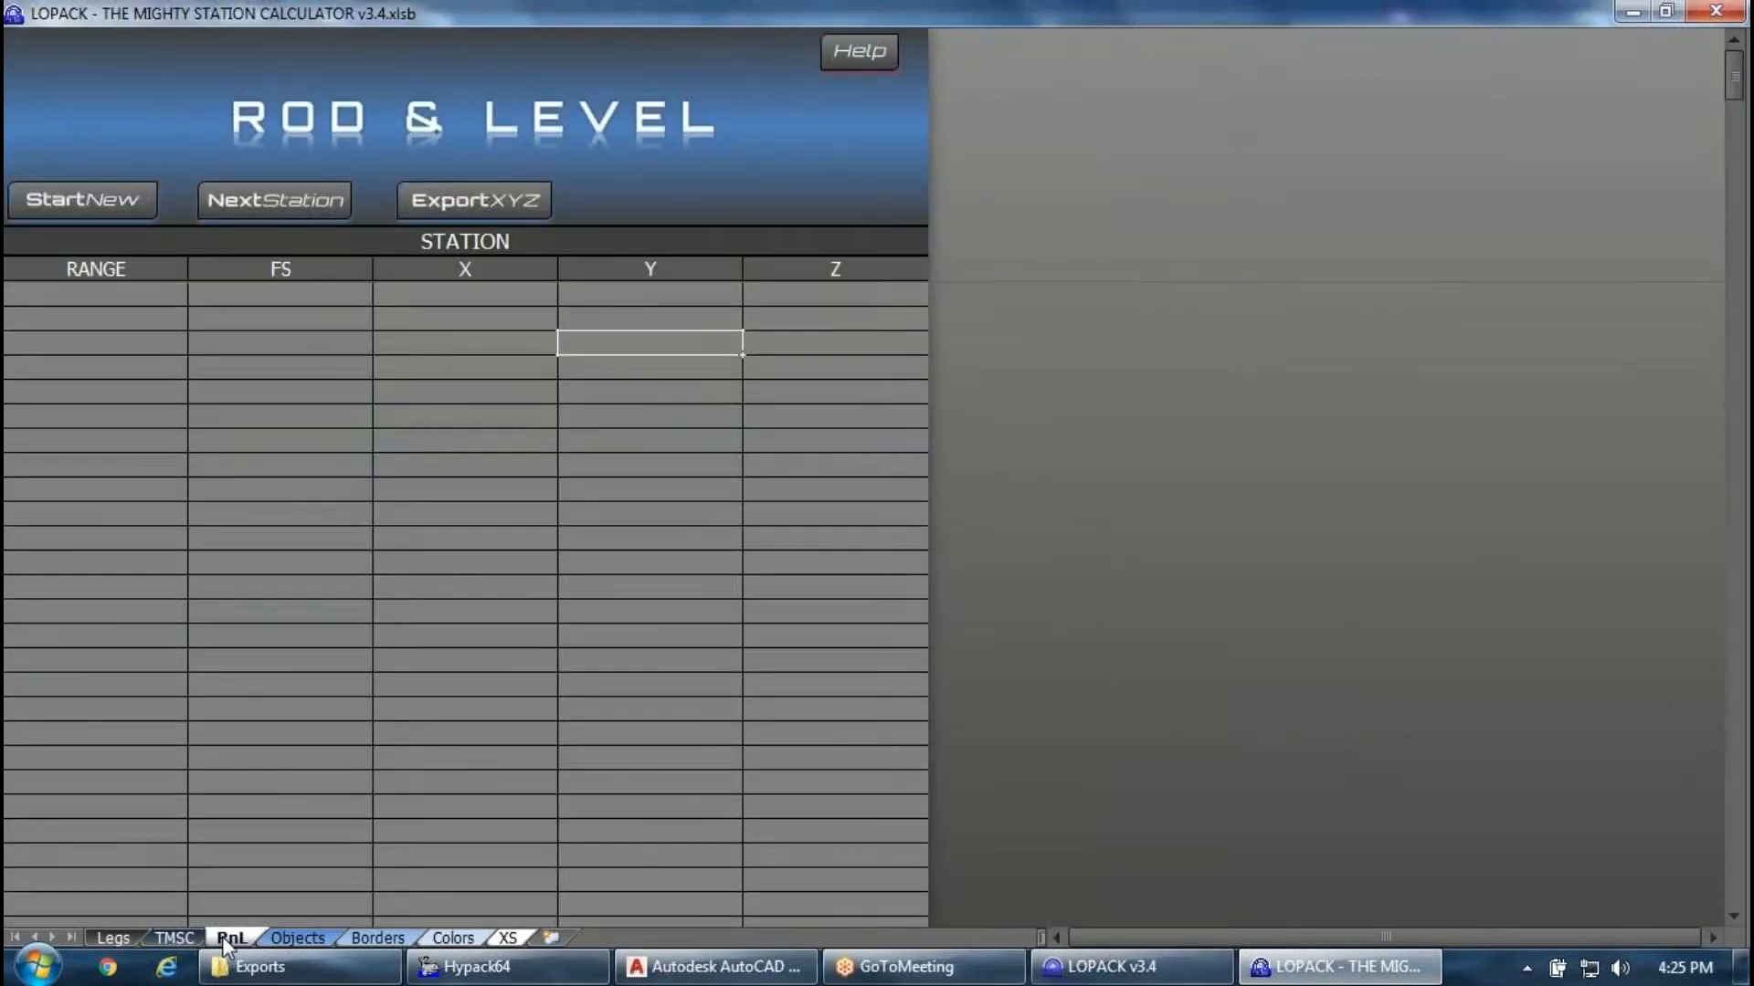
pyautogui.click(188, 938)
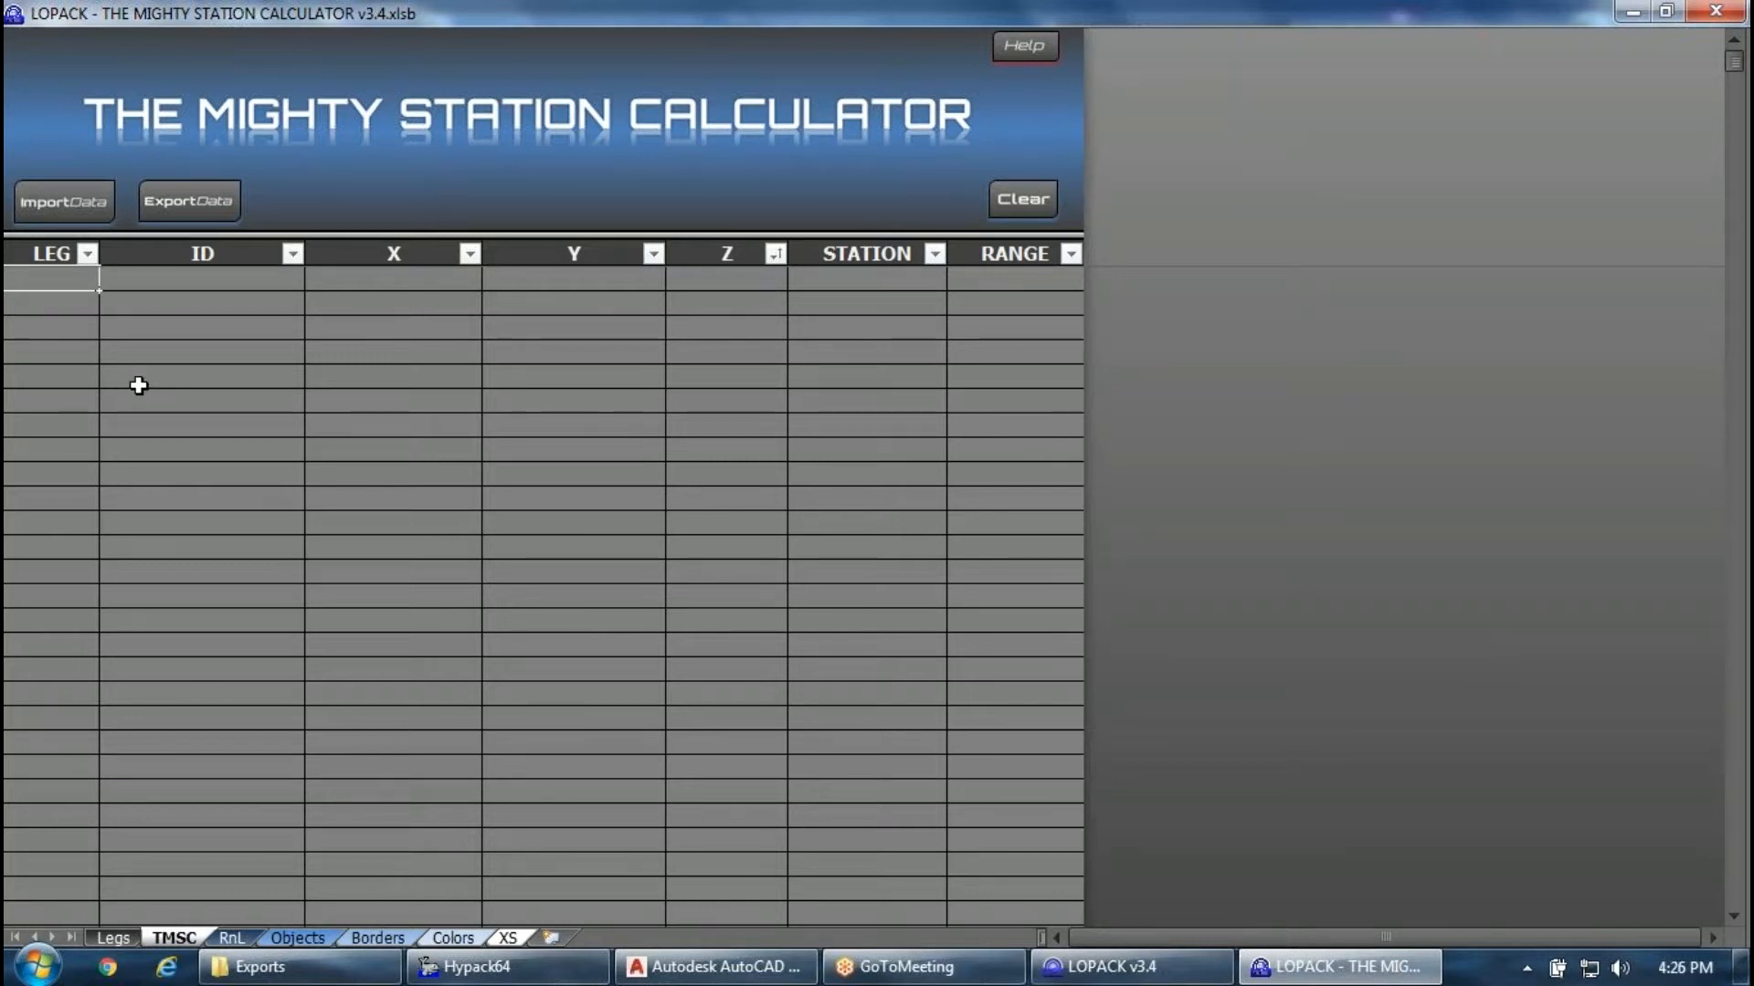
# Review the data set types offered for import and close the selection without importing.
pyautogui.click(98, 215)
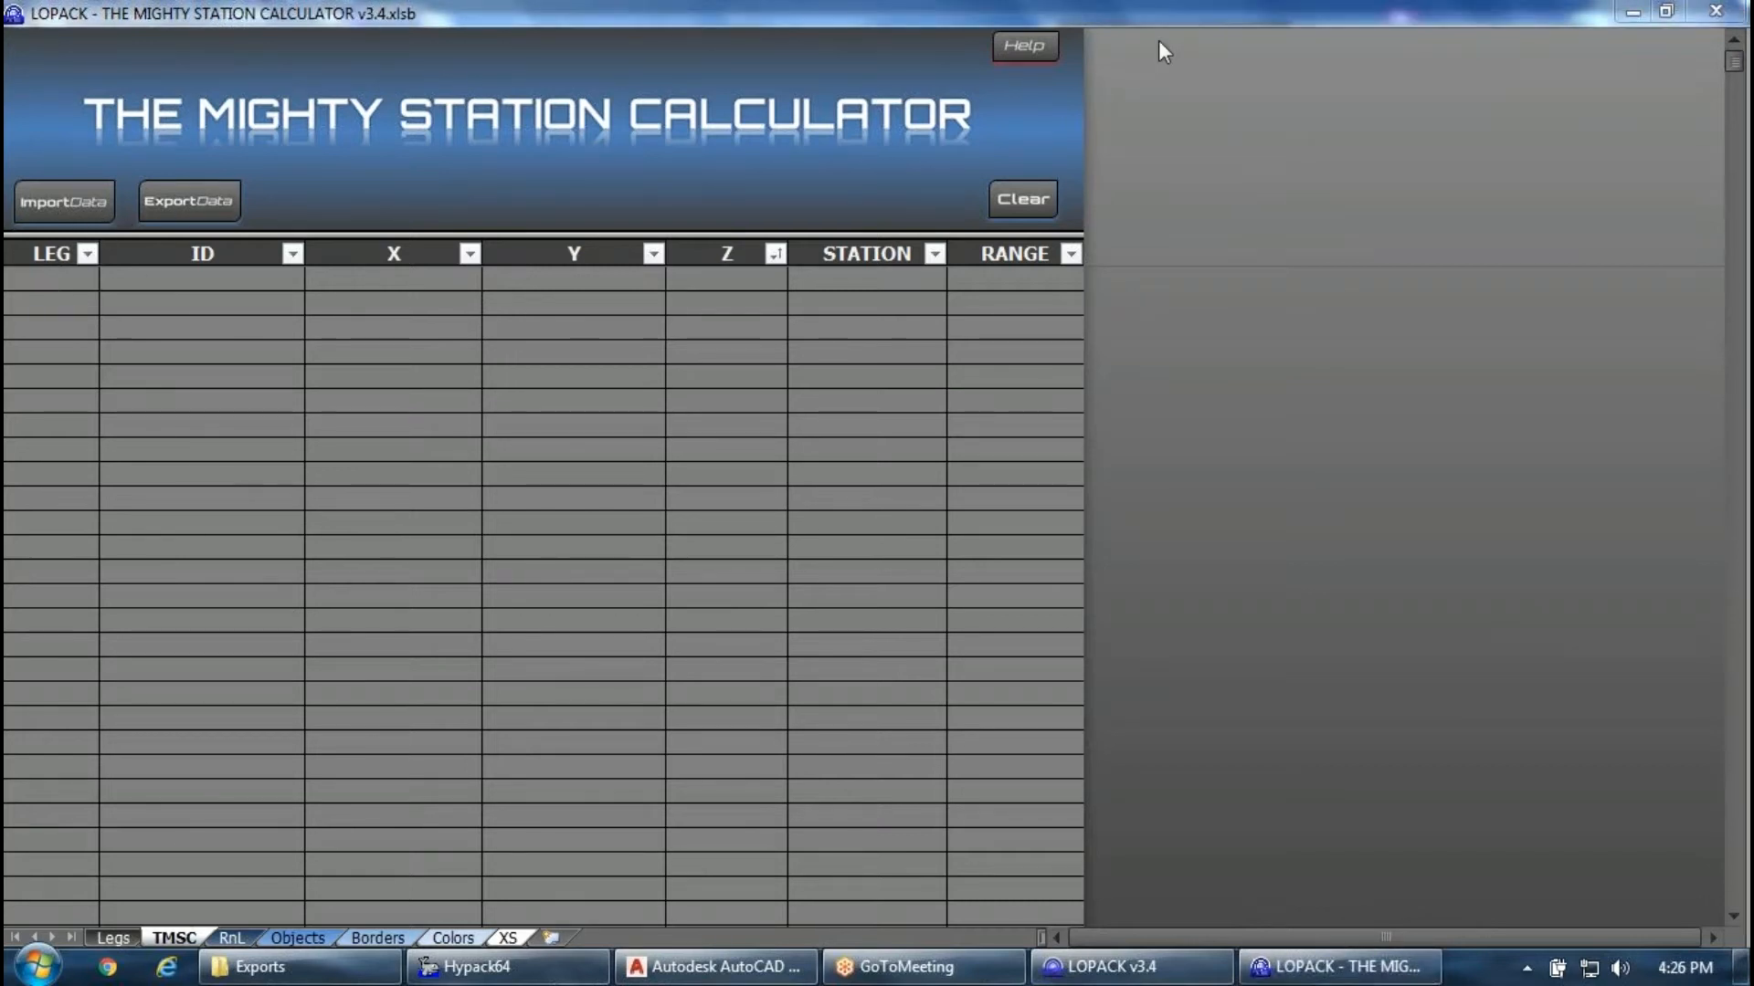
pyautogui.click(85, 199)
pyautogui.click(85, 199)
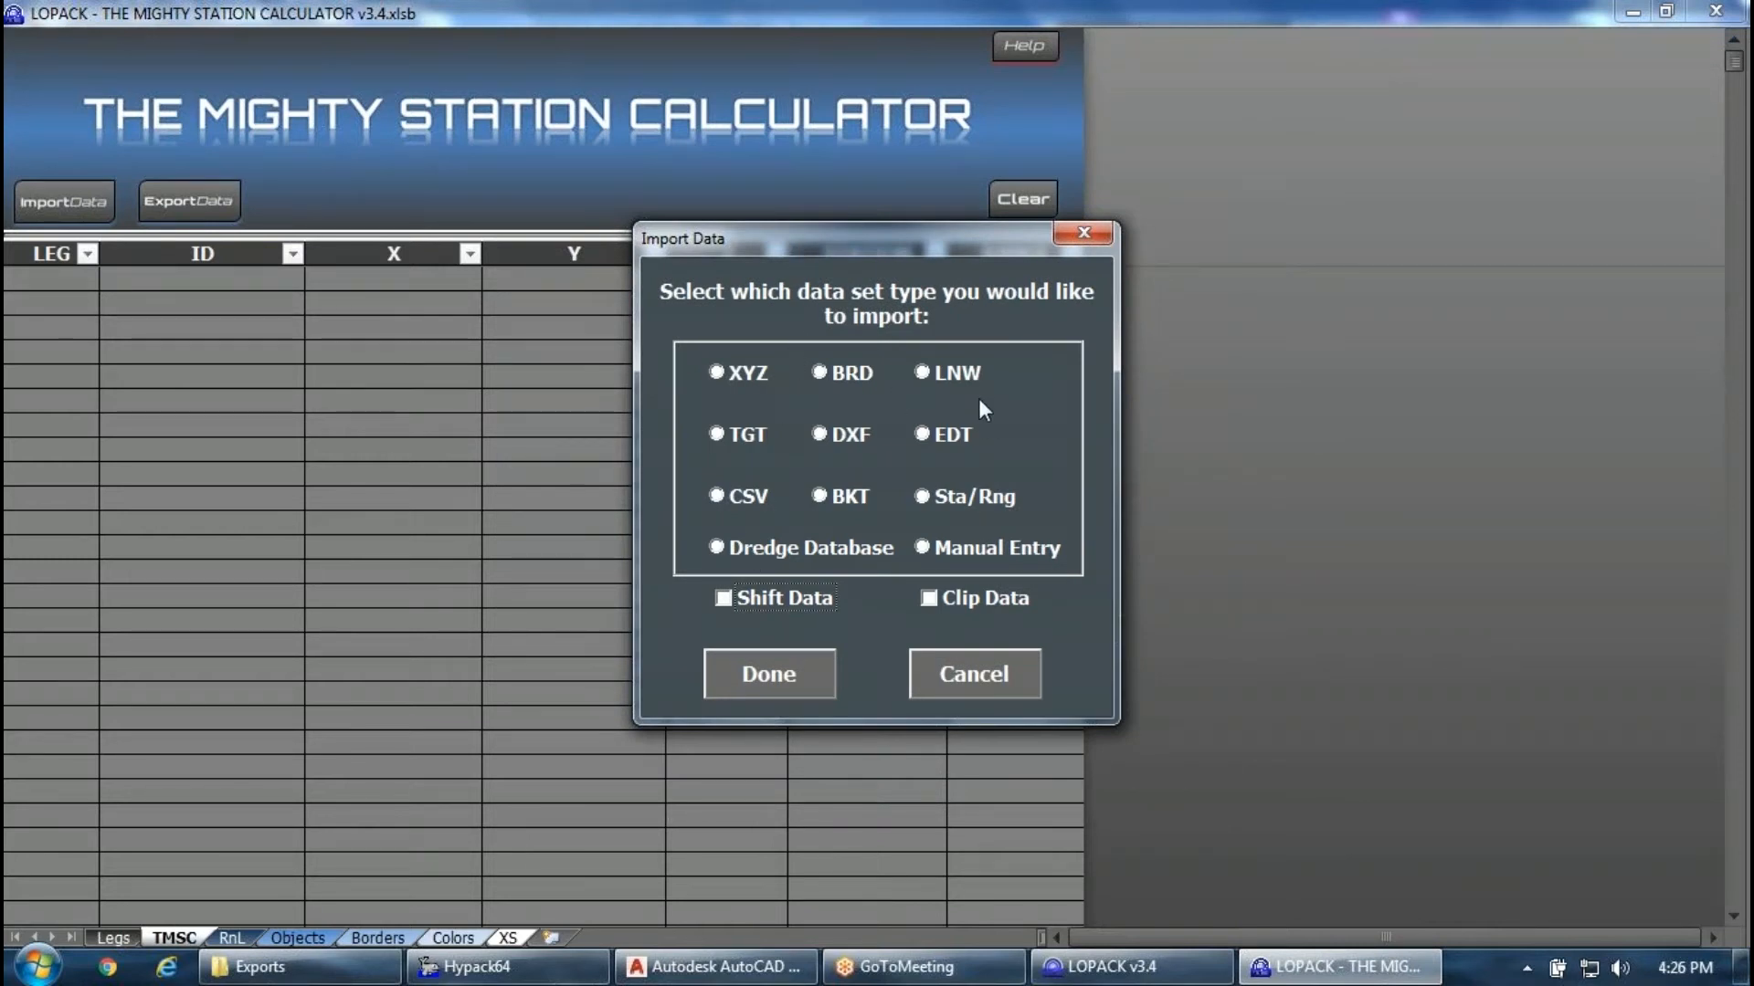
pyautogui.click(1010, 671)
# Read the help on converting data sets with LNW as the input and DXF as the output.
pyautogui.click(1039, 49)
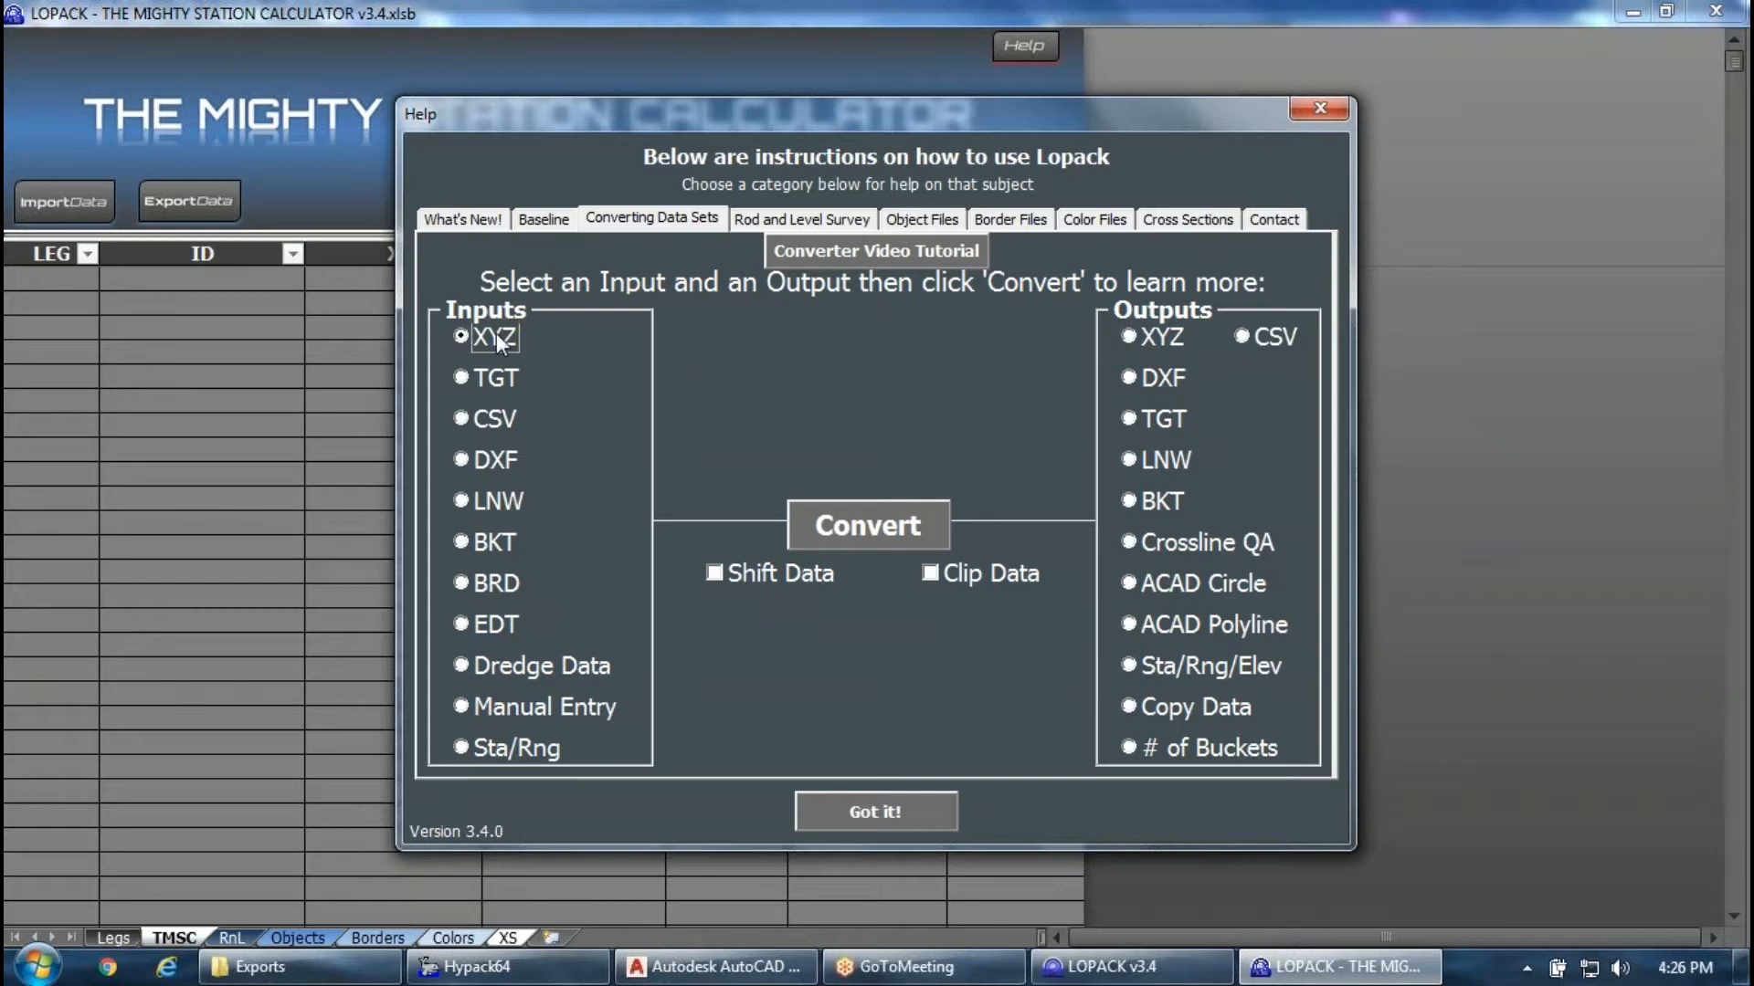
pyautogui.click(514, 504)
pyautogui.click(1163, 377)
pyautogui.click(891, 529)
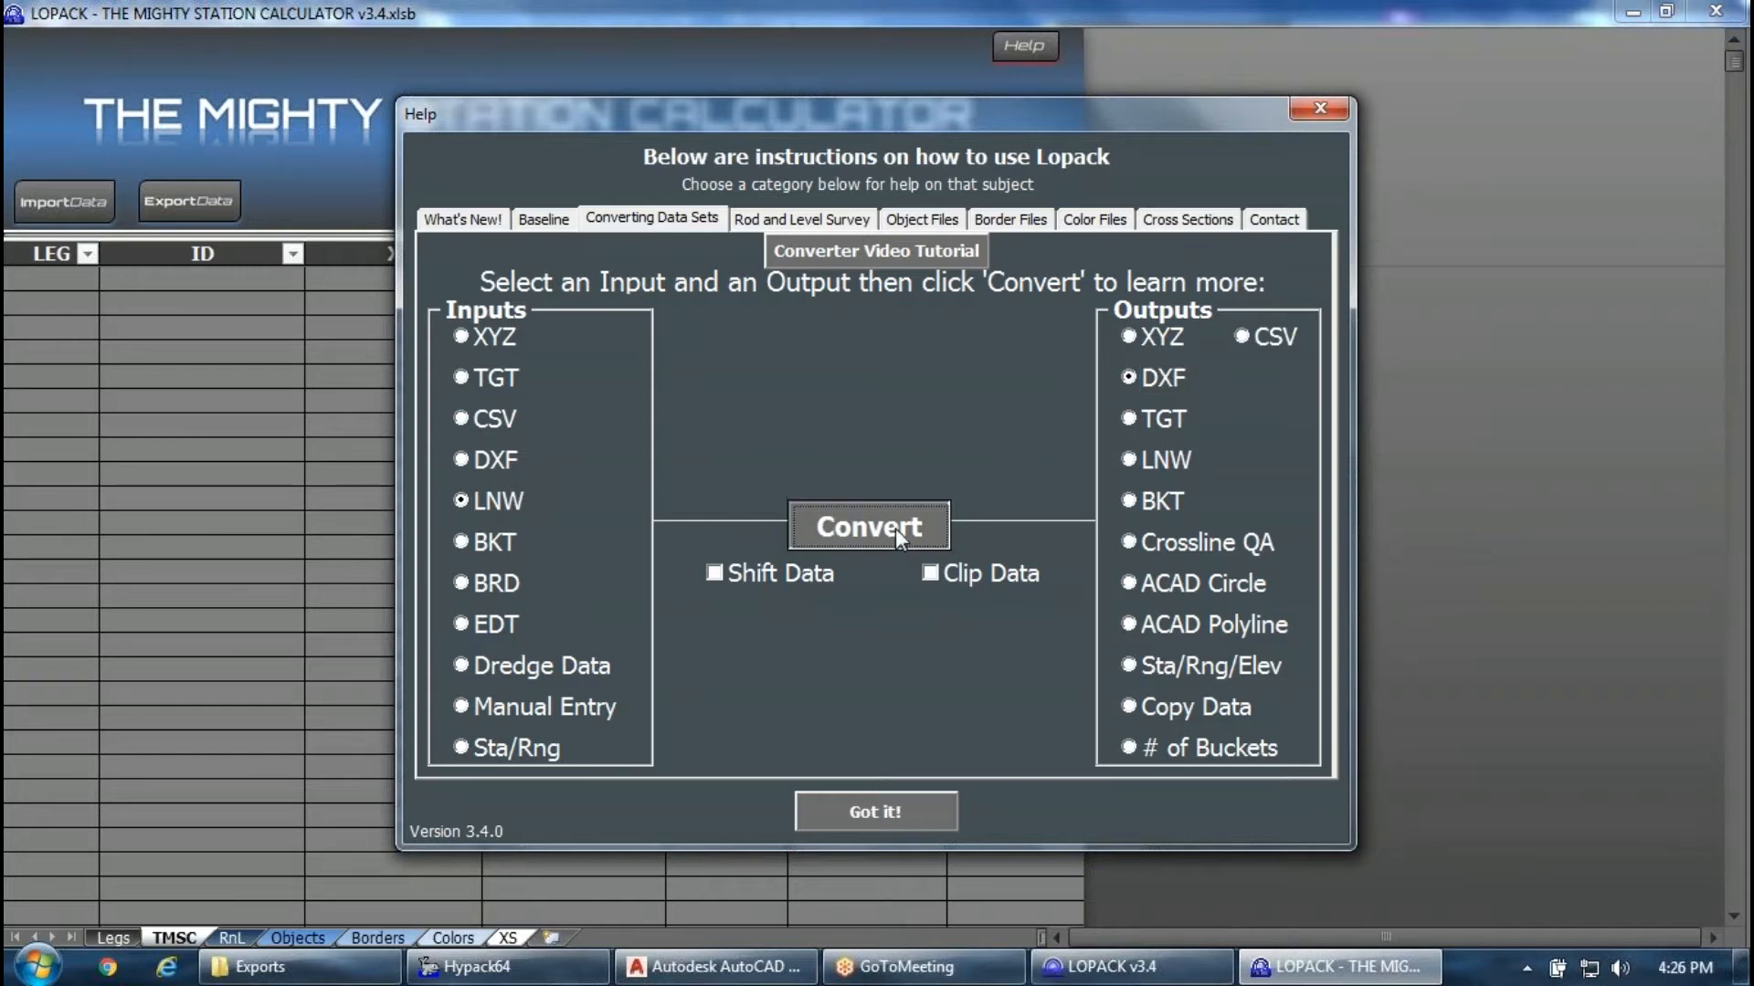
pyautogui.moveTo(679, 326); pyautogui.dragTo(950, 420)
pyautogui.moveTo(699, 604); pyautogui.dragTo(1003, 785)
# Read the conversion help for the Shift Data option and dismiss its explanation.
pyautogui.click(767, 573)
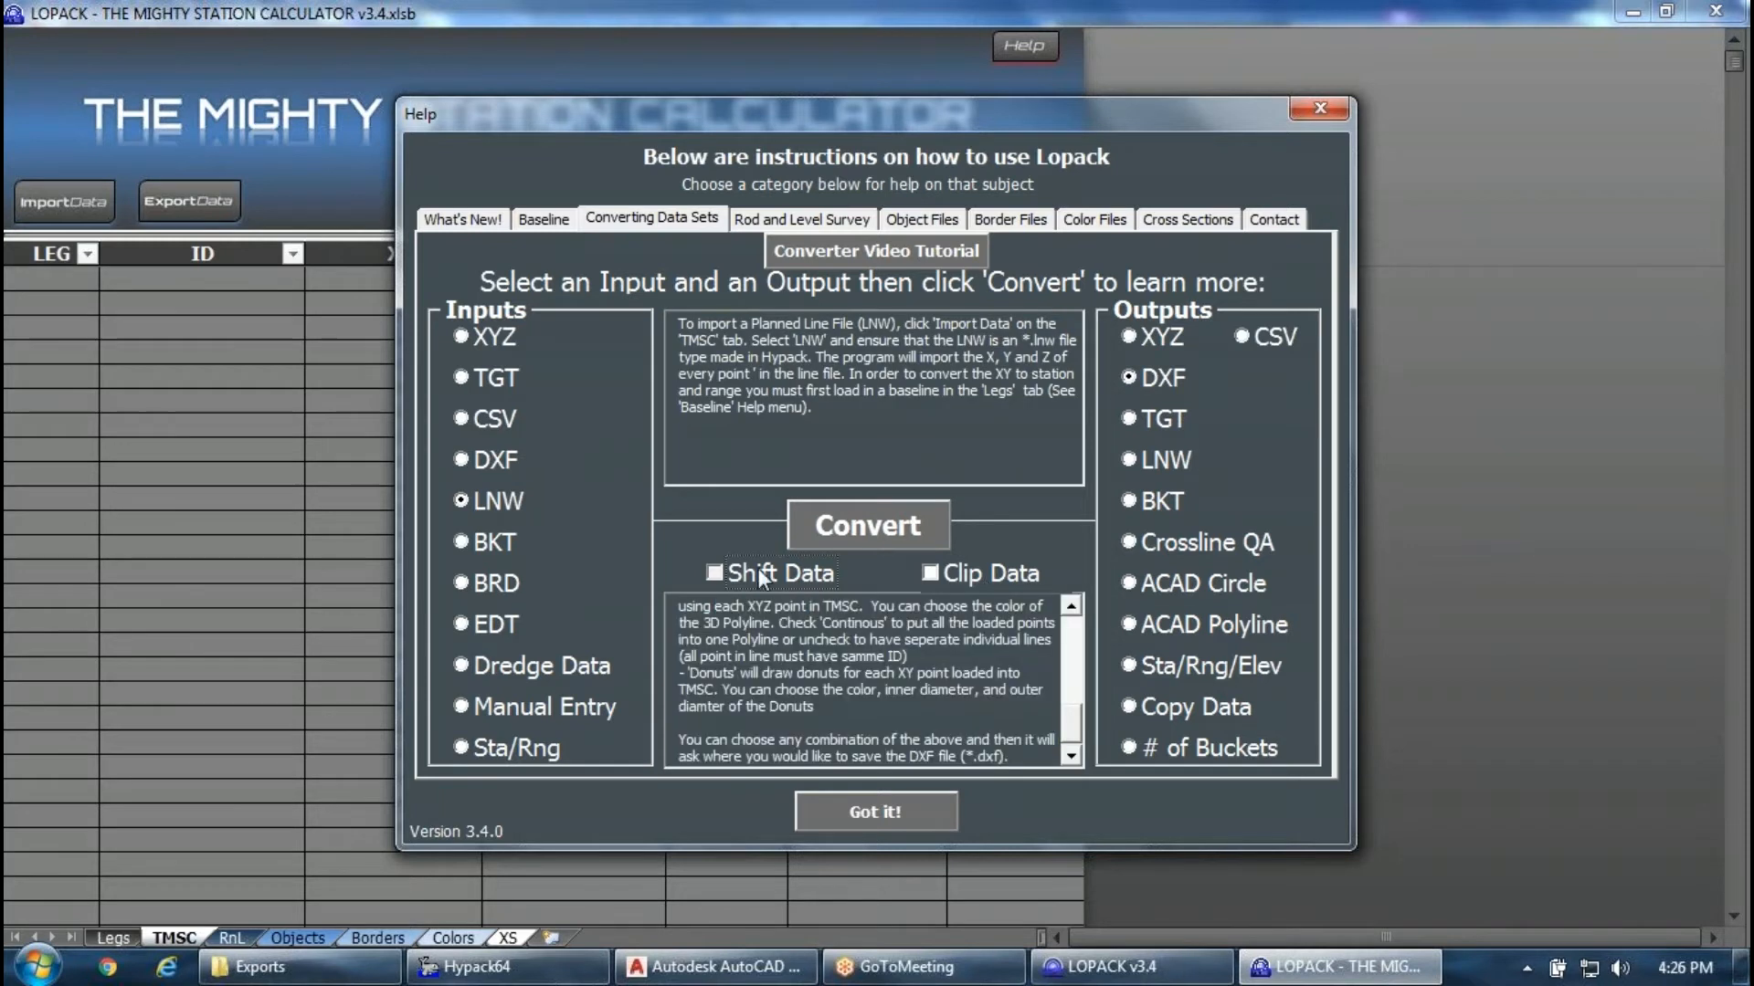
pyautogui.click(899, 530)
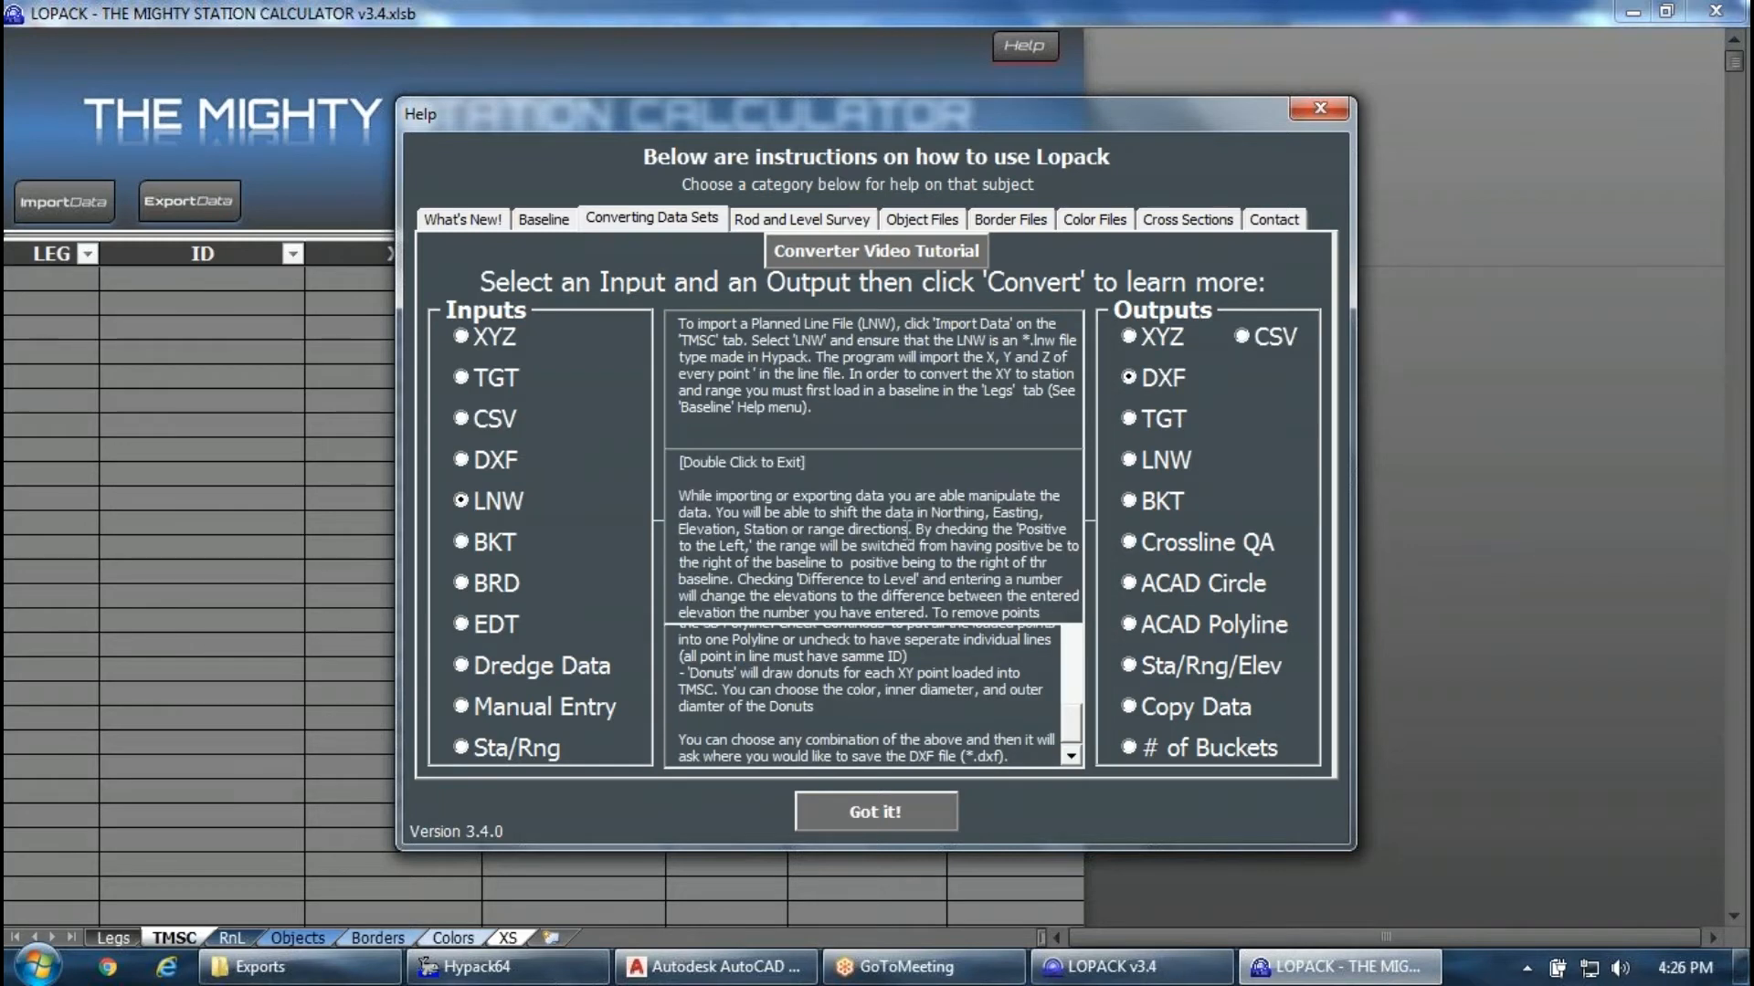
pyautogui.doubleClick(829, 523)
# Read the conversion help for the Clip Data option and dismiss its explanation.
pyautogui.click(955, 573)
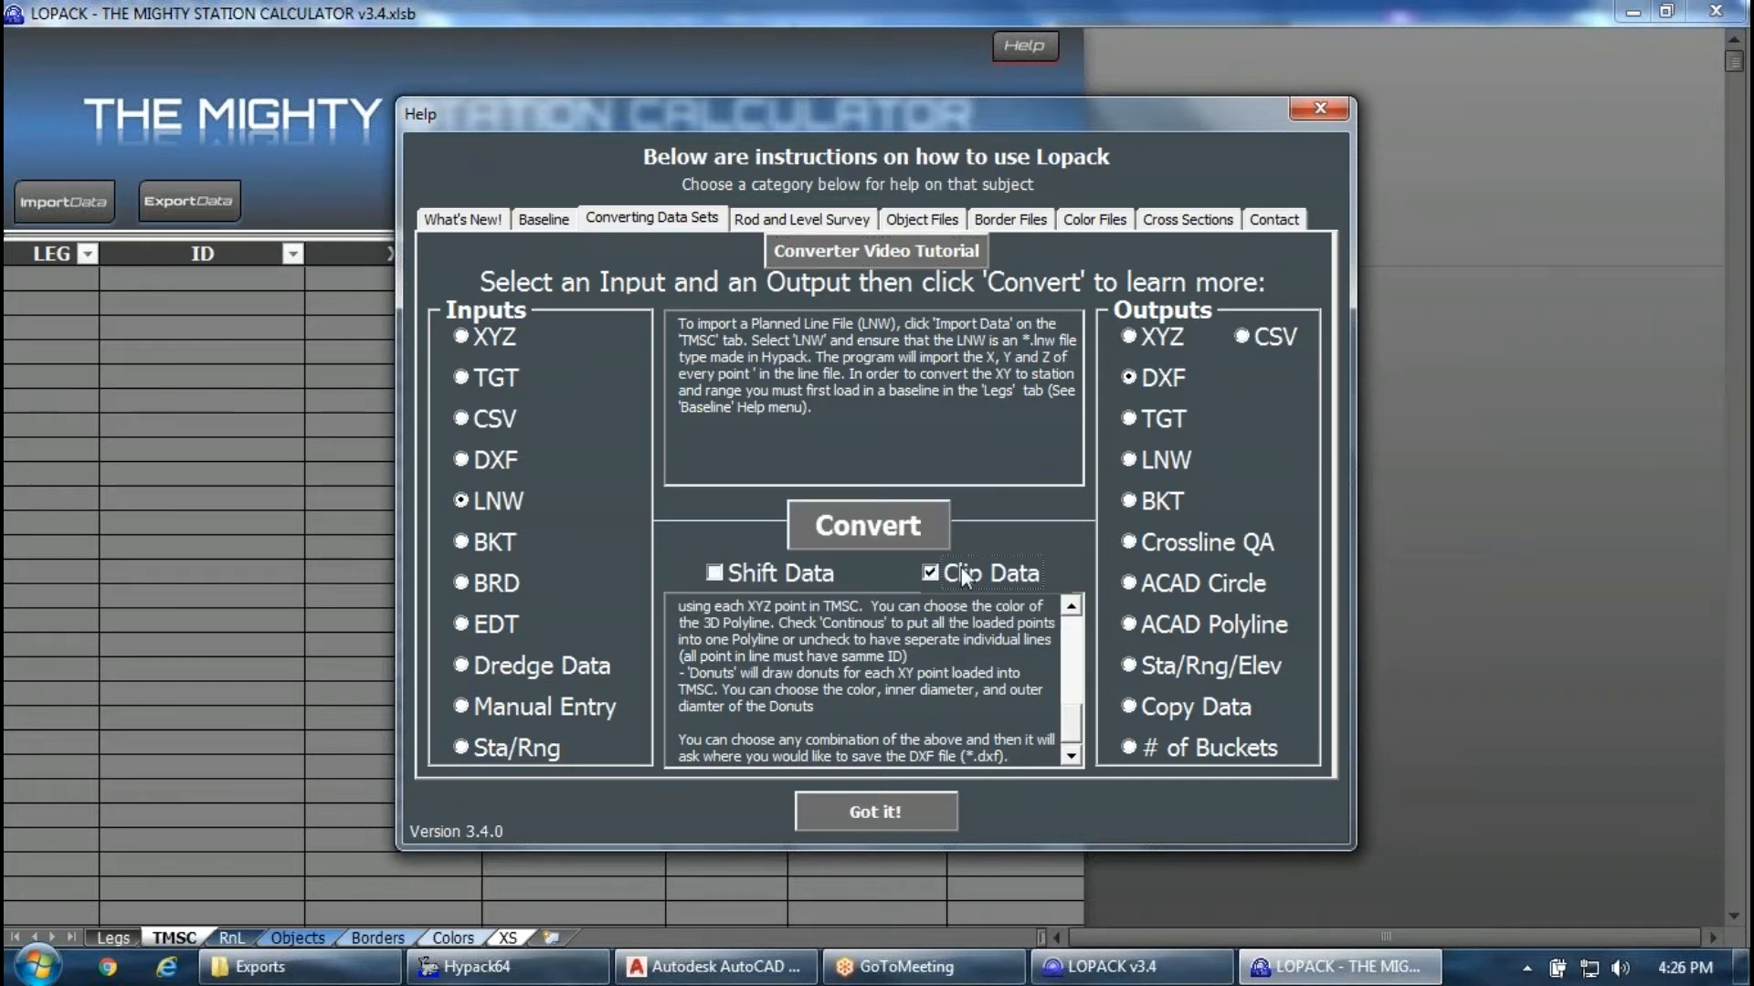
pyautogui.click(861, 518)
pyautogui.doubleClick(850, 507)
pyautogui.click(967, 572)
pyautogui.click(912, 529)
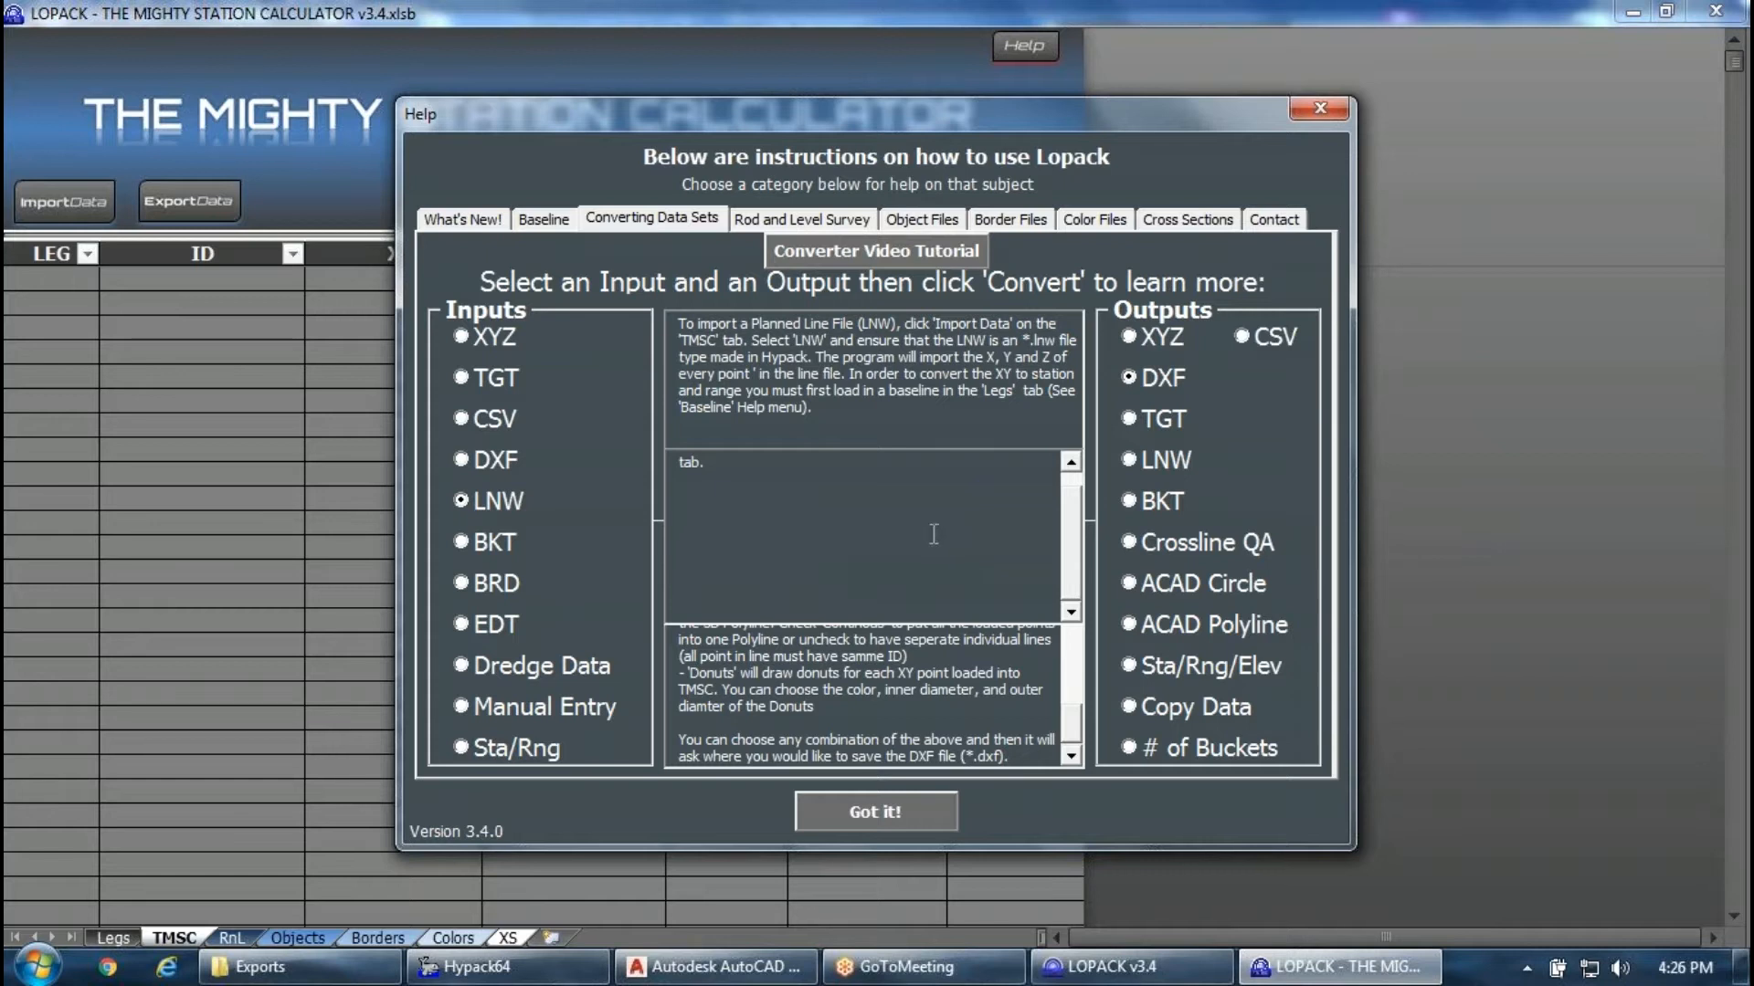
pyautogui.moveTo(1071, 521); pyautogui.dragTo(1068, 491)
pyautogui.moveTo(819, 512); pyautogui.dragTo(875, 611)
pyautogui.doubleClick(906, 497)
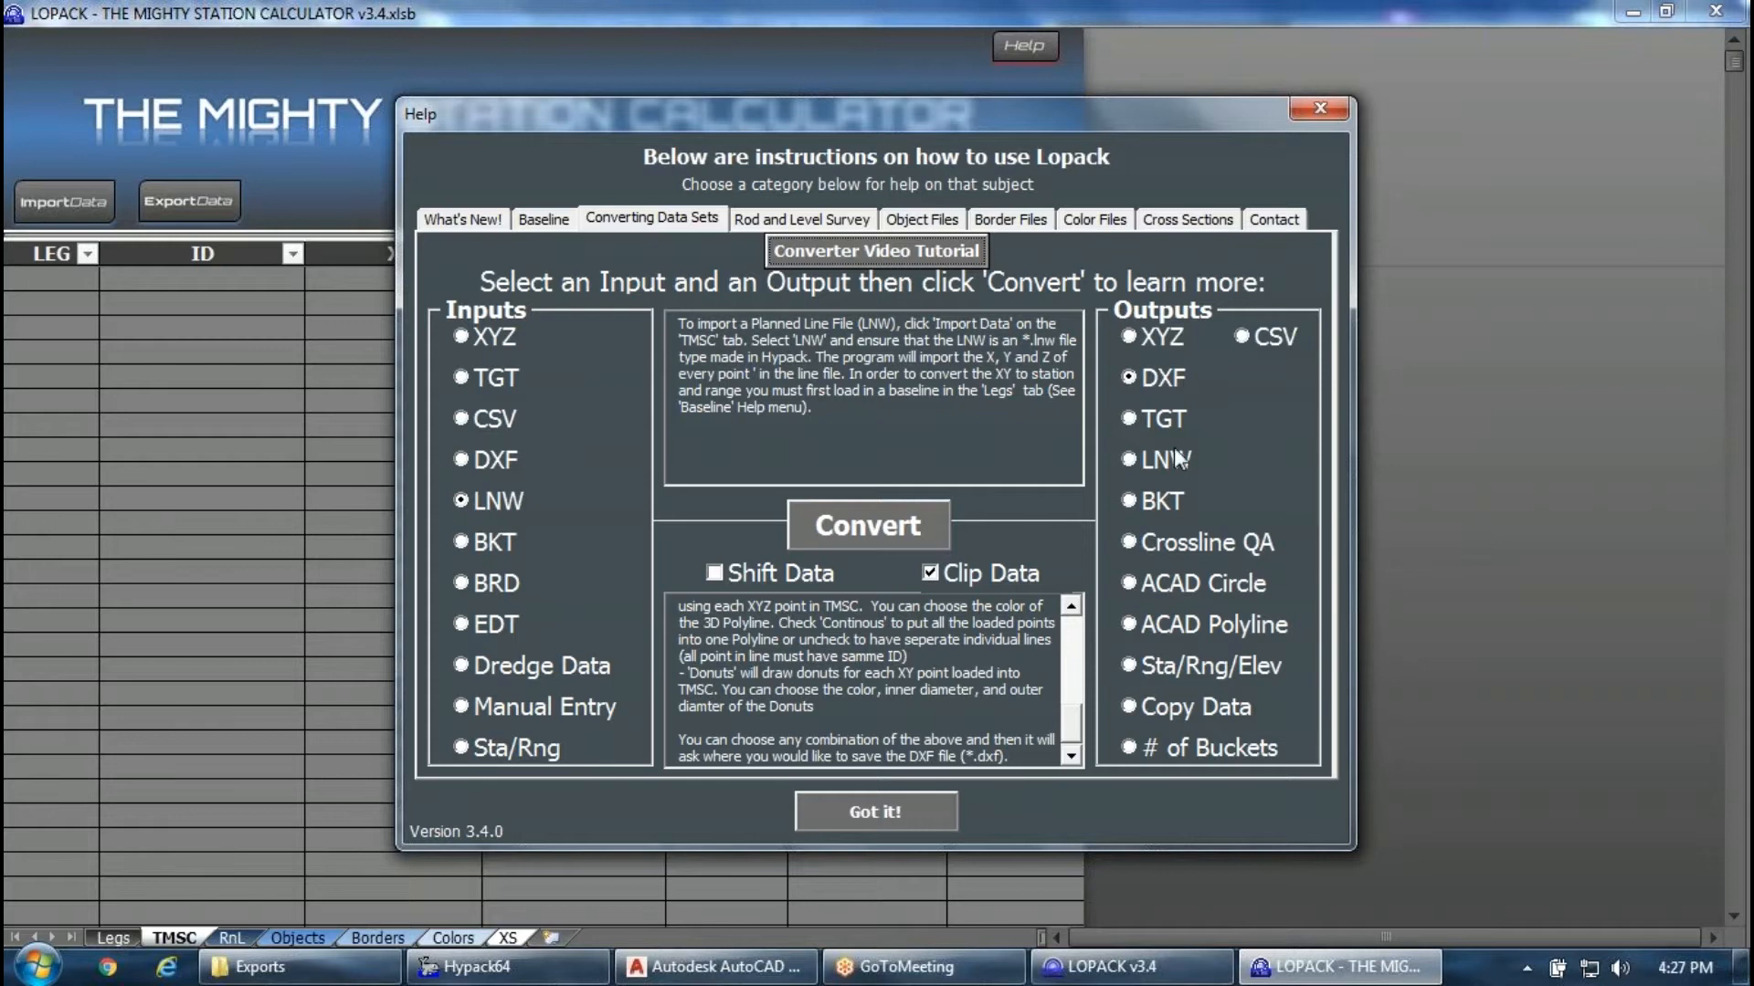
# View the help's contact page, close the help, and review the import data types again without importing.
pyautogui.click(494, 384)
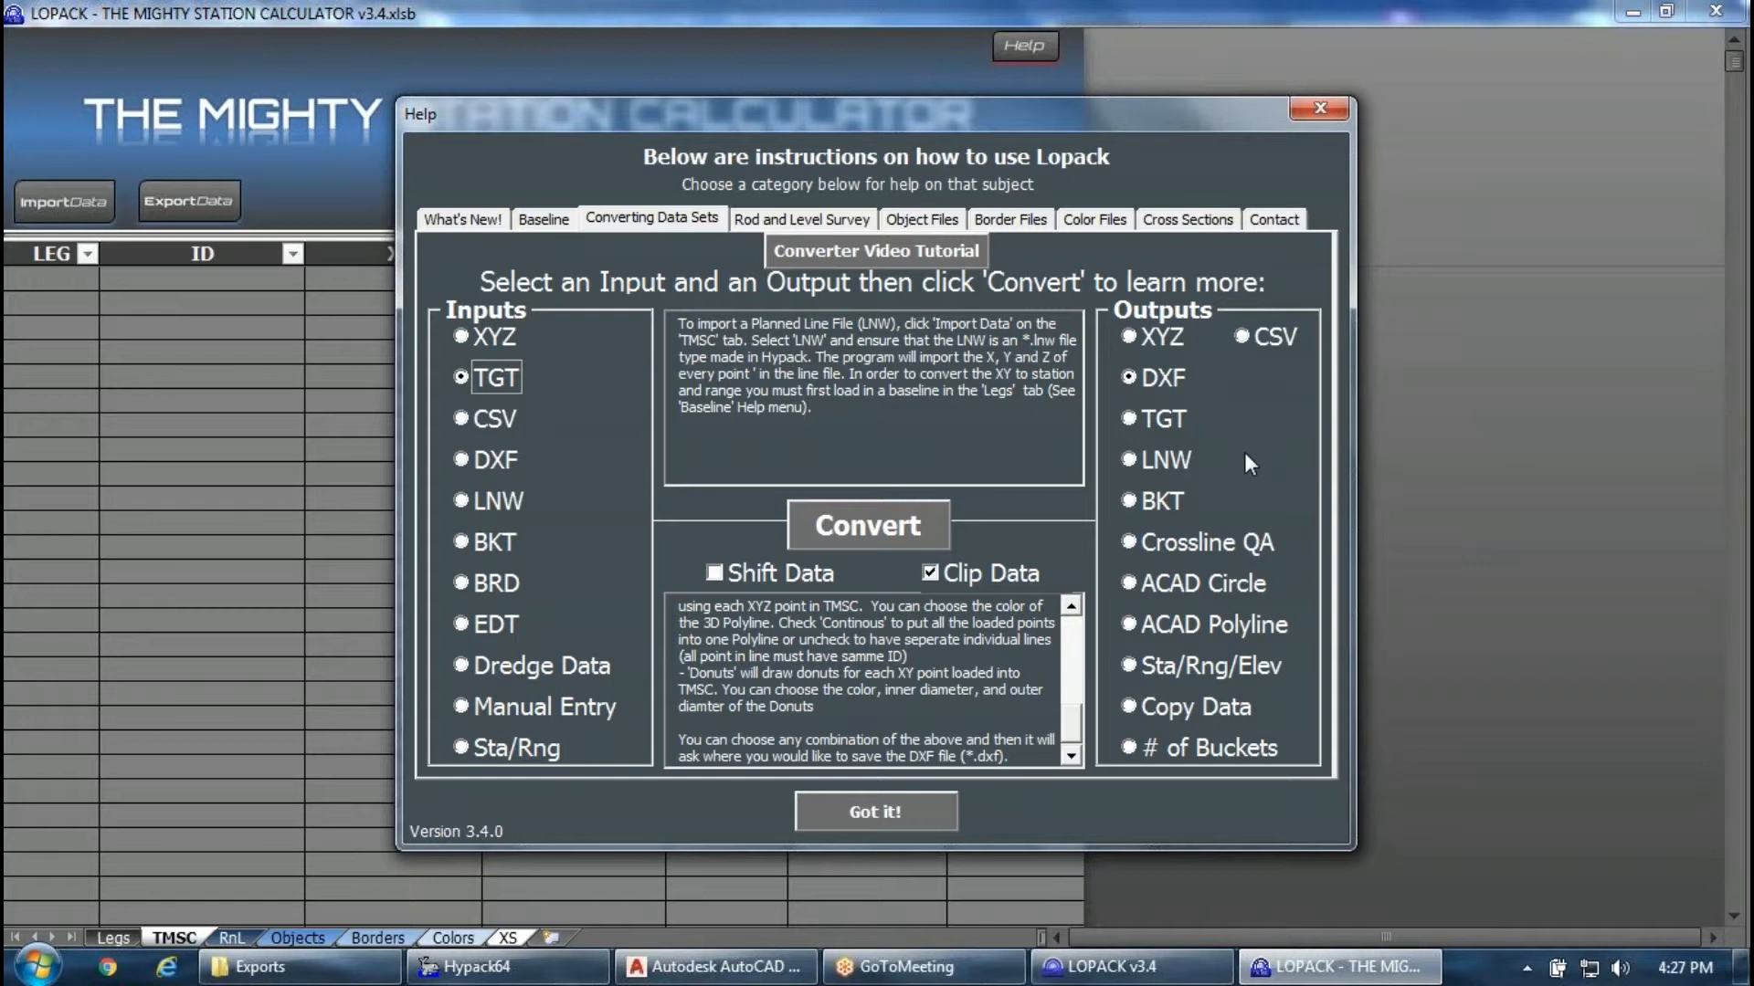
pyautogui.click(1275, 228)
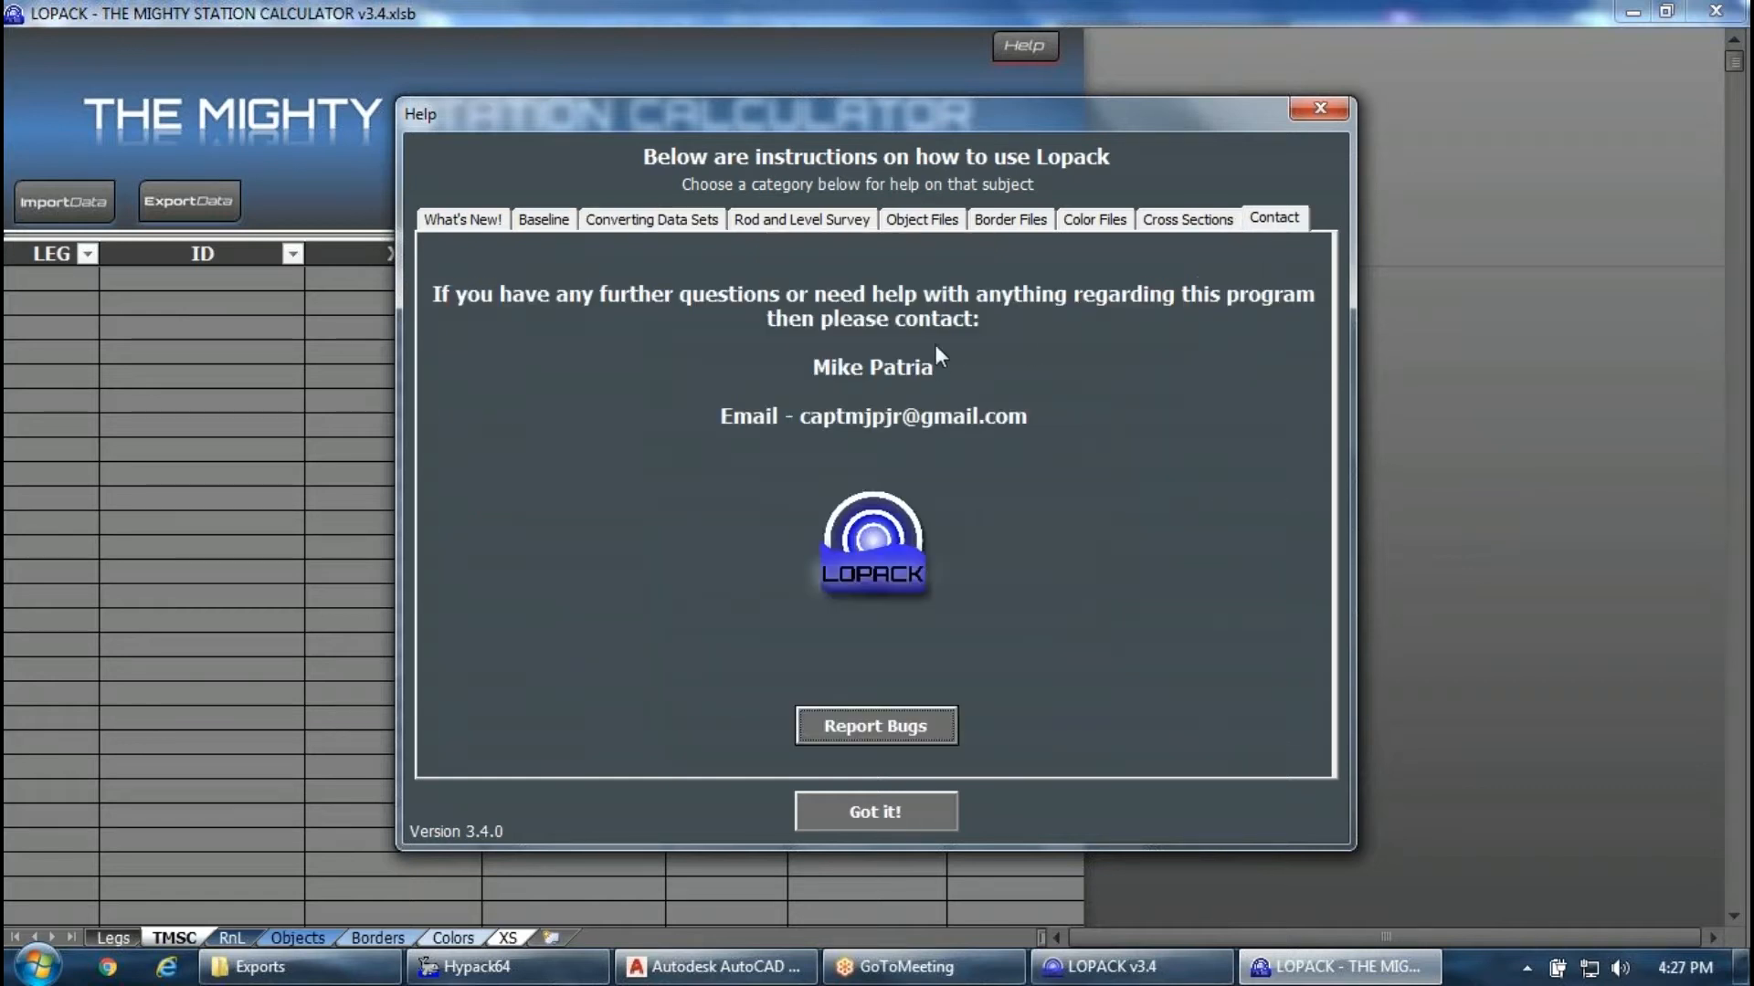
pyautogui.click(913, 804)
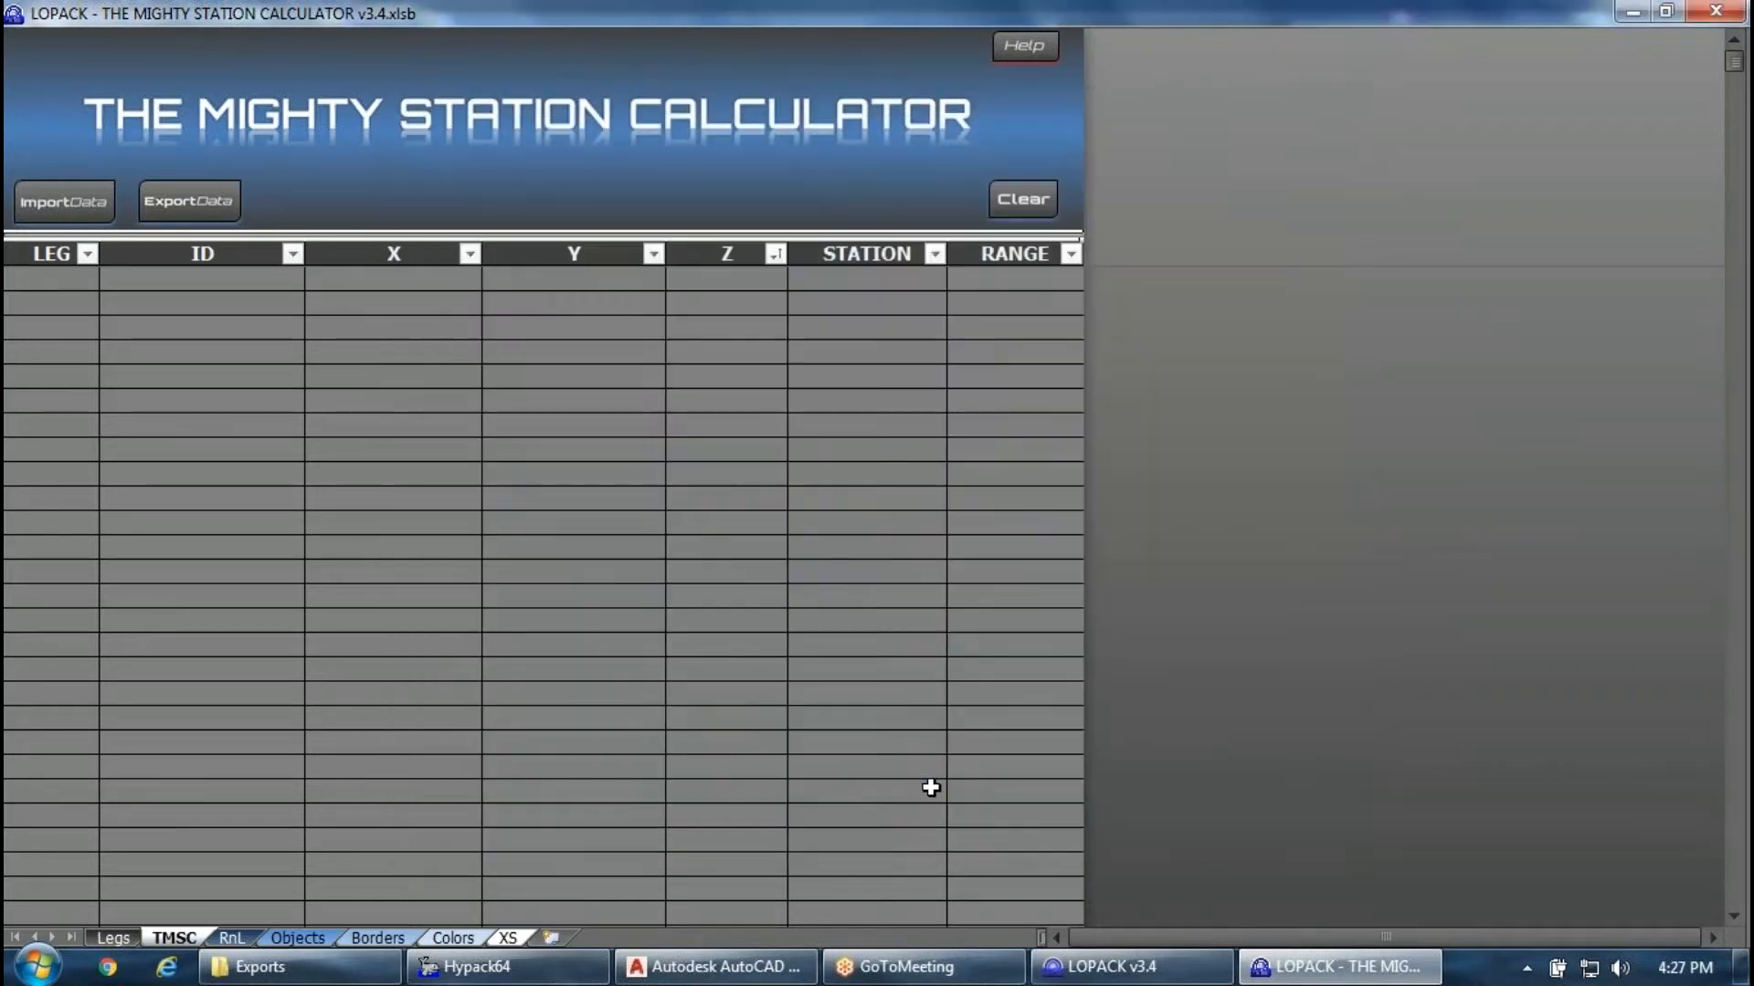
pyautogui.click(88, 207)
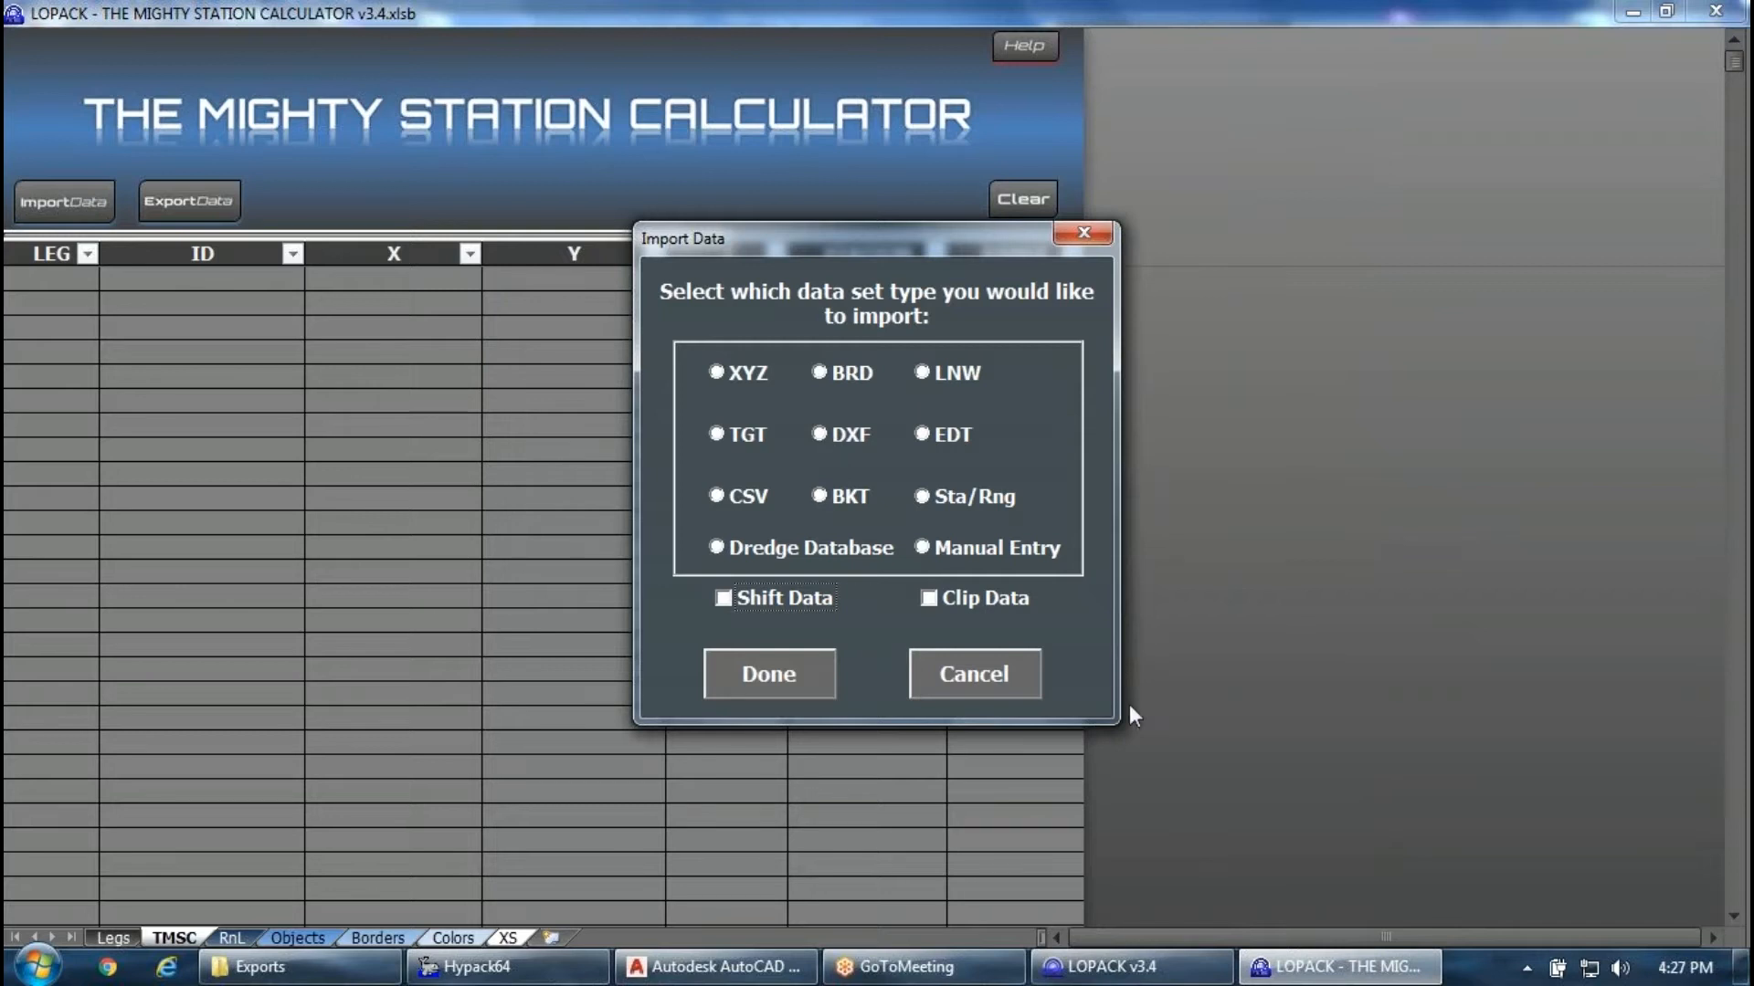
pyautogui.click(941, 679)
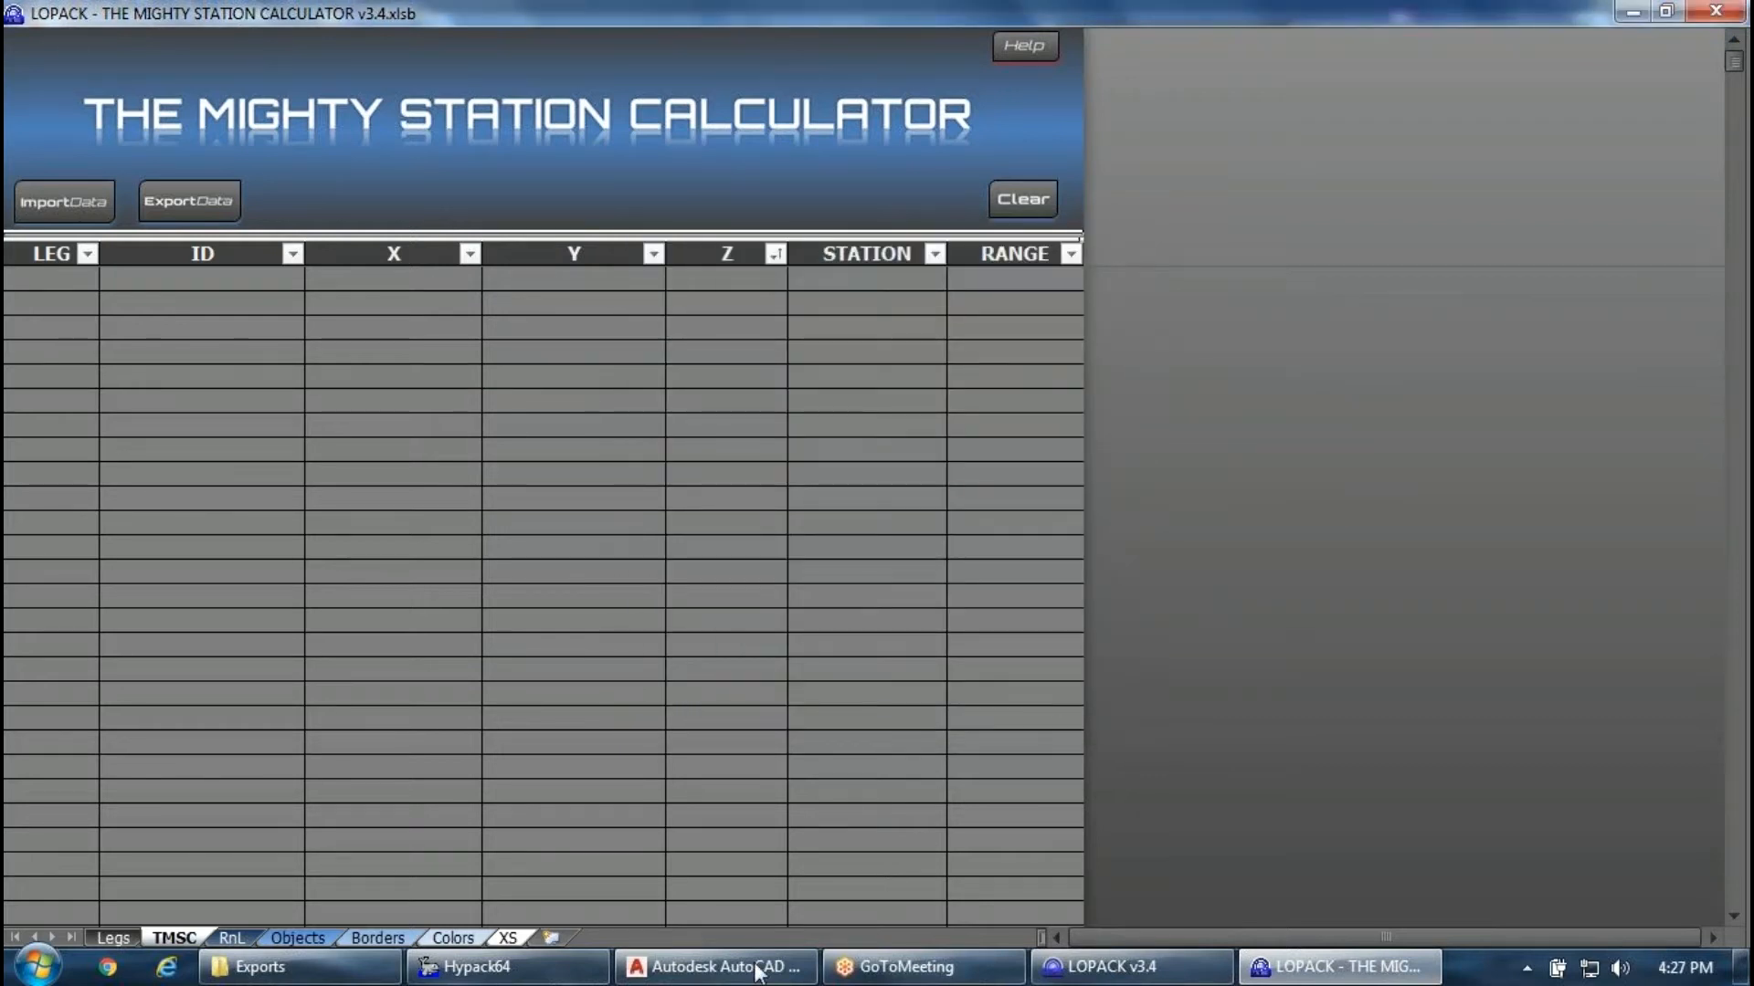
# Open 17B0012-Dwgs.pdf from the 190506 Demo folder in Acrobat and show the berm plan on page 2.
pyautogui.click(274, 966)
pyautogui.click(1068, 258)
pyautogui.click(1007, 610)
pyautogui.scroll(-3, 1032, 621)
pyautogui.scroll(-1, 1032, 616)
pyautogui.click(984, 573)
pyautogui.doubleClick(984, 573)
pyautogui.scroll(-1, 1052, 525)
pyautogui.keyDown('ctrl'); pyautogui.scroll(2, 968, 503); pyautogui.keyUp('ctrl')
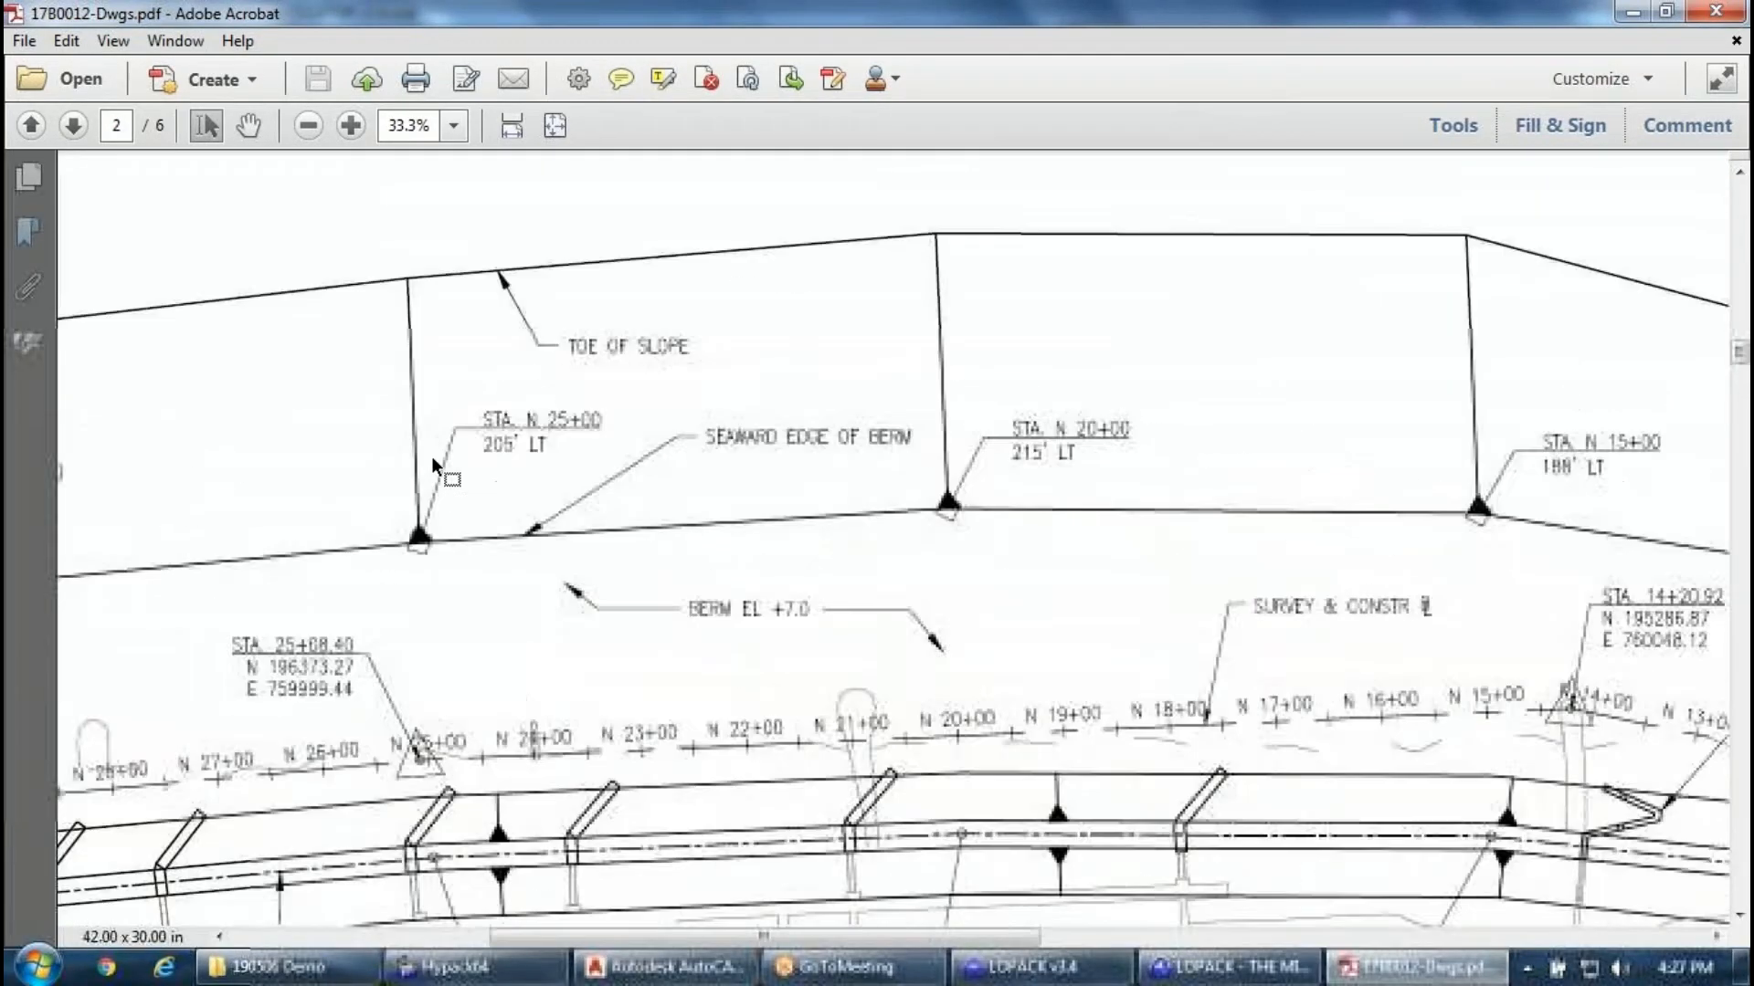
# Examine the station and offset callouts for the seaward edge of berm and the baseline stationing on the plan.
pyautogui.scroll(-2, 530, 683)
pyautogui.scroll(3, 648, 572)
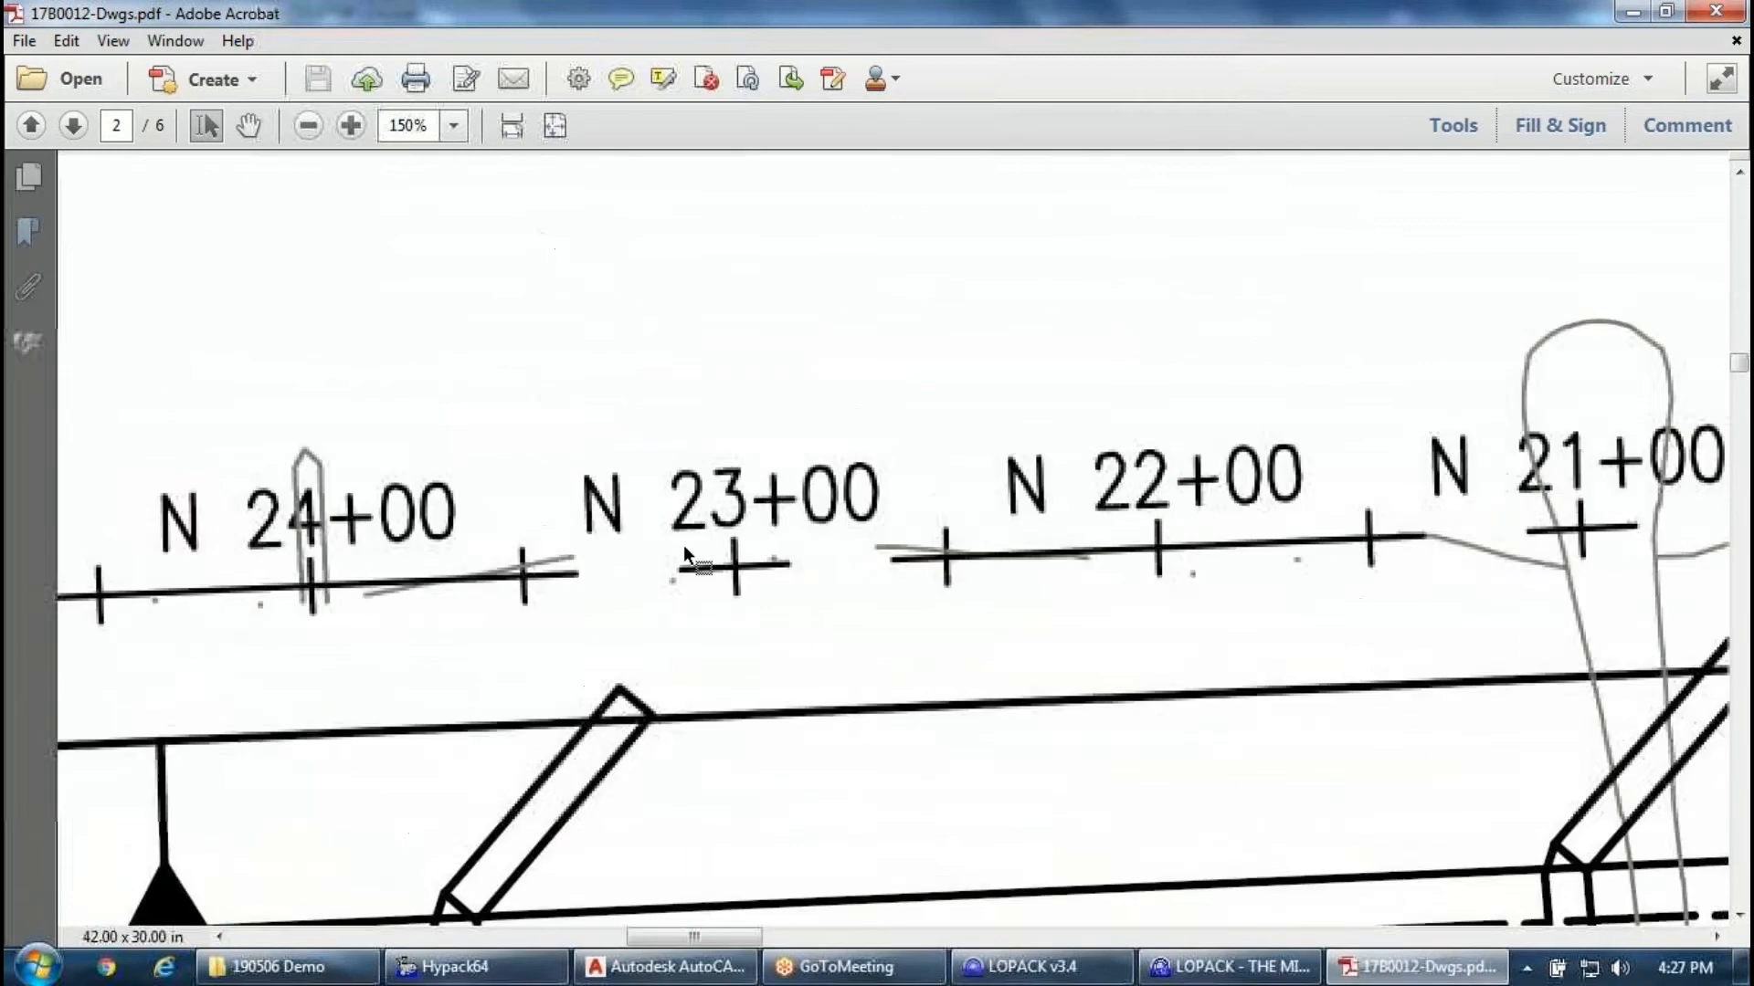
pyautogui.scroll(-5, 630, 598)
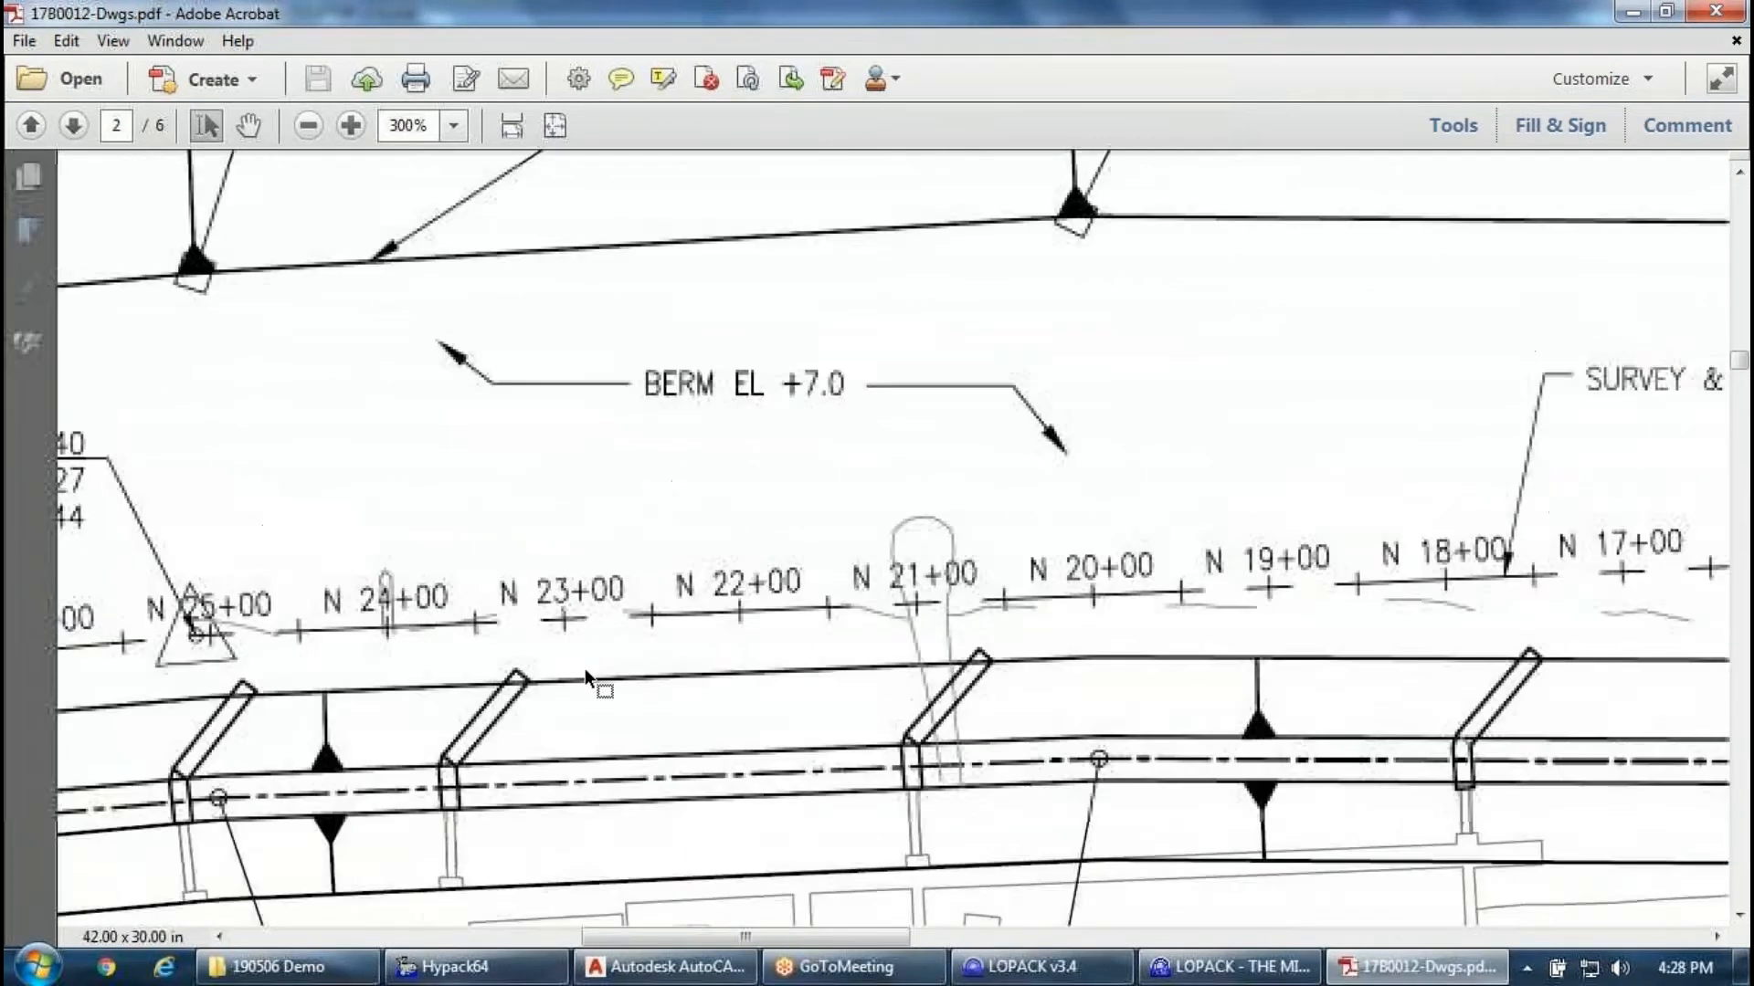
pyautogui.scroll(2, 700, 490)
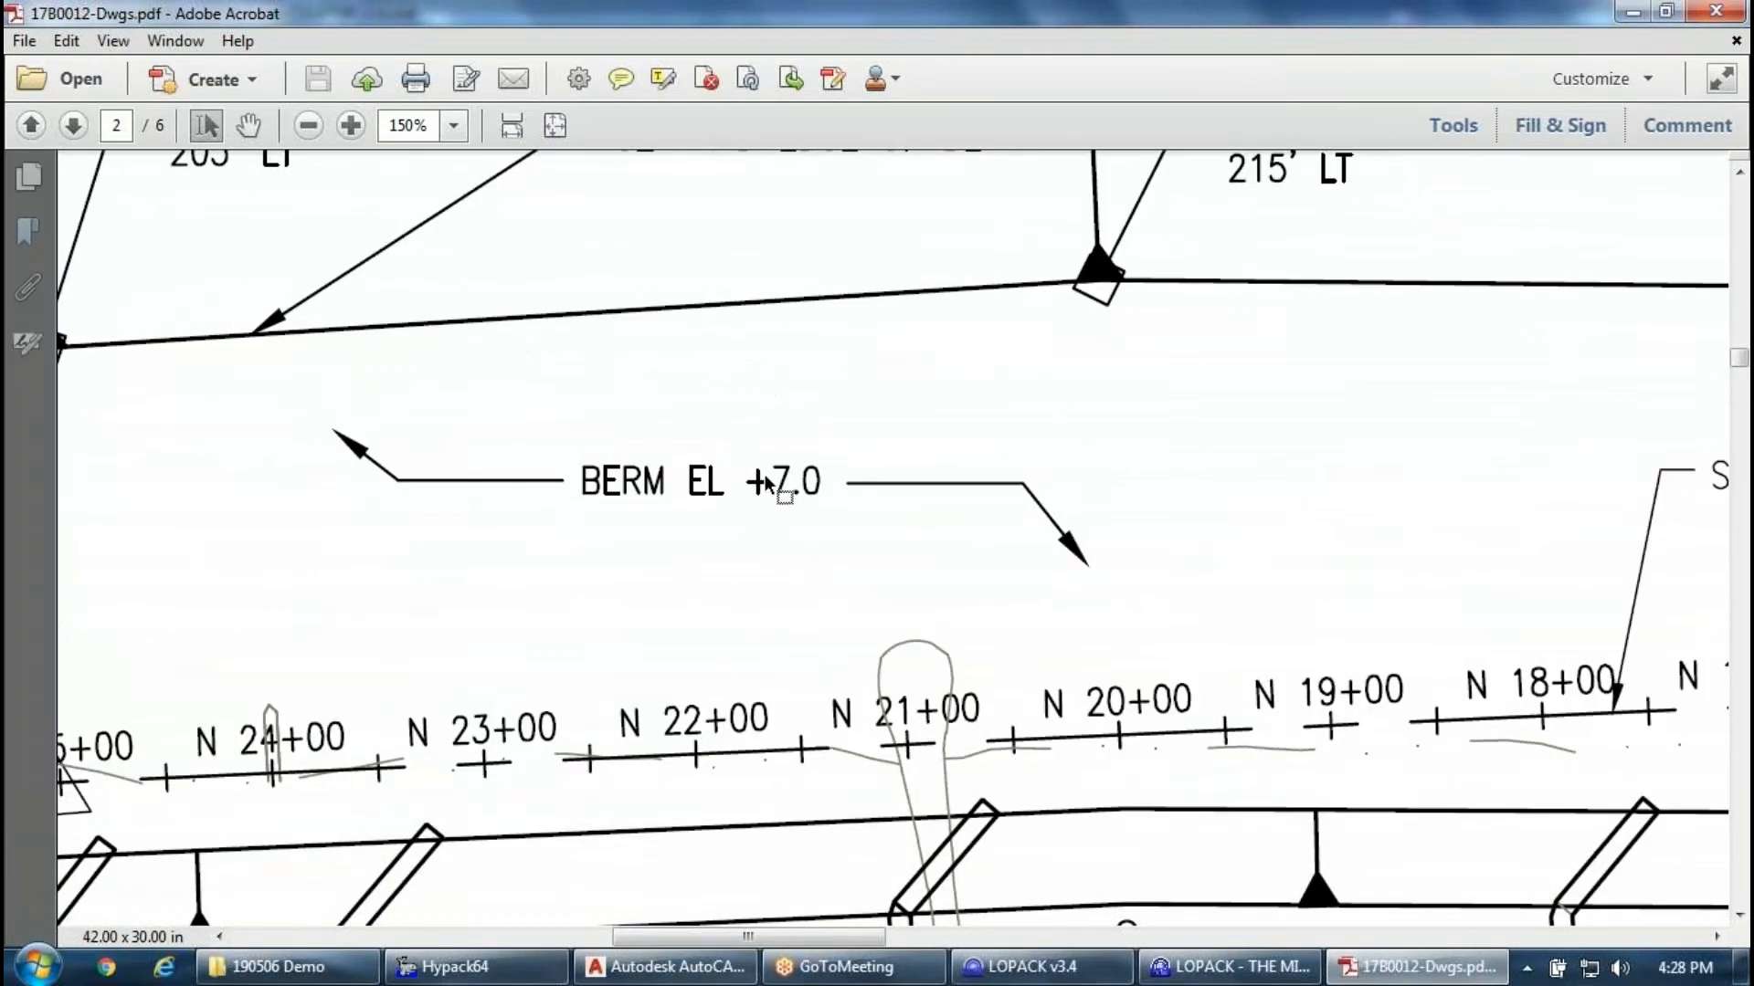
pyautogui.scroll(-2, 488, 367)
pyautogui.scroll(4, 599, 363)
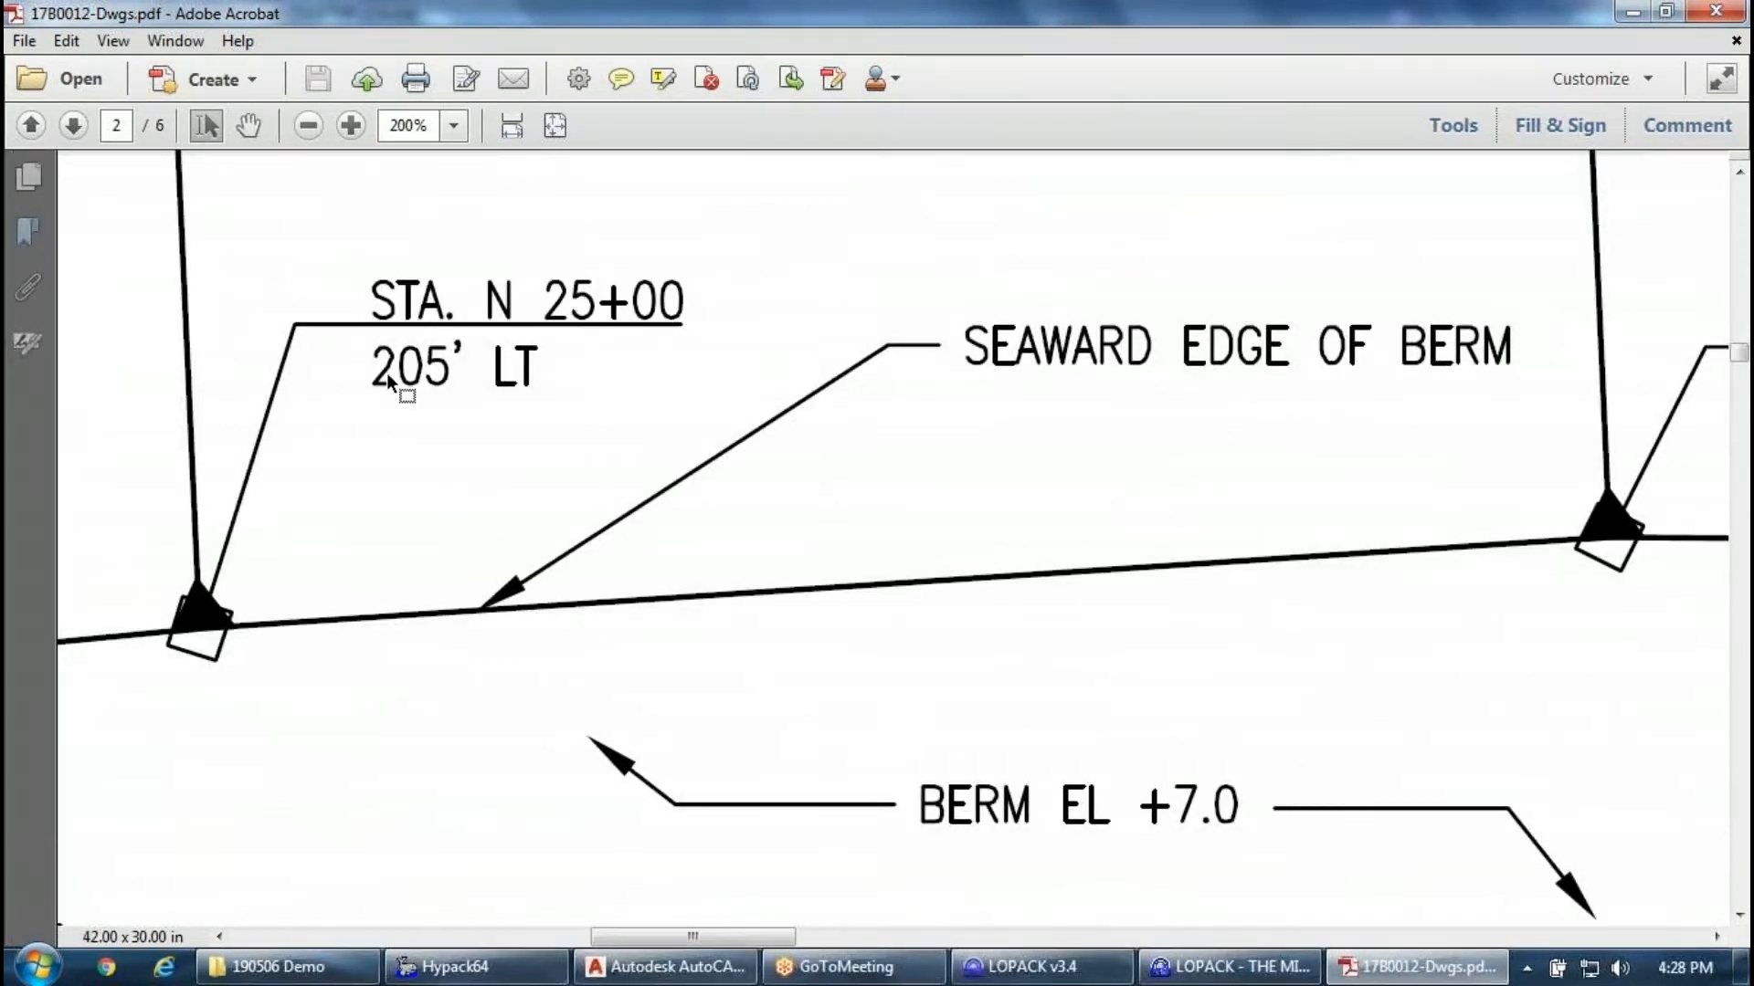
pyautogui.scroll(3, 239, 353)
pyautogui.scroll(-1, 694, 407)
pyautogui.scroll(-4, 777, 427)
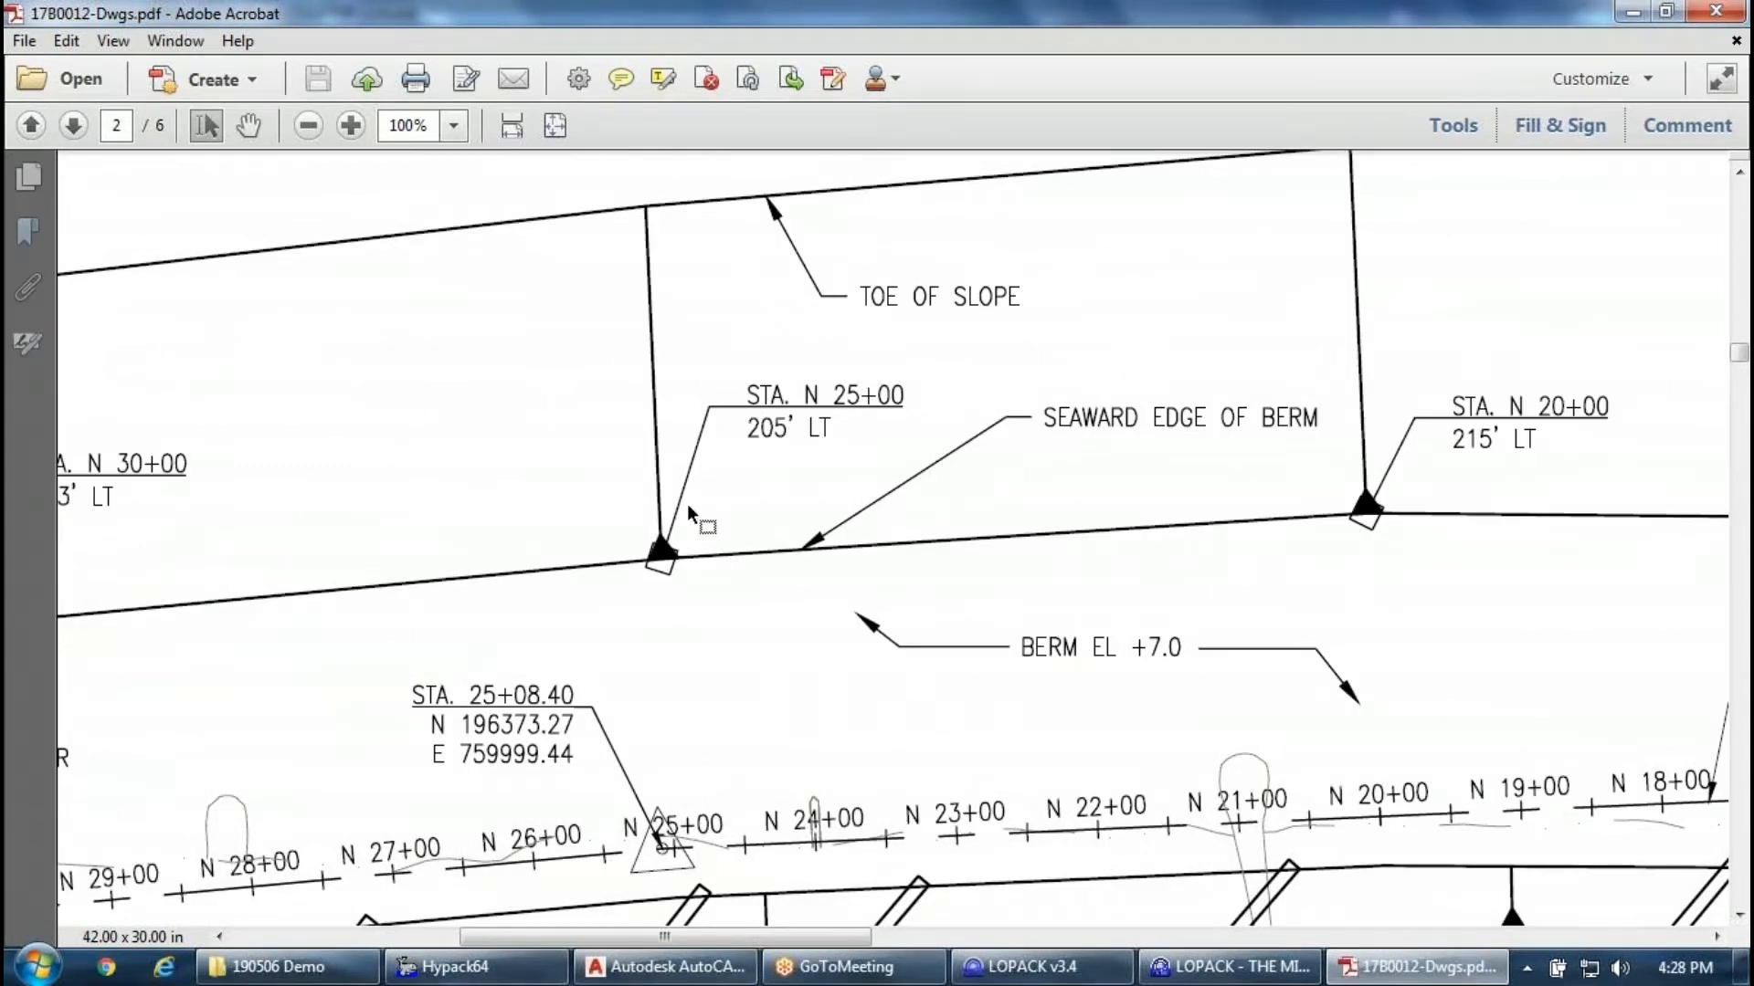
pyautogui.scroll(-2, 694, 442)
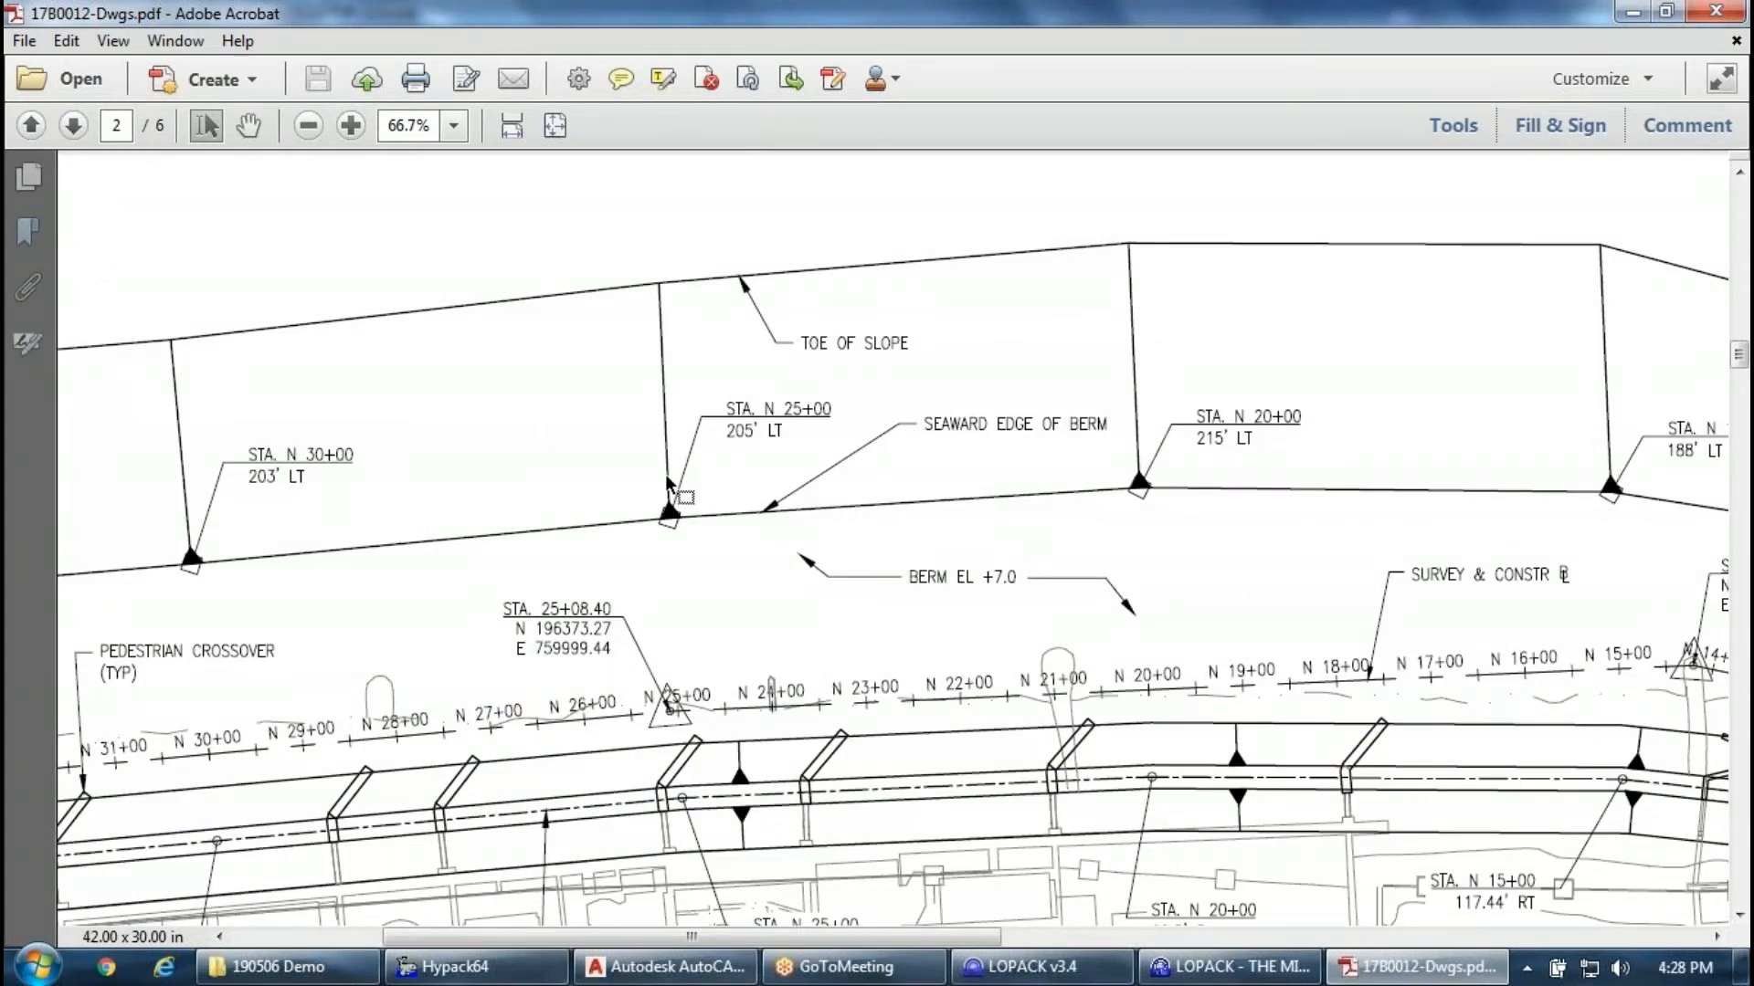
pyautogui.scroll(-1, 411, 380)
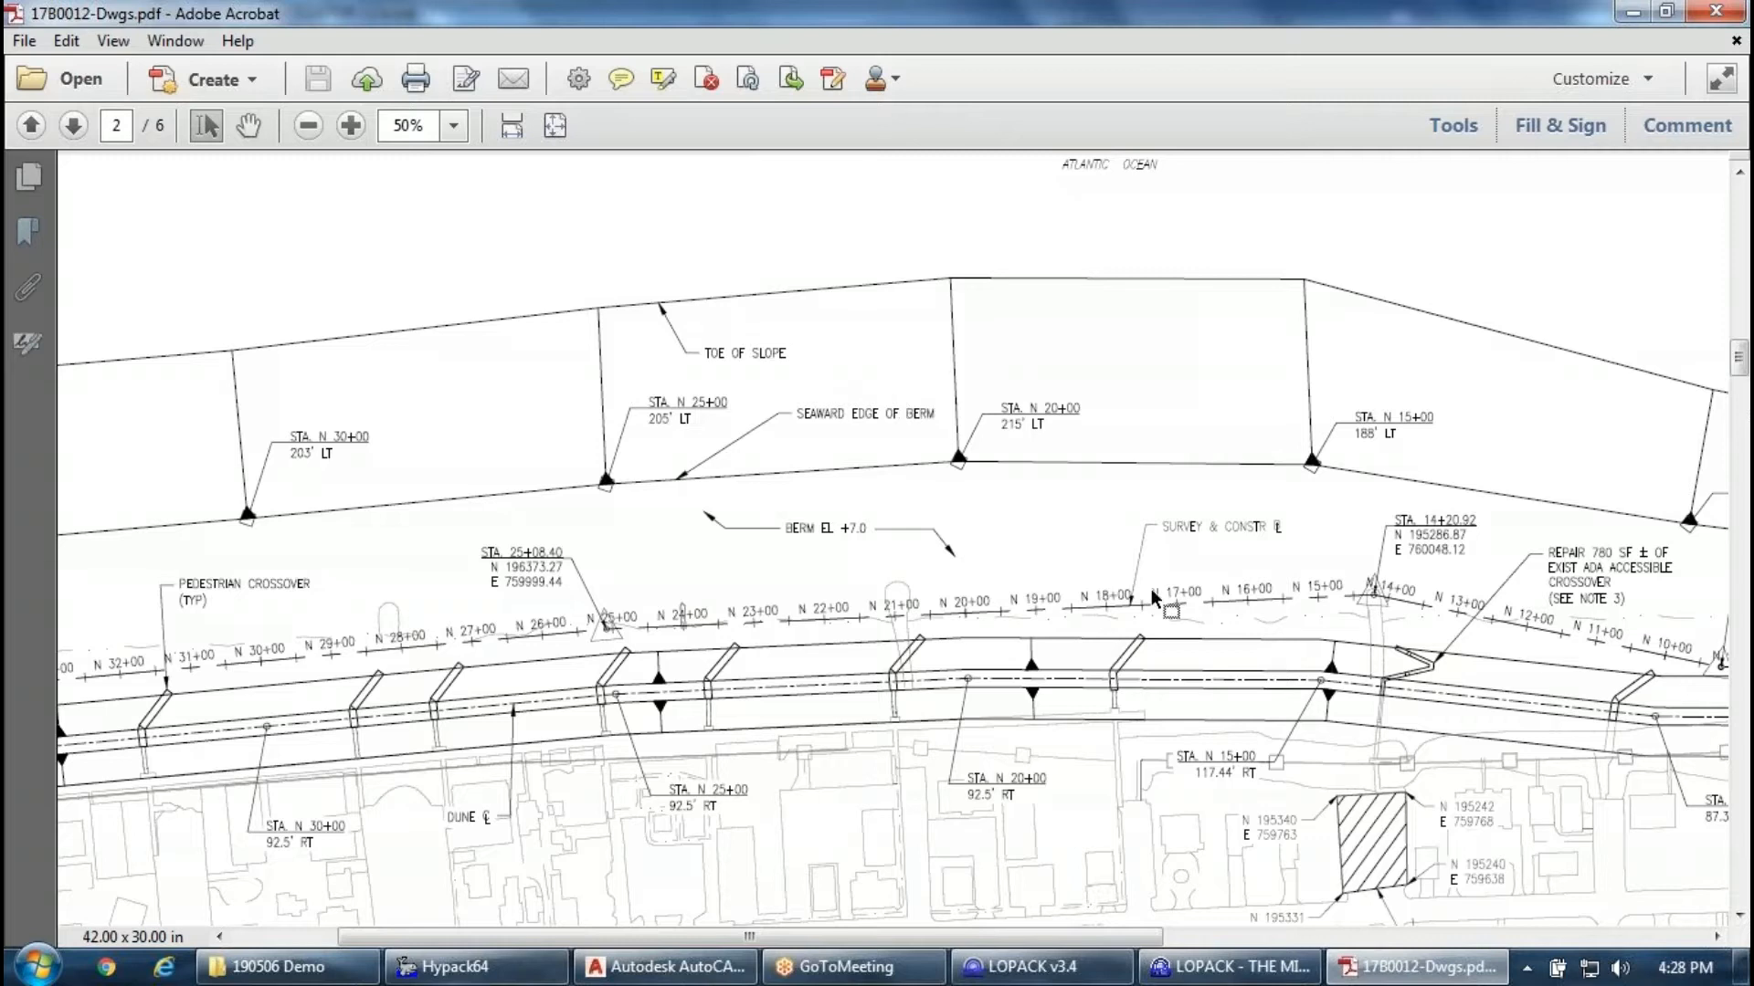
# Open Revised Bethany Beach Template Points SRE.csv from the 190506 Demo folder in Excel.
pyautogui.click(1235, 968)
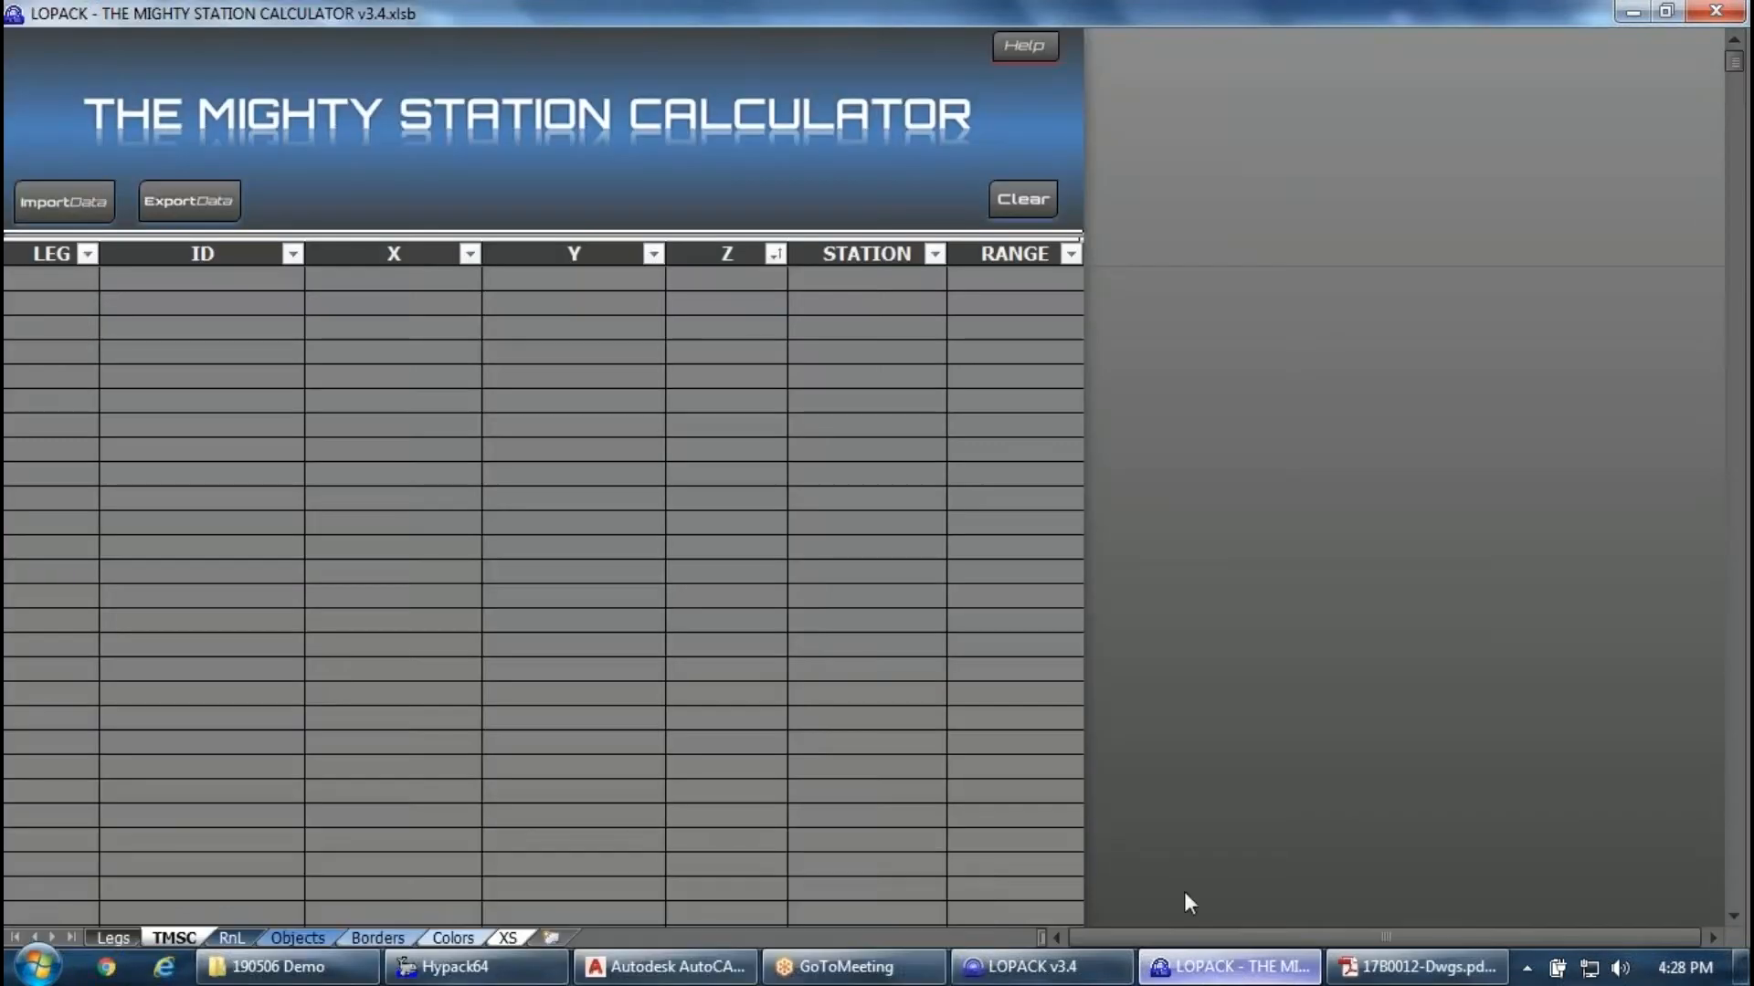
pyautogui.click(274, 967)
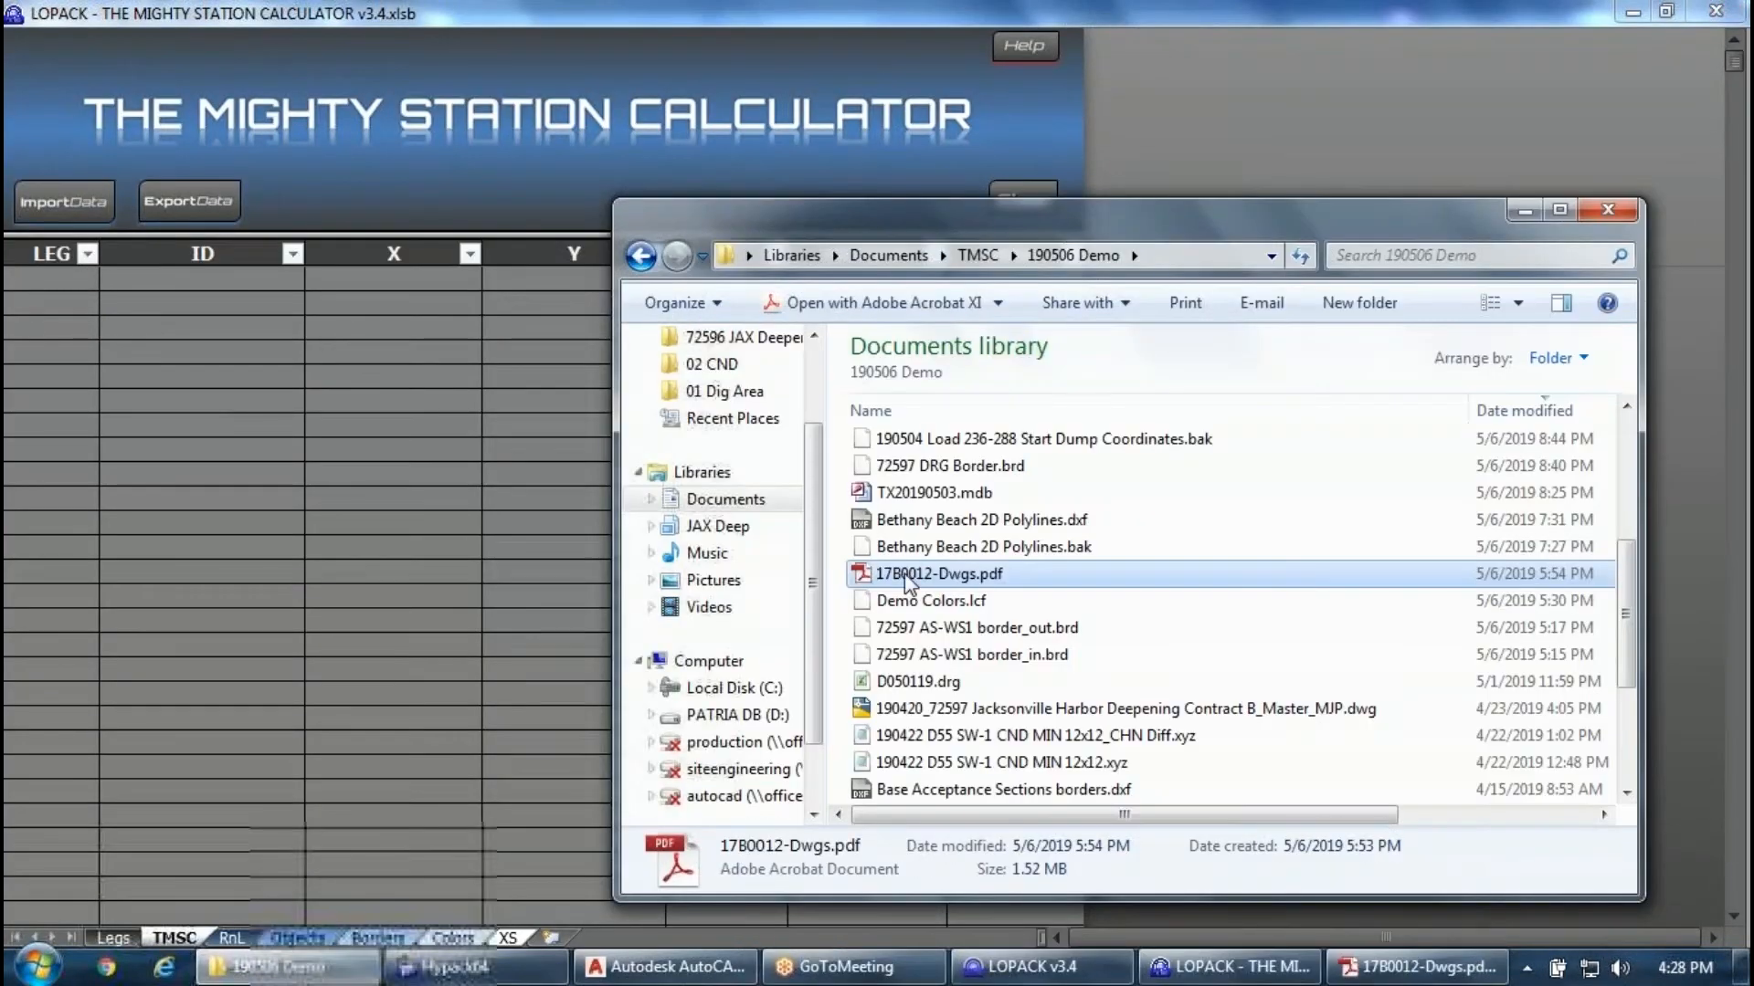
pyautogui.click(1094, 629)
pyautogui.scroll(-3, 1094, 629)
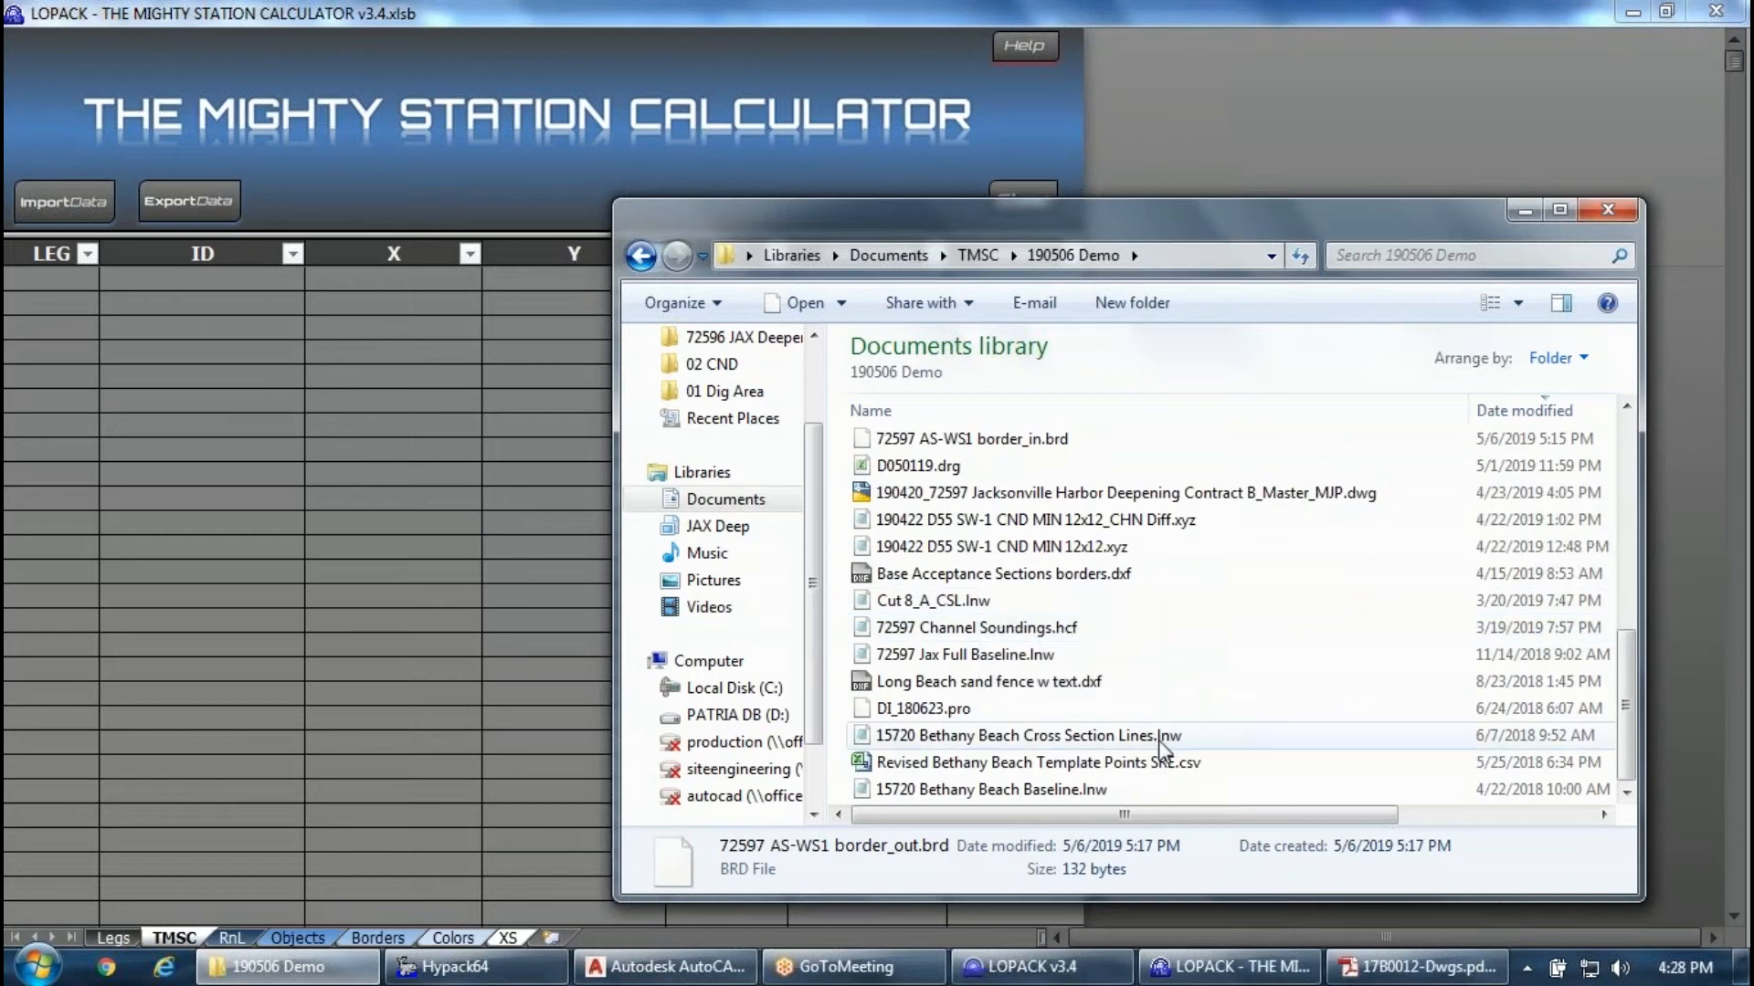
pyautogui.doubleClick(1158, 763)
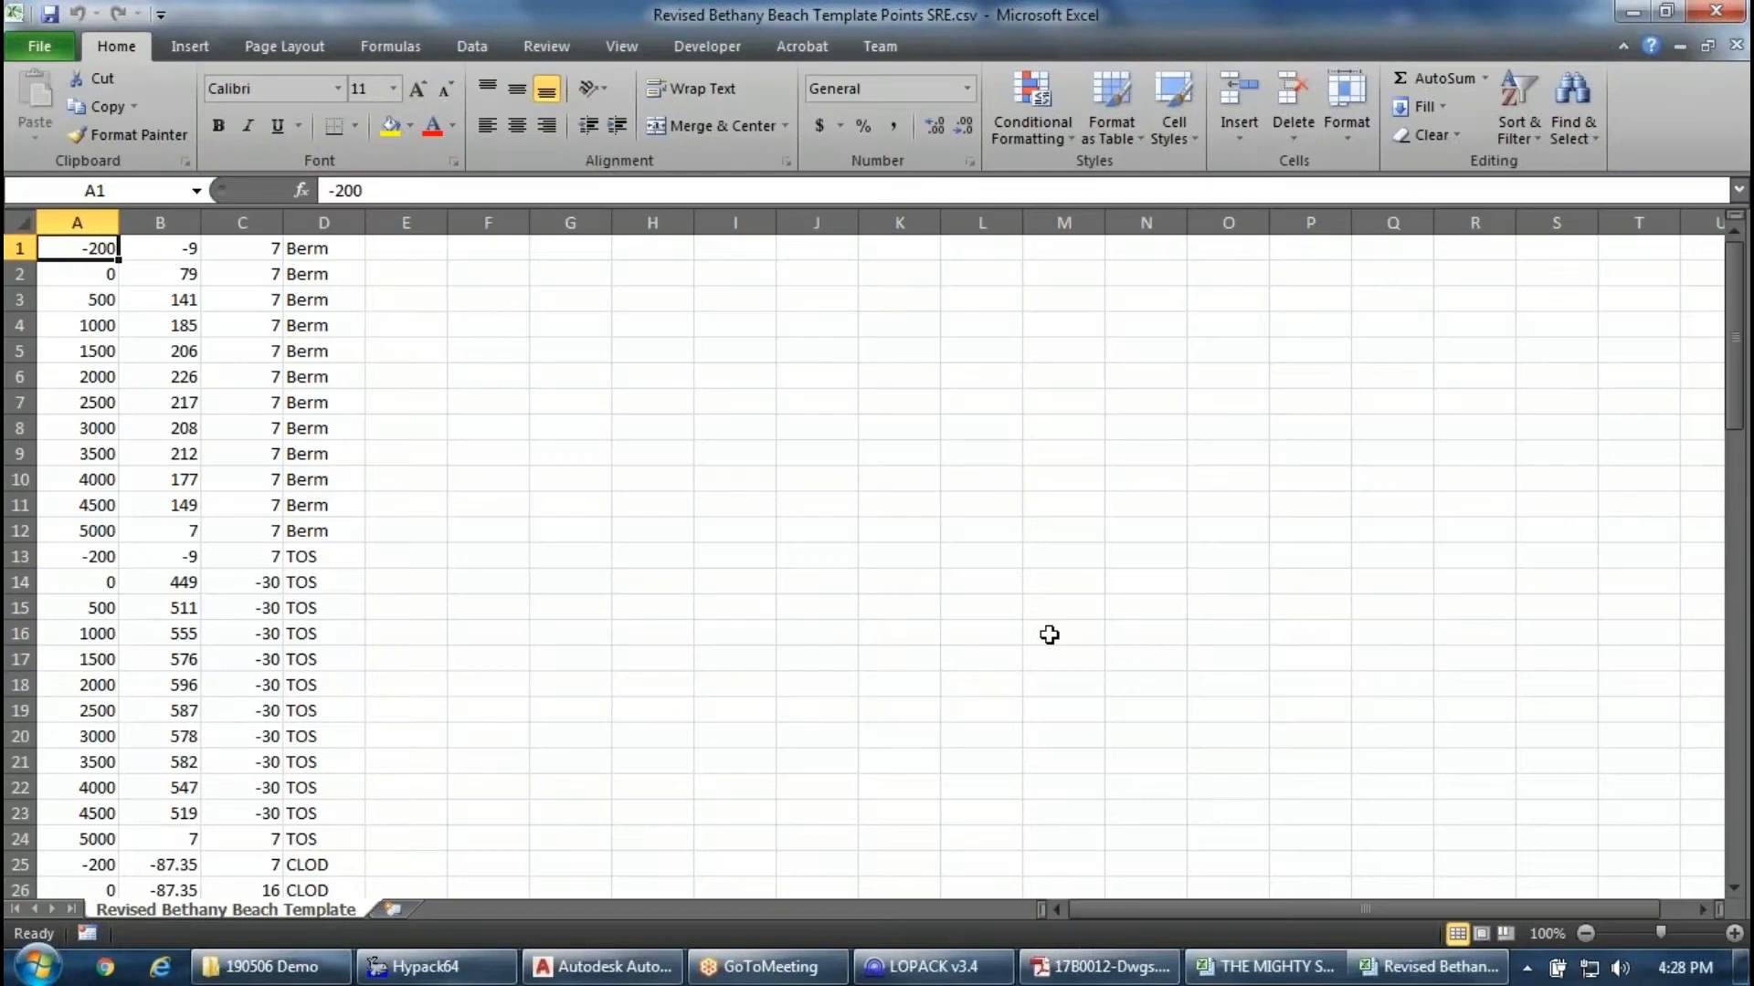
# Examine the station, range, elevation and ID columns of the template points, starting with the Berm rows.
pyautogui.moveTo(96, 249); pyautogui.dragTo(99, 537)
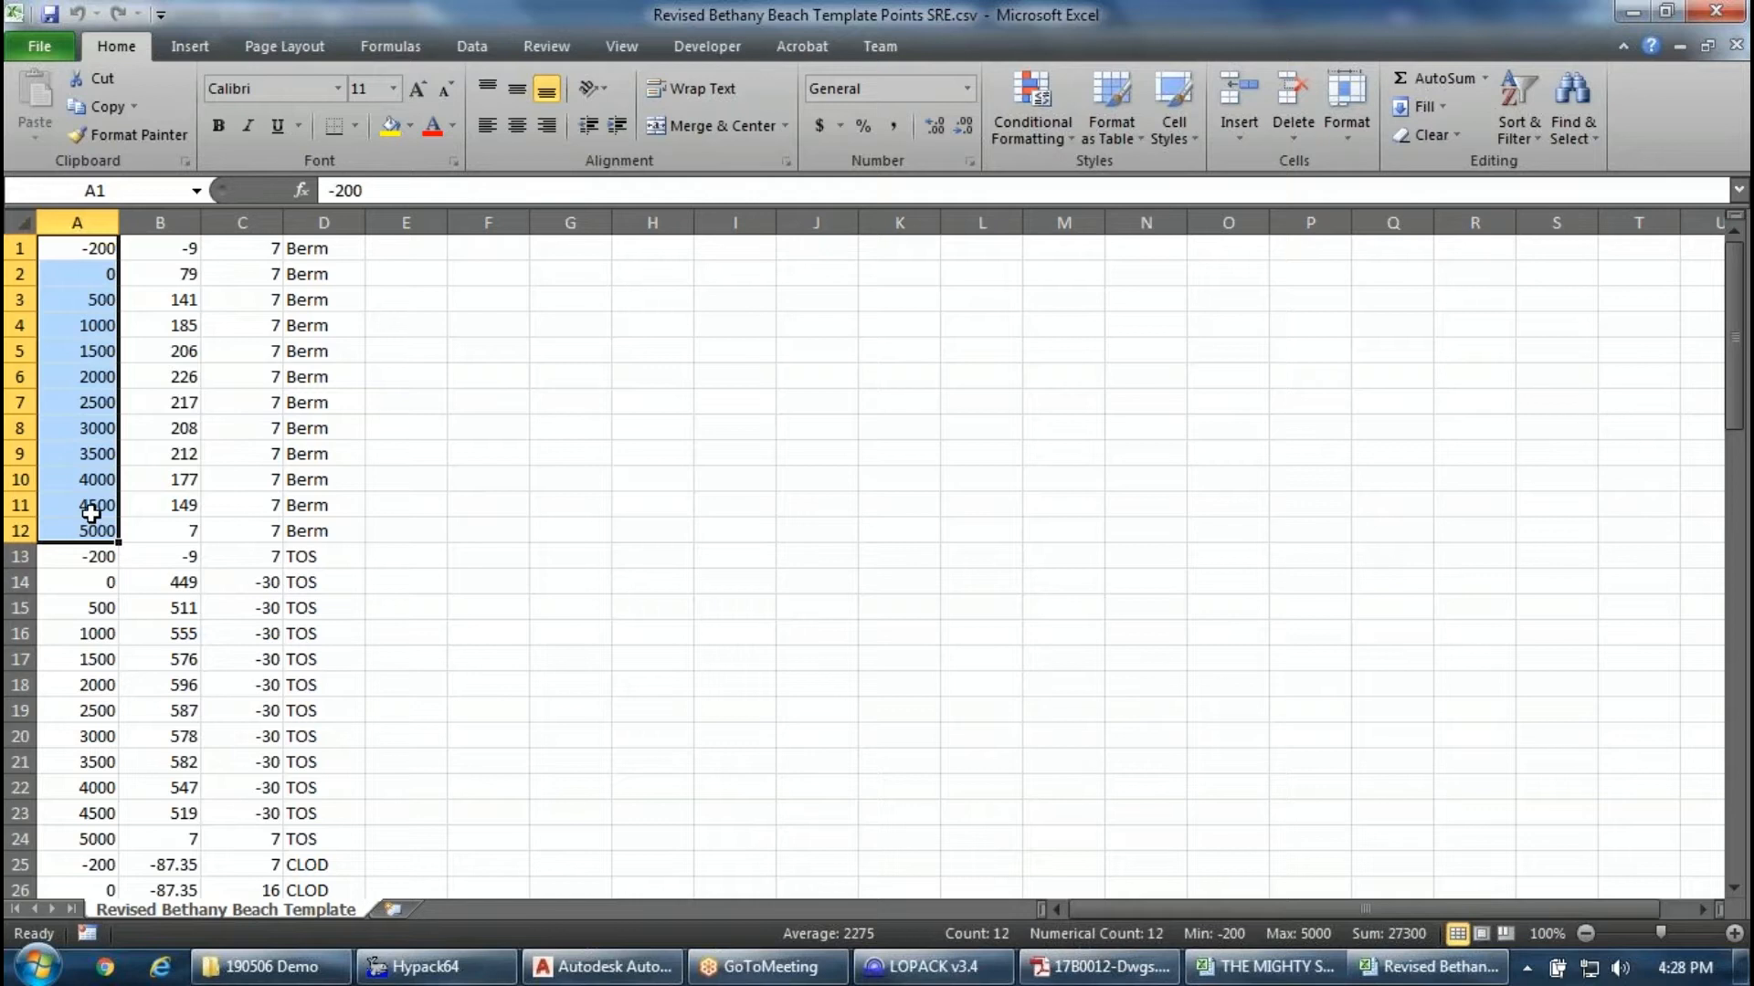
pyautogui.scroll(-14, 93, 631)
pyautogui.scroll(14, 101, 610)
pyautogui.click(189, 253)
pyautogui.click(64, 251)
pyautogui.click(156, 240)
pyautogui.click(254, 246)
pyautogui.click(330, 245)
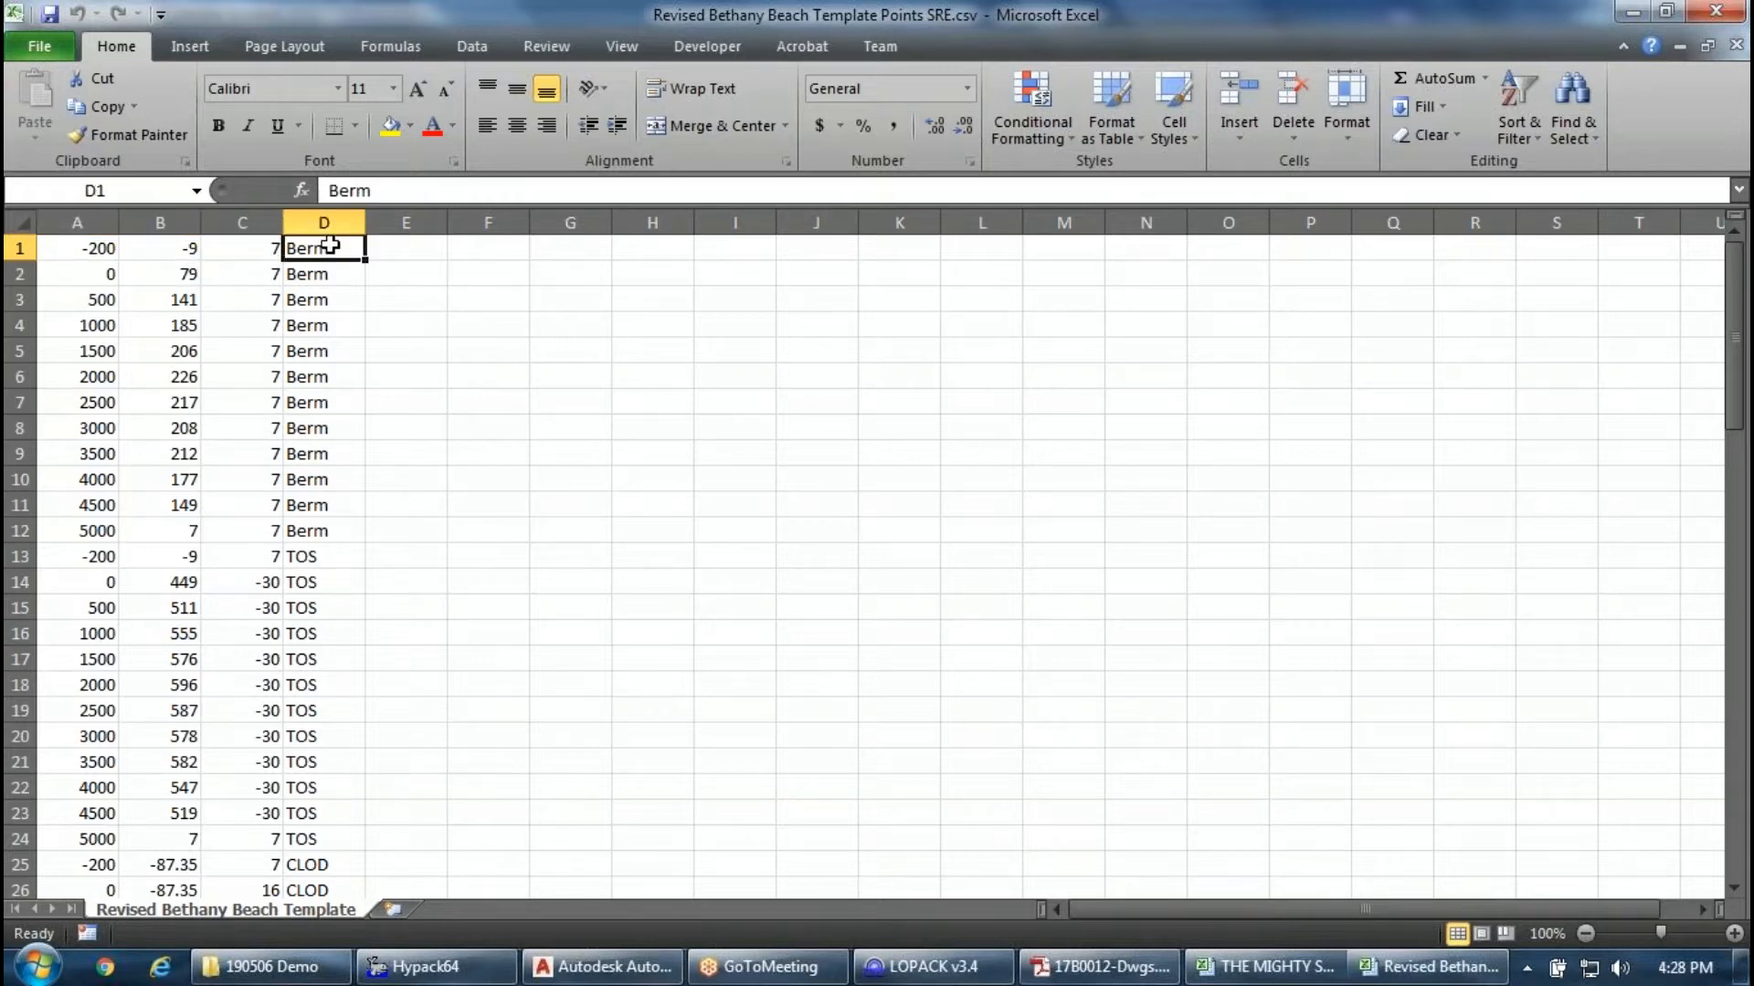
pyautogui.click(187, 249)
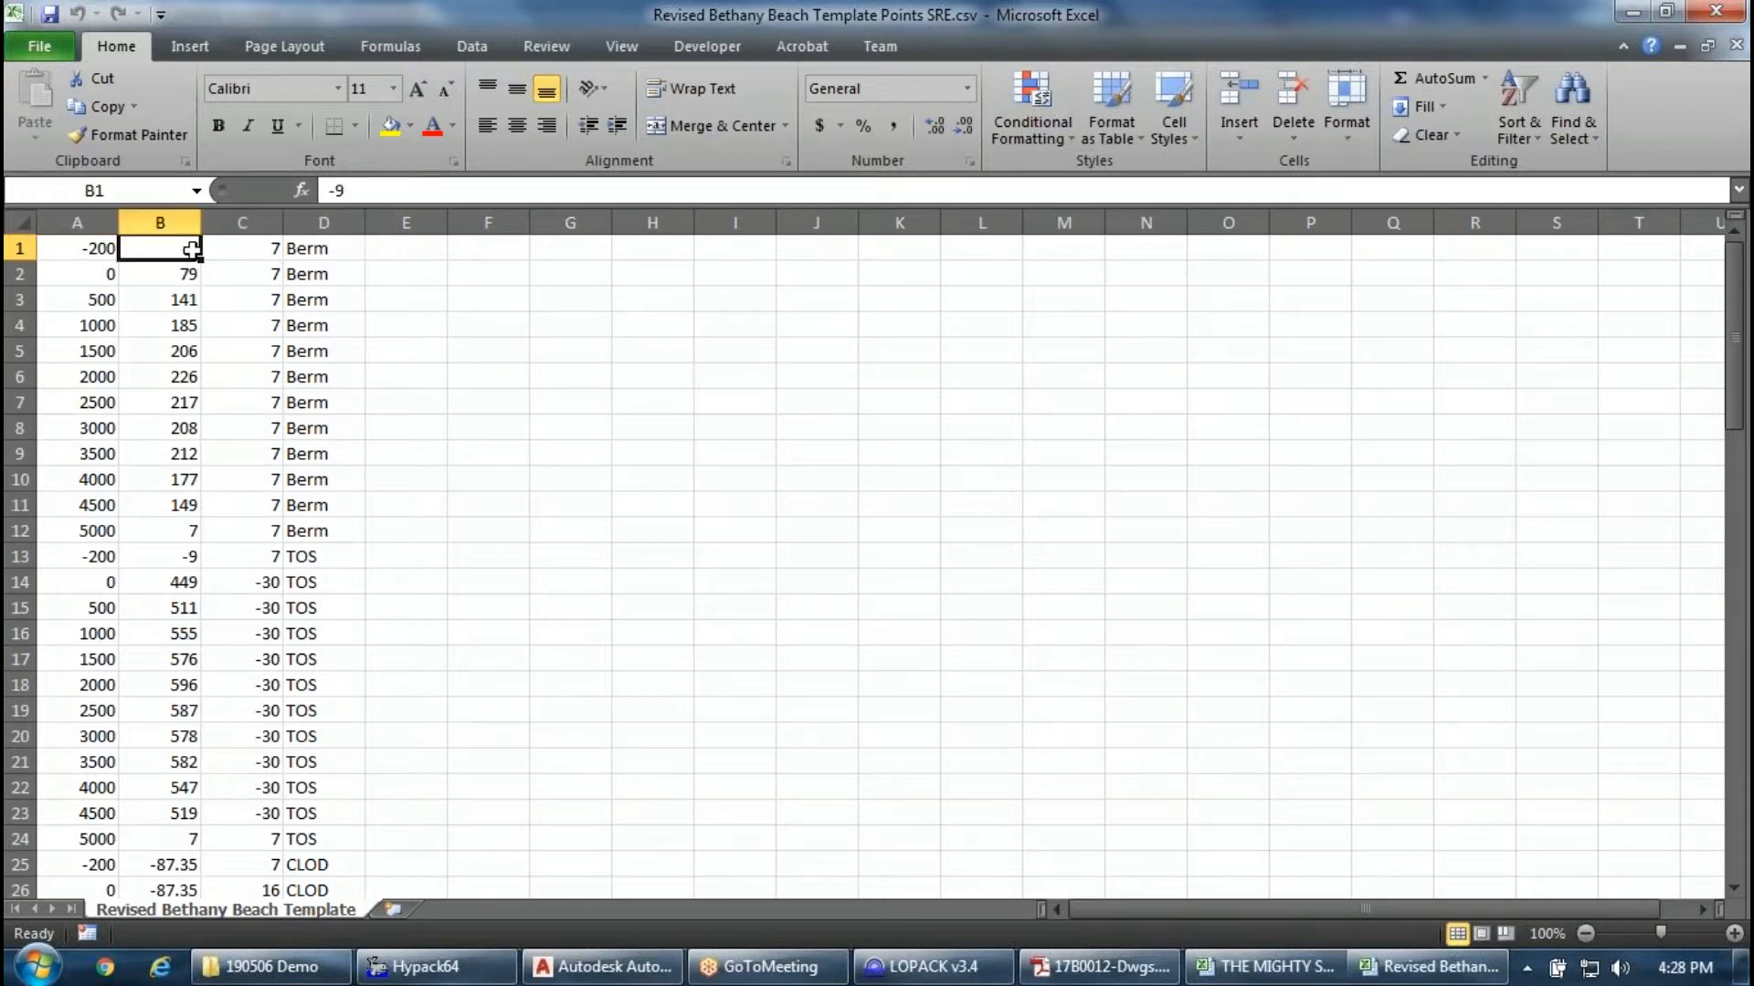
# Check the seaward edge of berm offset callouts on the plan in 17B0012-Dwgs.pdf, and return to the points spreadsheet.
pyautogui.click(1133, 982)
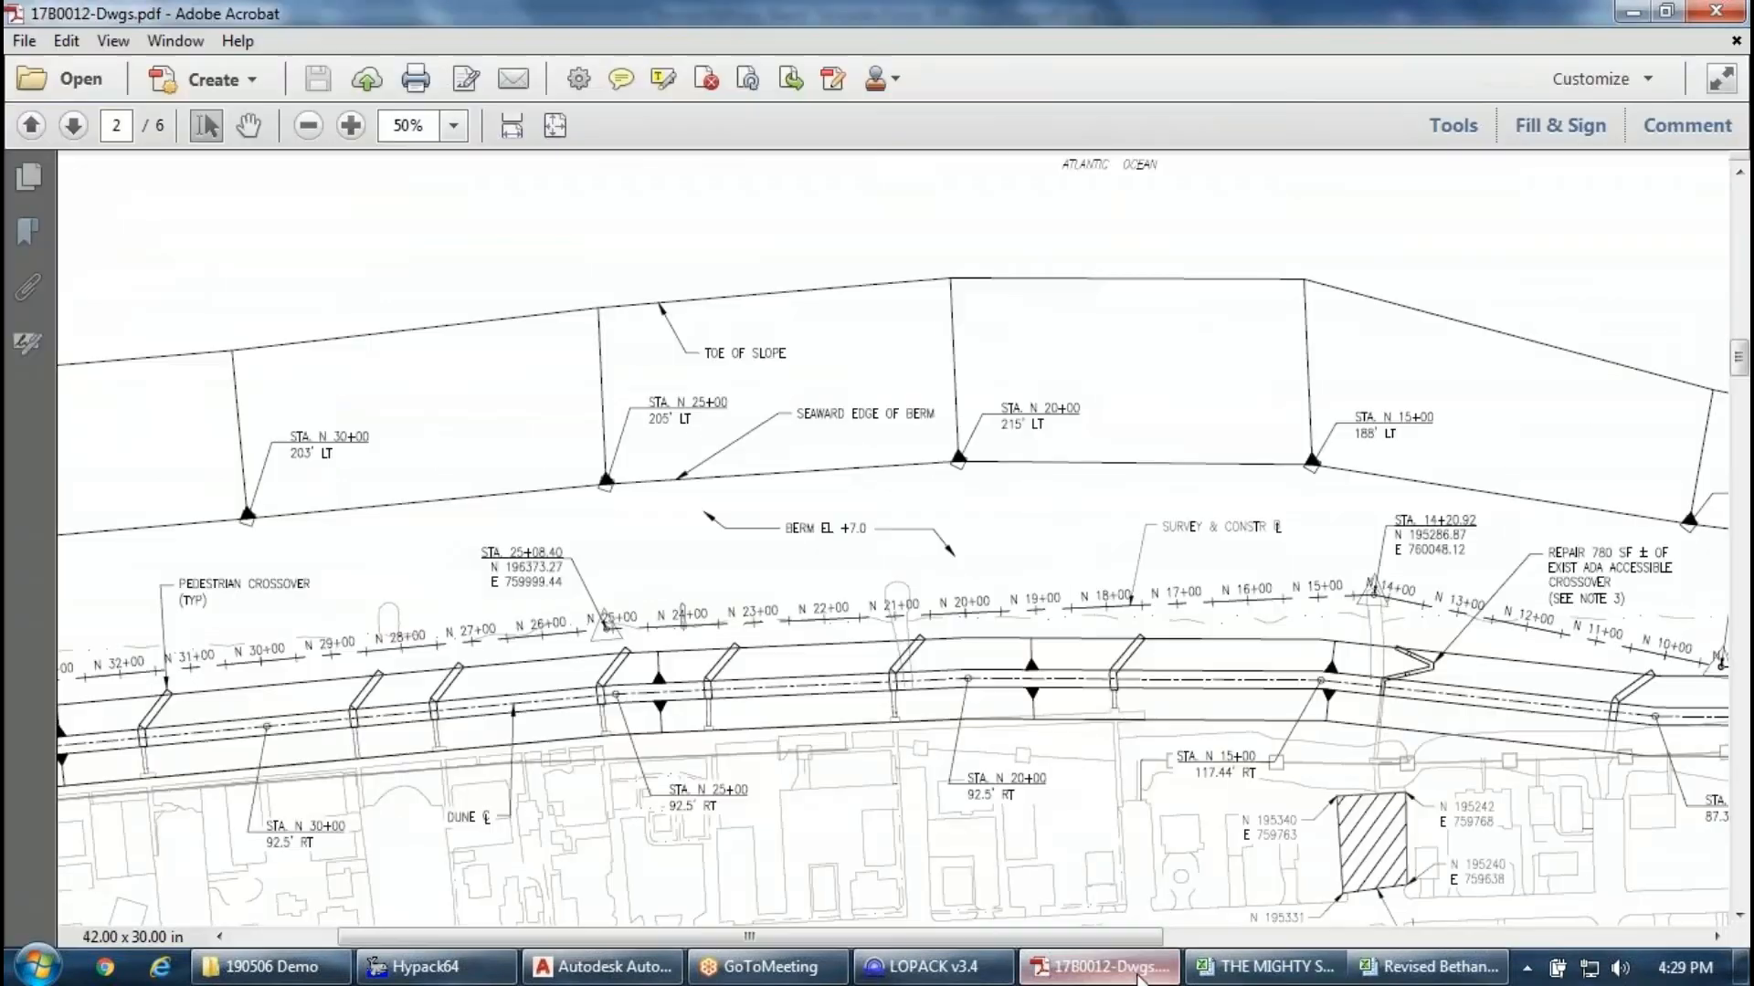
pyautogui.scroll(-1, 704, 532)
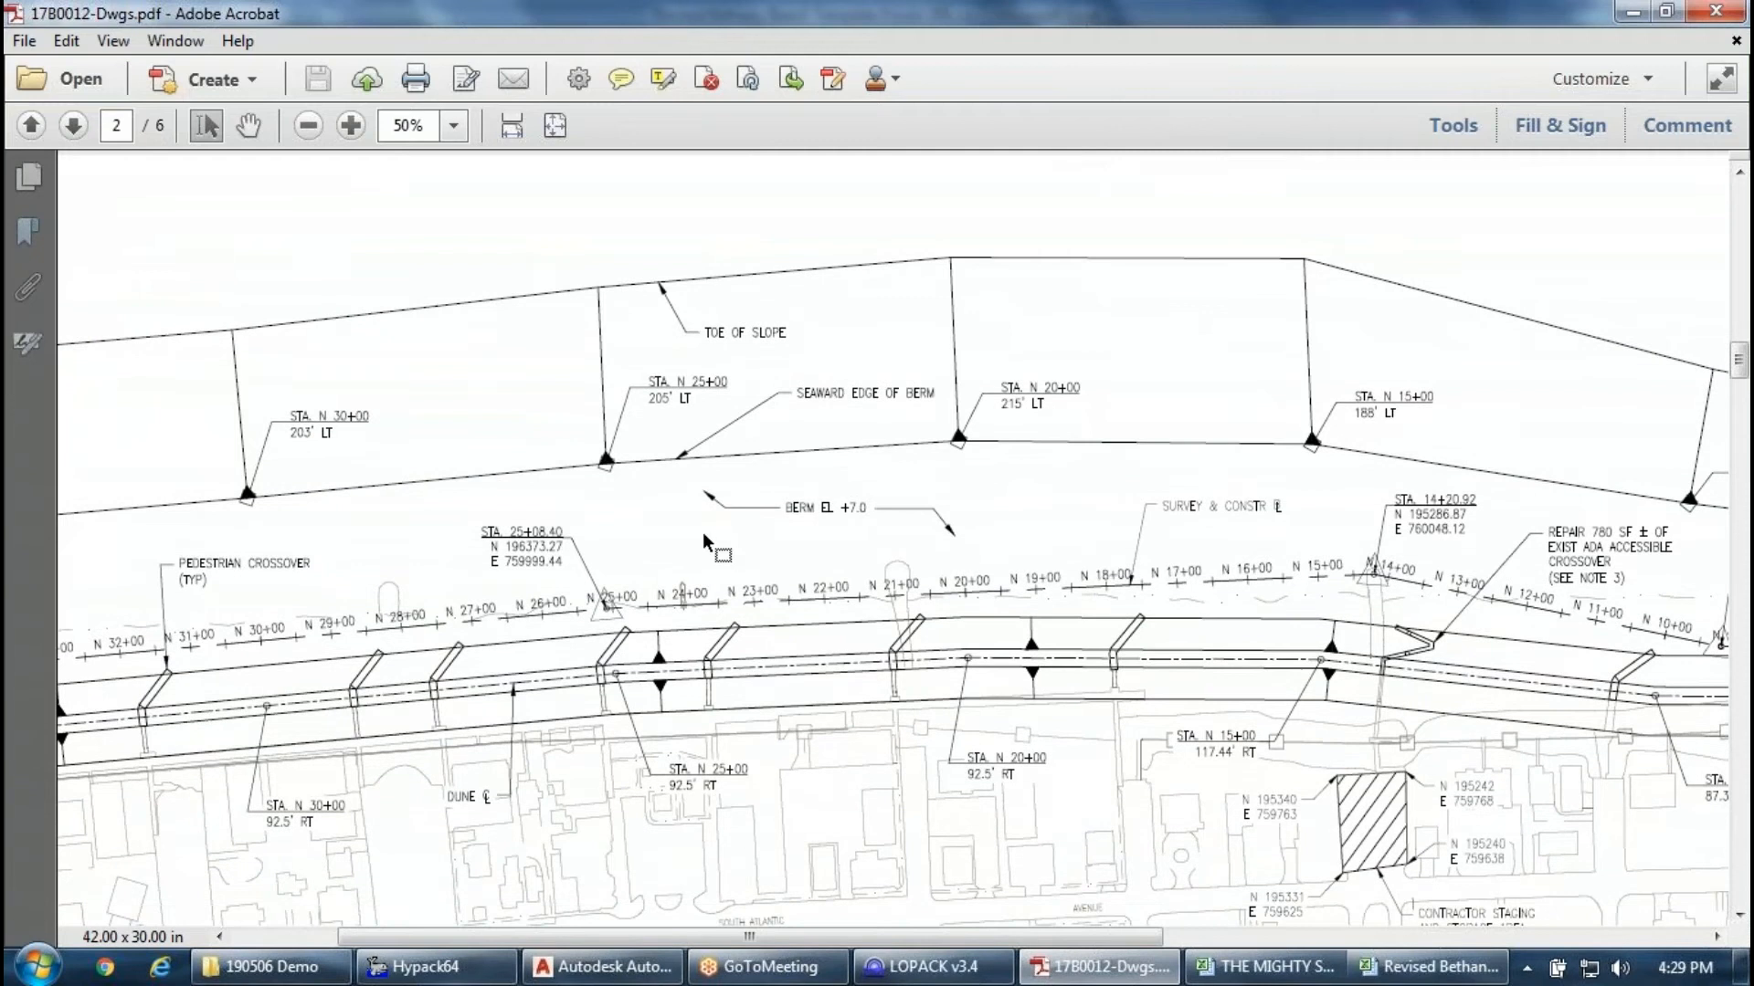
pyautogui.scroll(6, 1033, 413)
pyautogui.scroll(-5, 944, 389)
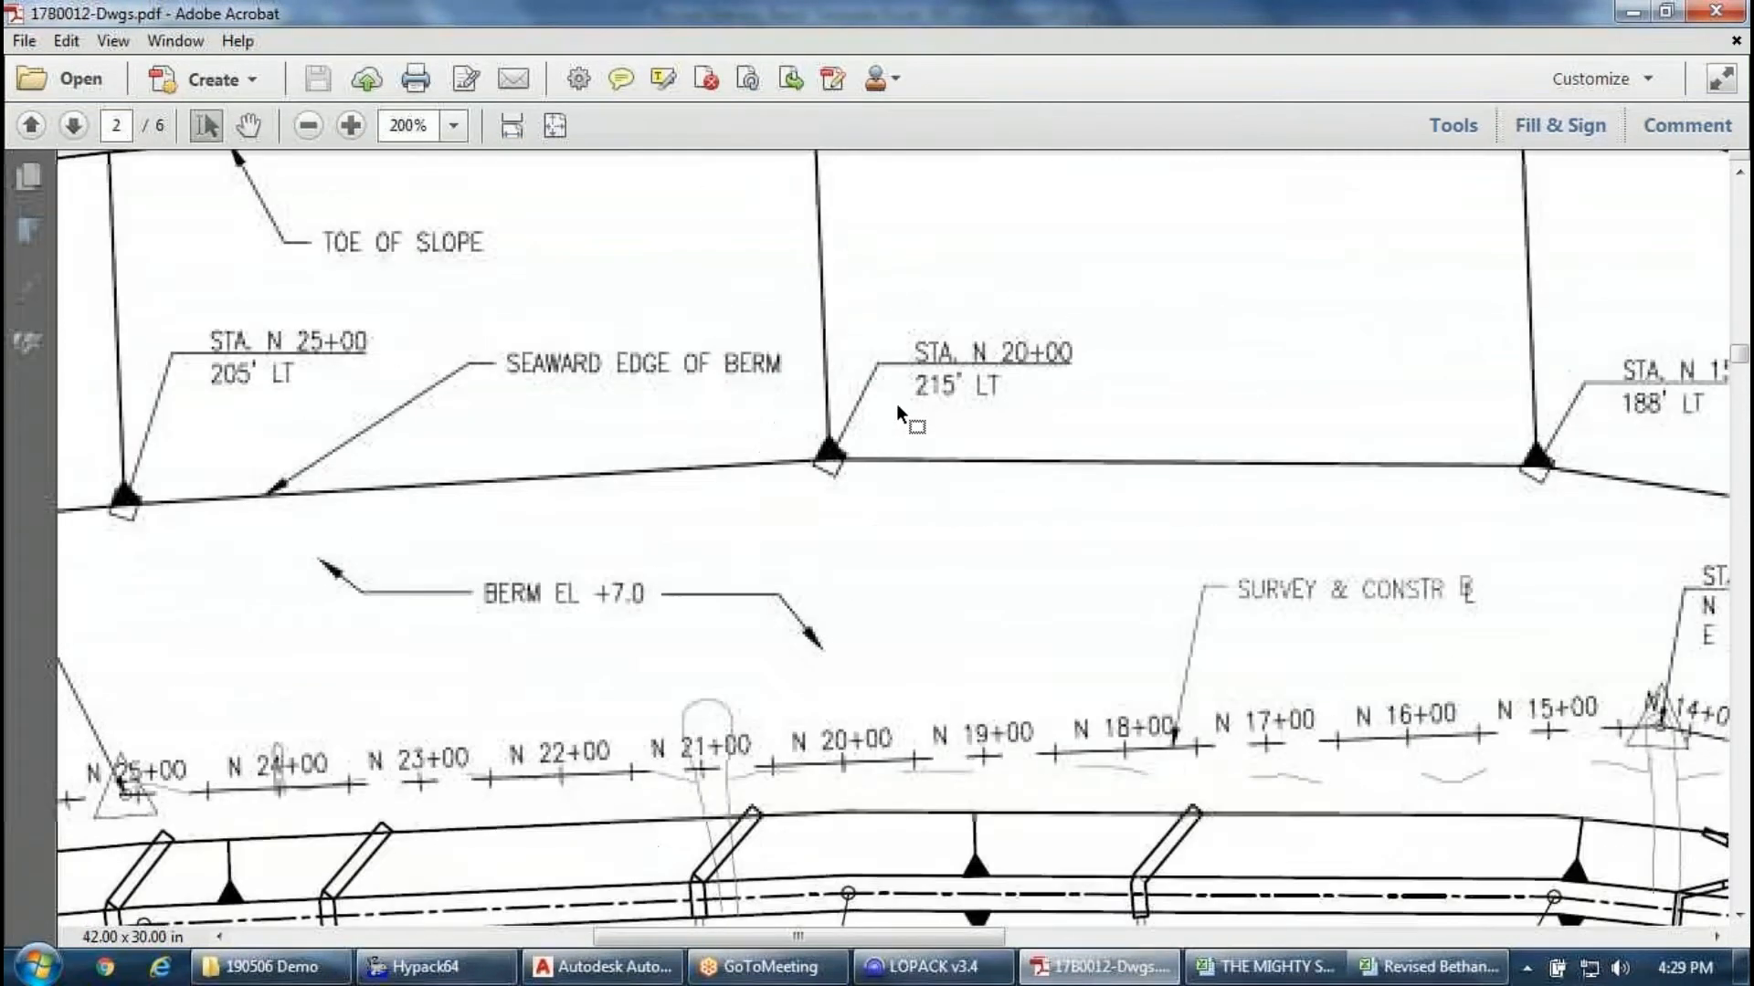
pyautogui.scroll(2, 1450, 416)
pyautogui.click(1112, 972)
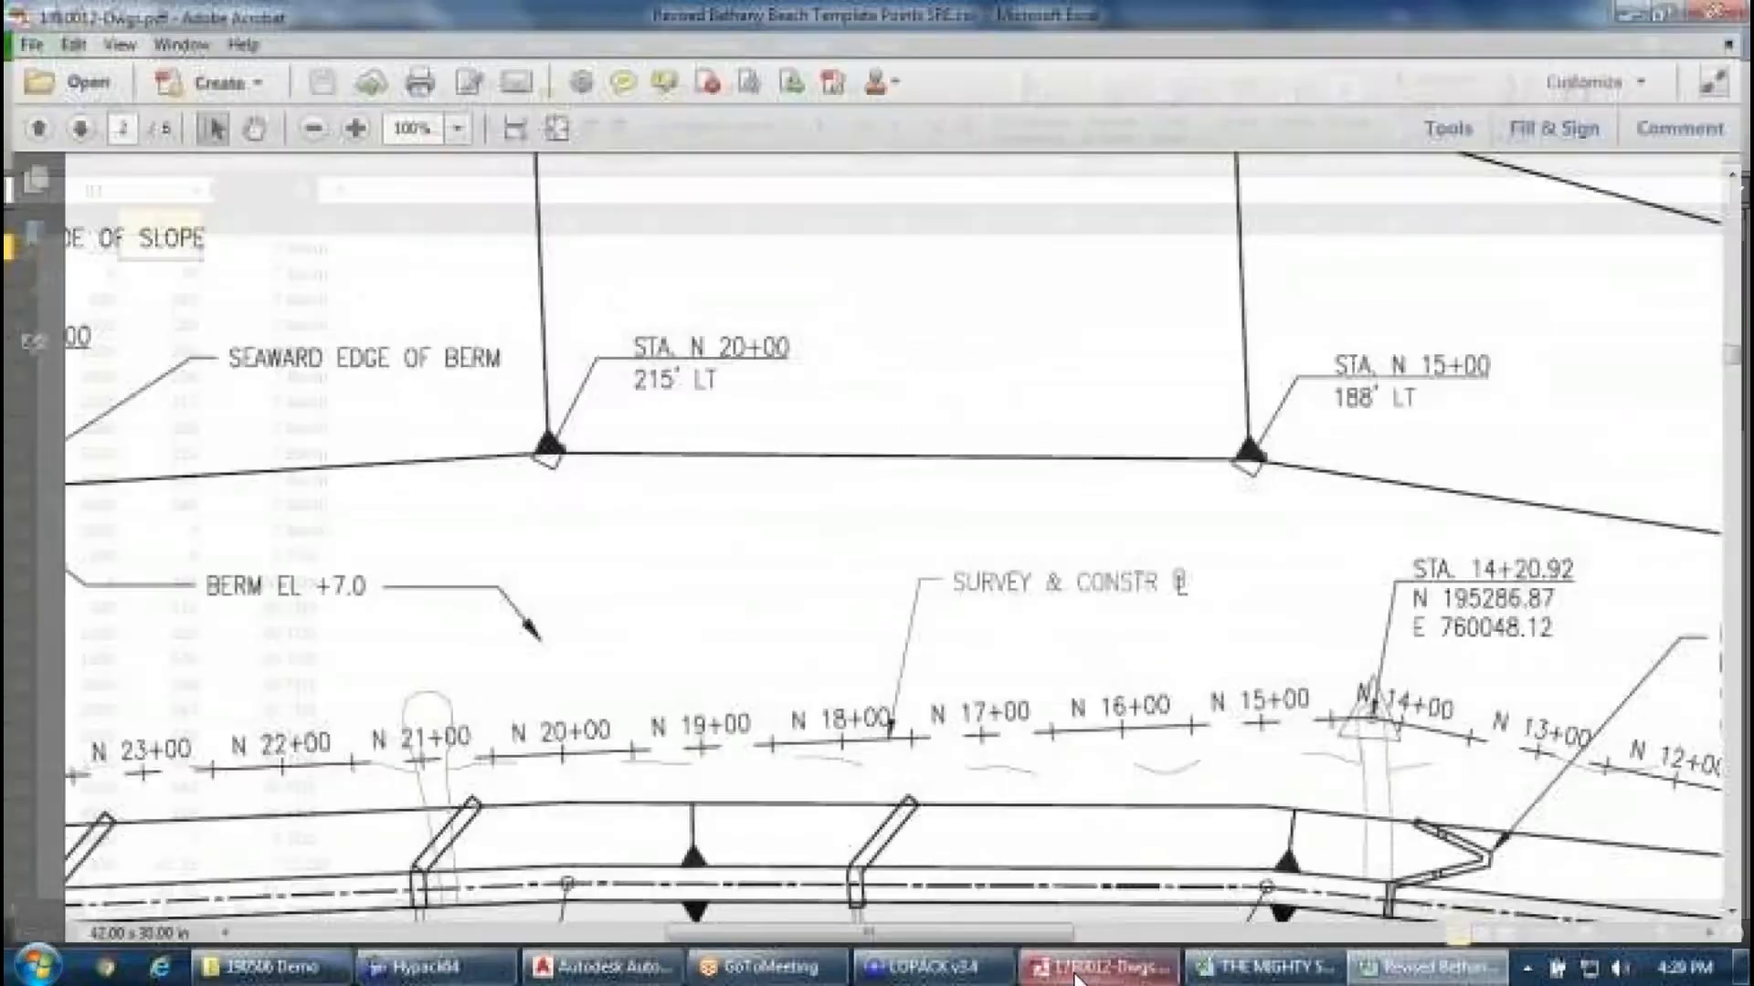
# Compare the Berm rows' elevations in column C with the berm elevation callout on the PDF plan.
pyautogui.click(241, 247)
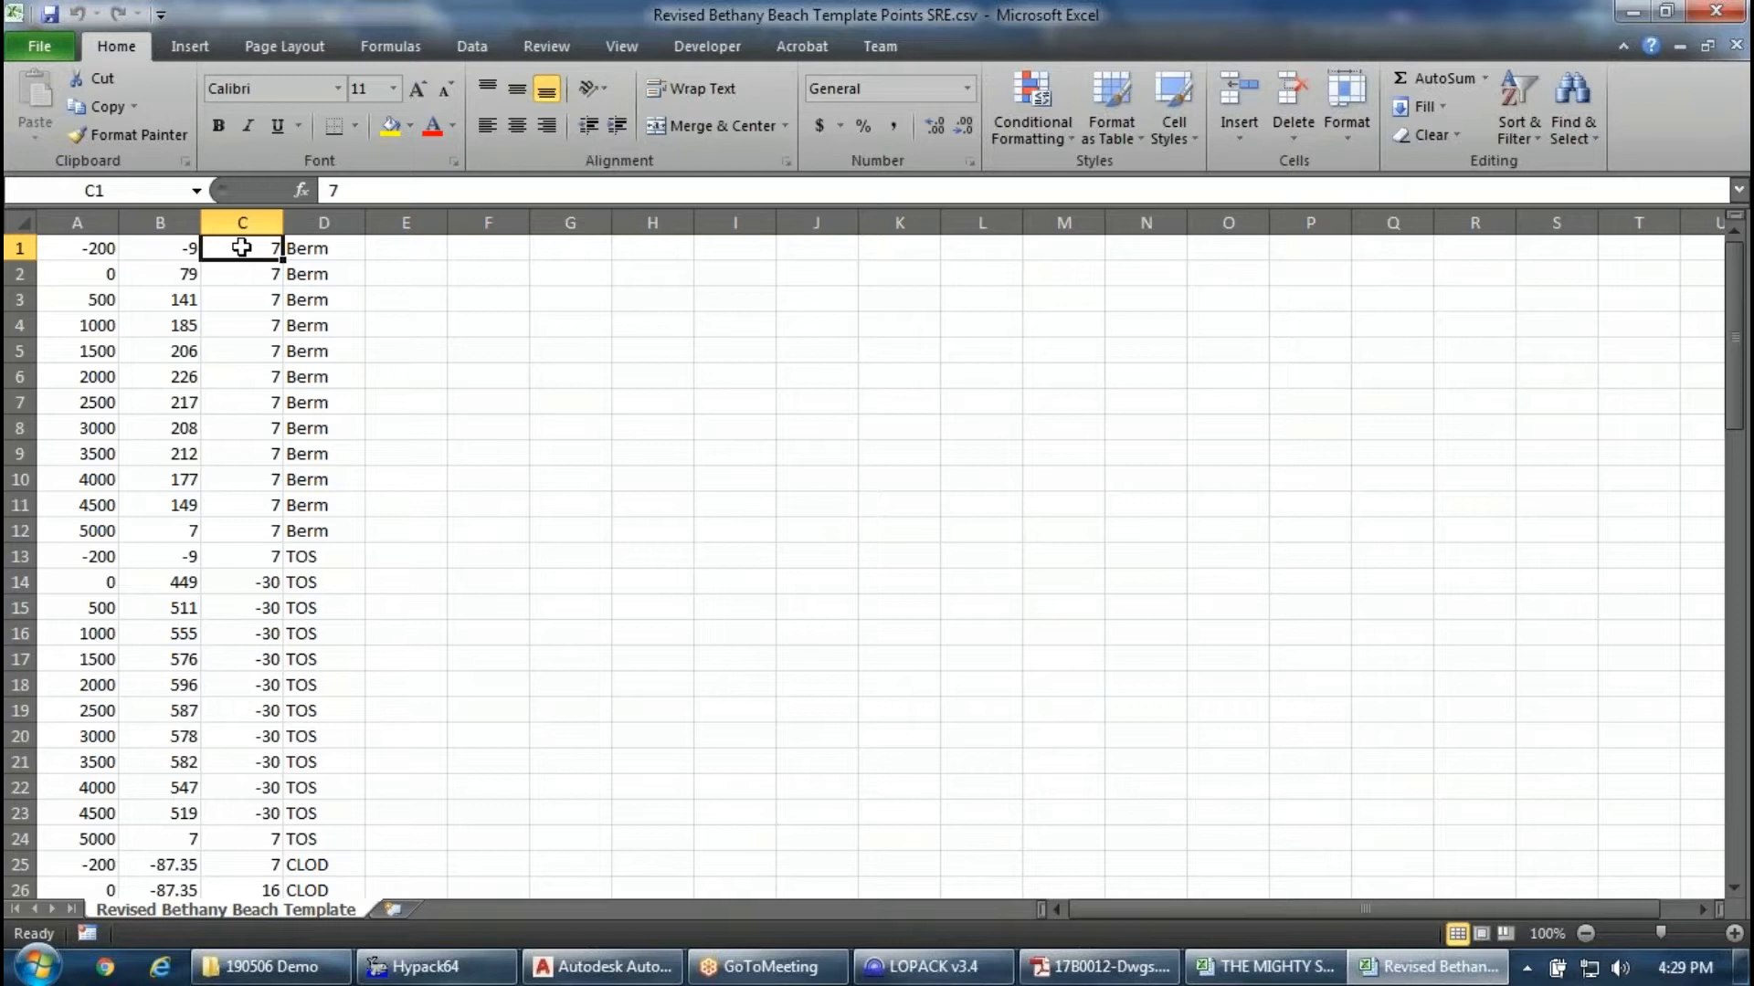
pyautogui.moveTo(241, 247); pyautogui.dragTo(267, 559)
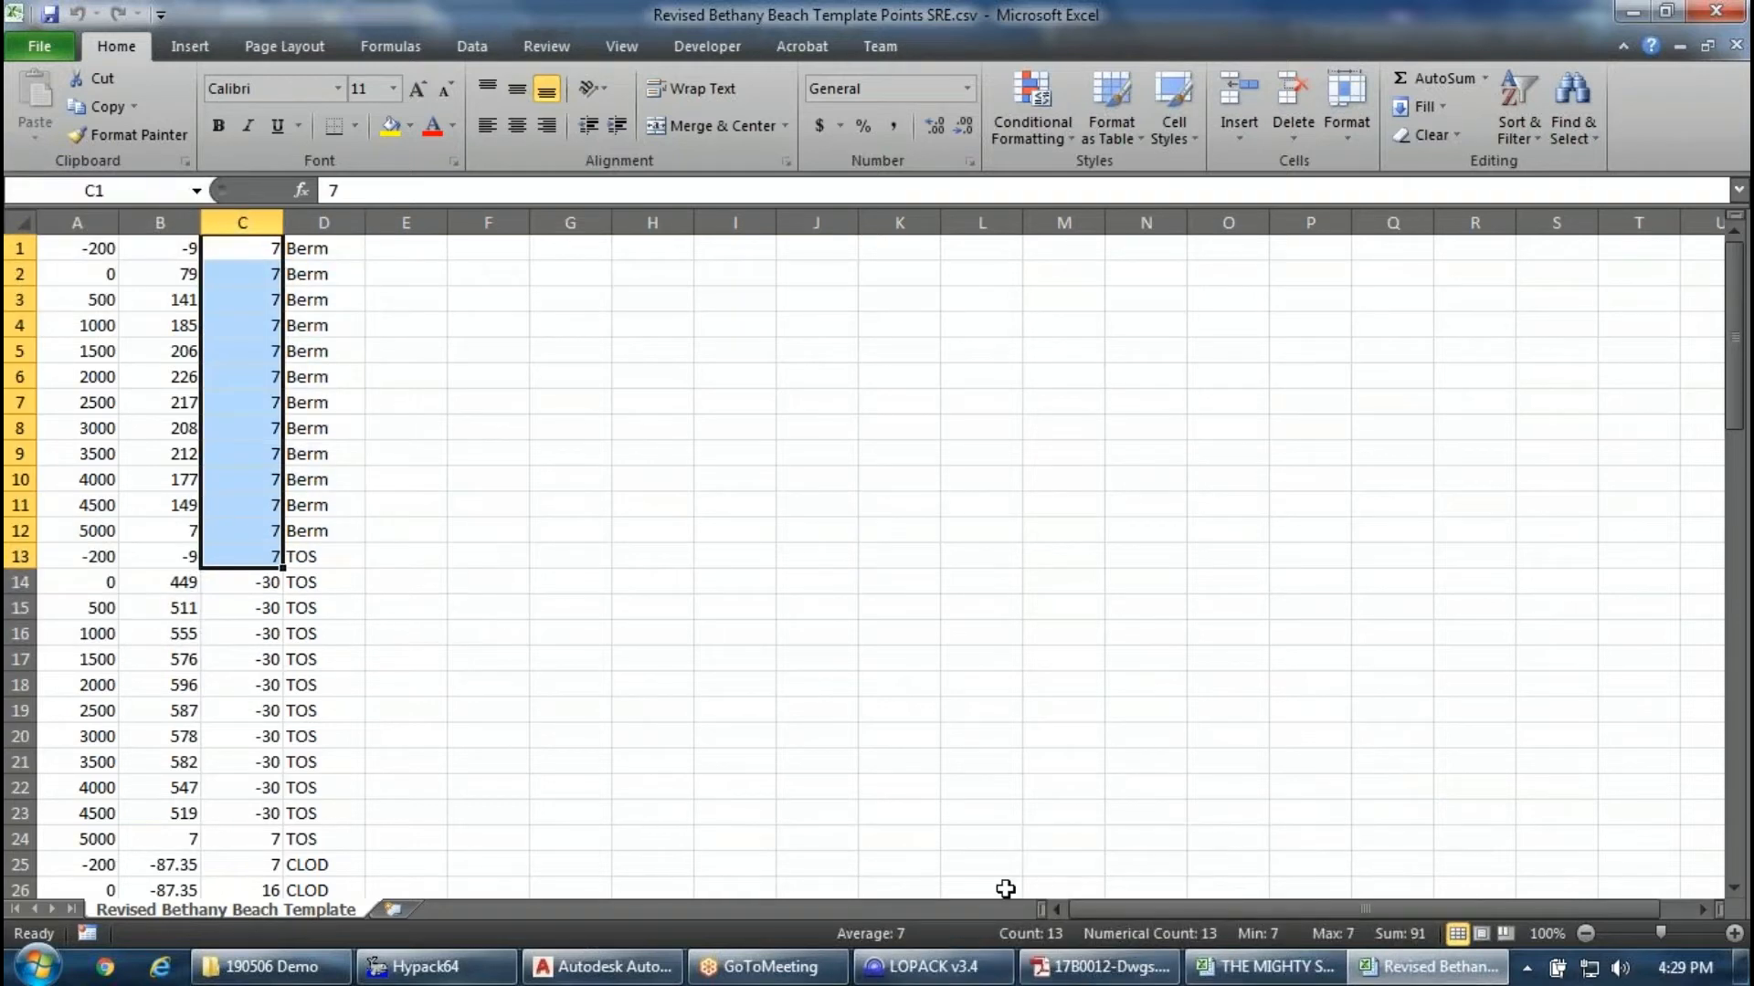
pyautogui.hotkey('alt', 'Tab')
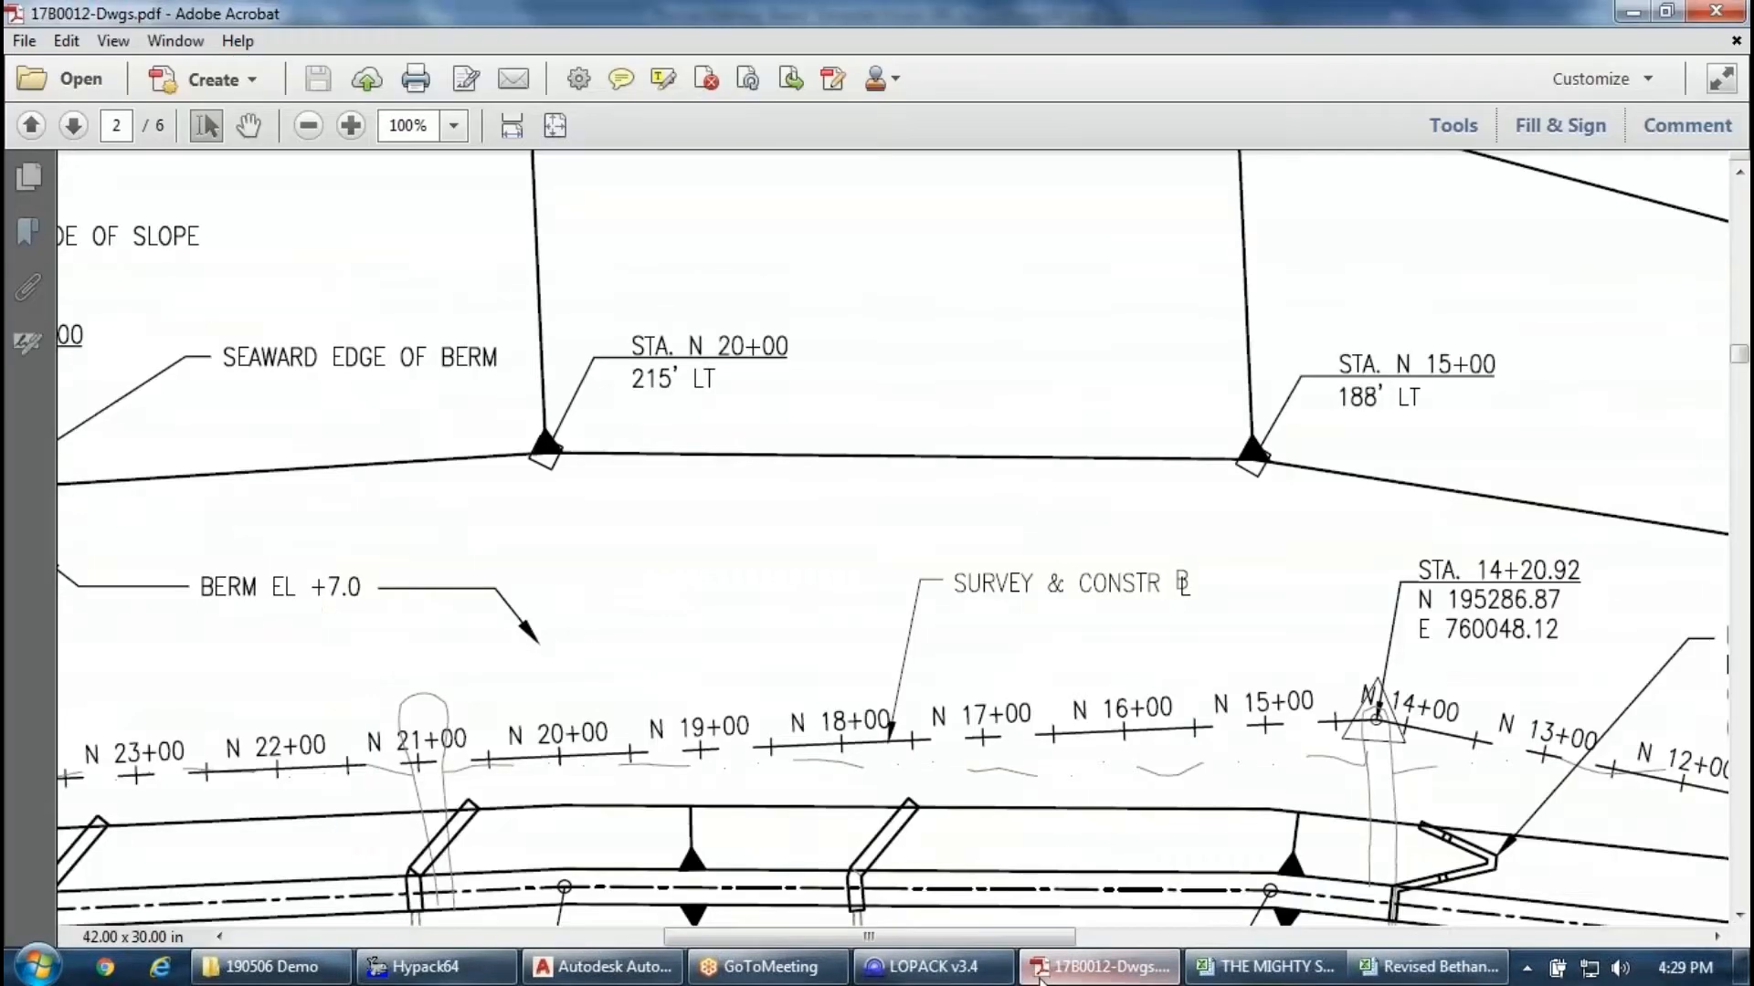
pyautogui.moveTo(228, 596); pyautogui.dragTo(341, 589)
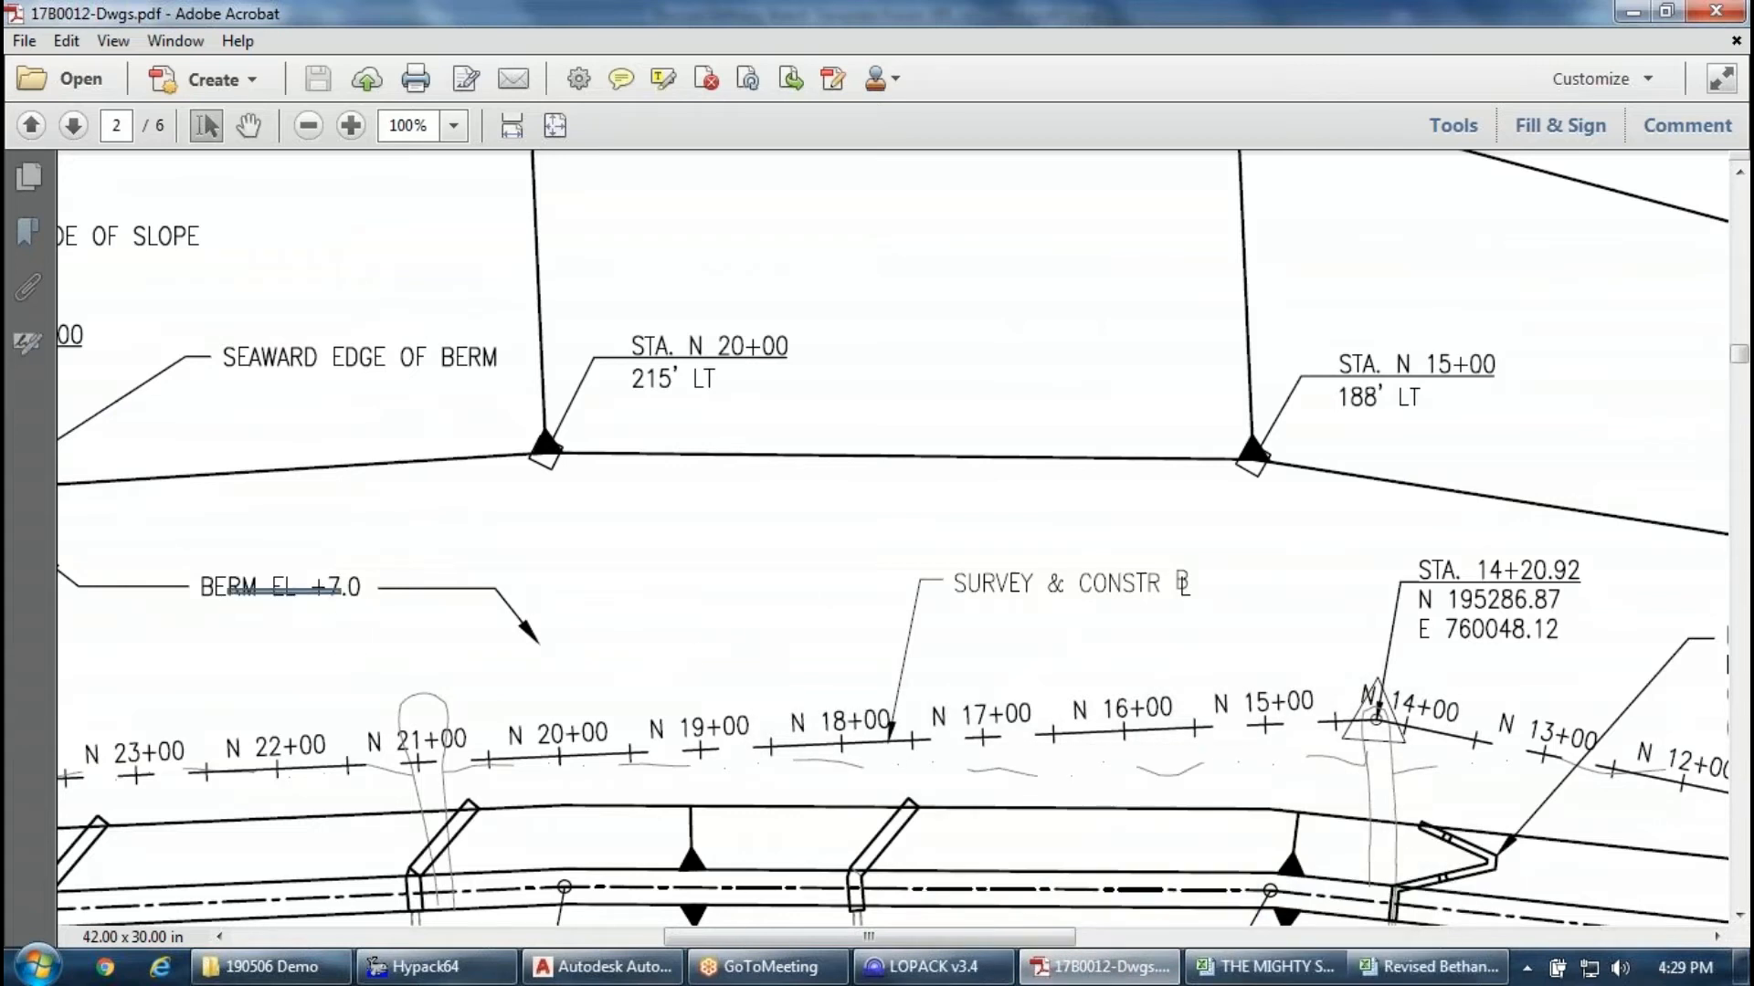
pyautogui.click(1059, 976)
pyautogui.scroll(-1, 262, 555)
pyautogui.scroll(-9, 261, 555)
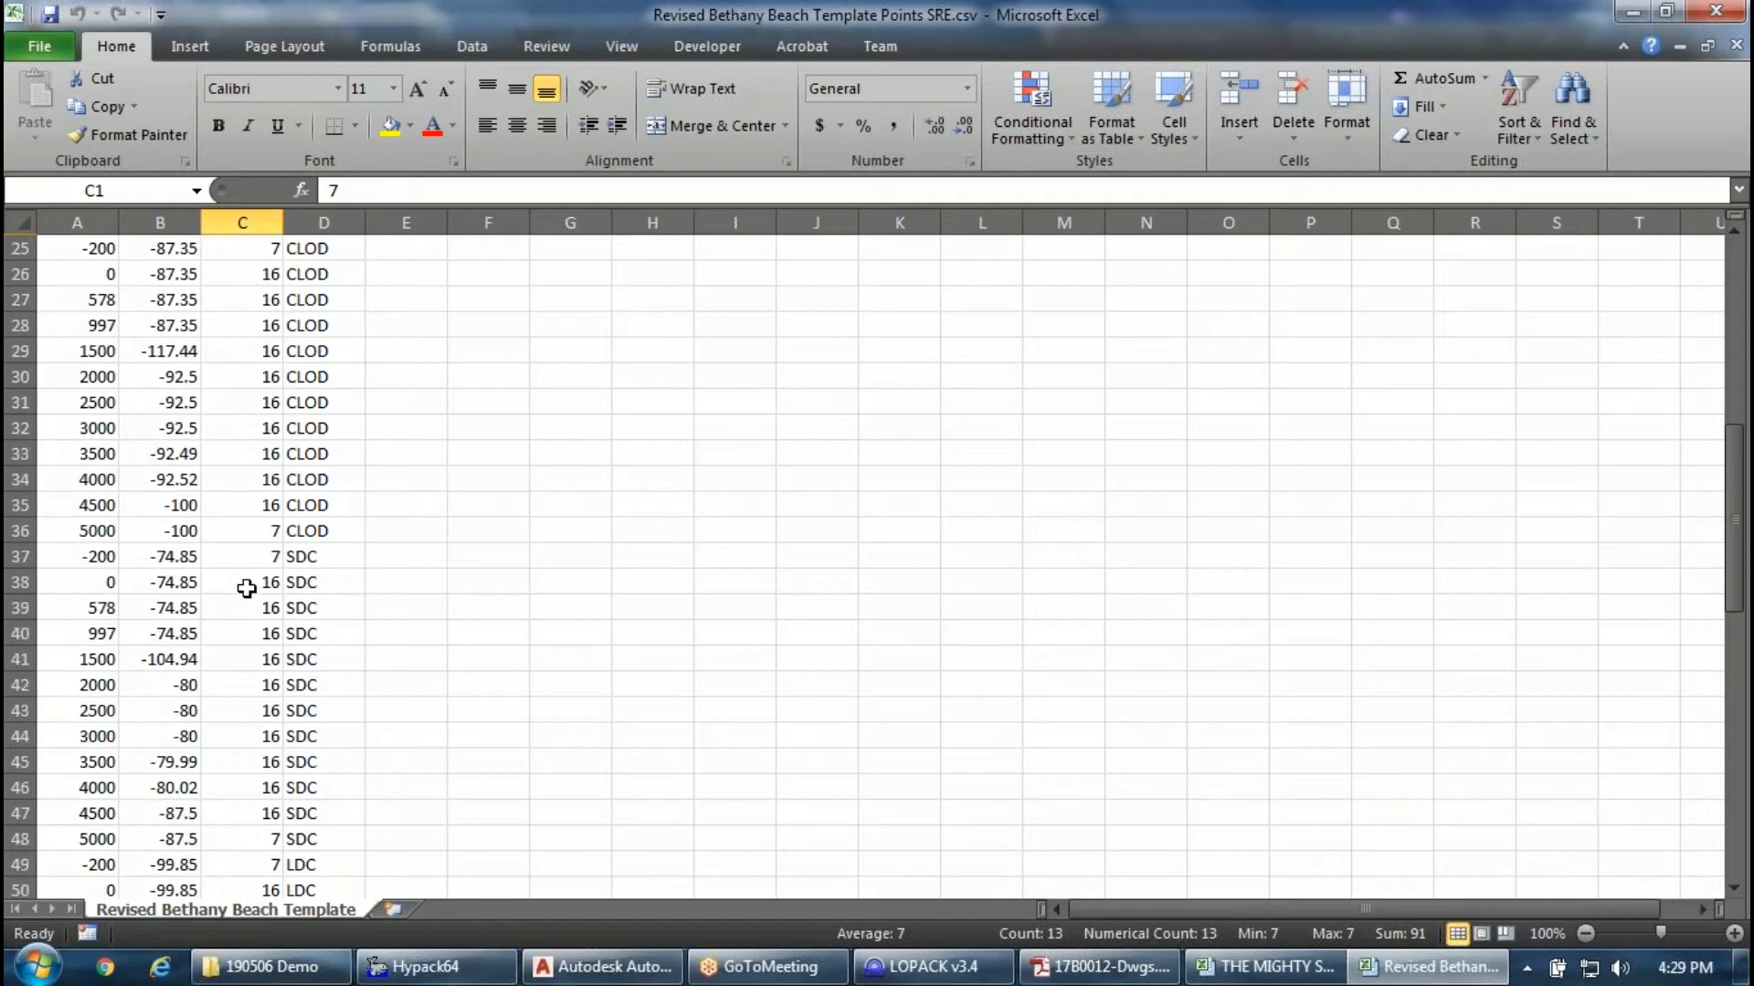
pyautogui.scroll(10, 248, 589)
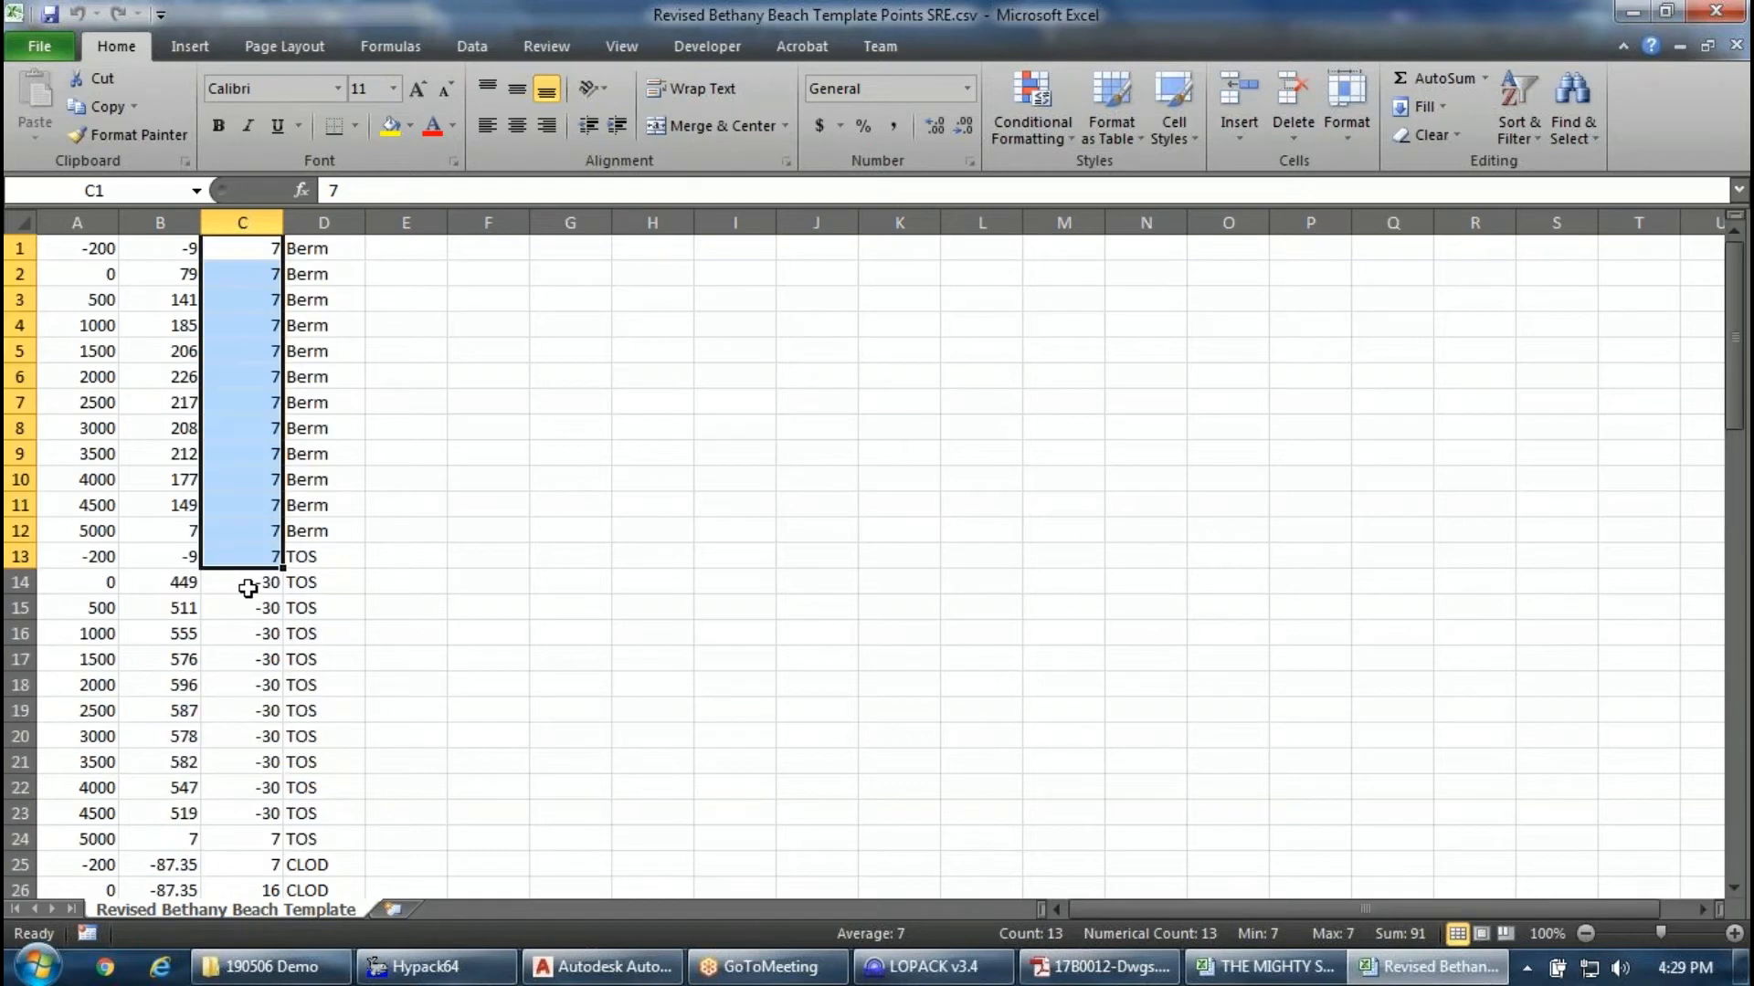
pyautogui.click(248, 529)
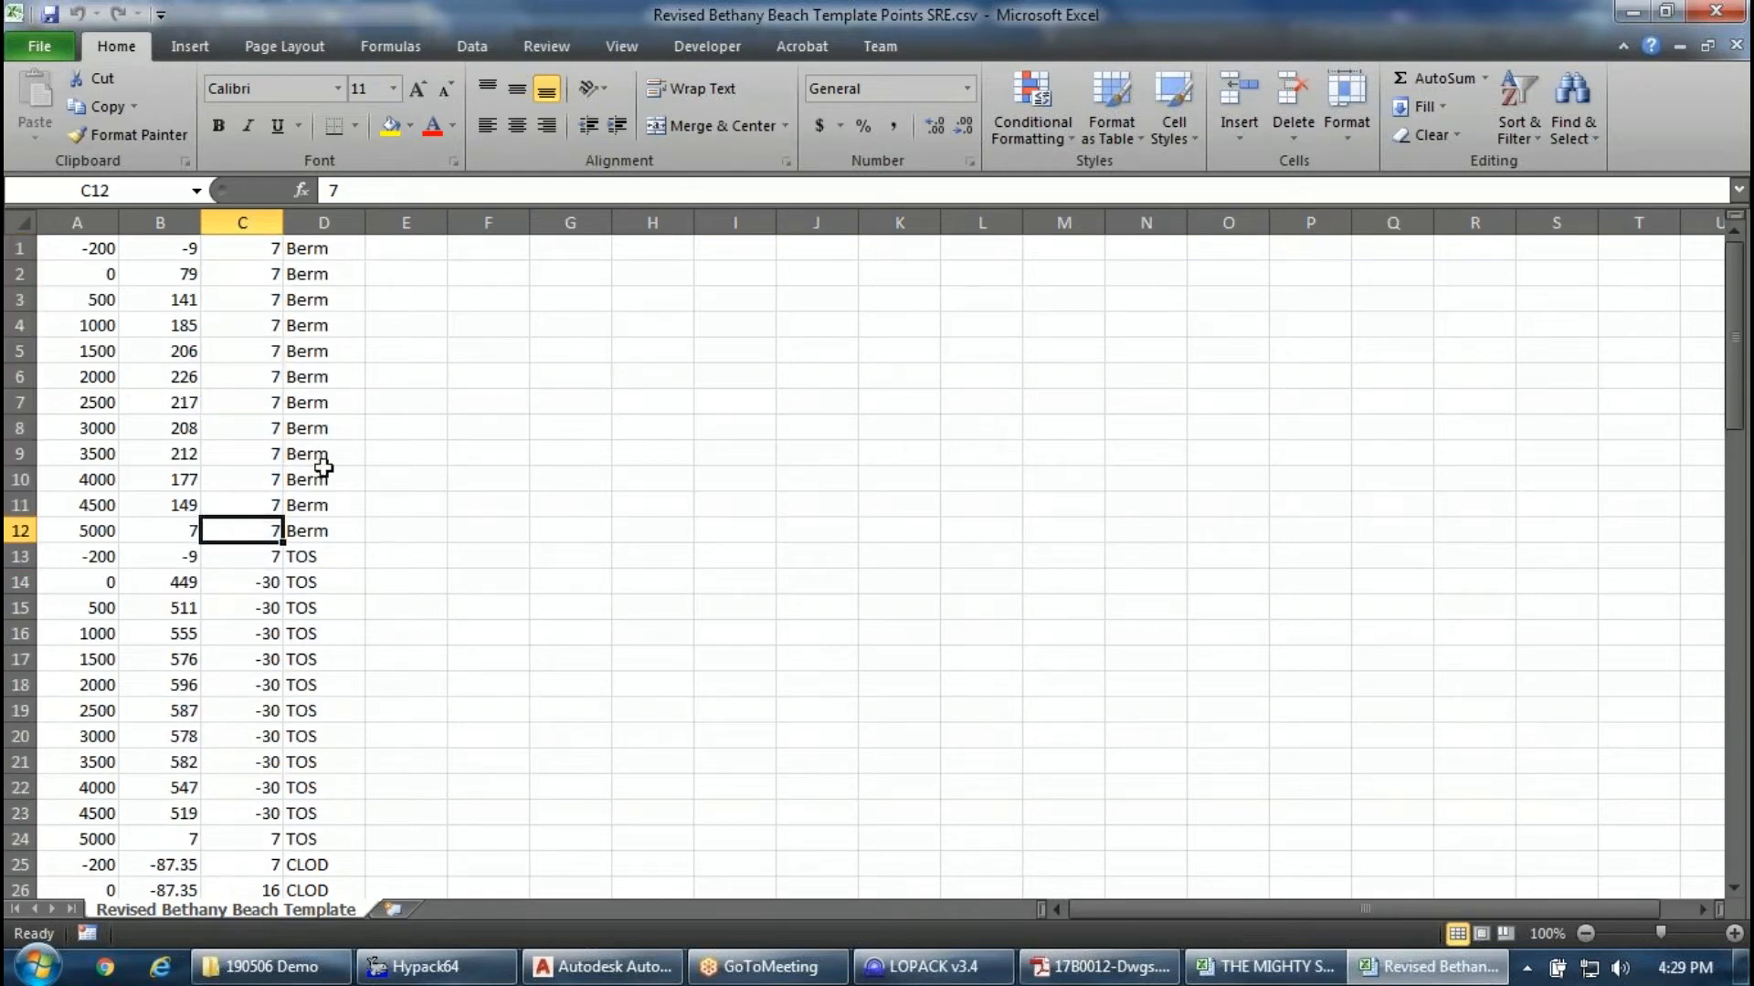
# Review how the points are grouped by ID, highlighting the Berm, TOS, CLOD and SDC blocks in turn.
pyautogui.click(331, 252)
pyautogui.moveTo(331, 253); pyautogui.dragTo(107, 259)
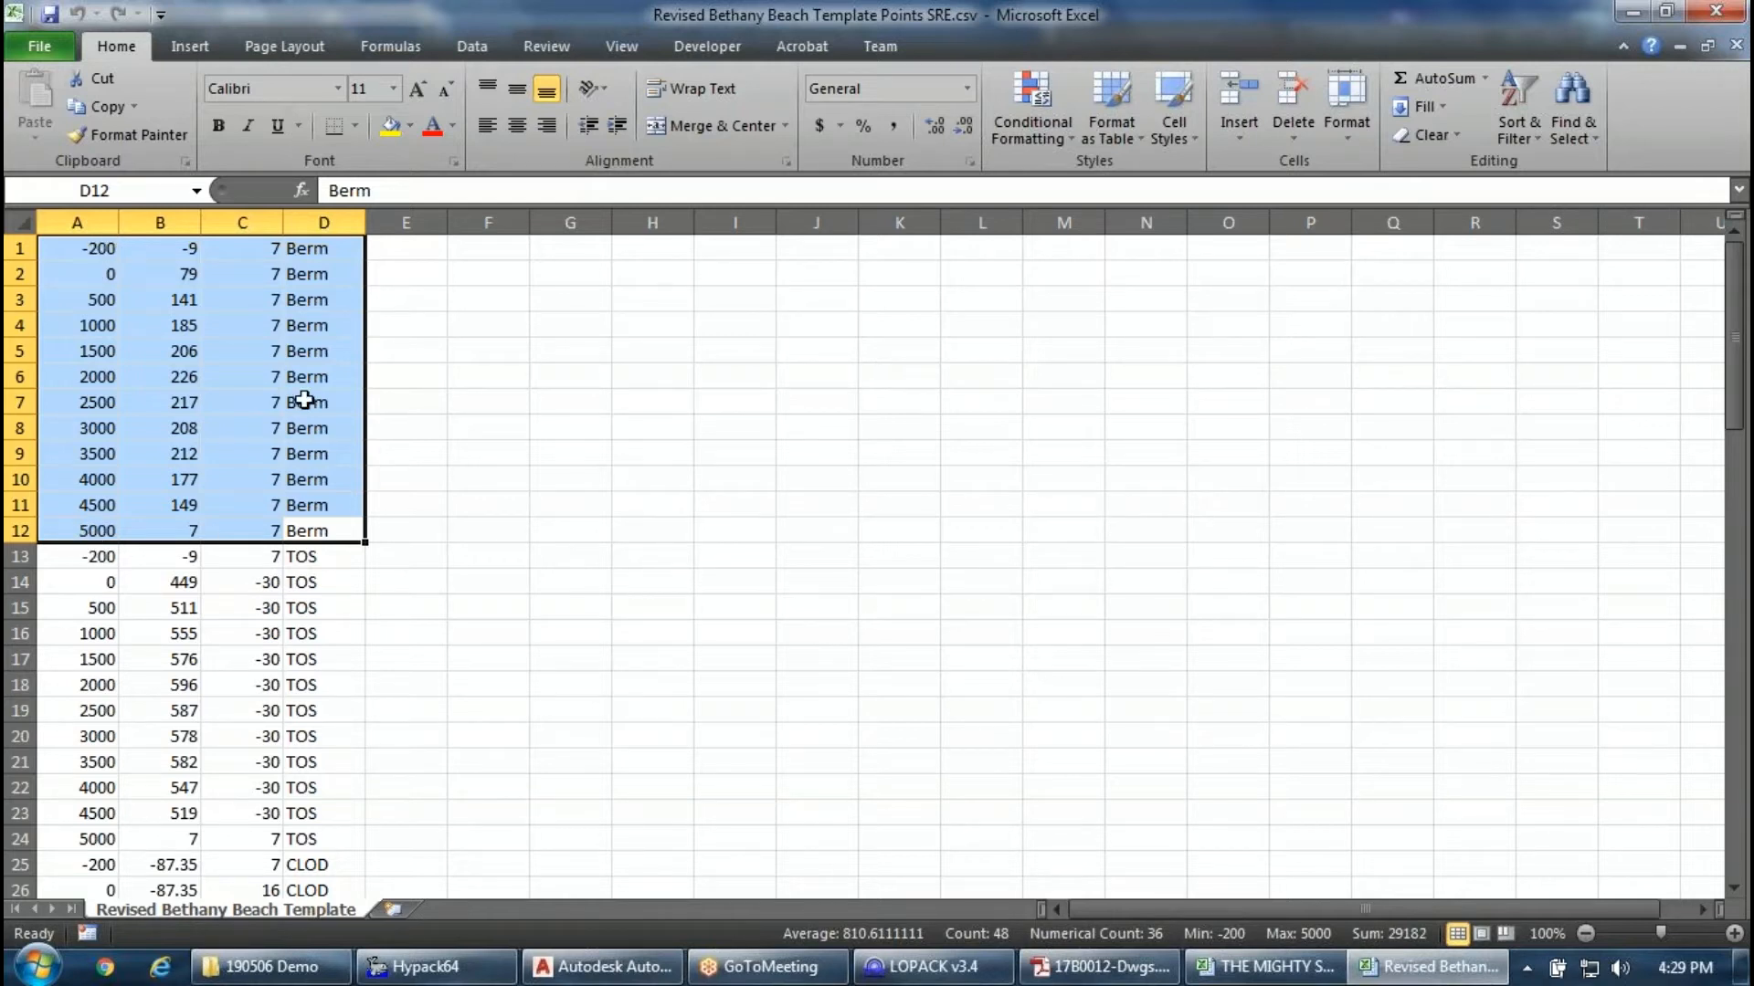
pyautogui.scroll(-1, 351, 524)
pyautogui.click(82, 480)
pyautogui.moveTo(82, 479); pyautogui.dragTo(329, 762)
pyautogui.scroll(-3, 327, 552)
pyautogui.moveTo(110, 559); pyautogui.dragTo(302, 818)
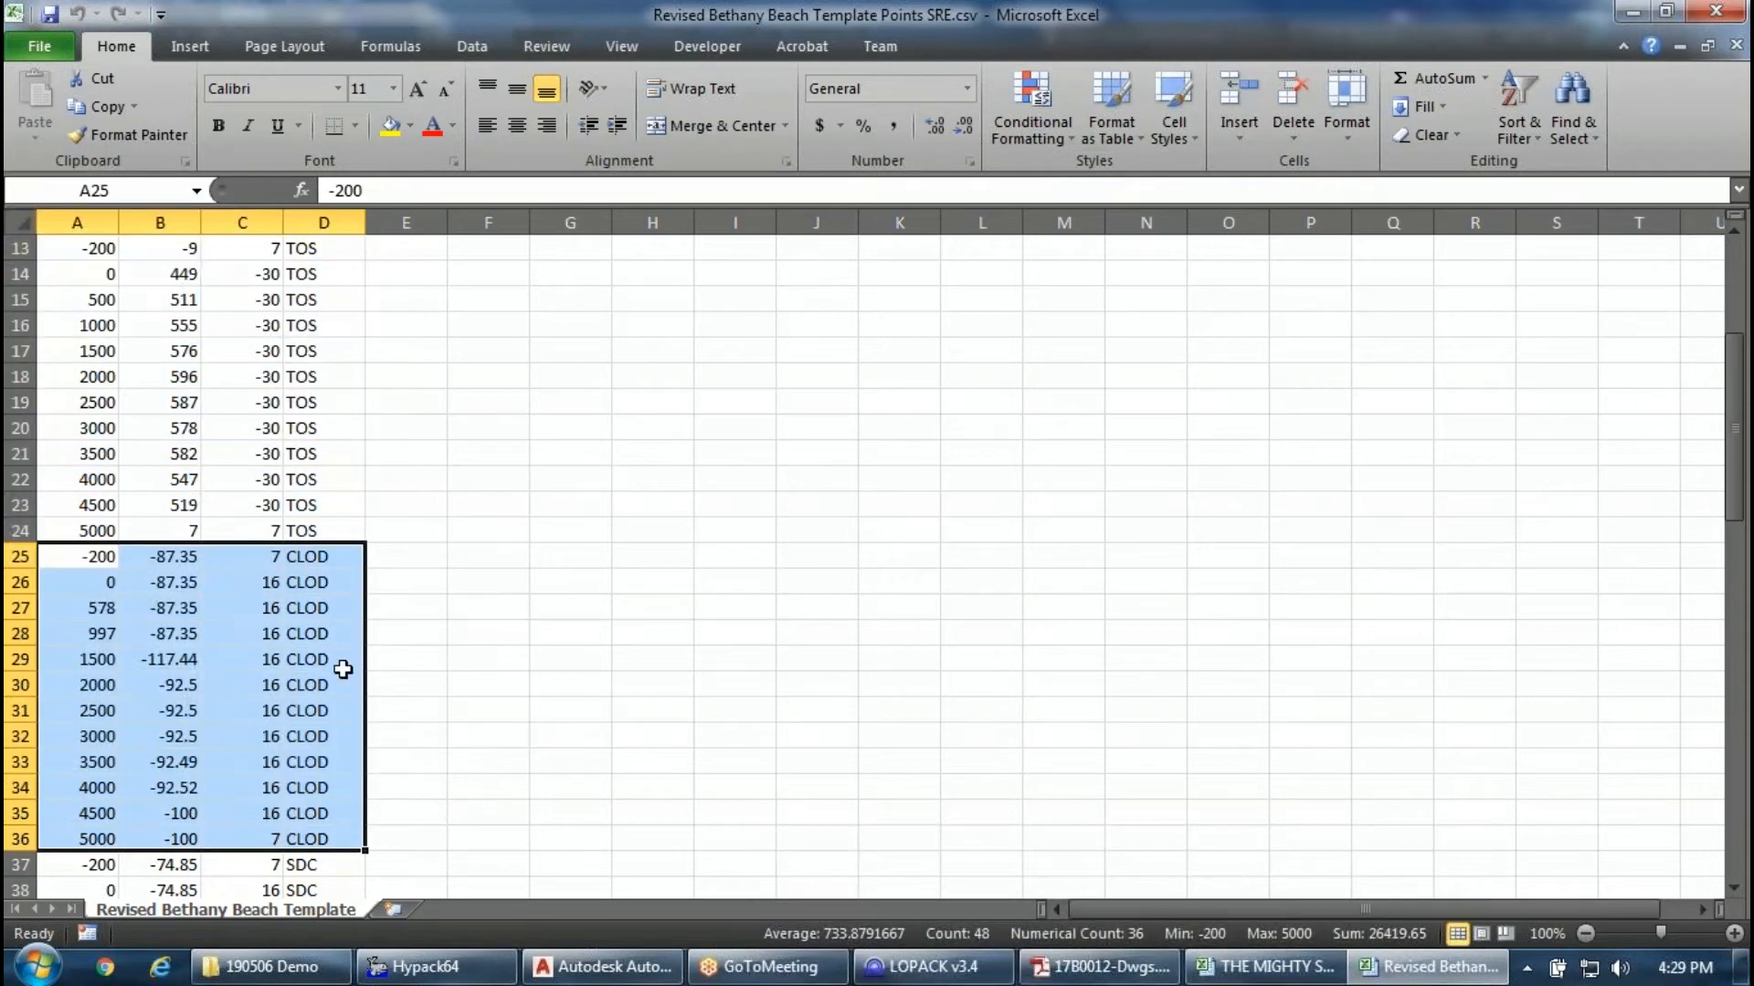
pyautogui.scroll(-5, 345, 666)
pyautogui.moveTo(99, 479); pyautogui.dragTo(314, 763)
pyautogui.scroll(1, 443, 658)
pyautogui.scroll(-7, 443, 658)
pyautogui.scroll(-1, 443, 658)
pyautogui.scroll(13, 446, 658)
# Glance at the PDF plan again, and close the template points CSV to return to the Mighty Station Calculator.
pyautogui.click(1094, 972)
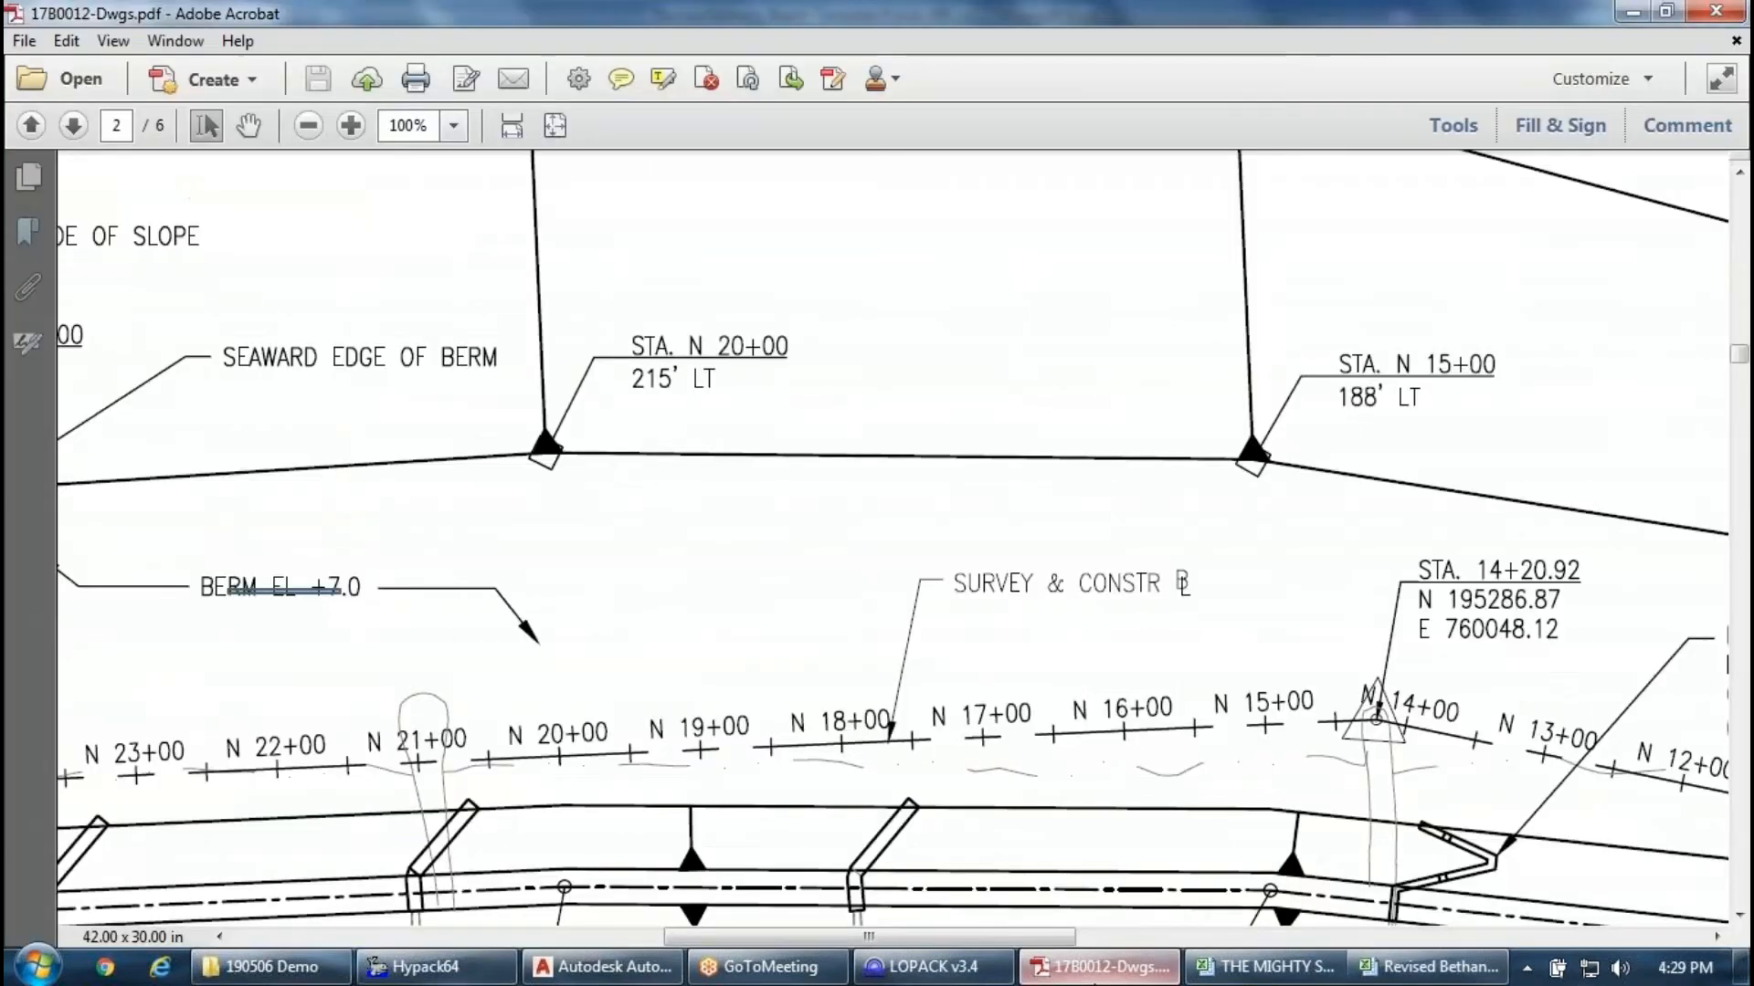
pyautogui.hotkey('alt', 'Tab')
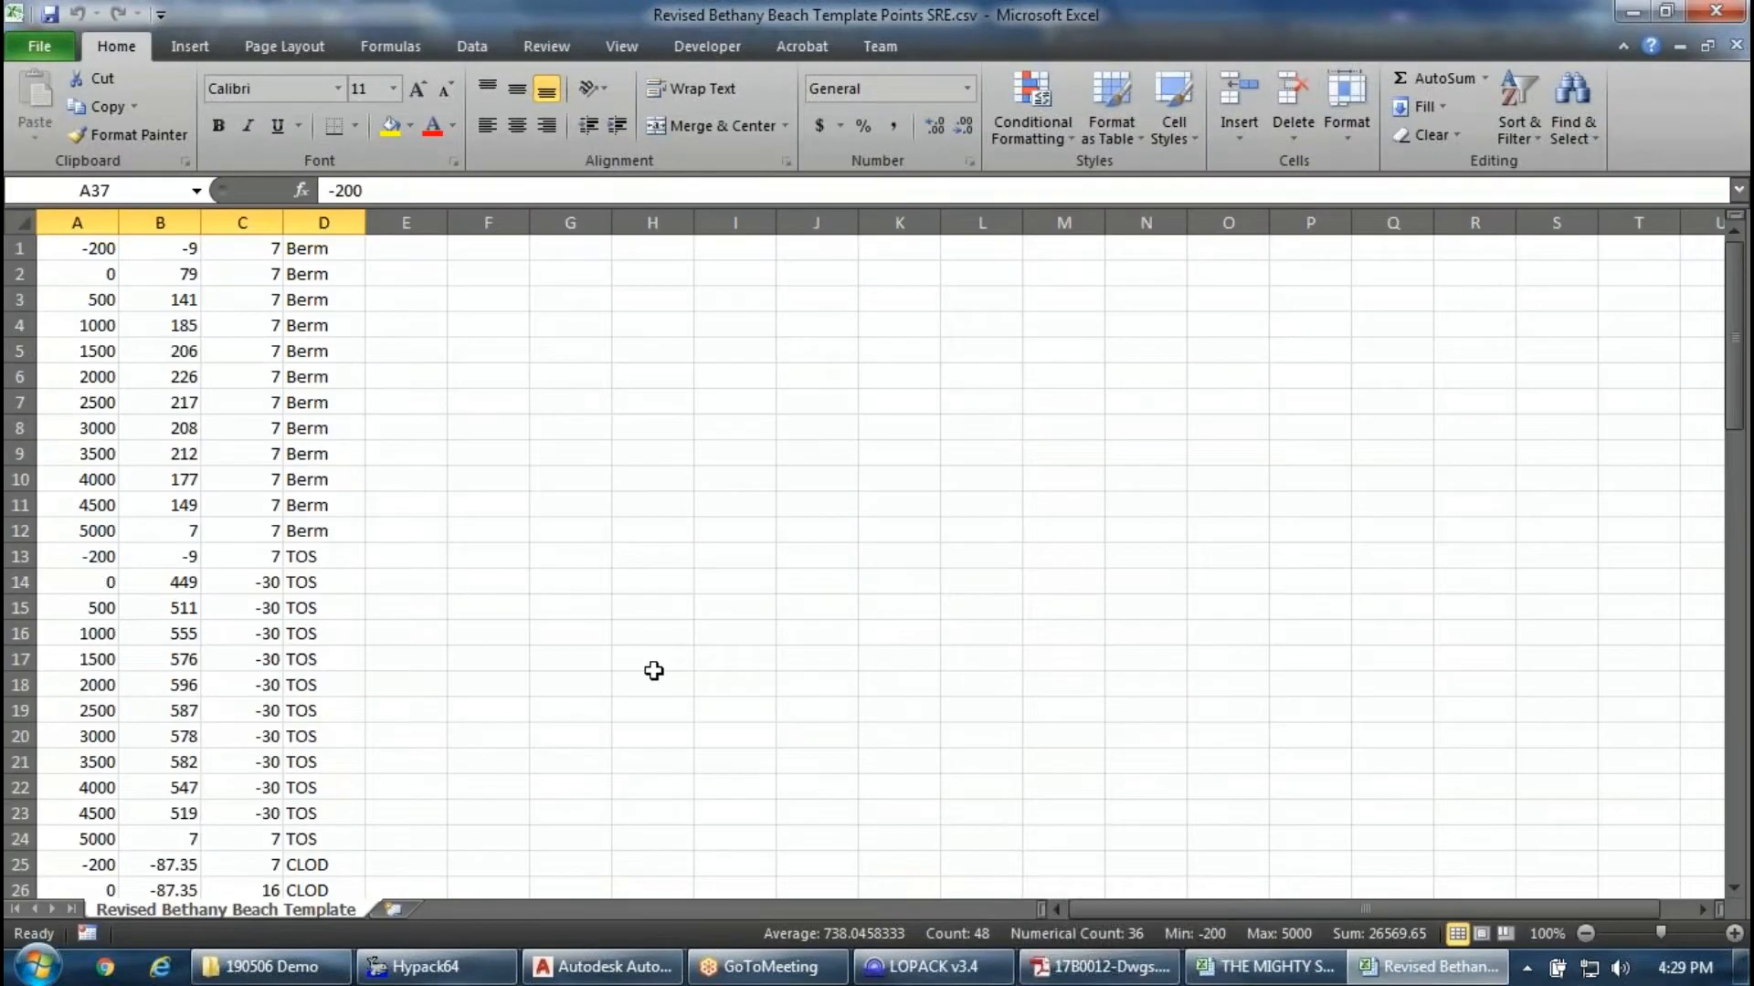
pyautogui.click(1740, 11)
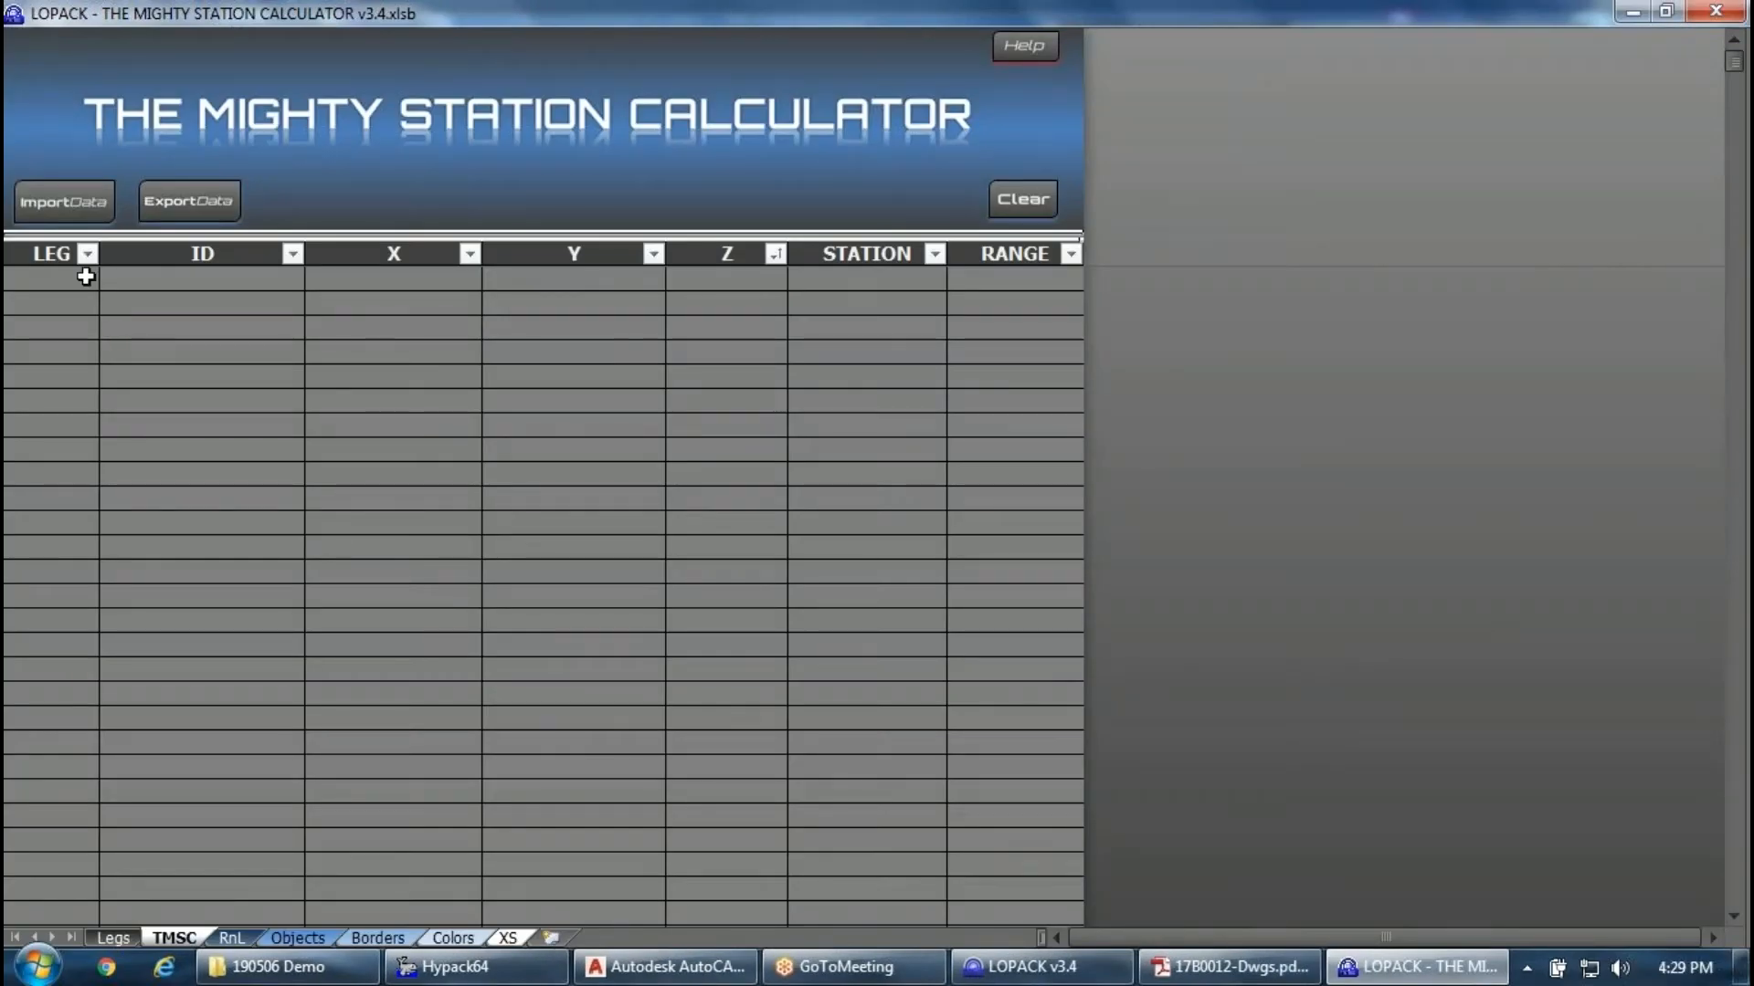
# Import Revised Bethany Beach Template Points SRE.csv from the 190506 Demo folder as Sta/Rng data with IDs in the fourth column.
pyautogui.click(89, 212)
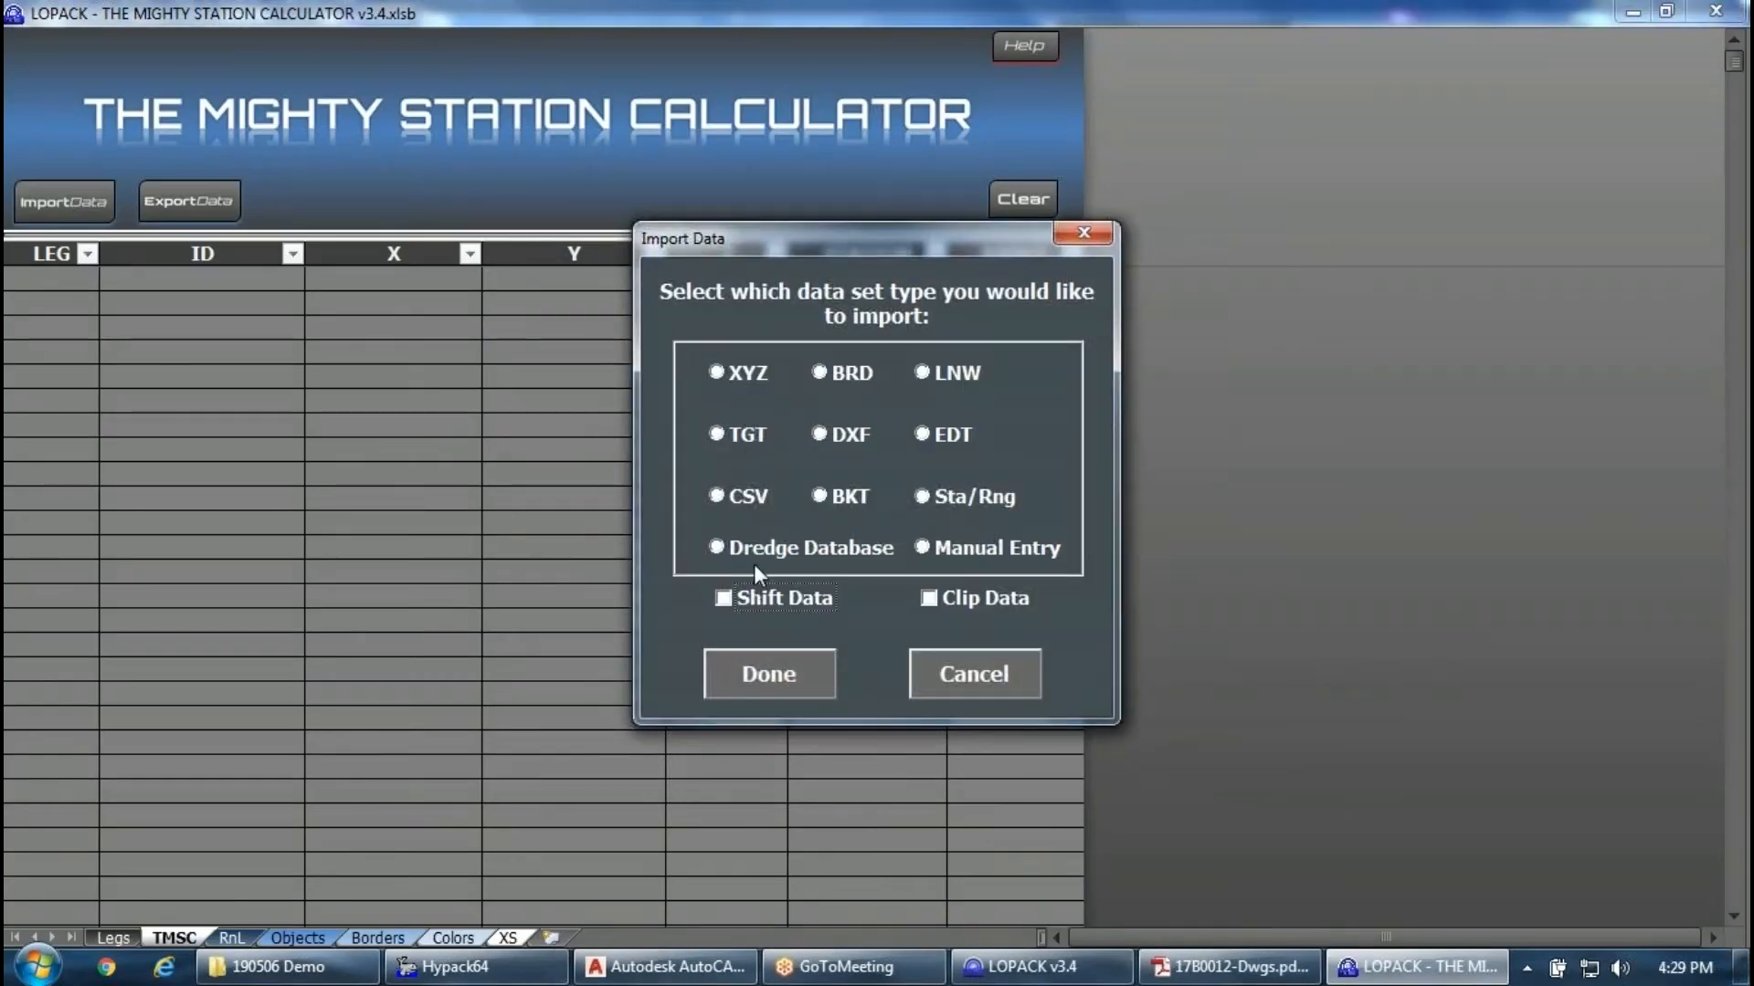
pyautogui.click(758, 512)
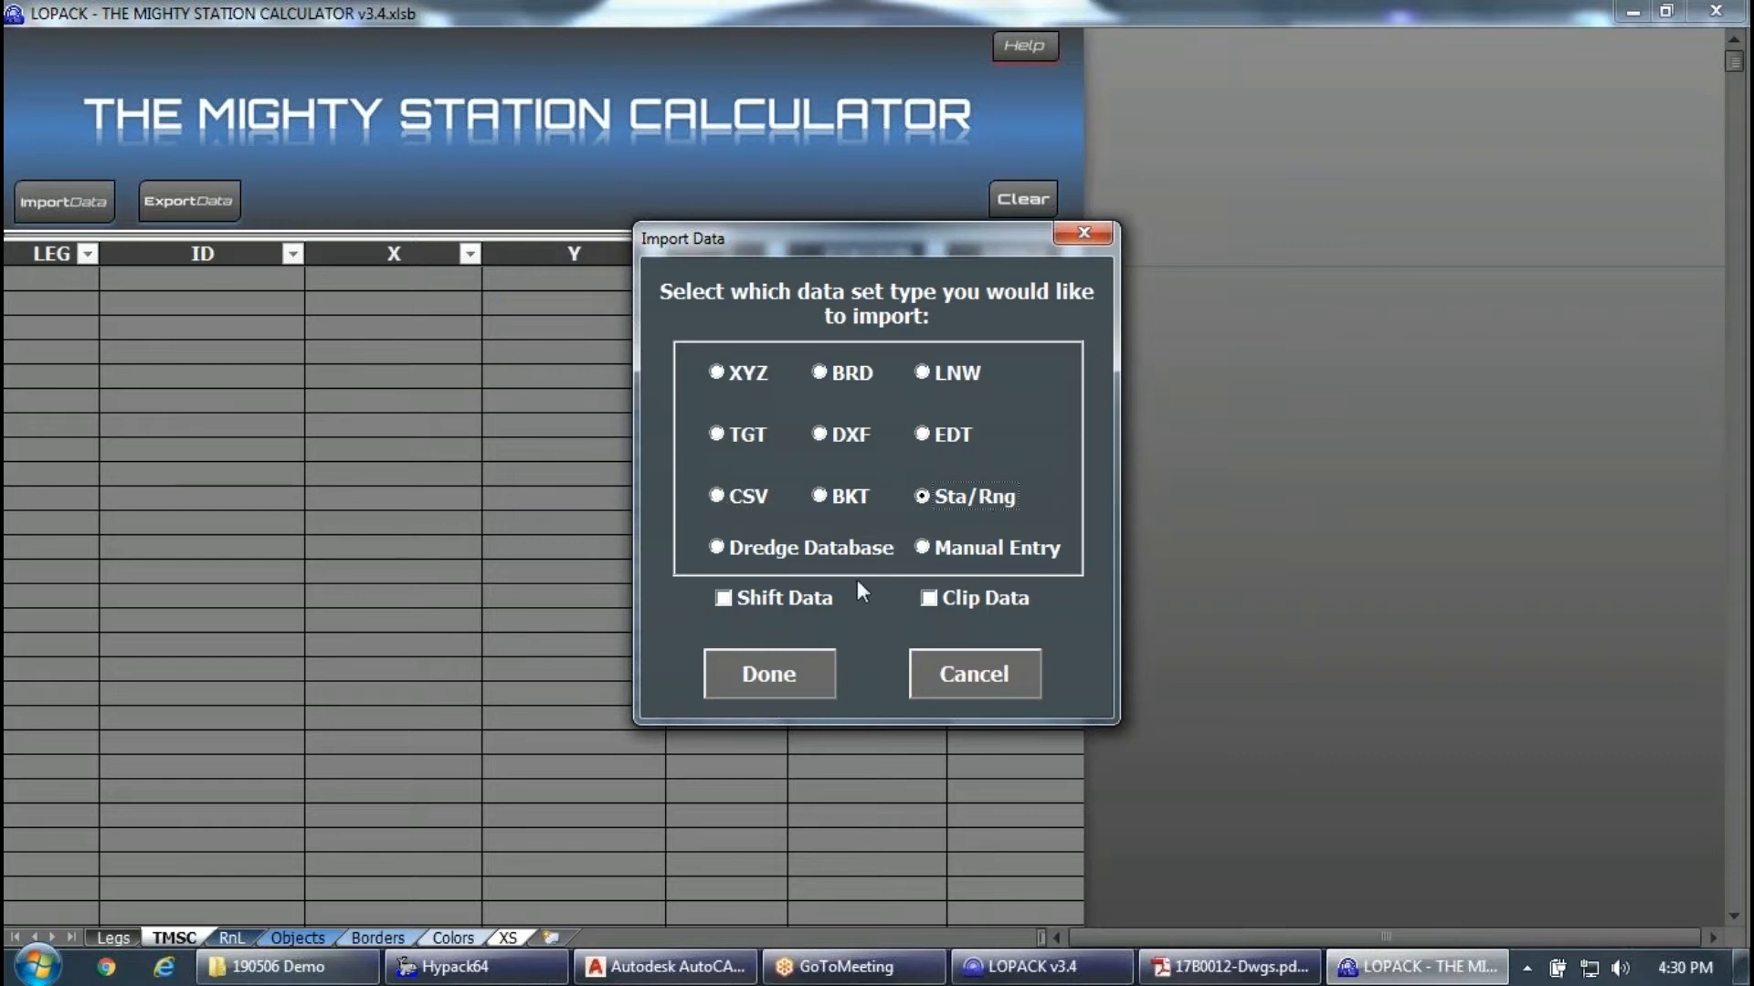
pyautogui.click(792, 679)
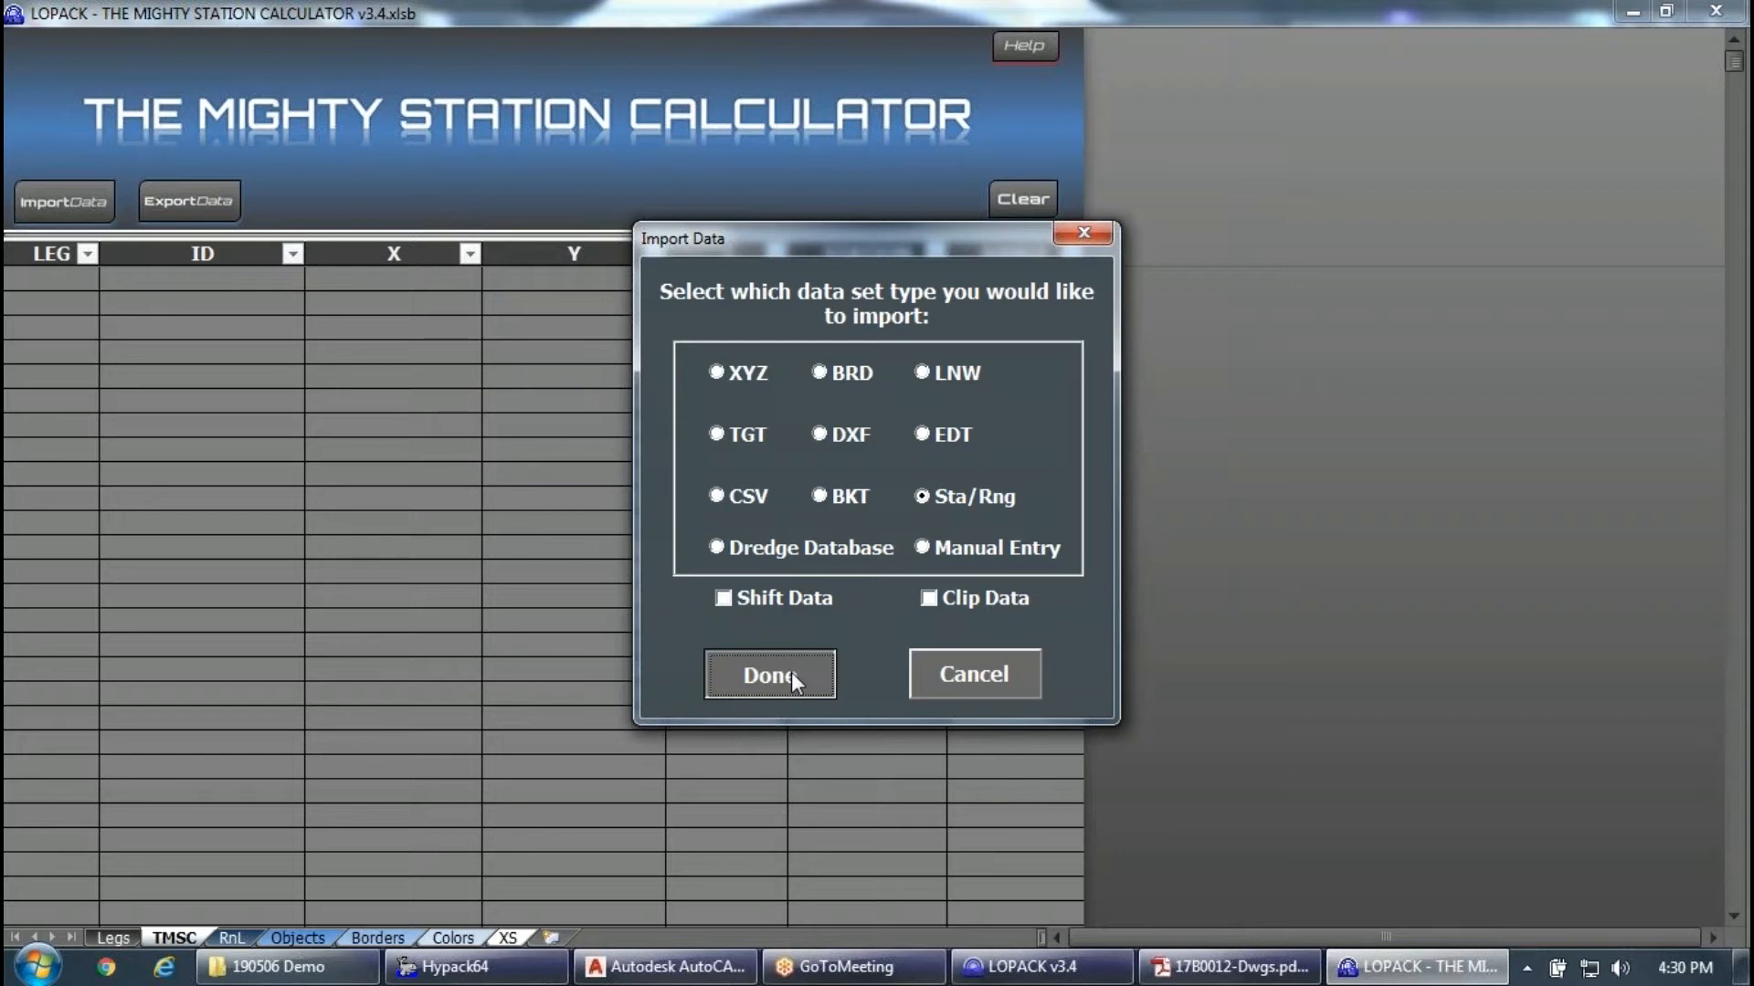
pyautogui.click(808, 661)
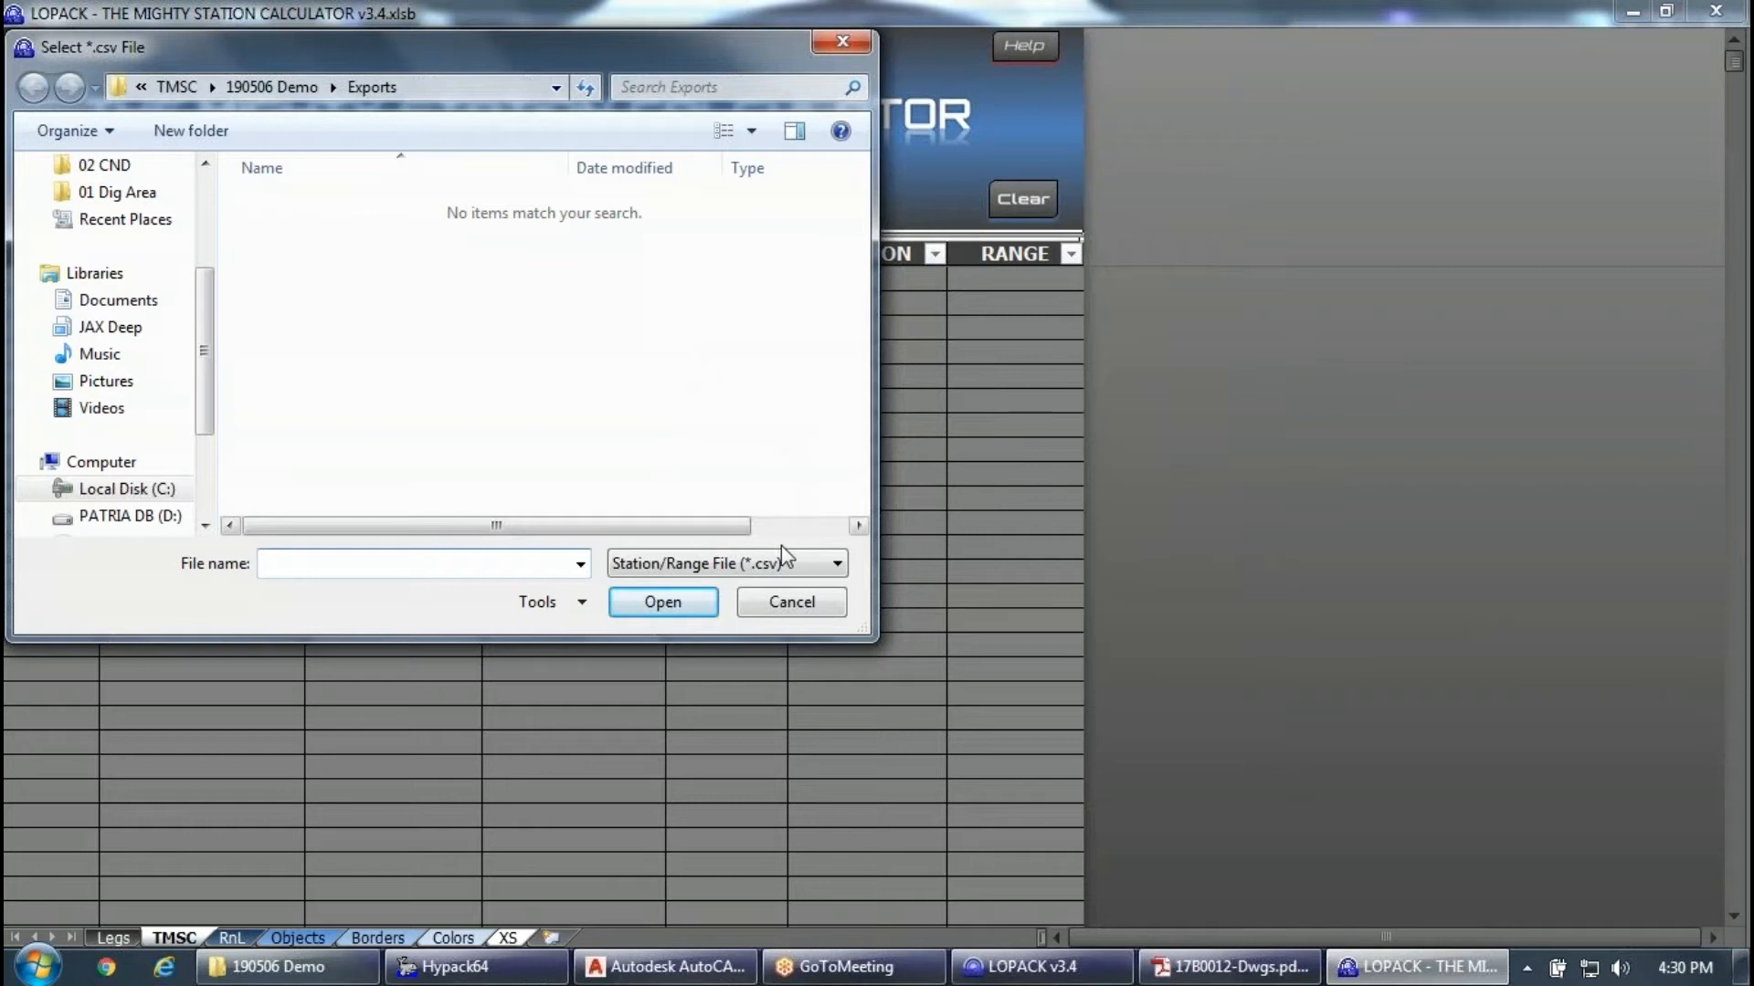
pyautogui.click(293, 90)
pyautogui.click(508, 317)
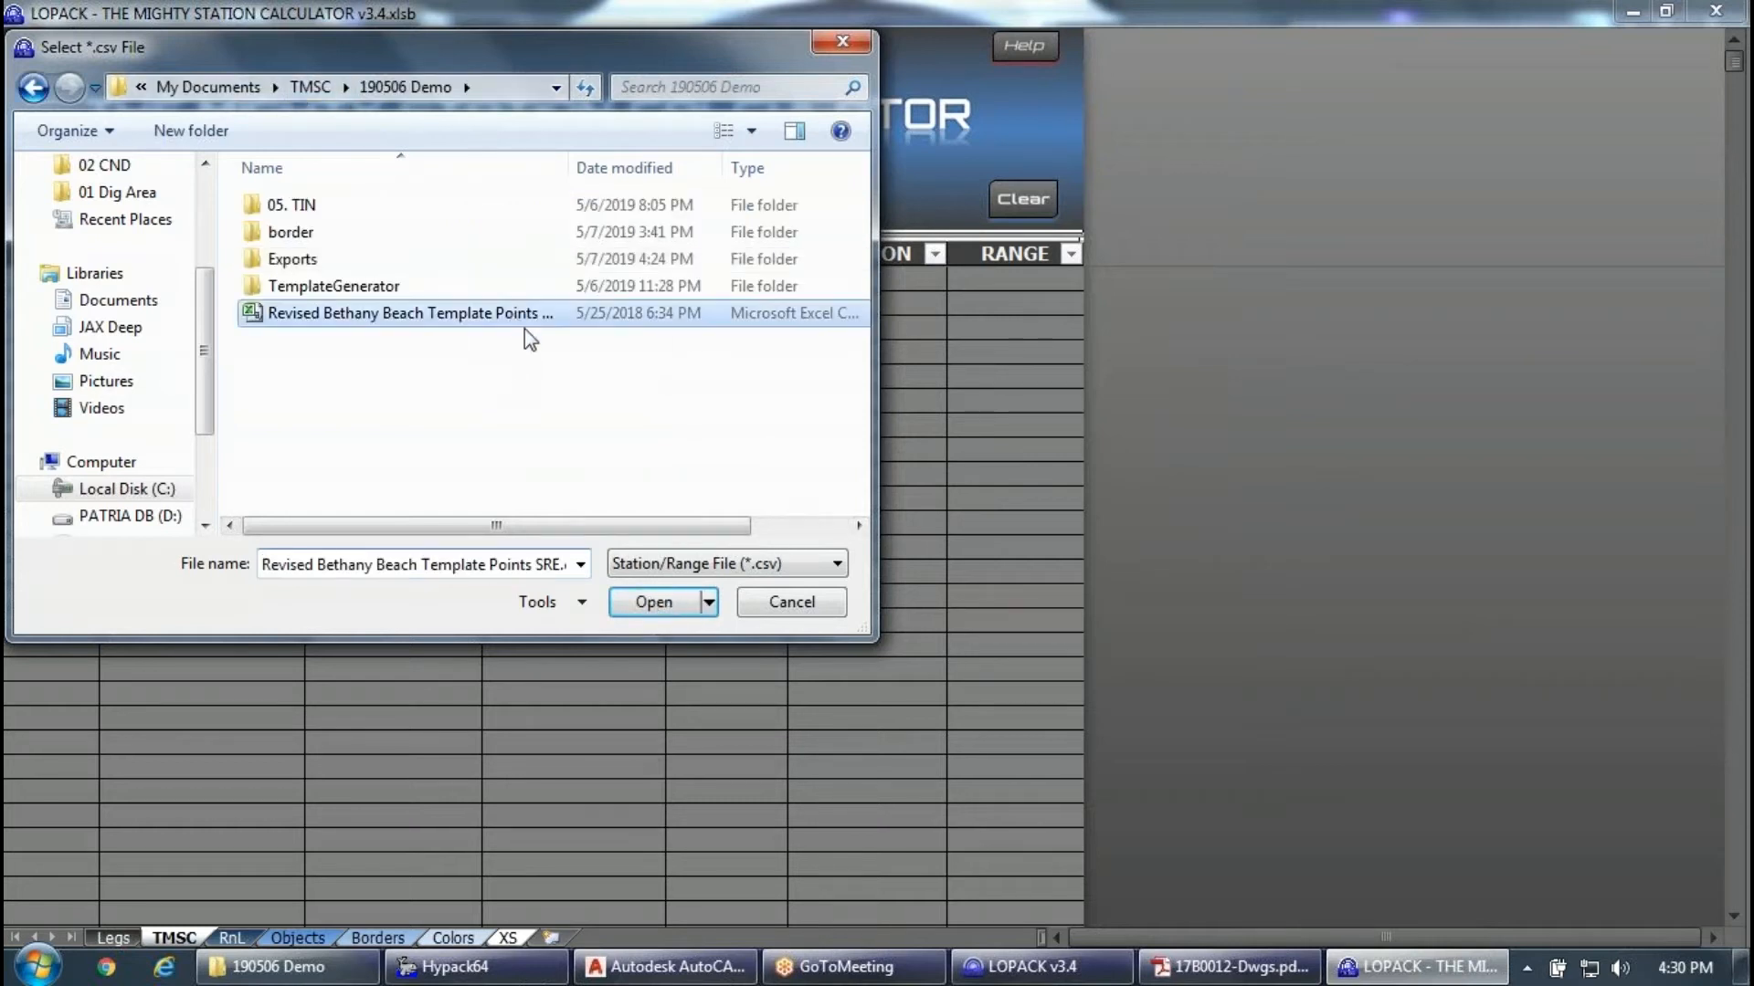
pyautogui.click(650, 601)
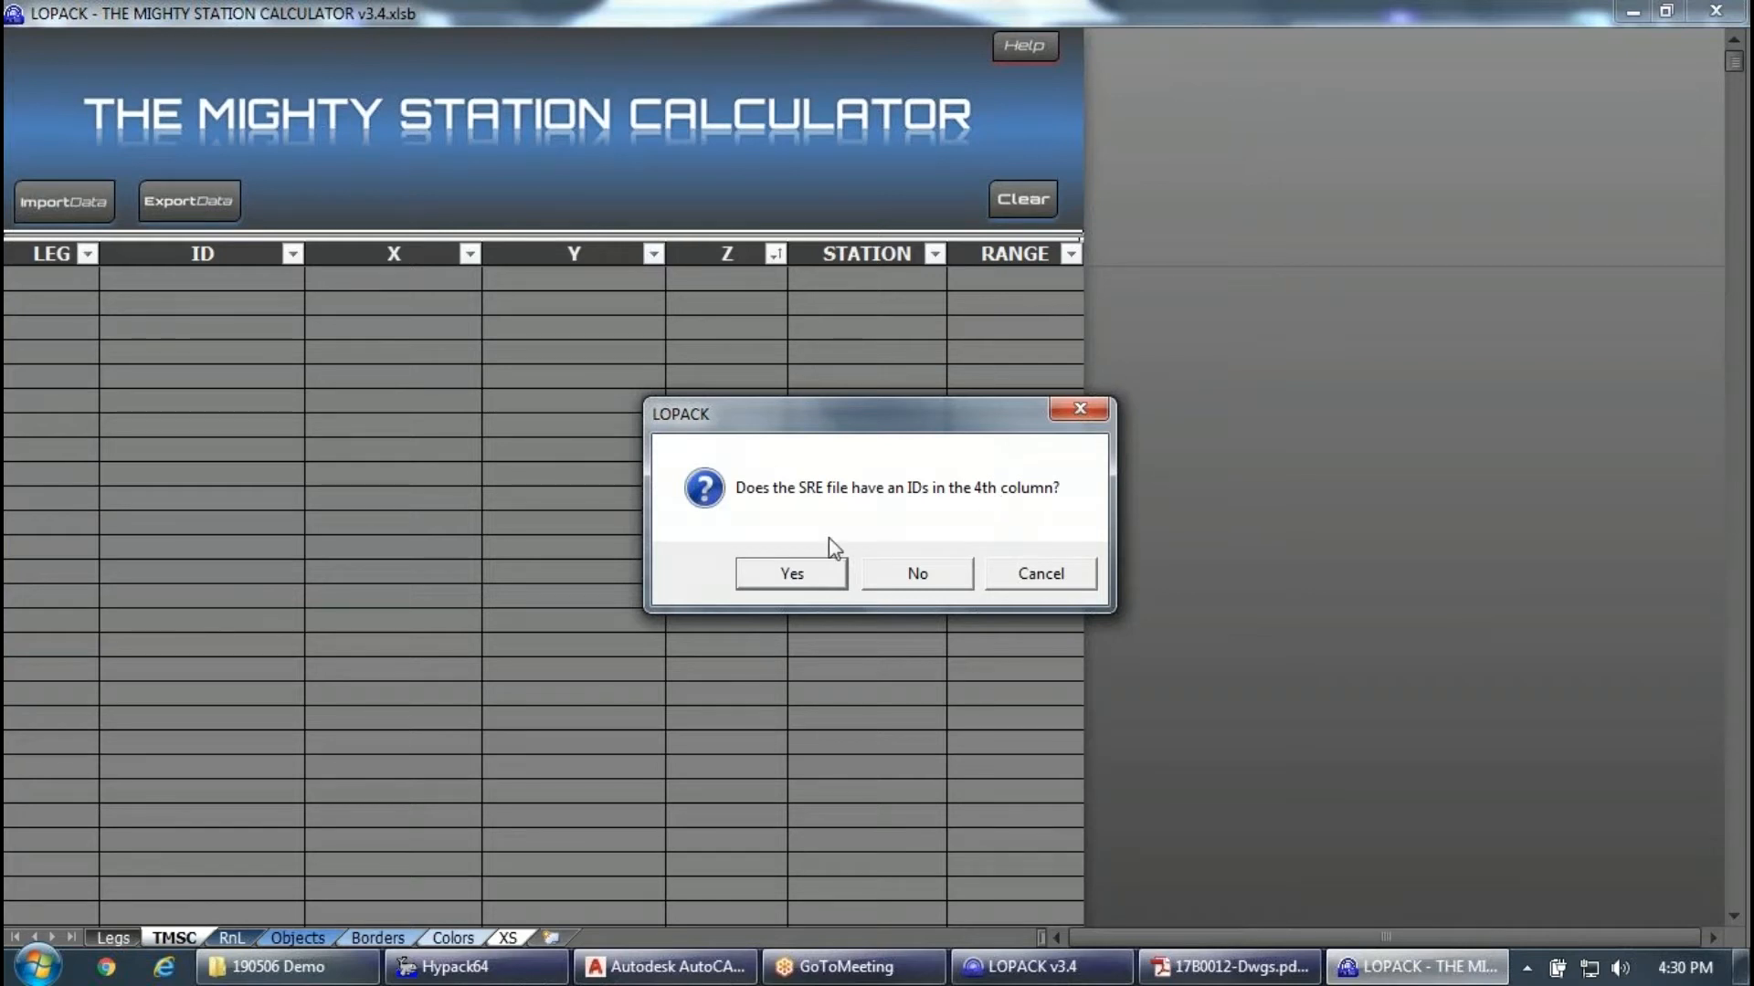
pyautogui.click(831, 572)
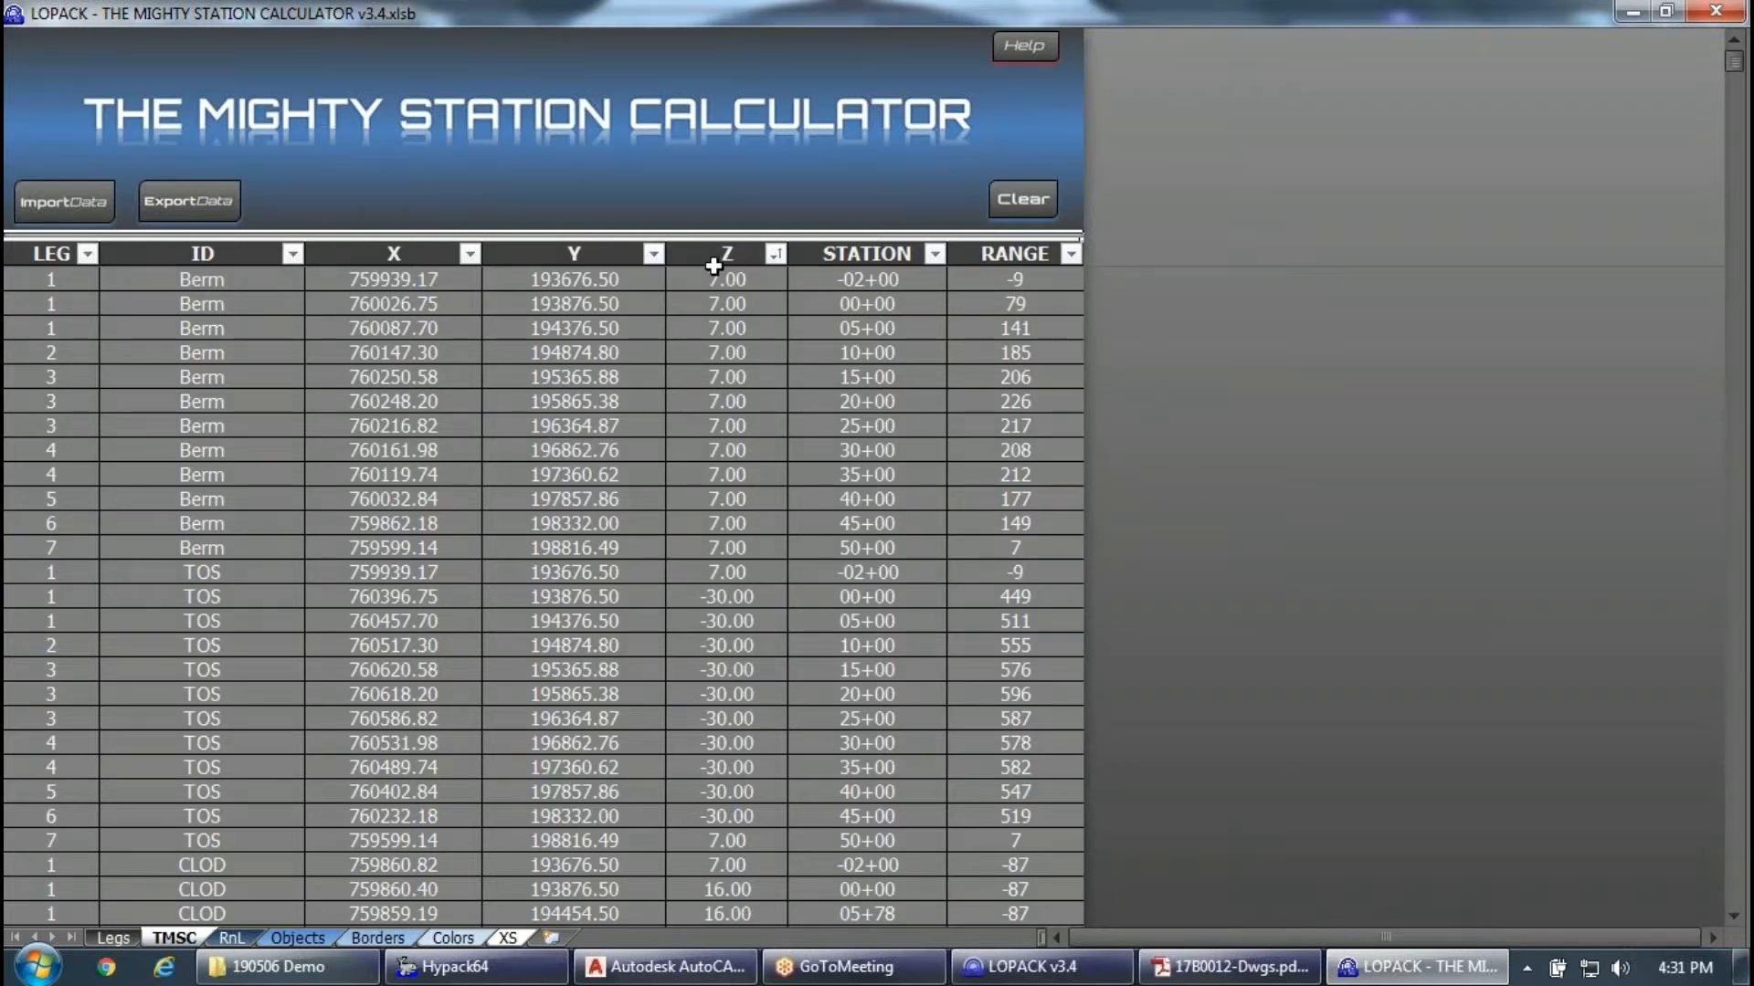
# Examine the imported Berm points' elevation, station and range, their IDs, and the calculated X and Y coordinates.
pyautogui.moveTo(721, 278); pyautogui.dragTo(1018, 284)
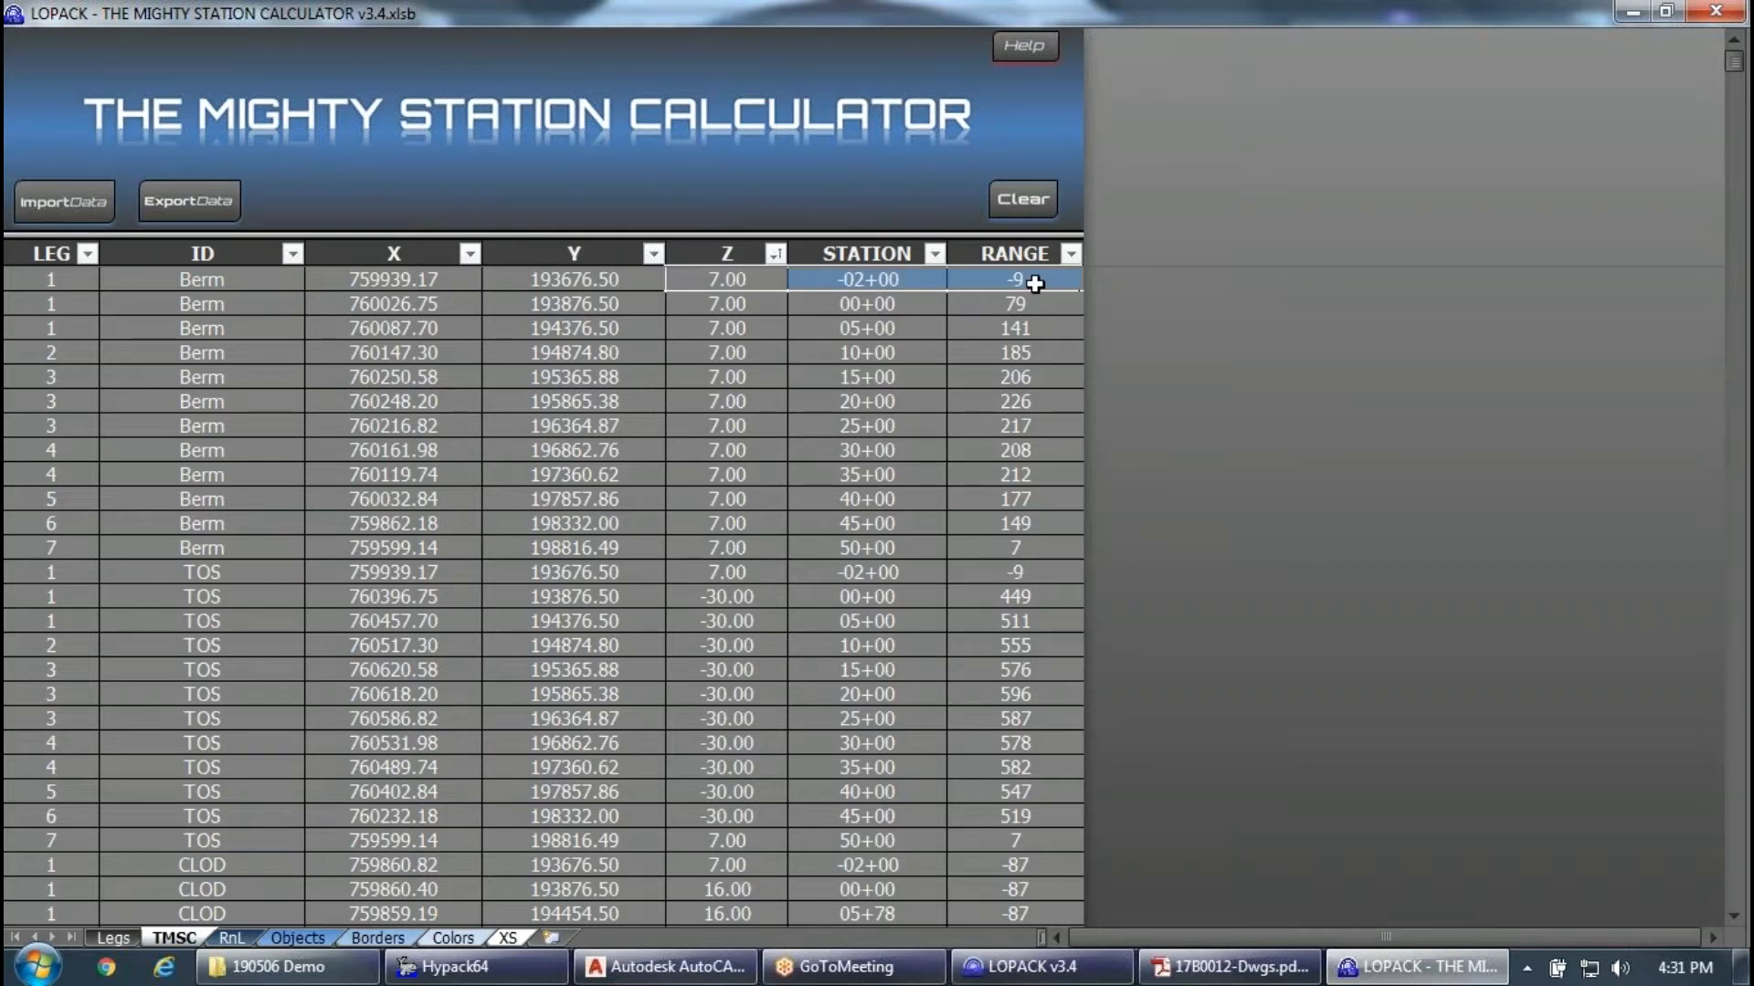
pyautogui.moveTo(265, 279); pyautogui.dragTo(283, 547)
pyautogui.moveTo(402, 278); pyautogui.dragTo(655, 282)
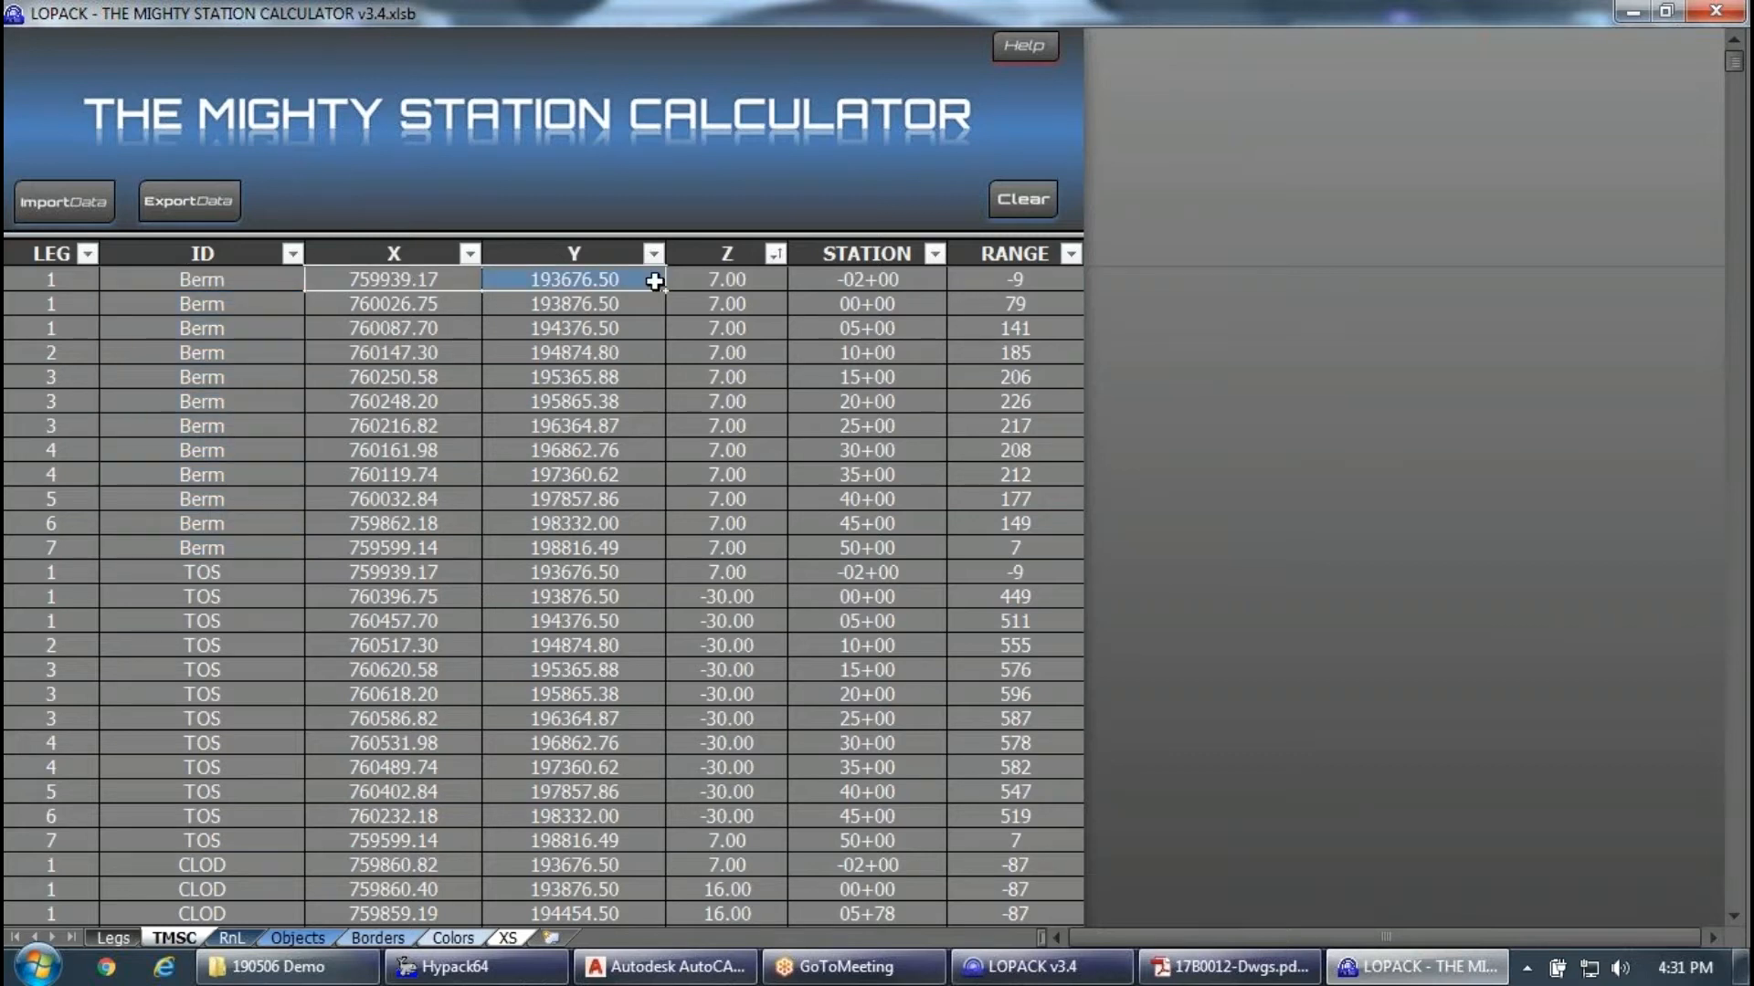
# Compare the first point's leg number and station with the baseline legs on the Legs sheet, ending back on the TMSC sheet.
pyautogui.click(60, 285)
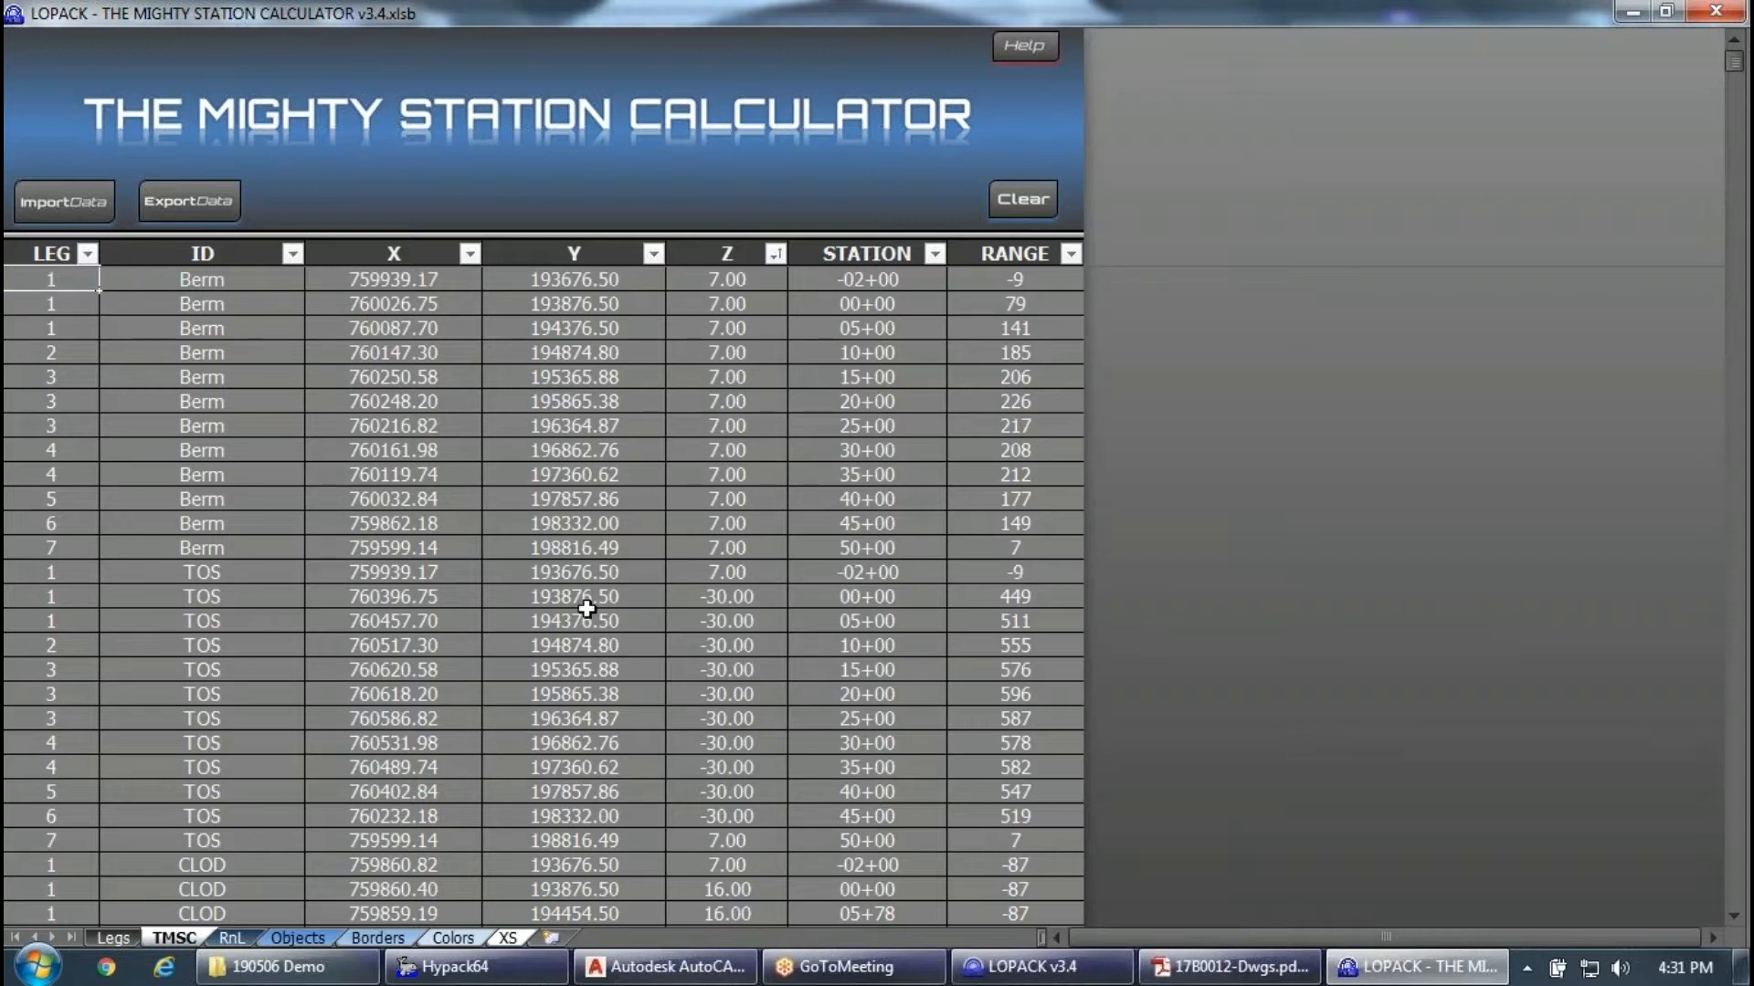
pyautogui.click(113, 938)
pyautogui.click(174, 223)
pyautogui.click(516, 224)
pyautogui.click(173, 938)
pyautogui.click(868, 281)
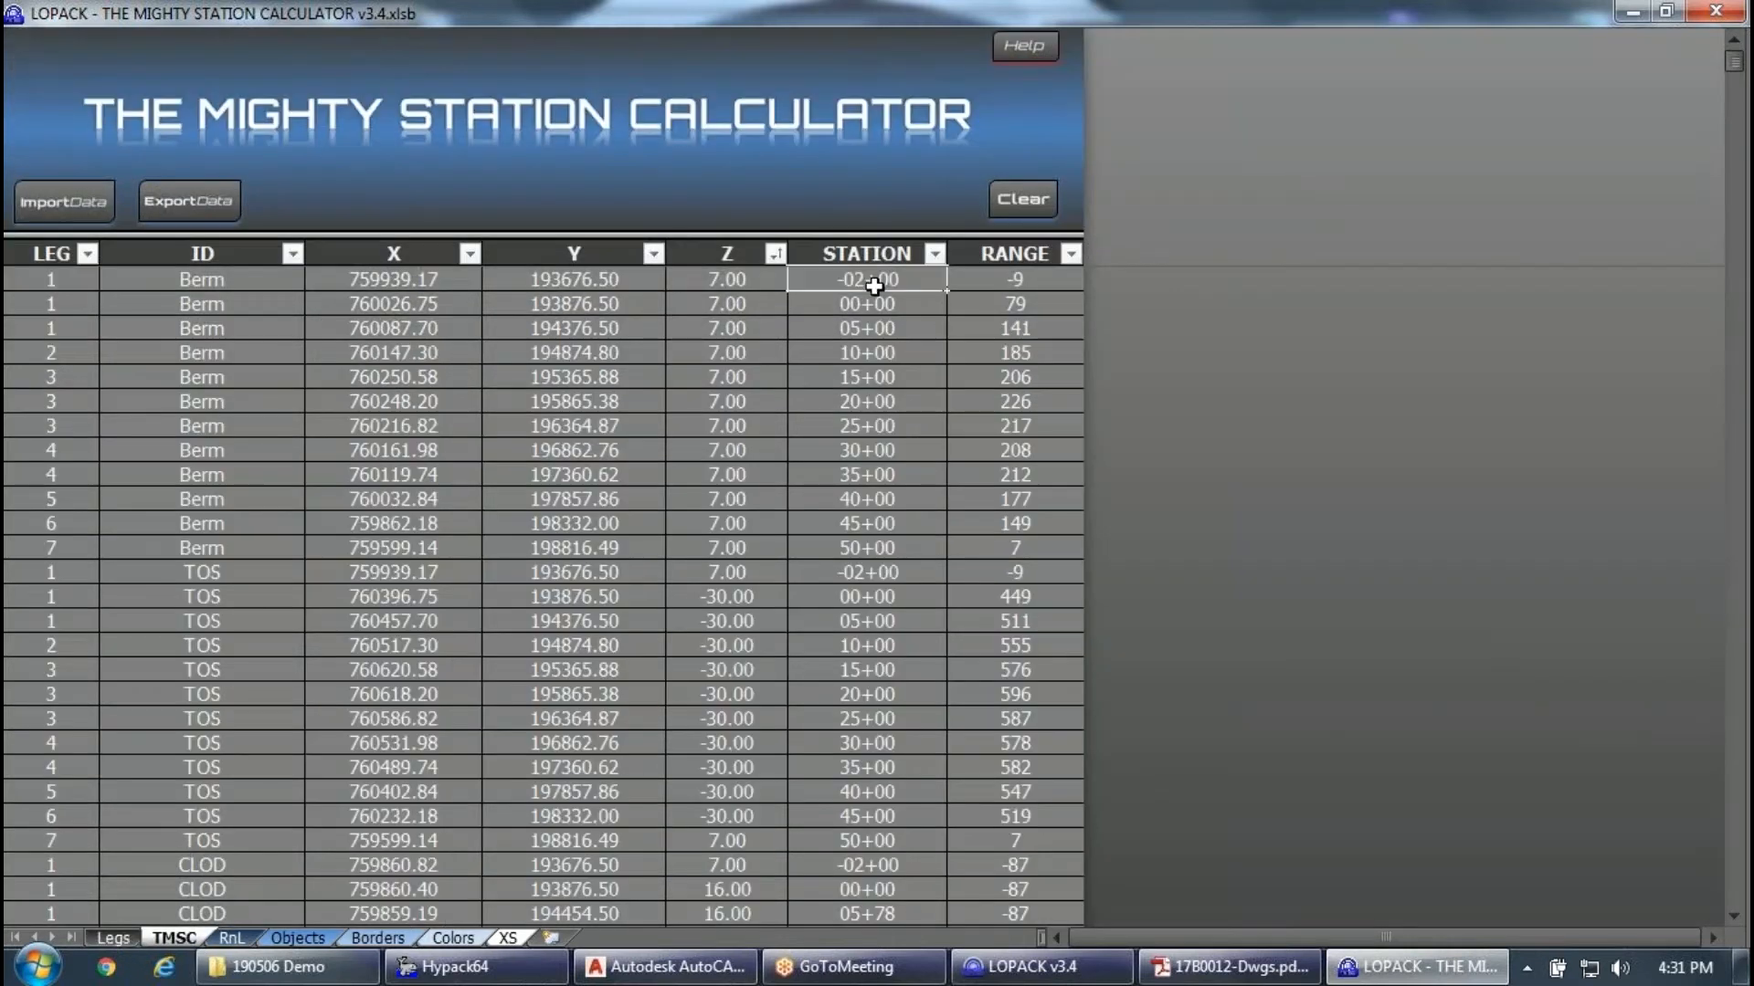
pyautogui.click(70, 282)
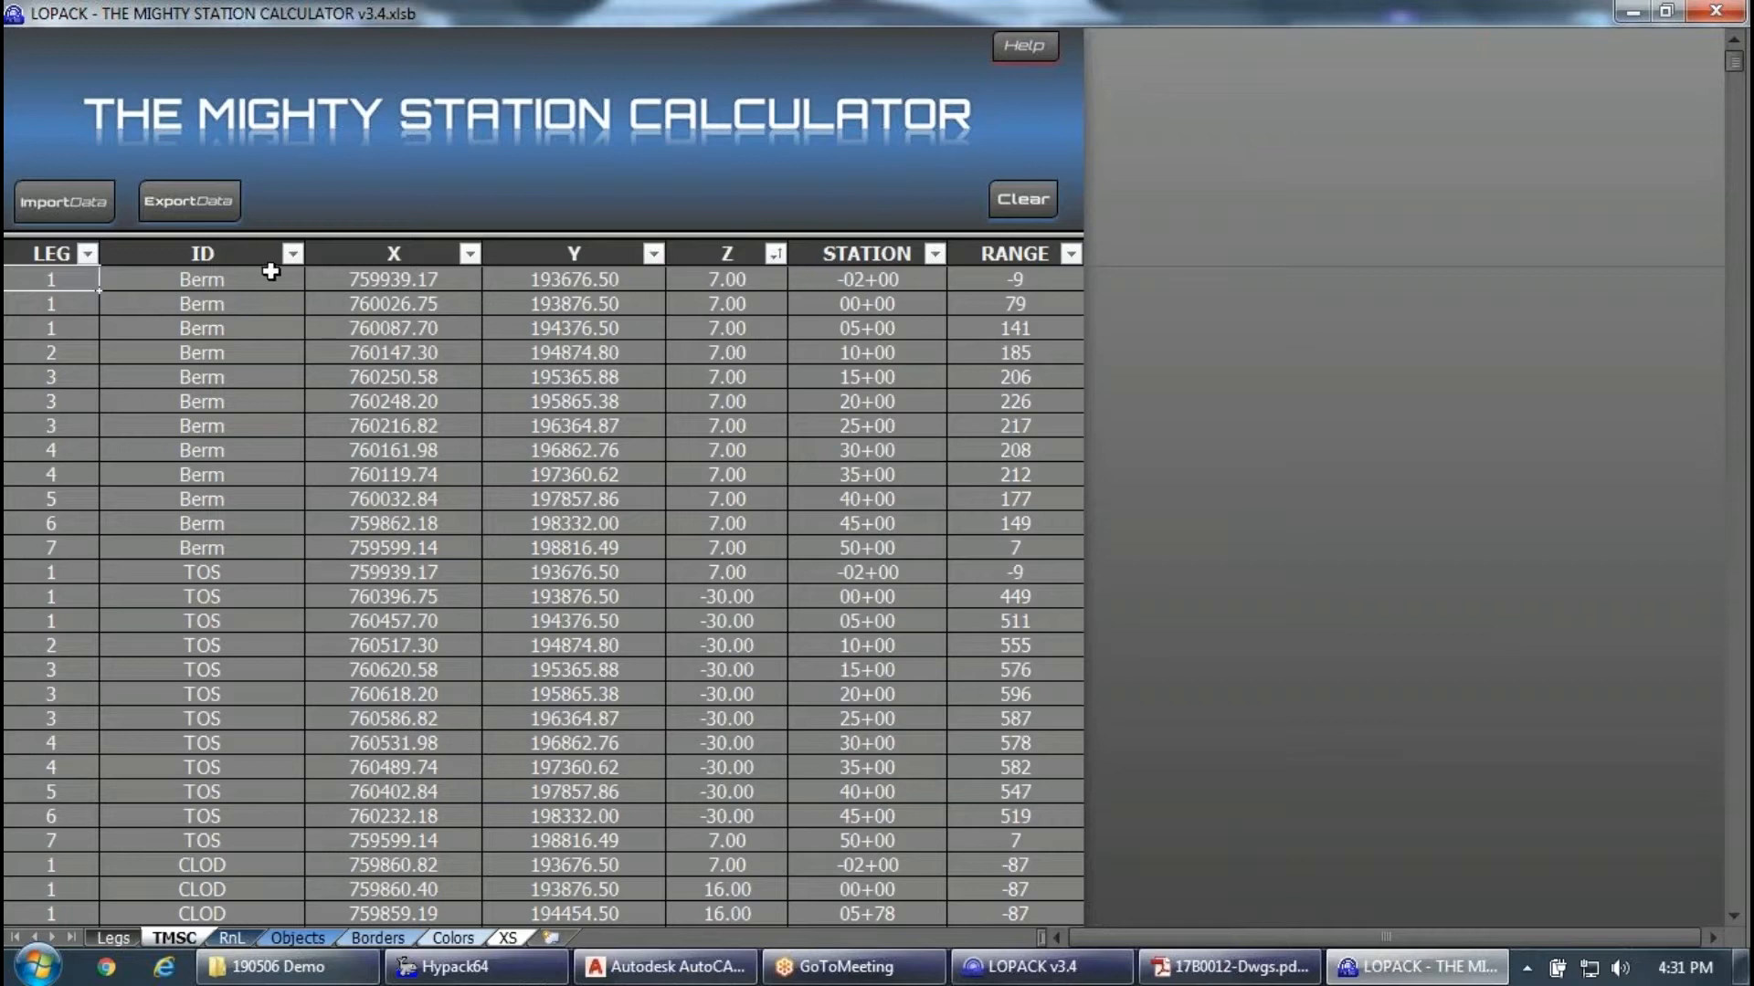
# Set up a DXF export of the template points as non-continuous 3D polylines, picking their color from the custom palette.
pyautogui.click(203, 201)
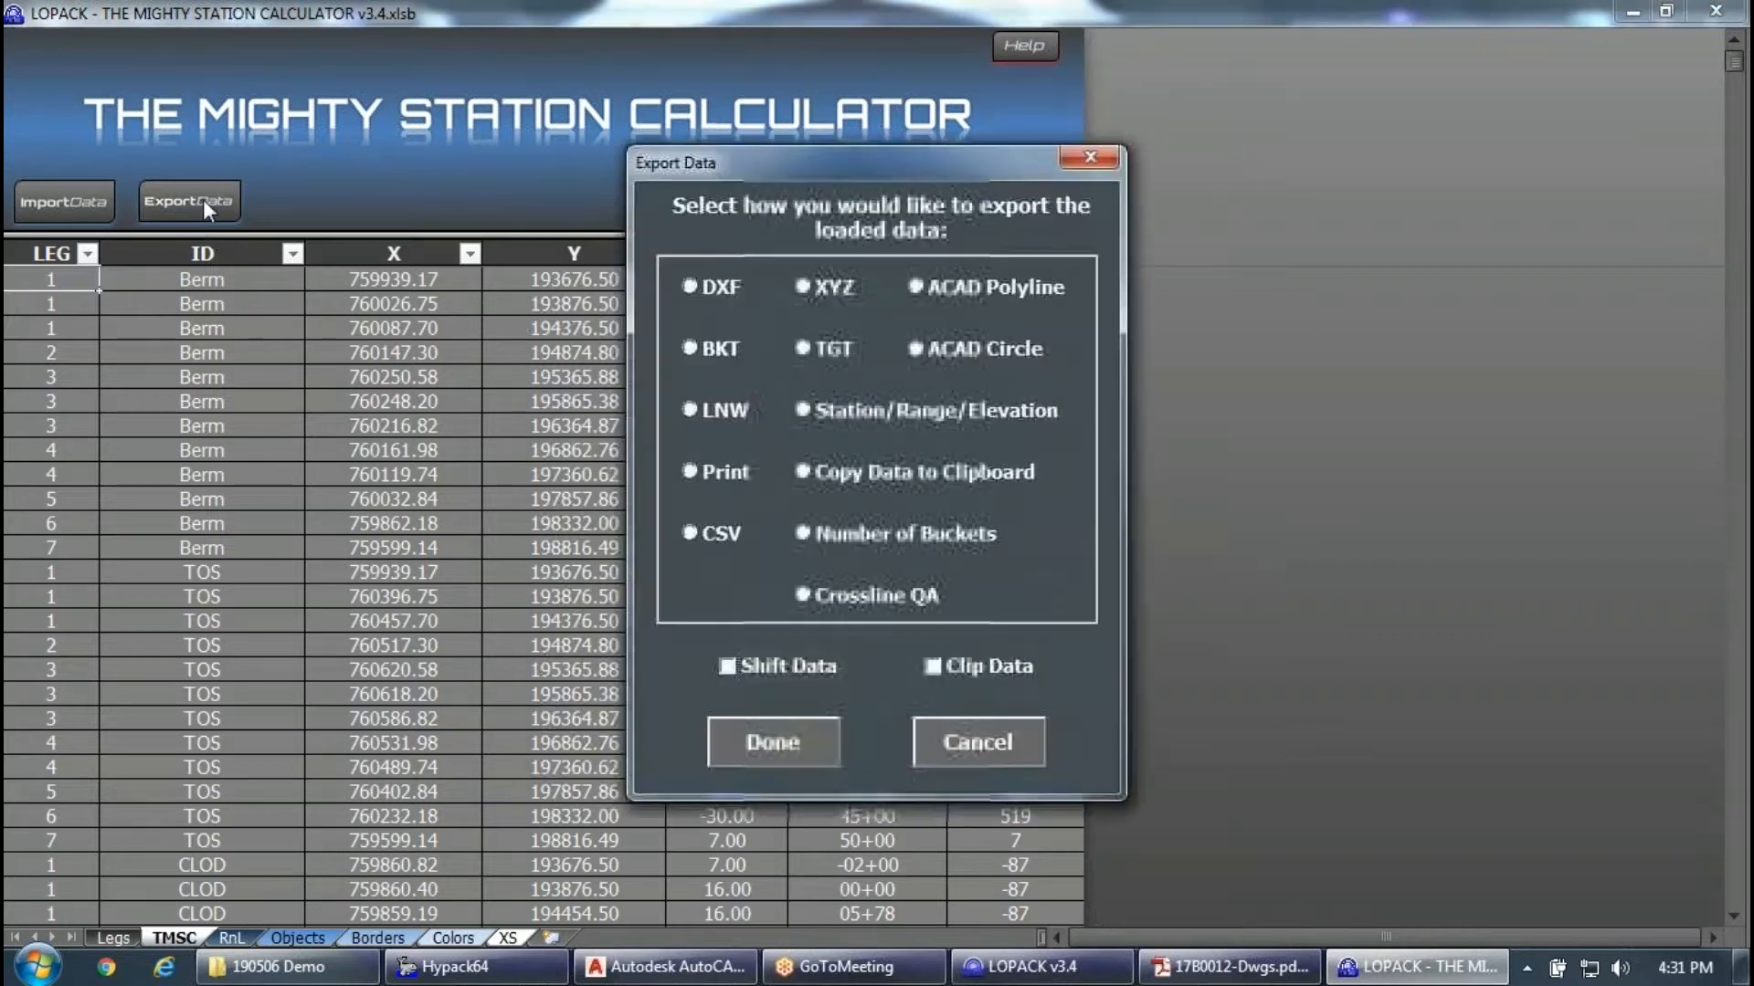
pyautogui.click(721, 288)
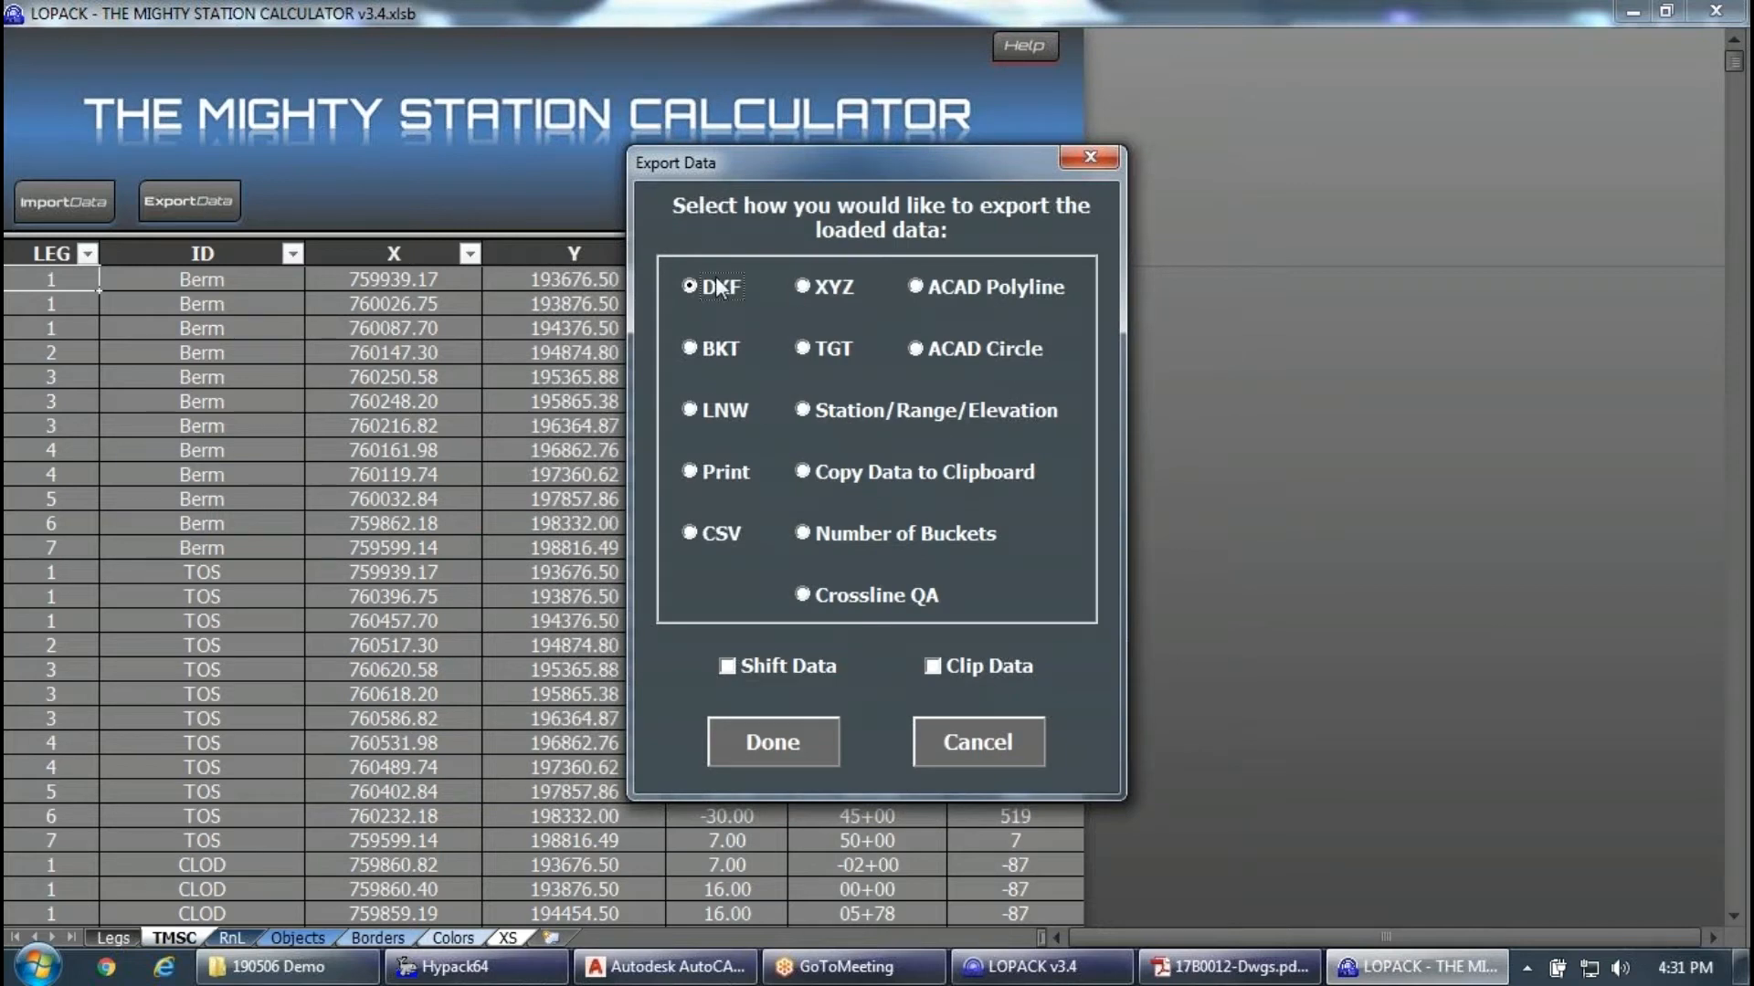
pyautogui.click(789, 737)
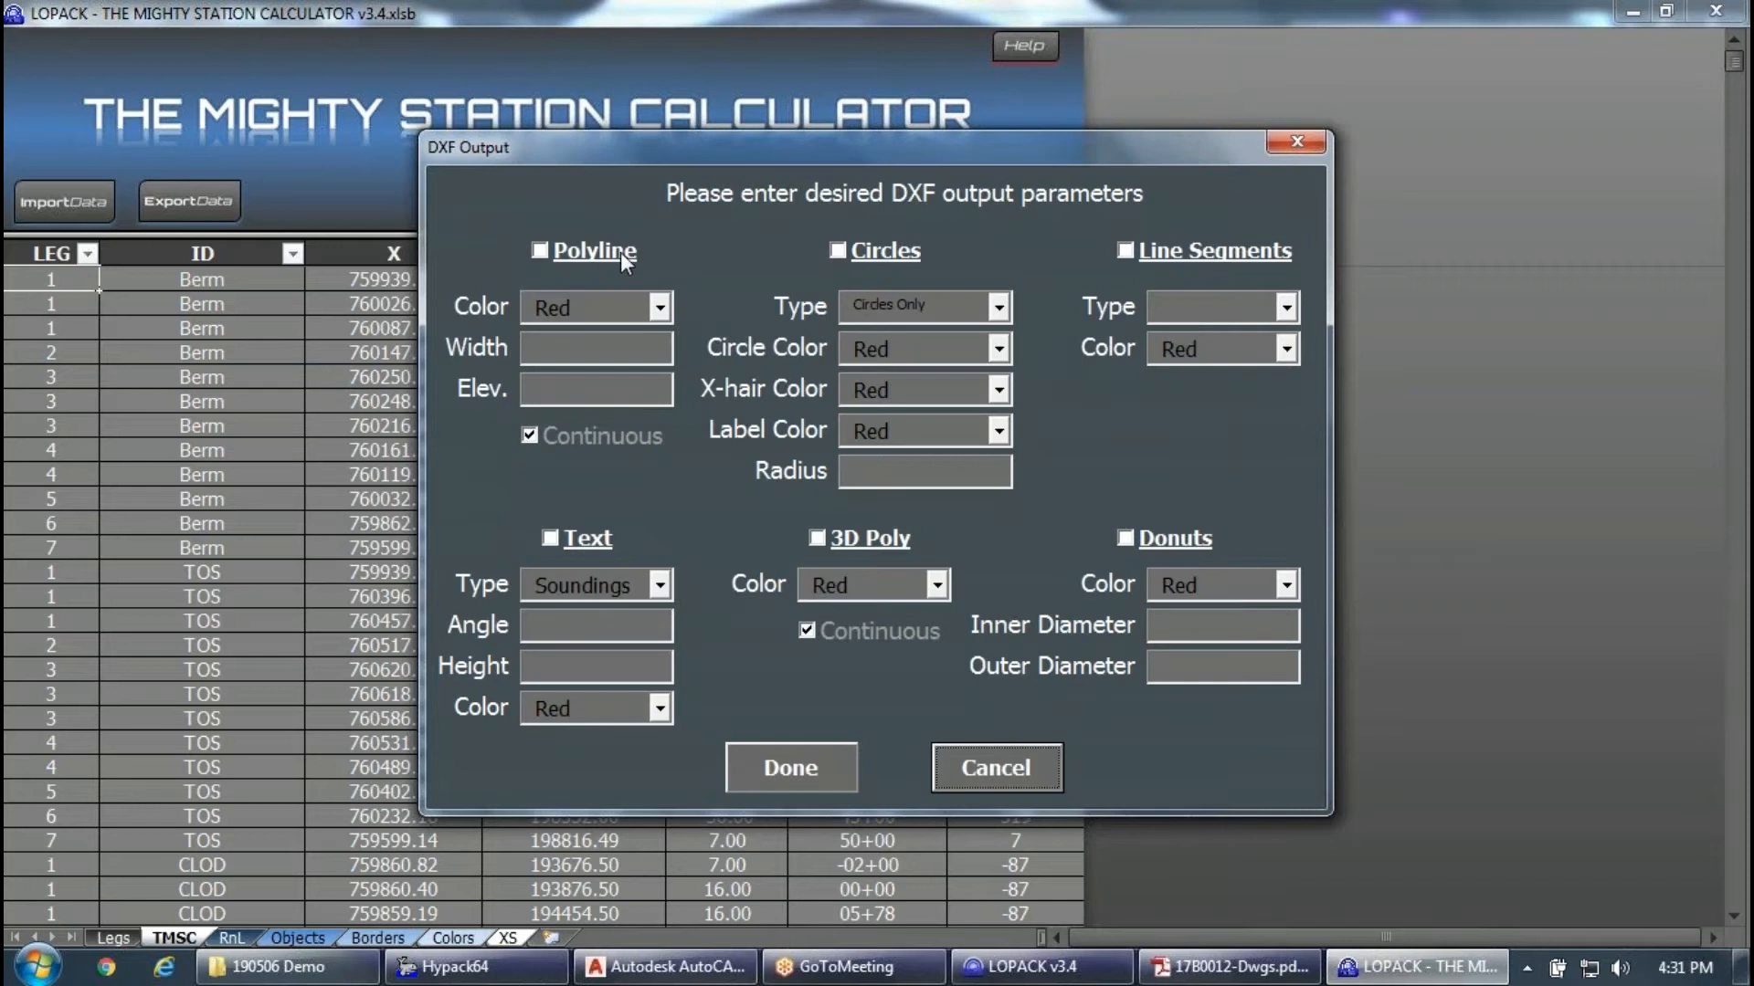
pyautogui.click(857, 535)
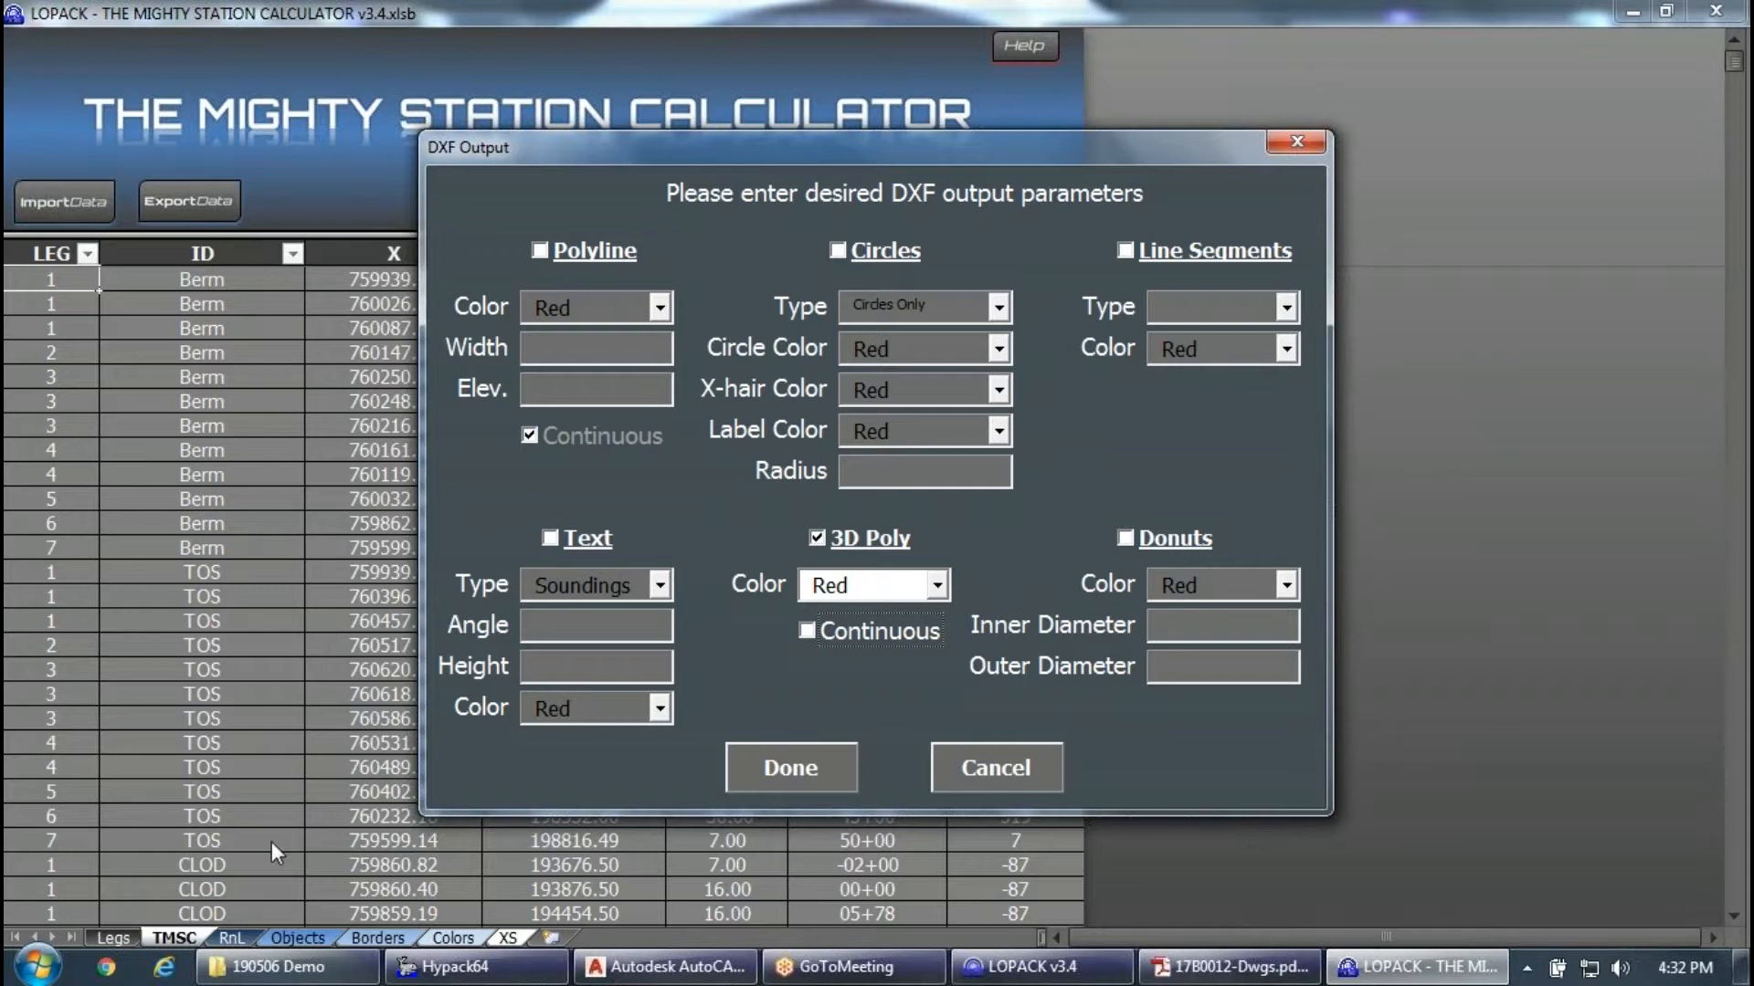
pyautogui.click(938, 586)
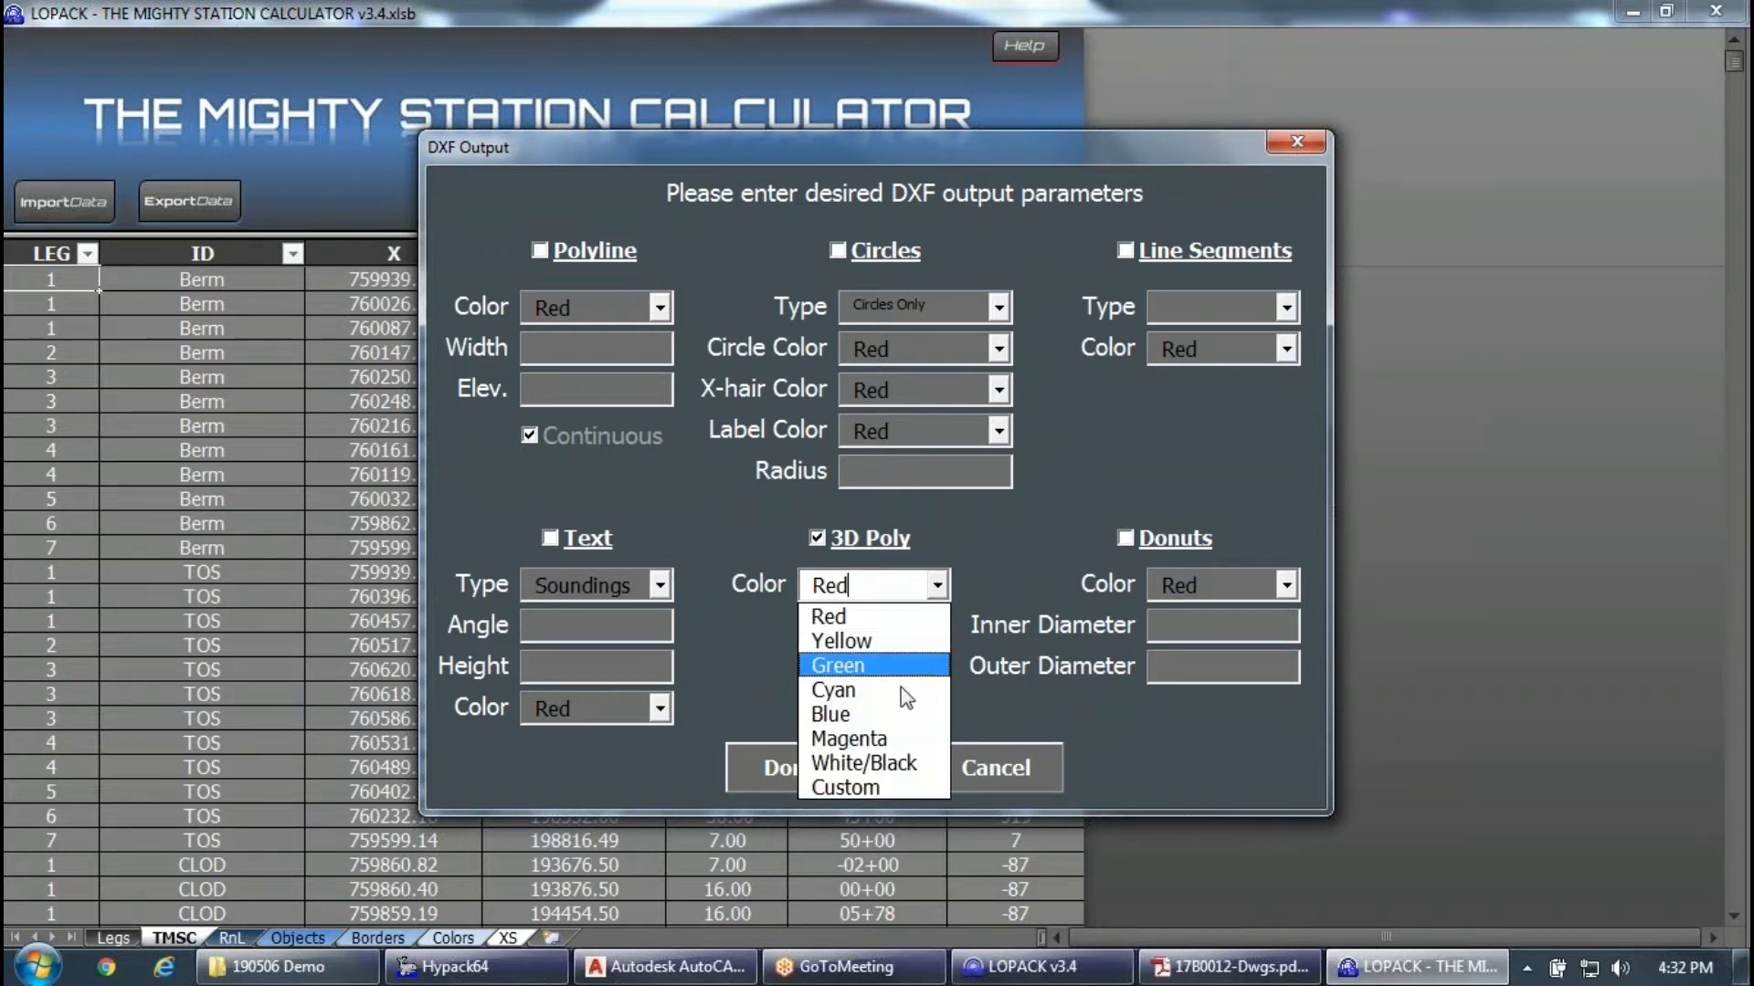
pyautogui.click(863, 787)
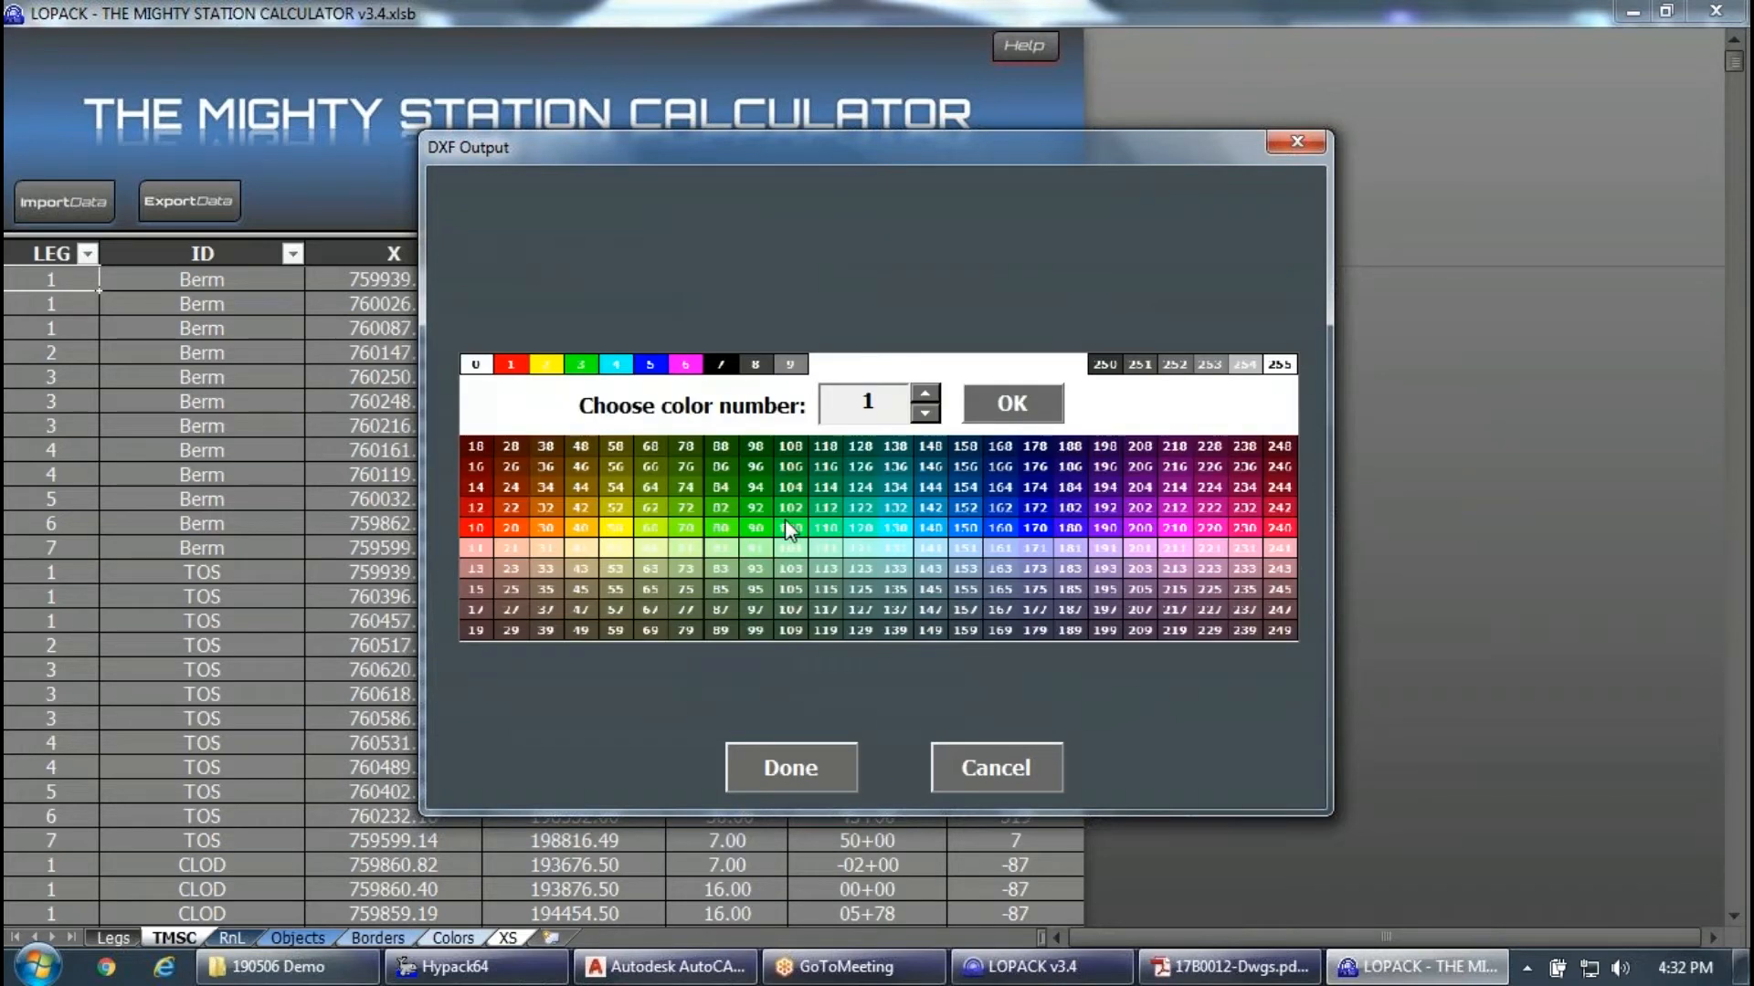
pyautogui.click(1171, 509)
pyautogui.click(1180, 490)
pyautogui.click(1003, 397)
# Save the DXF export as Beth Beach temp in the Exports folder of 190506 Demo.
pyautogui.click(835, 758)
pyautogui.doubleClick(322, 259)
pyautogui.click(312, 470)
pyautogui.moveTo(312, 472); pyautogui.dragTo(181, 472)
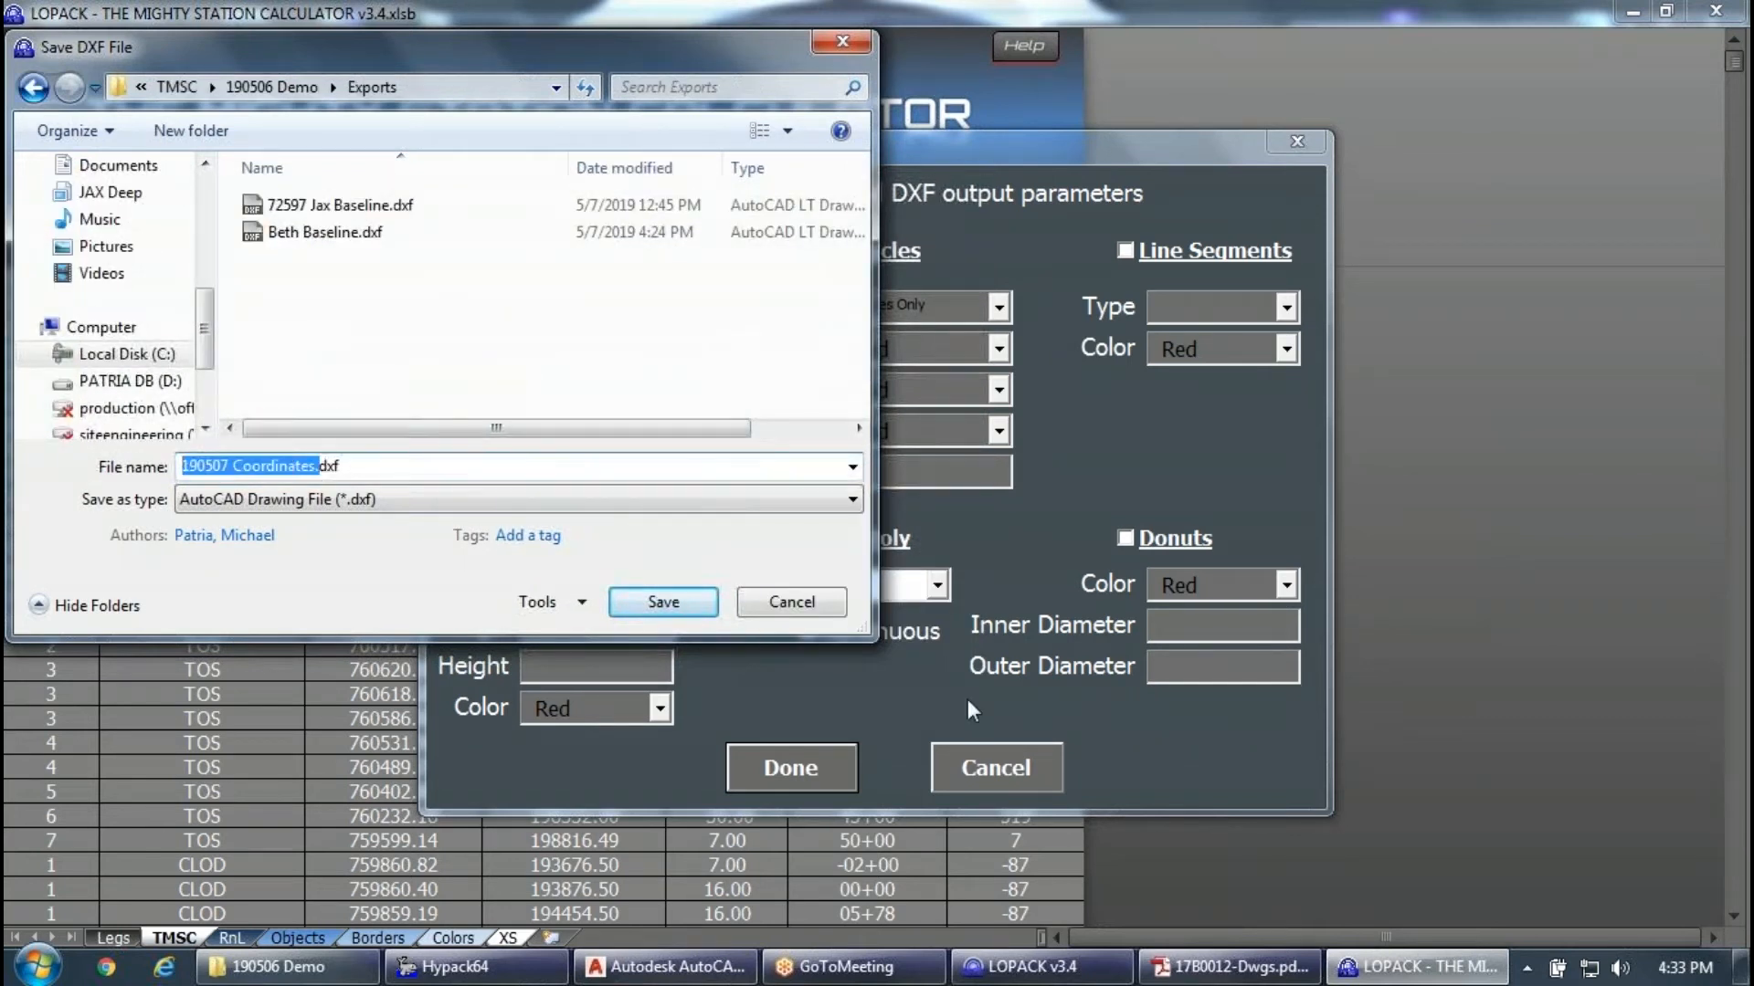
pyautogui.write('B')
pyautogui.press('Delete')
pyautogui.press('Delete')
pyautogui.press('Delete')
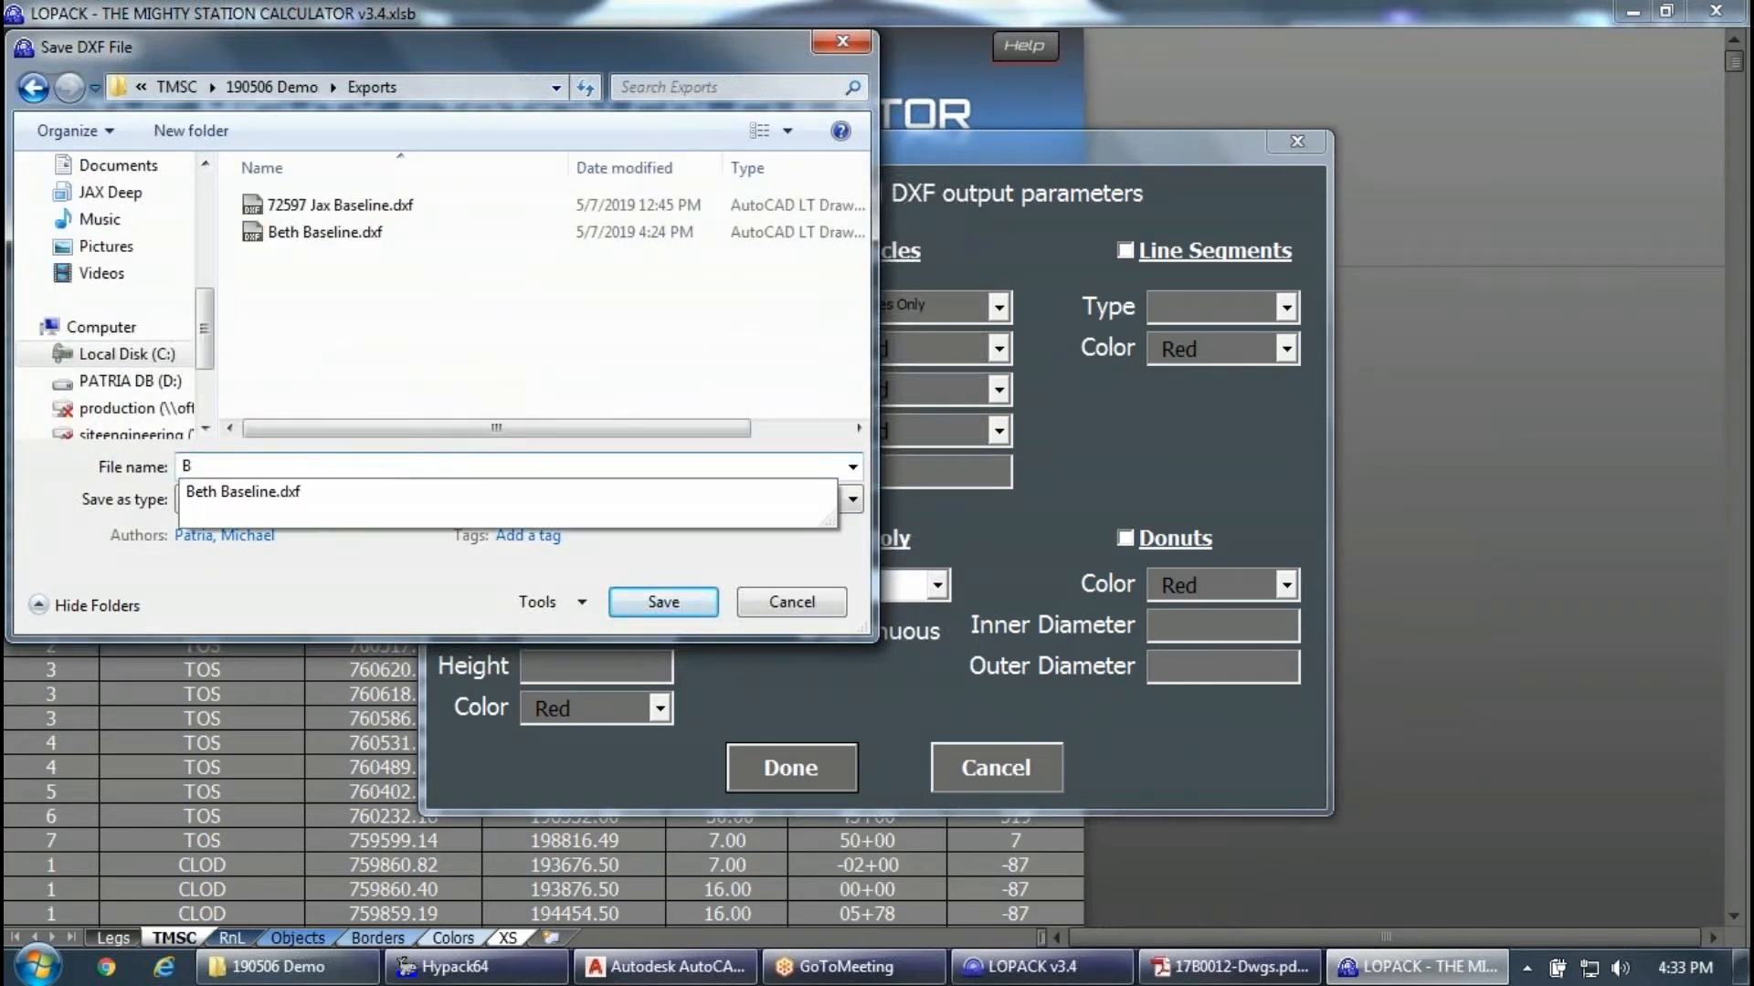
pyautogui.write('eth Be')
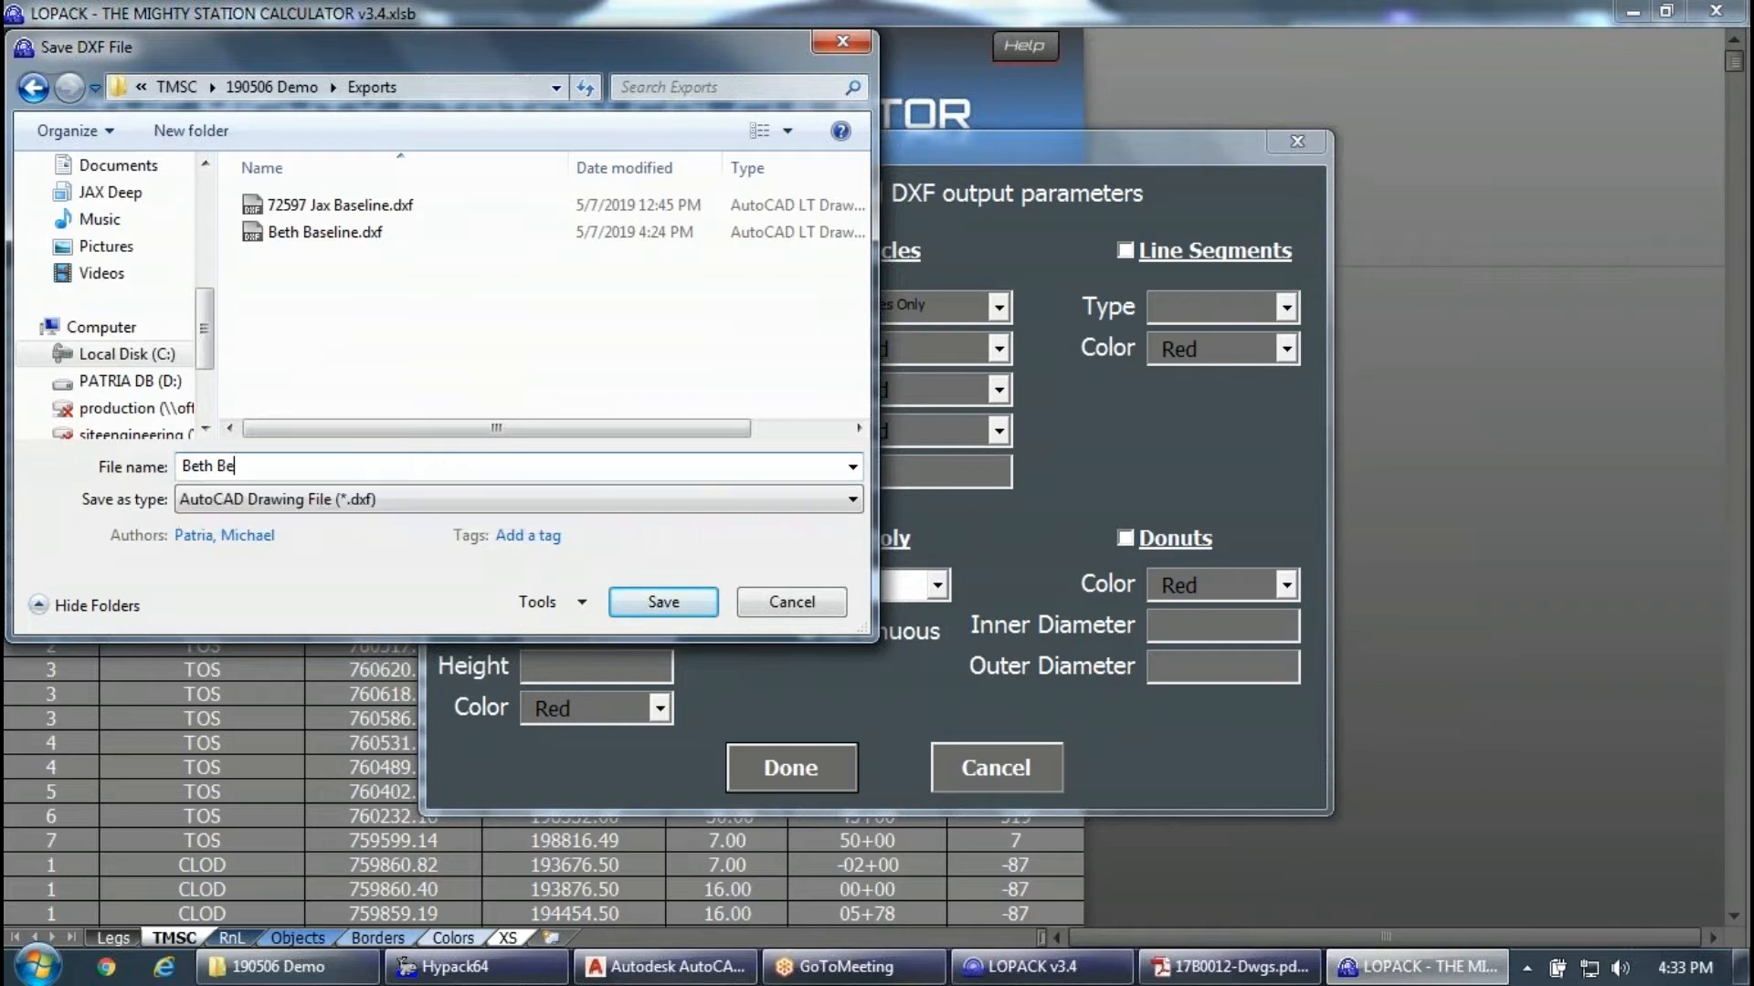
pyautogui.write('ach temp')
pyautogui.click(683, 602)
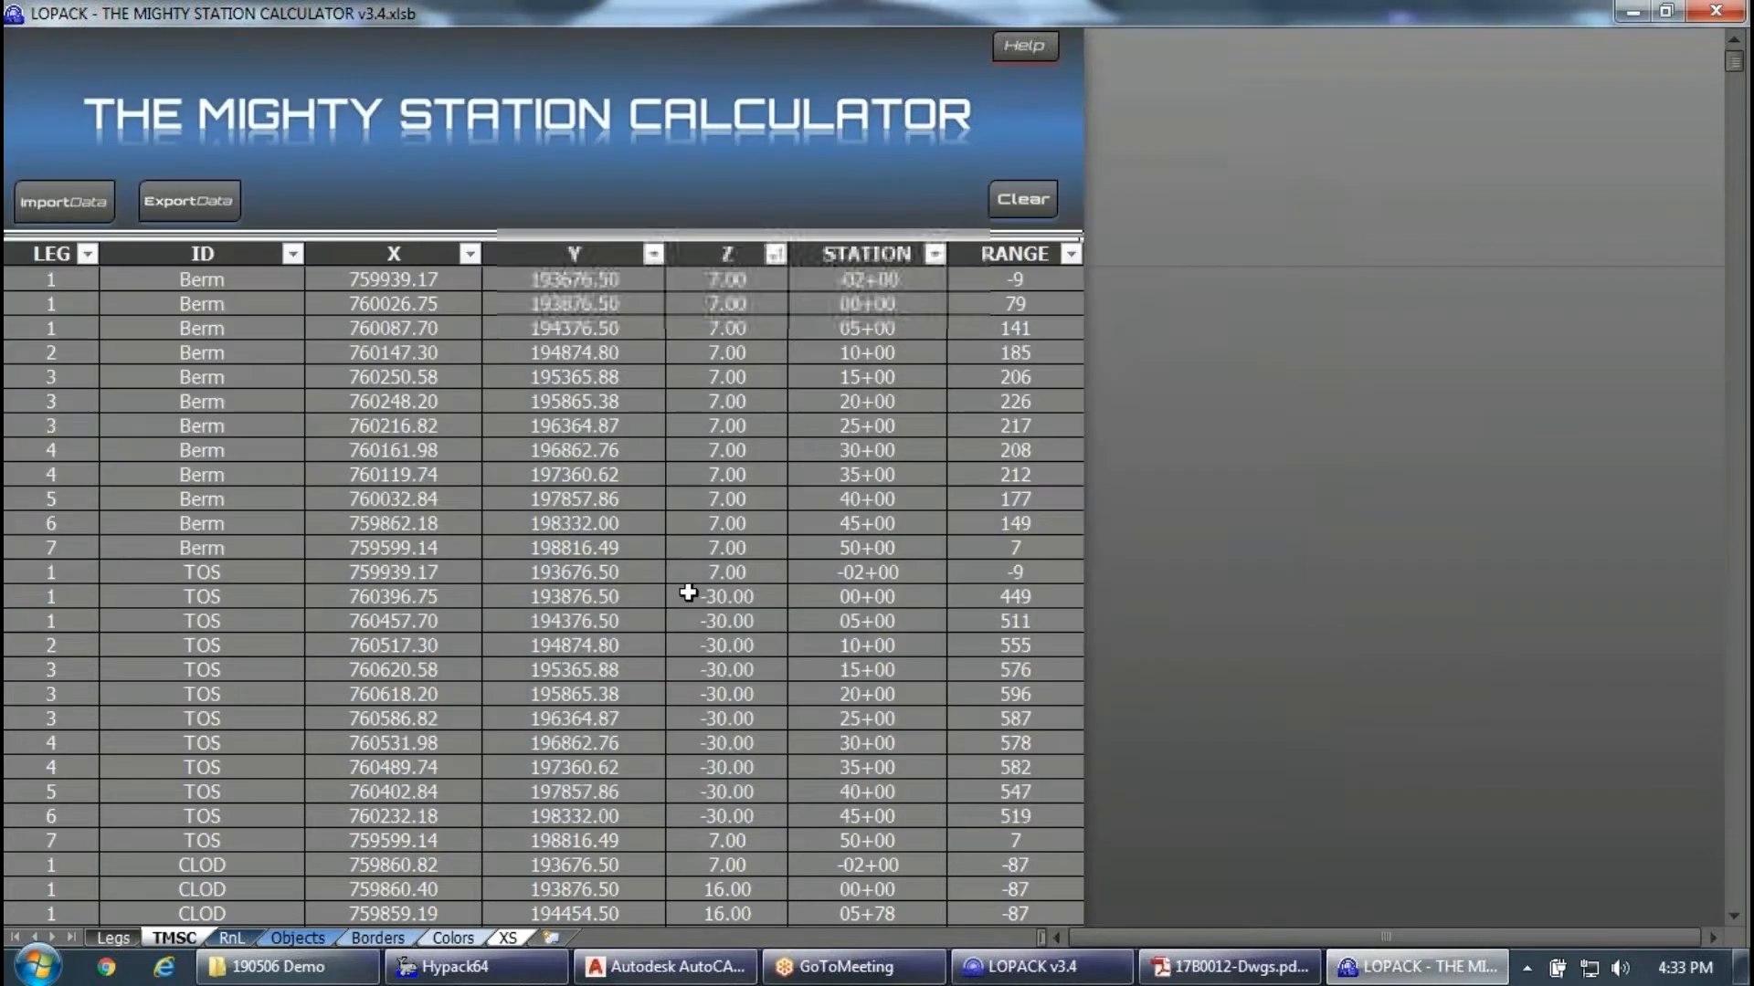
# Open Beth Beach temp.dxf from the Exports folder of 190506 Demo in AutoCAD LT.
pyautogui.click(475, 966)
pyautogui.click(340, 977)
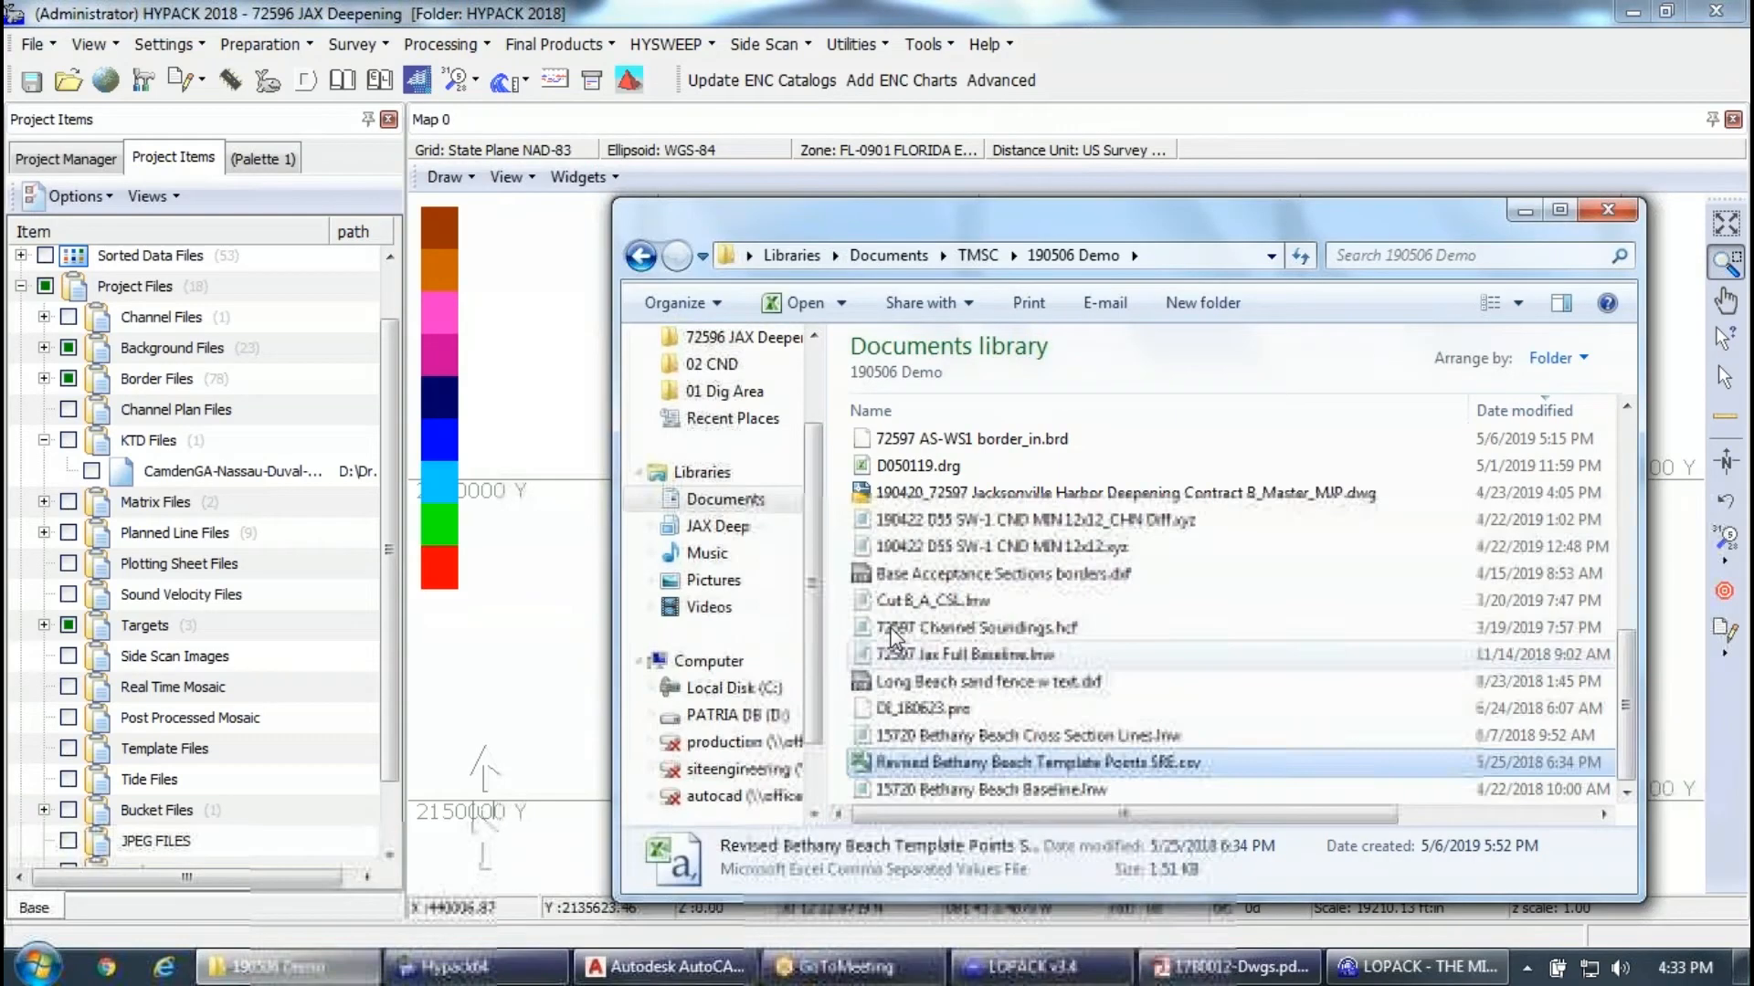
pyautogui.click(1079, 36)
pyautogui.moveTo(1078, 15); pyautogui.dragTo(612, 166)
pyautogui.click(1032, 155)
pyautogui.click(1005, 628)
pyautogui.scroll(7, 987, 511)
pyautogui.doubleClick(978, 447)
pyautogui.doubleClick(945, 447)
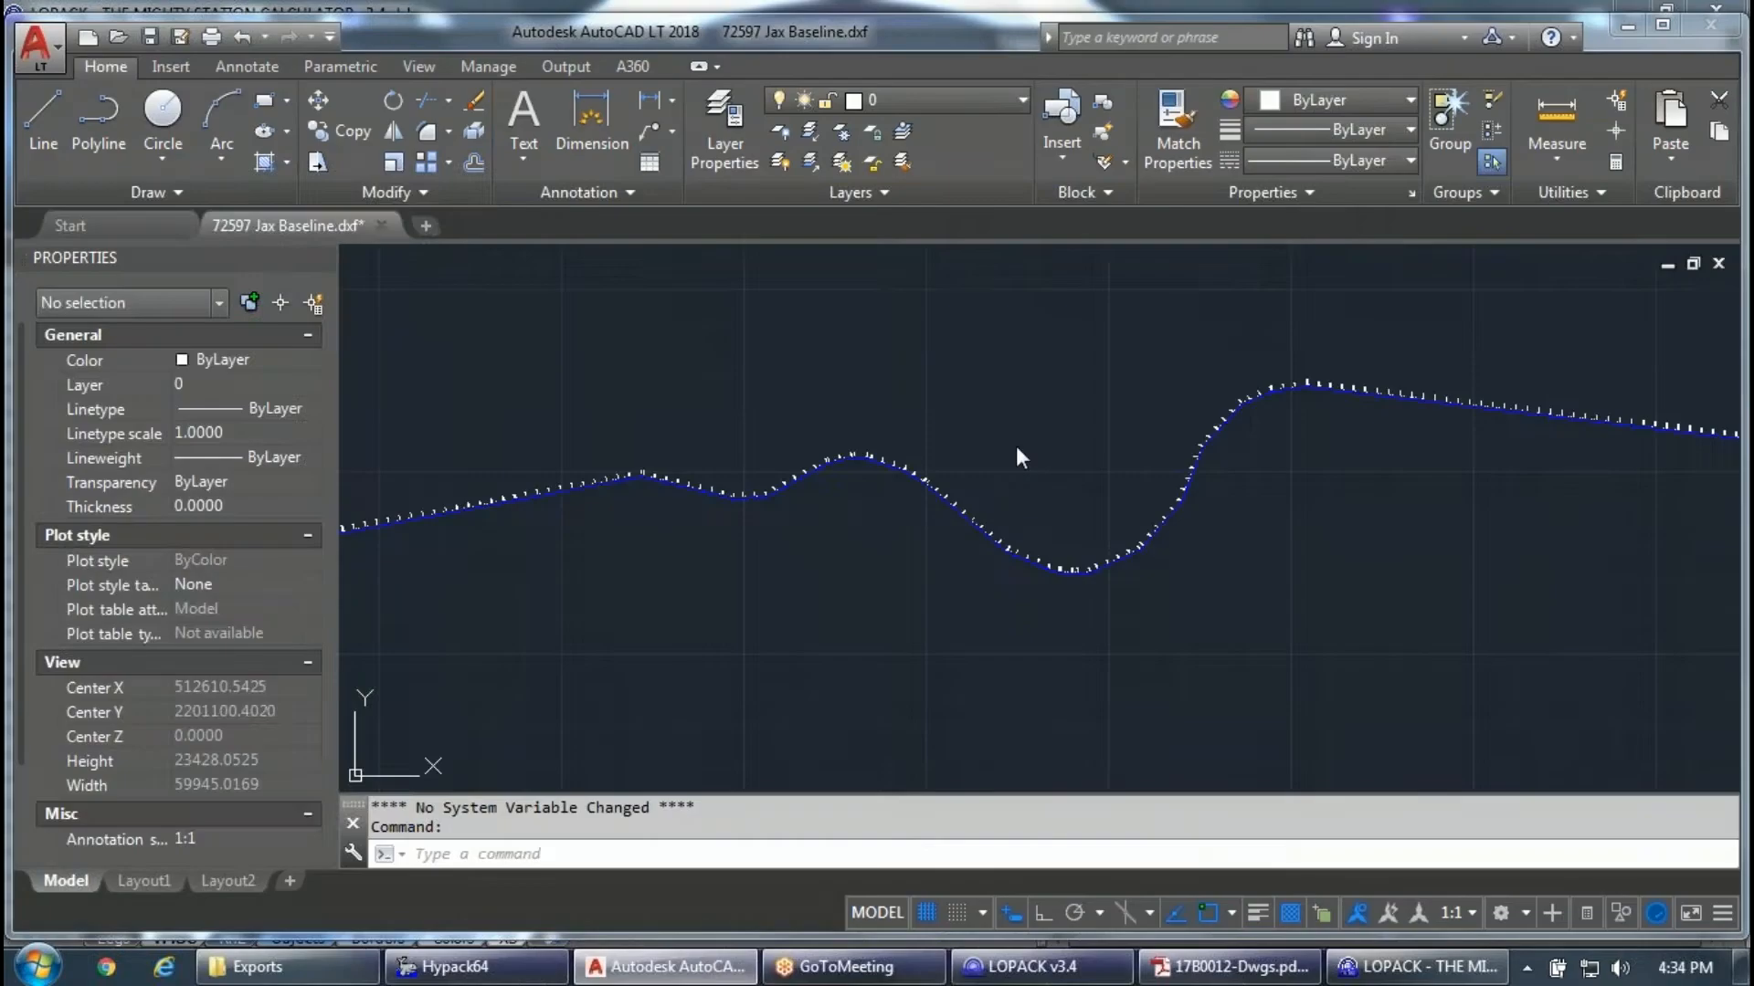
# Zoom to the drawing extents and check the object type of all the exported template lines.
pyautogui.write('z')
pyautogui.press('Return')
pyautogui.write('e')
pyautogui.press('Return')
pyautogui.click(1153, 415)
pyautogui.click(629, 382)
pyautogui.click(304, 358)
pyautogui.click(282, 385)
pyautogui.press('Escape')
# Select the outermost template polyline and step through its vertices to examine their Z values.
pyautogui.click(1123, 391)
pyautogui.click(1085, 377)
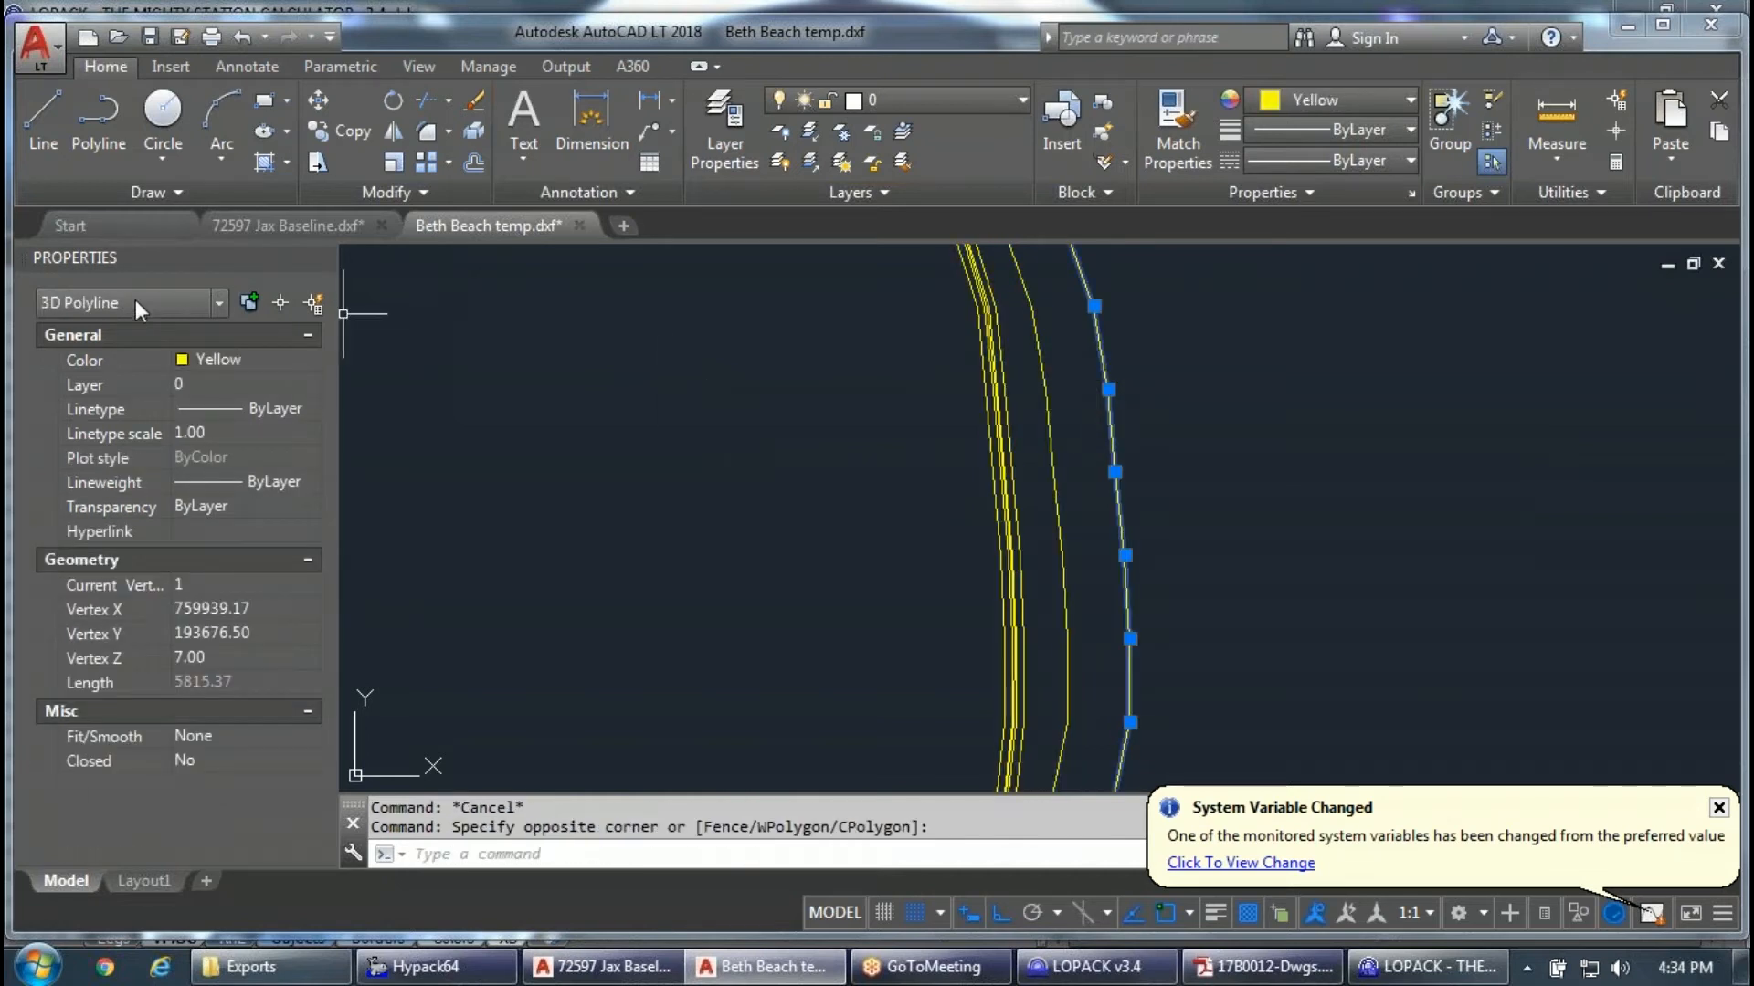
pyautogui.click(310, 588)
pyautogui.click(309, 581)
pyautogui.click(310, 582)
pyautogui.click(310, 582)
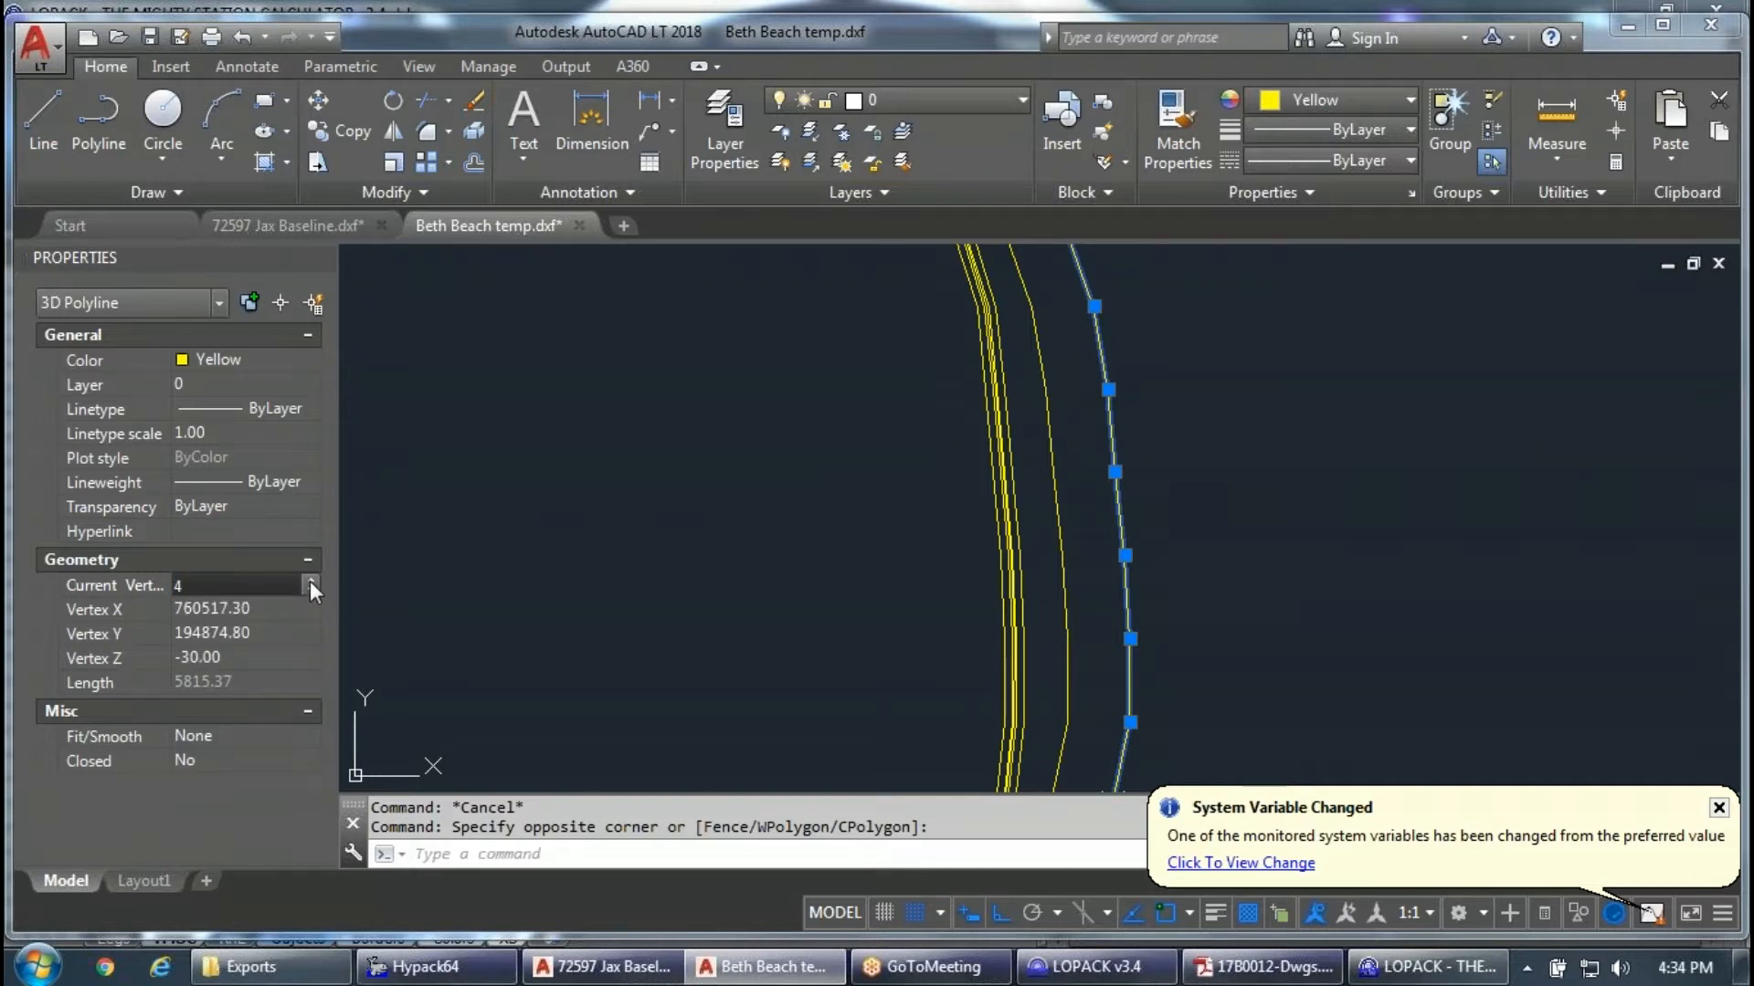
pyautogui.click(224, 657)
pyautogui.click(307, 582)
pyautogui.click(307, 581)
# Examine the vertex elevations of the next polyline inward from the outermost one, and clear the selection.
pyautogui.click(1057, 521)
pyautogui.press('Escape')
pyautogui.click(1057, 530)
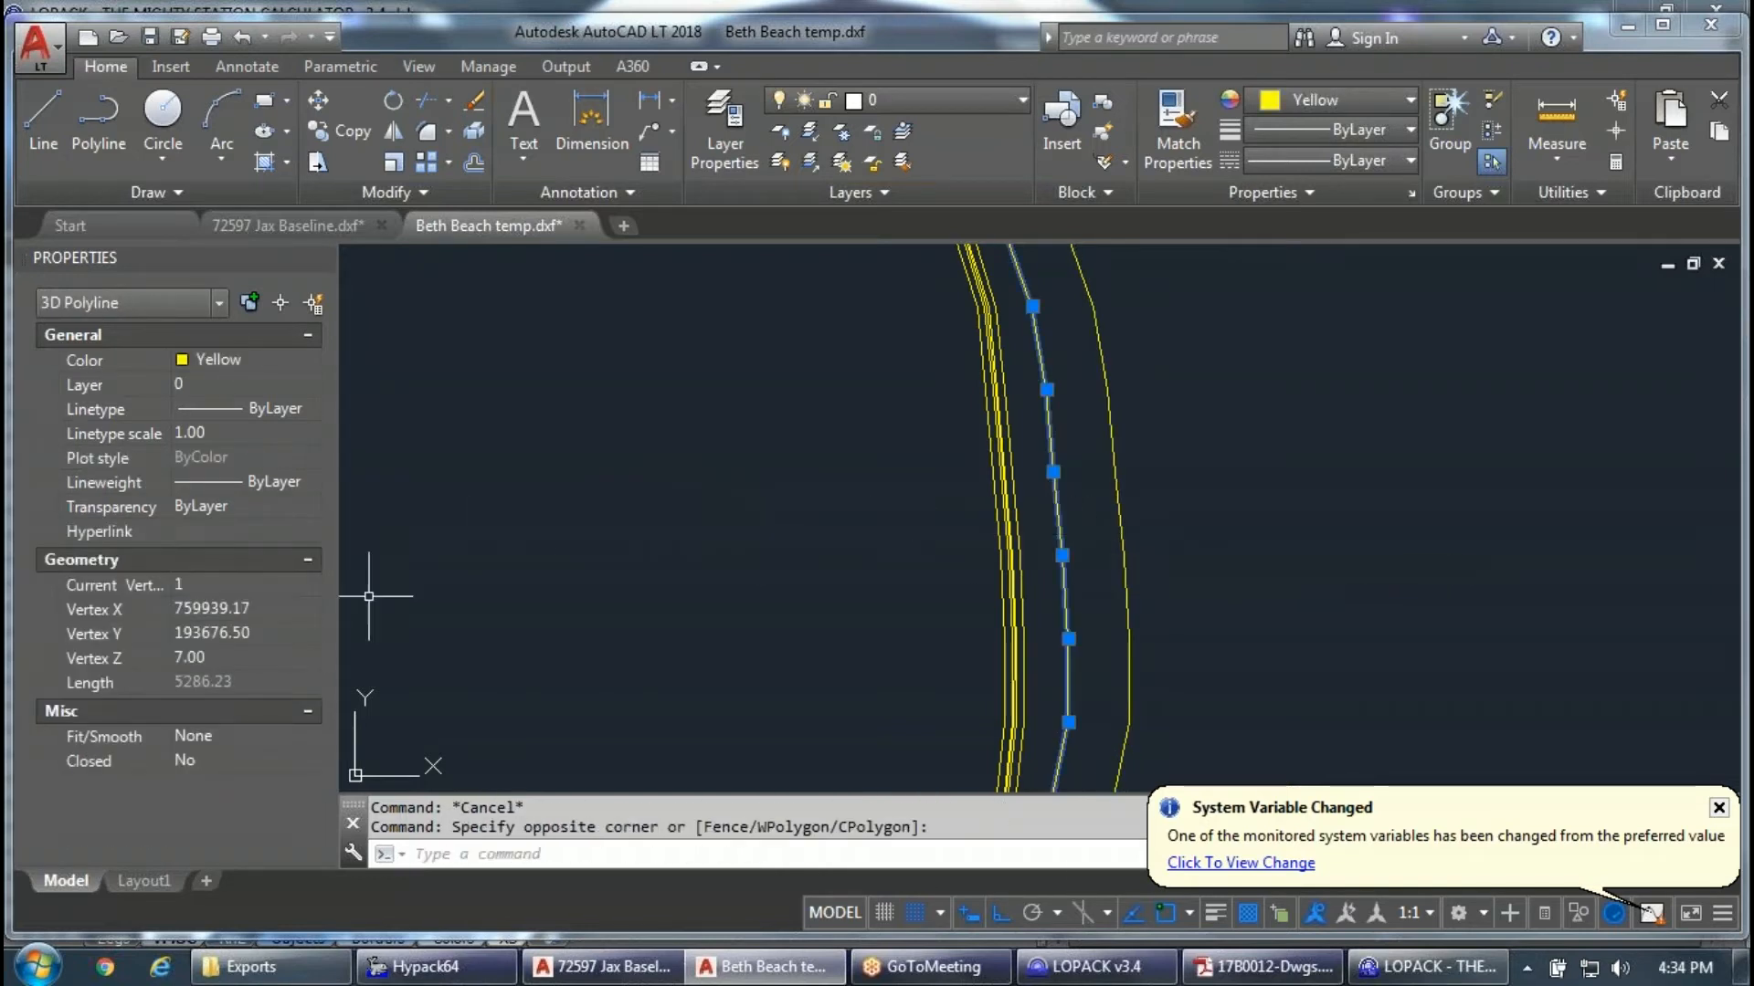
pyautogui.click(311, 584)
pyautogui.click(311, 585)
pyautogui.click(312, 579)
pyautogui.press('Escape')
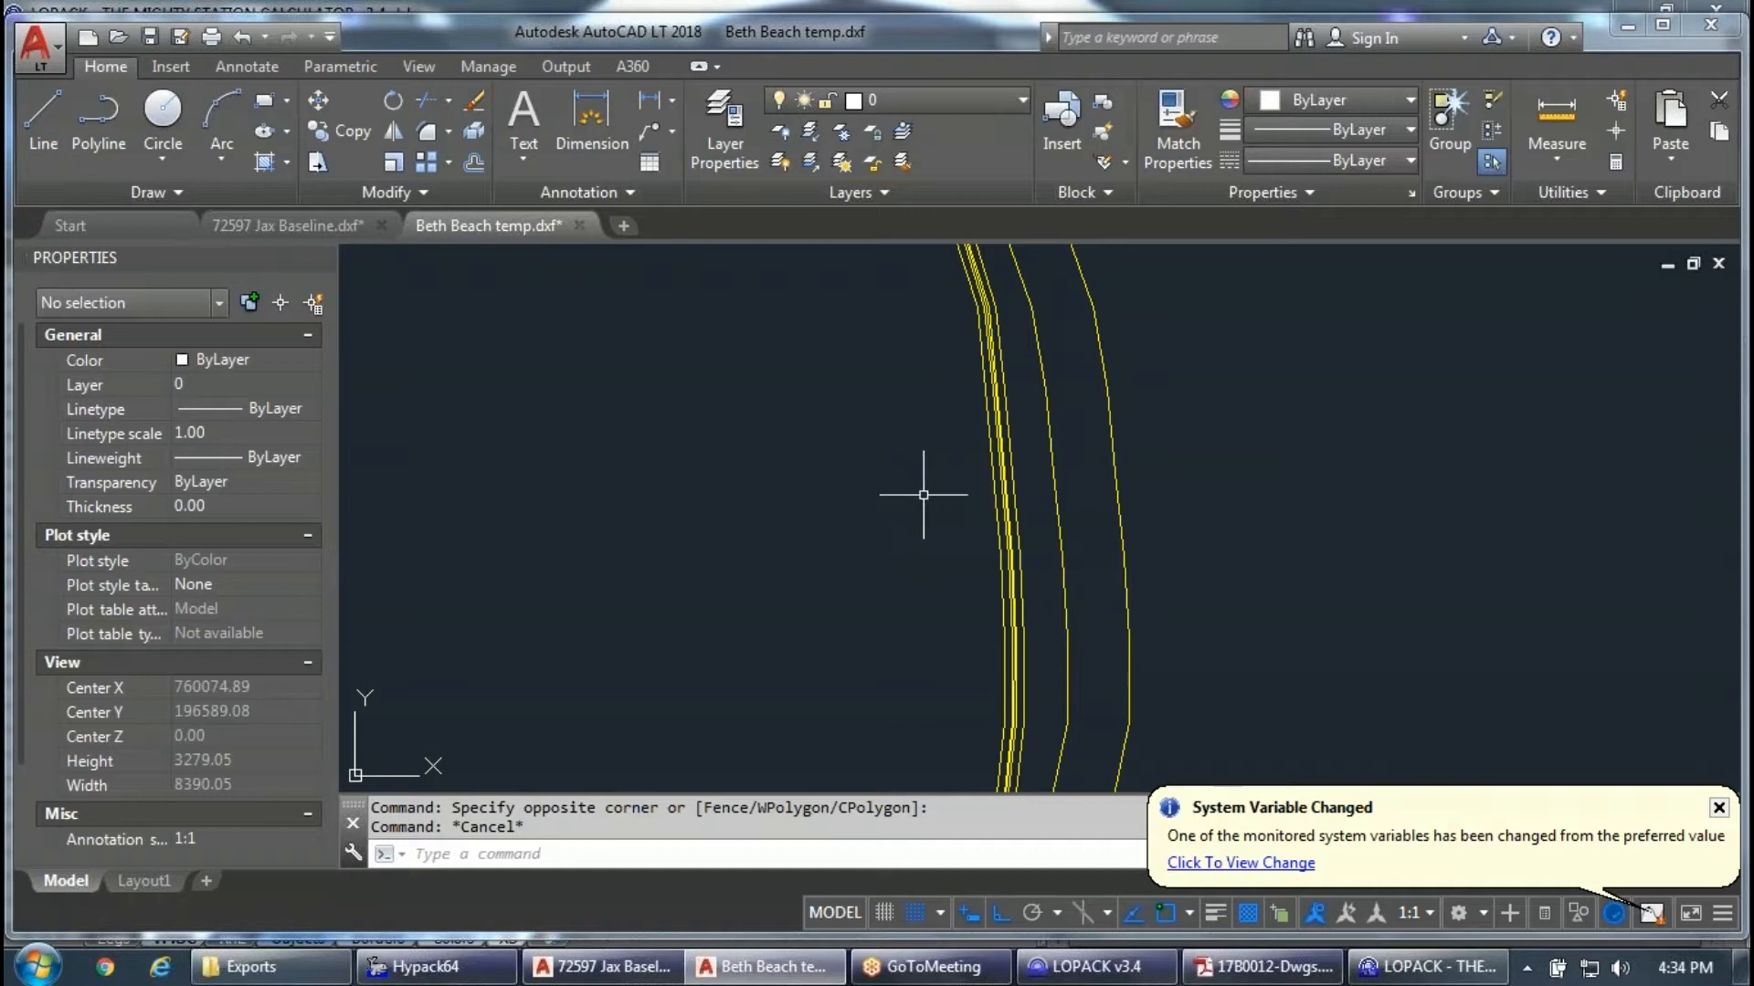
# Close Beth Beach temp.dxf without saving, and clear the loaded points in the Mighty Station Calculator.
pyautogui.click(579, 225)
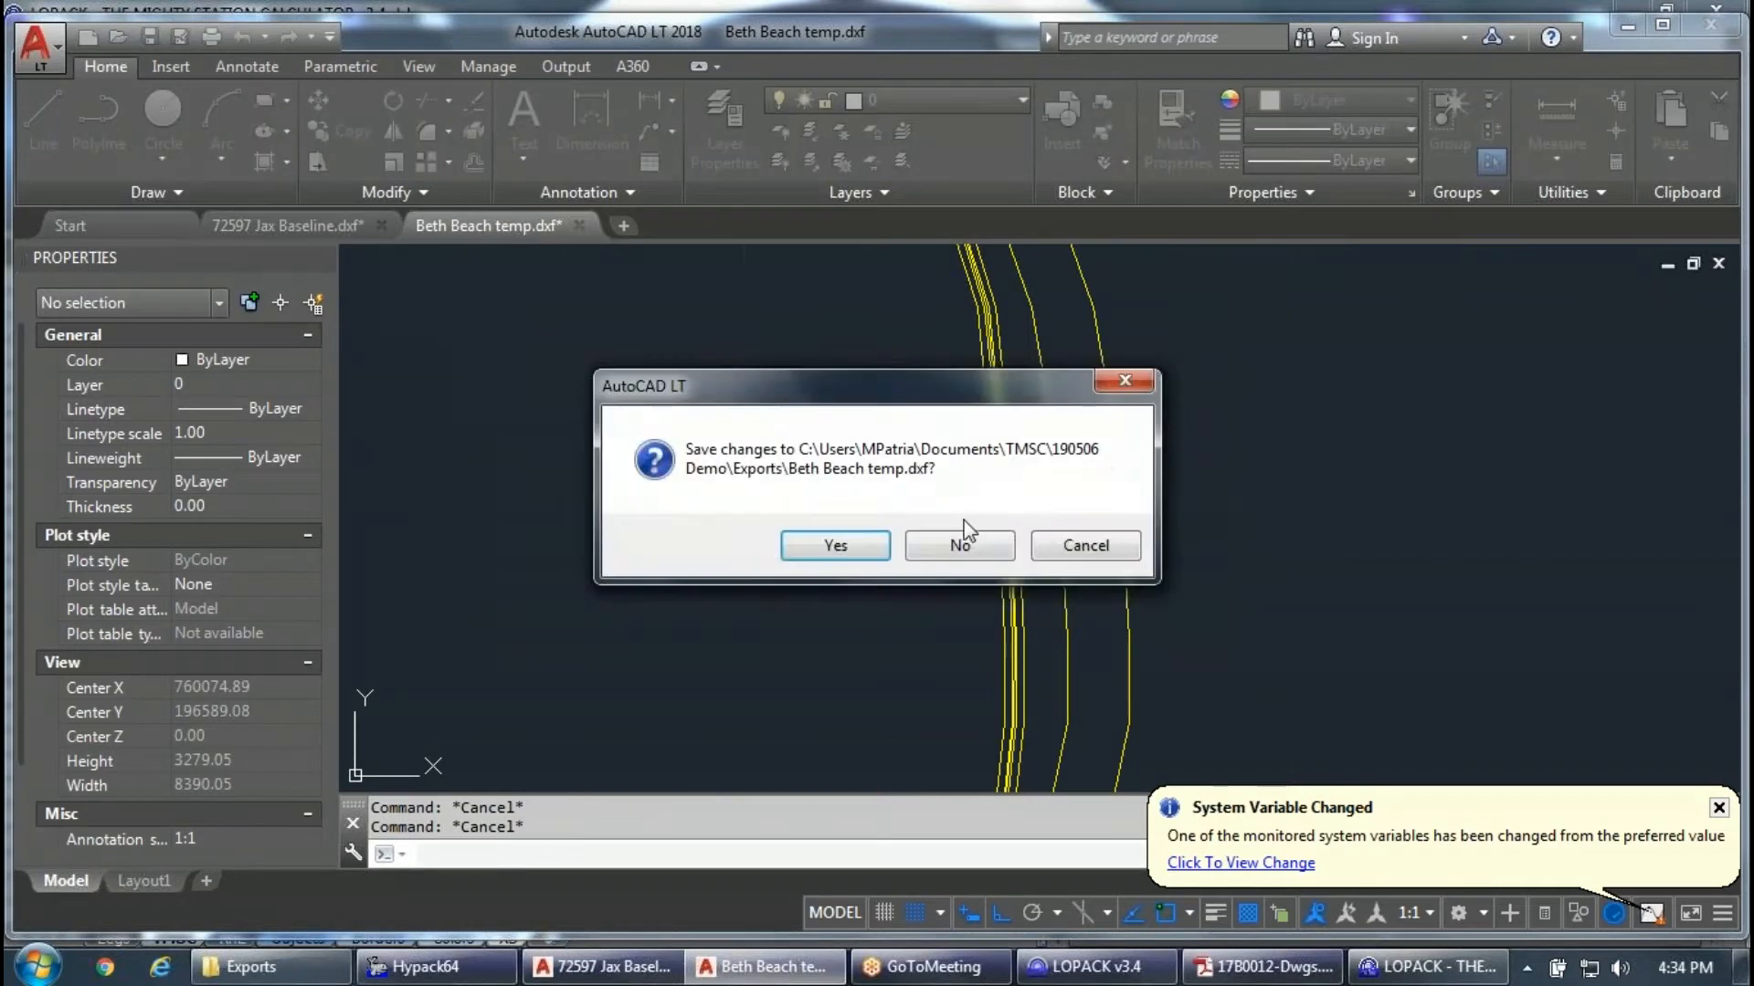
pyautogui.click(957, 543)
pyautogui.click(1407, 967)
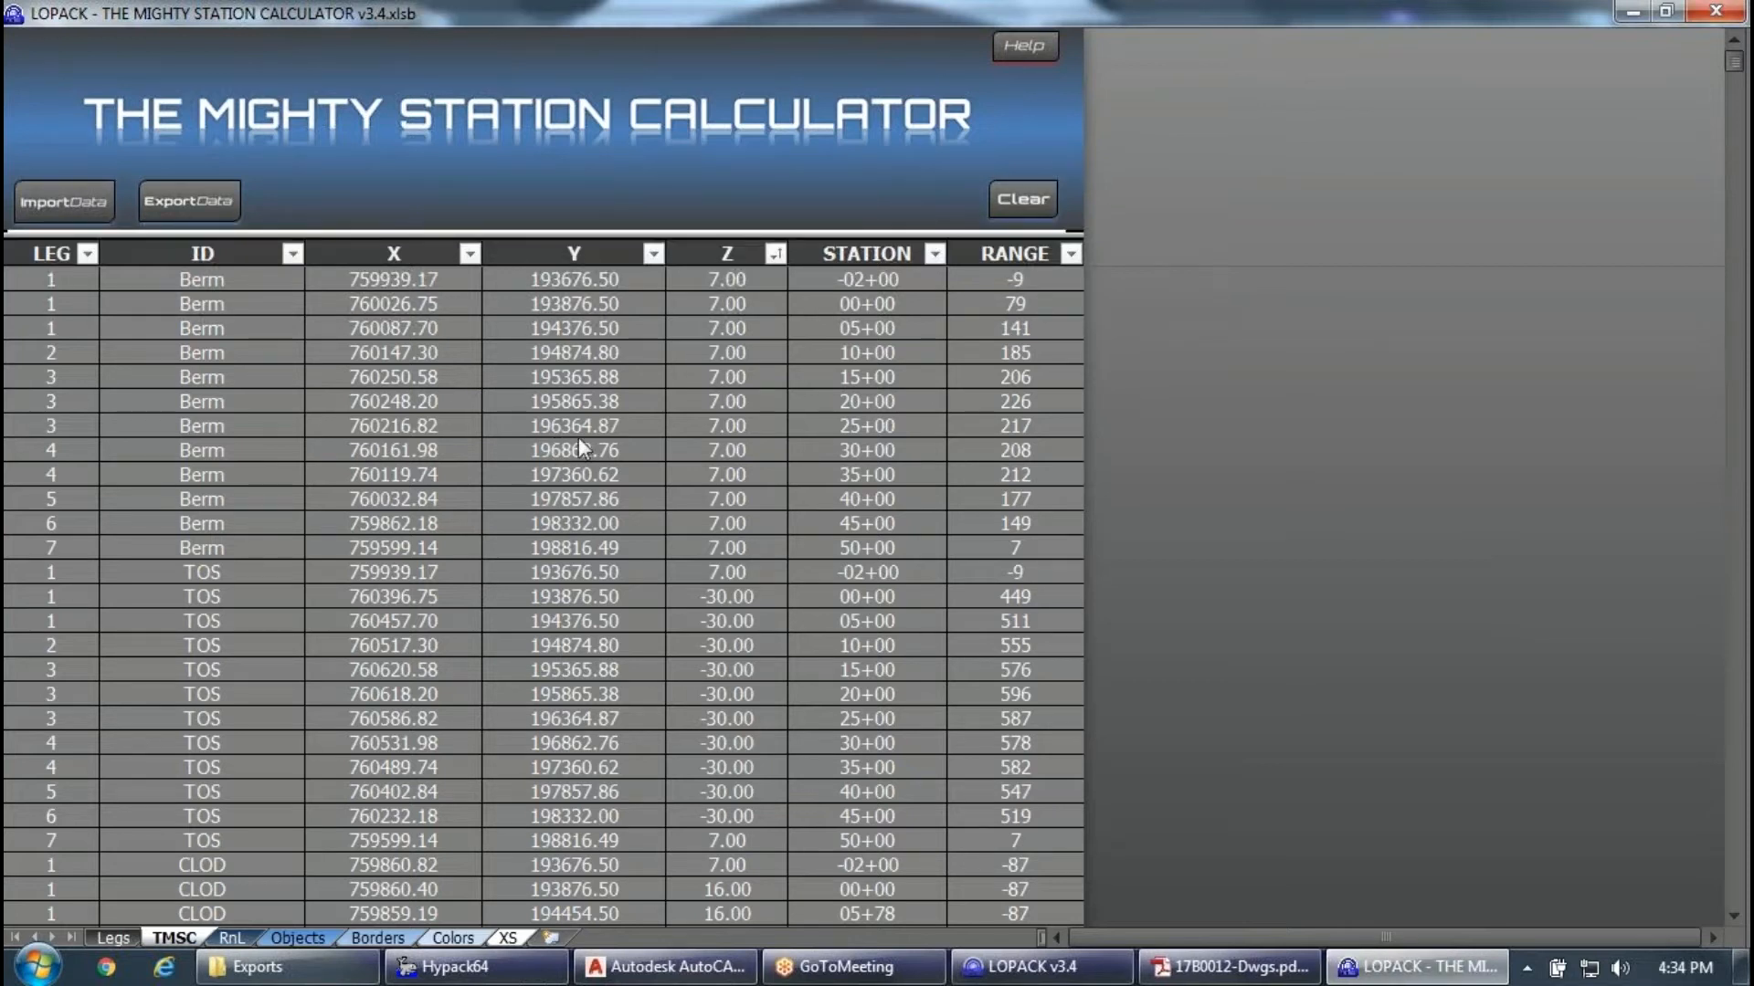
pyautogui.click(1022, 201)
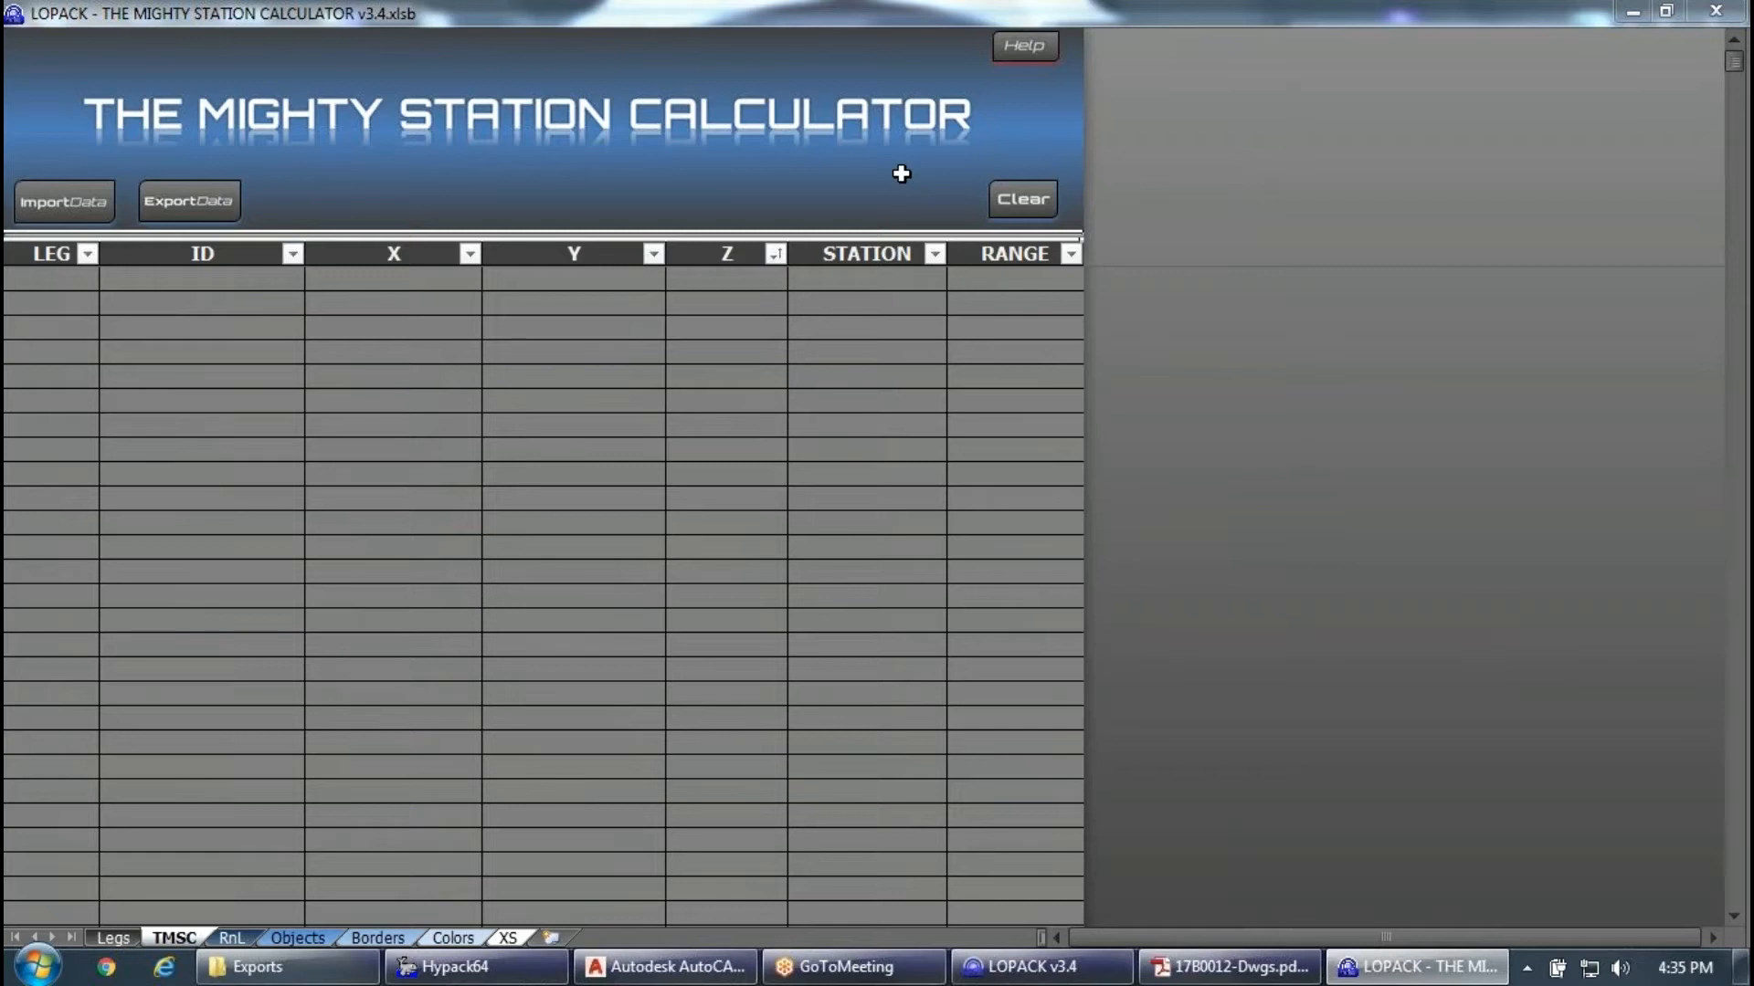
# Open Bethany Beach 2D Polylines.dxf from the 190506 Demo folder in AutoCAD LT.
pyautogui.click(87, 216)
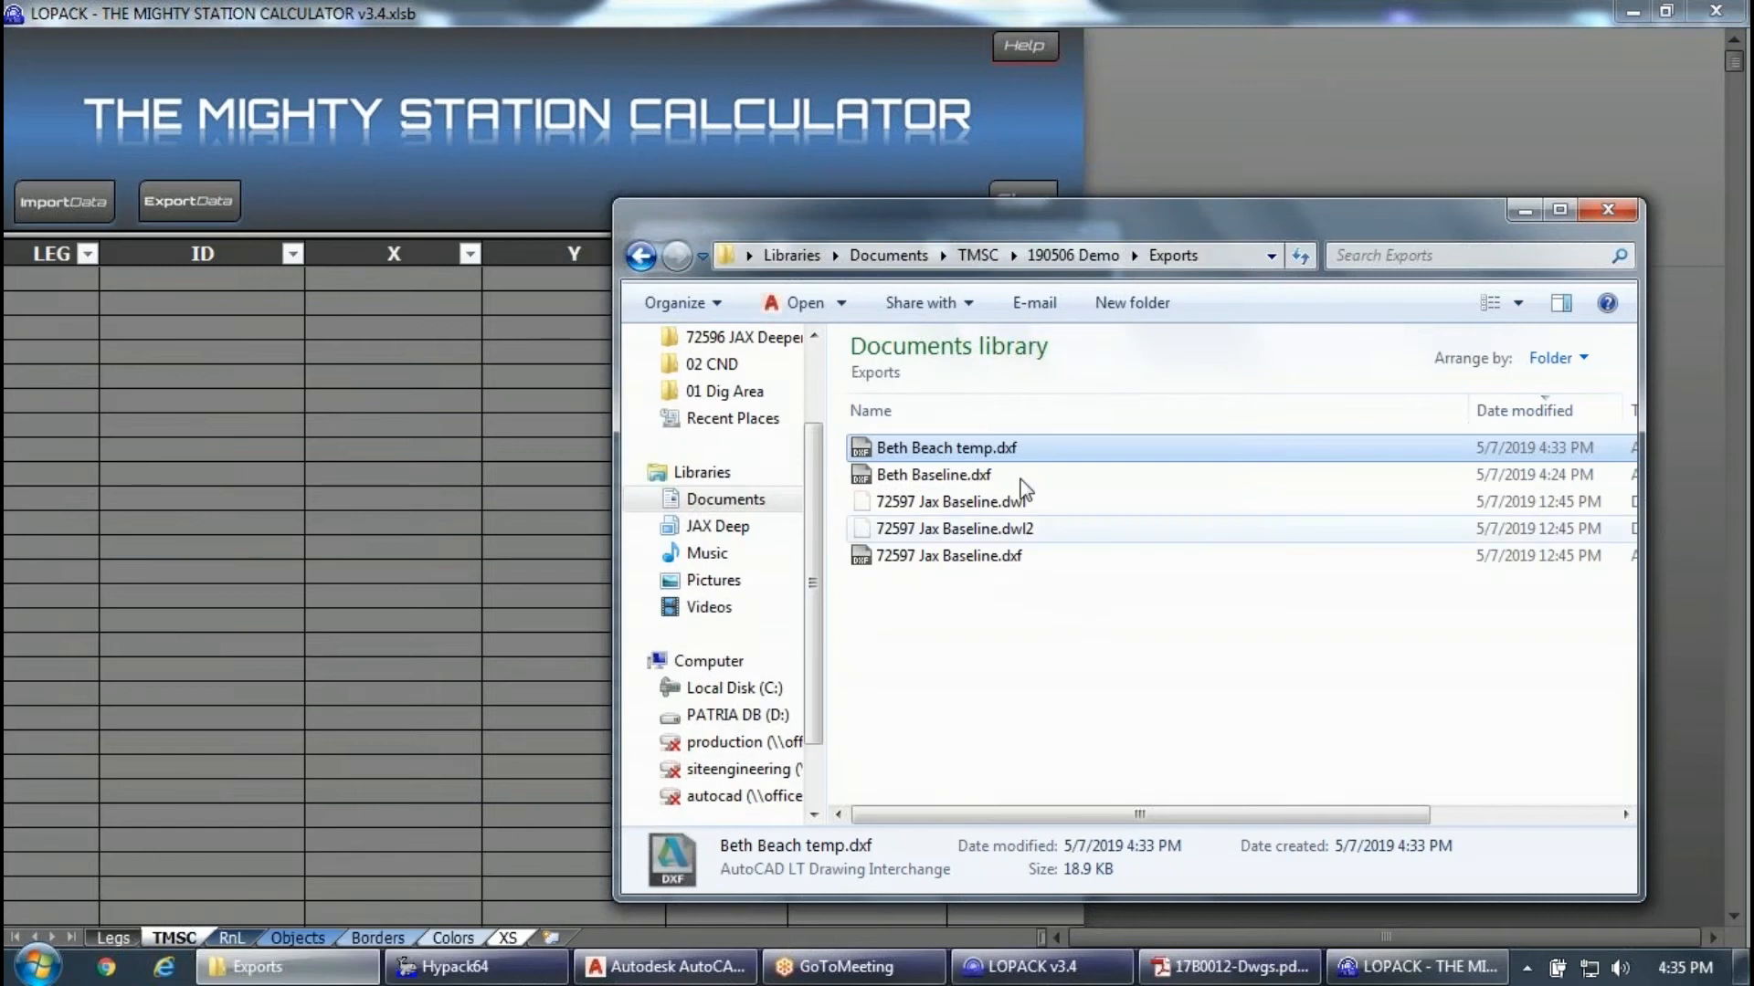
pyautogui.click(1071, 256)
pyautogui.click(987, 664)
pyautogui.scroll(-6, 1098, 645)
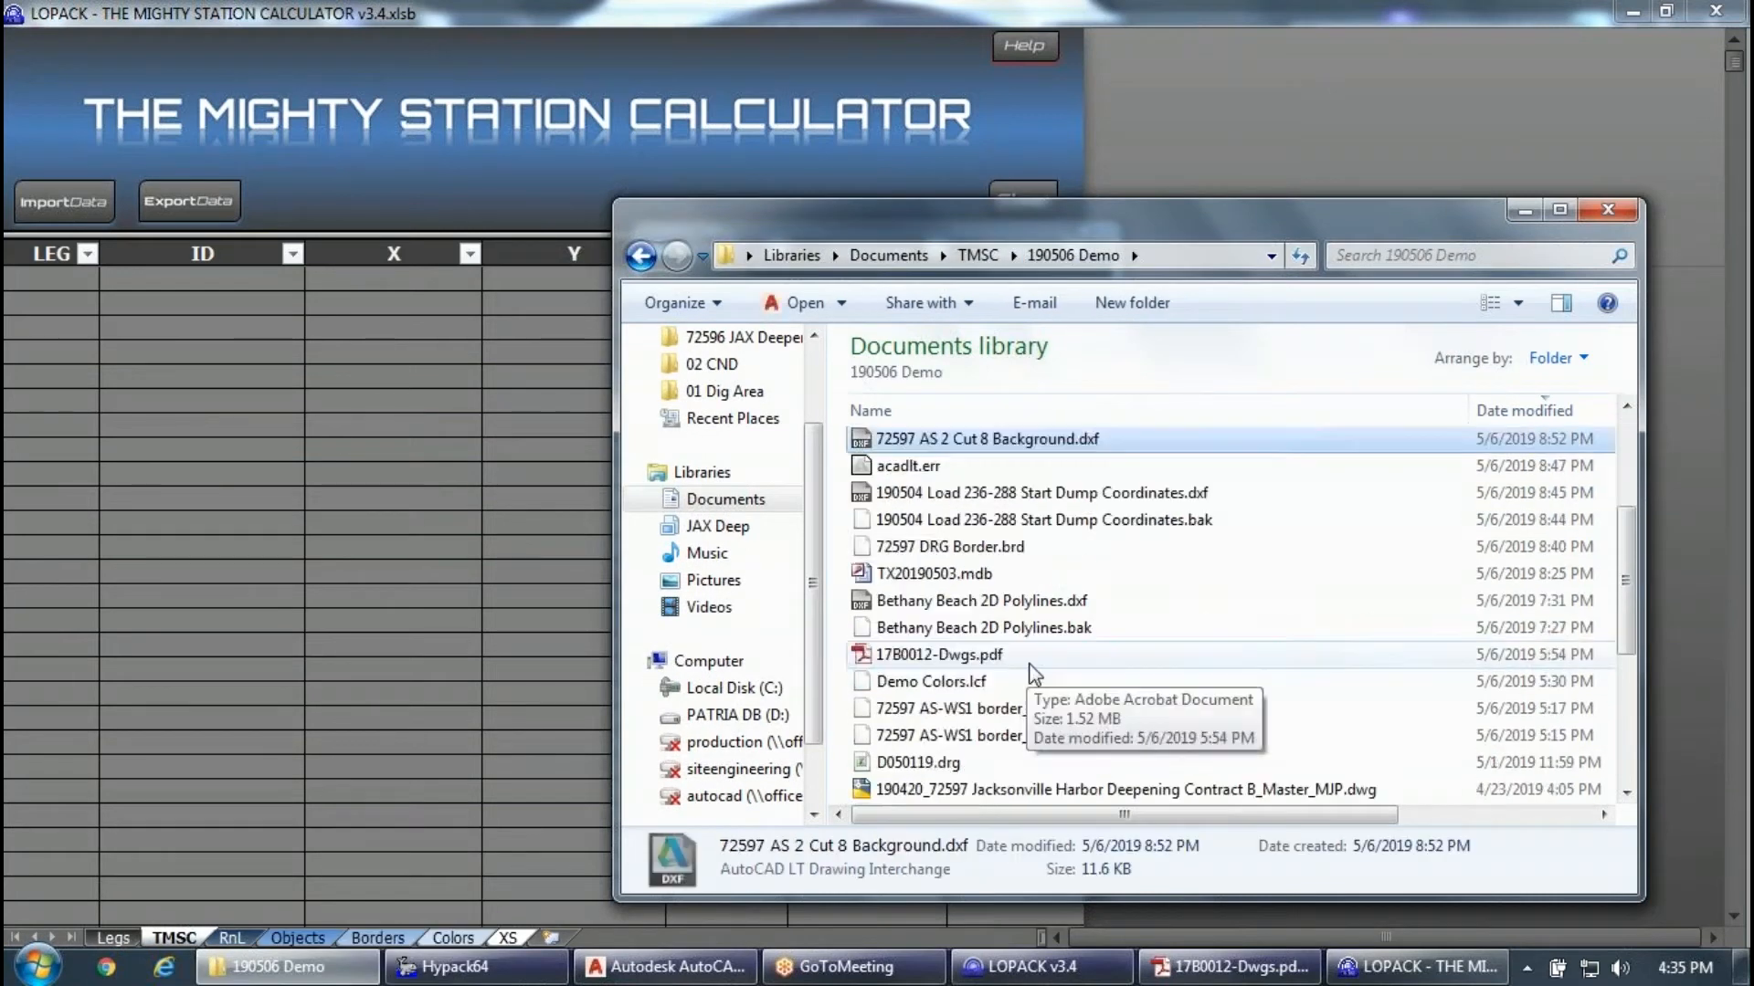
pyautogui.scroll(3, 1099, 645)
pyautogui.doubleClick(1050, 509)
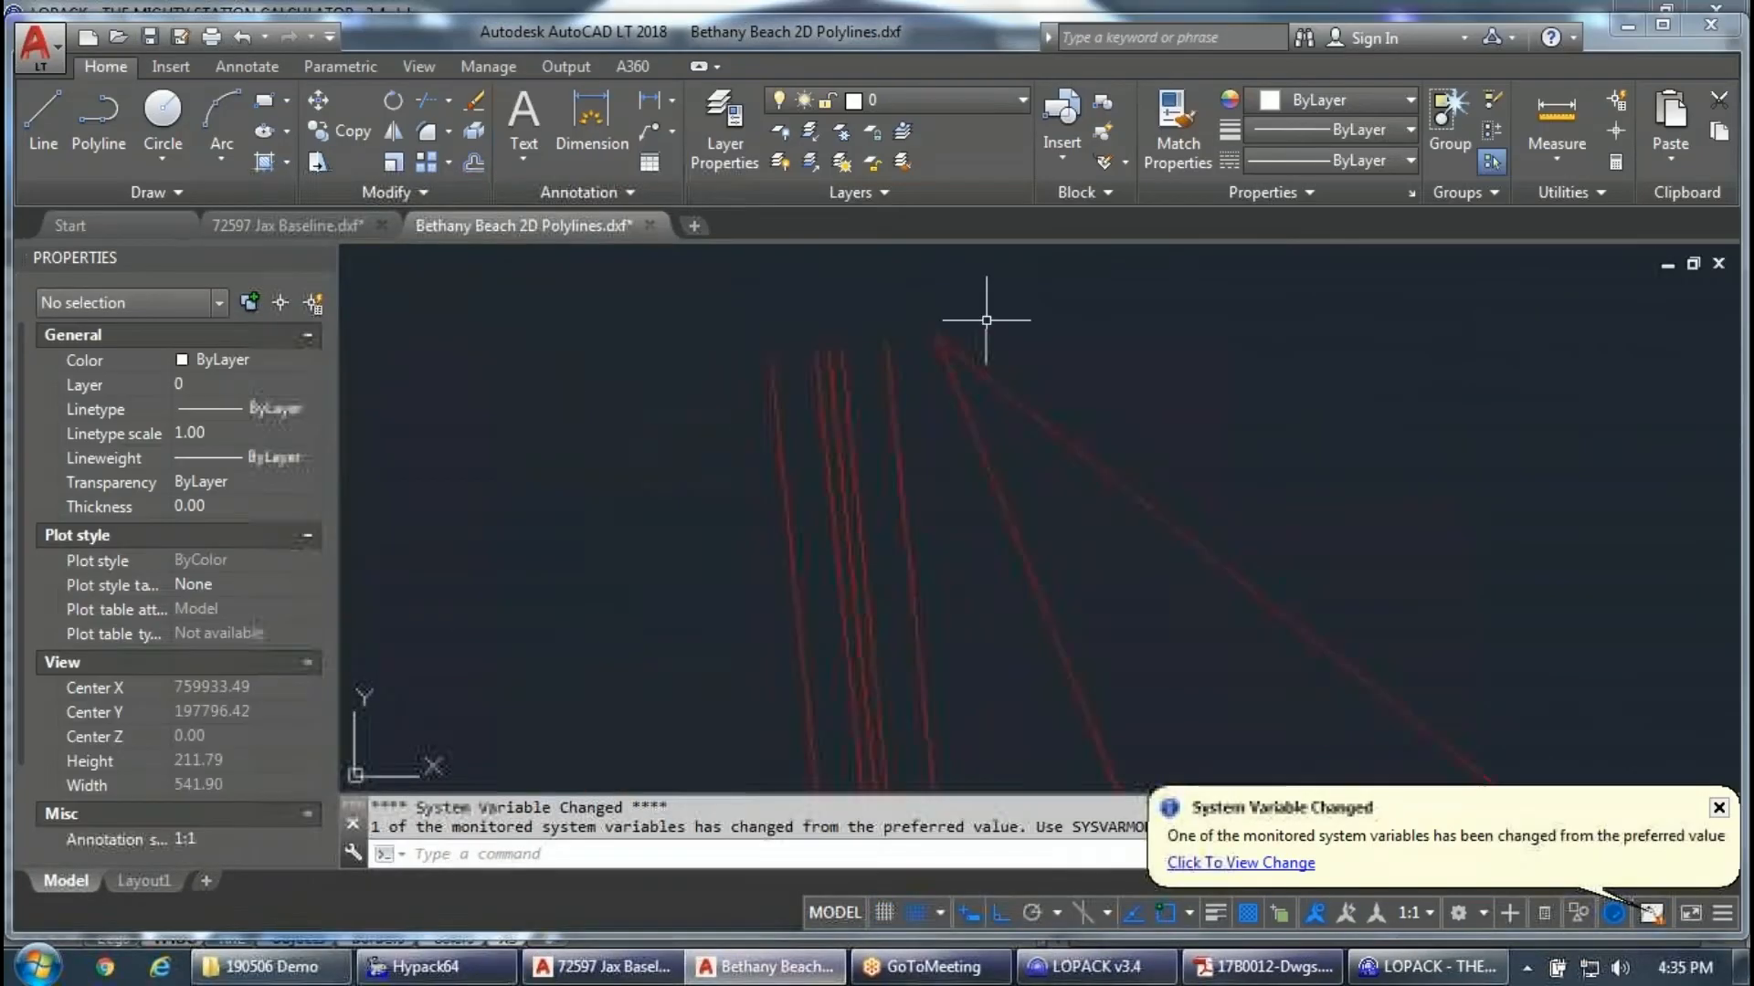
# Check the object type of all the Bethany Beach 2D lines and the elevations of individual polylines.
pyautogui.click(1407, 566)
pyautogui.click(795, 484)
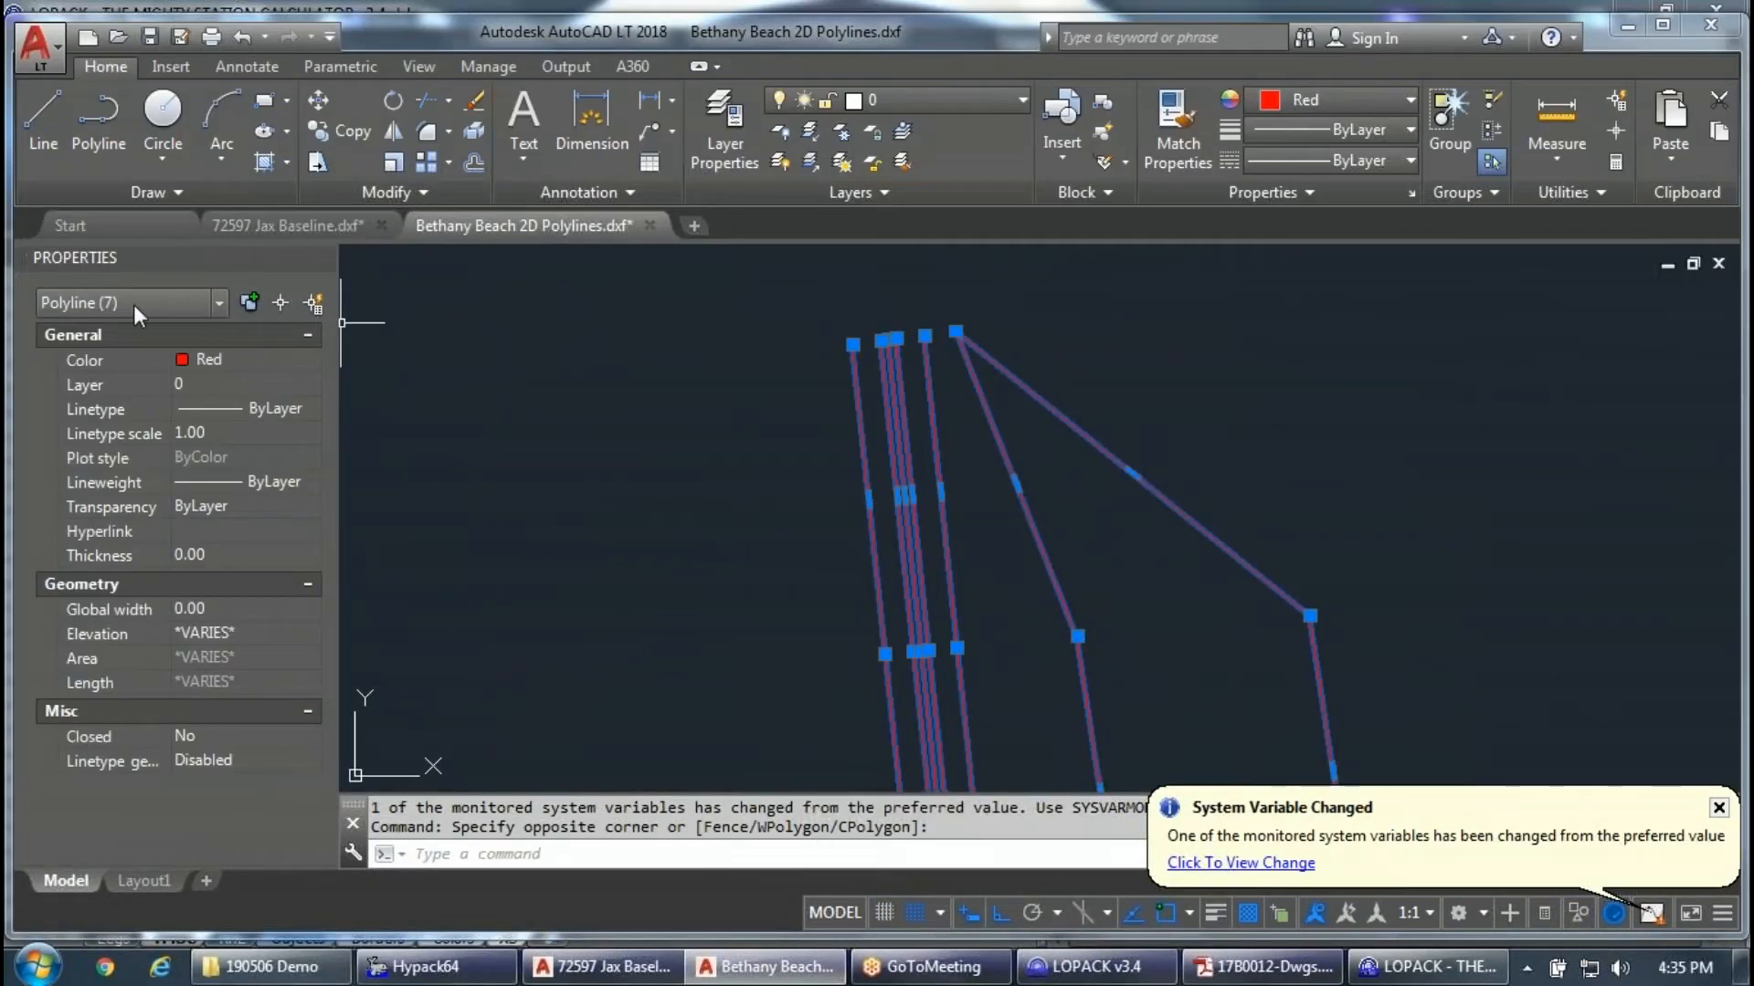
pyautogui.press('Escape')
pyautogui.click(1052, 572)
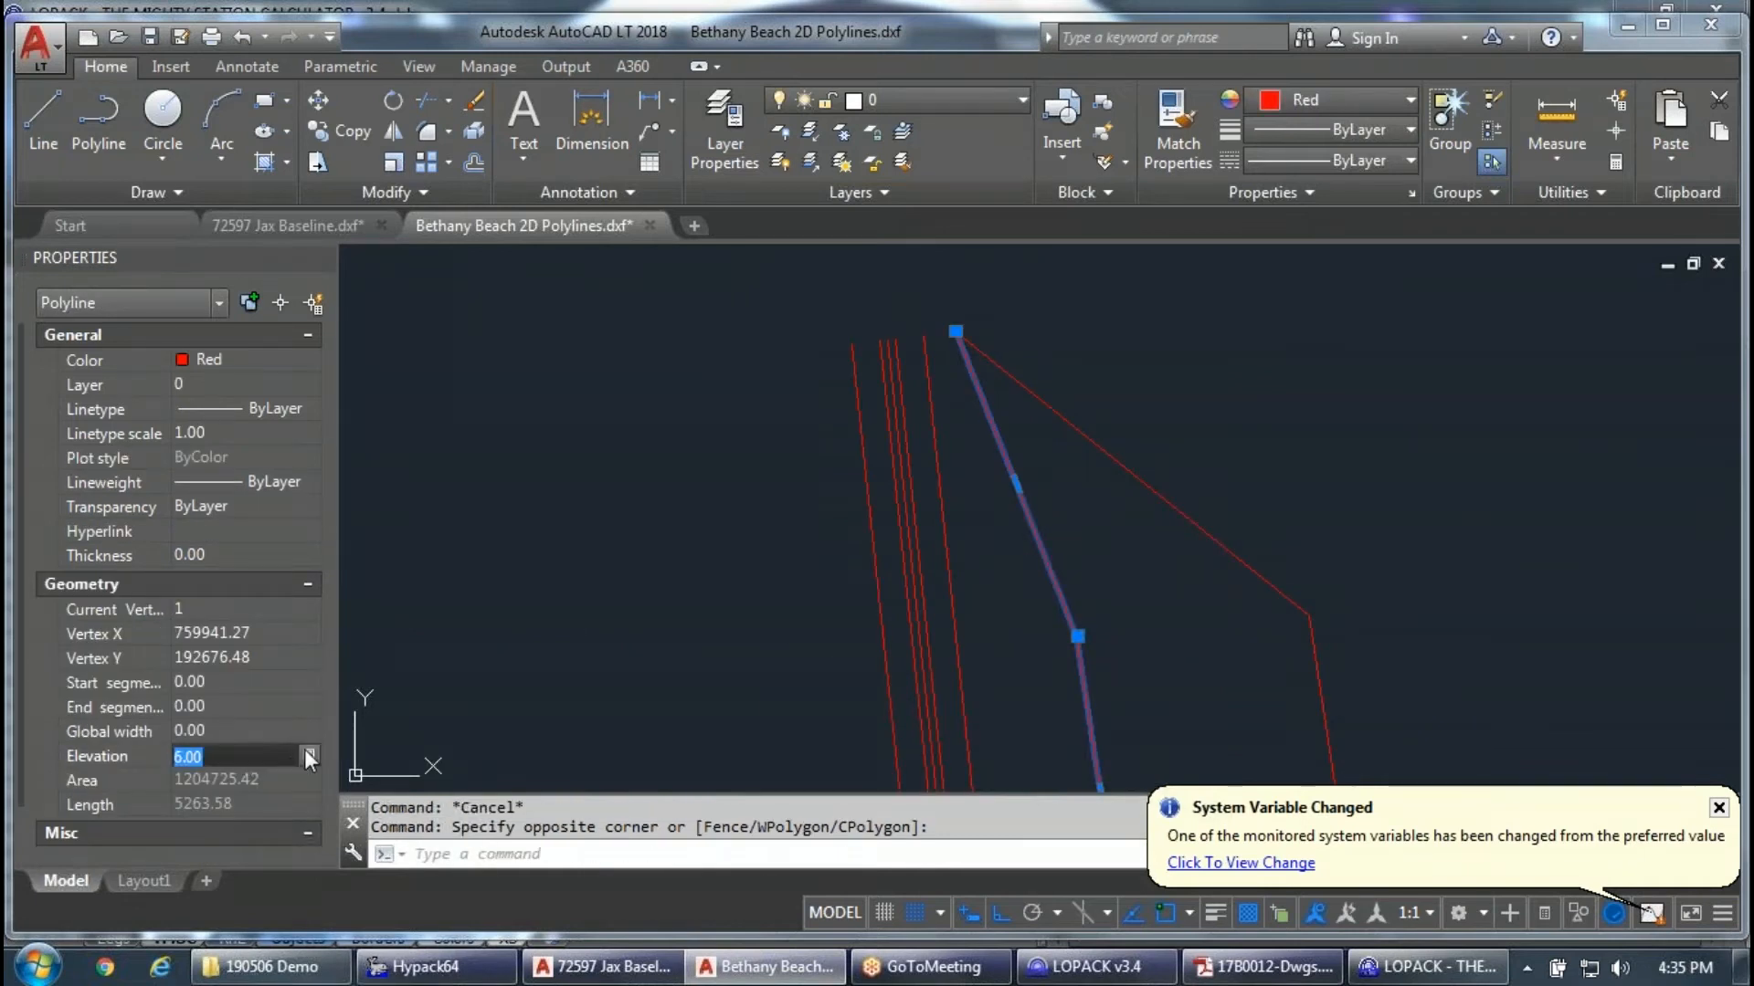
pyautogui.press('Escape')
pyautogui.click(959, 575)
pyautogui.click(935, 573)
pyautogui.press('Escape')
pyautogui.click(917, 620)
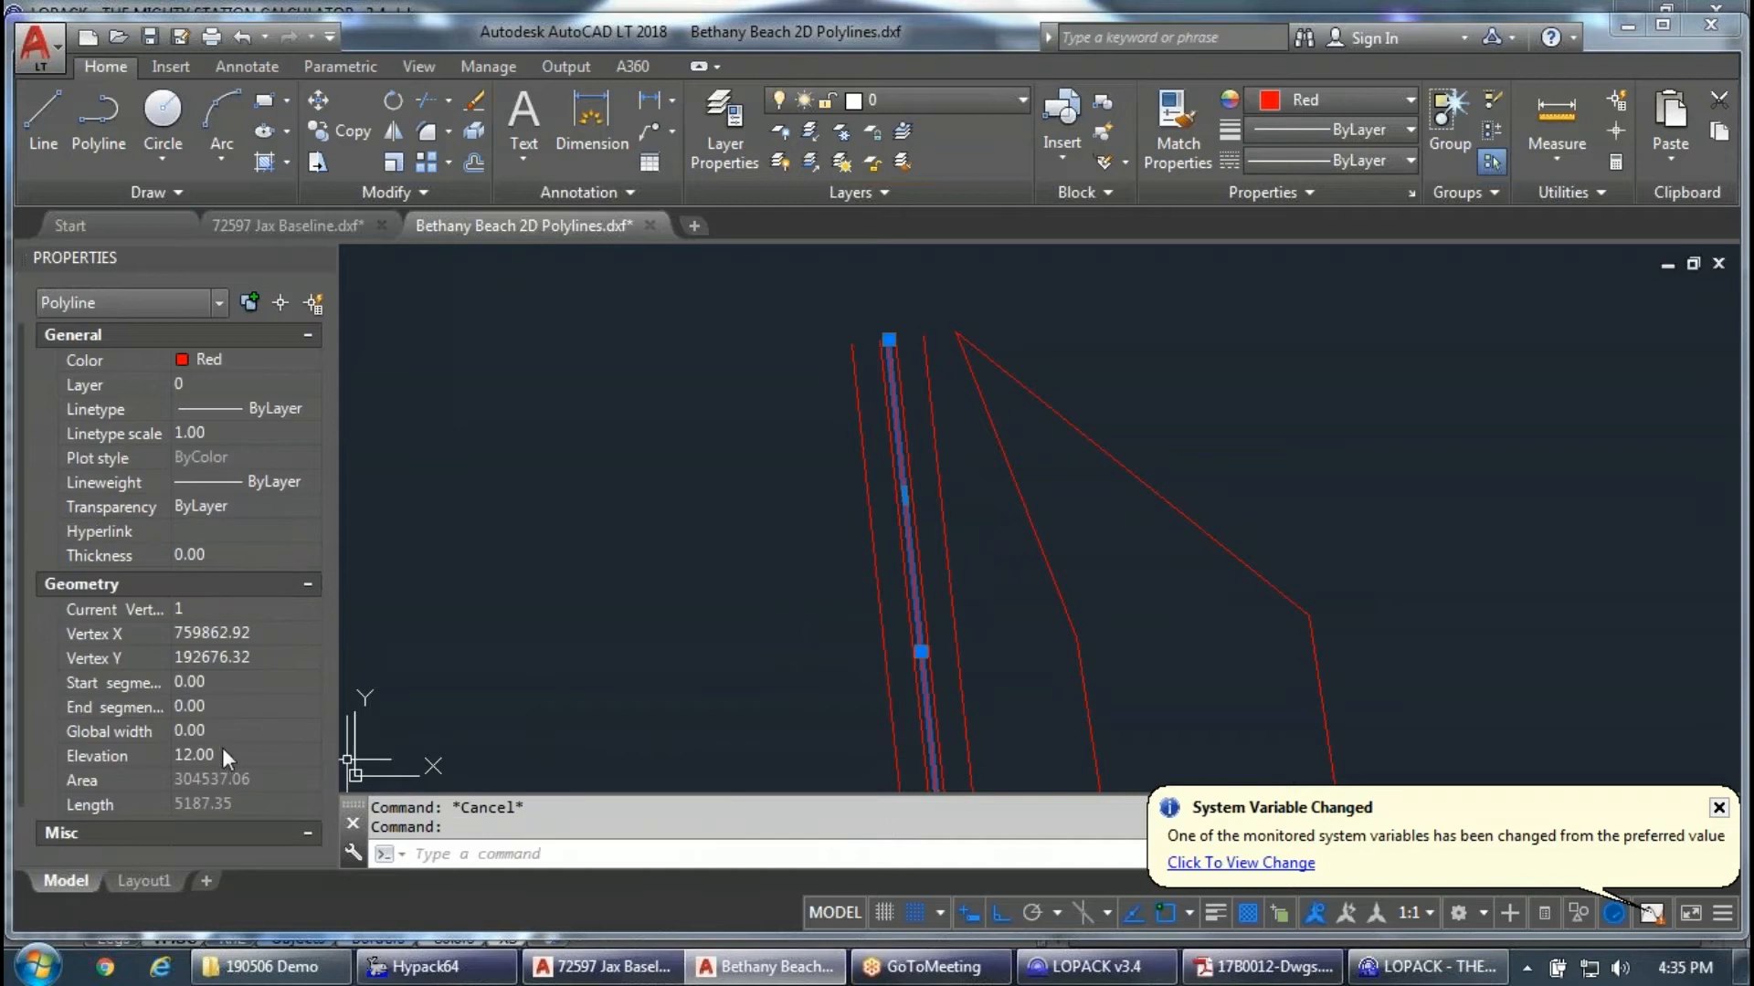
pyautogui.press('Escape')
# Close the 2D polylines drawing without saving, and start a DXF import with Shift Data in the Mighty Station Calculator.
pyautogui.click(649, 225)
pyautogui.click(961, 548)
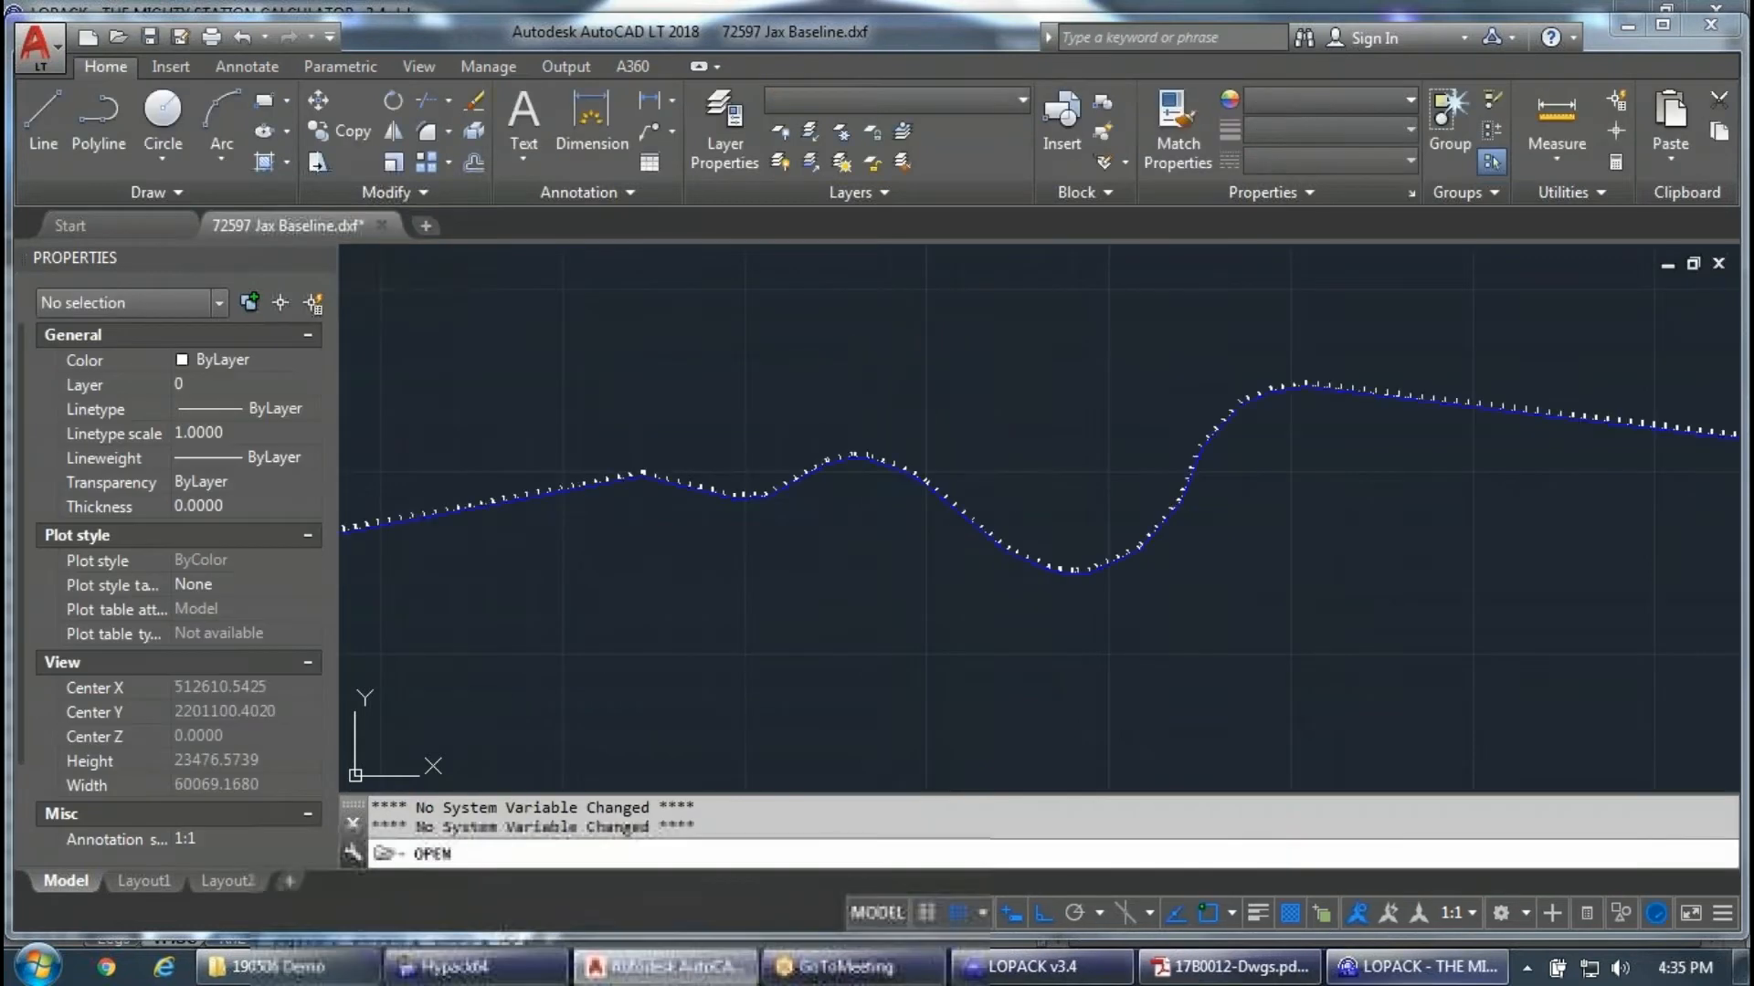
pyautogui.click(1416, 966)
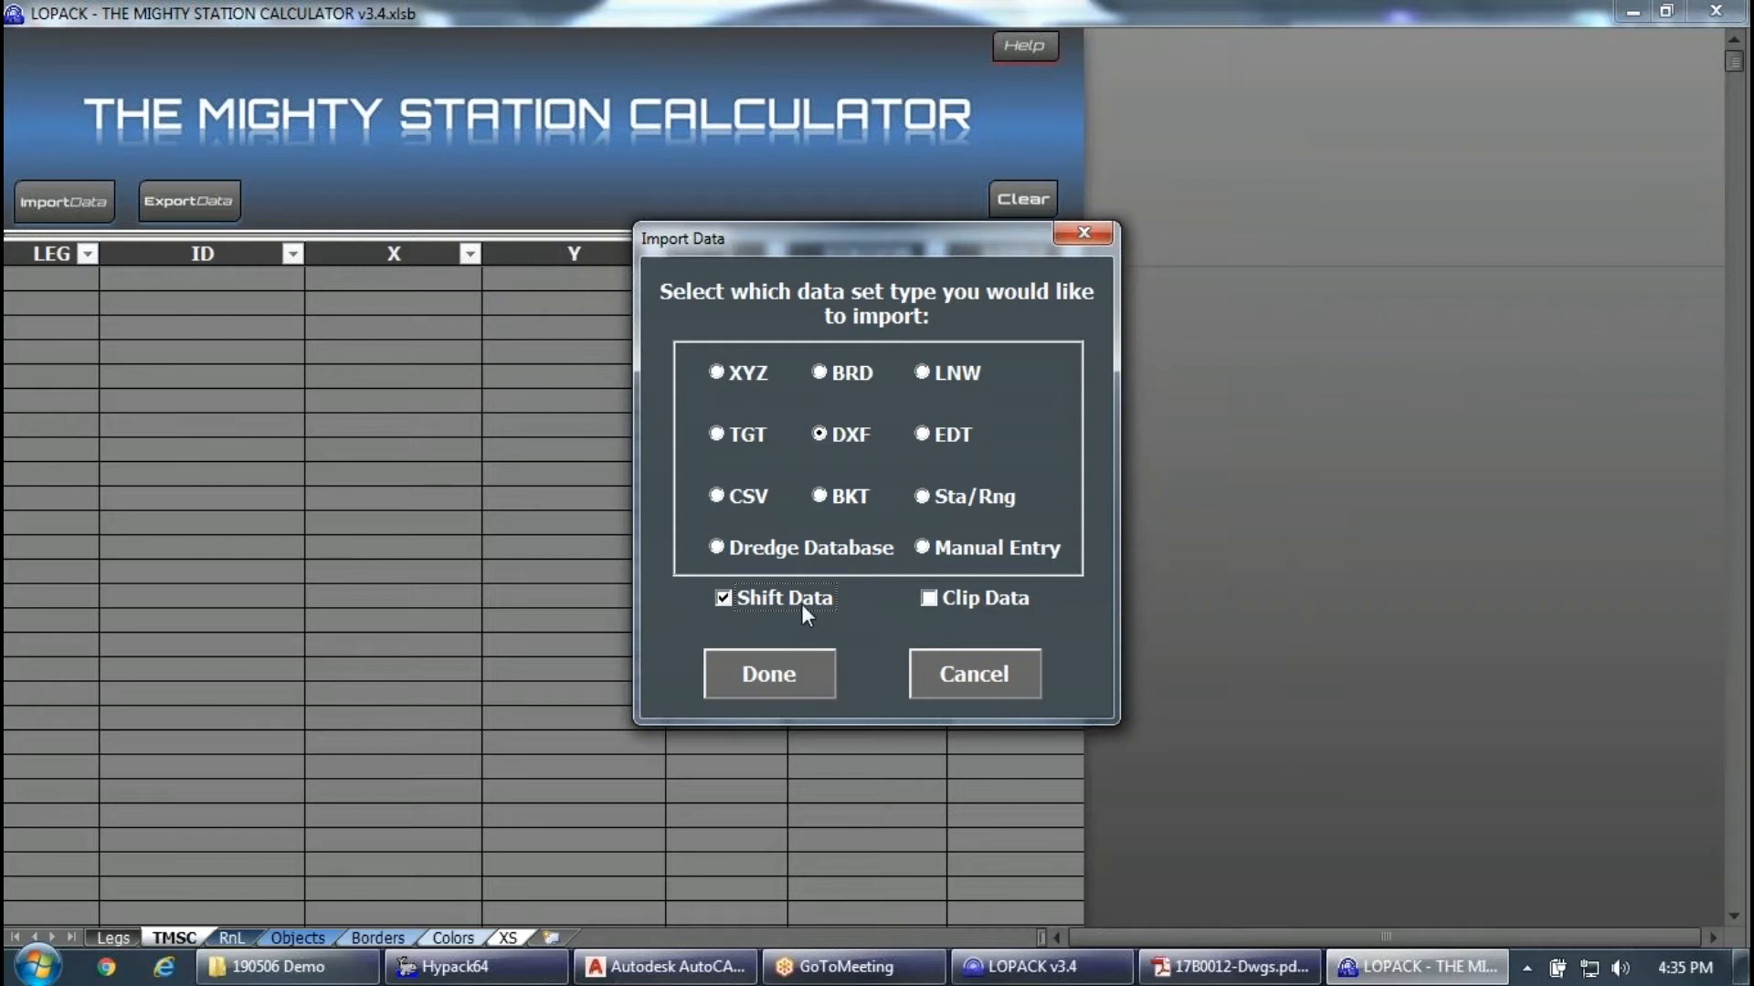
pyautogui.click(807, 663)
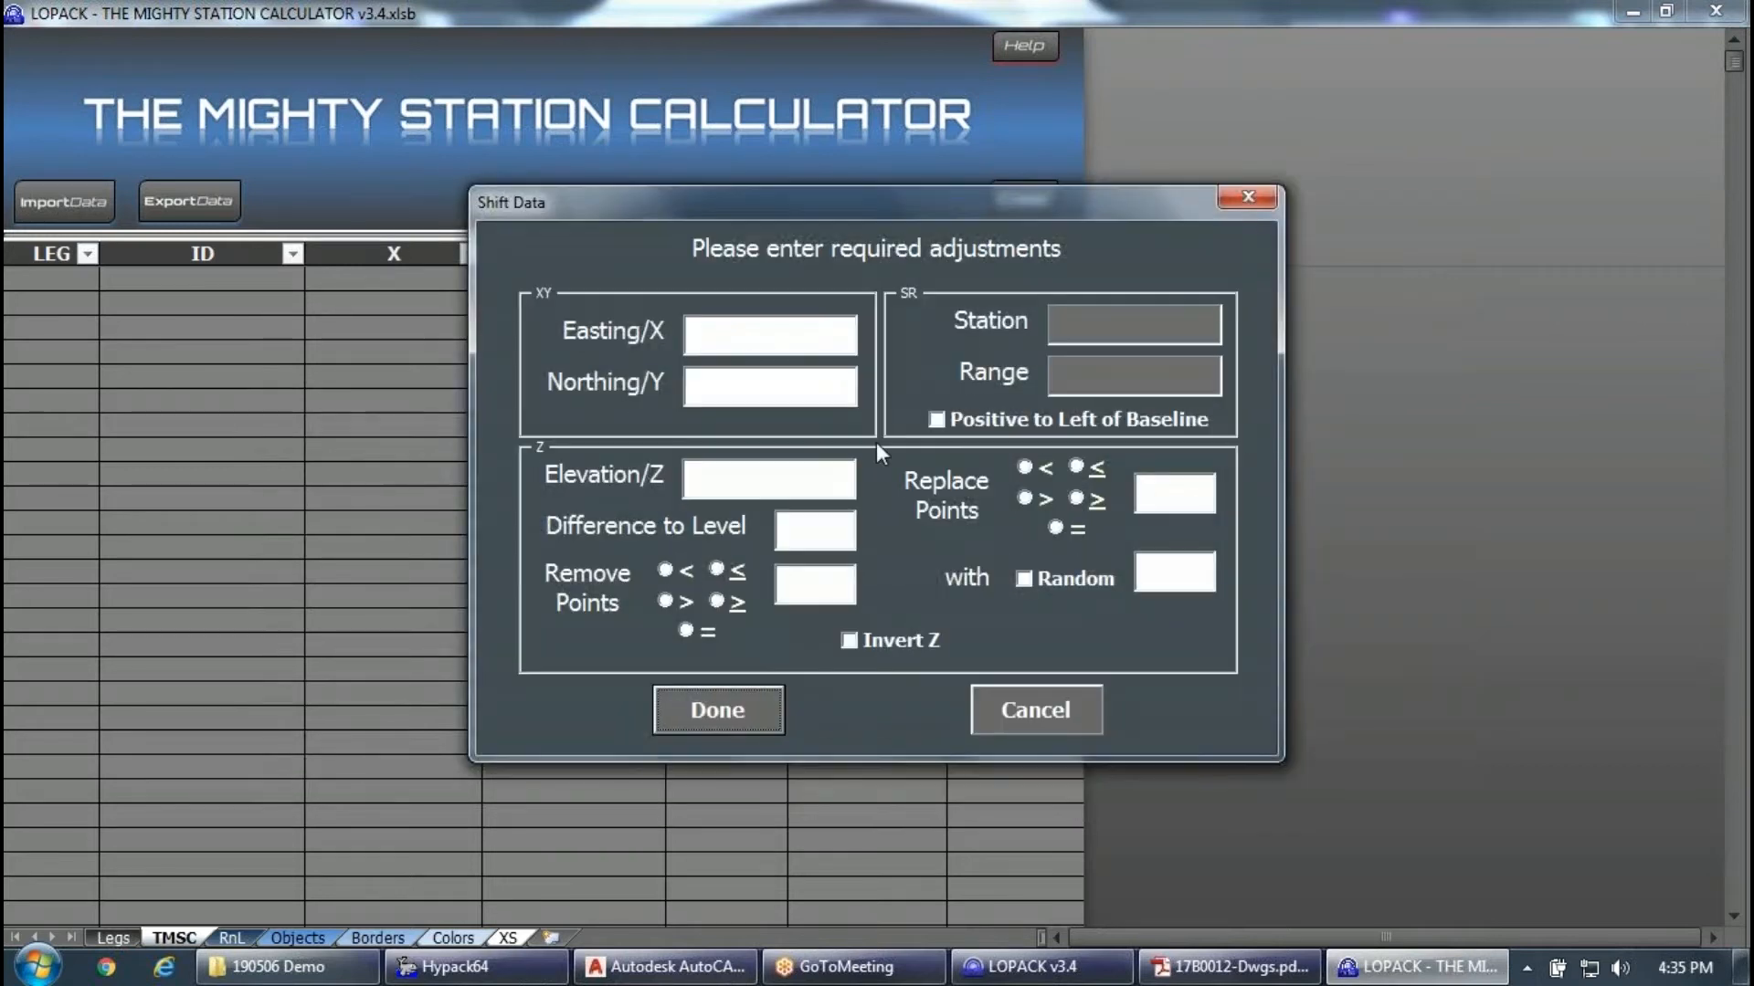
# Enter an Elevation/Z shift of 1 with no Easting or Northing shift, and confirm the adjustments.
pyautogui.click(799, 332)
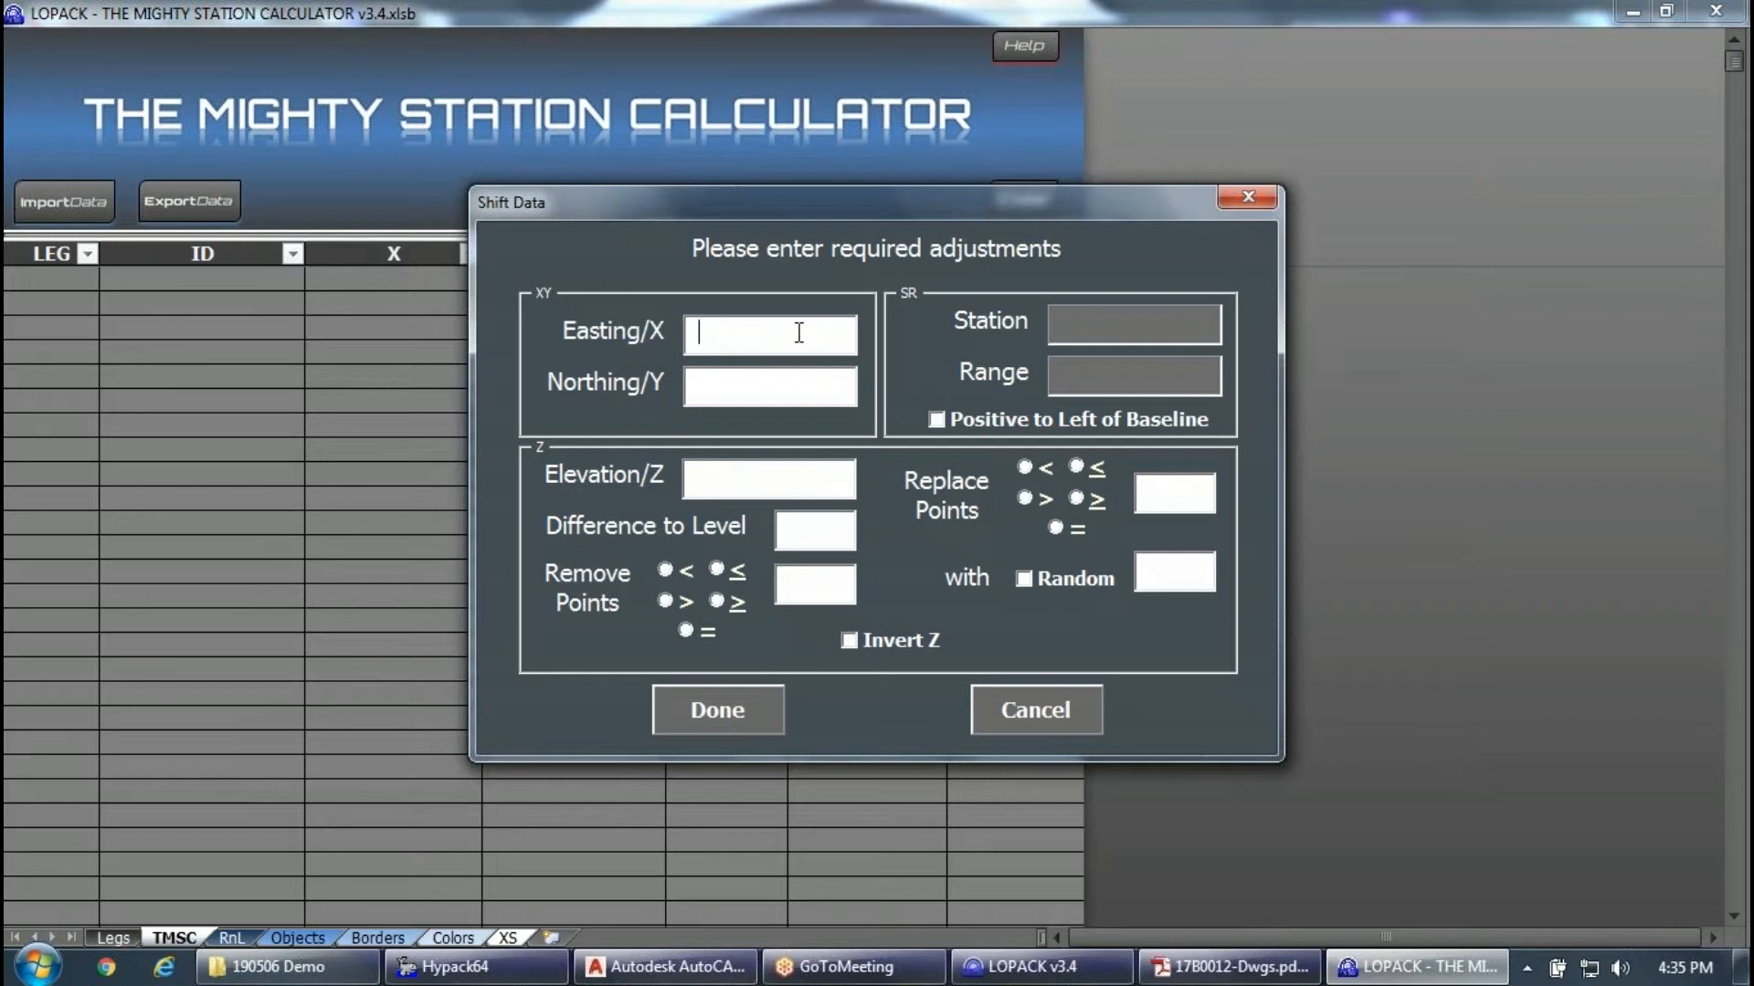
pyautogui.click(728, 384)
pyautogui.write('50')
pyautogui.press('BackSpace')
pyautogui.press('BackSpace')
pyautogui.click(754, 470)
pyautogui.write('1')
pyautogui.click(837, 527)
pyautogui.moveTo(841, 211); pyautogui.dragTo(768, 214)
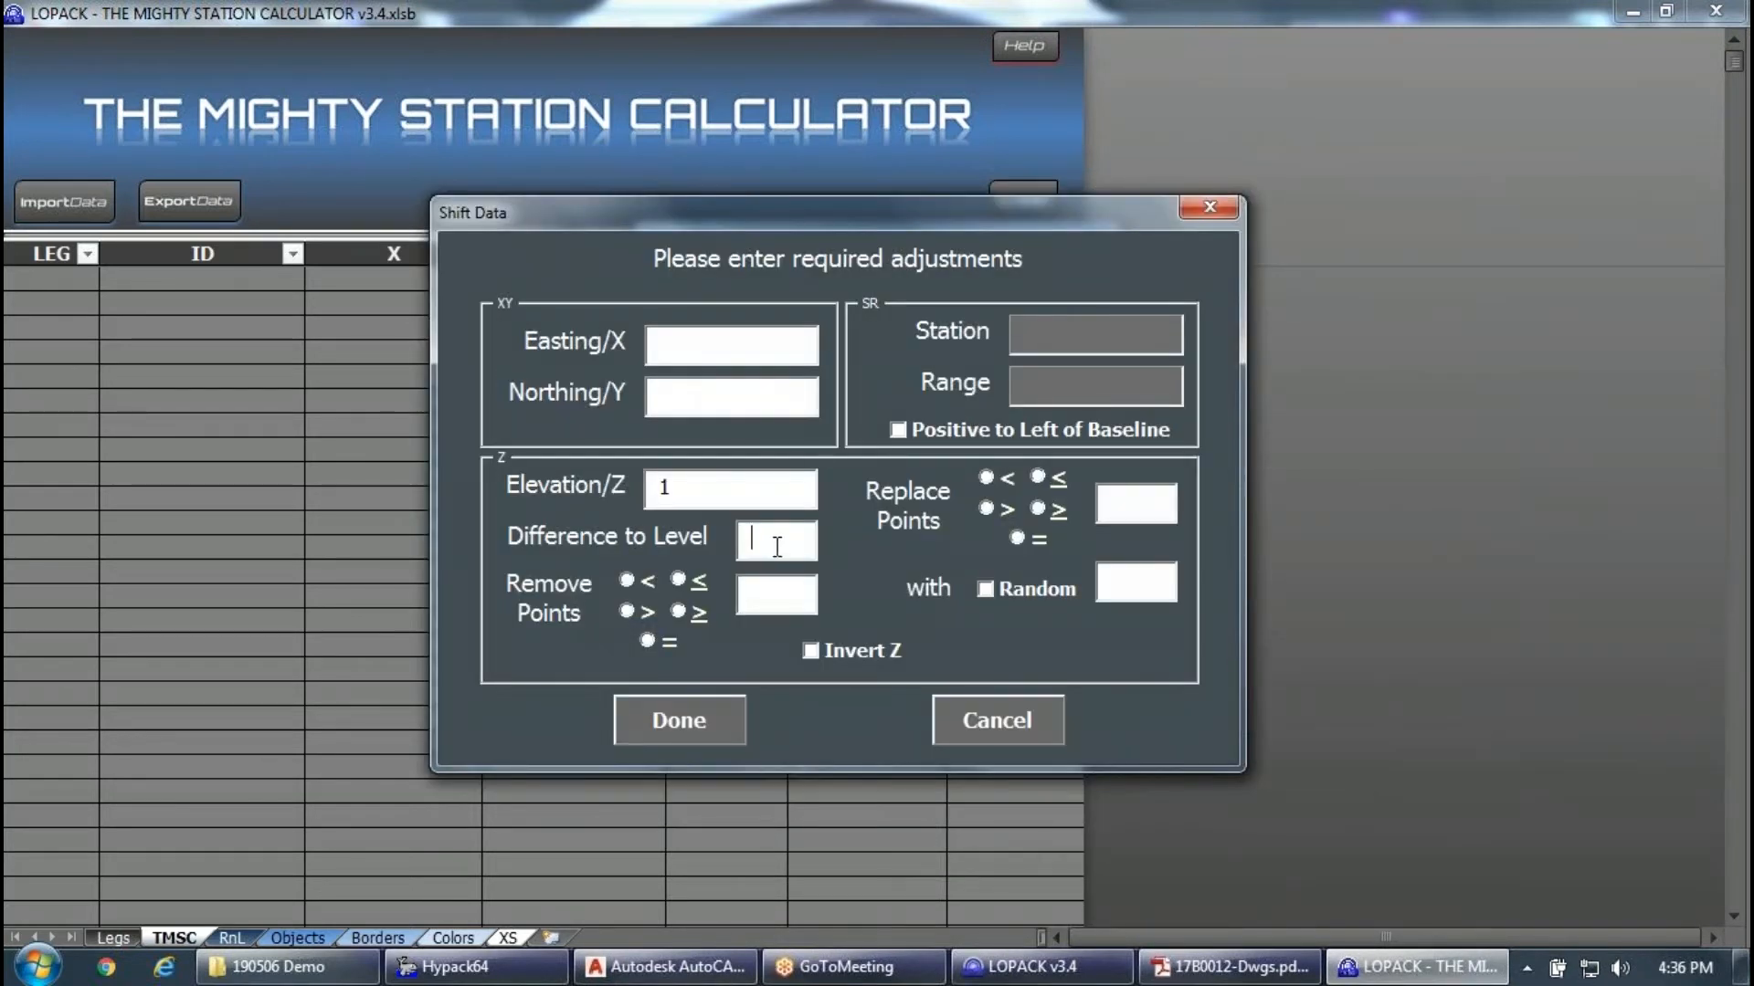
pyautogui.click(802, 589)
pyautogui.click(660, 722)
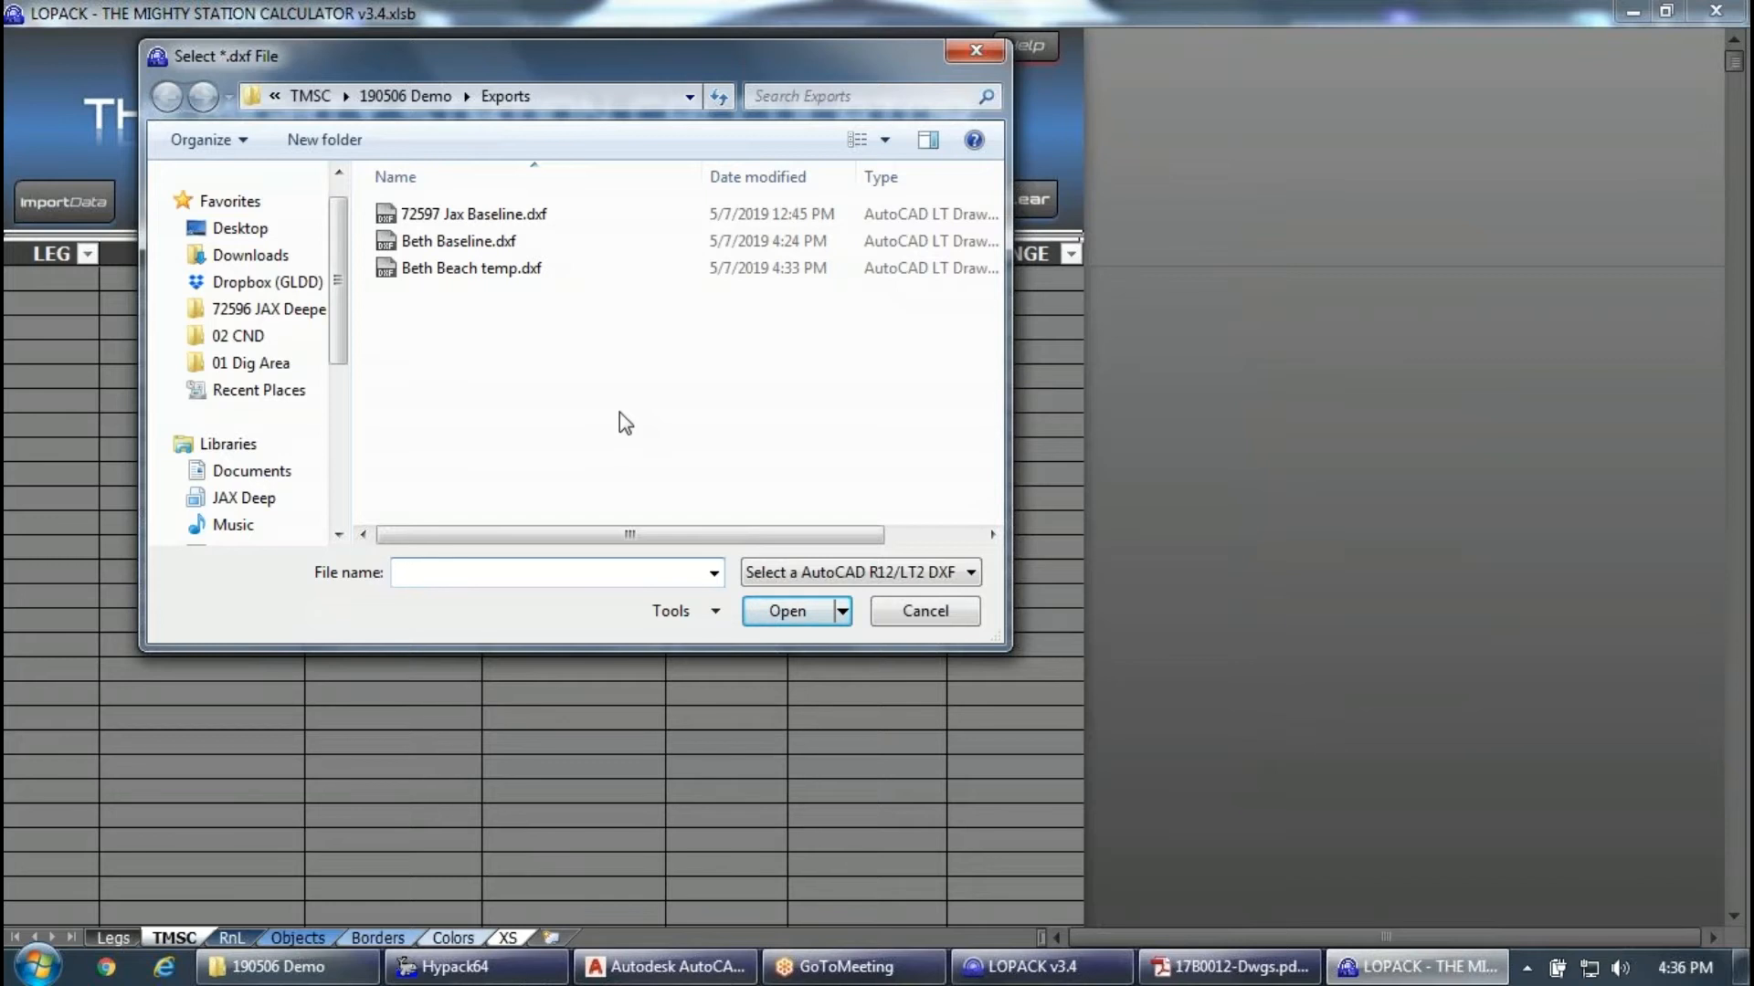
# Try to open Beth Beach temp 2.dxf from the Exports folder as the DXF file to import.
pyautogui.moveTo(530, 56); pyautogui.dragTo(709, 135)
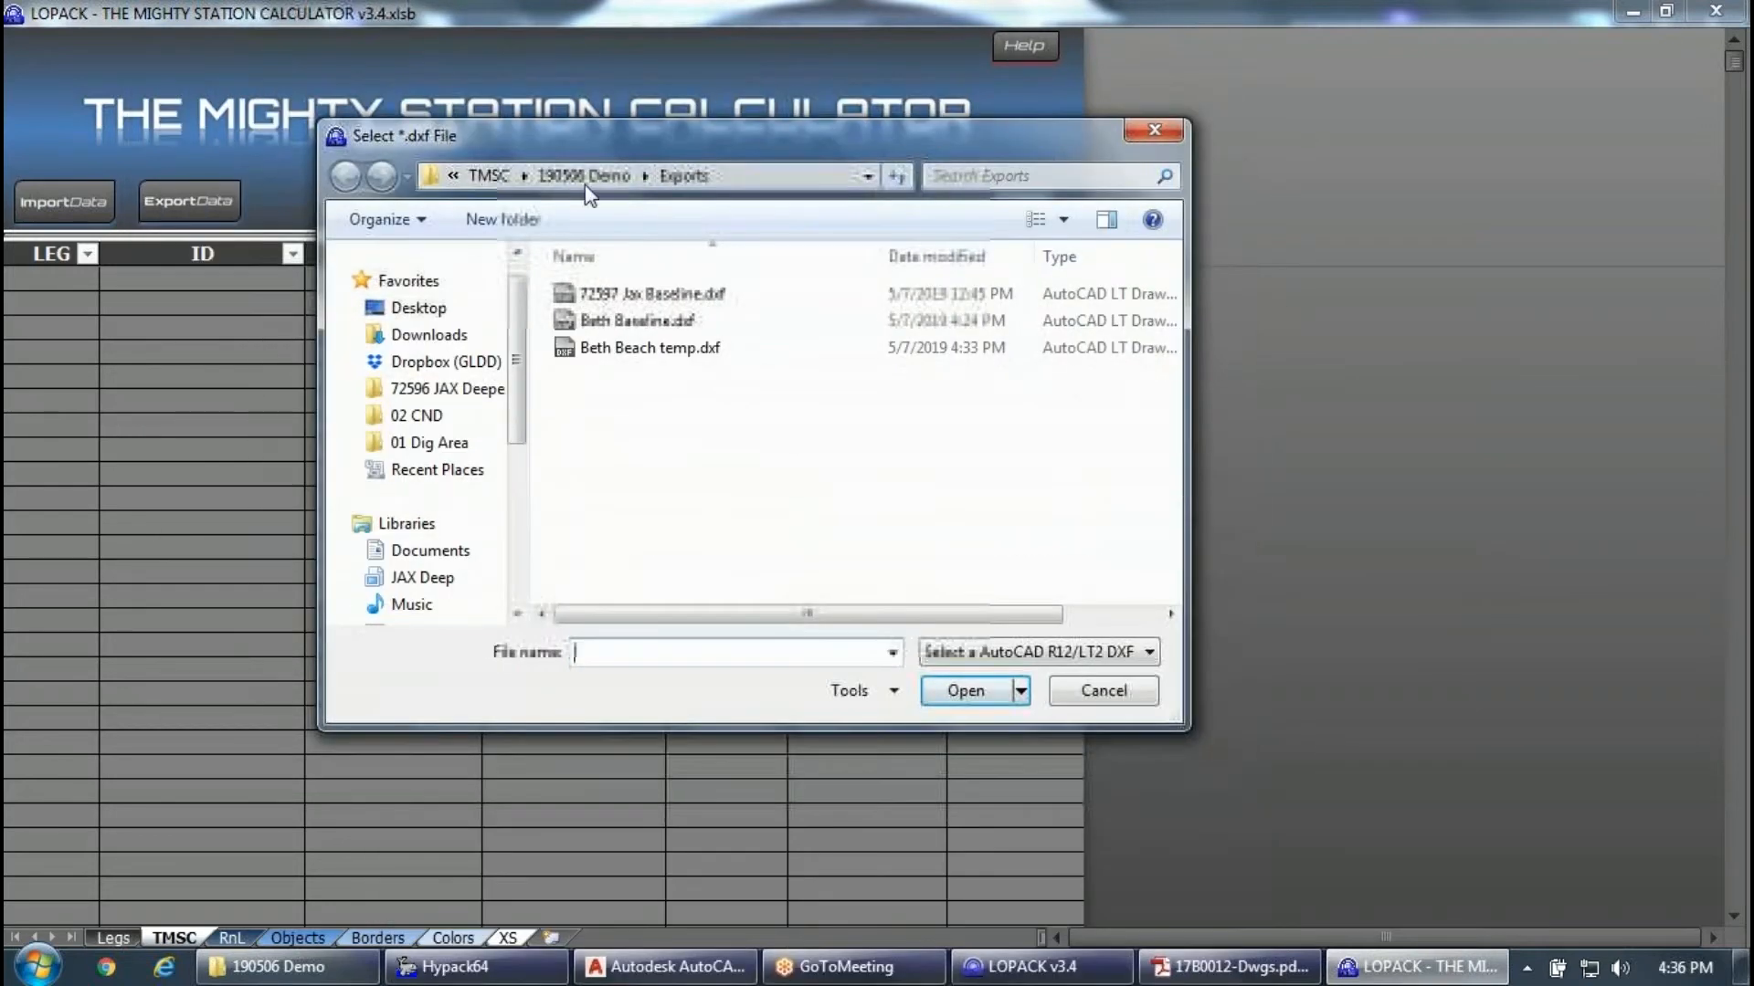
pyautogui.click(675, 355)
pyautogui.click(747, 657)
pyautogui.click(693, 655)
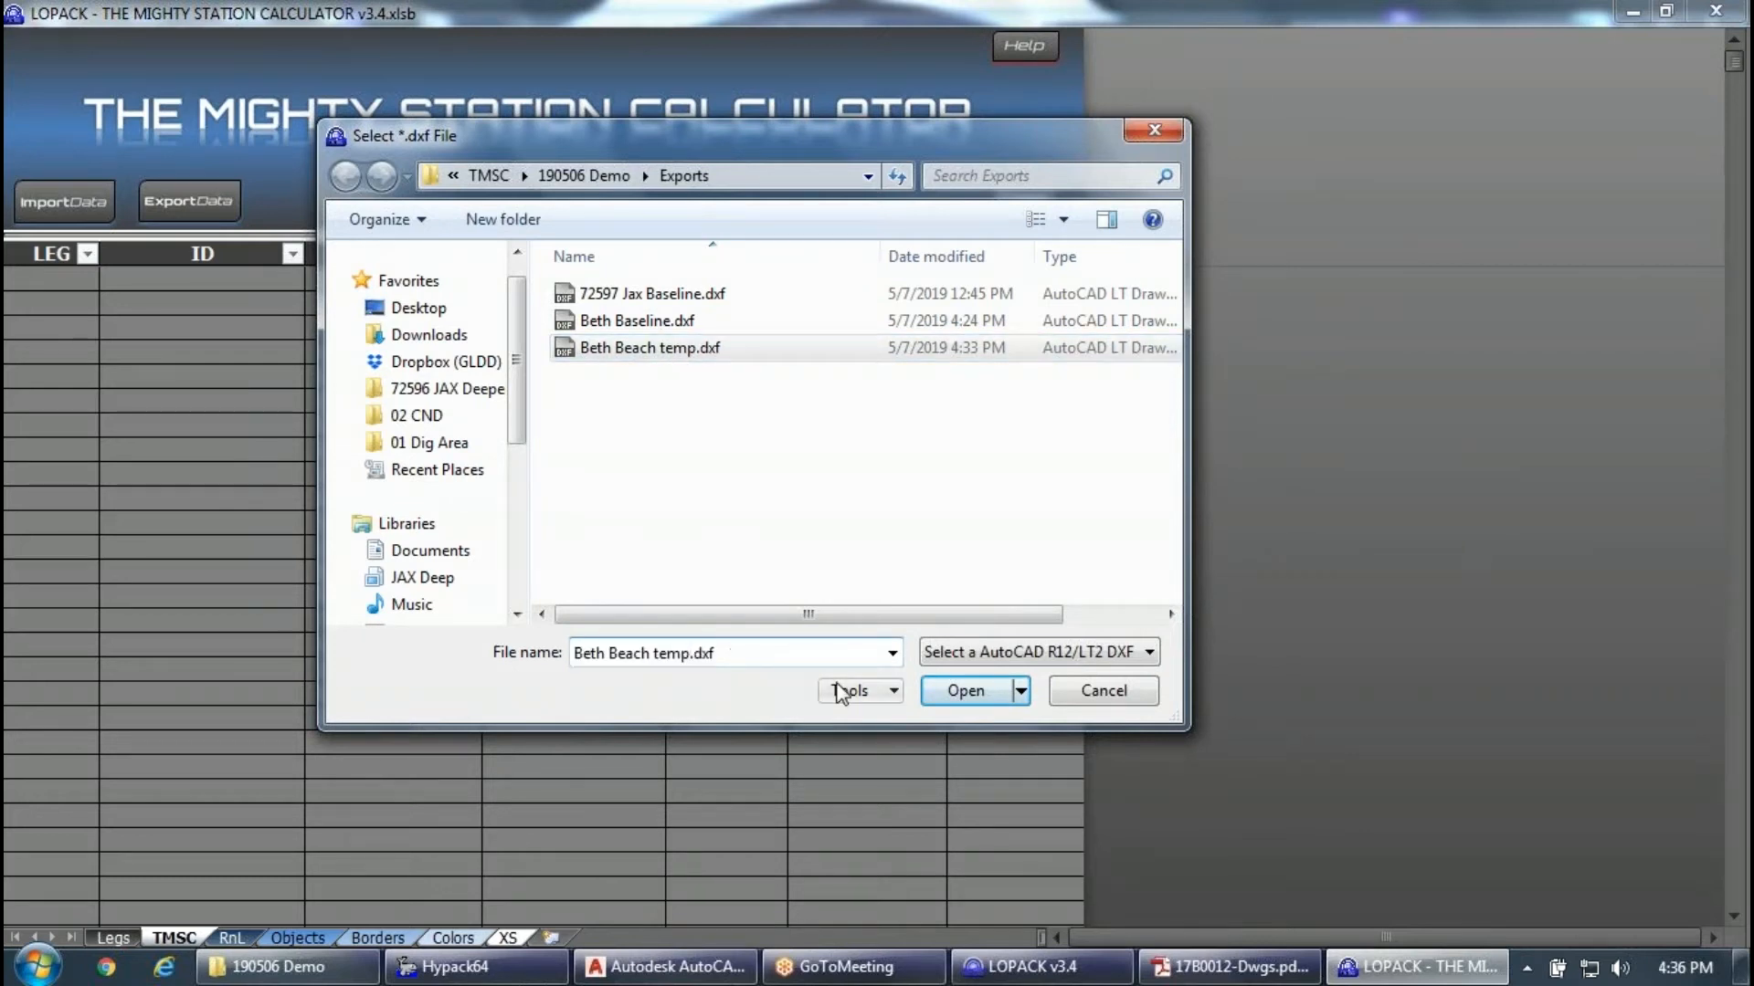
pyautogui.write('2')
pyautogui.click(1005, 692)
pyautogui.click(1021, 501)
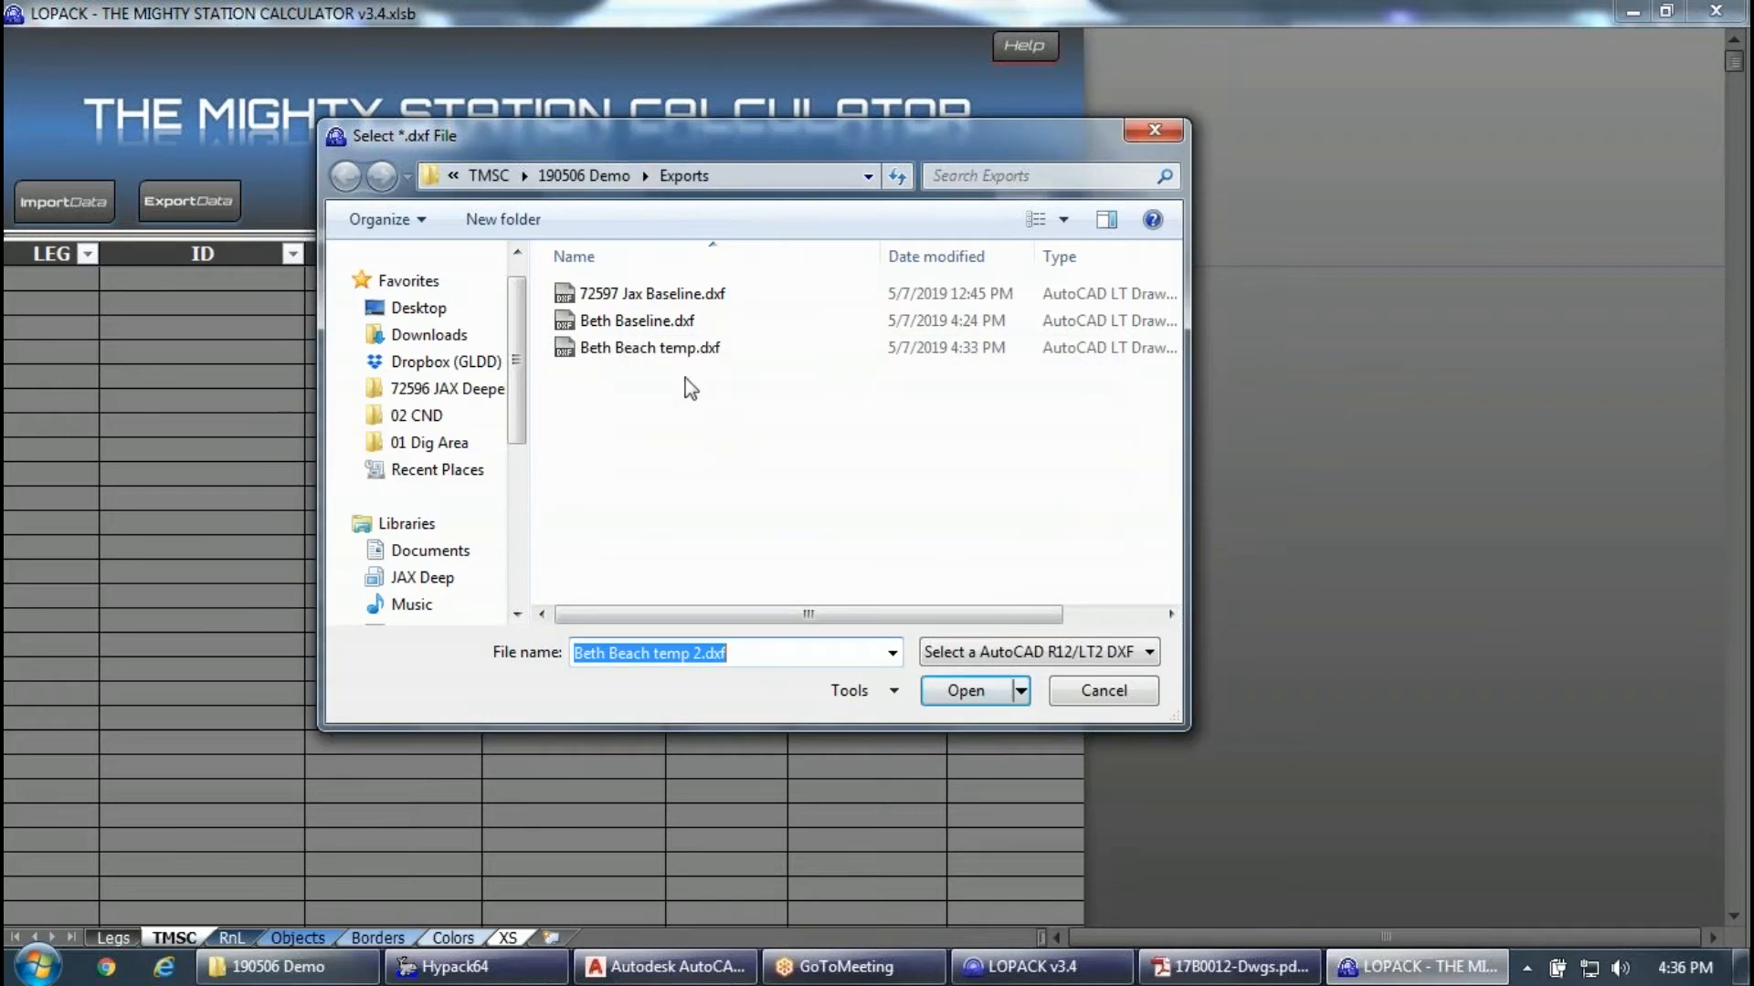
# Import Bethany Beach 2D Polylines.dxf from the 190506 Demo folder and convert its points to station/range despite the baseline limits.
pyautogui.click(677, 349)
pyautogui.click(584, 175)
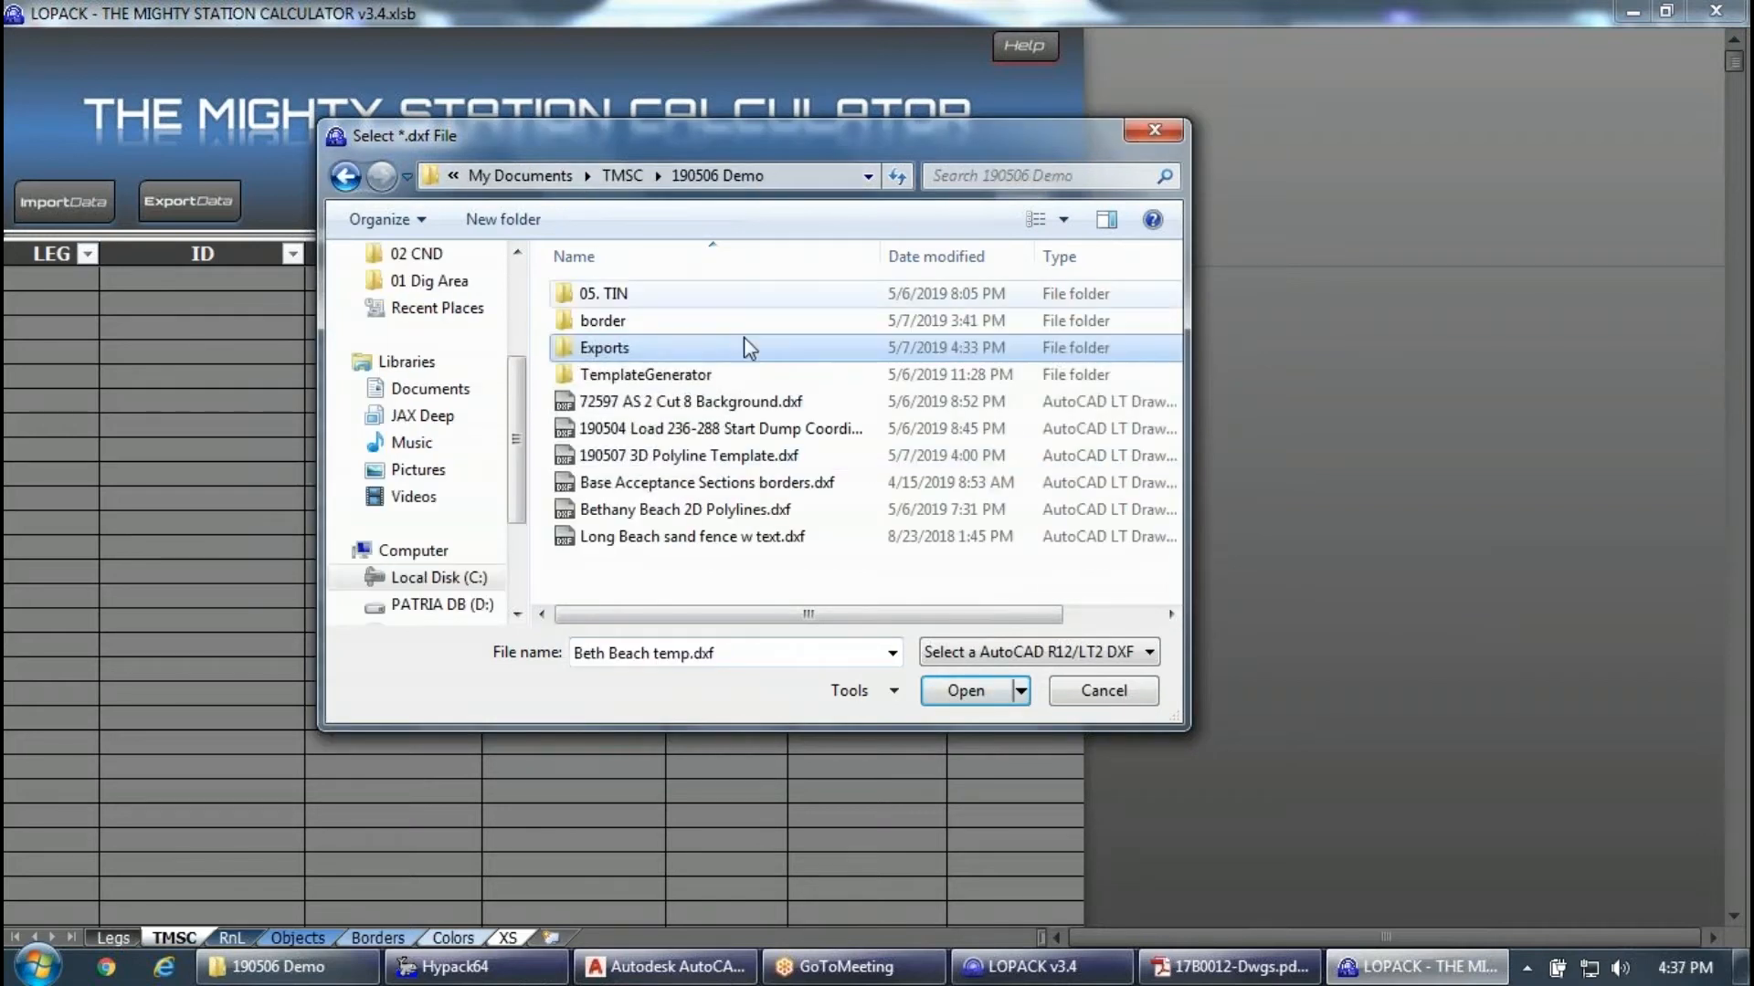
pyautogui.click(694, 455)
pyautogui.click(705, 512)
pyautogui.click(979, 710)
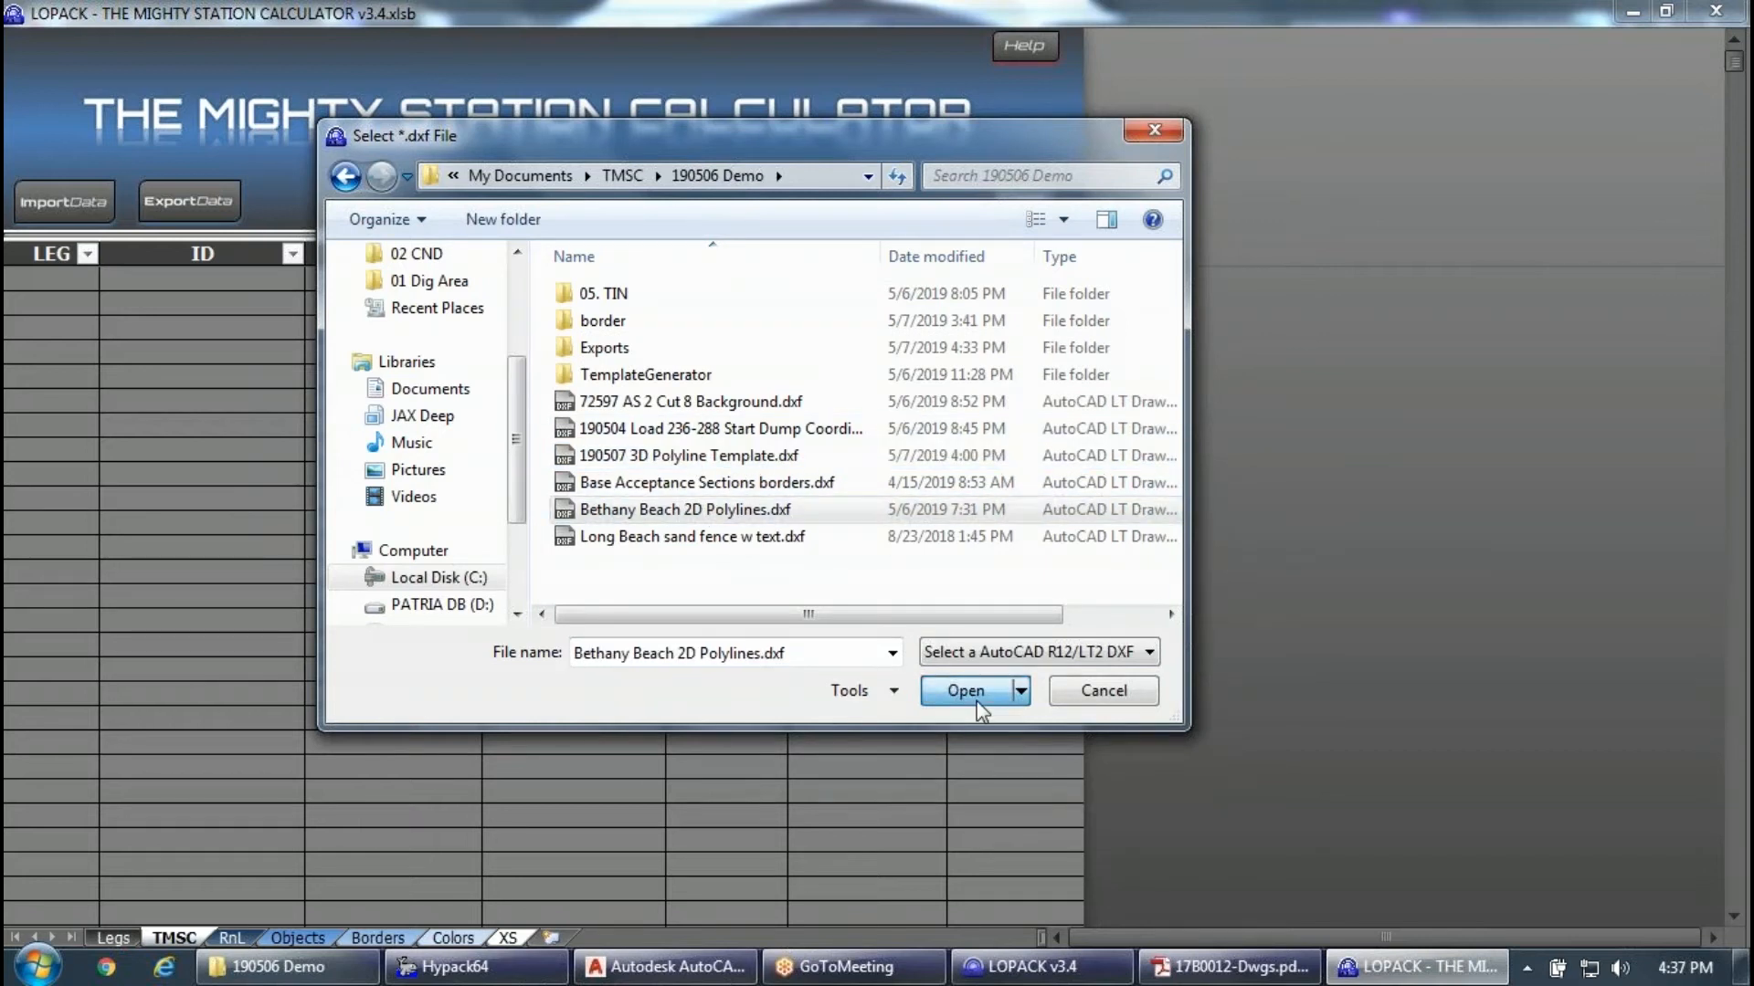
pyautogui.click(952, 694)
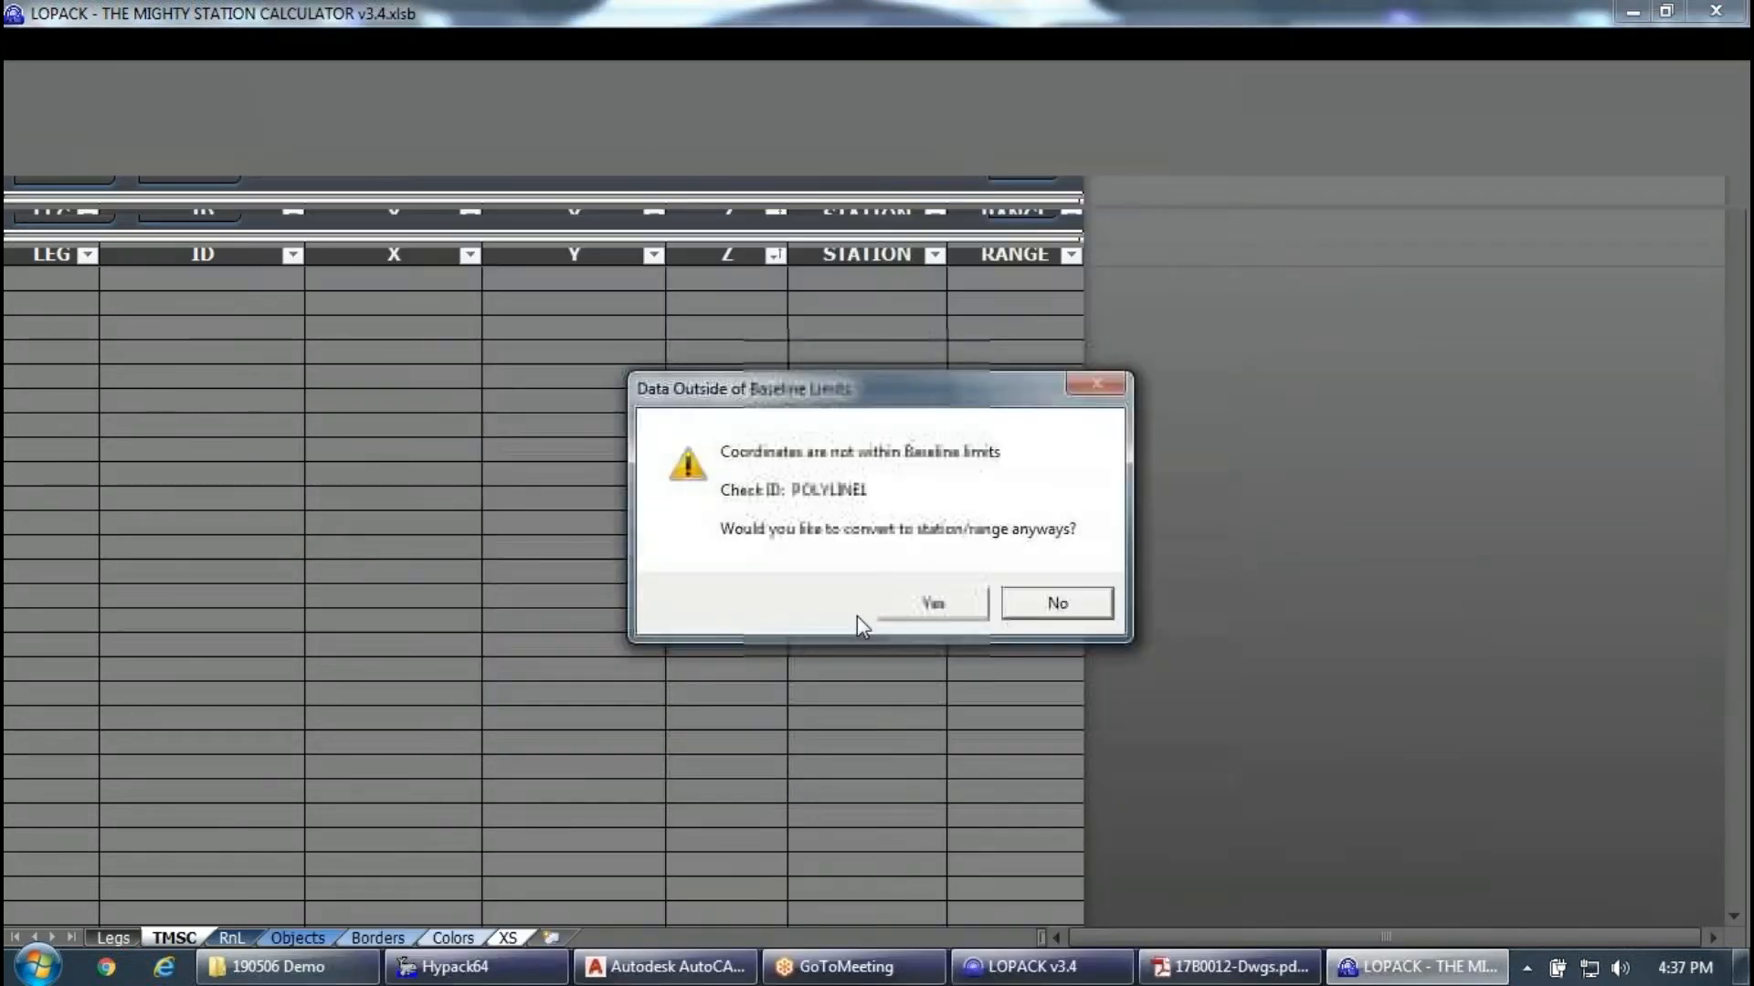
pyautogui.click(924, 604)
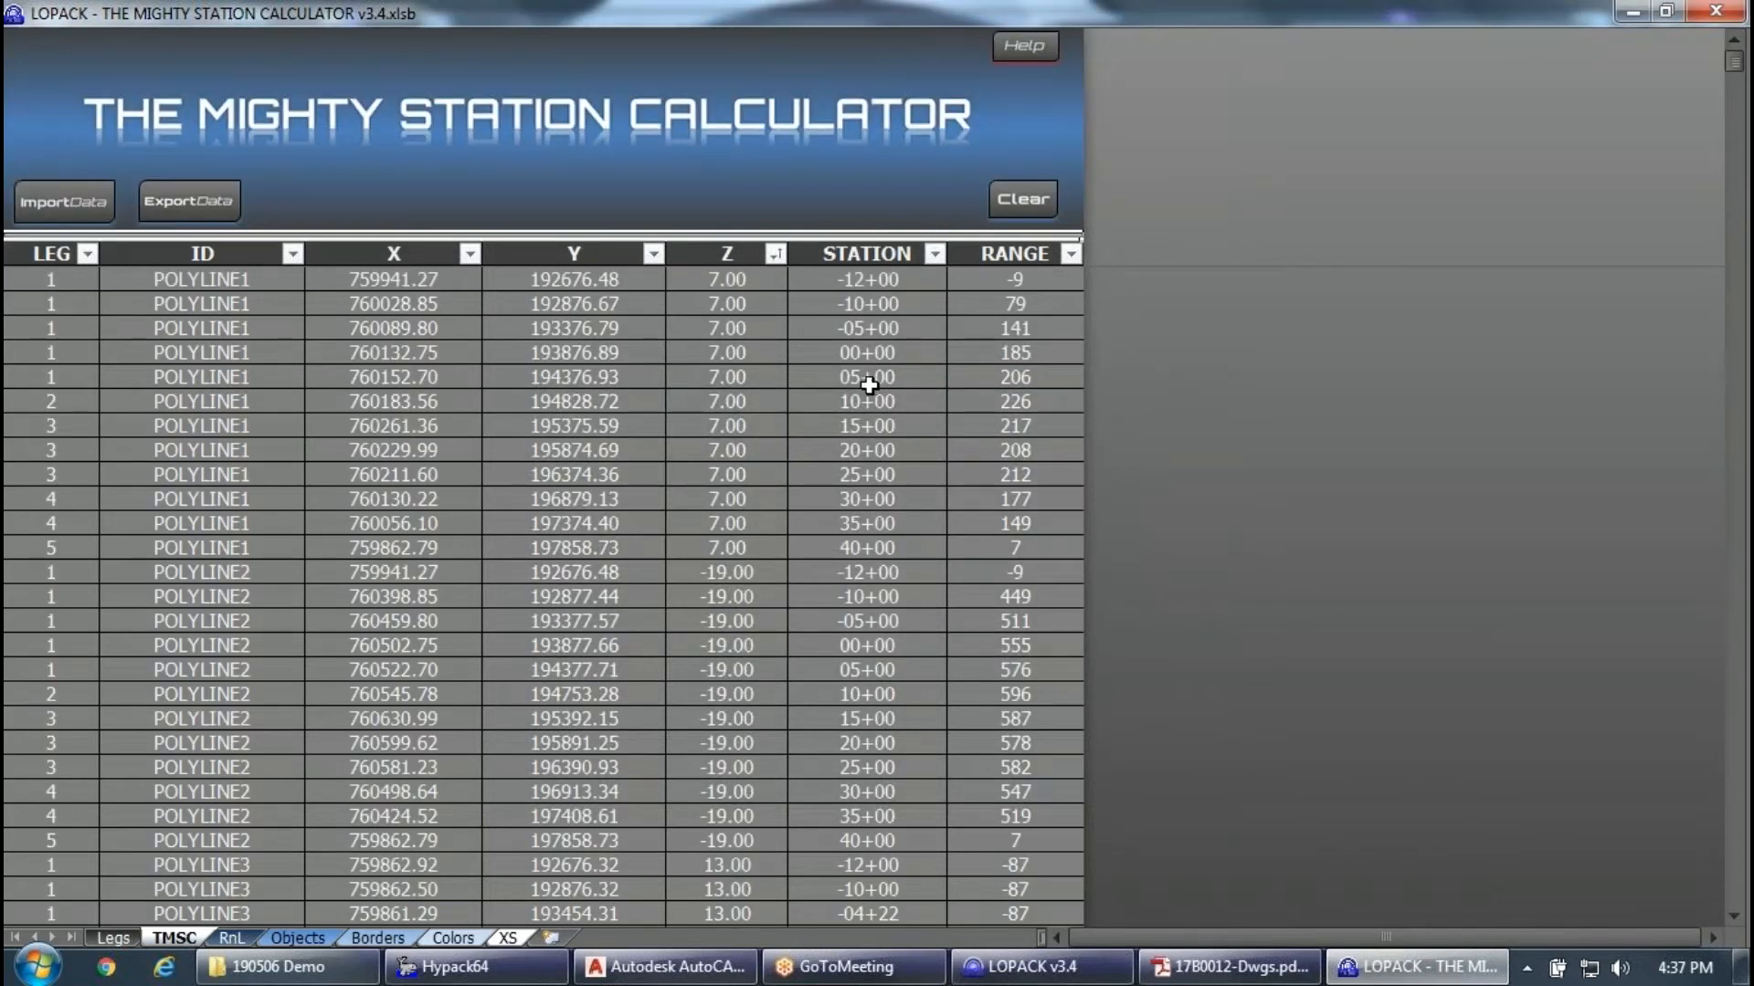
# Examine the imported polyline points, including their coordinates, stations and the ID grouping for POLYLINE2.
pyautogui.click(836, 281)
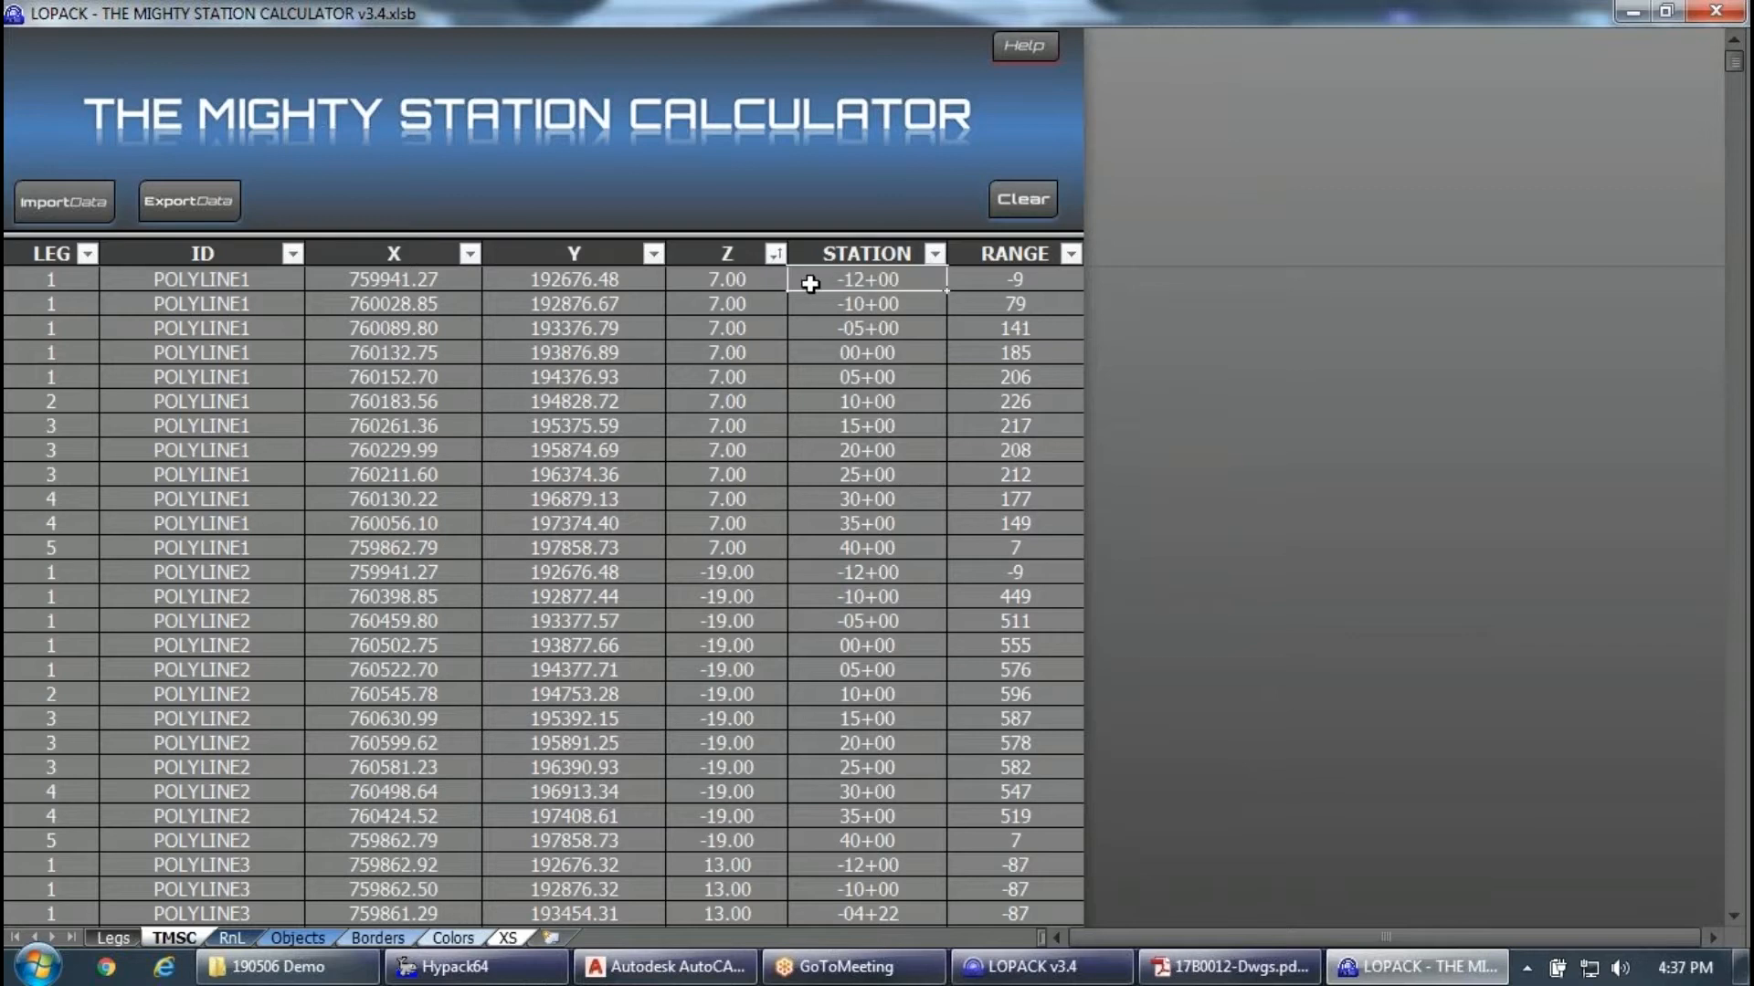
pyautogui.click(621, 280)
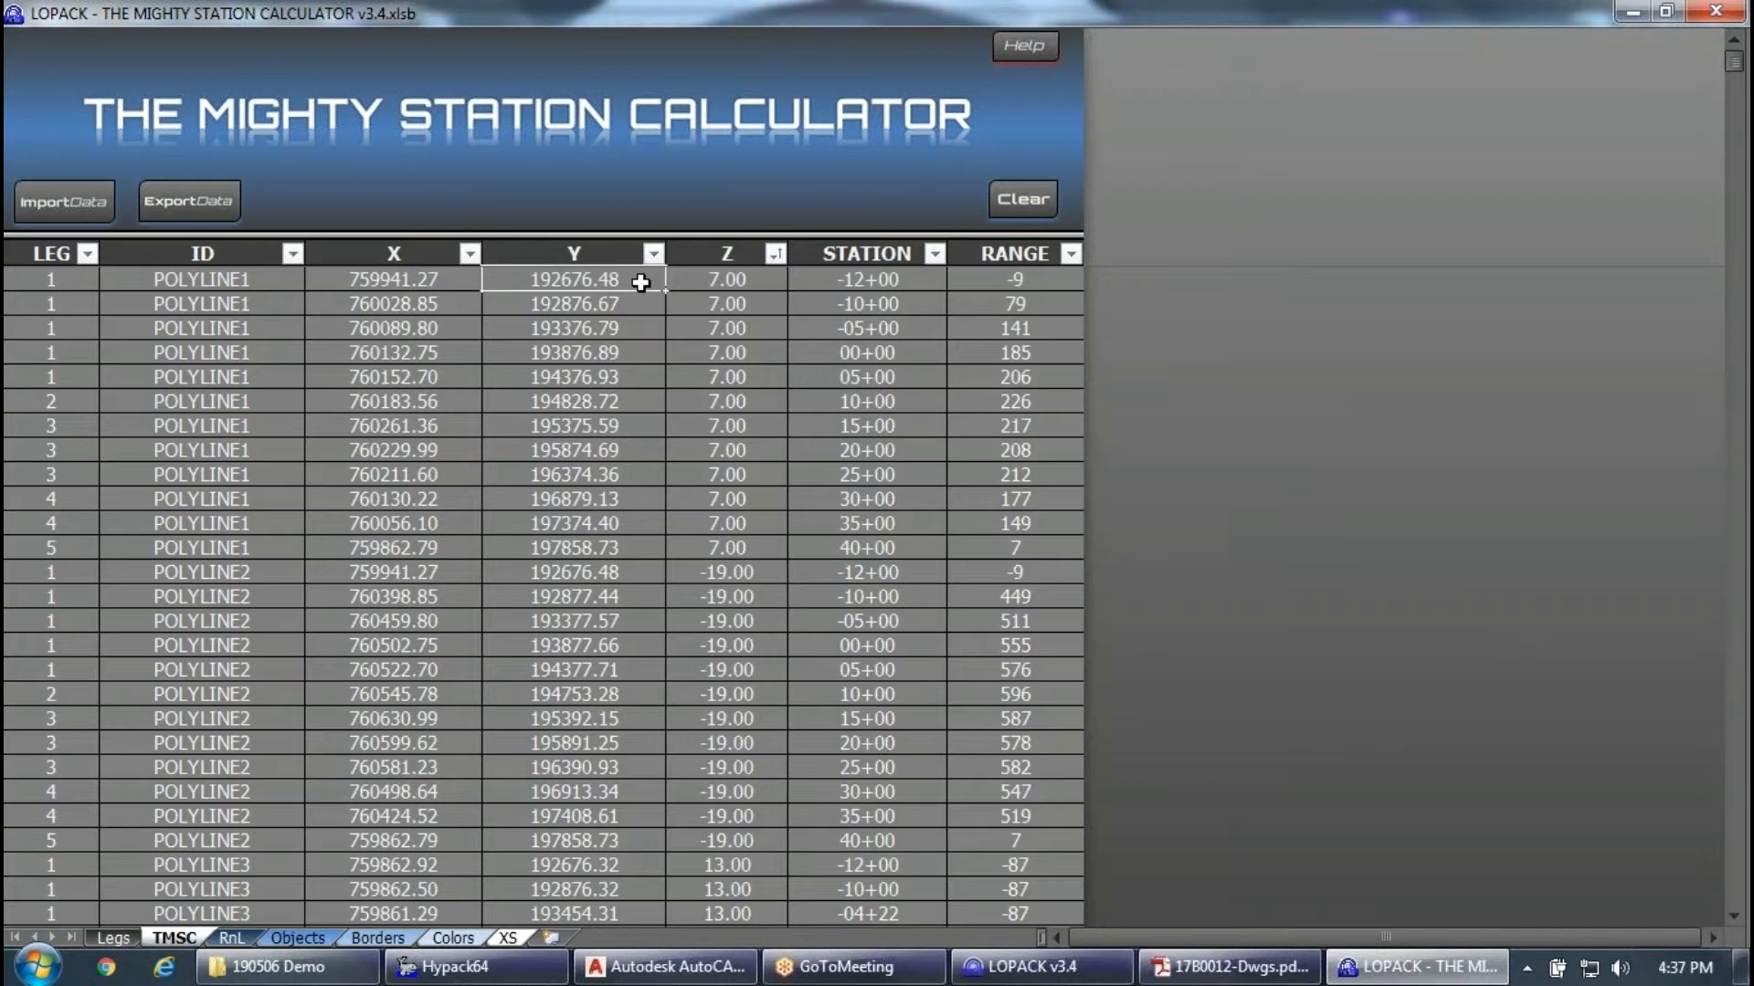
pyautogui.click(858, 279)
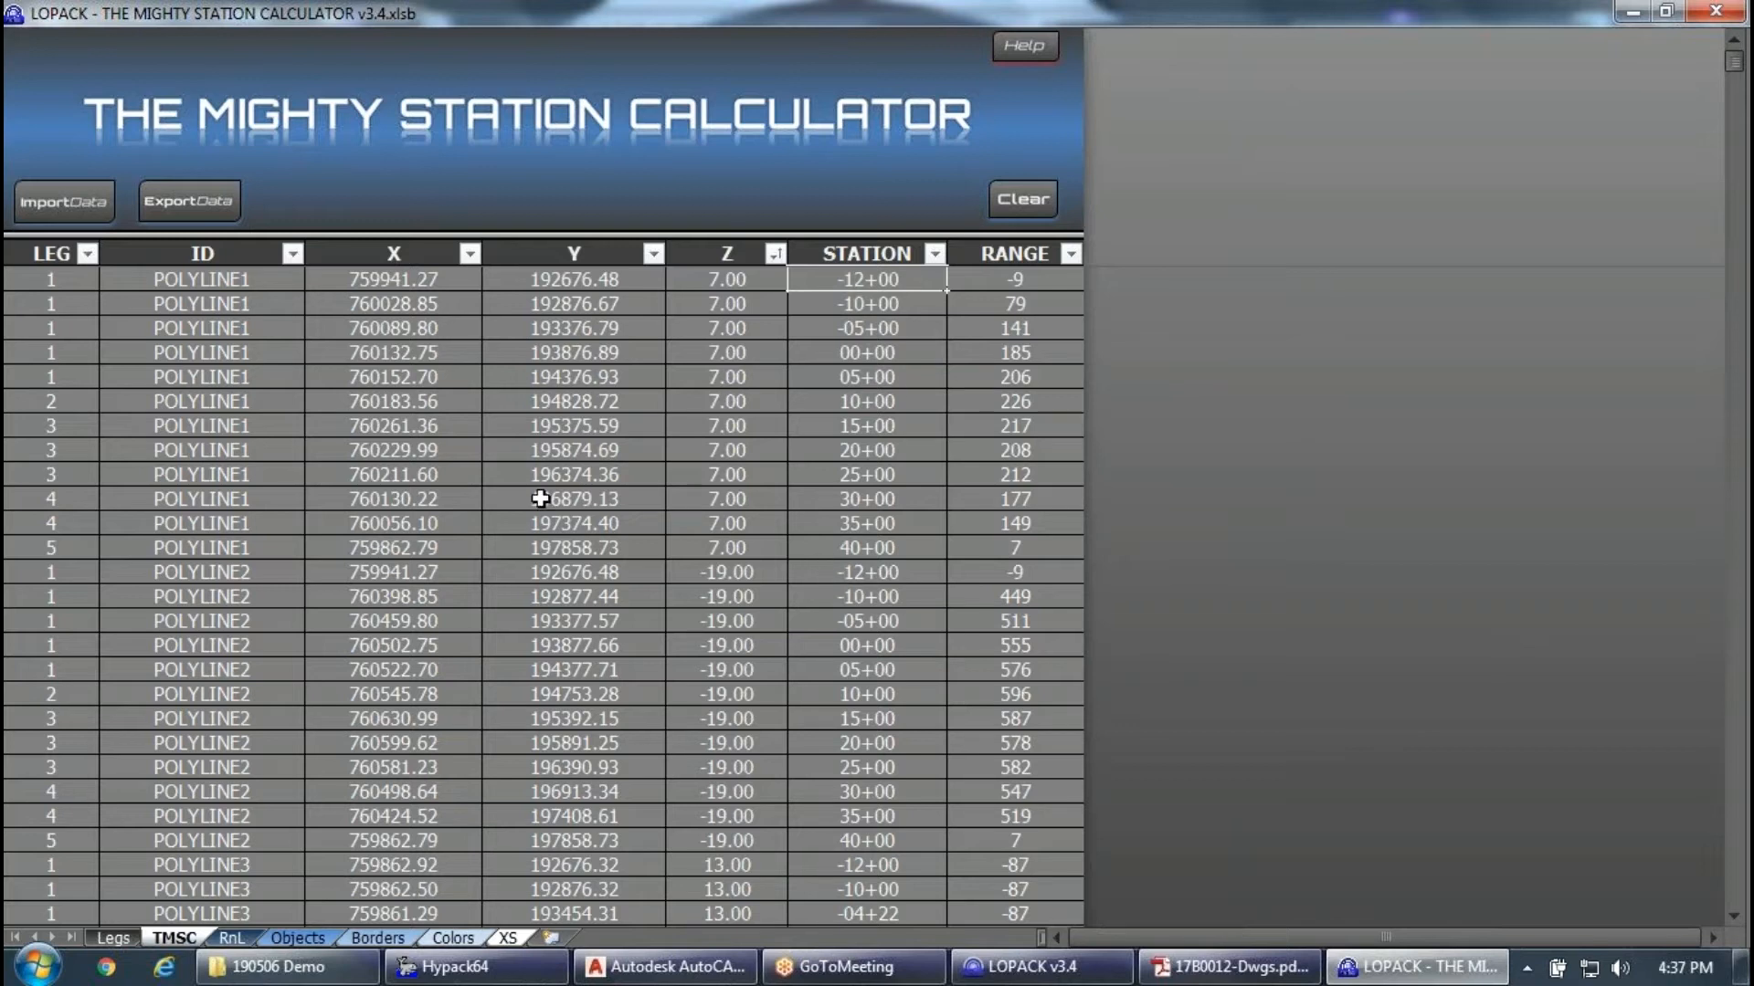
pyautogui.moveTo(280, 279); pyautogui.dragTo(219, 838)
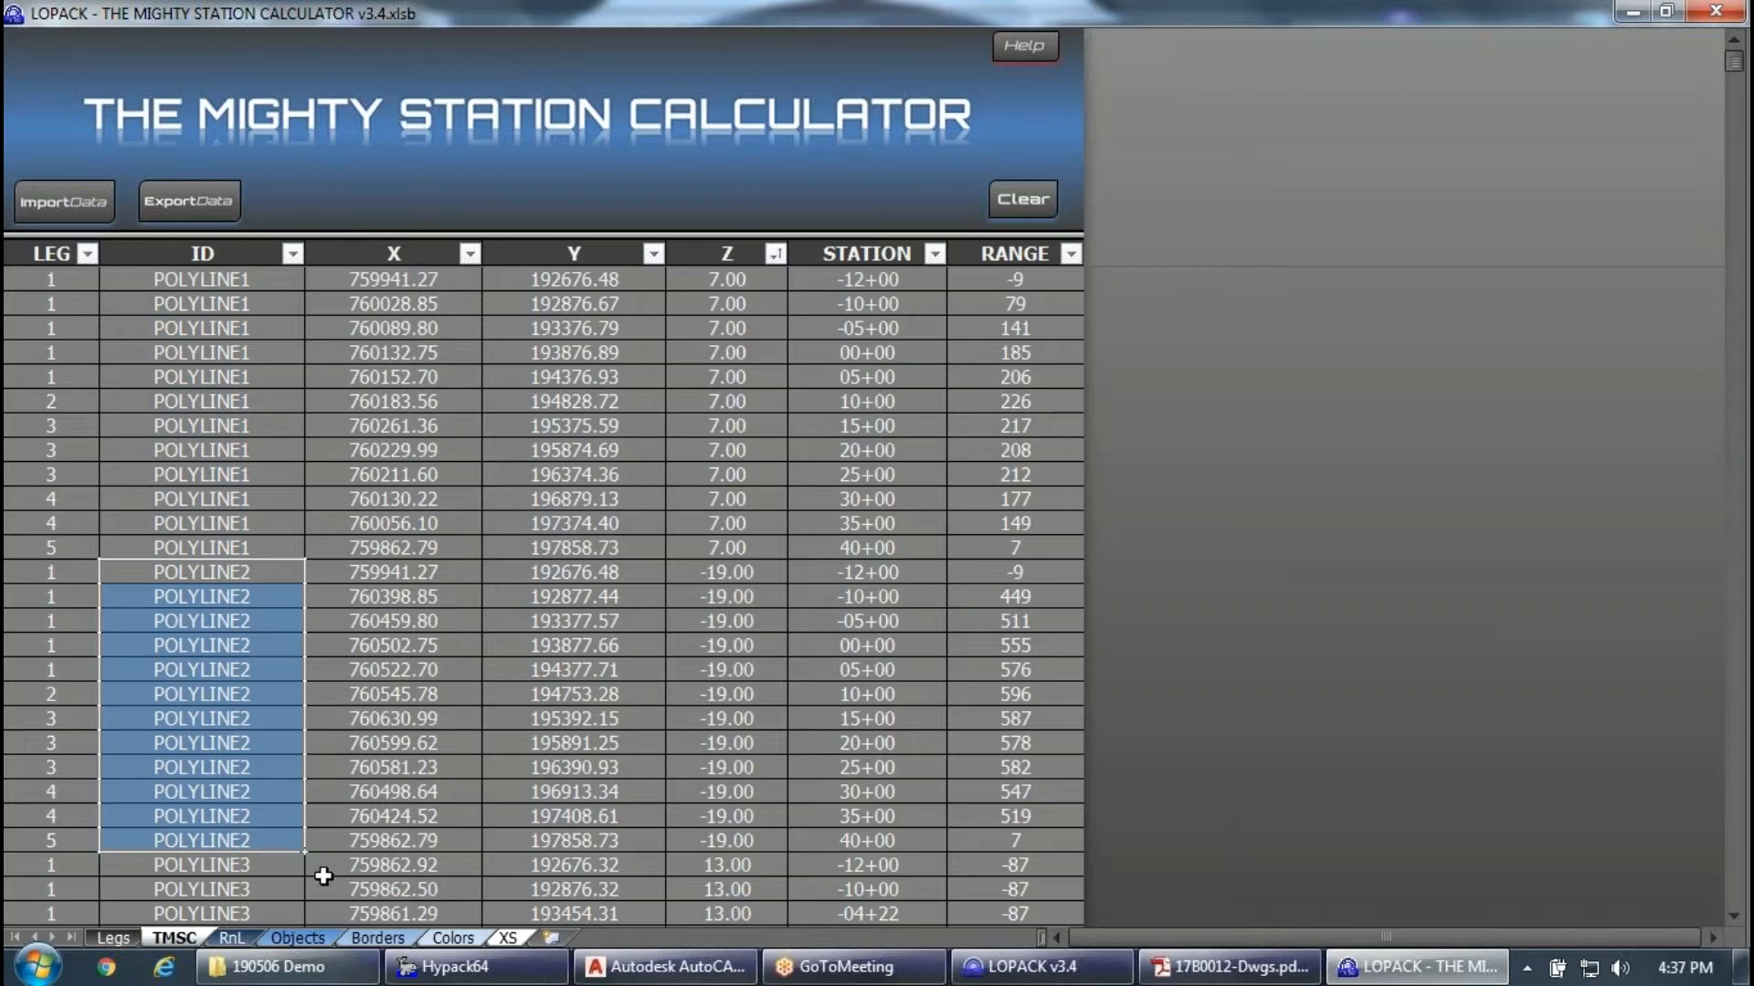
pyautogui.click(234, 879)
pyautogui.click(353, 694)
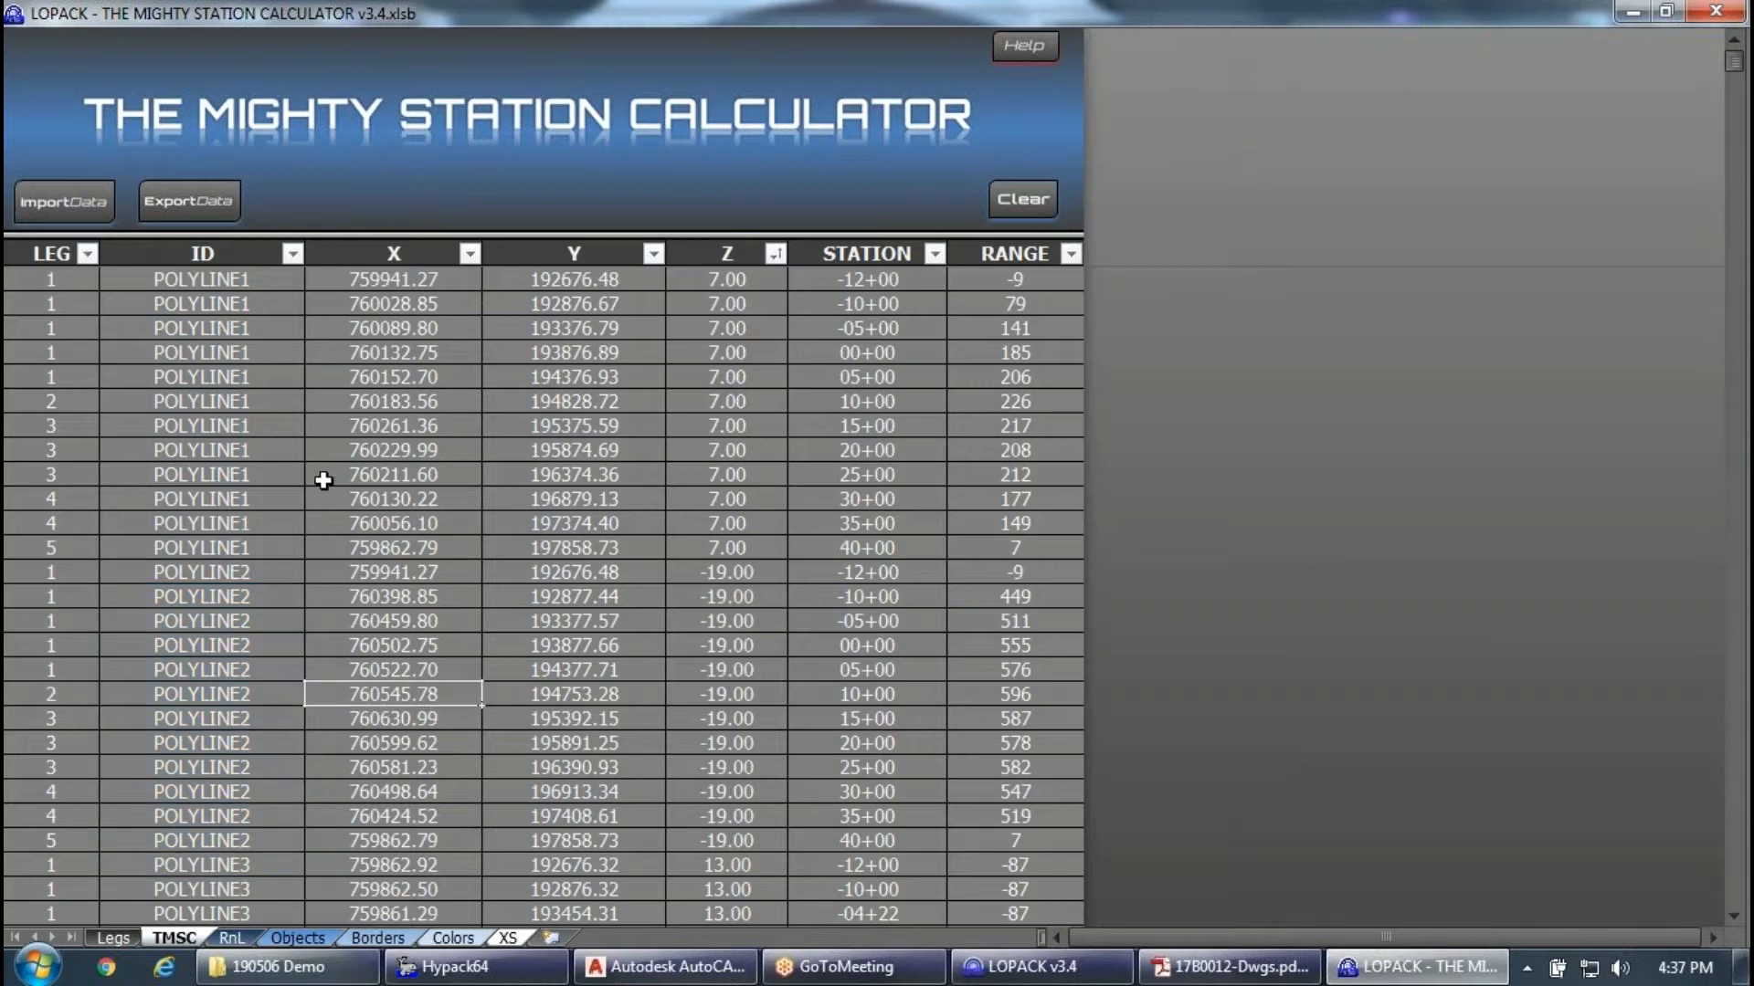
# Set up a DXF export of the loaded points as red, non-continuous 3D polylines.
pyautogui.click(188, 201)
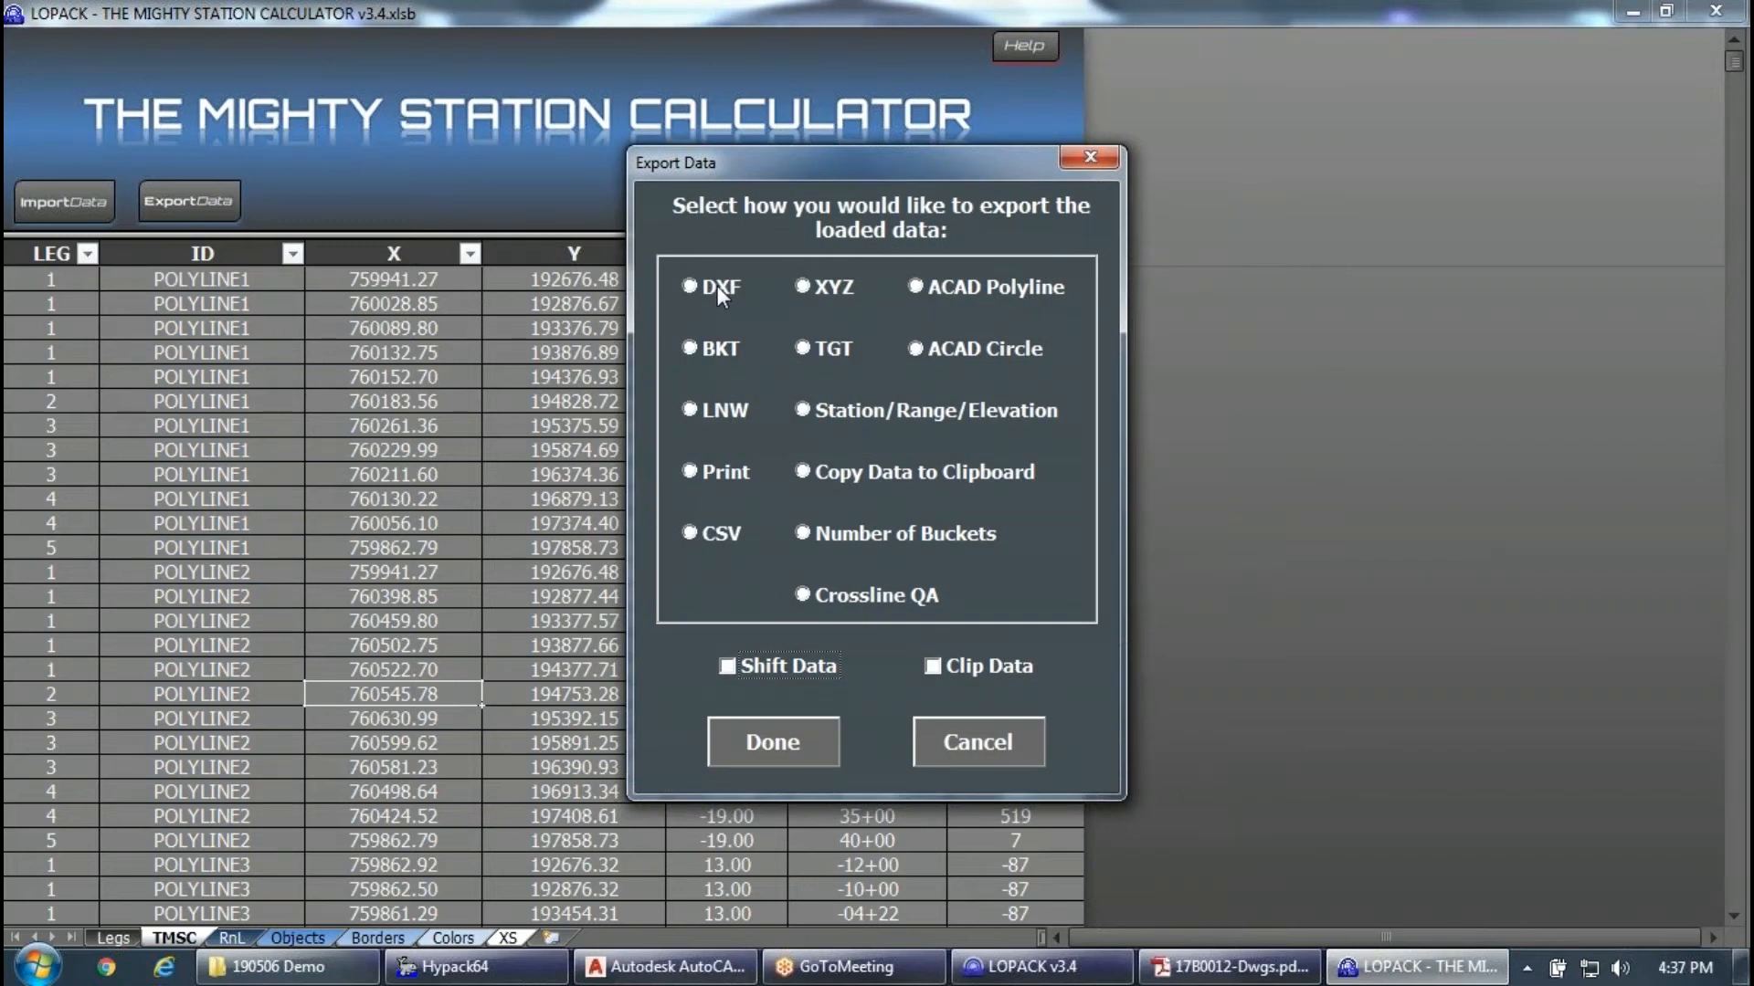
pyautogui.click(803, 749)
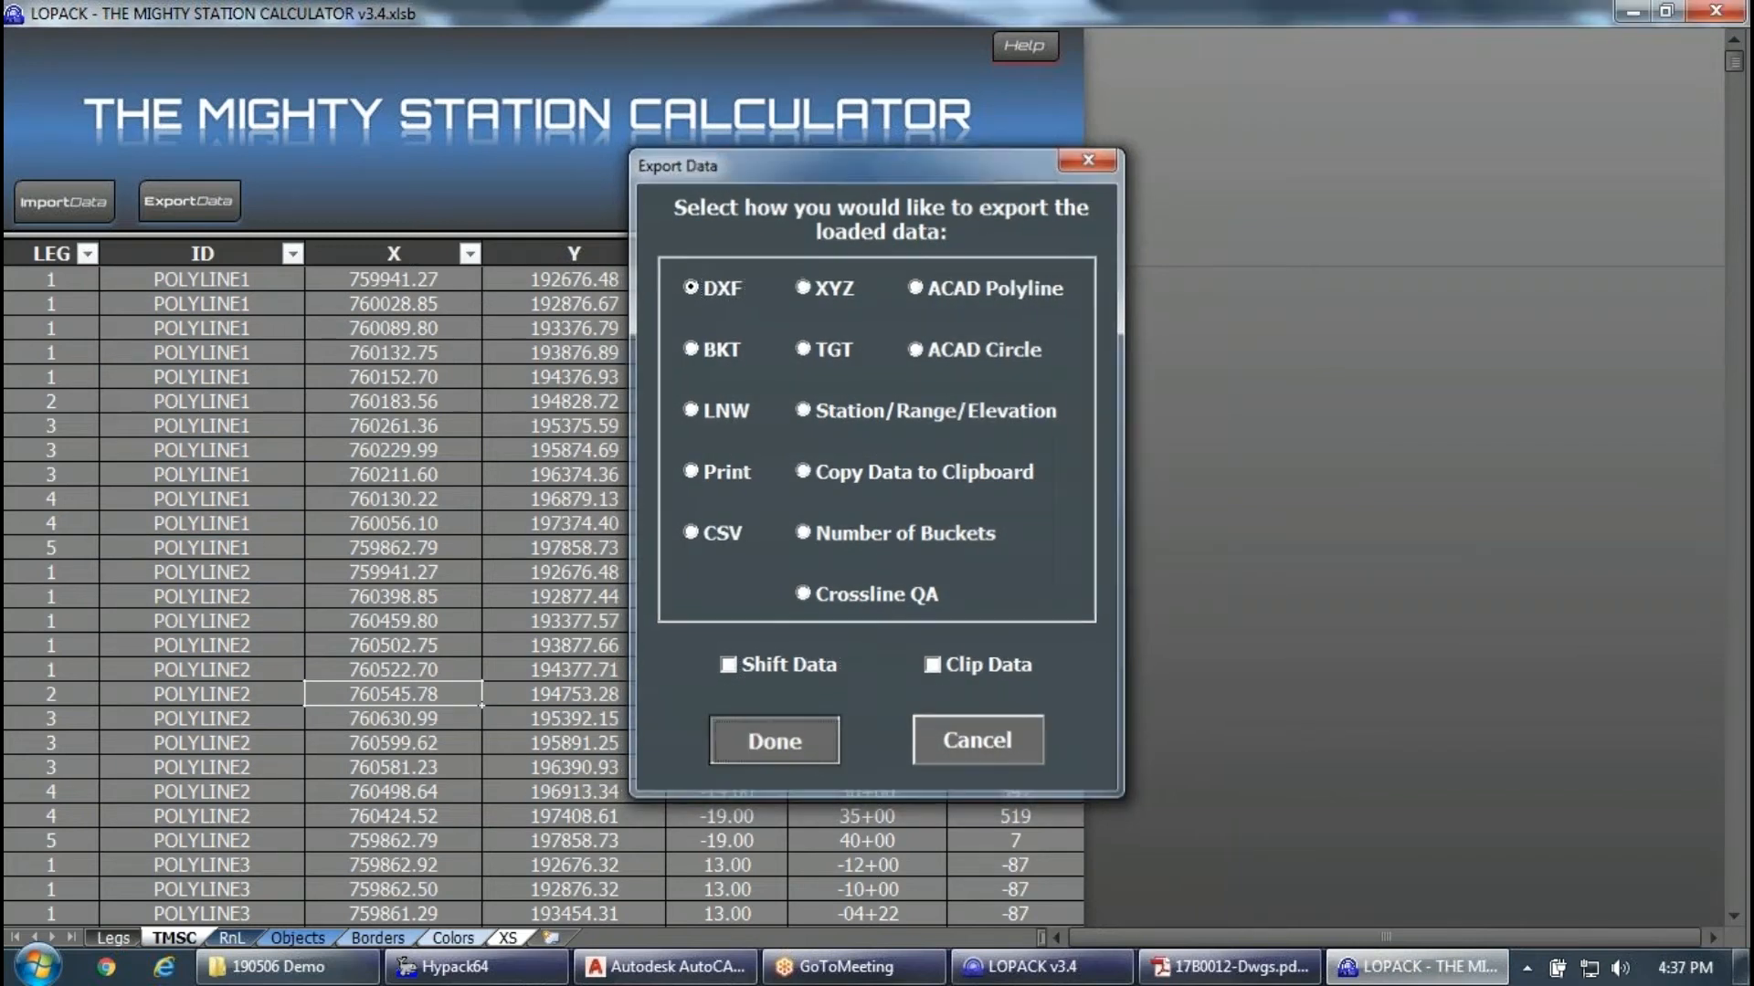
pyautogui.click(836, 539)
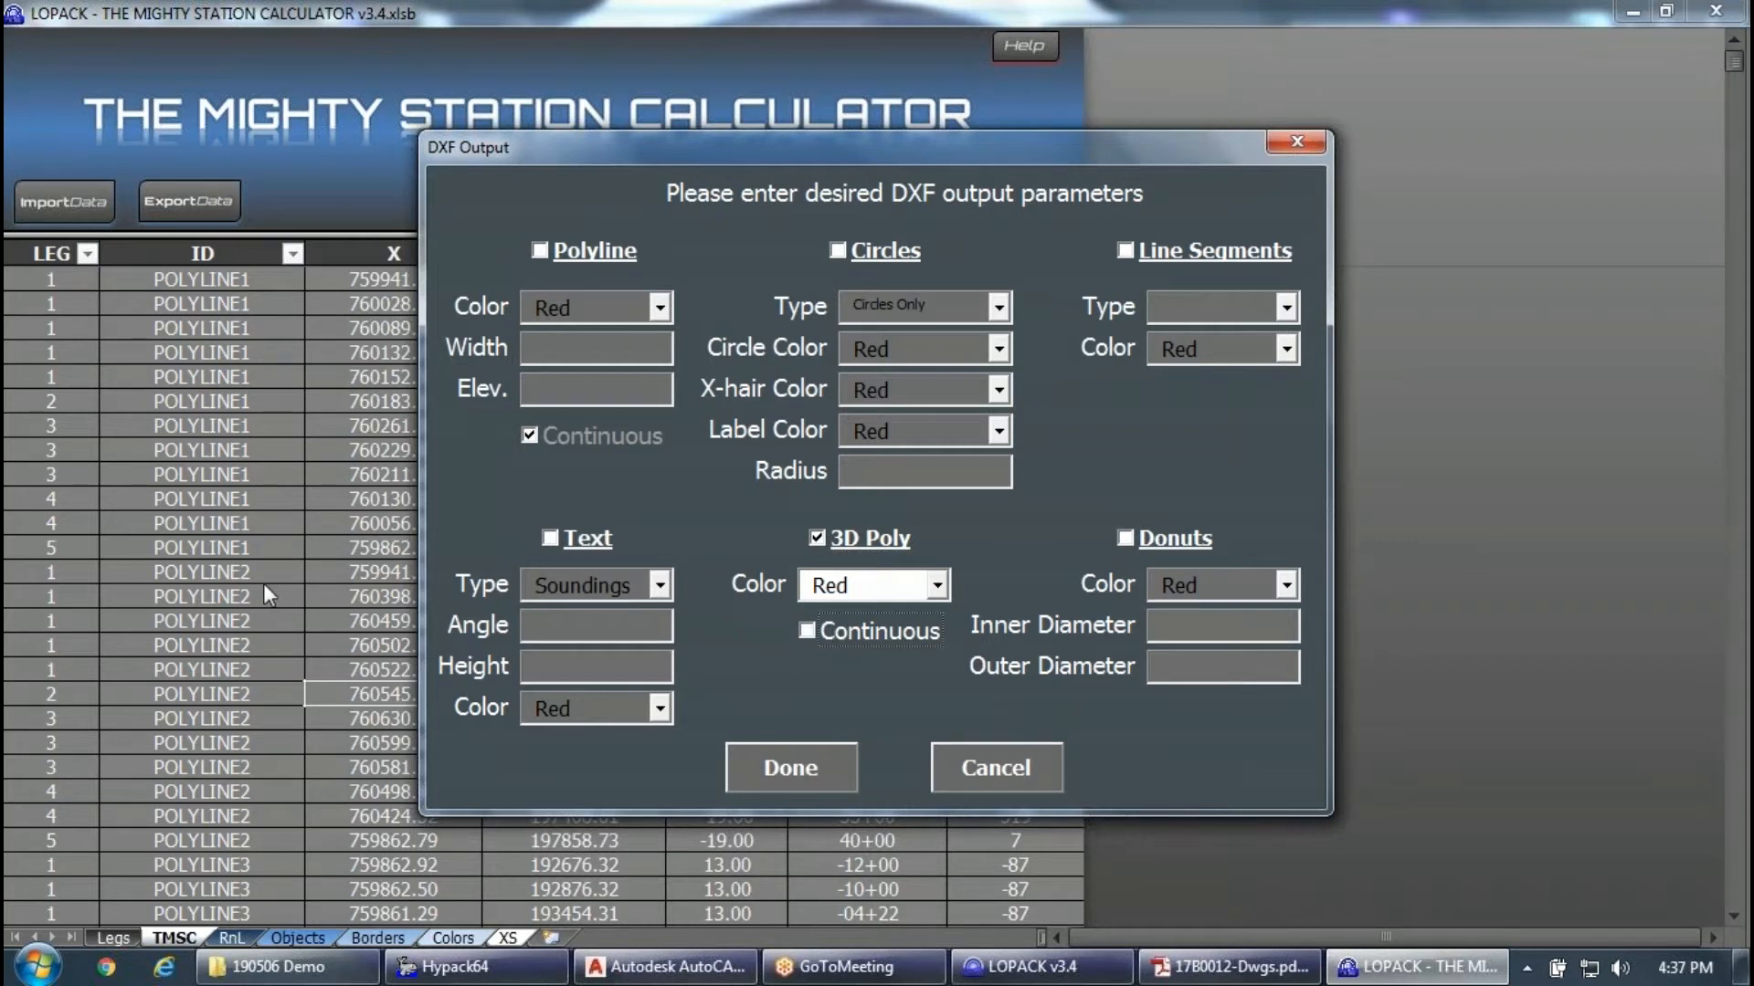
pyautogui.click(806, 777)
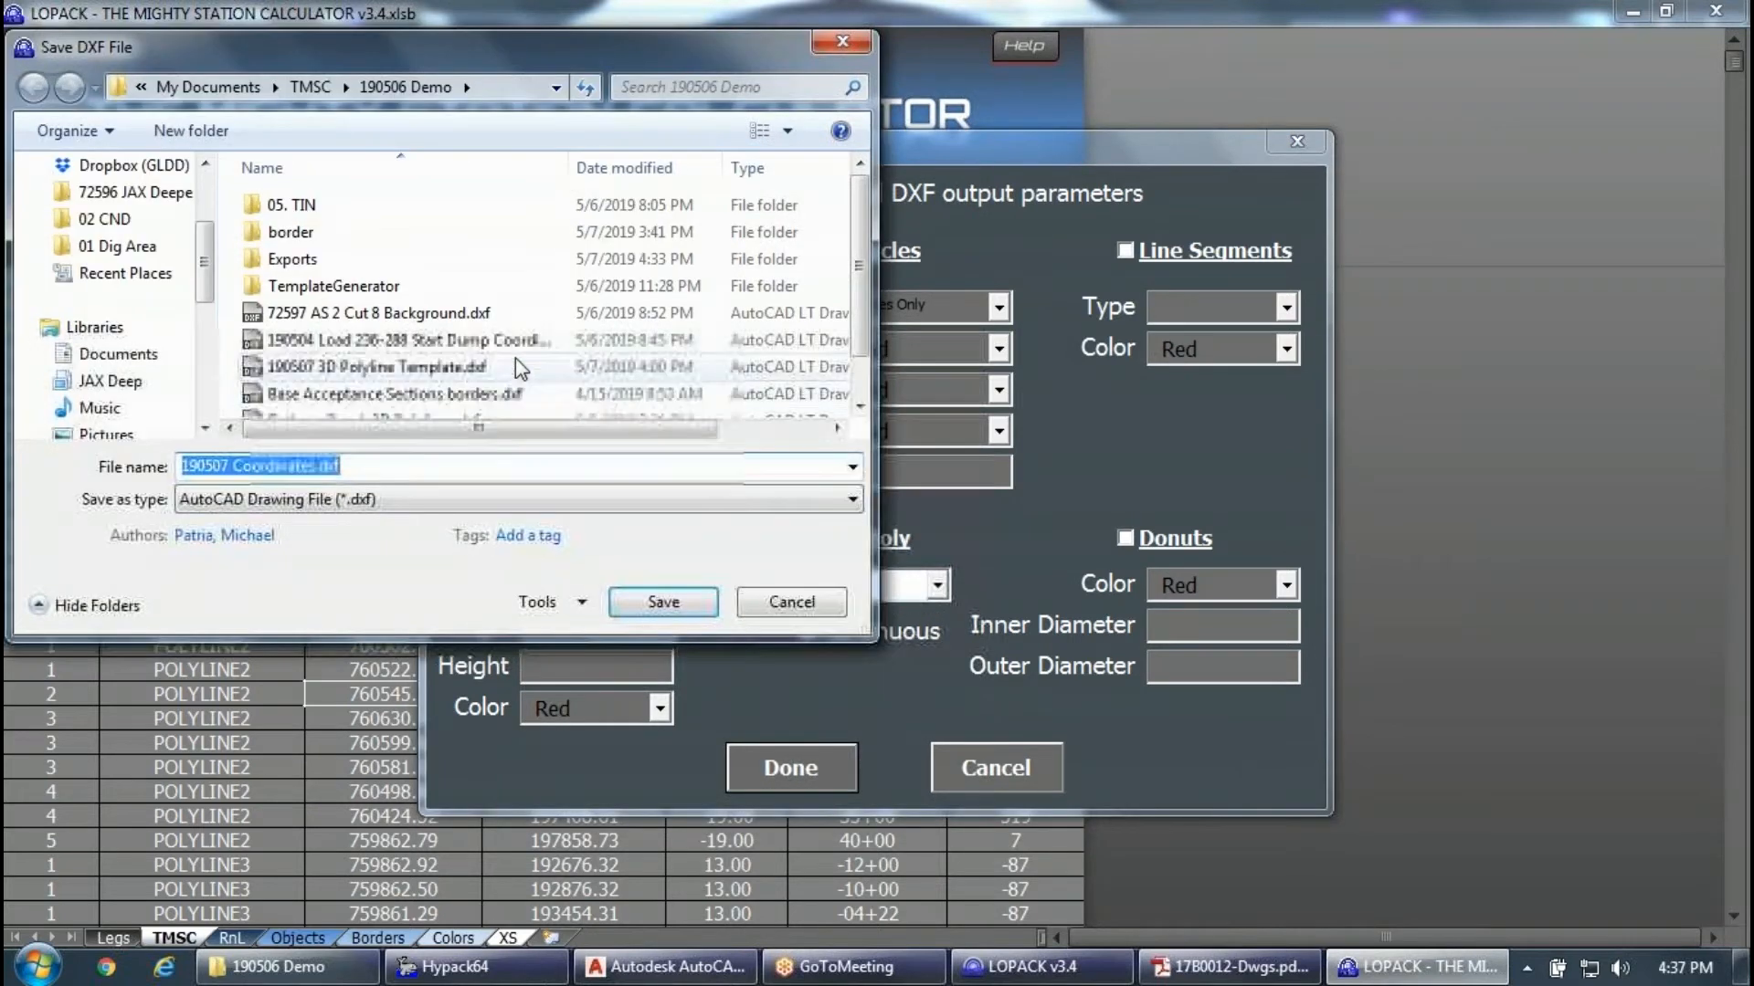
pyautogui.doubleClick(287, 254)
pyautogui.click(363, 267)
pyautogui.click(301, 468)
pyautogui.click(300, 468)
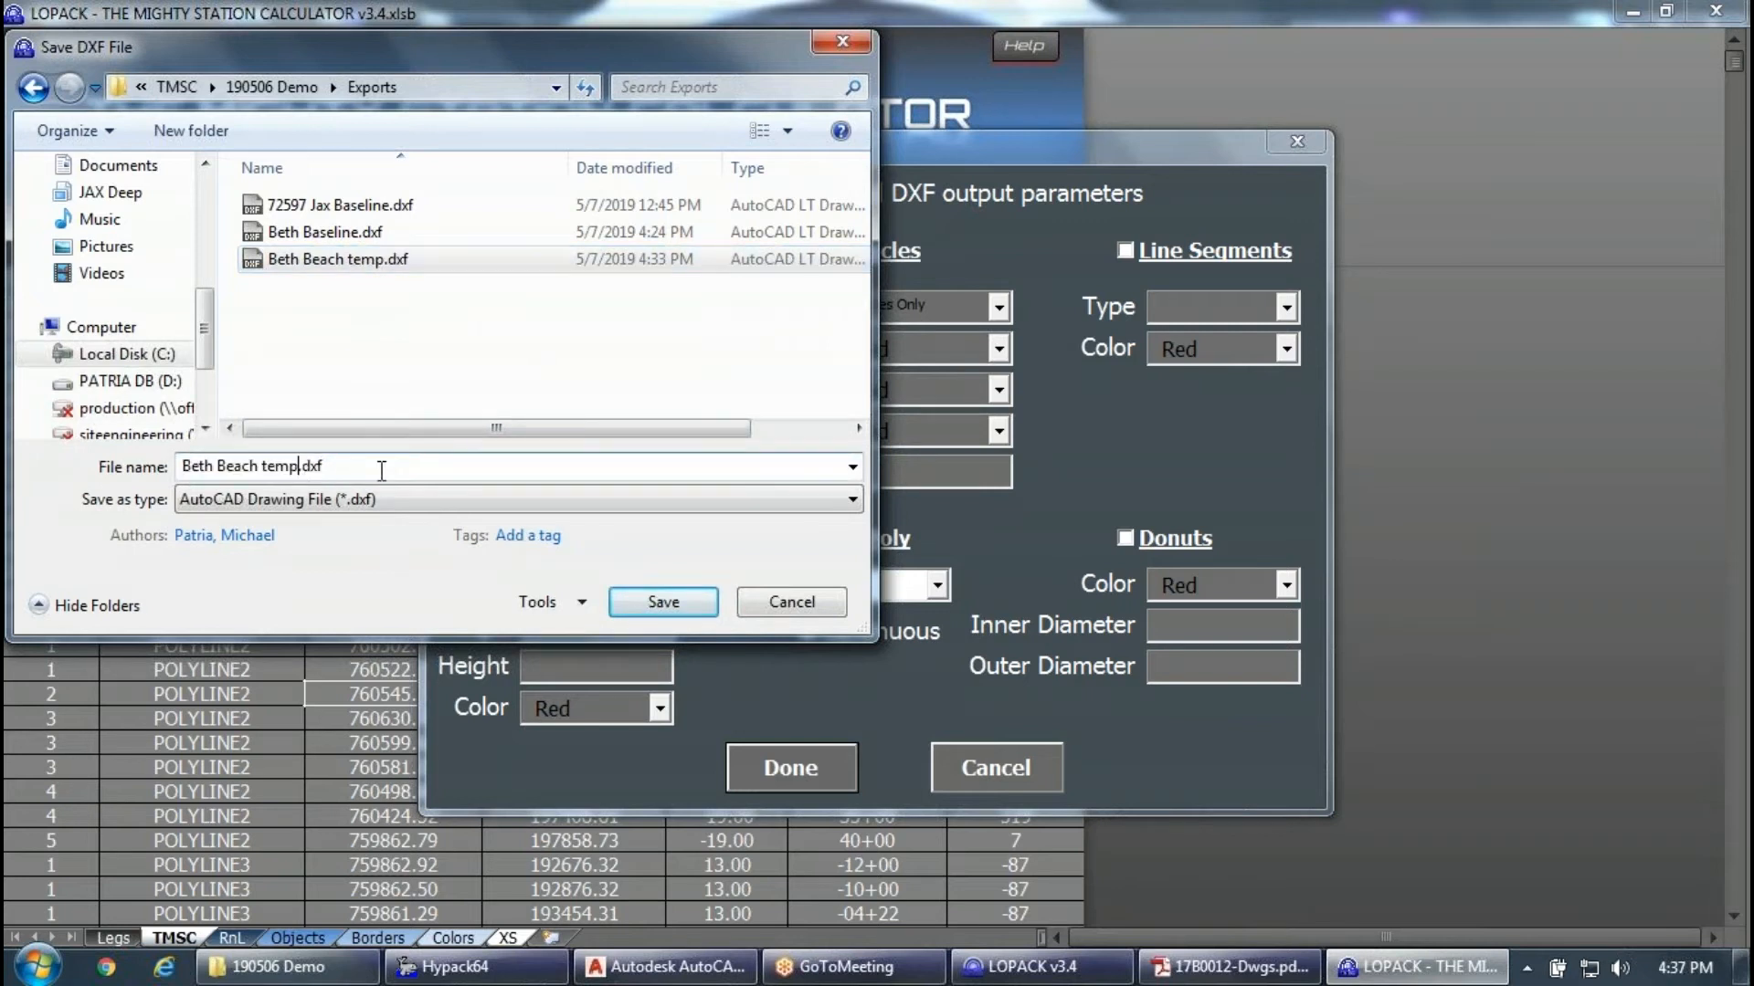
pyautogui.write('2')
pyautogui.click(656, 606)
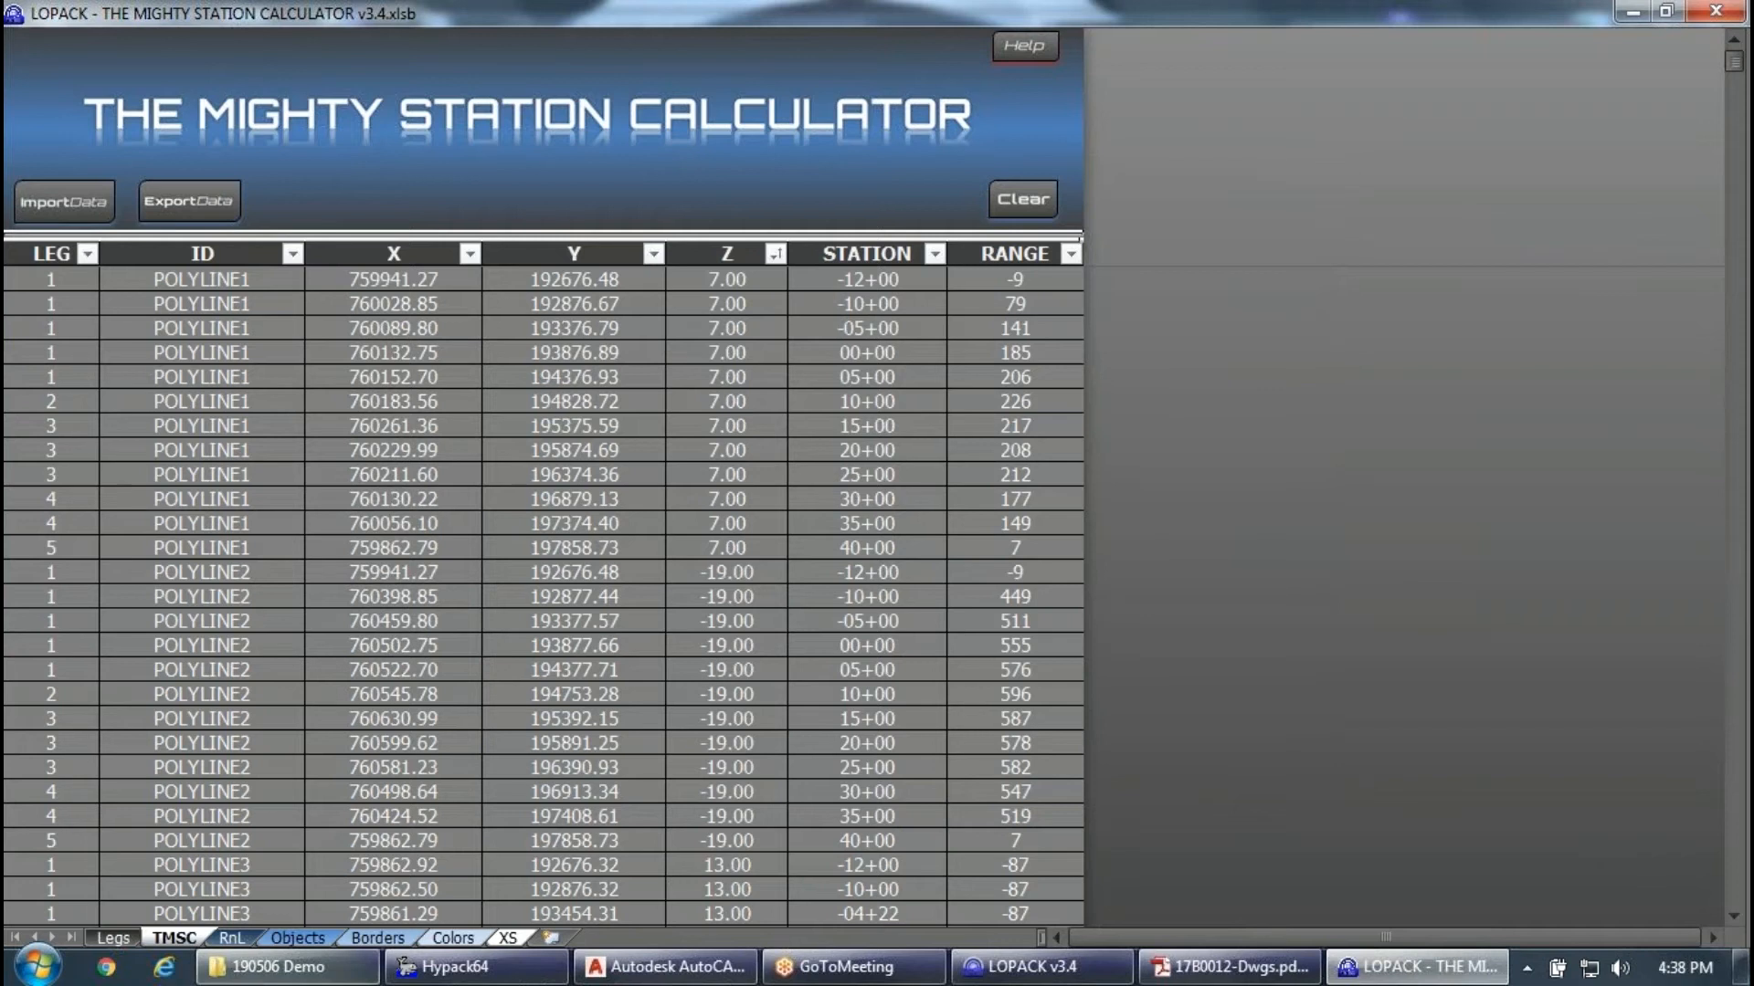
# Open Beth Beach temp 2.dxf from the Exports folder in AutoCAD and zoom to the drawing's extents.
pyautogui.click(276, 966)
pyautogui.click(1016, 495)
pyautogui.scroll(4, 1015, 489)
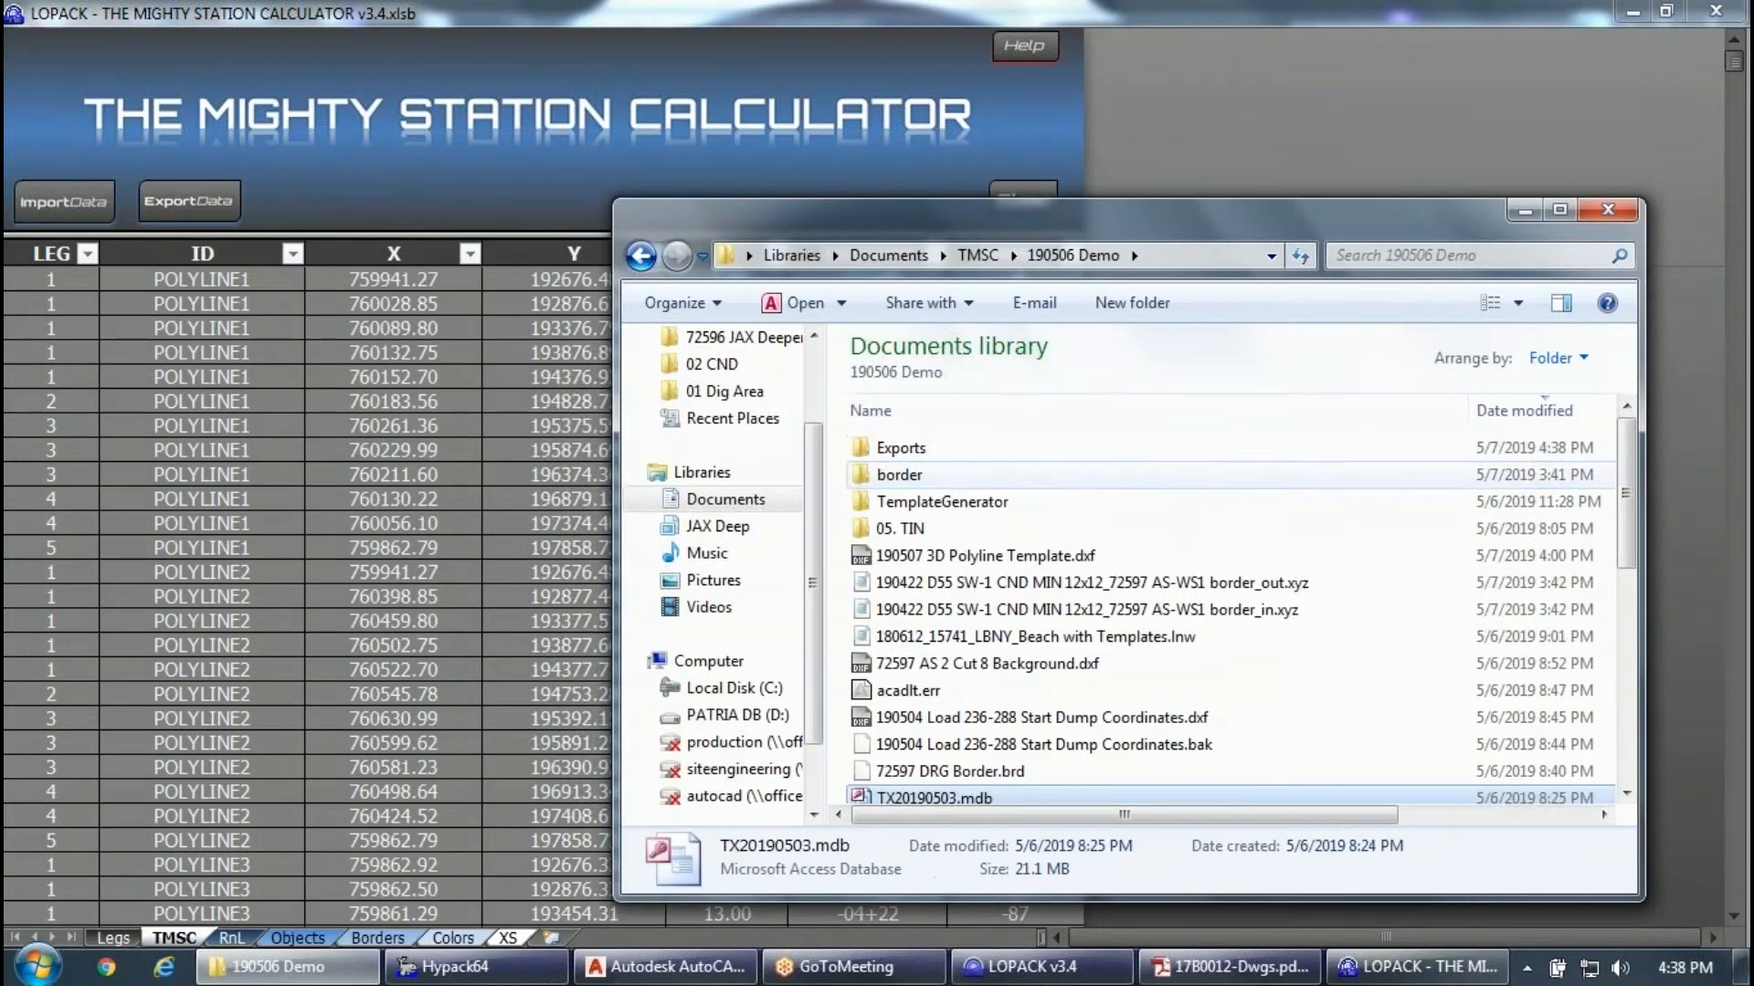
pyautogui.doubleClick(952, 448)
pyautogui.click(997, 450)
pyautogui.doubleClick(997, 449)
pyautogui.write('z')
pyautogui.press('Return')
pyautogui.write('e')
pyautogui.press('Return')
# Check the object type and vertex elevations of the middle polyline, stepping through its vertices up to vertex 8.
pyautogui.click(1047, 443)
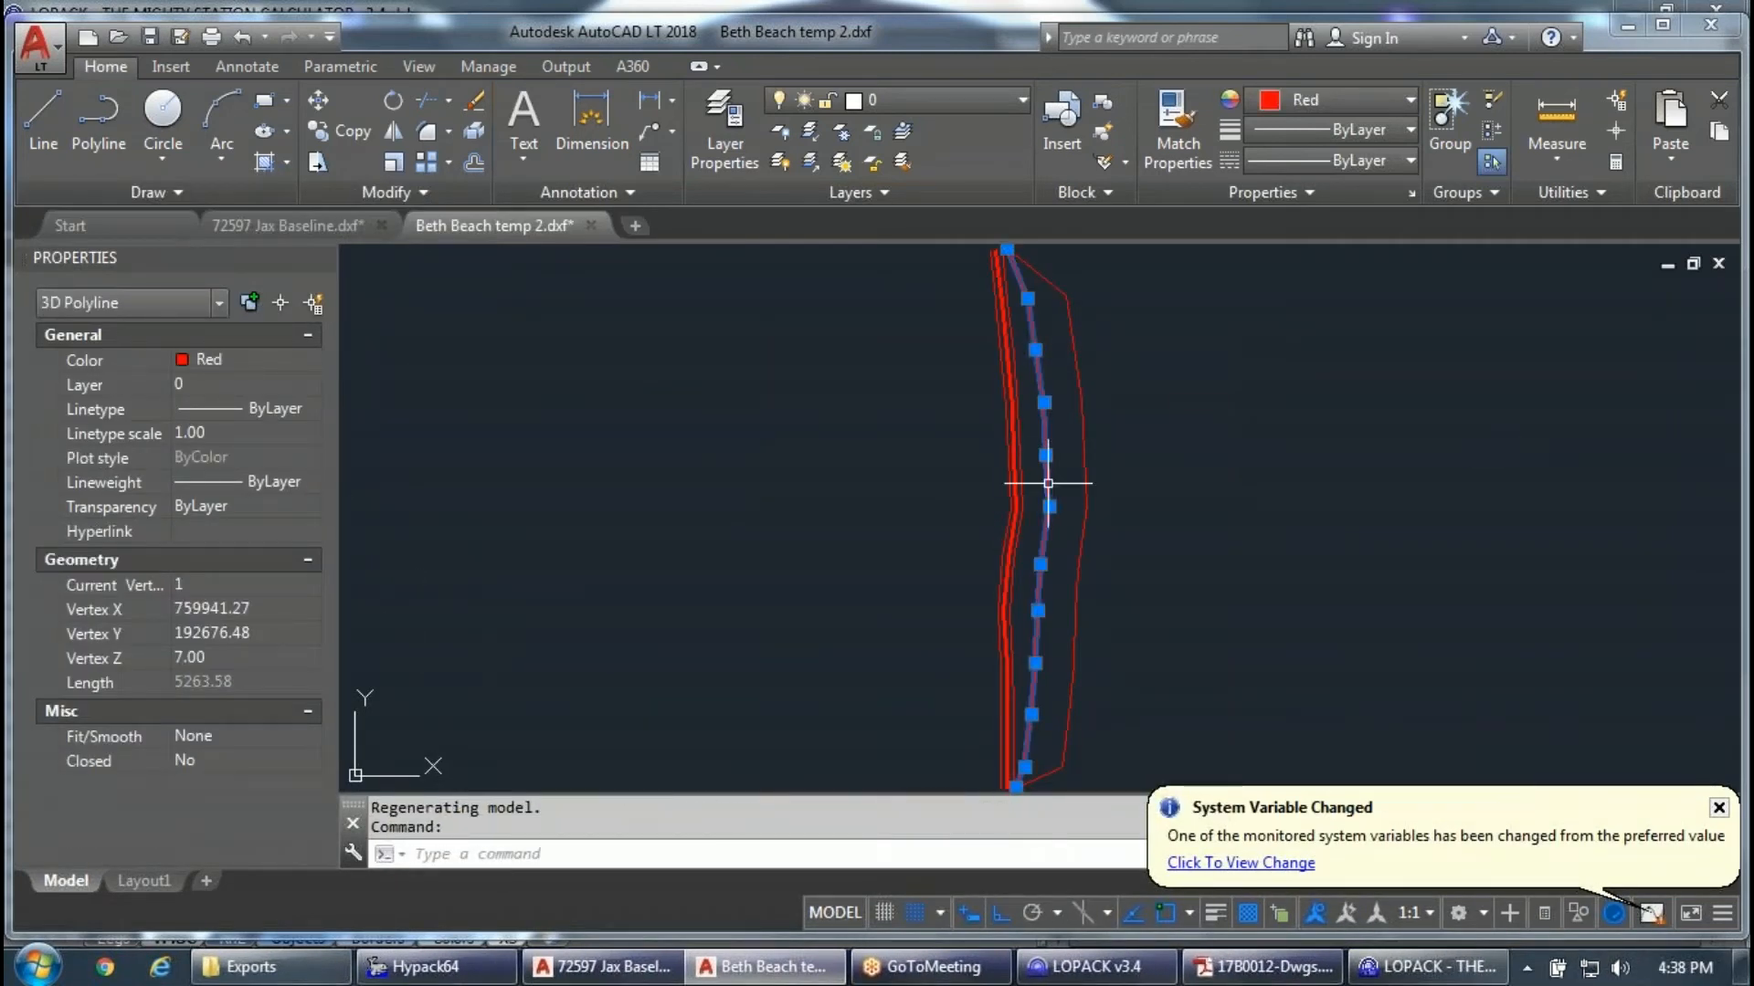
pyautogui.click(305, 581)
pyautogui.click(305, 580)
pyautogui.click(305, 580)
pyautogui.click(305, 580)
pyautogui.click(309, 579)
pyautogui.click(308, 579)
pyautogui.click(309, 580)
pyautogui.click(309, 579)
pyautogui.click(497, 521)
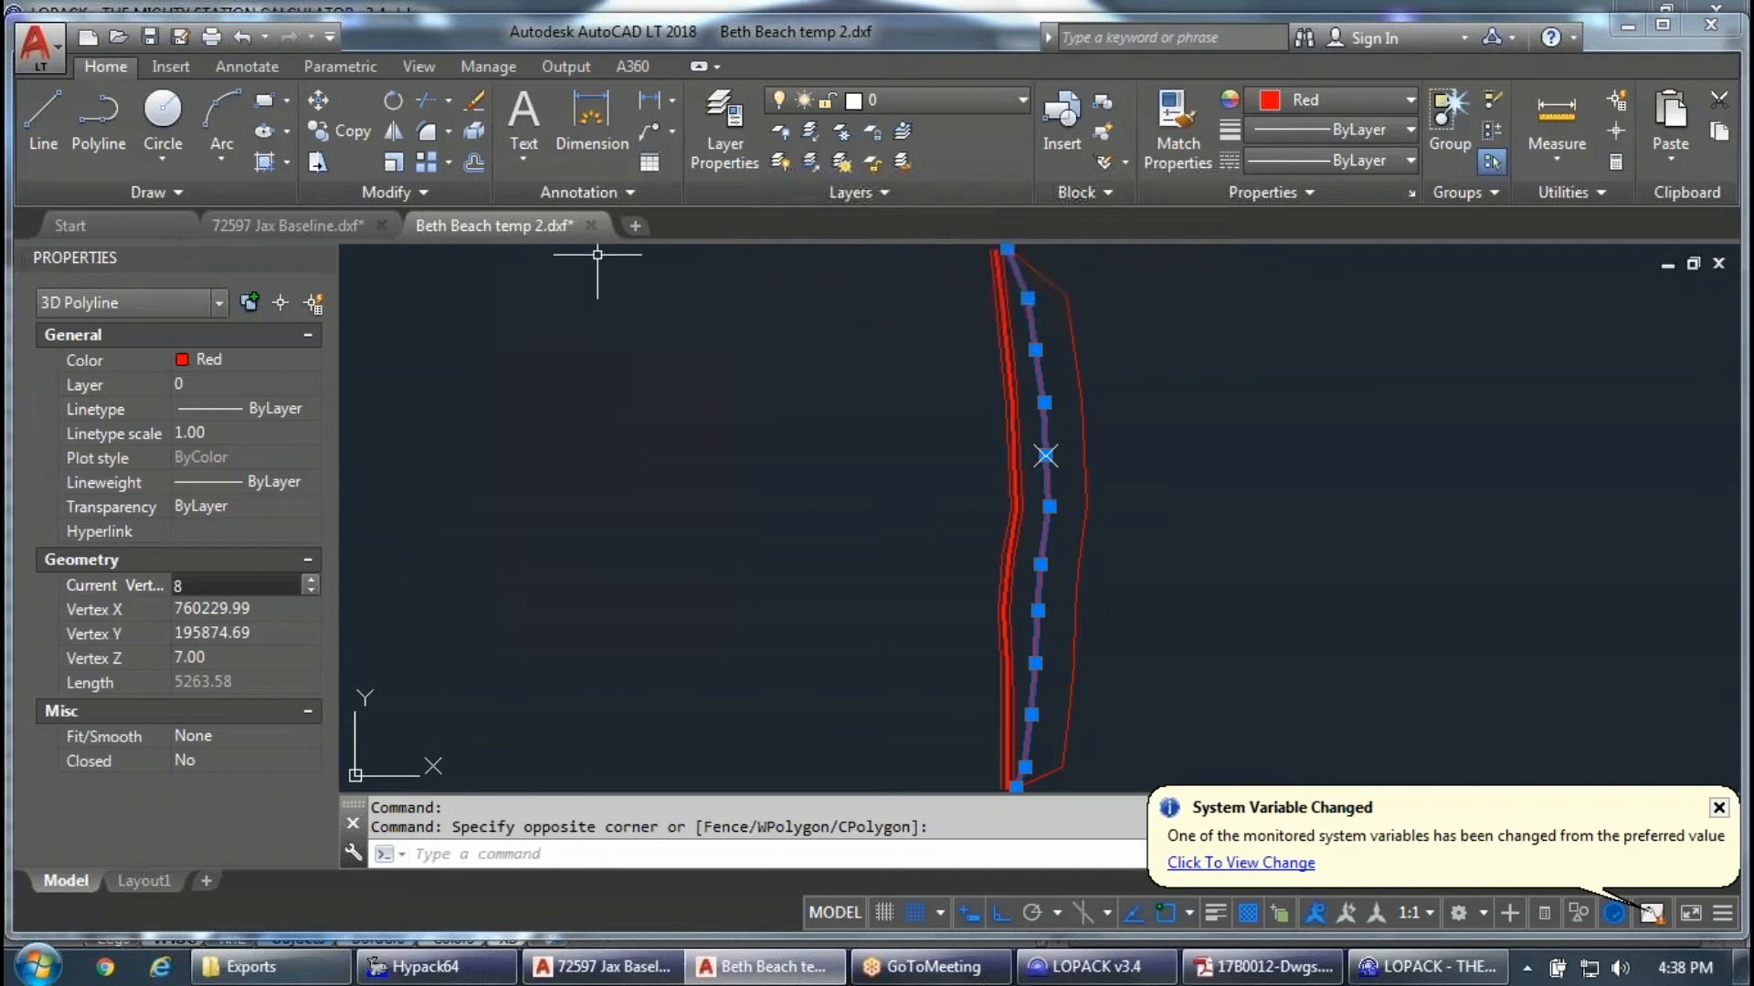
# Close the Beth Beach temp 2.dxf drawing without saving and return to the Mighty Station Calculator's point list.
pyautogui.click(591, 226)
pyautogui.click(958, 545)
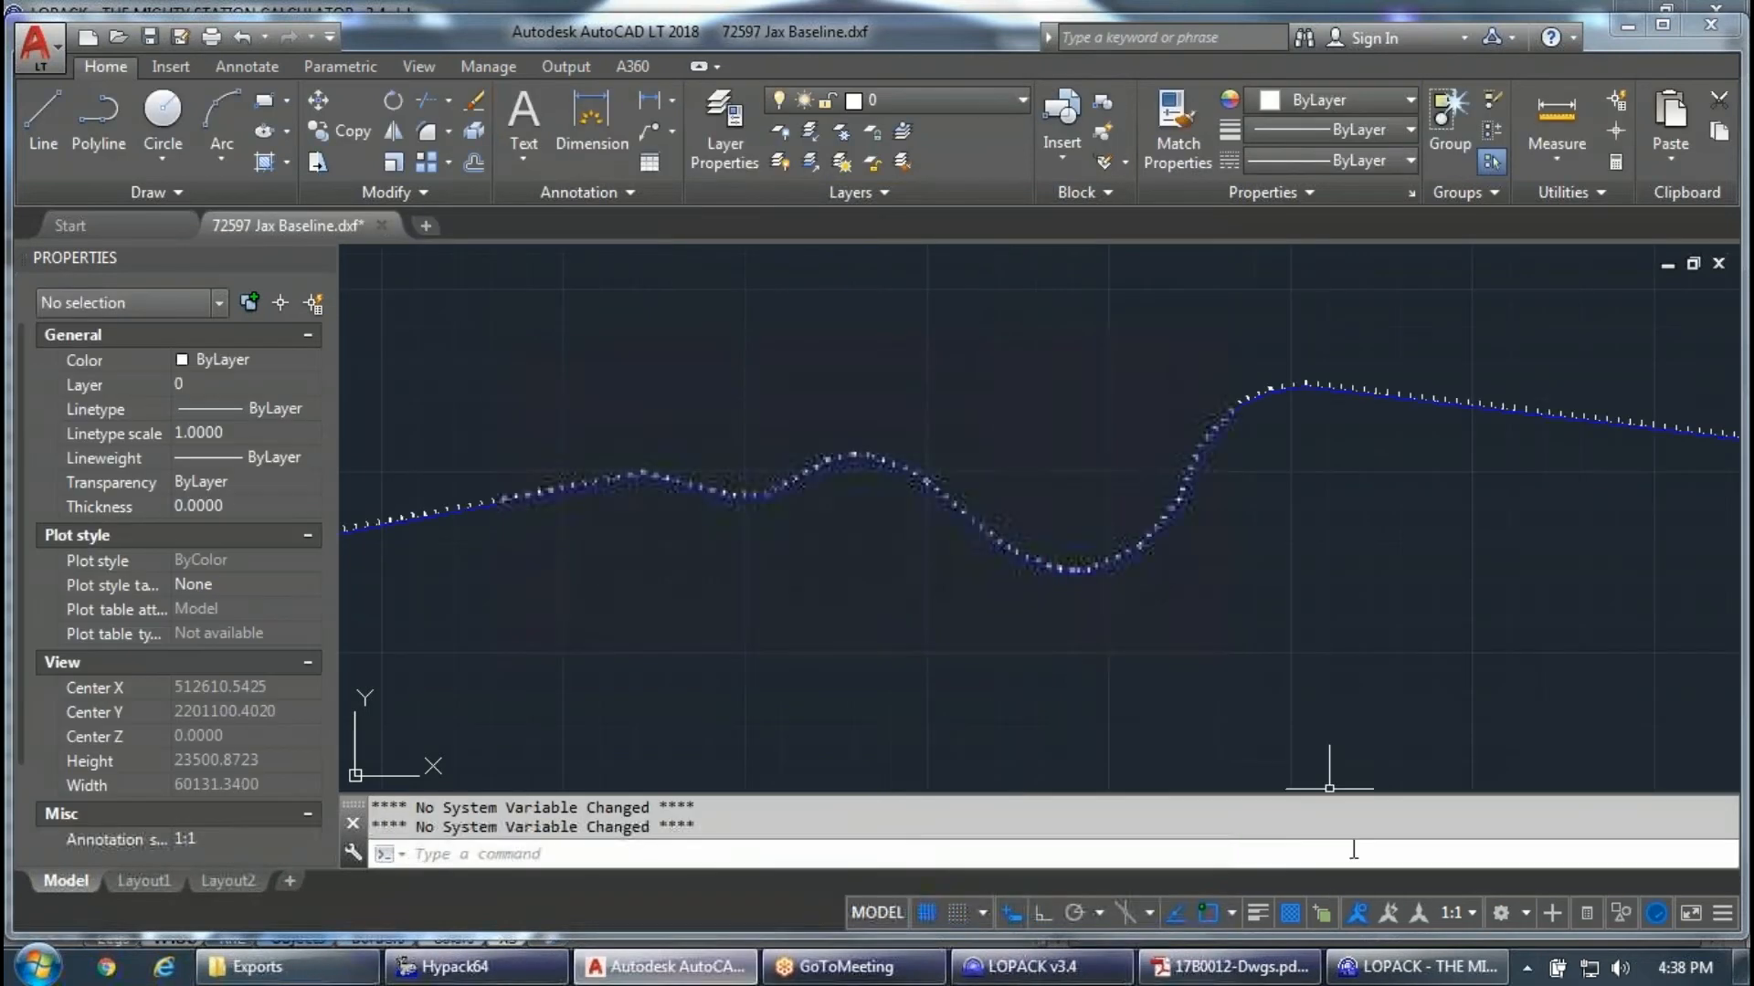
pyautogui.click(1350, 966)
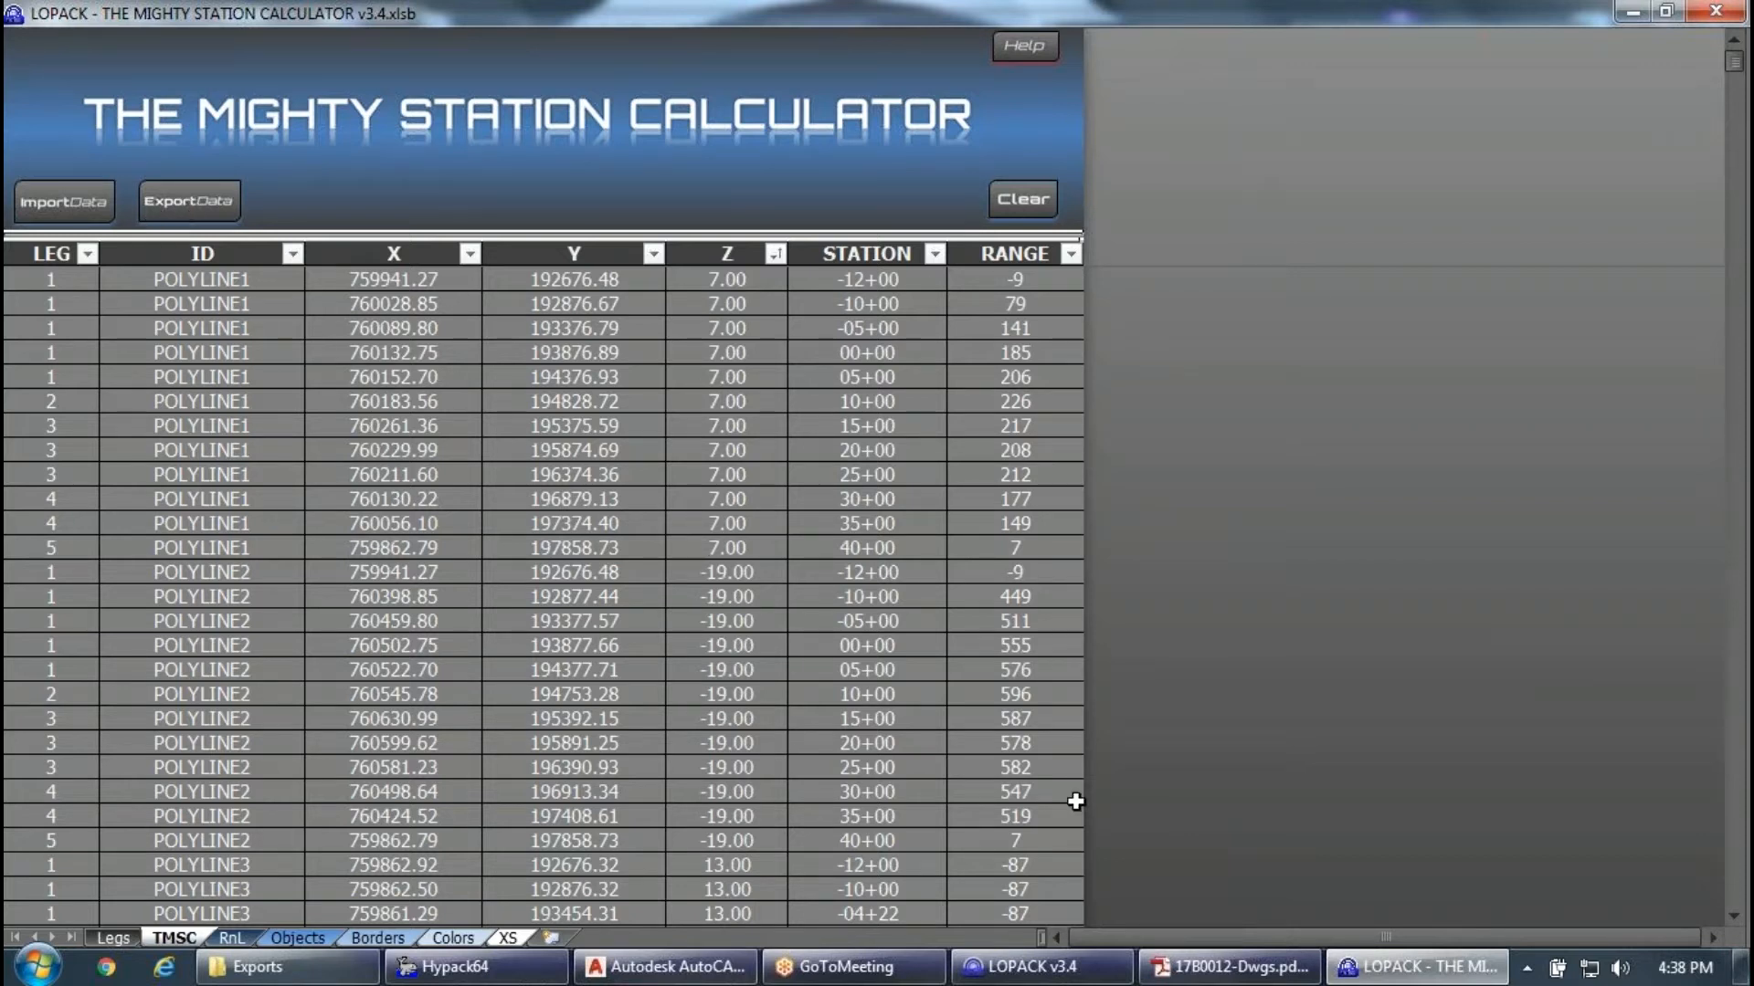
pyautogui.scroll(-4, 542, 438)
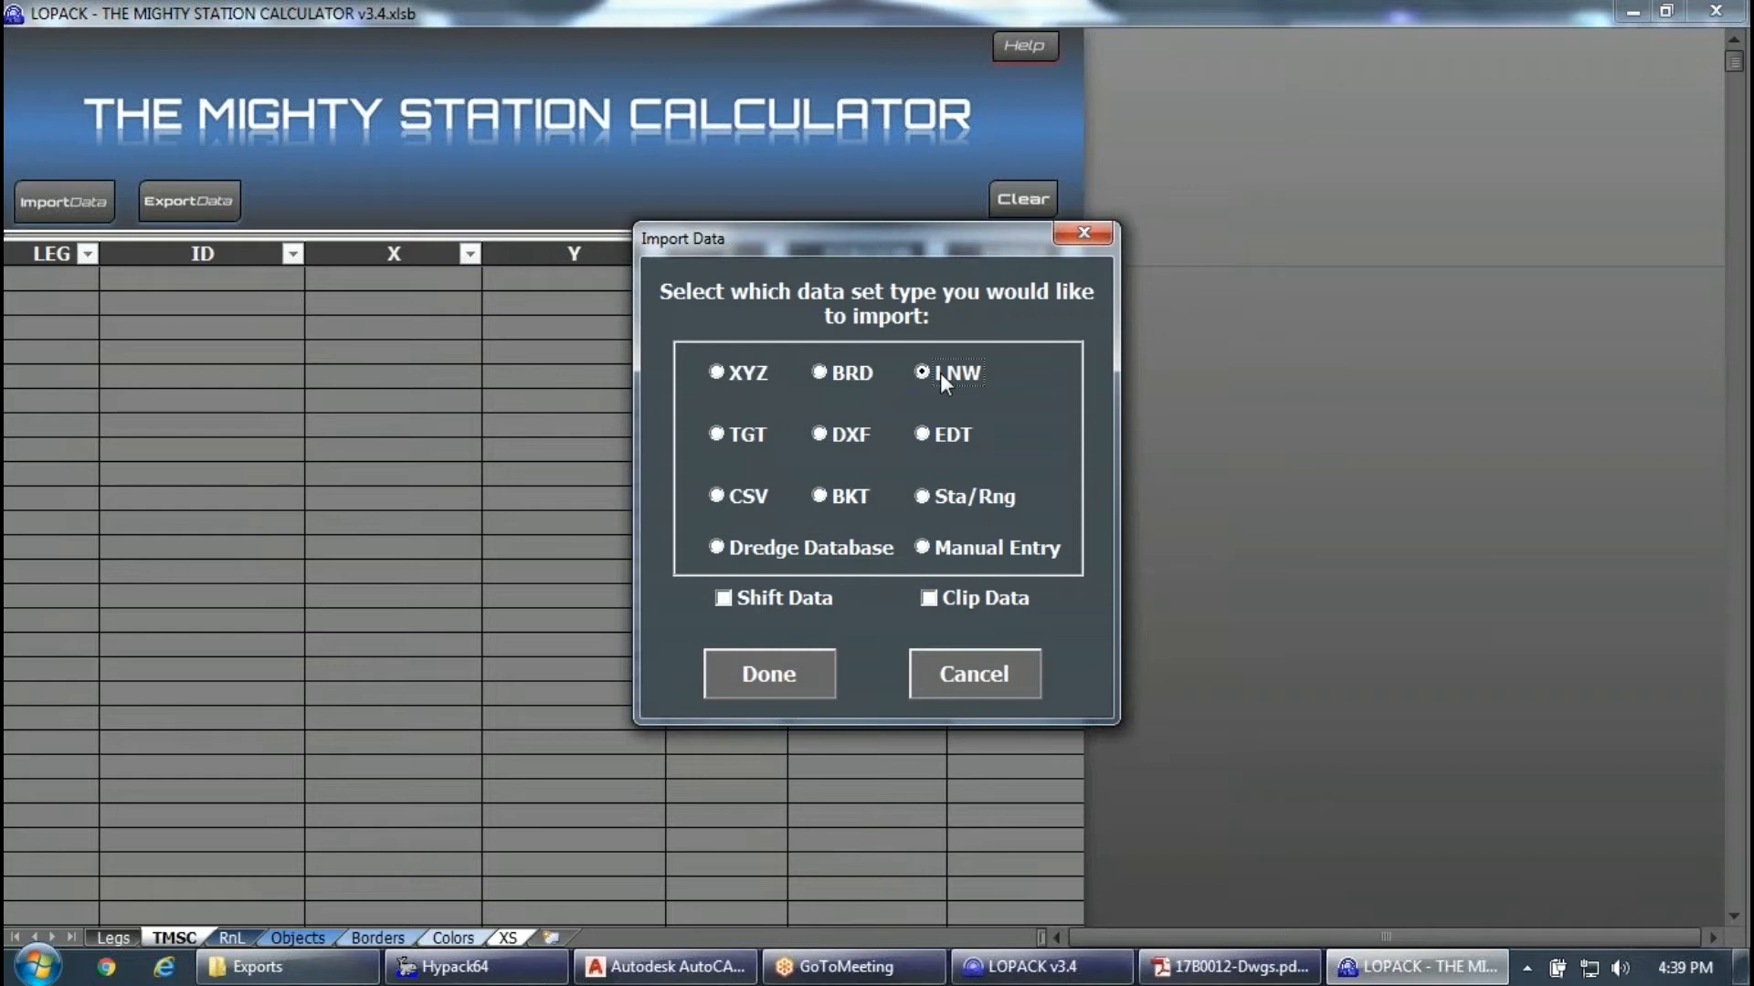
# Import a planned line (LNW) file from the 190506 Demo folder, adding a letter suffix to each point's name.
pyautogui.click(770, 674)
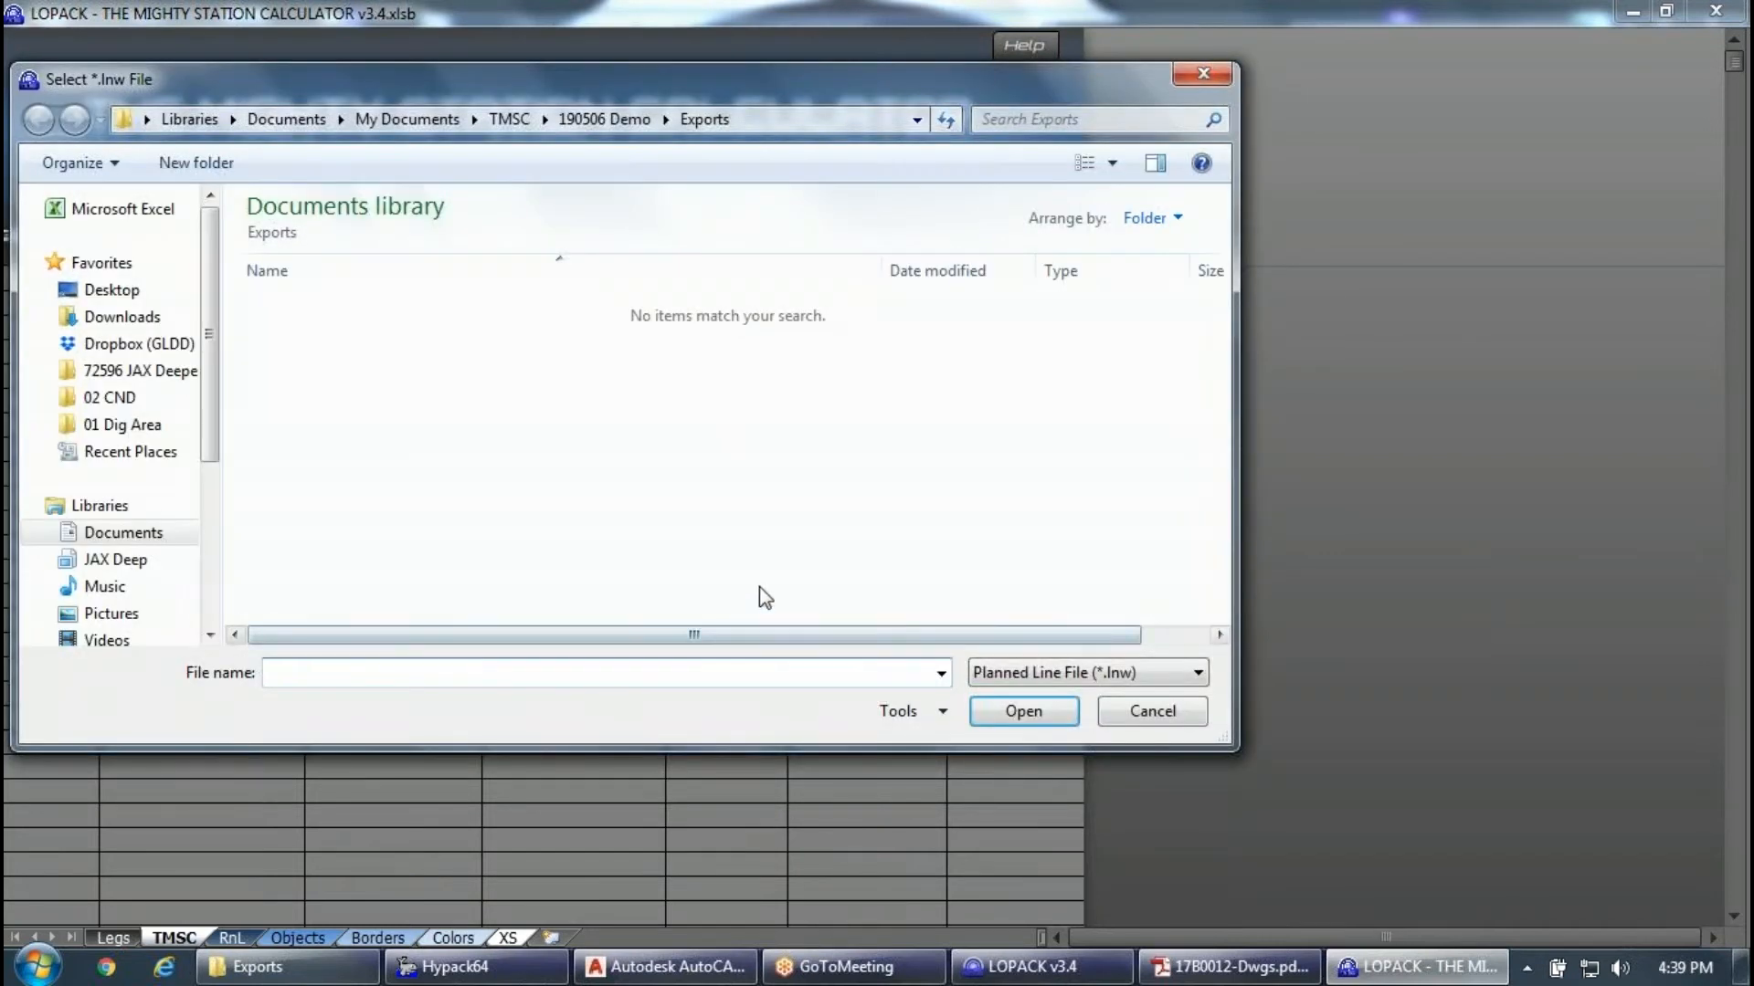
pyautogui.click(600, 119)
pyautogui.click(456, 442)
pyautogui.click(1014, 710)
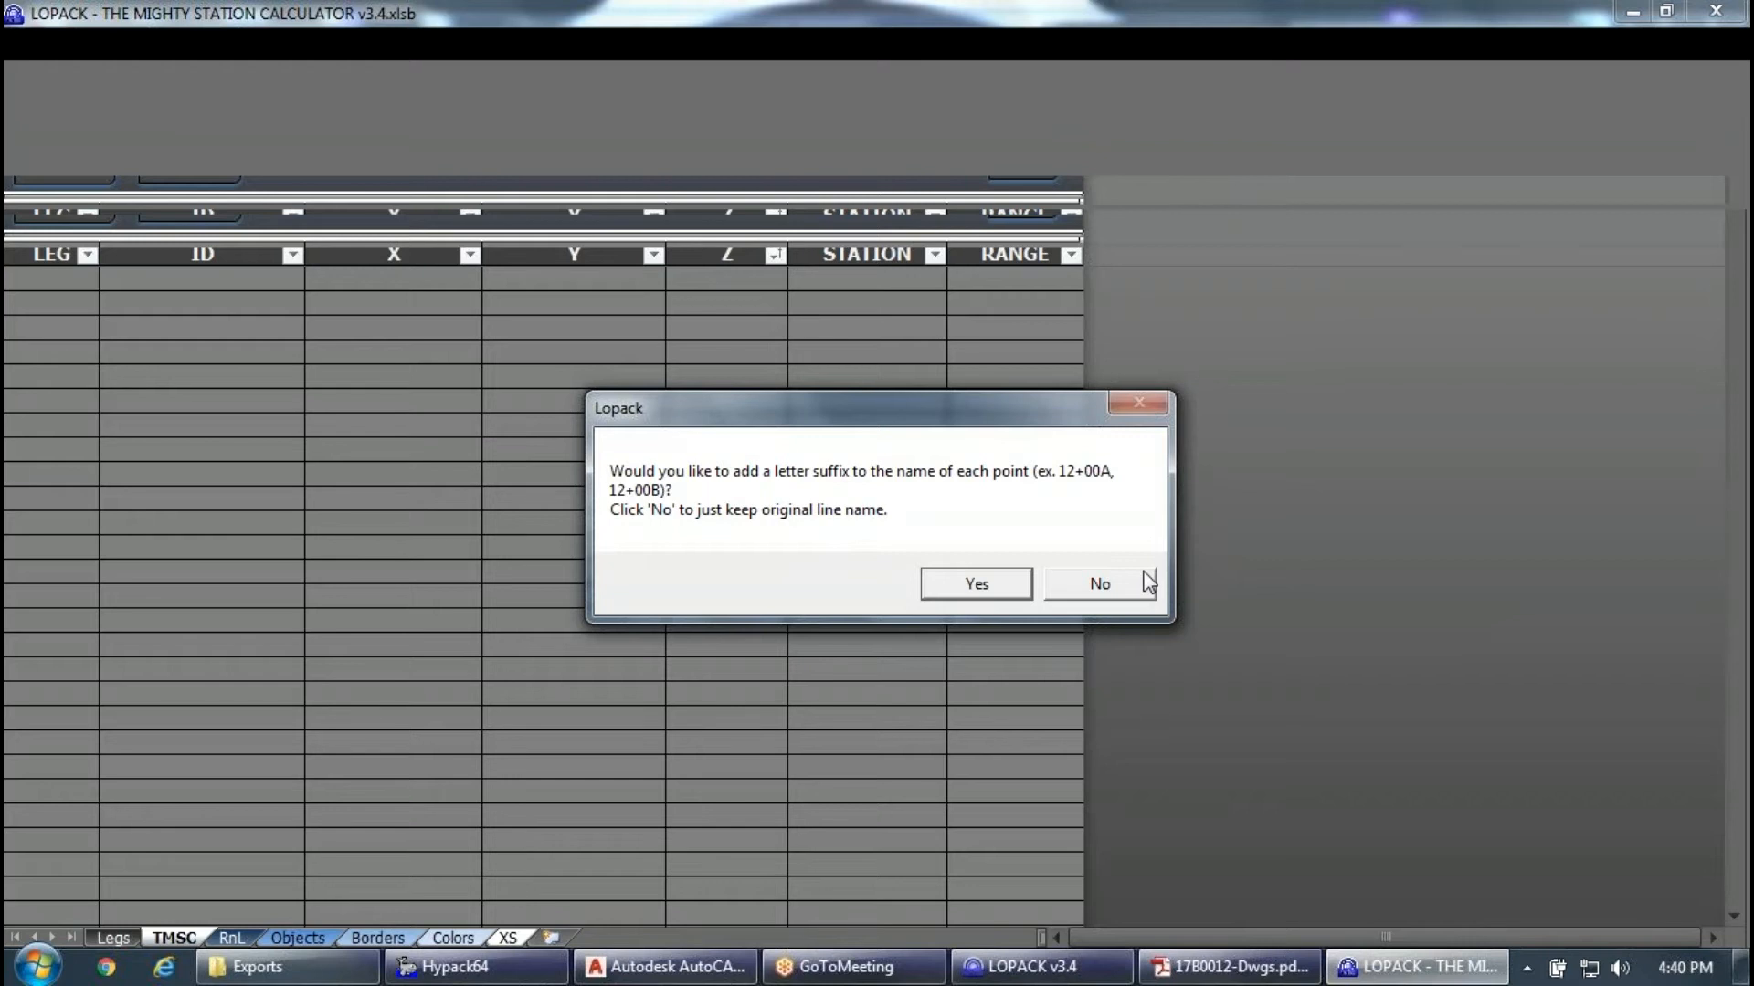
pyautogui.click(1006, 590)
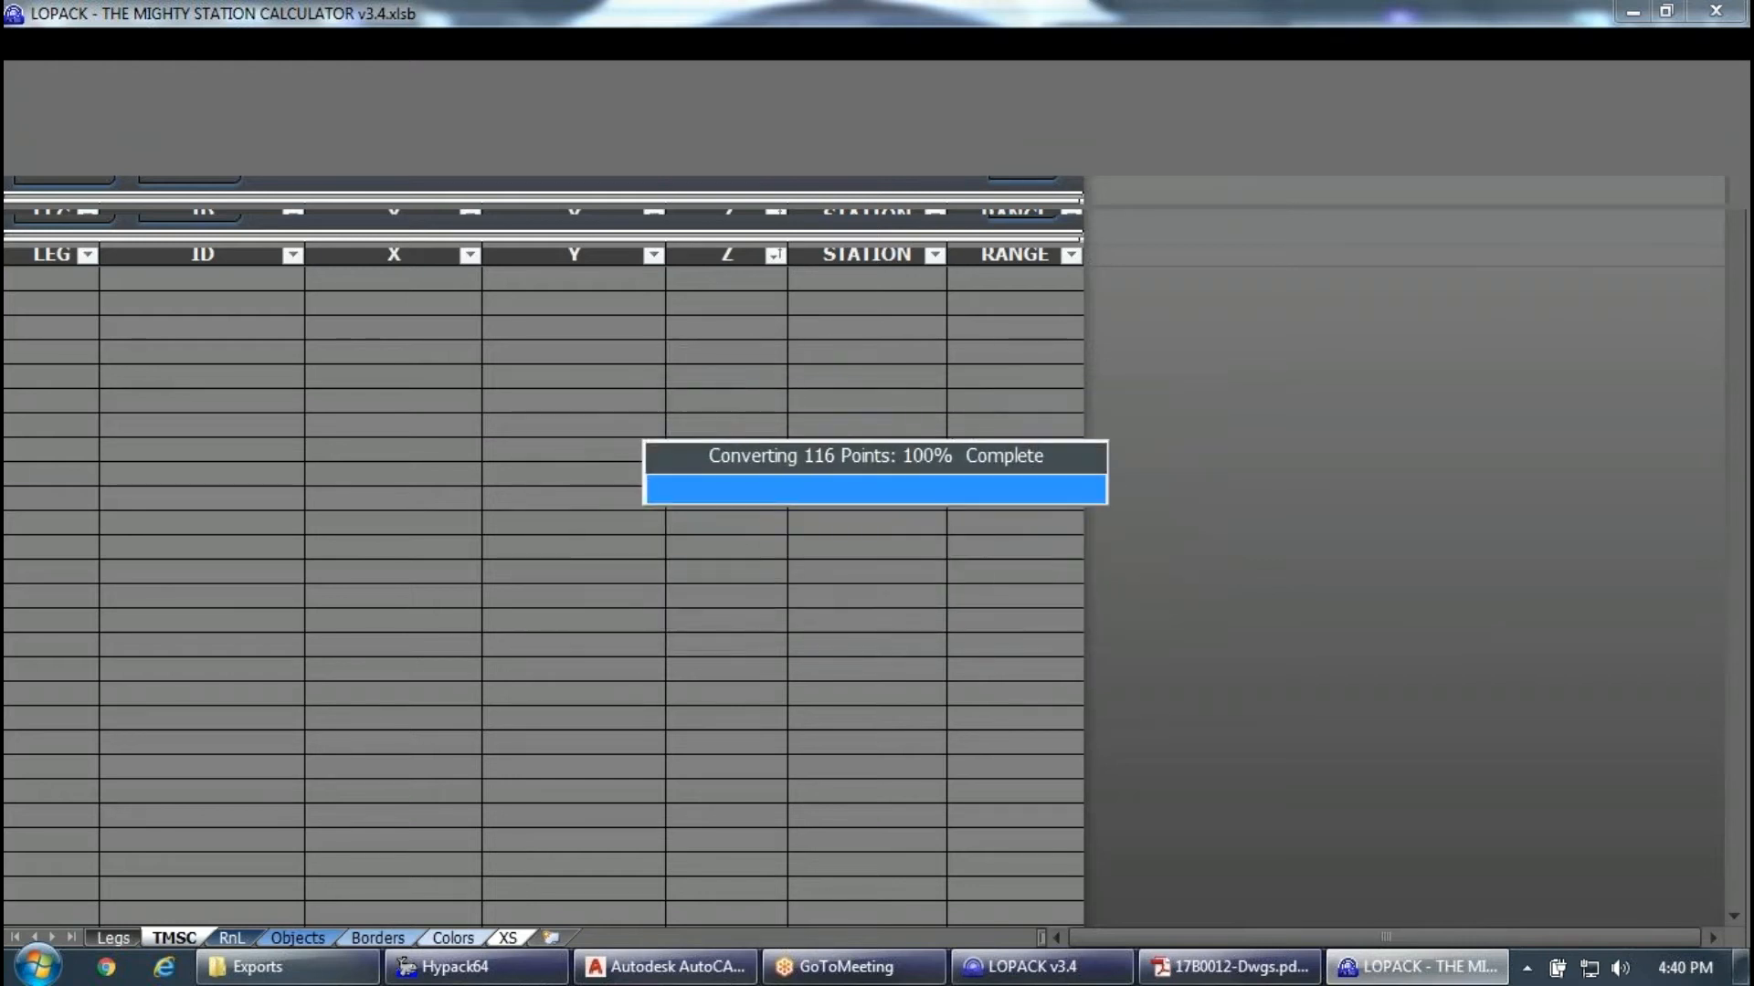
# Examine the suffixed IDs of the first imported line points and the first point's coordinates and station.
pyautogui.click(213, 283)
pyautogui.moveTo(214, 284); pyautogui.dragTo(216, 328)
pyautogui.moveTo(904, 279); pyautogui.dragTo(265, 280)
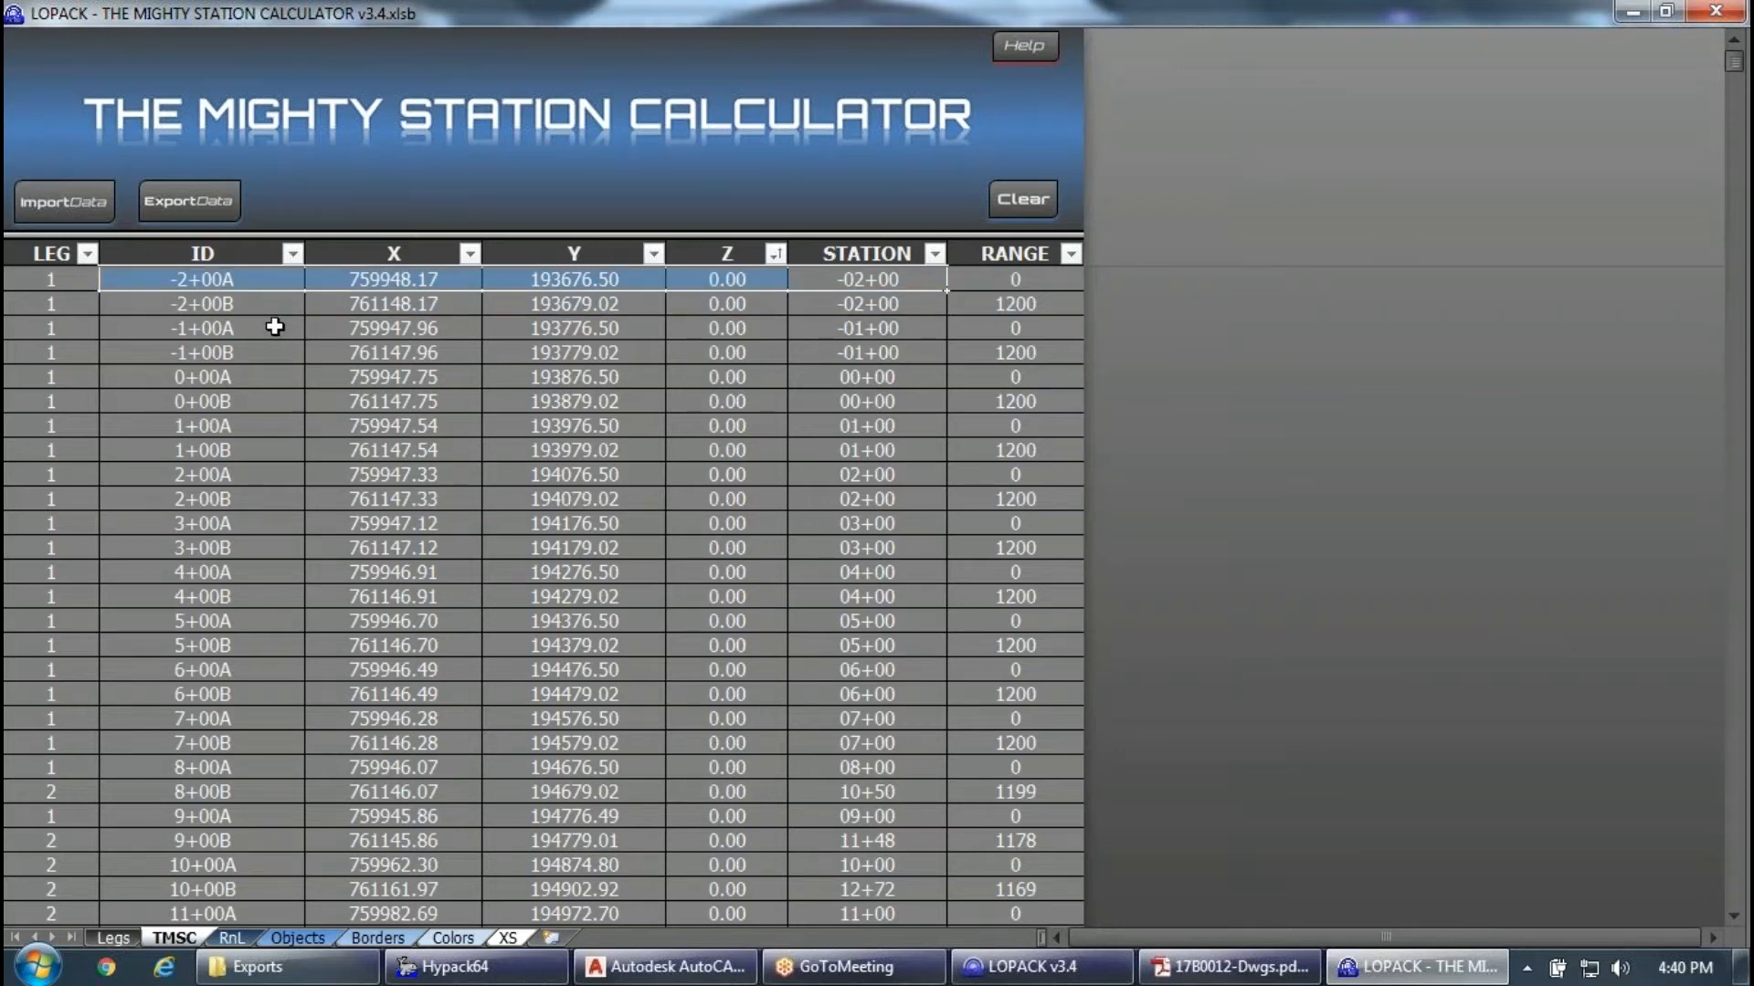
# Start a CSV export of the loaded line points without shifting or clipping the data.
pyautogui.click(230, 218)
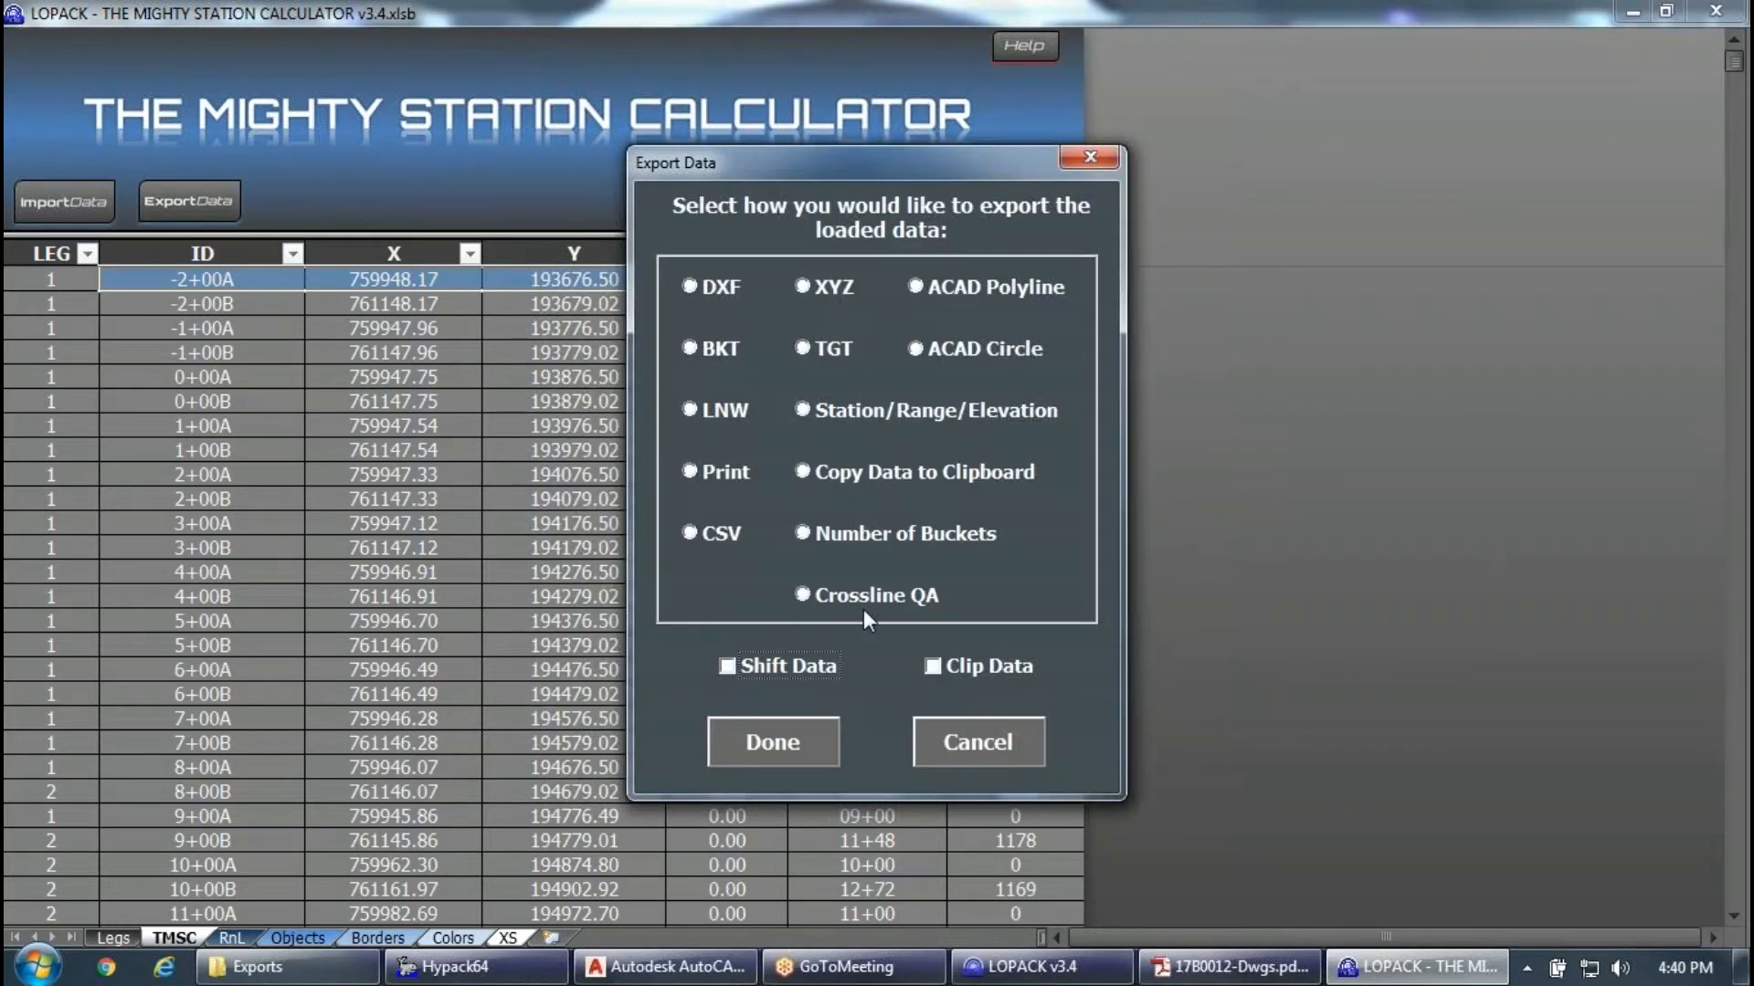
pyautogui.moveTo(820, 171); pyautogui.dragTo(716, 270)
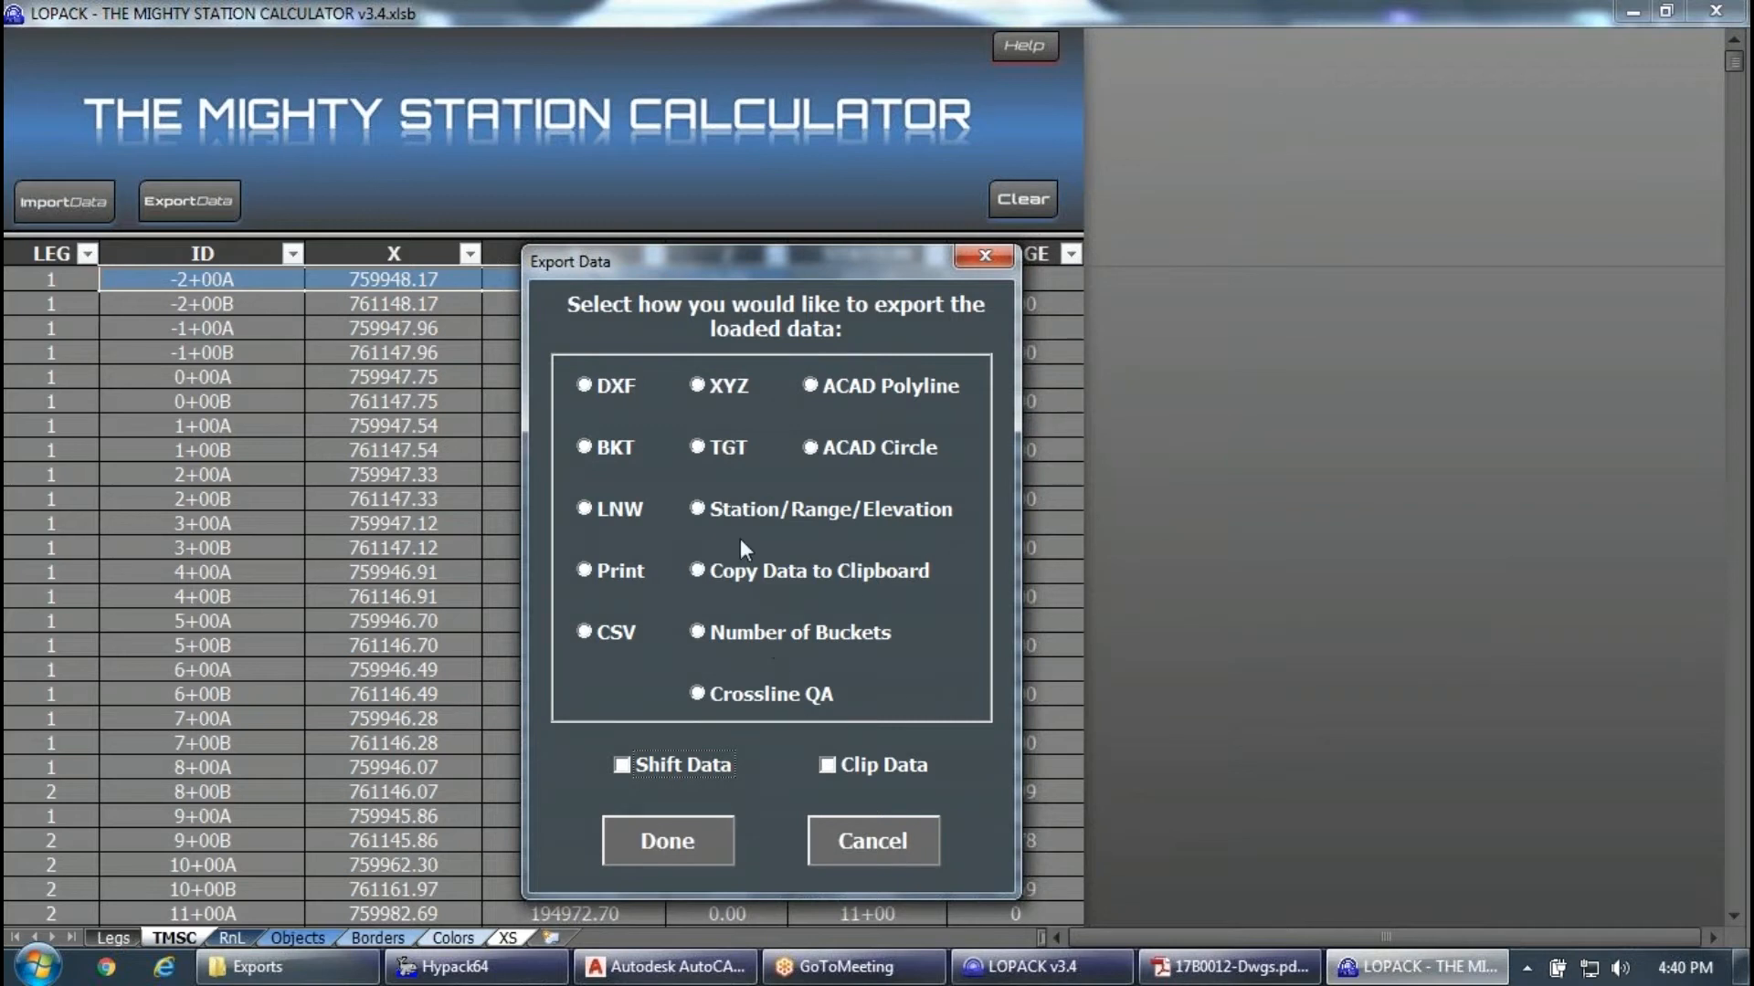
pyautogui.click(619, 646)
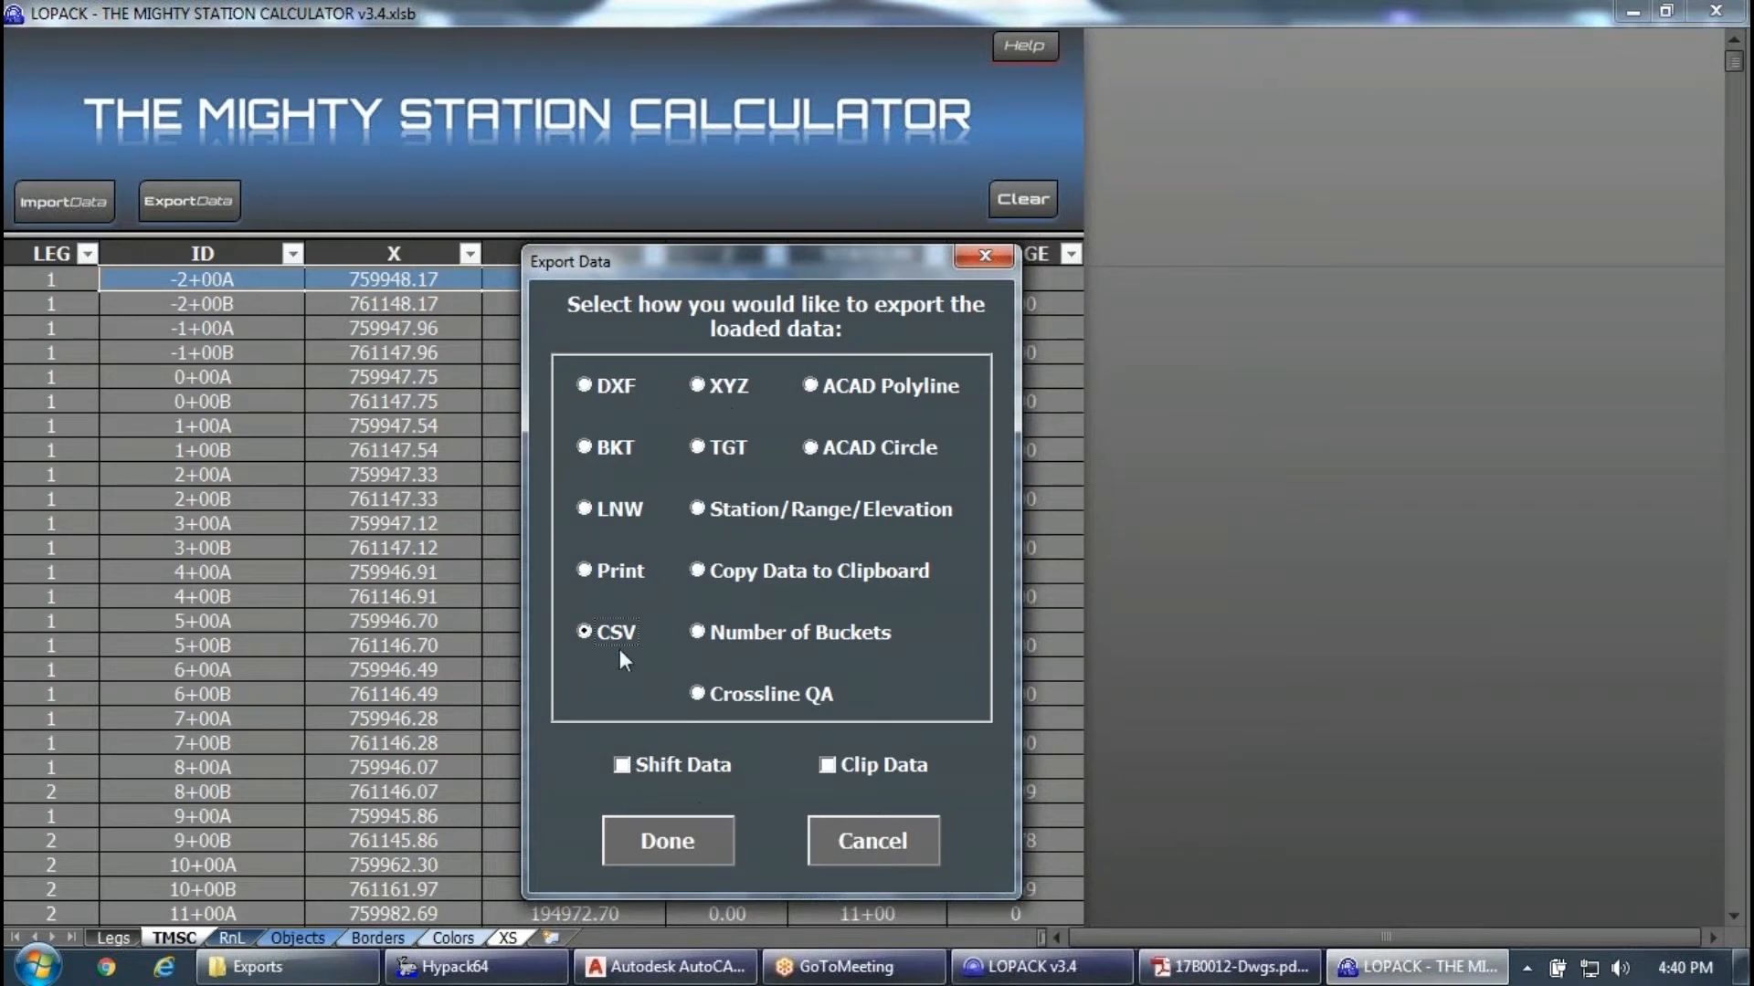
pyautogui.click(689, 860)
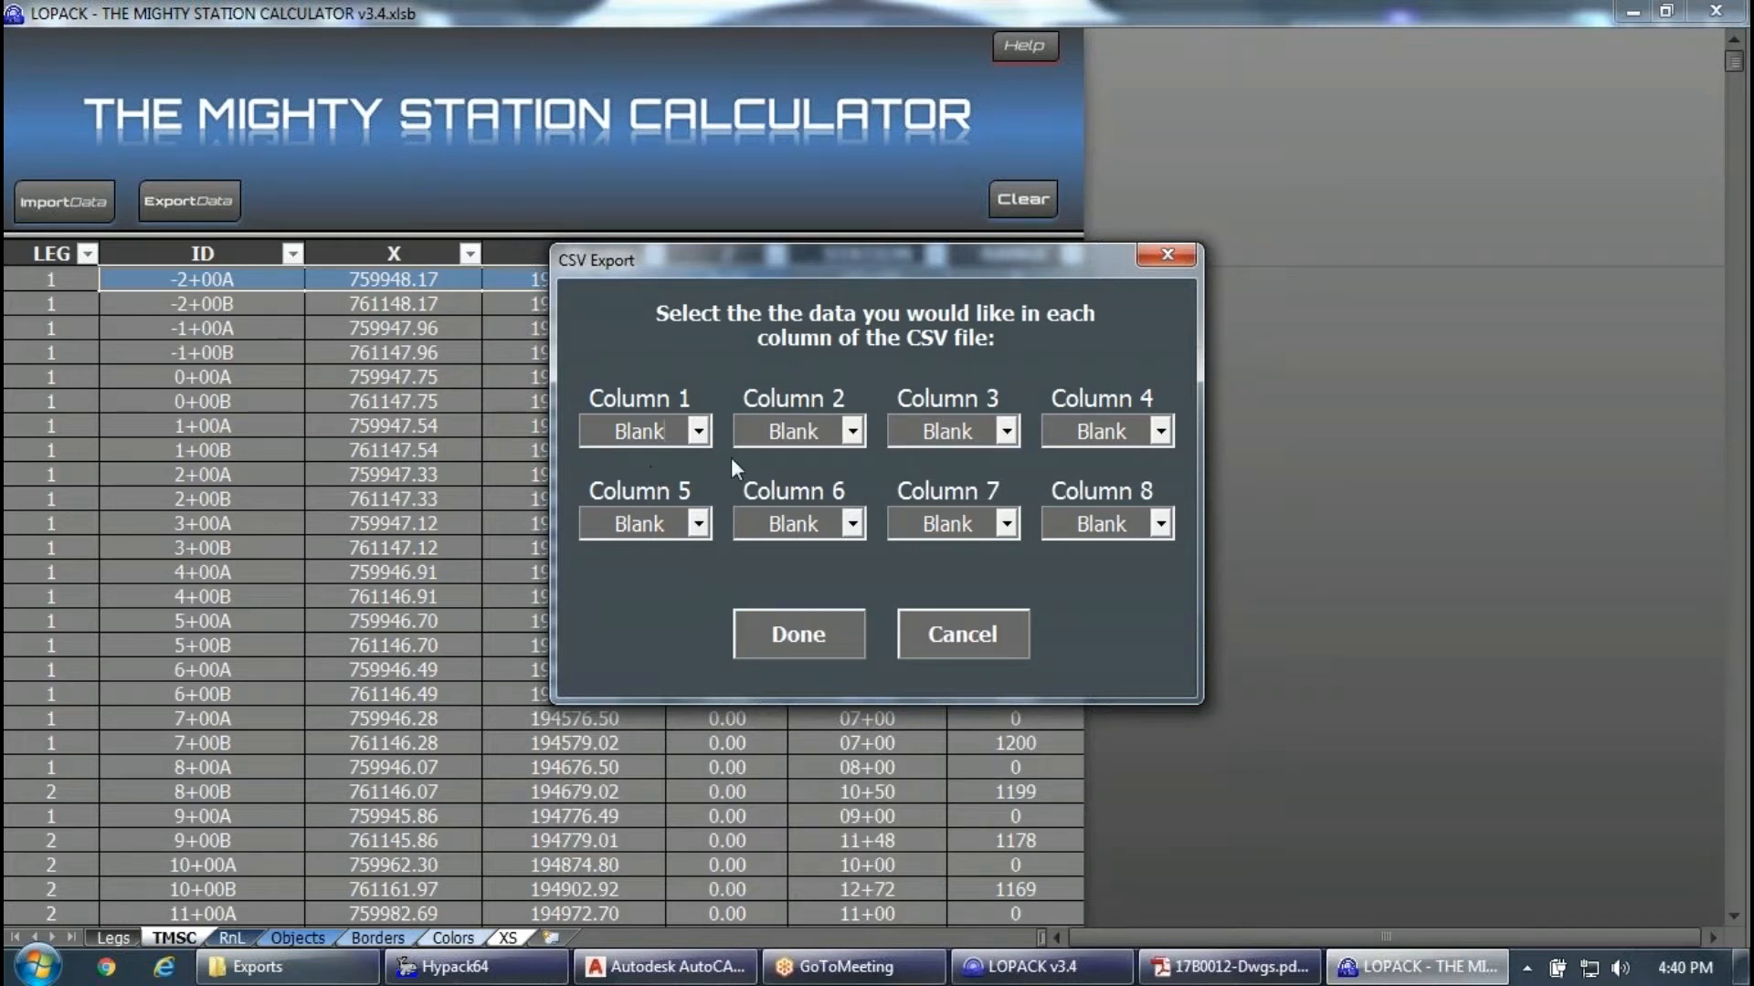
# Try the Custom data type for columns 1 and 2 of the CSV export.
pyautogui.click(699, 431)
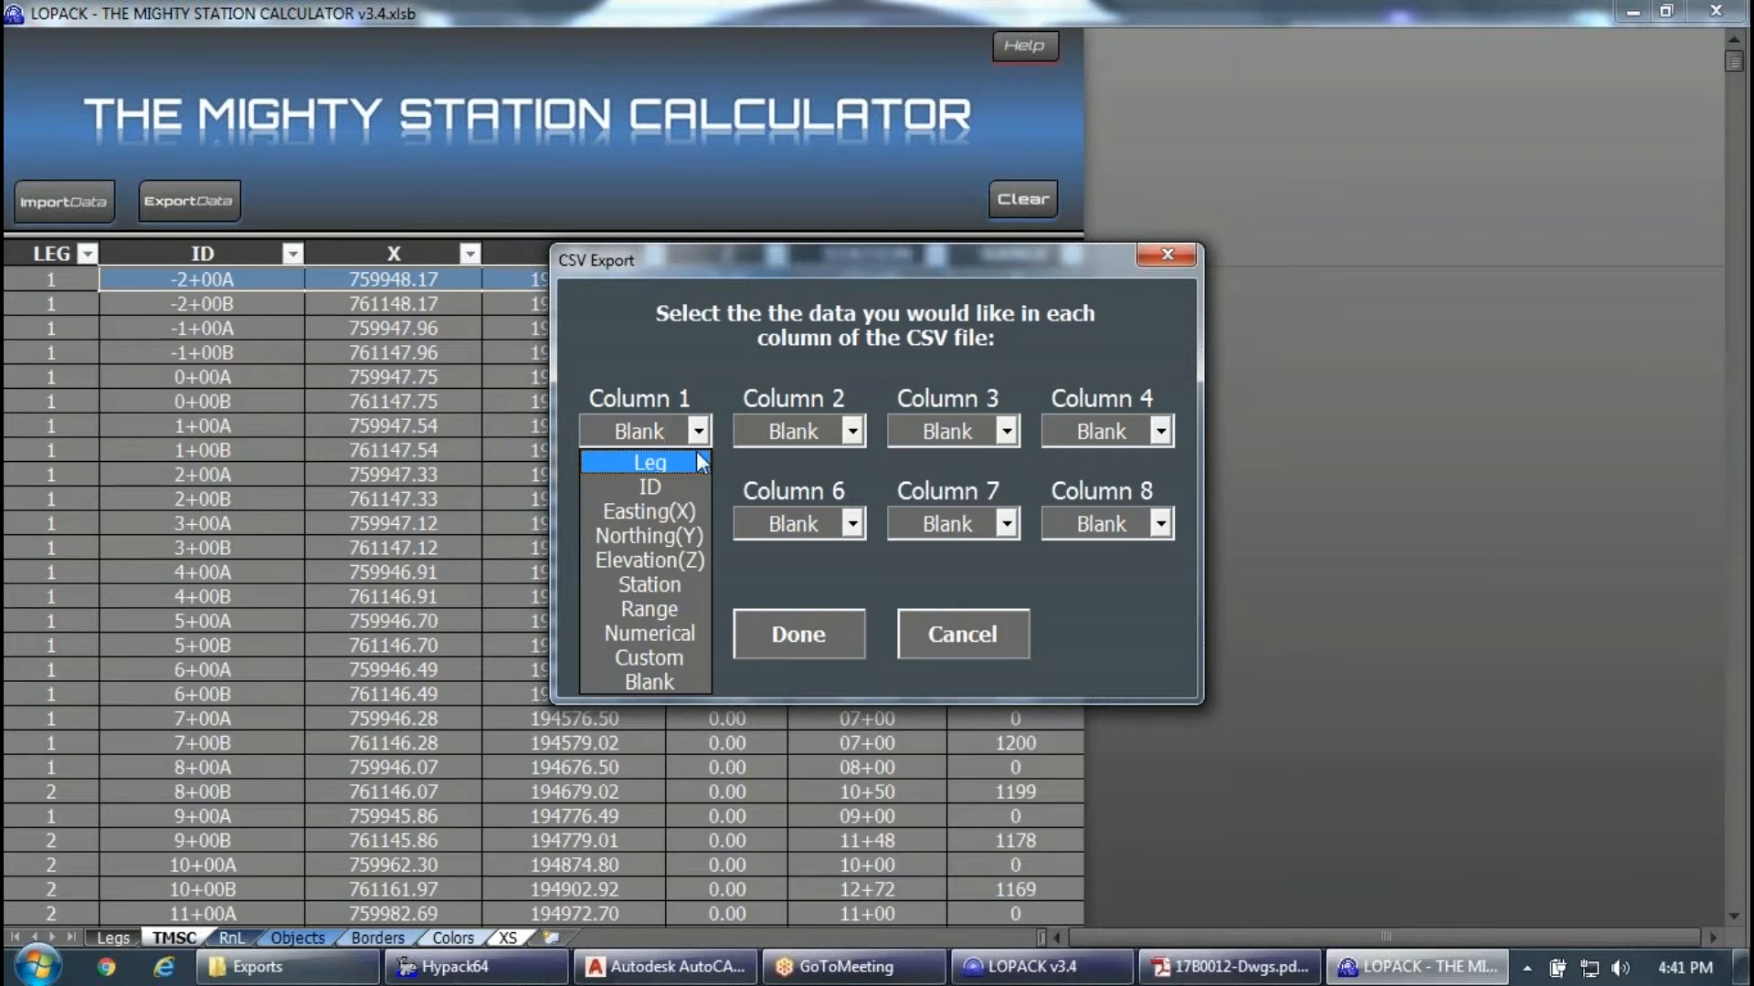
pyautogui.click(693, 658)
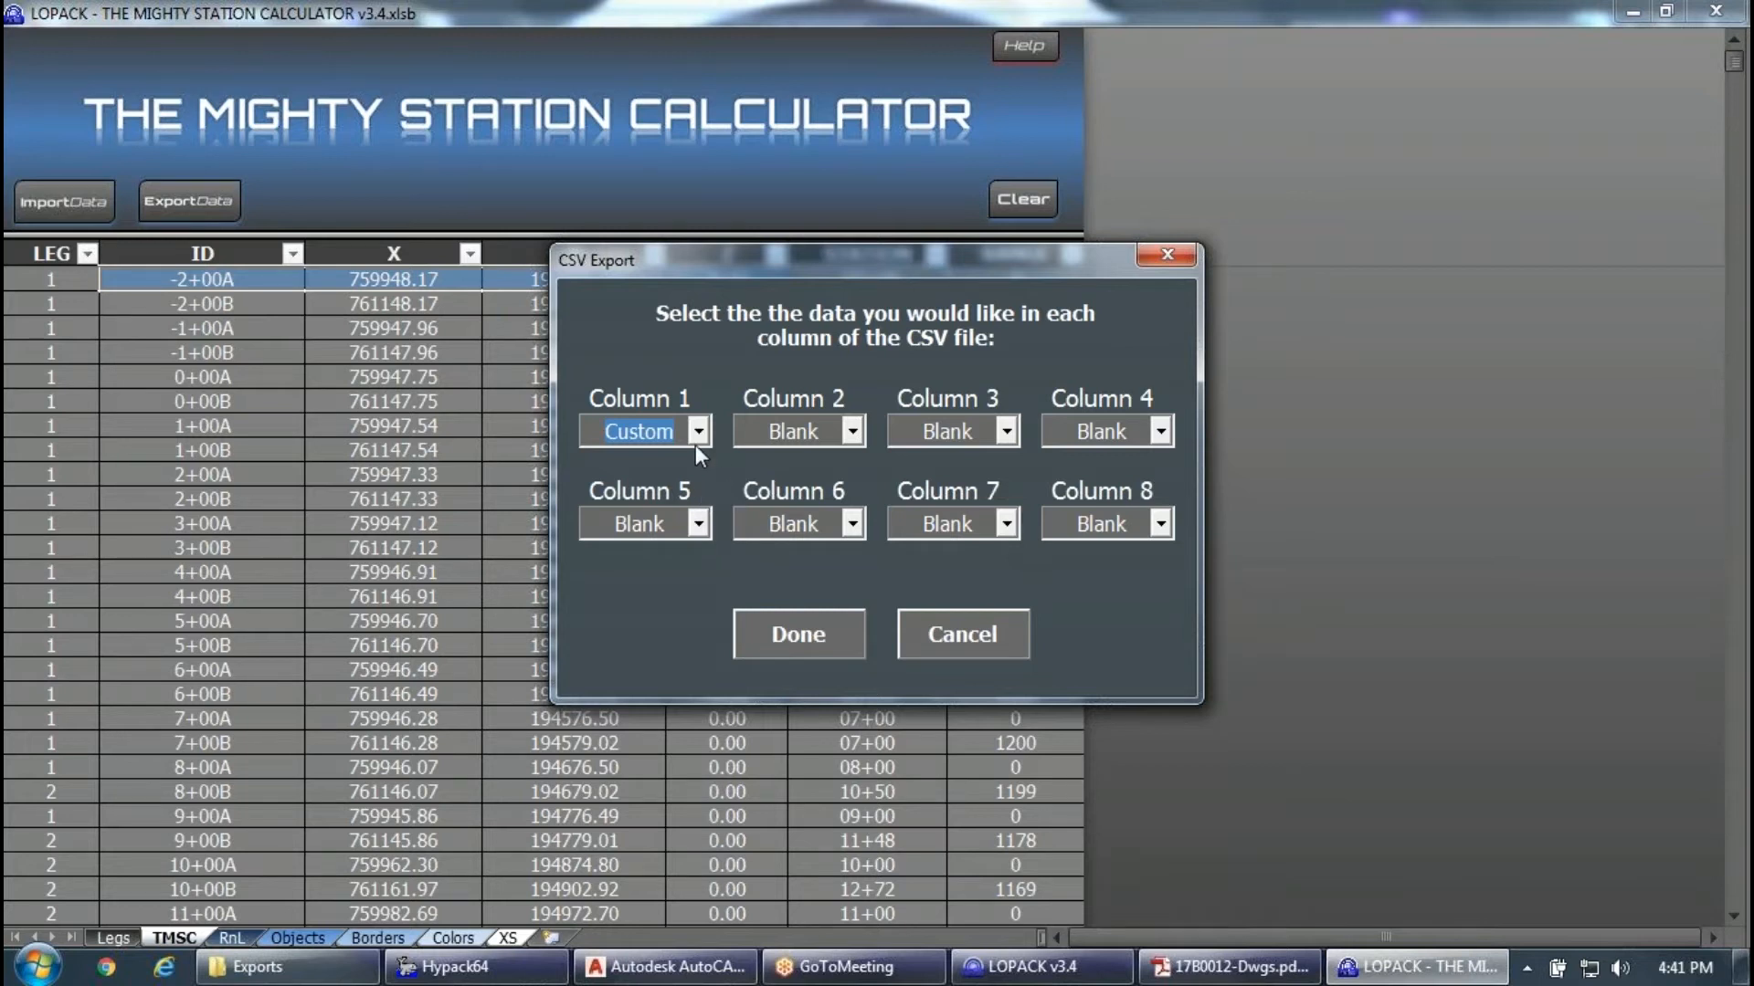
pyautogui.click(853, 431)
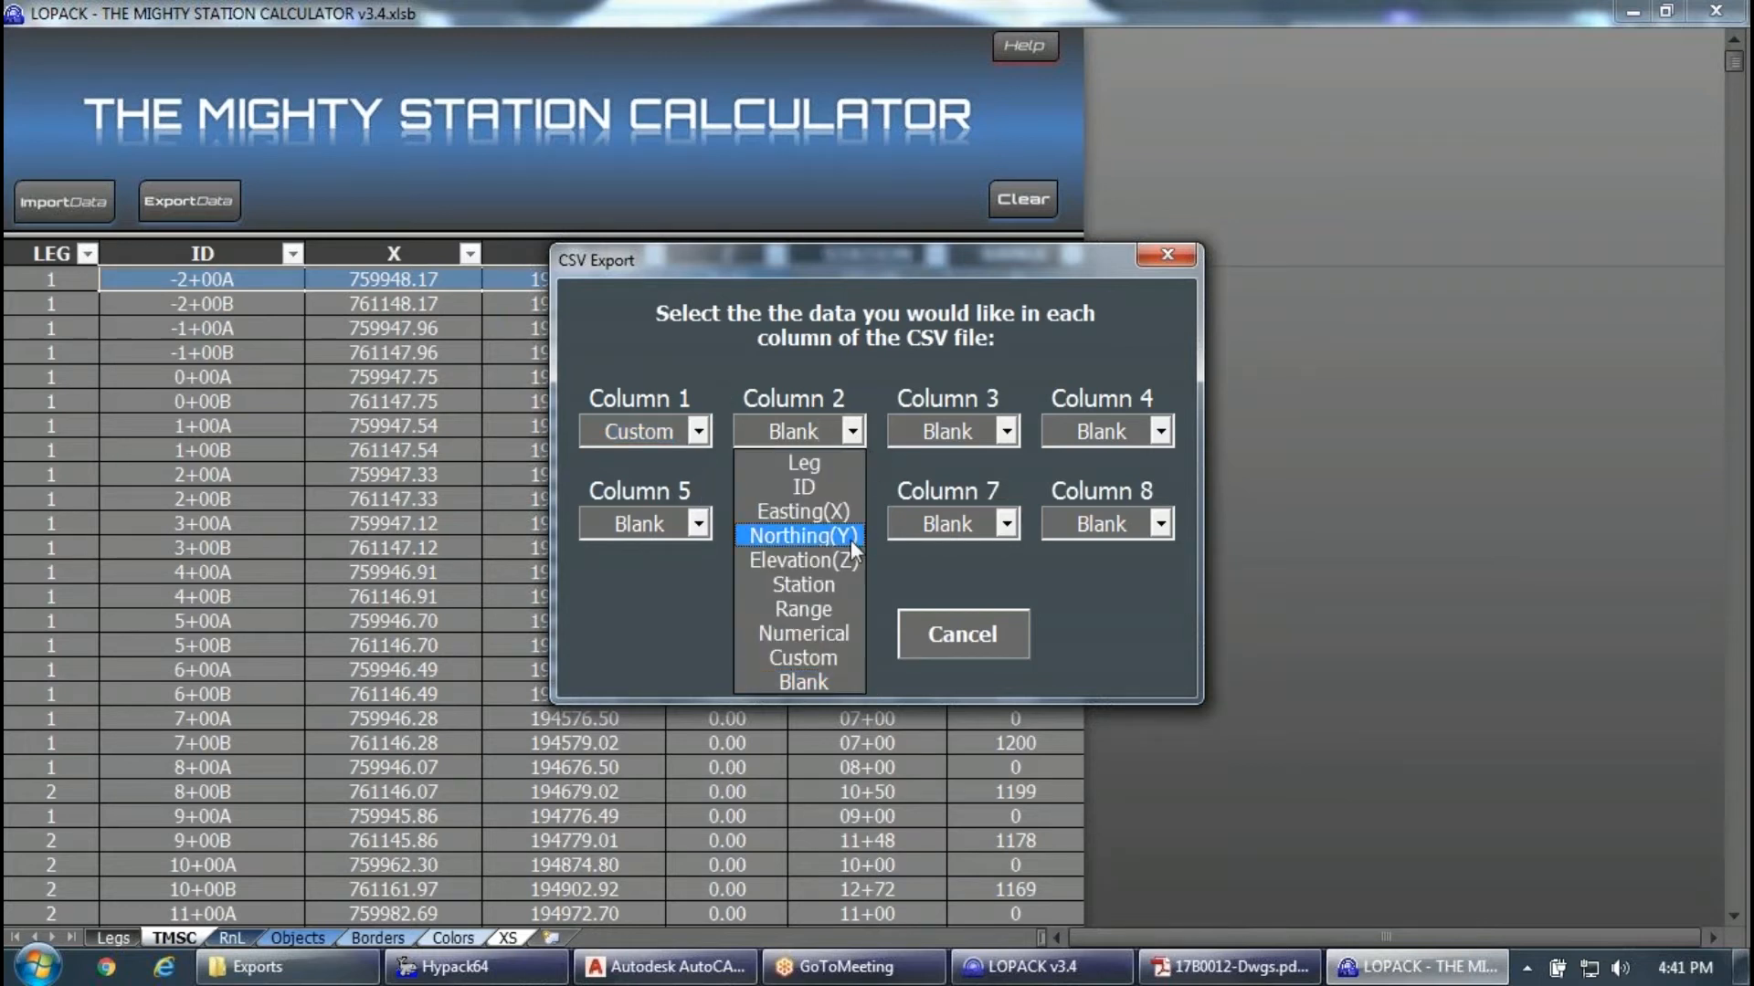
pyautogui.click(822, 655)
pyautogui.click(852, 431)
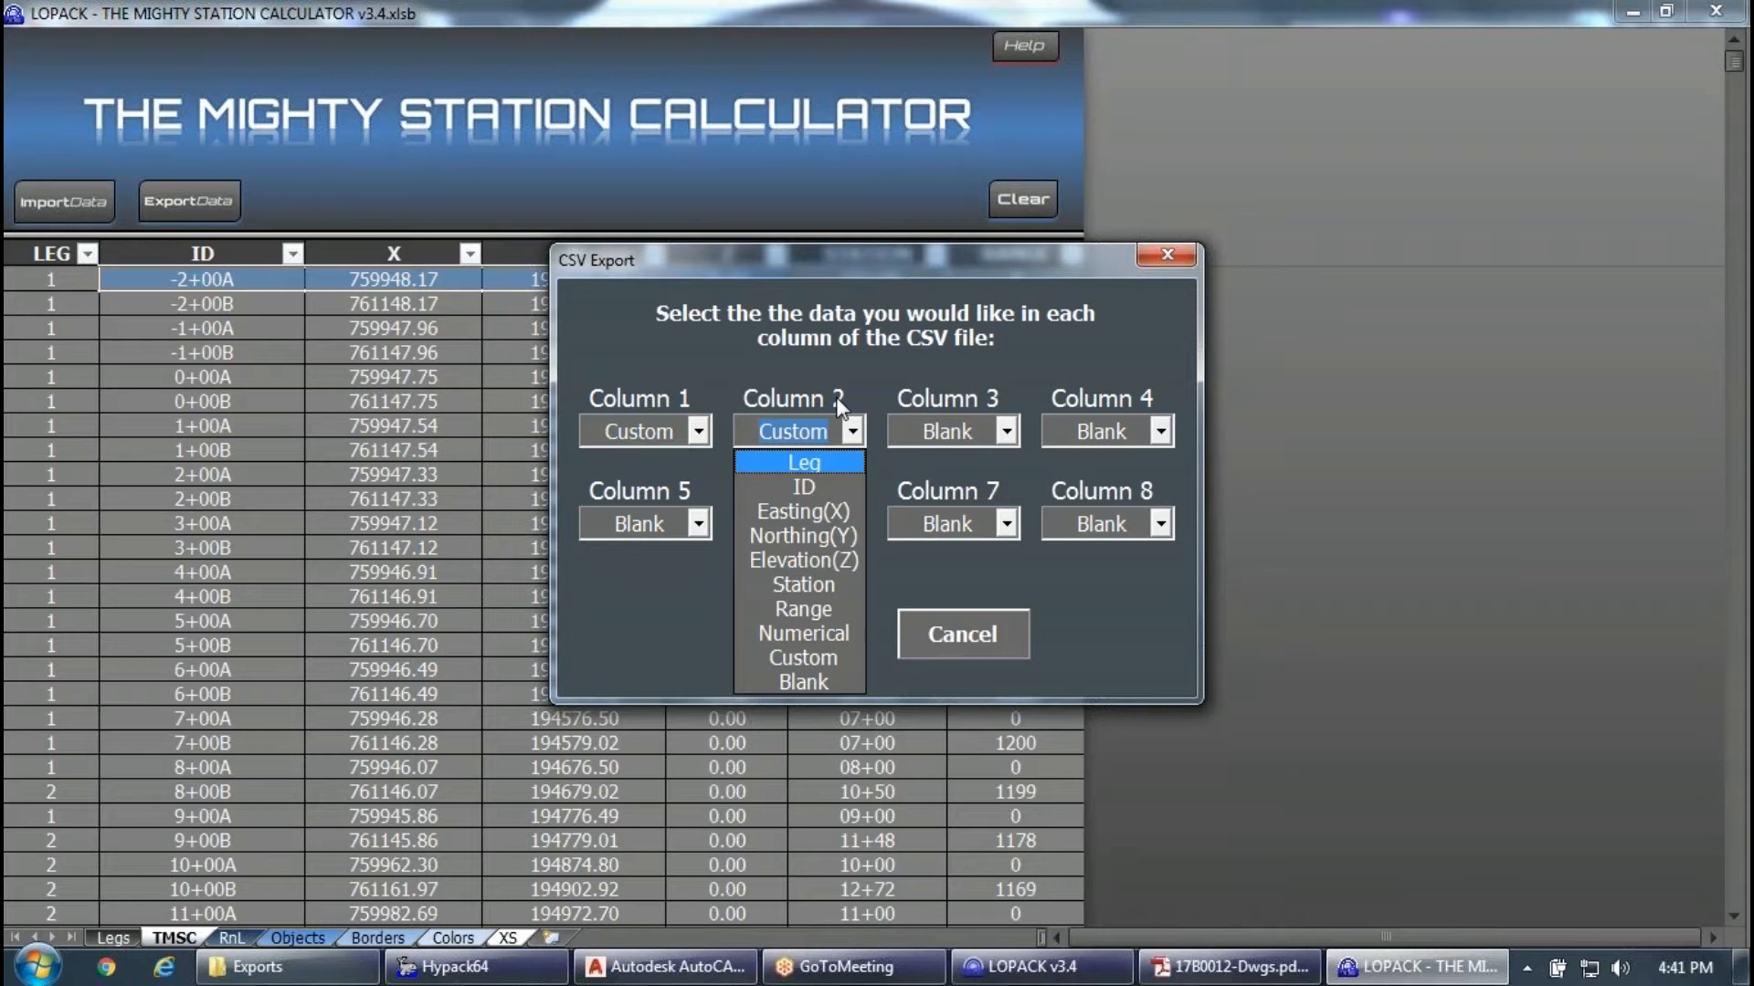
pyautogui.click(869, 409)
pyautogui.click(853, 432)
# Assign ID, Easting(X), Northing(Y) and Elevation(Z) to columns 1 through 4 of the CSV export.
pyautogui.click(696, 429)
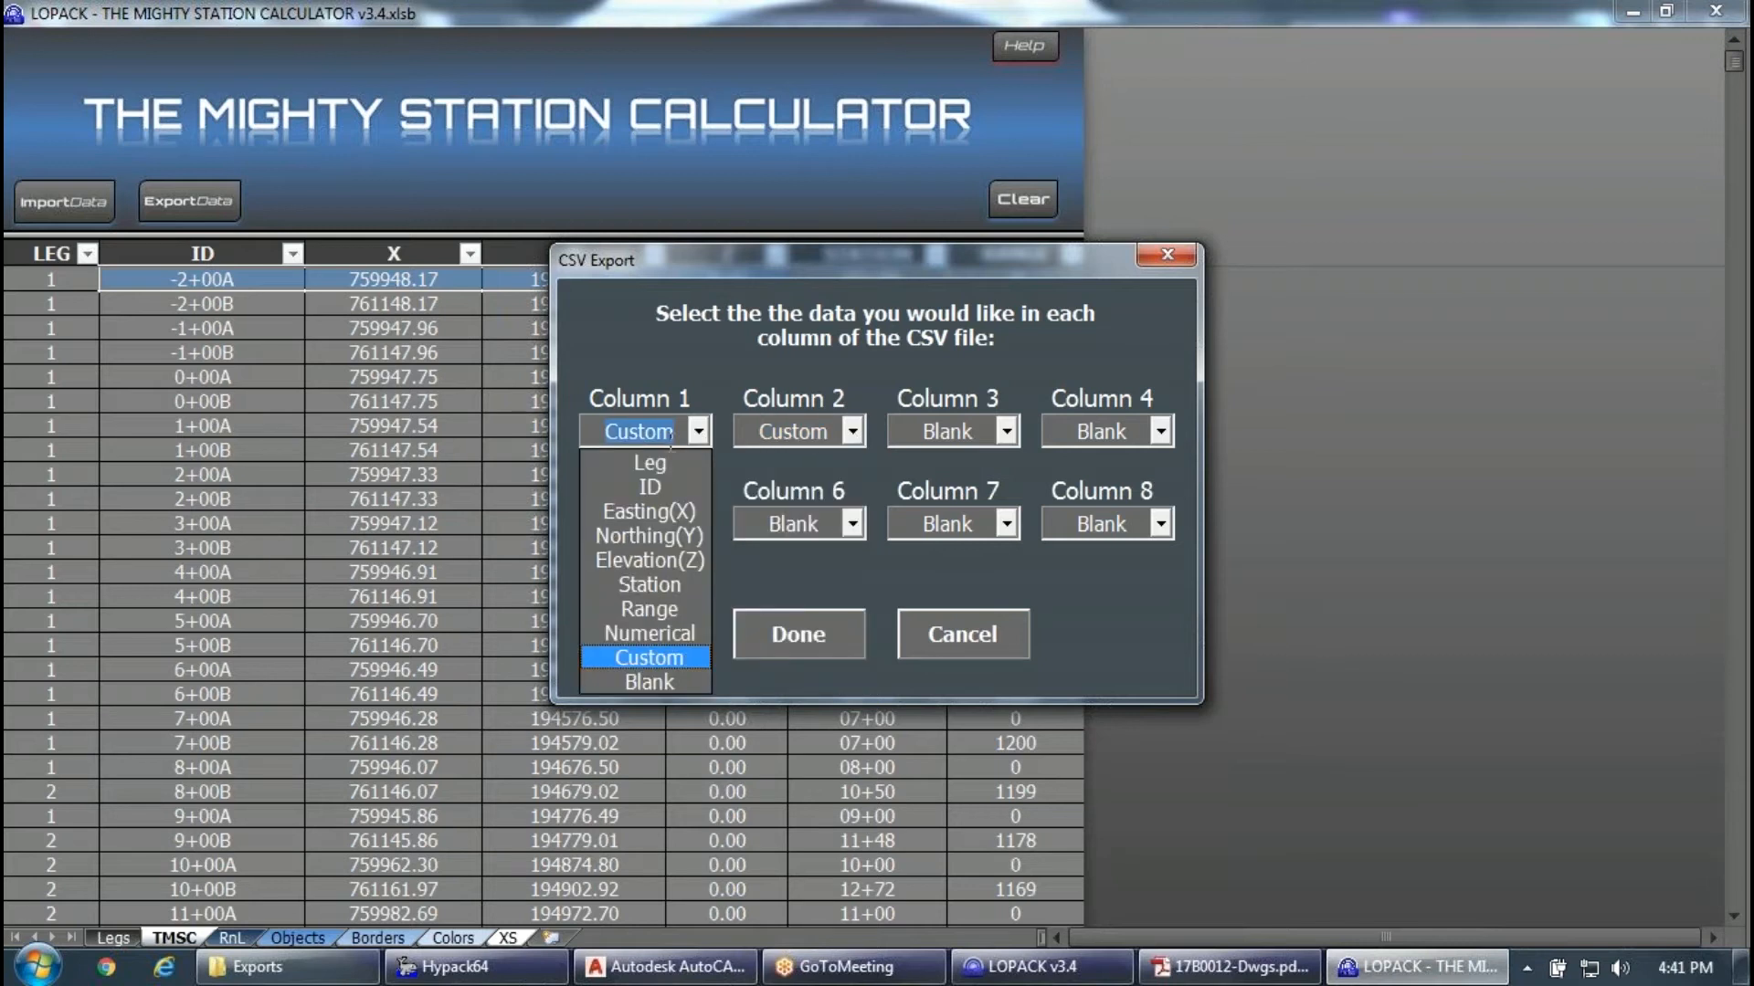
pyautogui.click(663, 484)
pyautogui.click(853, 431)
pyautogui.click(791, 511)
pyautogui.click(1006, 431)
pyautogui.click(1001, 510)
pyautogui.click(1006, 431)
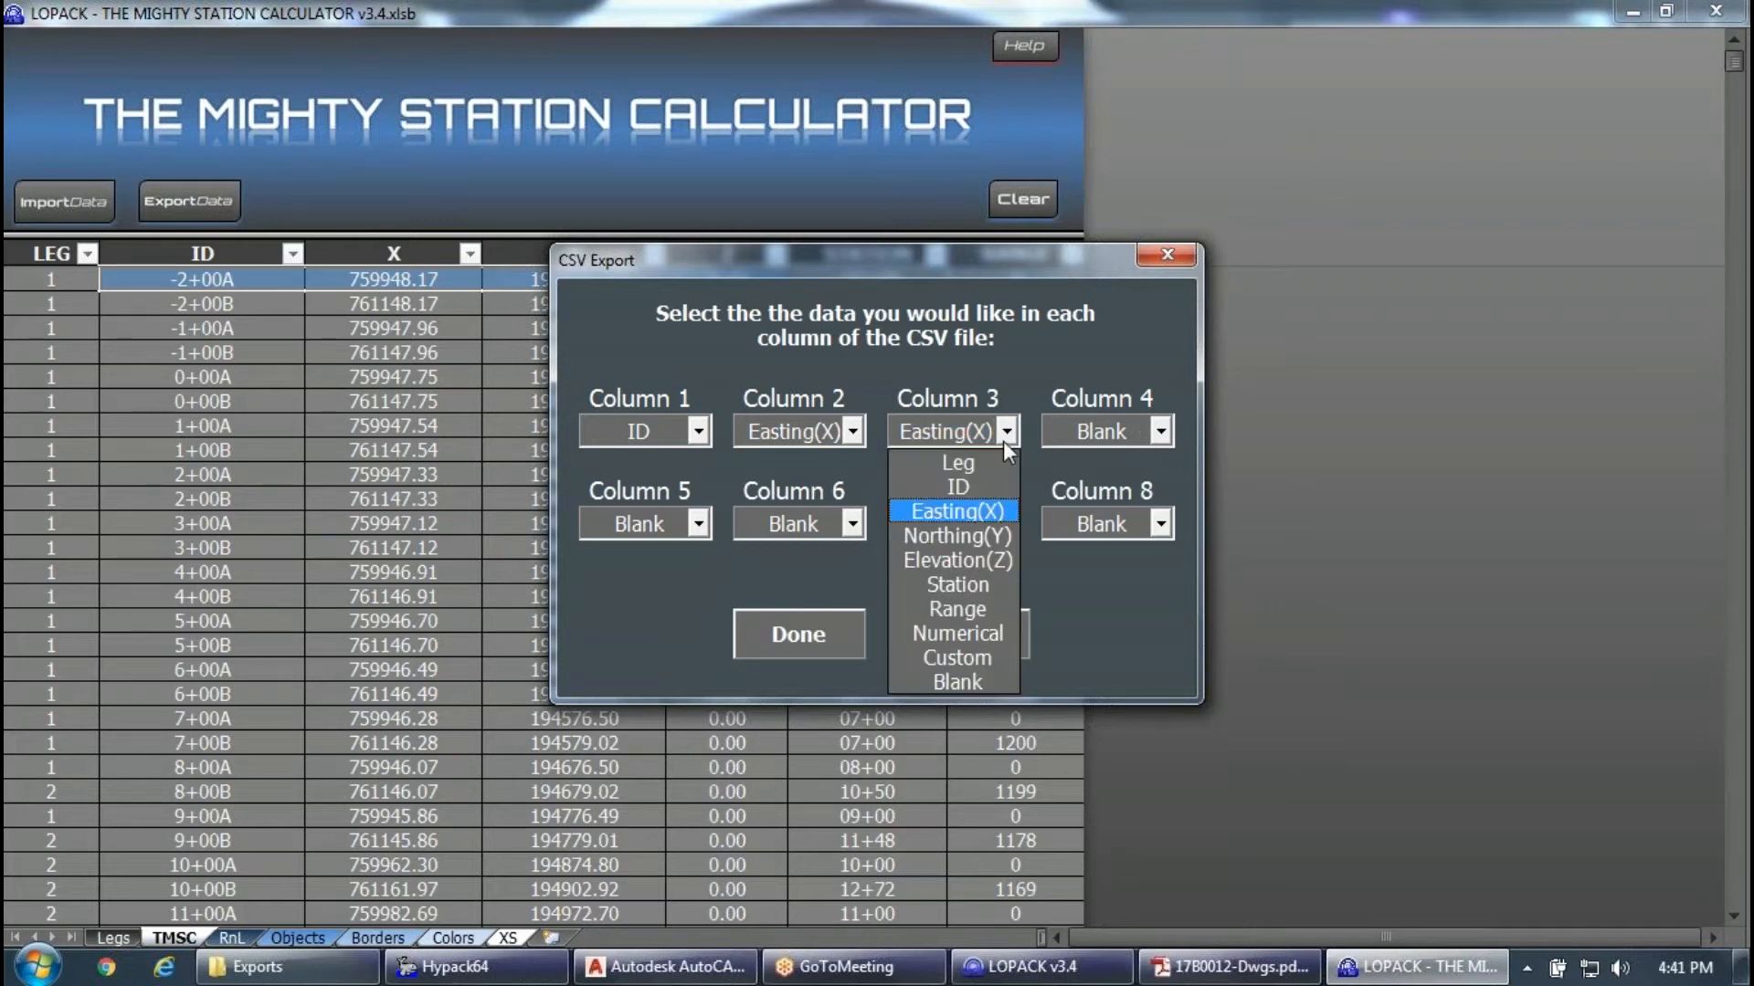
pyautogui.click(984, 553)
pyautogui.click(1004, 435)
pyautogui.click(985, 532)
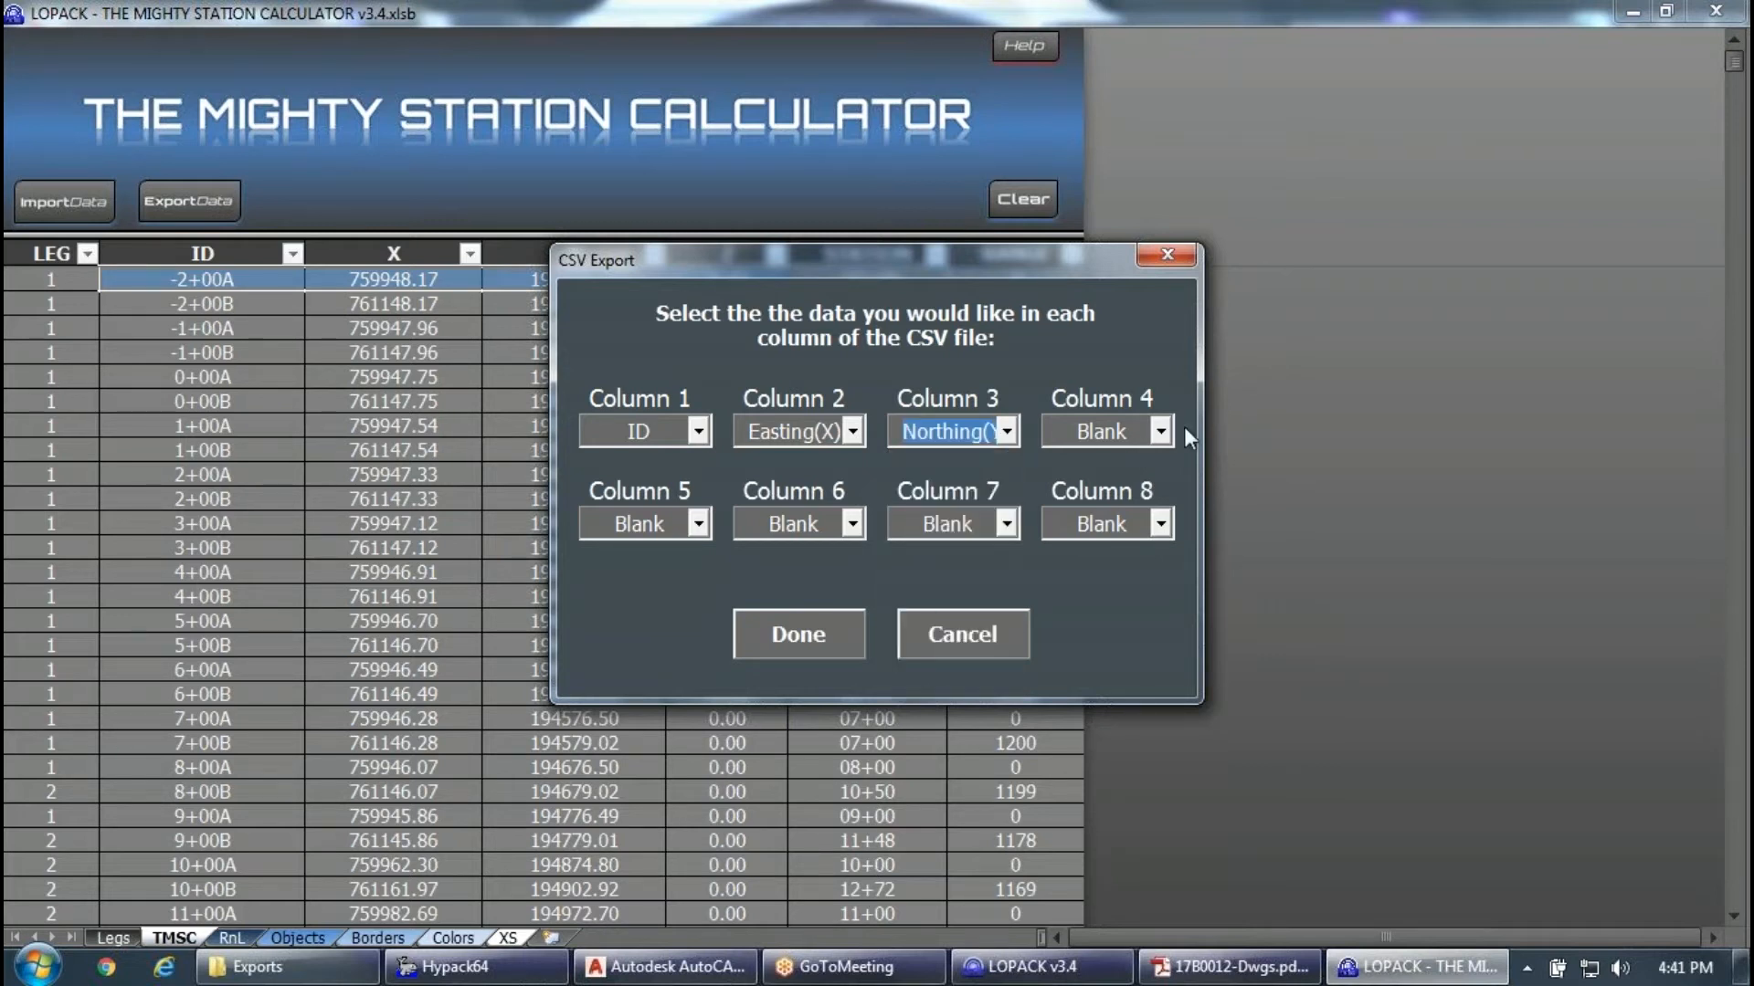
pyautogui.click(1161, 432)
pyautogui.click(1137, 554)
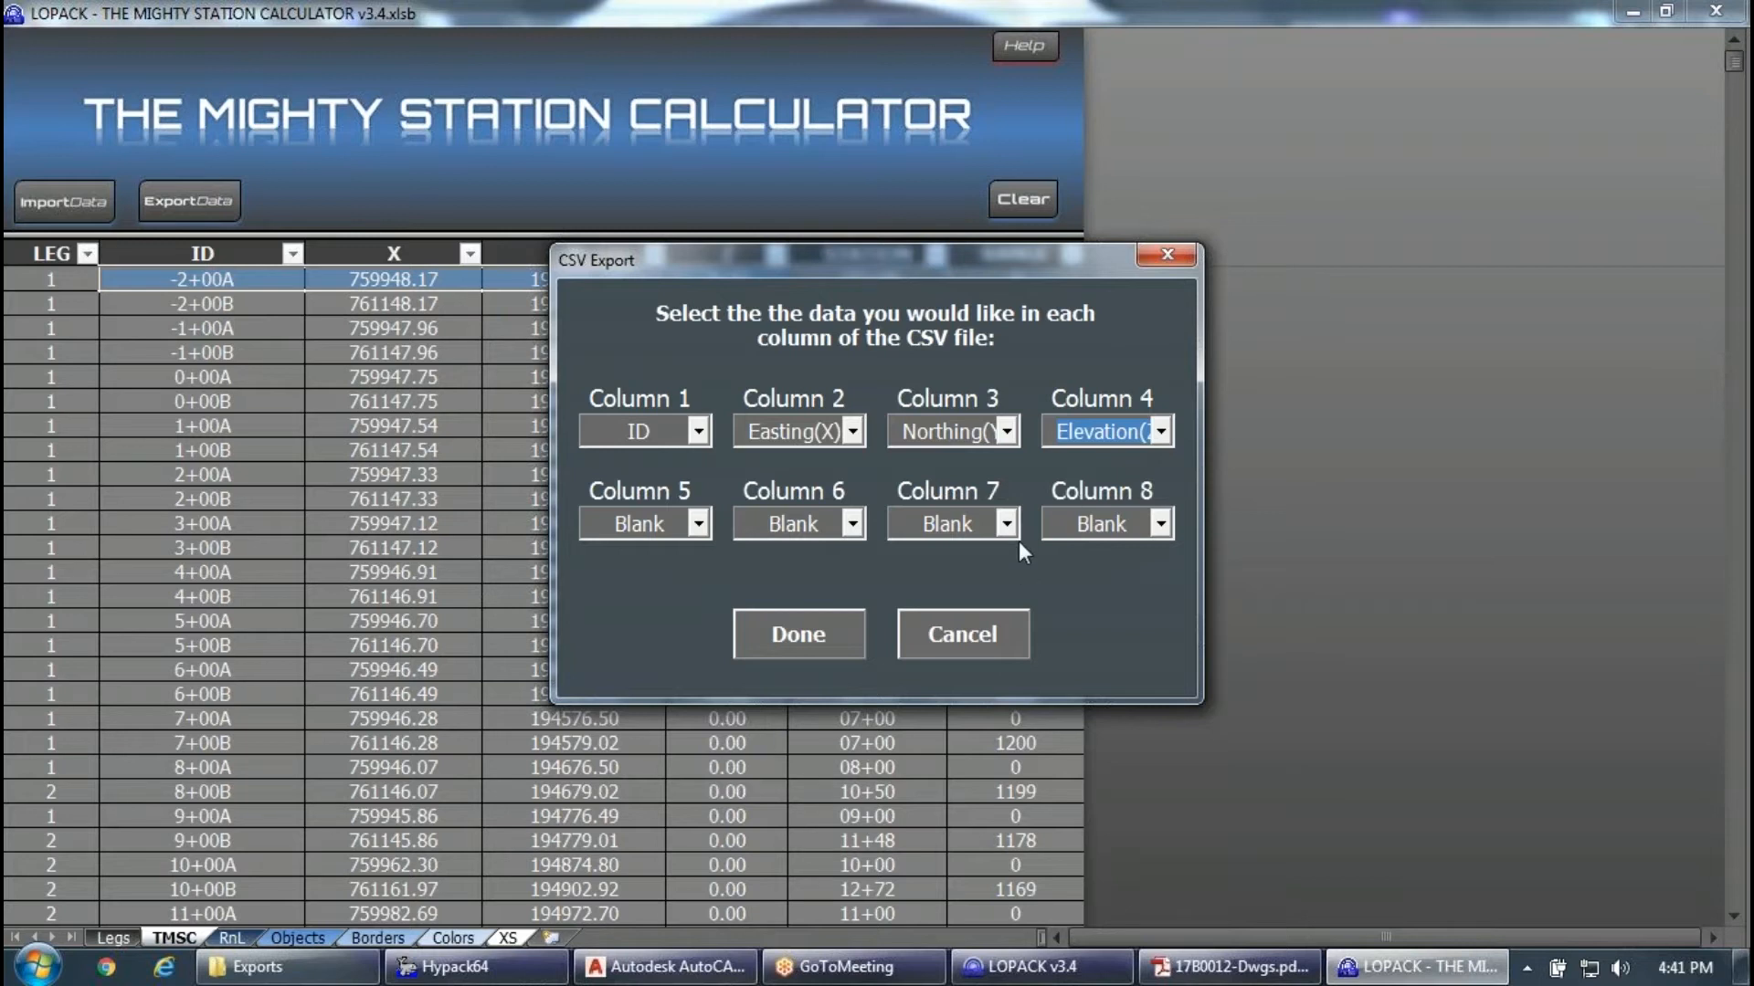
# Save the CSV export in the Exports folder as controller lines a-b.
pyautogui.click(808, 633)
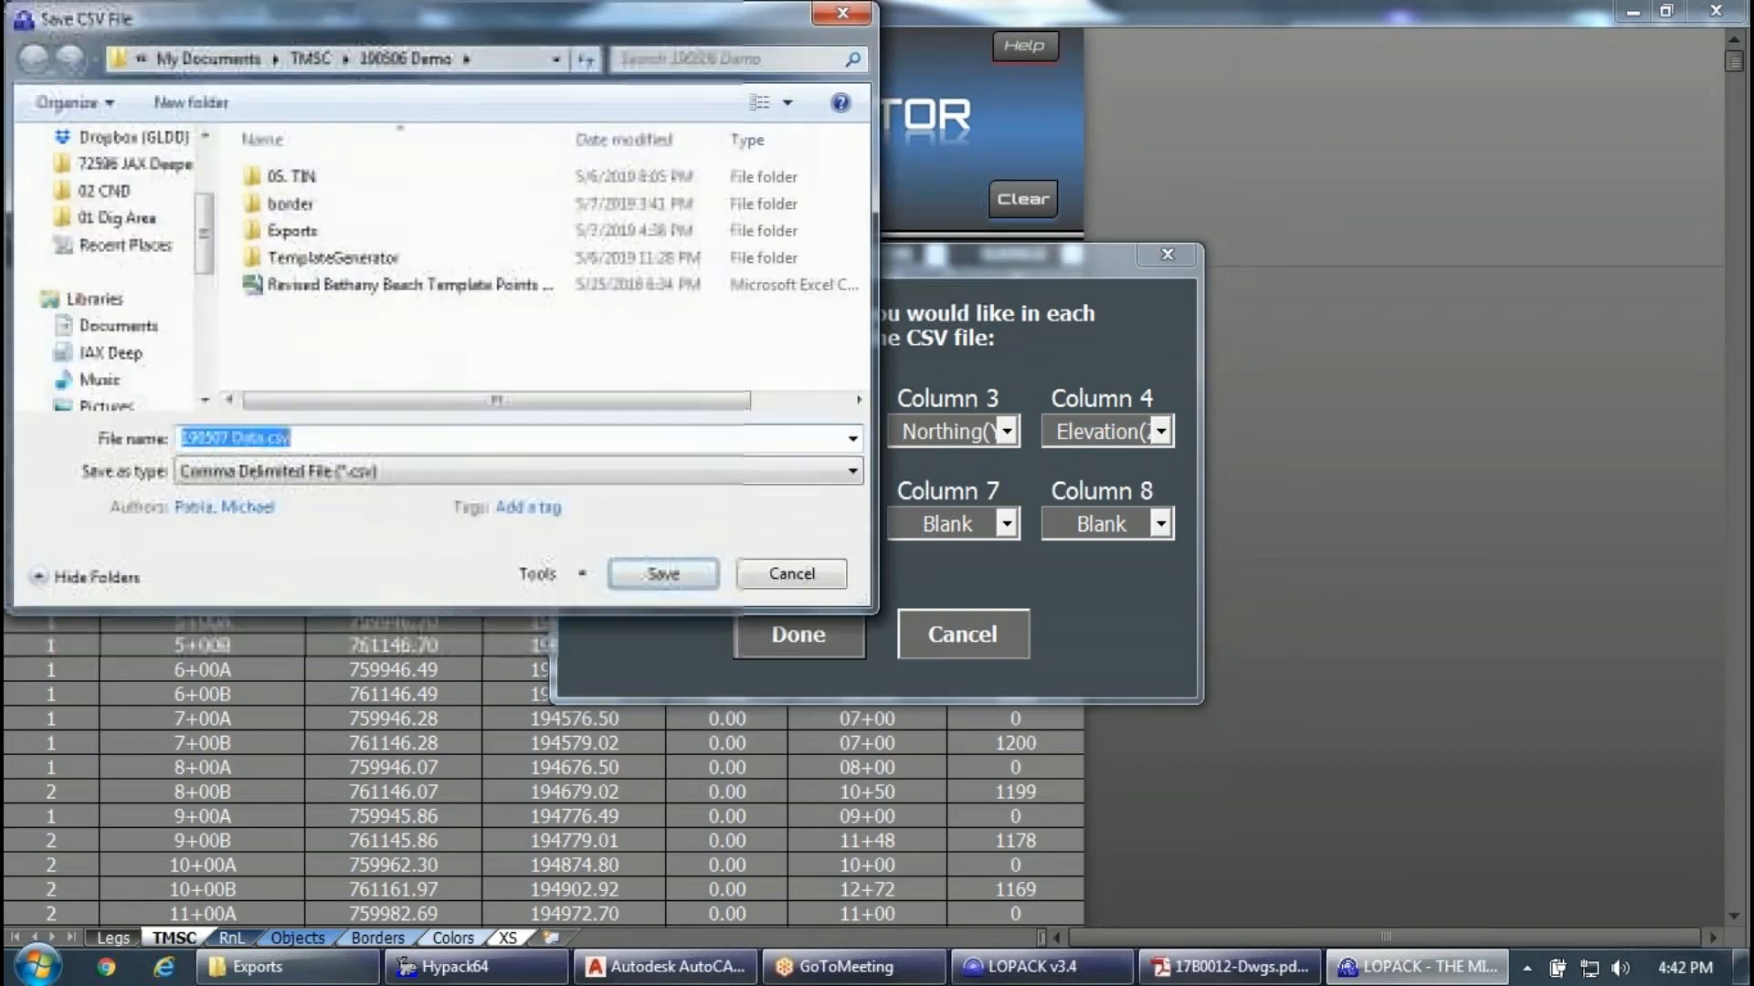
pyautogui.doubleClick(329, 231)
pyautogui.click(271, 435)
pyautogui.click(267, 437)
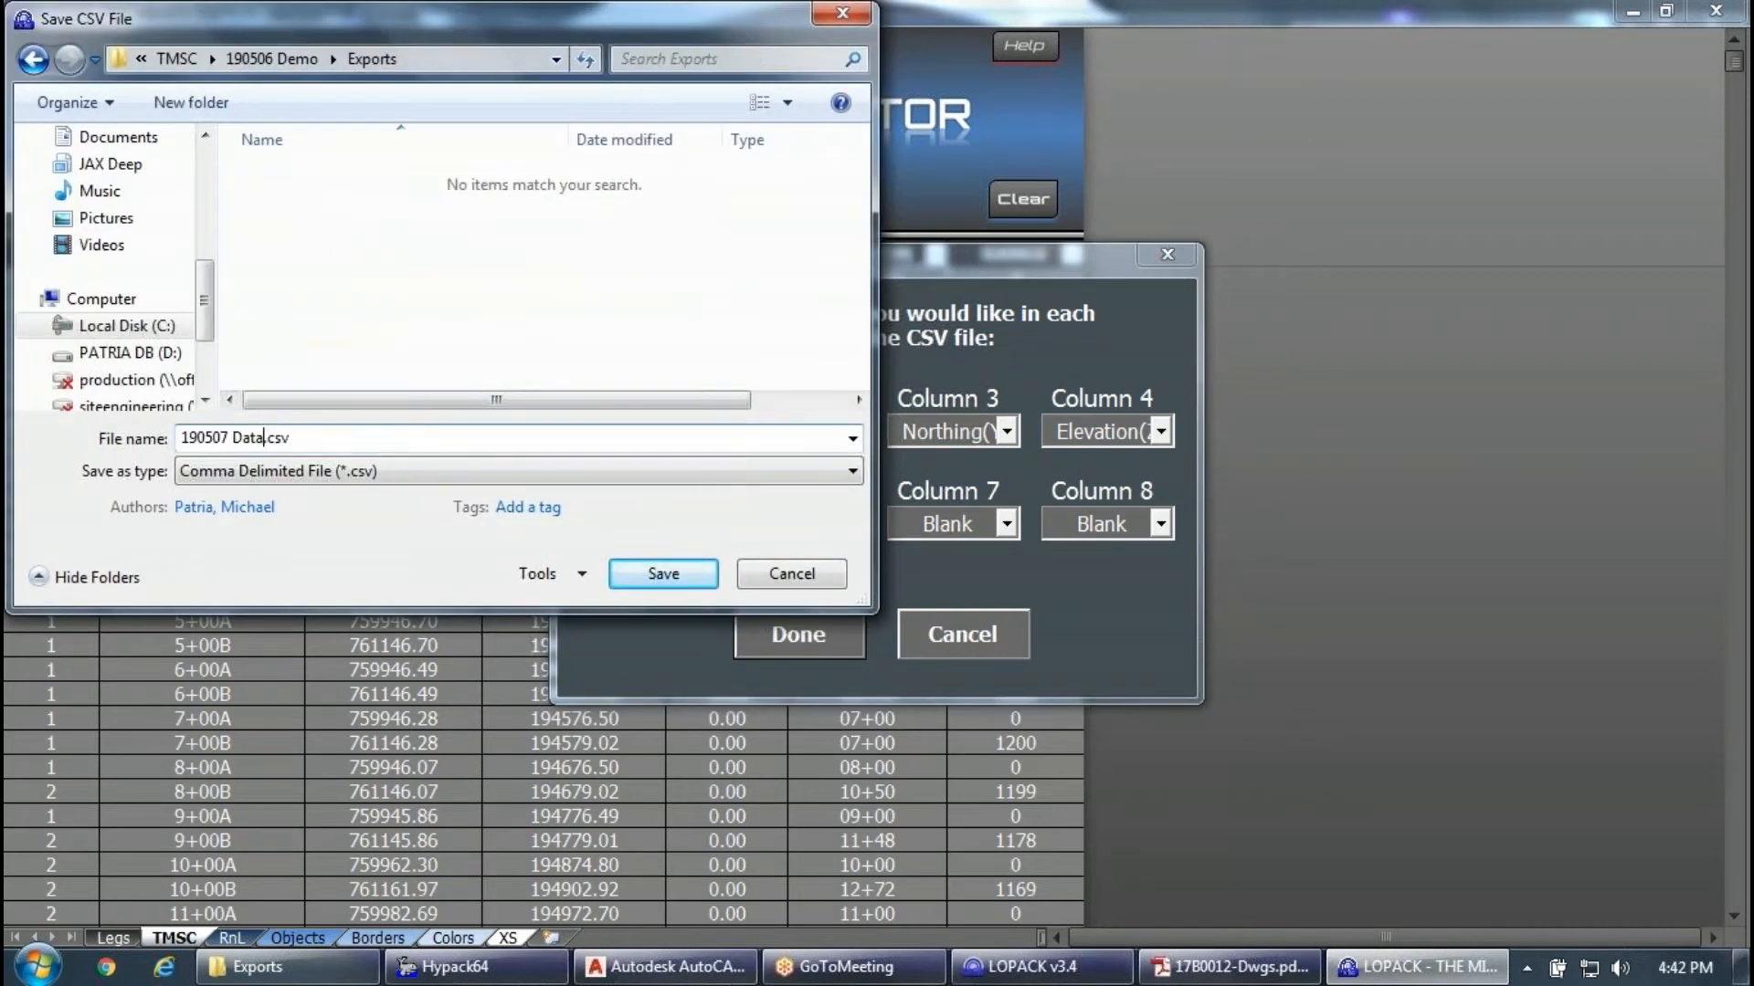
pyautogui.press('BackSpace')
pyautogui.press('BackSpace')
pyautogui.press('BackSpace')
pyautogui.press('BackSpace')
pyautogui.press('BackSpace')
pyautogui.press('BackSpace')
pyautogui.press('BackSpace')
pyautogui.press('BackSpace')
pyautogui.press('BackSpace')
pyautogui.press('BackSpace')
pyautogui.press('BackSpace')
pyautogui.write('controller lines a')
pyautogui.click(664, 573)
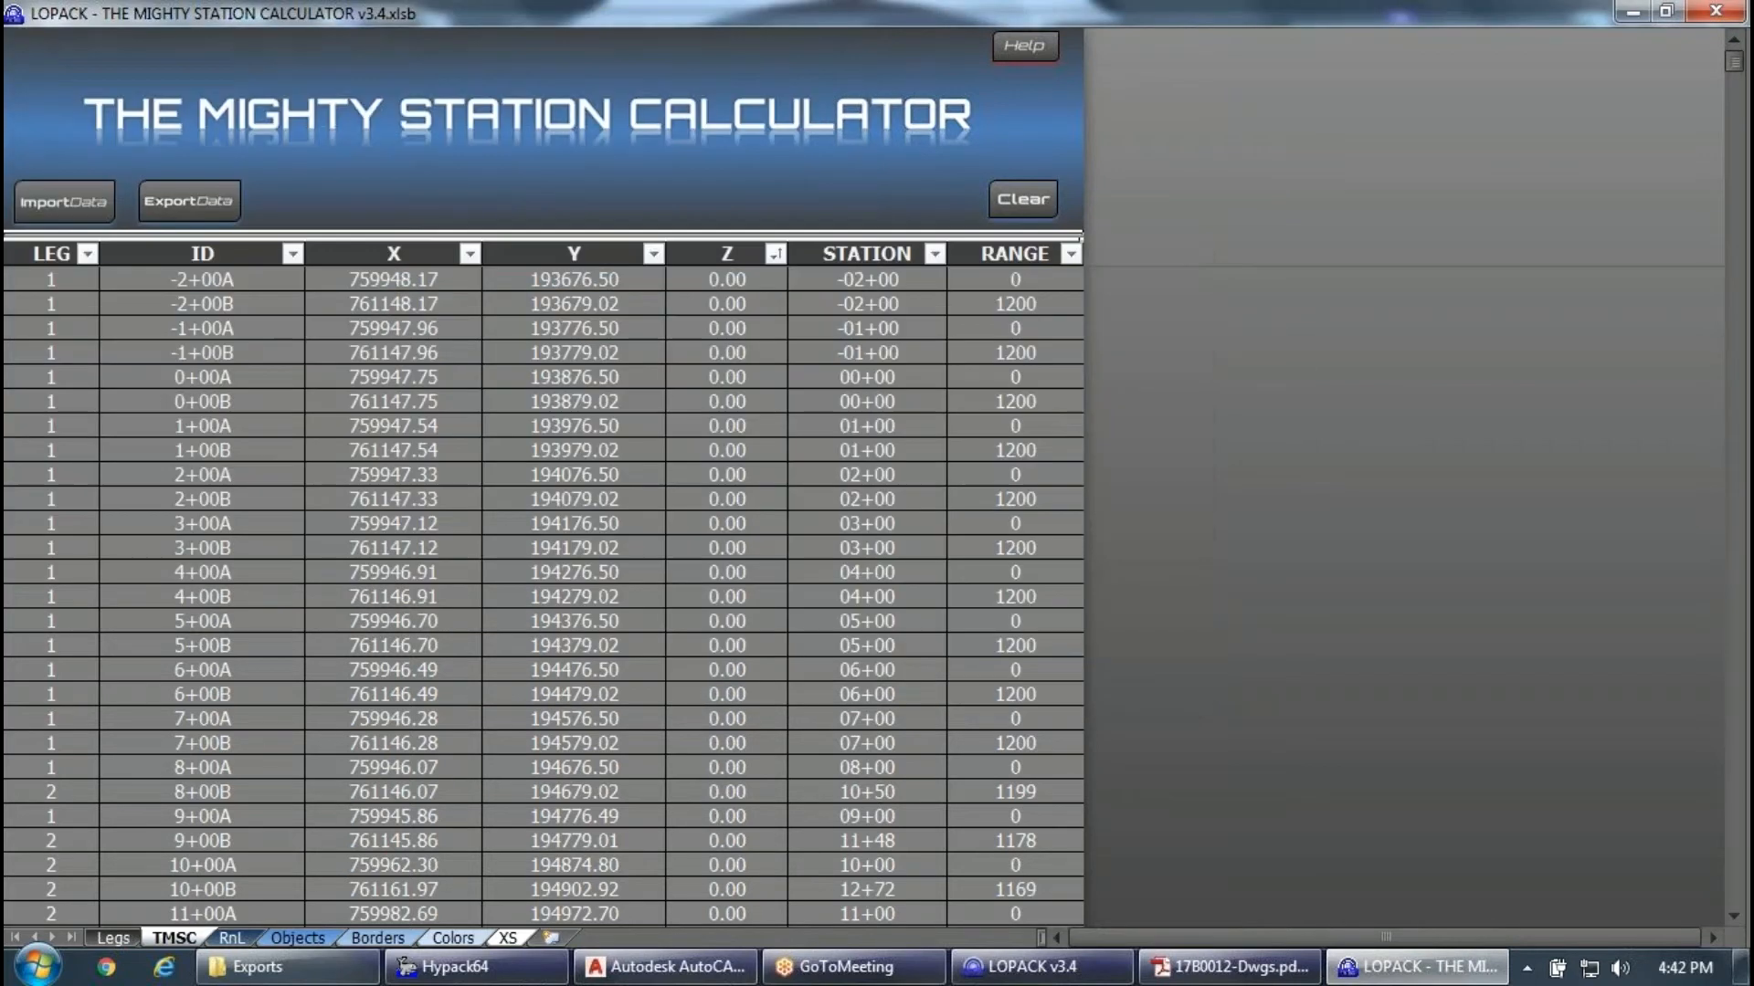
# Open the exported controller lines a-b file in Excel, examine the first point IDs, and close it.
pyautogui.click(287, 967)
pyautogui.doubleClick(953, 448)
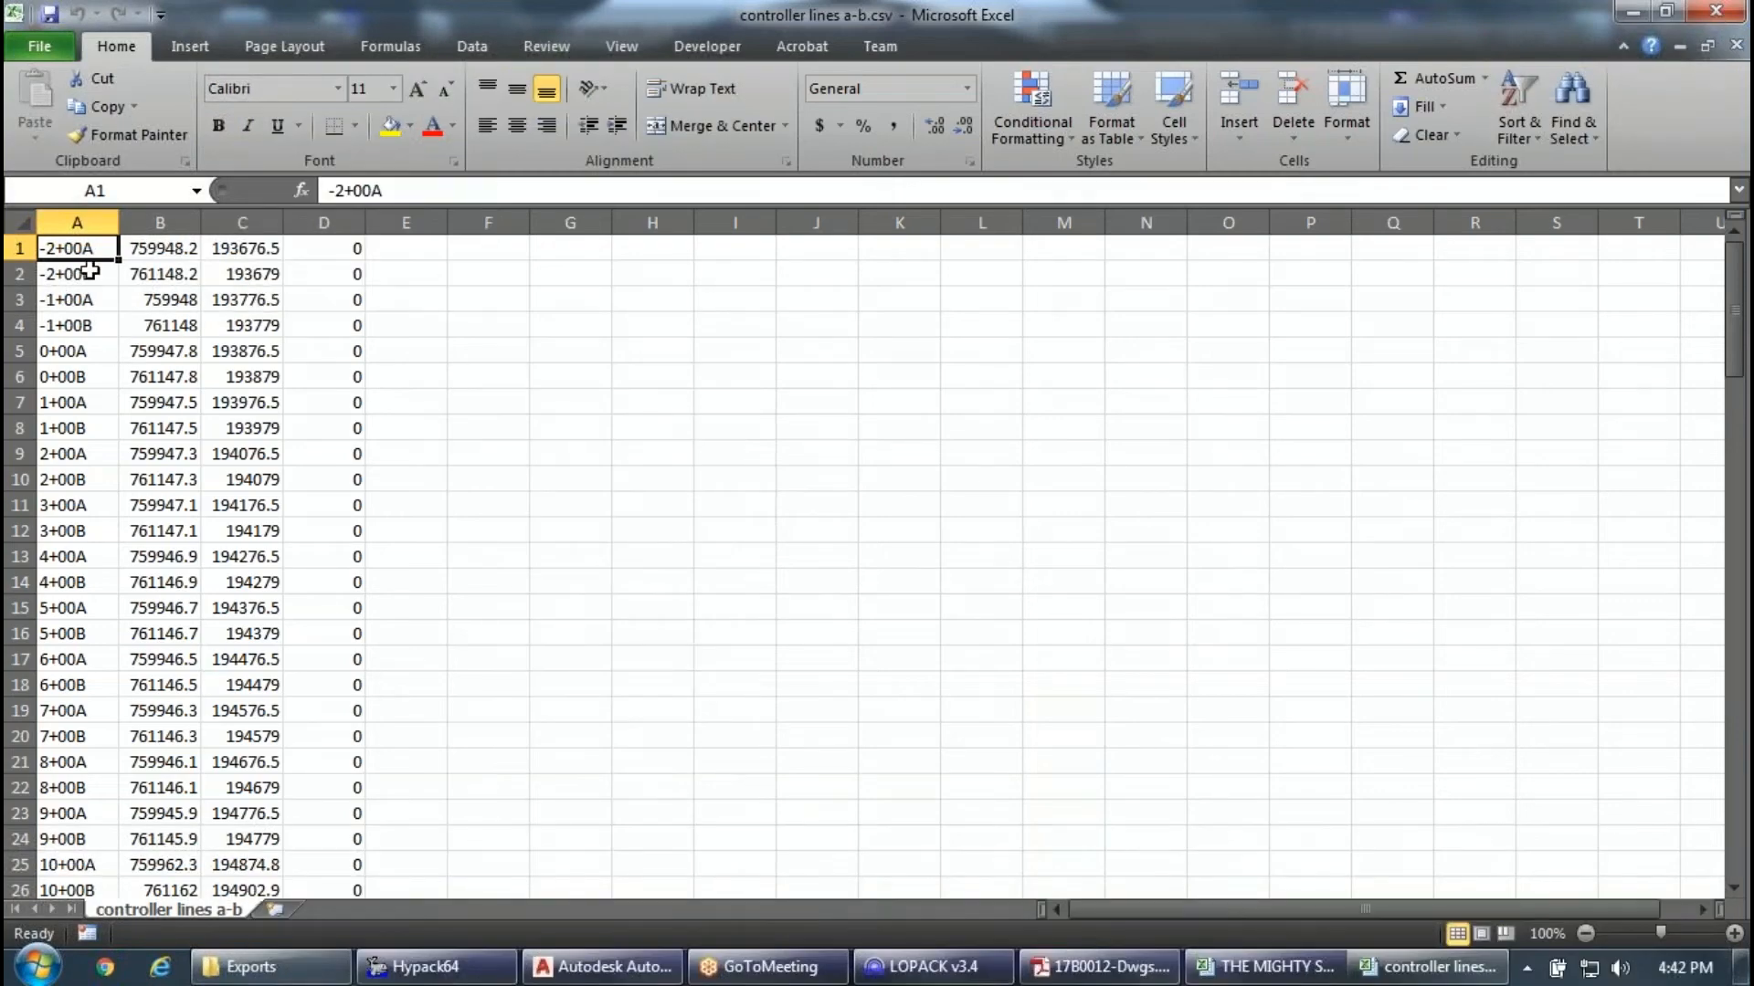
pyautogui.moveTo(44, 246); pyautogui.dragTo(85, 400)
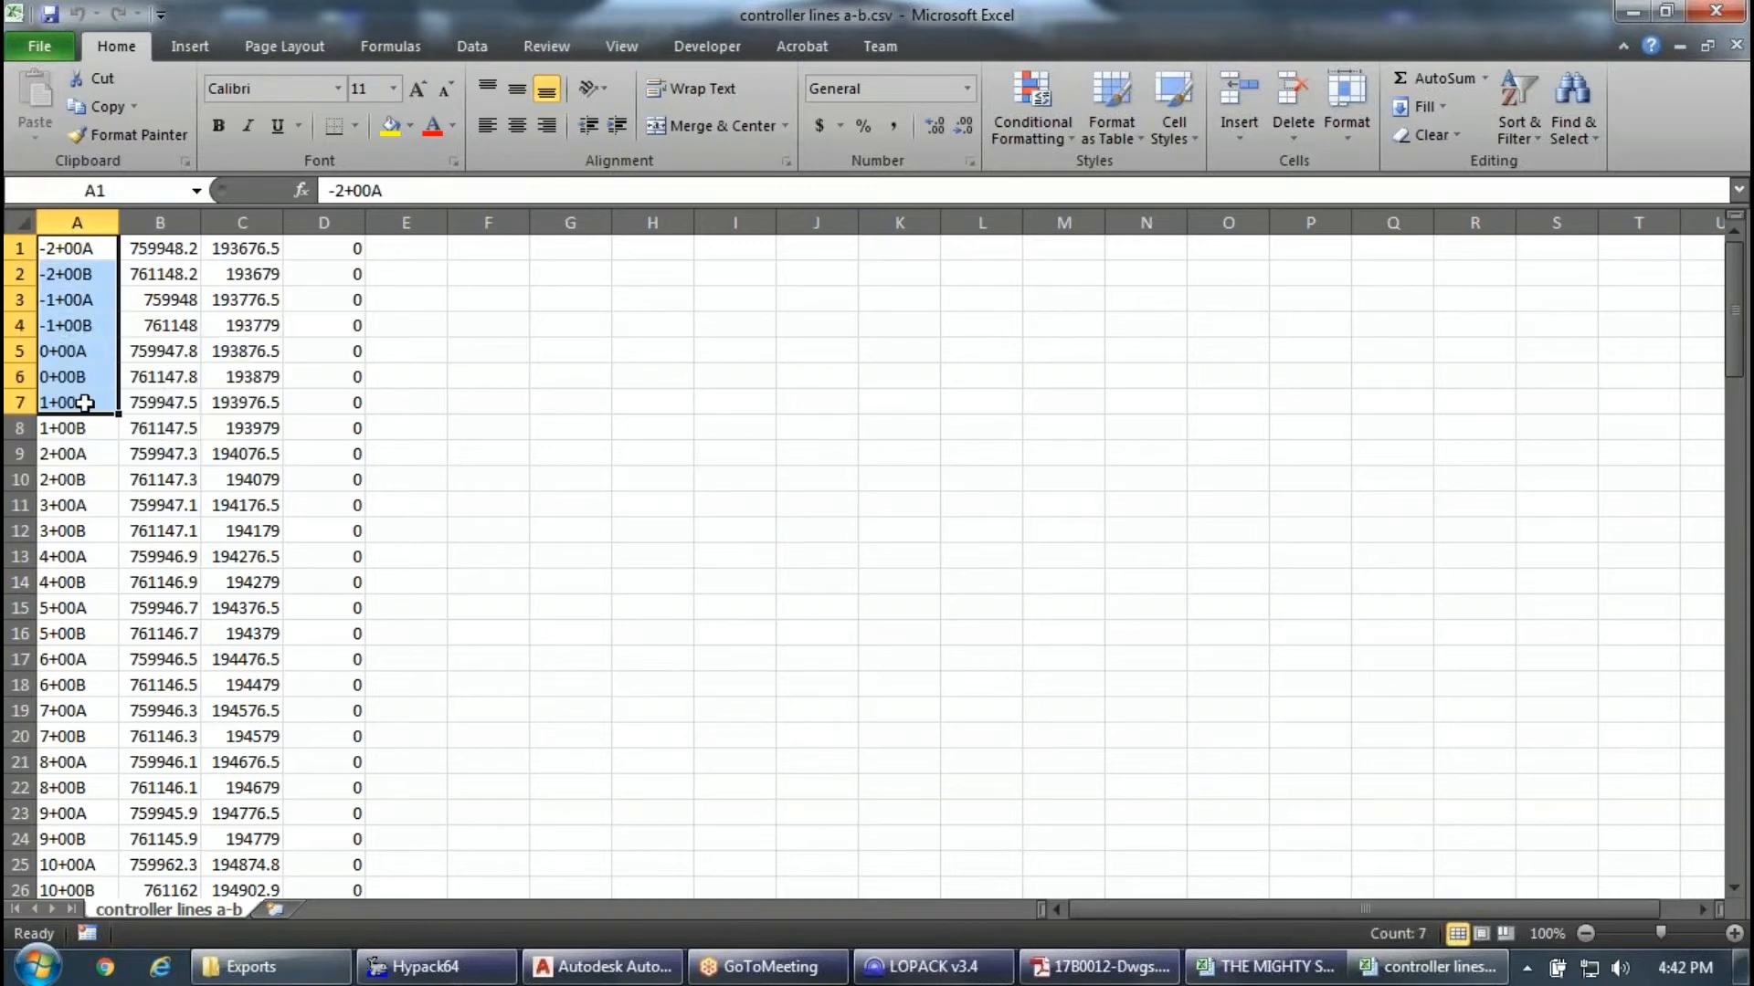
pyautogui.click(1717, 14)
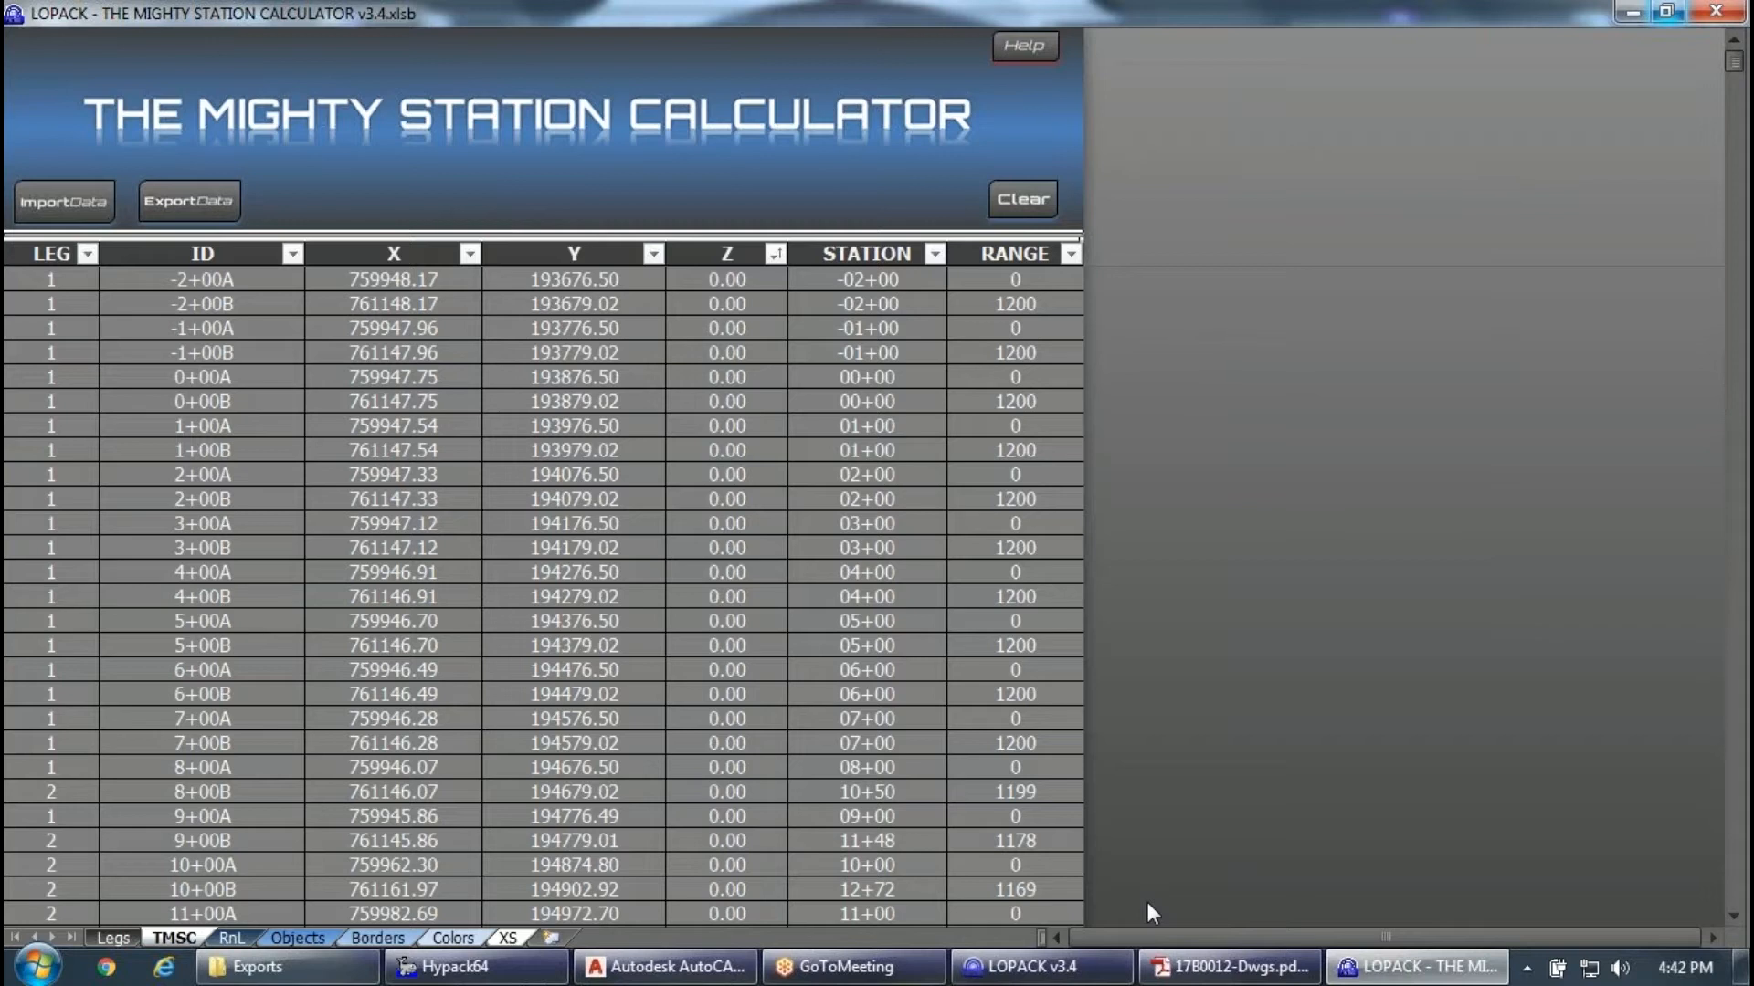
# Load 72597 Jax Full Baseline.lnw from the 190506 Demo folder as the baseline, starting at station 0.
pyautogui.click(105, 939)
pyautogui.click(77, 84)
pyautogui.click(770, 390)
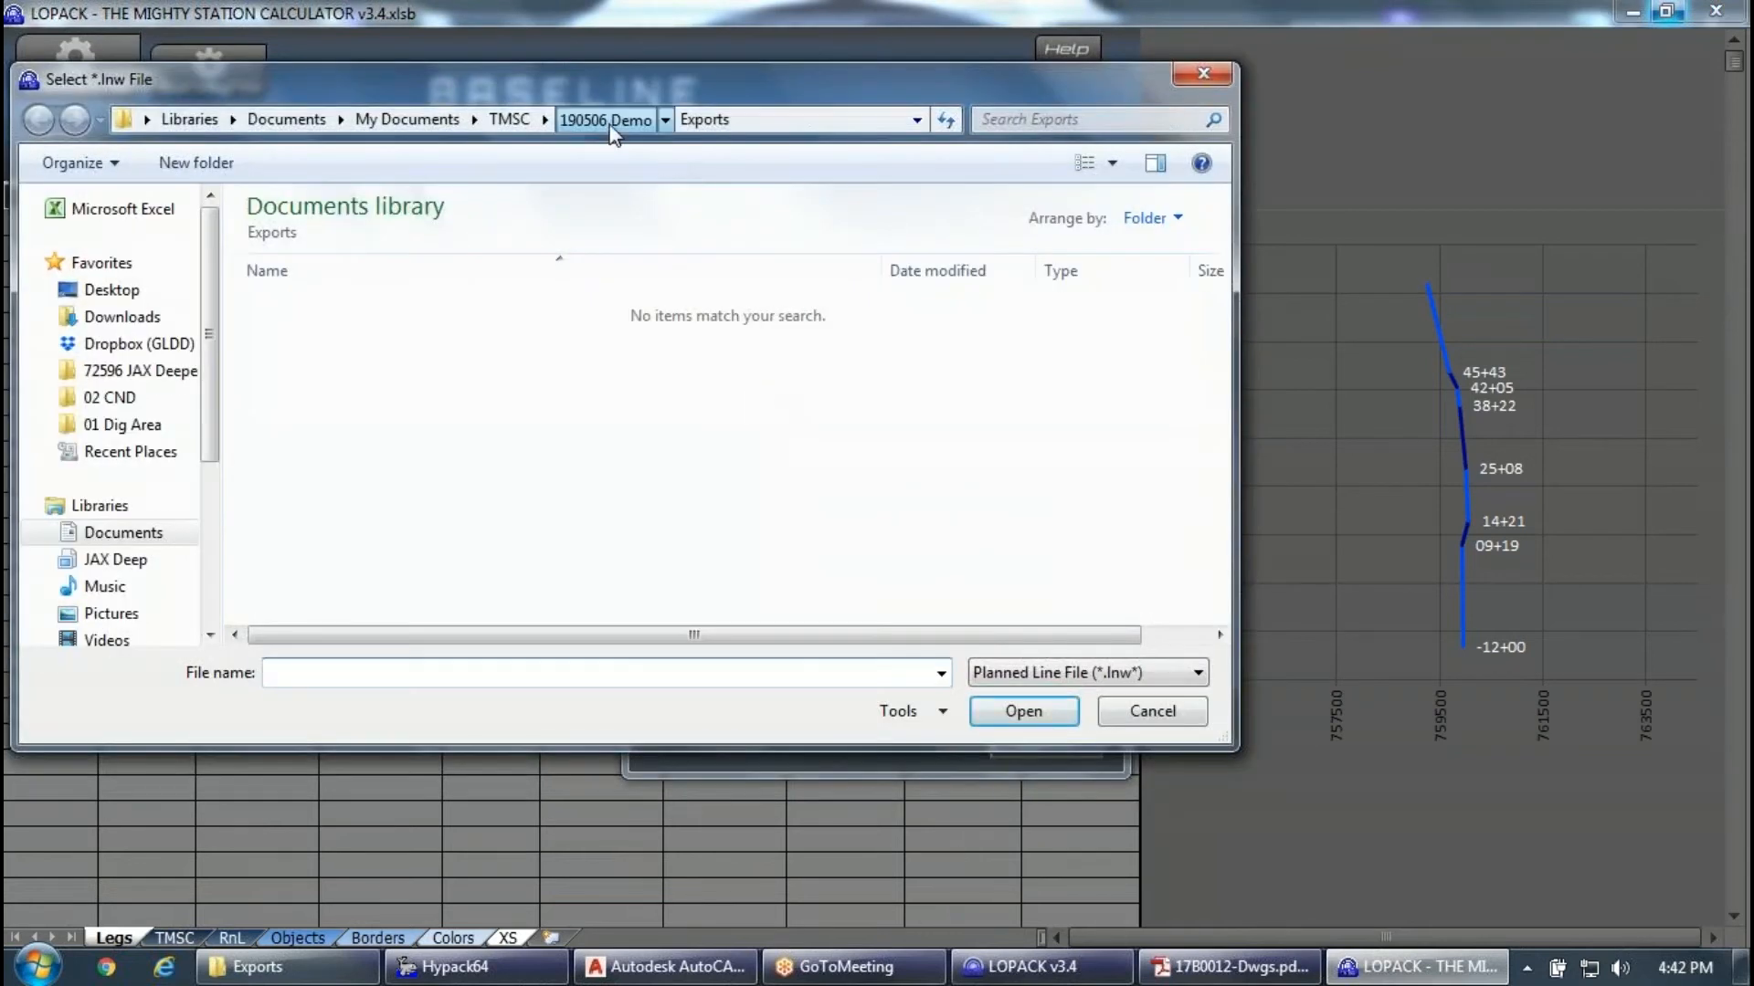
pyautogui.click(607, 120)
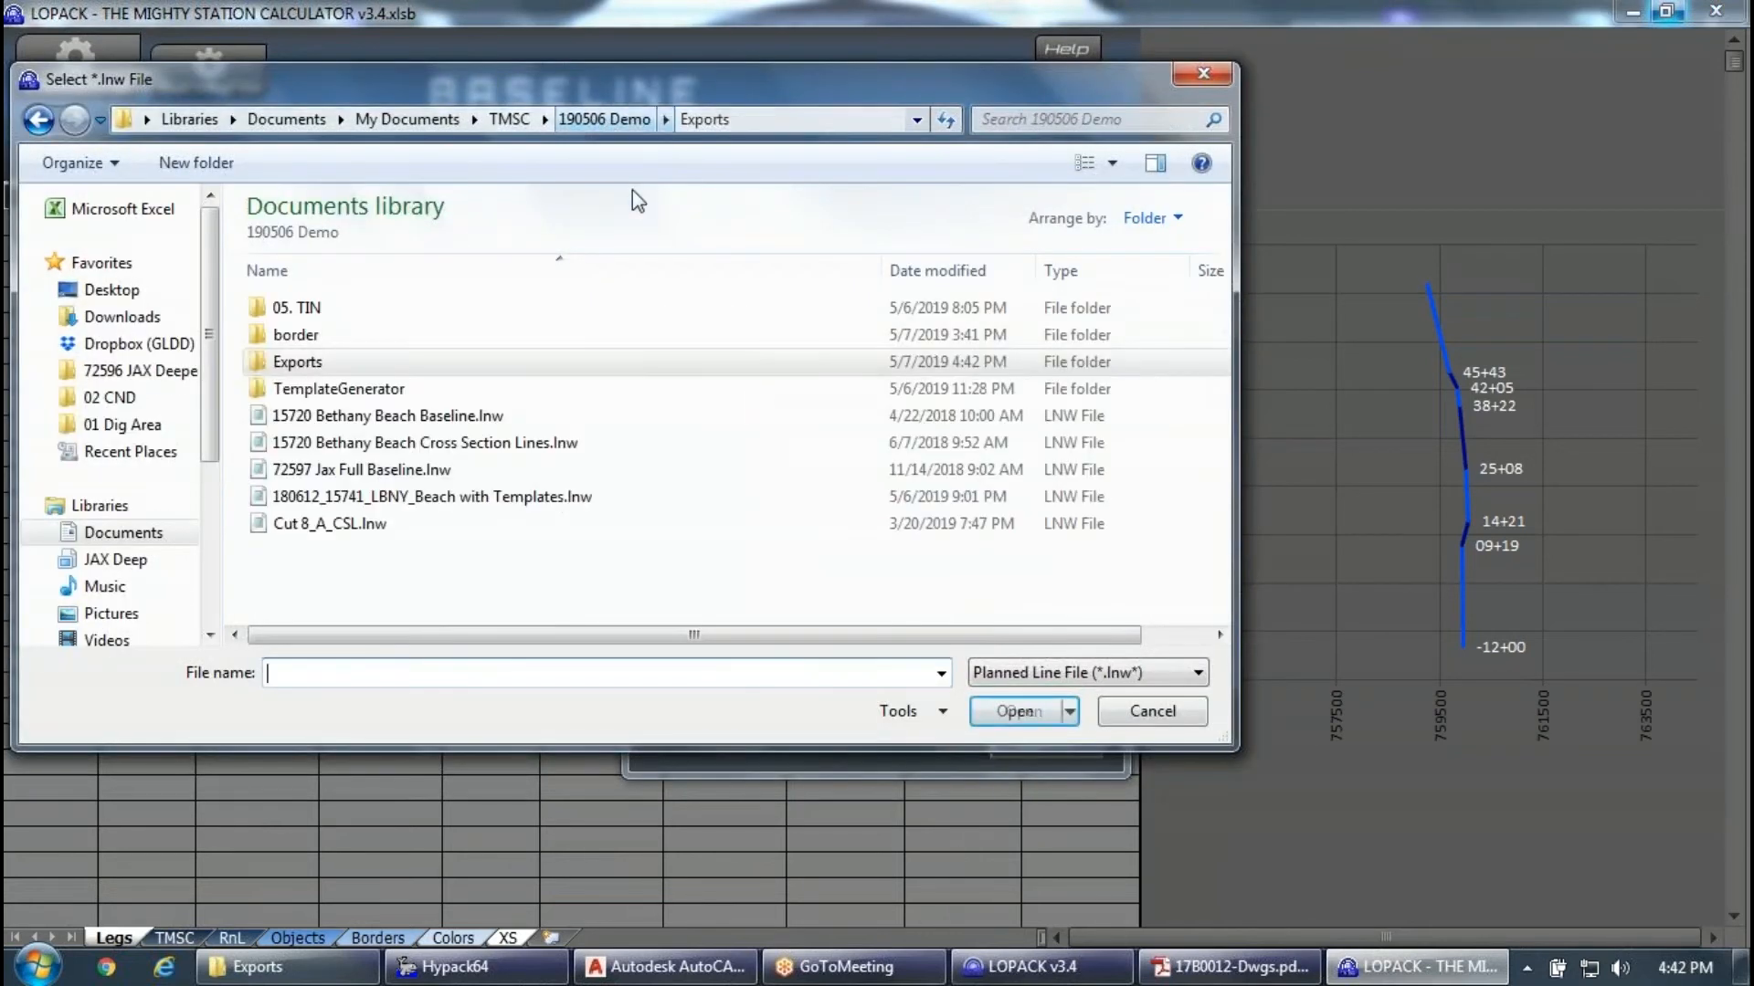
pyautogui.click(420, 470)
pyautogui.click(1001, 715)
pyautogui.write('0')
pyautogui.click(824, 616)
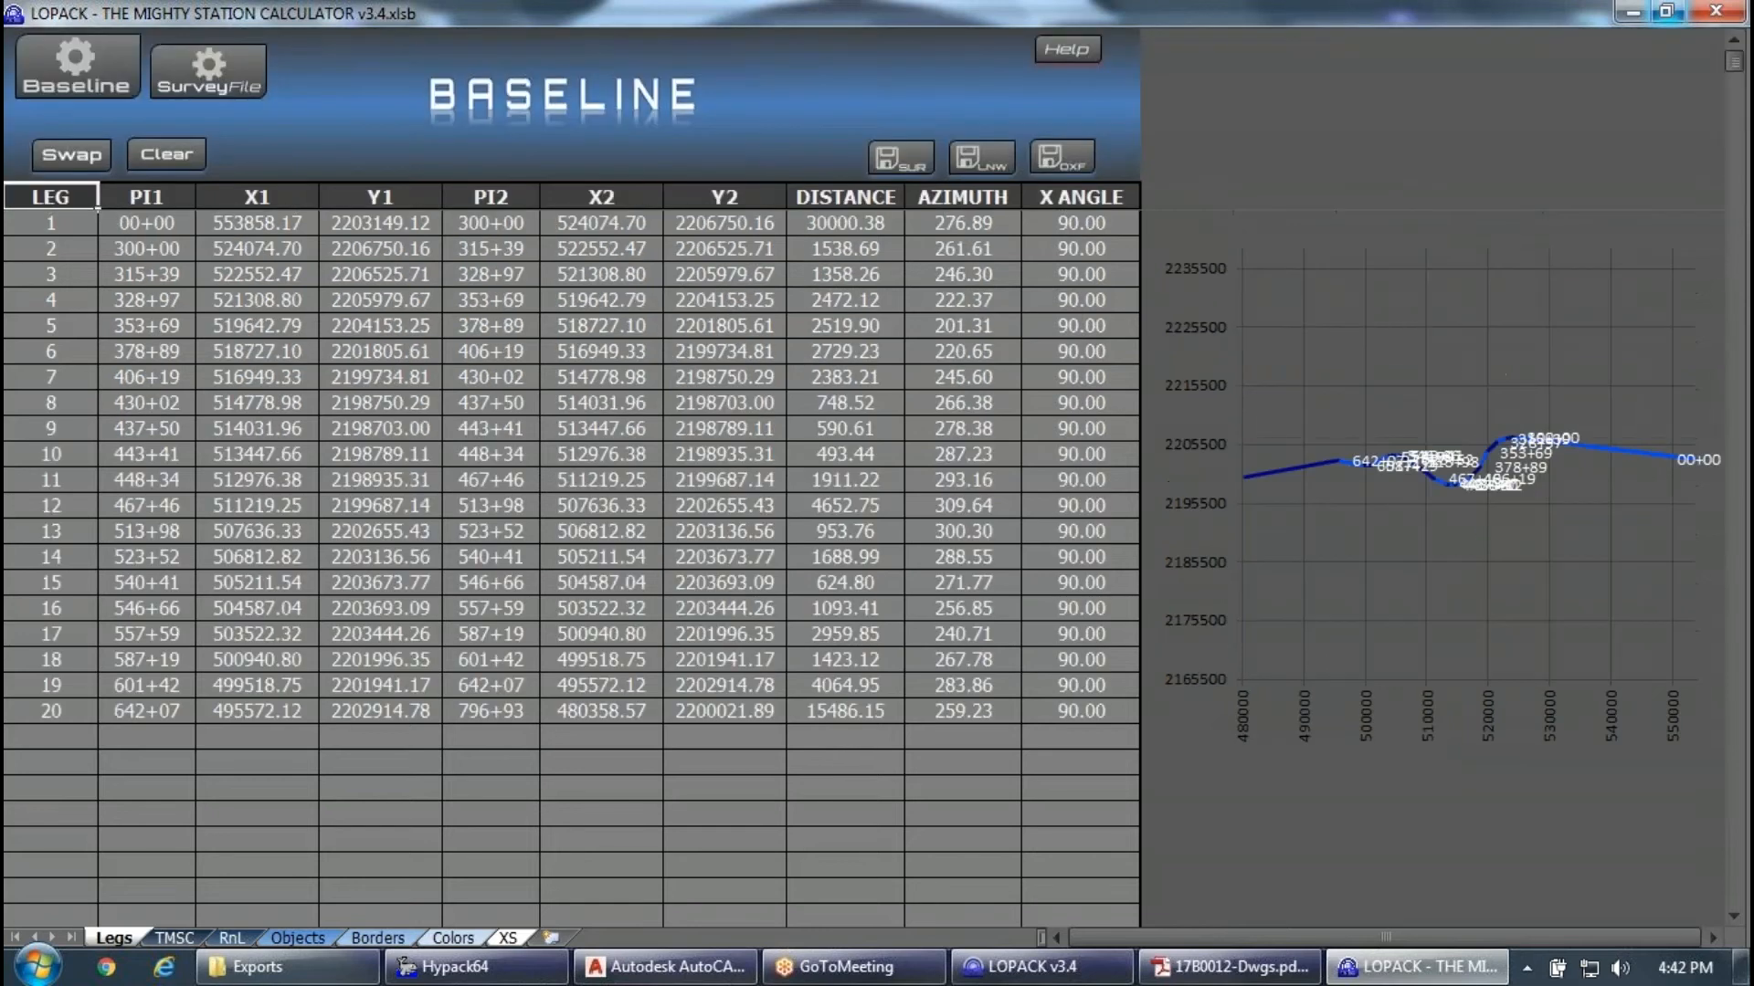
# Import the XYZ survey 190422 D55 SW-1 CND MIN 12x12.xyz into the station calculator with data clipping enabled.
pyautogui.click(172, 939)
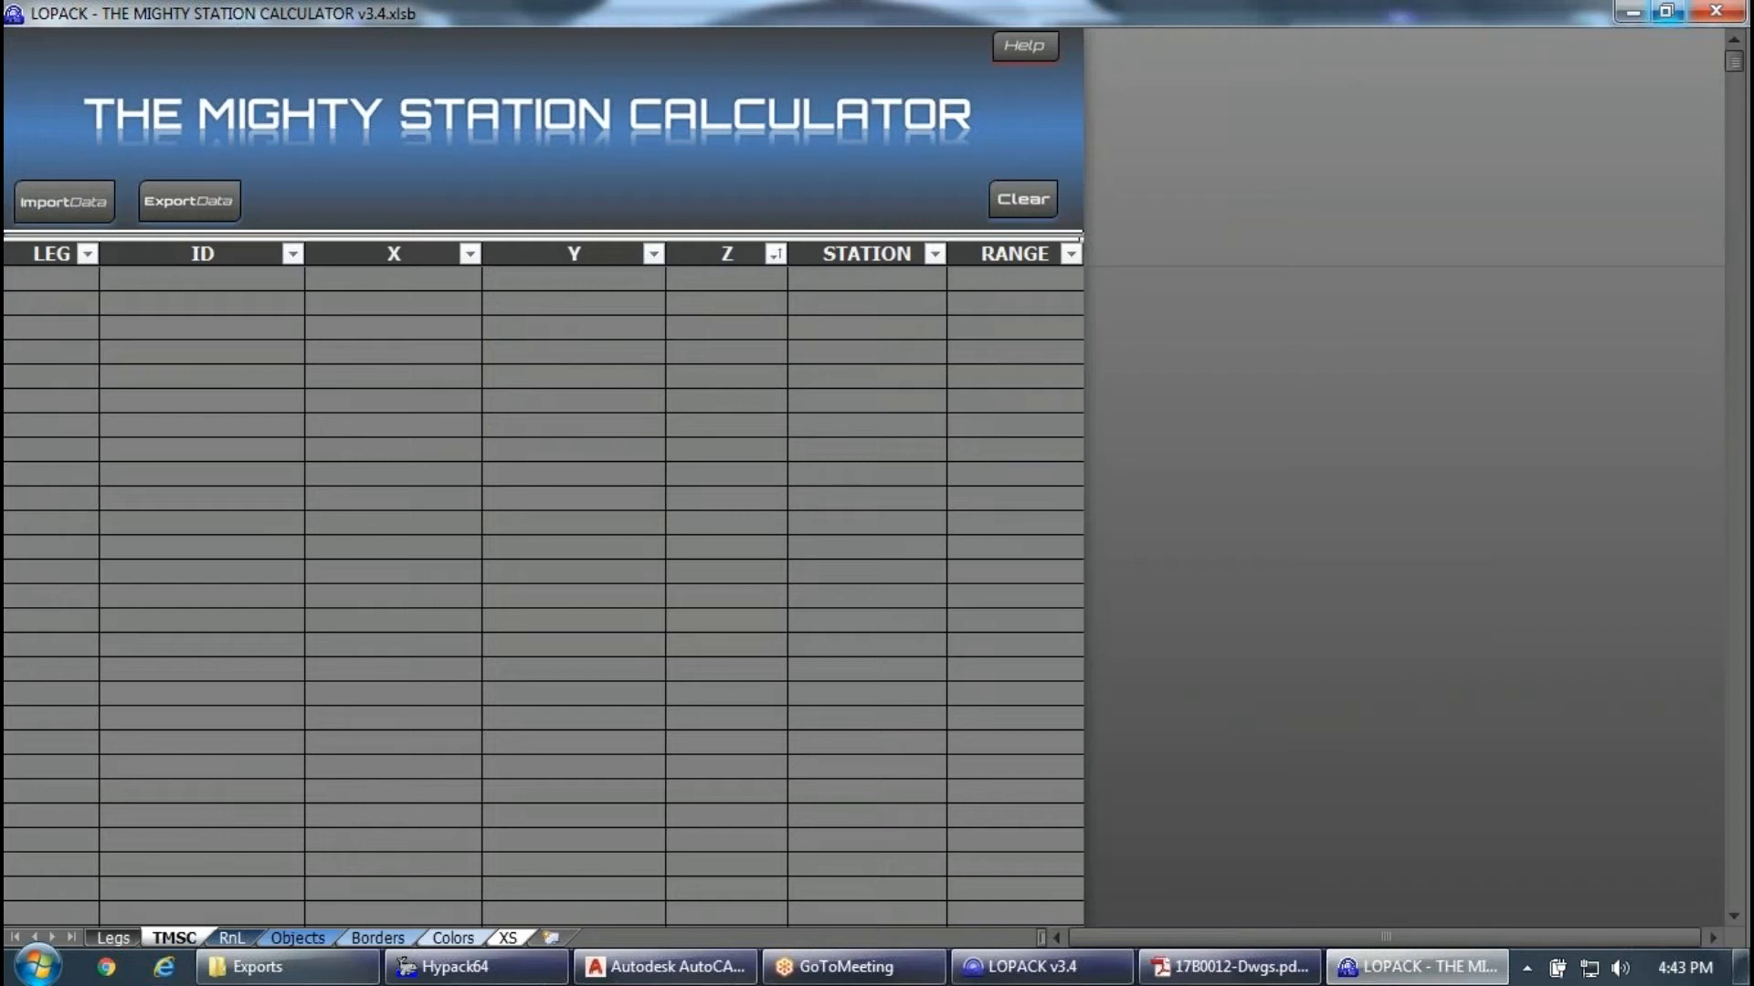
pyautogui.click(64, 201)
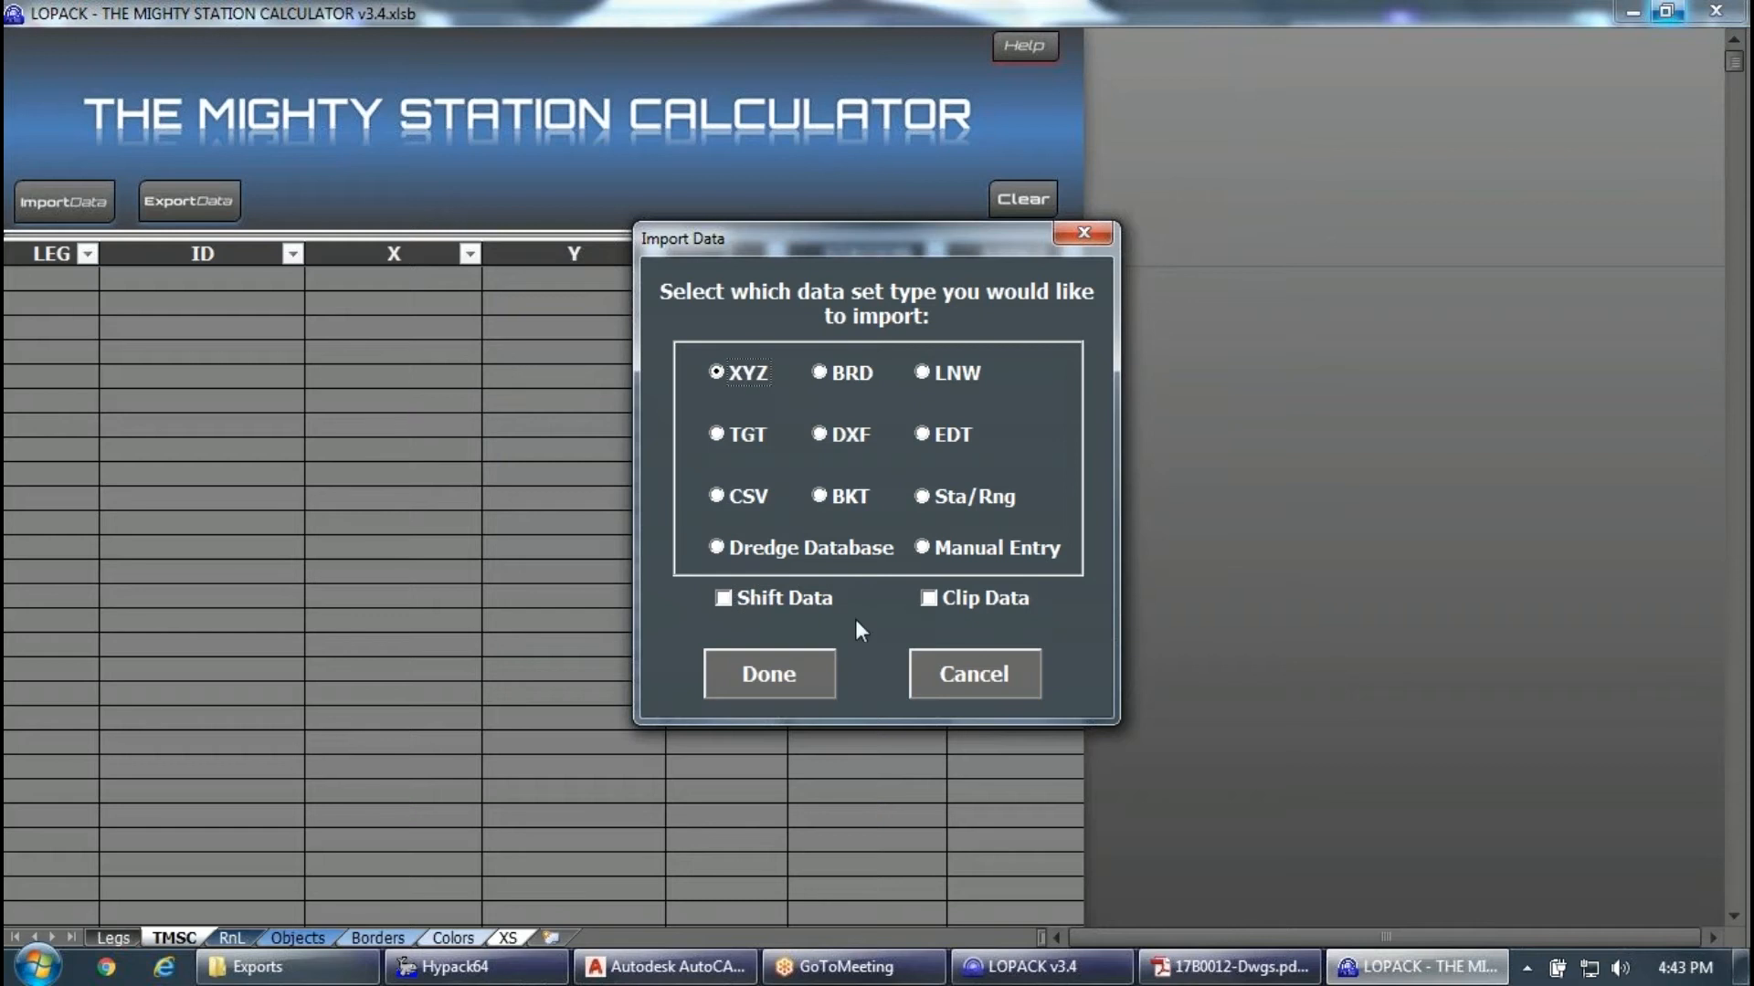
pyautogui.click(803, 674)
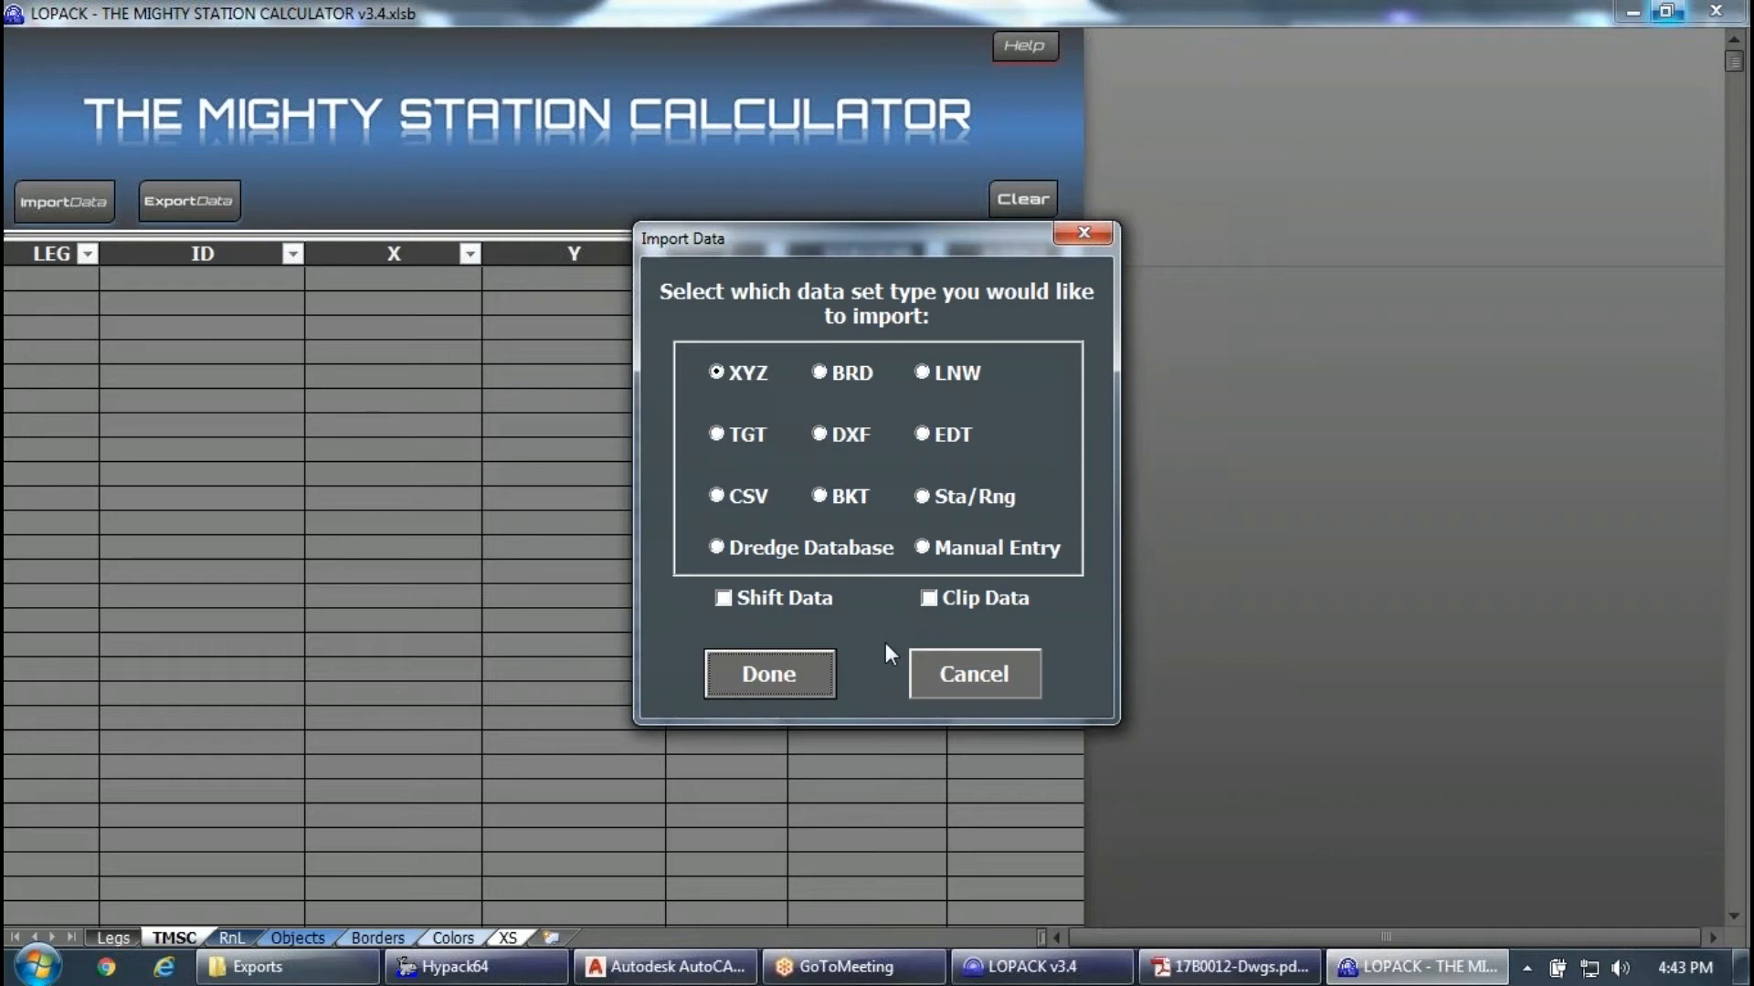
pyautogui.click(987, 600)
pyautogui.click(788, 669)
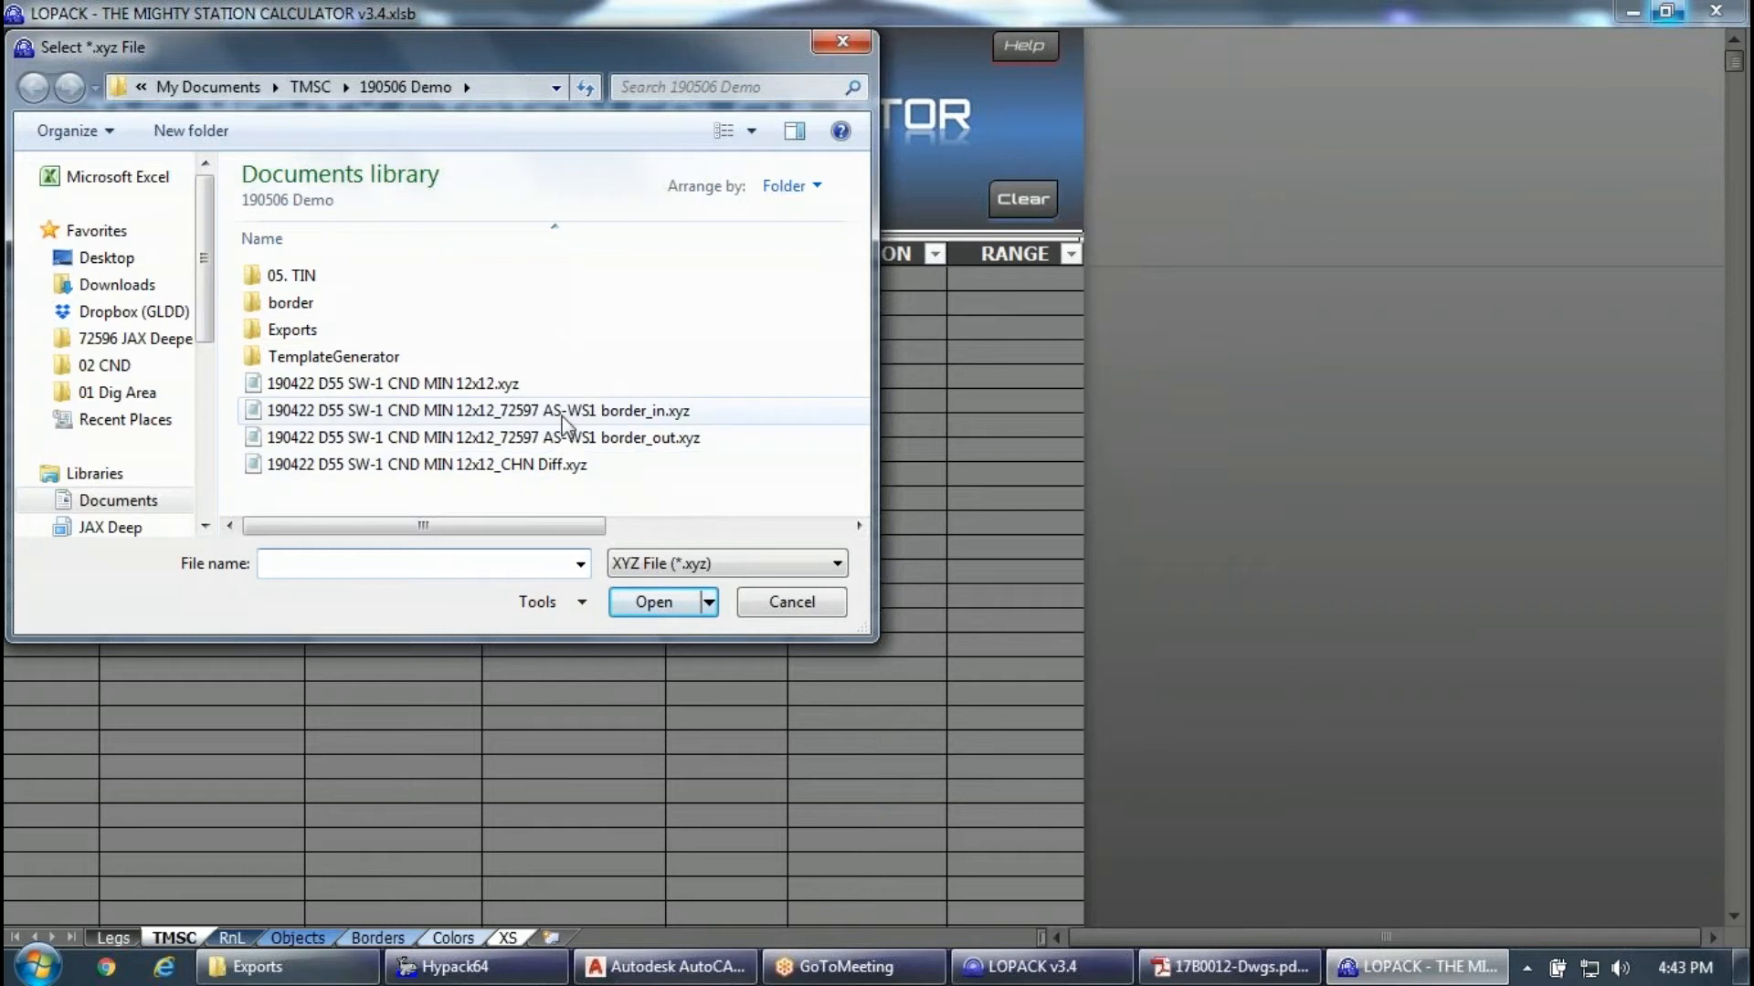
pyautogui.click(530, 387)
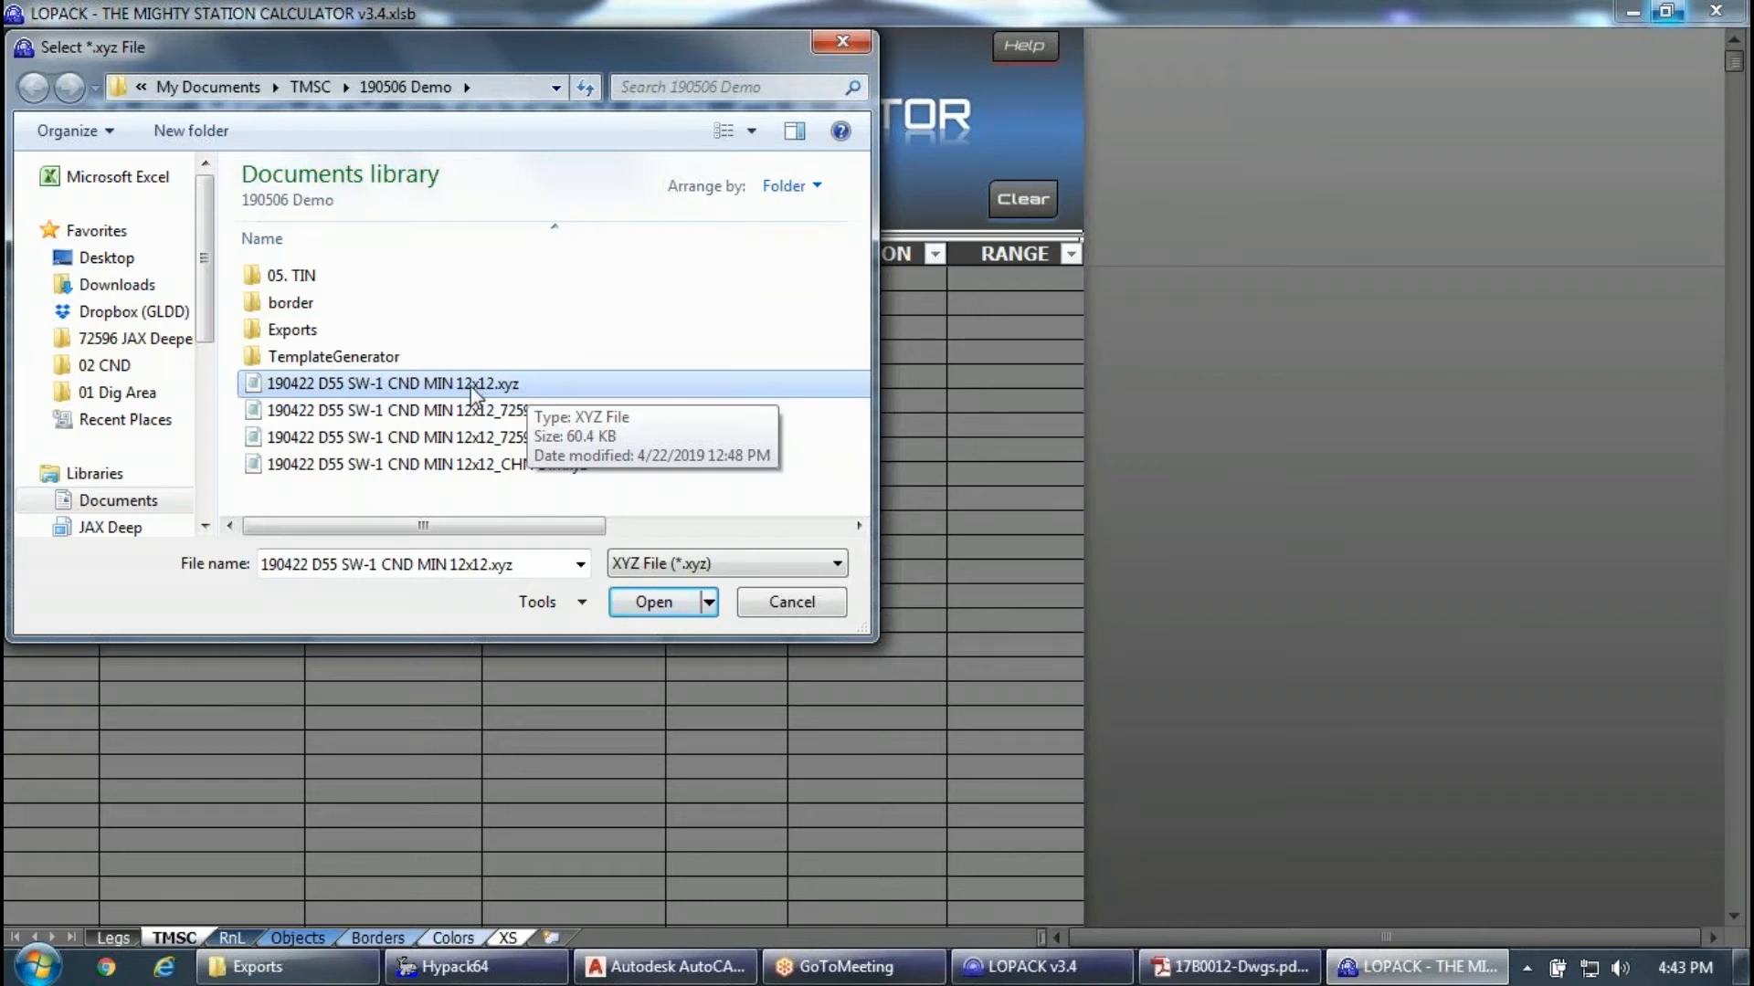
pyautogui.click(537, 466)
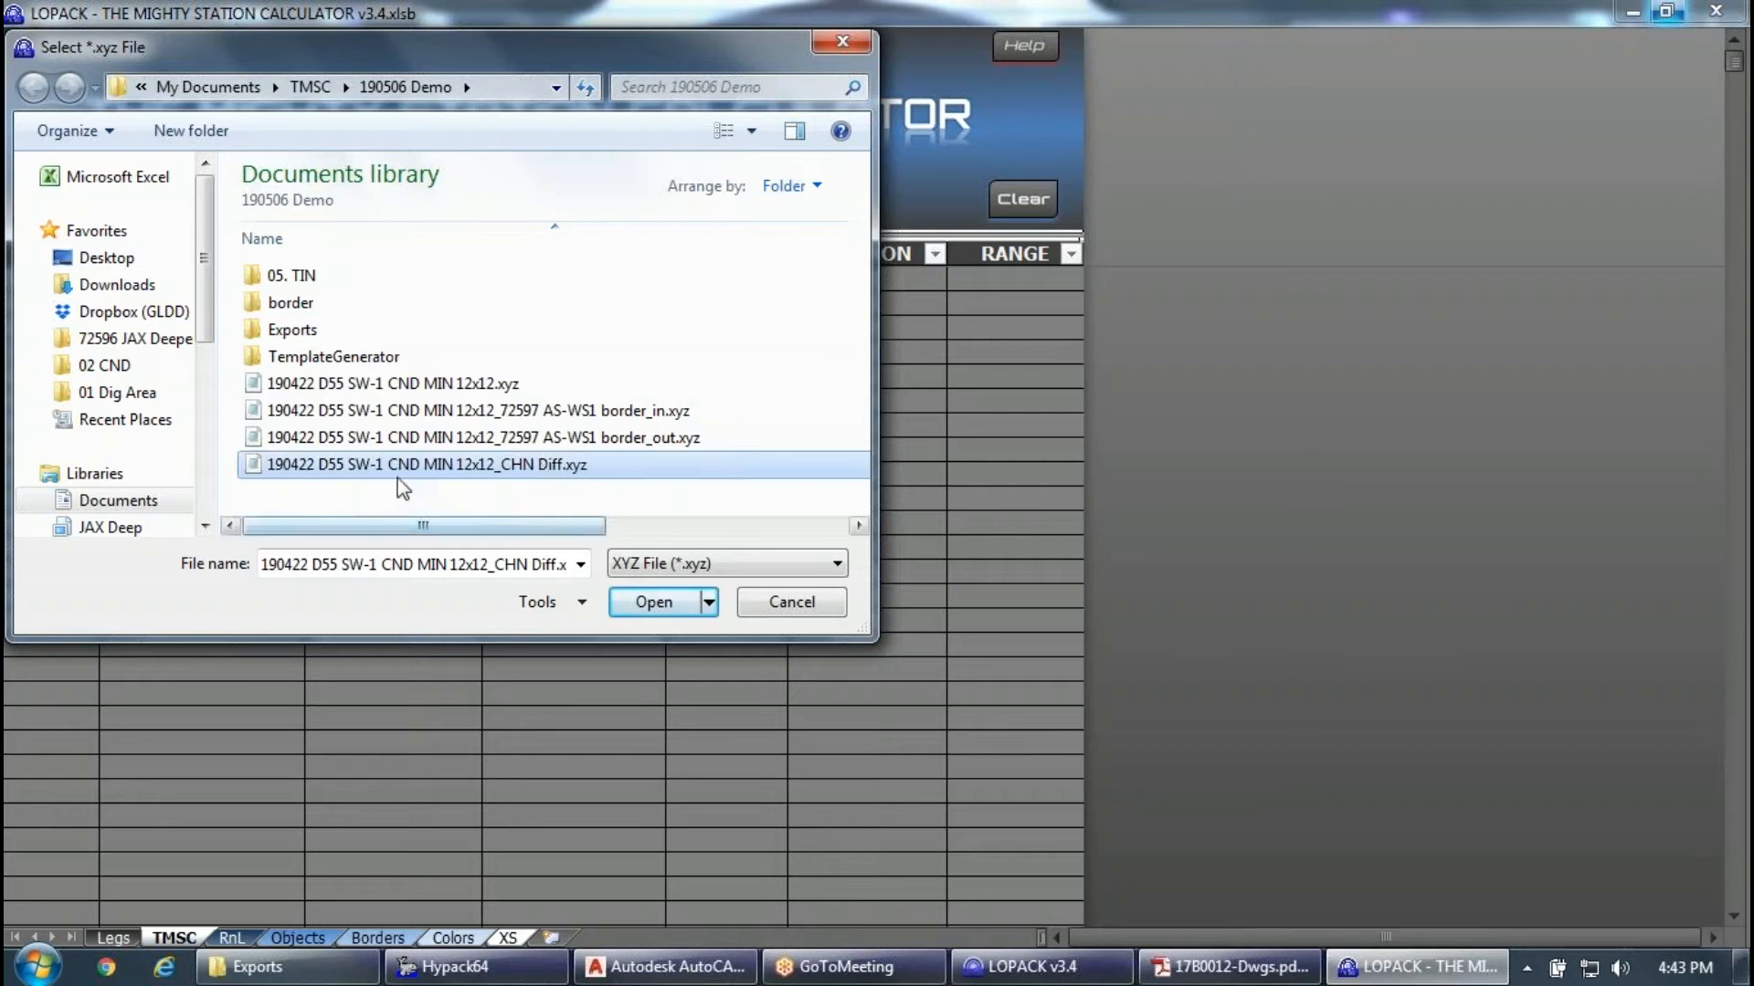
pyautogui.click(498, 385)
pyautogui.click(519, 467)
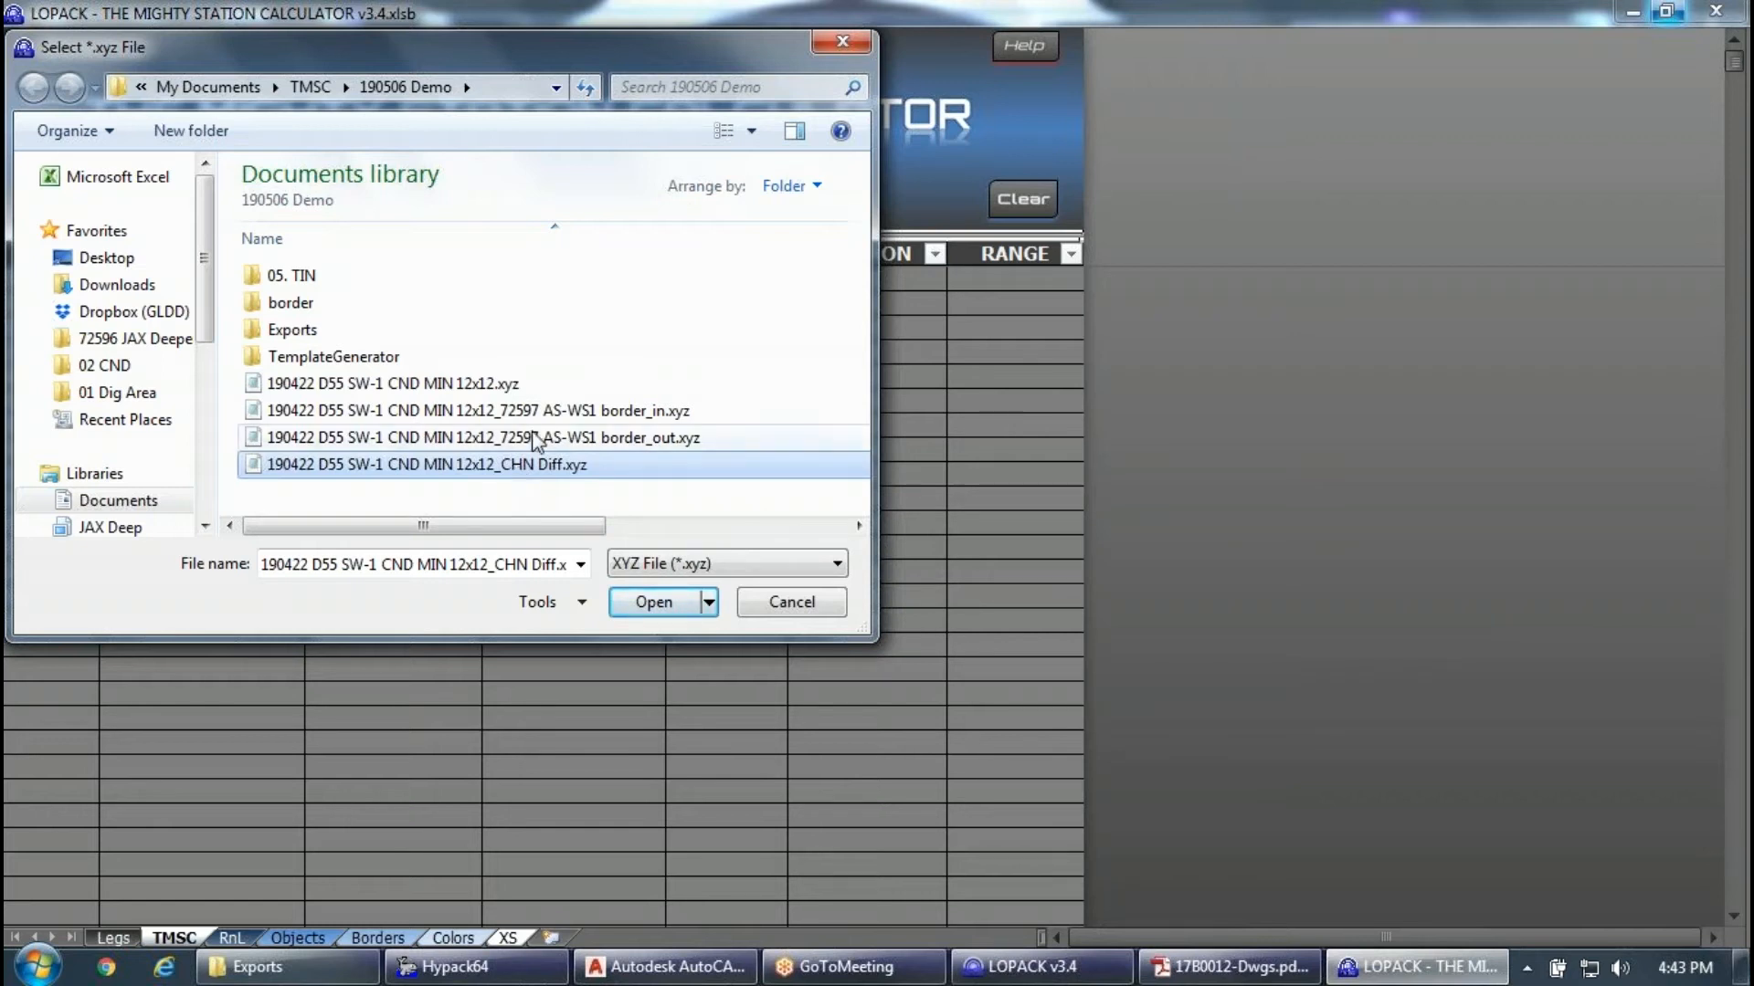
pyautogui.click(554, 386)
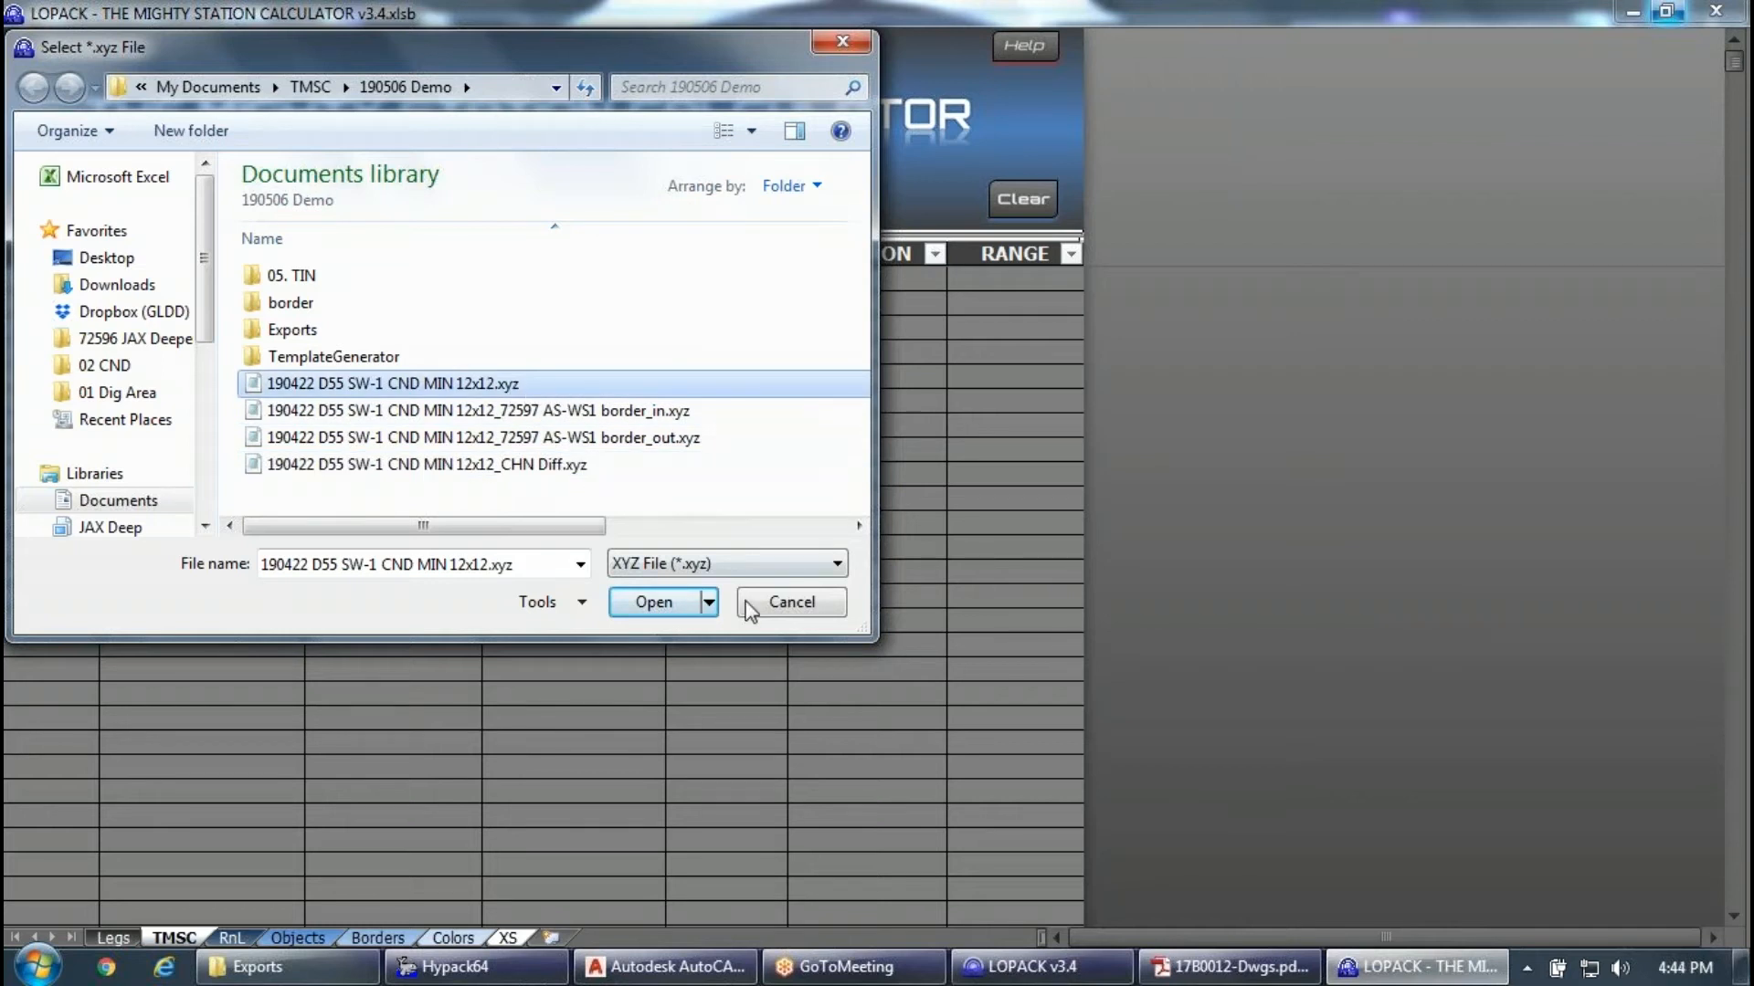
pyautogui.click(651, 605)
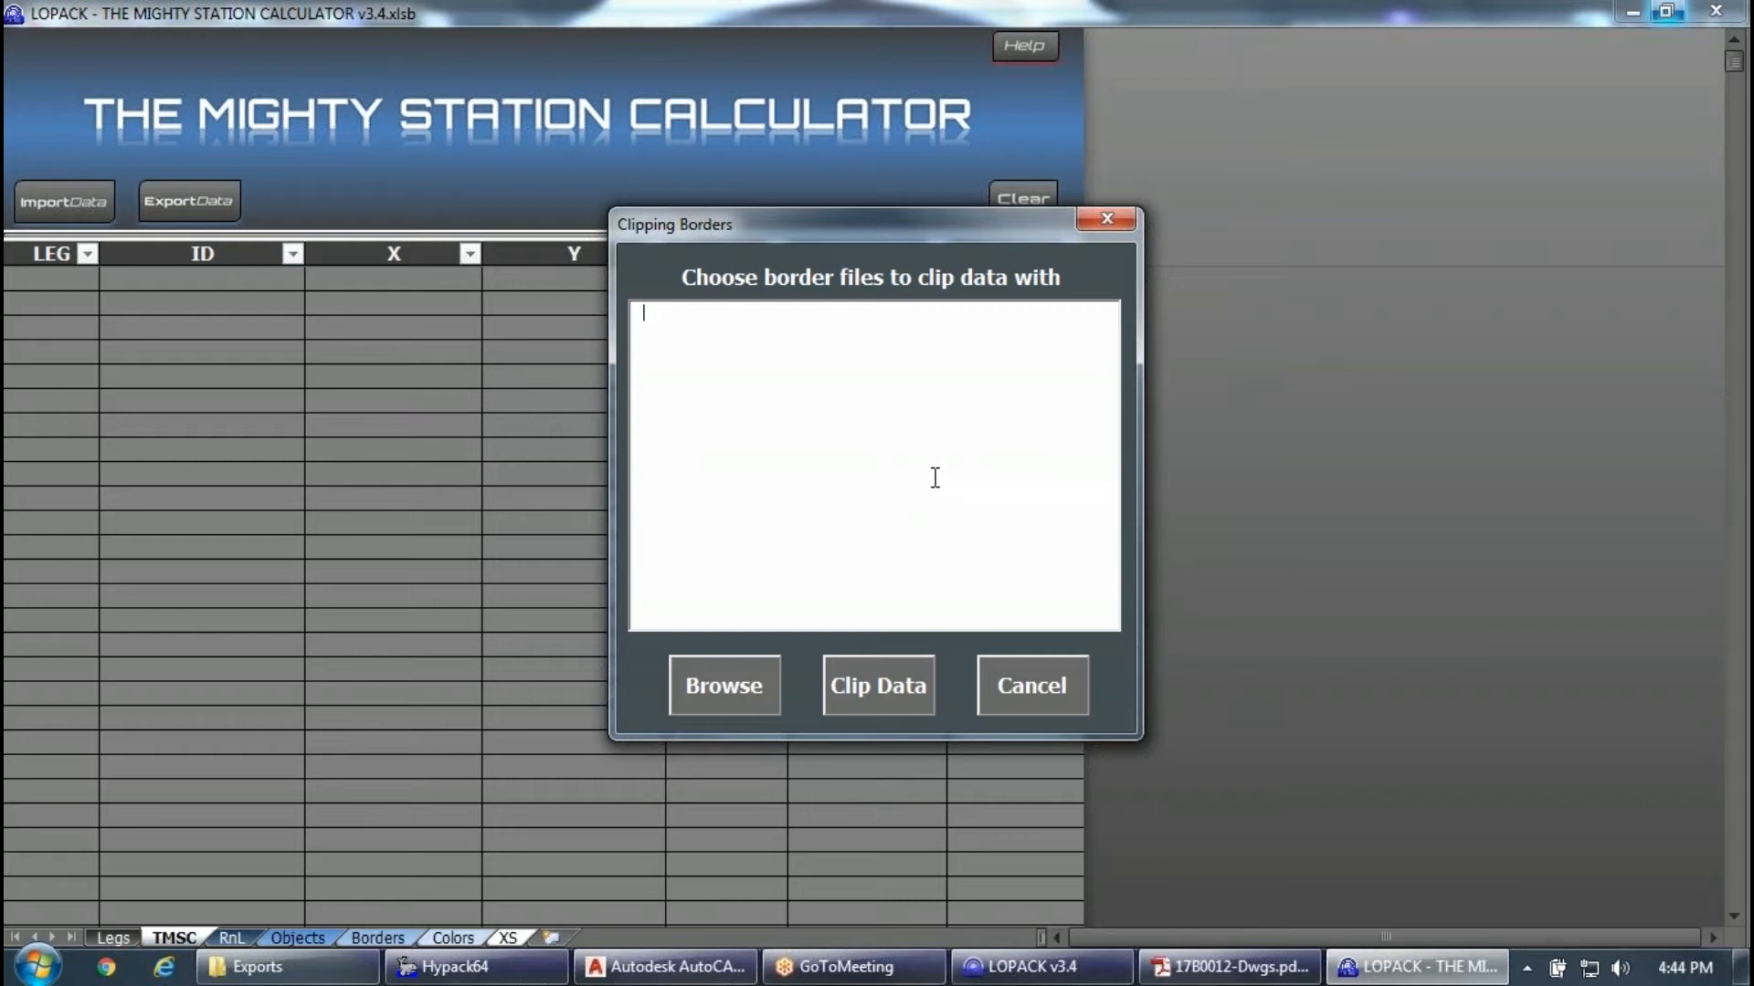
# Clip the survey with the 72597 AS-WS1 border_in.brd and 72597 AS-WS1 border_out.brd files.
pyautogui.click(687, 705)
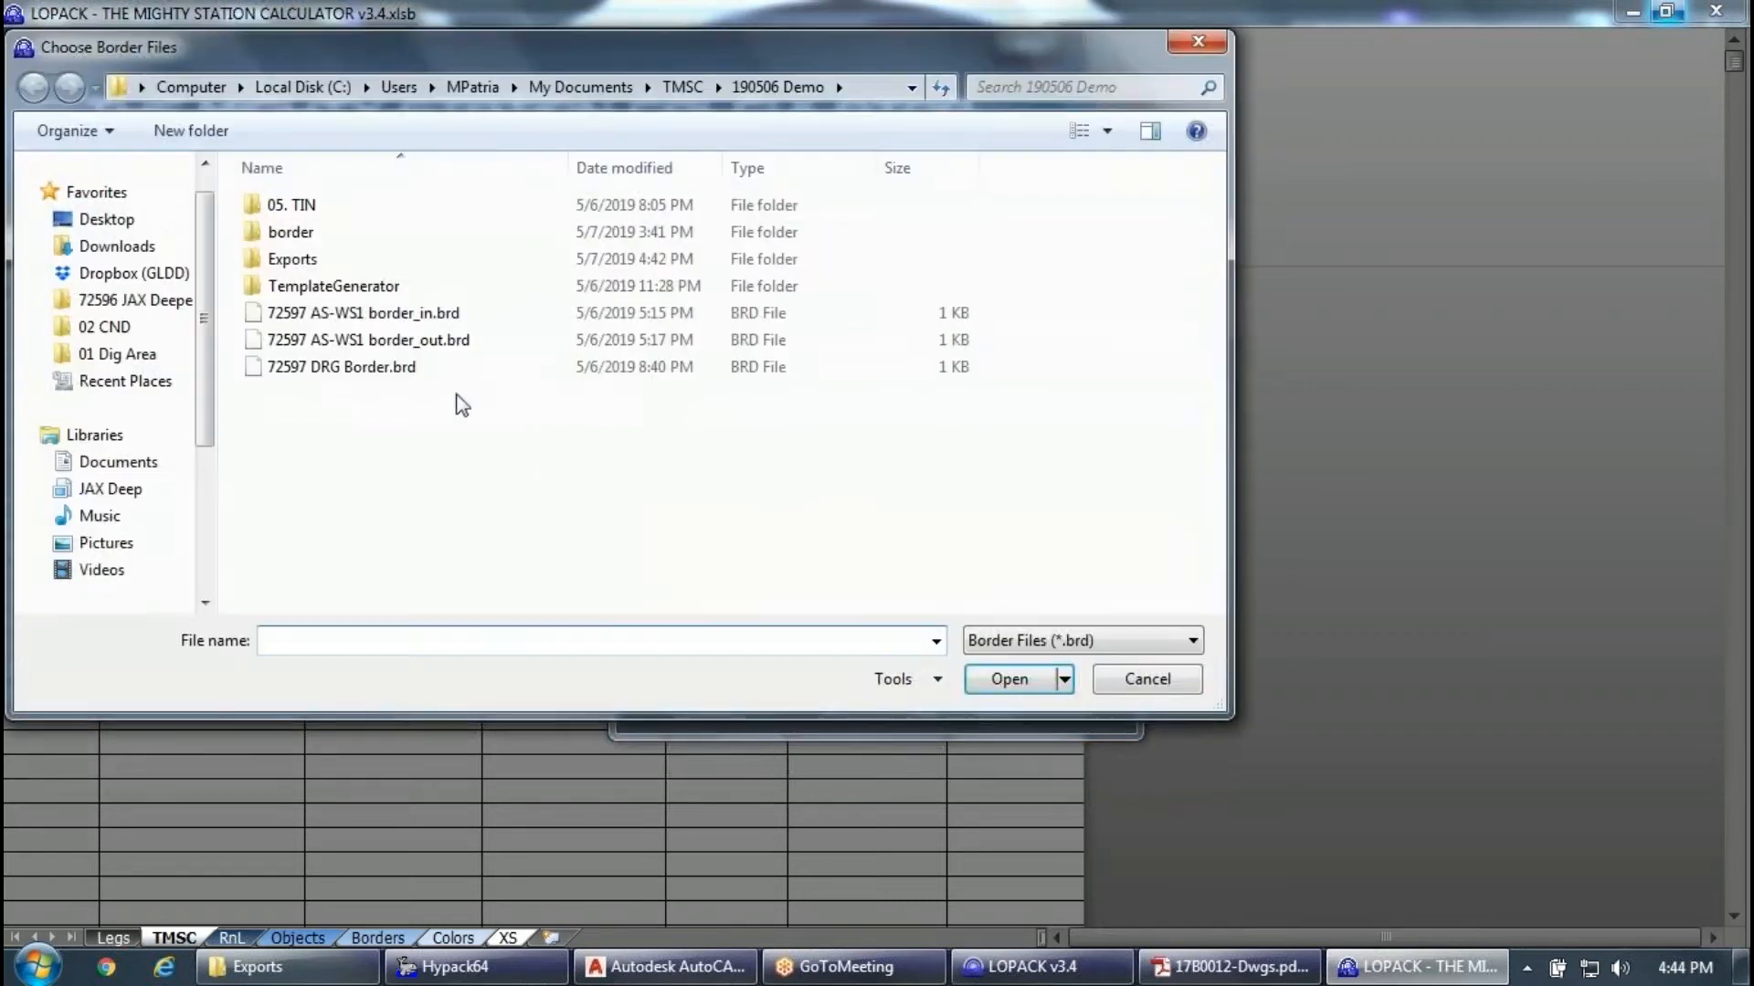
pyautogui.click(446, 313)
pyautogui.keyDown('ctrl'); pyautogui.click(442, 341); pyautogui.keyUp('ctrl')
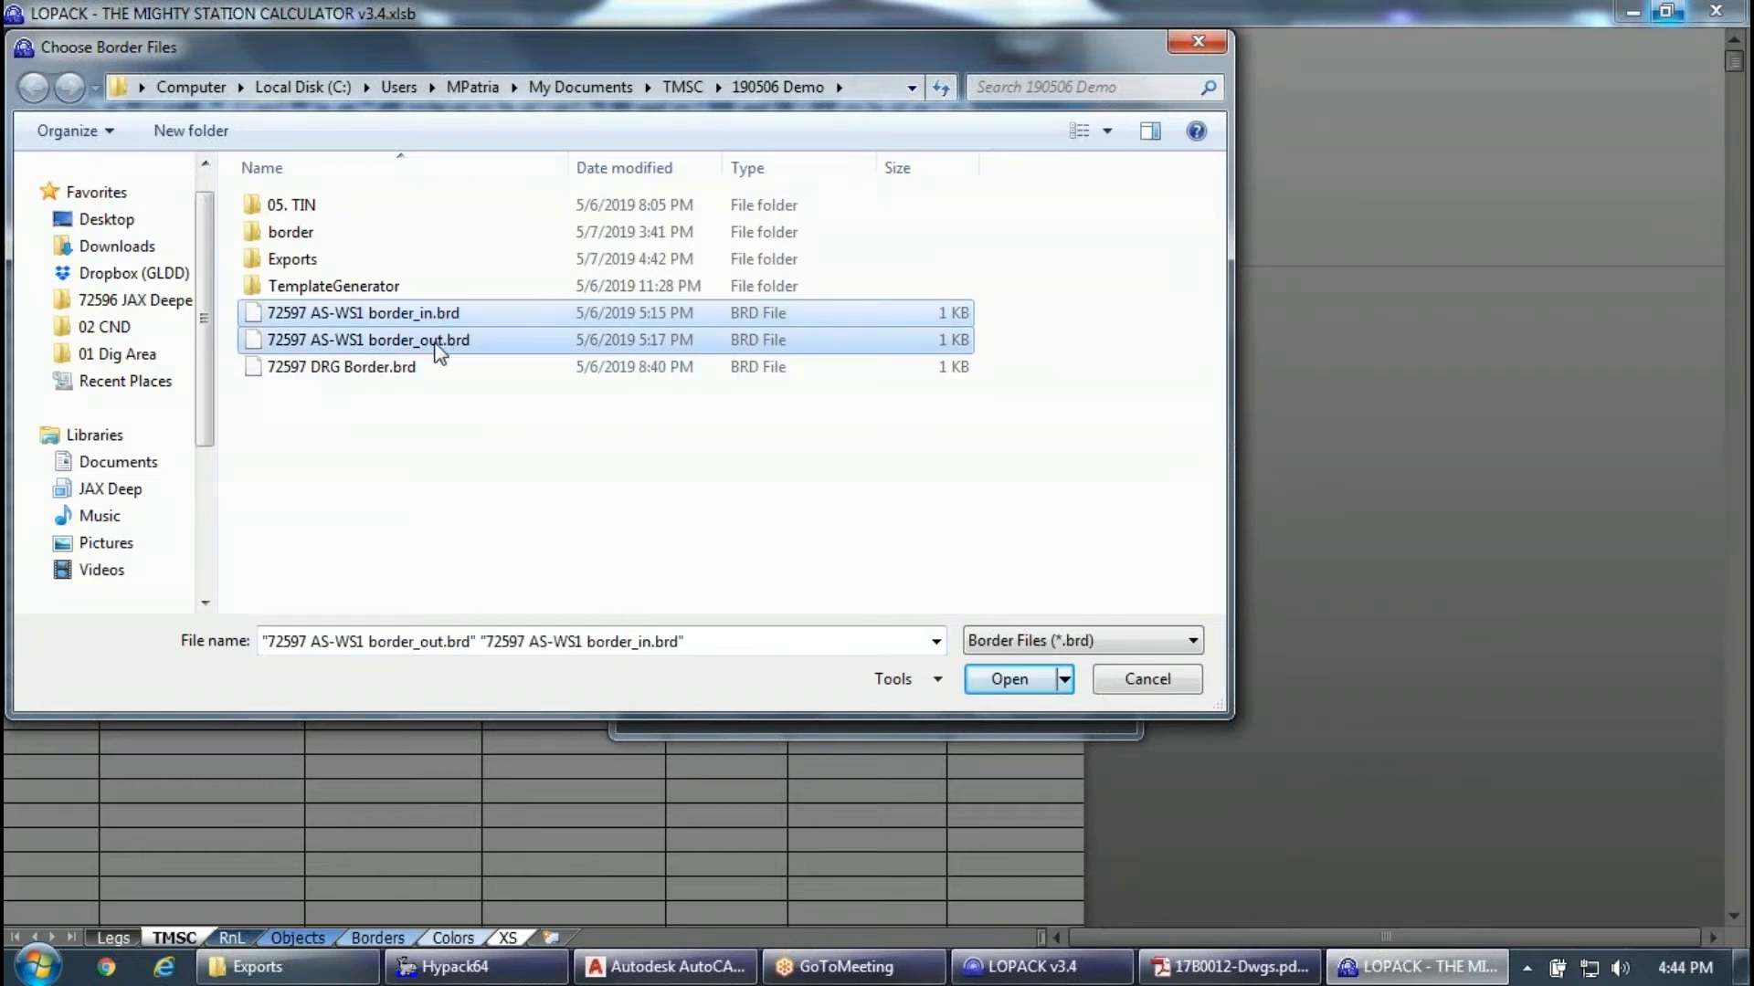
pyautogui.click(1005, 685)
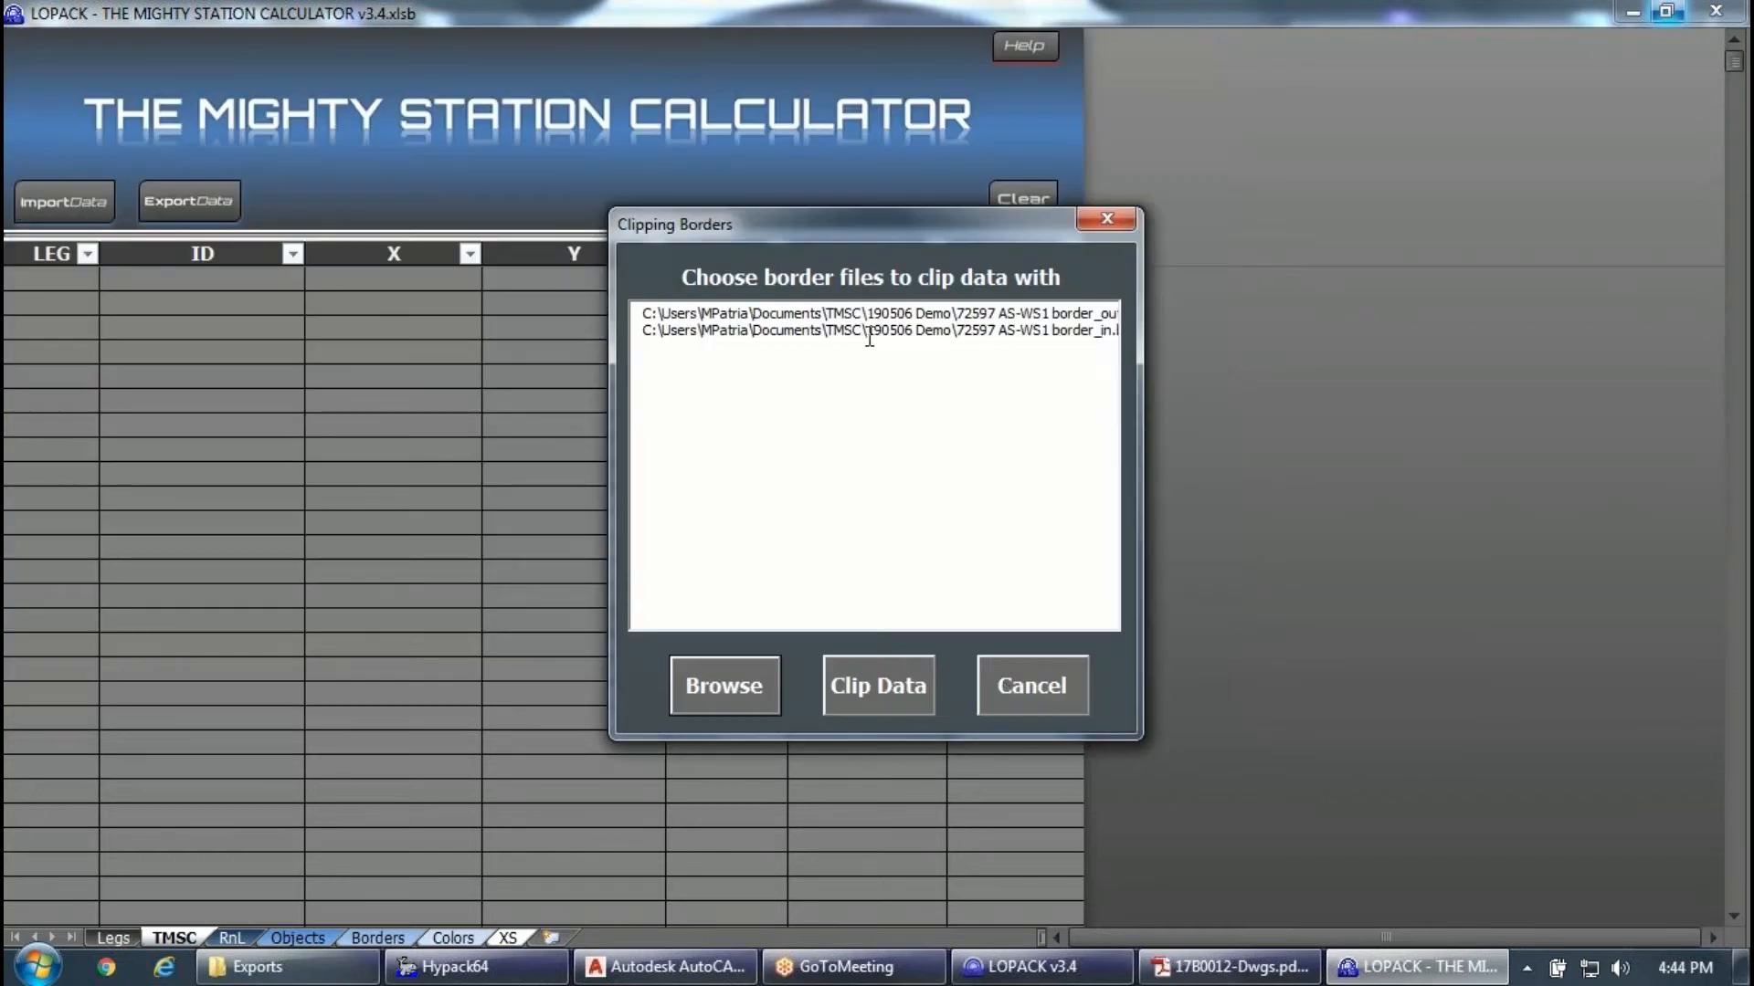
pyautogui.click(878, 685)
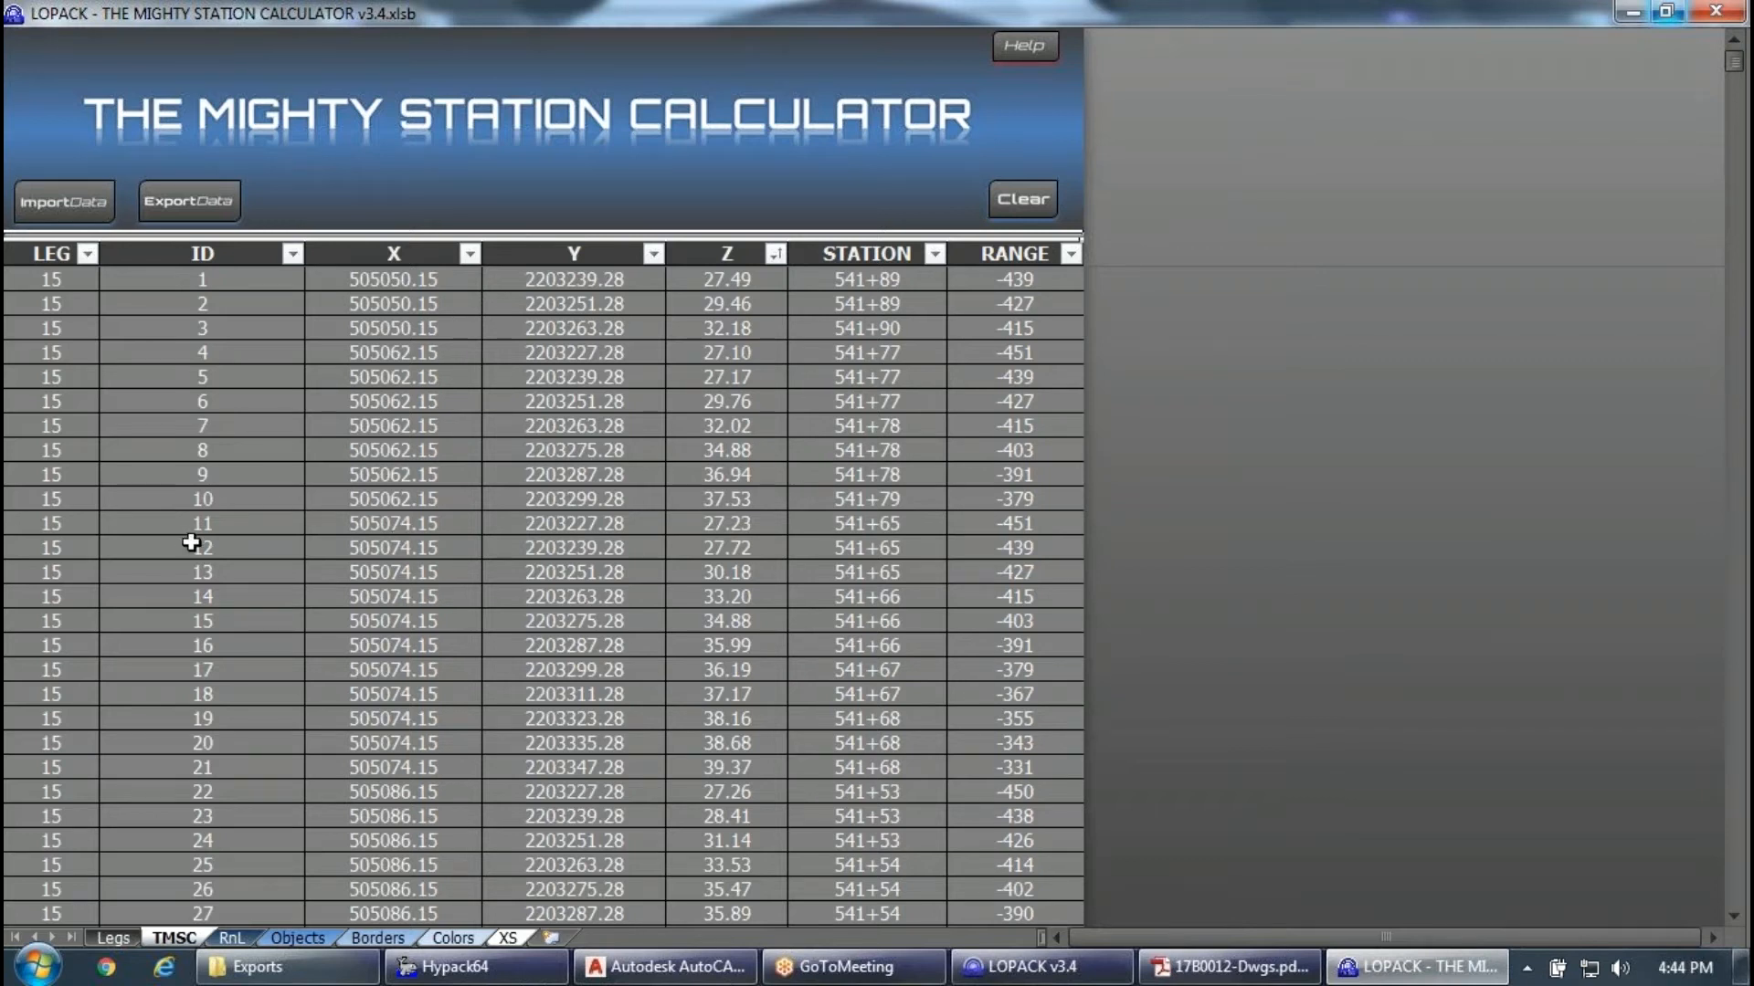
# Start a Number of Buckets export of the loaded data with Survey as the input type.
pyautogui.click(216, 208)
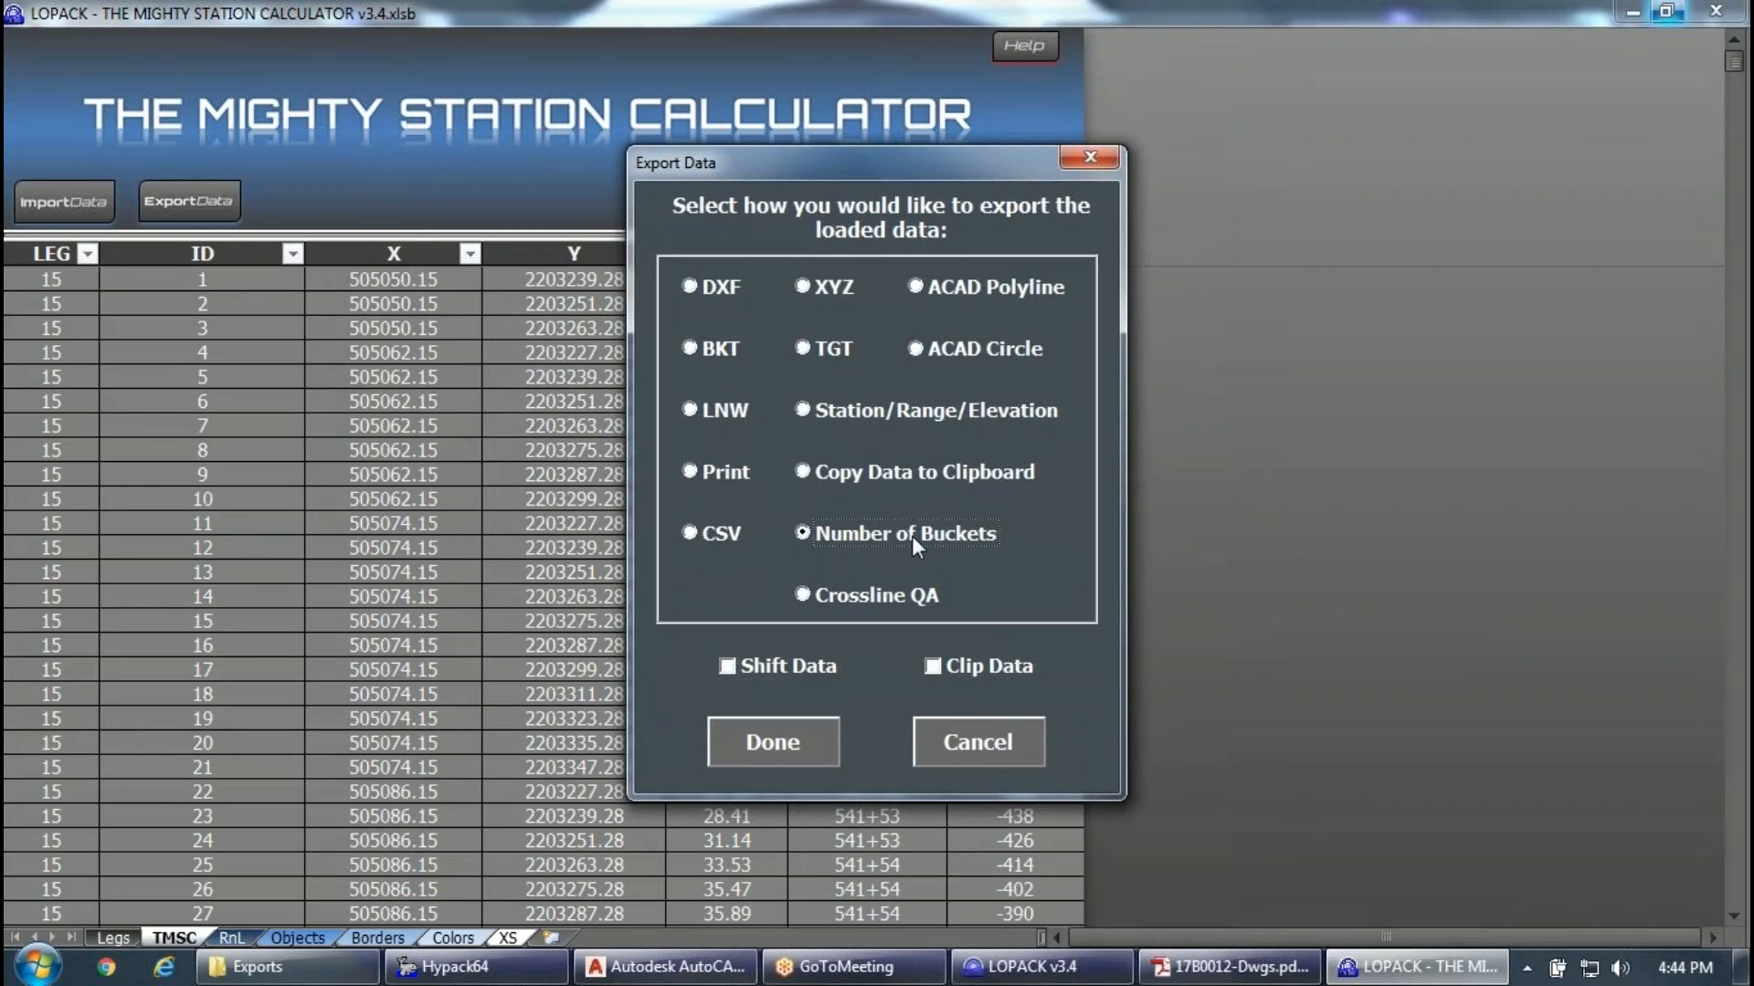
pyautogui.click(807, 758)
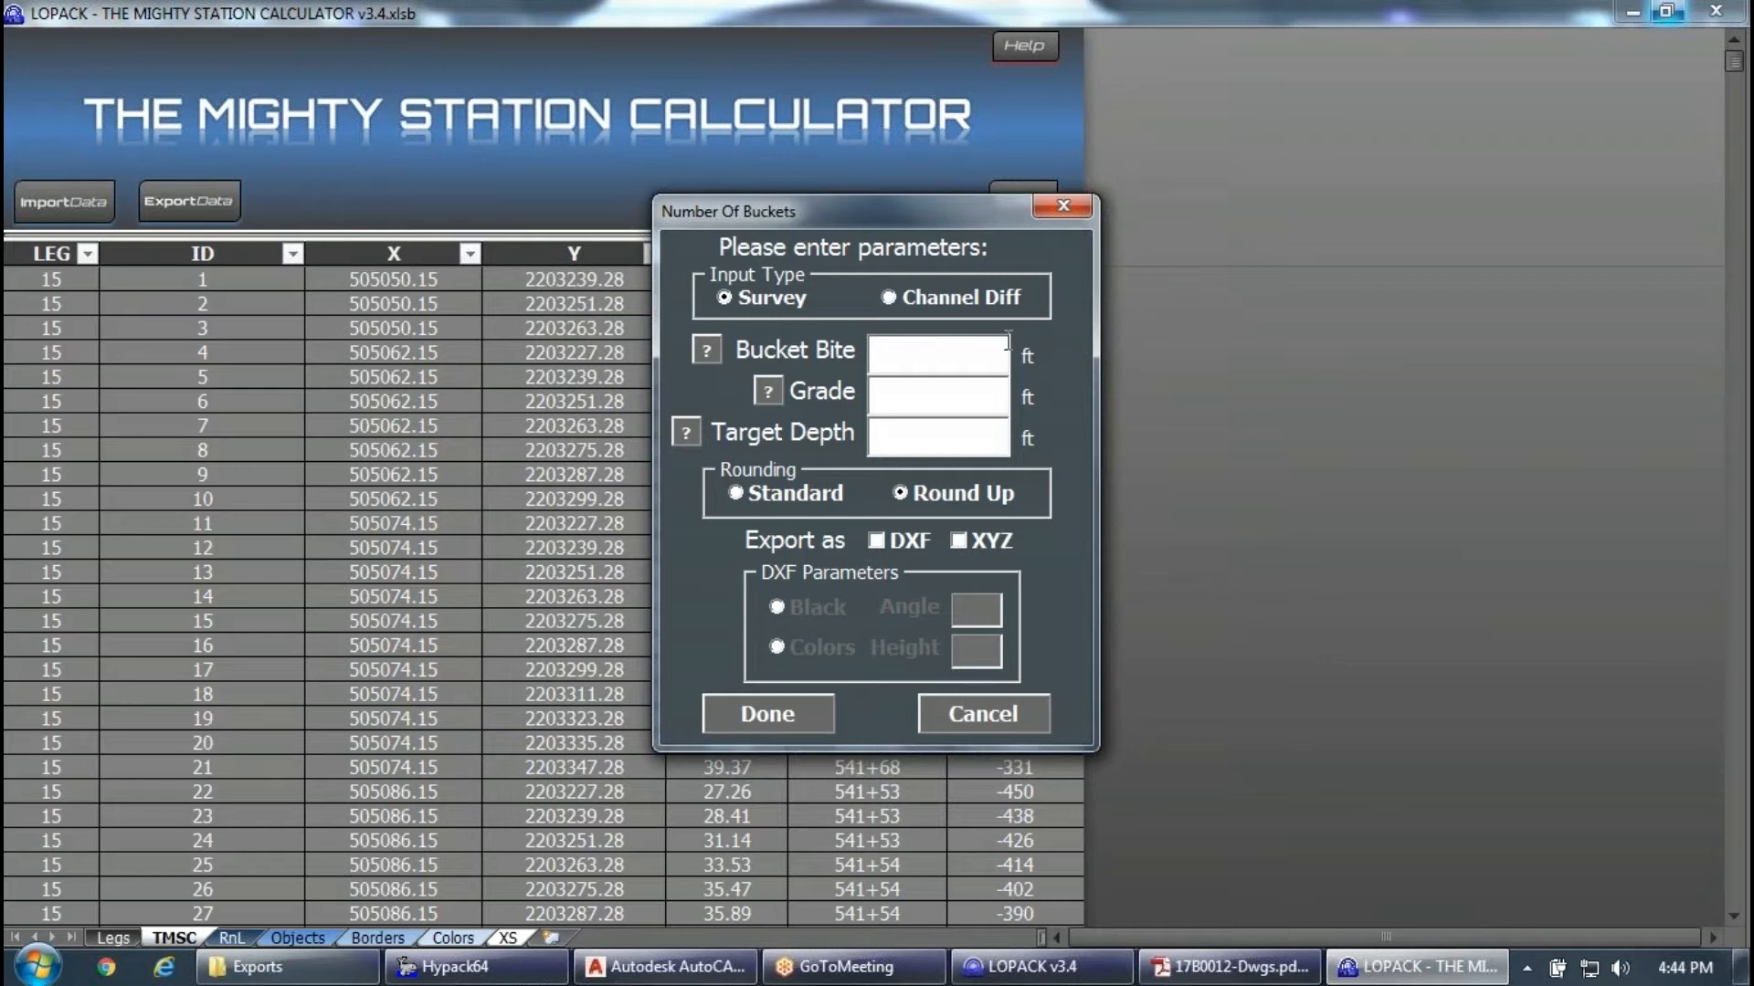
pyautogui.click(974, 308)
pyautogui.click(747, 300)
pyautogui.click(904, 373)
pyautogui.write('2.')
pyautogui.press('BackSpace')
pyautogui.press('BackSpace')
# Calculate the bucket bite from a 12 cubic yard bucket with a footprint 10 ft wide and 20 ft long.
pyautogui.click(699, 349)
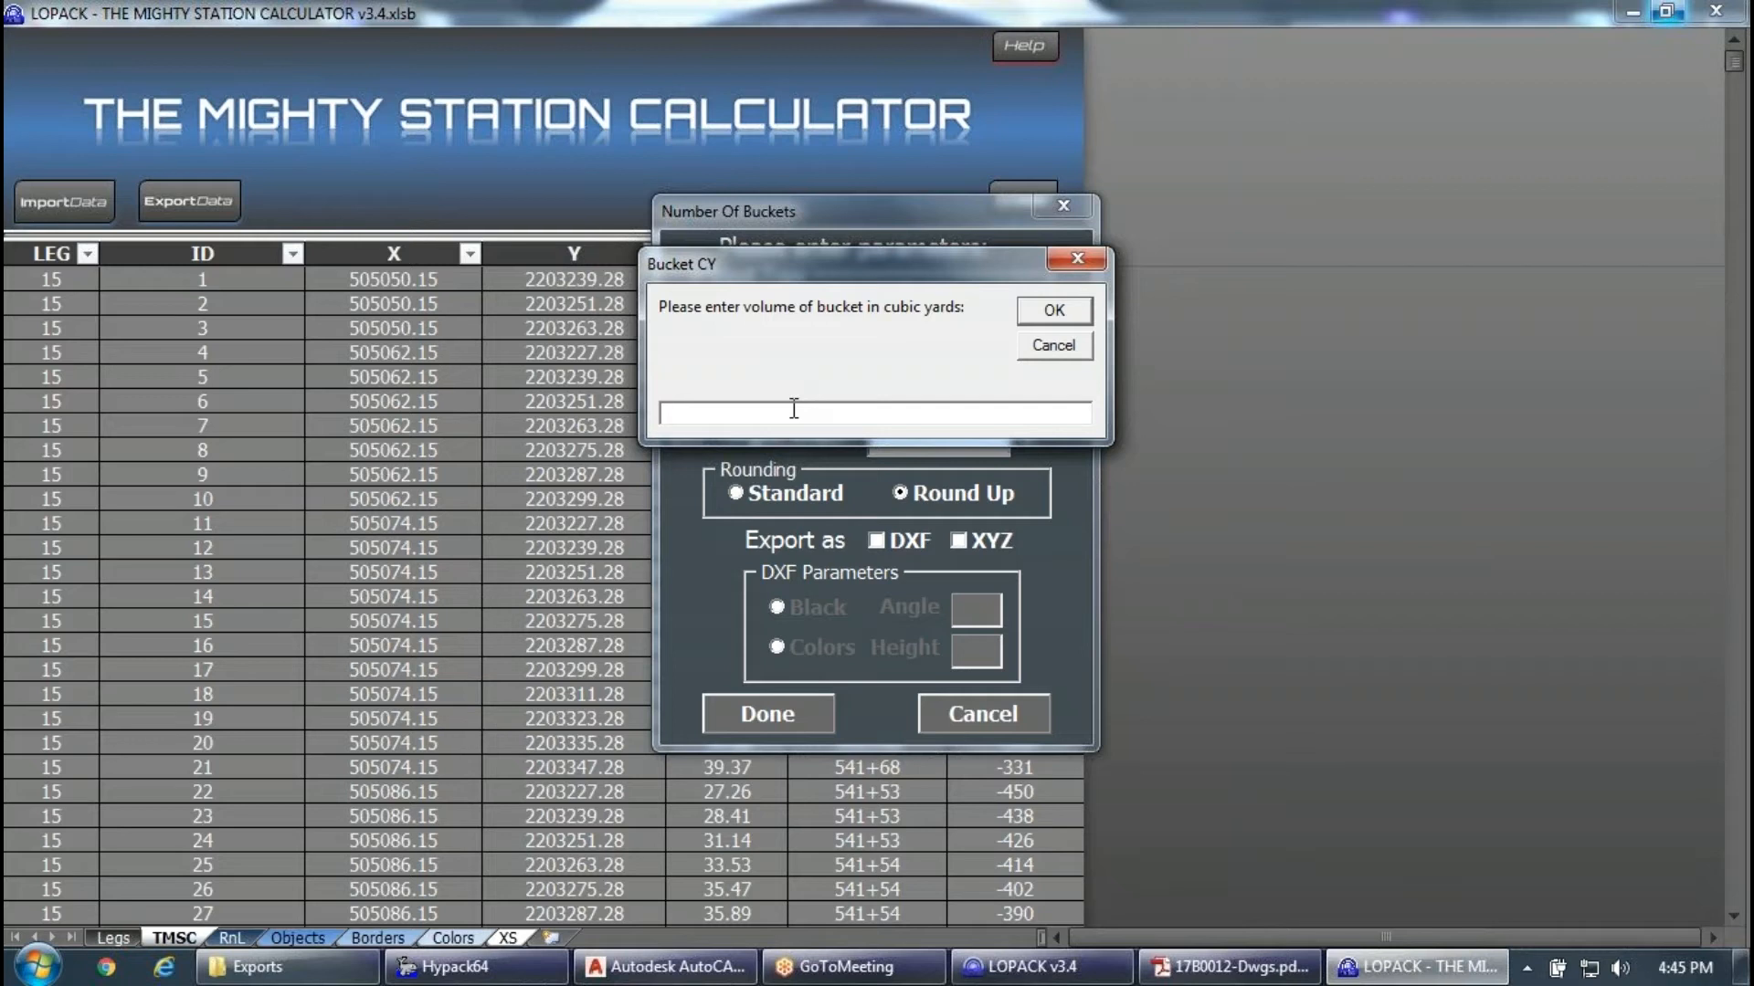
pyautogui.write('12')
pyautogui.click(1060, 318)
pyautogui.write('10')
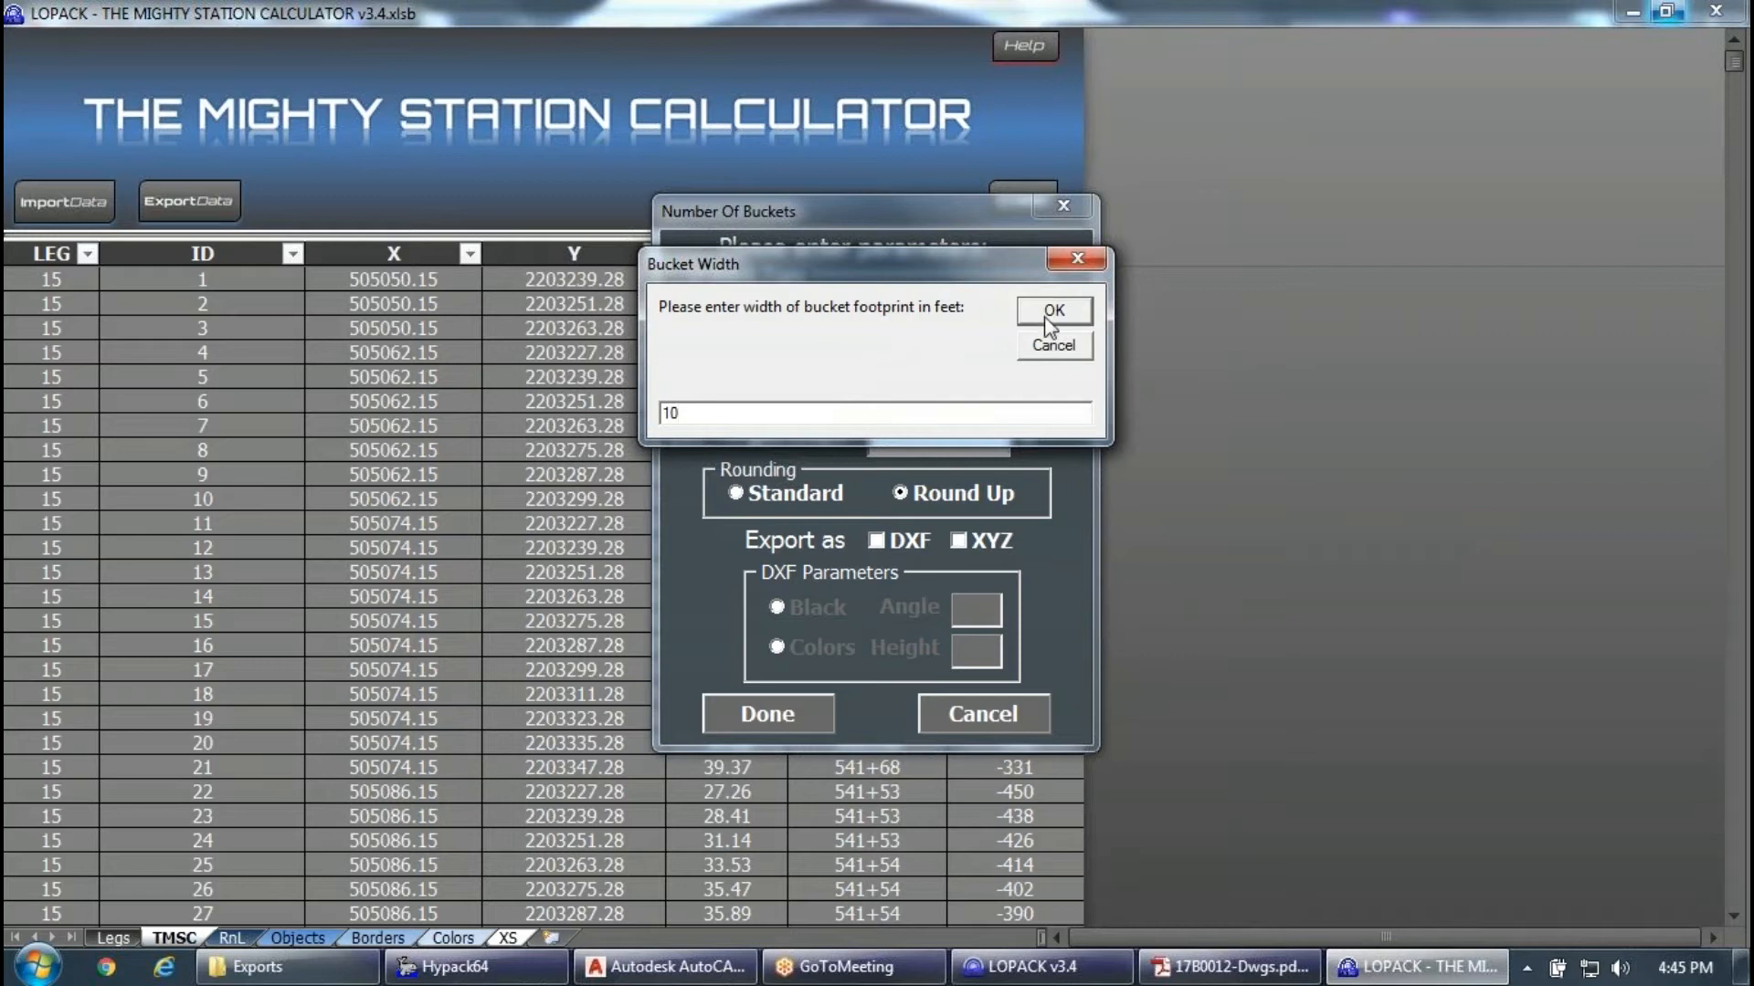
pyautogui.click(1082, 316)
pyautogui.write('20')
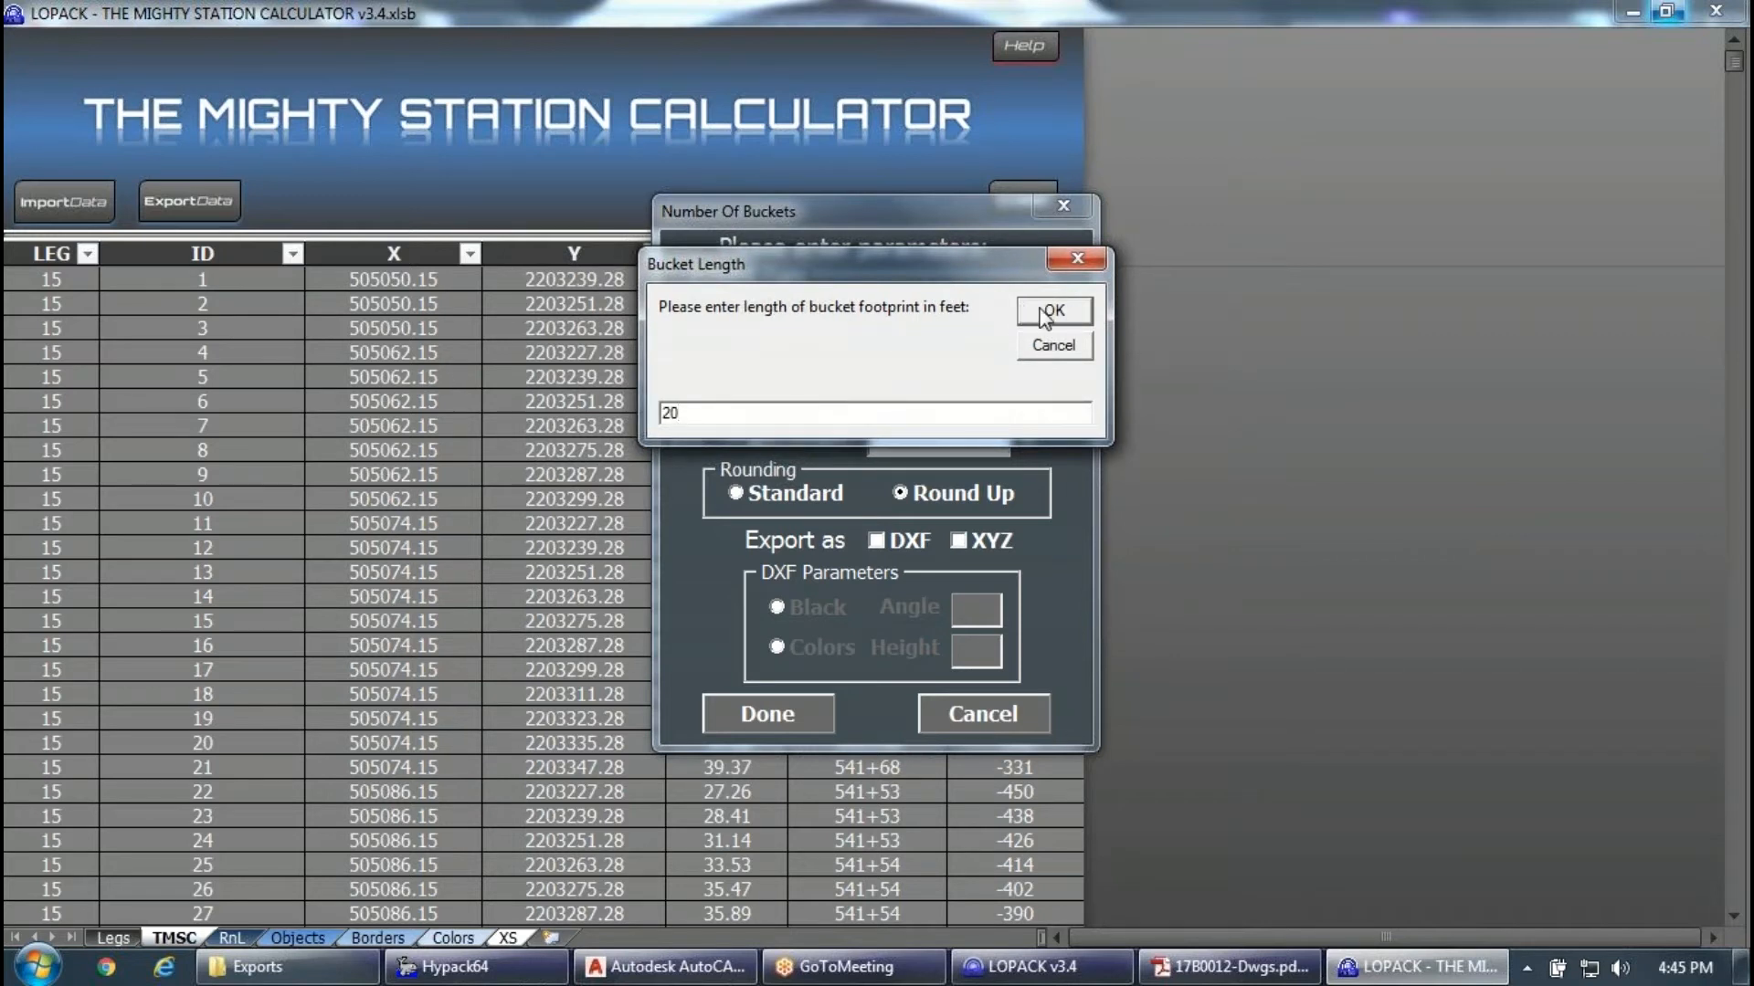
pyautogui.click(1050, 316)
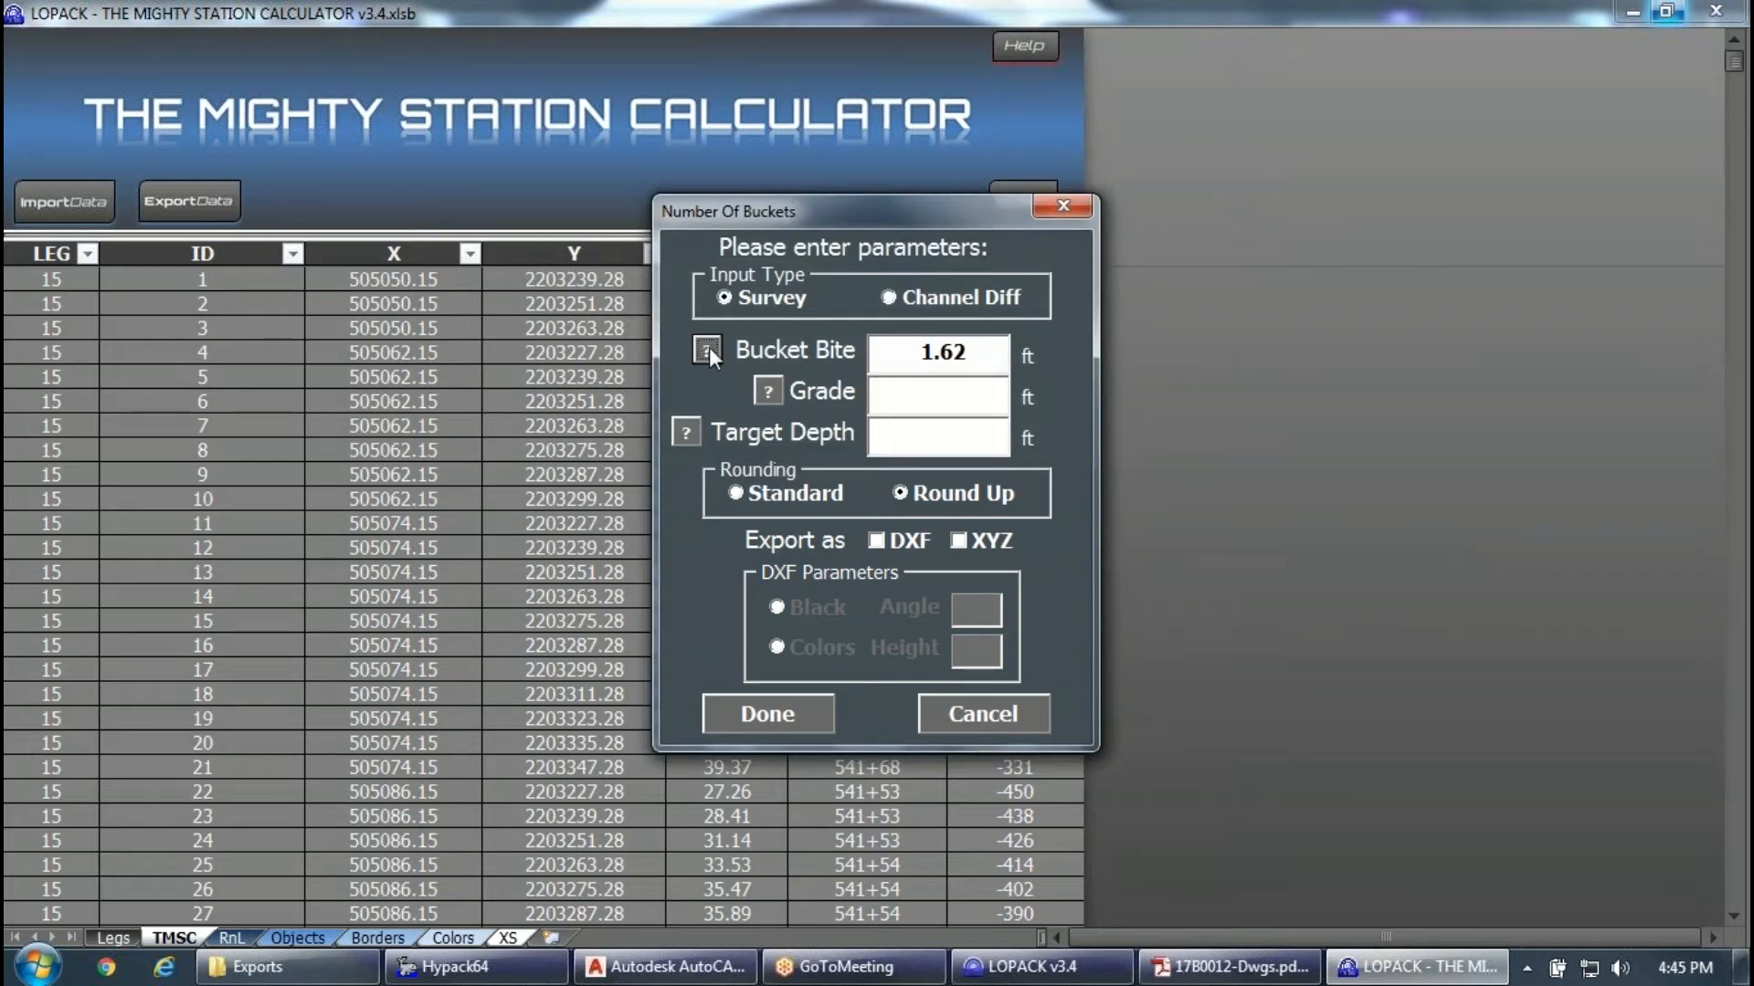
# Recalculate the bucket bite as 2.43 ft from a larger bucket volume with a footprint 10 ft wide and 20 ft long.
pyautogui.click(709, 348)
pyautogui.write('10')
pyautogui.click(1052, 310)
pyautogui.write('10')
pyautogui.click(1069, 315)
pyautogui.write('20')
pyautogui.click(1087, 320)
# Set the grade to 48 ft and the target depth to 49 ft for the bucket calculation.
pyautogui.click(943, 393)
pyautogui.click(910, 407)
pyautogui.write('48')
pyautogui.click(901, 440)
pyautogui.write('49')
pyautogui.click(830, 497)
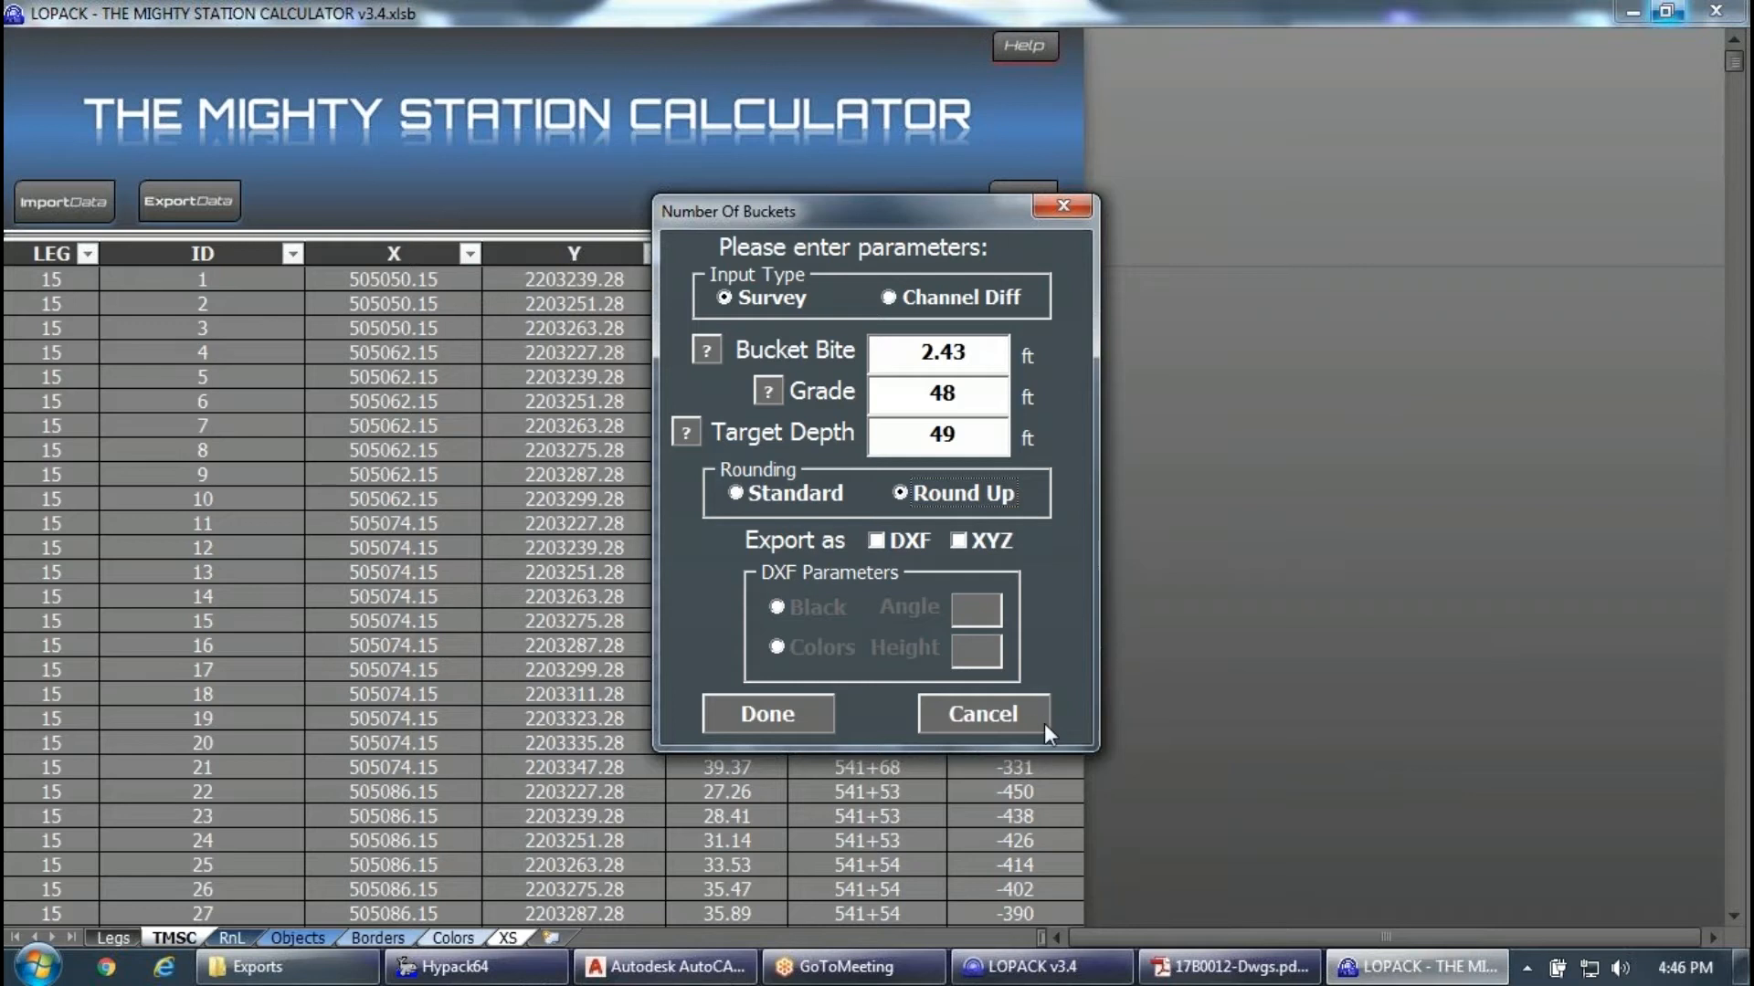
# Enable DXF and XYZ output for the bucket counts, with a DXF text height of 6 and the Colors option.
pyautogui.click(877, 541)
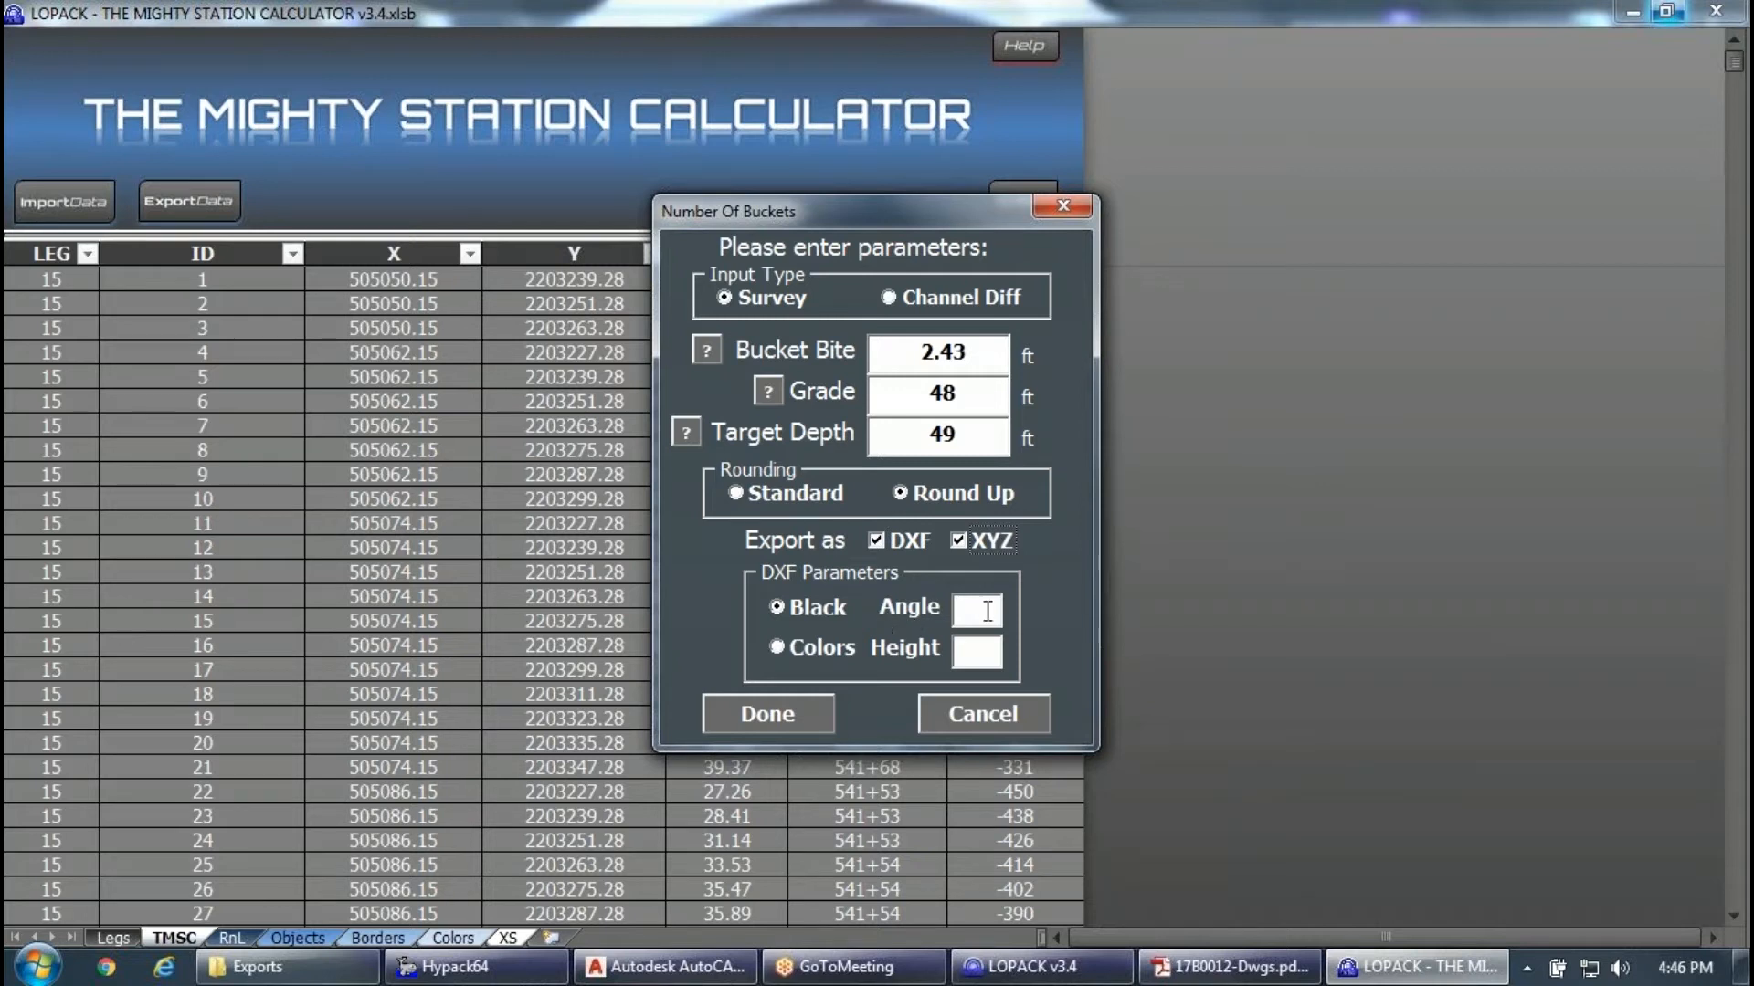
pyautogui.click(980, 618)
pyautogui.click(977, 652)
pyautogui.write('6')
pyautogui.click(819, 641)
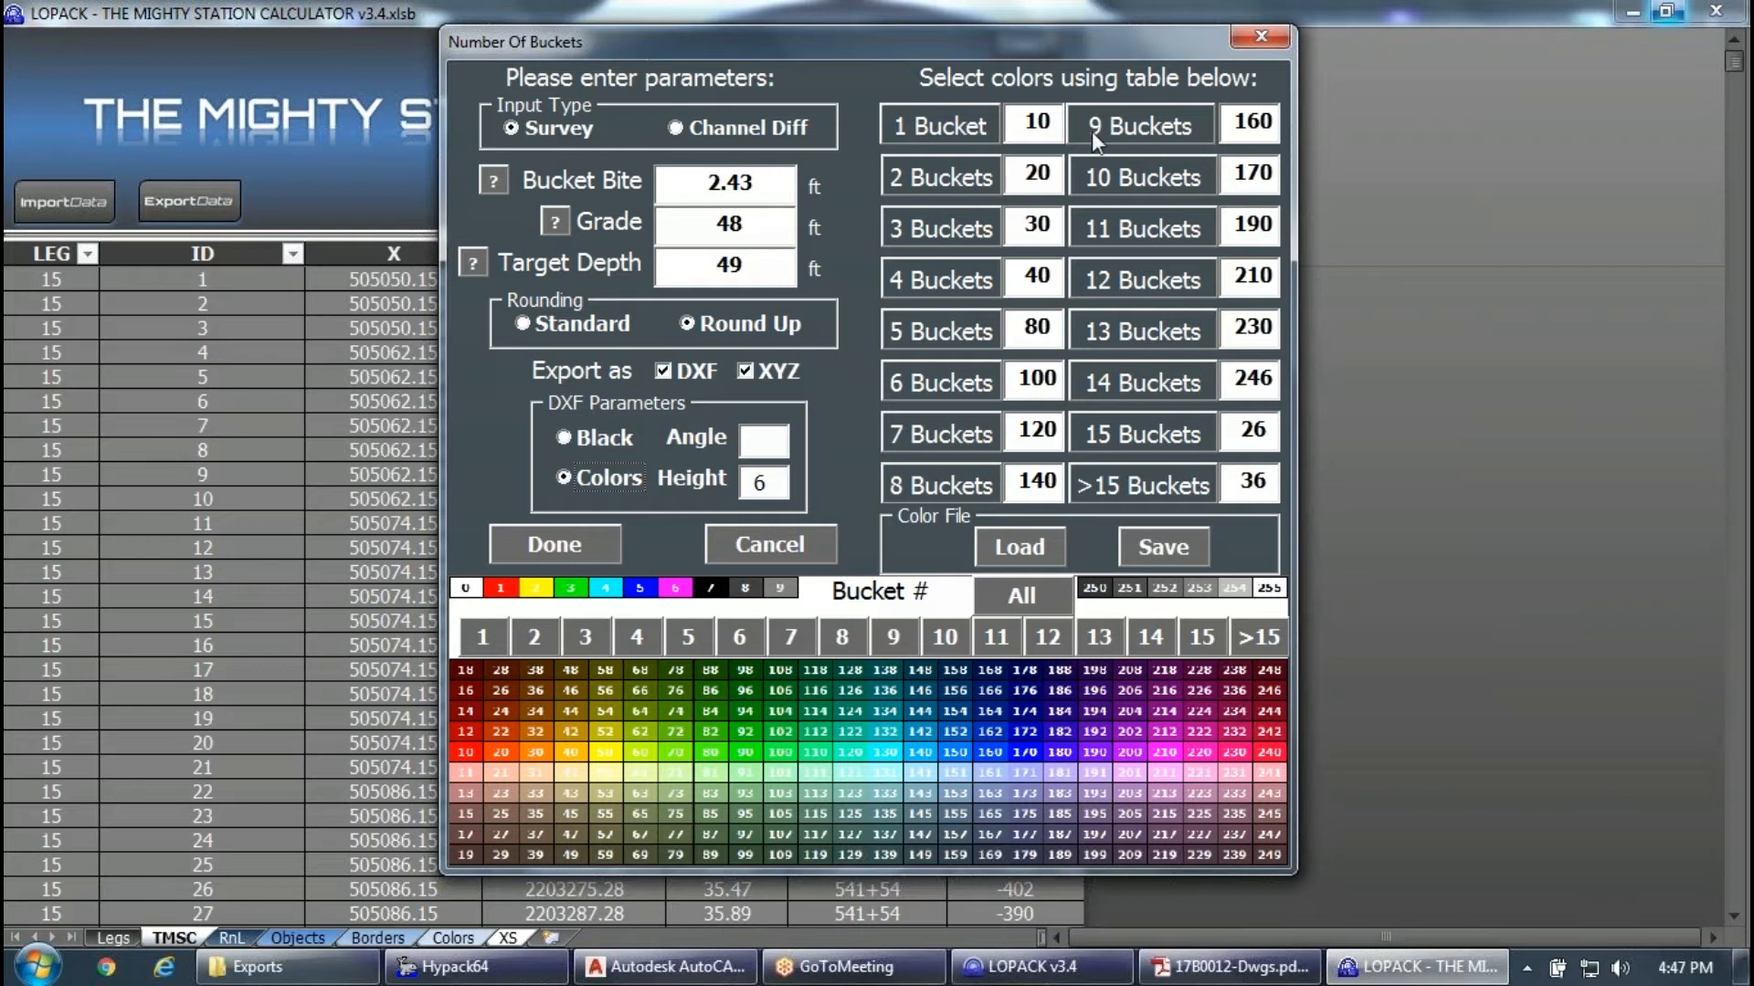
# Assign color 3 to the 1-bucket count and color 170 to the 2-bucket count.
pyautogui.click(963, 123)
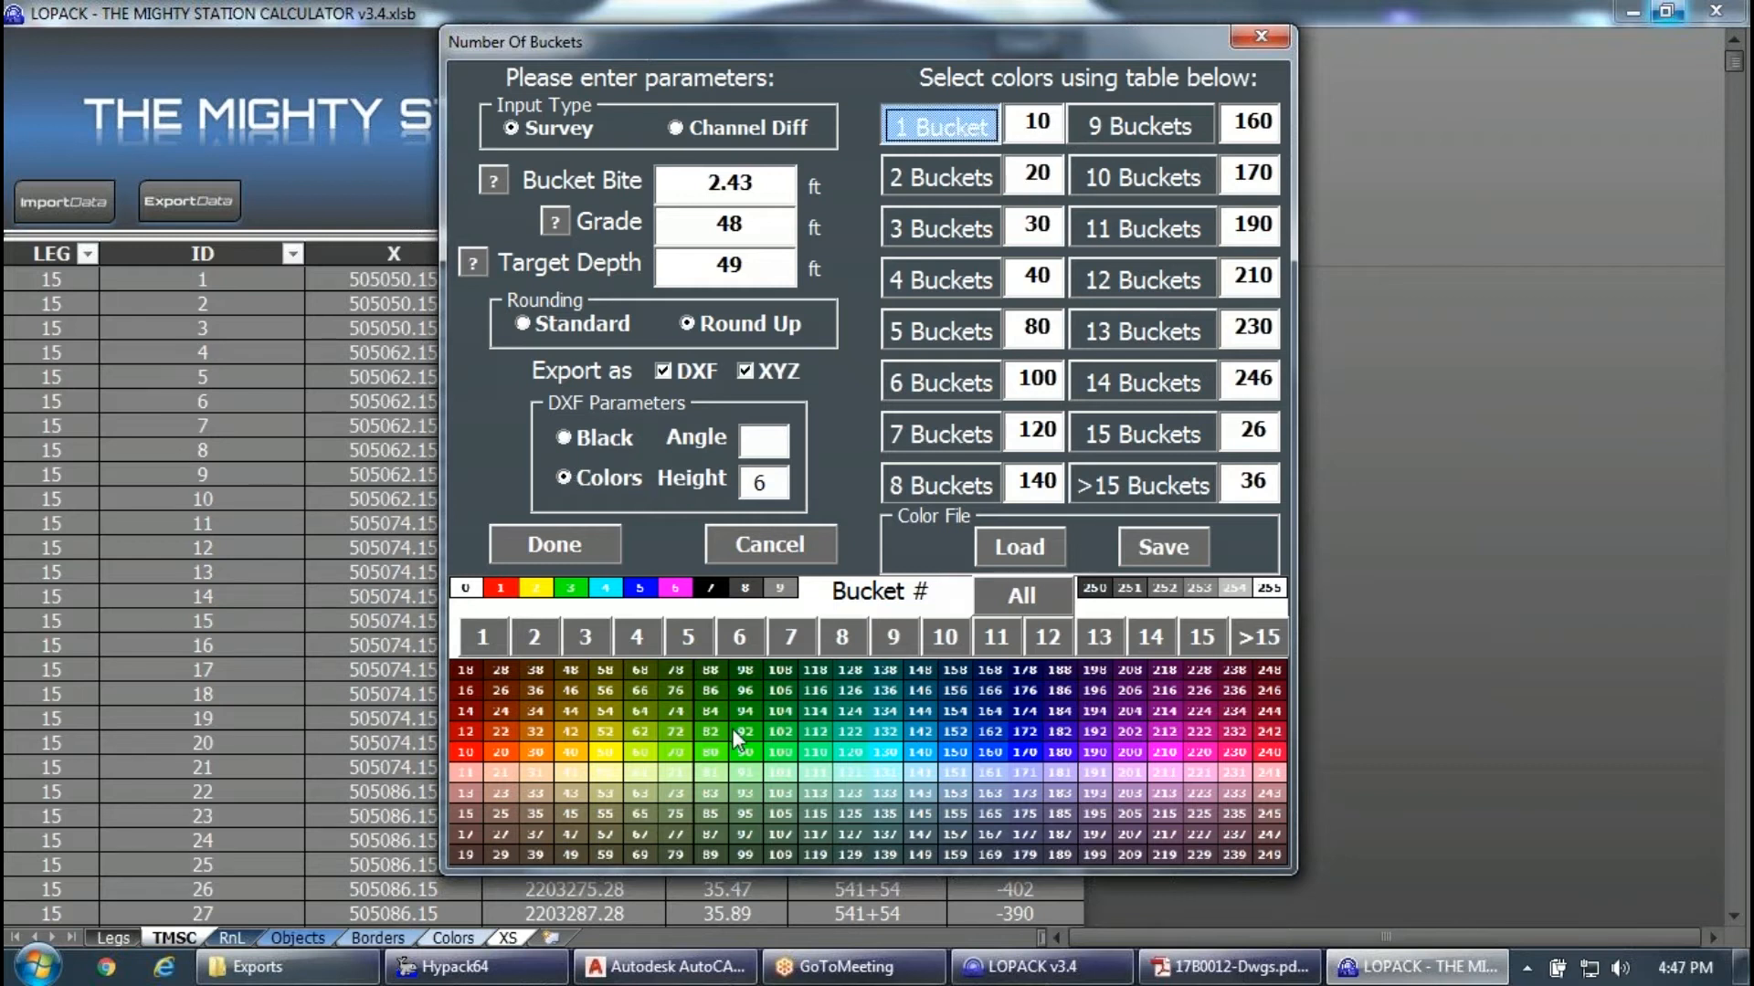
pyautogui.click(572, 591)
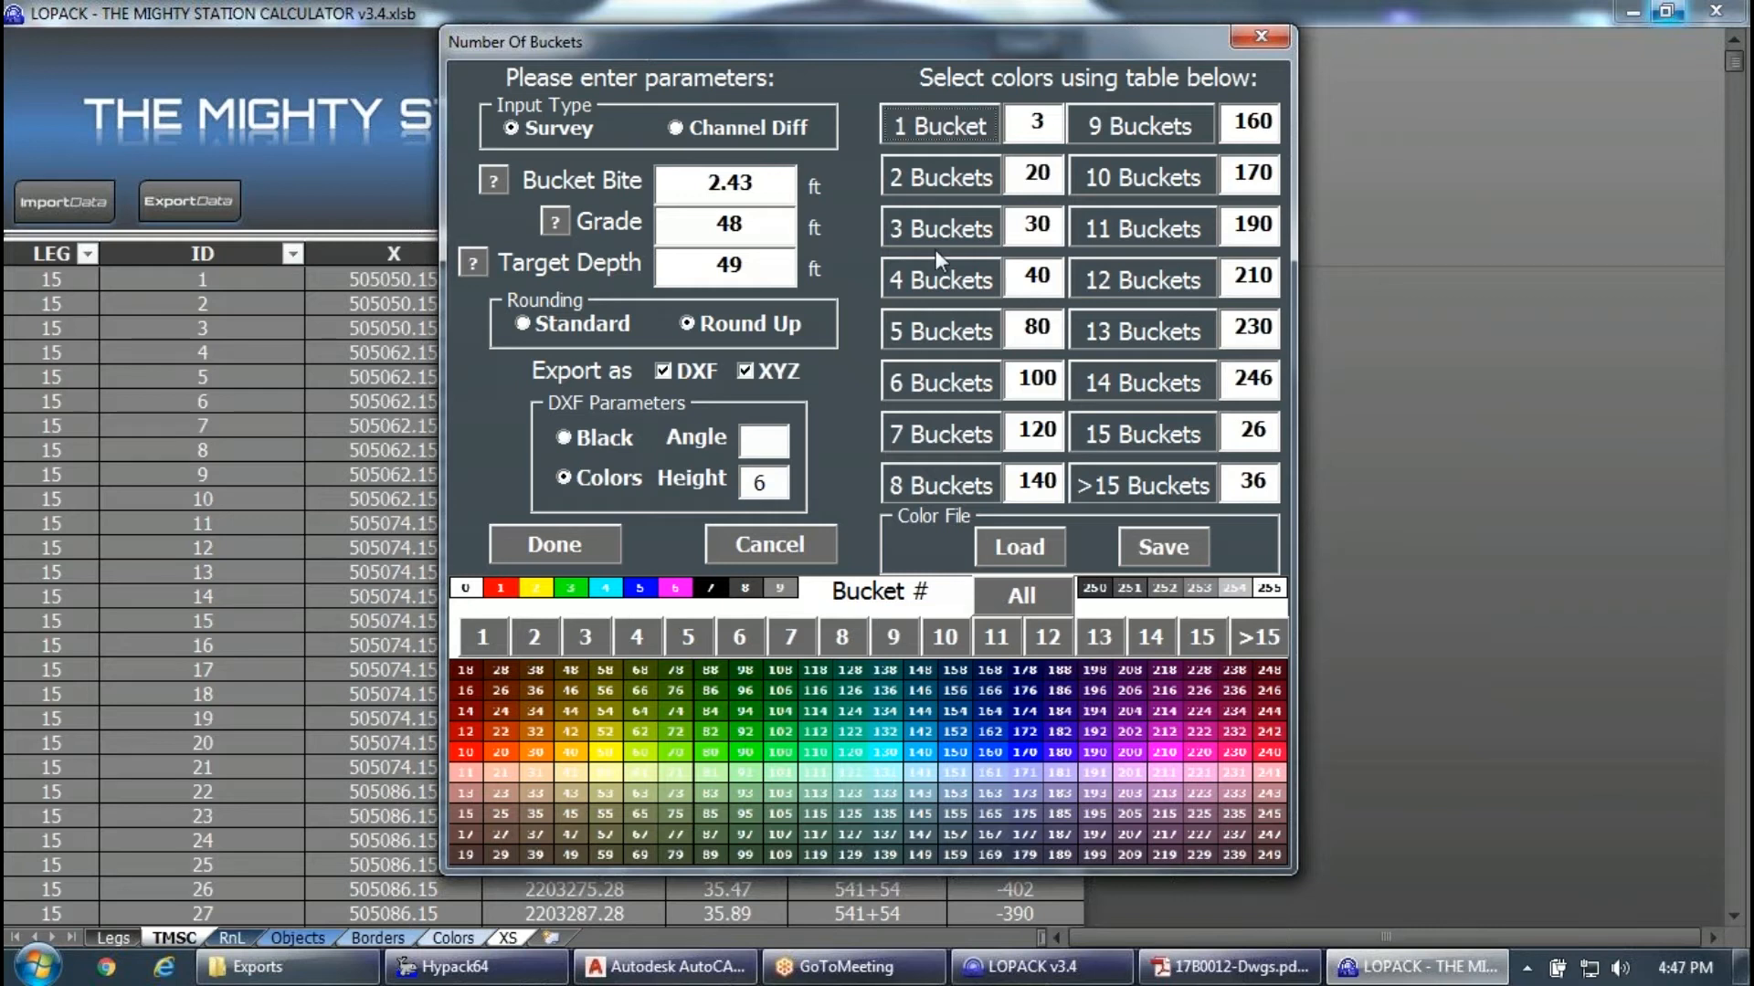
pyautogui.click(952, 184)
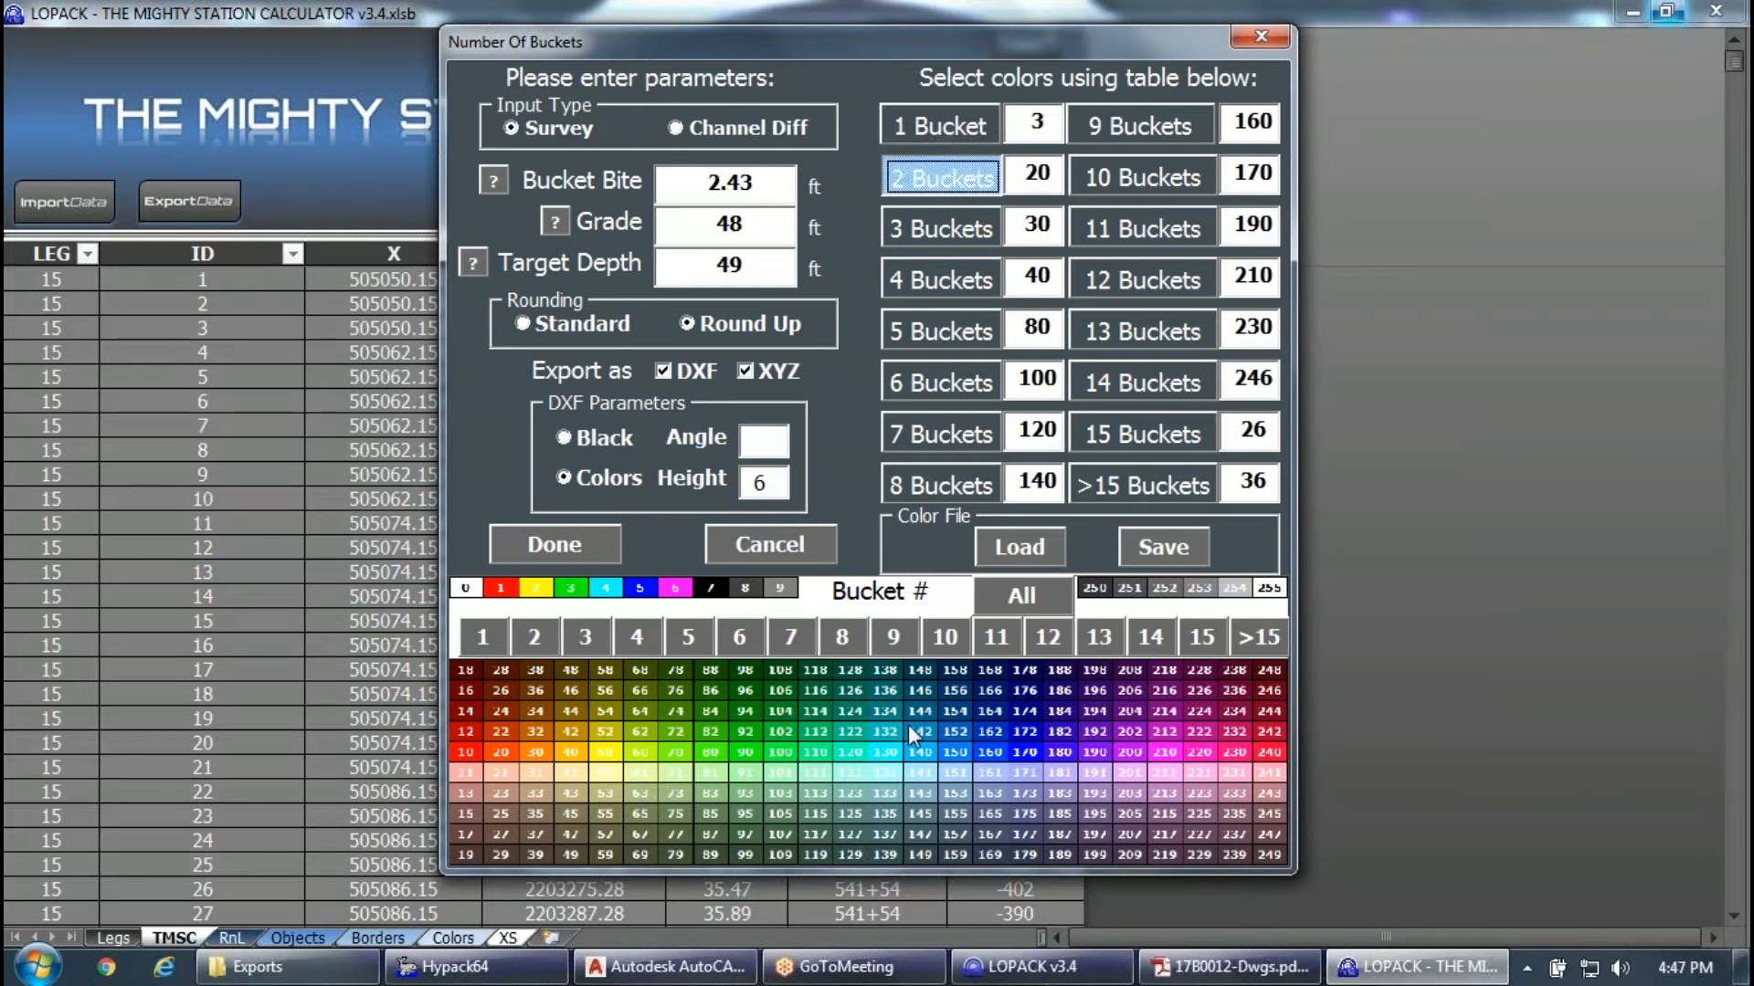
pyautogui.click(1027, 747)
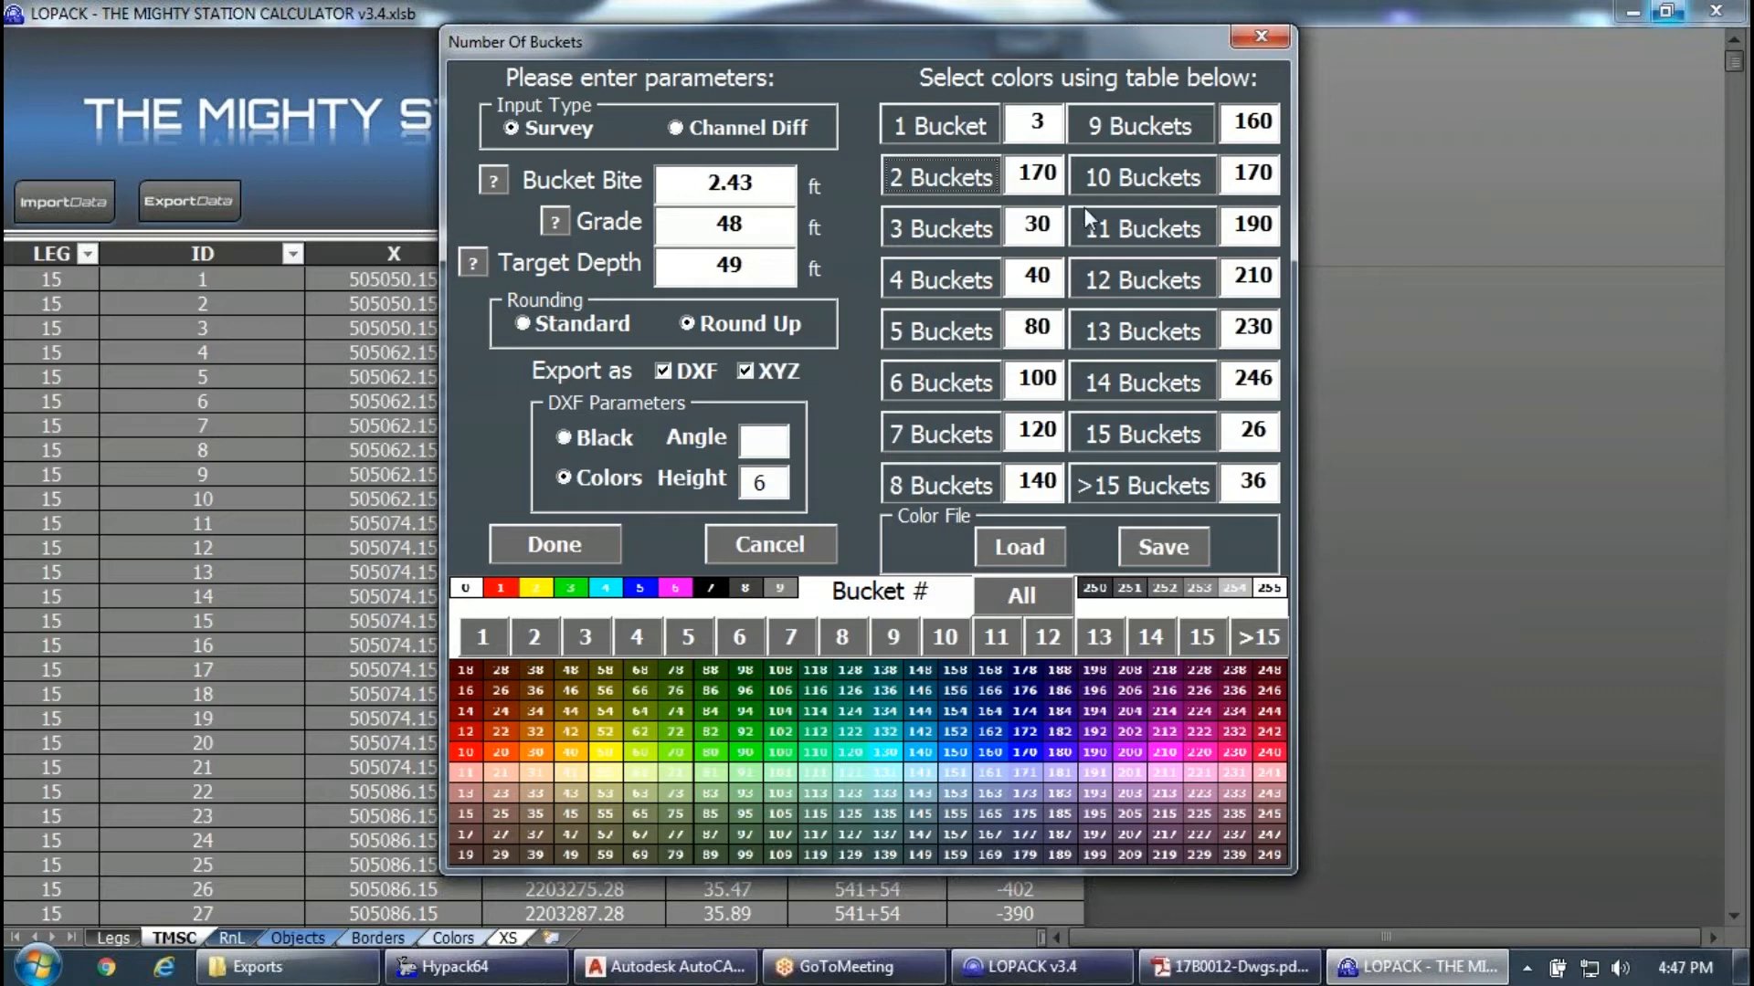
# Try colors on the middle bucket counts and assign color 106 to all bucket counts at once.
pyautogui.click(945, 228)
pyautogui.click(945, 279)
pyautogui.click(956, 340)
pyautogui.click(616, 756)
pyautogui.click(1020, 596)
pyautogui.click(771, 693)
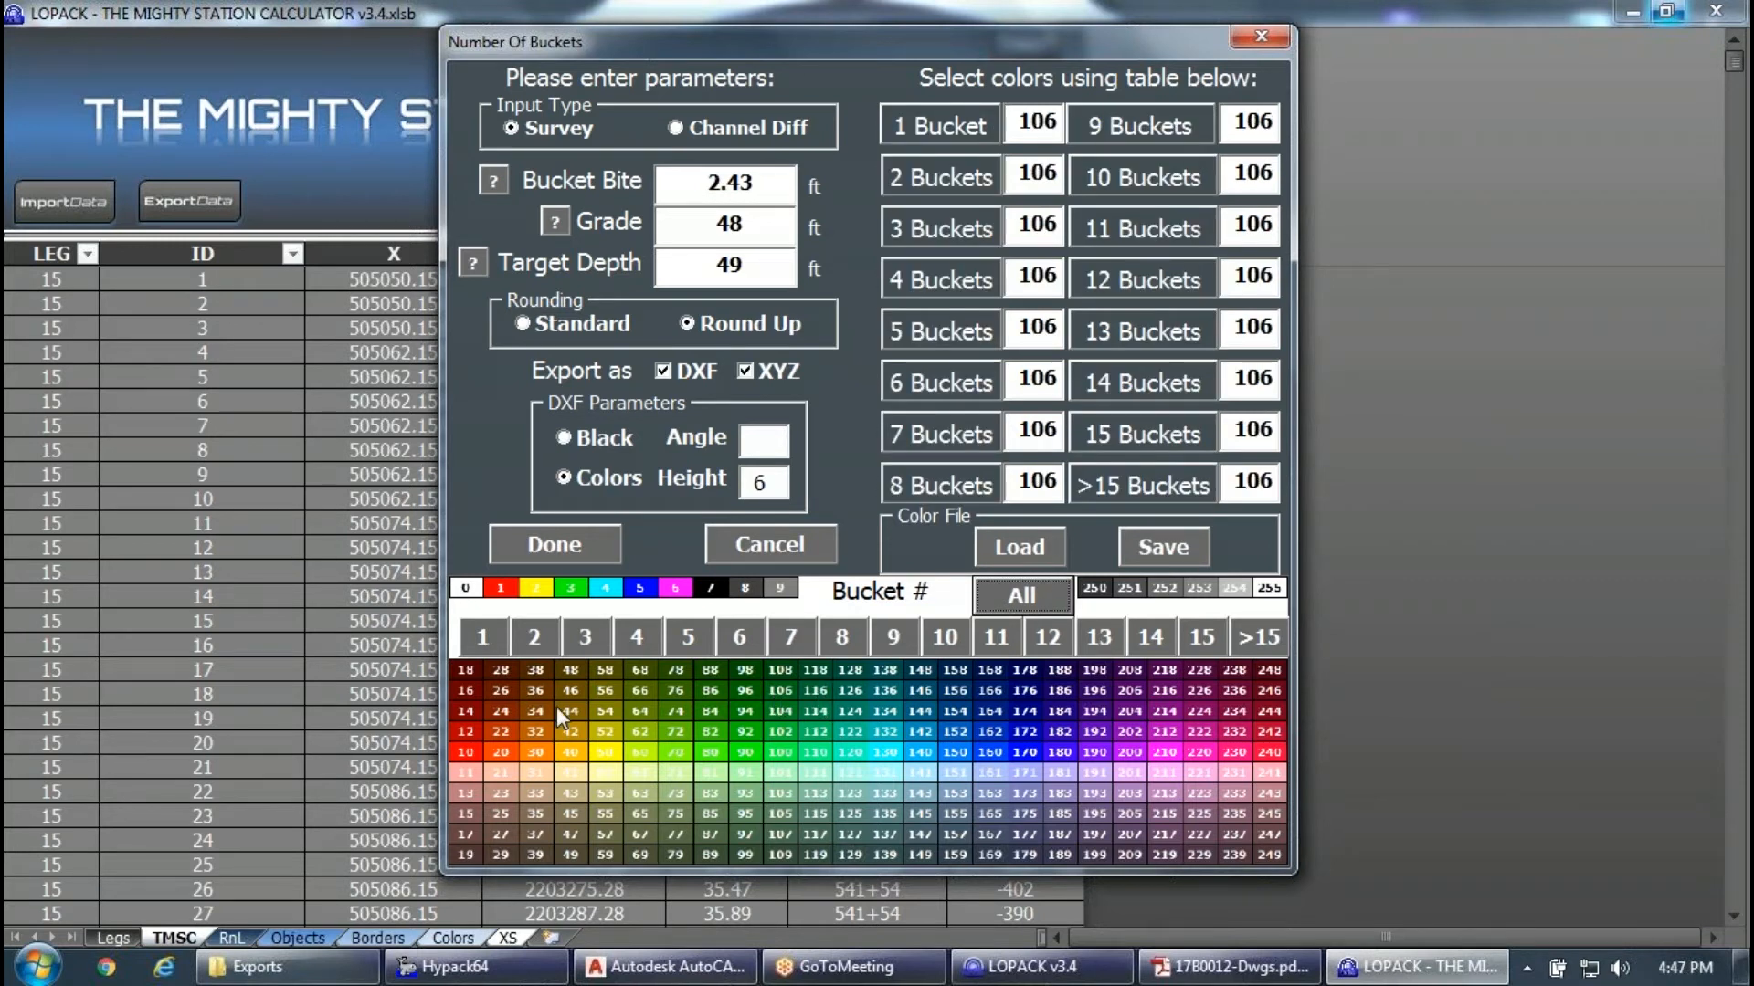
# Assign color 112 to the 1, 2 and 7 bucket counts together.
pyautogui.click(500, 649)
pyautogui.click(529, 638)
pyautogui.click(787, 628)
pyautogui.click(811, 735)
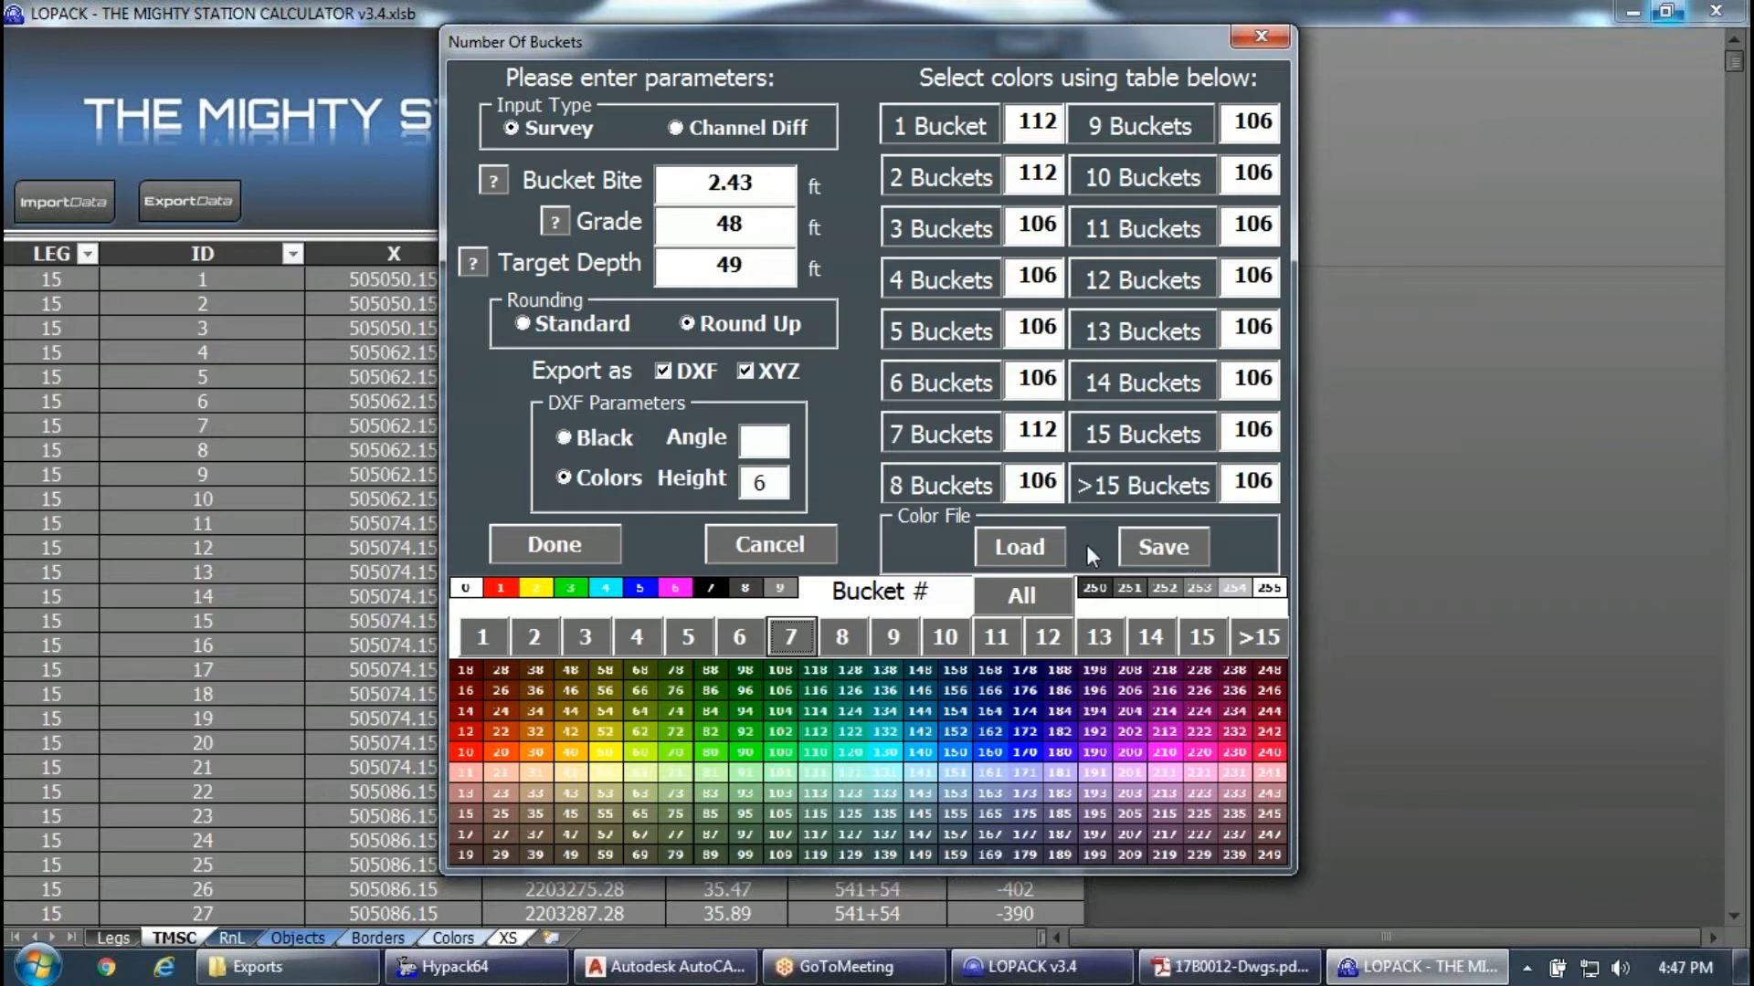
# Load the saved color file to set the colors of all bucket counts.
pyautogui.click(1034, 547)
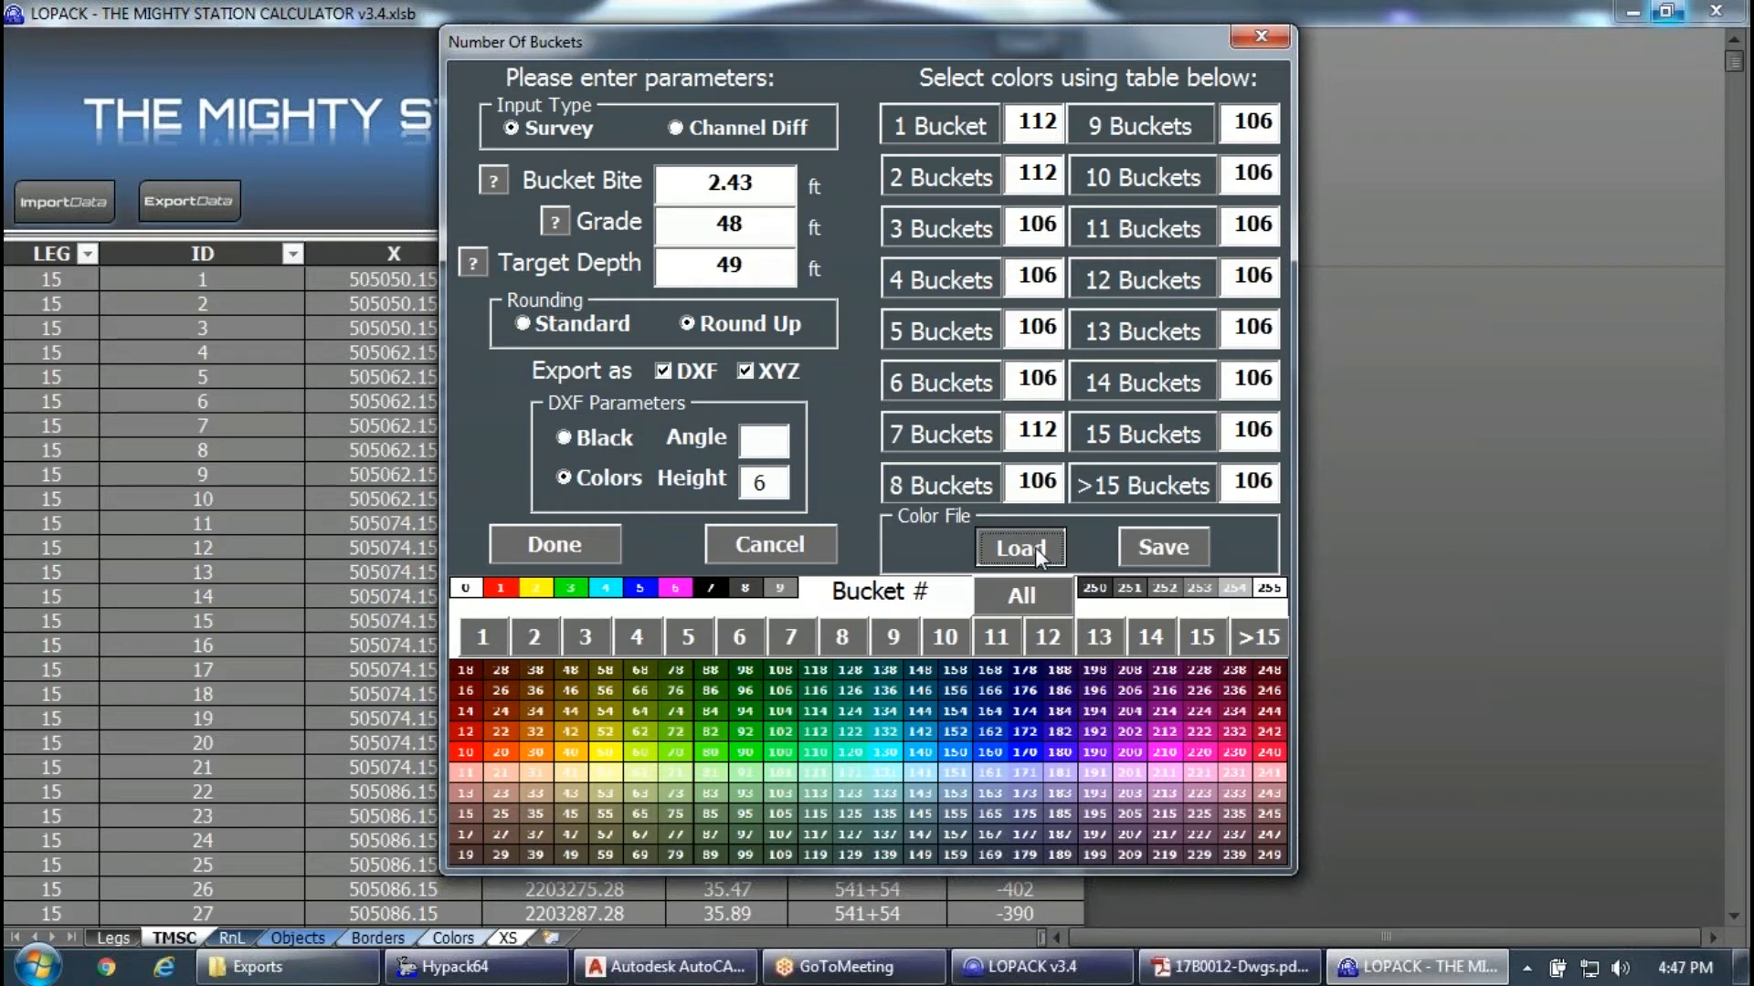
pyautogui.click(355, 315)
pyautogui.click(632, 602)
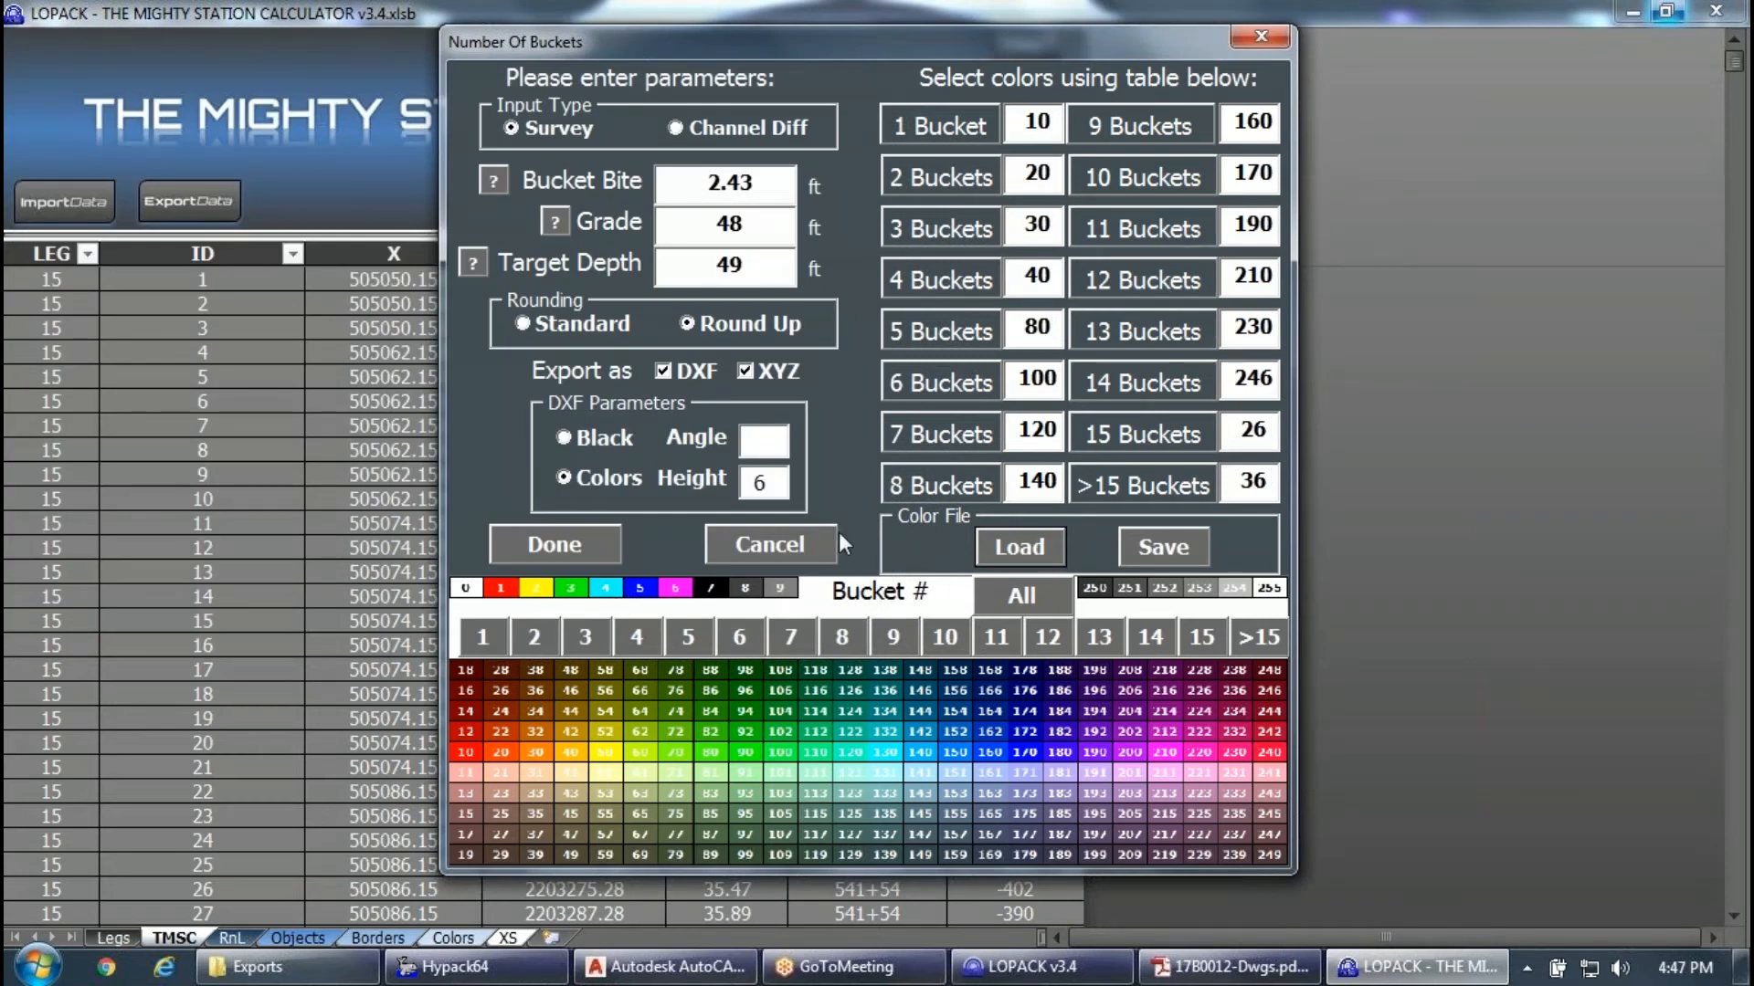
# Complete the bucket setup and save the DXF as 190507 Bucket Map.dxf in the Exports folder.
pyautogui.click(567, 543)
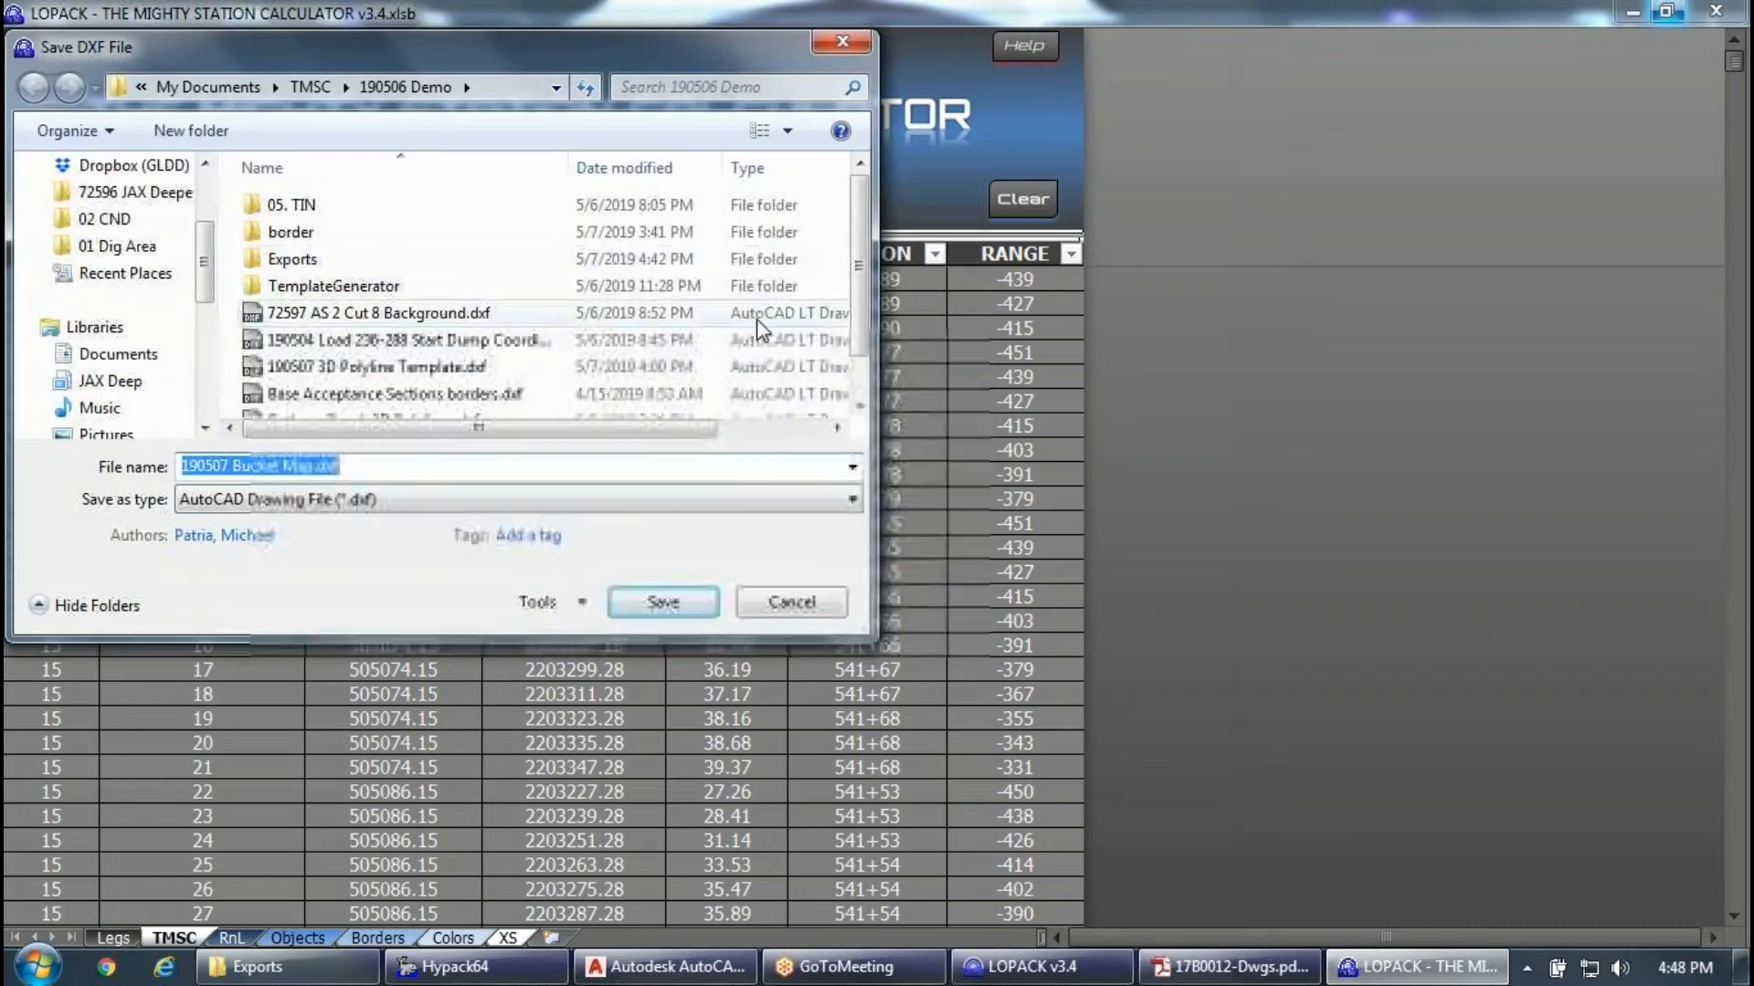
pyautogui.doubleClick(302, 259)
pyautogui.click(658, 603)
pyautogui.click(313, 961)
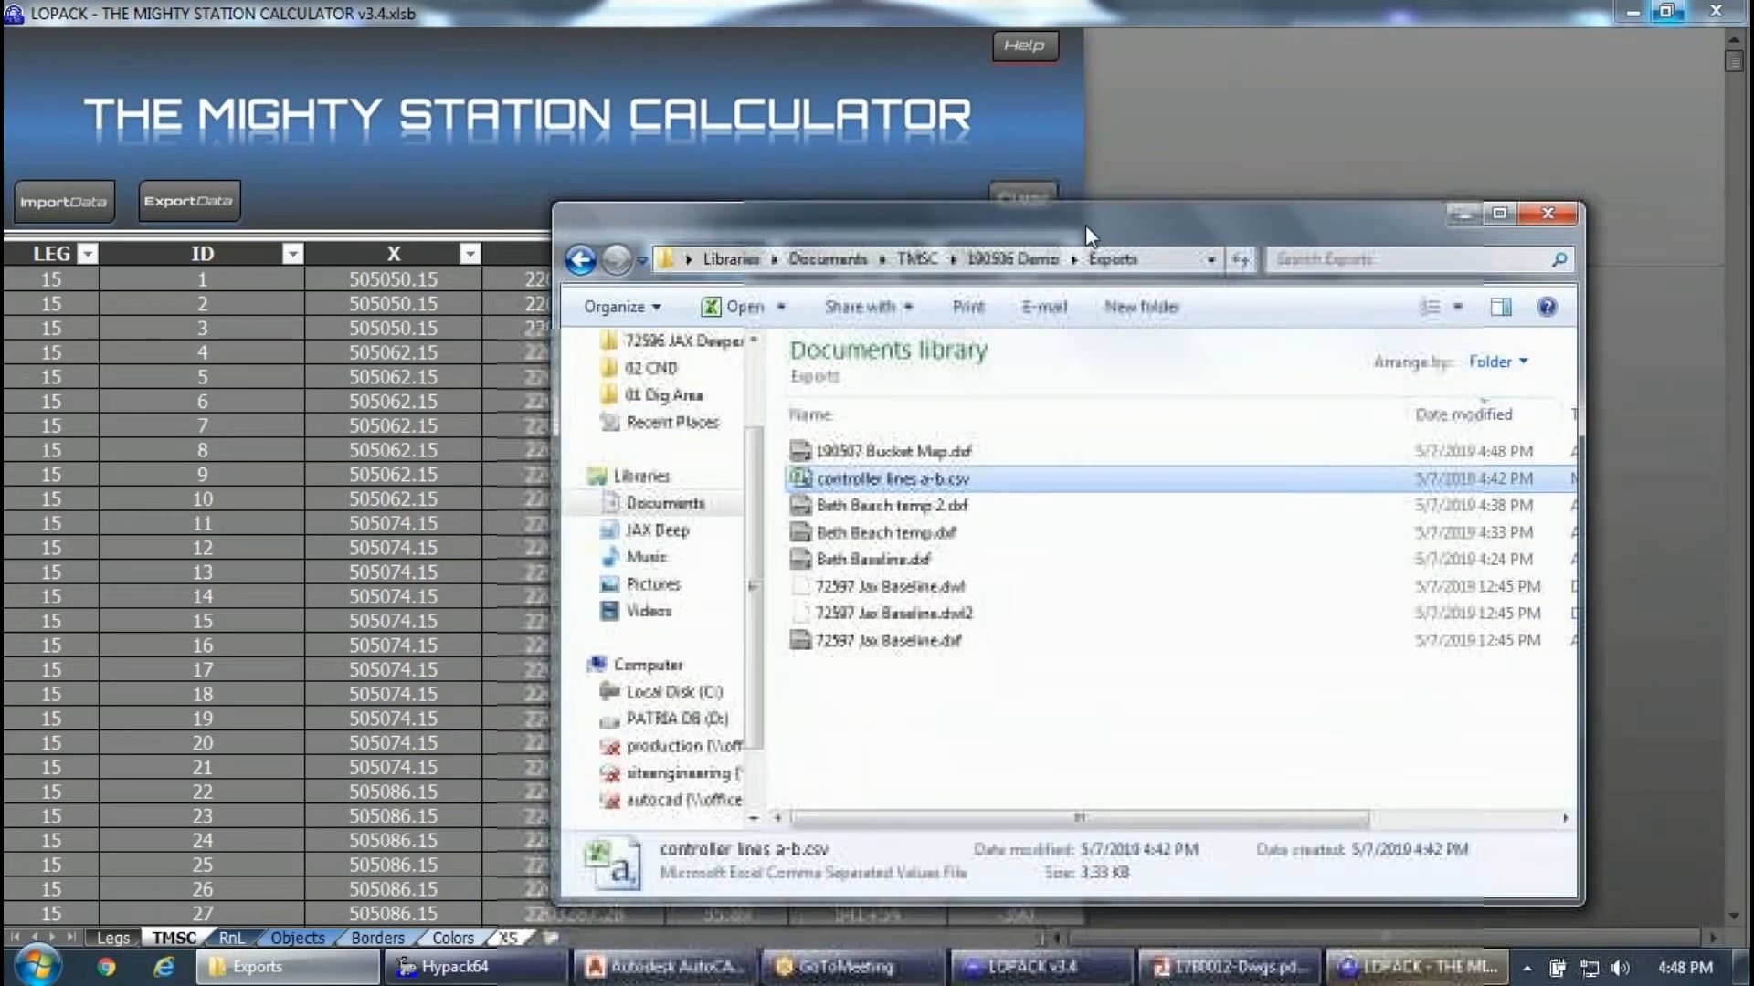
# Save the XYZ output as bucket map.xyz in the Exports folder.
pyautogui.click(216, 972)
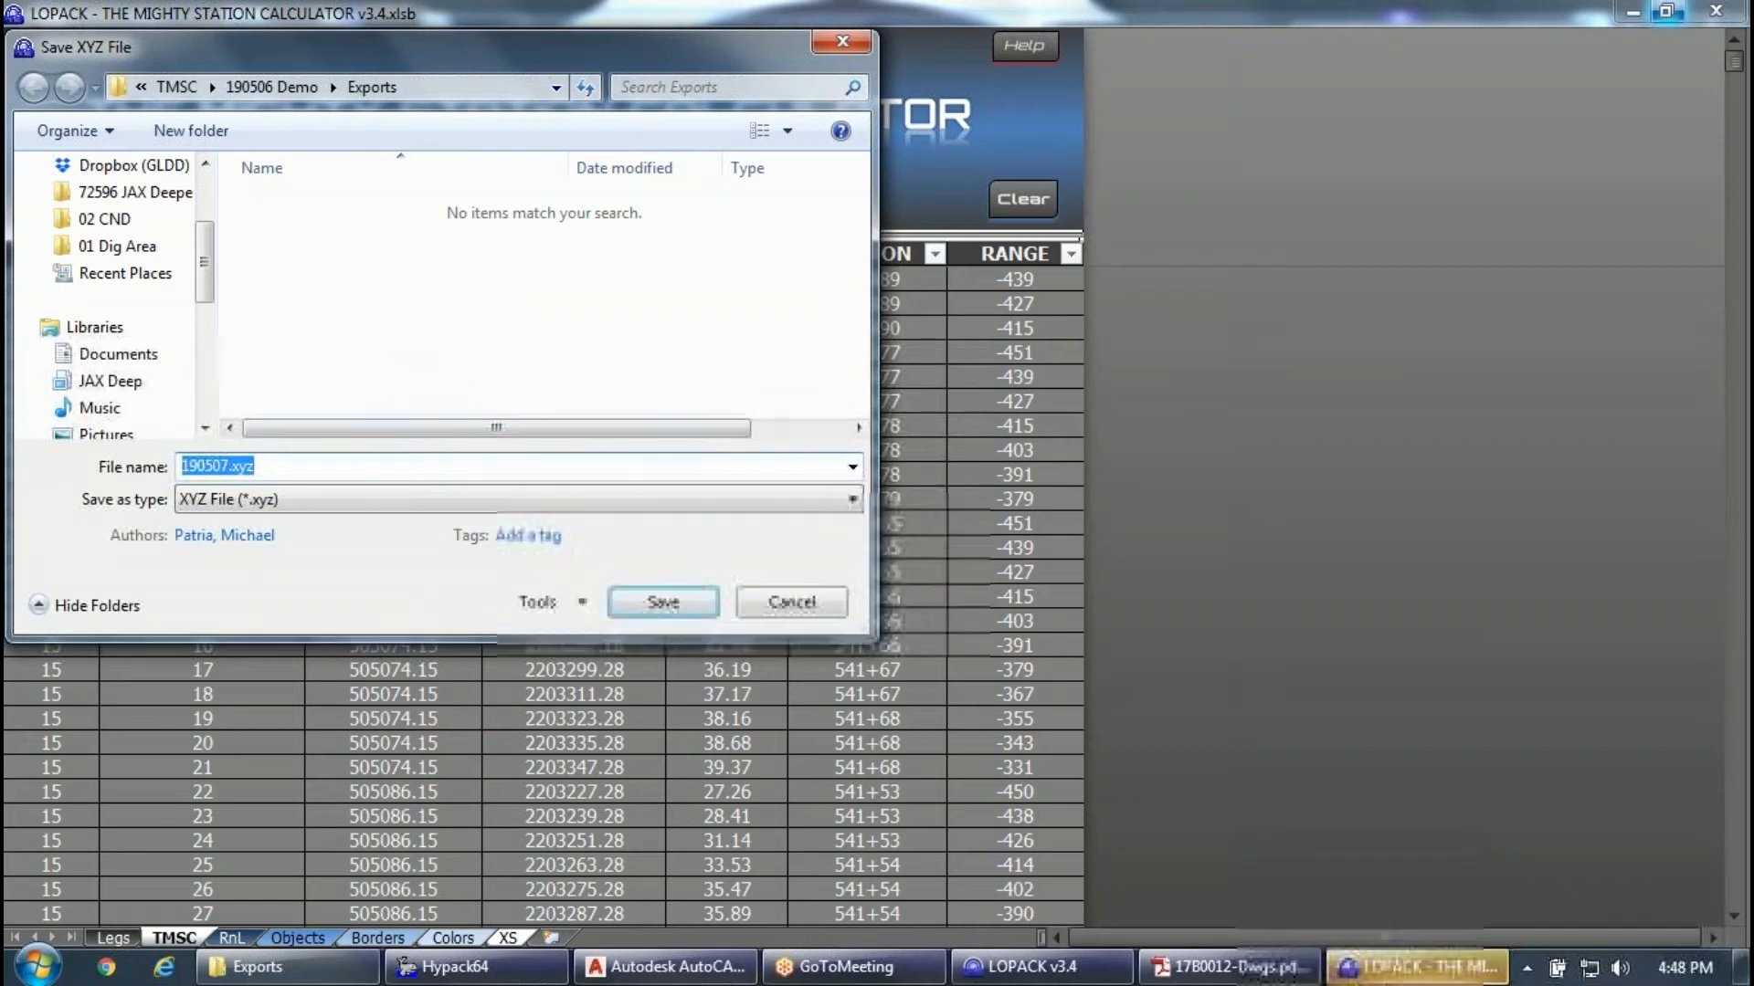
pyautogui.write('bucket')
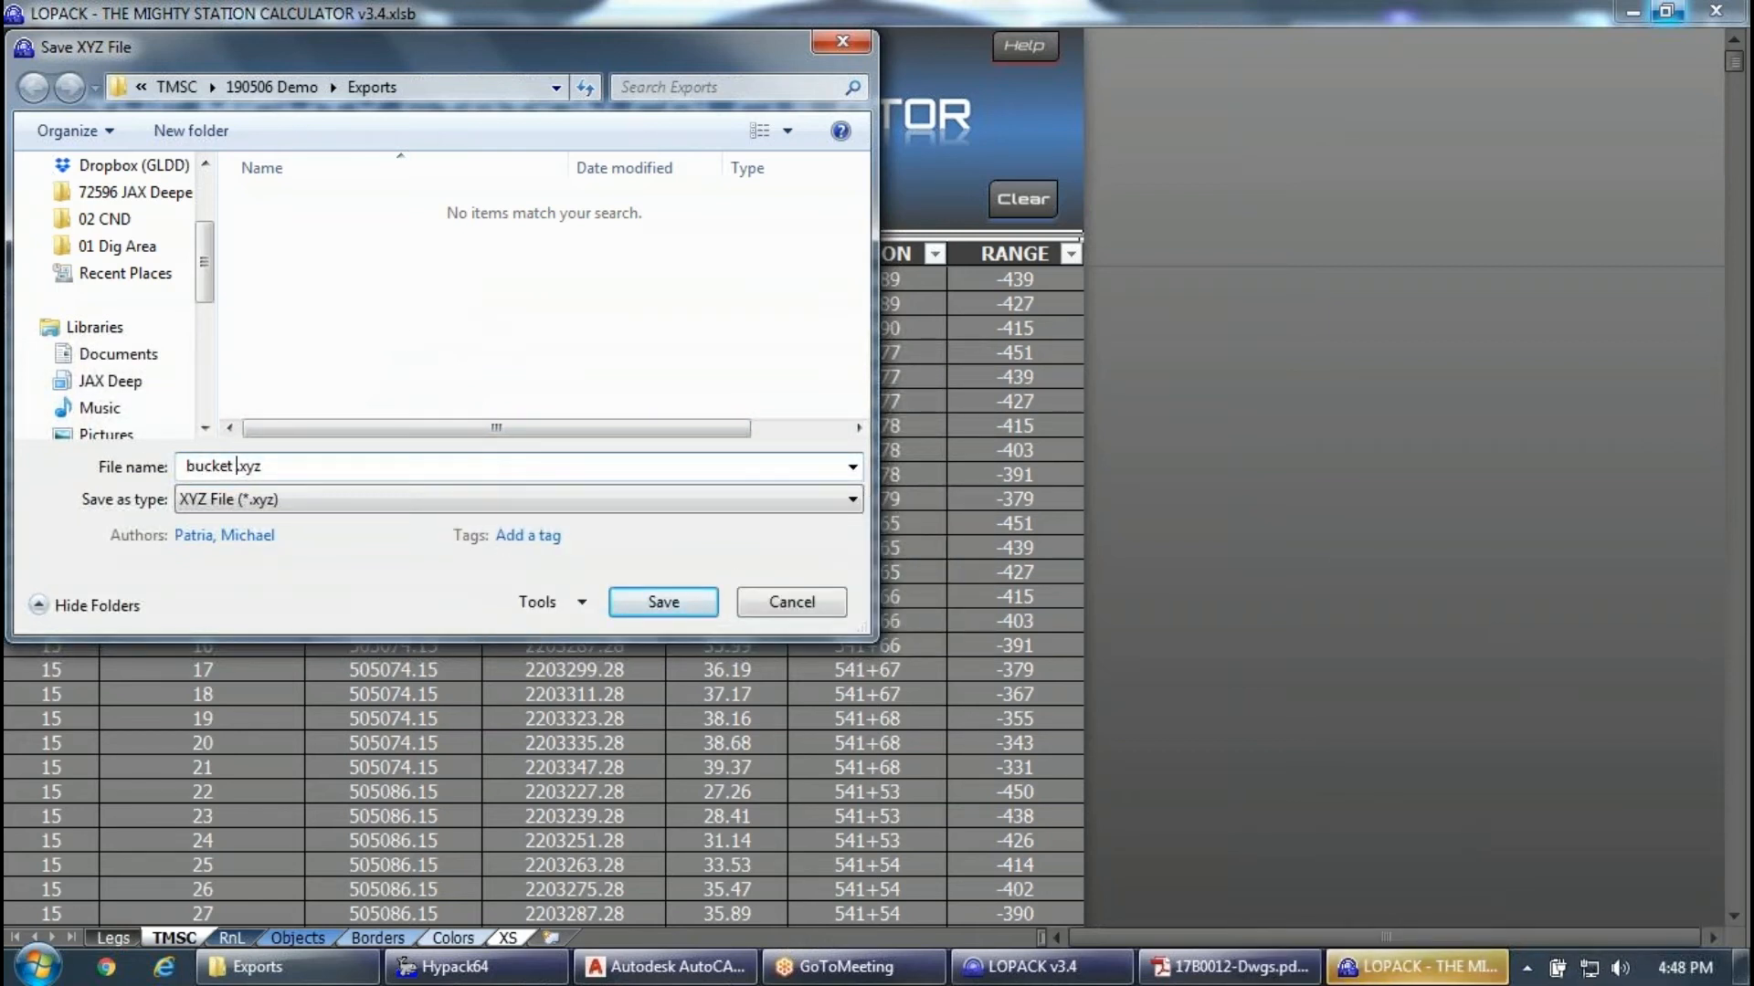
pyautogui.write(' map')
pyautogui.click(663, 601)
# Open the exported 190507 Bucket Map.dxf in AutoCAD and zoom to the drawing's extents.
pyautogui.click(925, 482)
pyautogui.doubleClick(925, 482)
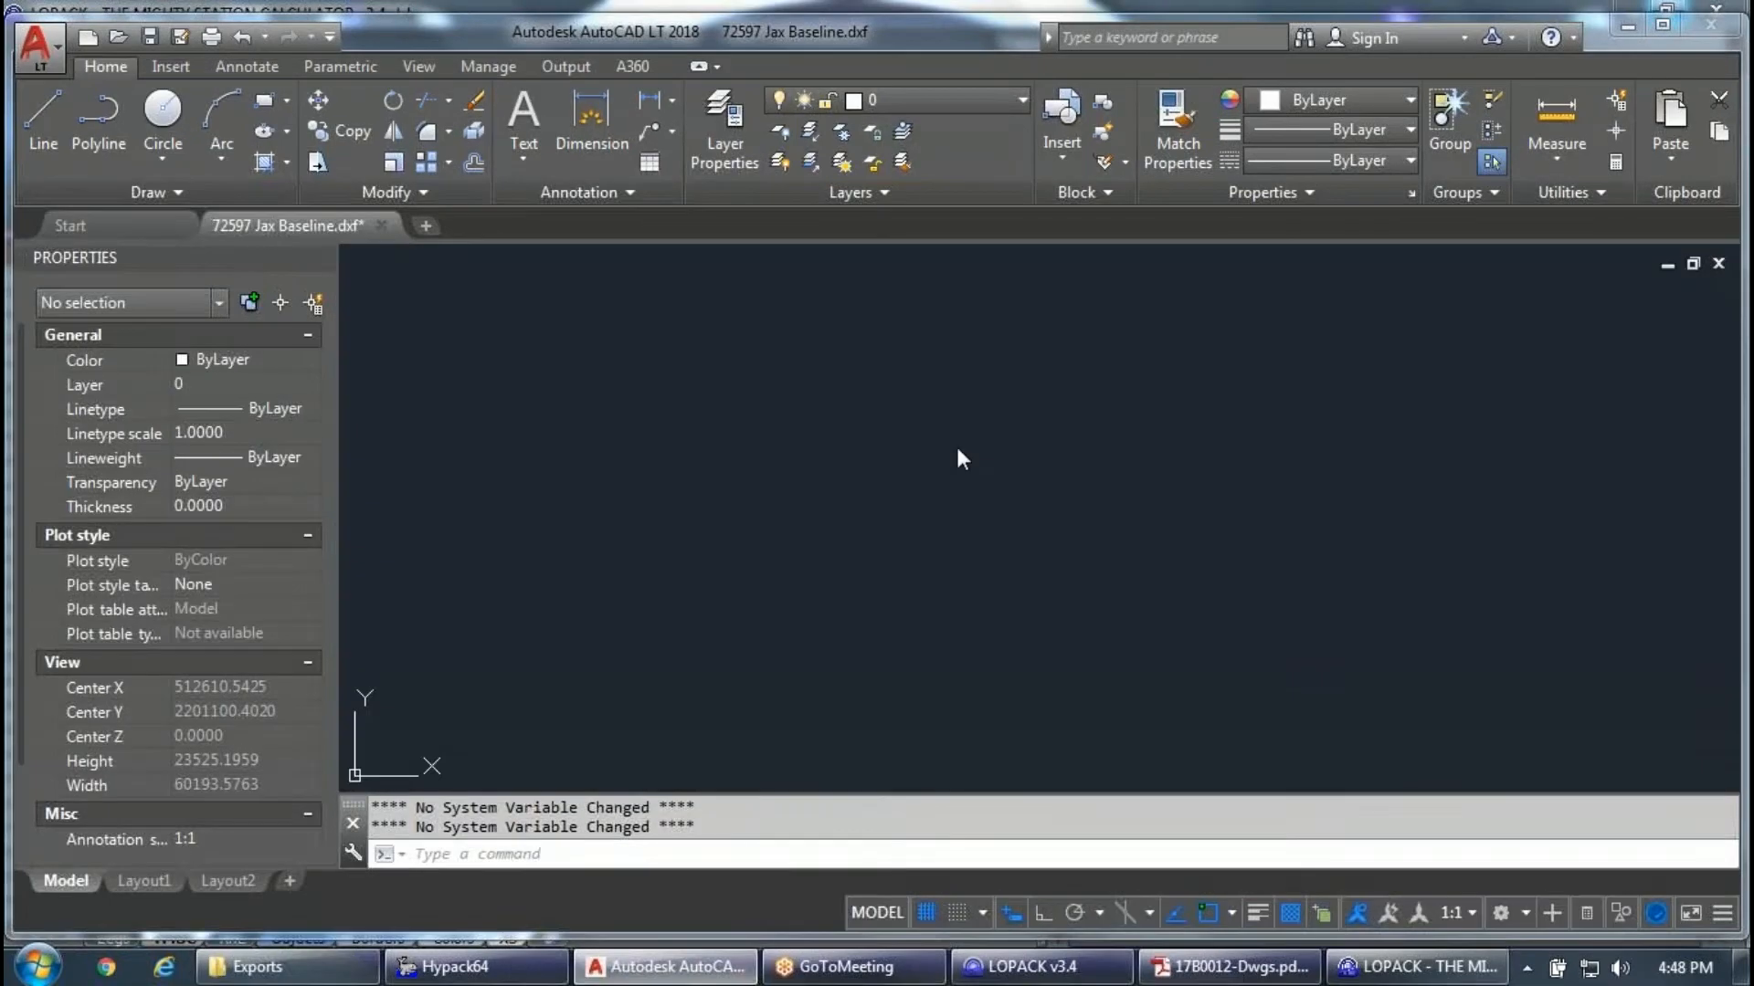
pyautogui.write('z')
pyautogui.press('Return')
pyautogui.write('e')
pyautogui.press('Return')
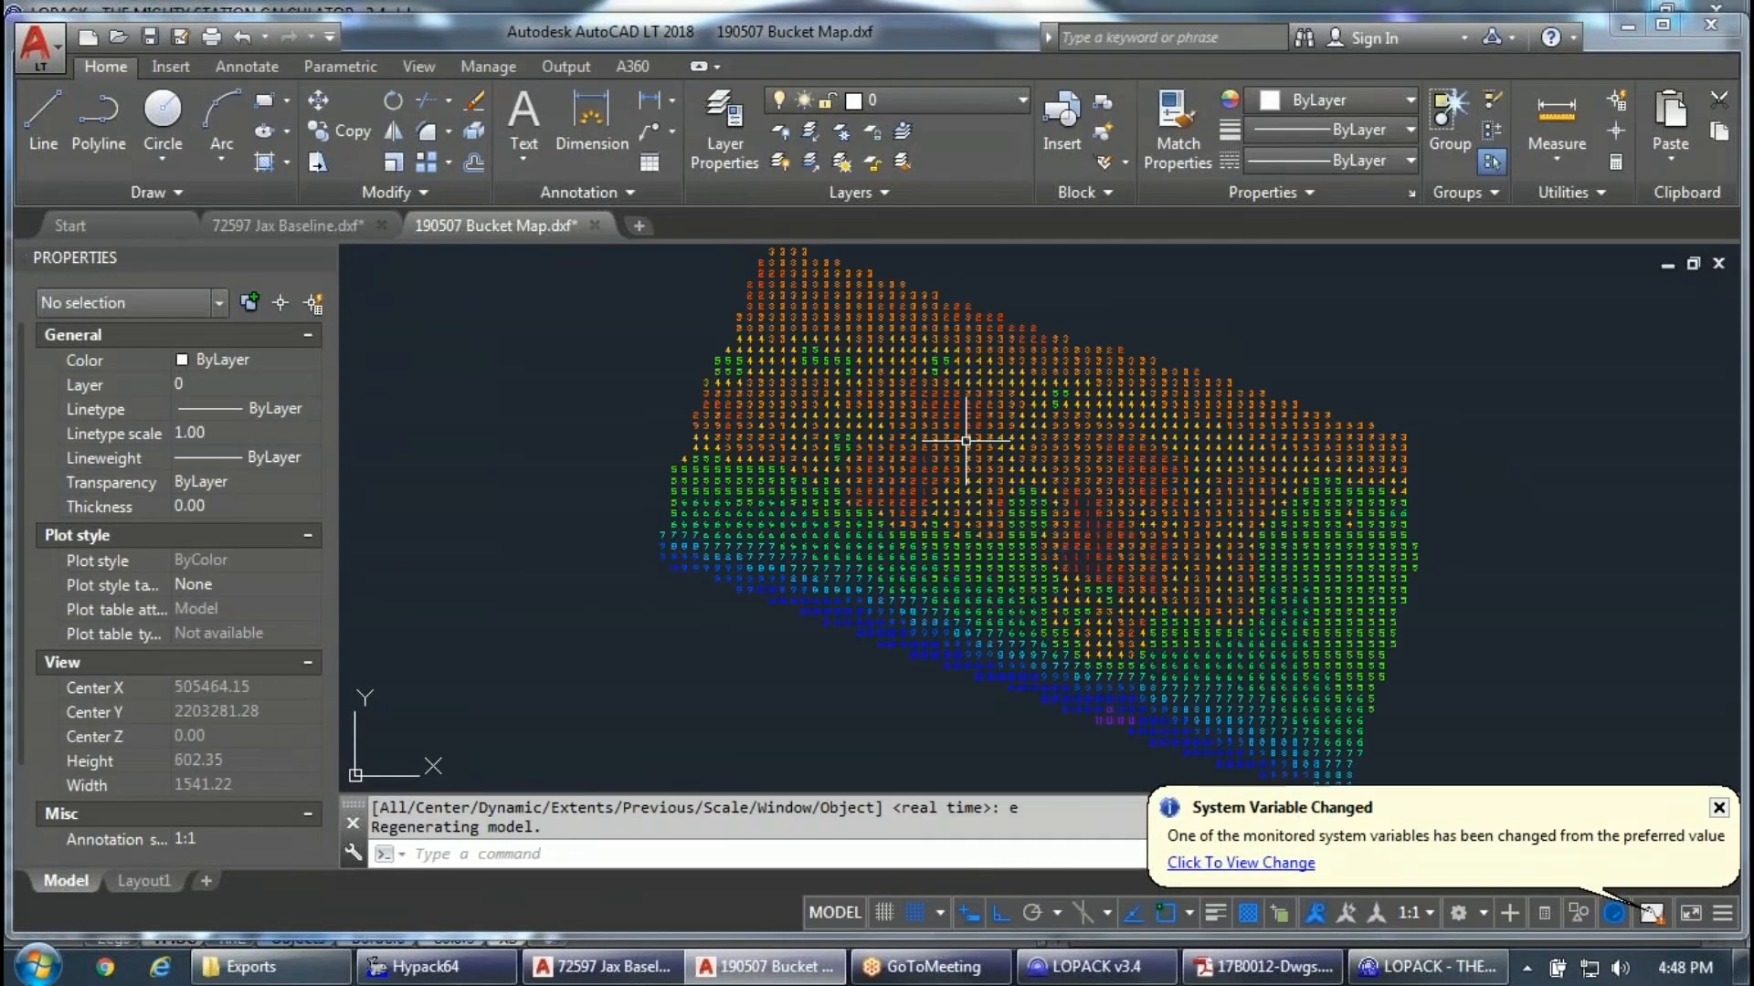
# Examine the colored bucket numbers across the bucket map, both close up and as a whole.
pyautogui.scroll(3, 1177, 564)
pyautogui.scroll(-4, 1065, 502)
pyautogui.scroll(5, 961, 309)
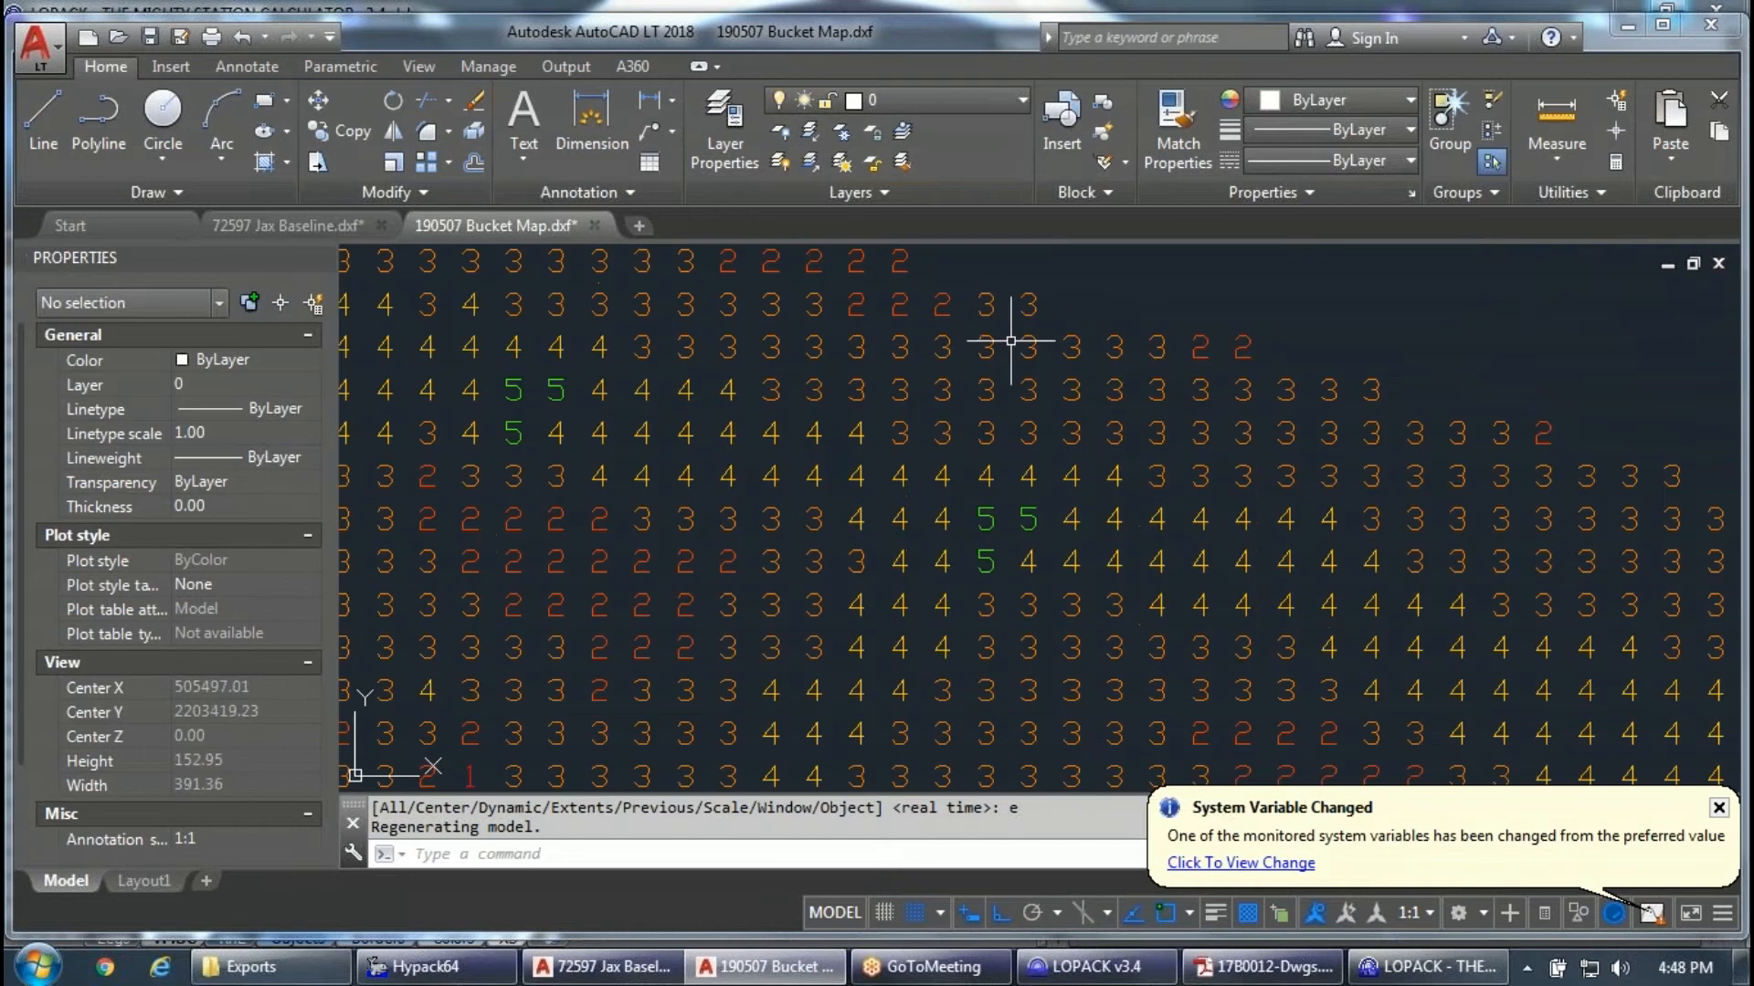
pyautogui.click(988, 521)
pyautogui.click(955, 497)
pyautogui.press('Escape')
pyautogui.click(884, 550)
pyautogui.click(841, 501)
pyautogui.press('Escape')
pyautogui.scroll(-8, 916, 462)
pyautogui.scroll(6, 826, 705)
pyautogui.scroll(-6, 892, 521)
pyautogui.scroll(8, 1123, 521)
pyautogui.scroll(-5, 1067, 485)
pyautogui.press('Escape')
pyautogui.scroll(-5, 1067, 485)
pyautogui.scroll(3, 1065, 478)
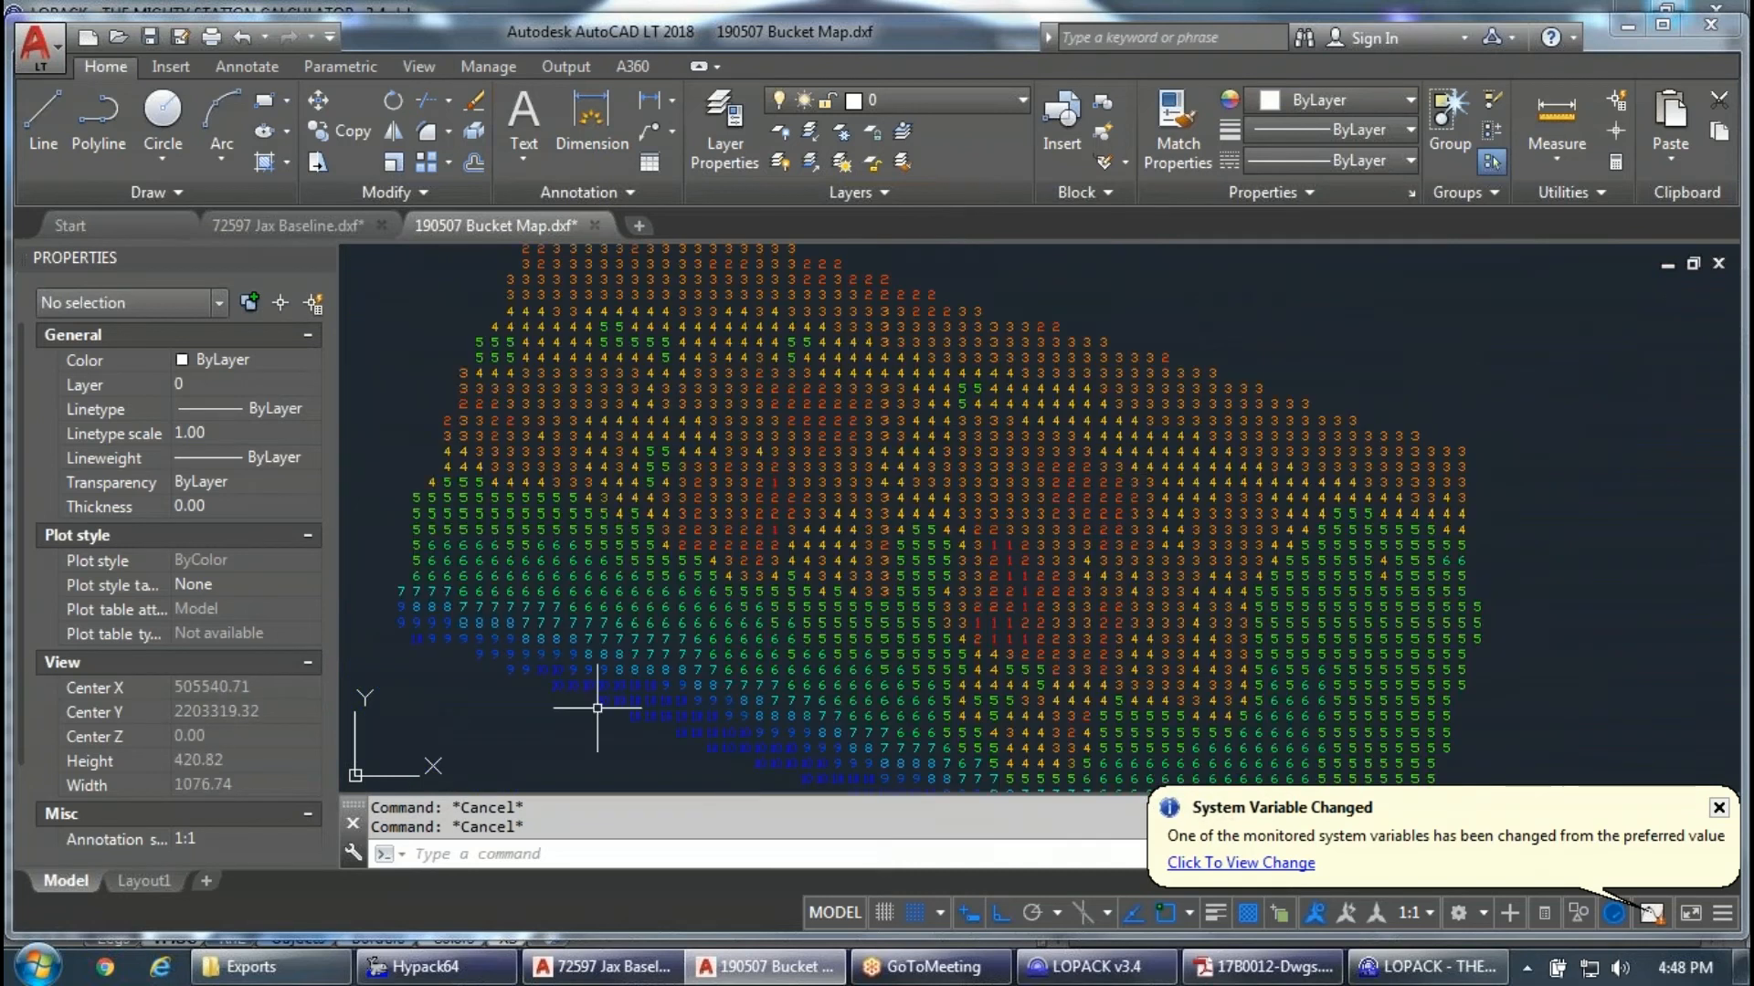
# Close the bucket map drawing, then switch back to the Mighty Station Calculator and clear its data table.
pyautogui.click(592, 224)
pyautogui.click(939, 545)
pyautogui.click(1398, 973)
pyautogui.click(1397, 975)
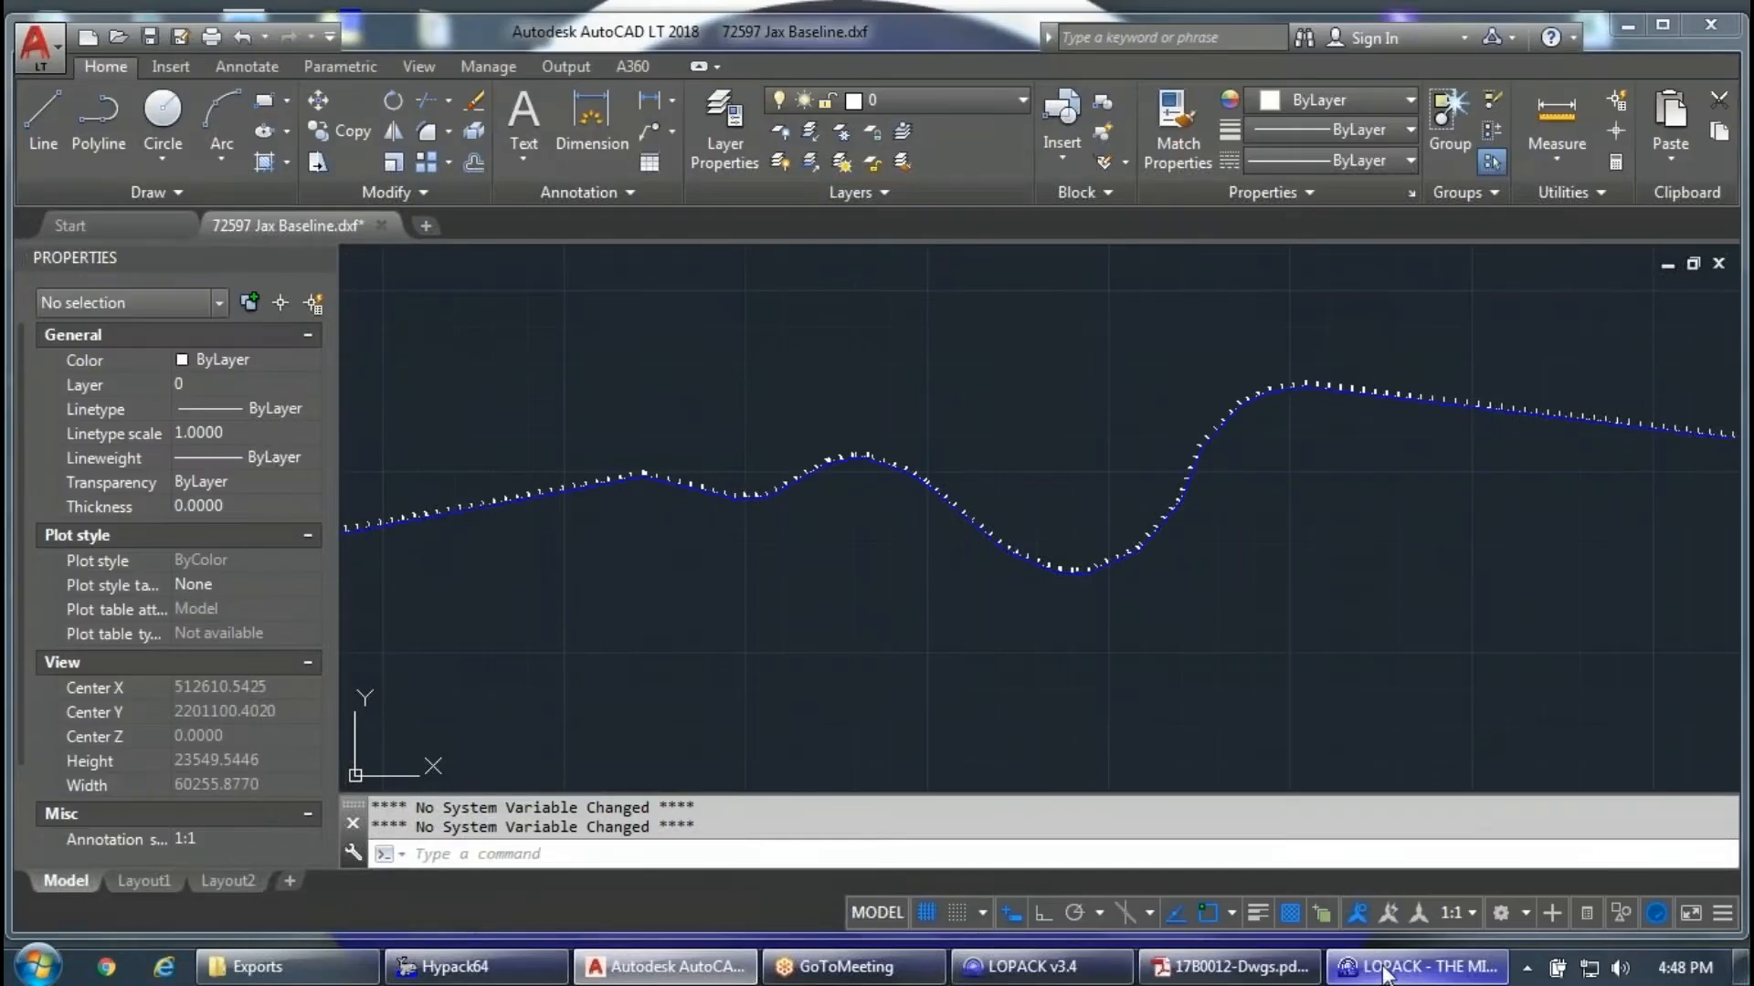
pyautogui.click(1364, 972)
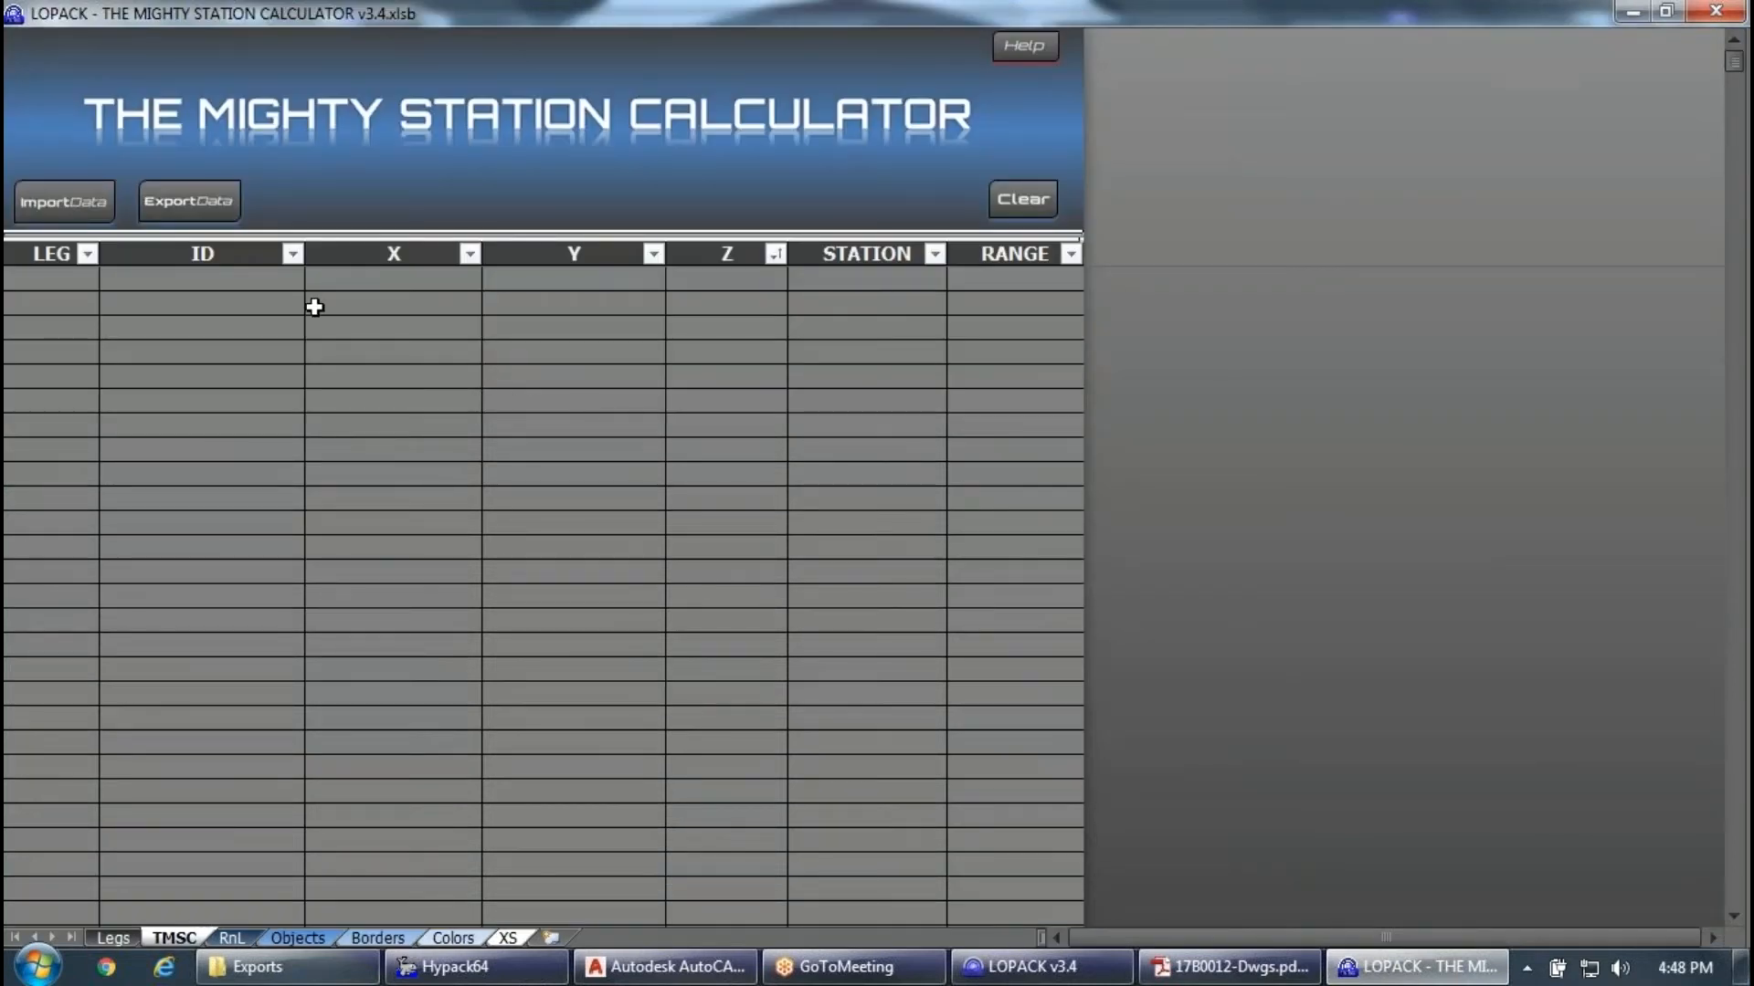
# Import the dredge database file DI_180623.pro from the 190506 Demo folder, using the PRO file type.
pyautogui.click(63, 201)
pyautogui.click(842, 539)
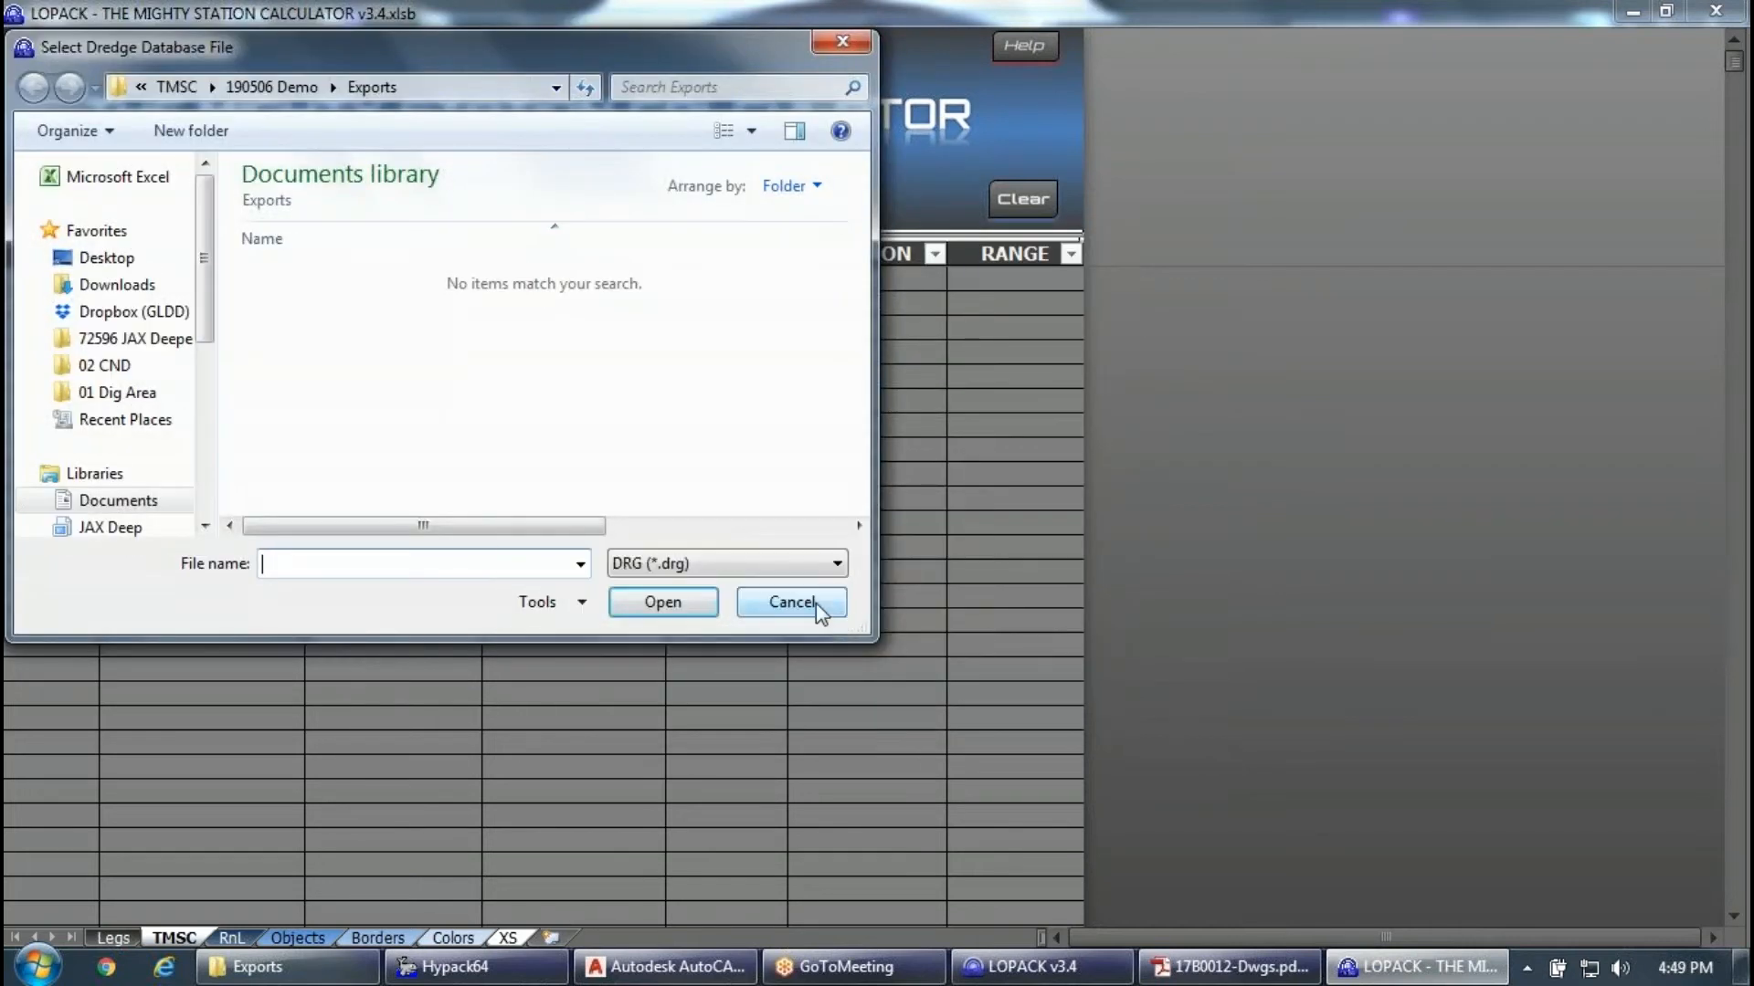
pyautogui.click(276, 92)
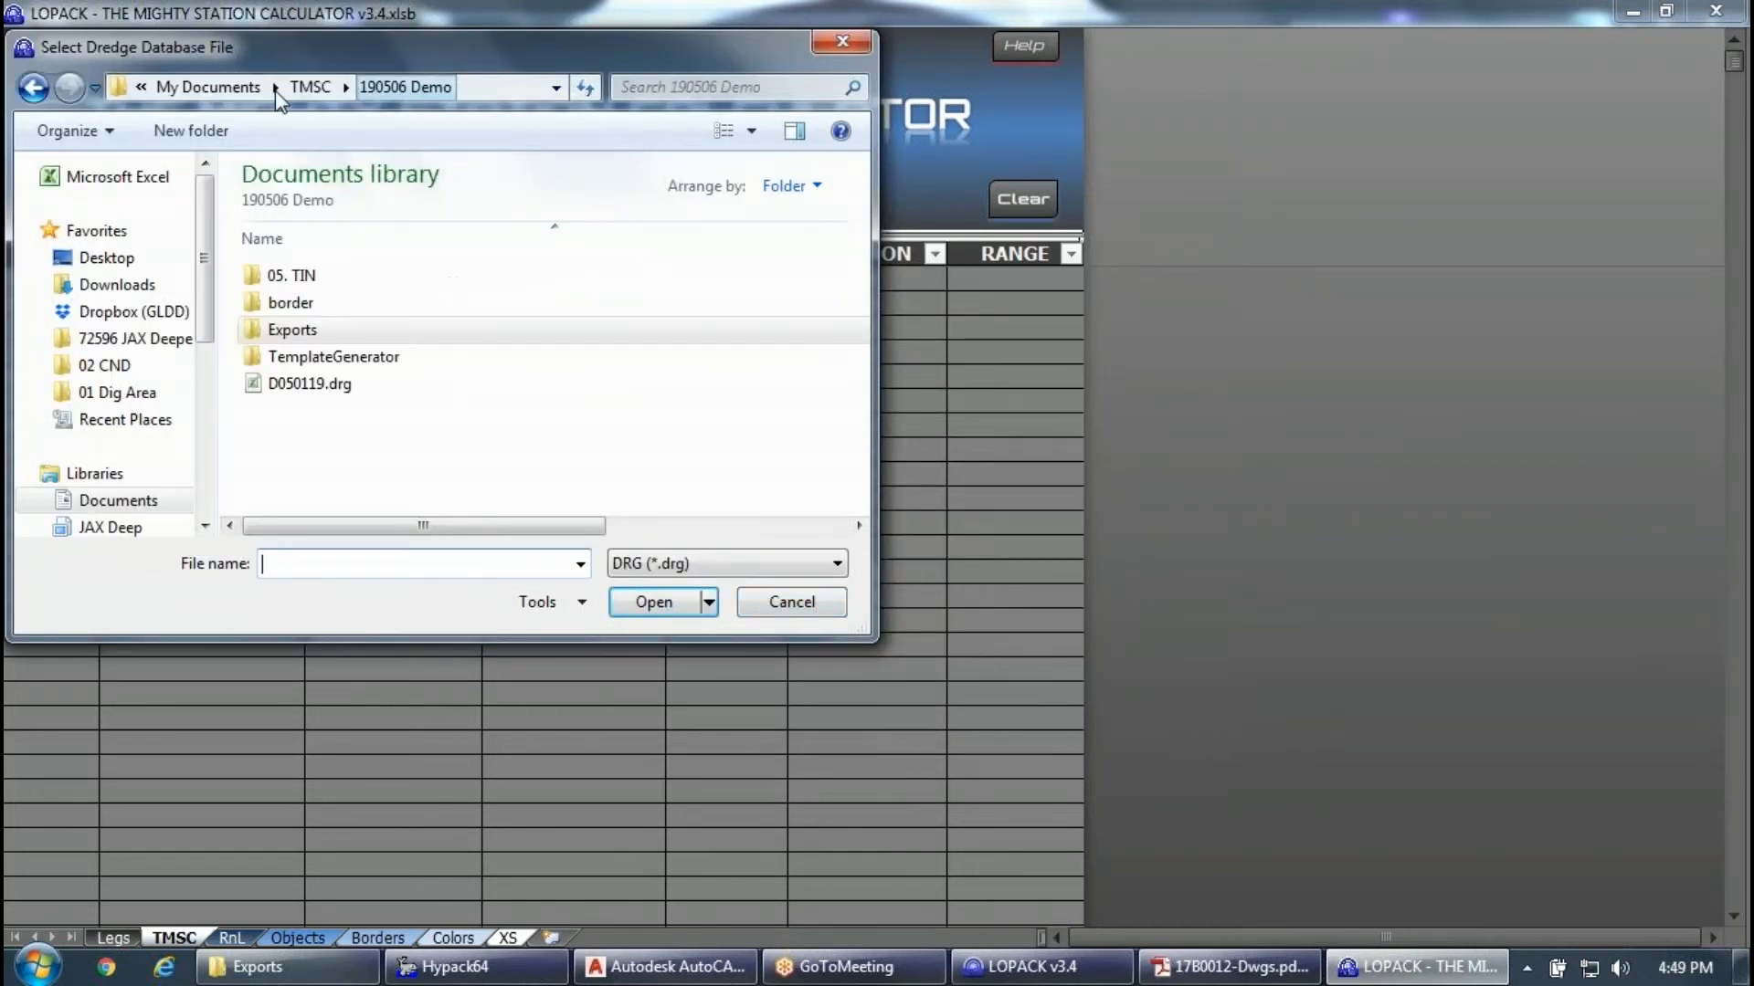
pyautogui.click(703, 562)
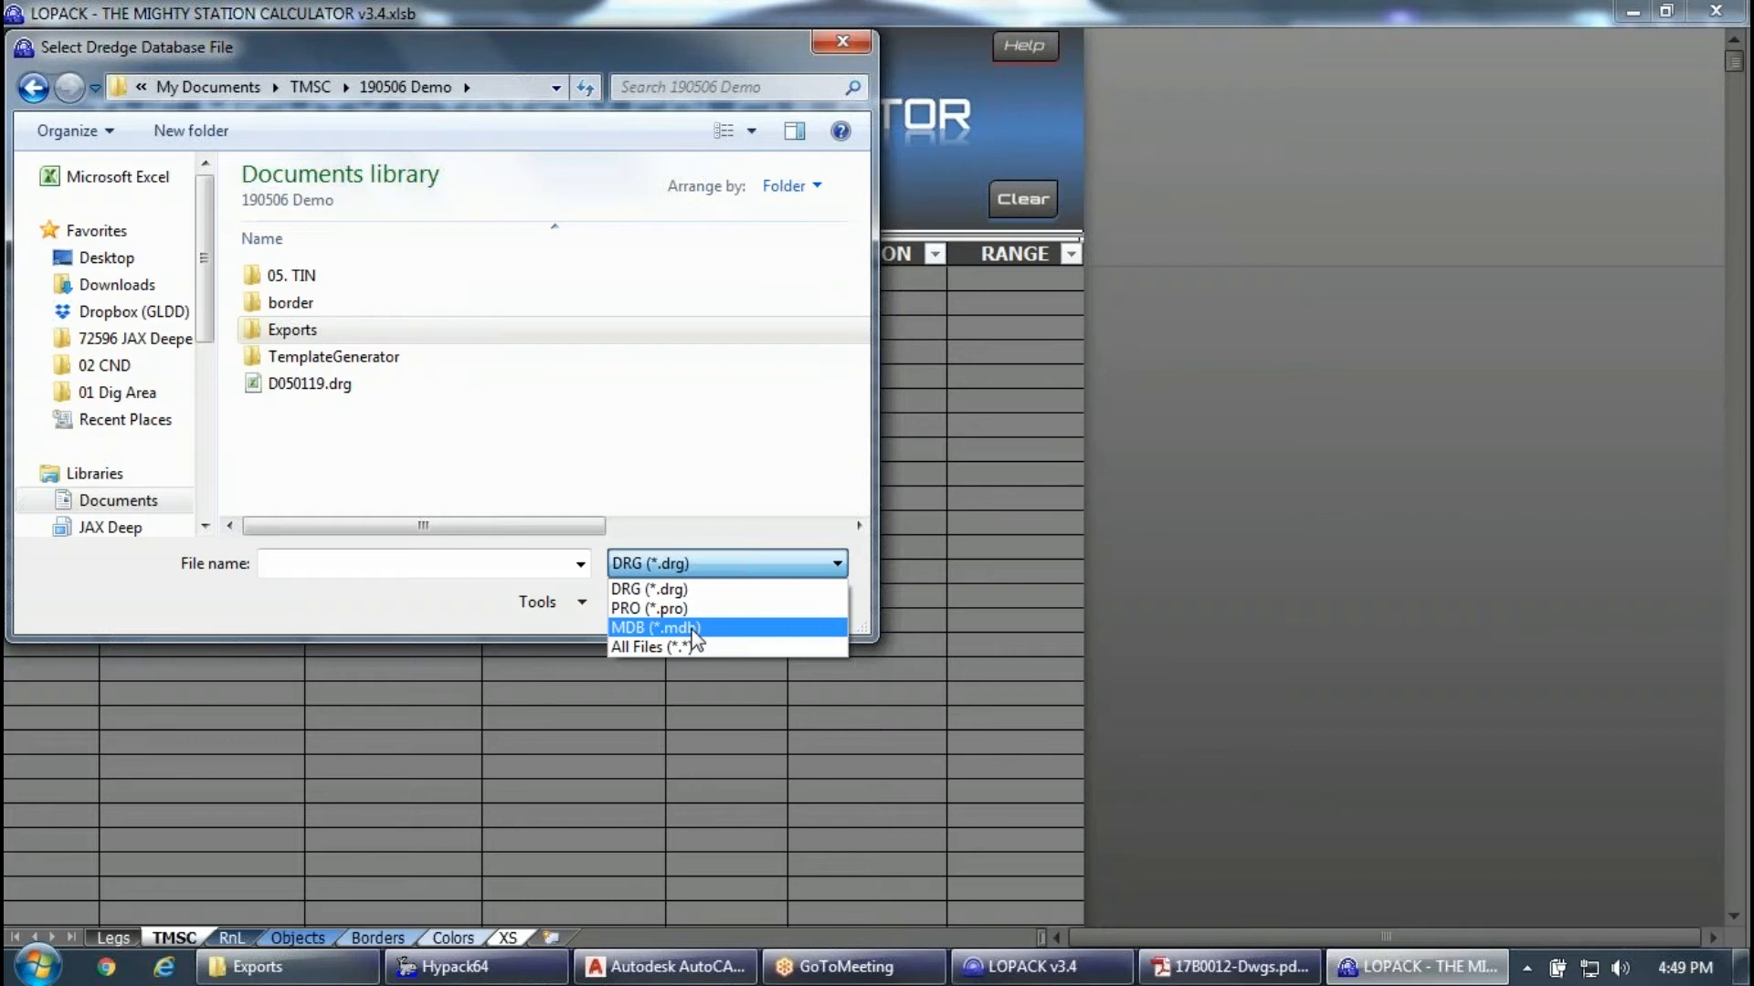
pyautogui.click(721, 608)
pyautogui.click(446, 386)
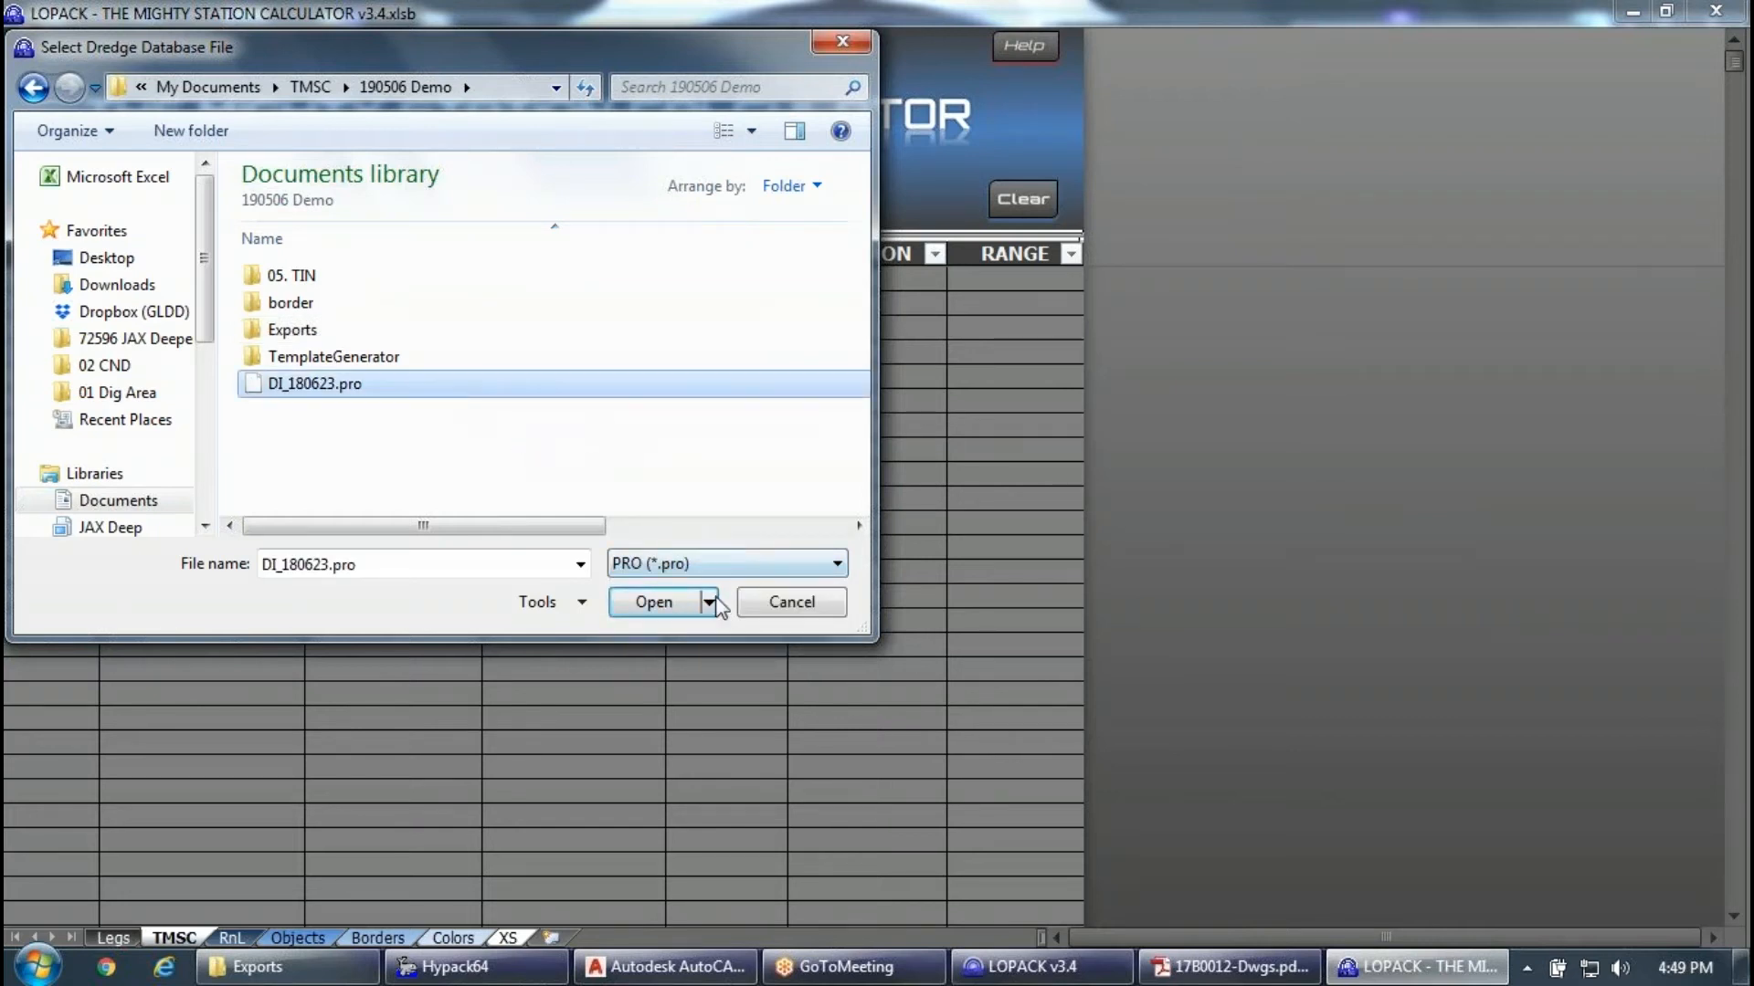
pyautogui.click(683, 610)
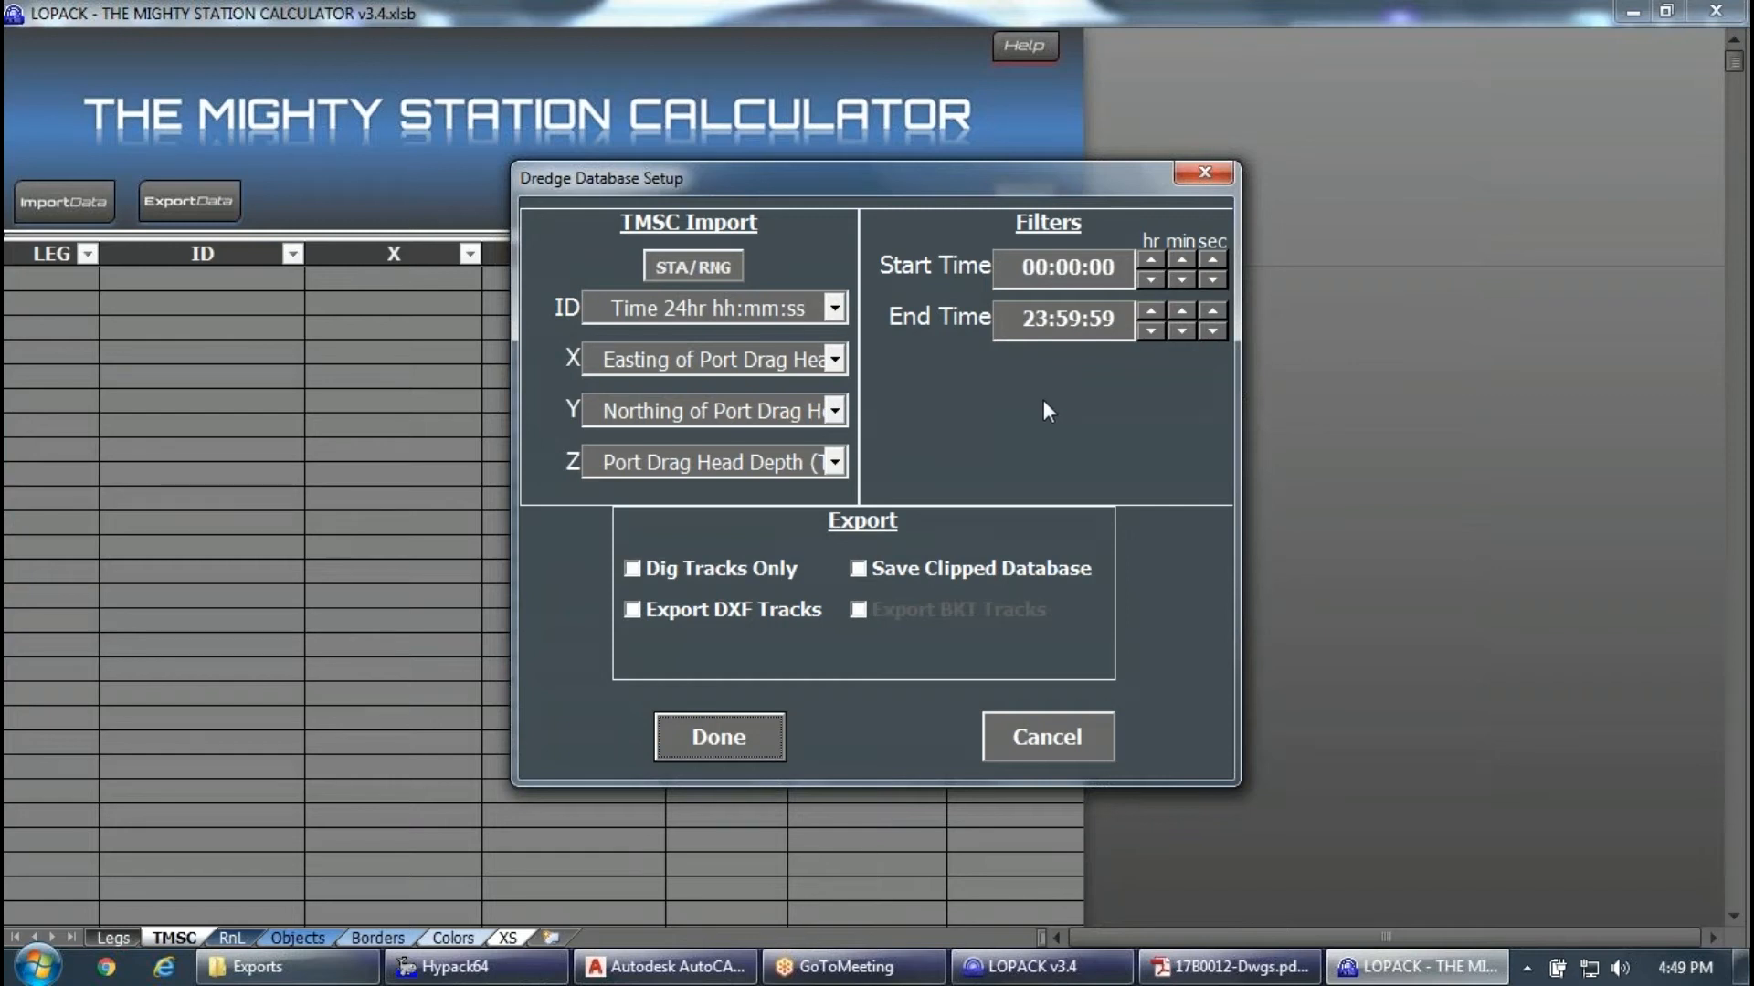
# Review the database columns offered for the ID field of the import.
pyautogui.moveTo(747, 190); pyautogui.dragTo(945, 243)
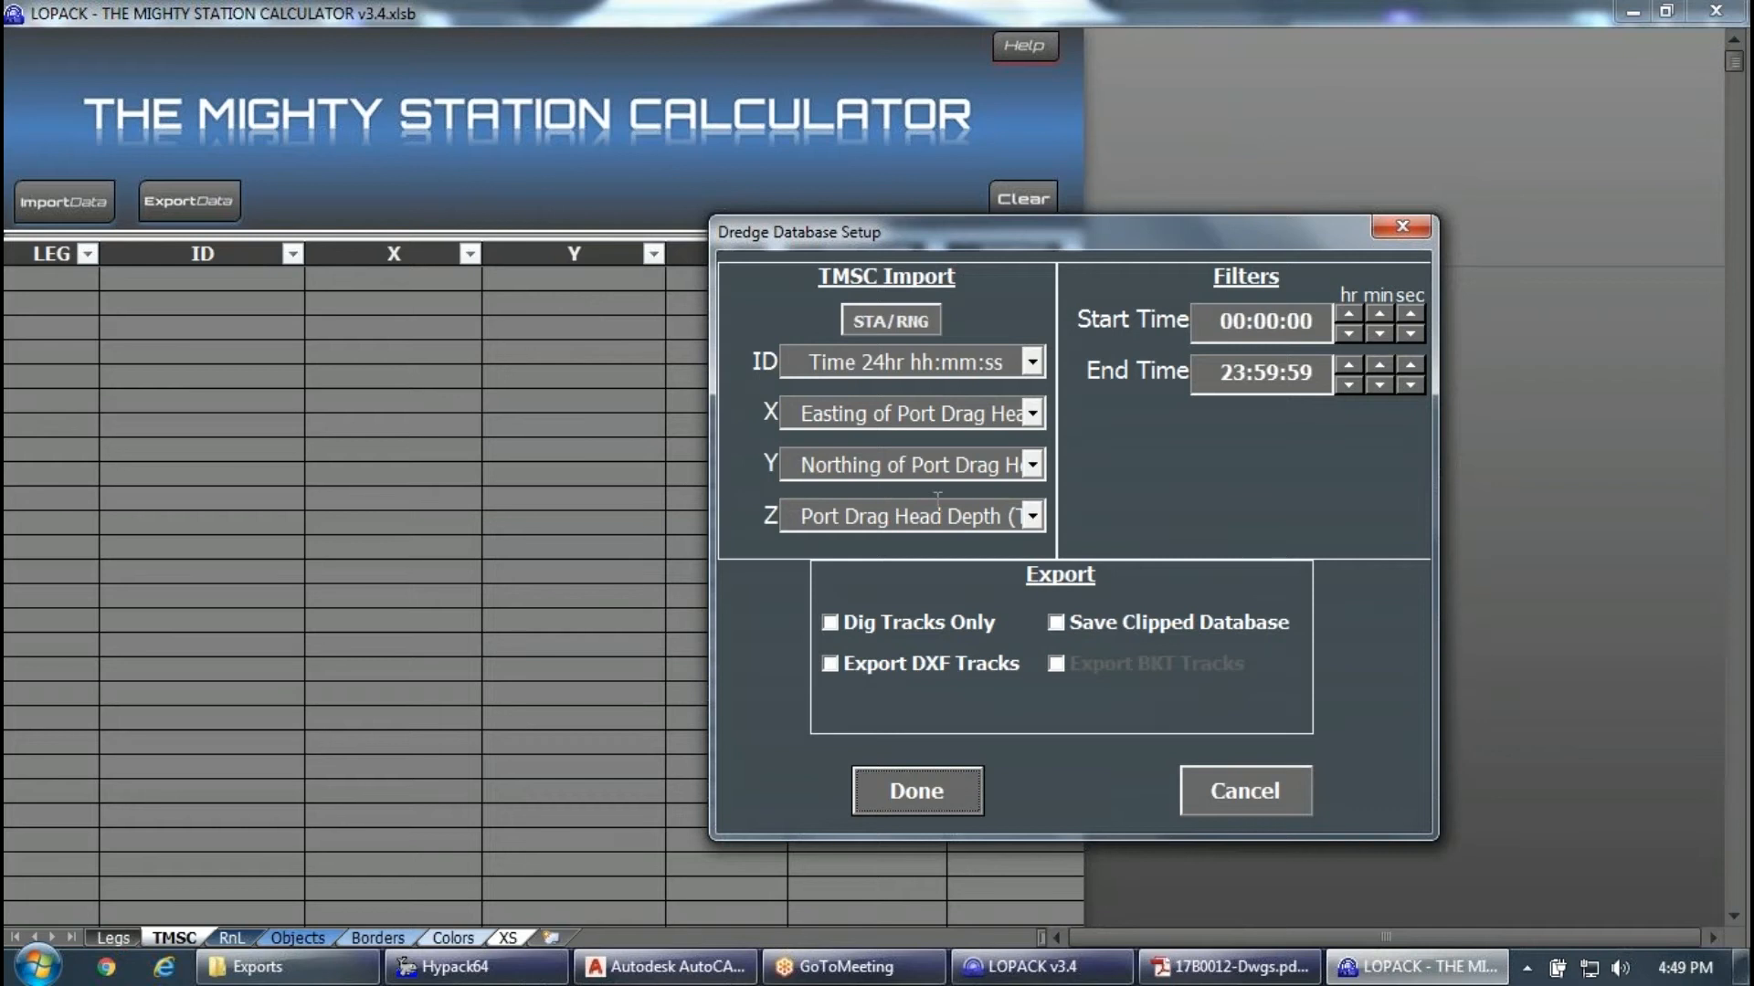
pyautogui.moveTo(937, 256); pyautogui.dragTo(931, 205)
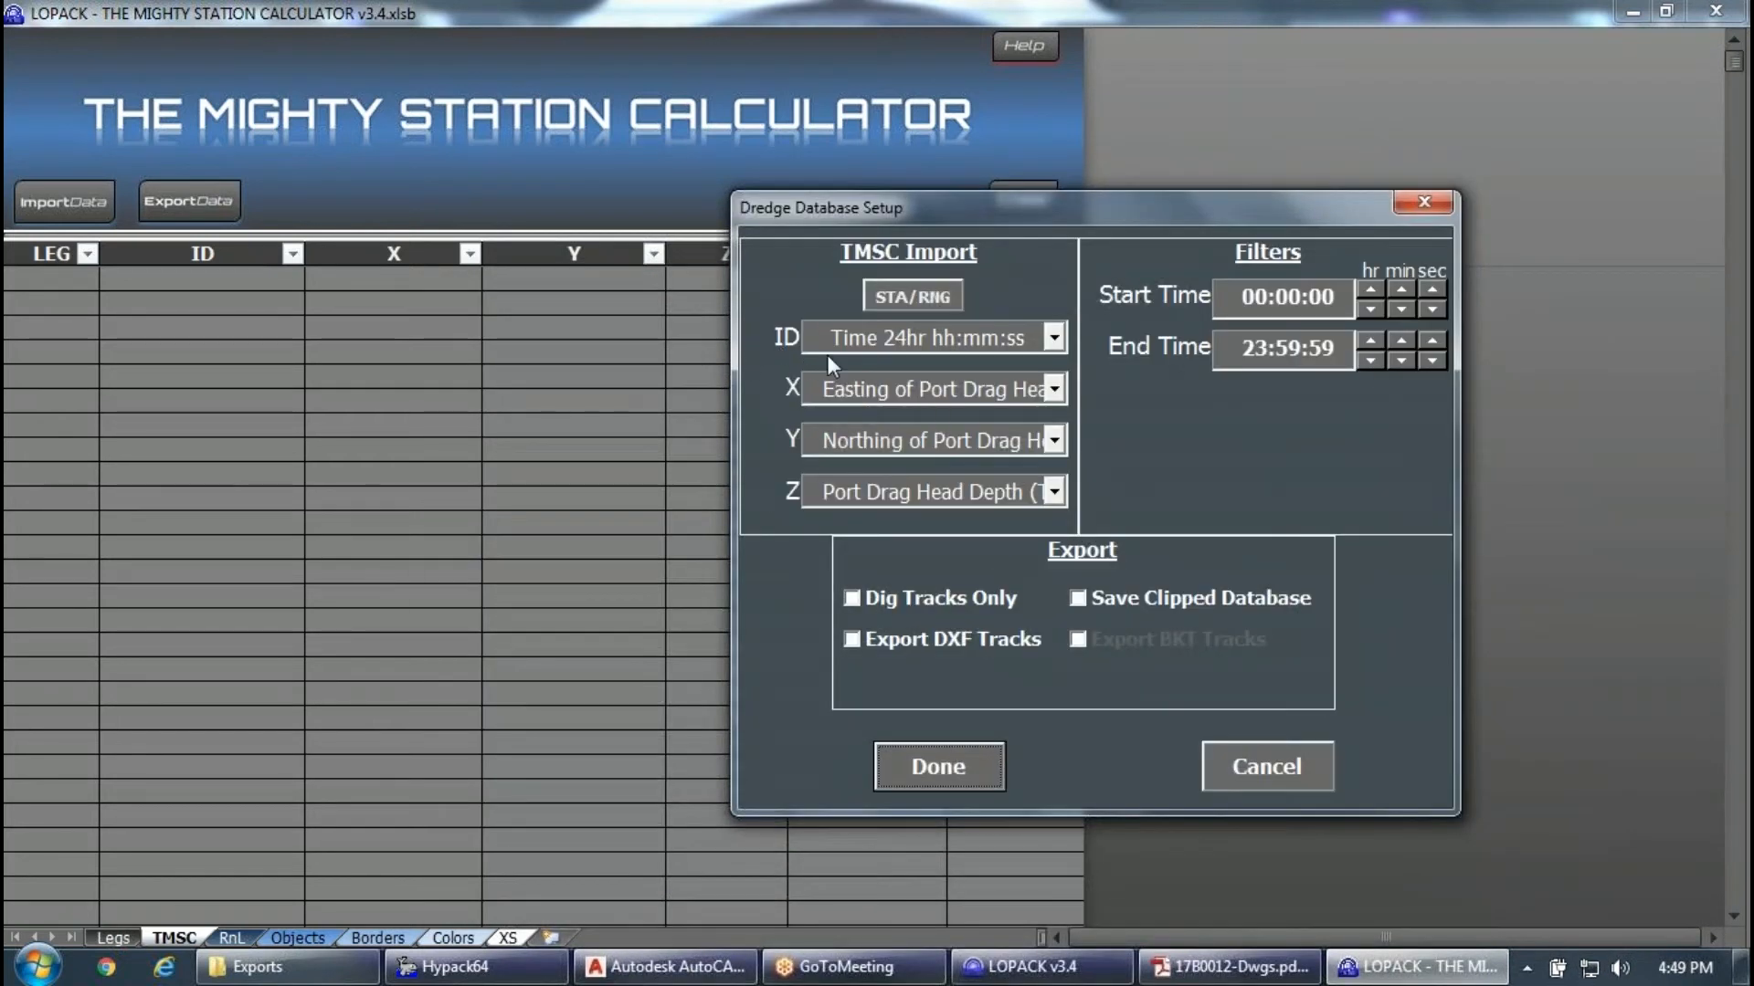
pyautogui.click(1054, 338)
pyautogui.scroll(-10, 1061, 382)
pyautogui.moveTo(1054, 393)
pyautogui.mouseDown()
pyautogui.moveTo(1055, 369)
pyautogui.moveTo(1055, 459)
pyautogui.moveTo(1055, 367)
pyautogui.mouseUp()
pyautogui.click(1039, 277)
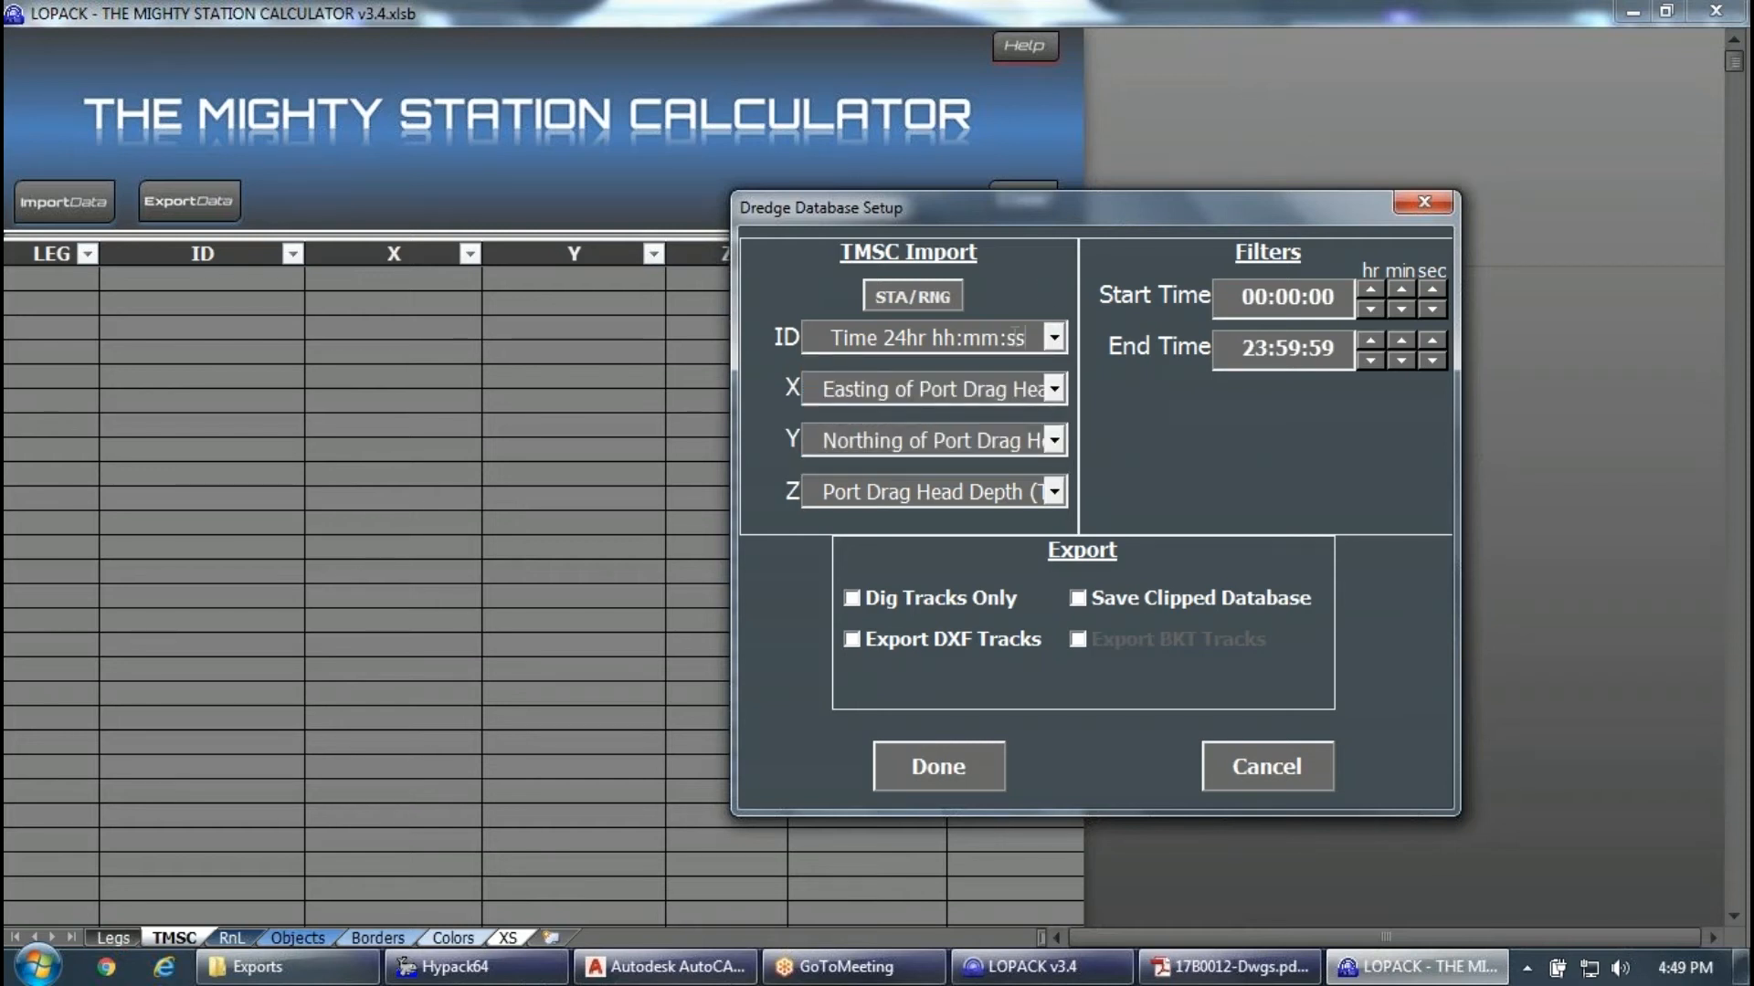
# Review the database columns offered for the X, Y and Z fields of the import.
pyautogui.click(1055, 391)
pyautogui.click(1037, 408)
pyautogui.click(1055, 441)
pyautogui.click(1042, 461)
pyautogui.moveTo(823, 215); pyautogui.dragTo(897, 243)
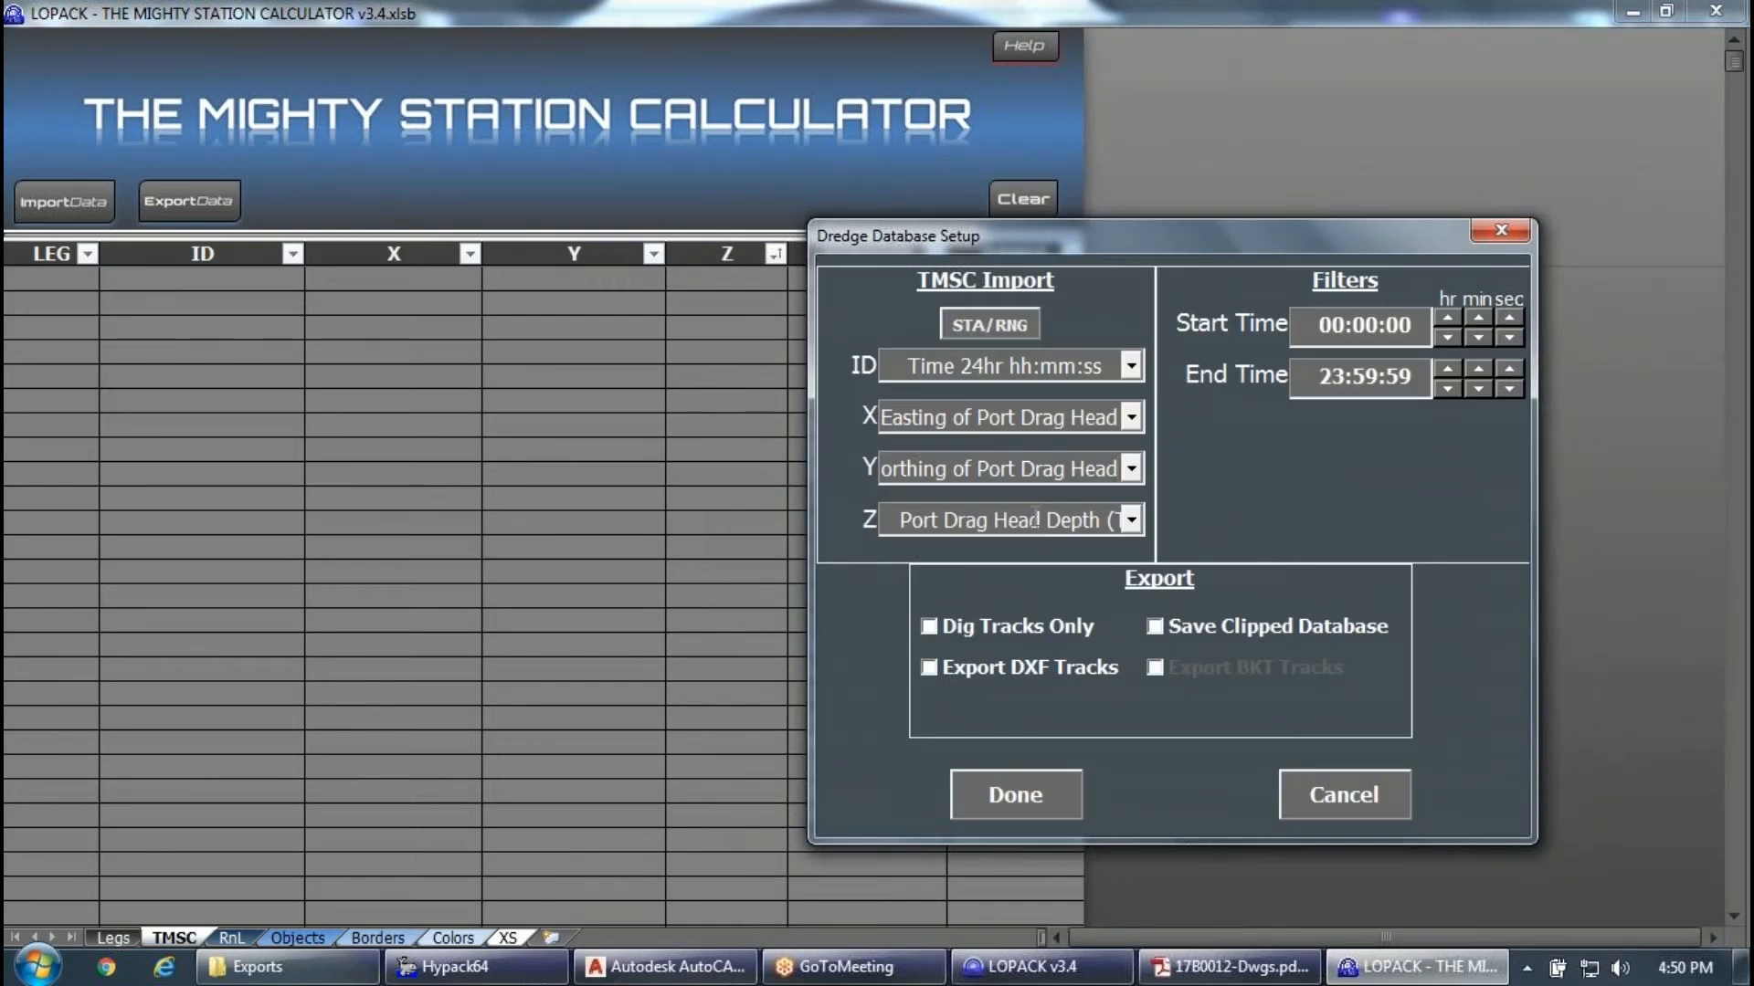
pyautogui.click(1131, 520)
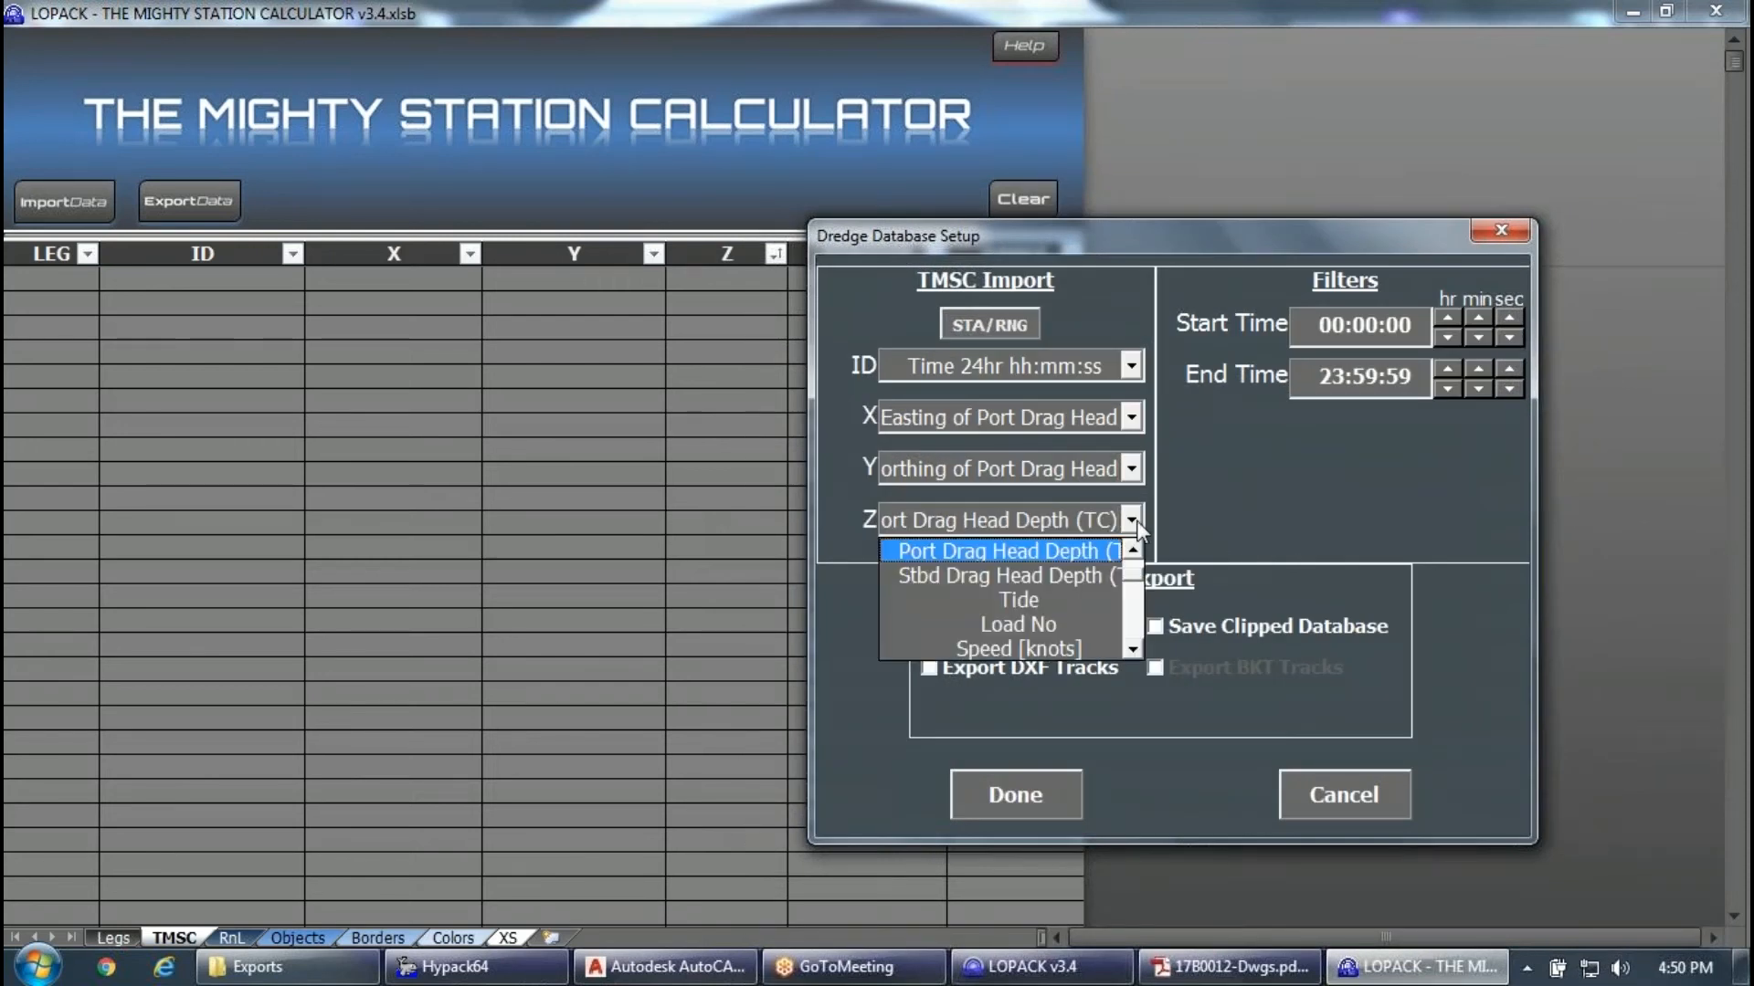
pyautogui.moveTo(1134, 574); pyautogui.dragTo(1155, 579)
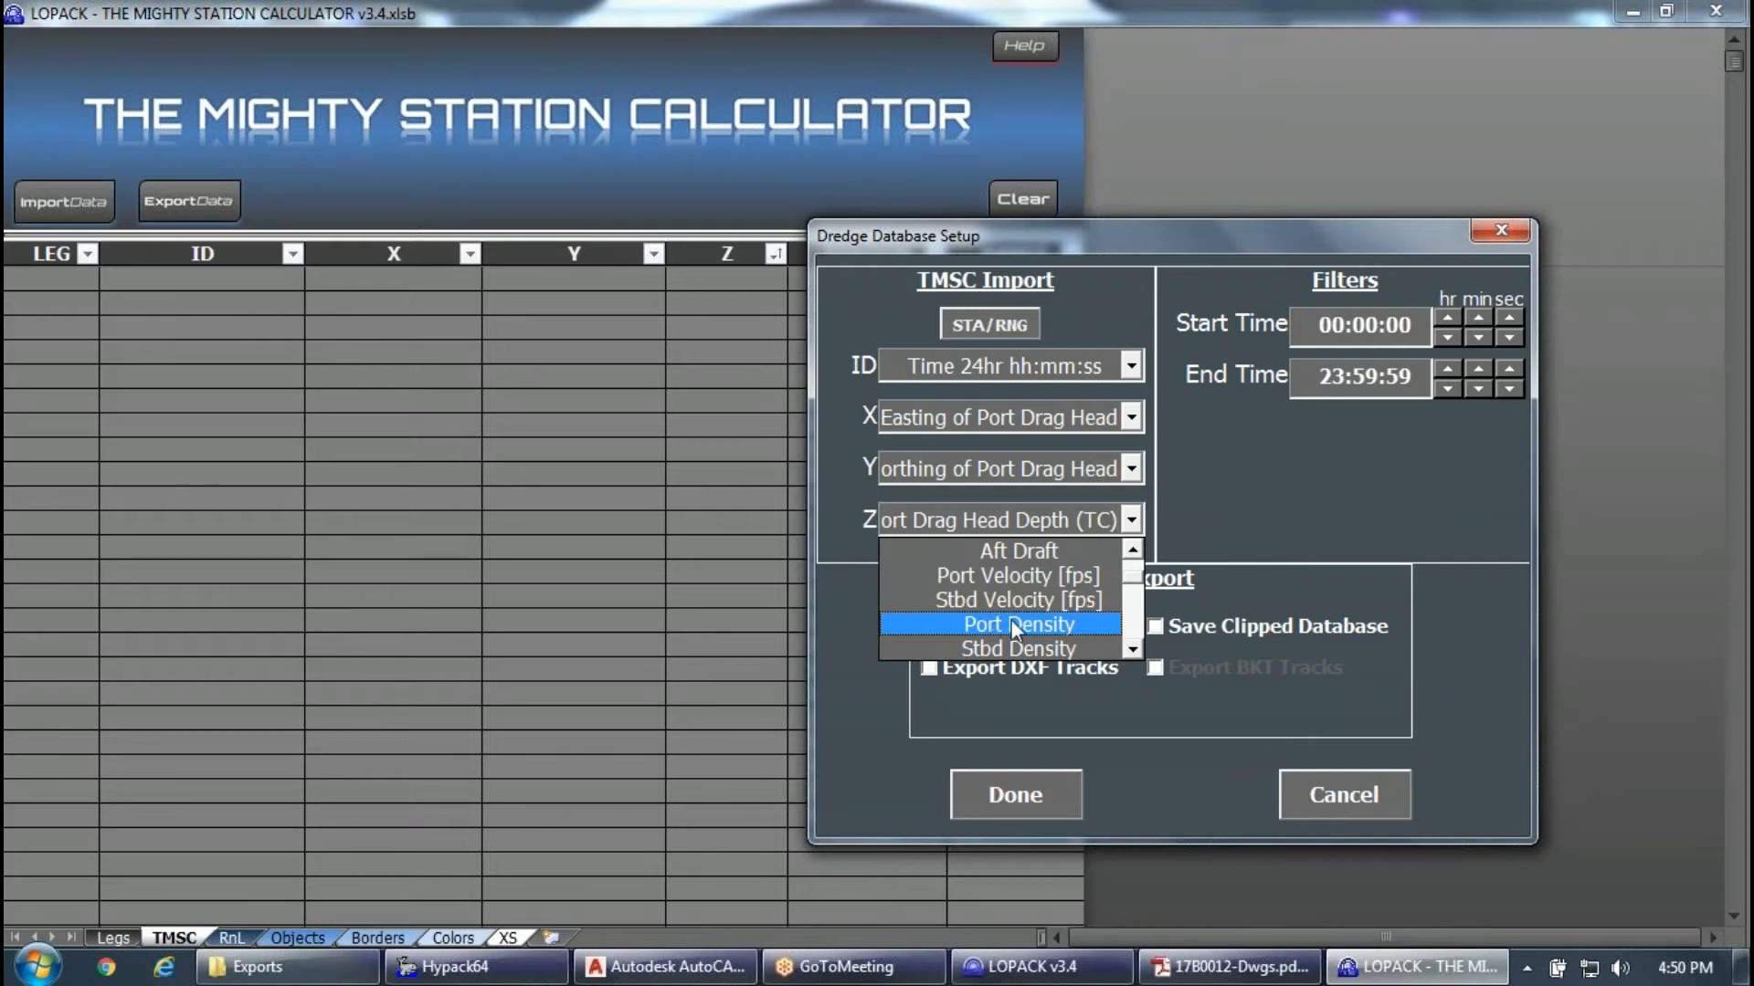
pyautogui.click(1265, 520)
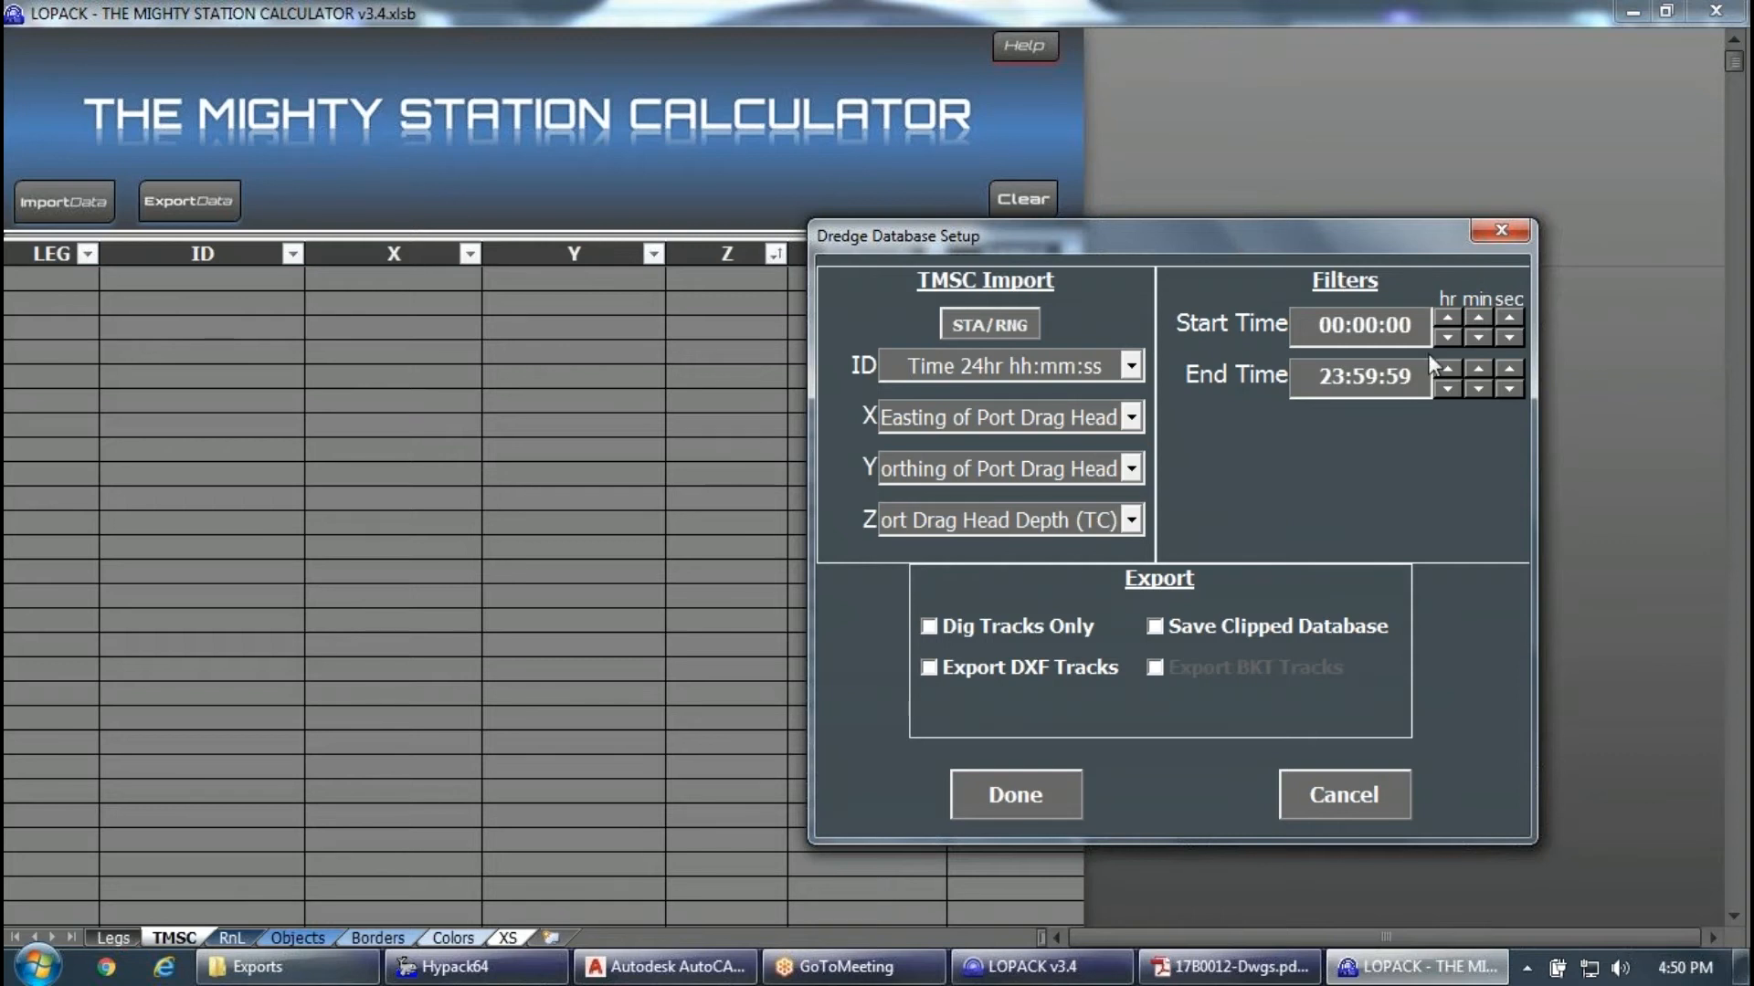
# Restrict the import to dig tracks only and set the minimum depth filter to 30.
pyautogui.click(1447, 318)
pyautogui.click(1446, 334)
pyautogui.click(964, 632)
pyautogui.moveTo(1324, 222); pyautogui.dragTo(934, 223)
pyautogui.click(959, 436)
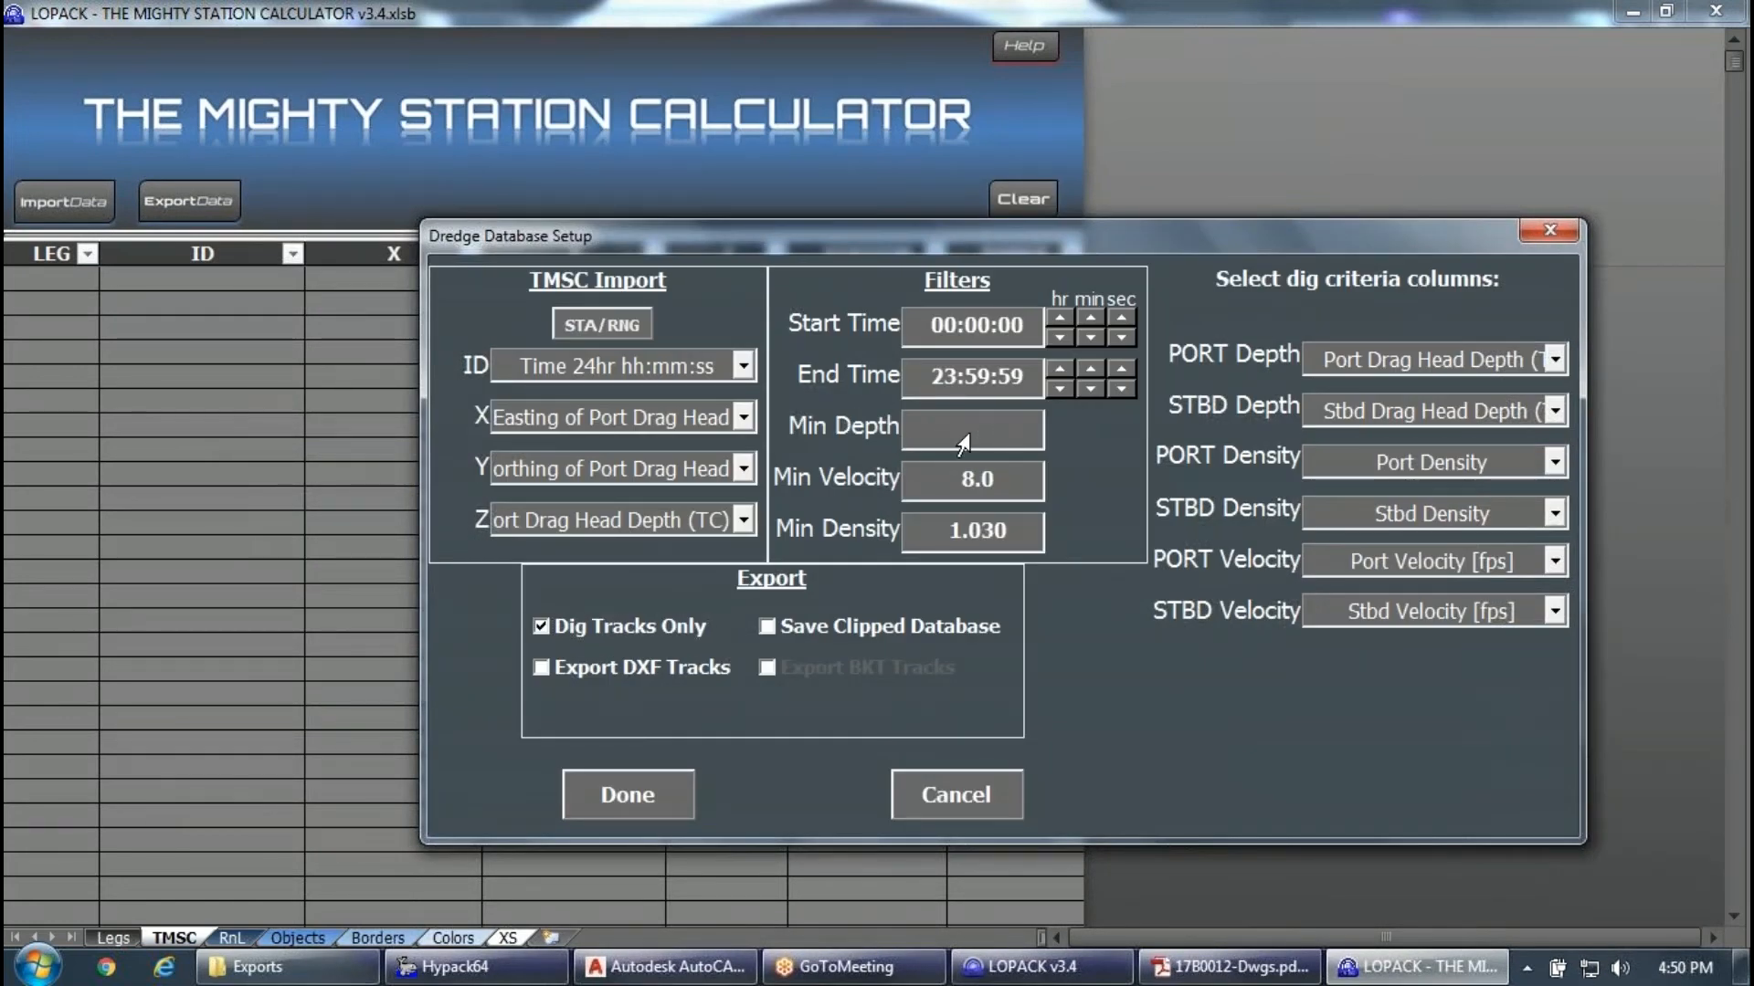
pyautogui.write('30')
# Enter 1.03 as the minimum density filter for the dig tracks.
pyautogui.moveTo(1018, 484); pyautogui.dragTo(938, 535)
pyautogui.click(1009, 530)
pyautogui.press('BackSpace')
pyautogui.press('BackSpace')
pyautogui.write('30')
# Review the port density column choices and the drag head position columns offered for exporting DXF tracks.
pyautogui.click(1554, 463)
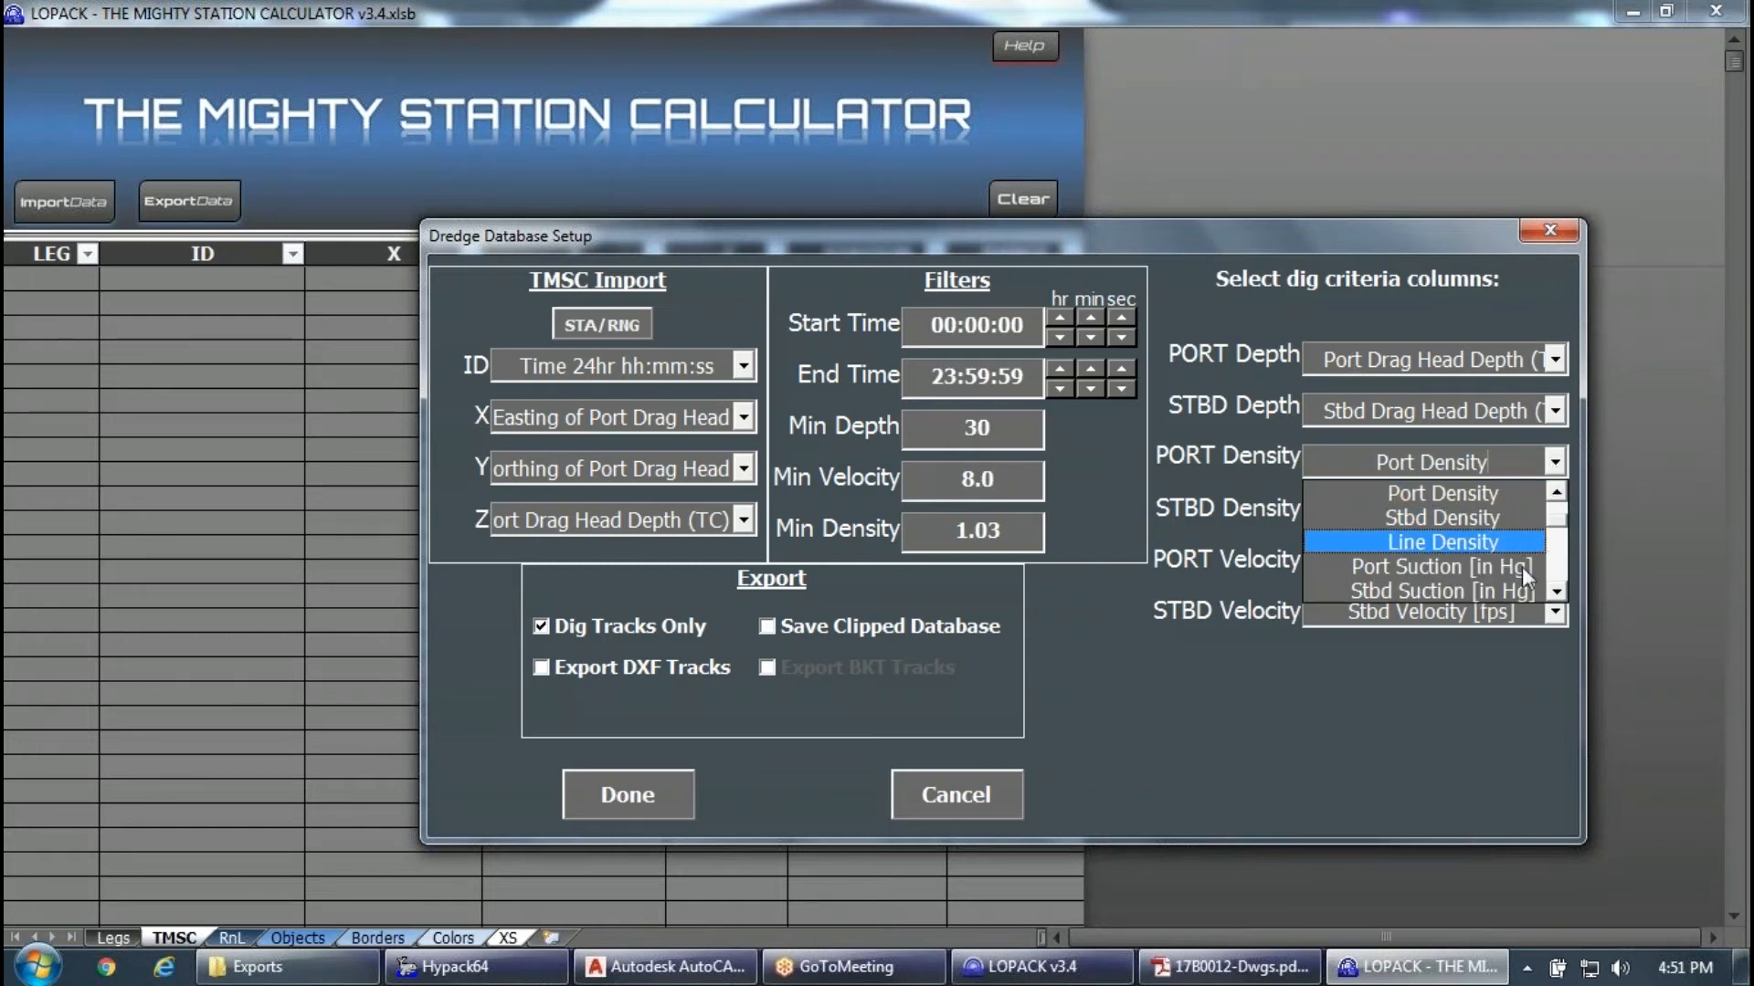
pyautogui.click(1526, 683)
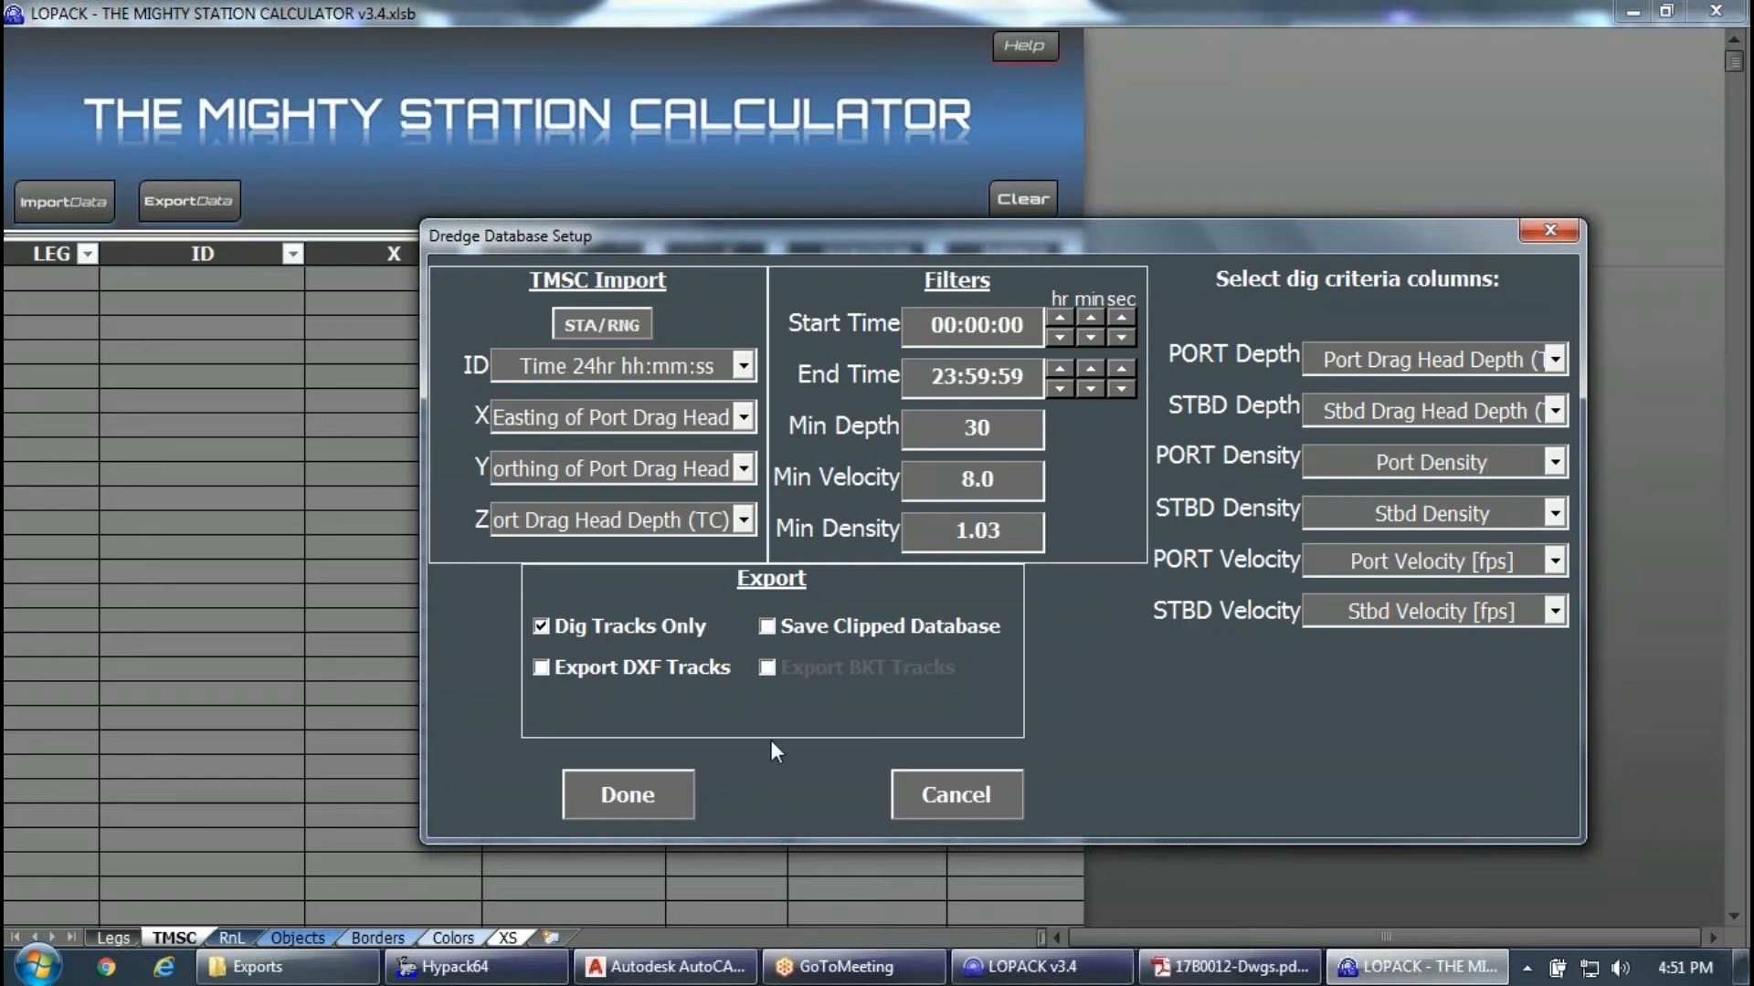
pyautogui.click(596, 670)
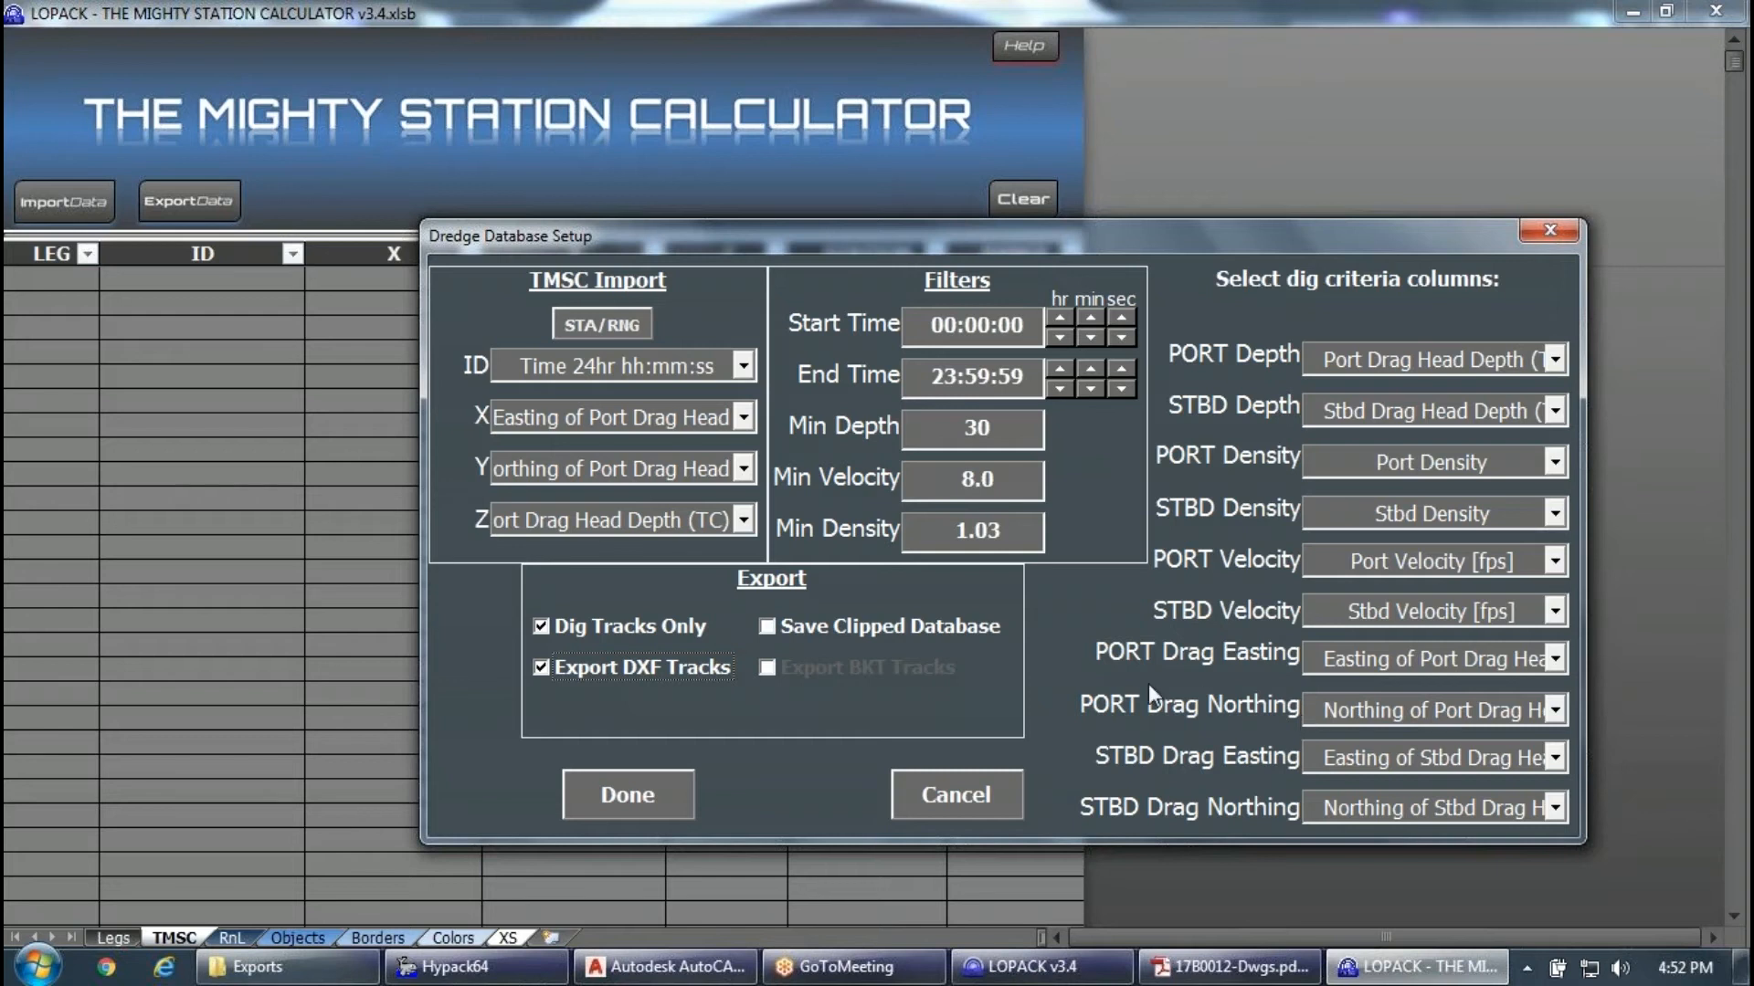
pyautogui.click(543, 669)
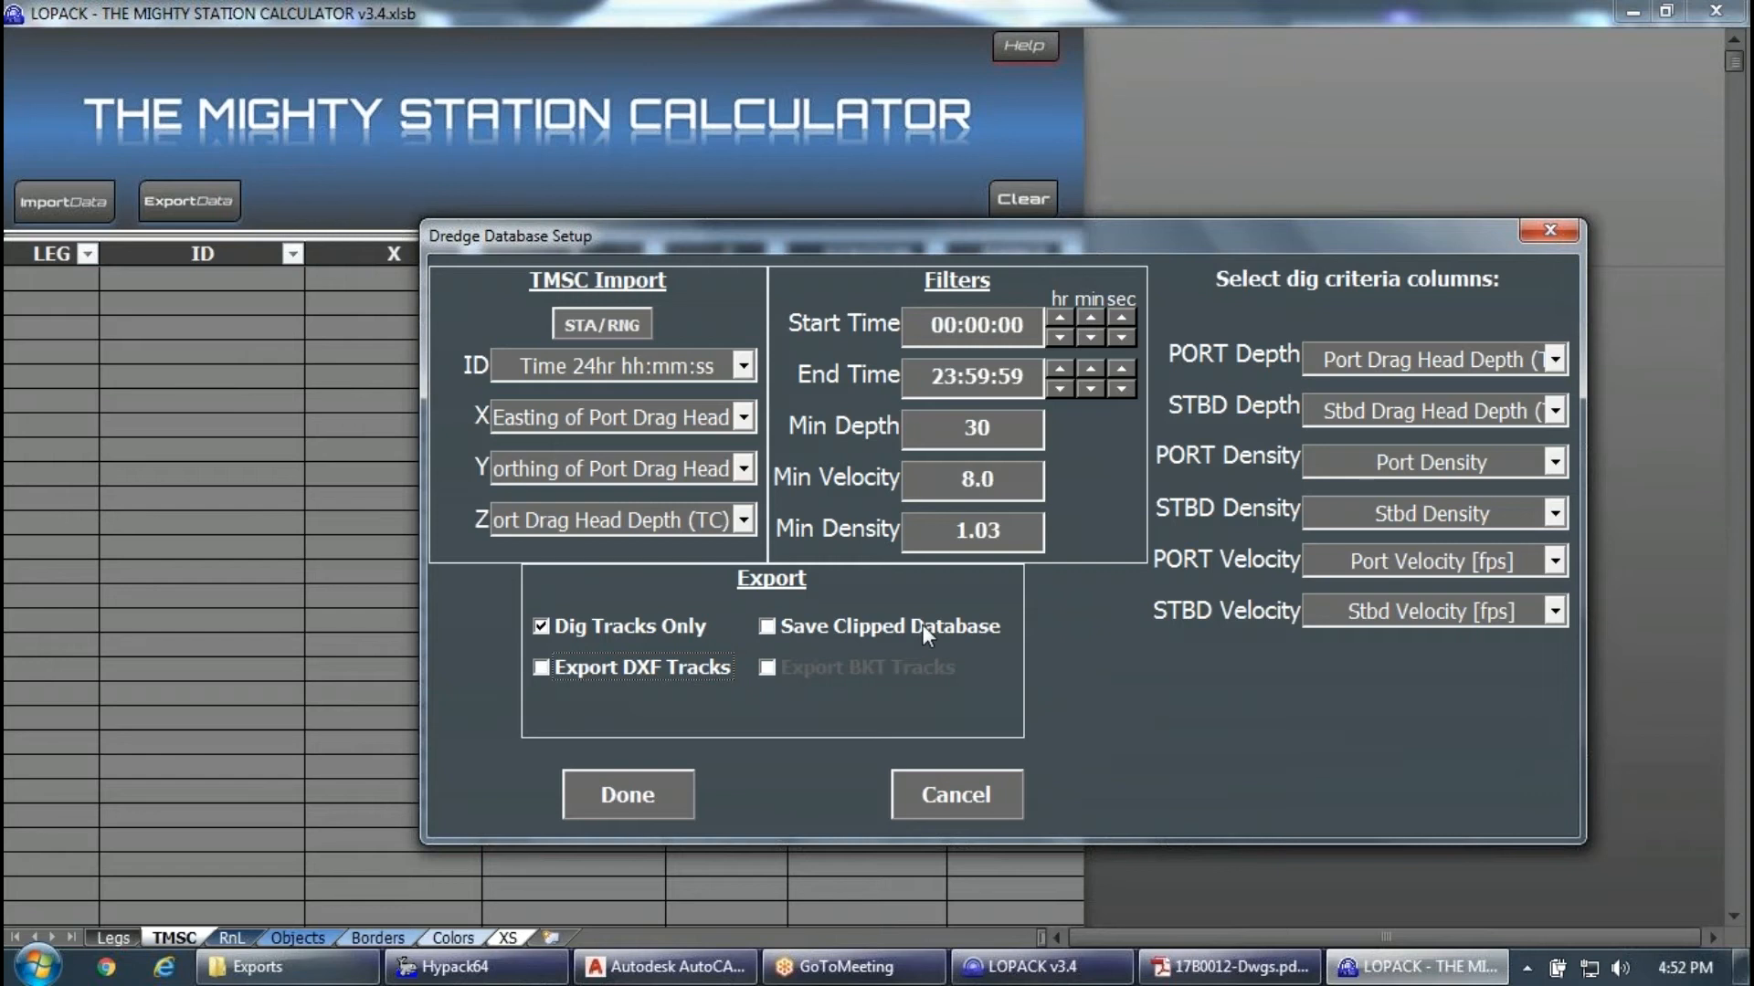
# Cancel the drag head import setup and import the bucket dredge database with time as ID and bucket easting, northing and depth as coordinates.
pyautogui.click(654, 625)
pyautogui.click(994, 791)
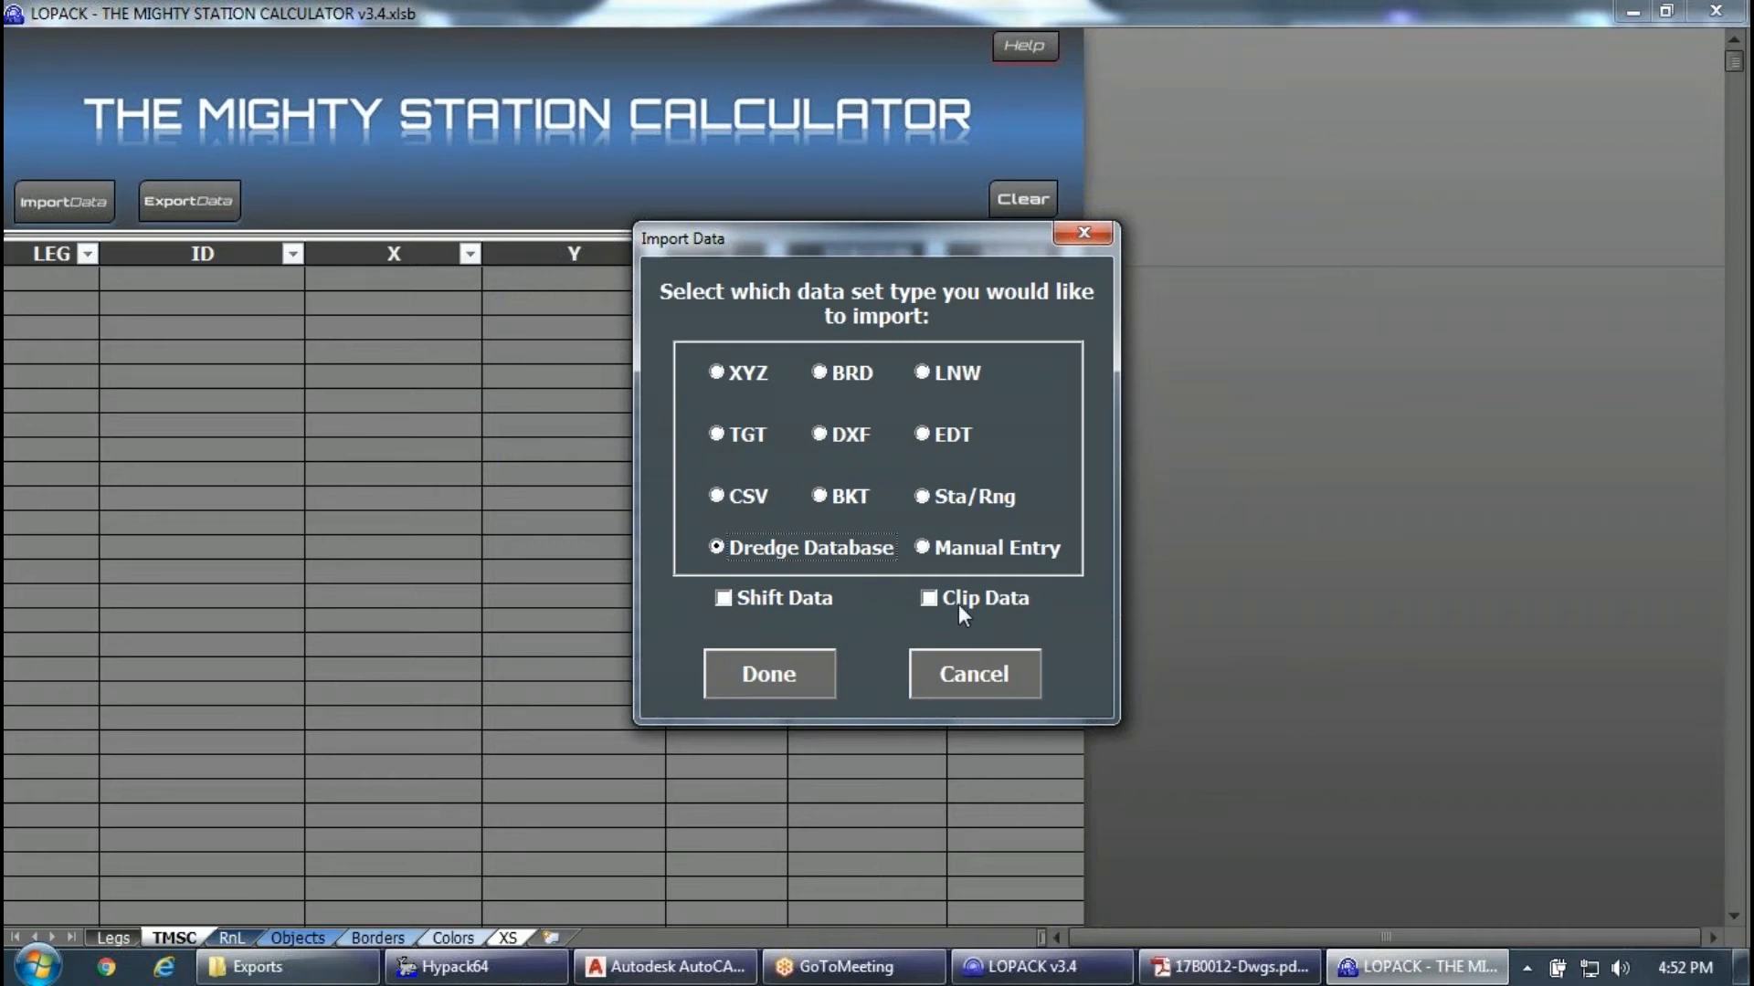
pyautogui.click(806, 671)
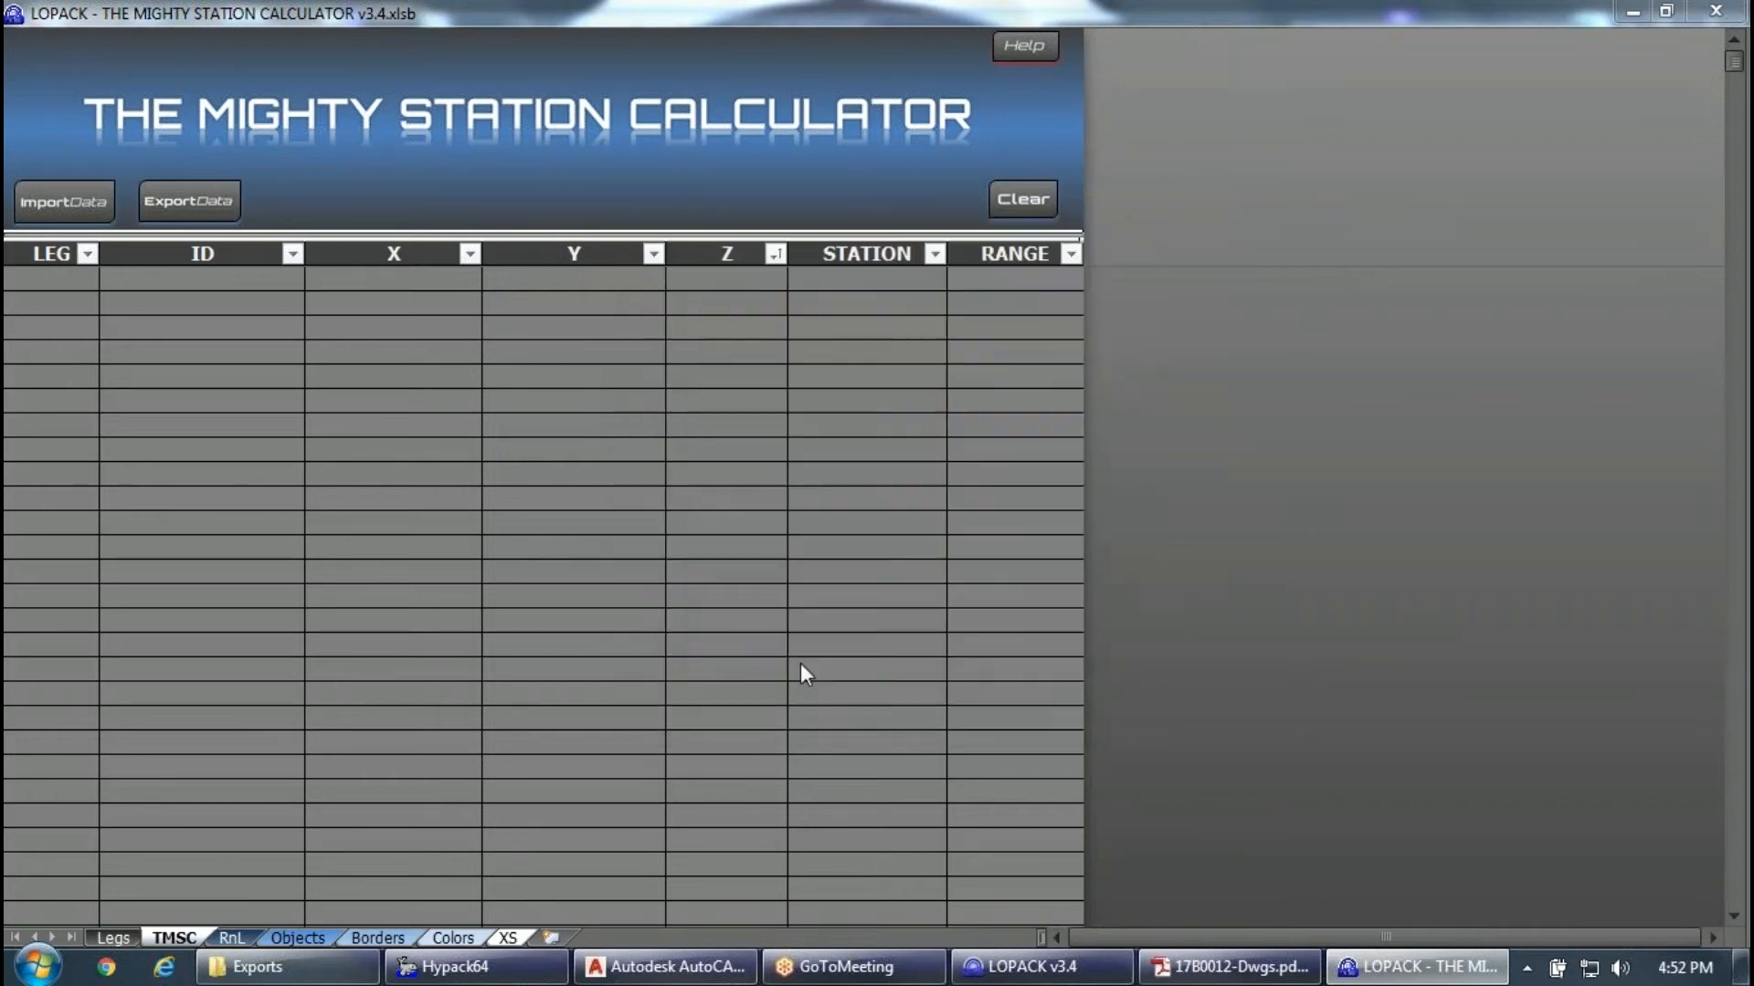
pyautogui.click(357, 388)
pyautogui.click(674, 611)
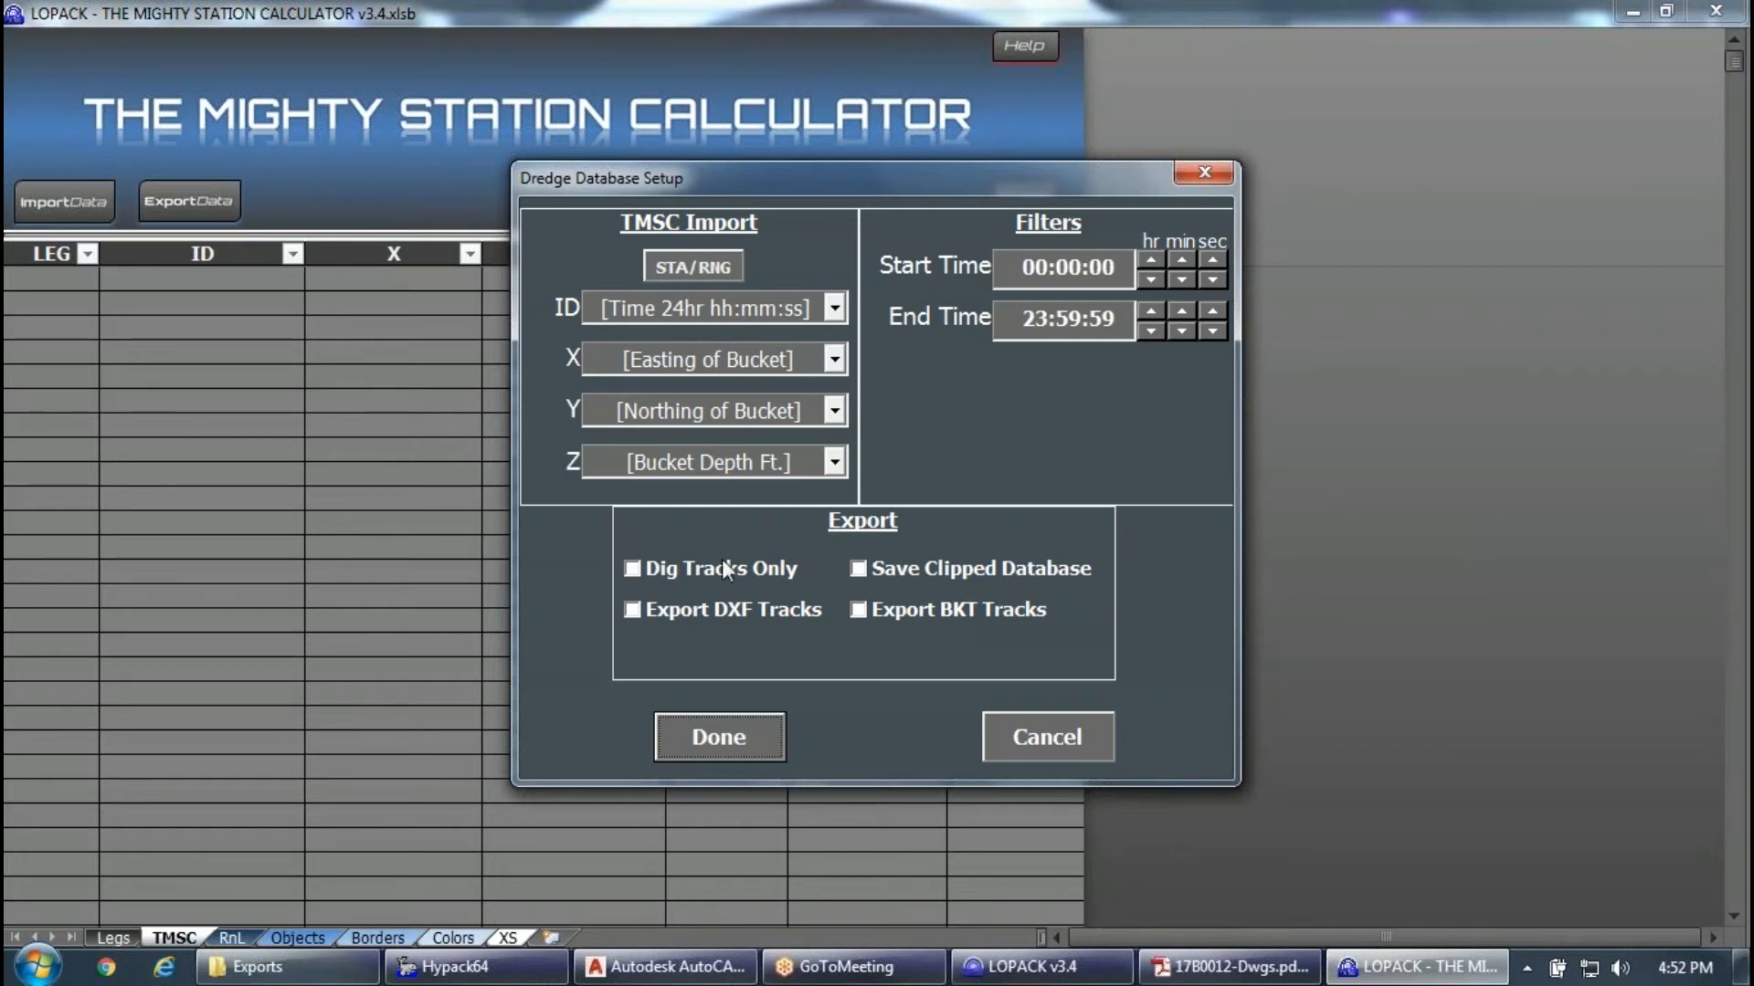
pyautogui.click(754, 743)
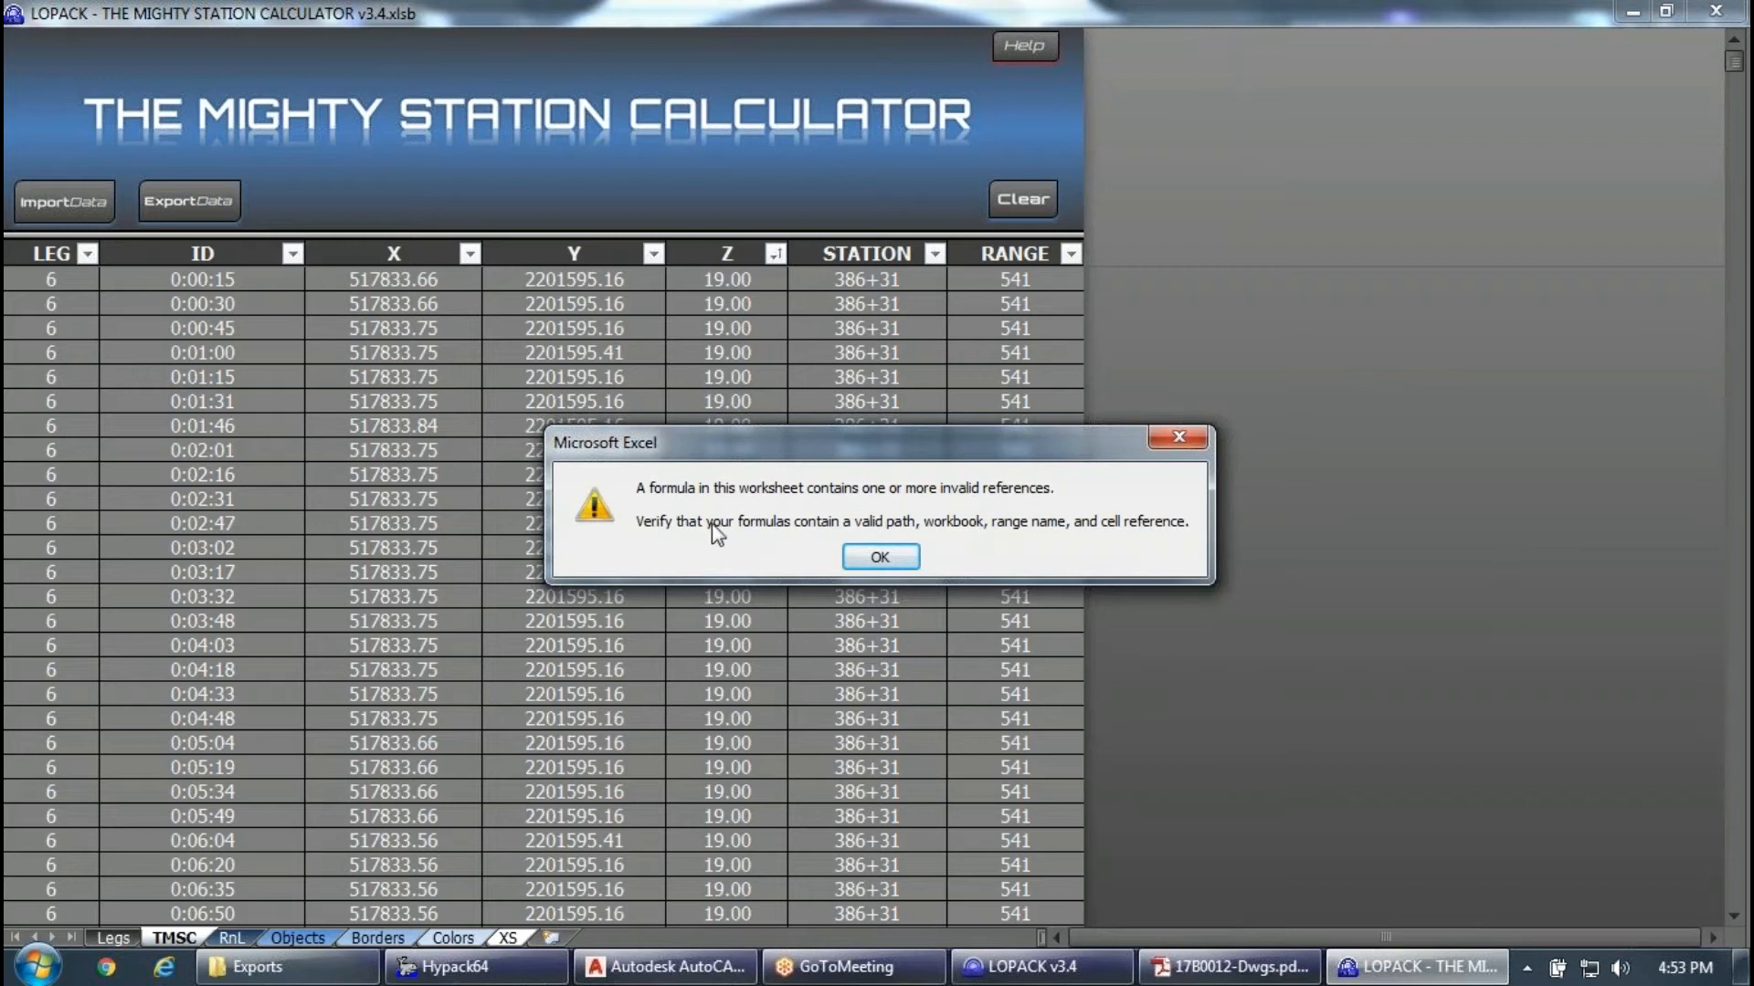
pyautogui.click(880, 558)
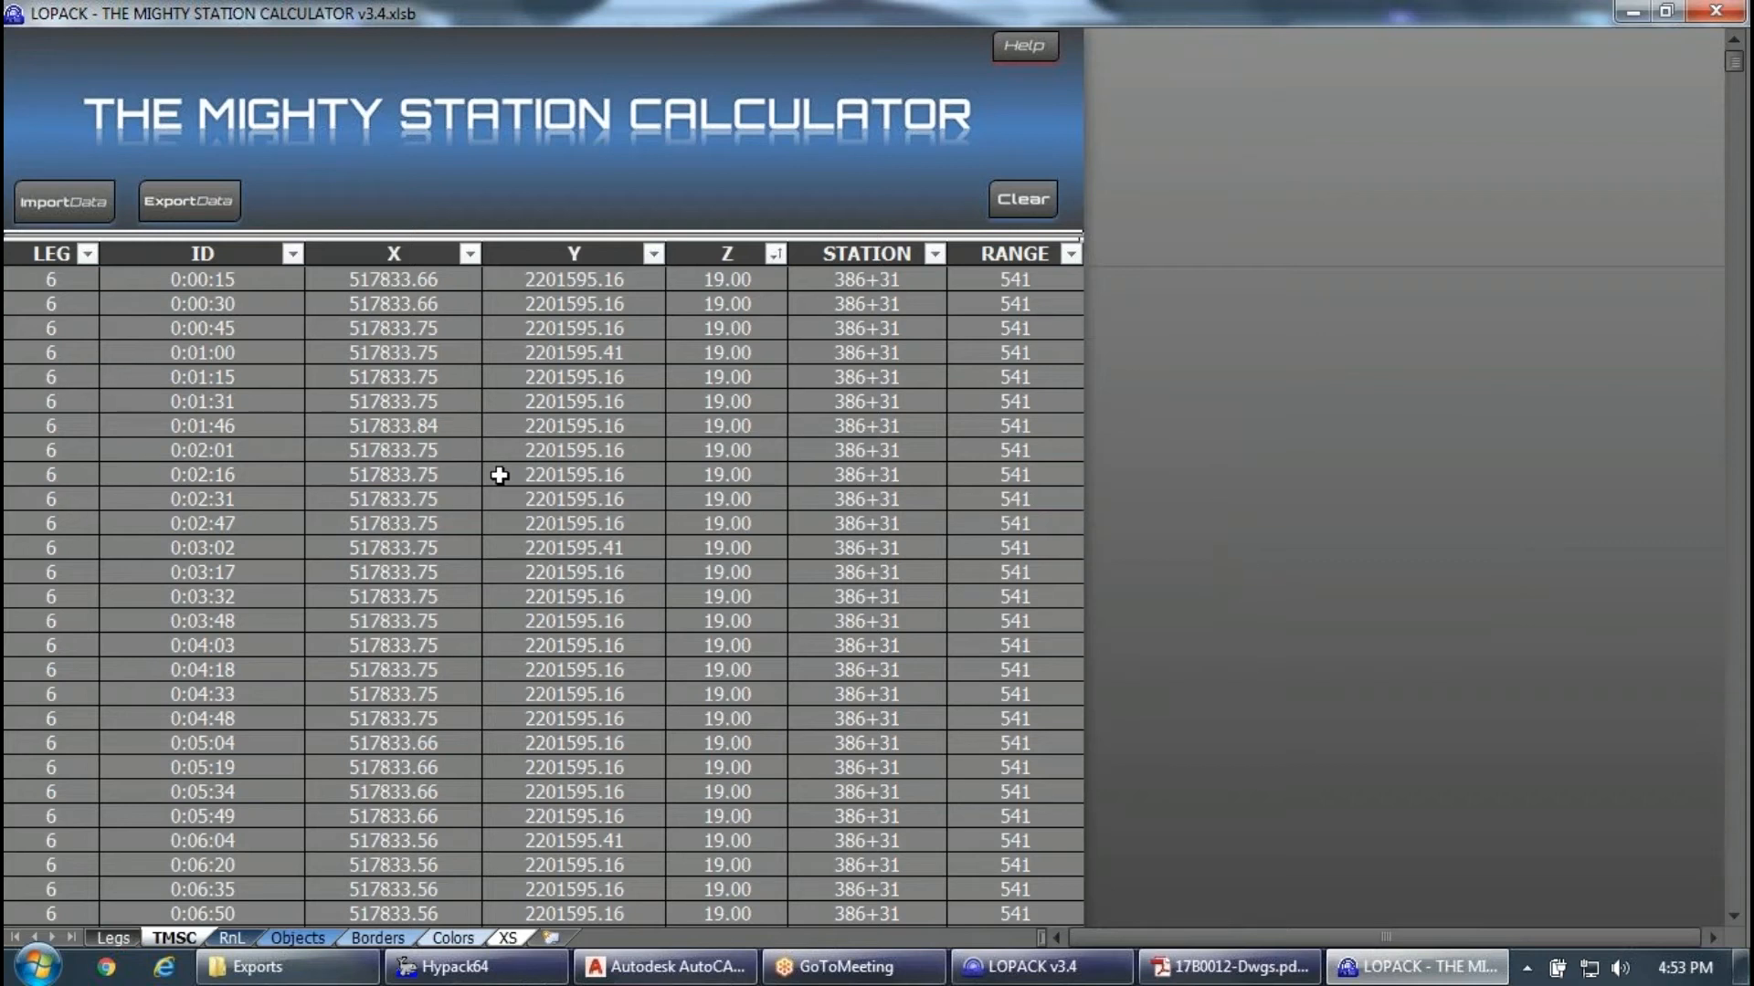
# Clip the loaded data with a border file and export it to the clipboard as an ACAD polyline.
pyautogui.click(190, 202)
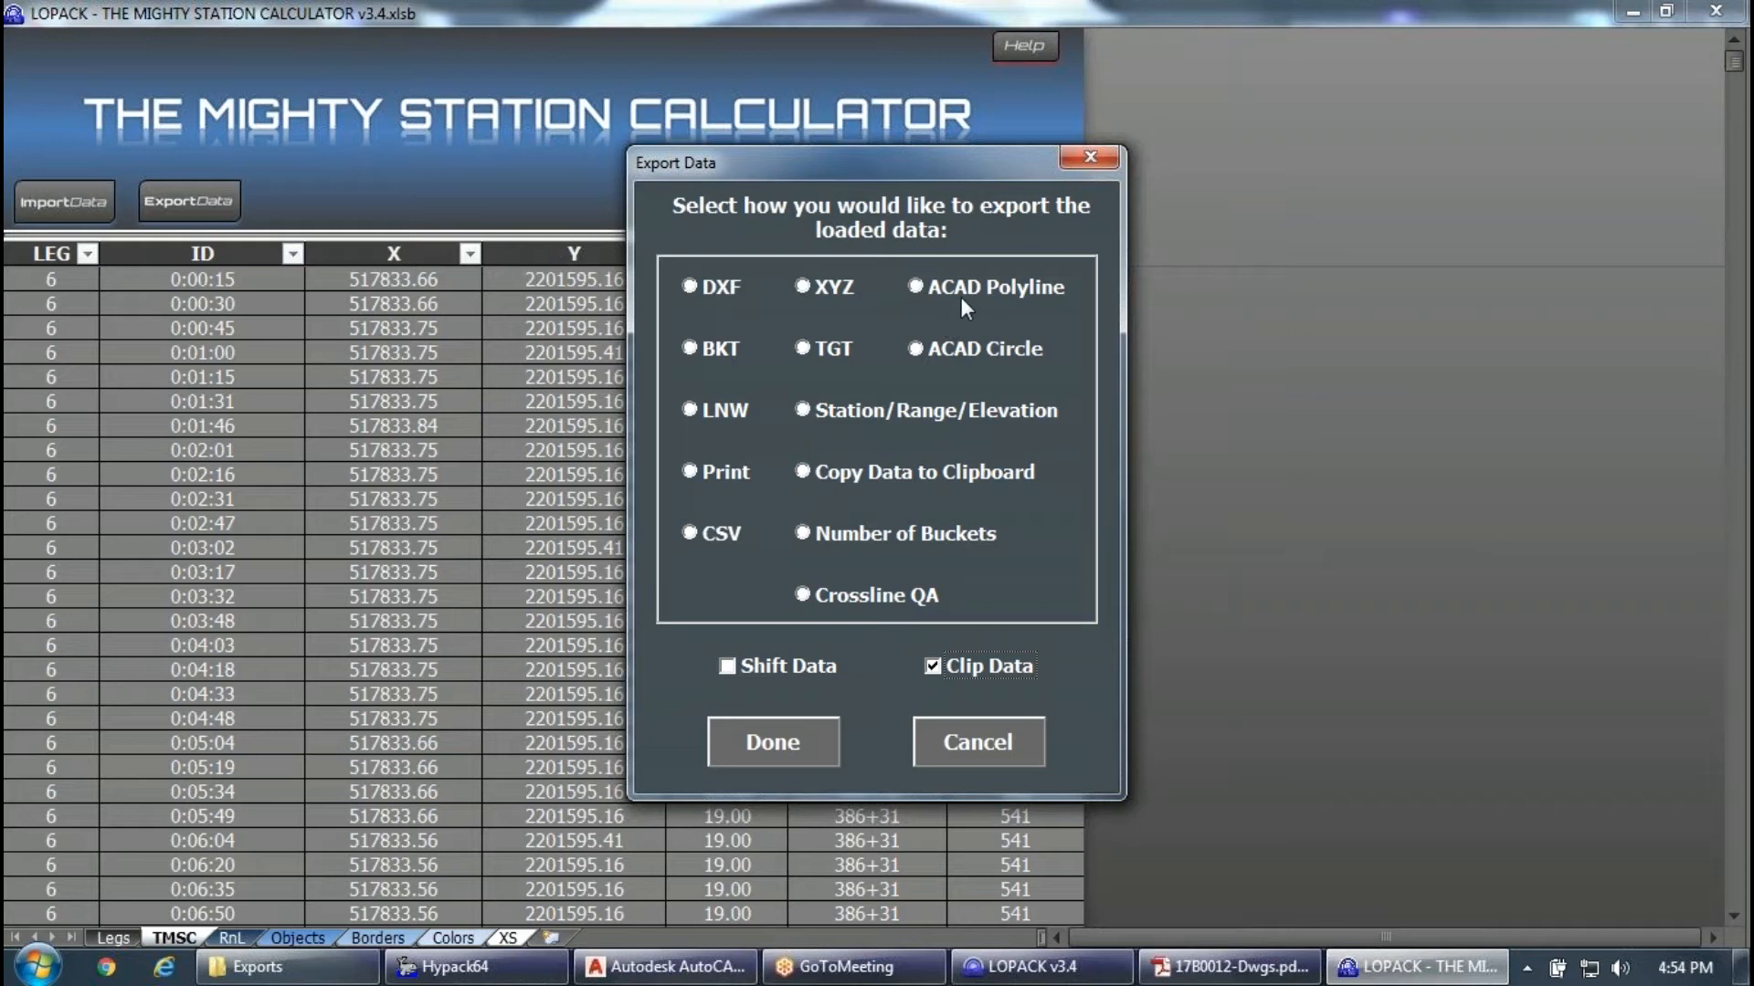
pyautogui.click(830, 738)
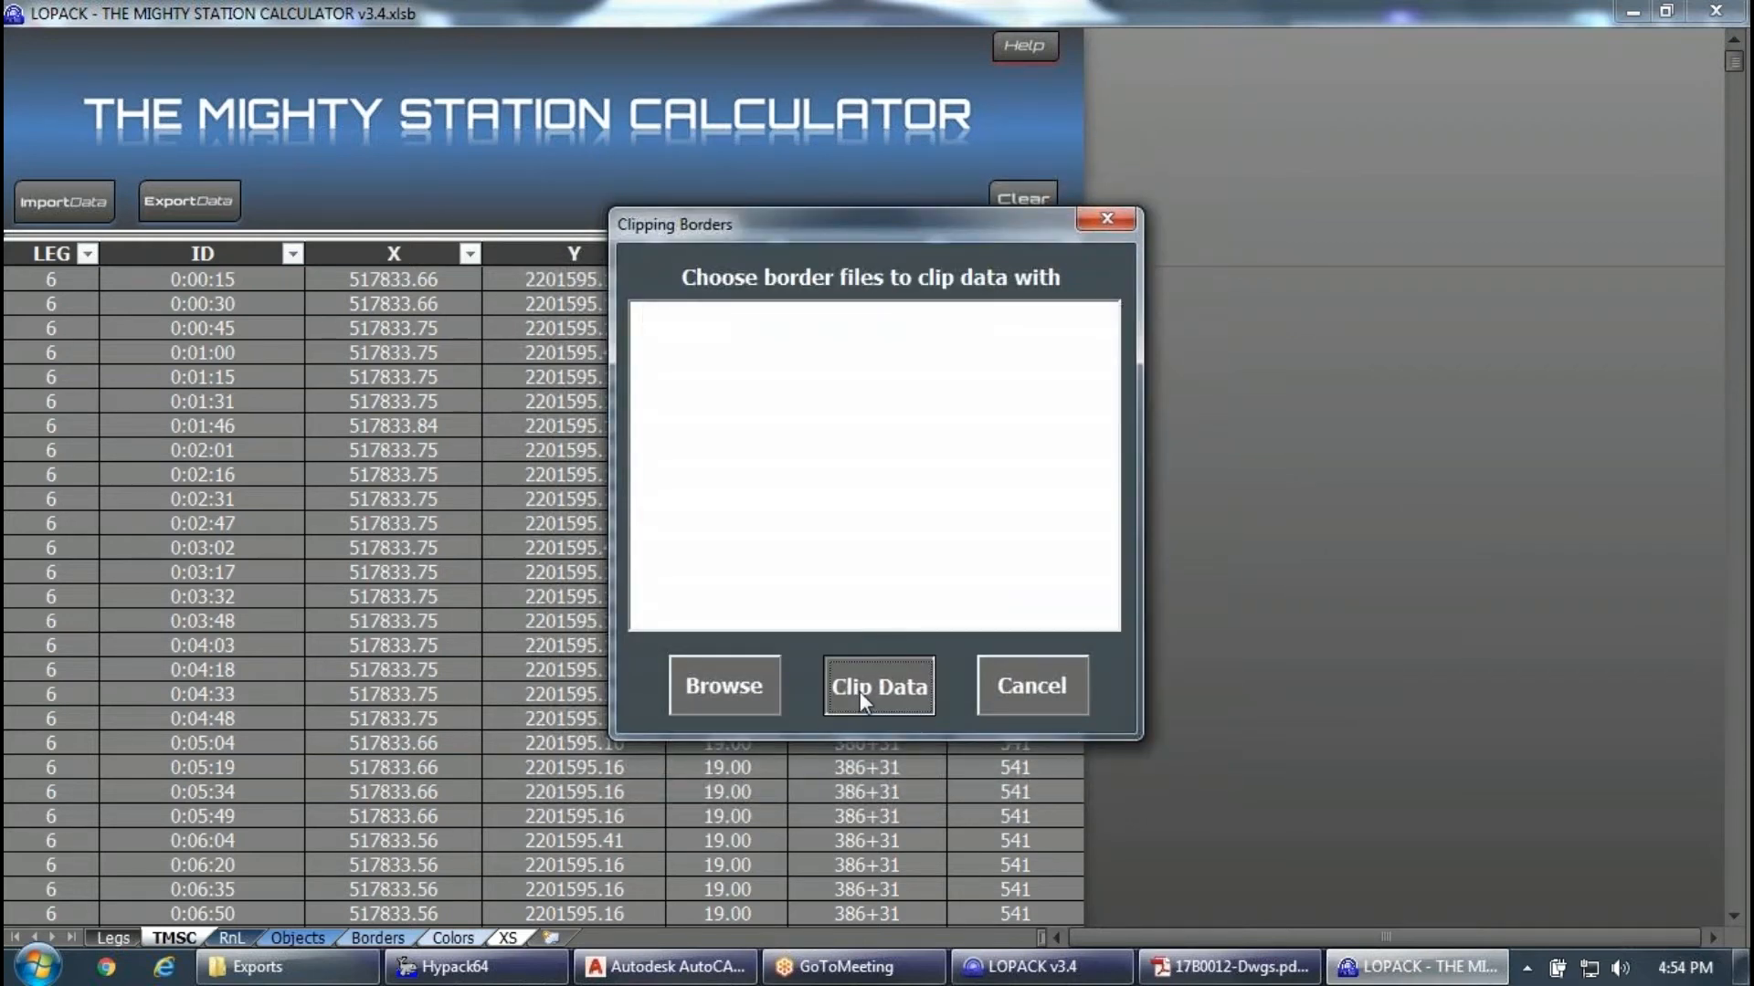
pyautogui.click(776, 685)
pyautogui.click(411, 370)
pyautogui.click(1012, 677)
pyautogui.click(930, 680)
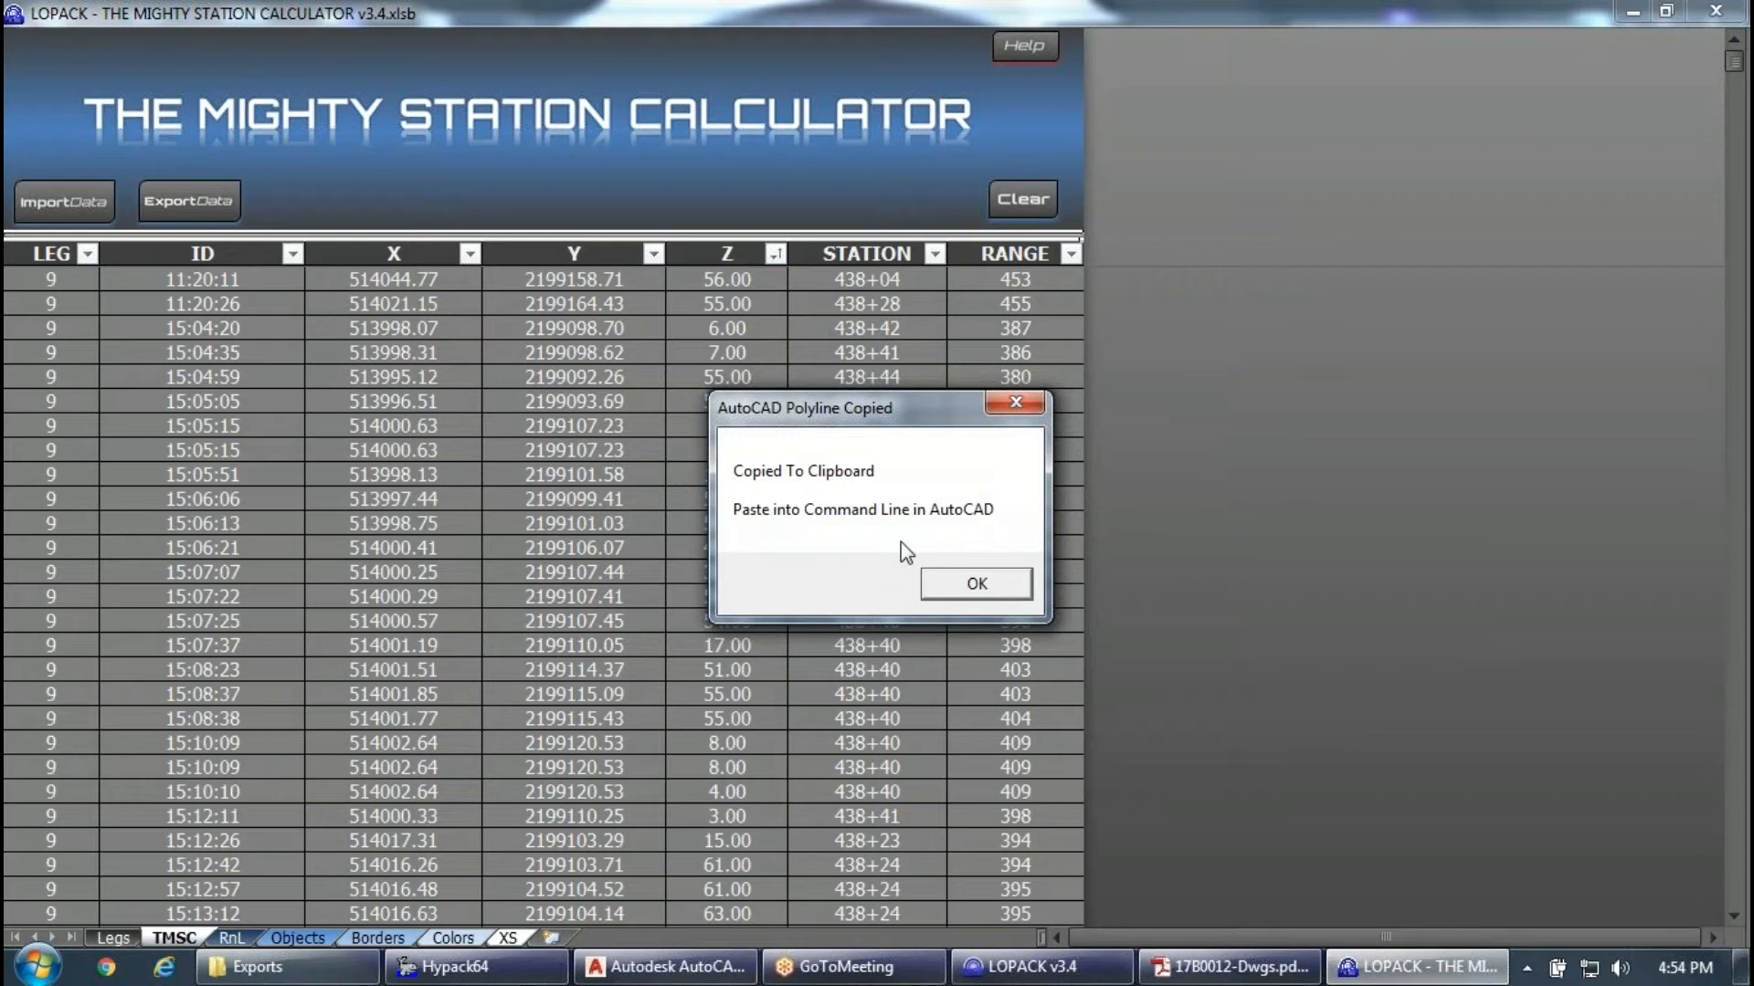
pyautogui.click(973, 585)
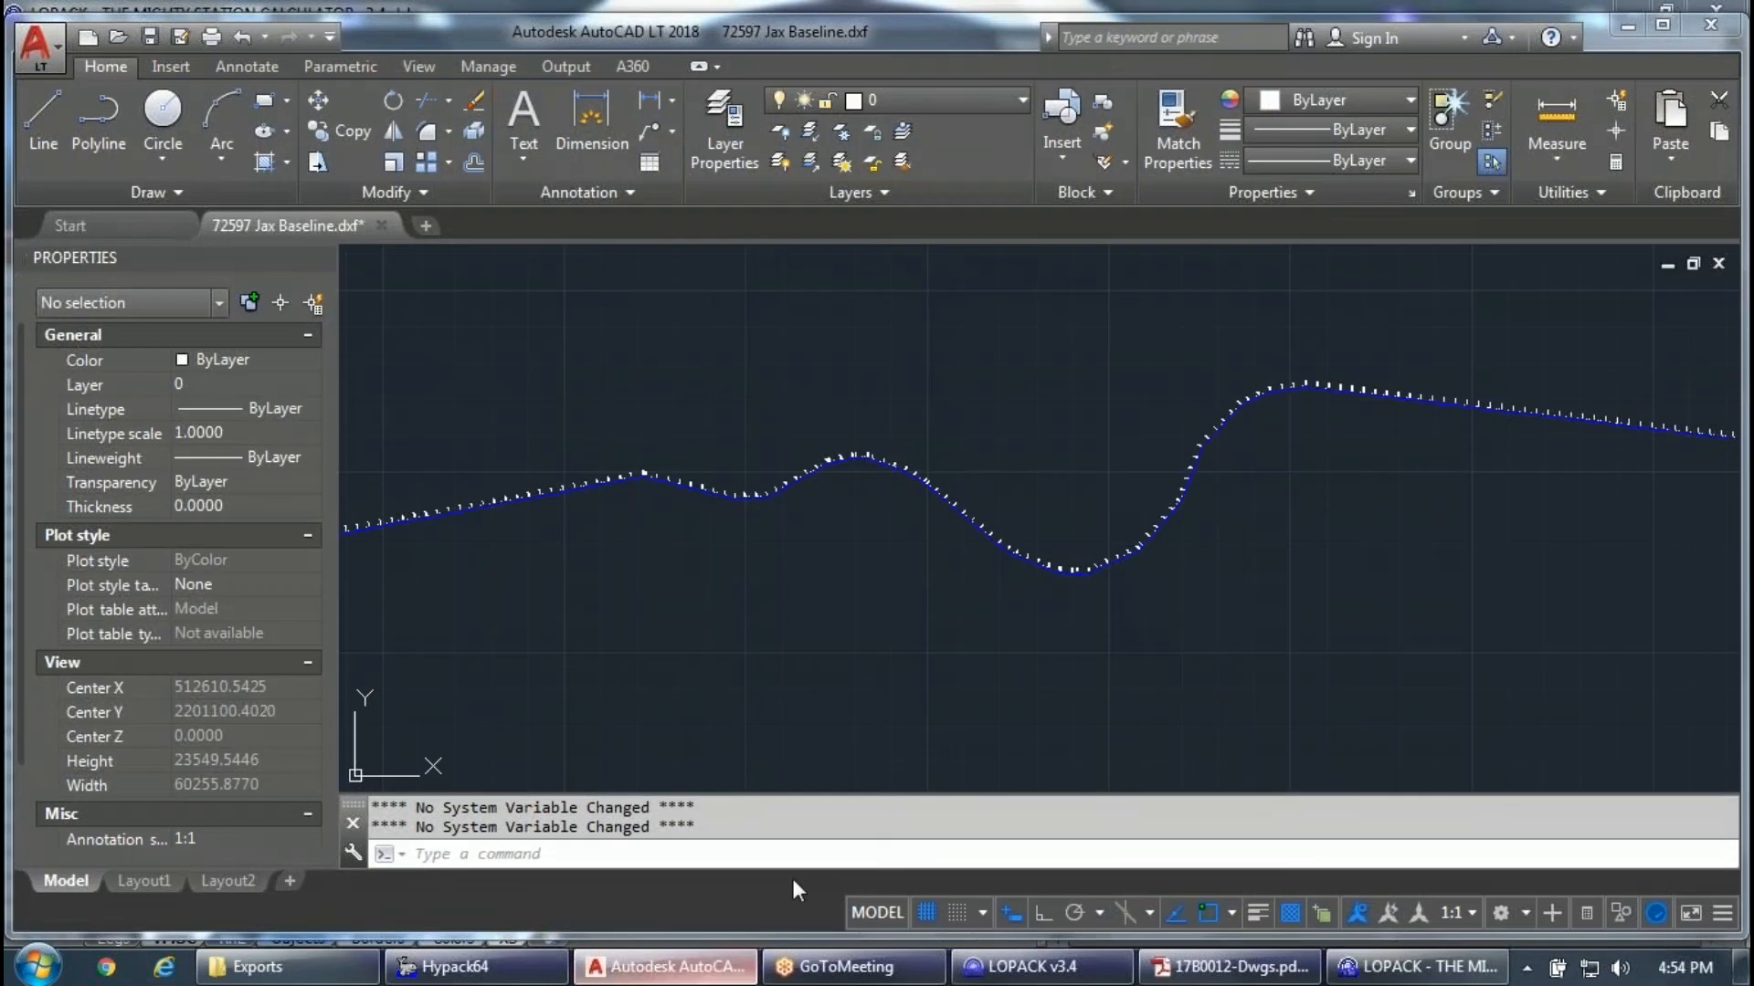
# Switch to AutoCAD and paste the copied polyline commands into the 72597 Jax Baseline drawing to draw the bucket track.
pyautogui.scroll(3, 1175, 587)
pyautogui.click(1000, 859)
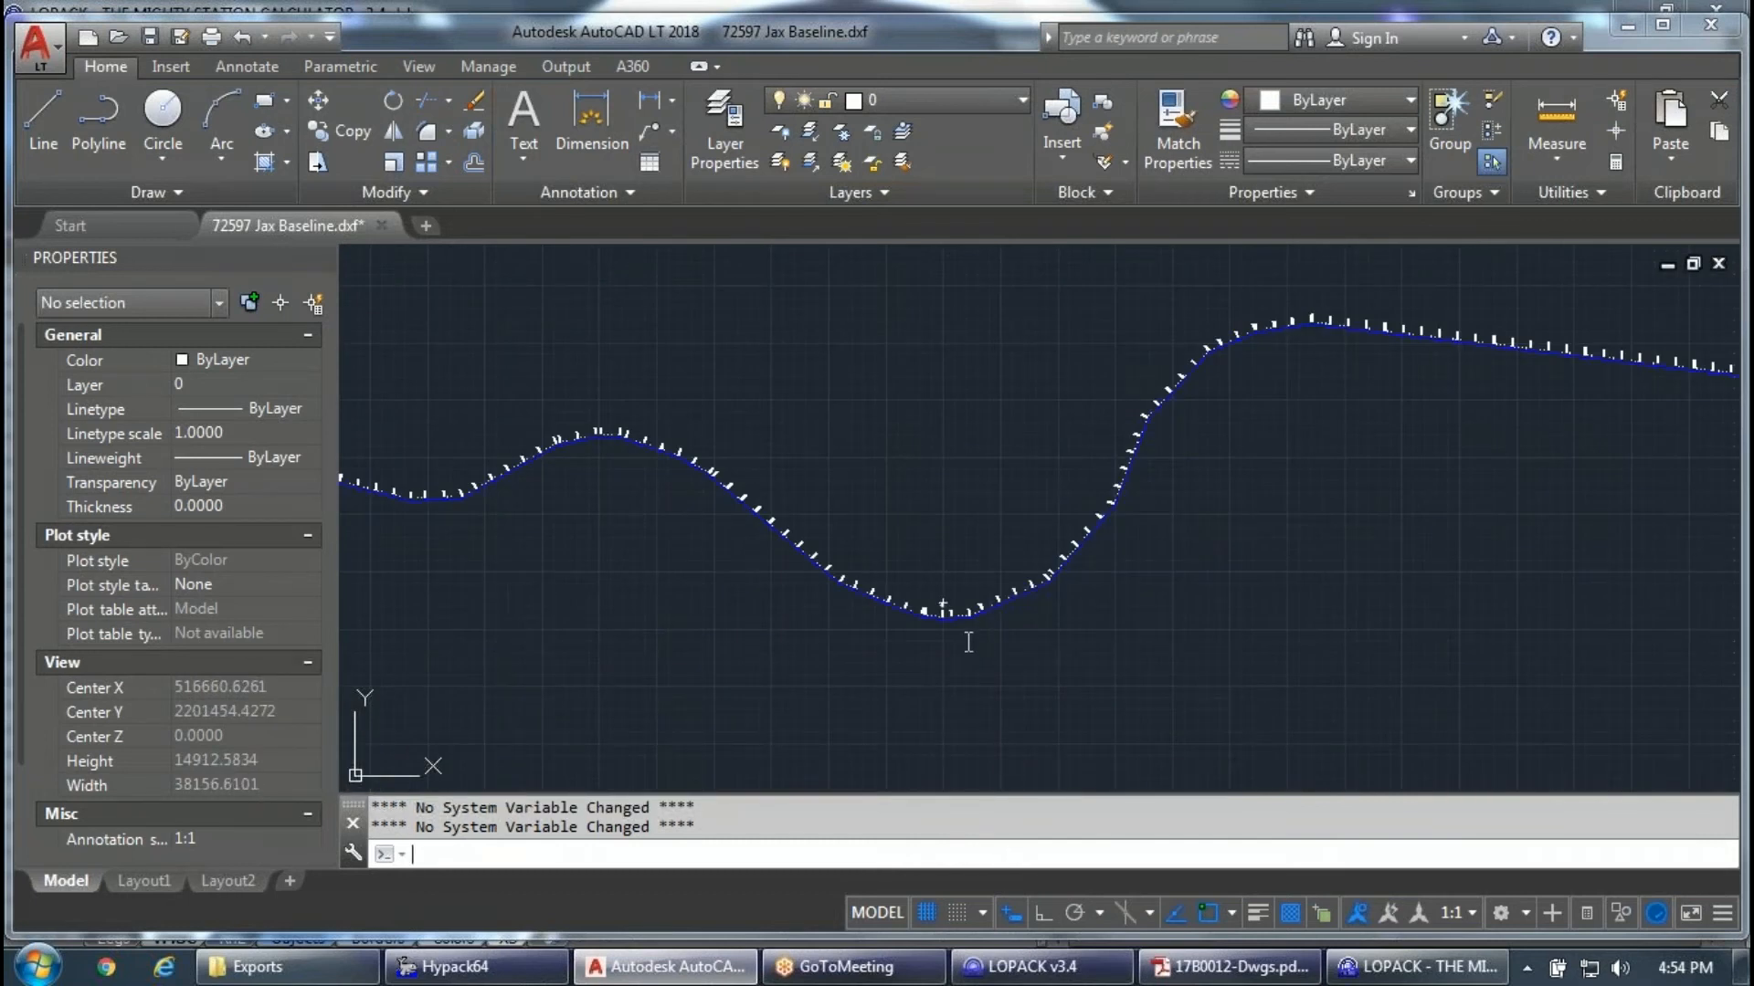
pyautogui.hotkey('ctrl', 'v')
pyautogui.scroll(15, 947, 602)
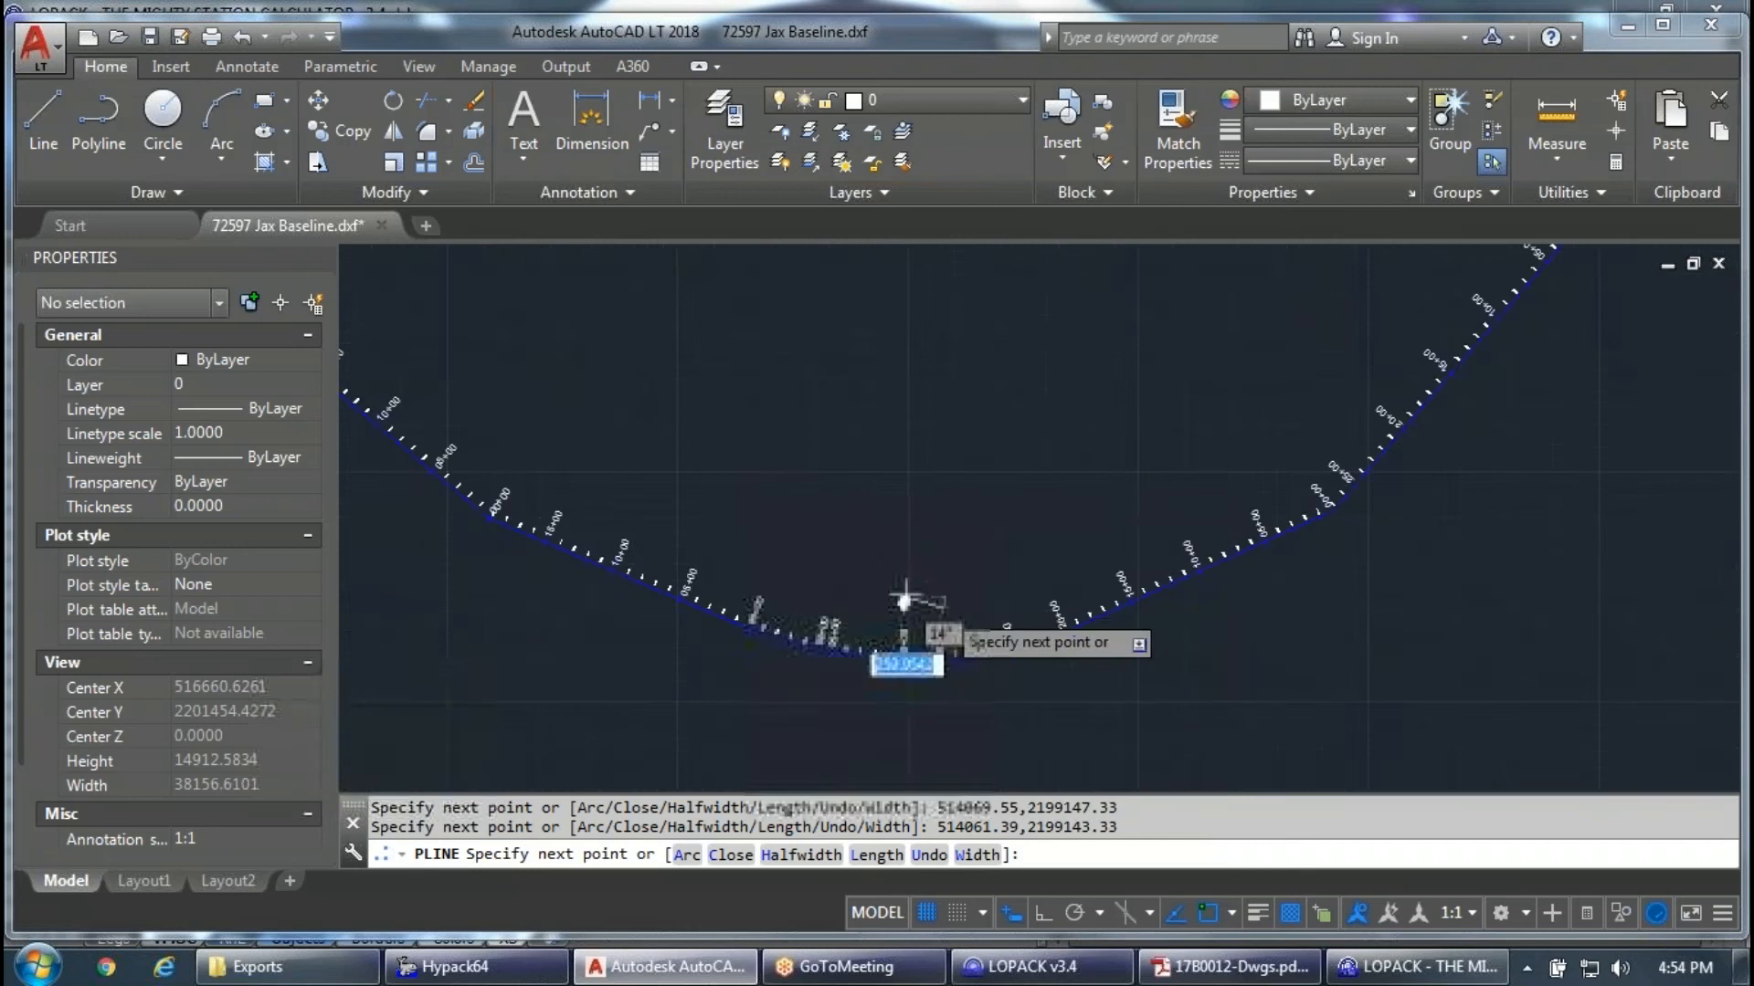
pyautogui.press('Return')
pyautogui.scroll(-10, 892, 600)
pyautogui.scroll(5, 450, 481)
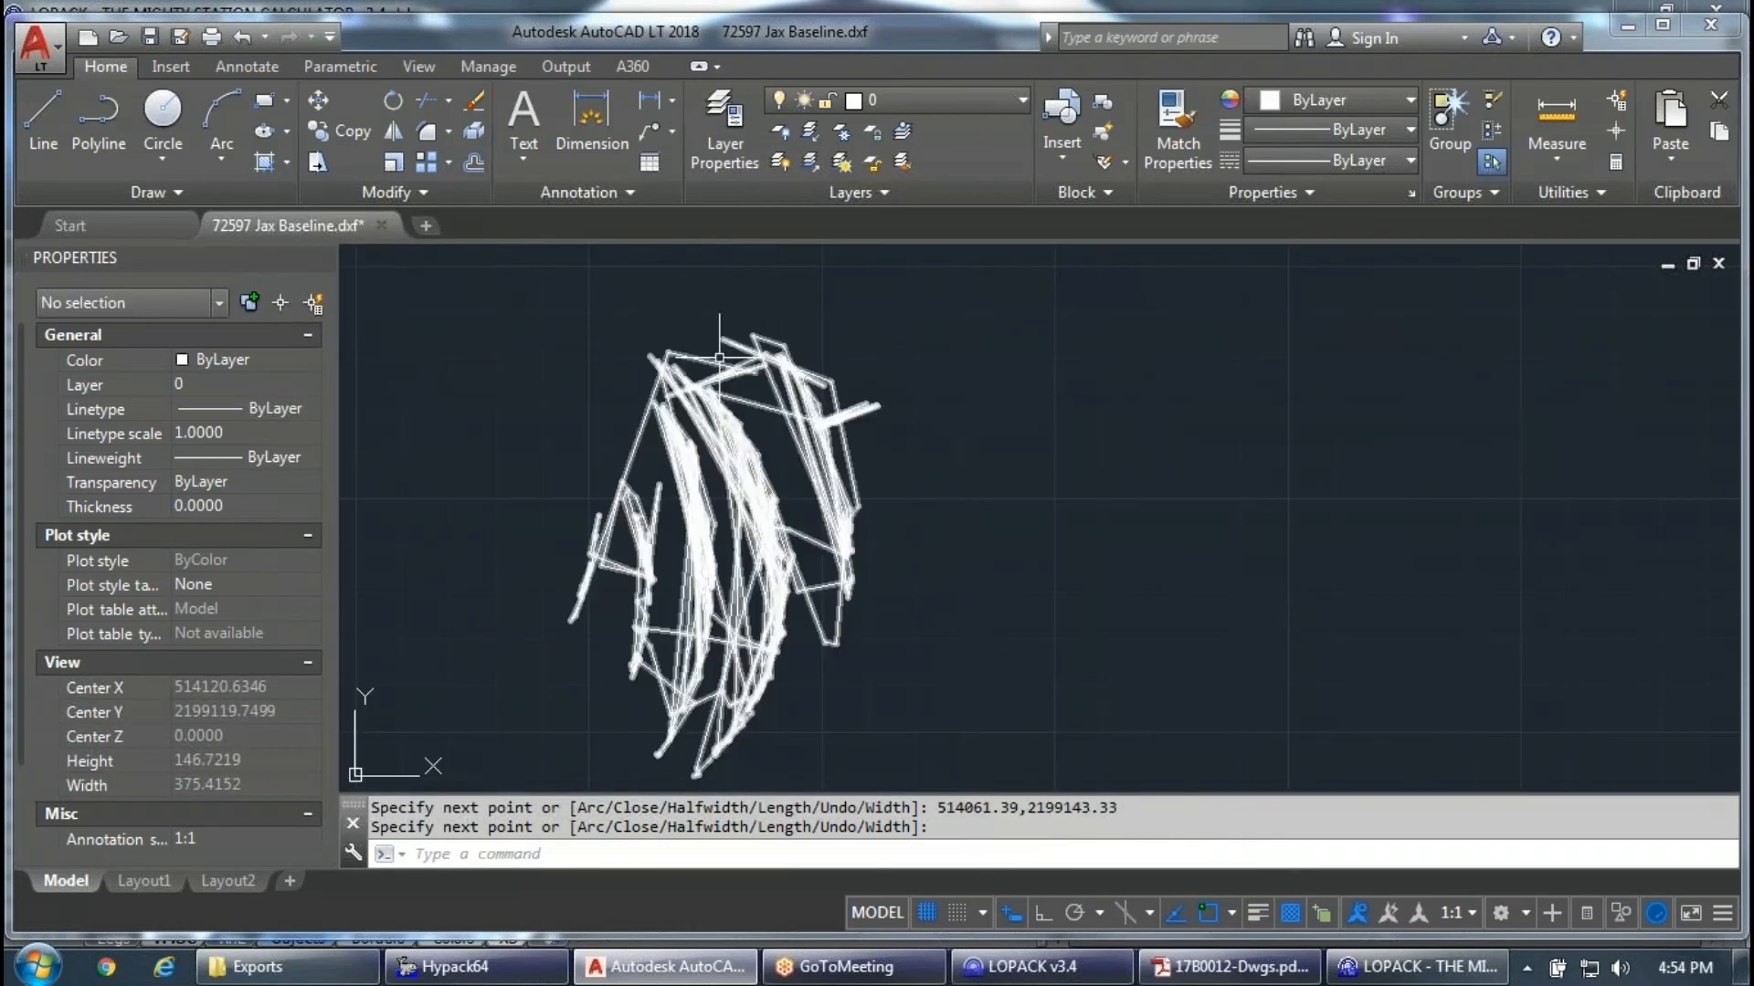
pyautogui.scroll(-2, 995, 361)
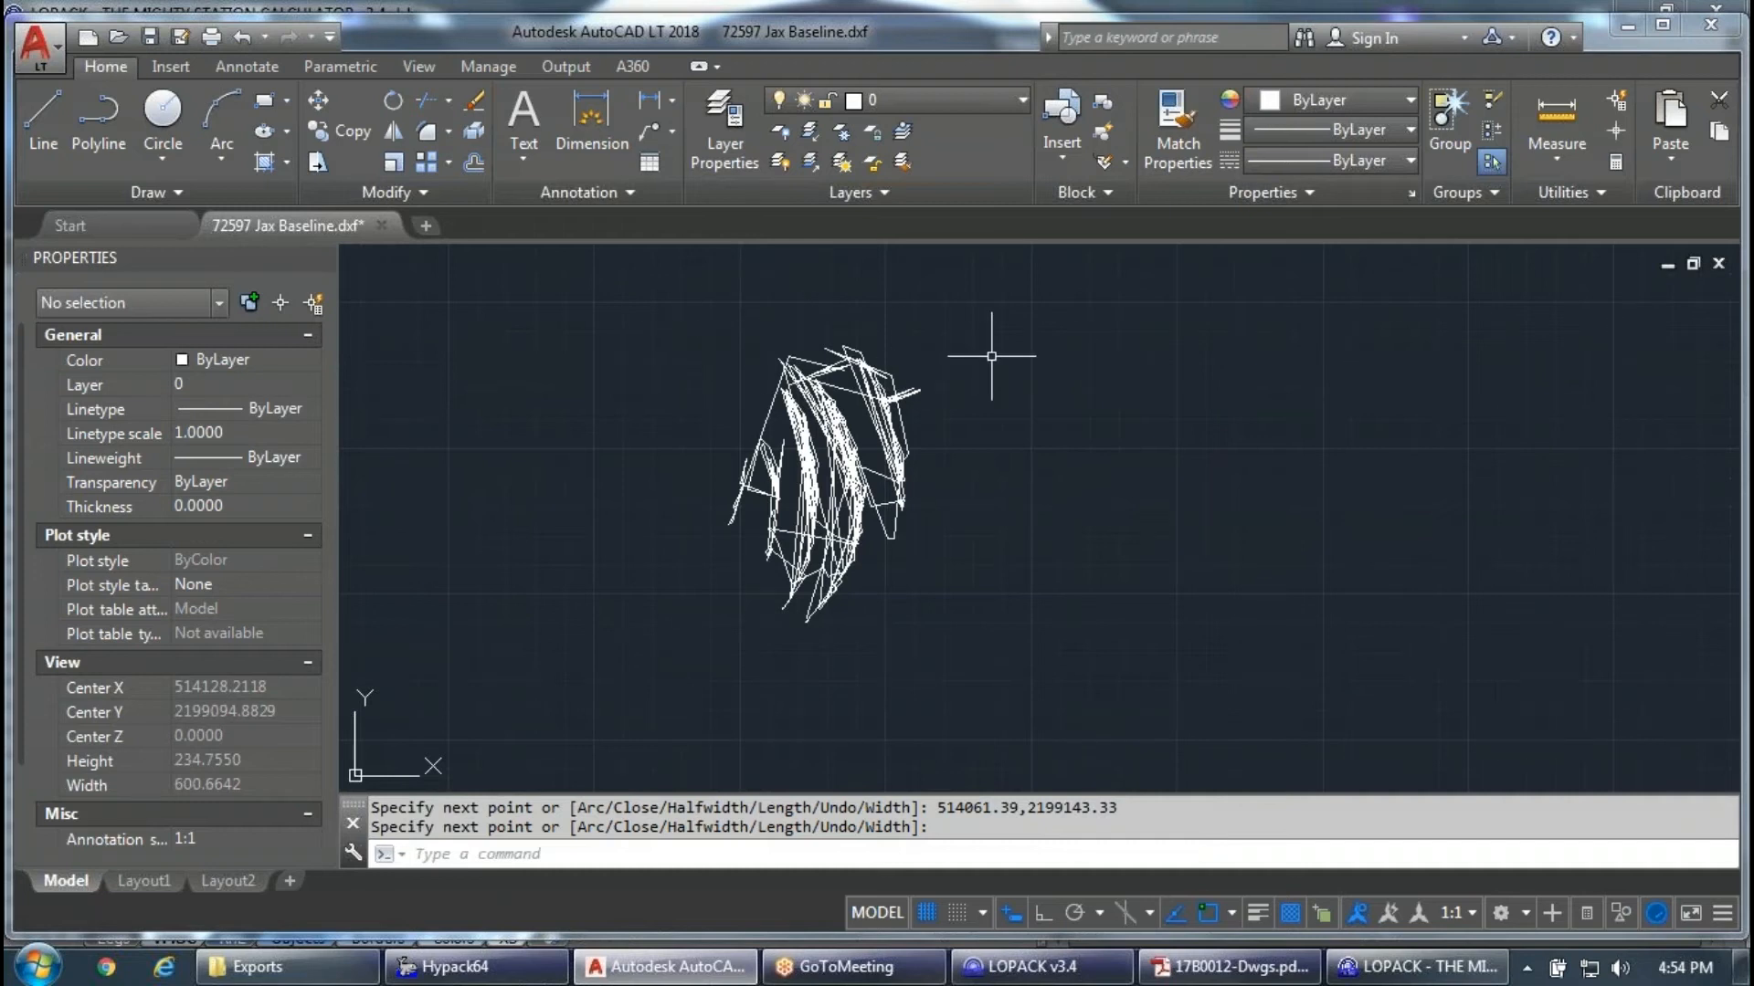
pyautogui.scroll(-4, 1015, 544)
pyautogui.scroll(2, 1016, 544)
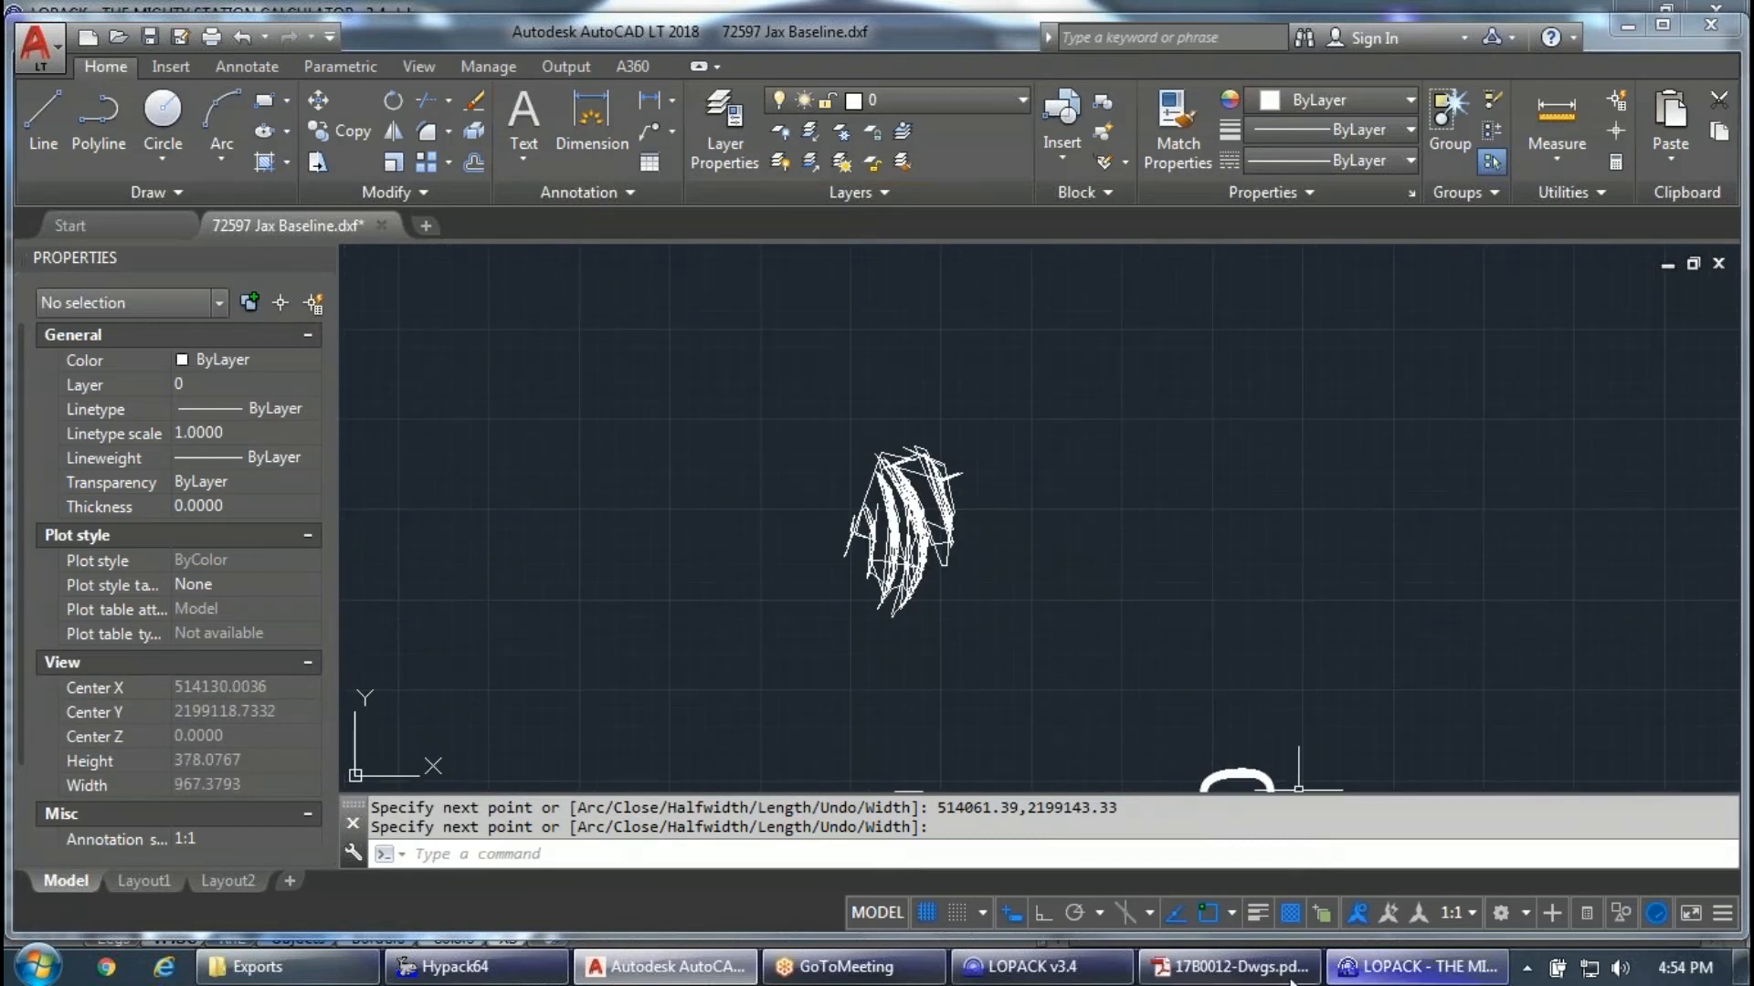
# Erase the pasted bucket track polyline from the Jax Baseline drawing.
pyautogui.click(1099, 637)
pyautogui.click(881, 476)
pyautogui.press('Delete')
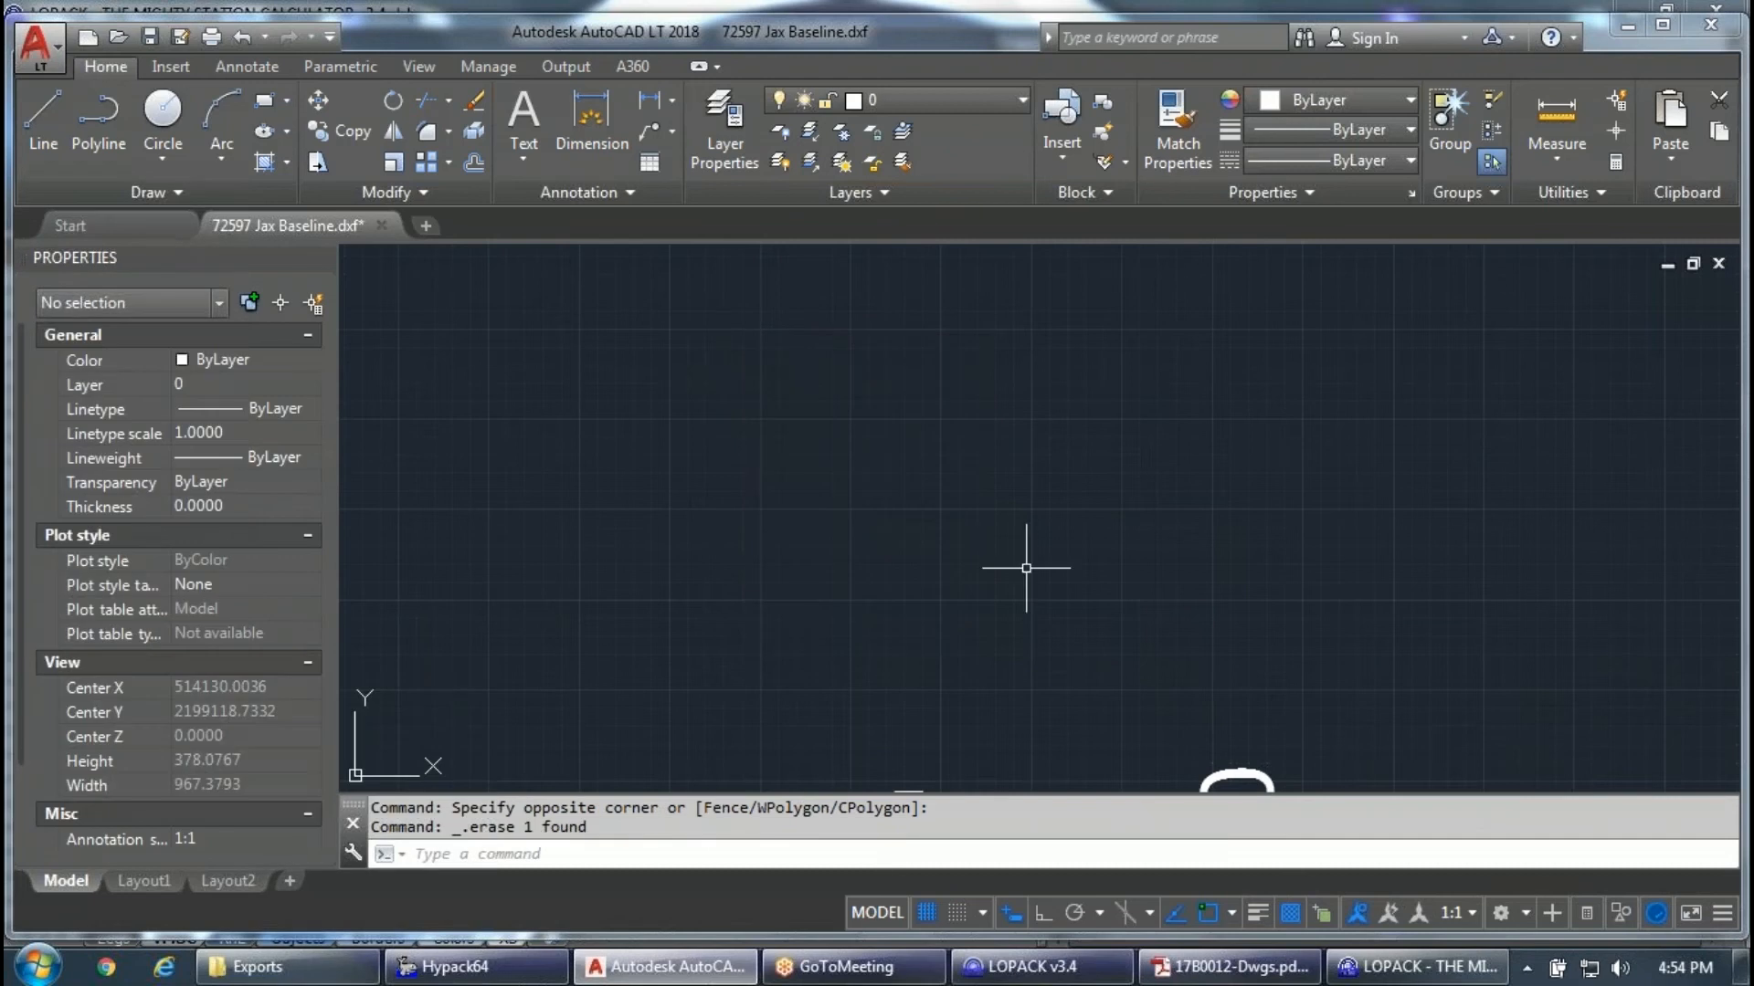
# Return to the Mighty Station Calculator and export the clipped data to the clipboard as ACAD circles with a set radius.
pyautogui.click(1382, 974)
pyautogui.click(188, 201)
pyautogui.click(917, 349)
pyautogui.click(787, 731)
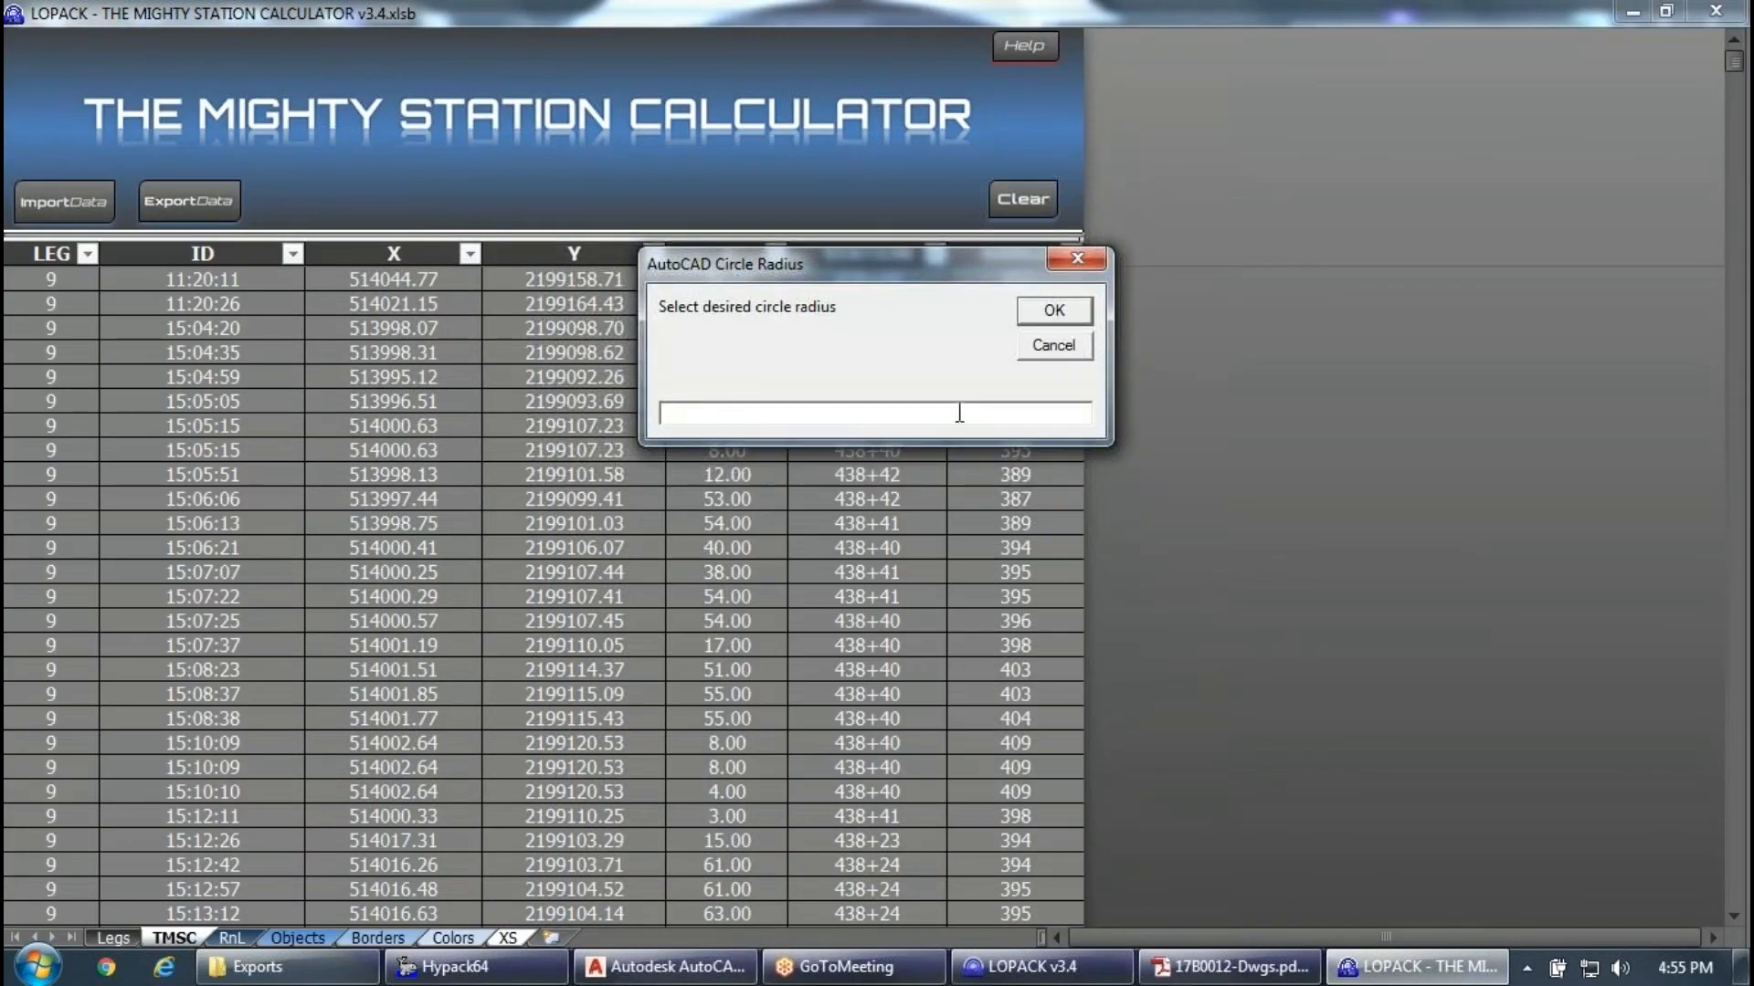
pyautogui.write('25')
pyautogui.press('Return')
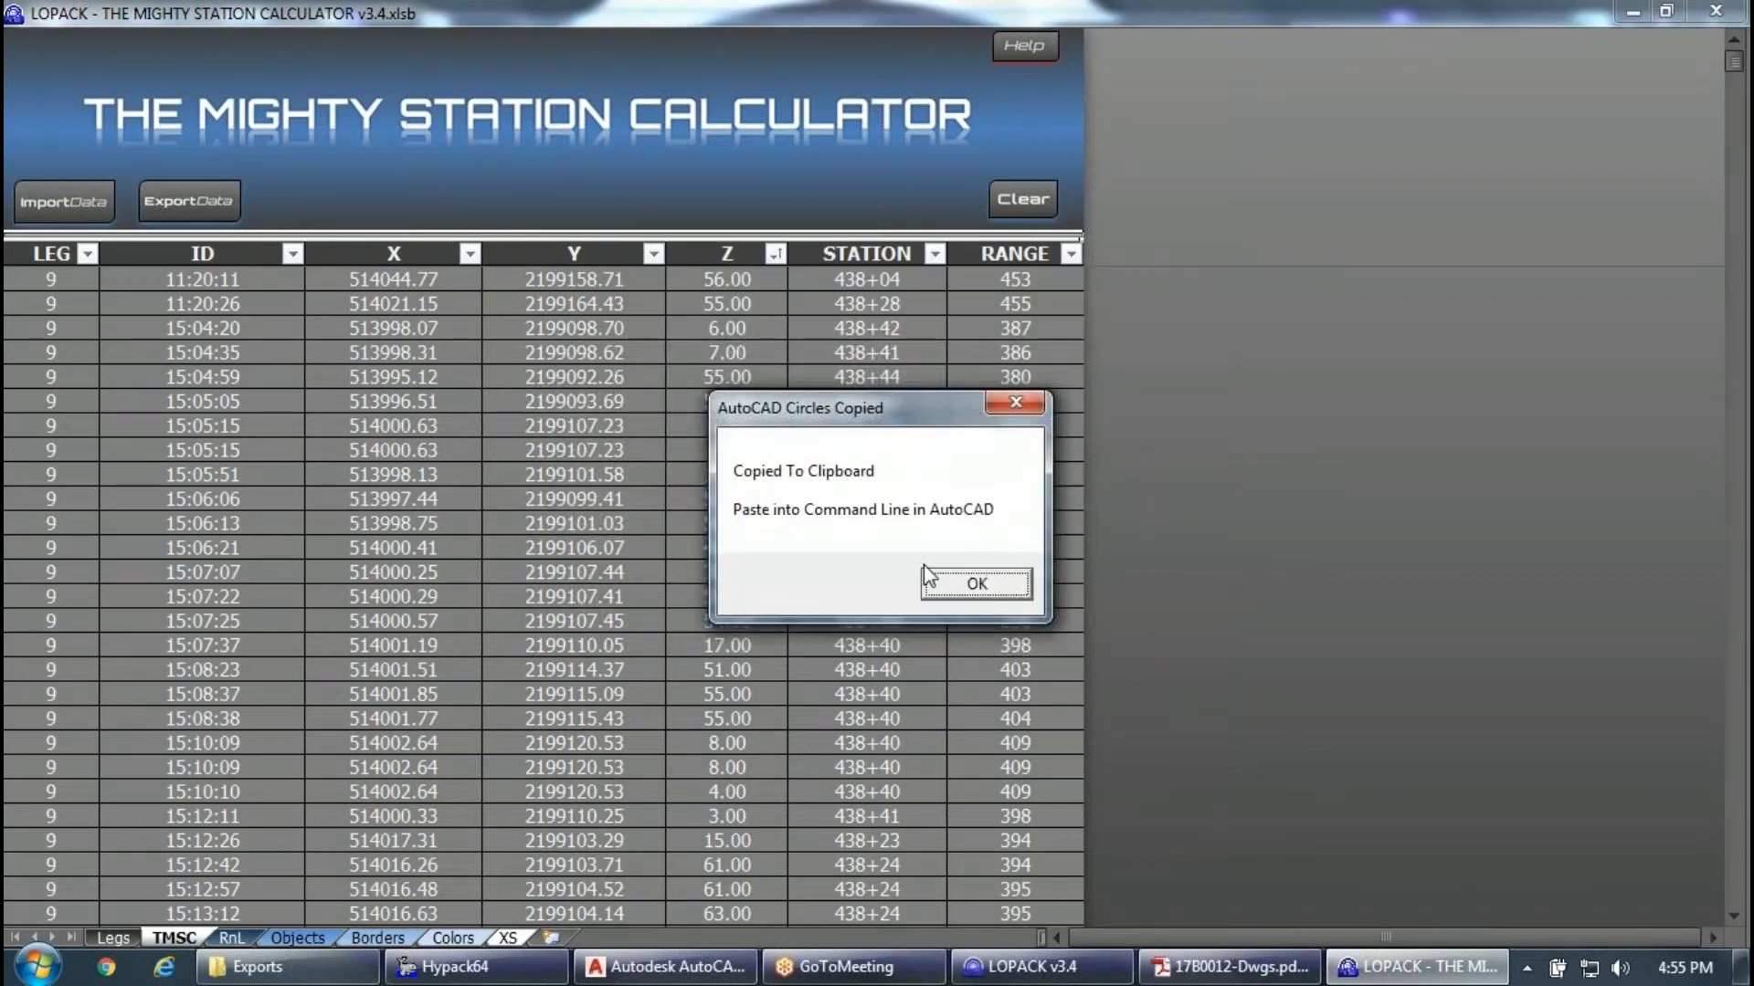
pyautogui.press('Return')
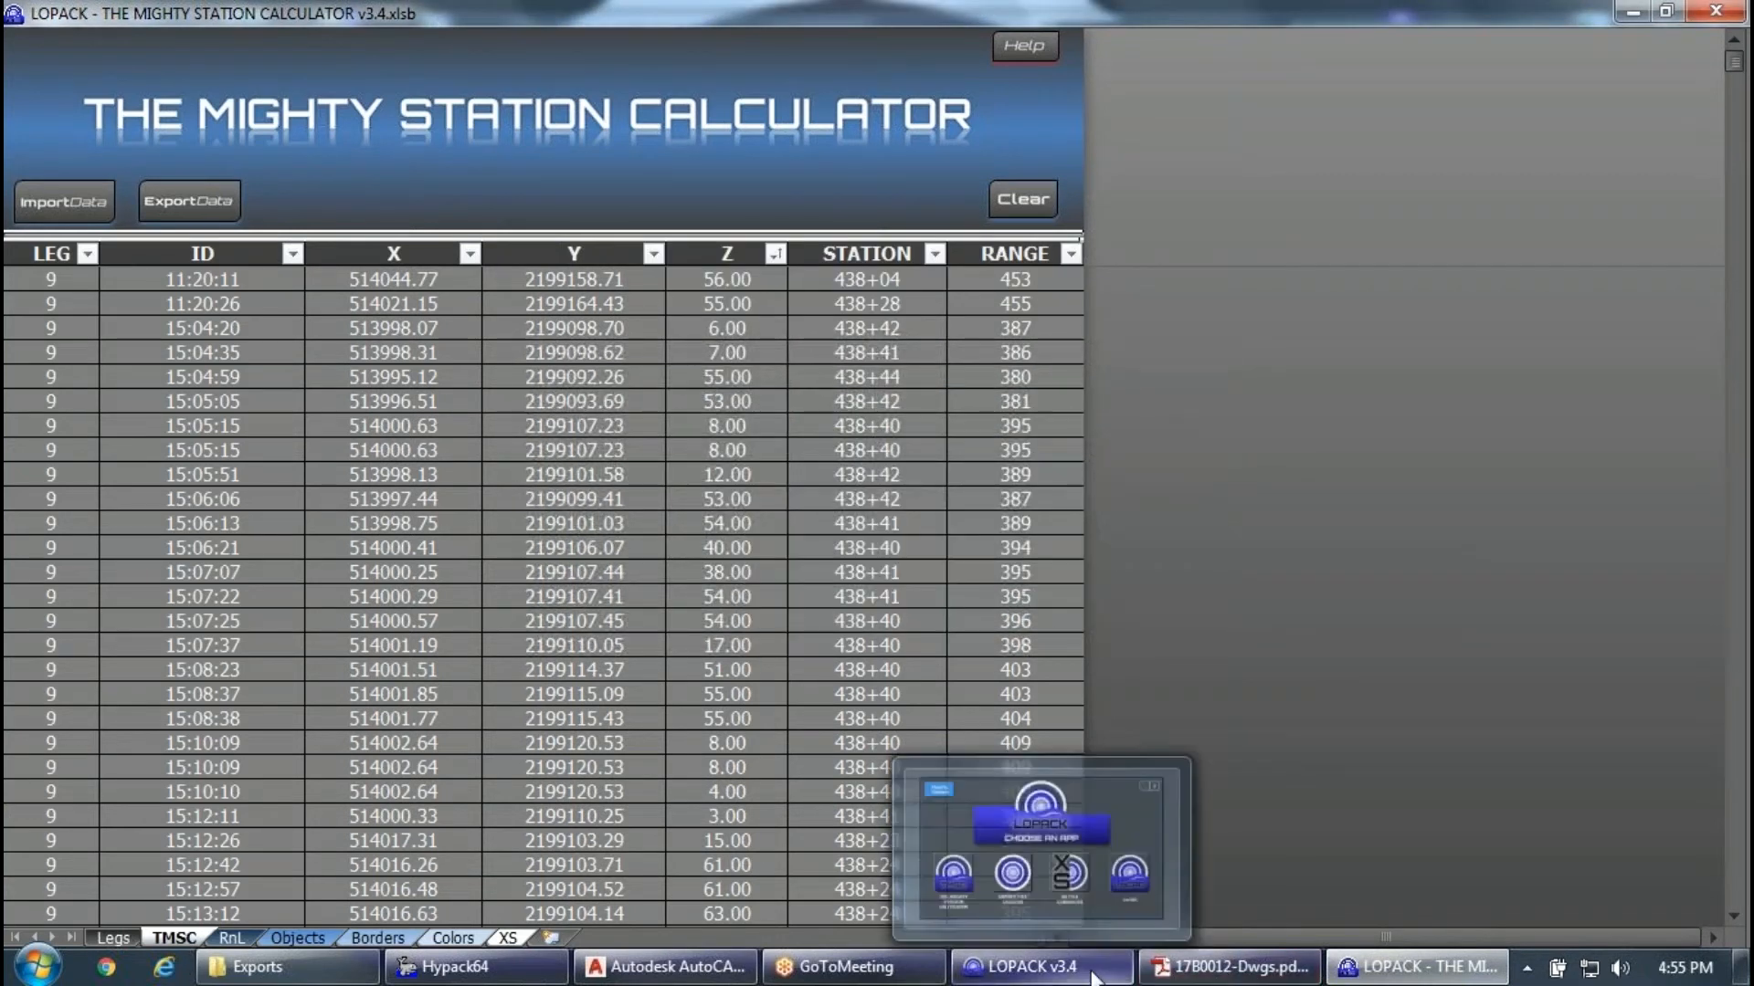
# Paste the copied circle commands into the AutoCAD baseline drawing and end the leftover circle command.
pyautogui.click(667, 966)
pyautogui.click(791, 853)
pyautogui.hotkey('ctrl', 'v')
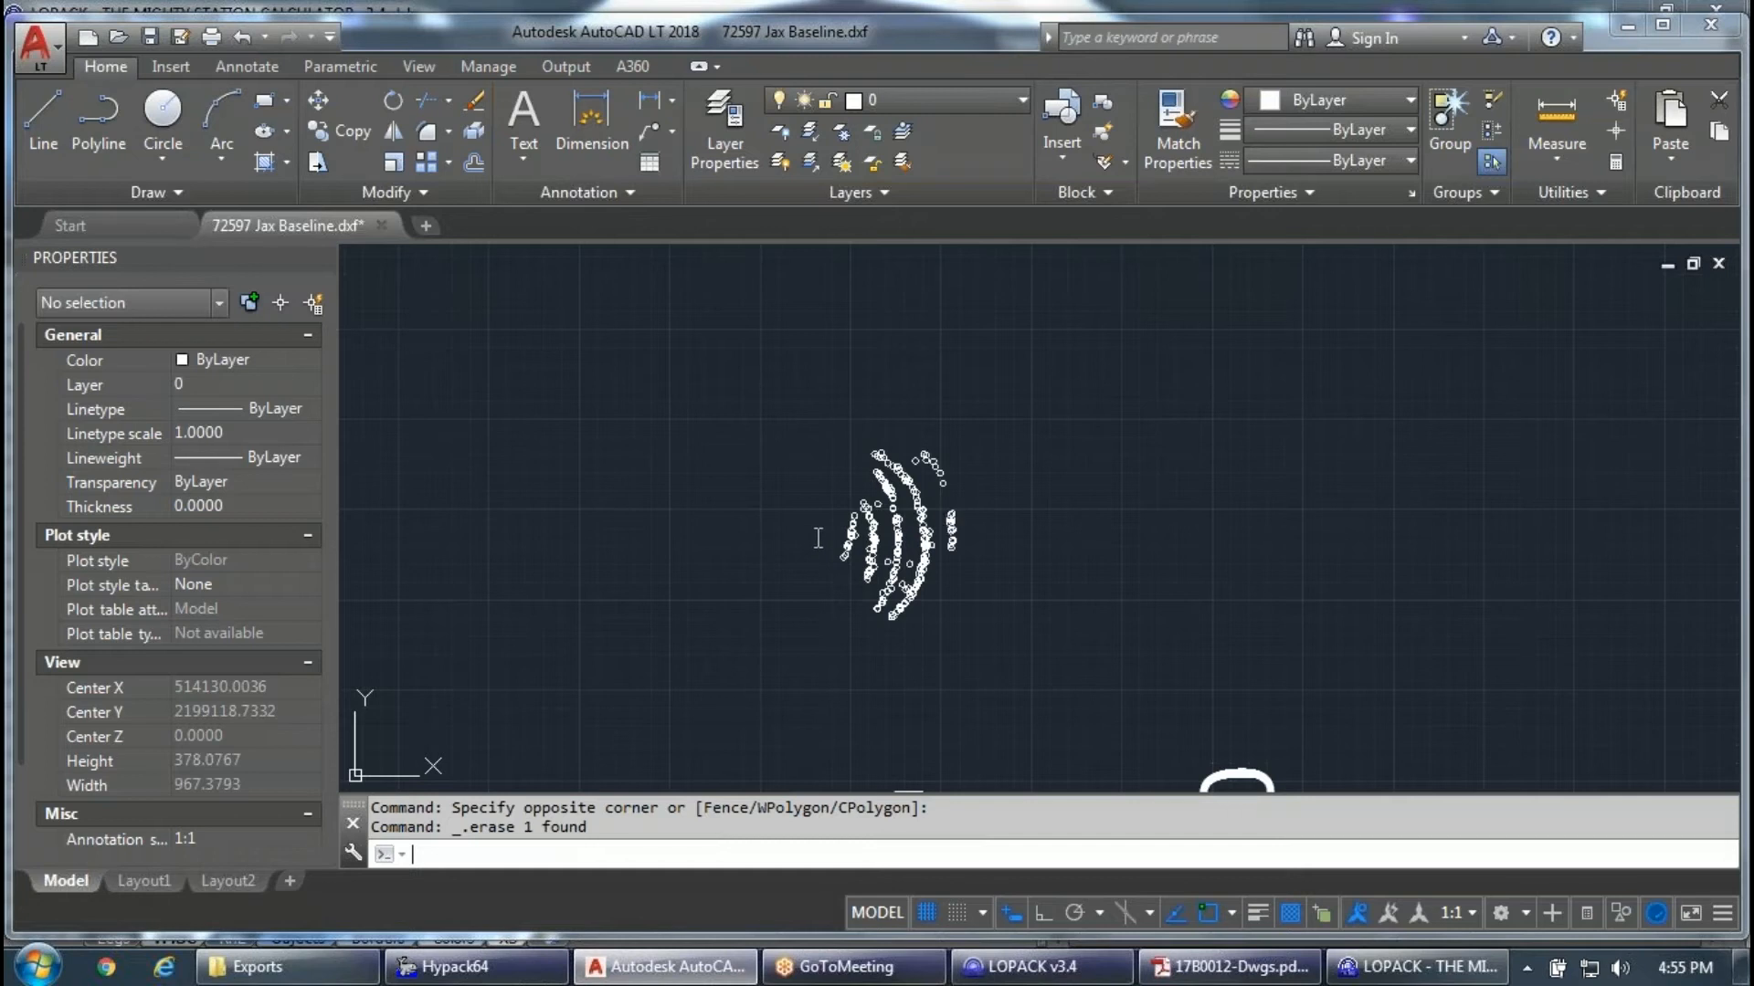
pyautogui.scroll(2, 834, 525)
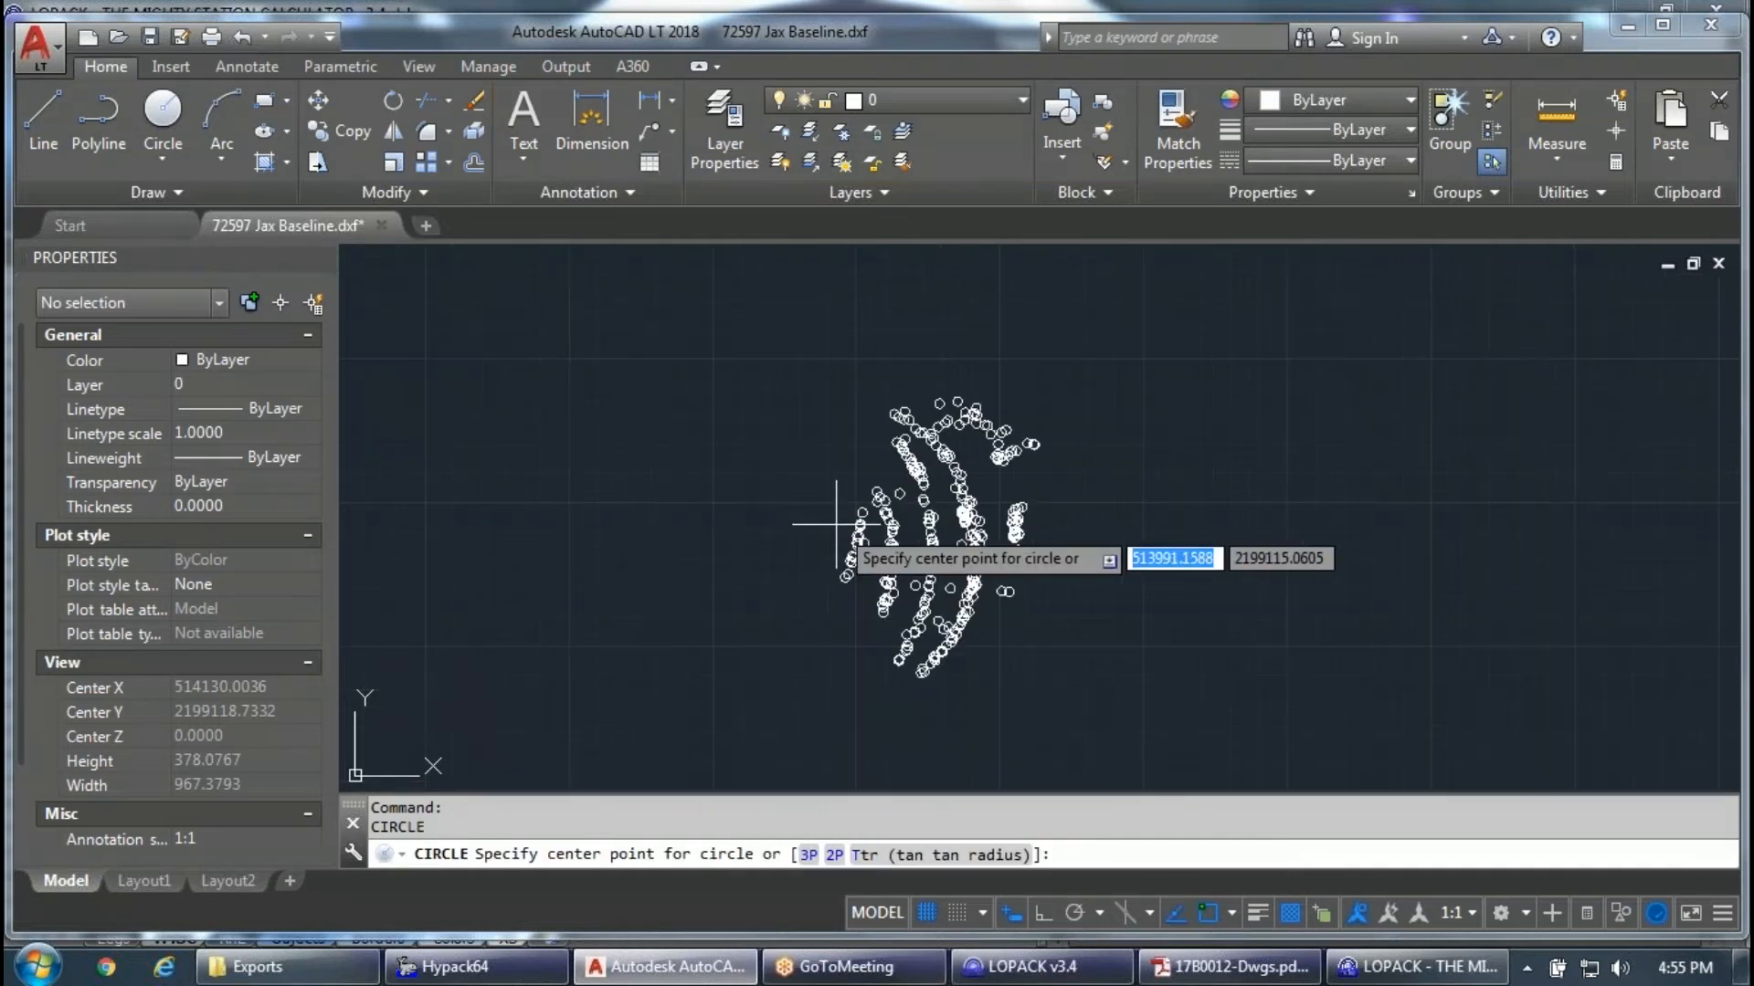
pyautogui.press('Escape')
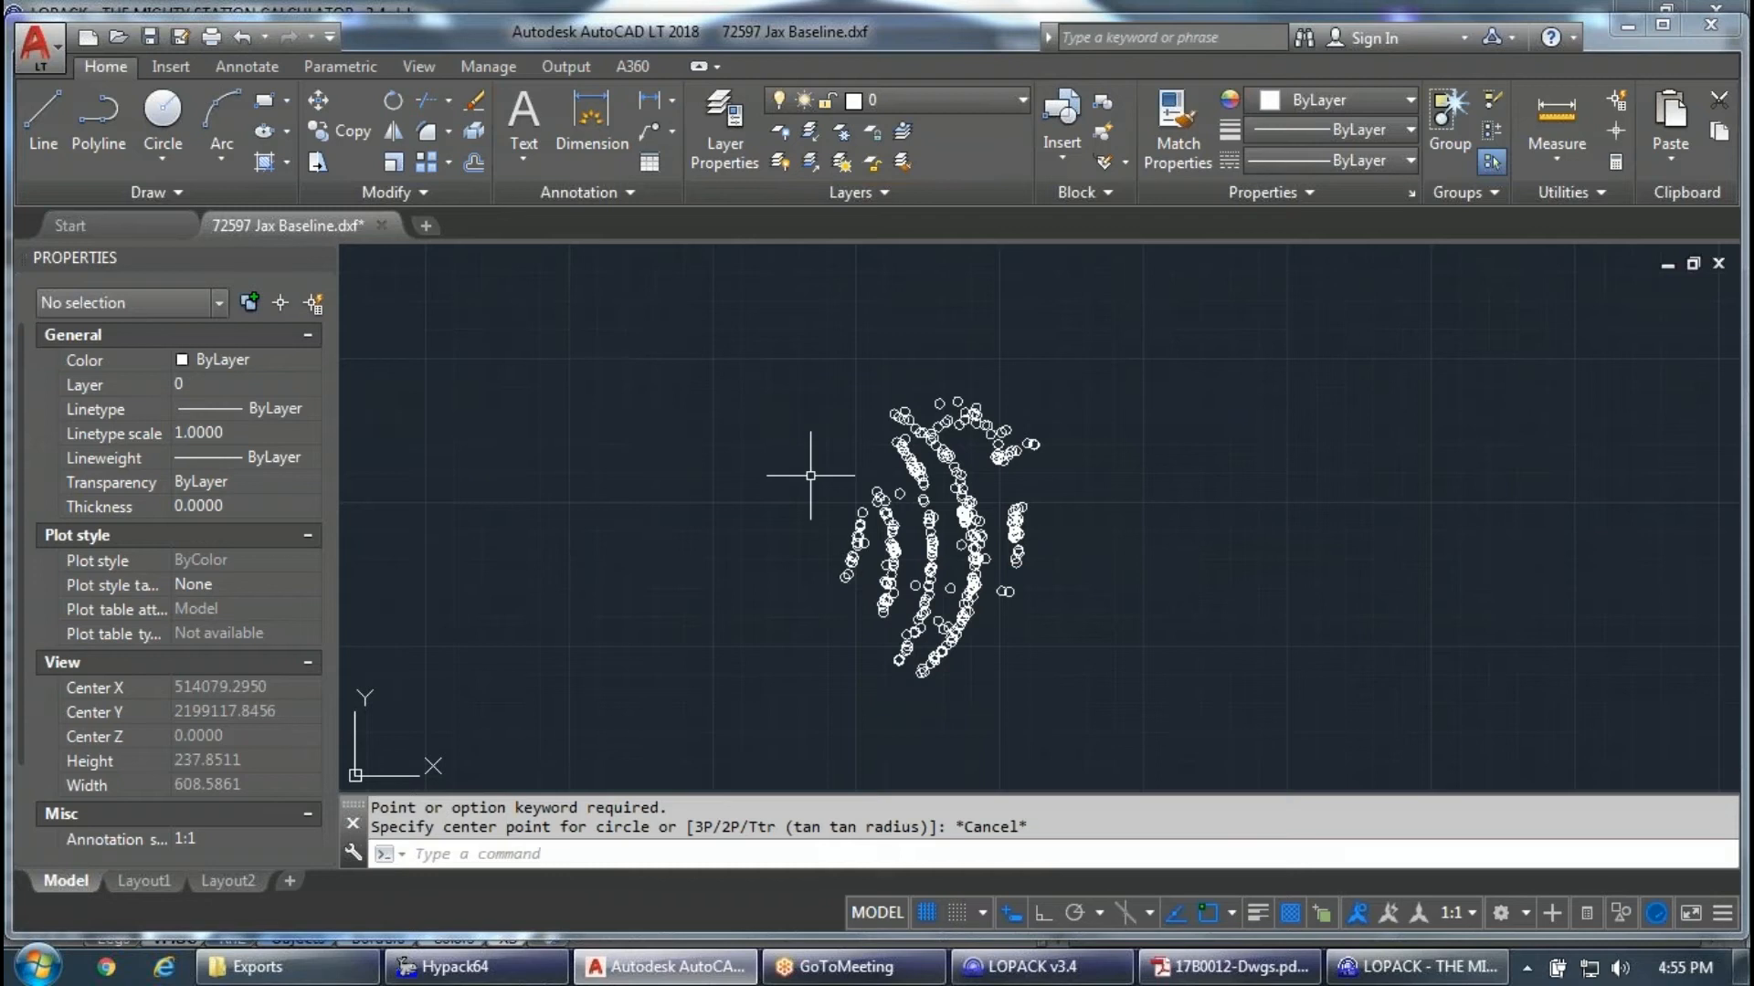
pyautogui.scroll(2, 901, 587)
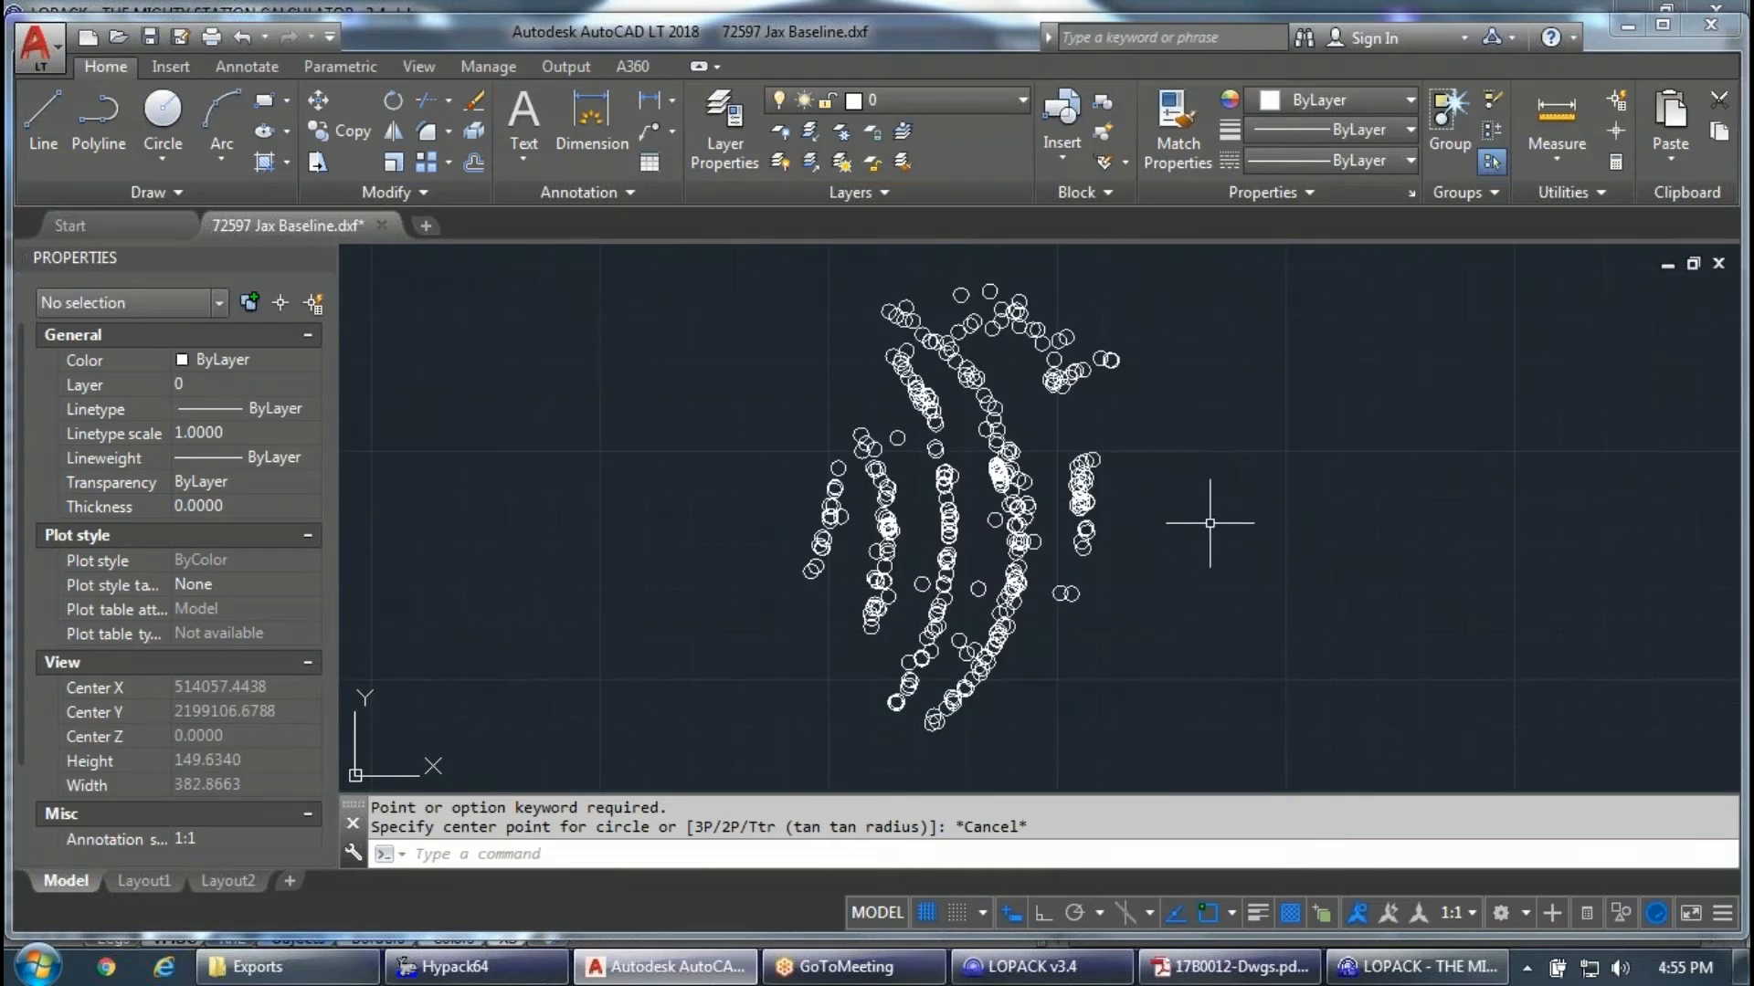
pyautogui.scroll(-6, 1188, 568)
# Open 190504 Load 236-288 Start Dump Coordinates.dxf from the 190506 Demo folder.
pyautogui.click(1416, 967)
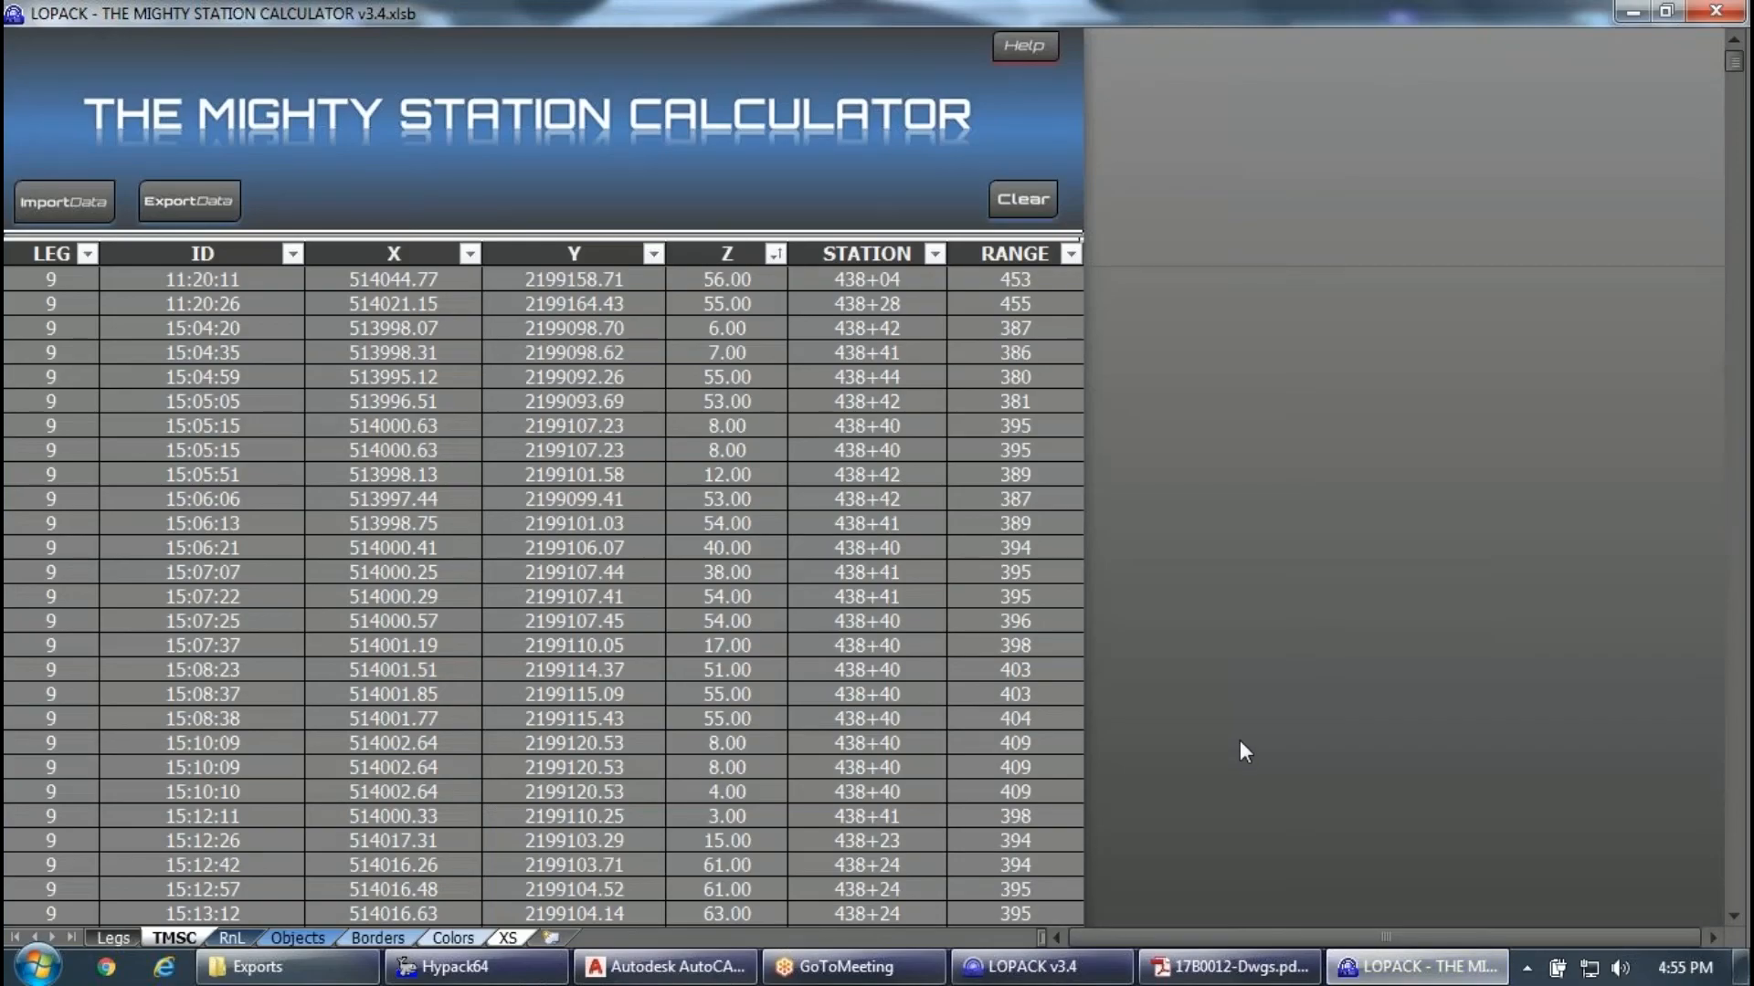
pyautogui.click(274, 966)
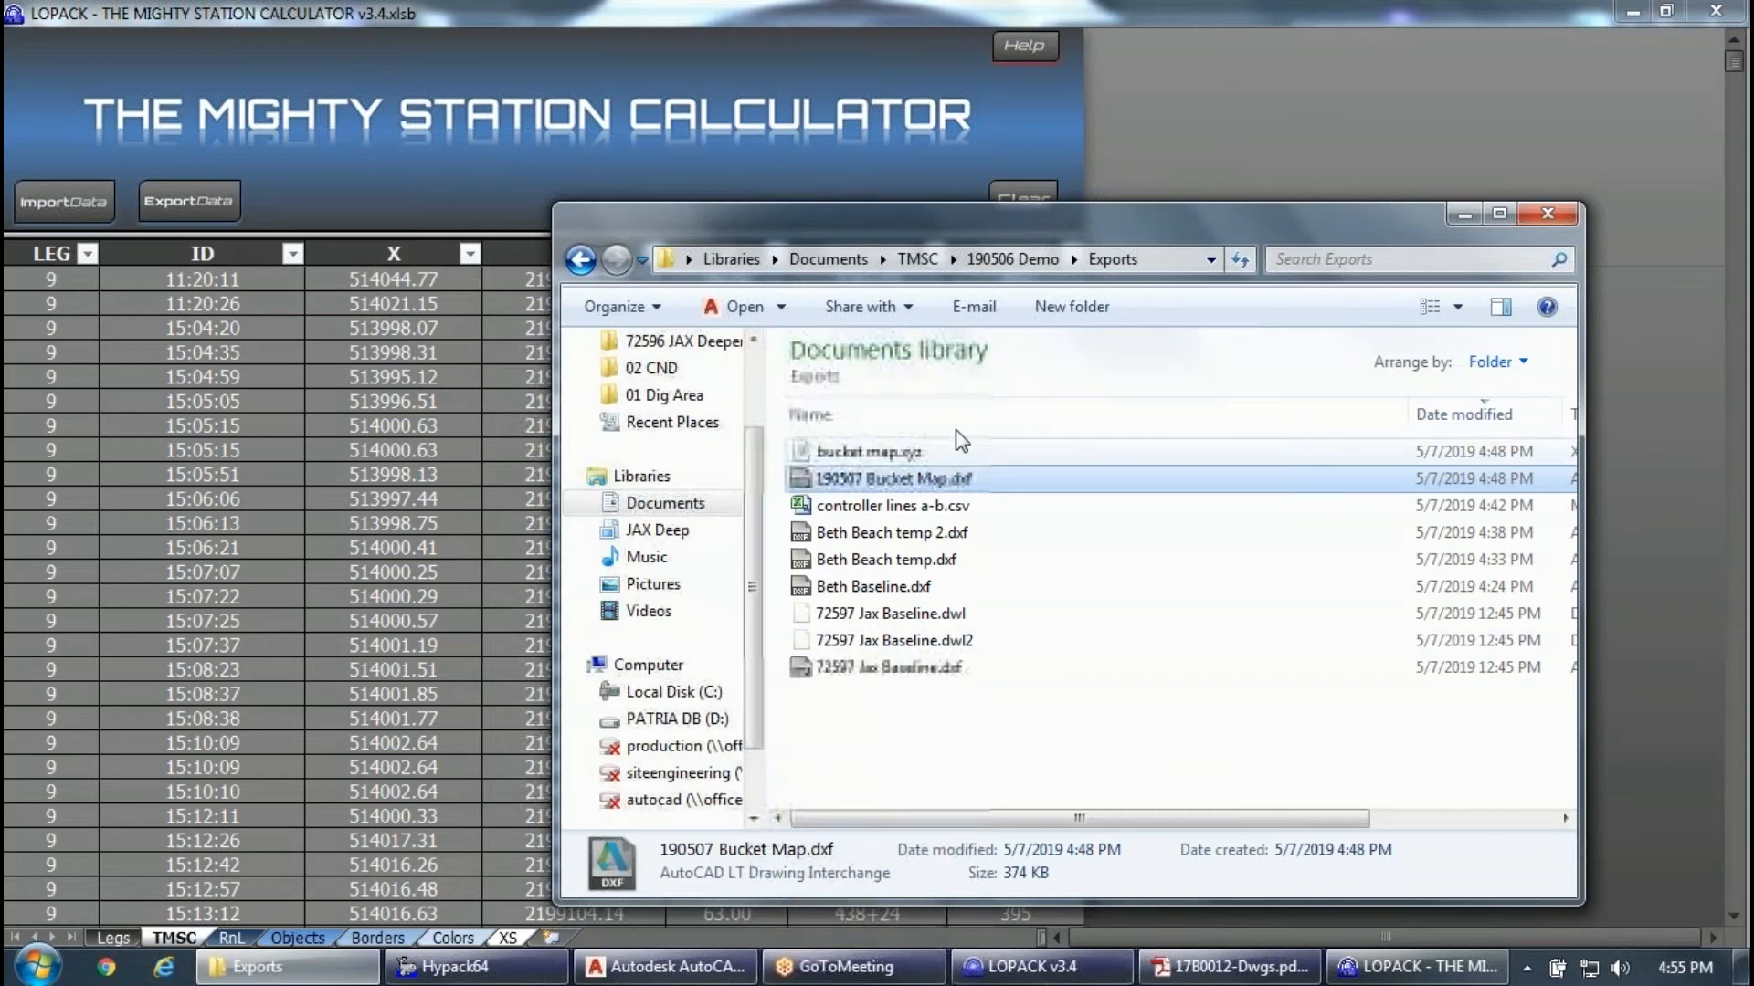
pyautogui.click(1012, 258)
pyautogui.click(1152, 651)
pyautogui.scroll(-1, 1142, 656)
pyautogui.click(1130, 658)
pyautogui.doubleClick(1082, 659)
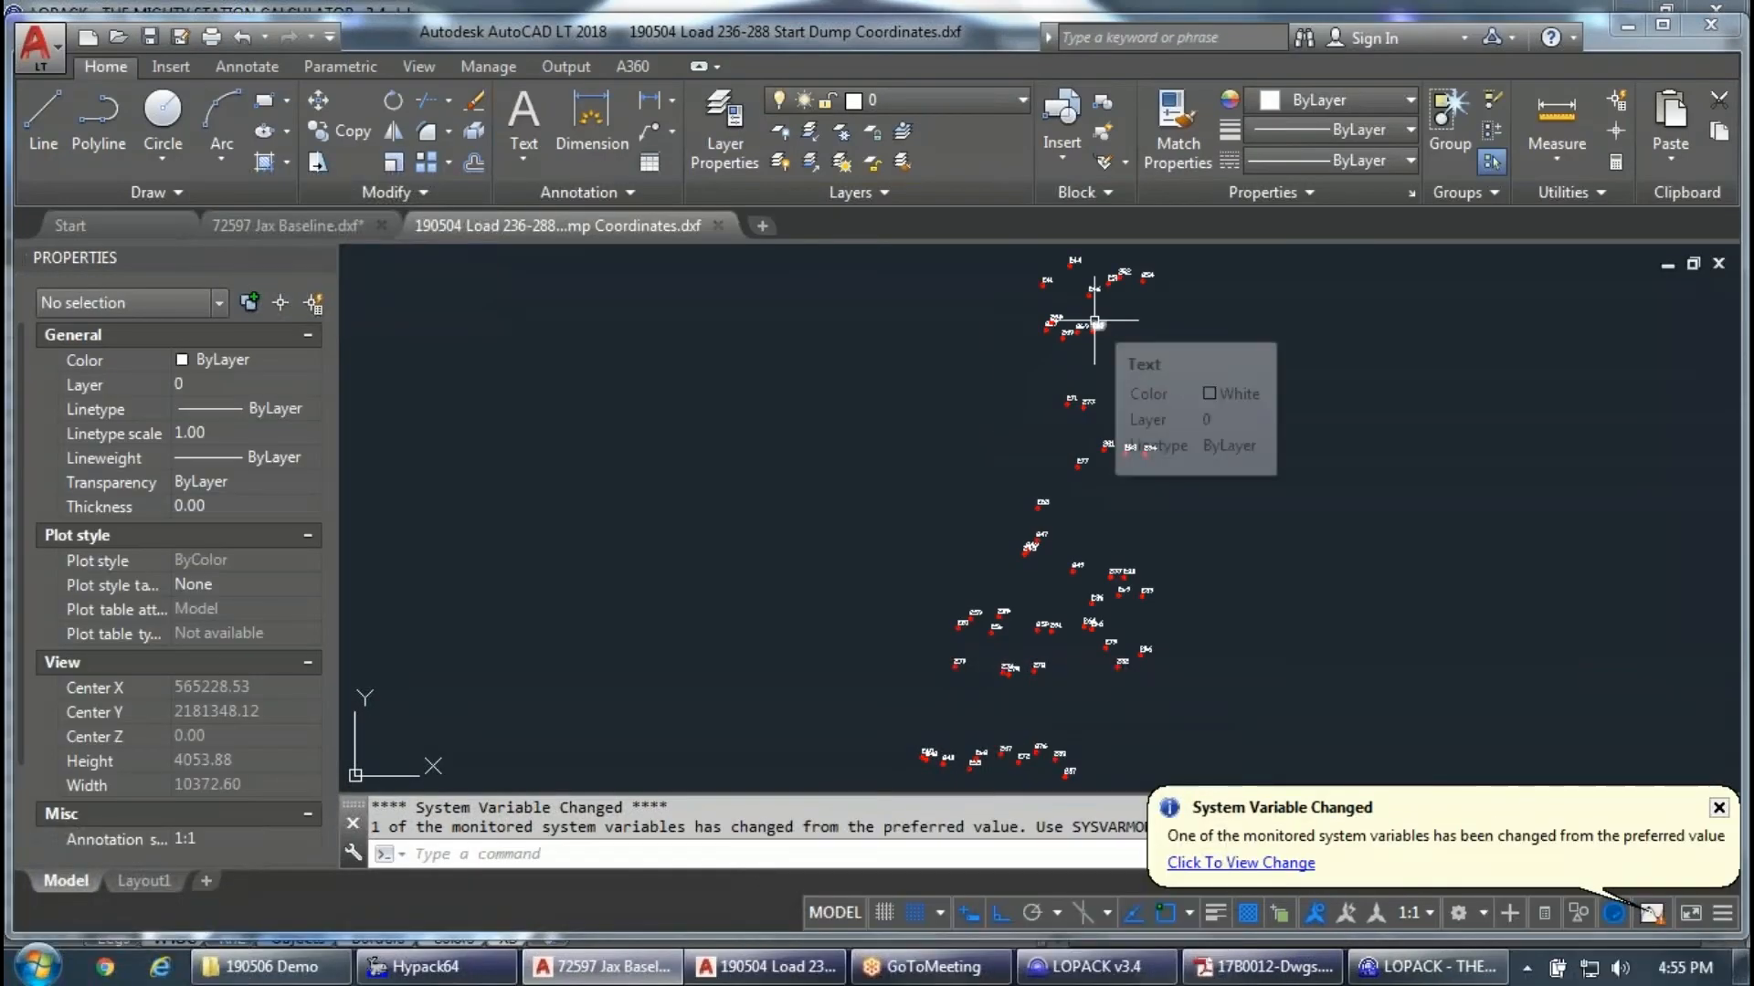
# Examine the text label and the red circle marker of dump point 281.
pyautogui.scroll(8, 1167, 392)
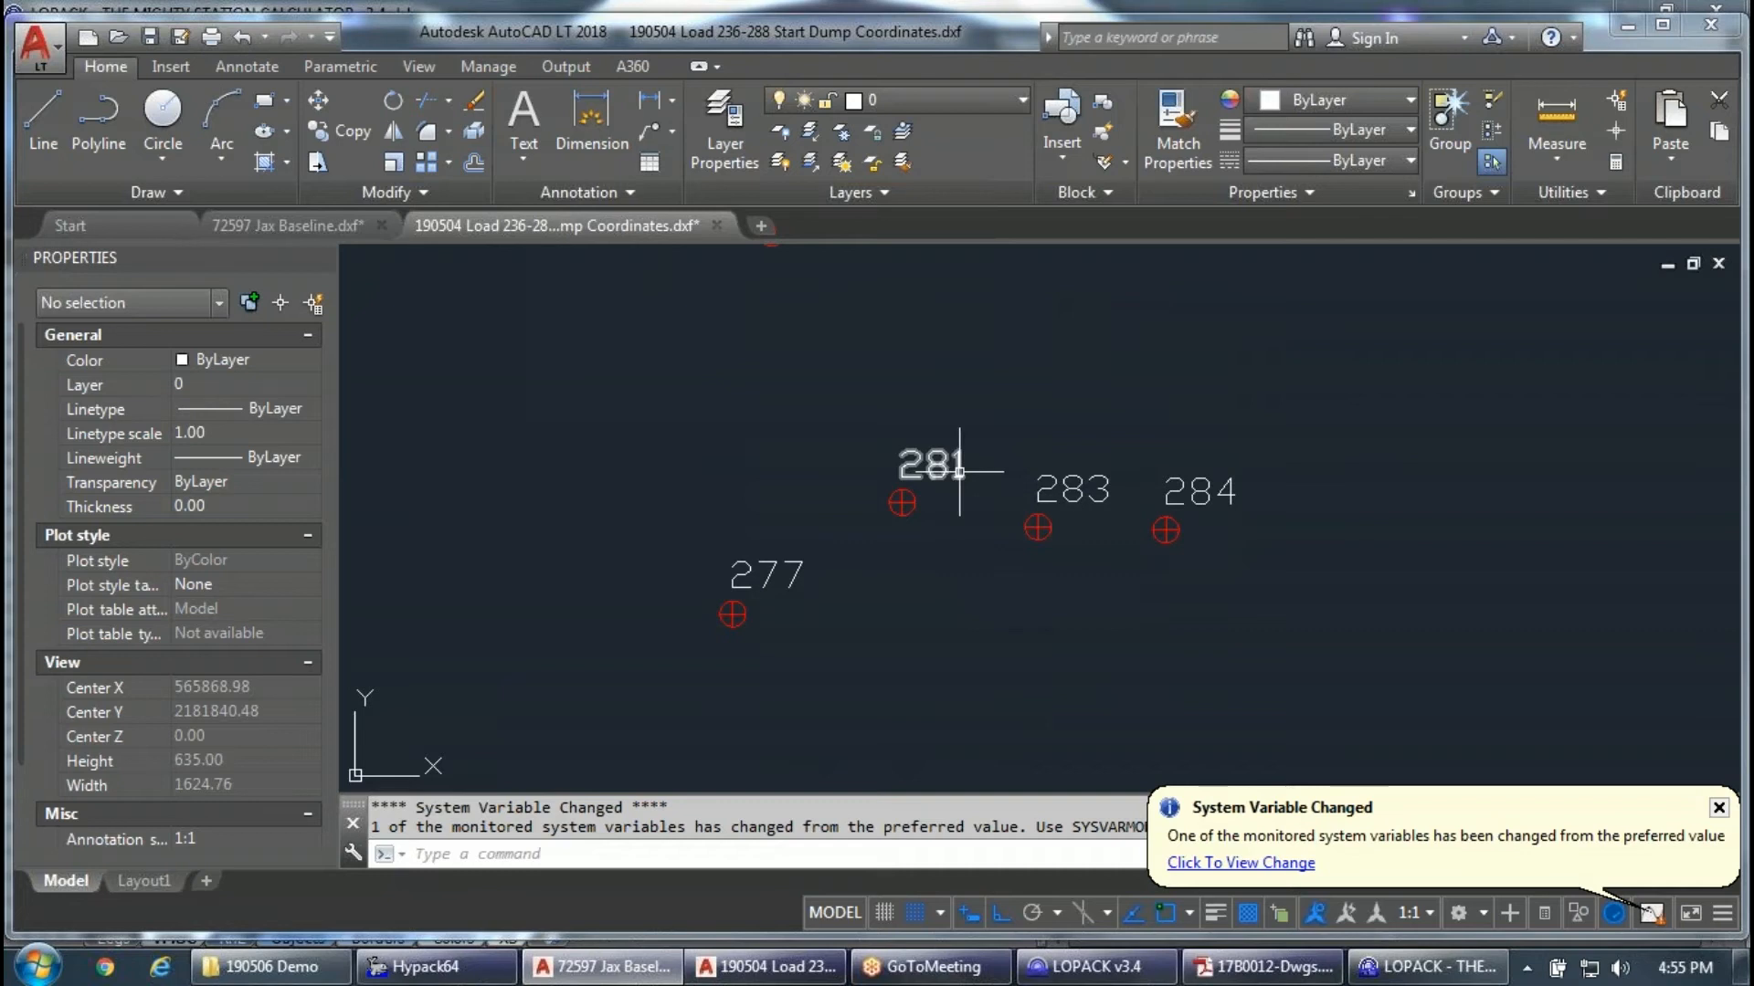
pyautogui.moveTo(971, 470); pyautogui.dragTo(902, 433)
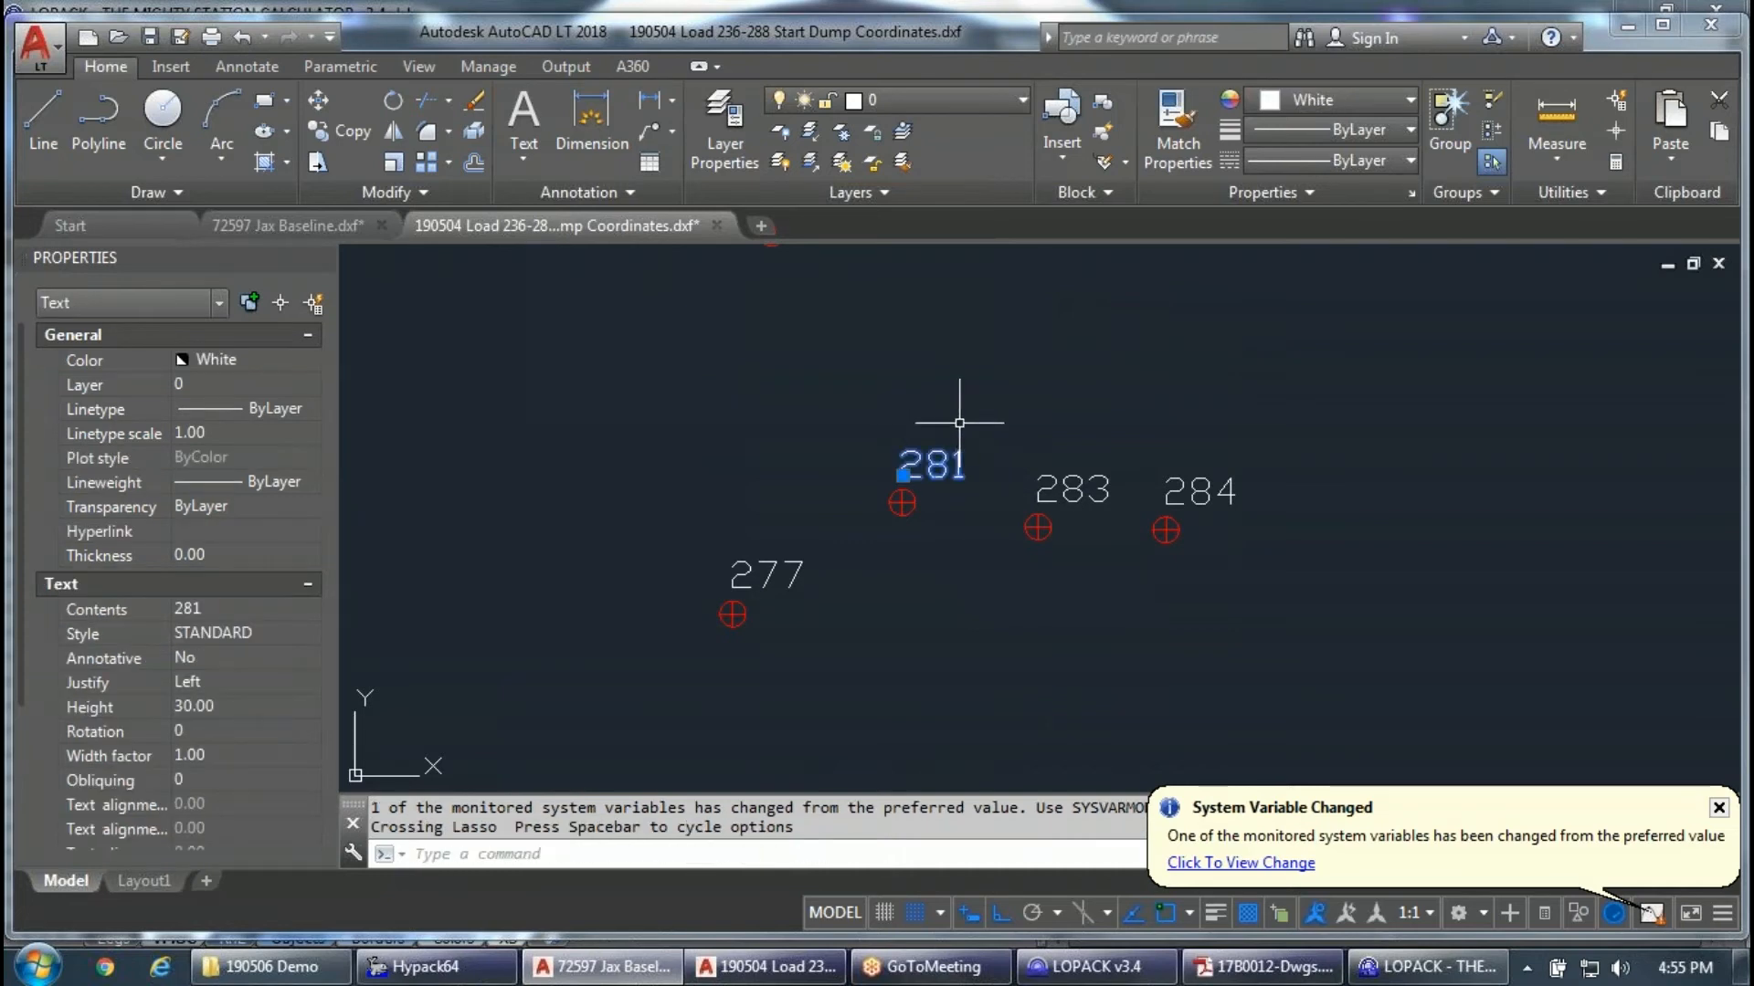
pyautogui.press('Escape')
pyautogui.scroll(6, 913, 502)
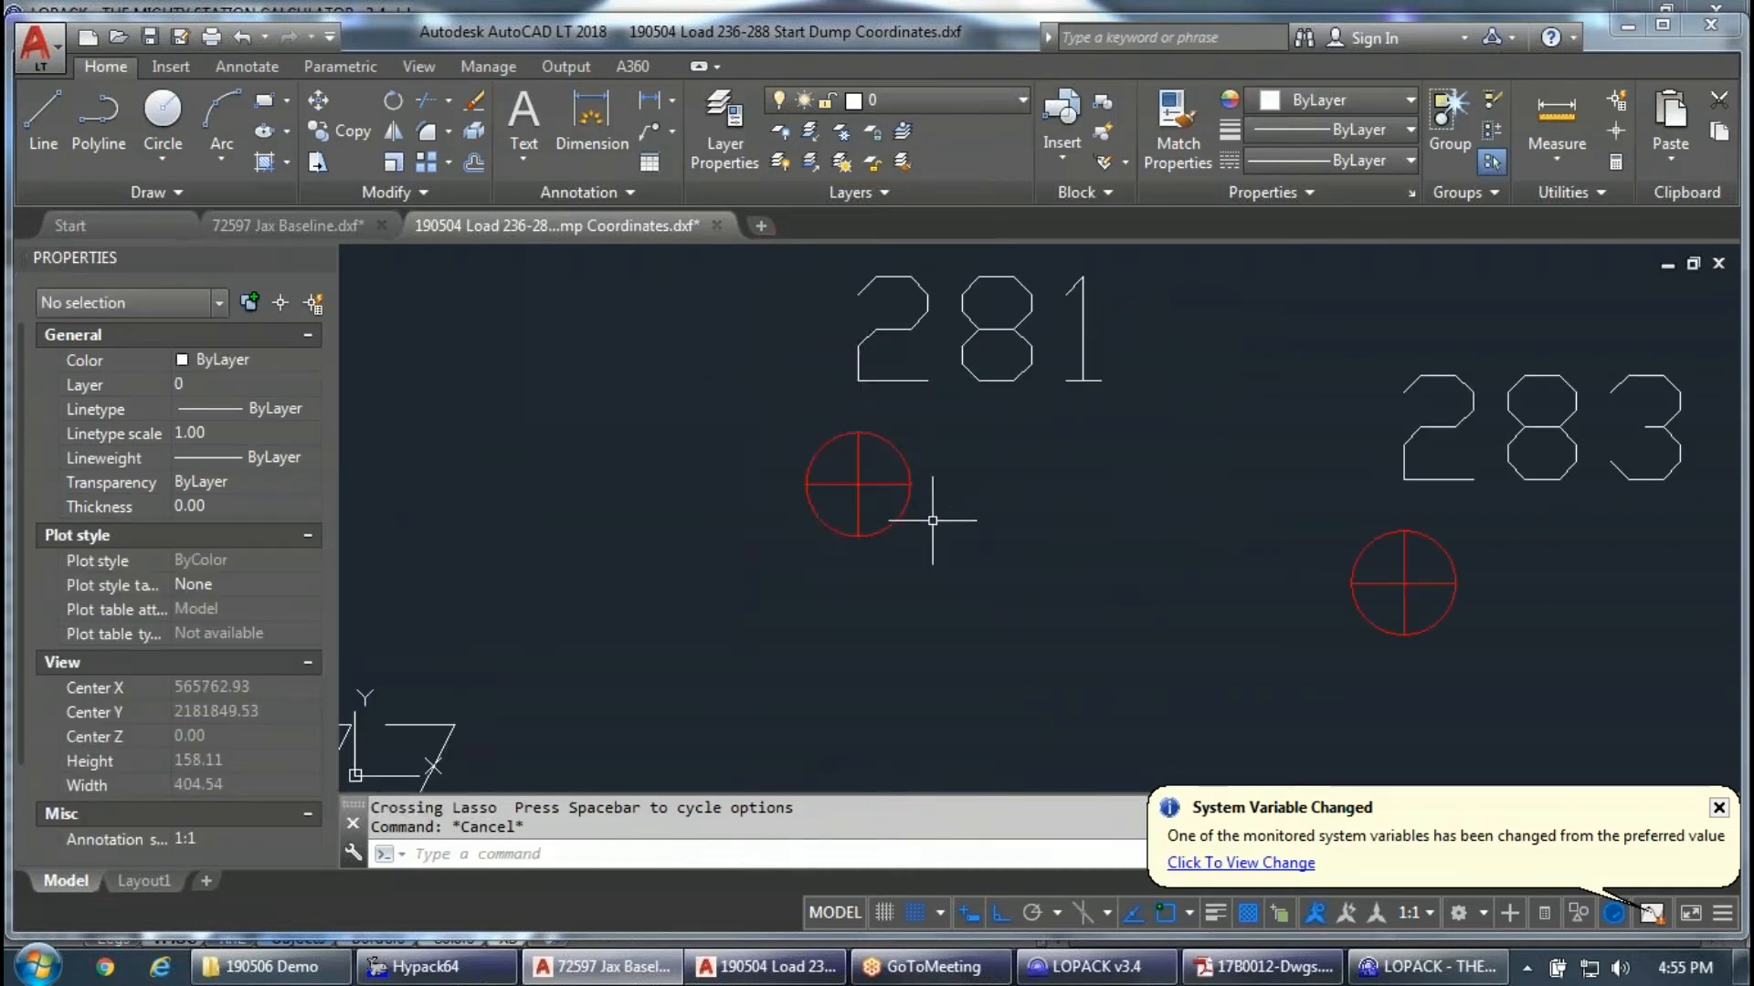
pyautogui.click(916, 464)
pyautogui.click(863, 429)
pyautogui.press('Escape')
# Examine the spread of dump points and the red circle marker of point 283.
pyautogui.scroll(-6, 841, 482)
pyautogui.scroll(-8, 976, 403)
pyautogui.scroll(5, 995, 401)
pyautogui.scroll(-3, 908, 439)
pyautogui.scroll(4, 905, 434)
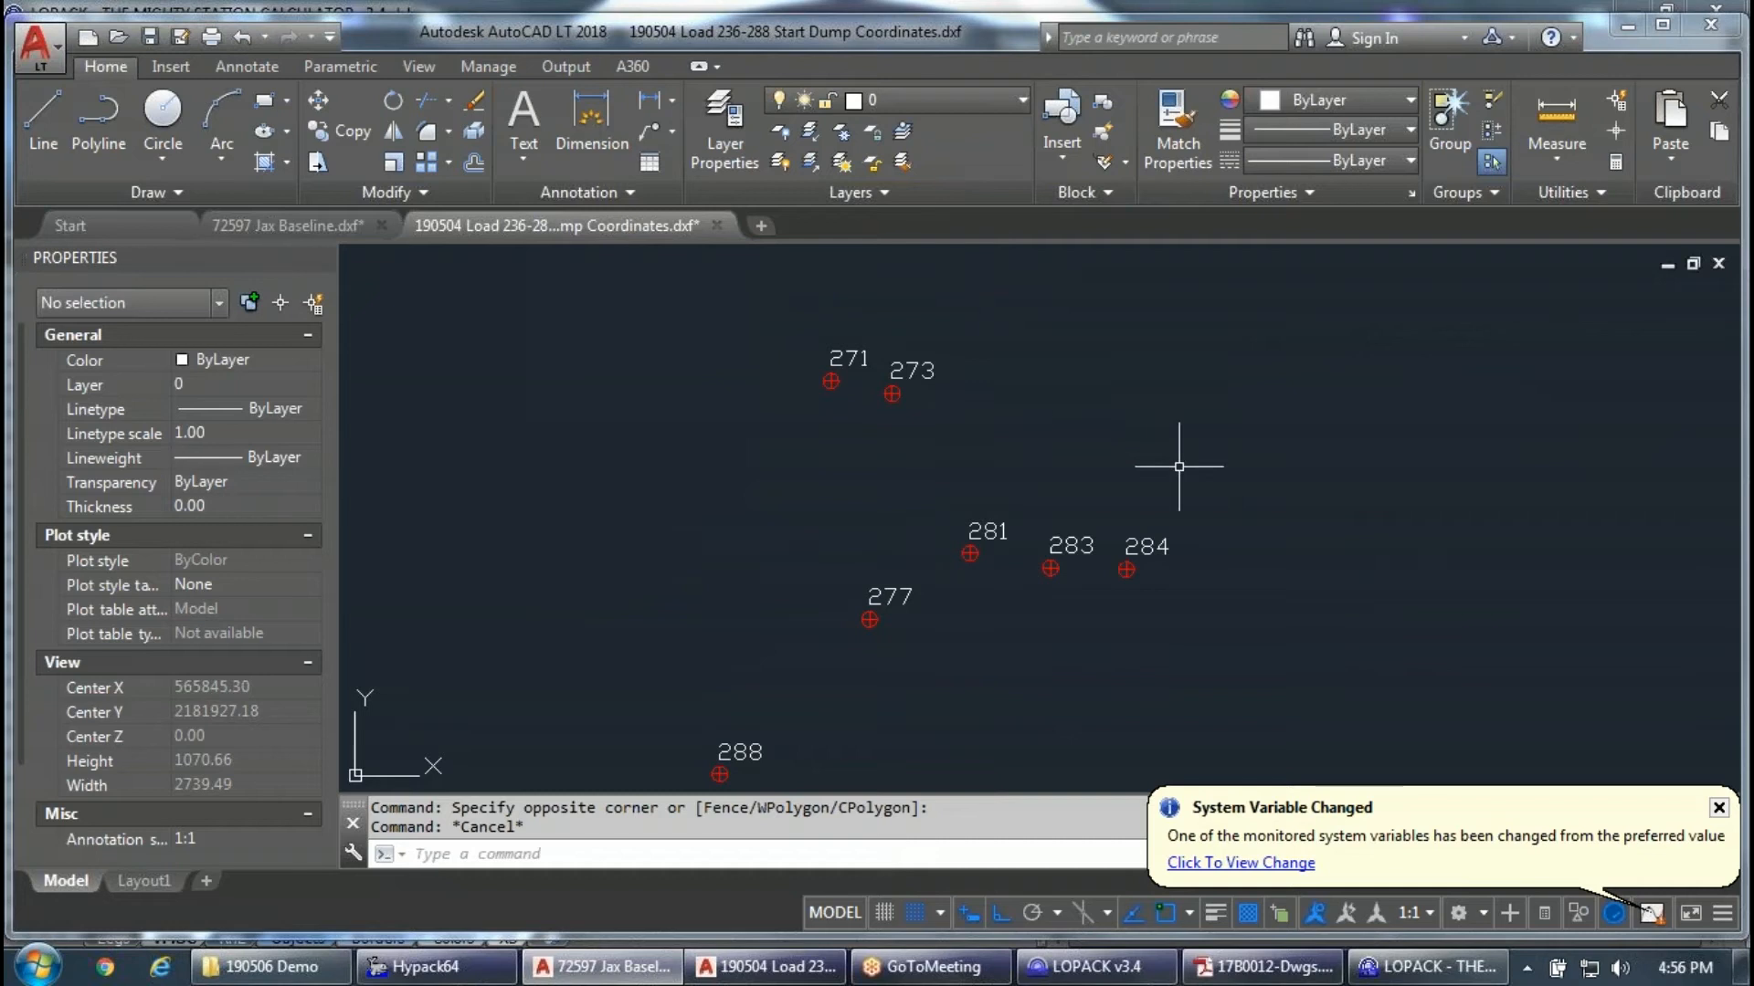
pyautogui.scroll(2, 1040, 575)
pyautogui.scroll(6, 1044, 575)
pyautogui.click(1093, 548)
pyautogui.click(1062, 517)
pyautogui.press('Escape')
pyautogui.click(1108, 490)
pyautogui.press('Escape')
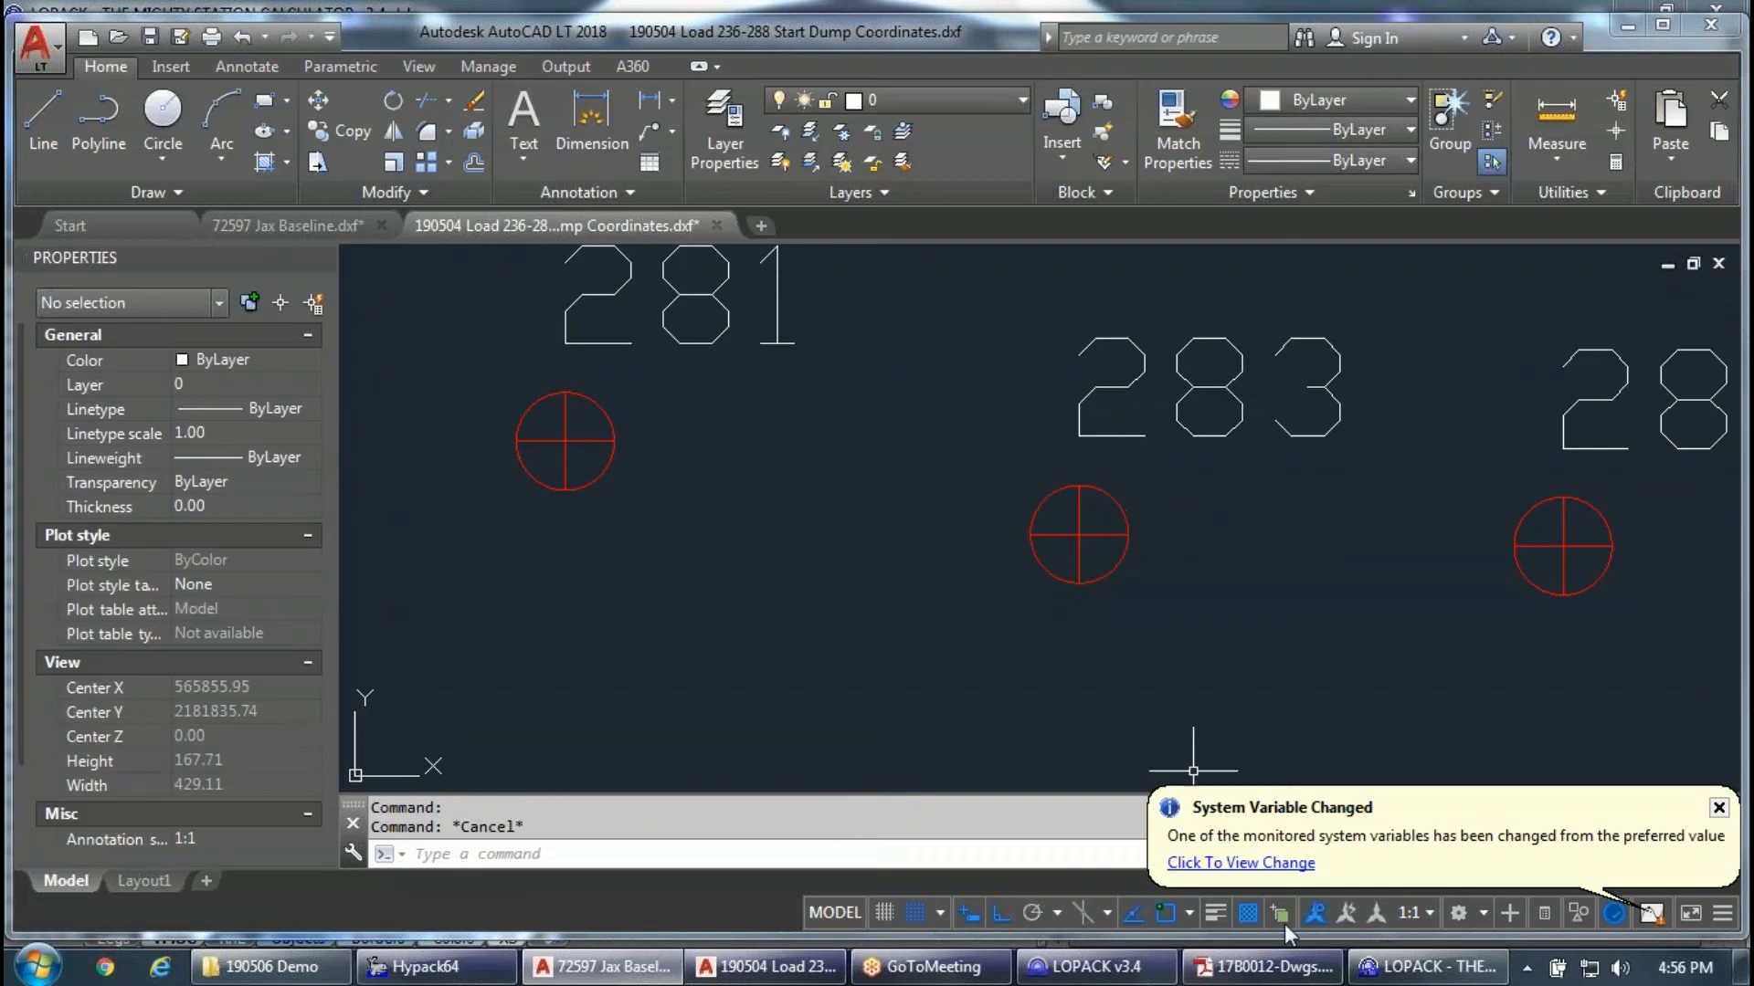
# Close the dump coordinates drawing and switch back to the Mighty Station Calculator.
pyautogui.click(1388, 967)
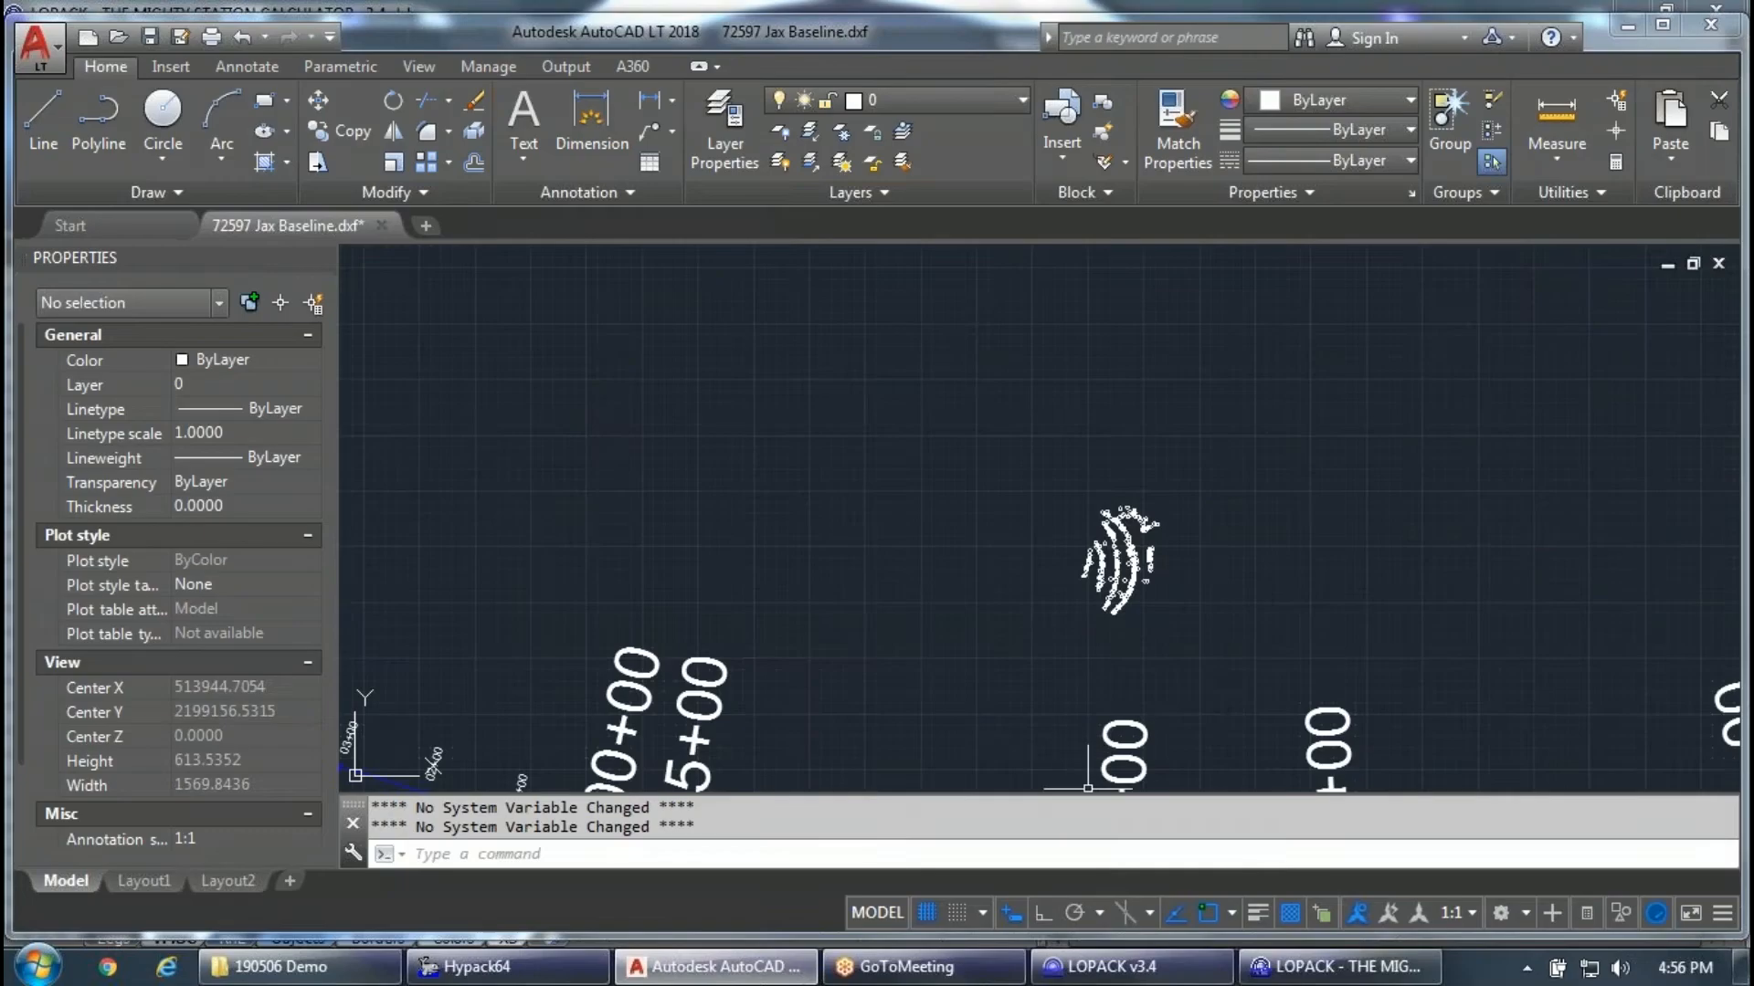
pyautogui.click(1306, 964)
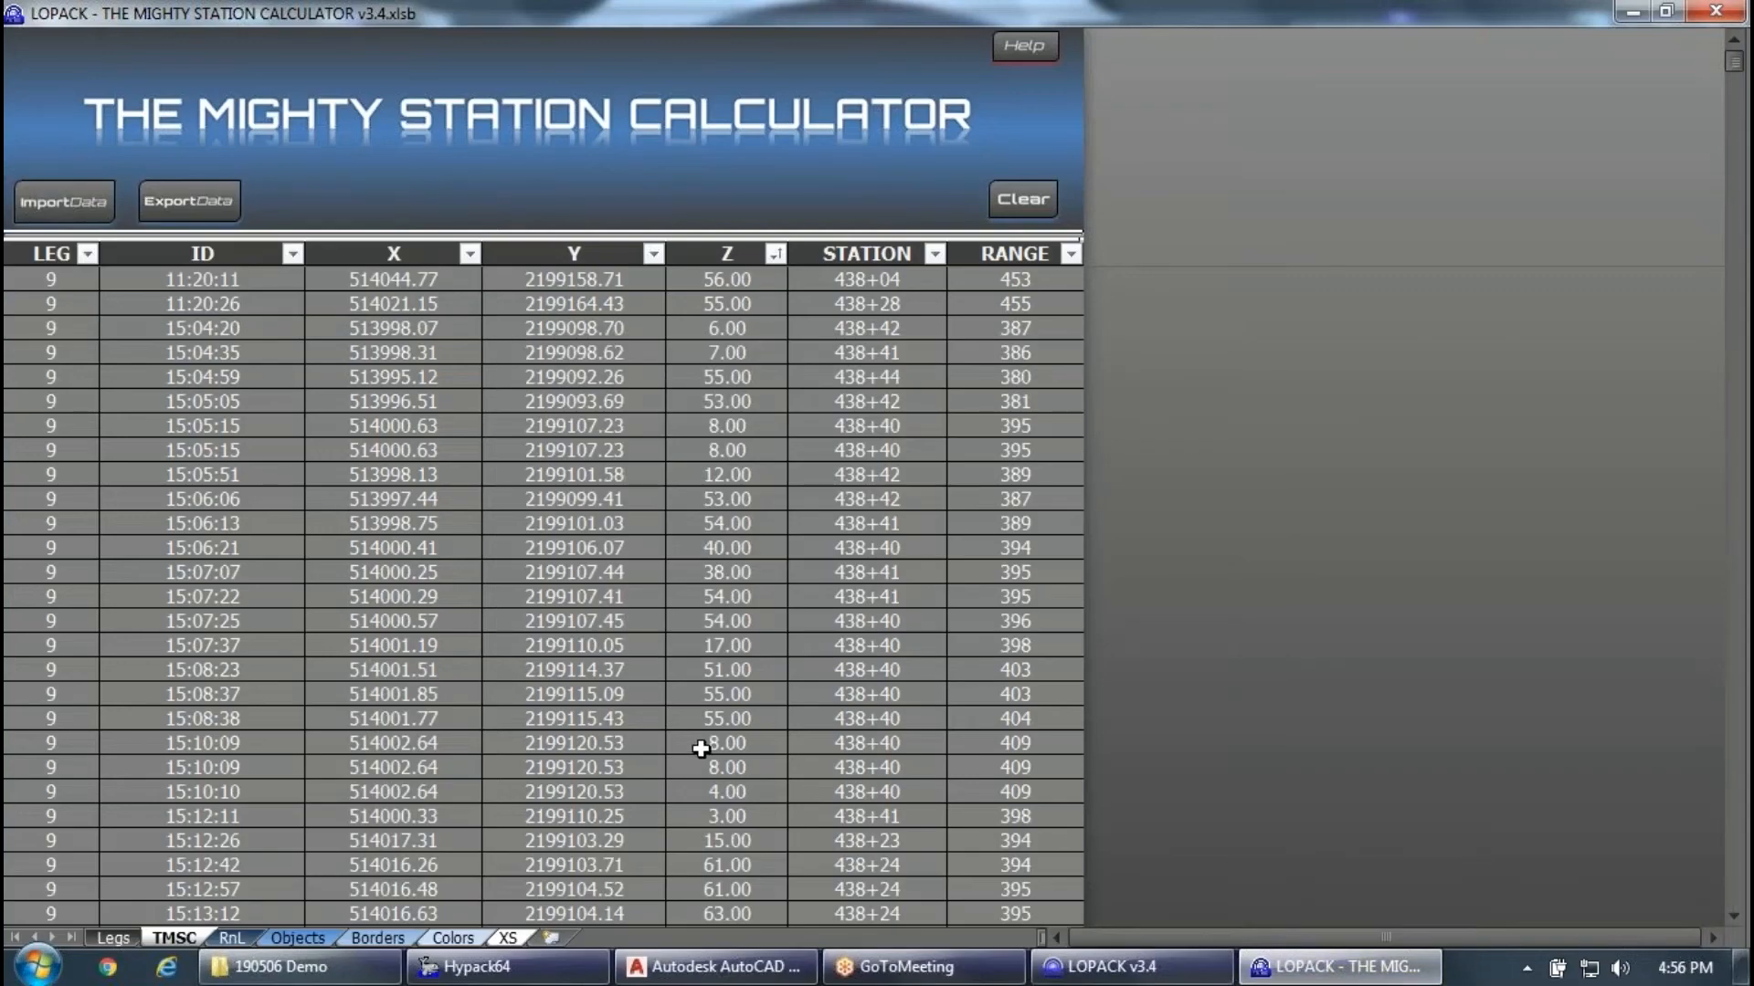
# Show the Rod & Level sheet and view the line name entry for a new first station, leaving it without a name.
pyautogui.hotkey('ctrl', 'pagedown')
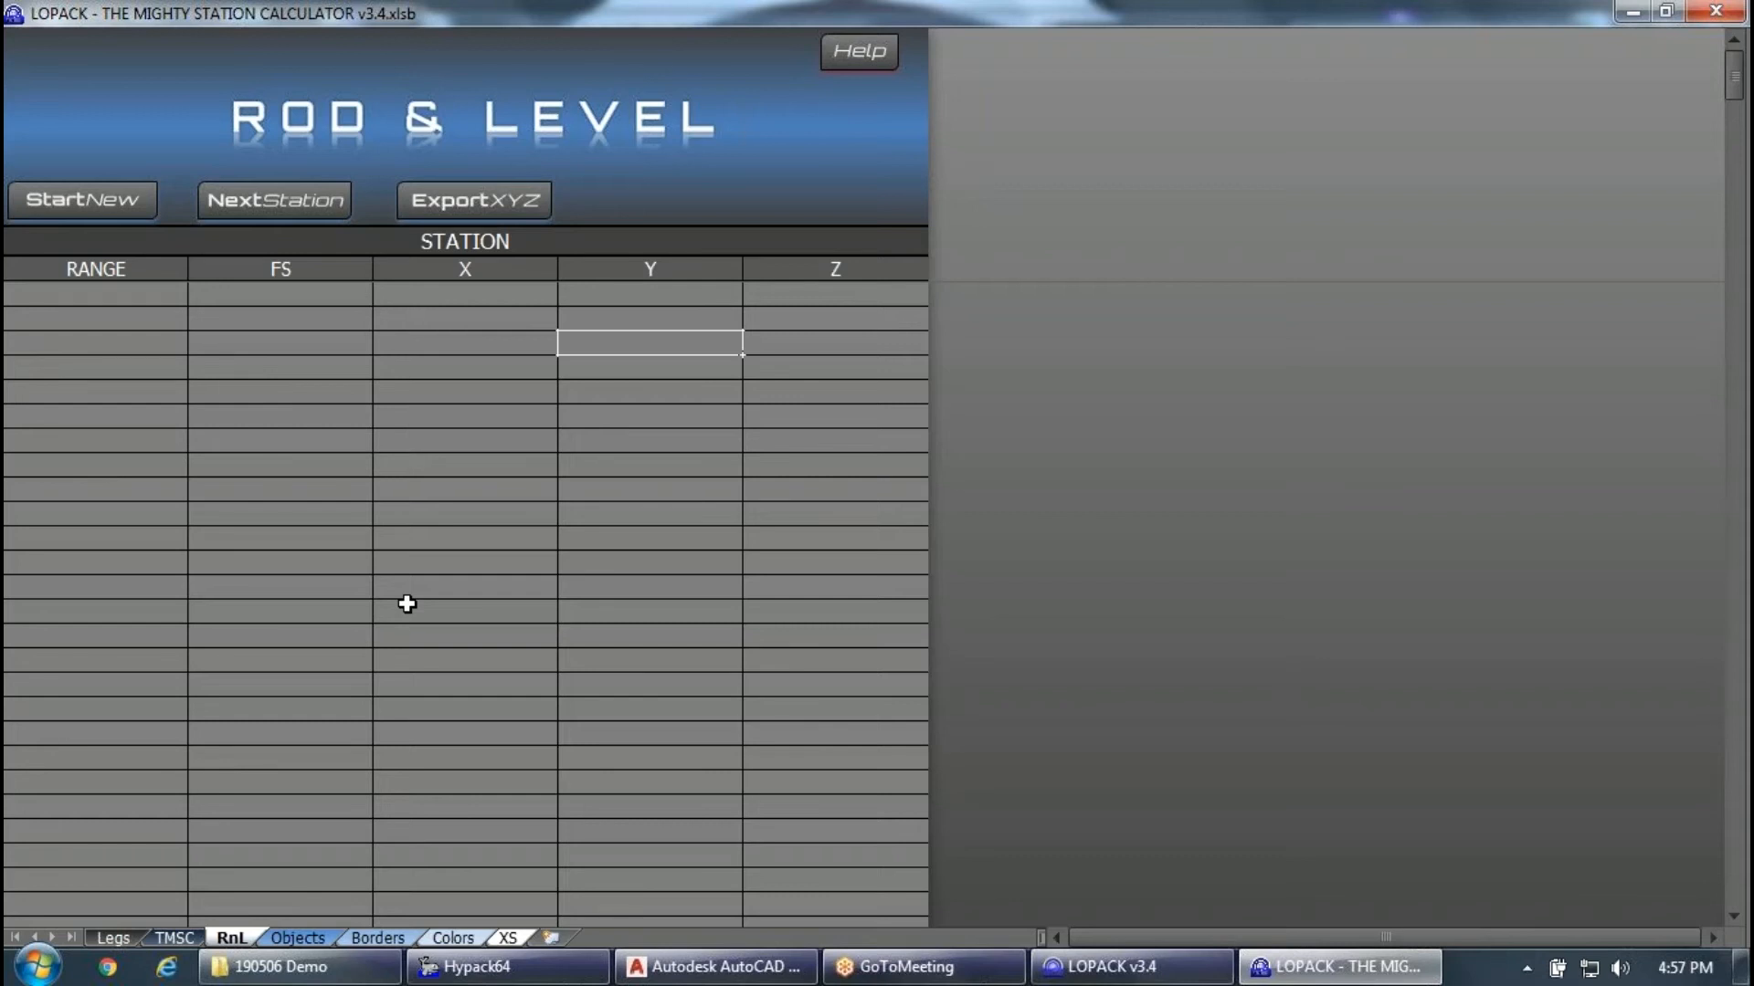
pyautogui.click(45, 240)
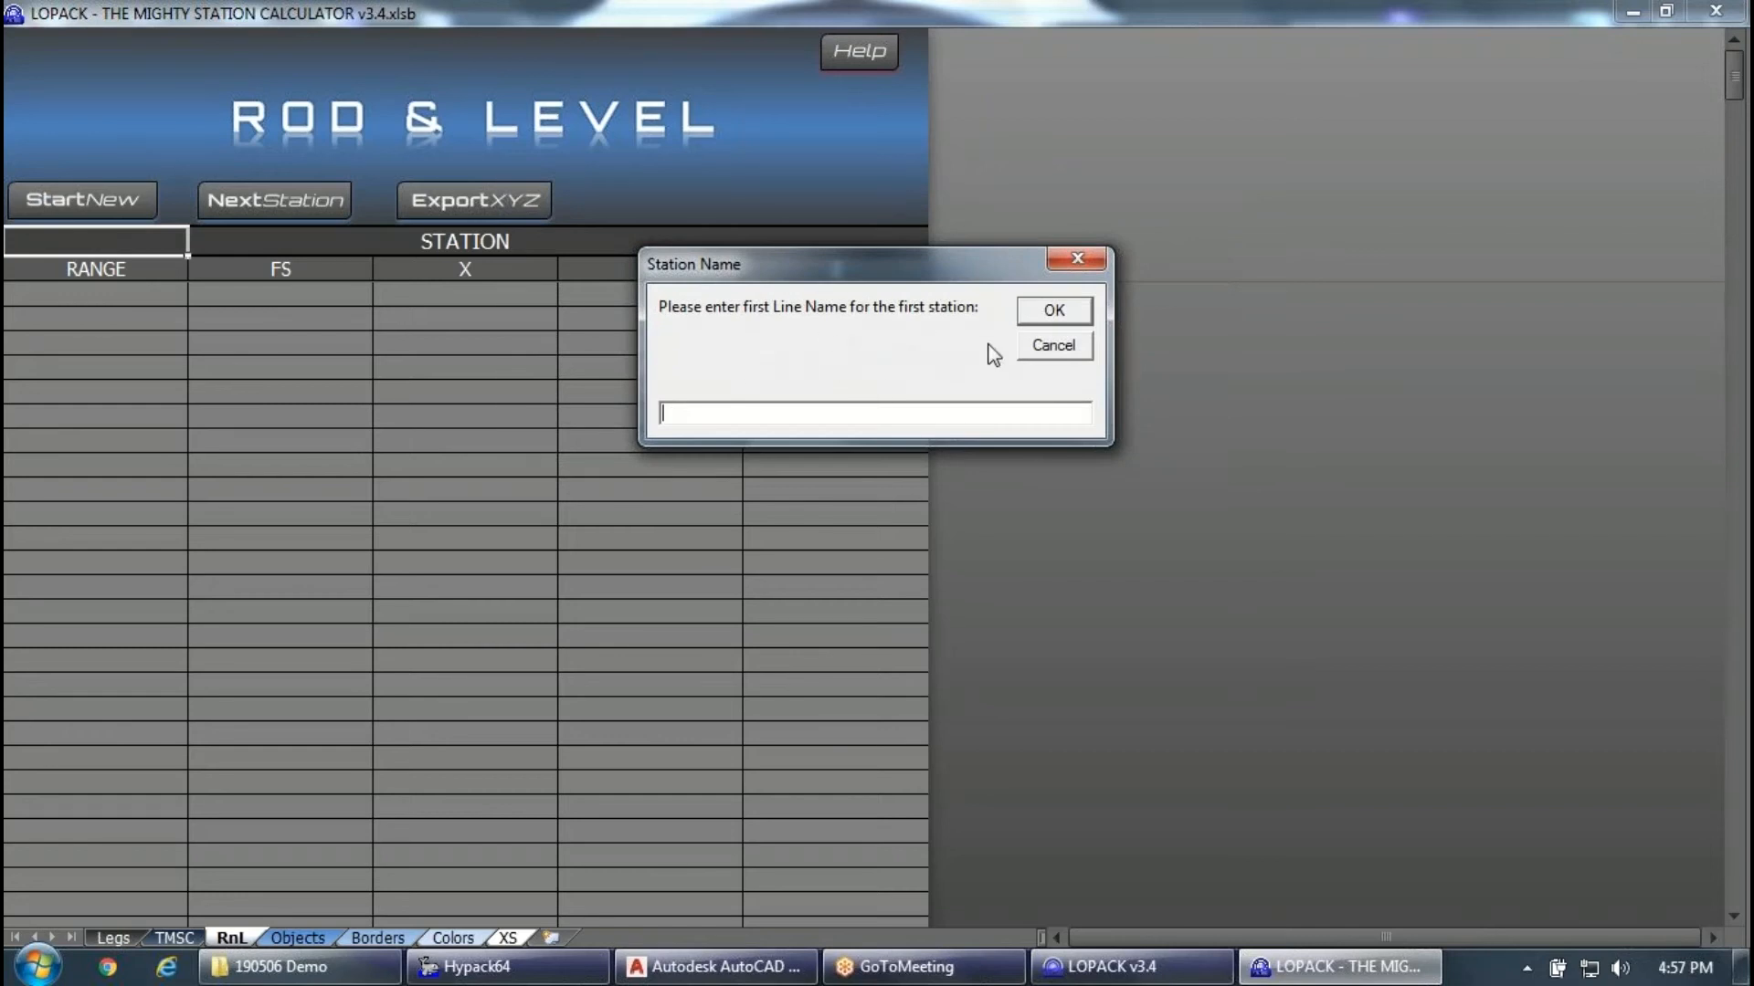
pyautogui.click(1041, 349)
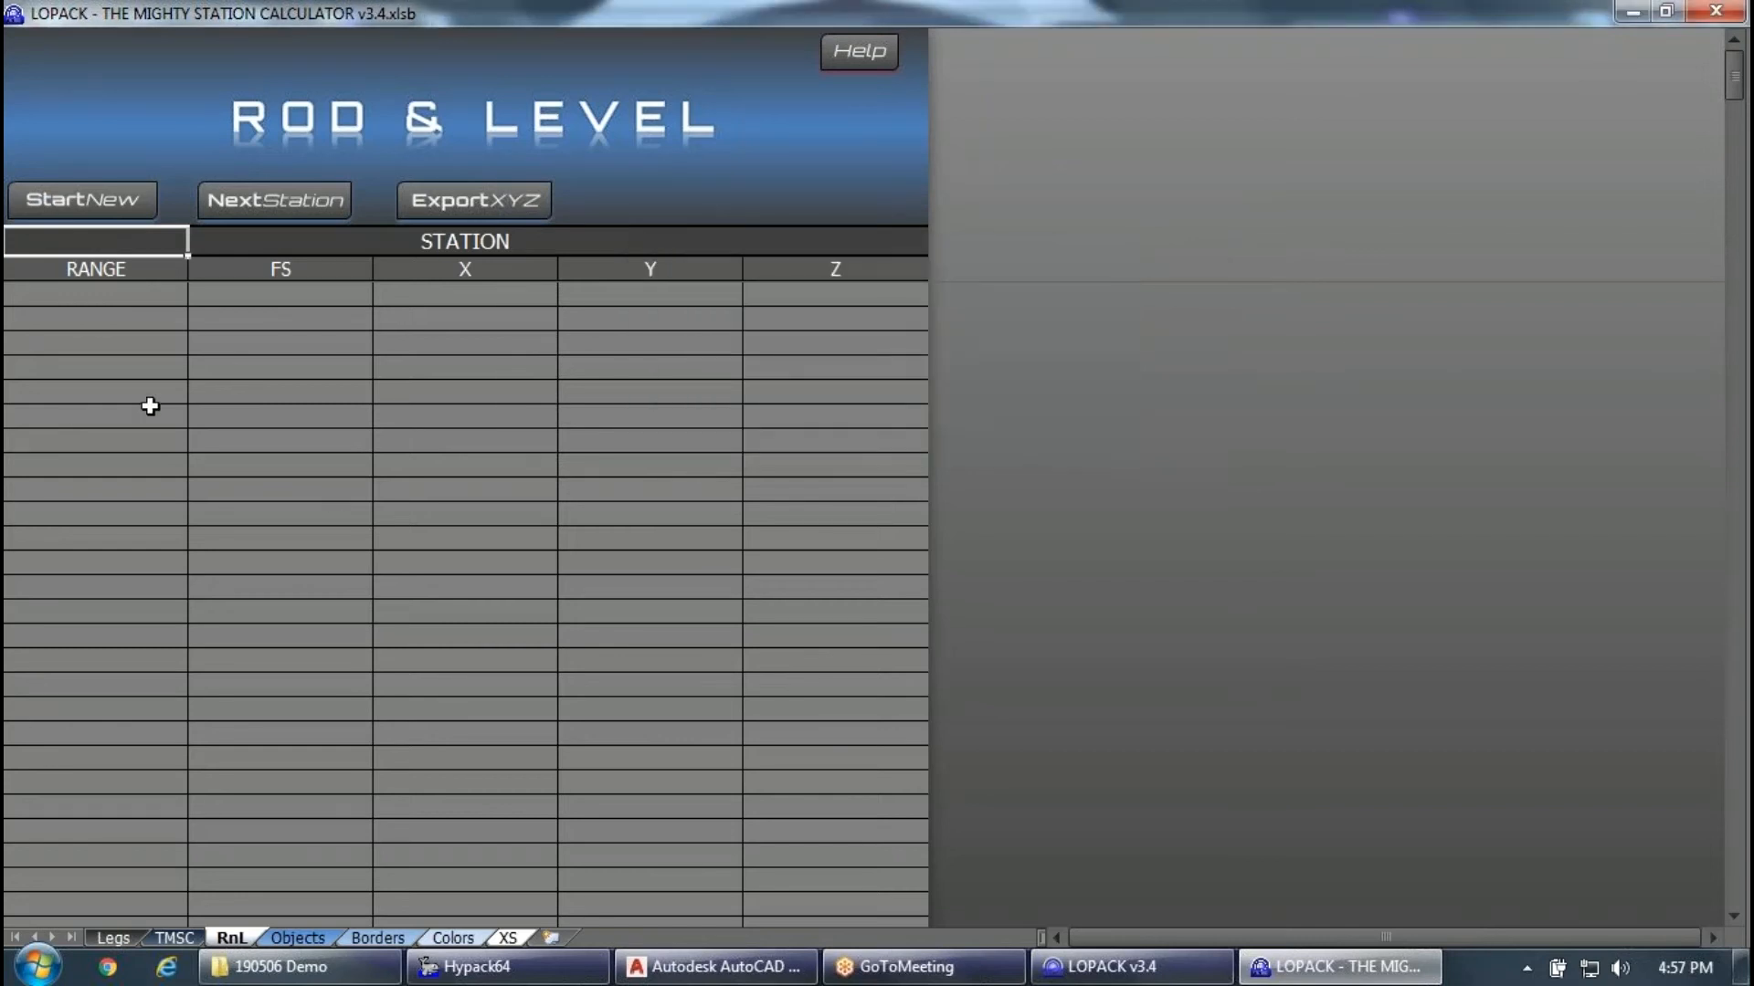
# Review the help instructions and levelling diagram for the Rod and Level Survey, and close the help.
pyautogui.click(826, 51)
pyautogui.click(541, 245)
pyautogui.click(484, 247)
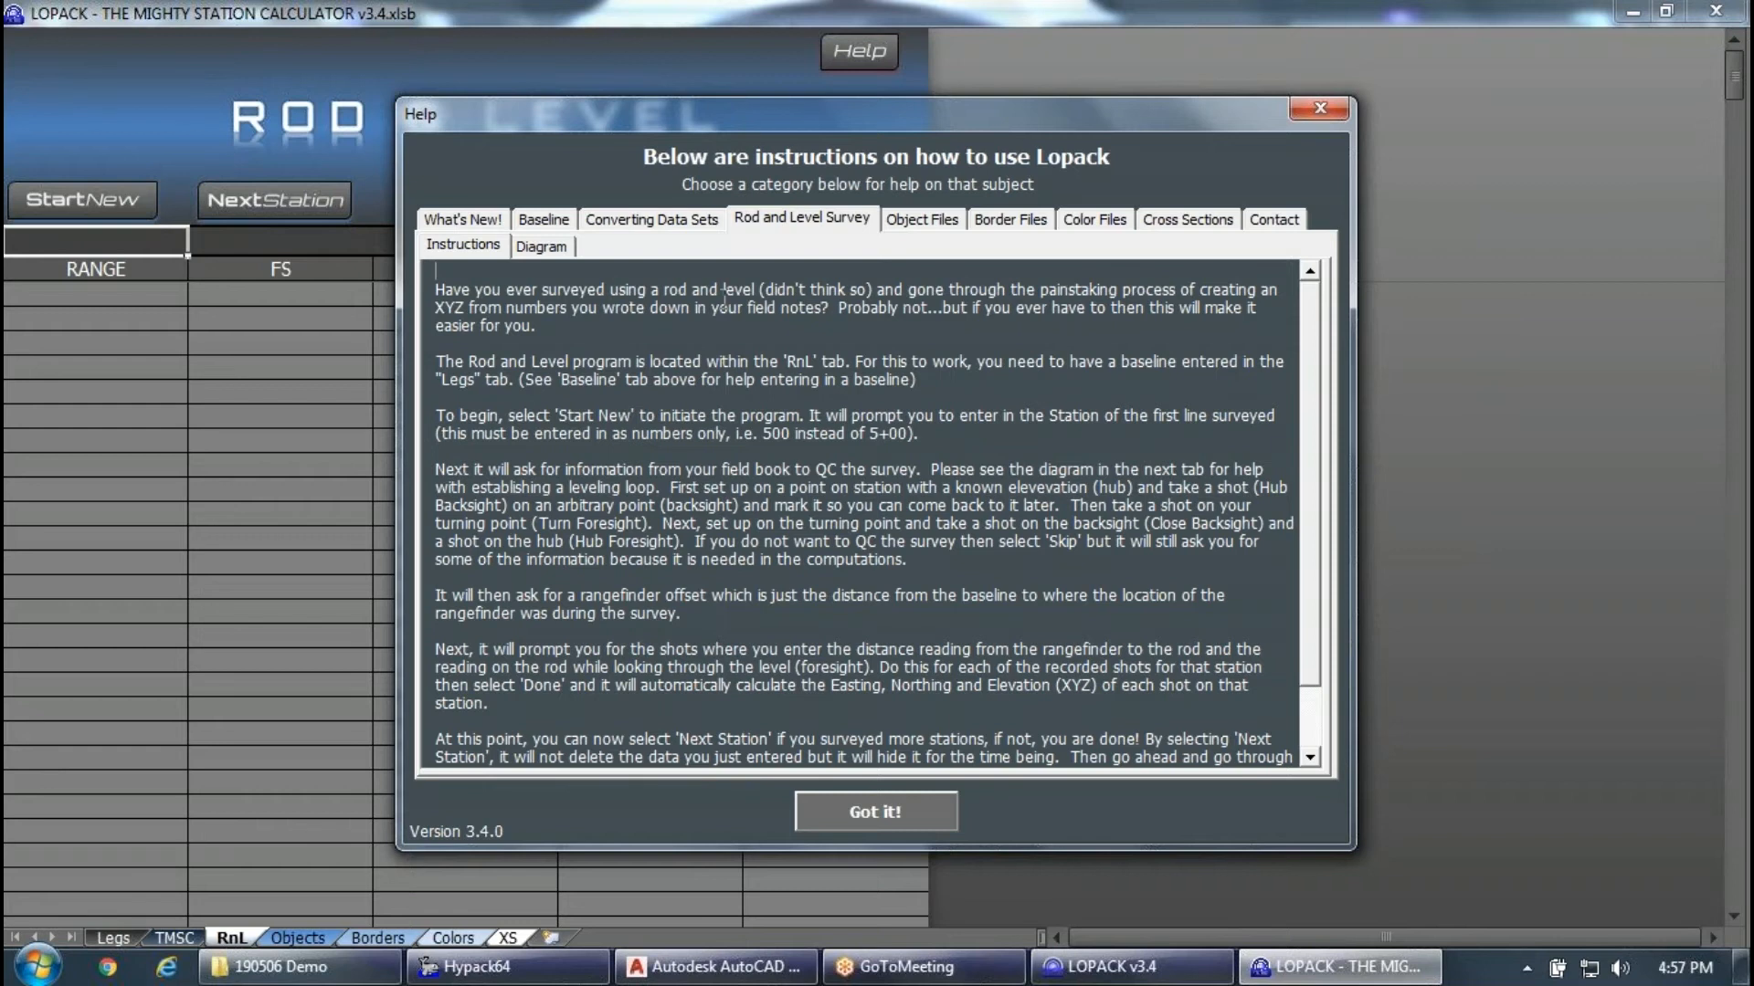
pyautogui.click(566, 254)
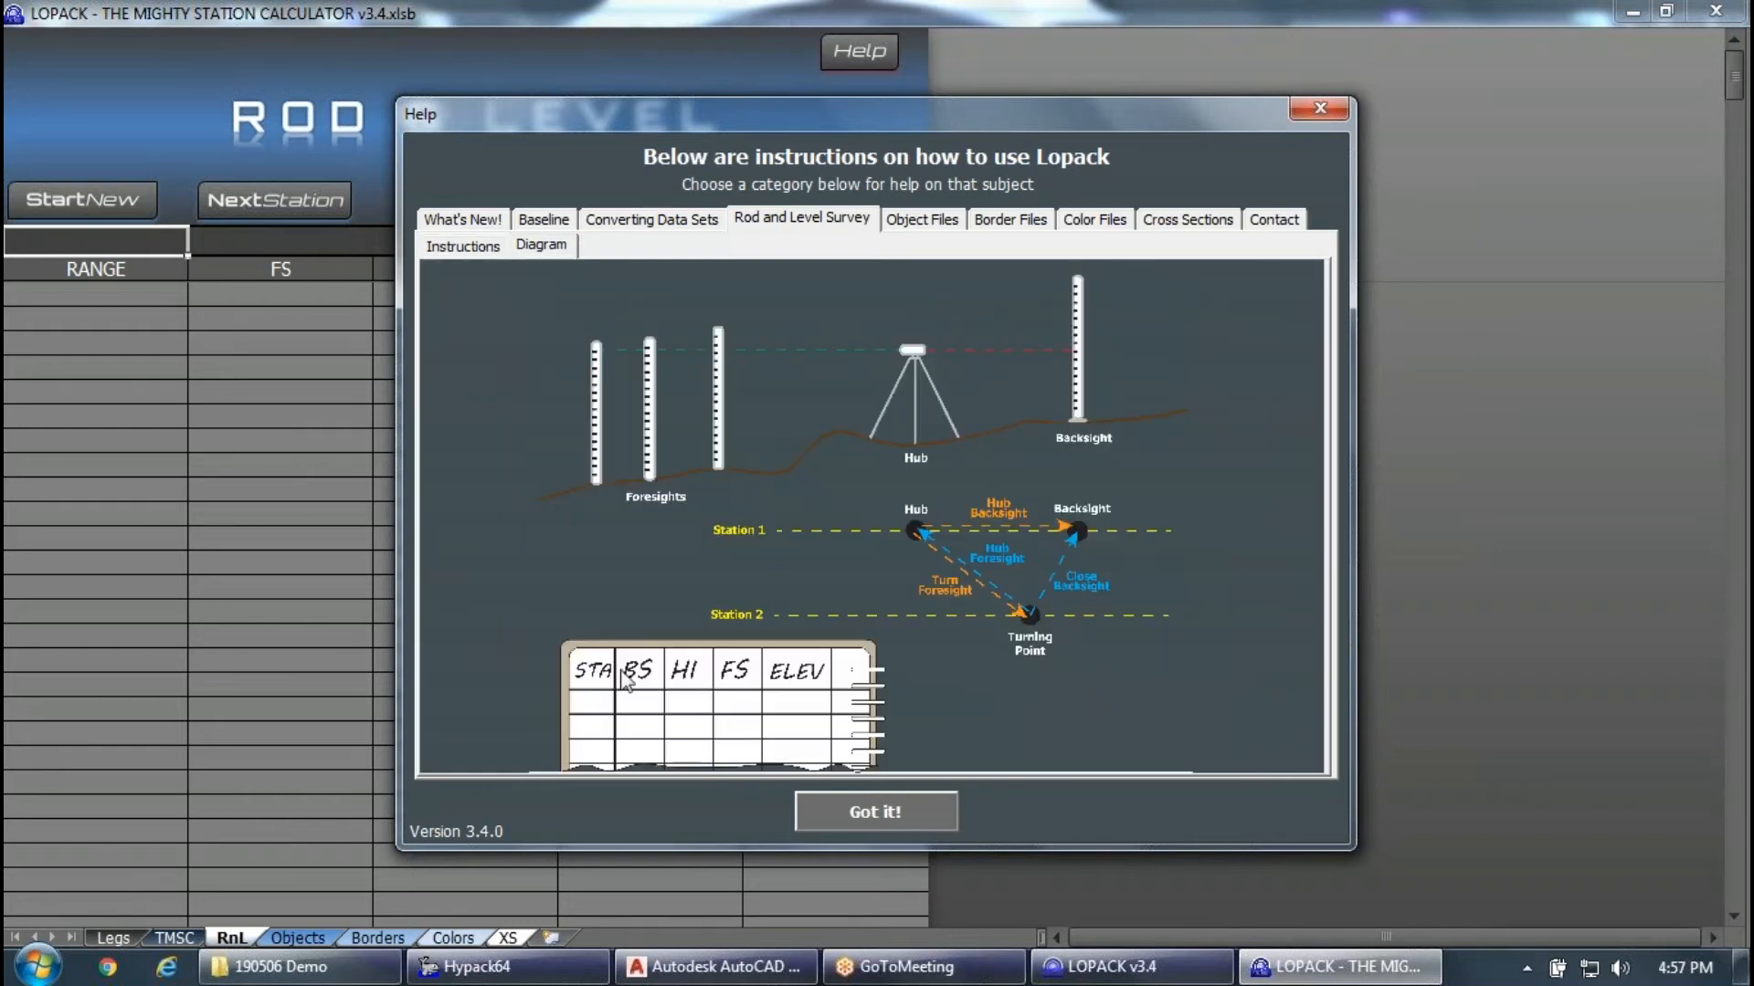
pyautogui.click(915, 809)
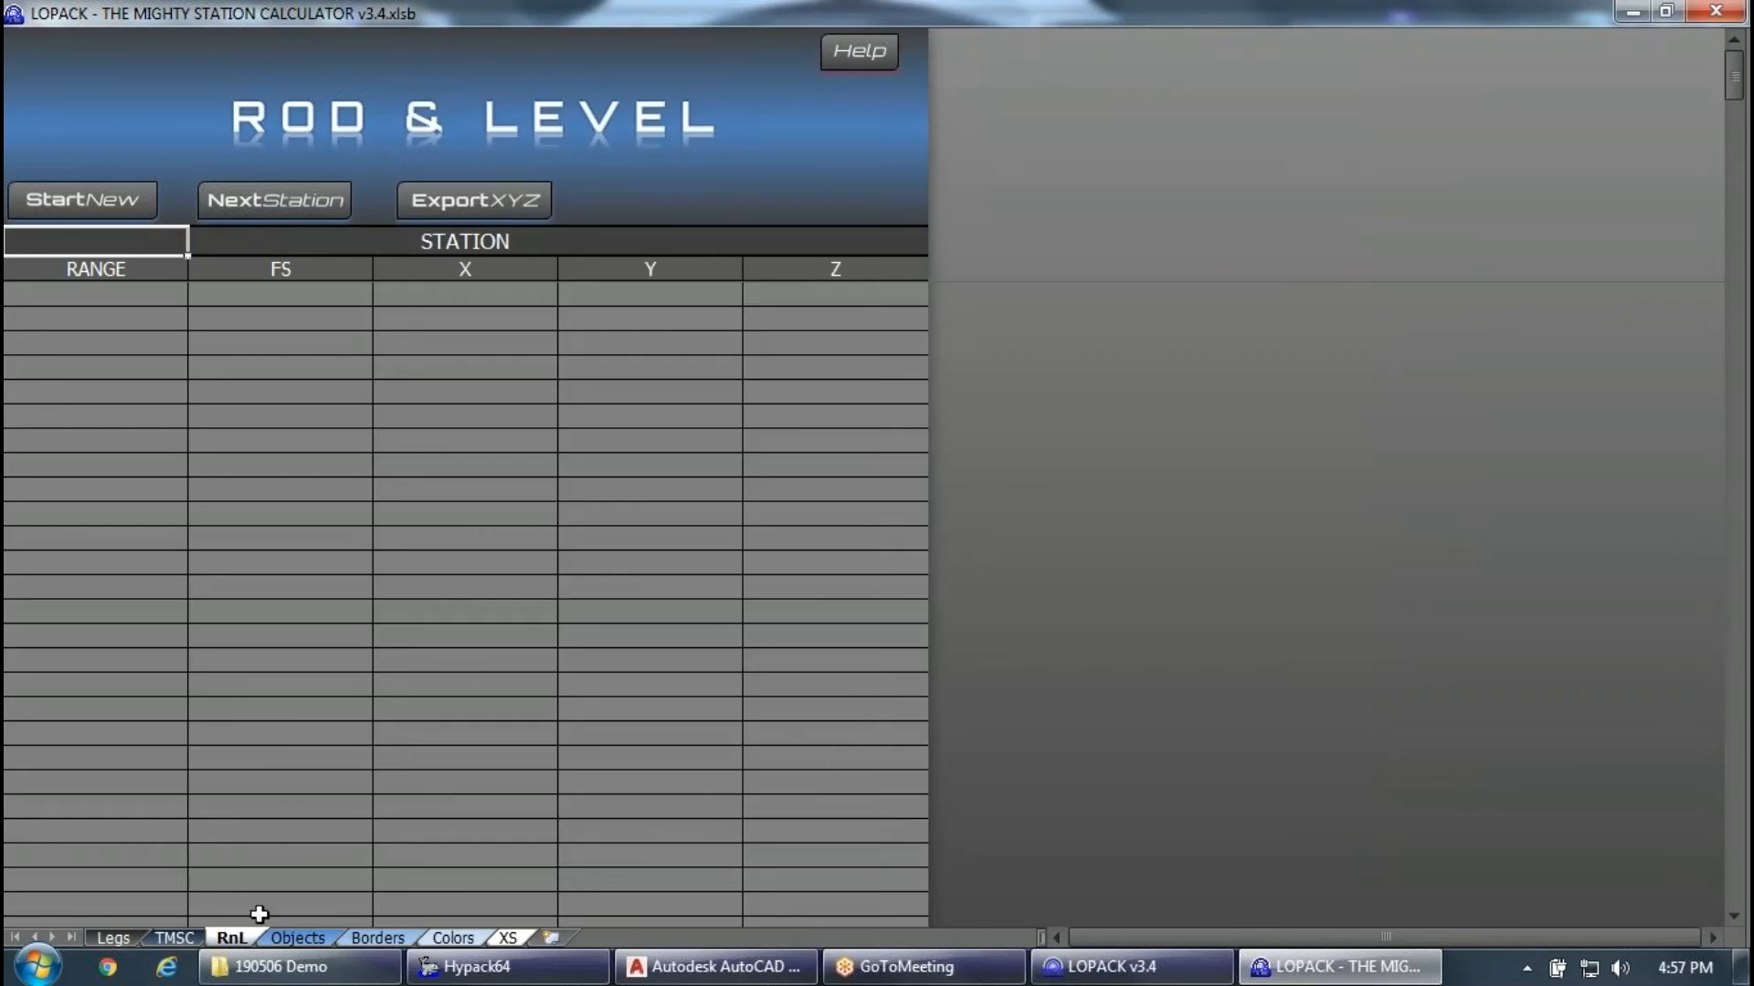
# Show the XS Objects sheet and load Cut 8_A_CSL.lnw from the 190506 Demo folder as its LNW file.
pyautogui.click(294, 940)
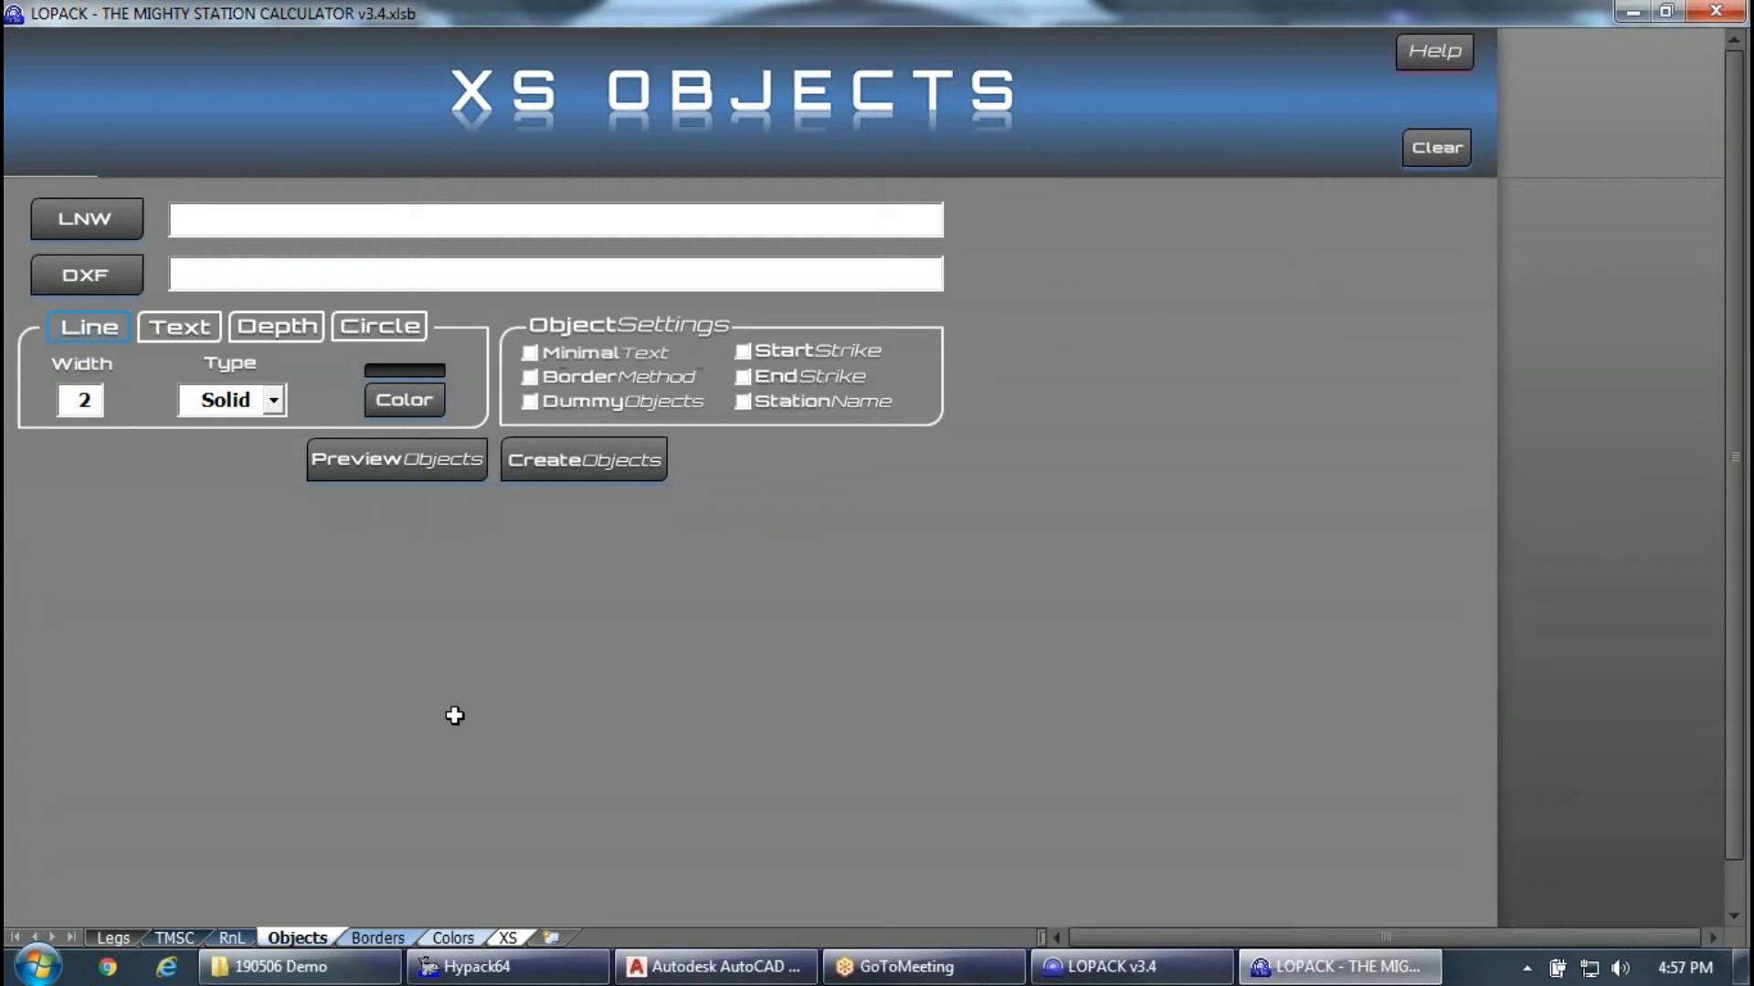
pyautogui.click(126, 228)
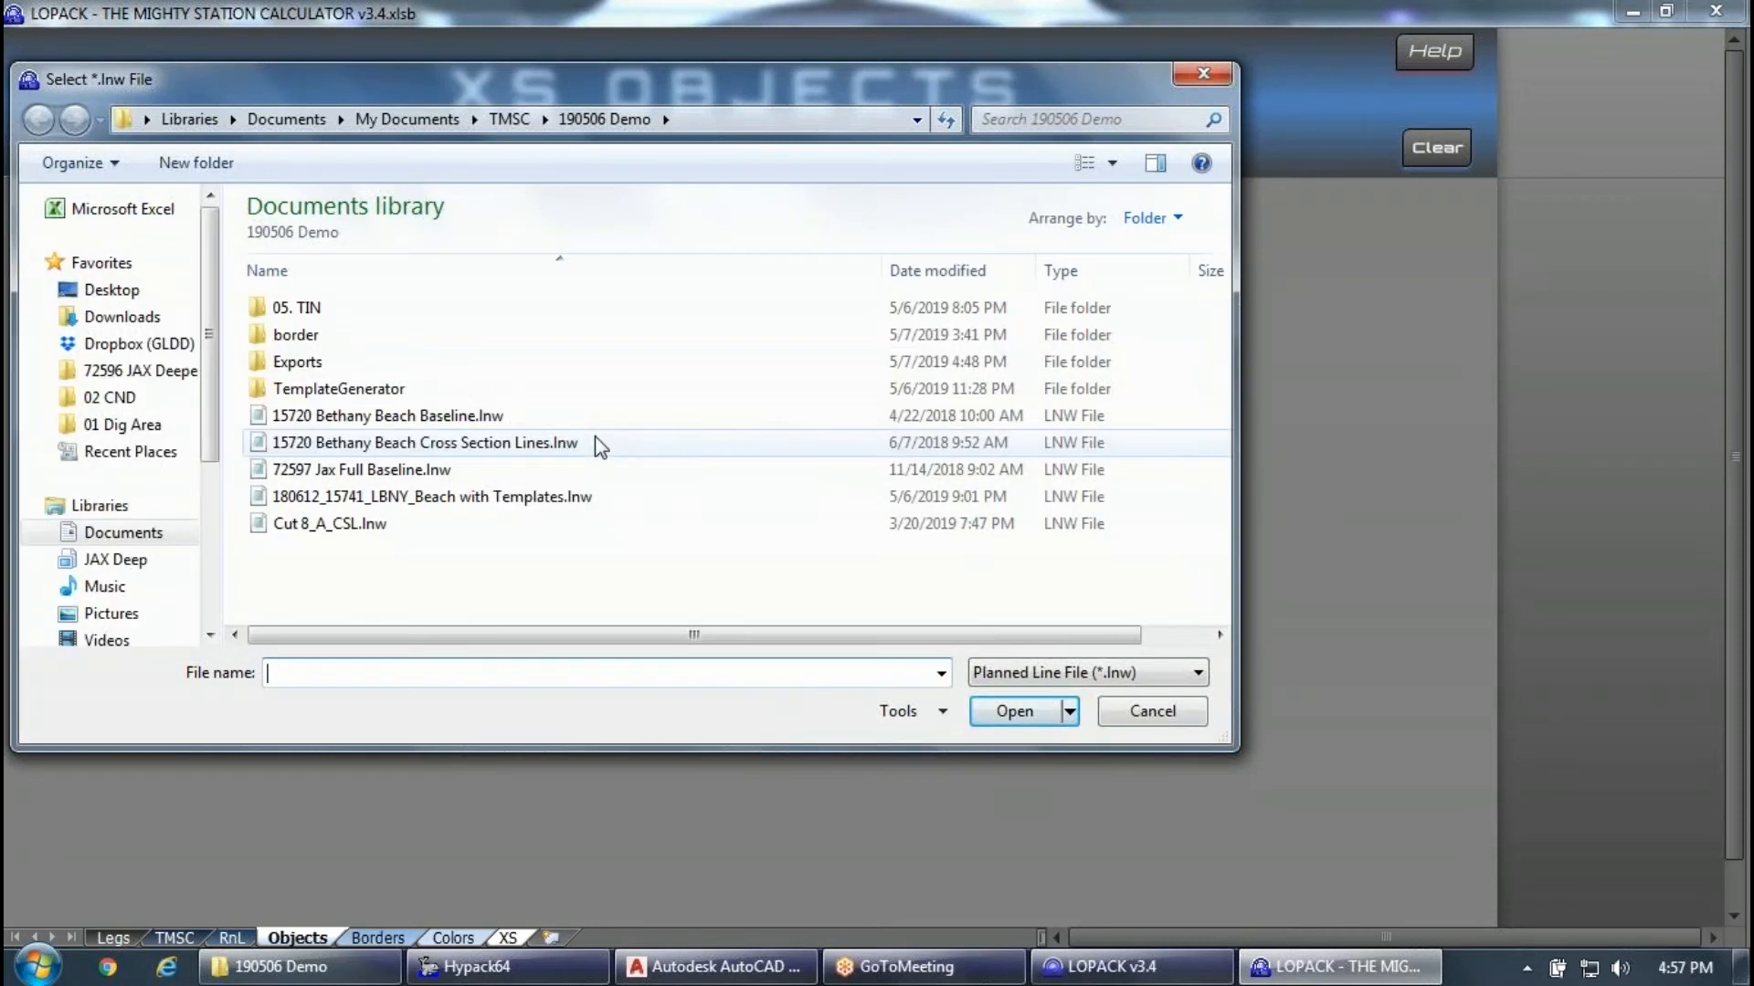
pyautogui.click(475, 523)
pyautogui.click(1014, 711)
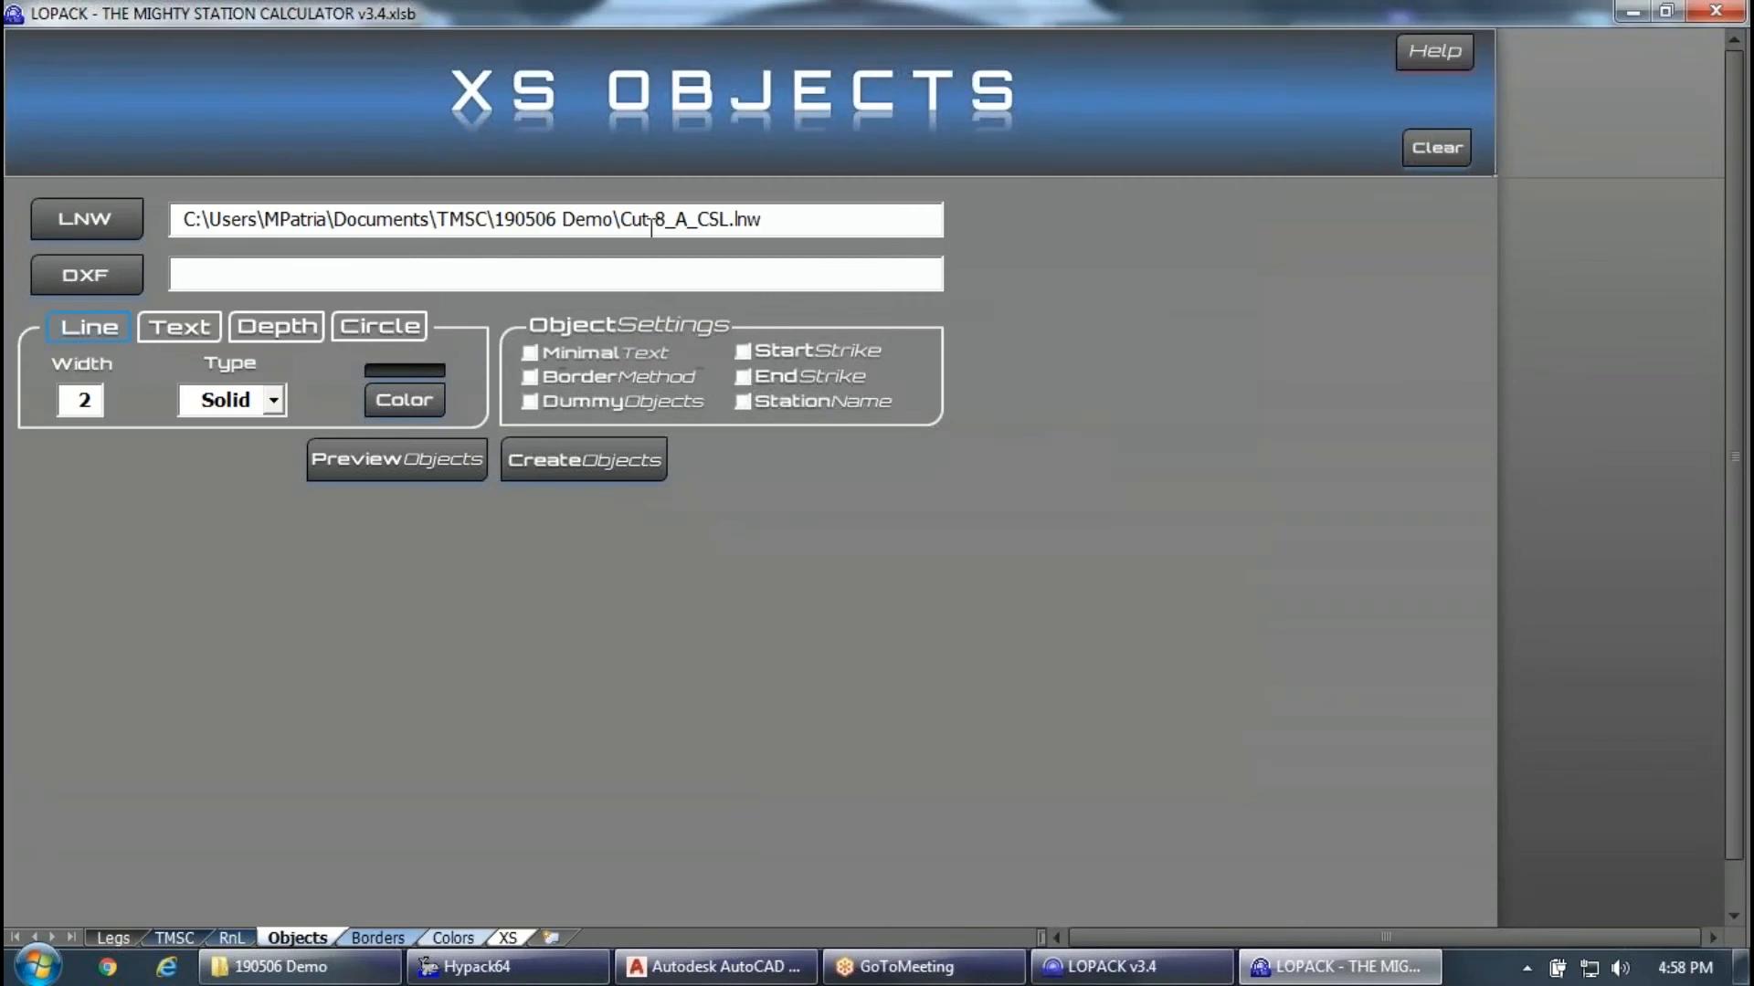
pyautogui.moveTo(675, 222); pyautogui.dragTo(689, 222)
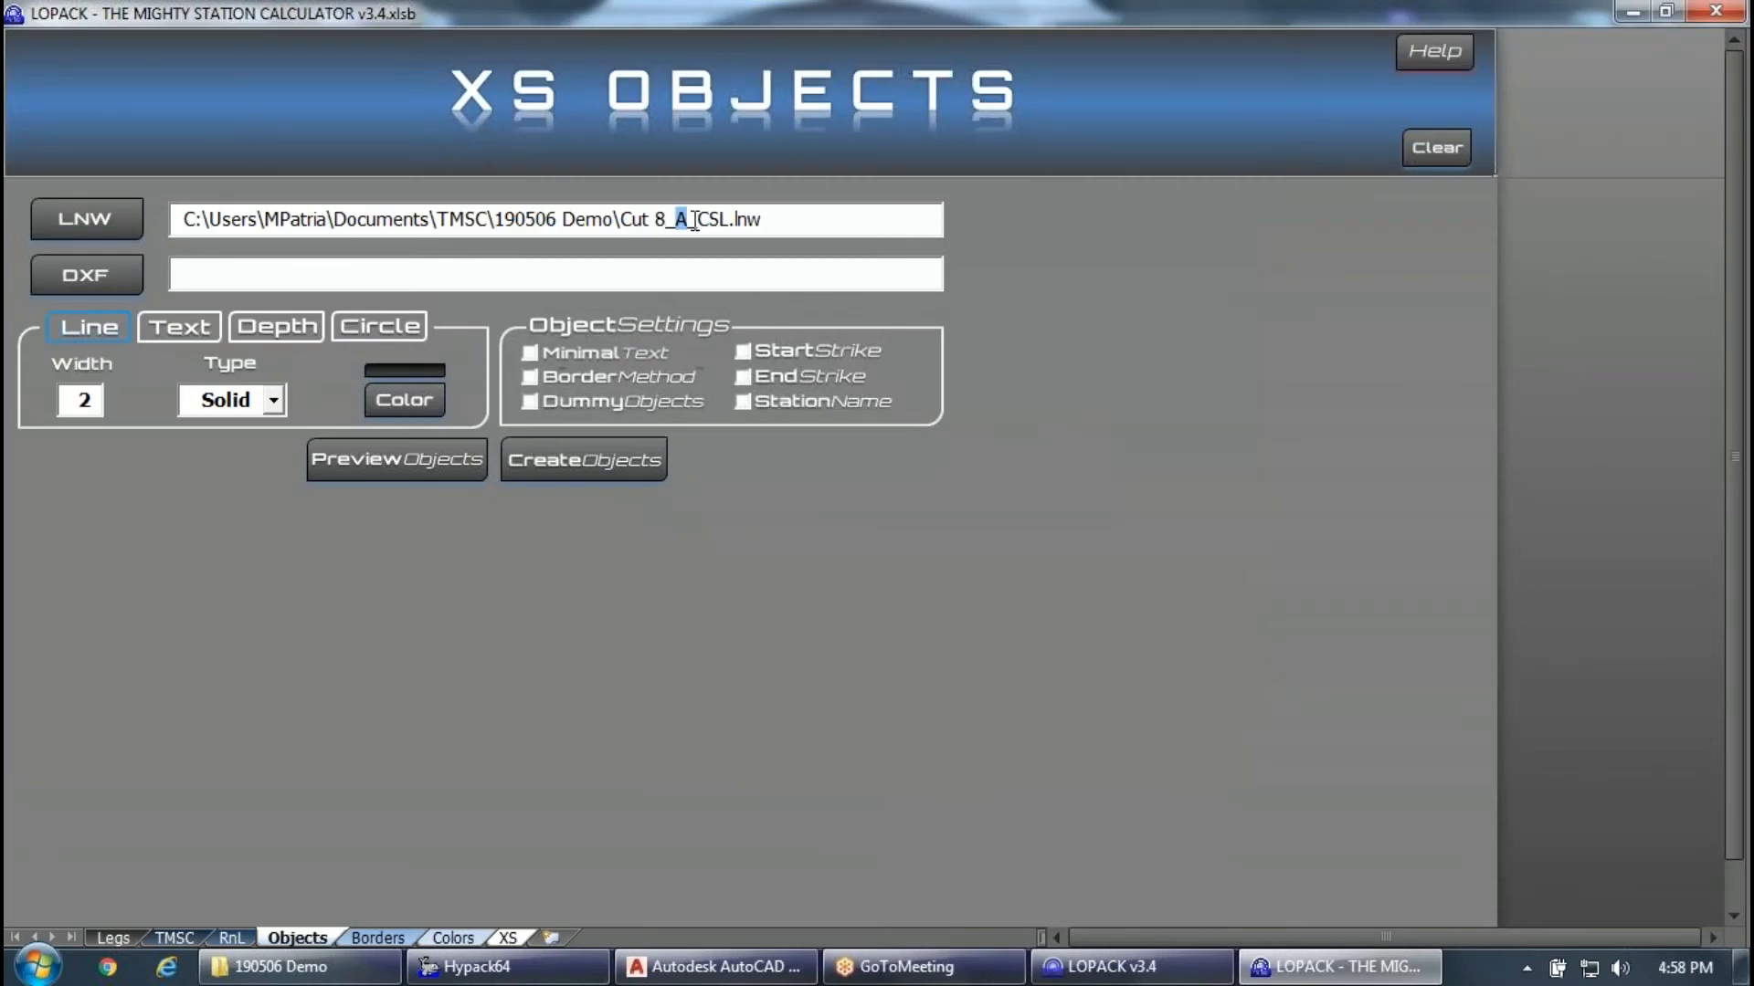
pyautogui.click(739, 267)
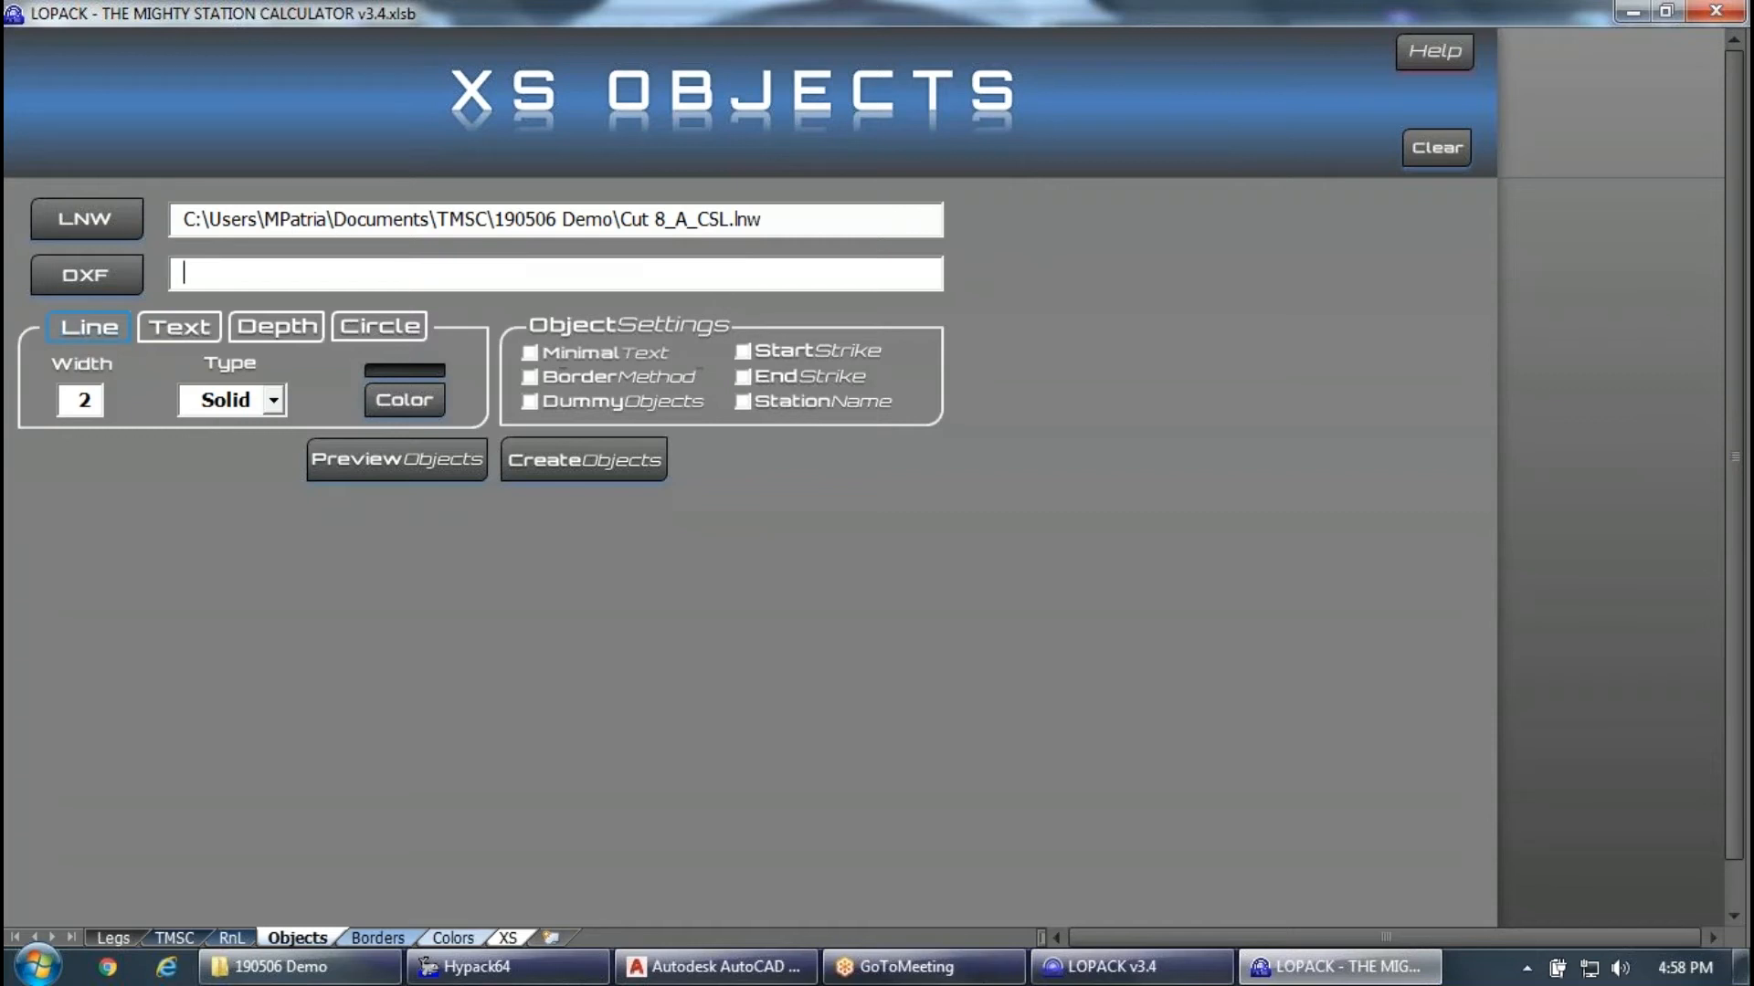
pyautogui.click(117, 285)
pyautogui.click(1106, 692)
pyautogui.click(941, 583)
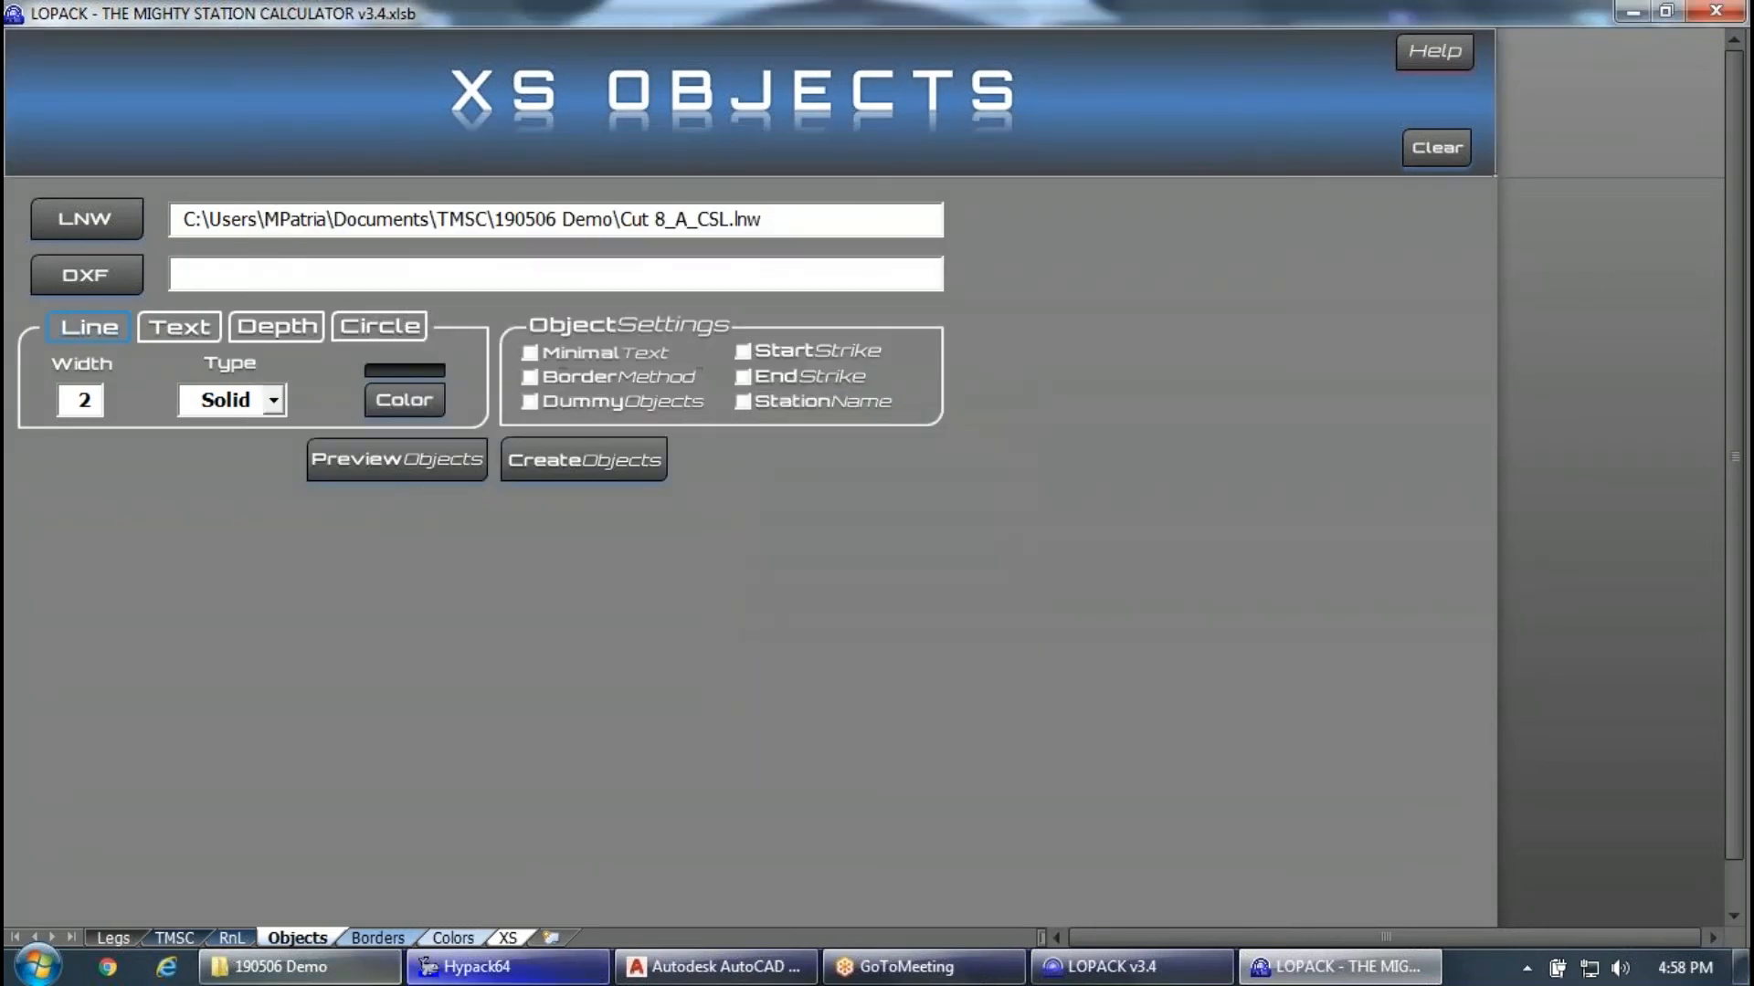
# Open 72597 AS 2 Cut 8 Background.dxf from the 190506 Demo folder in AutoCAD.
pyautogui.click(301, 966)
pyautogui.click(1122, 579)
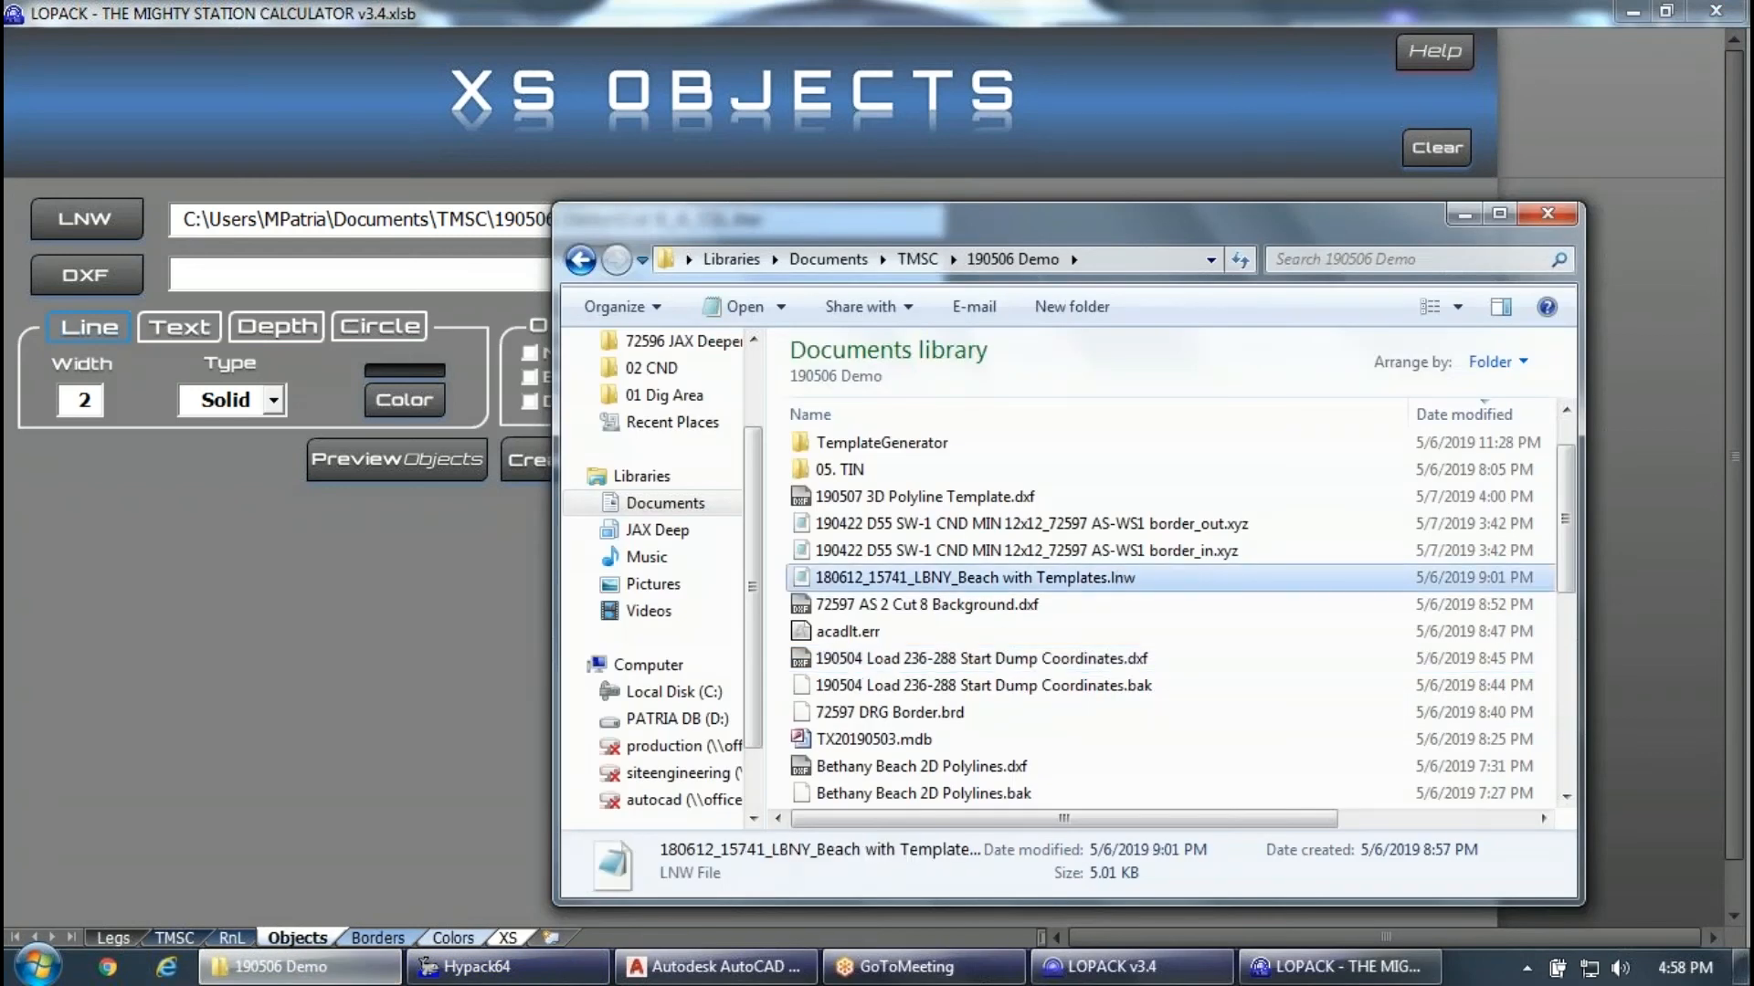
pyautogui.doubleClick(1005, 604)
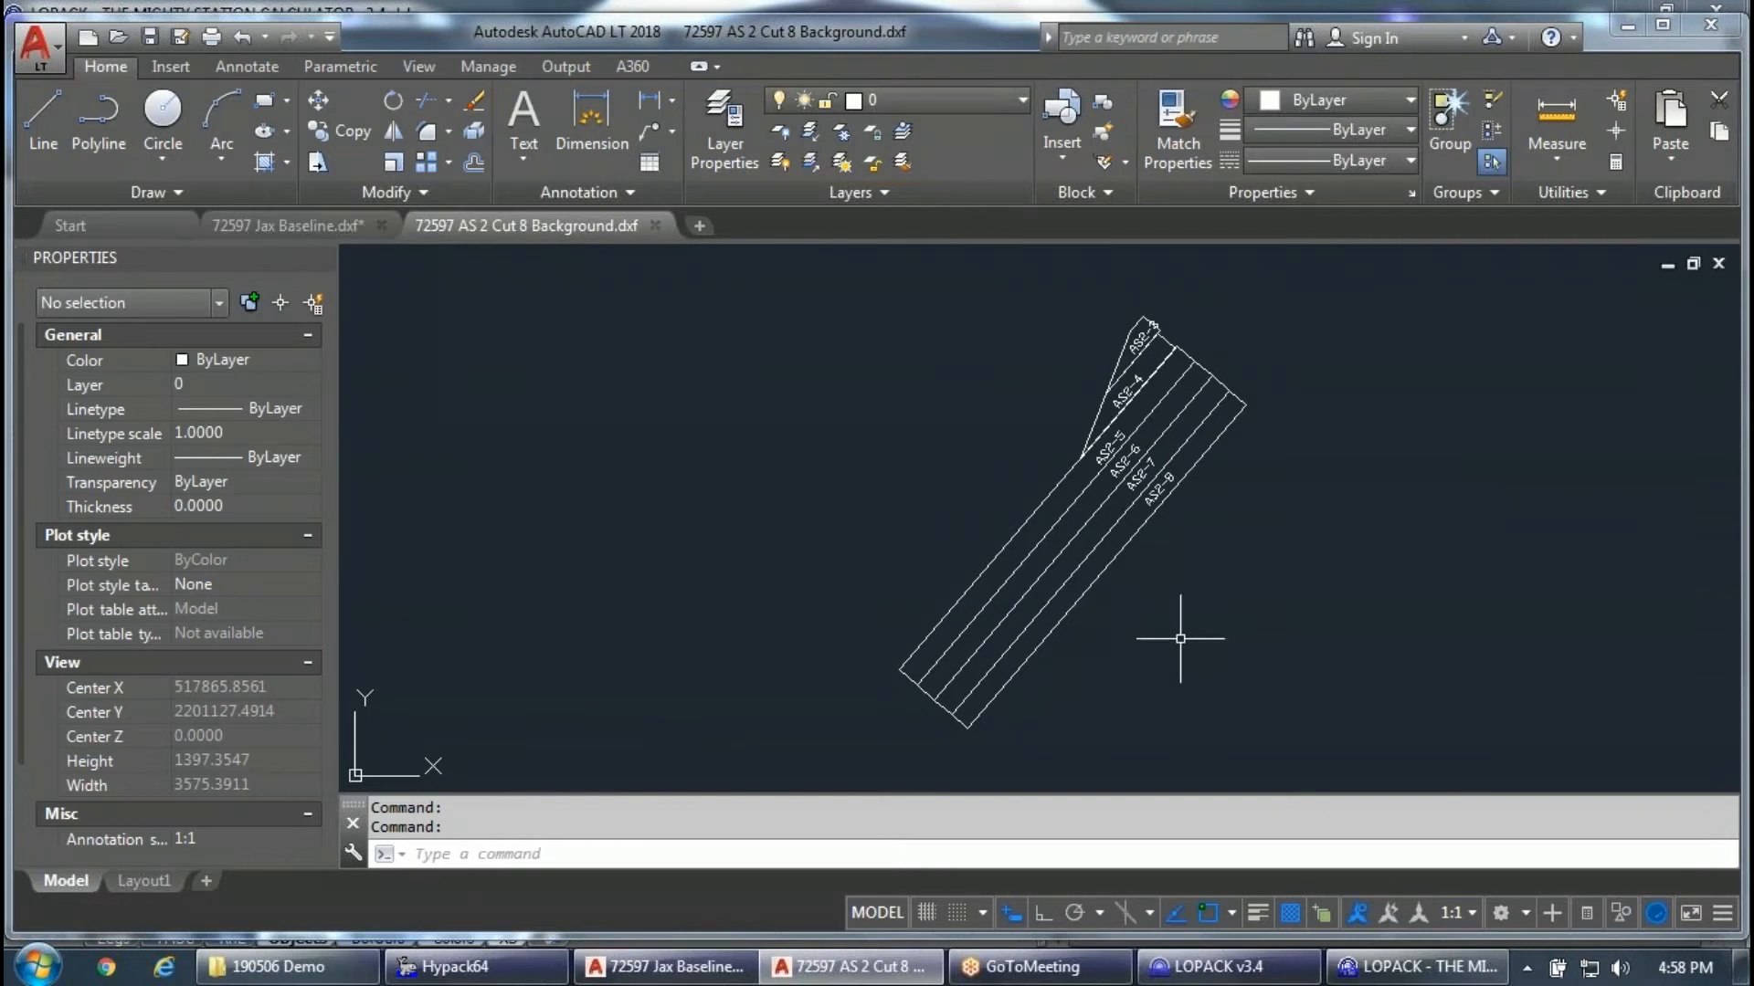
# Select all objects in the background drawing and check which object types it contains.
pyautogui.click(1321, 551)
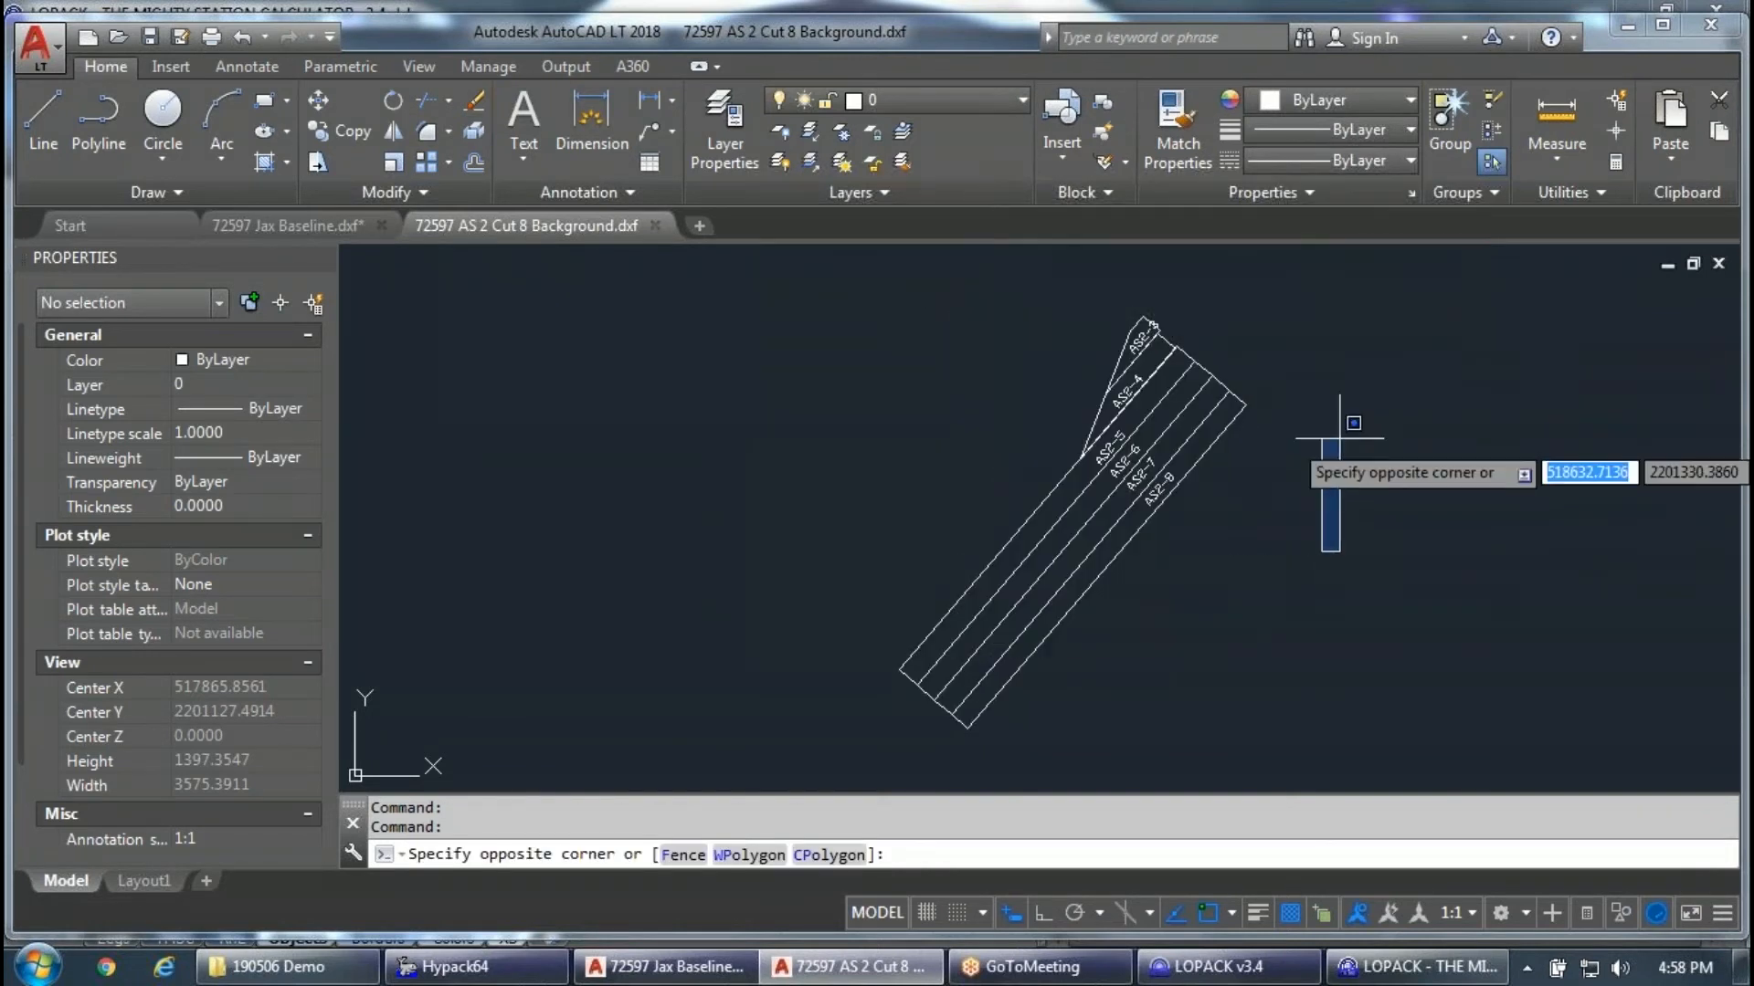
pyautogui.click(911, 265)
pyautogui.press('Escape')
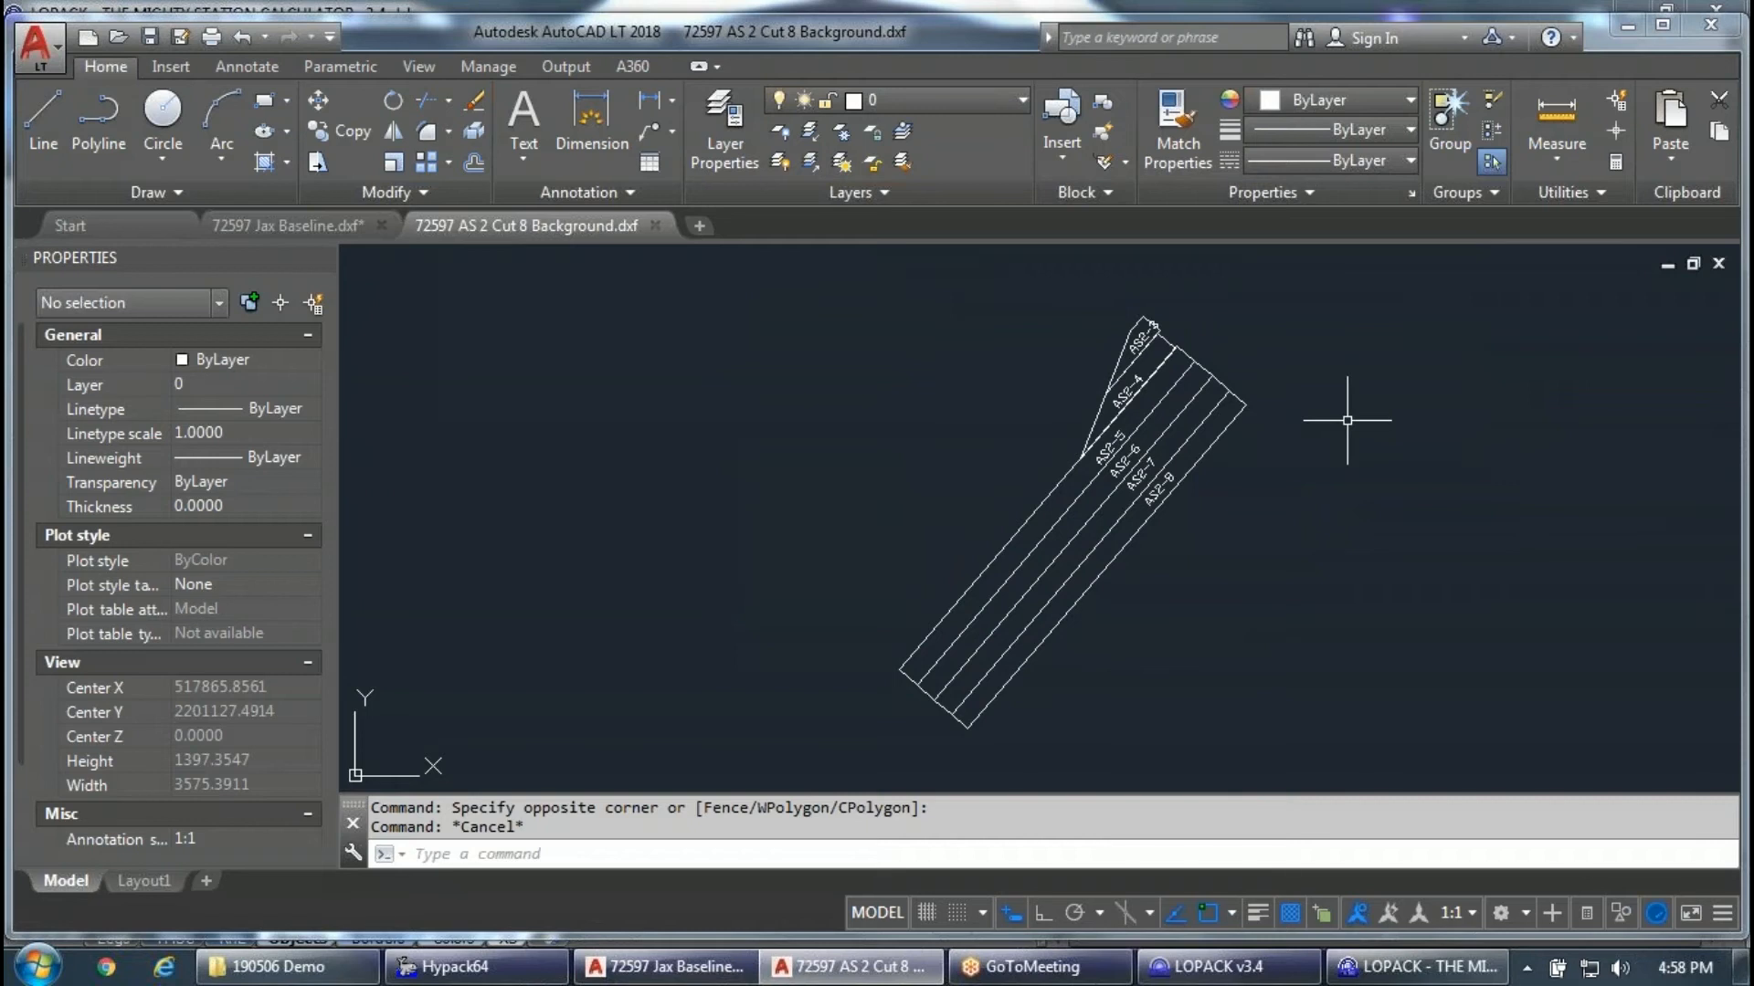
pyautogui.hotkey('ctrl', 'a')
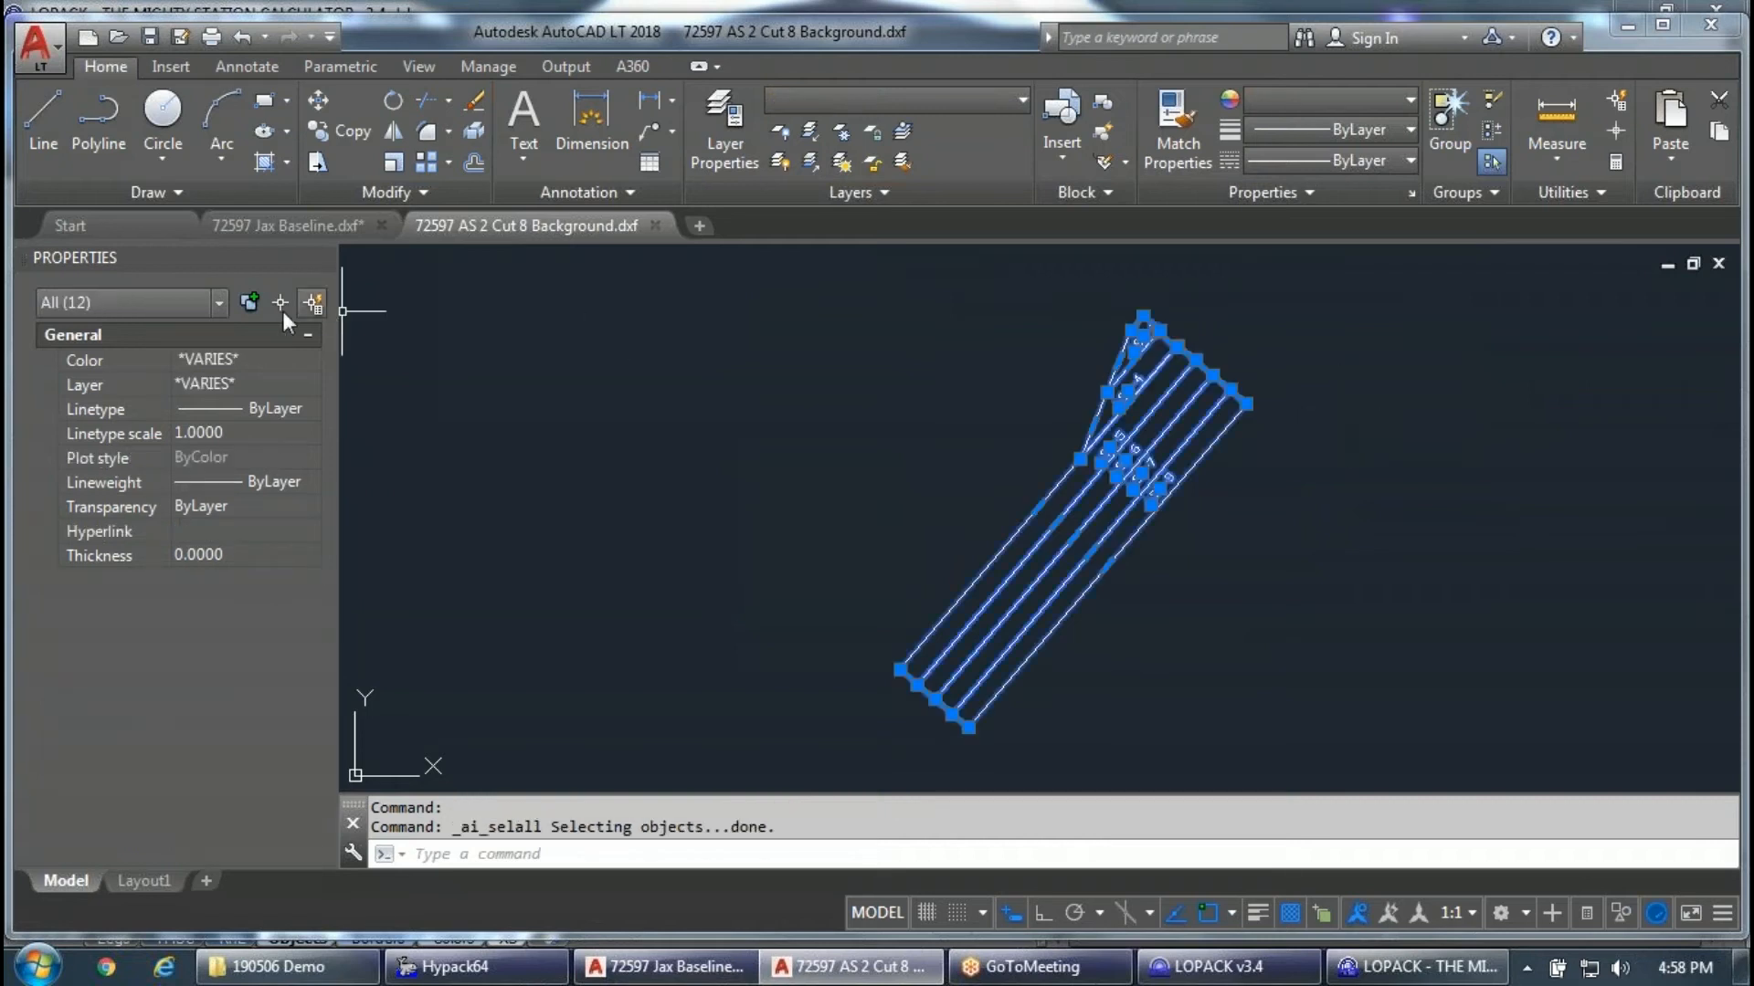
pyautogui.click(220, 302)
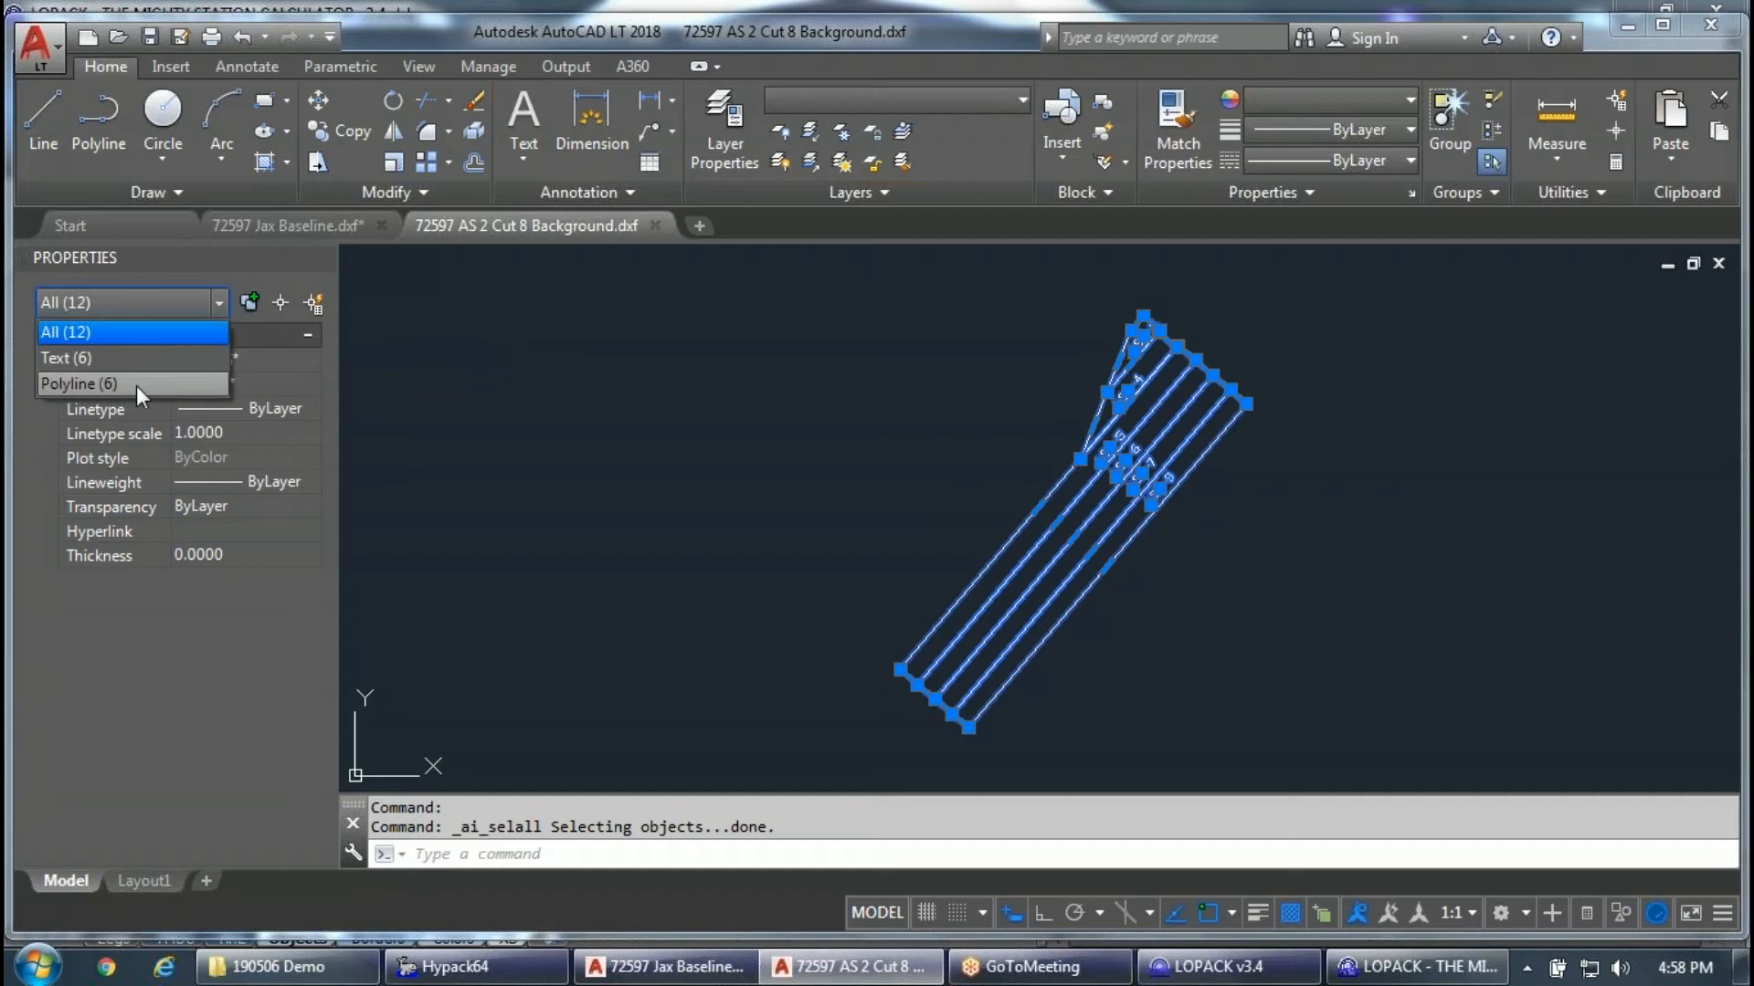
pyautogui.press('Escape')
pyautogui.press('Escape')
# Switch to The Mighty Station Calculator and enable BorderMethod in the XS Objects settings.
pyautogui.click(1242, 976)
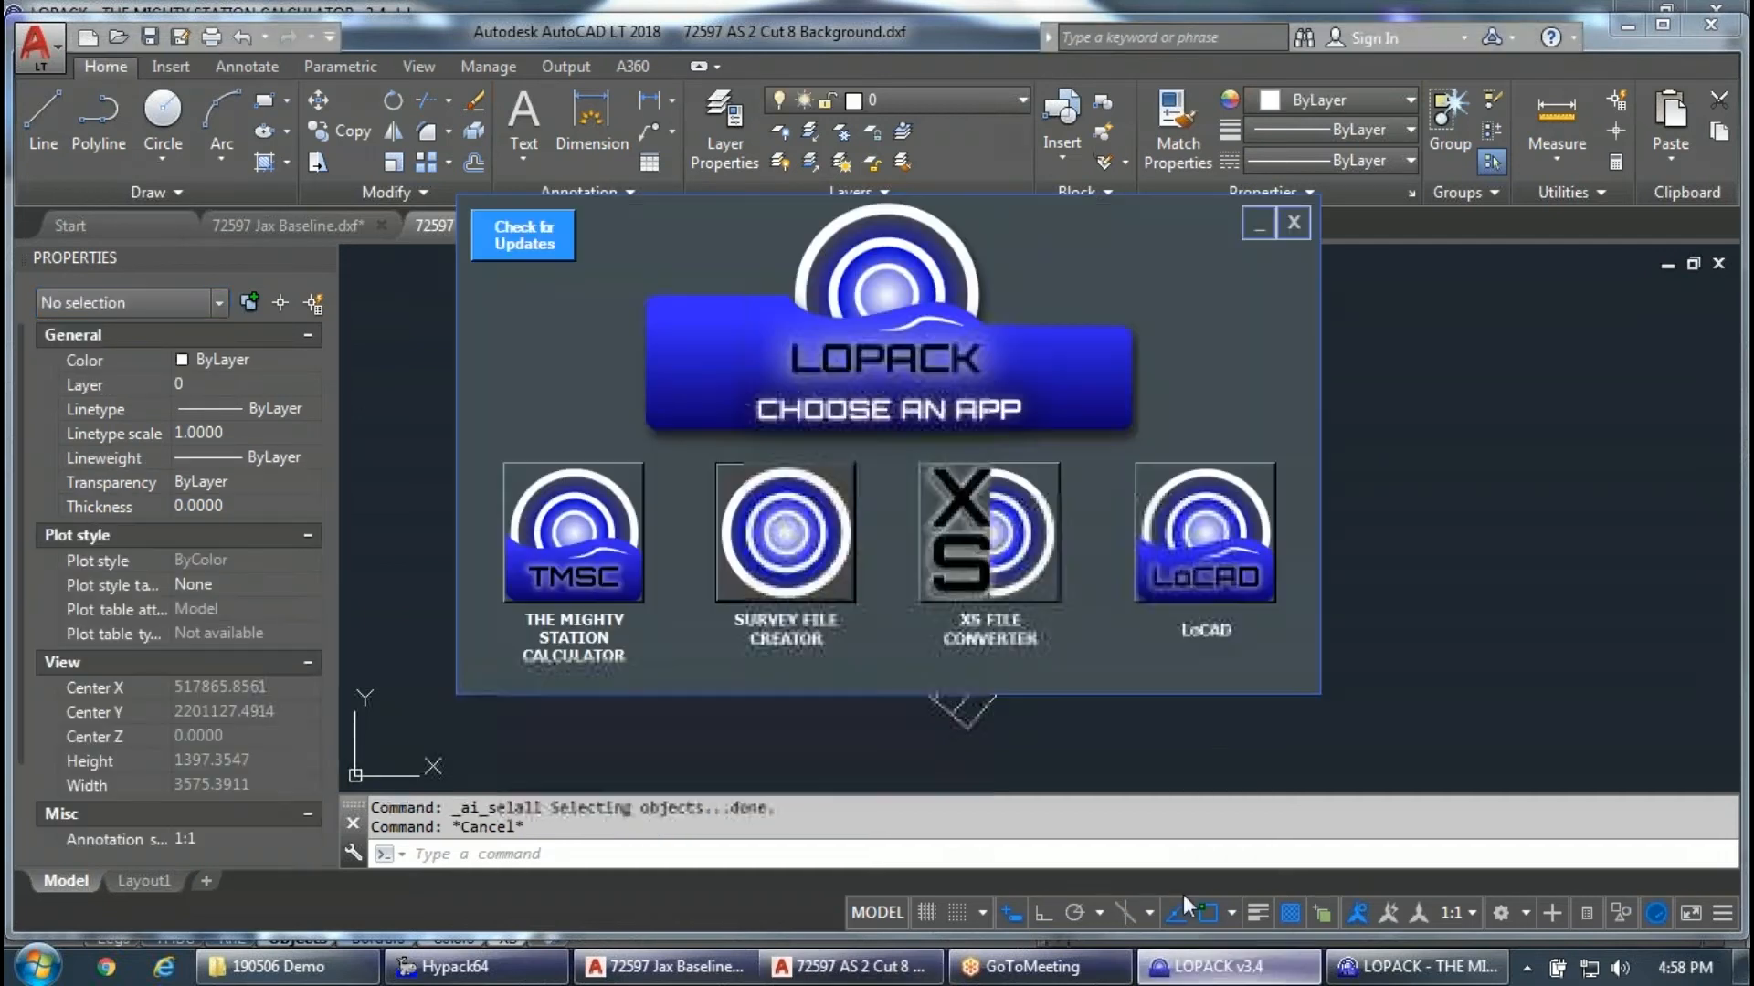
pyautogui.click(1415, 967)
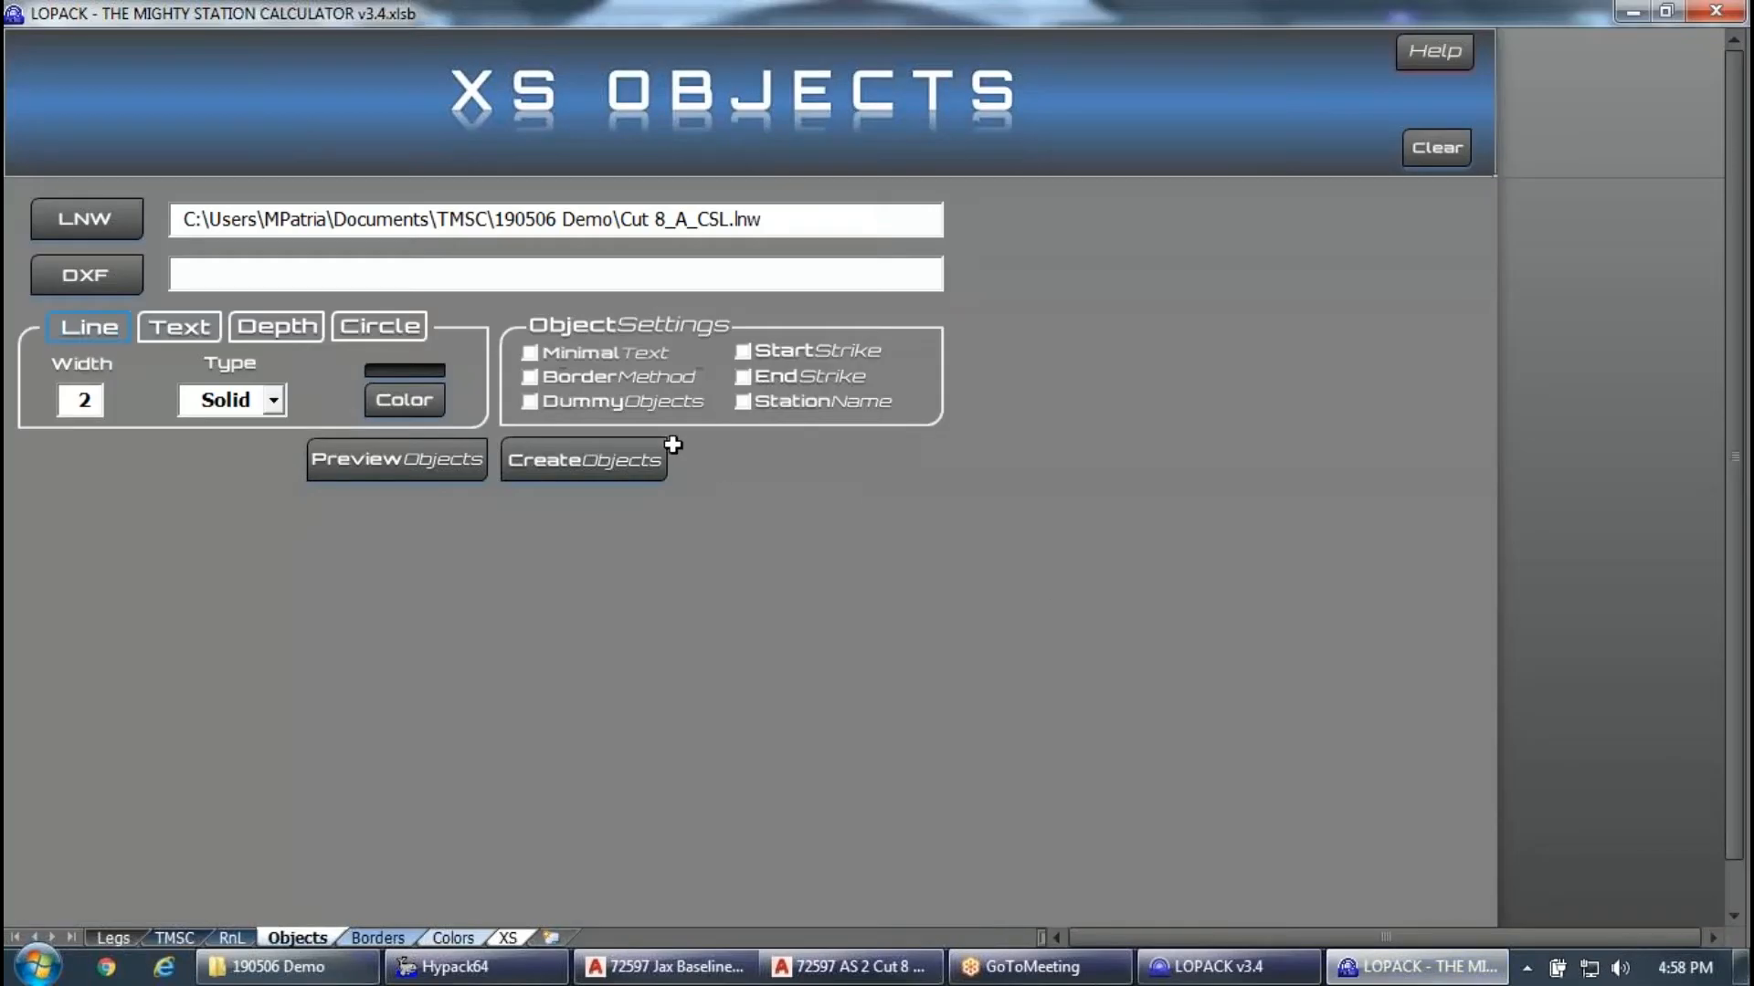
pyautogui.click(576, 359)
pyautogui.click(576, 378)
pyautogui.click(552, 378)
pyautogui.click(641, 380)
# Return to AutoCAD and check the Closed property of the AS2-5 to AS2-8 boundary polylines.
pyautogui.click(858, 967)
pyautogui.click(1136, 529)
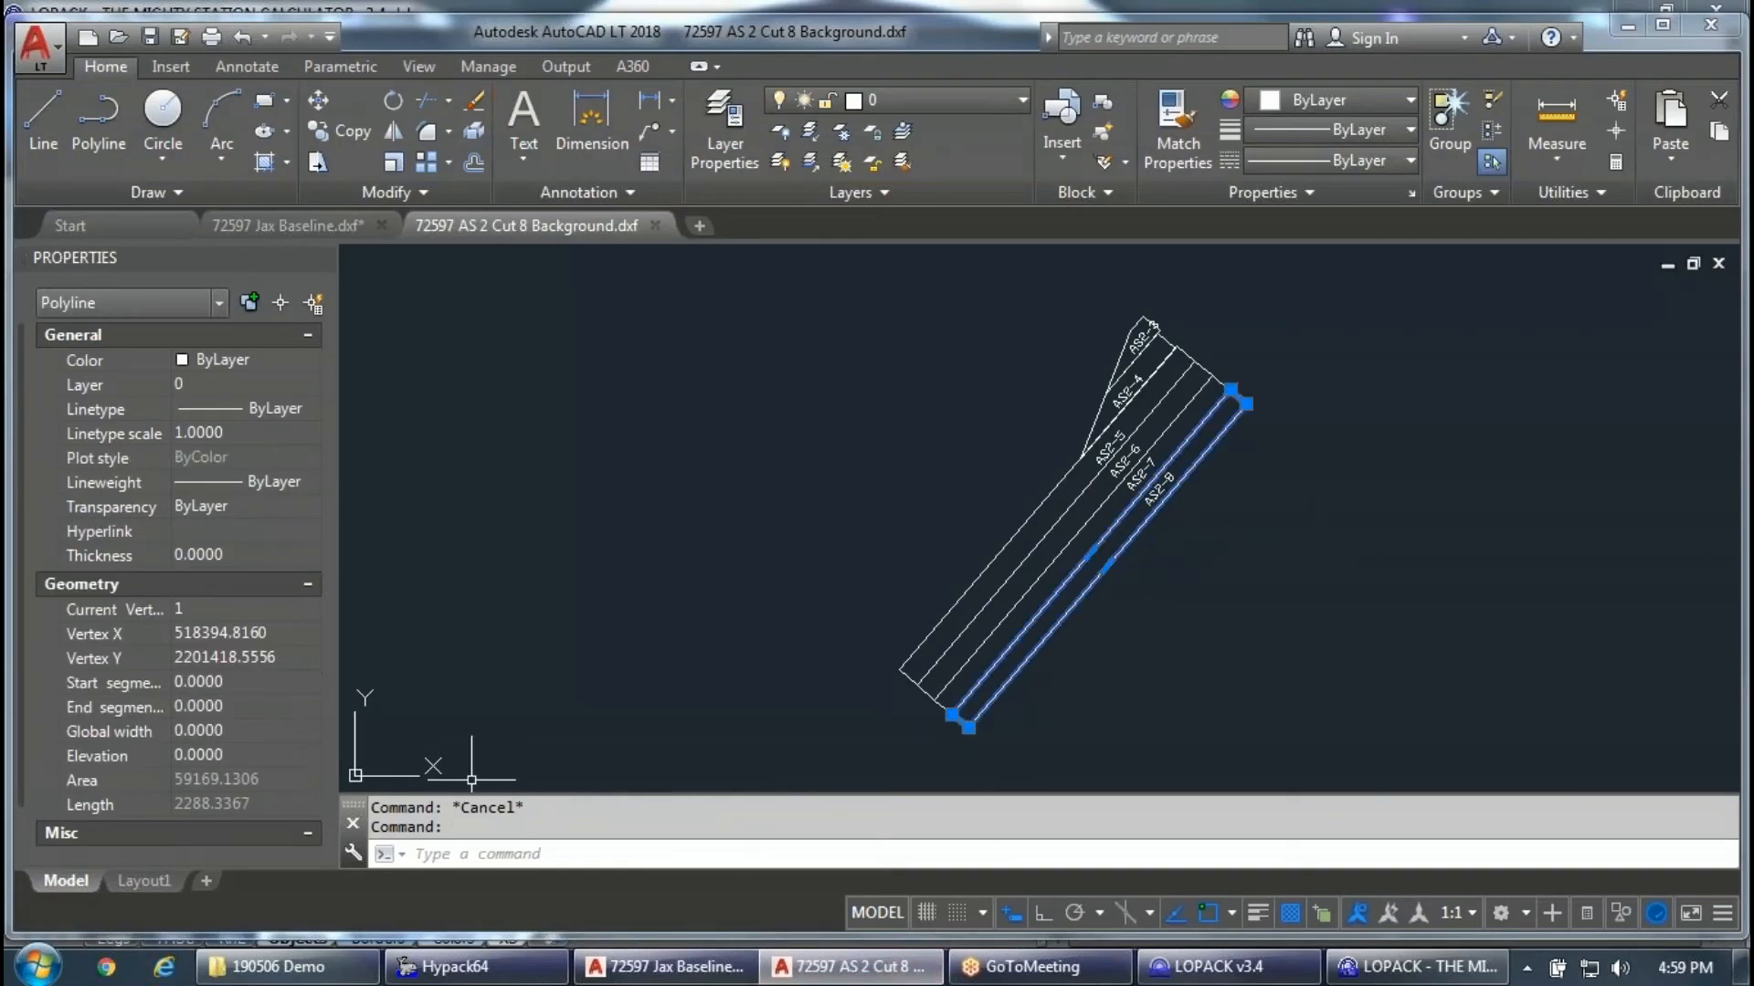
pyautogui.click(968, 712)
pyautogui.click(783, 485)
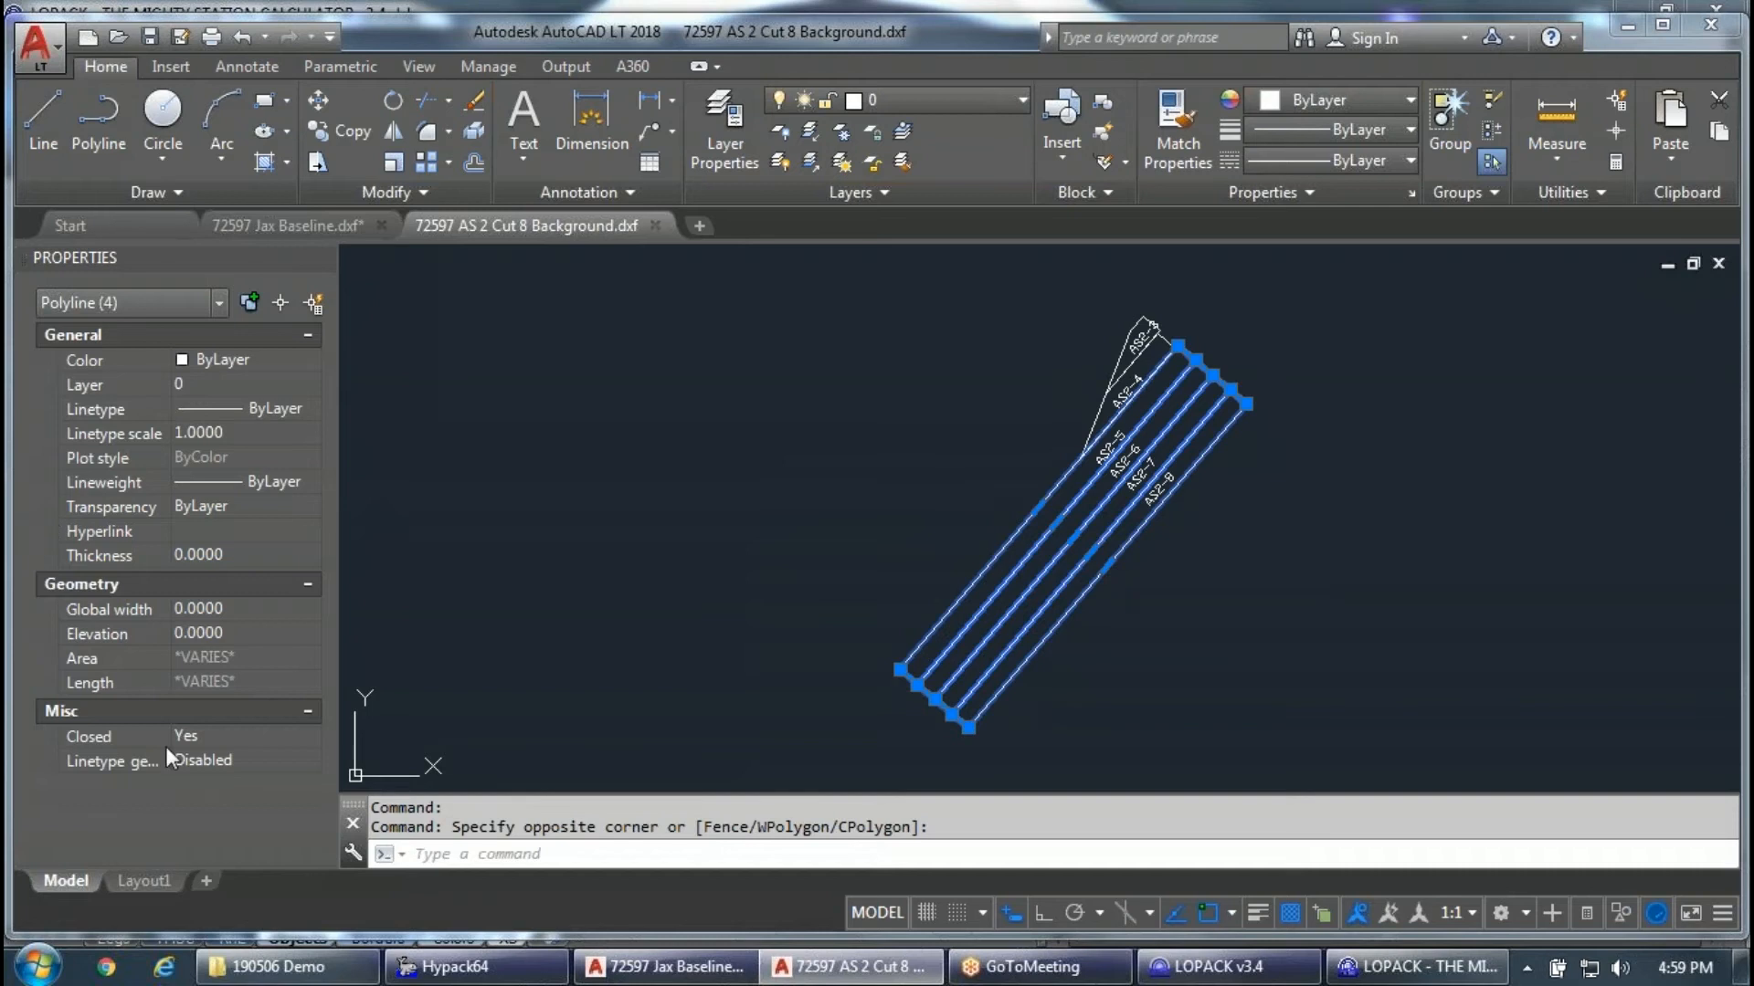
pyautogui.click(198, 734)
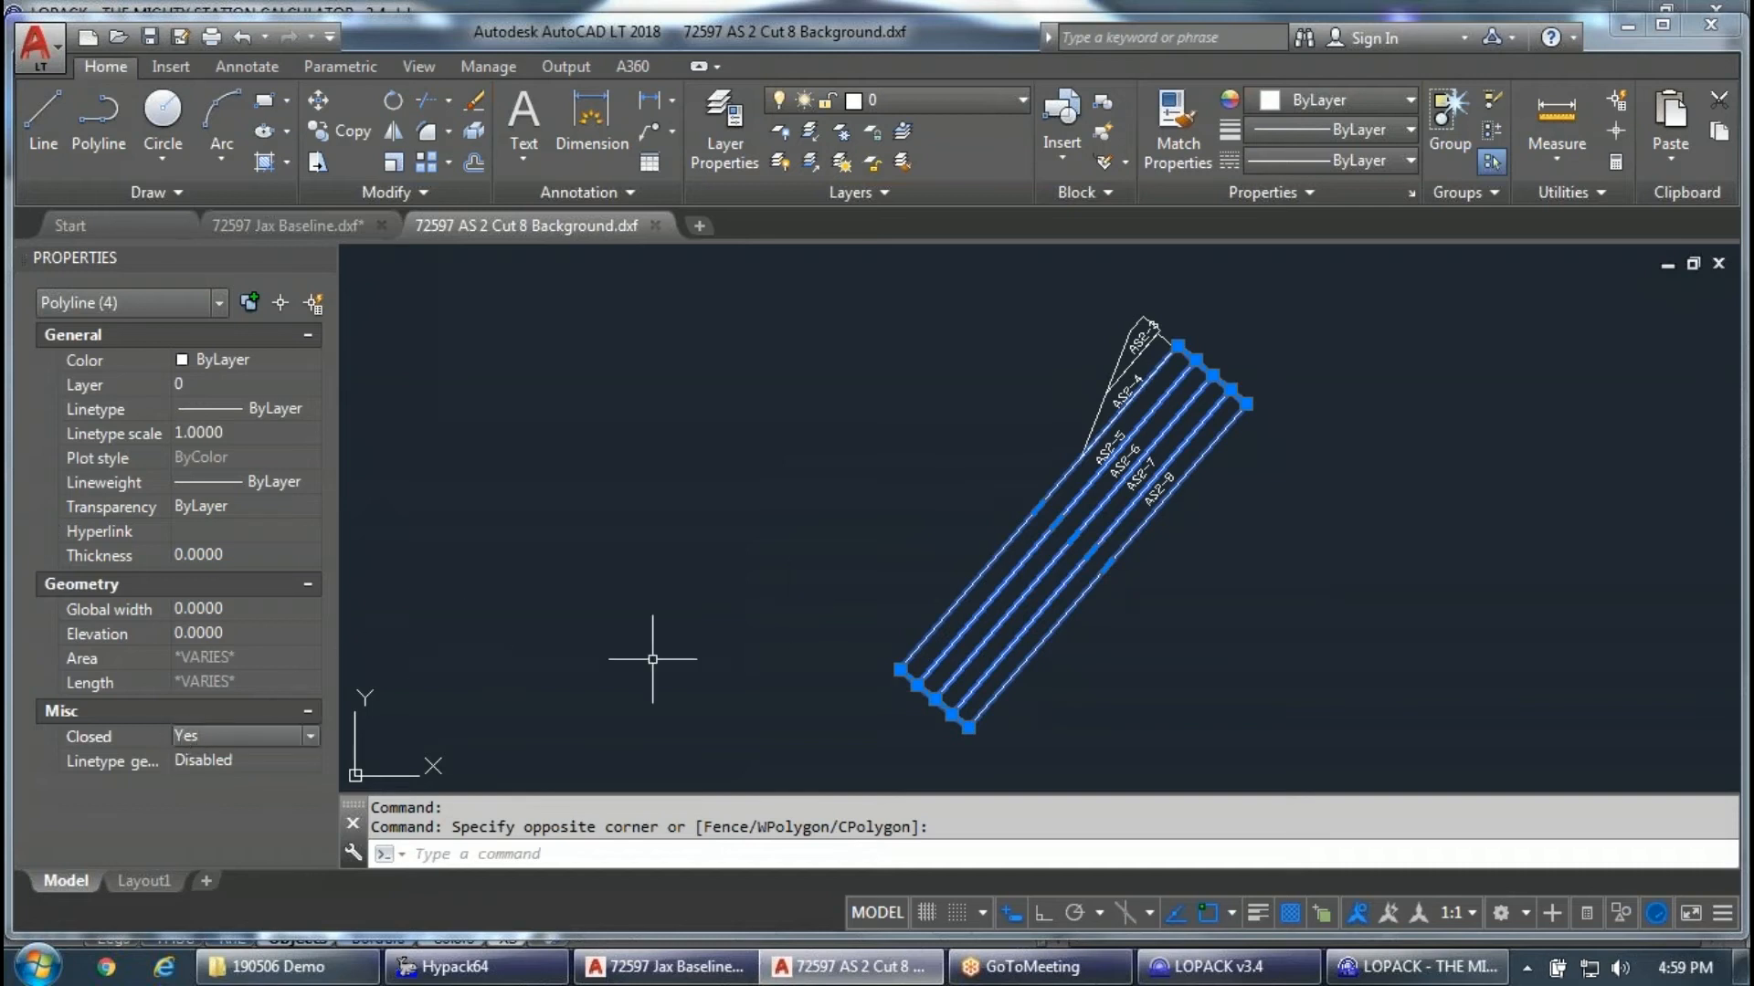
pyautogui.press('Escape')
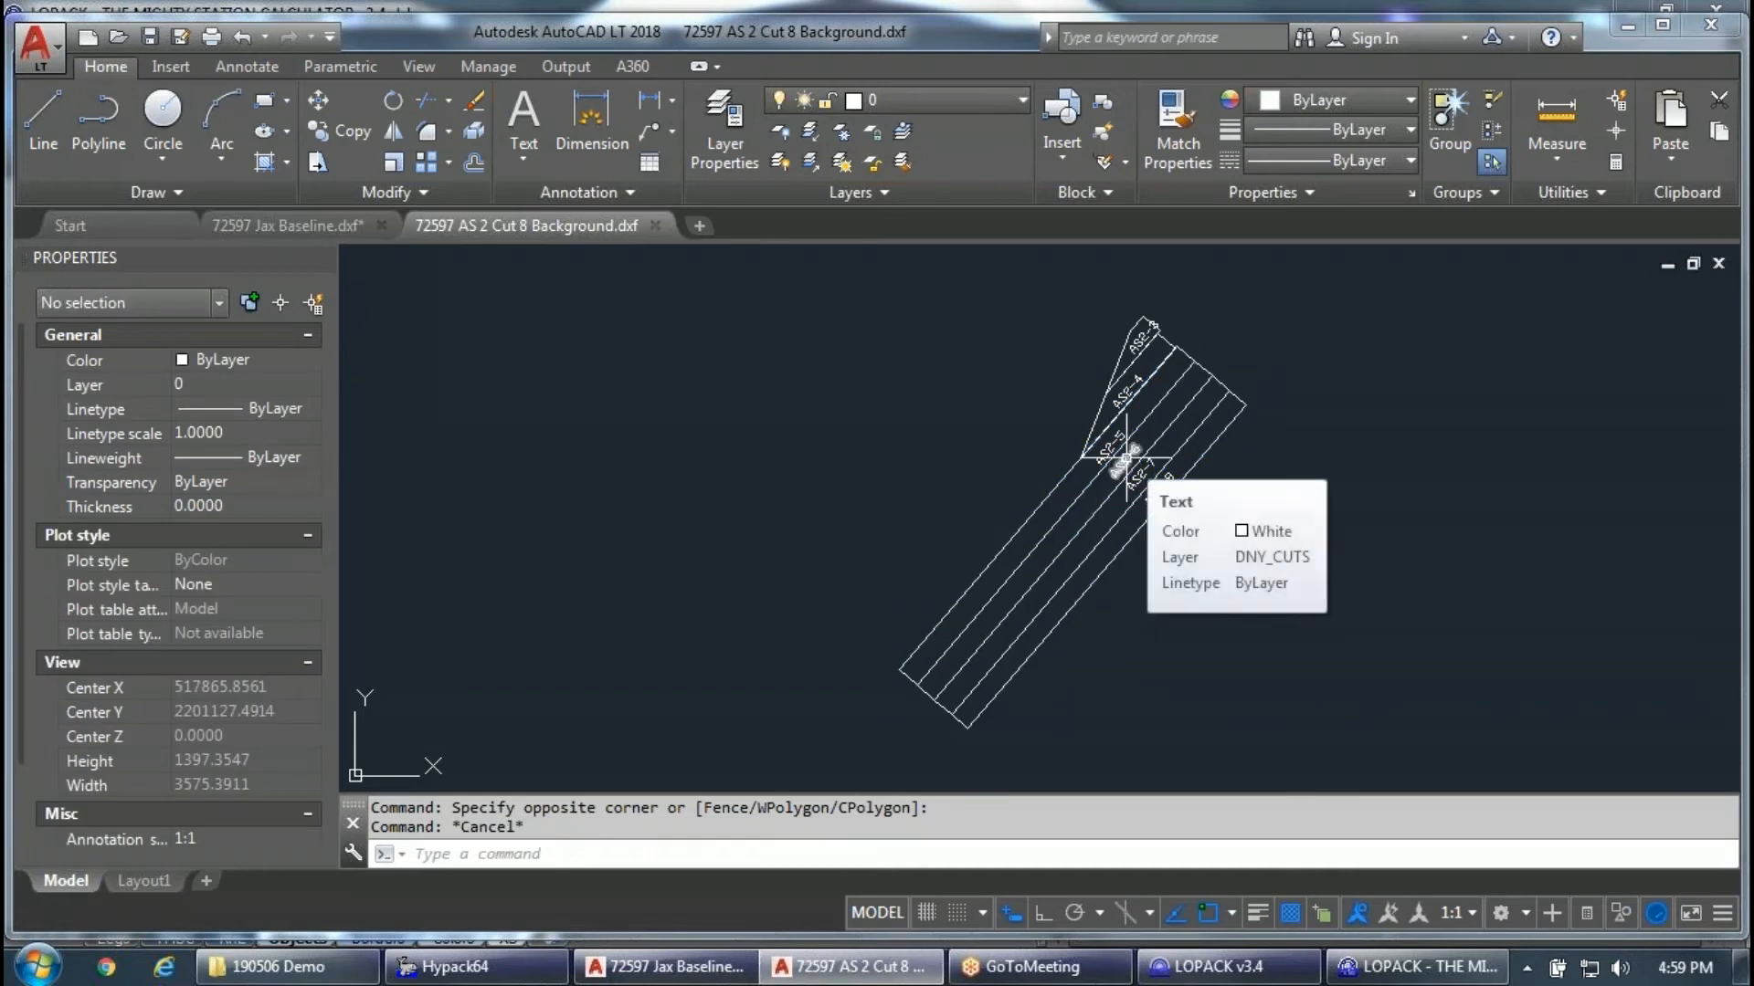
# Examine the AS2-3 to AS2-6 labels and boundary polylines individually, and review the drawing's layers.
pyautogui.scroll(4, 1145, 359)
pyautogui.click(1130, 301)
pyautogui.click(1092, 443)
pyautogui.click(1074, 595)
pyautogui.click(1077, 603)
pyautogui.press('Escape')
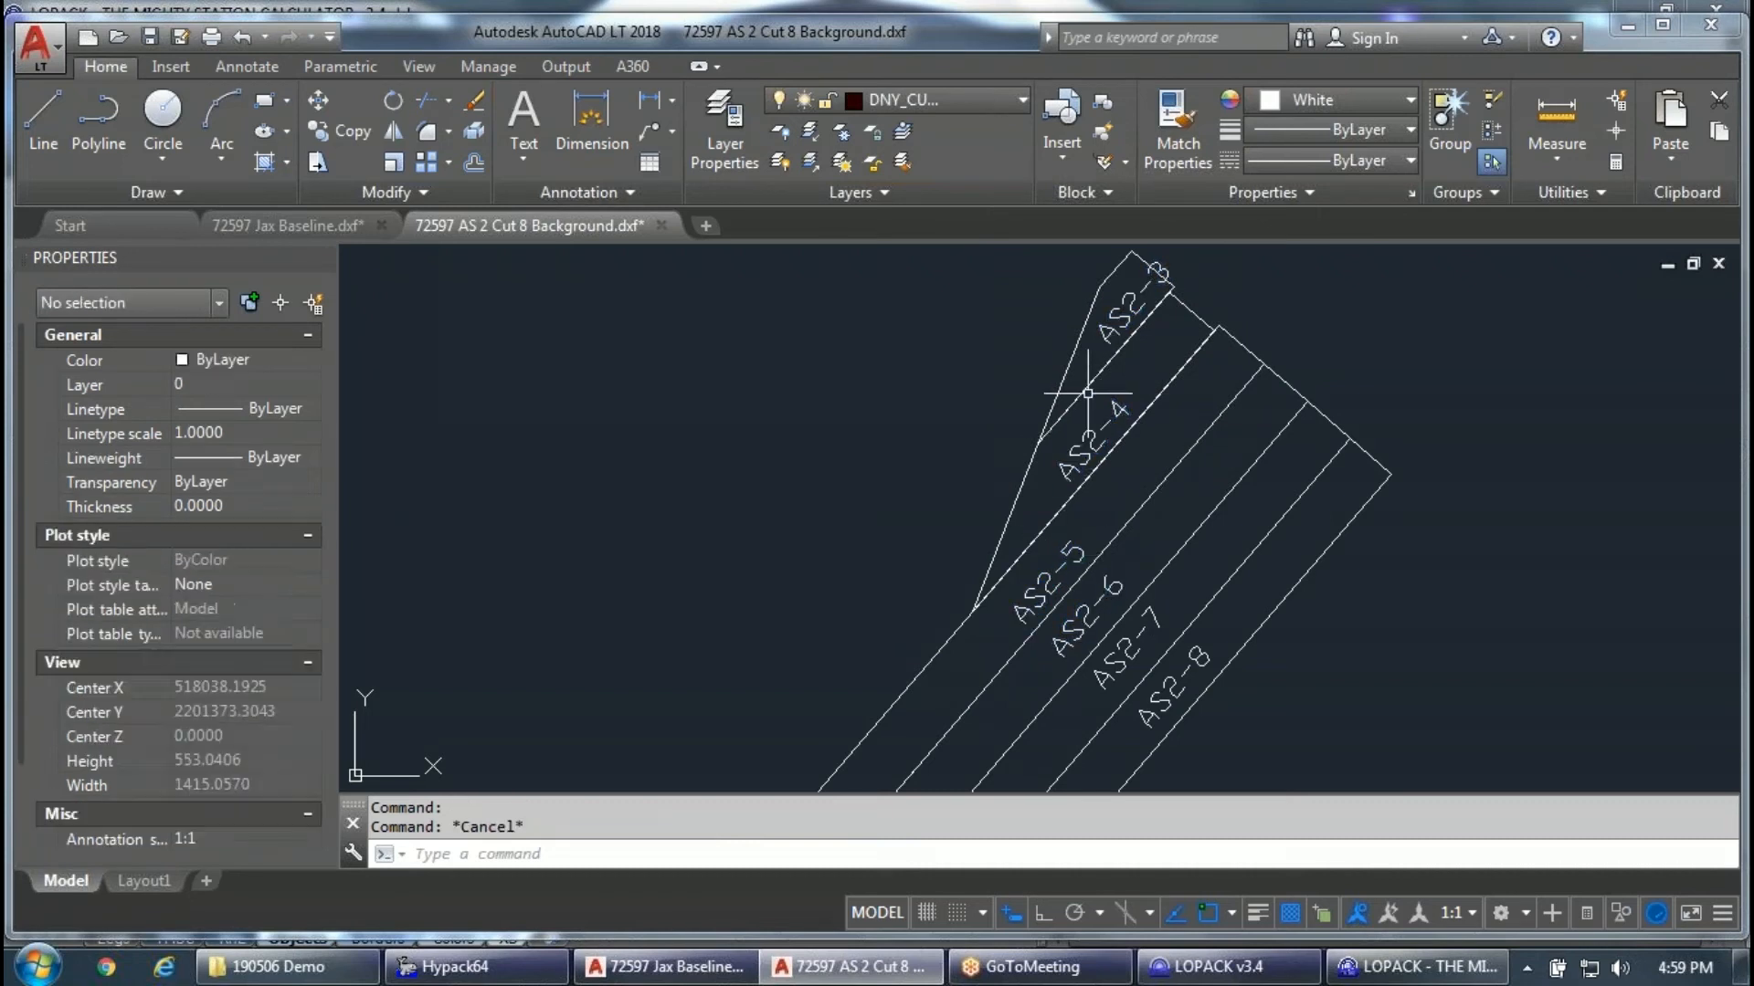
pyautogui.click(1058, 402)
pyautogui.press('Escape')
pyautogui.click(1016, 488)
pyautogui.press('Escape')
pyautogui.click(1097, 438)
pyautogui.press('Escape')
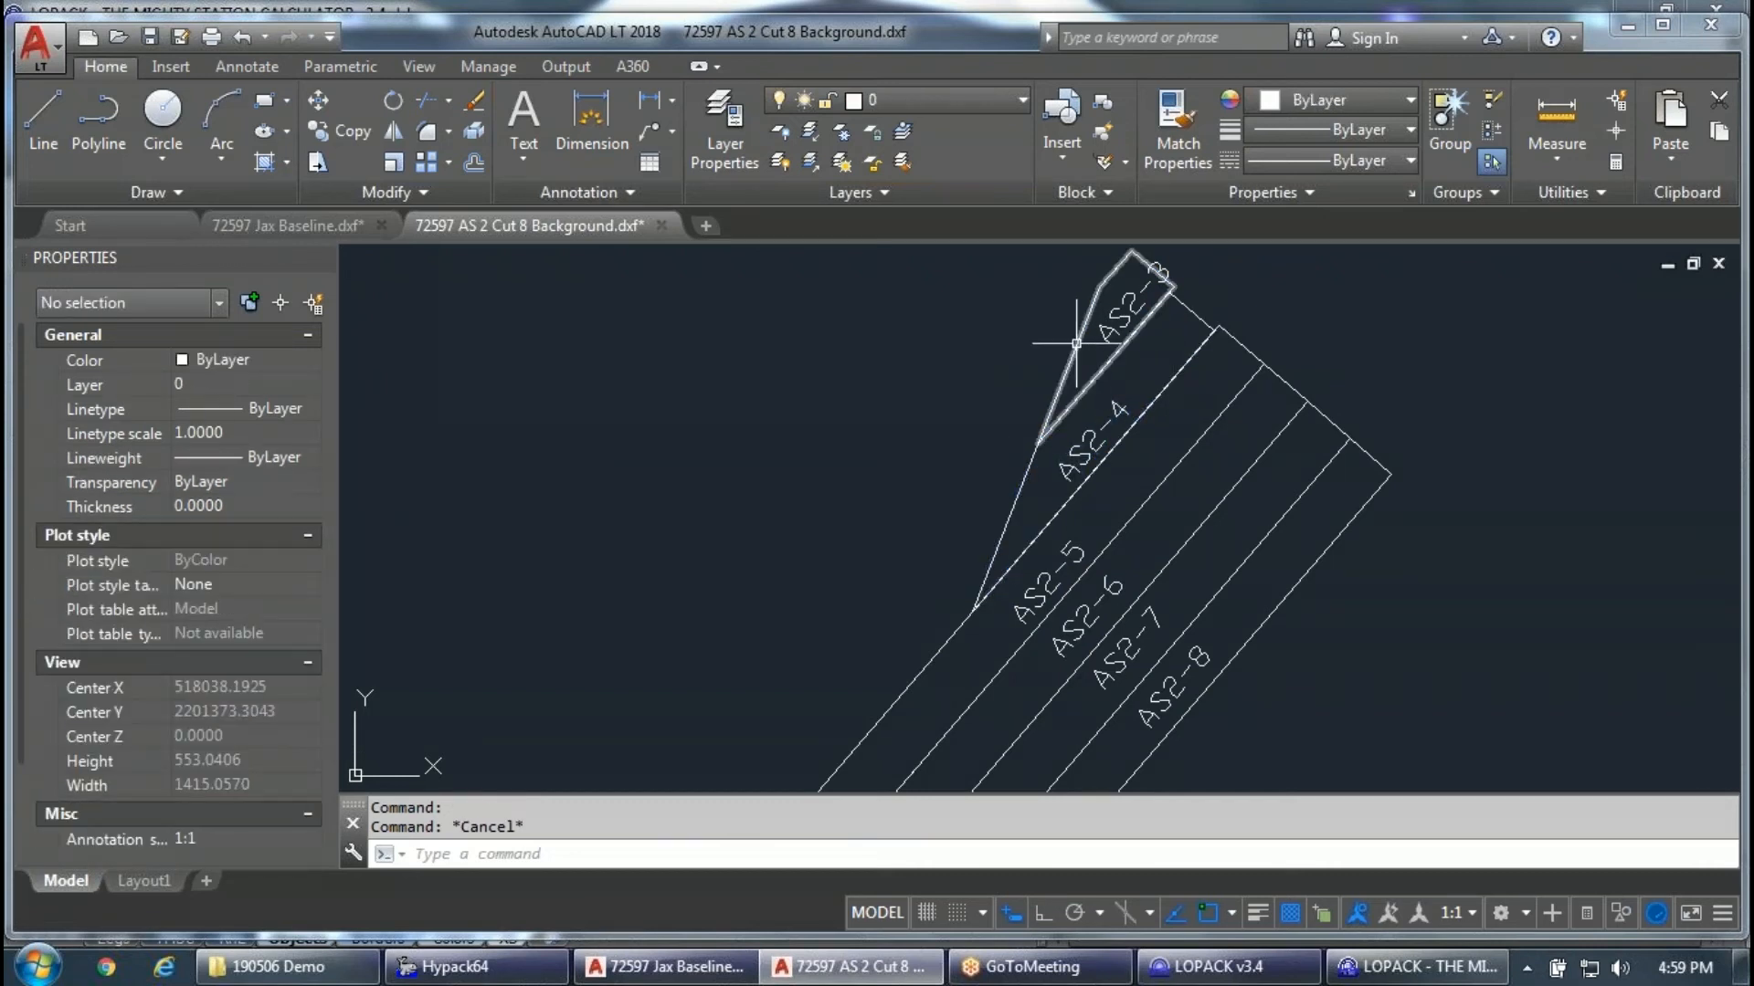
pyautogui.click(1016, 107)
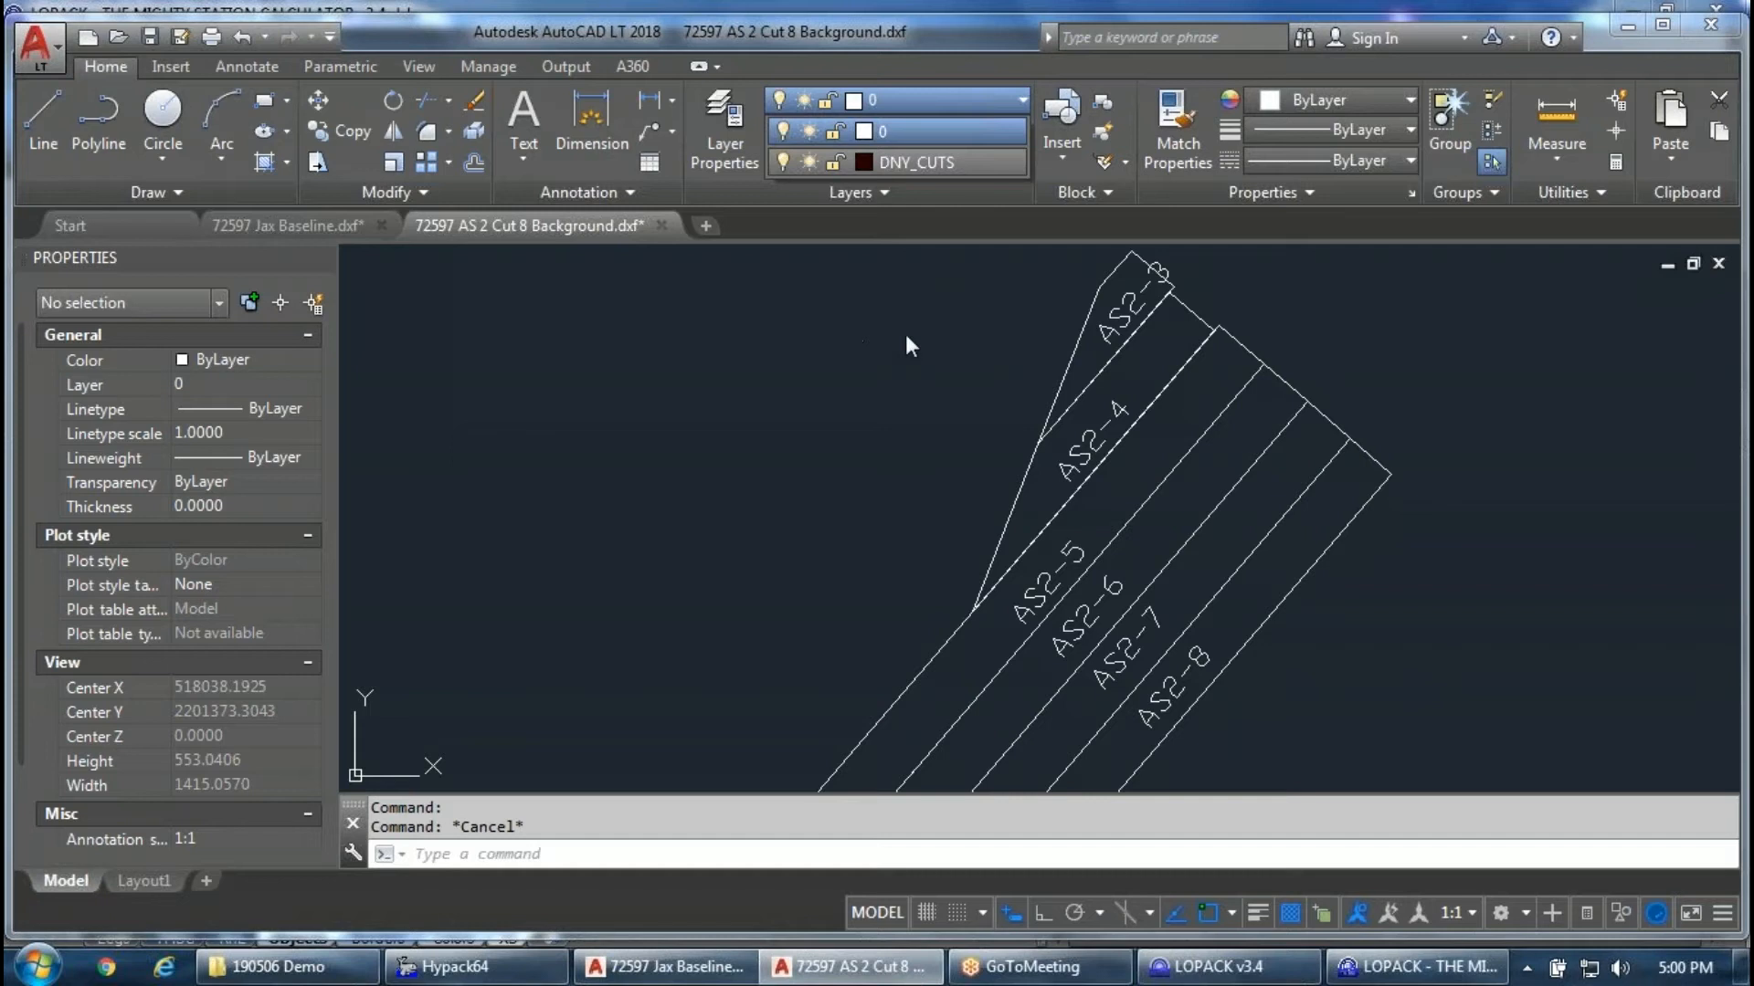
# Delete the AS2-5 boundary polyline and undo the deletion.
pyautogui.scroll(-4, 1092, 324)
pyautogui.click(1152, 339)
pyautogui.scroll(2, 854, 654)
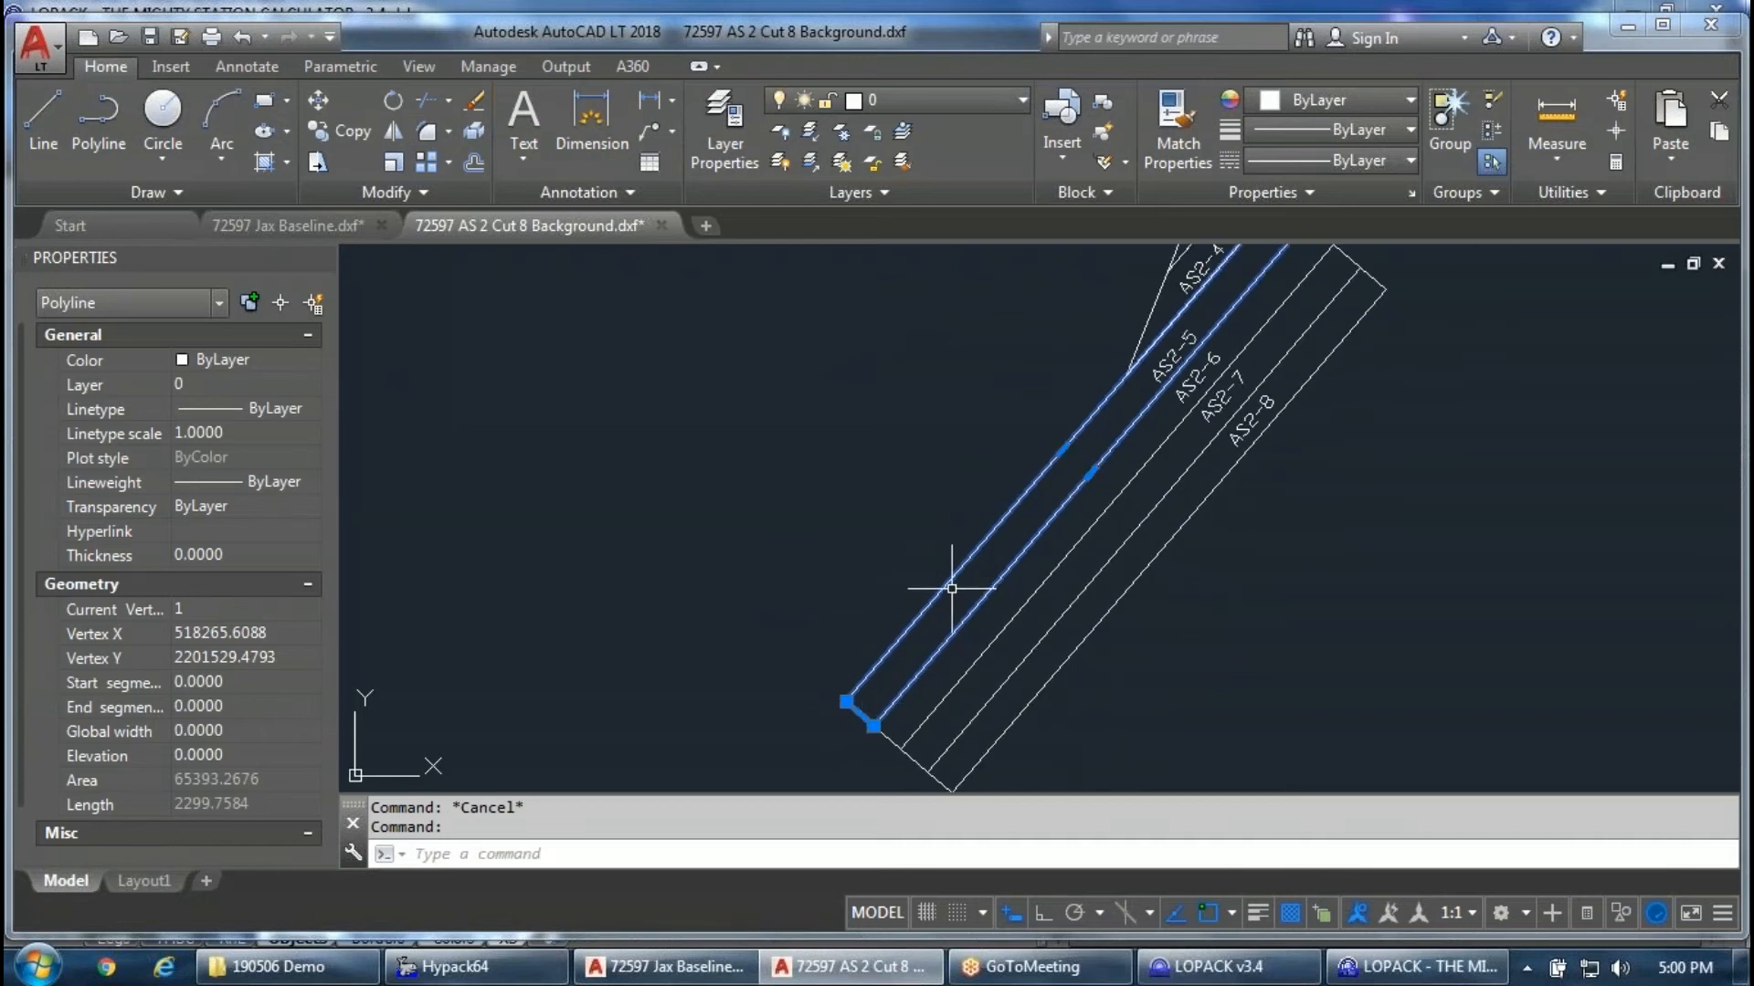
pyautogui.press('Delete')
pyautogui.hotkey('ctrl', 'z')
pyautogui.press('Escape')
# Select everything again and review the text and polyline object types in the selection.
pyautogui.hotkey('ctrl', 'a')
pyautogui.click(220, 305)
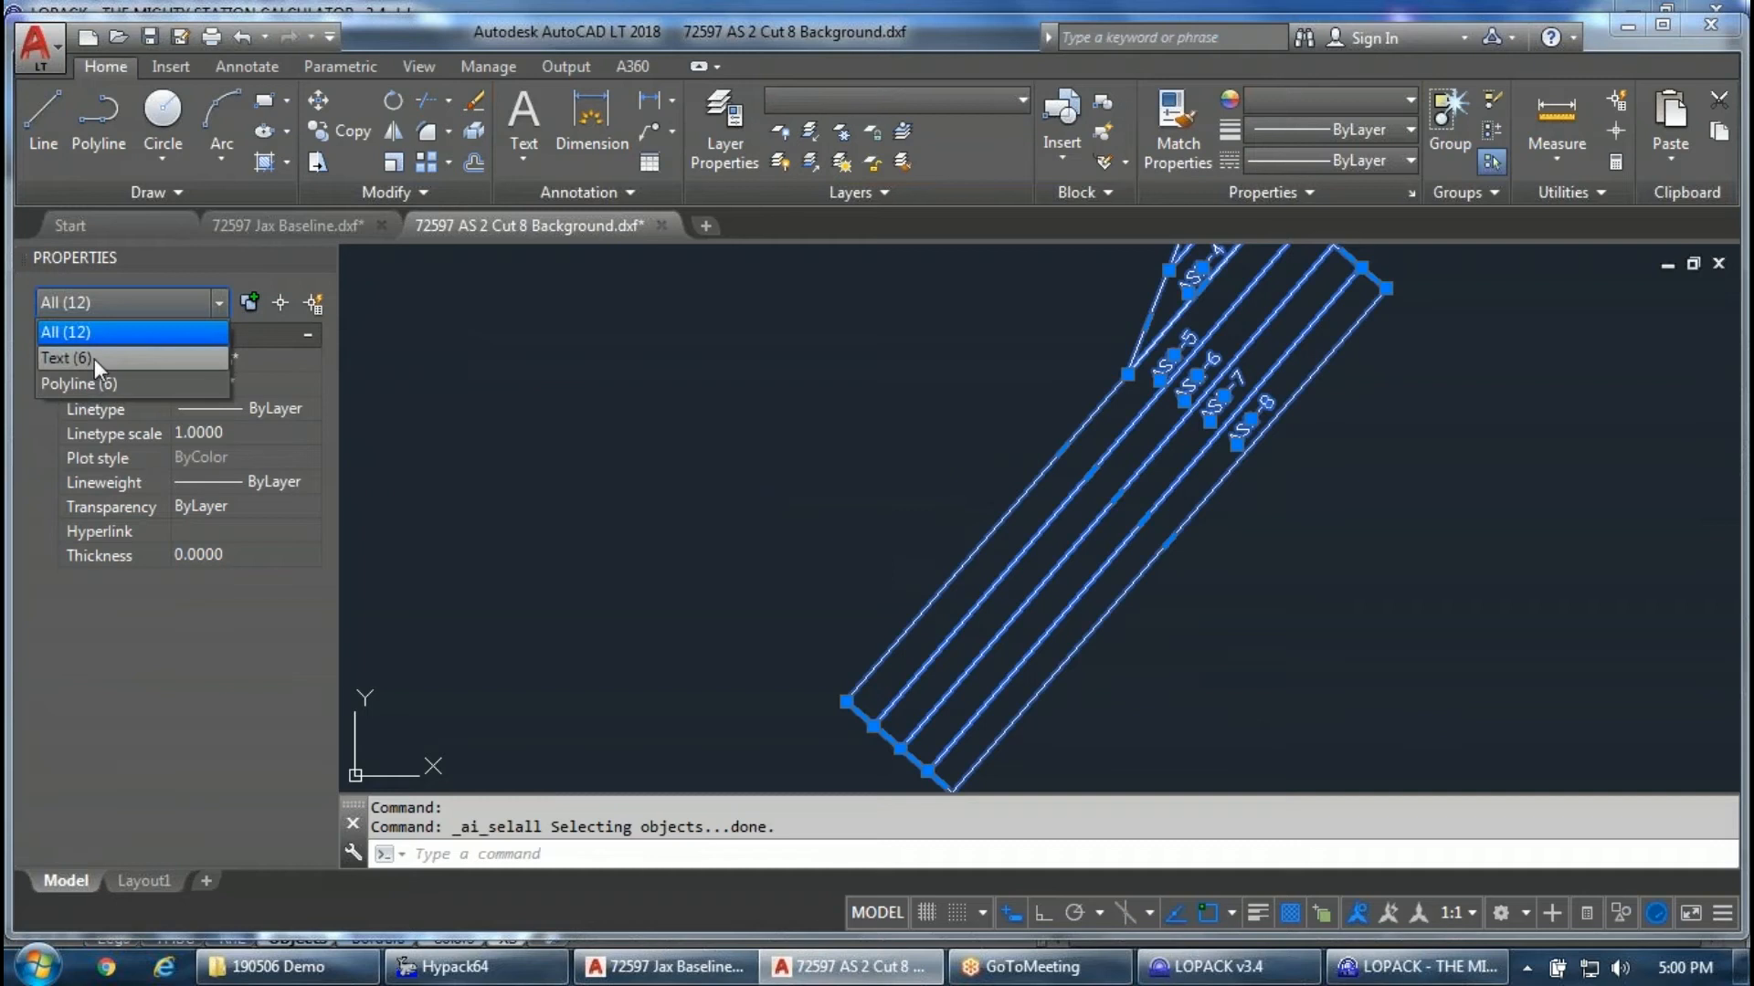
pyautogui.press('Escape')
pyautogui.press('Escape')
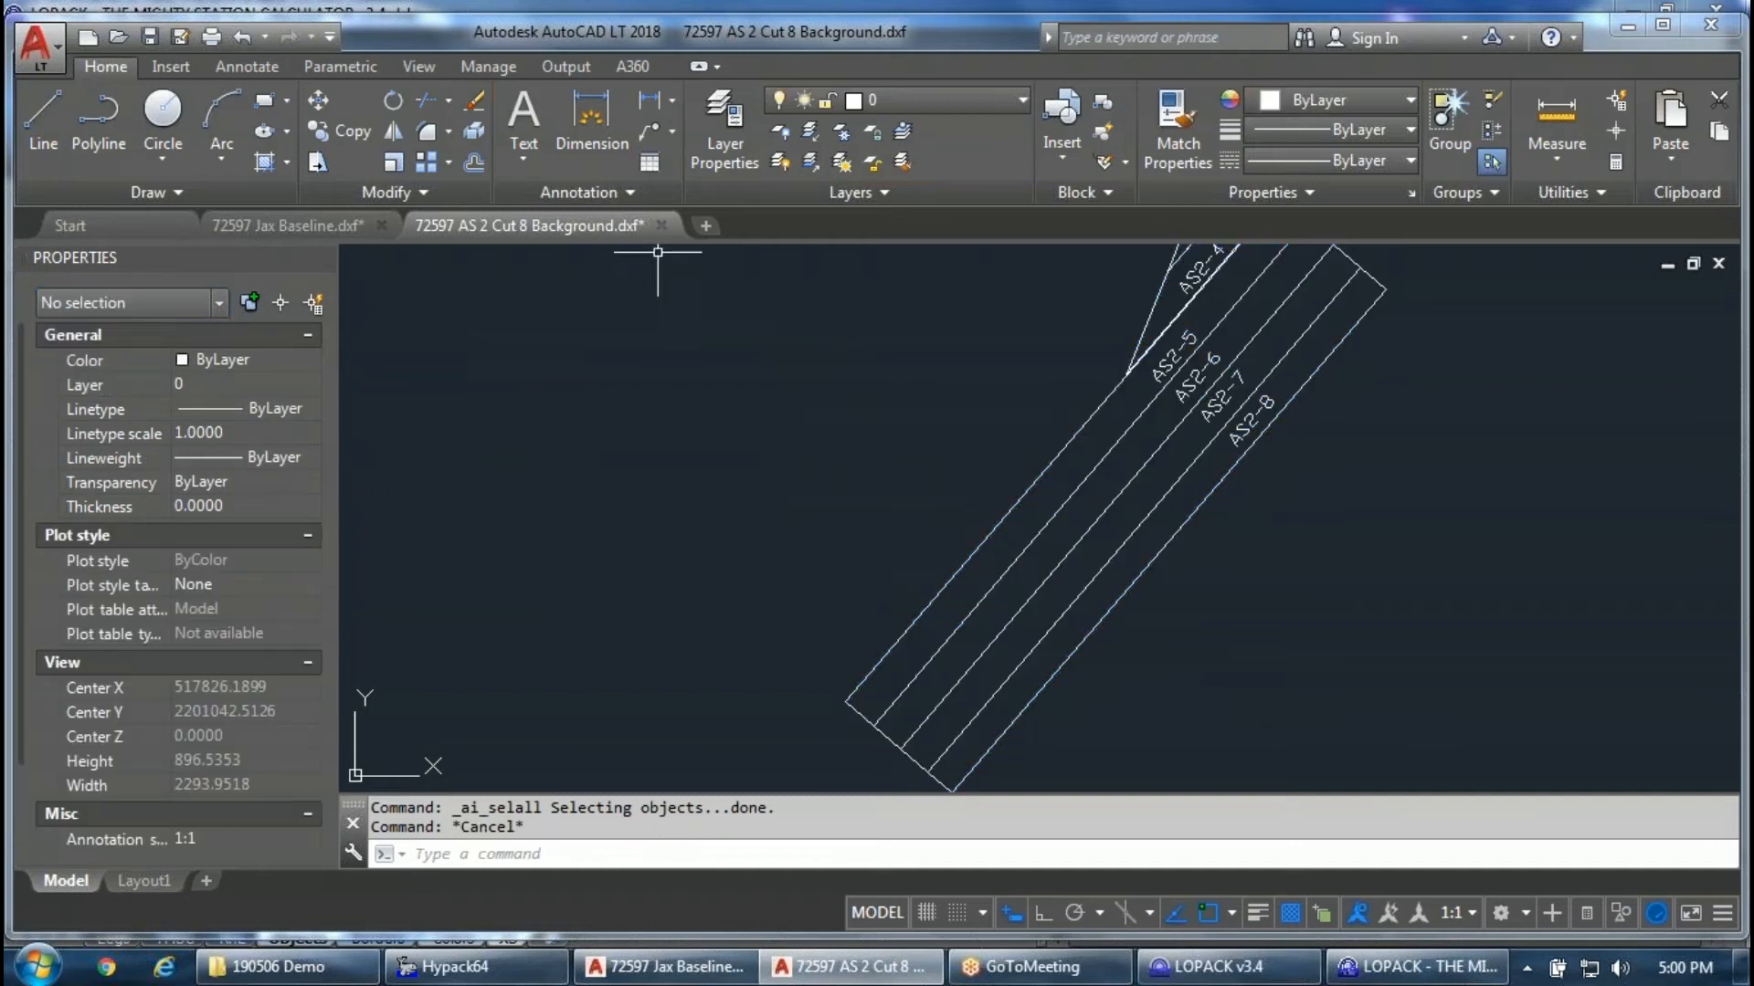
# Close the drawing without saving and load 72597 AS 2 Cut 8 Background.dxf as the DXF in The Mighty Station Calculator.
pyautogui.click(665, 232)
pyautogui.click(940, 551)
pyautogui.hotkey('alt', 'Tab')
pyautogui.click(55, 283)
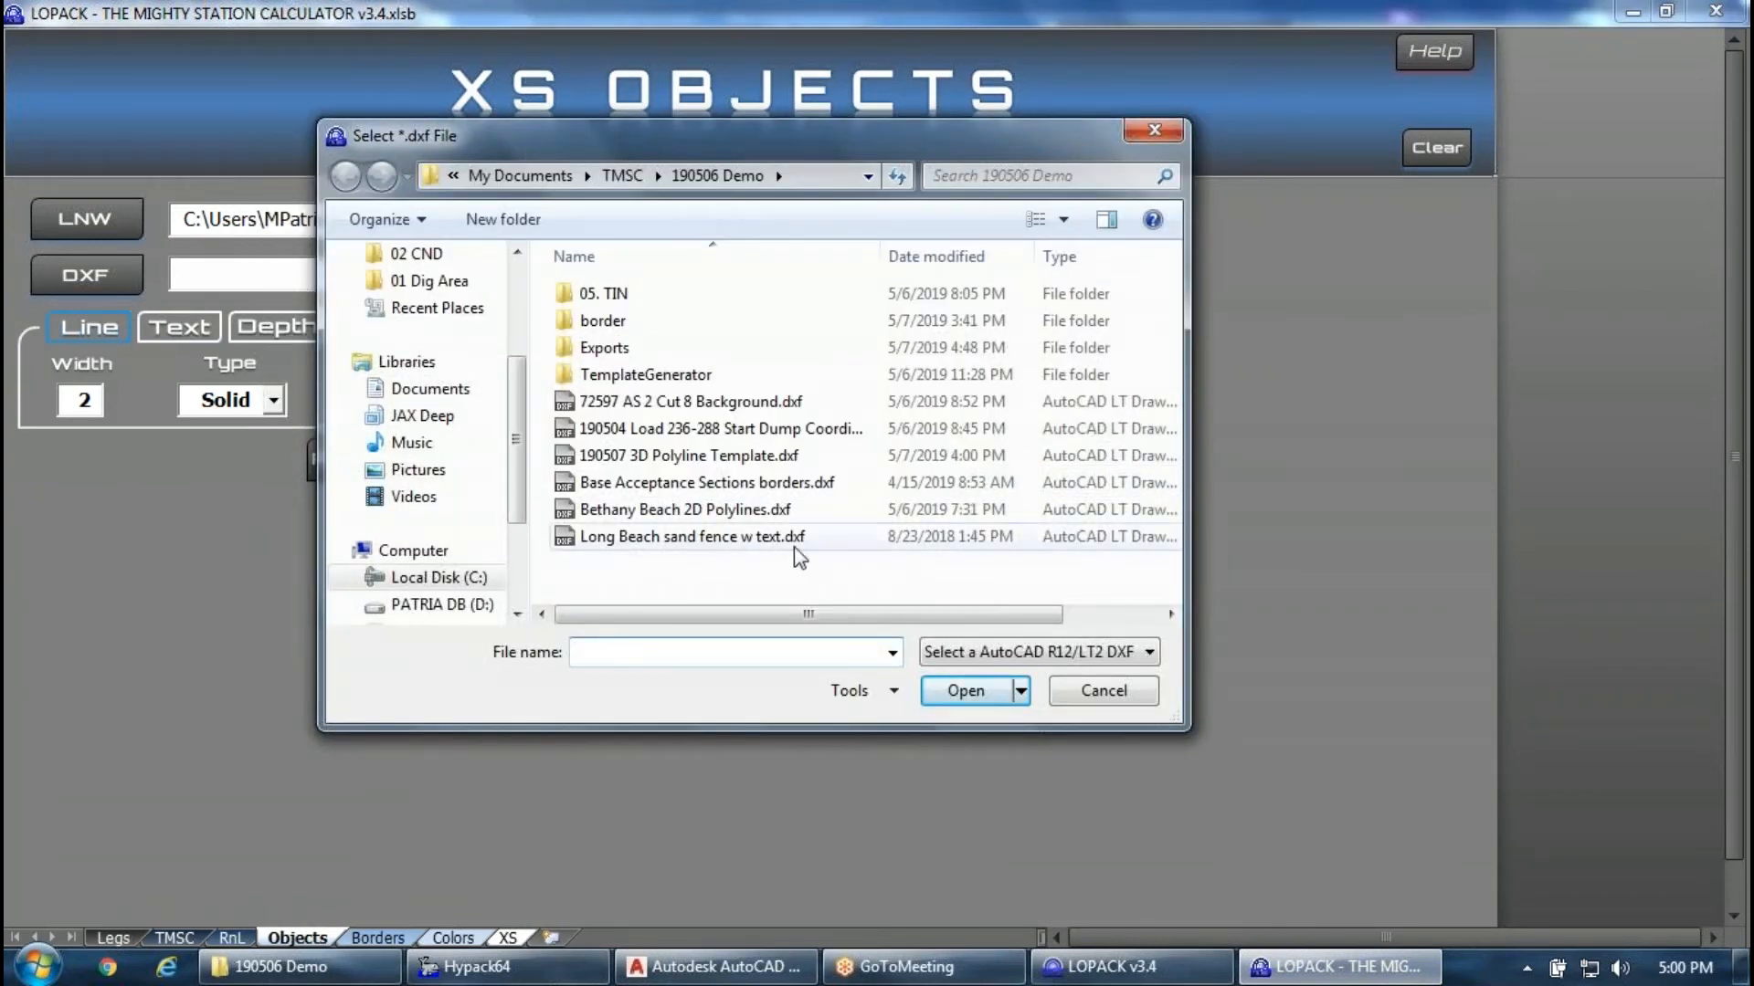
pyautogui.click(763, 402)
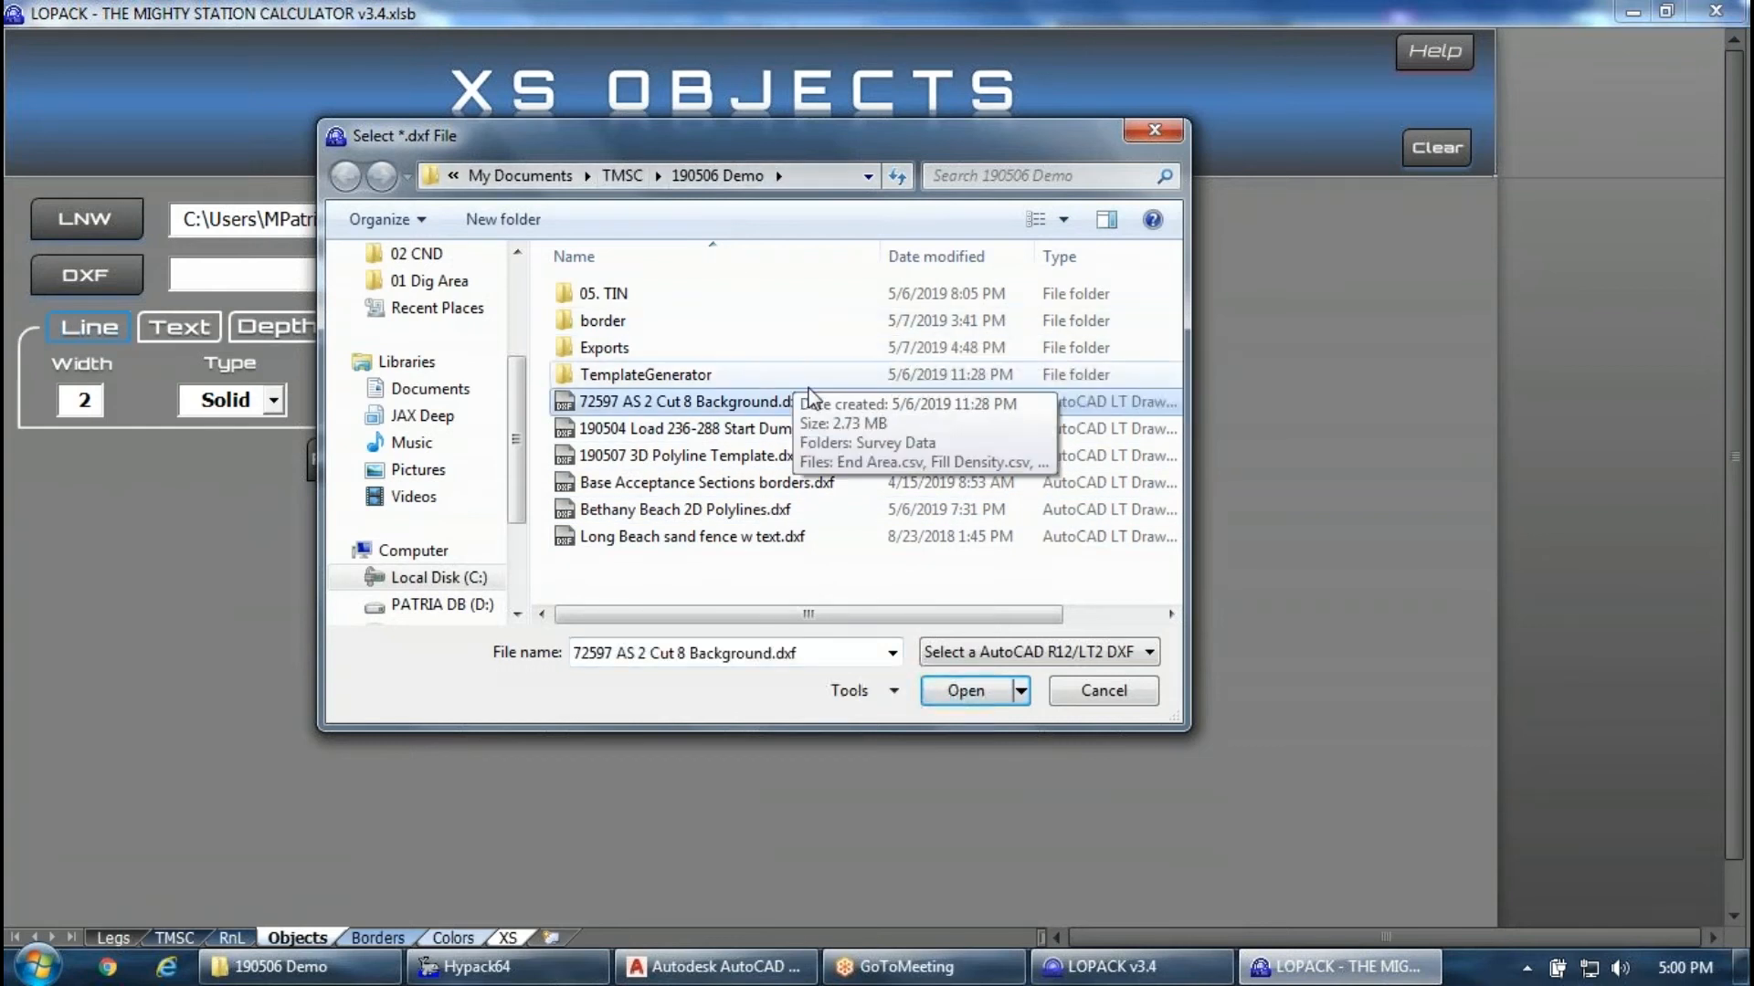
pyautogui.moveTo(879, 257); pyautogui.dragTo(931, 256)
pyautogui.click(954, 695)
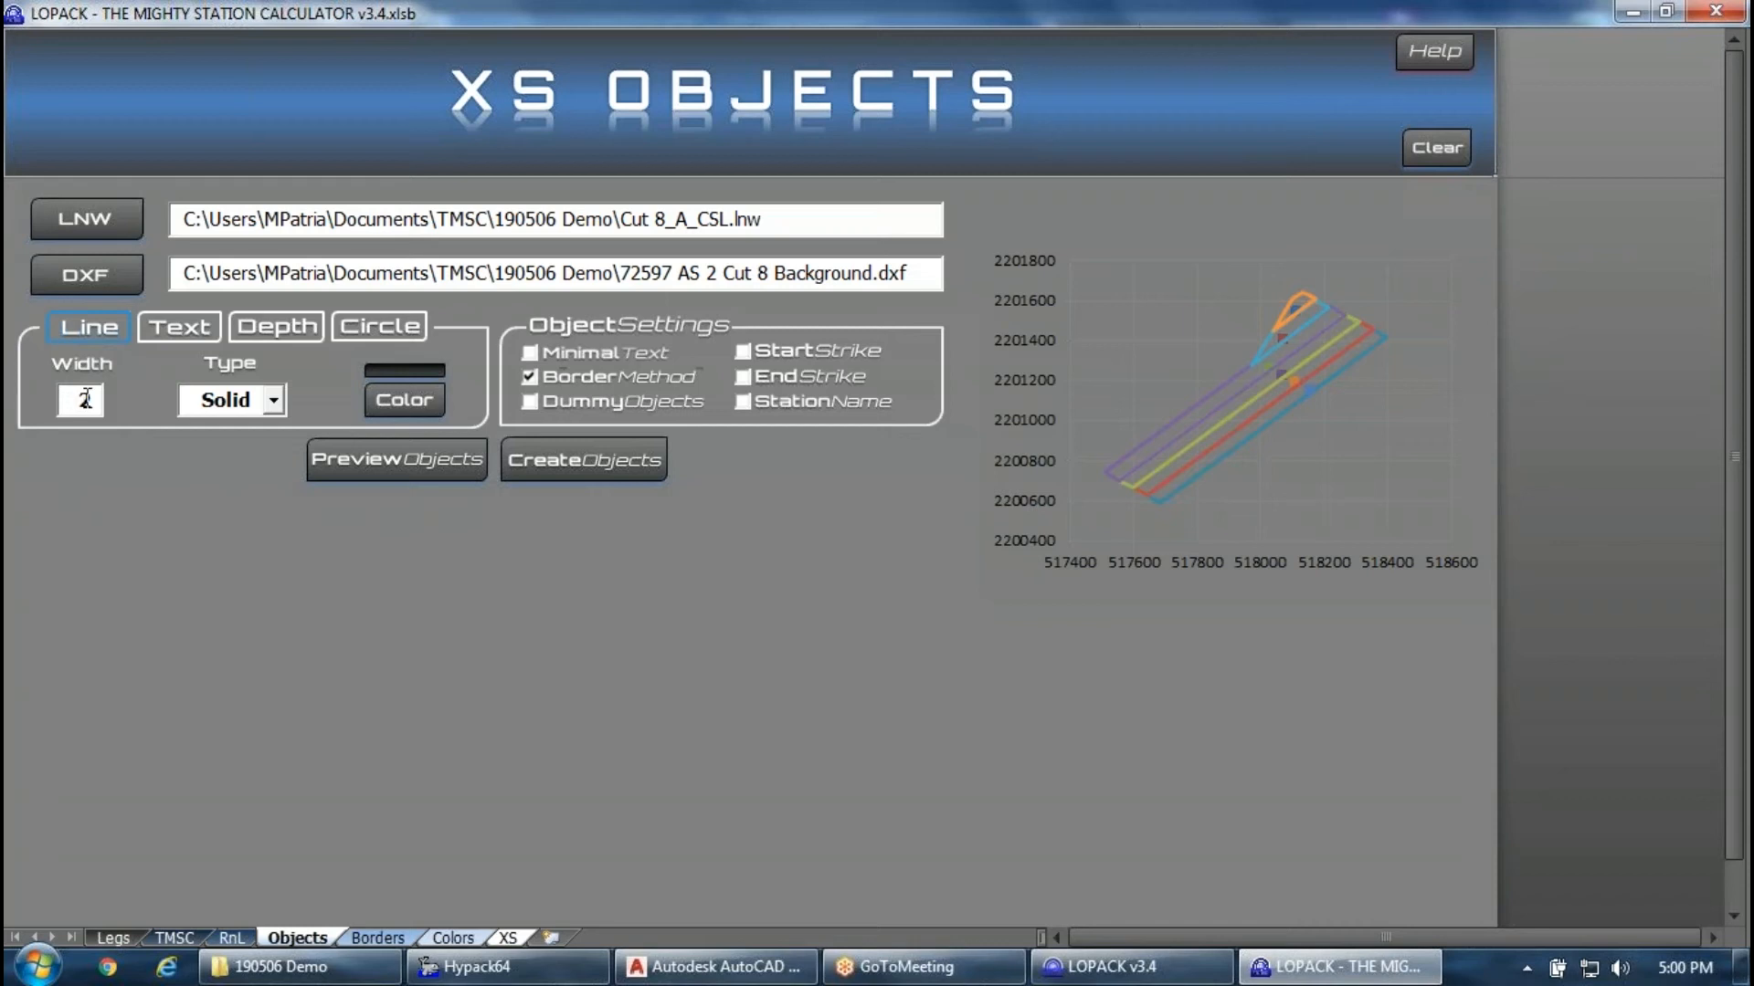
# Change the line color of the XS objects to green.
pyautogui.click(404, 401)
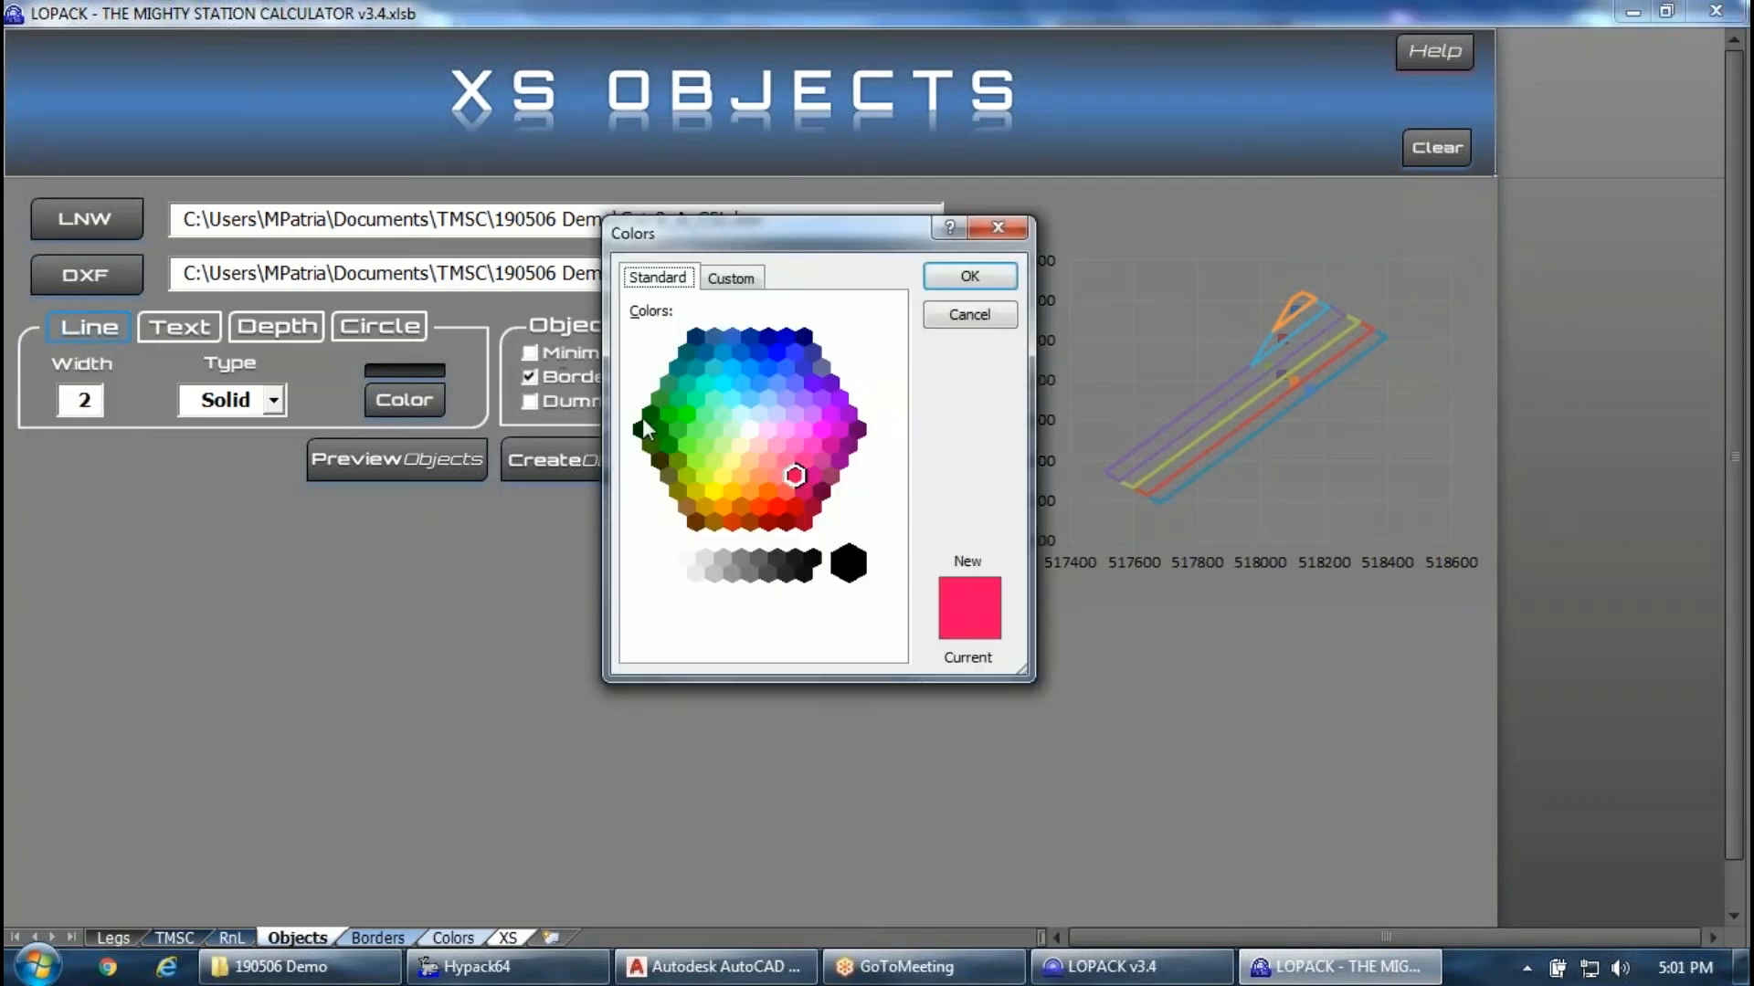
pyautogui.click(668, 414)
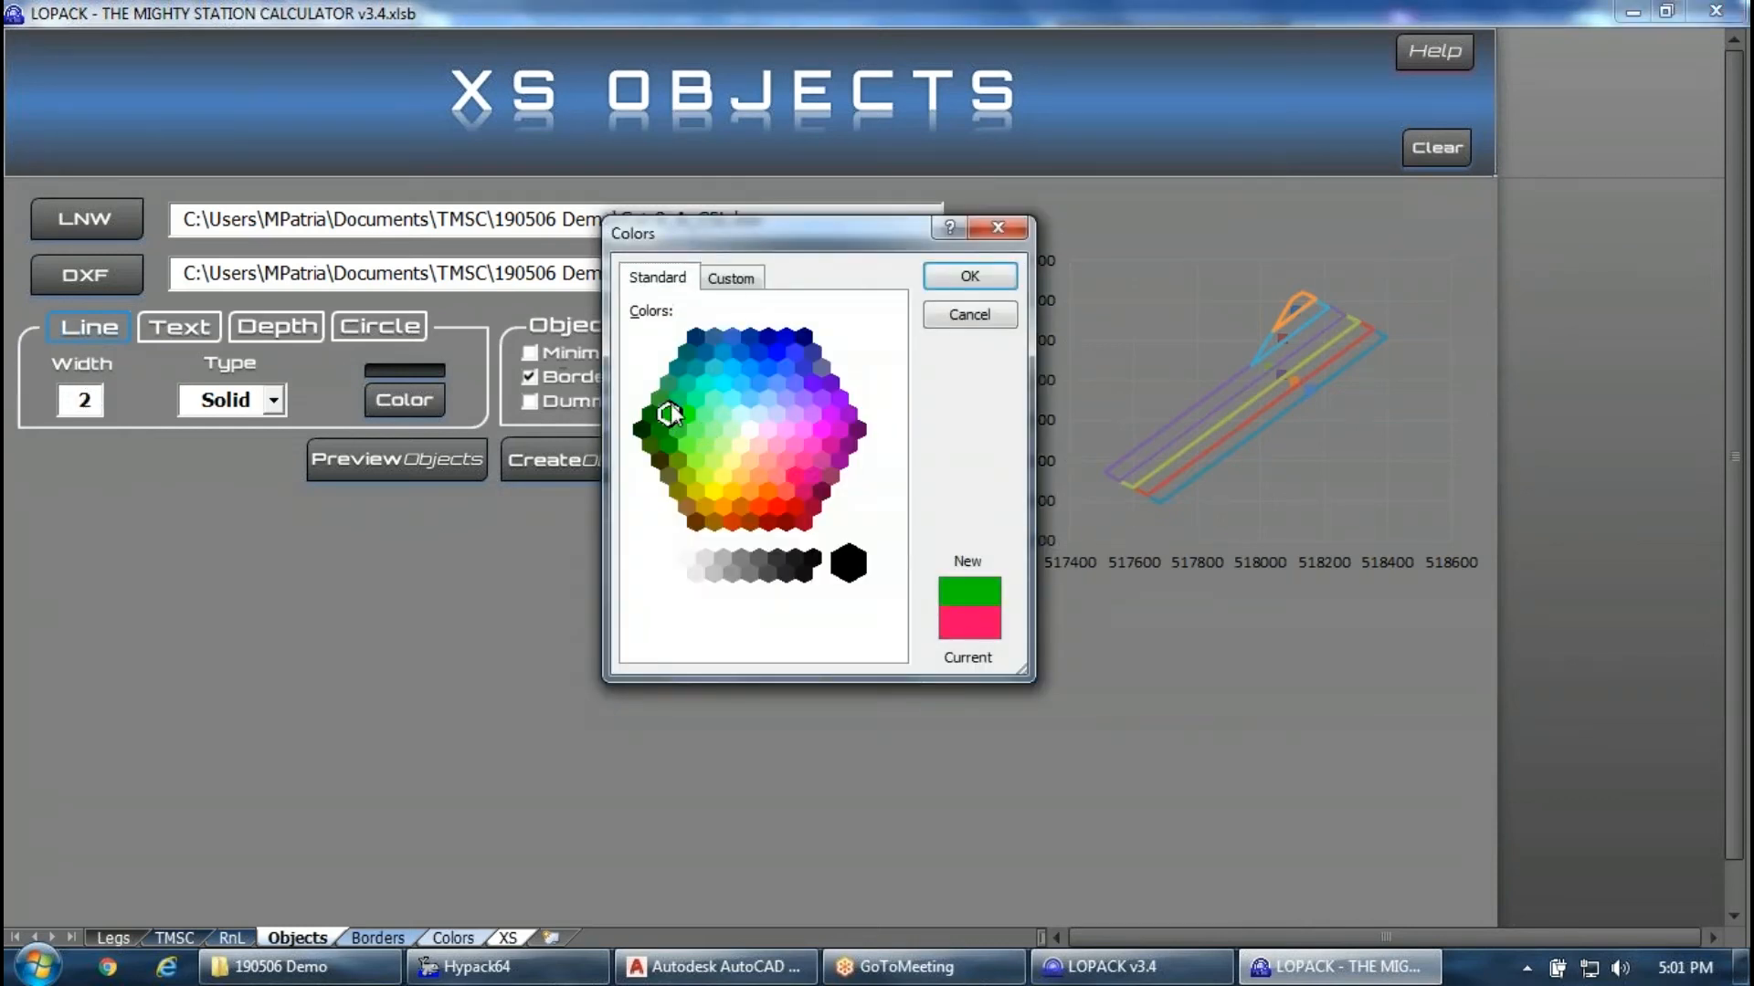
pyautogui.click(970, 275)
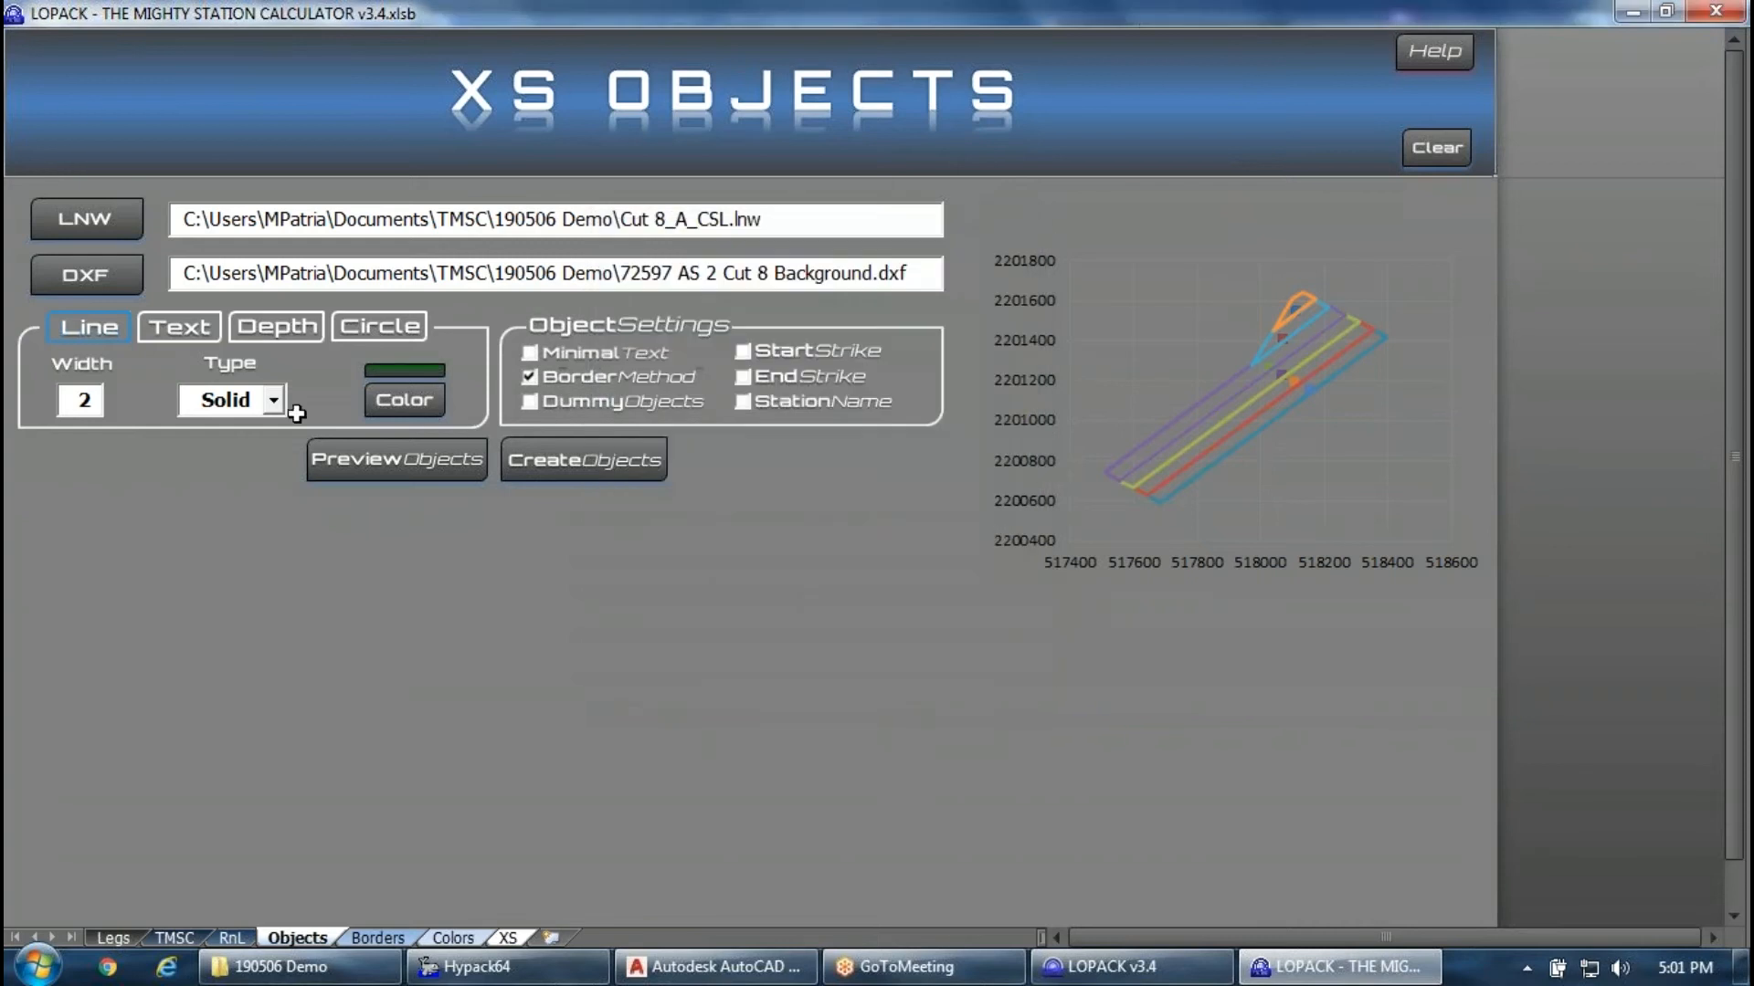
# Review the text font options, enter 5 in the text DBLOffset value, and check the Depth value.
pyautogui.click(189, 337)
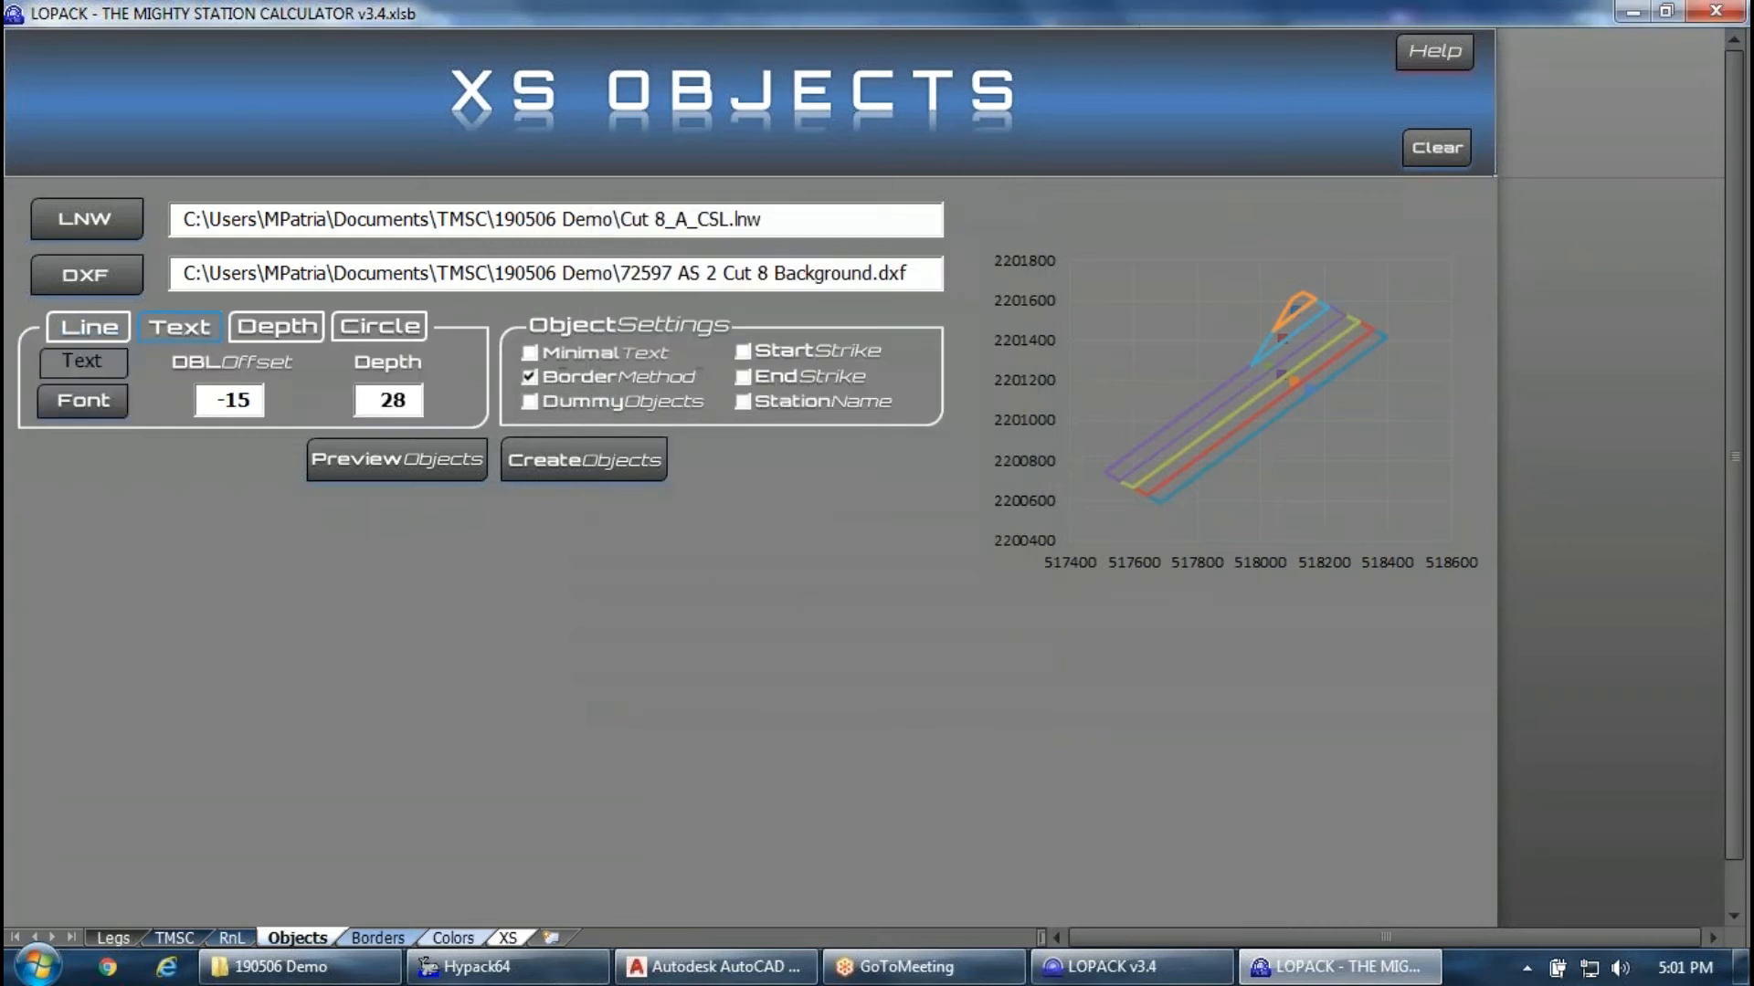
pyautogui.click(83, 401)
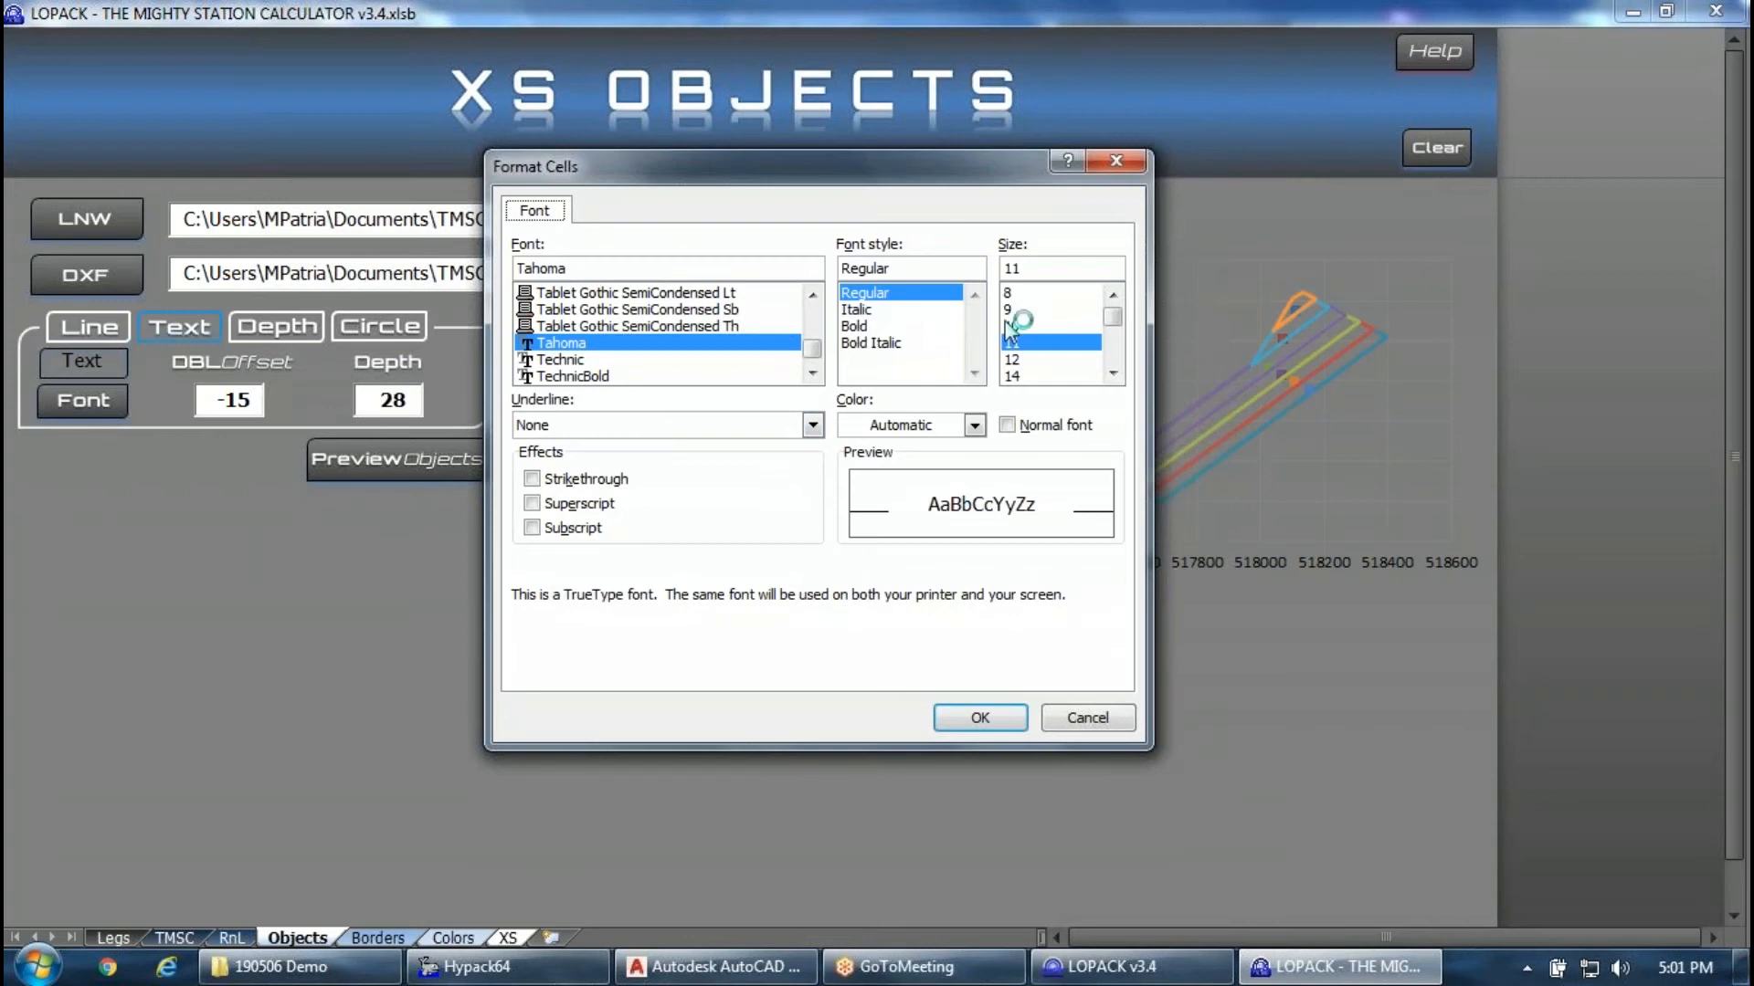
pyautogui.click(1092, 717)
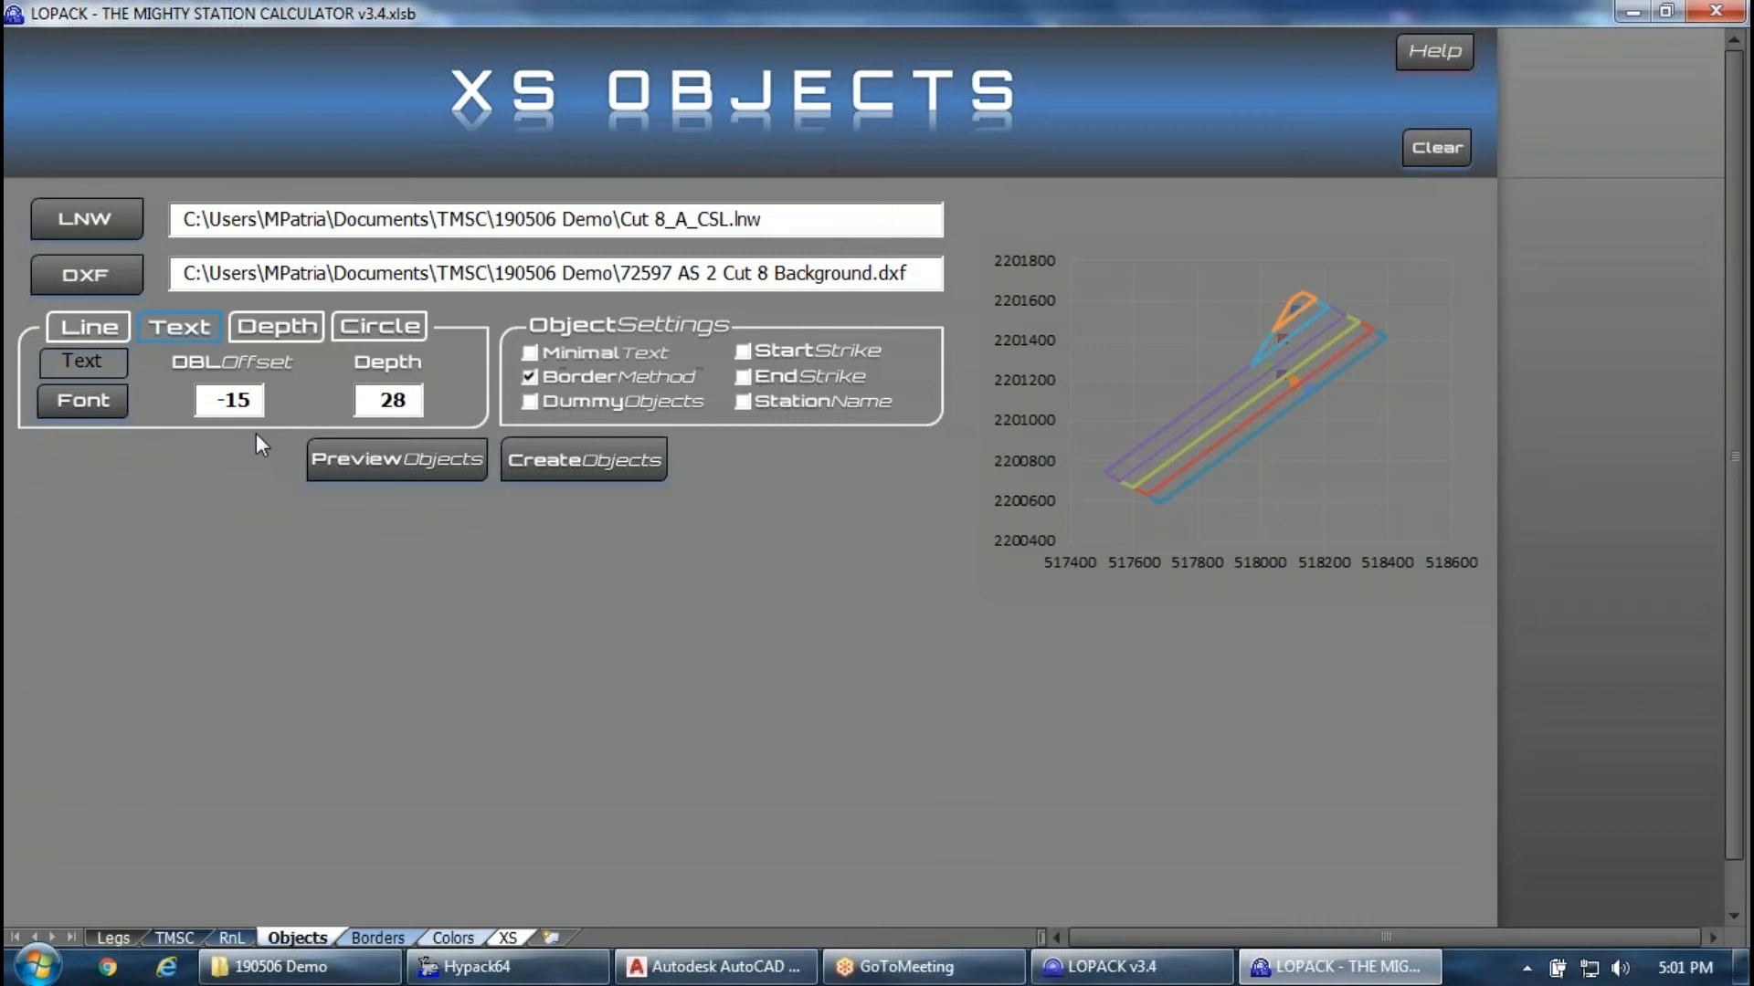
pyautogui.moveTo(238, 402); pyautogui.dragTo(252, 404)
pyautogui.write('5')
pyautogui.moveTo(408, 400); pyautogui.dragTo(375, 400)
# In the depth settings, set the Strike to 48 and try the StartStrike, EndStrike and SmarthDepth options.
pyautogui.click(292, 335)
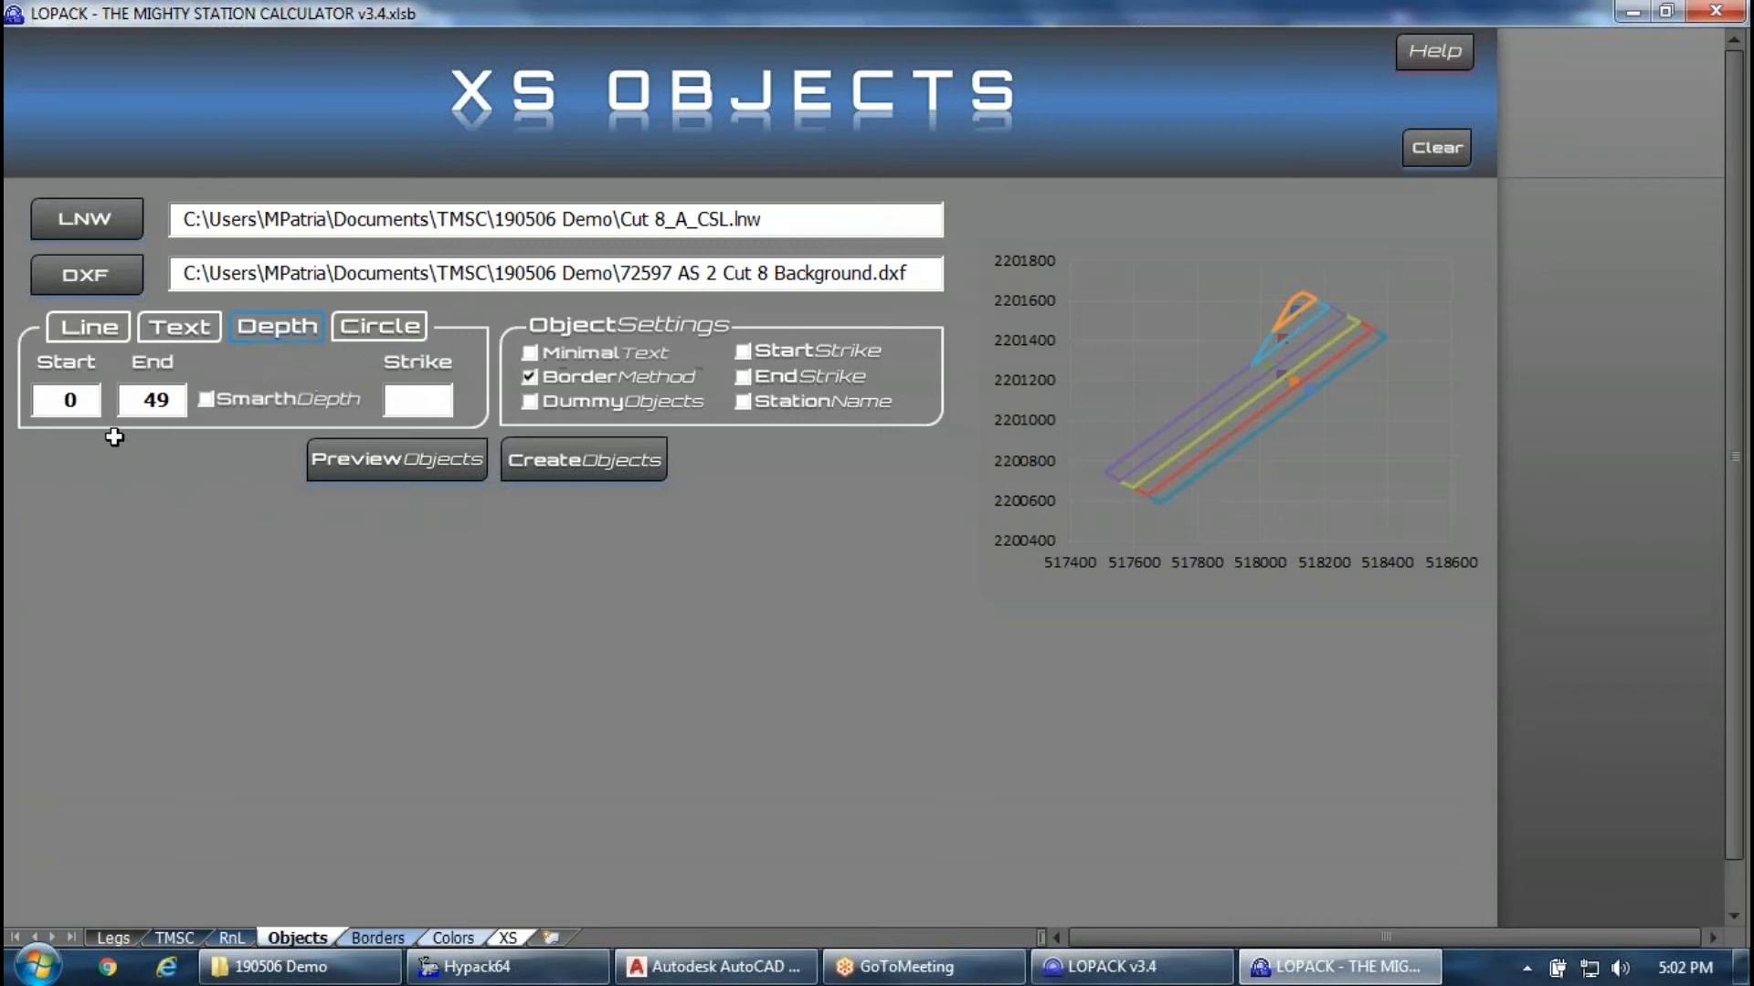
pyautogui.click(37, 400)
pyautogui.click(131, 402)
pyautogui.click(401, 402)
pyautogui.click(840, 358)
pyautogui.click(742, 376)
pyautogui.click(742, 350)
pyautogui.write('48')
pyautogui.click(211, 399)
pyautogui.click(211, 398)
# Reopen 72597 AS 2 Cut 8 Background.dxf from the 190506 Demo folder in AutoCAD.
pyautogui.click(712, 966)
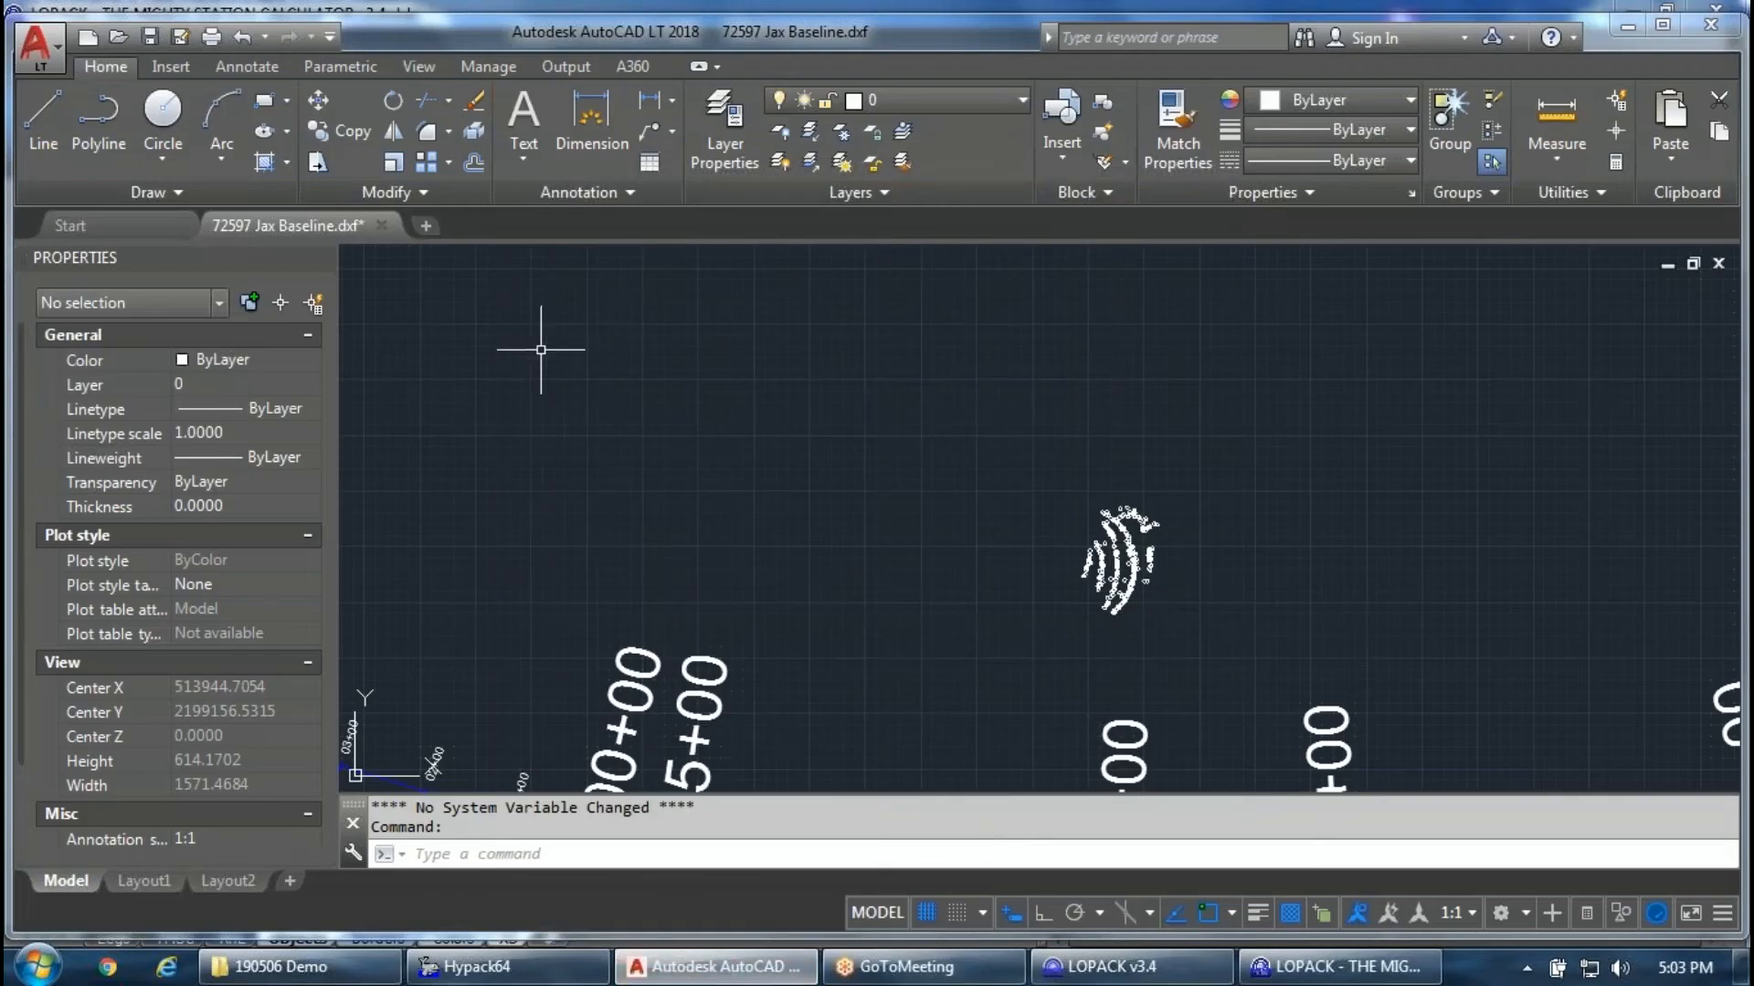
pyautogui.click(713, 966)
pyautogui.click(338, 971)
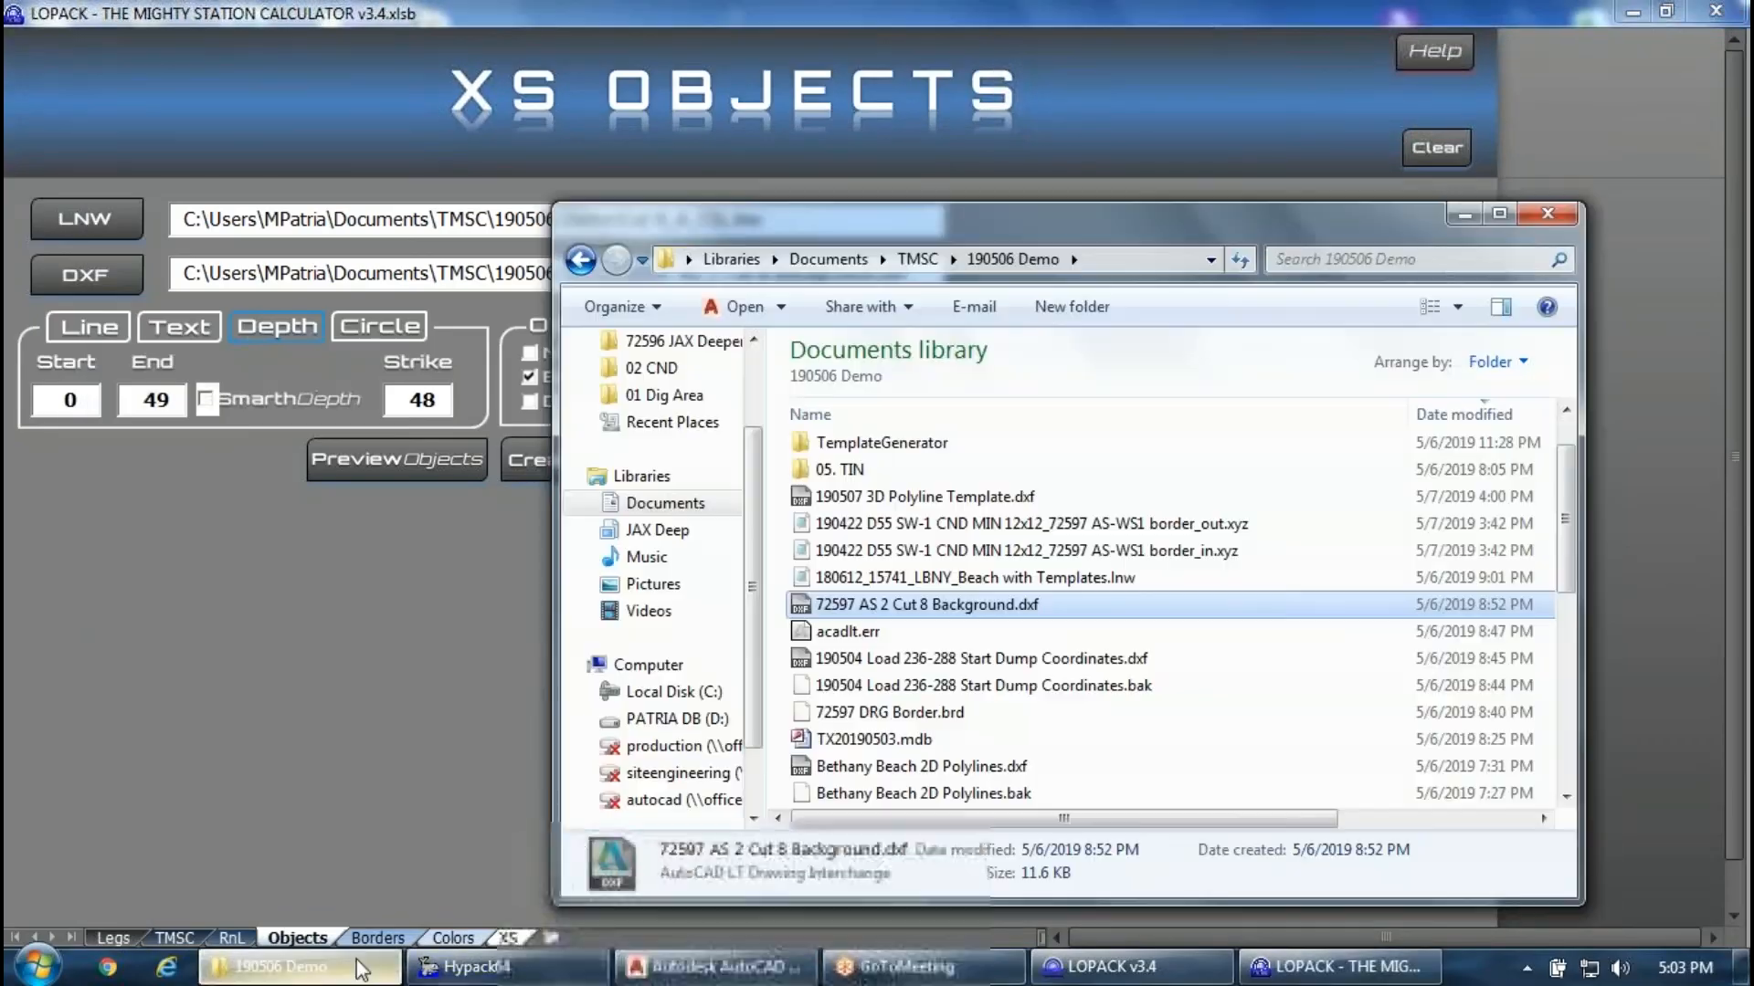
pyautogui.doubleClick(996, 605)
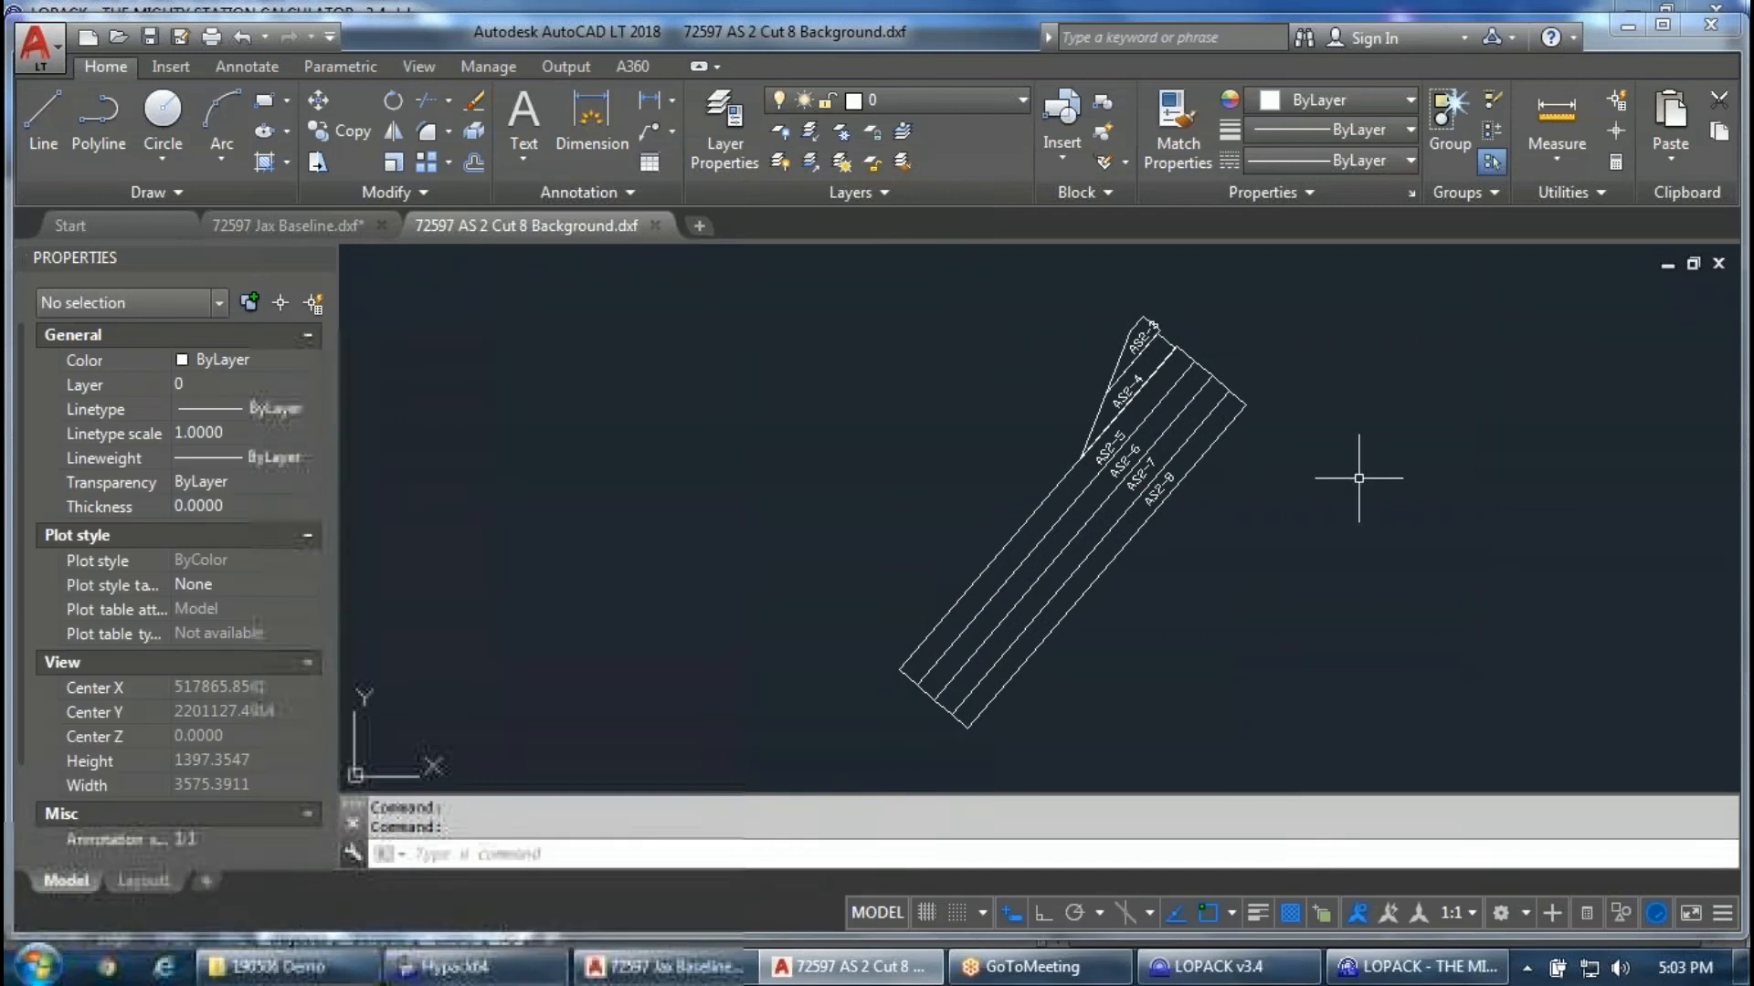
# Set the elevation of the AS2-8 boundary polyline to 48.
pyautogui.click(1110, 565)
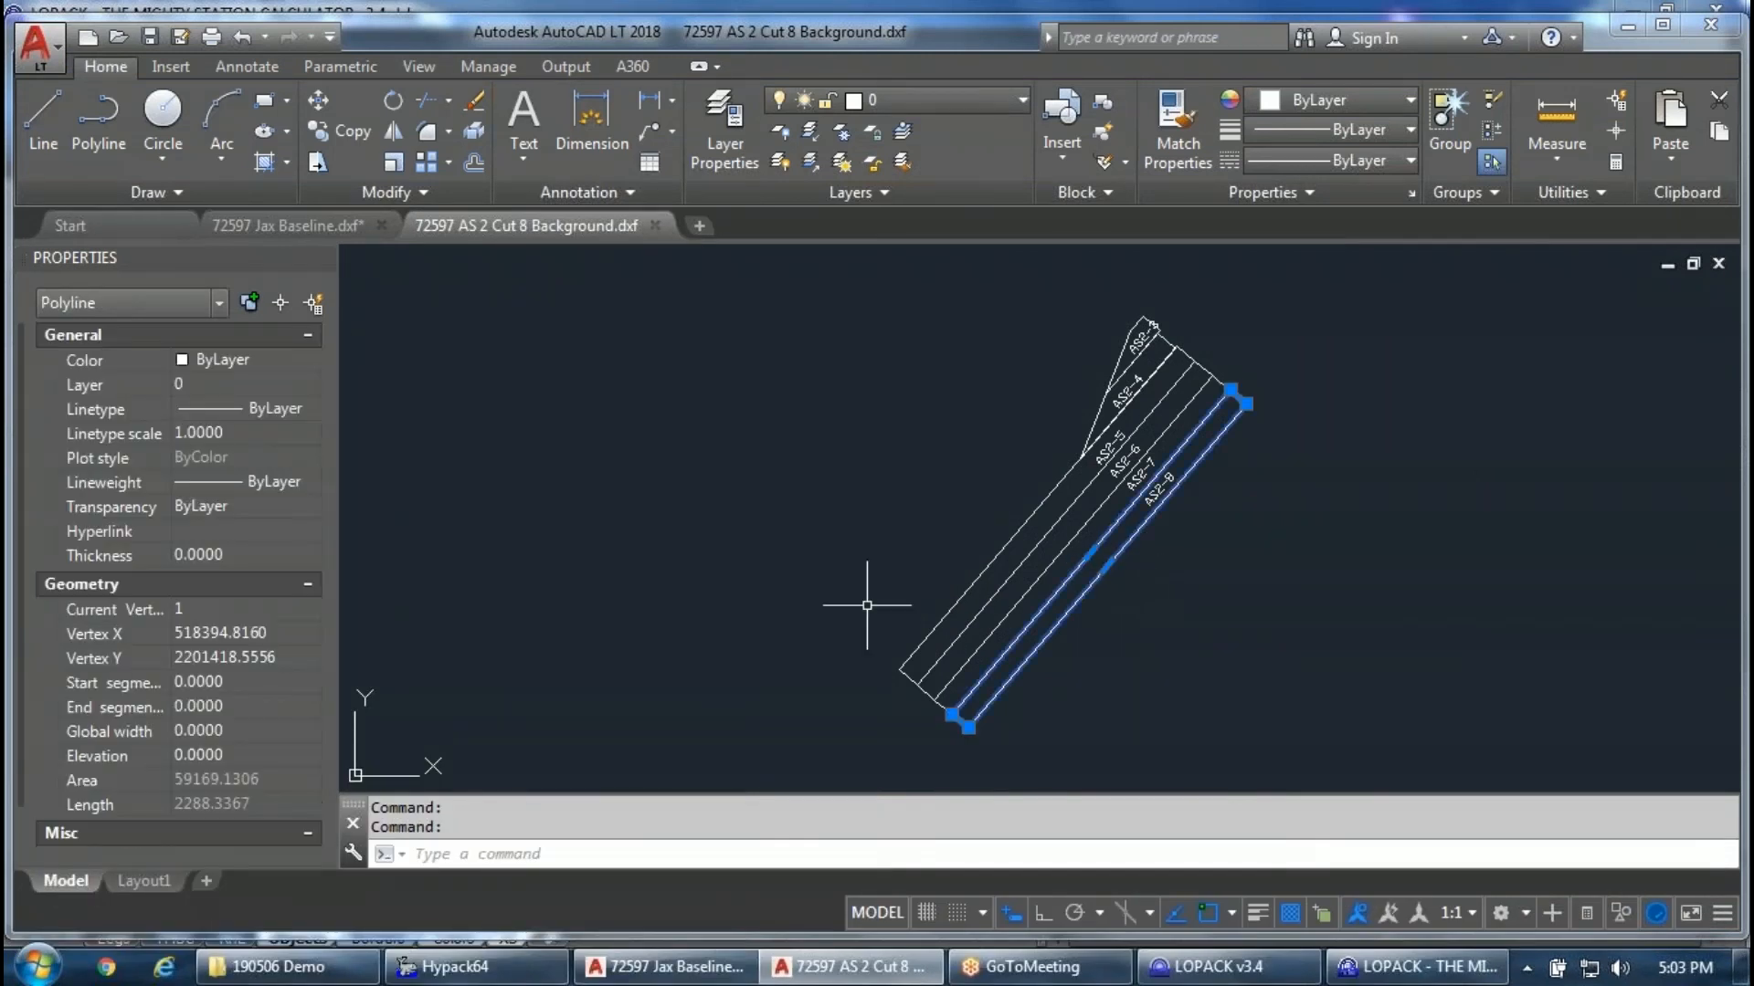
pyautogui.click(227, 755)
pyautogui.write('48')
pyautogui.click(1018, 605)
pyautogui.press('Escape')
# Try to set the elevation of the AS2-6 boundary polyline to 47.
pyautogui.click(950, 699)
pyautogui.scroll(4, 947, 703)
pyautogui.click(208, 756)
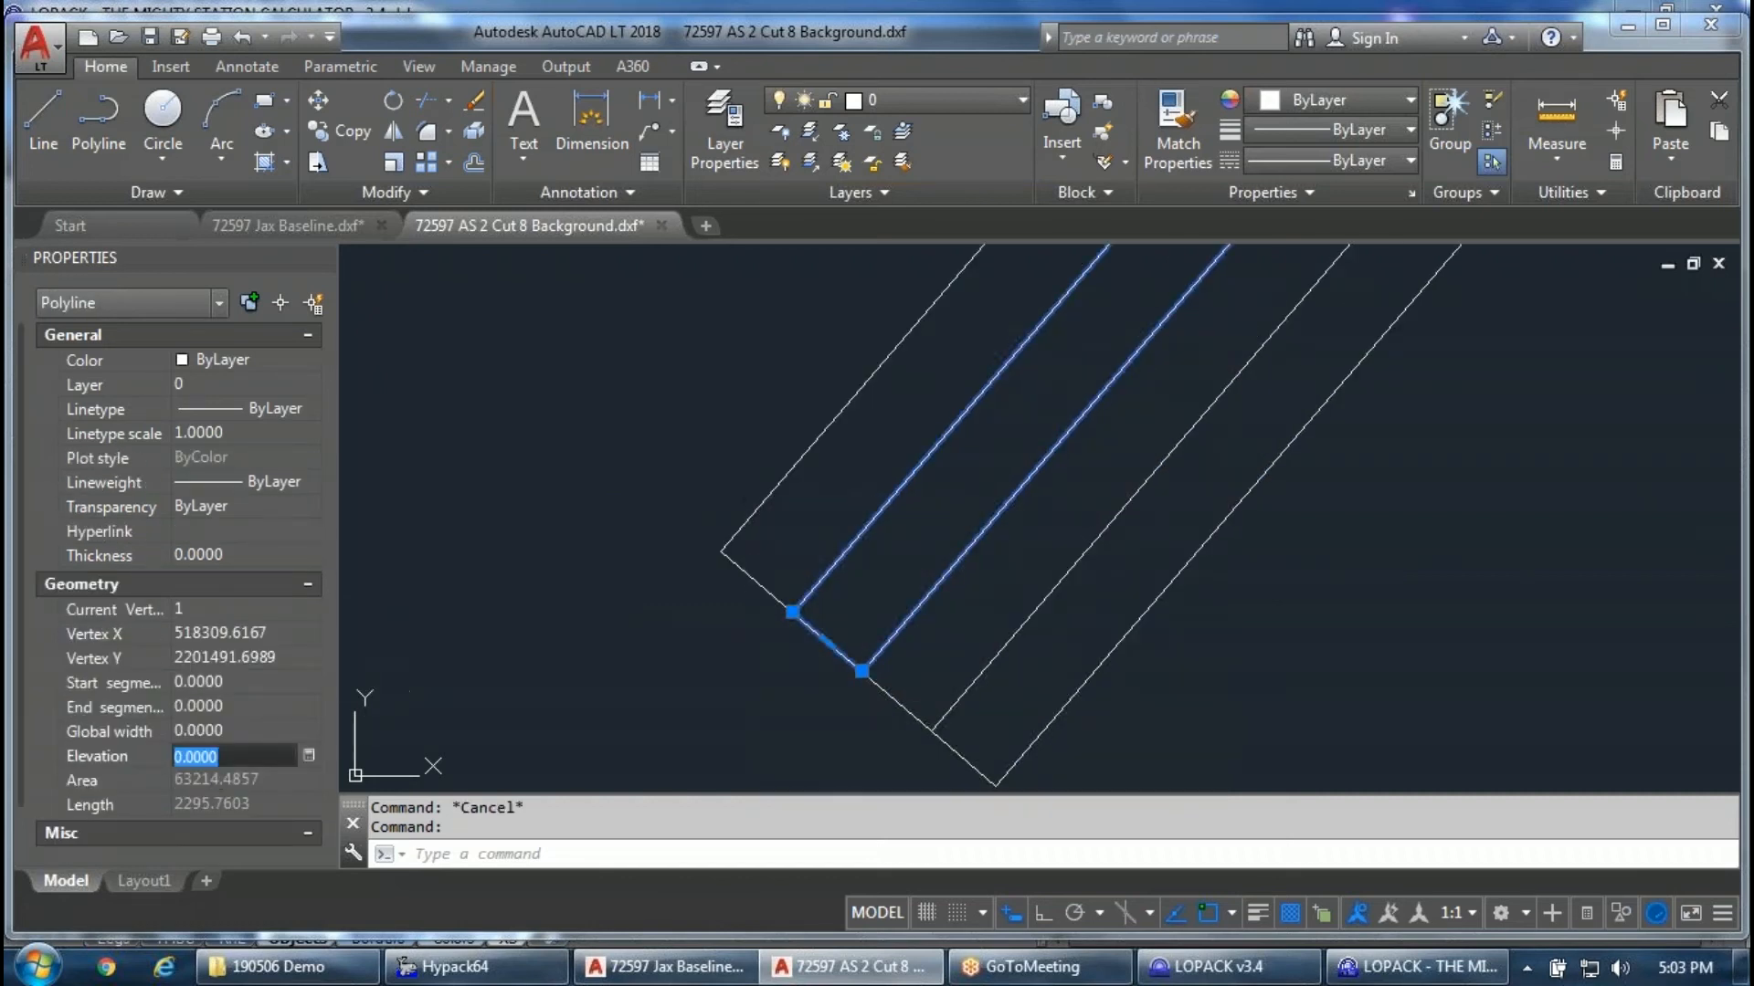
pyautogui.write('47')
pyautogui.press('Return')
pyautogui.press('Escape')
# Set the elevation of the AS2-7 boundary polyline to 46.
pyautogui.scroll(-2, 834, 579)
pyautogui.scroll(1, 853, 619)
pyautogui.click(866, 644)
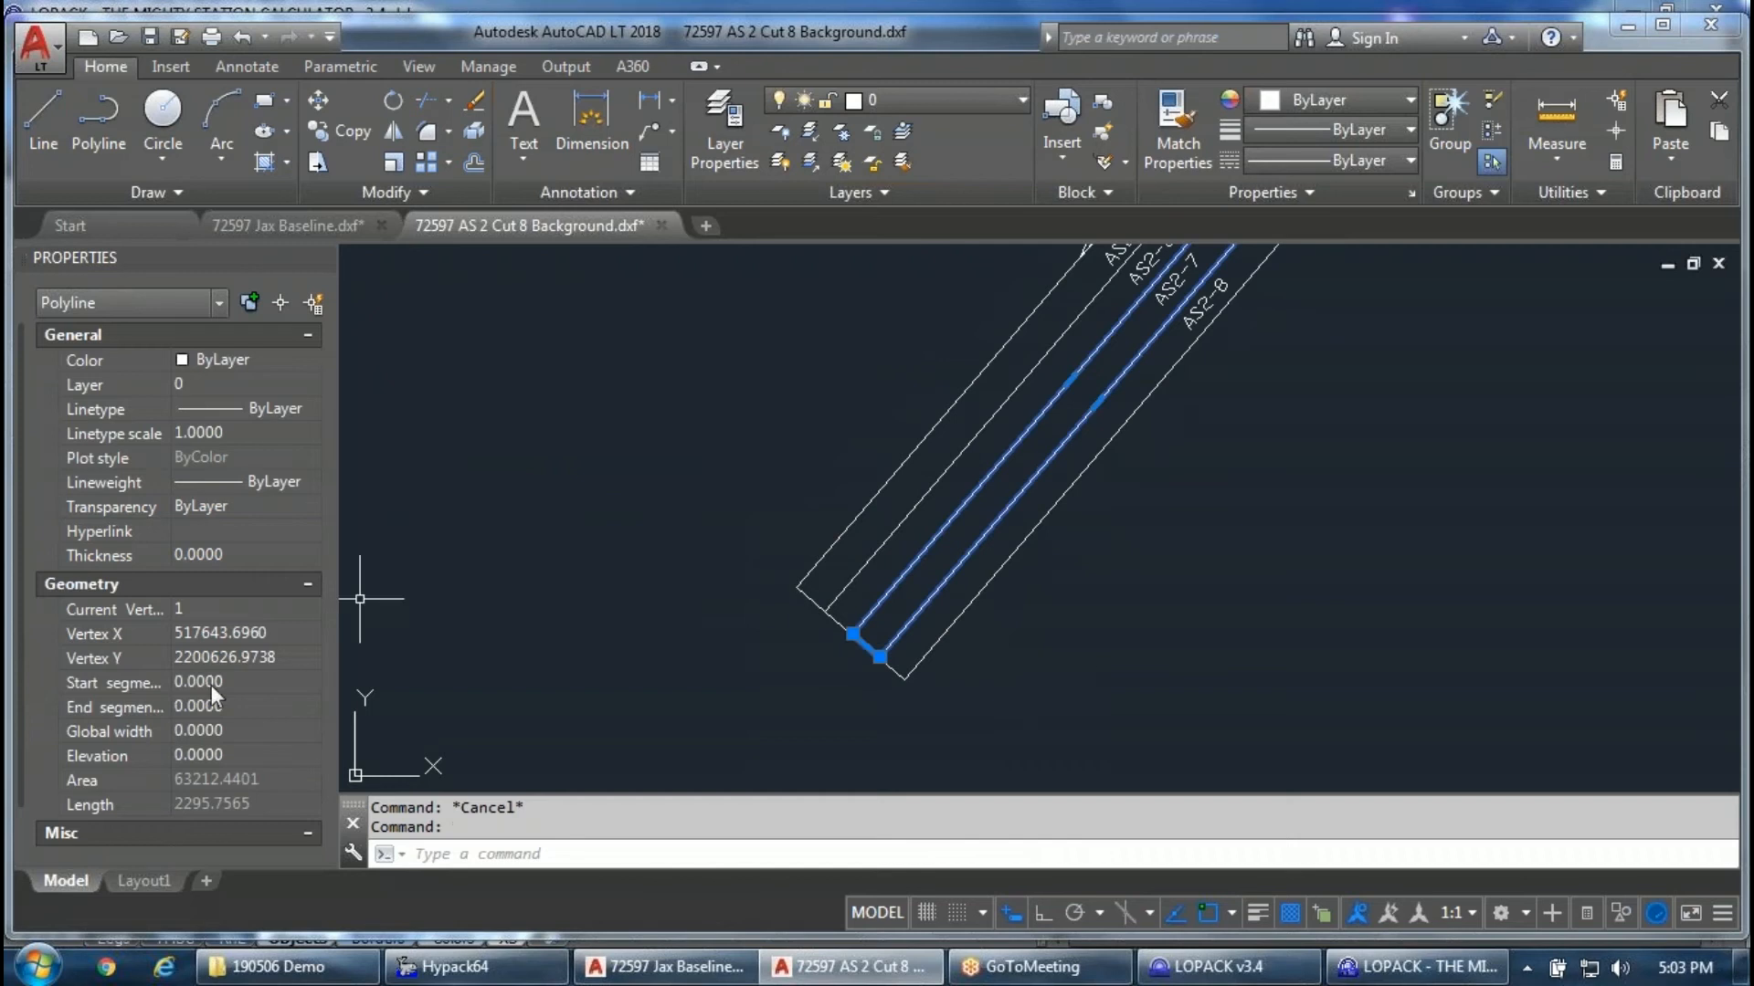
pyautogui.click(196, 757)
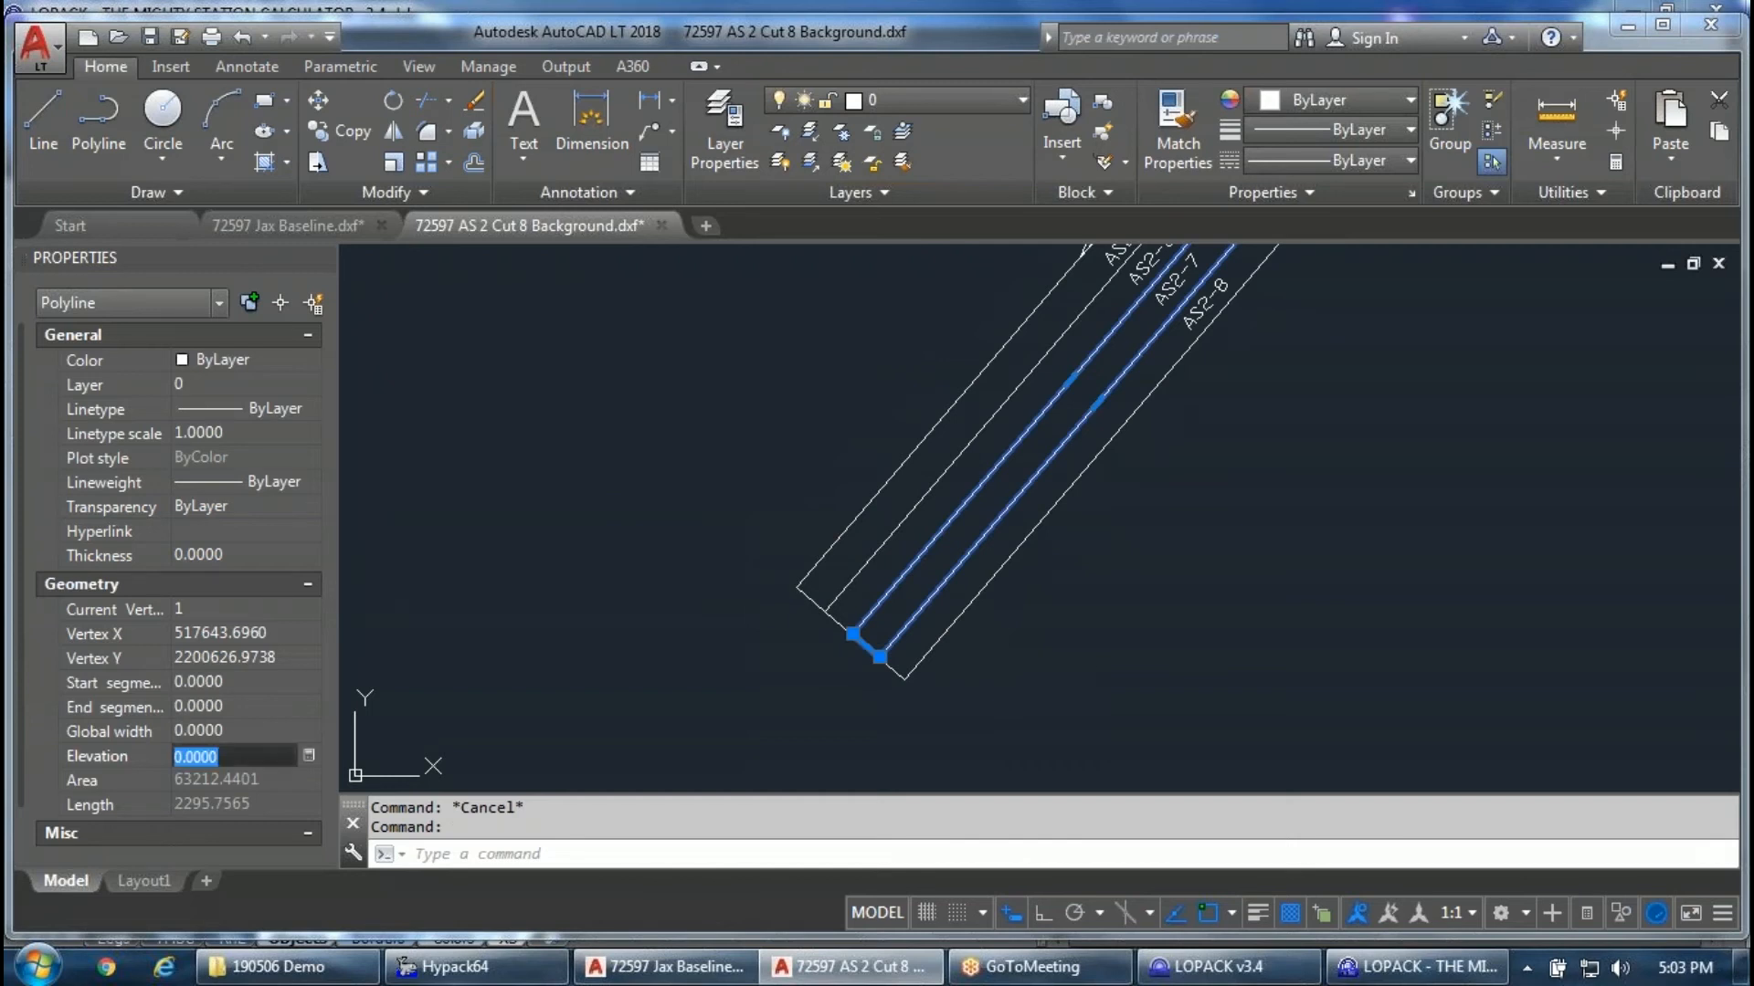
pyautogui.write('46')
pyautogui.click(809, 607)
pyautogui.press('Escape')
# Set the elevation of the AS2-6 boundary polyline to 46.
pyautogui.click(834, 616)
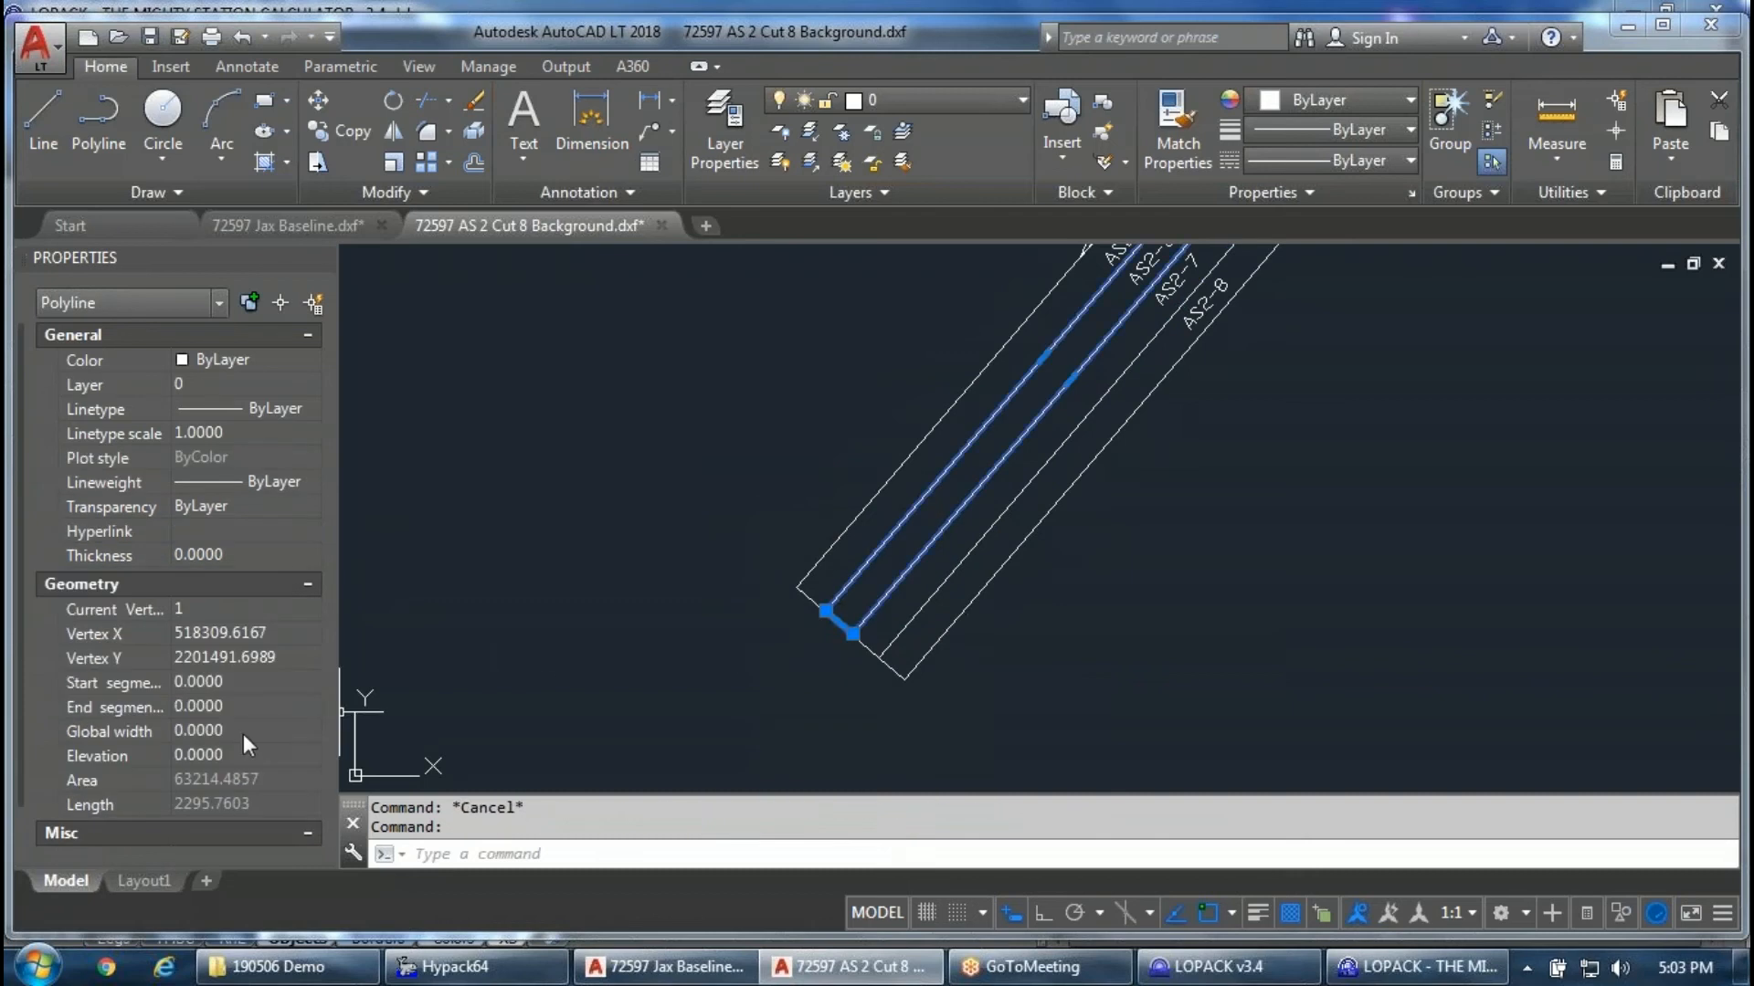
pyautogui.click(208, 756)
pyautogui.write('46')
pyautogui.press('Return')
# Set the elevation of the AS2-3, AS2-4 and AS2-5 boundary polylines to 50.
pyautogui.click(802, 594)
pyautogui.moveTo(798, 589)
pyautogui.press('Escape')
pyautogui.click(810, 587)
pyautogui.click(814, 522)
pyautogui.scroll(-4, 859, 548)
pyautogui.scroll(5, 1057, 673)
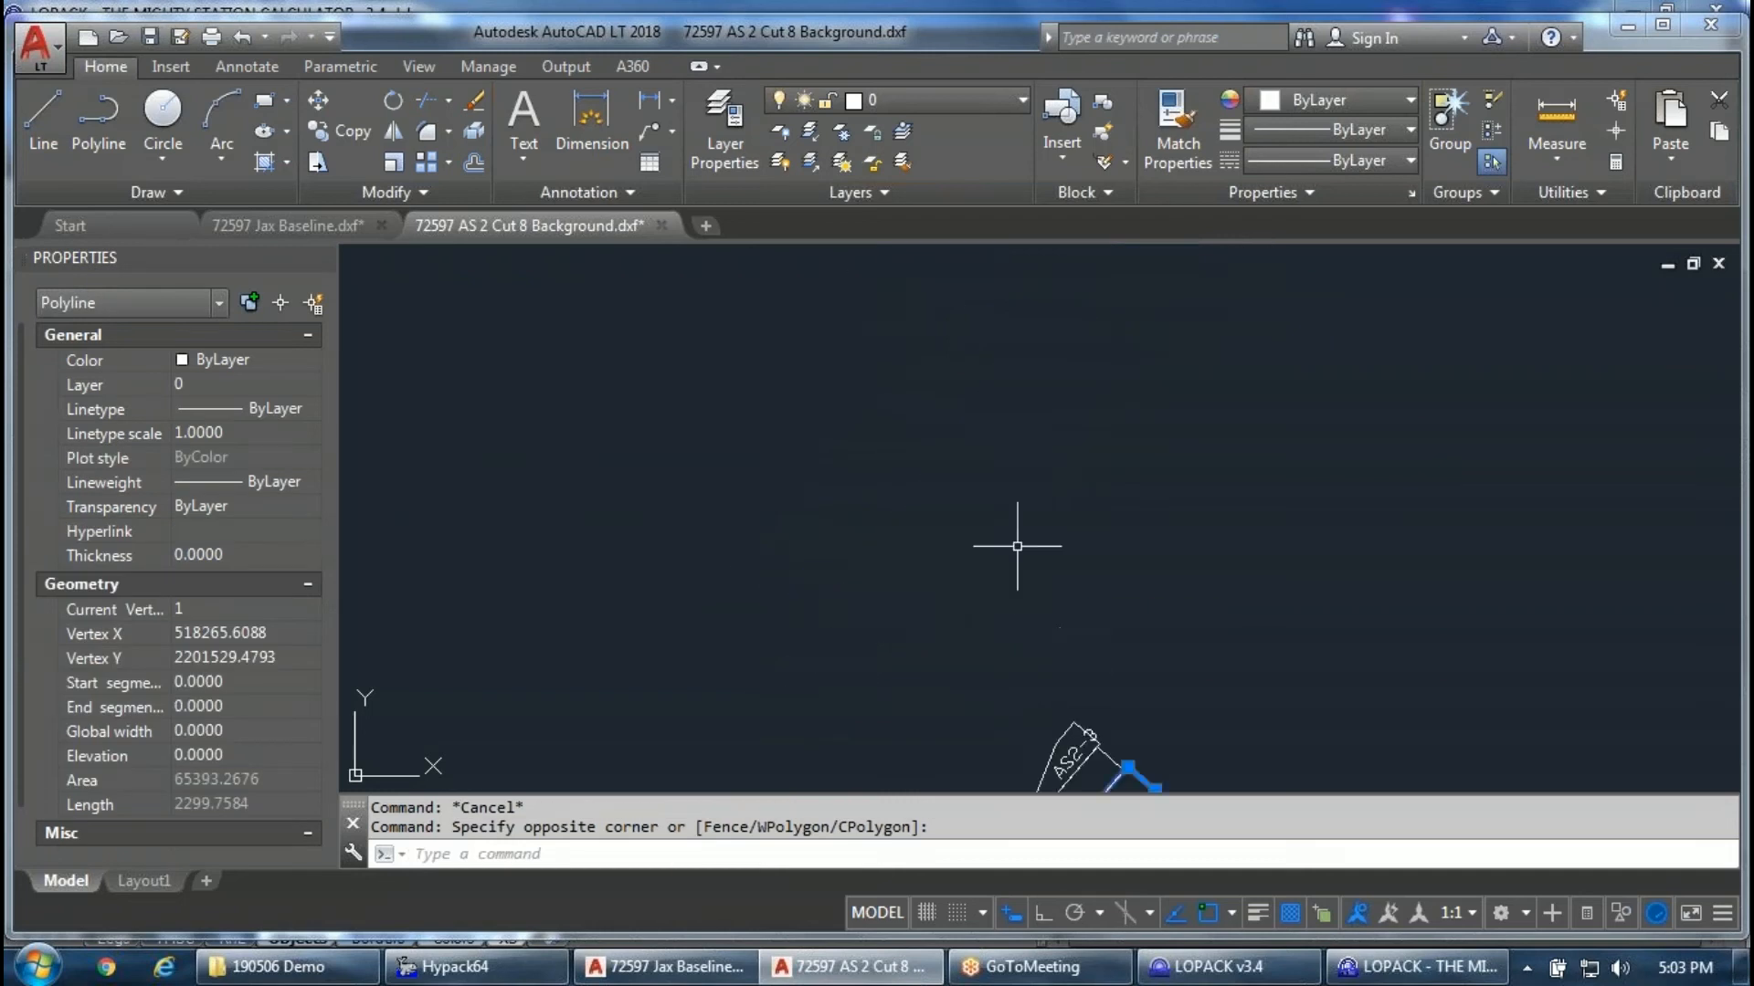
pyautogui.click(1235, 639)
pyautogui.click(1153, 601)
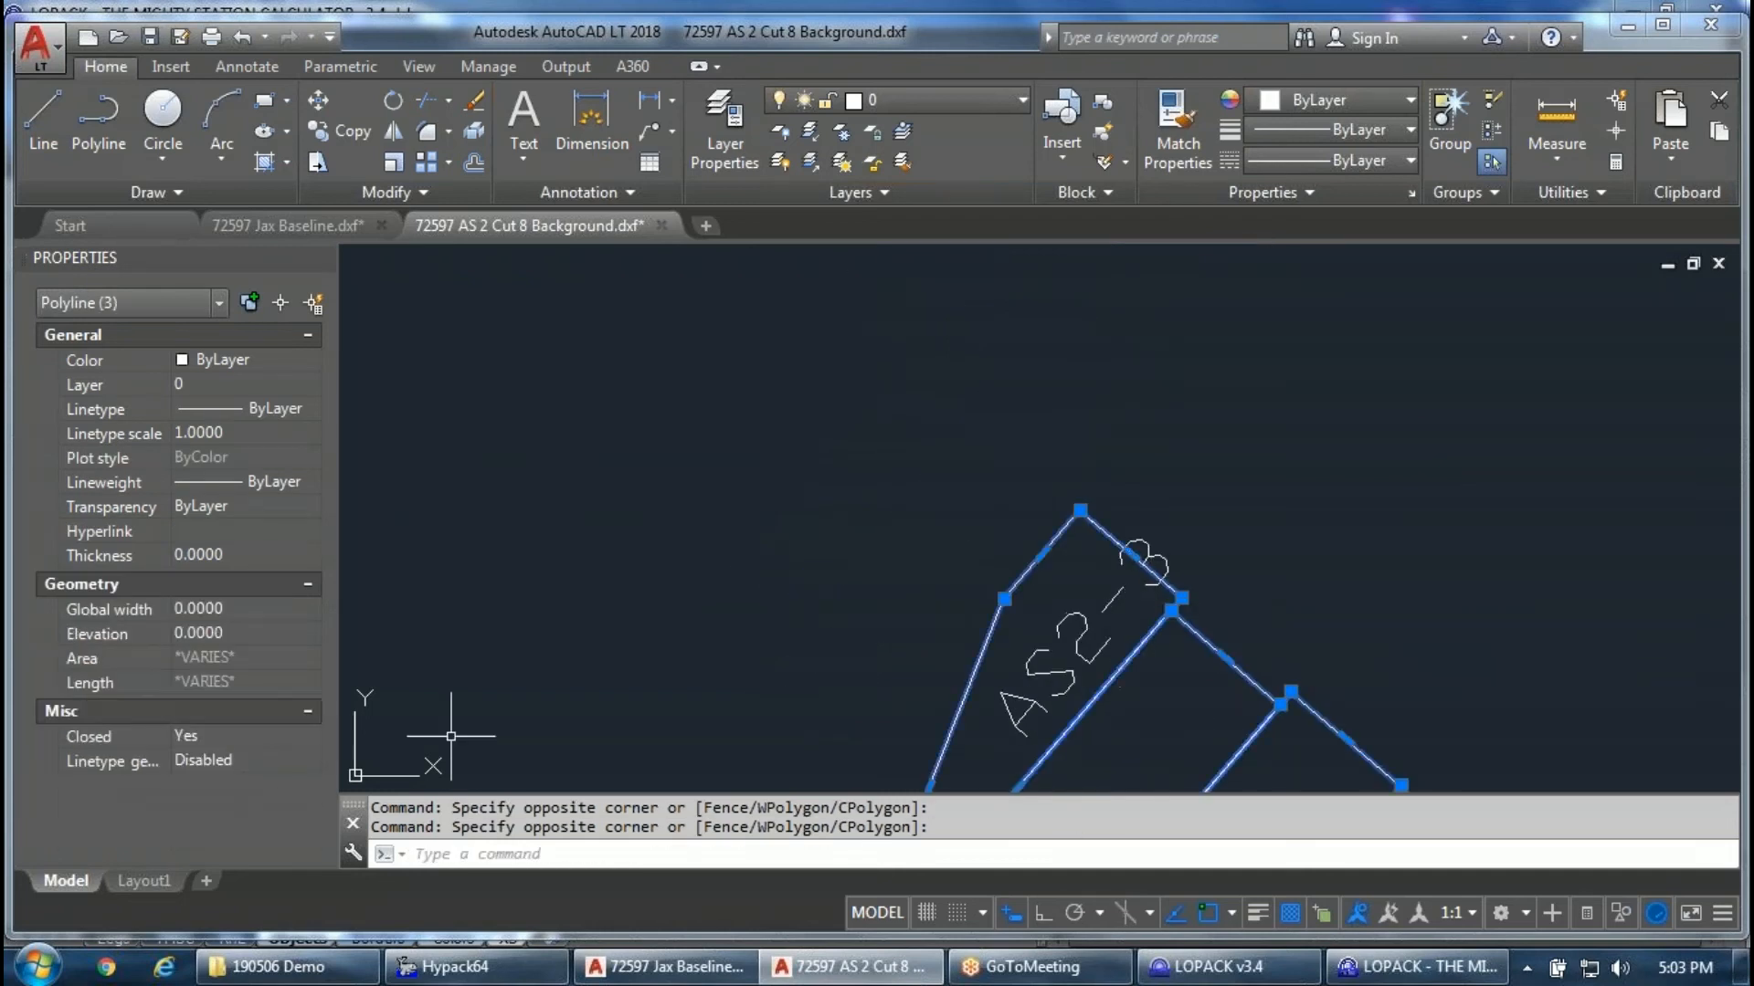
pyautogui.click(208, 633)
pyautogui.write('50')
pyautogui.press('Return')
pyautogui.press('Escape')
pyautogui.press('Escape')
# Save the drawing in AutoCAD R12/LT2 DXF format as 72597 AS 2 Cut 8 Background_Smart Depth.dxf.
pyautogui.click(188, 35)
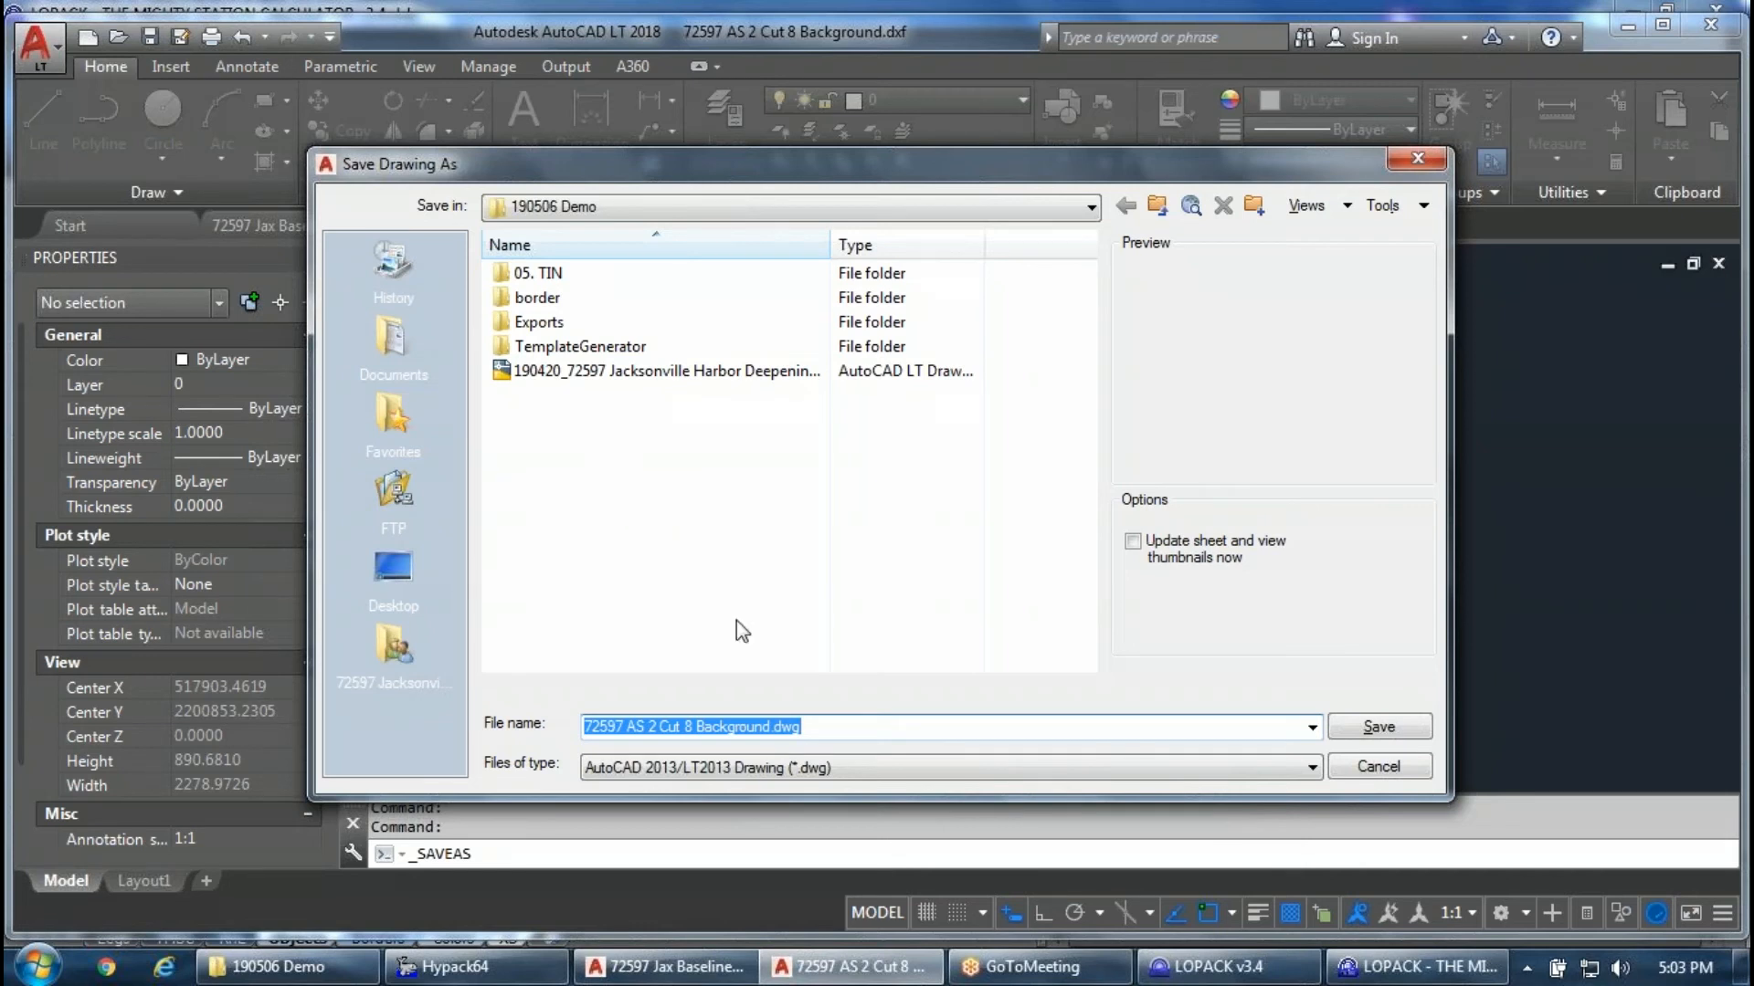
pyautogui.click(776, 767)
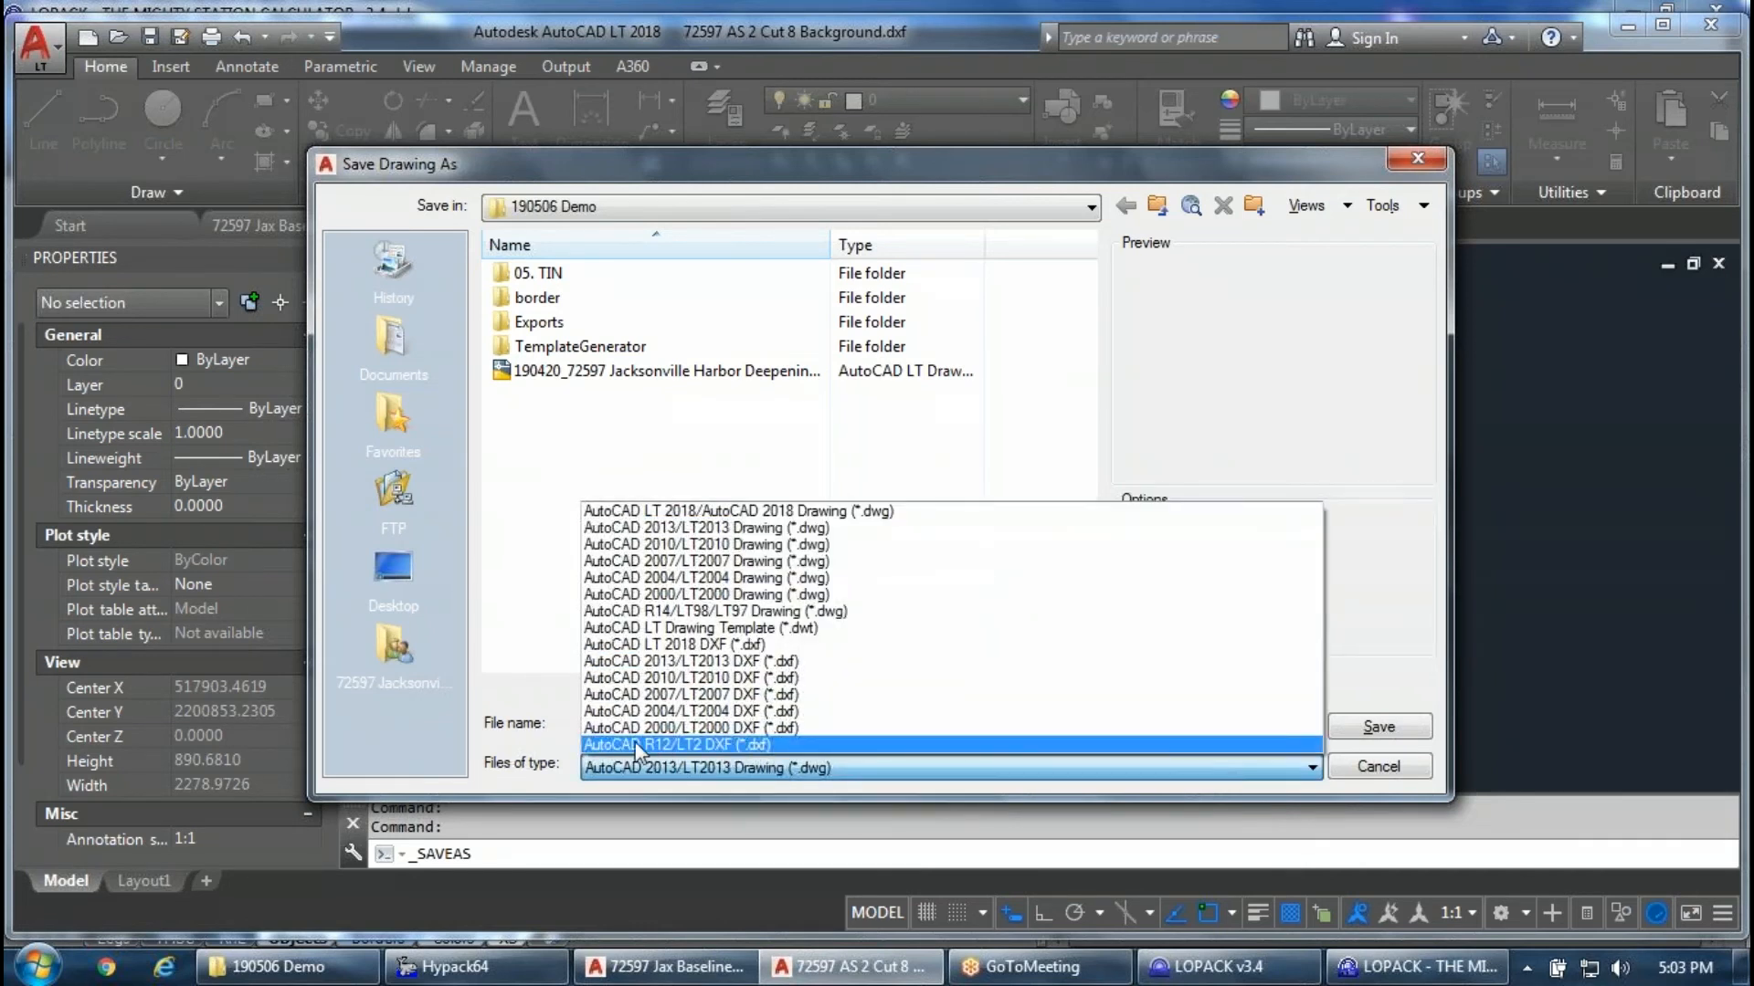
pyautogui.click(687, 747)
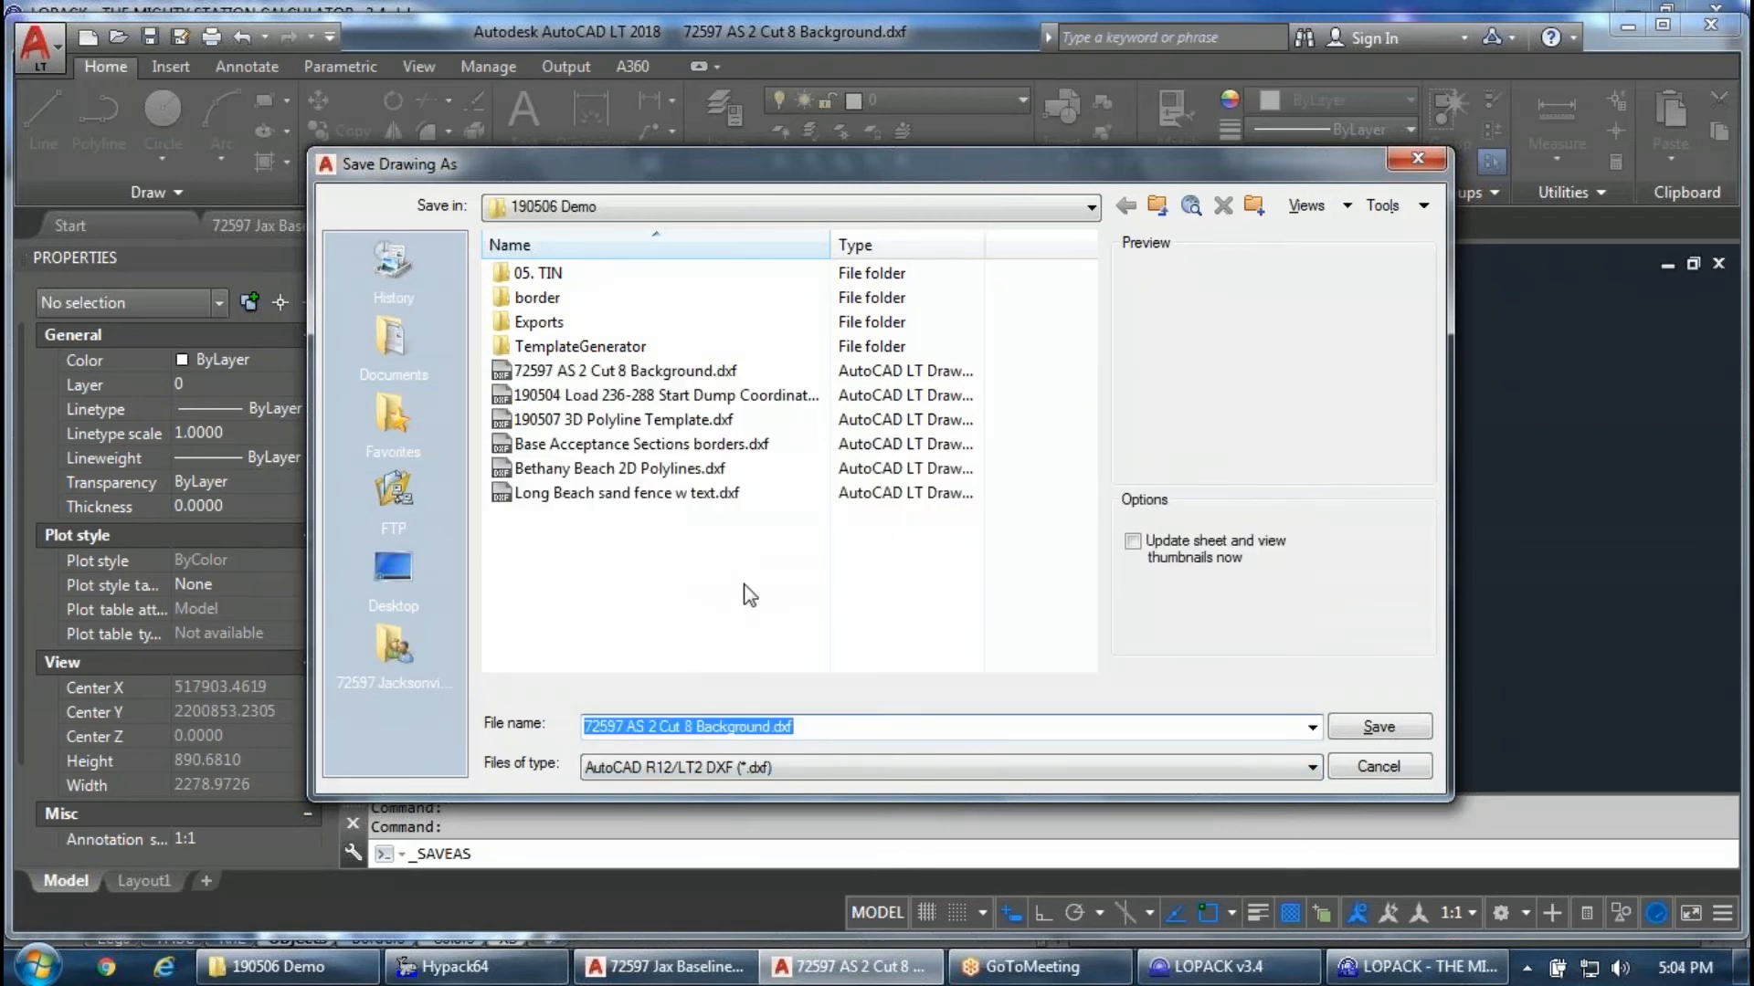
pyautogui.click(776, 731)
pyautogui.write('_Smart Depth')
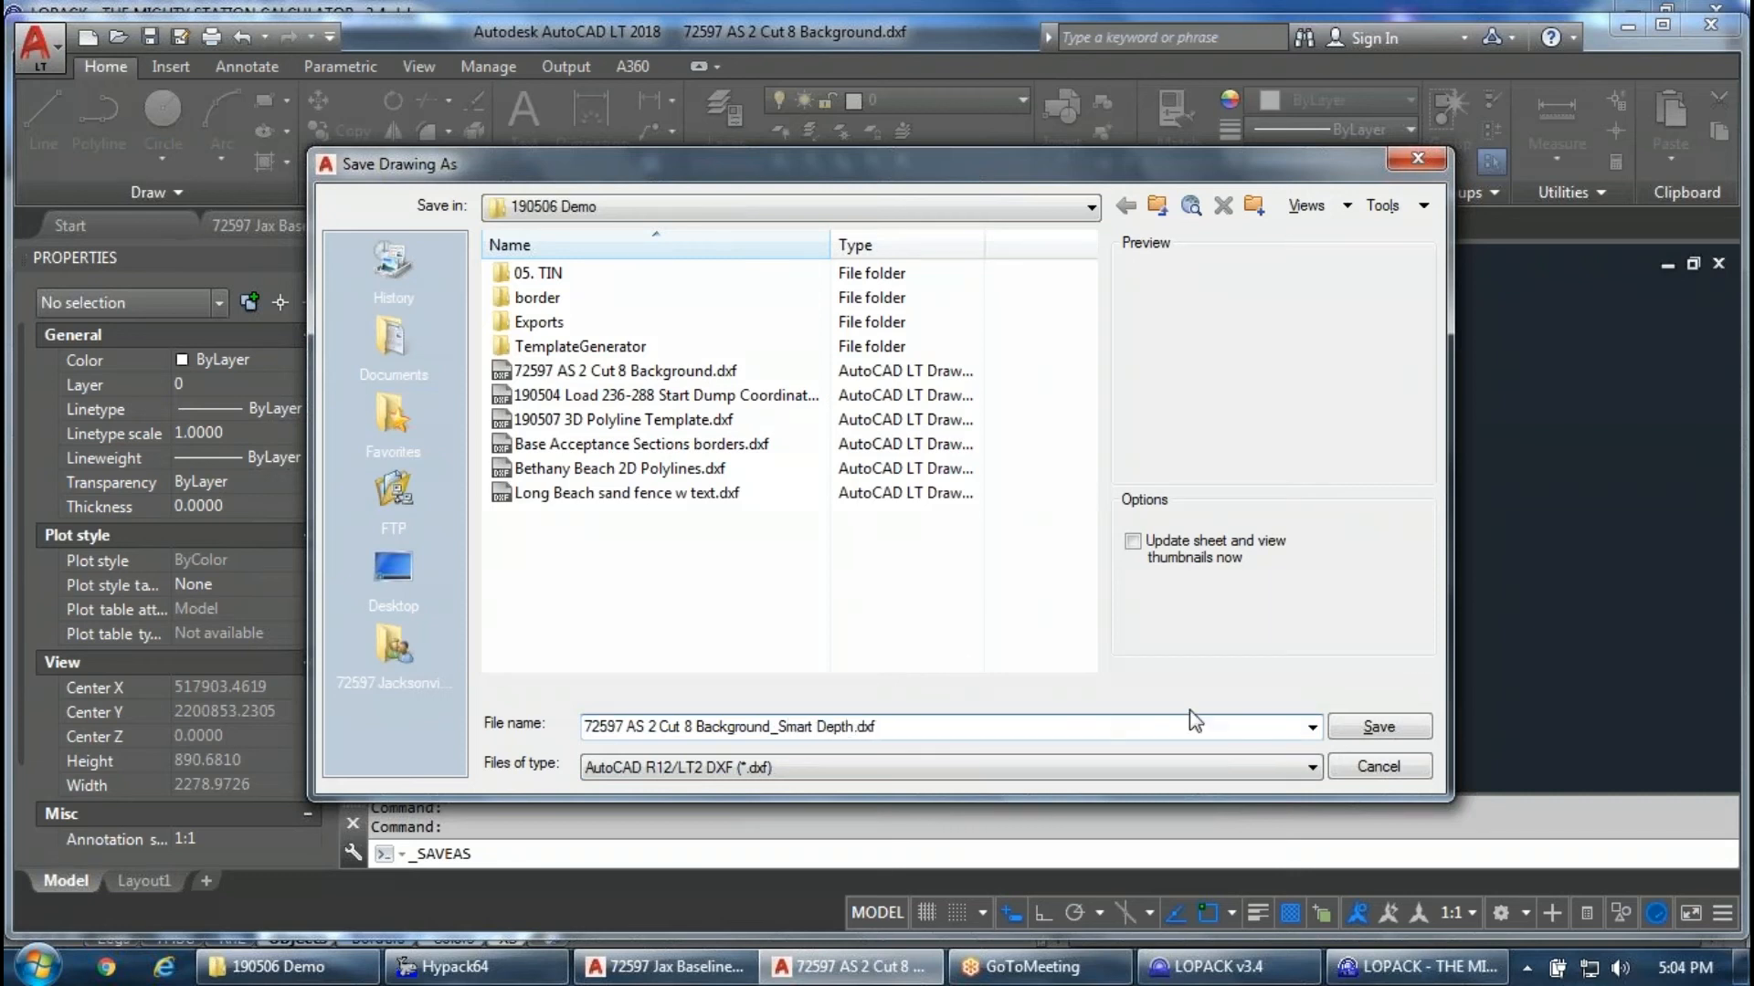
pyautogui.click(1378, 726)
# Close the open drawings and switch to the XS Objects page of The Mighty Station Calculator.
pyautogui.scroll(-3, 1102, 360)
pyautogui.click(1202, 481)
pyautogui.click(1086, 409)
pyautogui.press('Escape')
pyautogui.click(725, 226)
pyautogui.click(966, 543)
pyautogui.click(967, 543)
pyautogui.click(1327, 980)
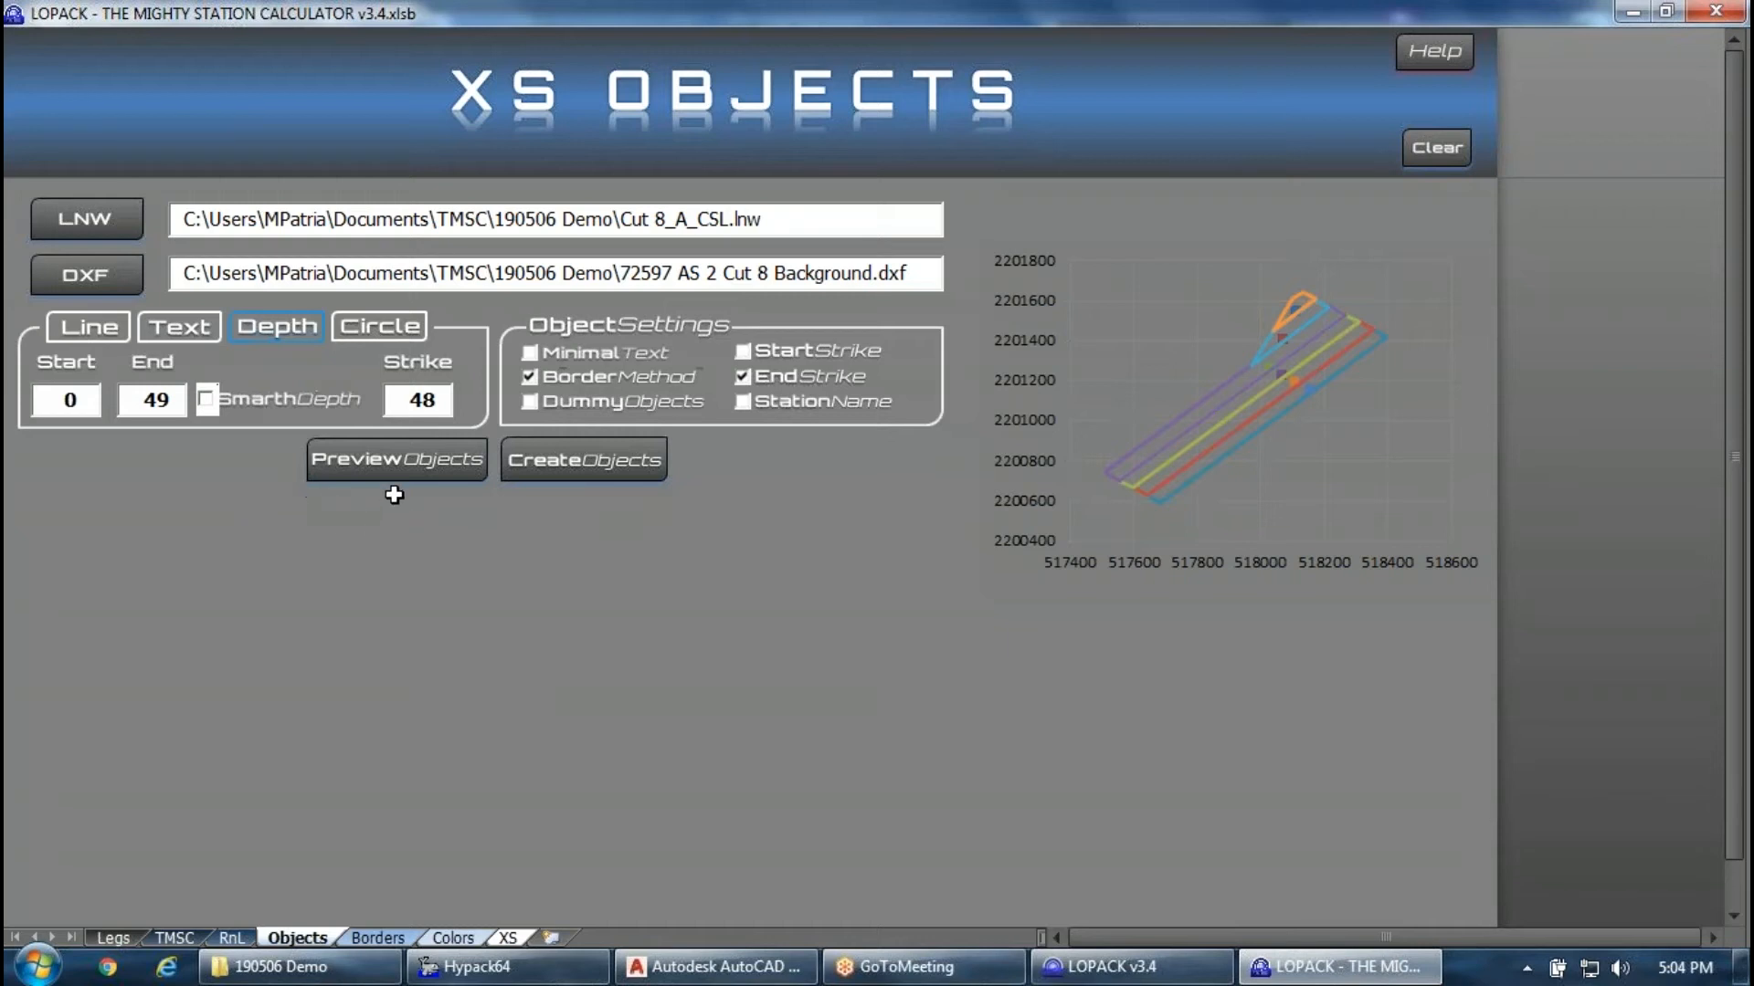
# Preview the cross-section objects for the Cut 8 Background DXF using the end depth of 49 and strike depth of 48.
pyautogui.click(417, 469)
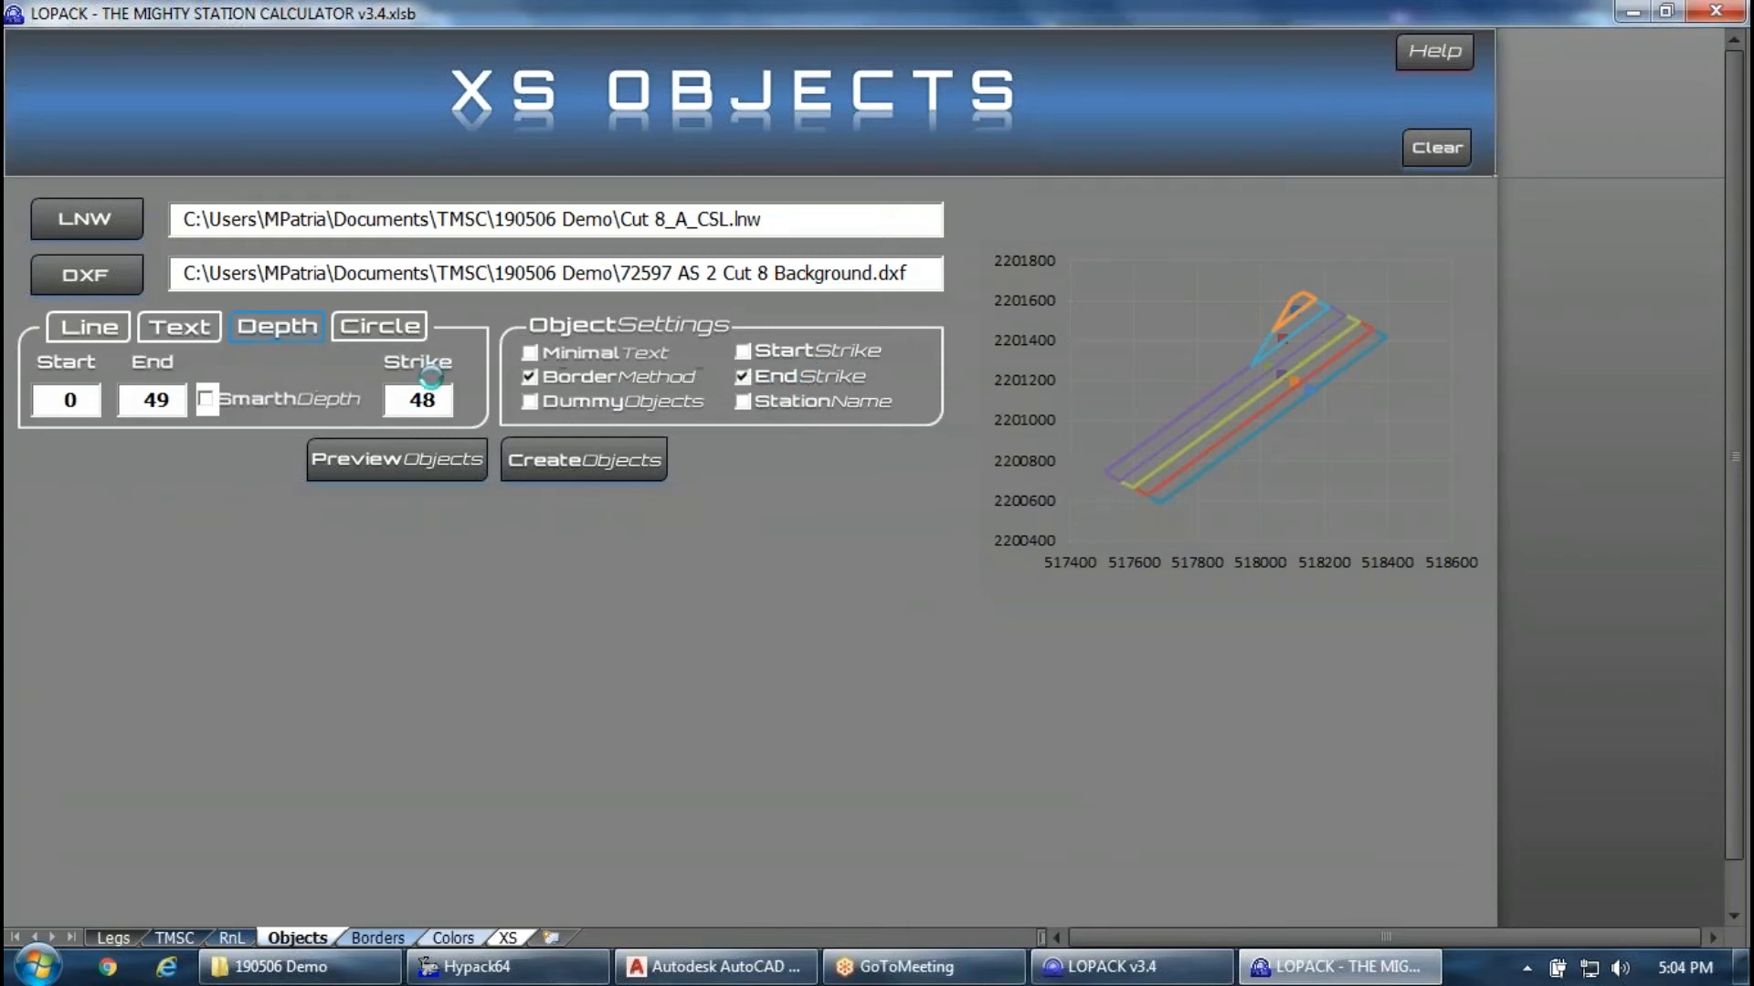
pyautogui.scroll(-2, 757, 621)
pyautogui.scroll(-2, 757, 621)
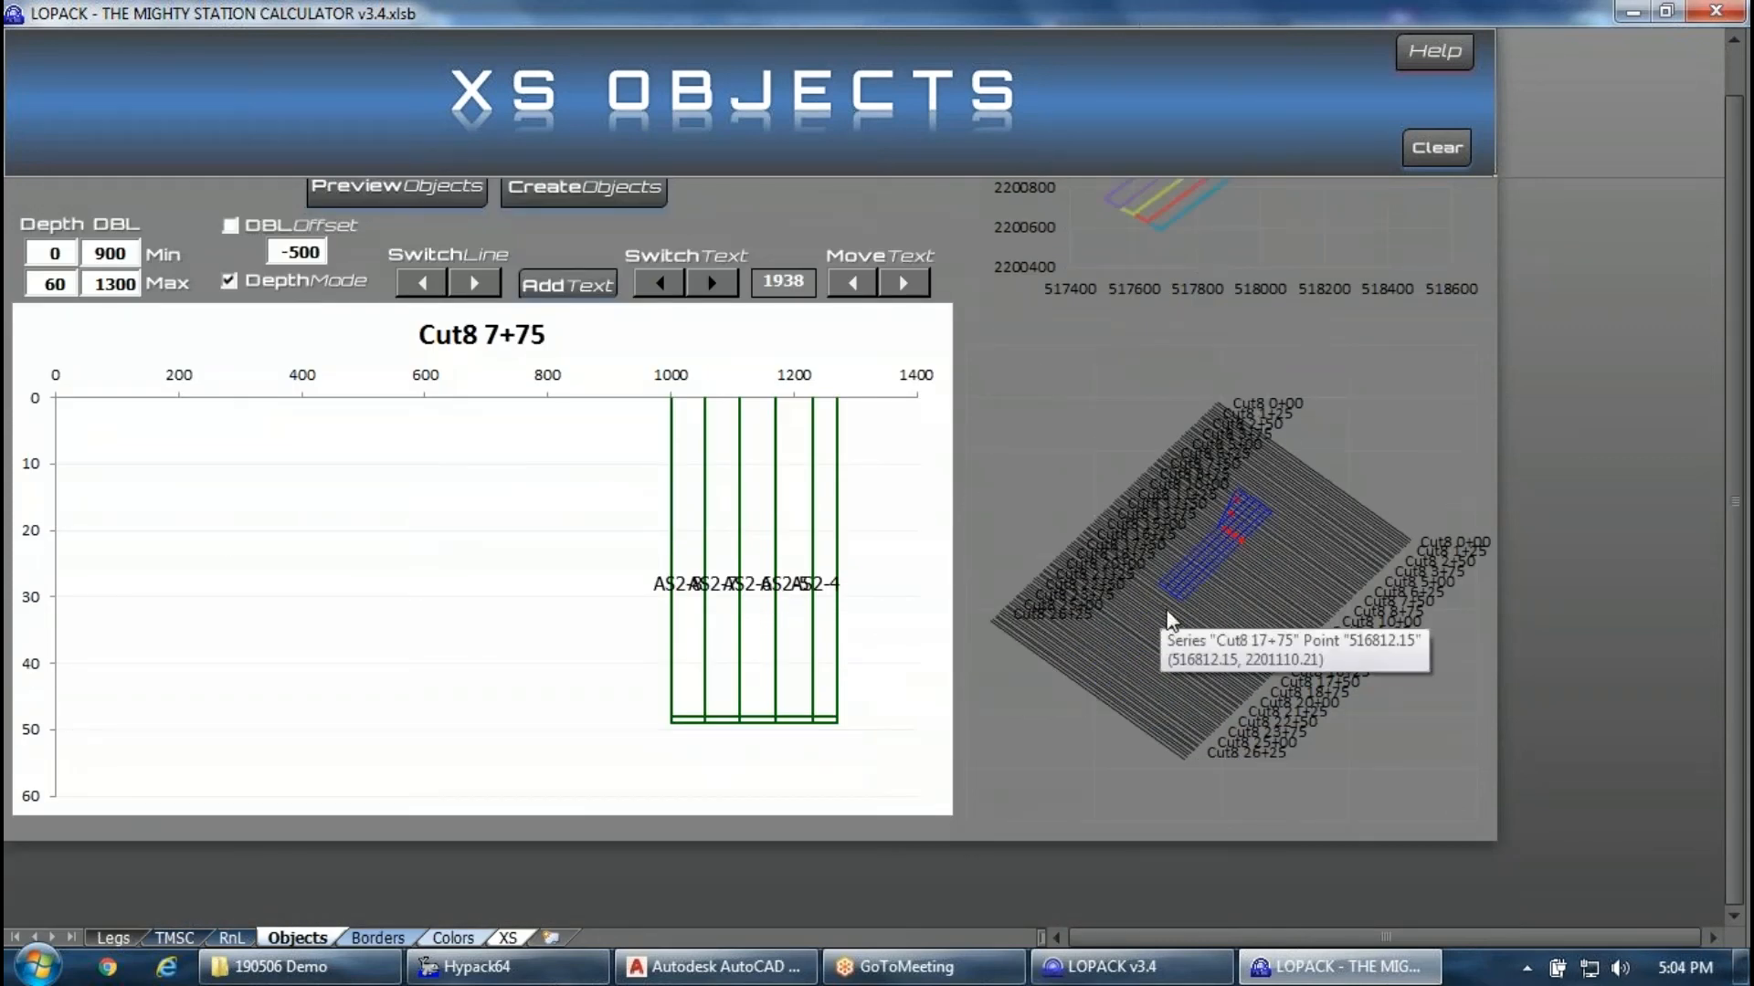
pyautogui.scroll(2, 329, 518)
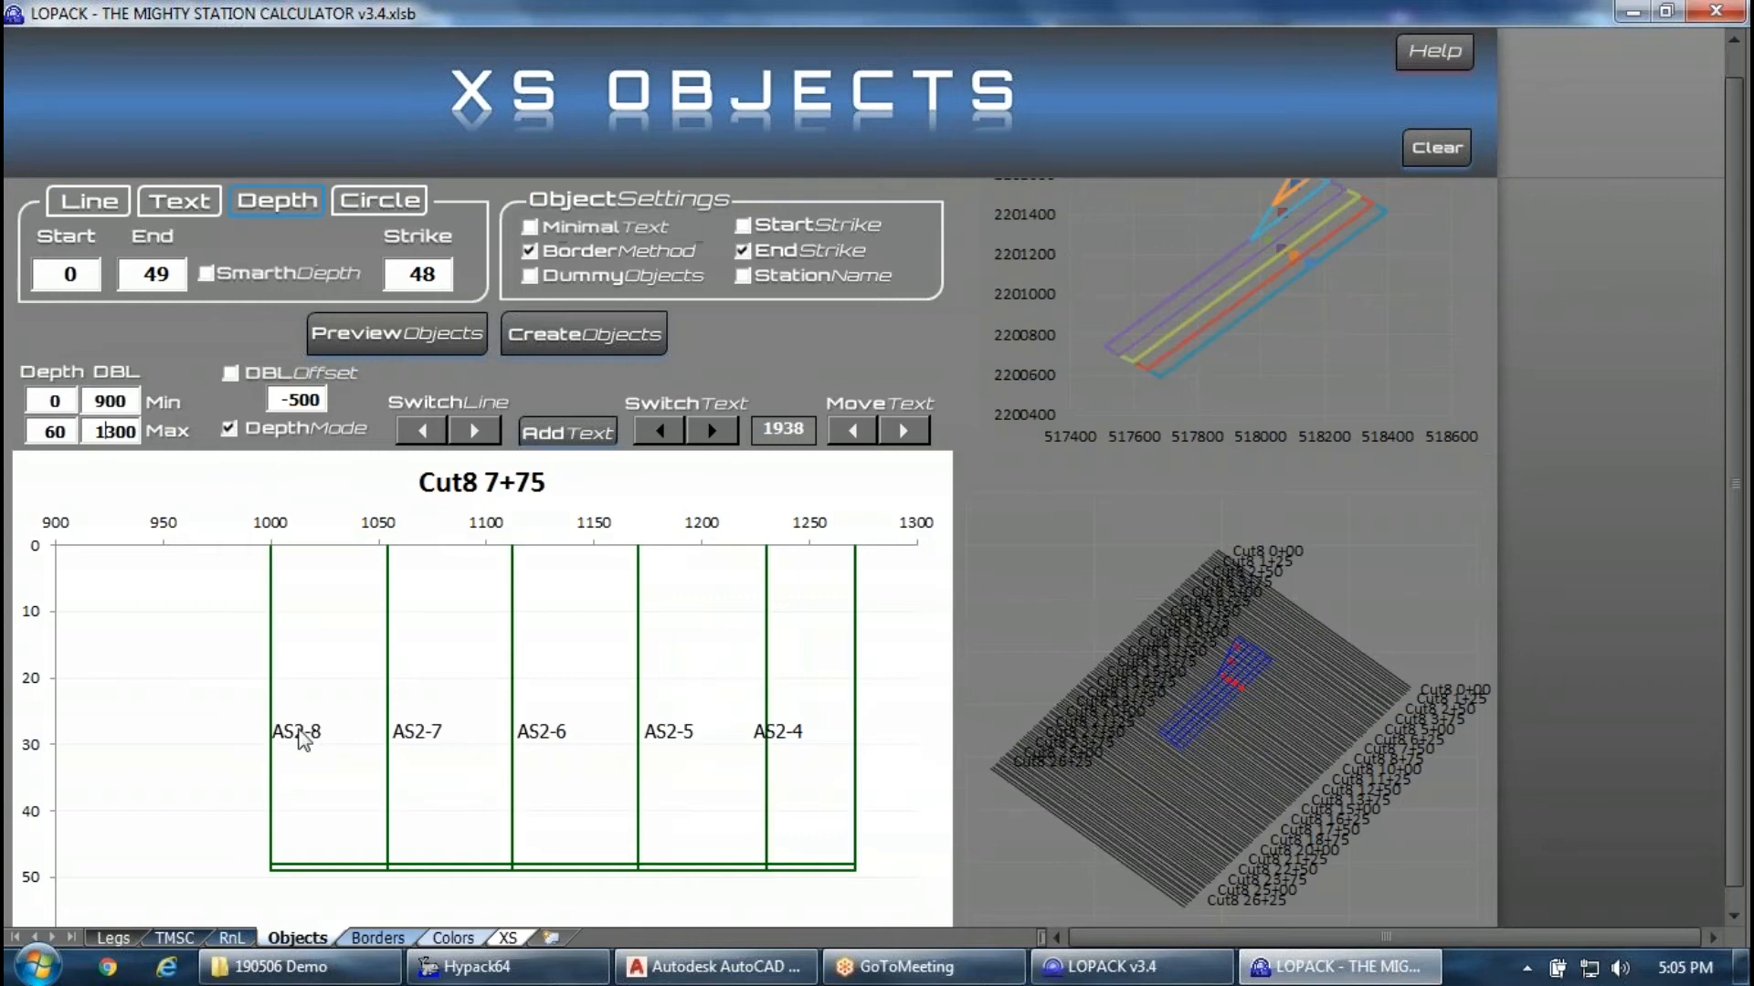
# Show the text settings and toggle Depth Mode off and back on for the preview.
pyautogui.click(185, 206)
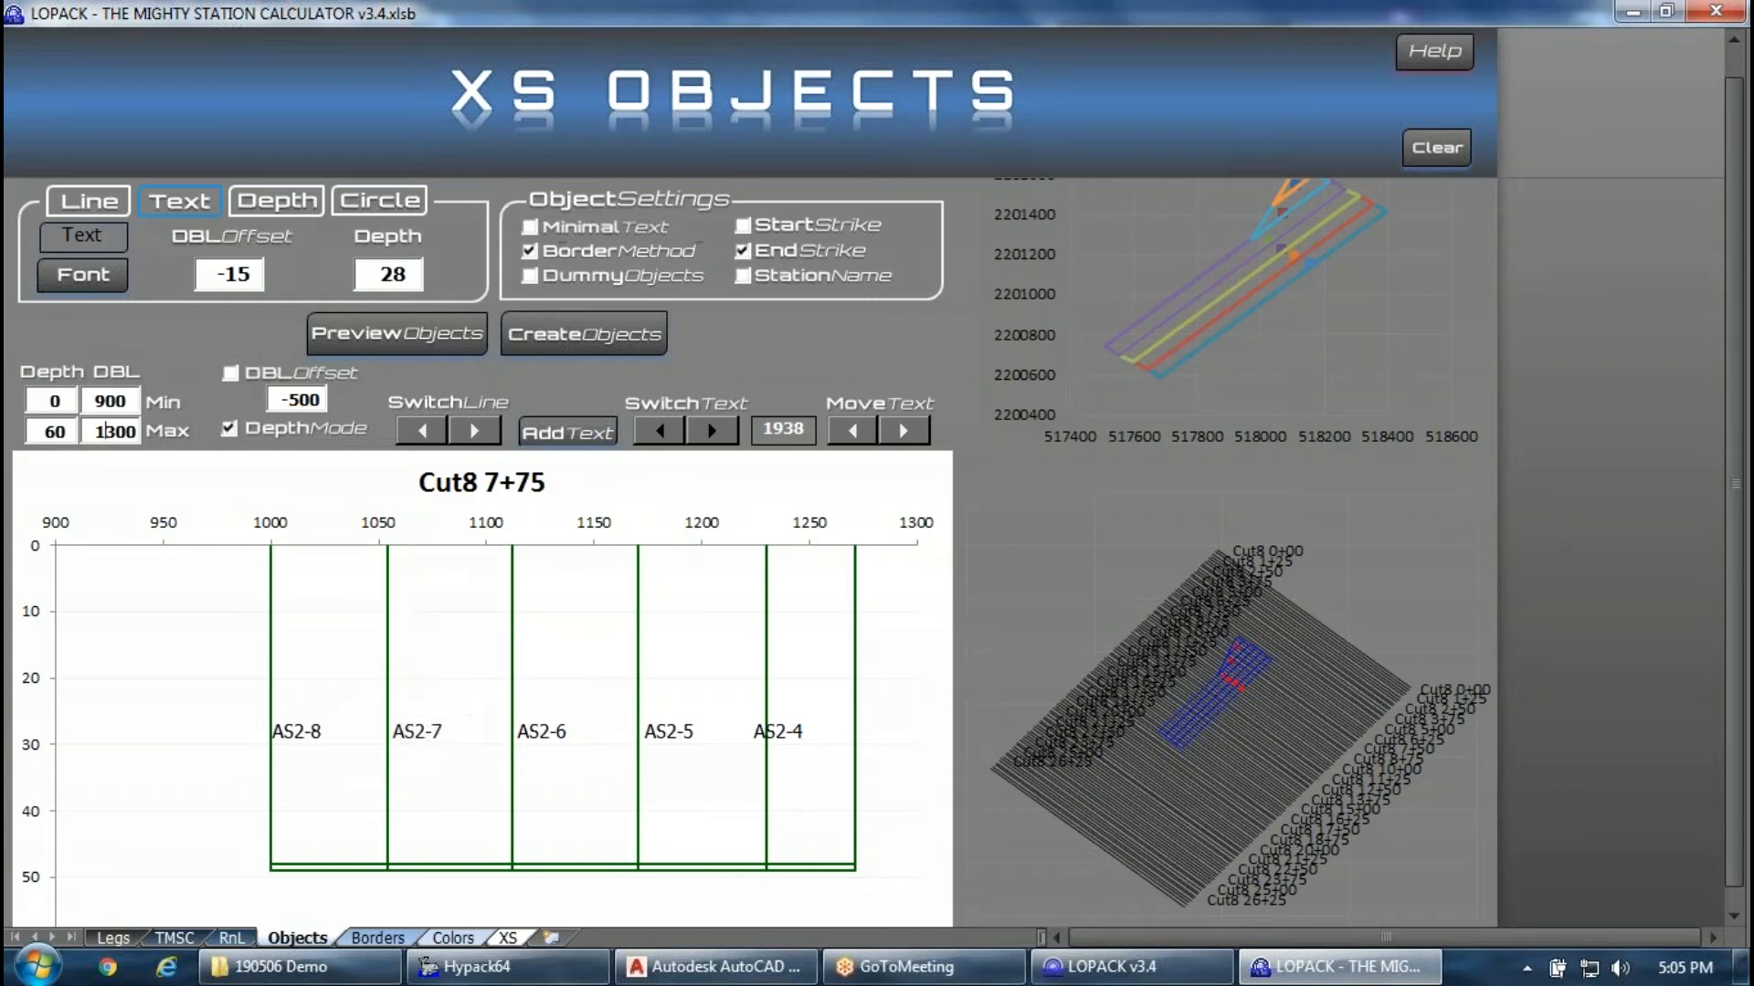
pyautogui.click(228, 428)
pyautogui.click(231, 429)
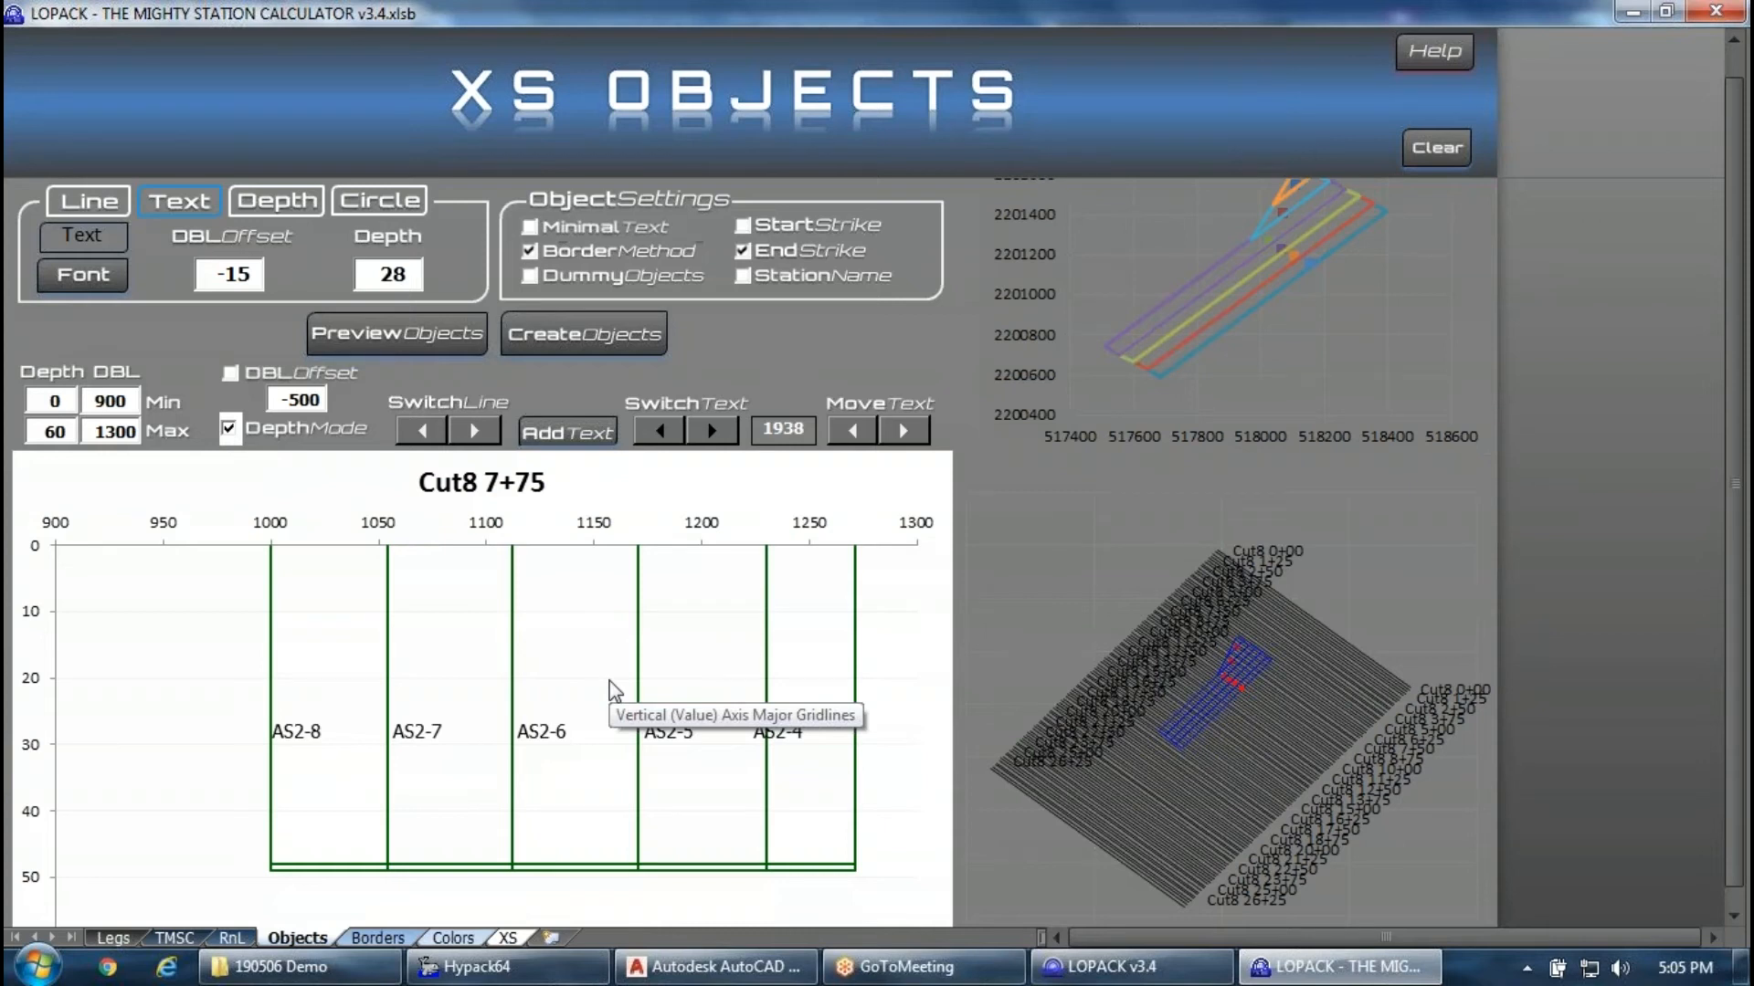
# Load 72597 AS 2 Cut 8 Background_Smart Depth.dxf as the DXF file.
pyautogui.scroll(1, 610, 687)
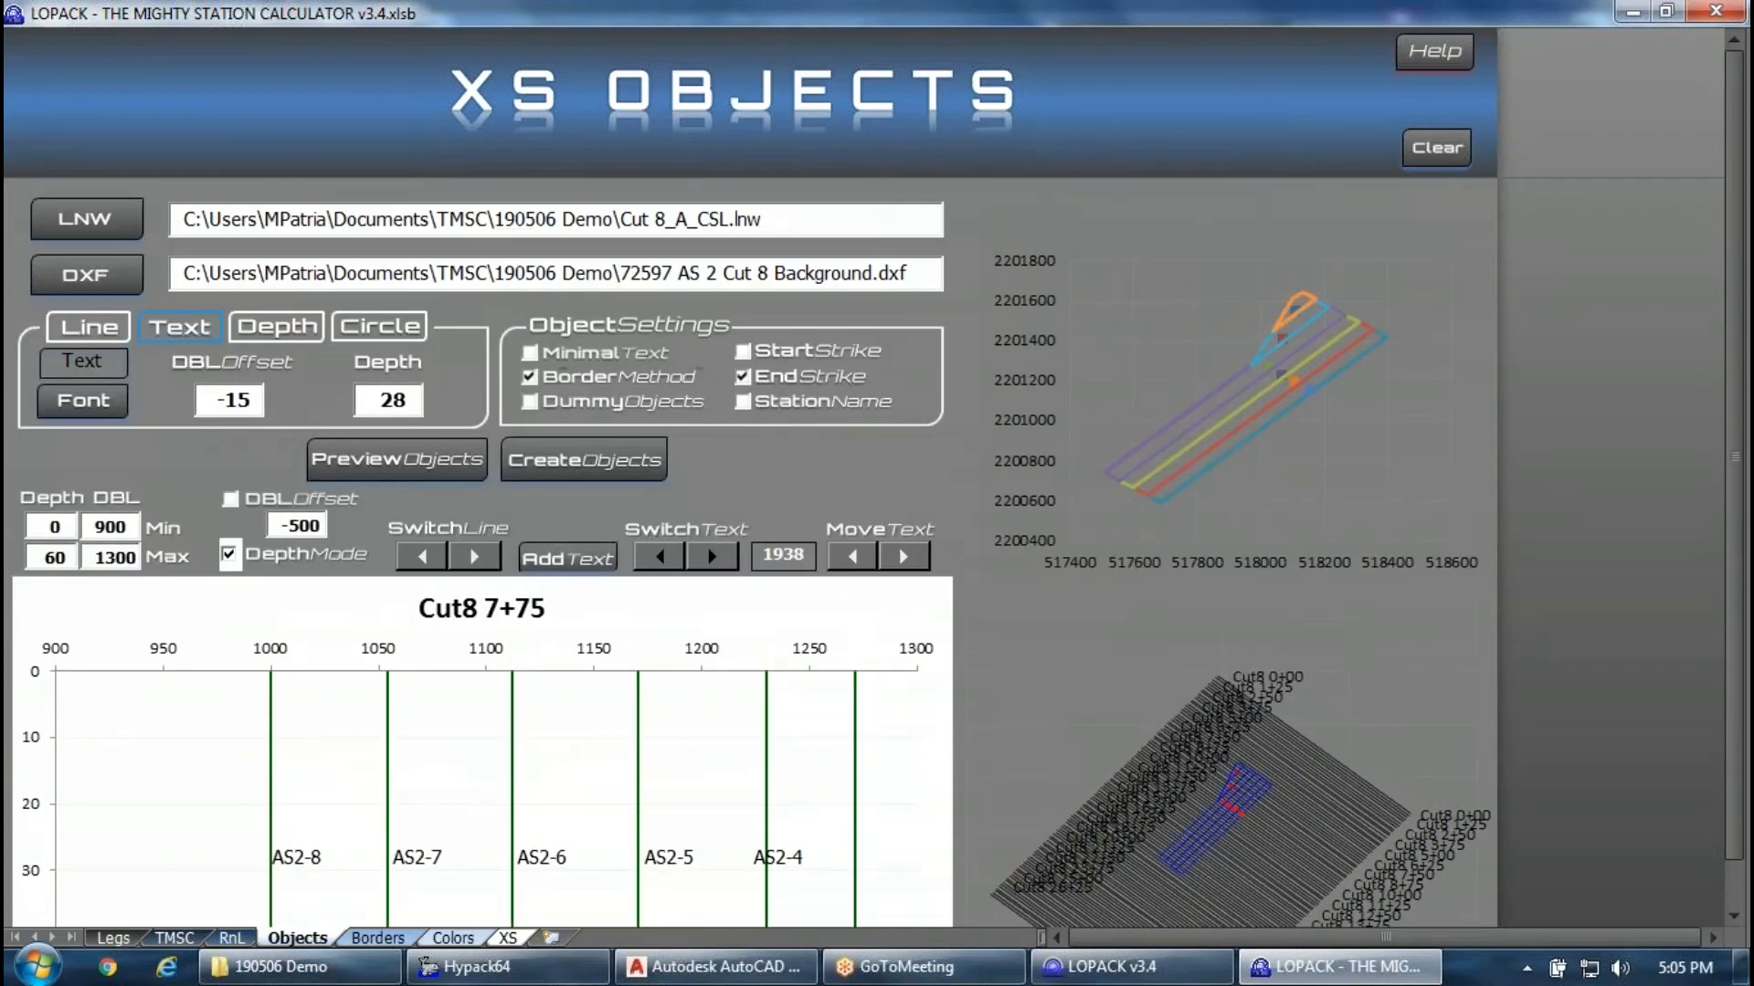
pyautogui.click(223, 334)
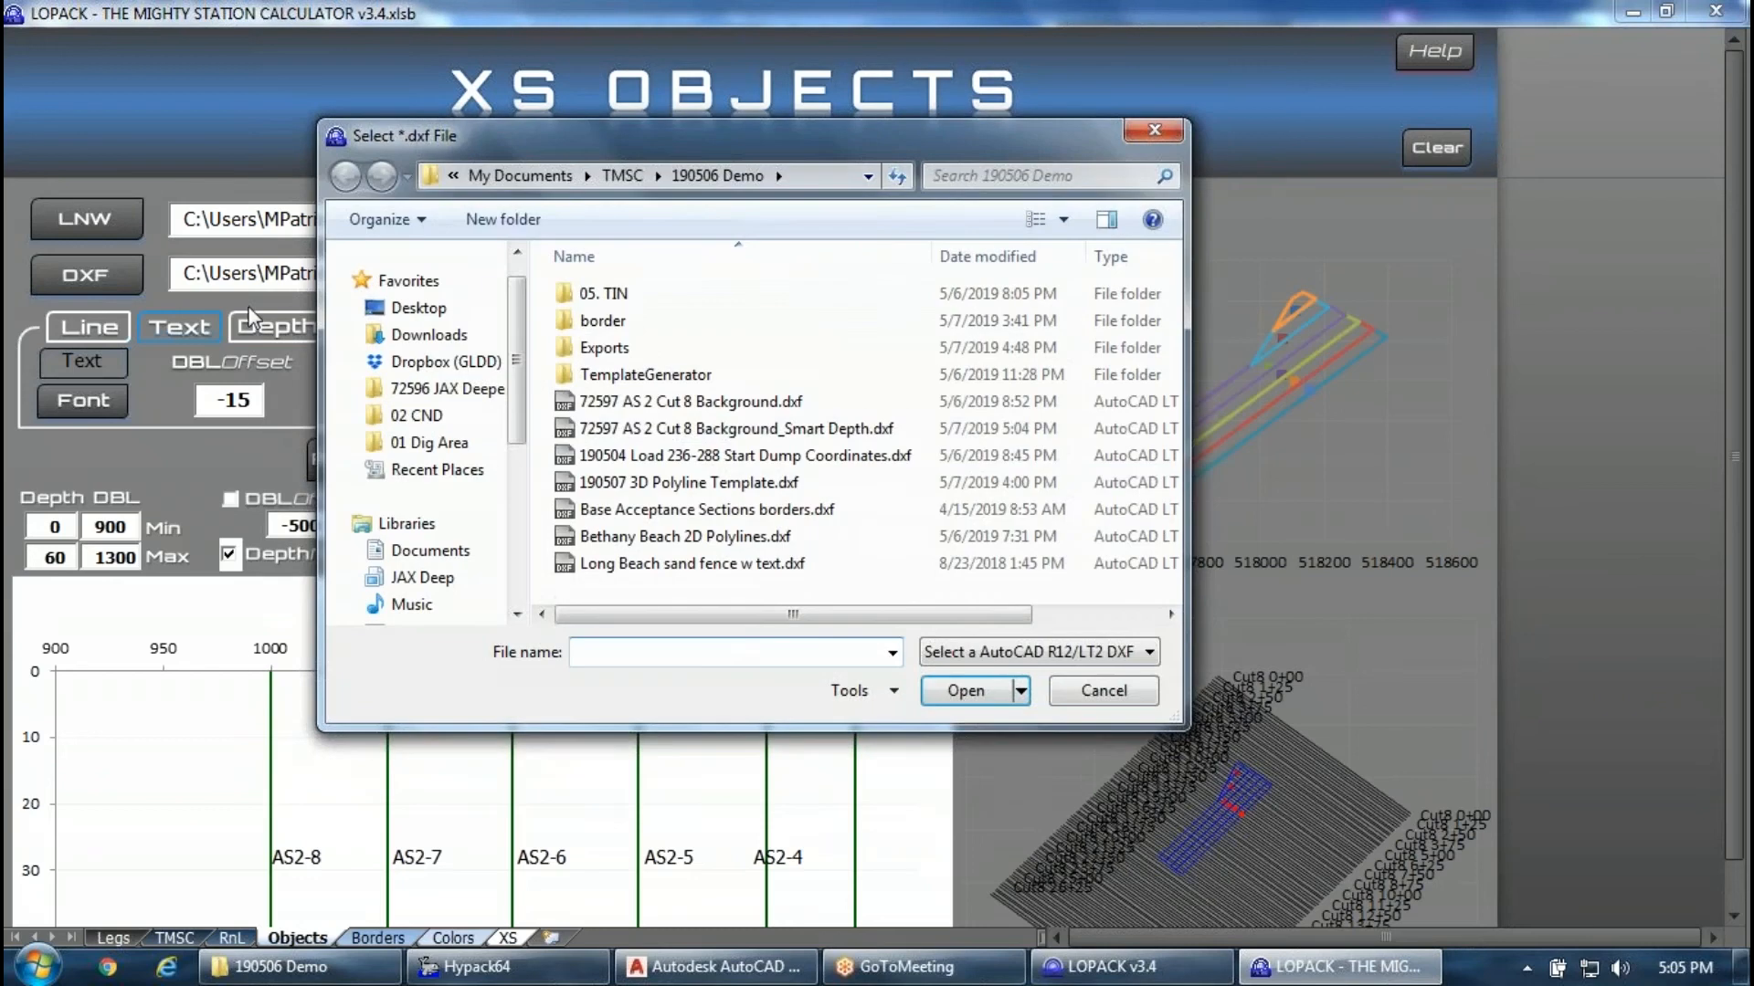
pyautogui.click(891, 435)
pyautogui.click(965, 690)
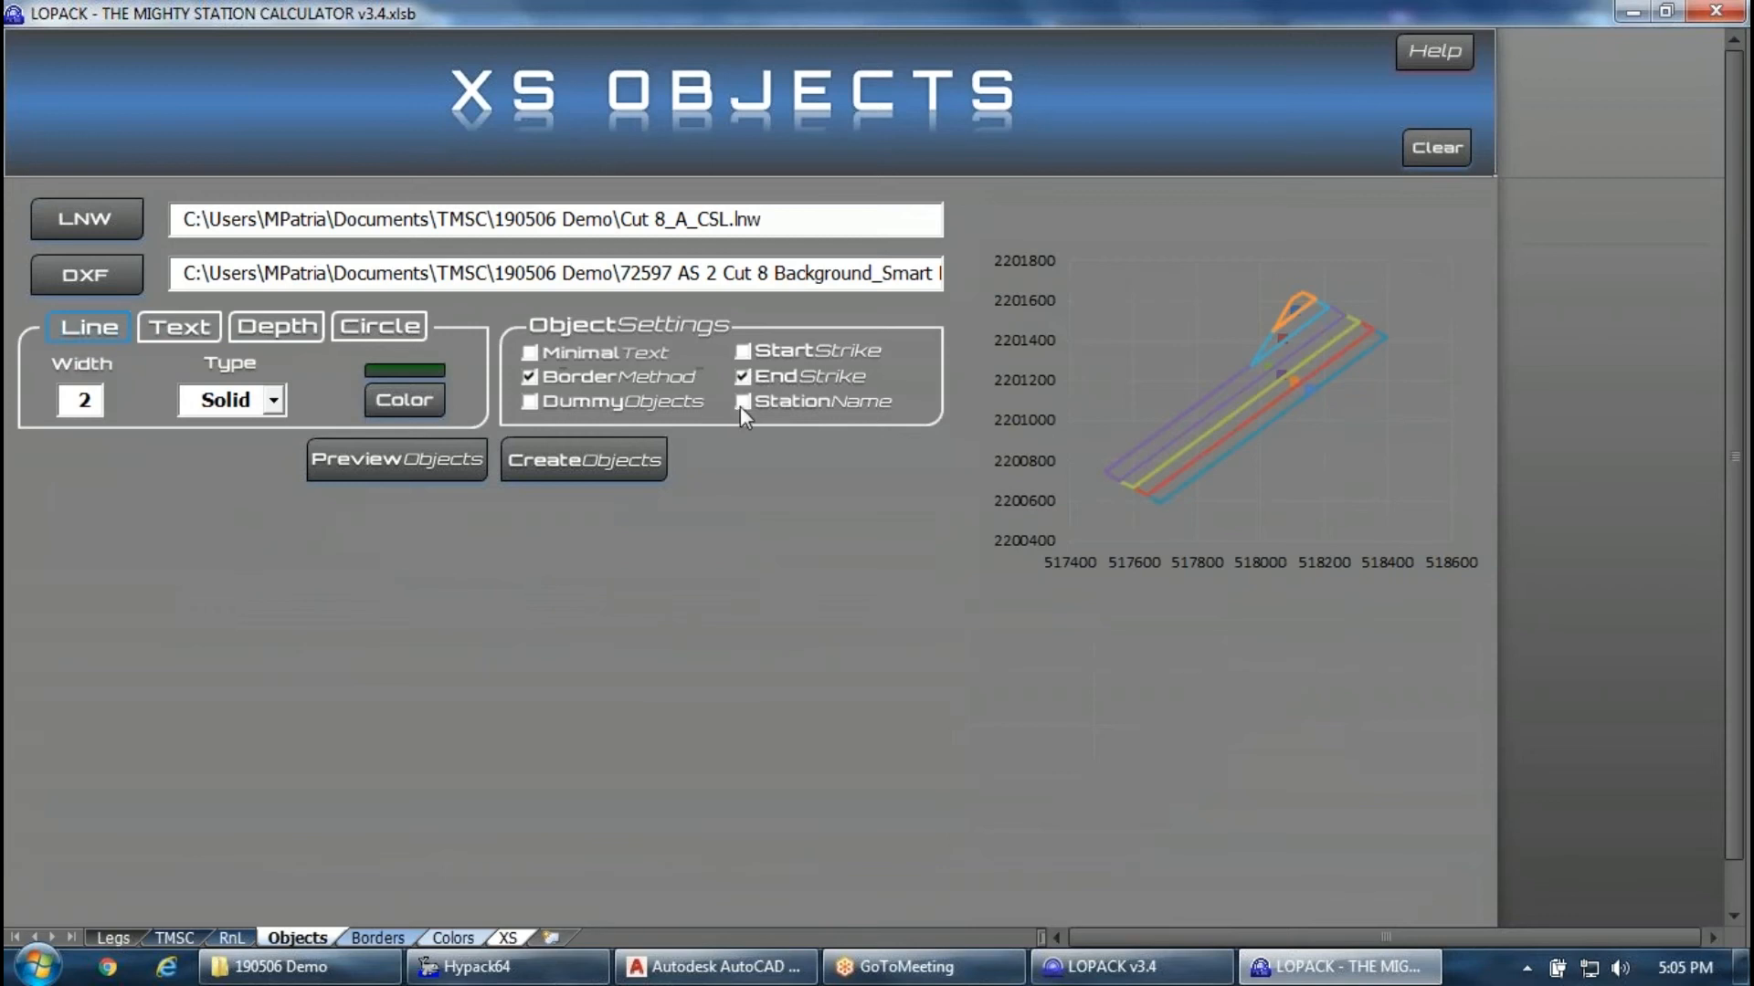
# Enable Station Name at depth 25 with "Station" added as a prefix to the line name.
pyautogui.click(743, 403)
pyautogui.moveTo(815, 263); pyautogui.dragTo(804, 439)
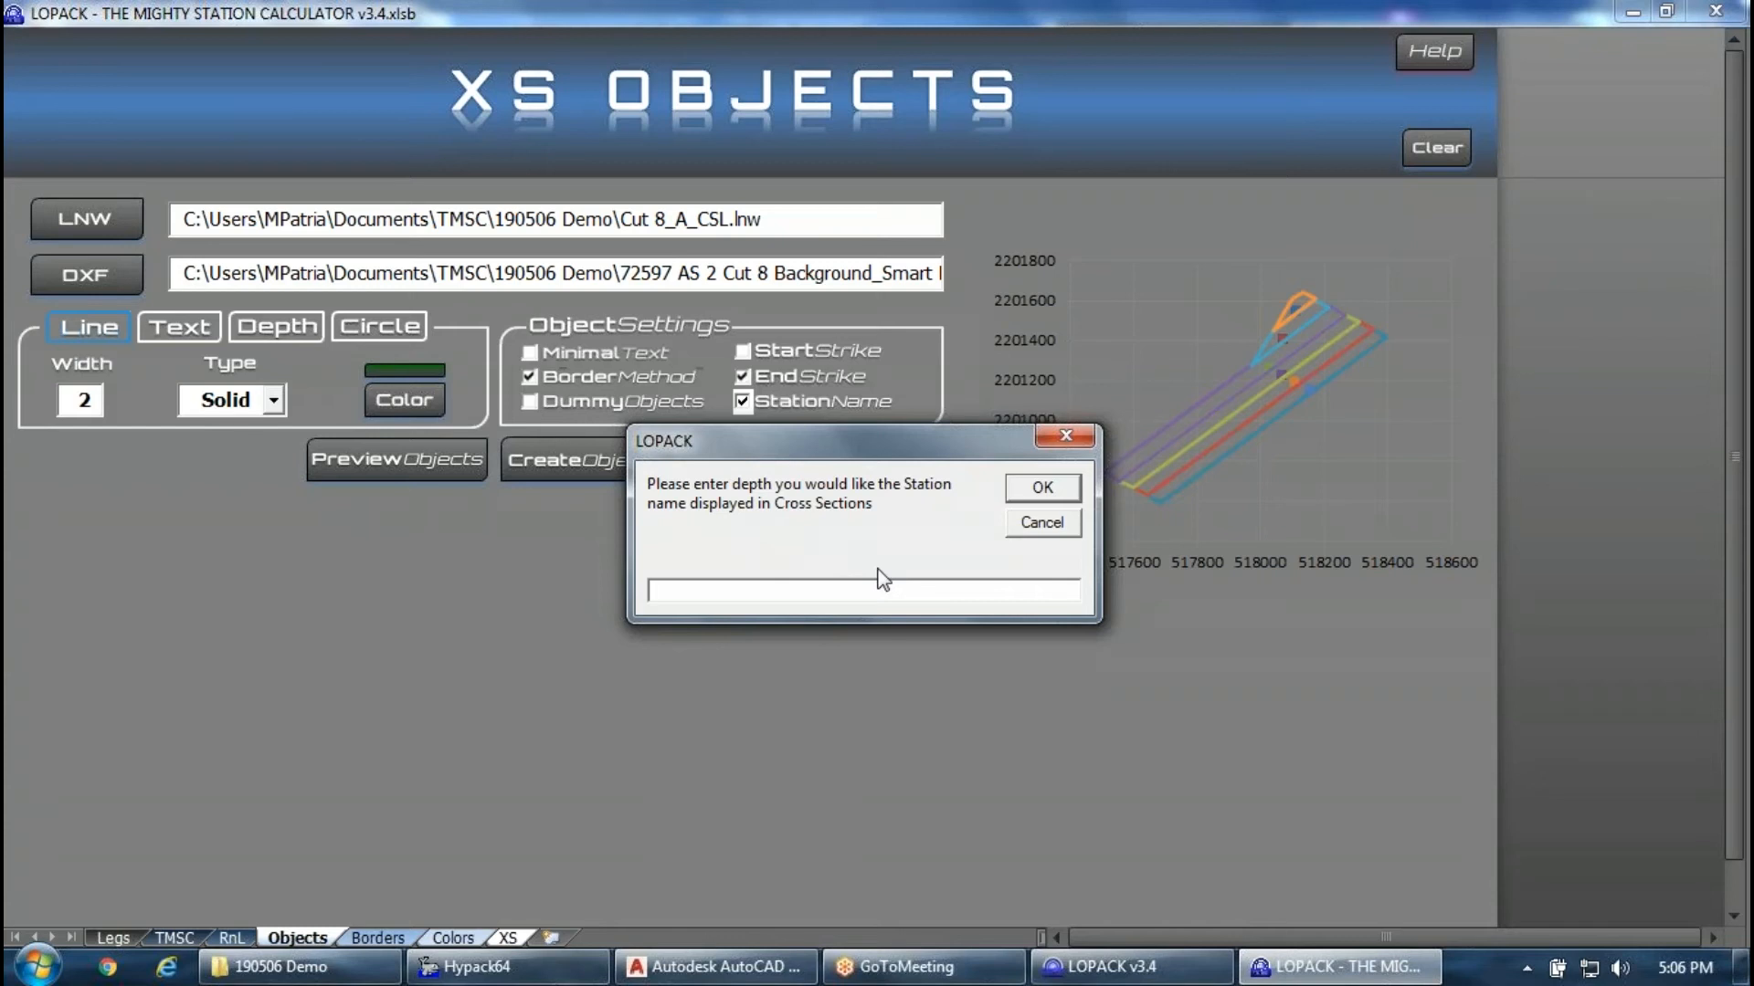
pyautogui.write('25')
pyautogui.click(1042, 487)
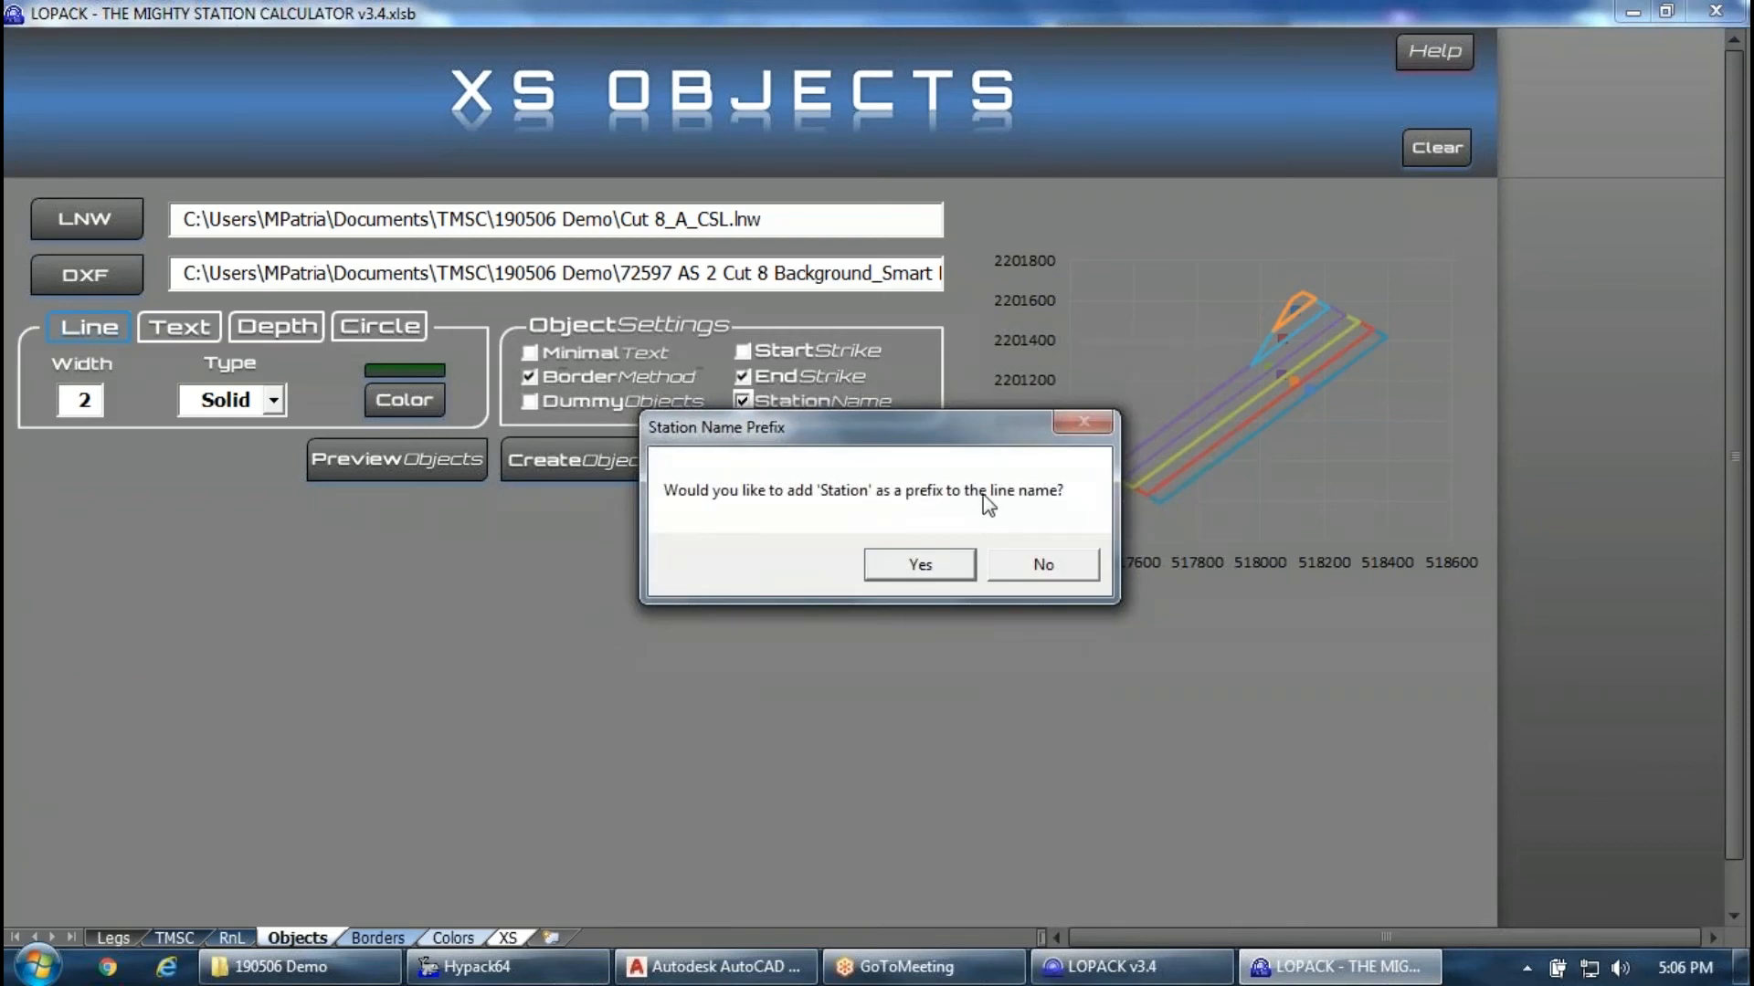
pyautogui.click(923, 553)
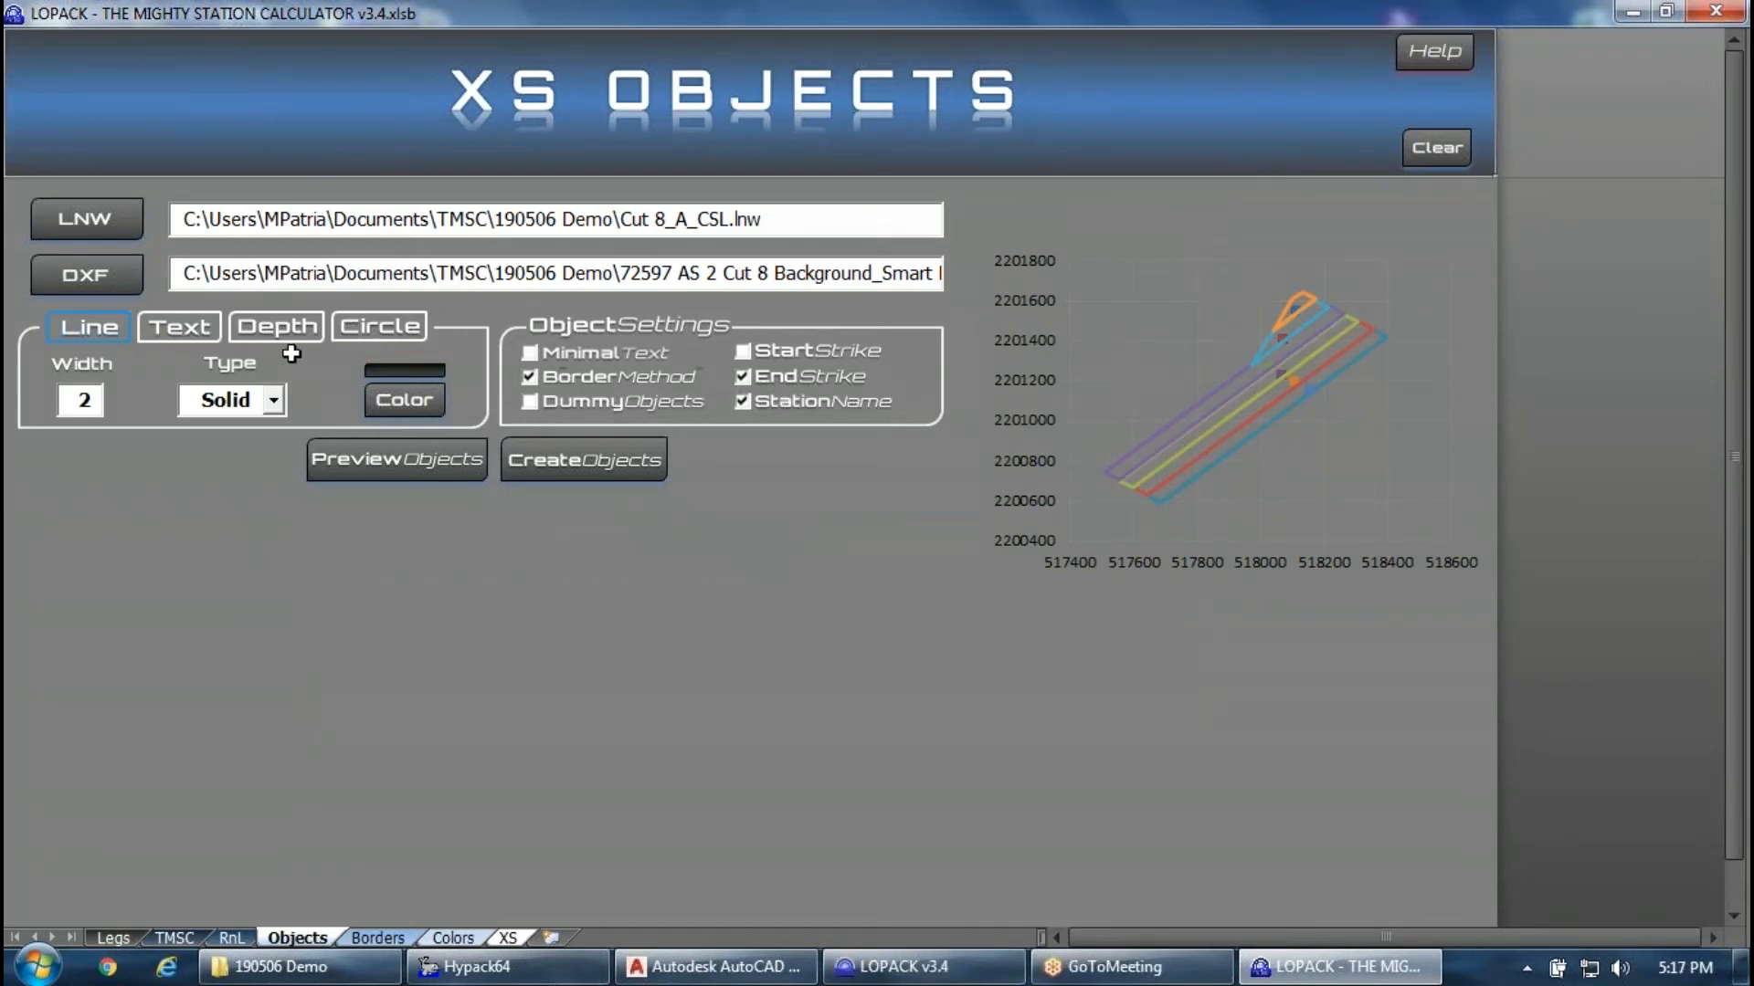
# Enable Smart Depth with an overdepth of 1 and preview the cross-section objects.
pyautogui.click(279, 336)
pyautogui.click(206, 399)
pyautogui.click(434, 399)
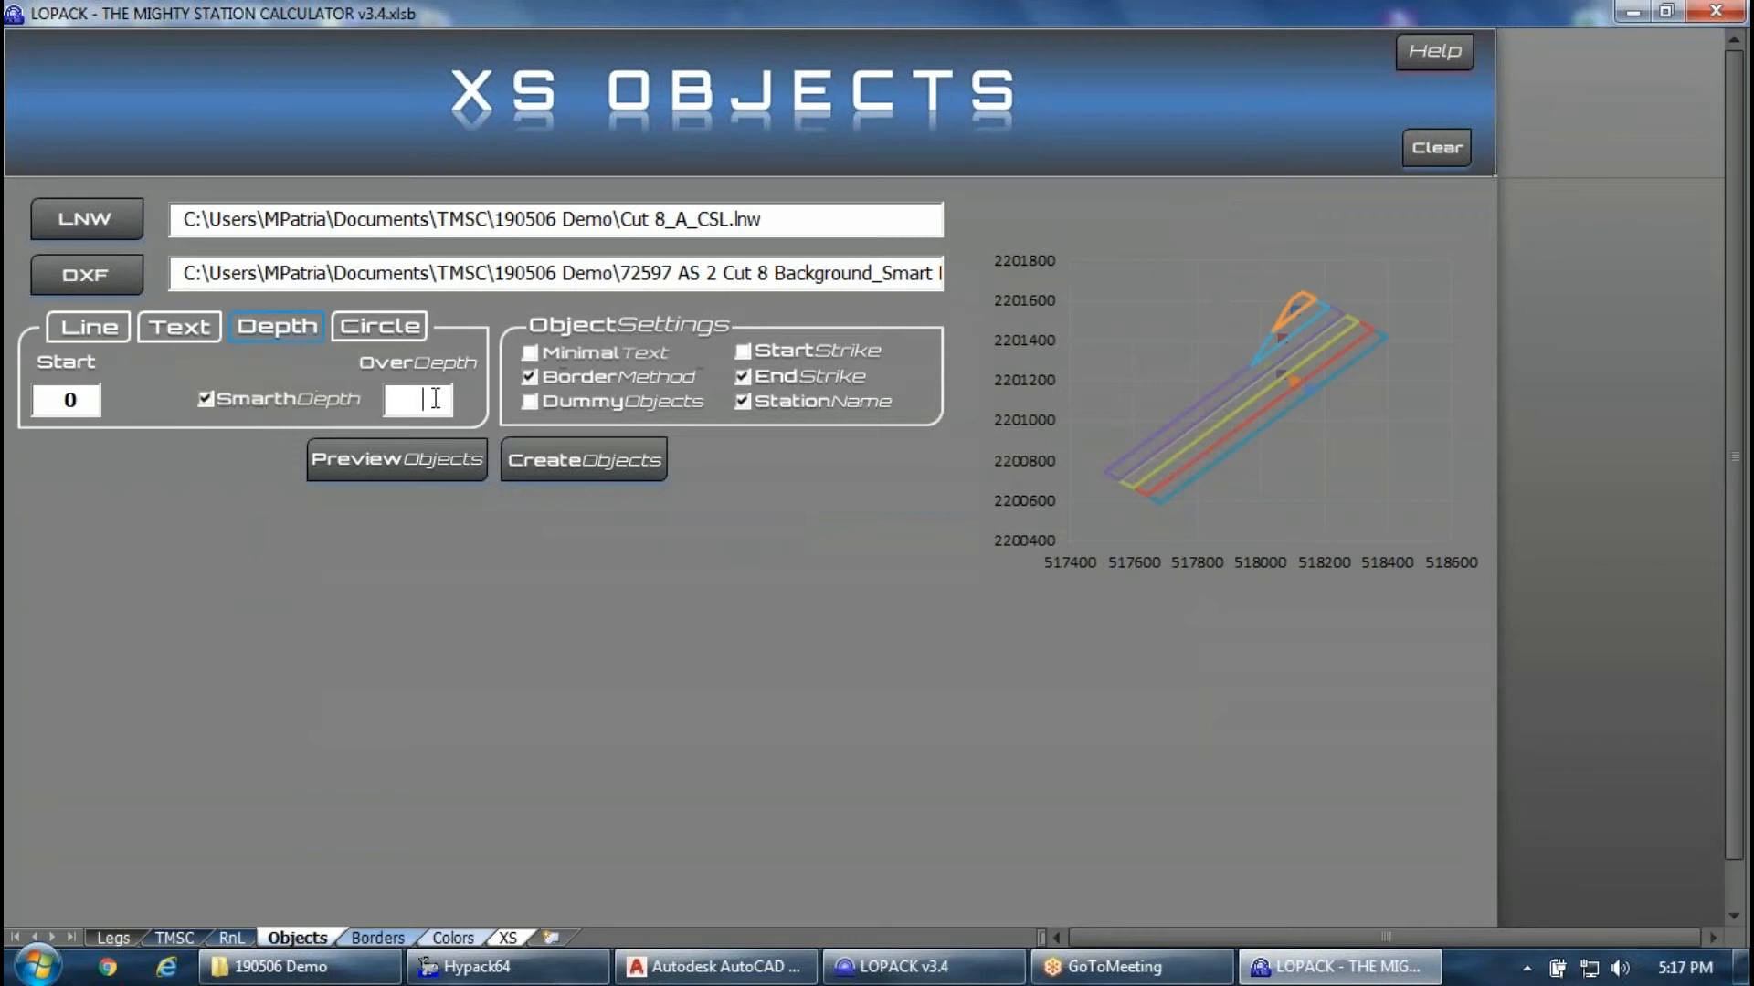
pyautogui.write('1')
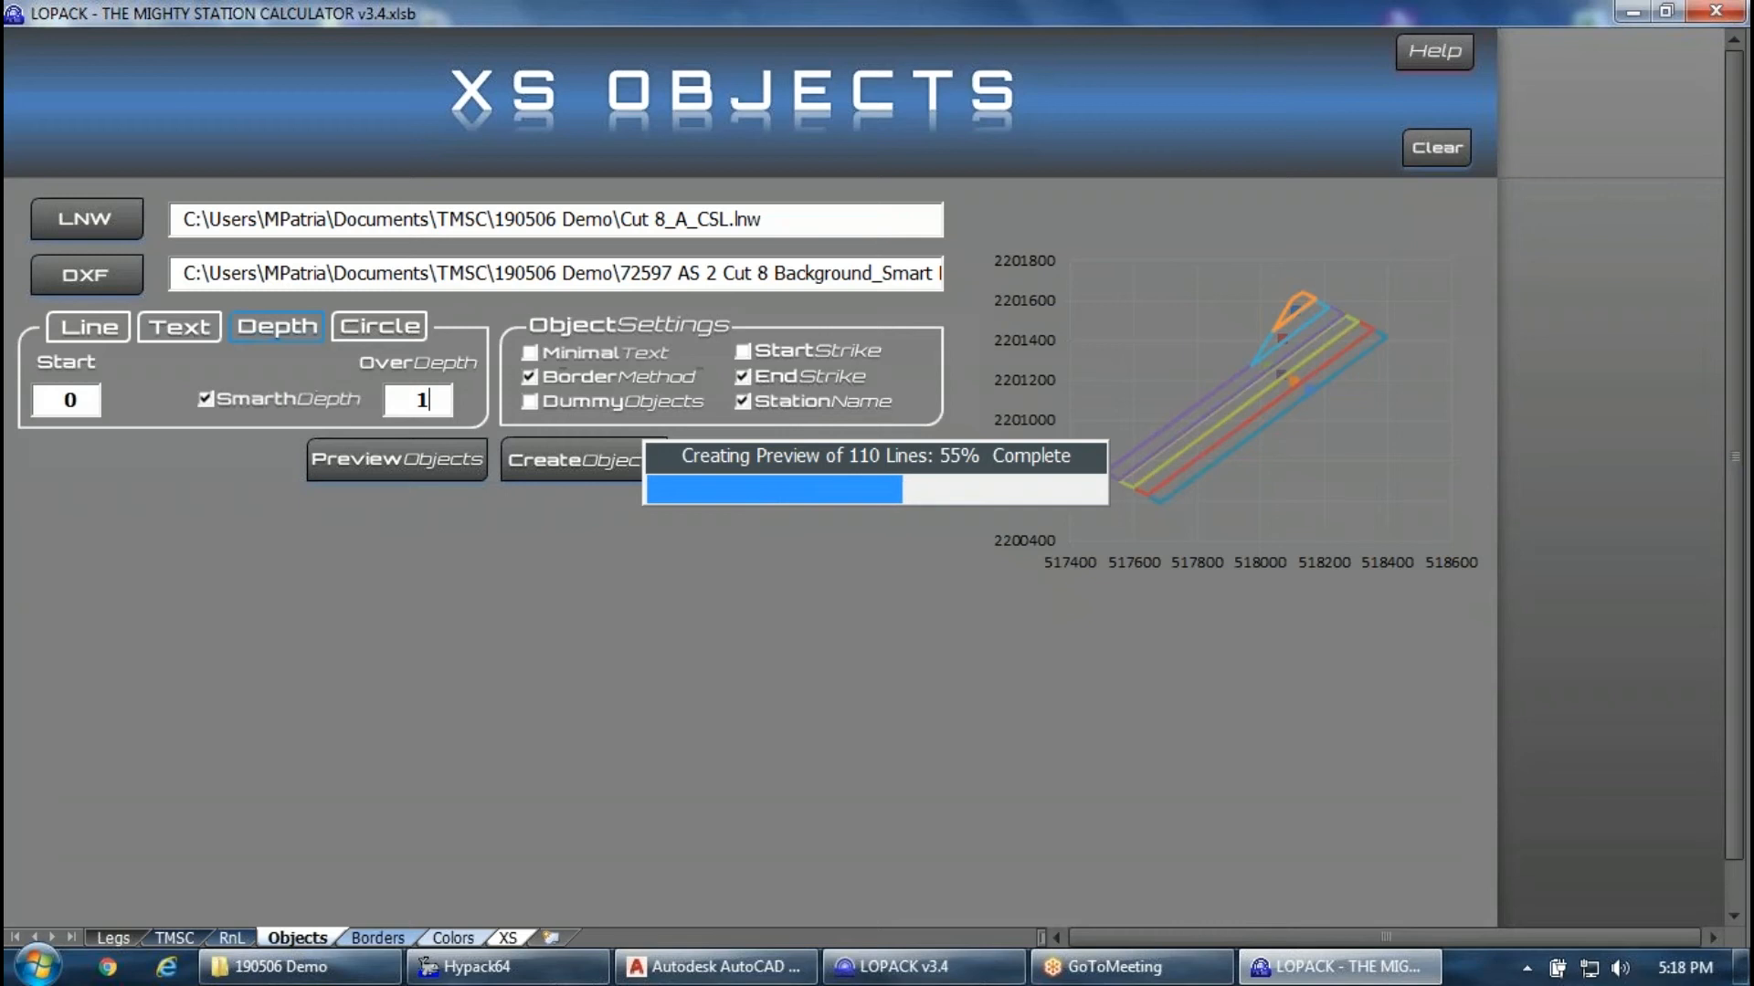
pyautogui.scroll(-5, 809, 393)
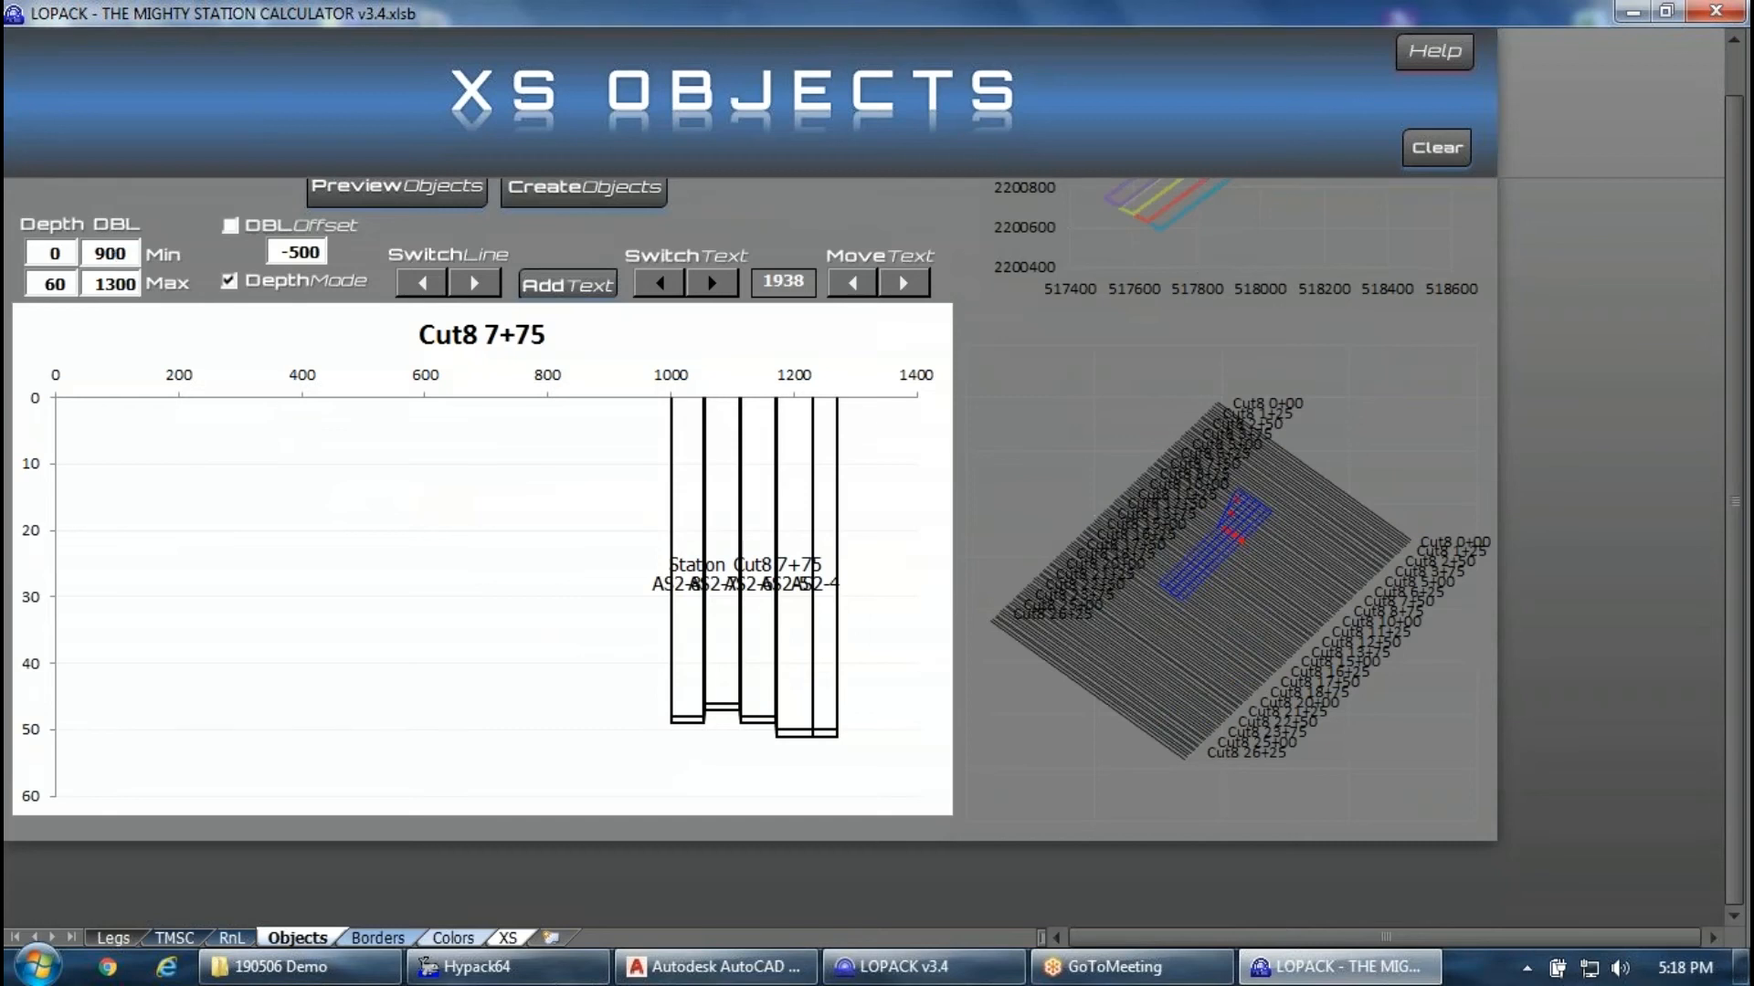
pyautogui.press('Return')
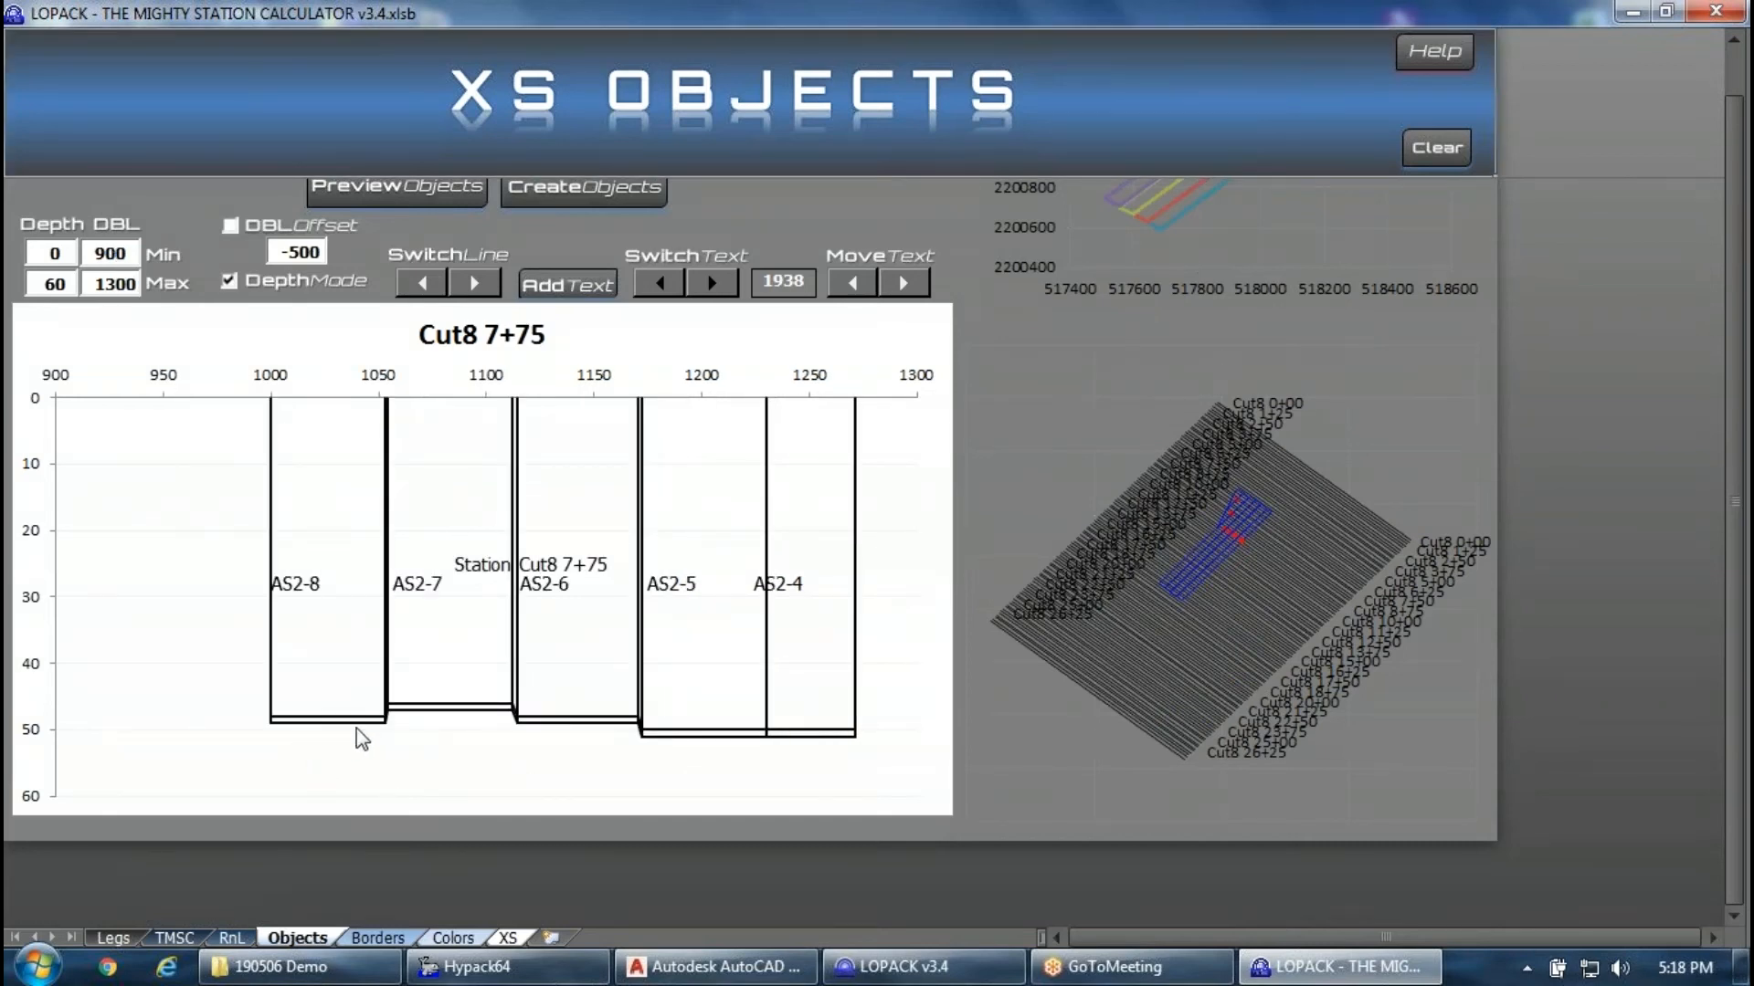
# Step forward and back through the cross-section lines to examine their previews, ending on Cut8 6+00.
pyautogui.scroll(3, 762, 743)
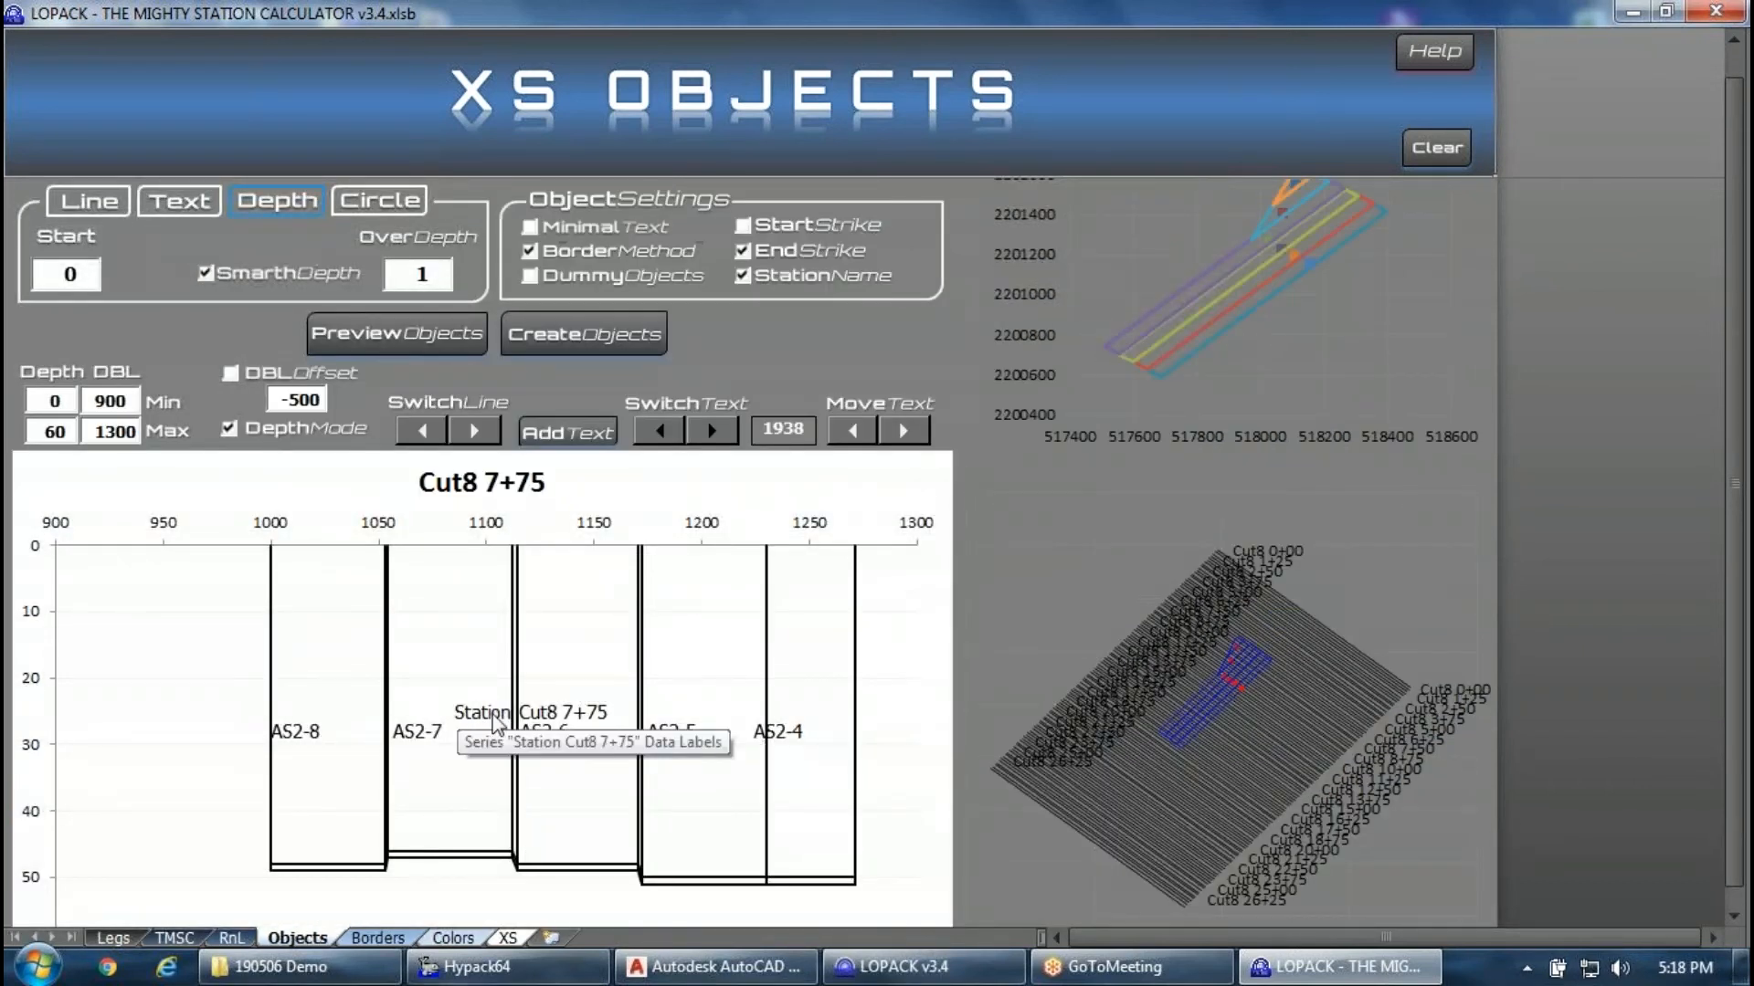
pyautogui.click(475, 431)
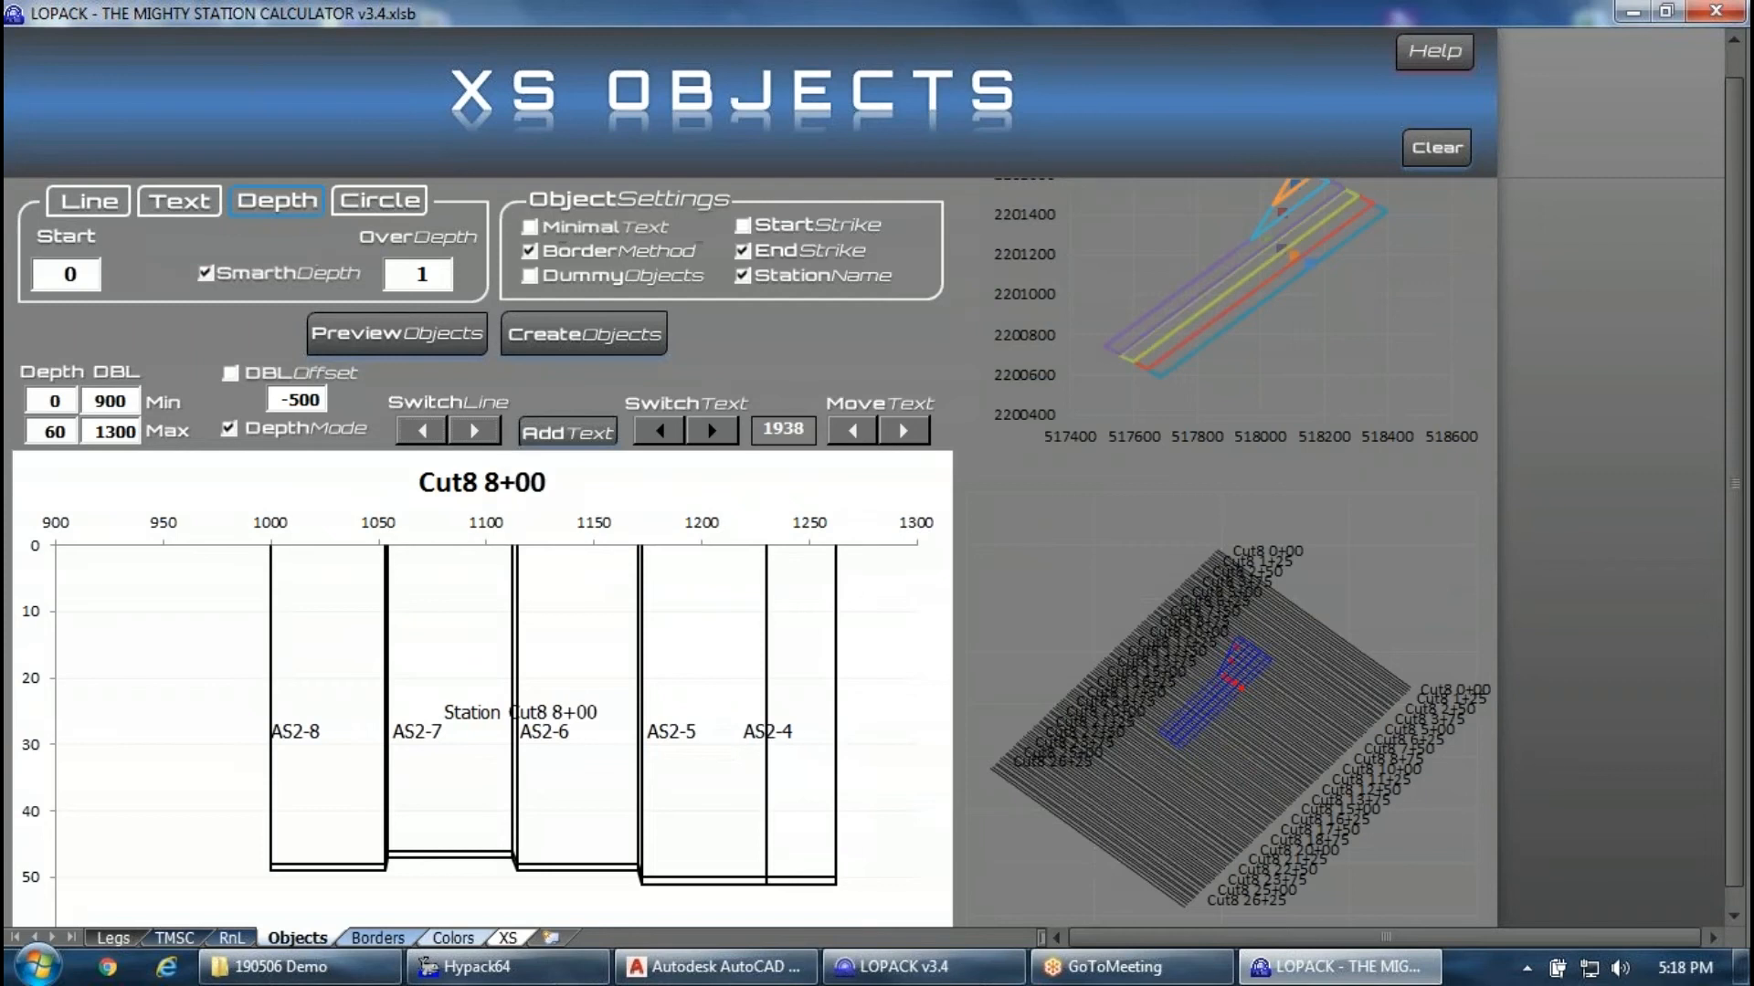
pyautogui.click(475, 431)
pyautogui.click(475, 431)
pyautogui.click(423, 431)
pyautogui.click(423, 432)
pyautogui.click(423, 431)
pyautogui.click(423, 432)
pyautogui.click(423, 431)
pyautogui.click(423, 431)
pyautogui.click(423, 431)
pyautogui.click(423, 431)
pyautogui.click(423, 431)
pyautogui.click(423, 431)
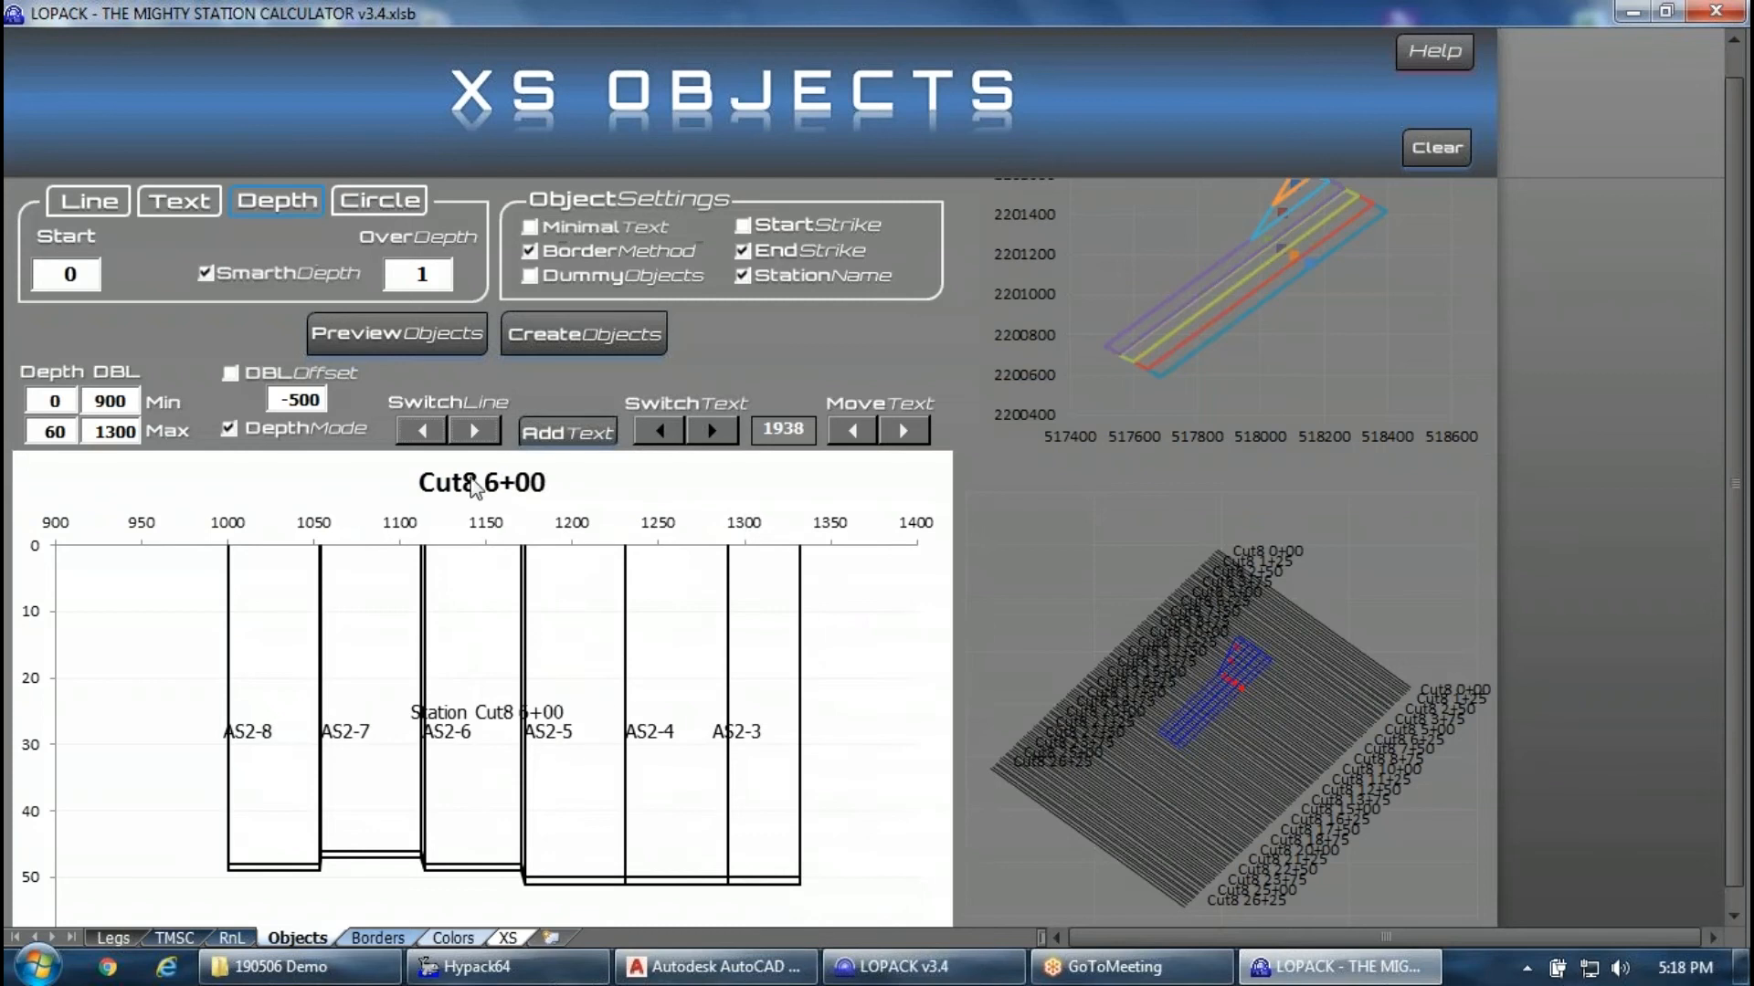
# Select the AS2-5 label in the Cut8 6+00 preview and move it to DBL 1206.
pyautogui.scroll(-2, 566, 484)
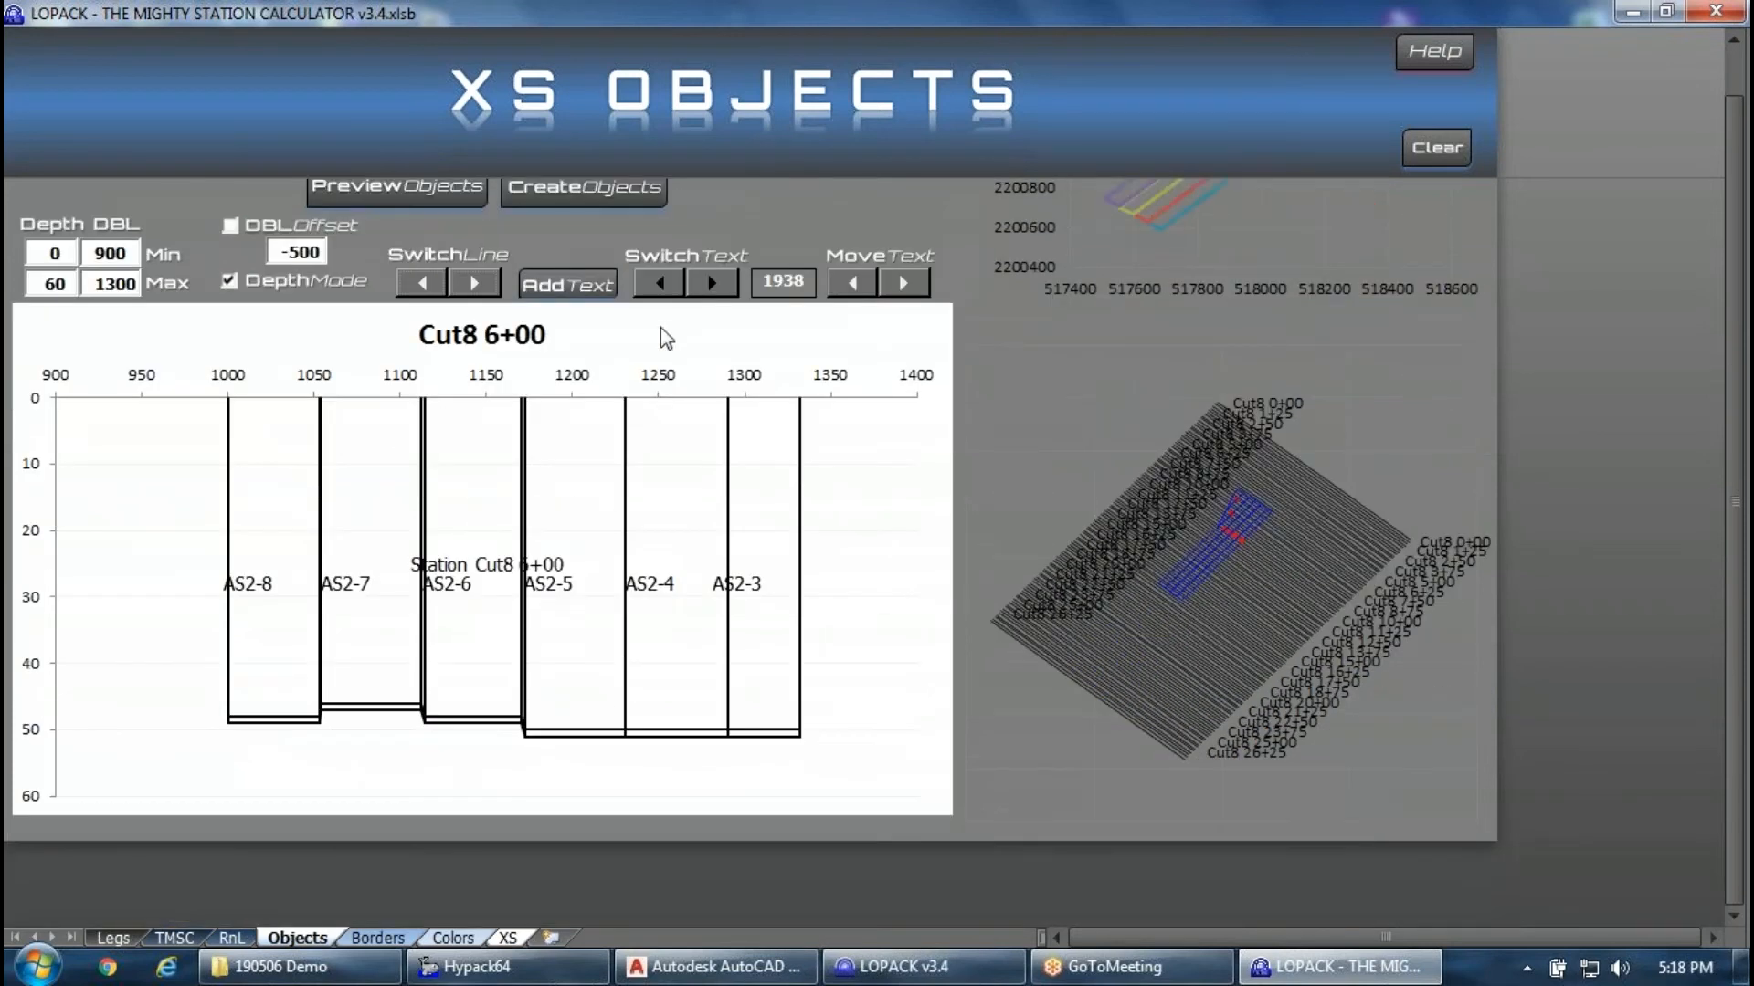
pyautogui.click(712, 282)
pyautogui.click(712, 283)
pyautogui.click(712, 282)
pyautogui.click(712, 282)
pyautogui.click(903, 282)
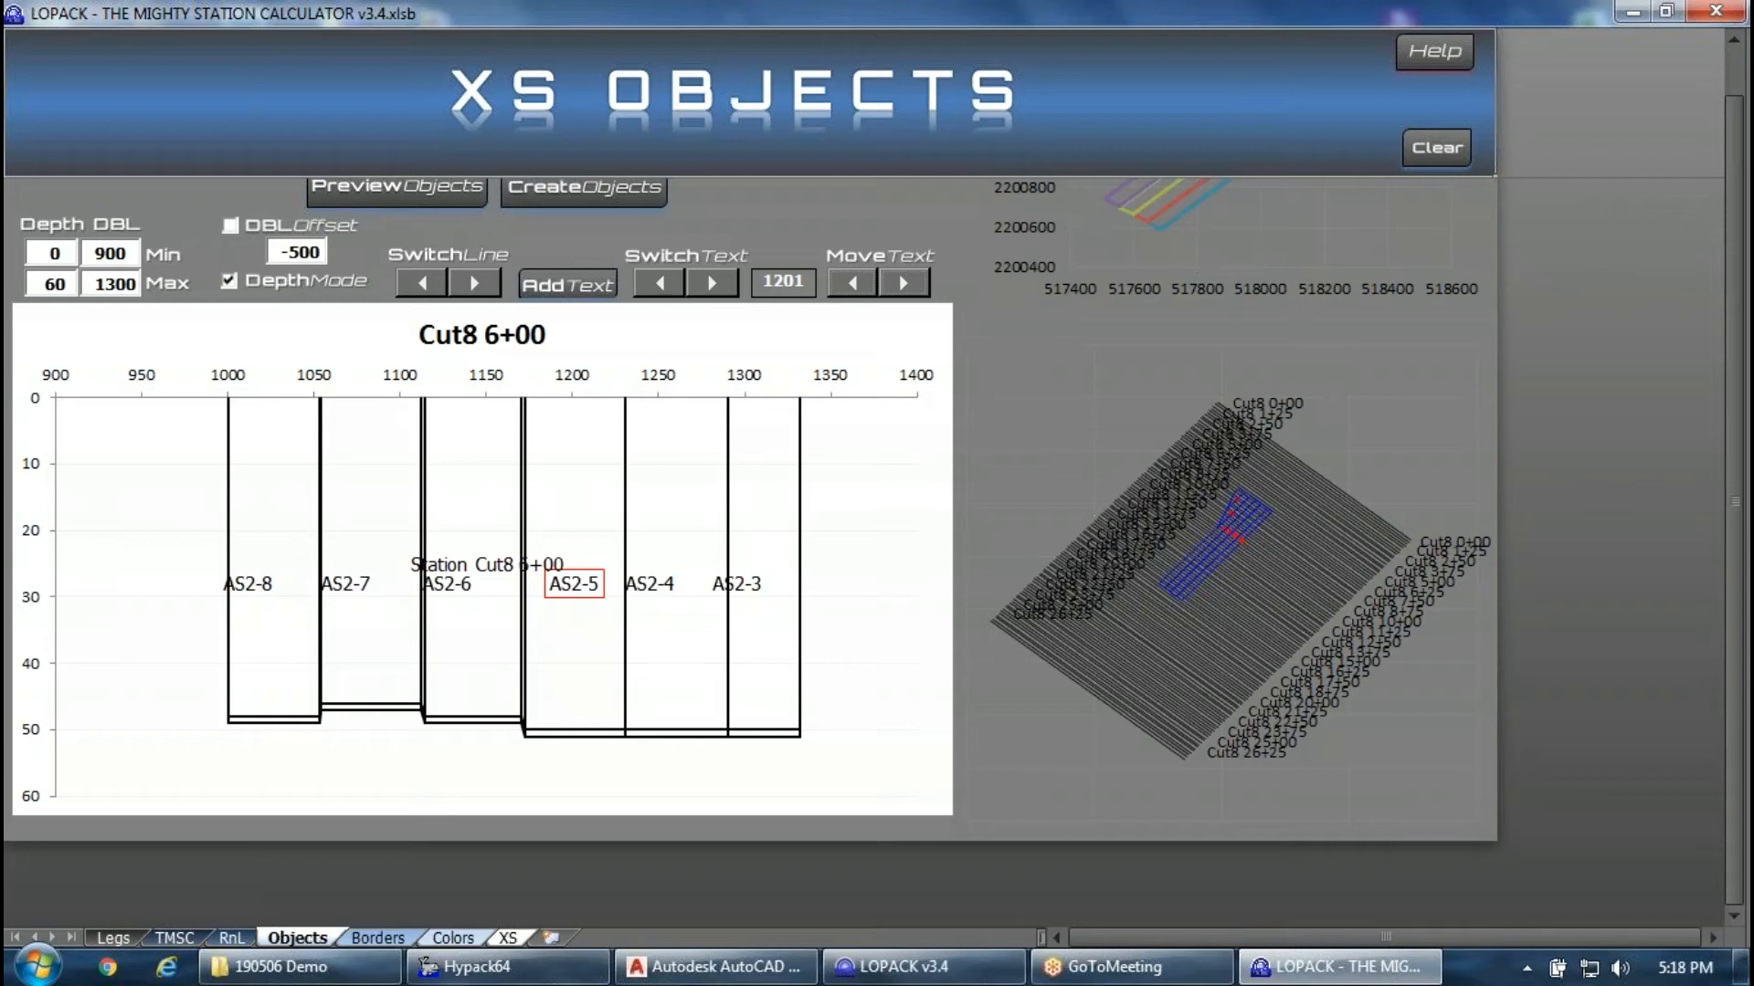
pyautogui.click(904, 282)
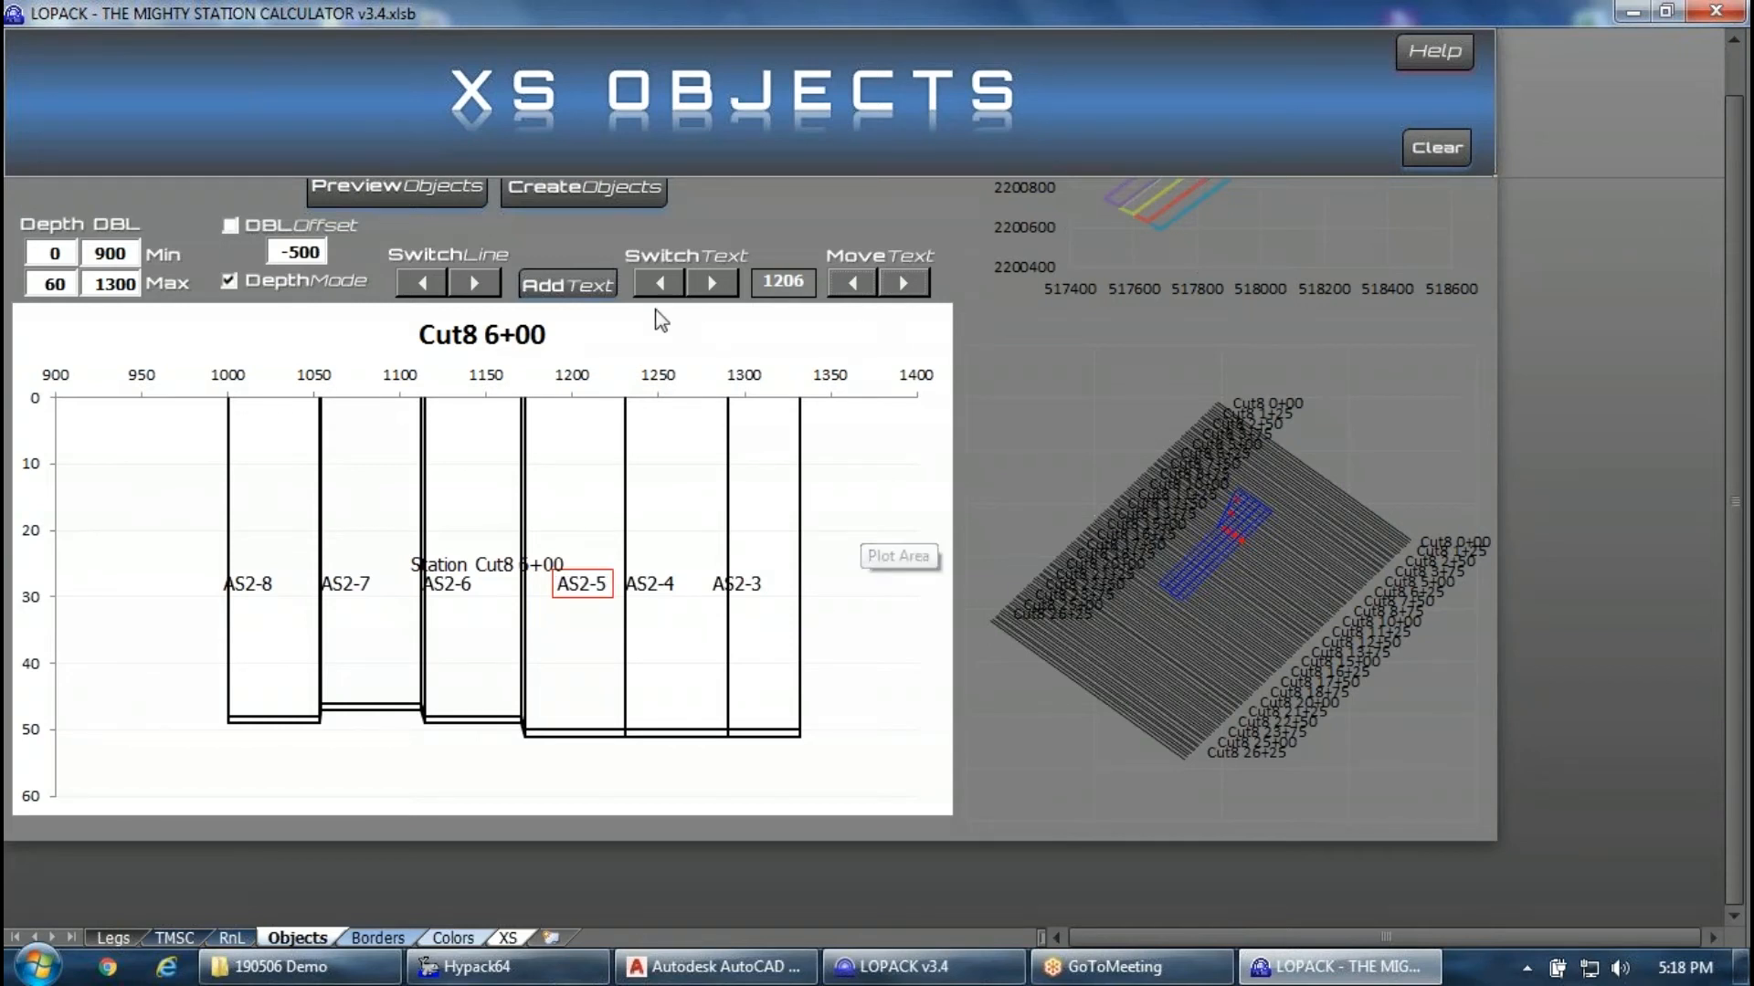
# Fill in an added text "centerline" at DBL 1175 and depth 20, and discard it.
pyautogui.click(568, 287)
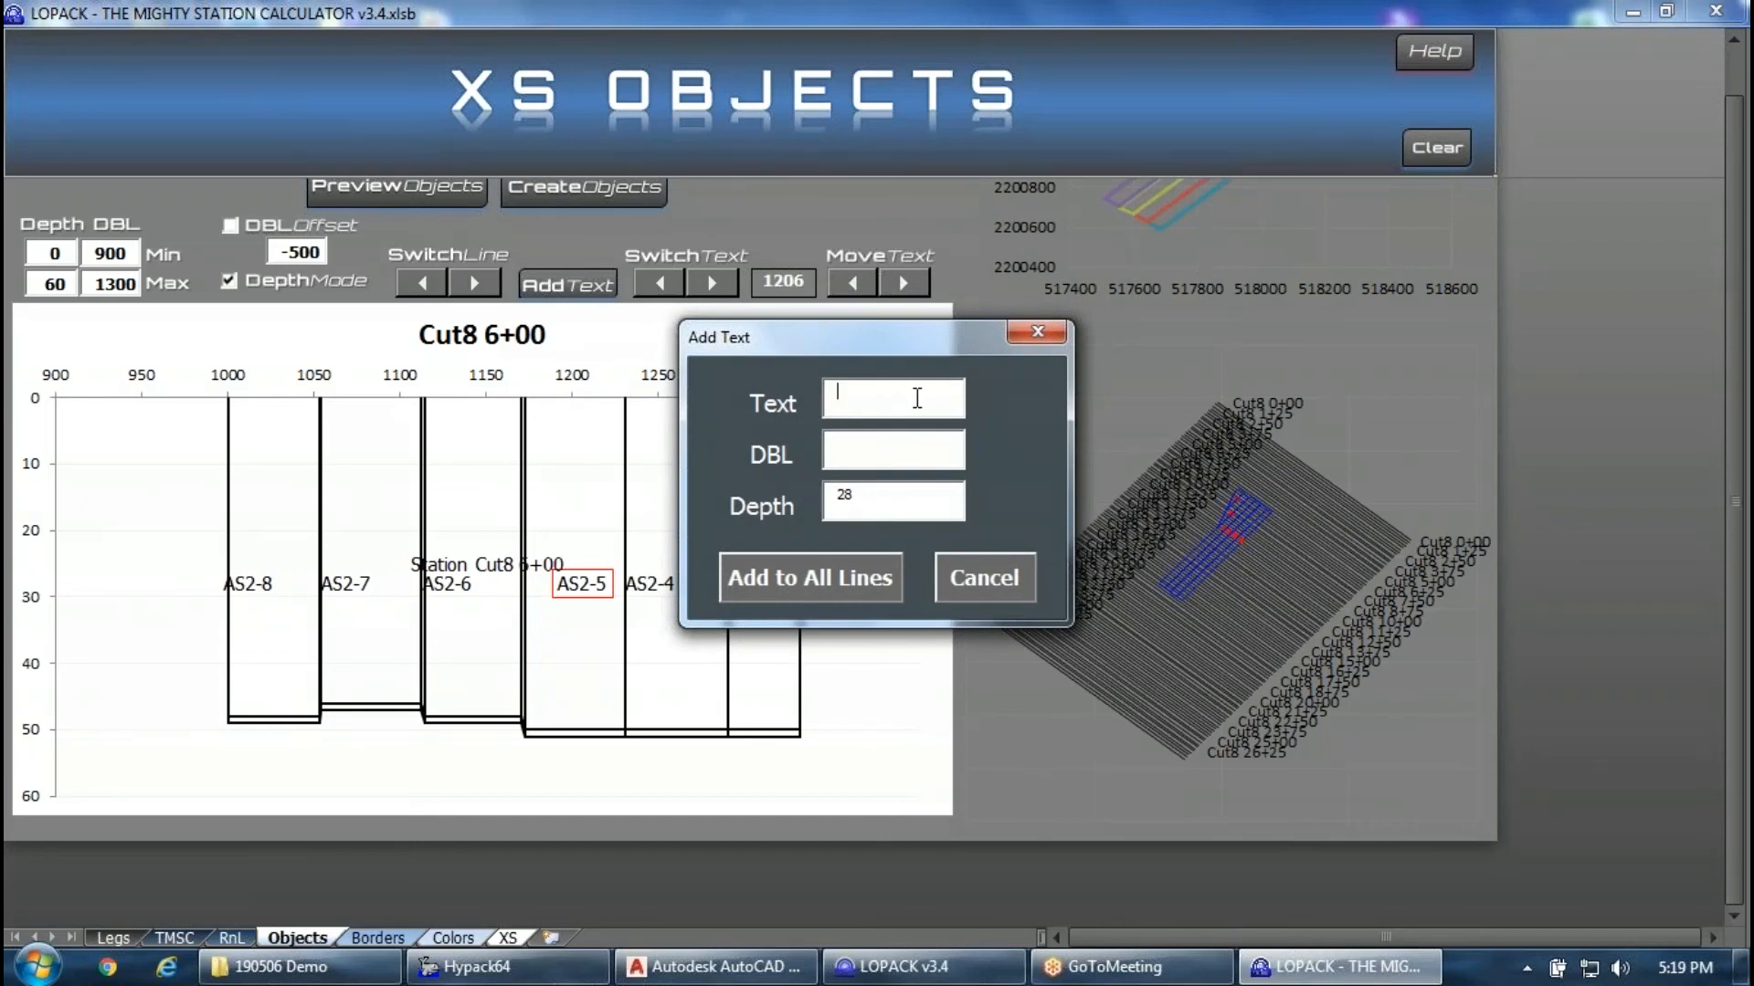
pyautogui.write('centerline1175')
pyautogui.moveTo(930, 393); pyautogui.dragTo(900, 391)
pyautogui.click(914, 392)
pyautogui.press('End')
pyautogui.press('BackSpace')
pyautogui.press('BackSpace')
pyautogui.press('BackSpace')
pyautogui.press('BackSpace')
pyautogui.click(906, 453)
pyautogui.write('1175')
pyautogui.press('Tab')
pyautogui.write('20')
pyautogui.click(973, 585)
# Set the DBL Offset value to 500, leaving the offset option disabled.
pyautogui.scroll(5, 973, 584)
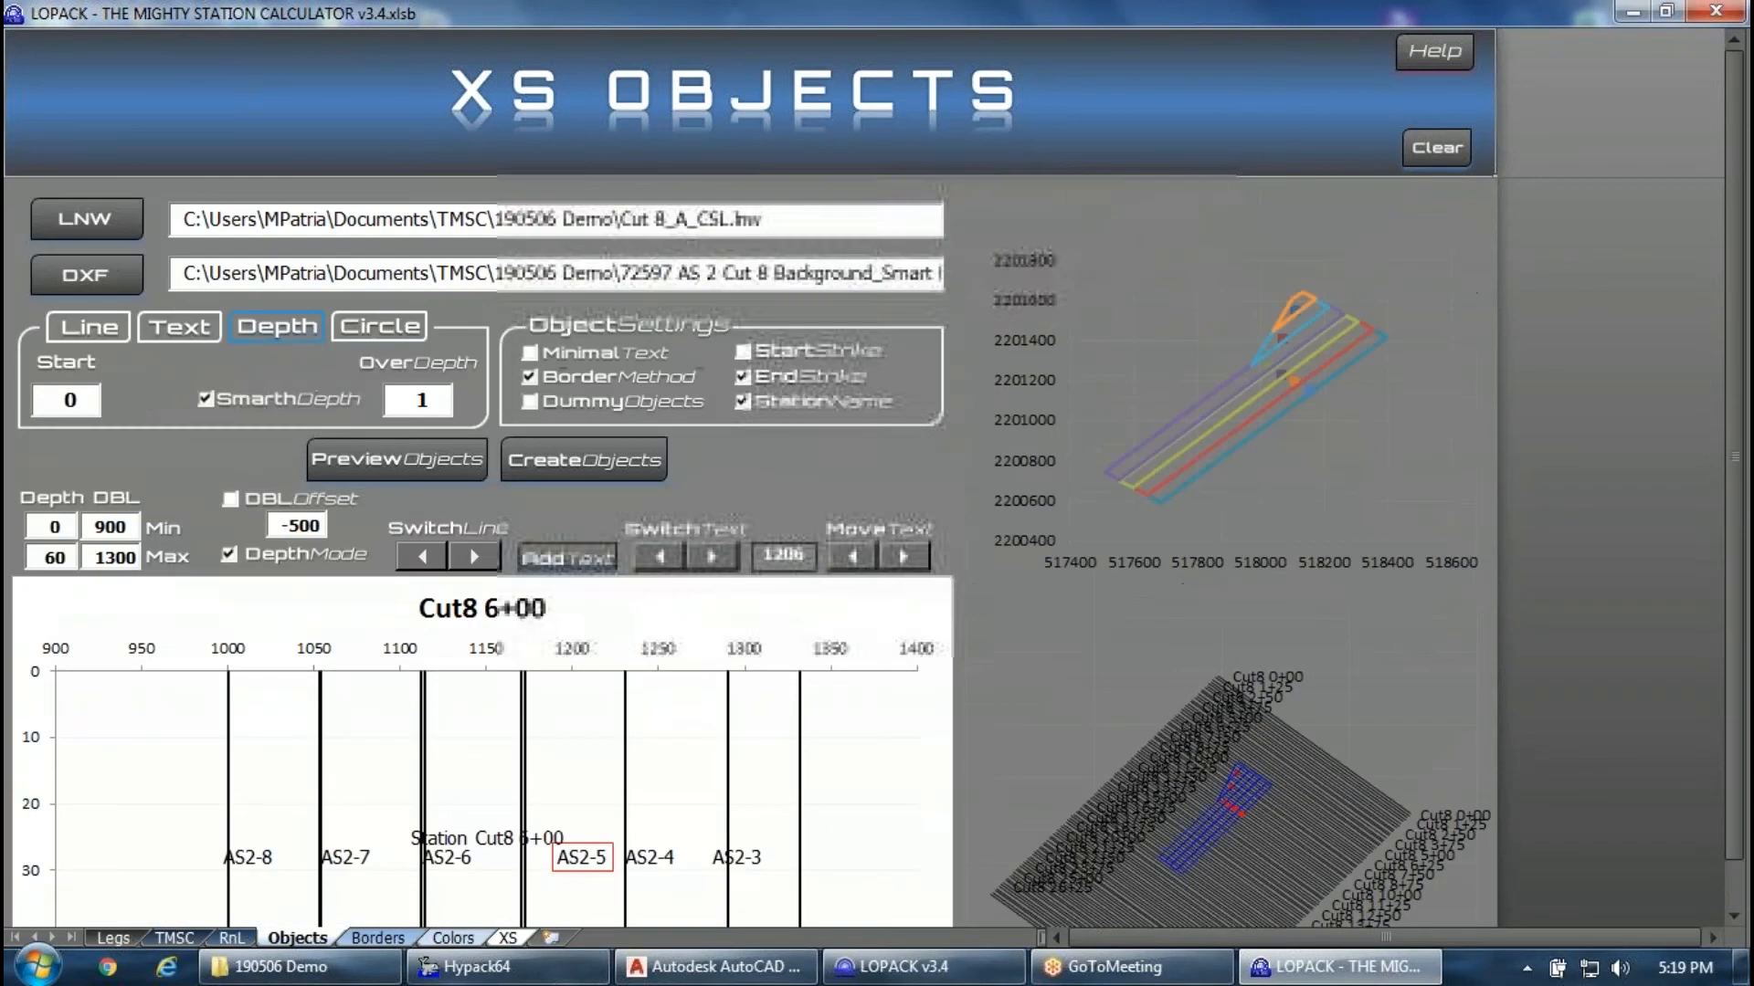
pyautogui.scroll(-2, 240, 450)
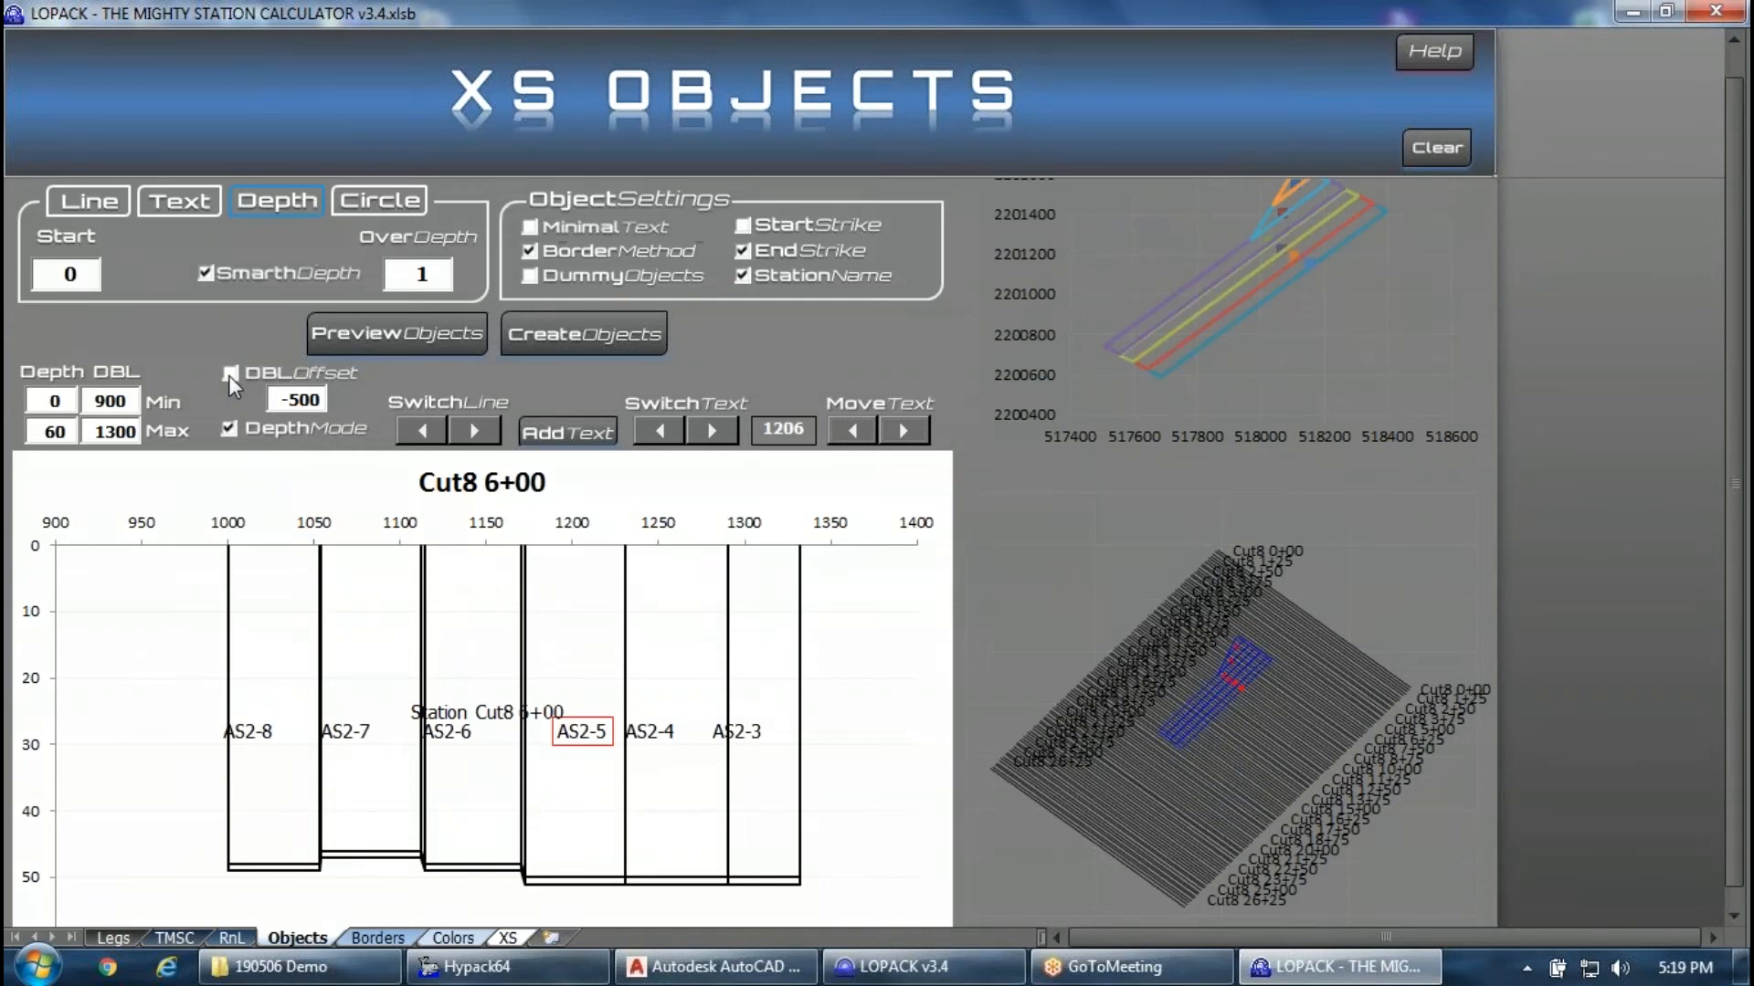
pyautogui.scroll(-2, 228, 376)
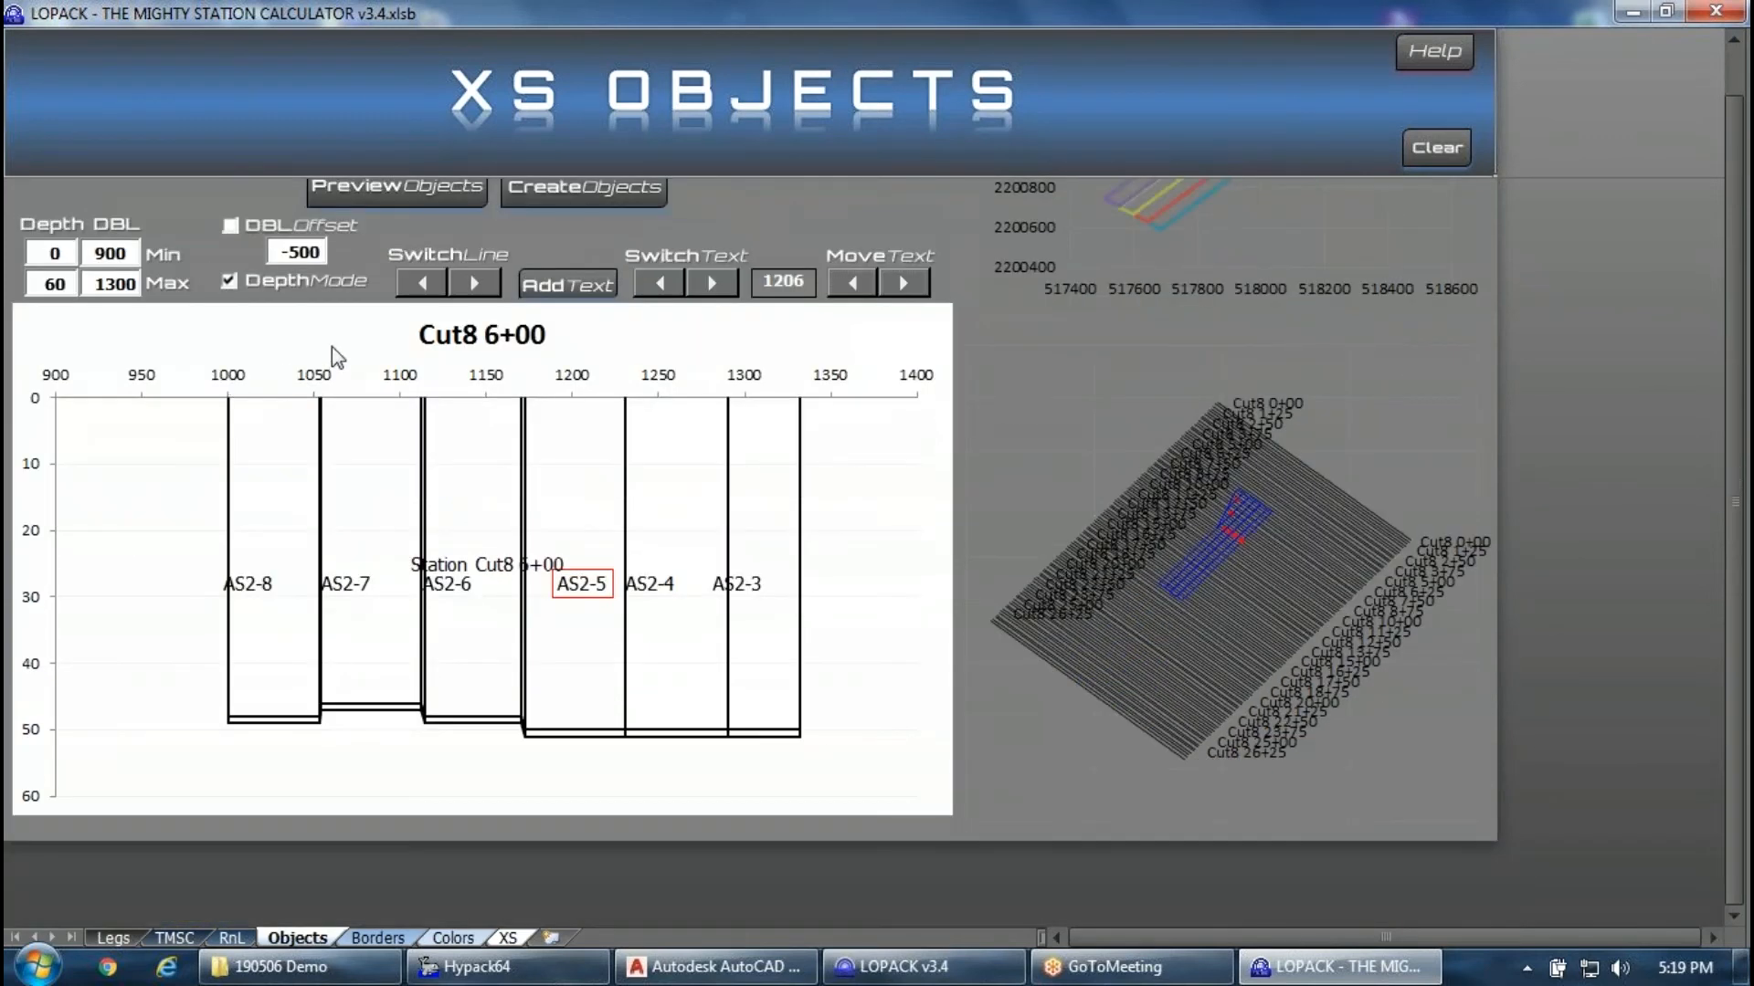
pyautogui.scroll(2, 331, 347)
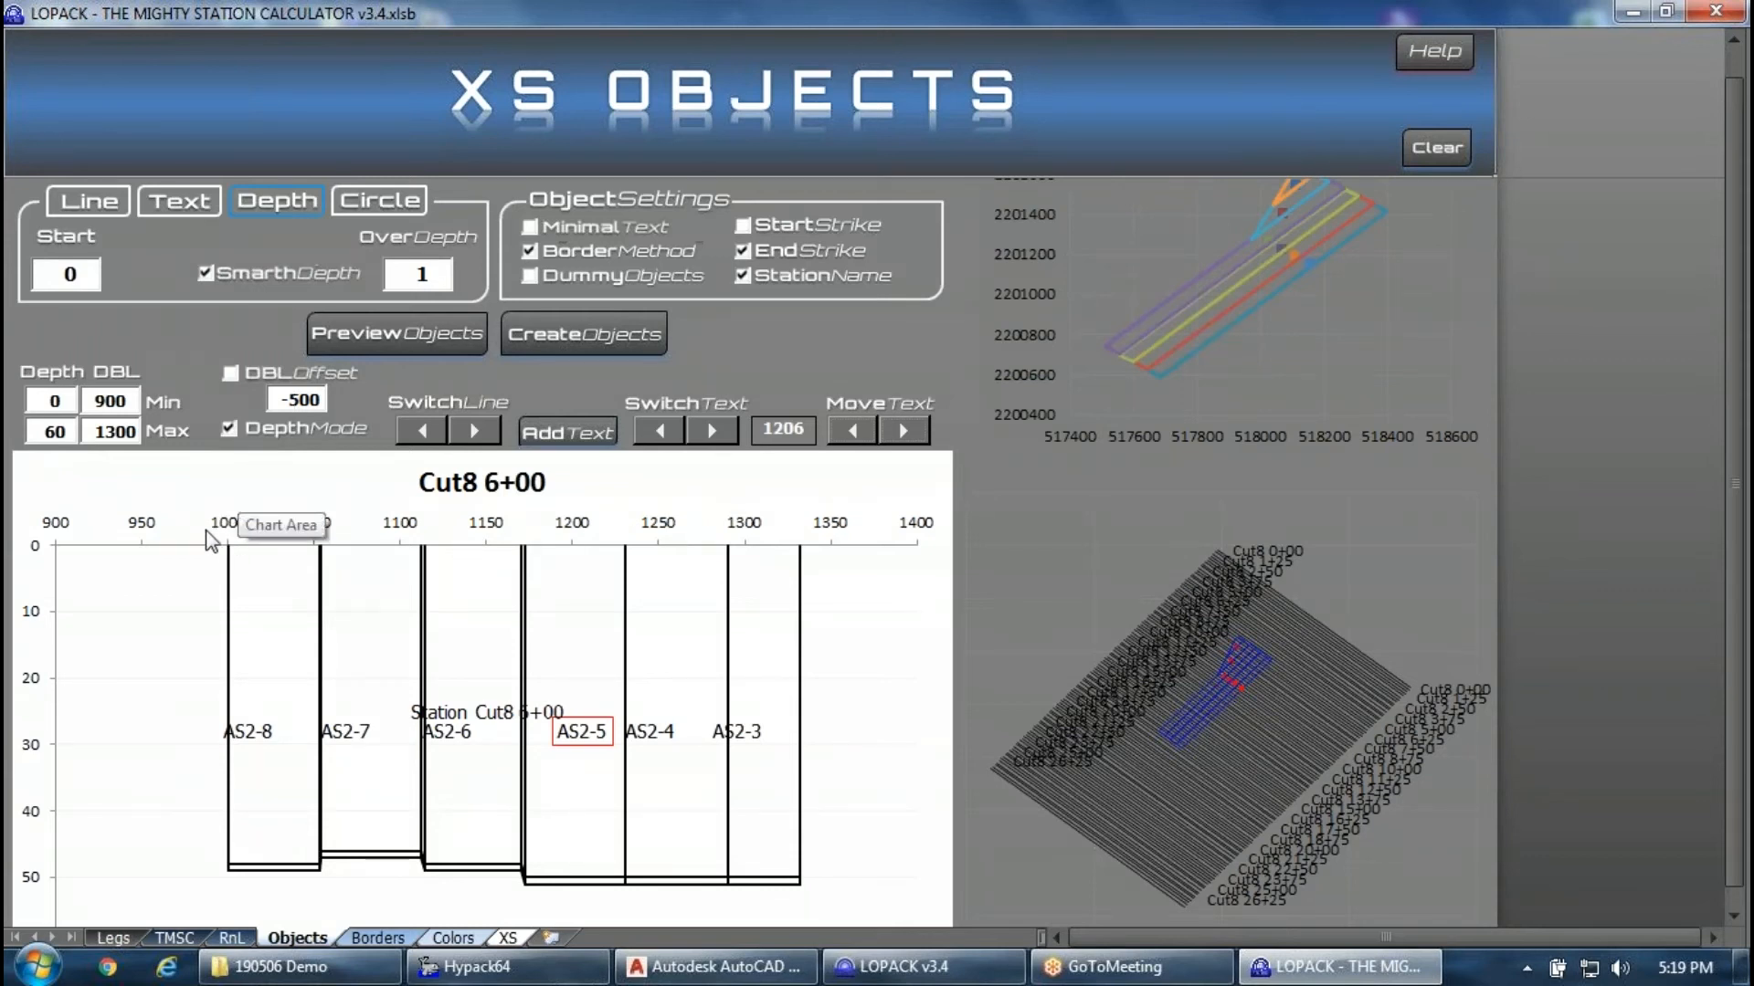
pyautogui.click(282, 399)
pyautogui.press('Delete')
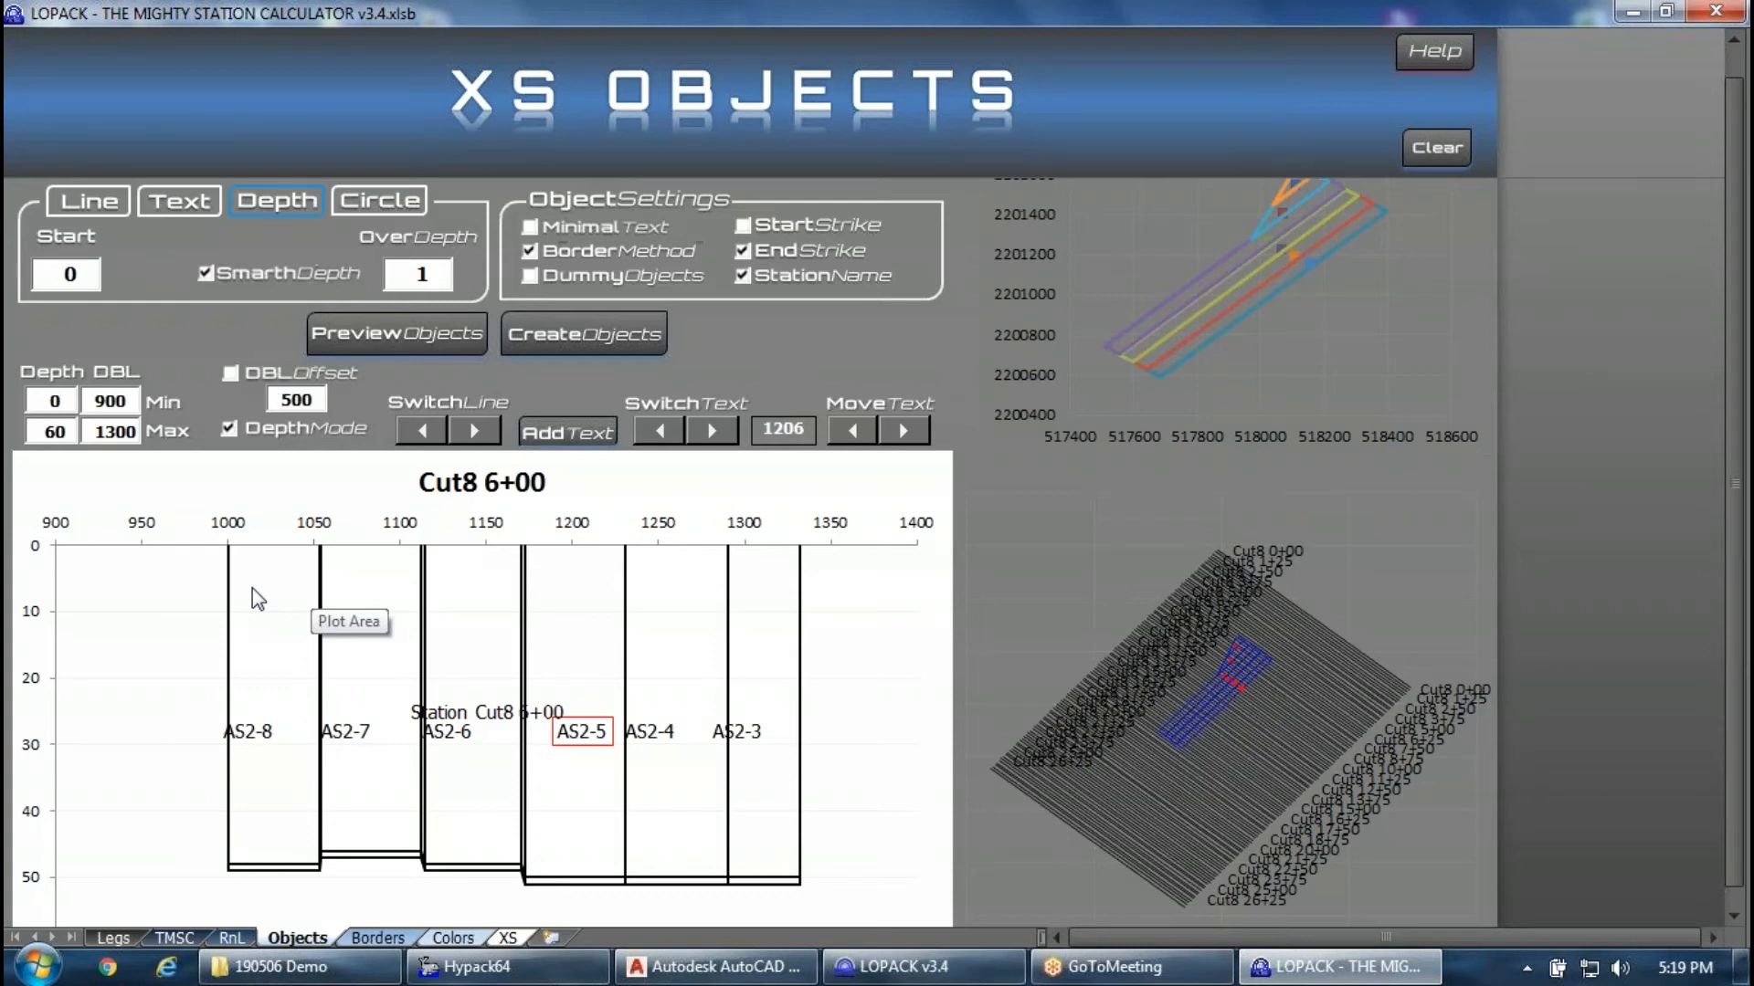
pyautogui.scroll(-4, 353, 621)
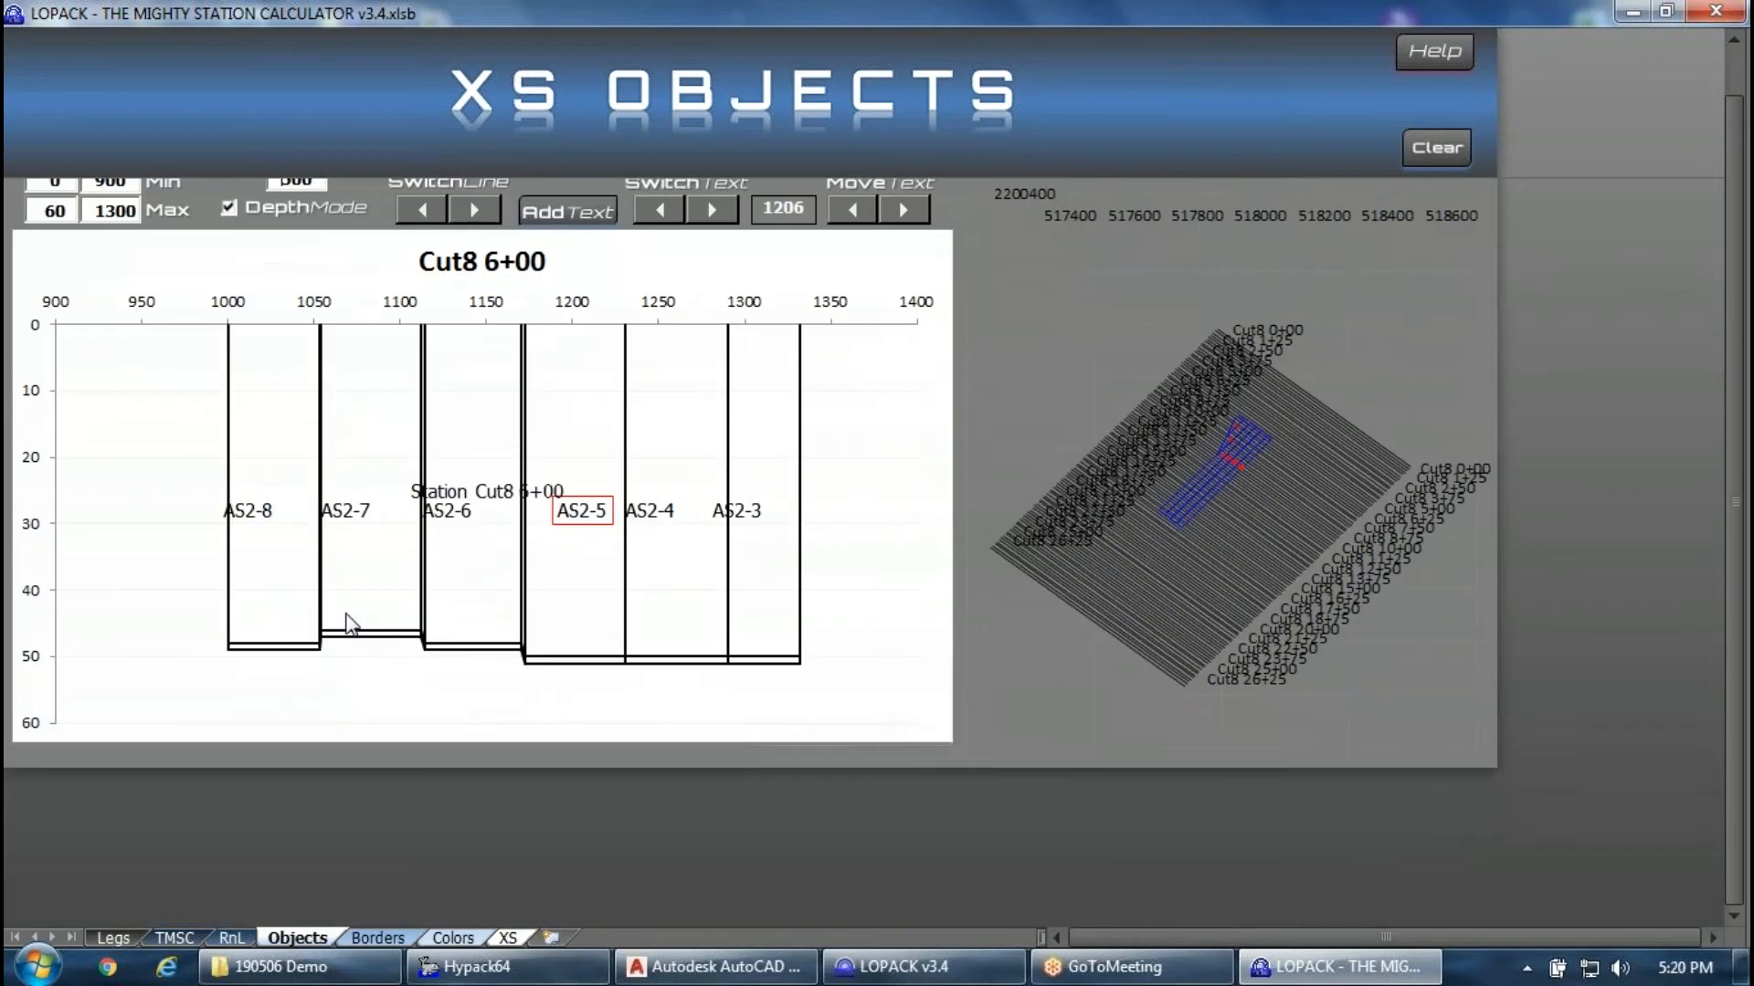
# Clear the XS Objects form, disable Border Method and enable Minimal Text in the object settings.
pyautogui.scroll(6, 385, 638)
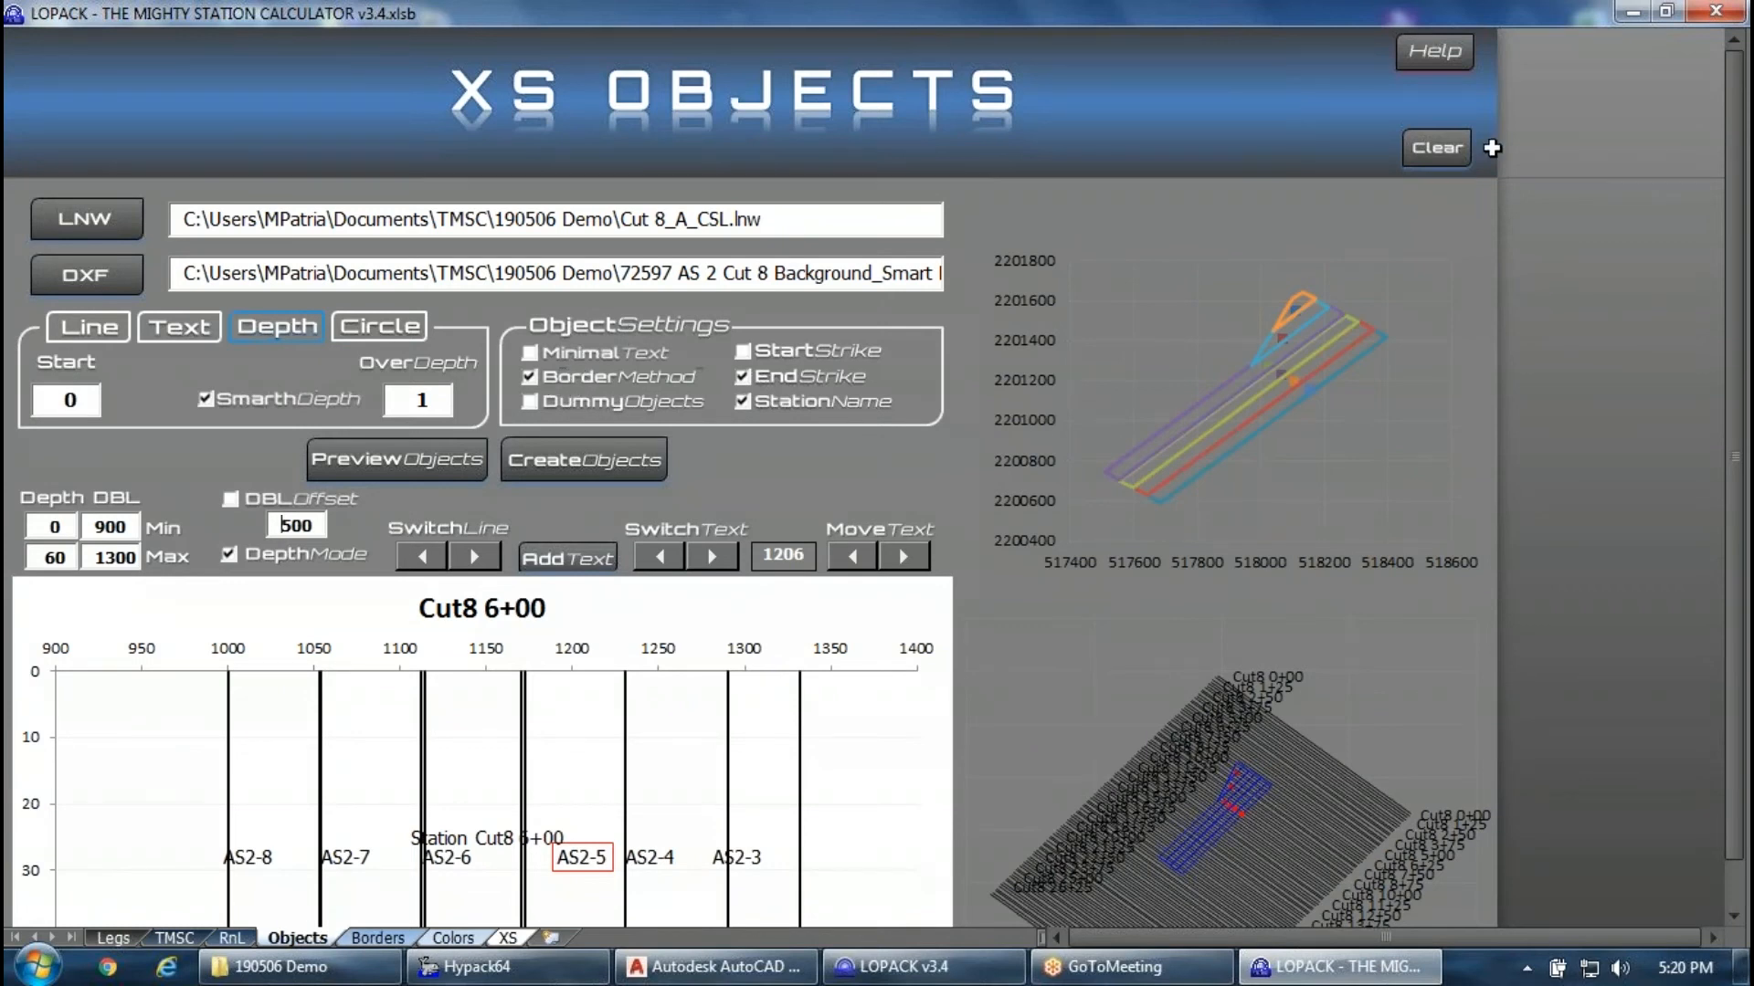
pyautogui.click(1462, 147)
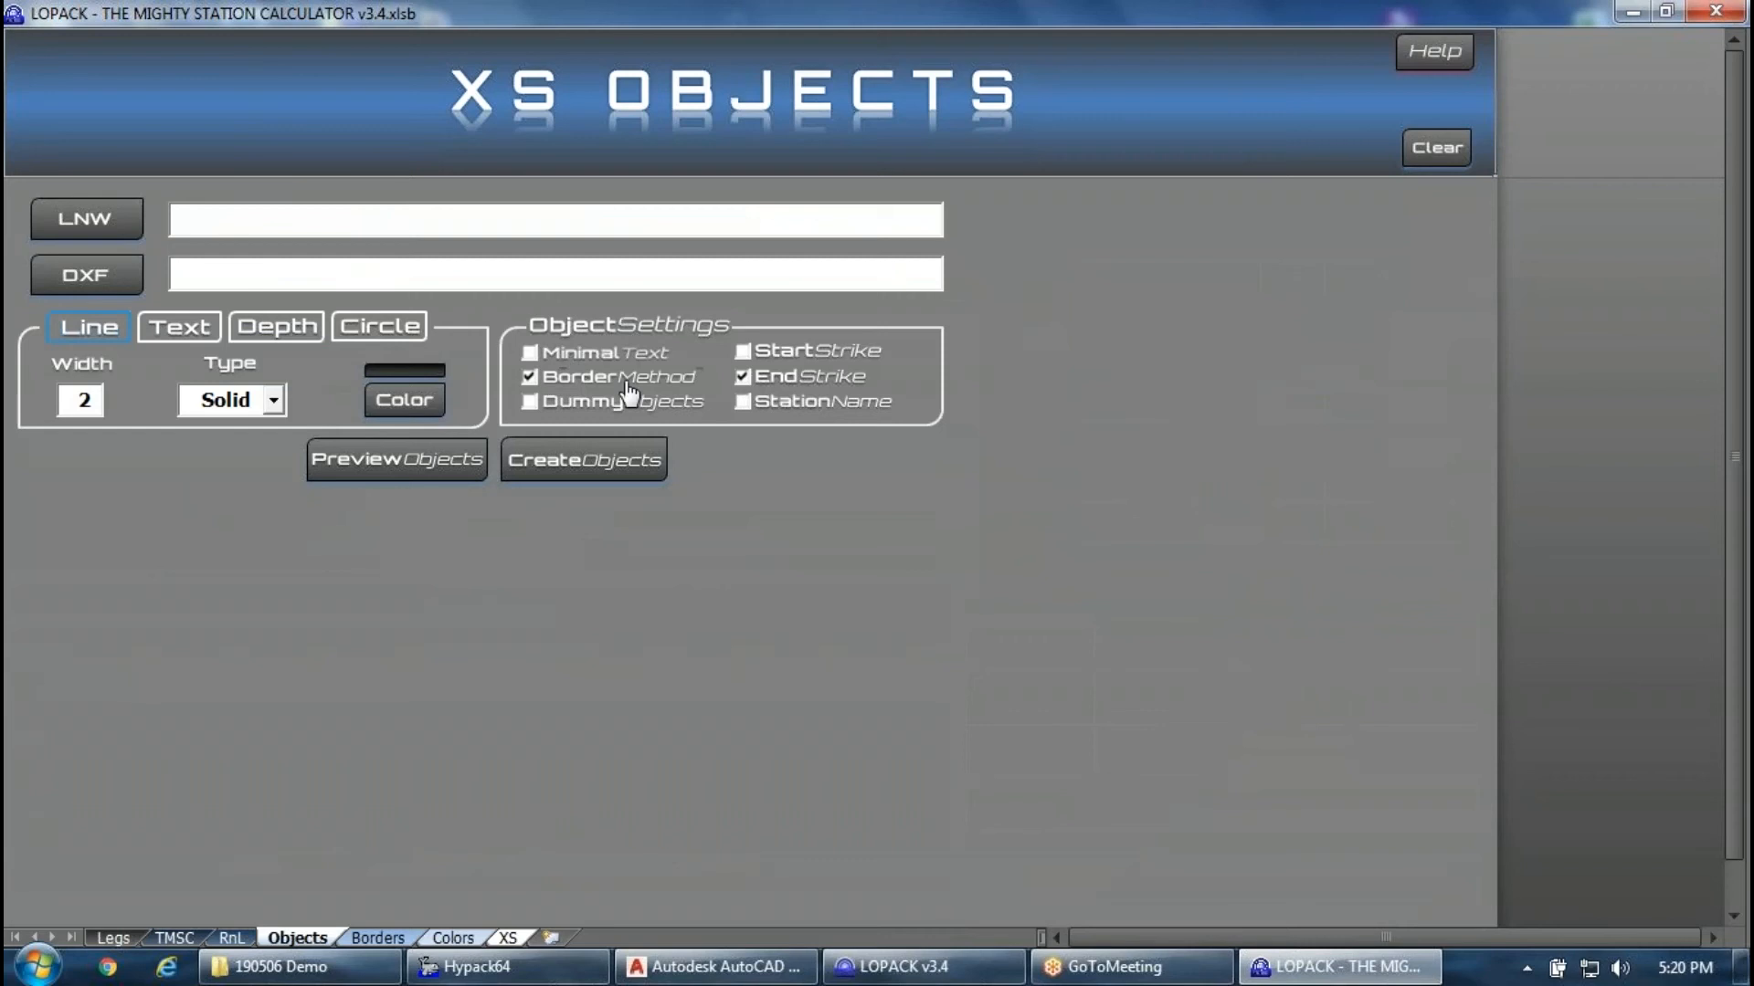
pyautogui.click(573, 362)
pyautogui.click(573, 362)
pyautogui.click(560, 378)
pyautogui.click(562, 356)
# Open Long Beach sand fence w text.dxf from the 190506 Demo folder in AutoCAD.
pyautogui.click(274, 967)
pyautogui.click(1032, 631)
pyautogui.scroll(-3, 1089, 595)
pyautogui.scroll(-2, 1138, 608)
pyautogui.scroll(-1, 1138, 608)
pyautogui.doubleClick(997, 700)
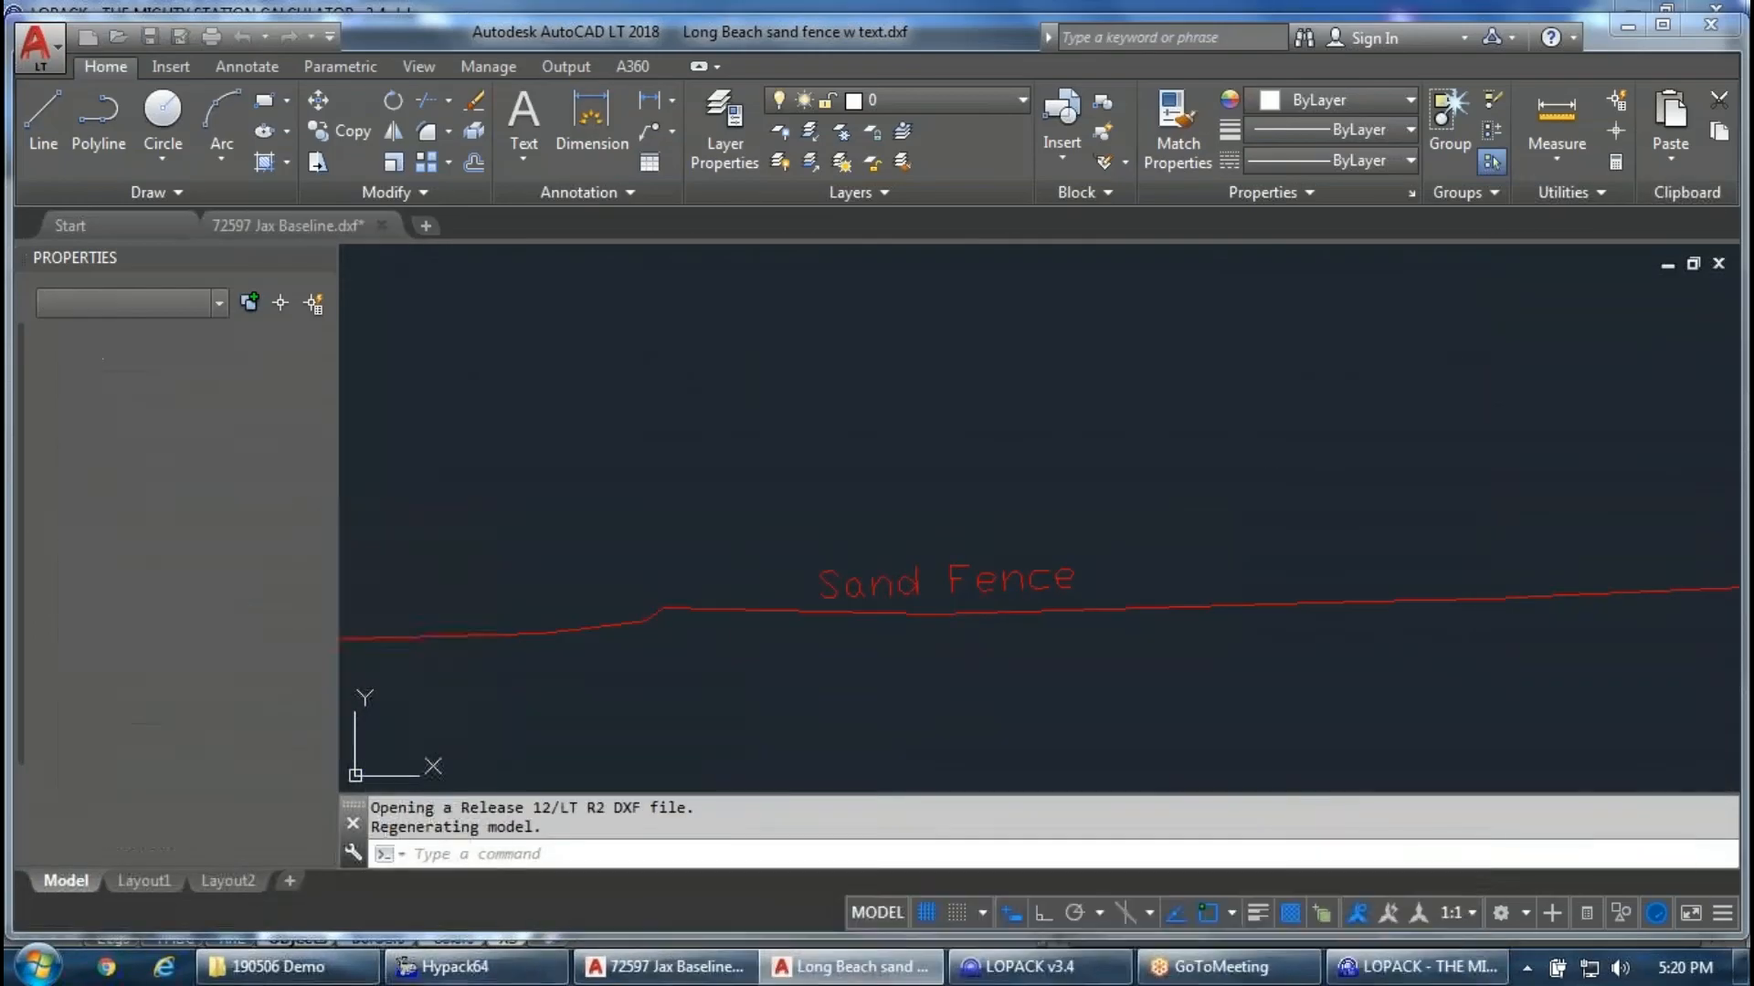
# Examine the full extent of the sand fence drawing and check the objects it contains by selecting everything.
pyautogui.scroll(-5, 869, 380)
pyautogui.click(1042, 438)
pyautogui.click(879, 331)
pyautogui.press('Escape')
pyautogui.hotkey('ctrl', 'a')
pyautogui.click(225, 305)
pyautogui.press('Escape')
pyautogui.scroll(4, 896, 380)
pyautogui.scroll(-4, 987, 389)
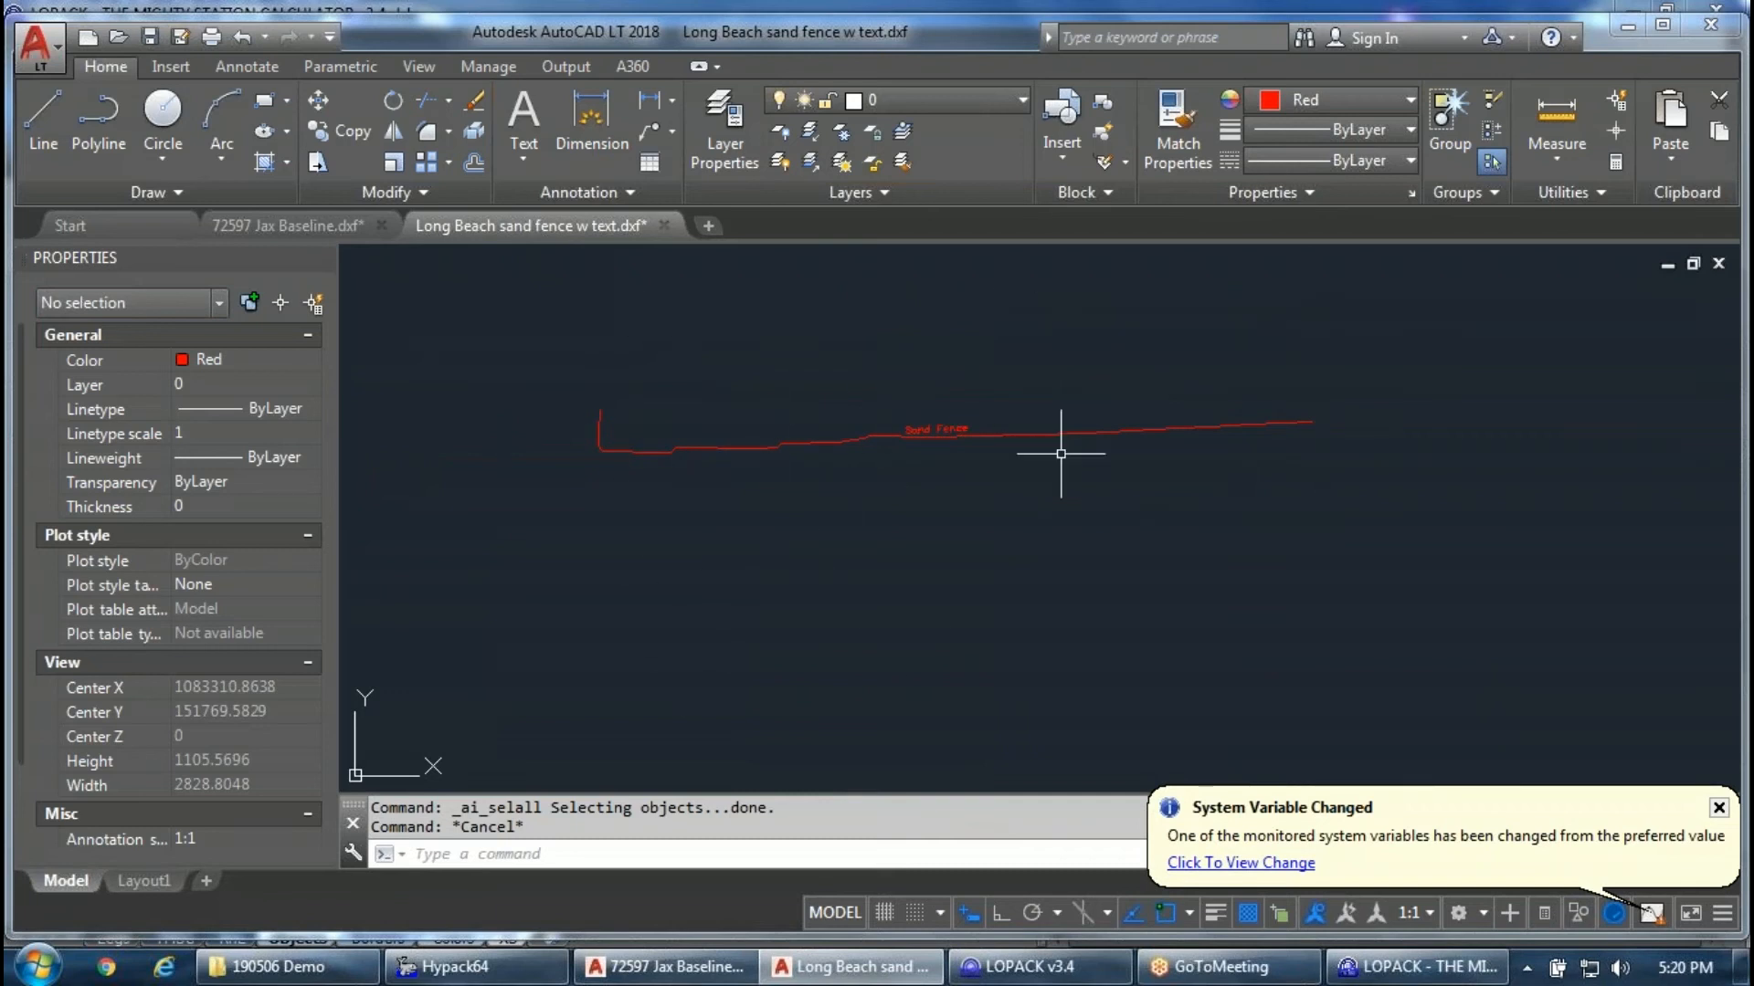
# Examine the sand fence polyline's vertices, geometry and position relative to the Sand Fence text.
pyautogui.scroll(4, 972, 427)
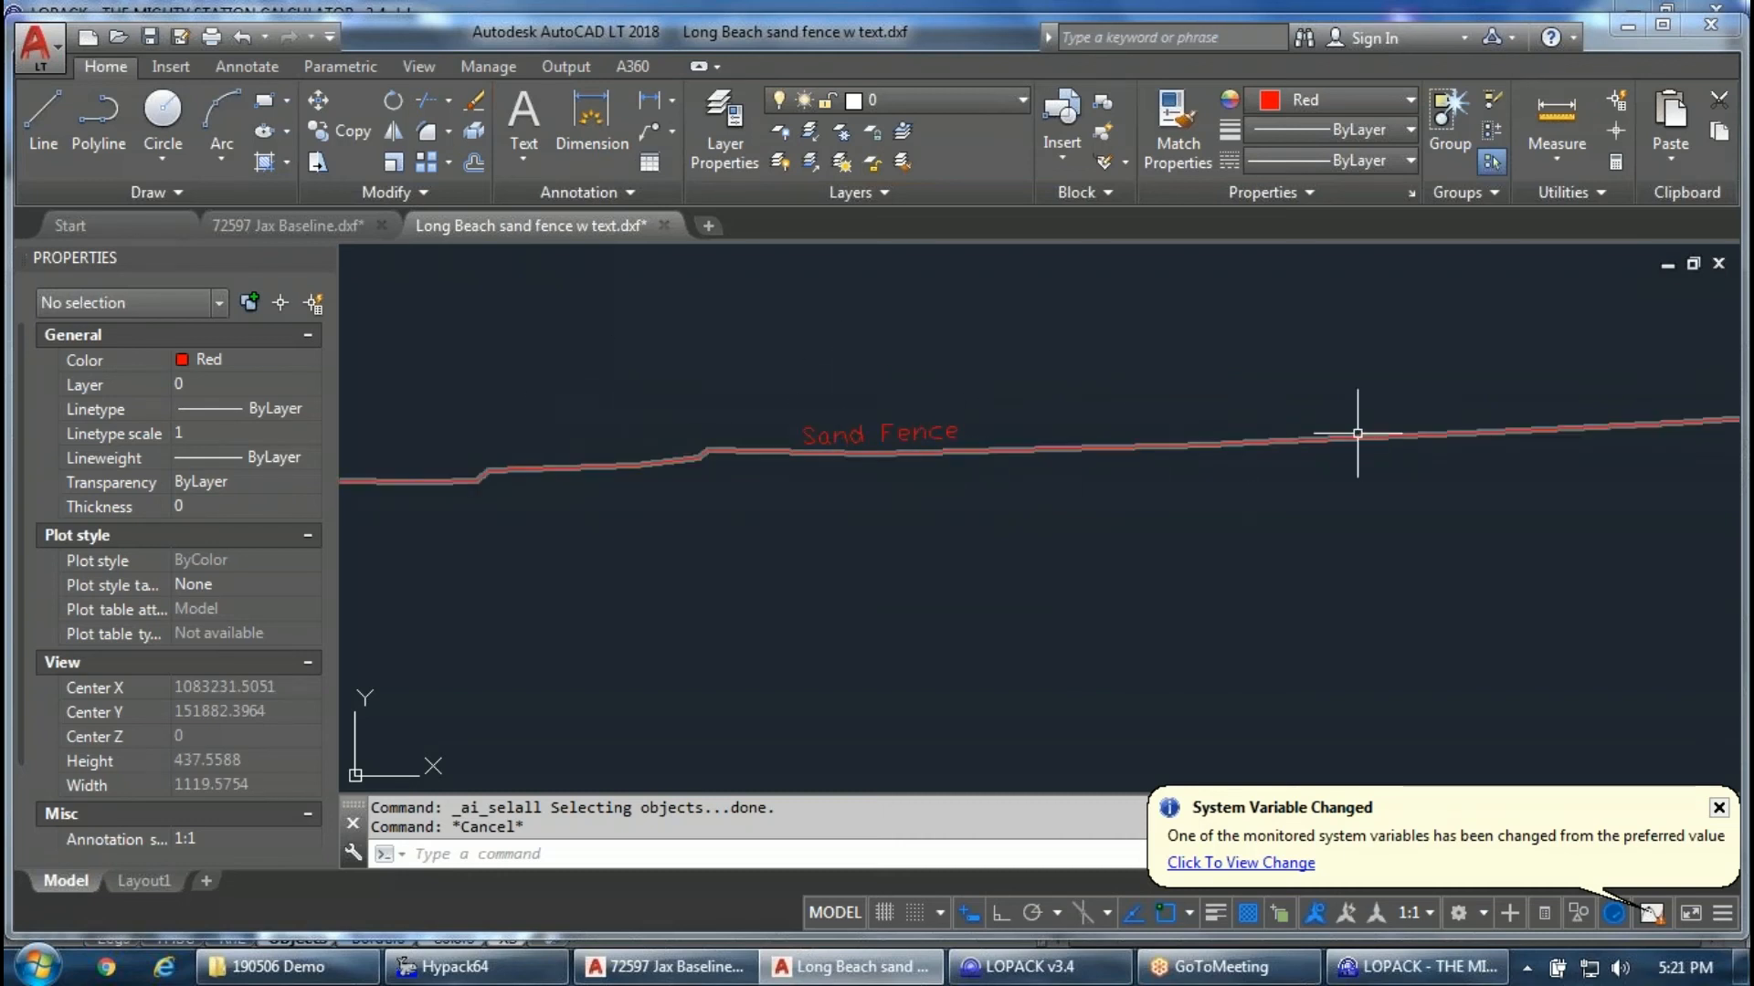
pyautogui.click(1147, 520)
pyautogui.click(962, 263)
pyautogui.press('Escape')
pyautogui.click(919, 430)
pyautogui.click(1191, 490)
pyautogui.press('Escape')
pyautogui.press('Escape')
pyautogui.click(1190, 493)
pyautogui.click(1117, 391)
pyautogui.scroll(-6, 1116, 402)
pyautogui.scroll(8, 860, 418)
pyautogui.scroll(-3, 1005, 466)
pyautogui.scroll(5, 1449, 469)
pyautogui.scroll(-2, 1135, 548)
pyautogui.scroll(3, 1322, 388)
pyautogui.scroll(-1, 1023, 392)
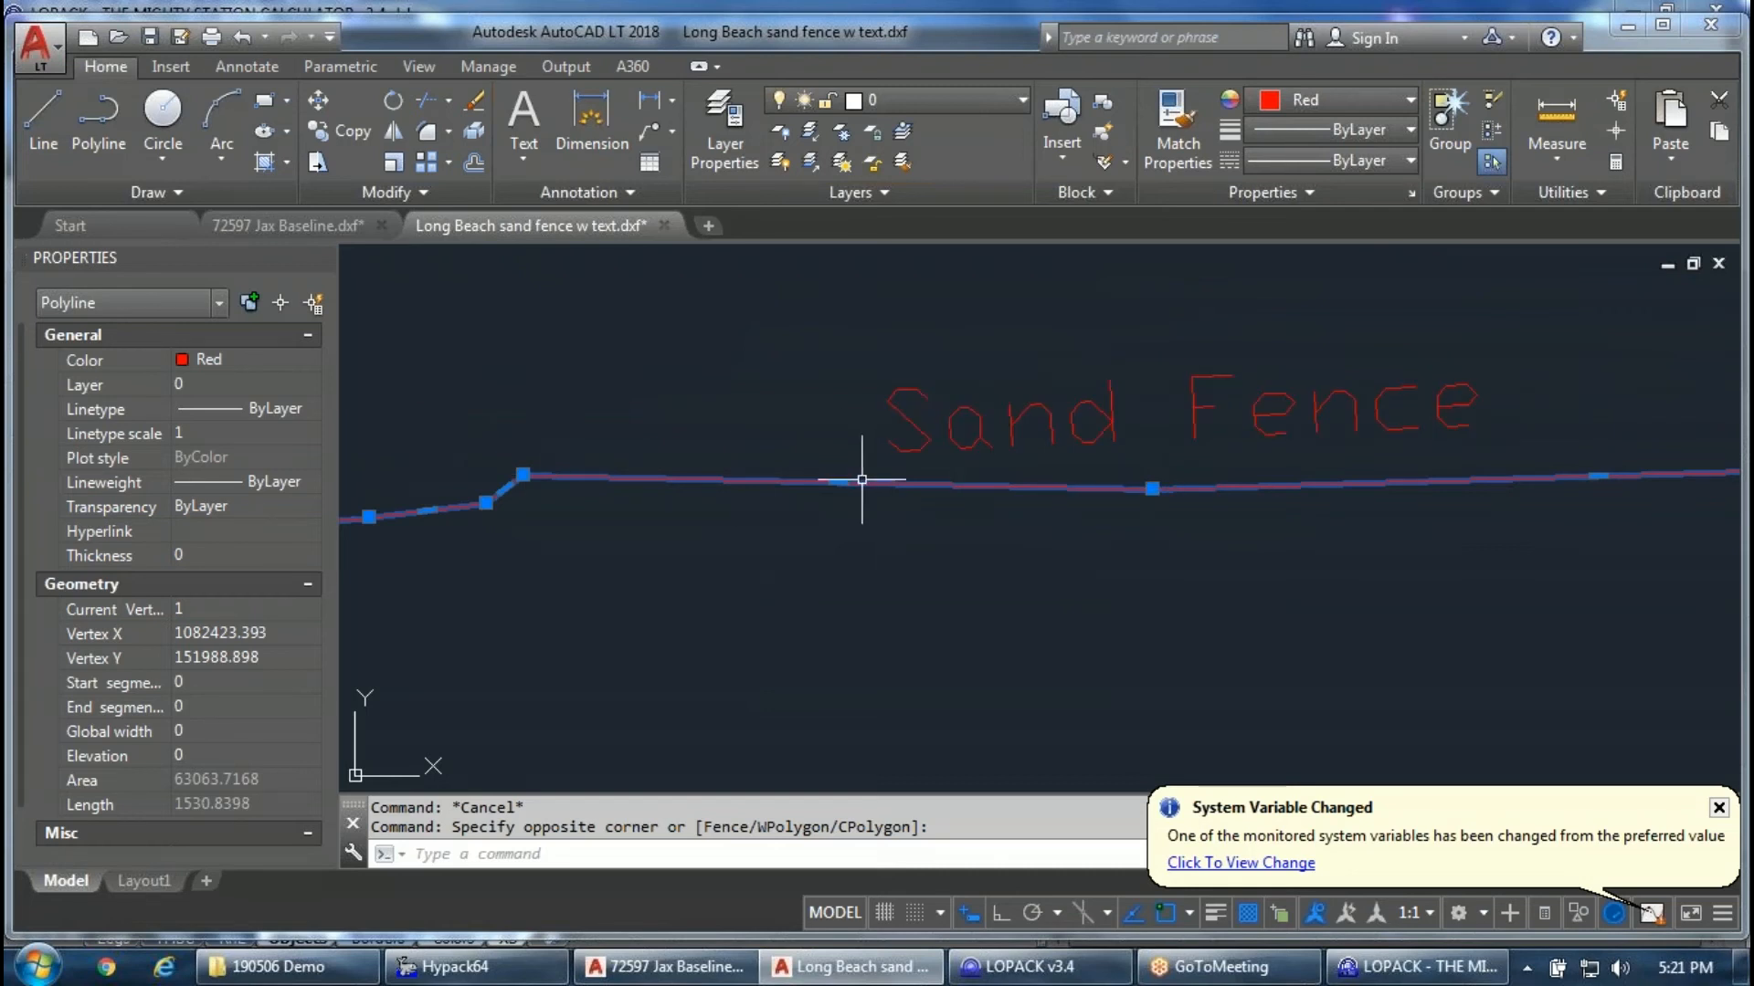
pyautogui.scroll(-5, 866, 472)
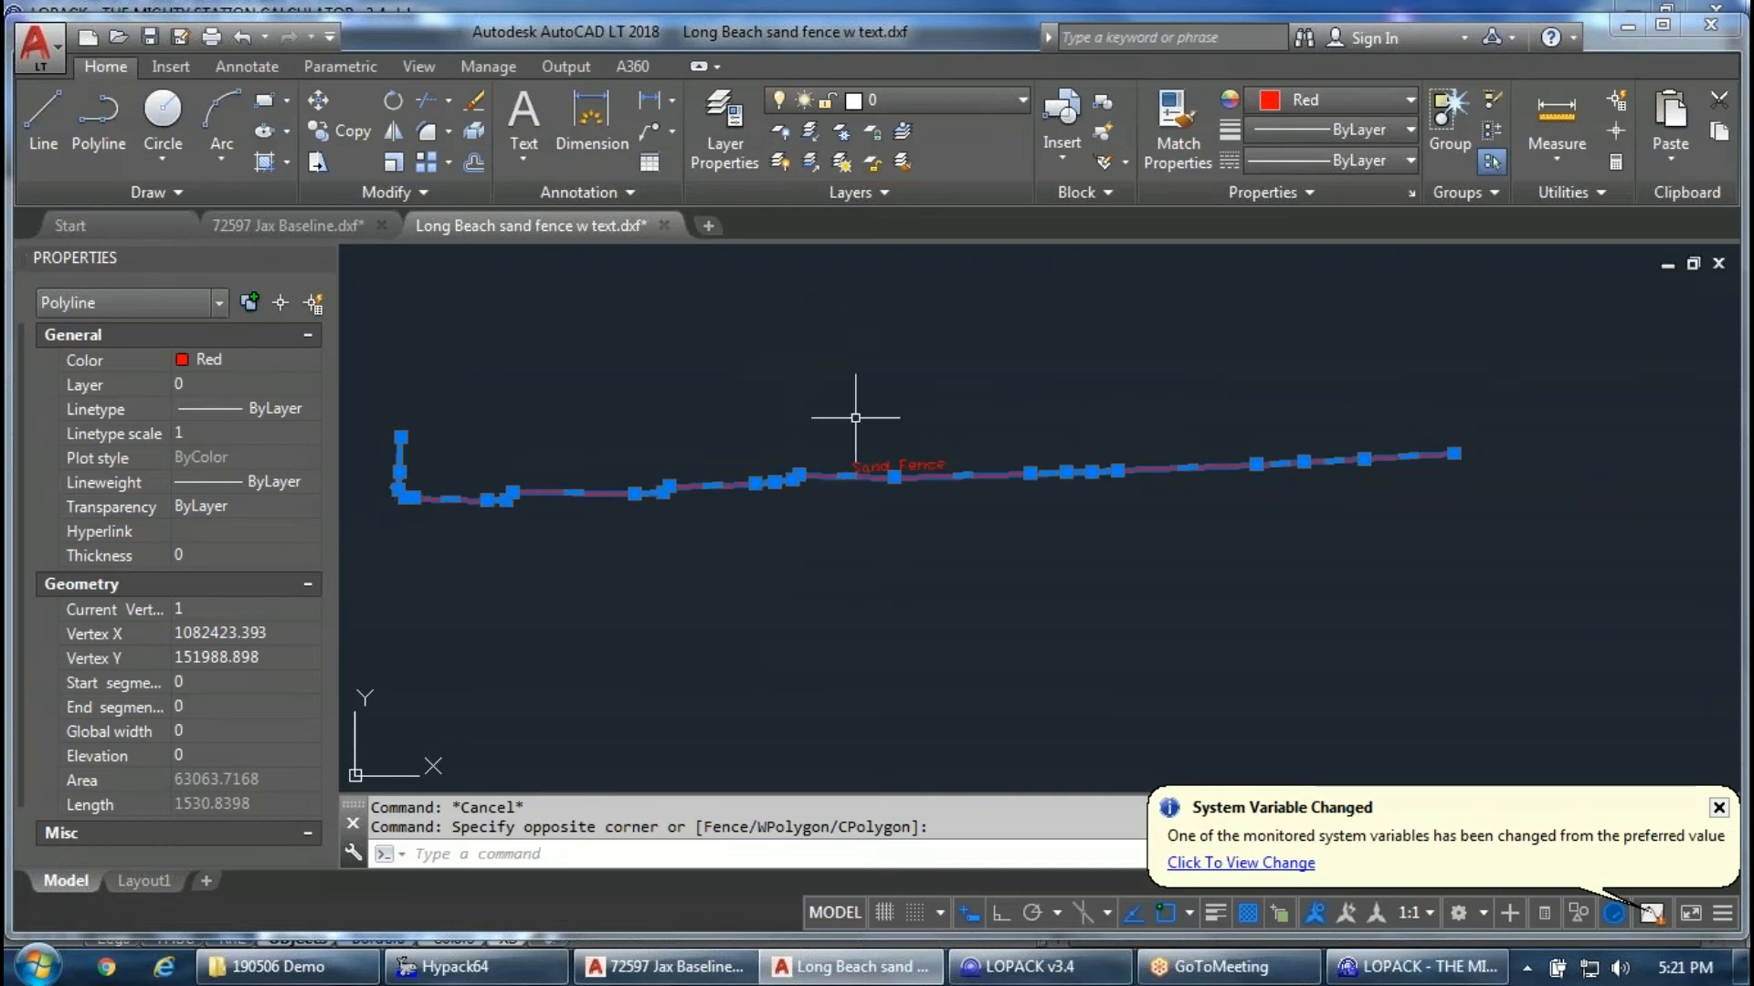
pyautogui.scroll(4, 851, 435)
pyautogui.press('Escape')
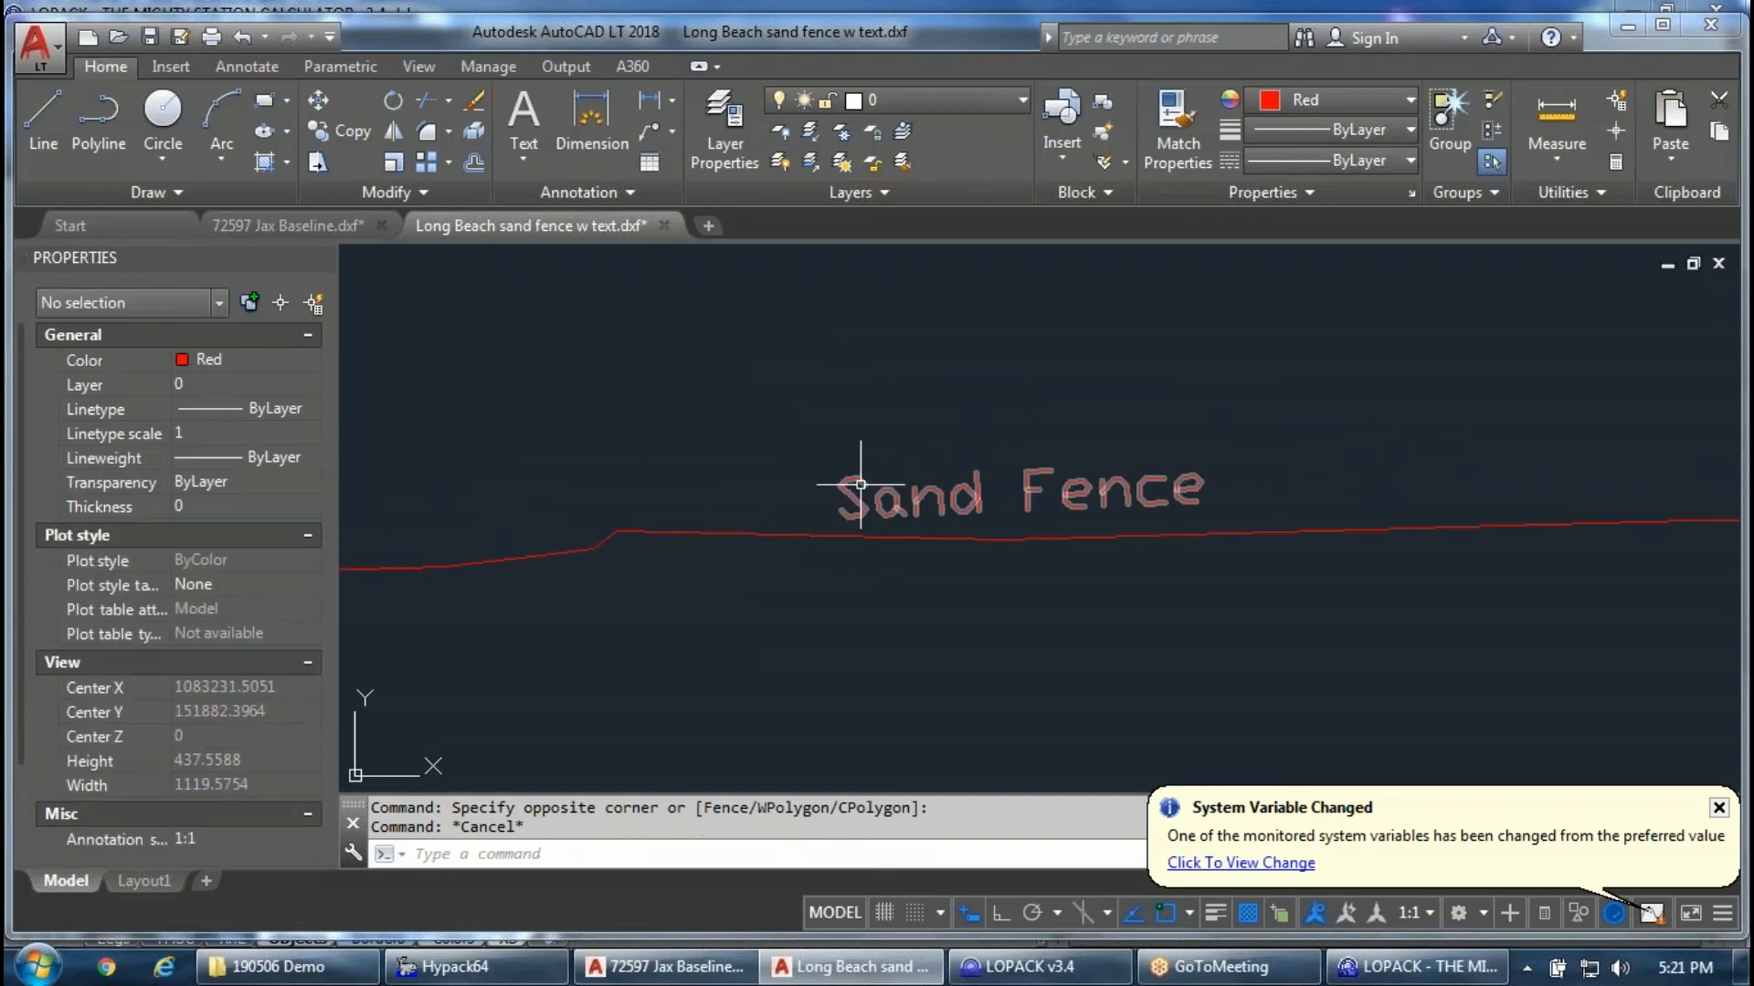
# Compare the properties of the Sand Fence text with those of the polyline beneath it.
pyautogui.scroll(-2, 914, 501)
pyautogui.click(914, 501)
pyautogui.scroll(-2, 834, 469)
pyautogui.press('Escape')
pyautogui.scroll(5, 849, 469)
pyautogui.click(852, 499)
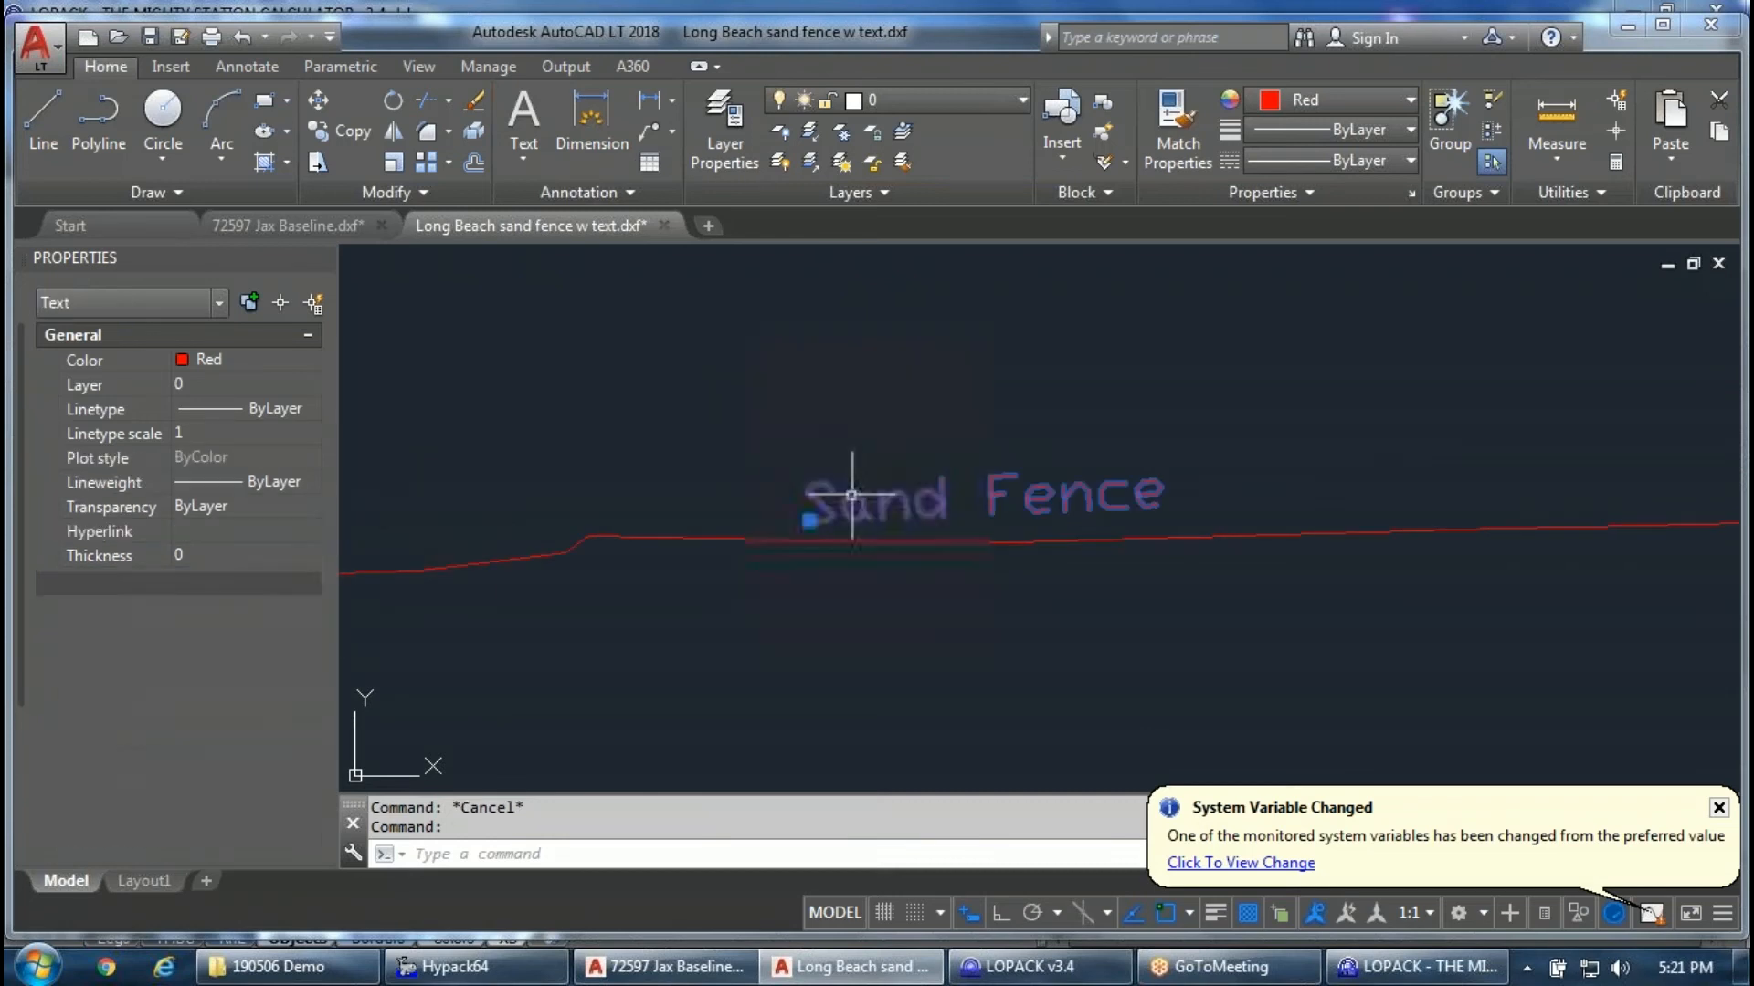
pyautogui.click(821, 543)
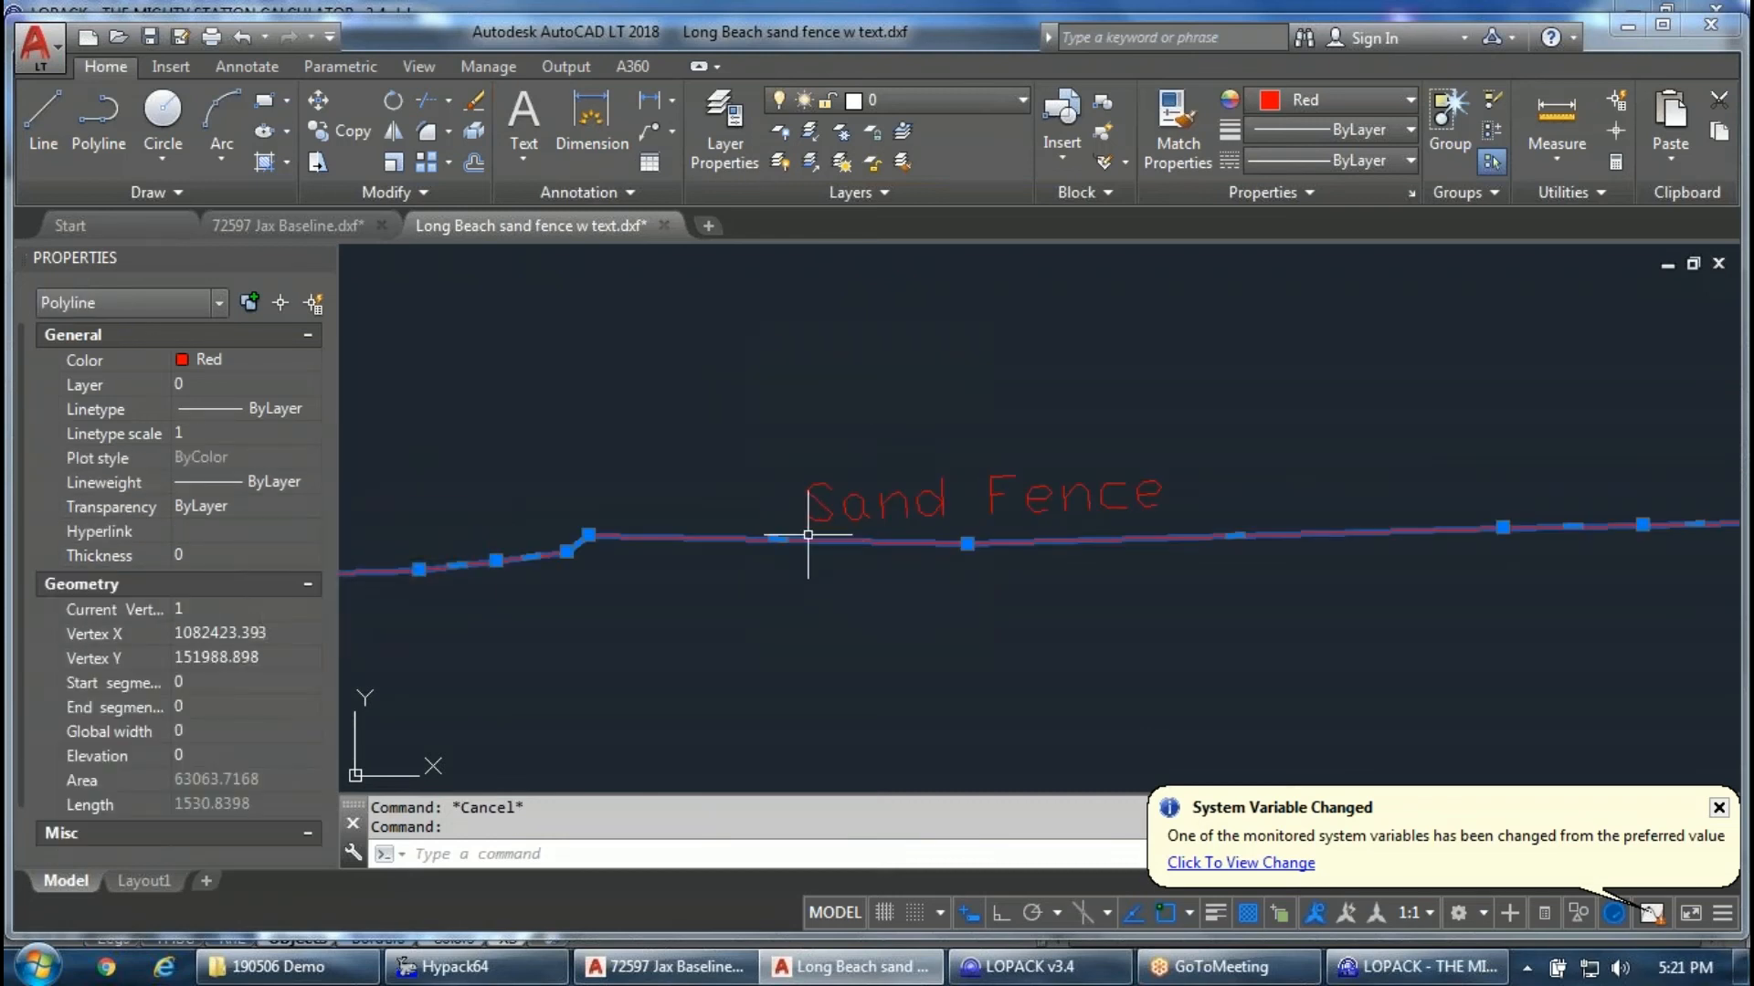
pyautogui.press('Escape')
pyautogui.scroll(-2, 858, 498)
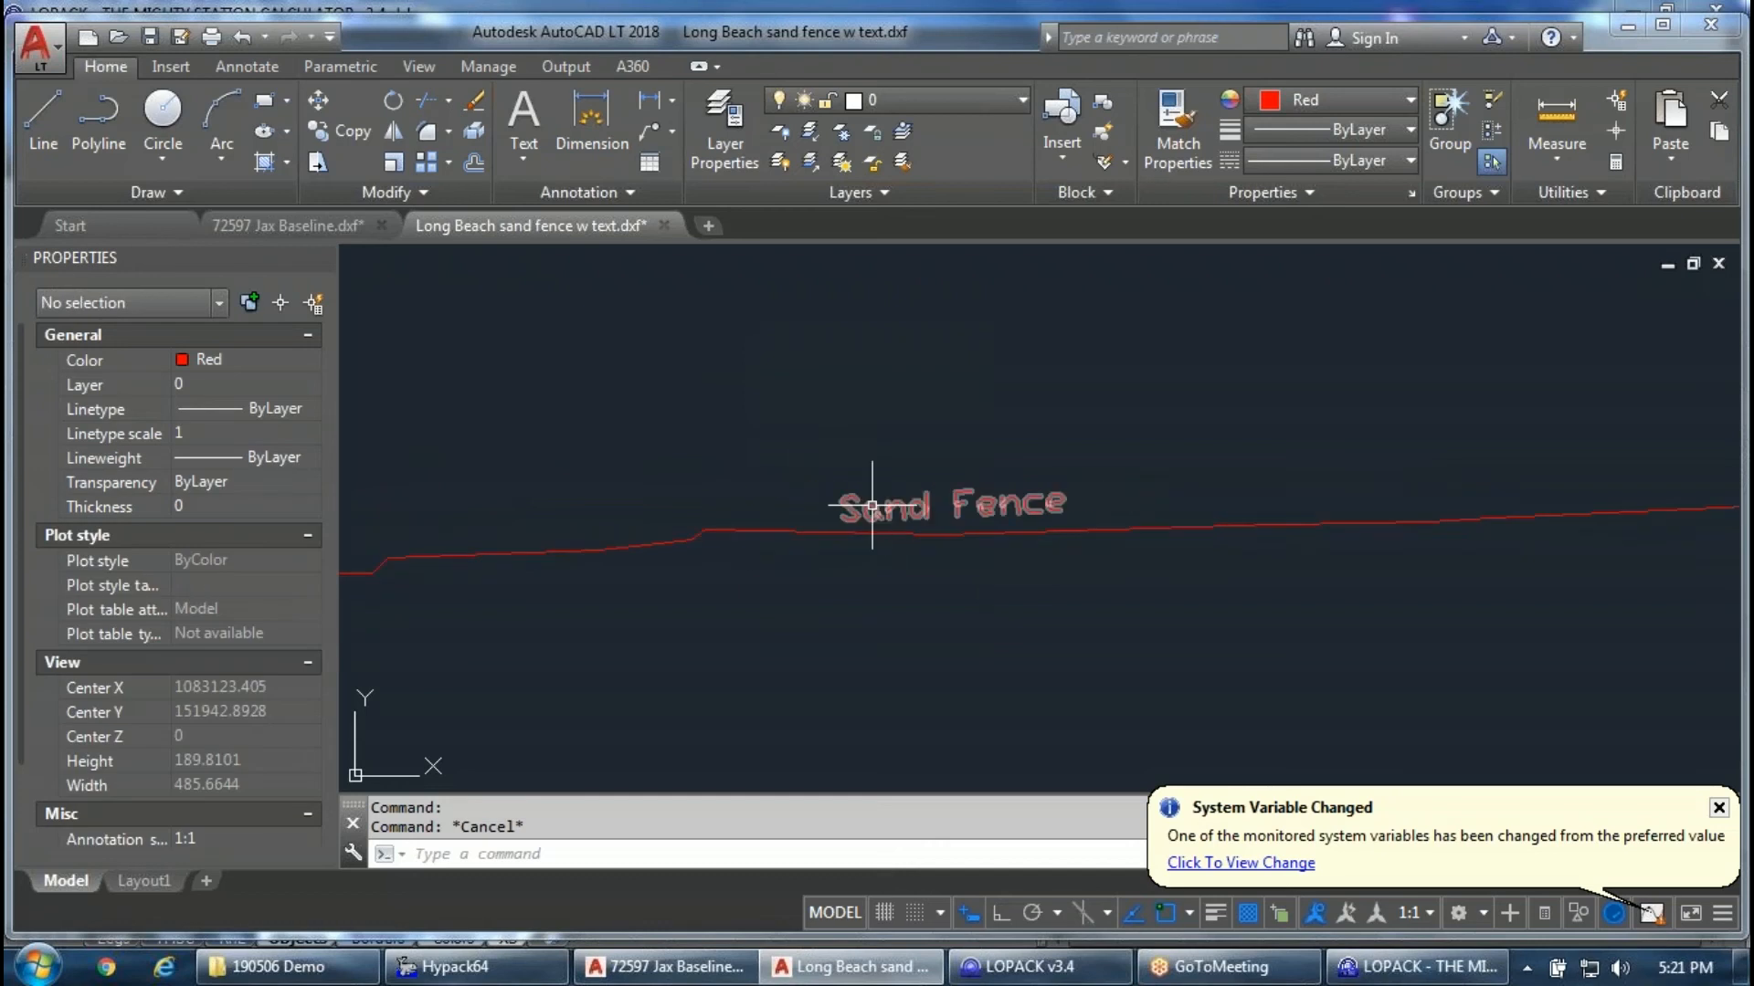
pyautogui.click(871, 504)
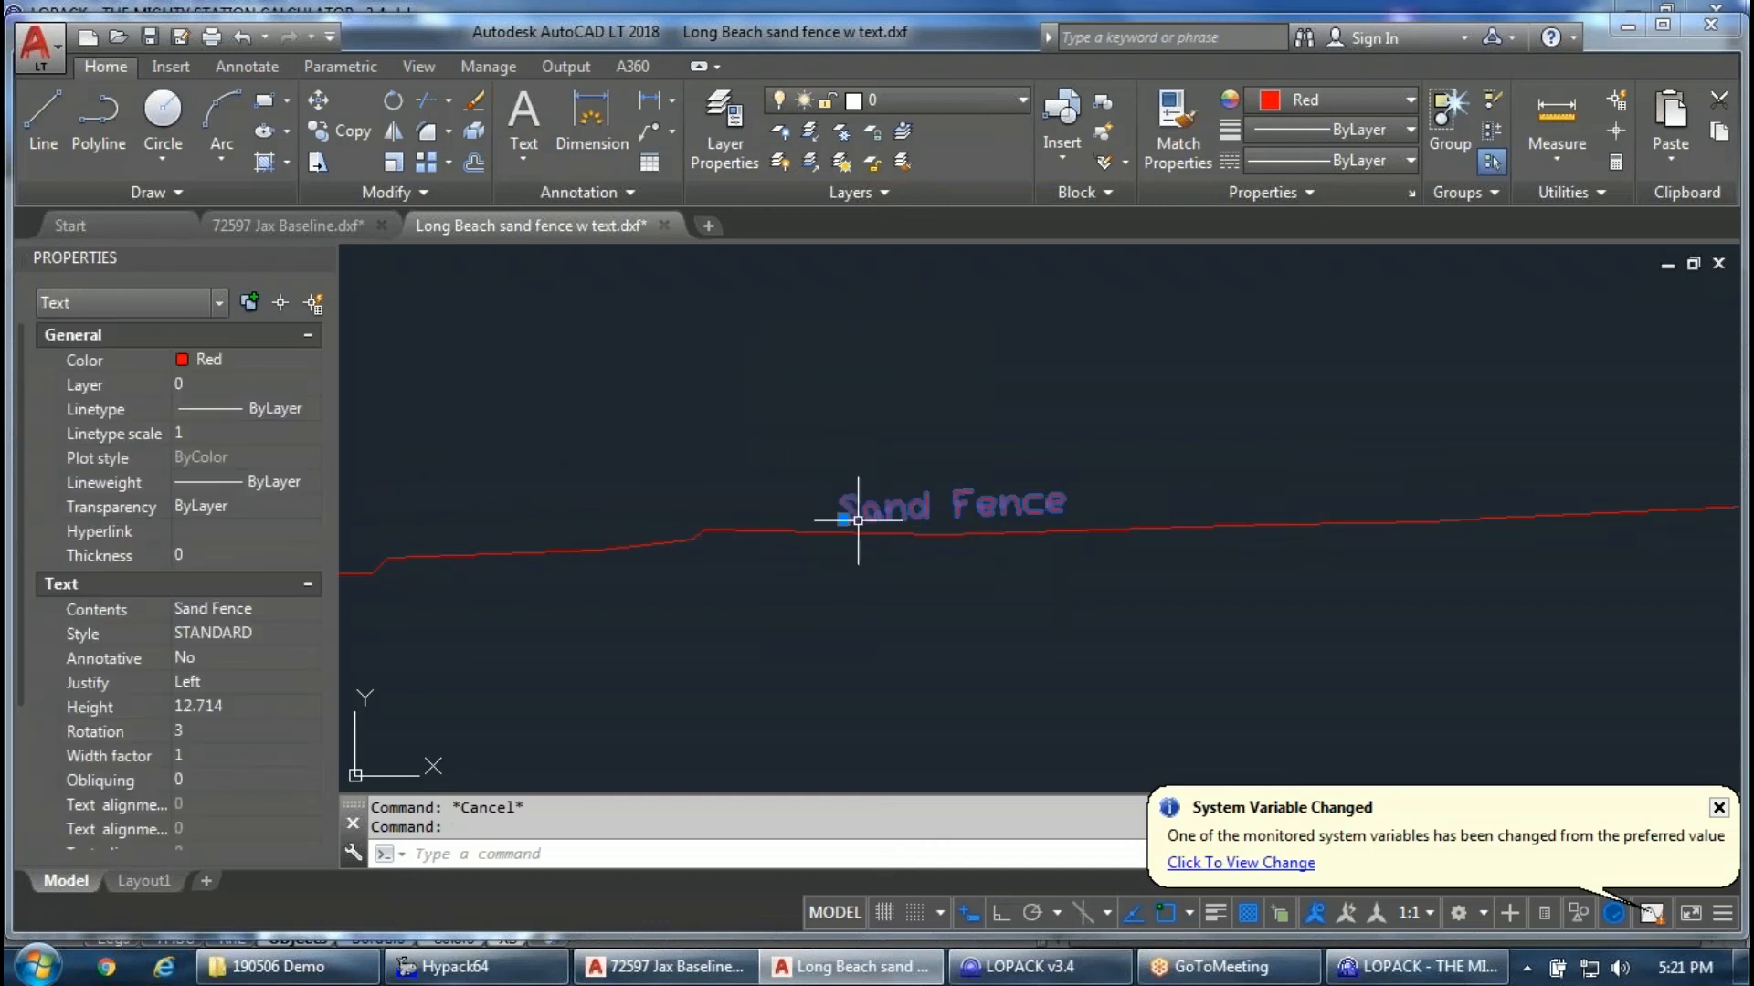
pyautogui.press('Escape')
# Copy the fence polyline together with its Sand Fence text about 229 units west.
pyautogui.click(634, 548)
pyautogui.scroll(2, 560, 524)
pyautogui.click(1162, 474)
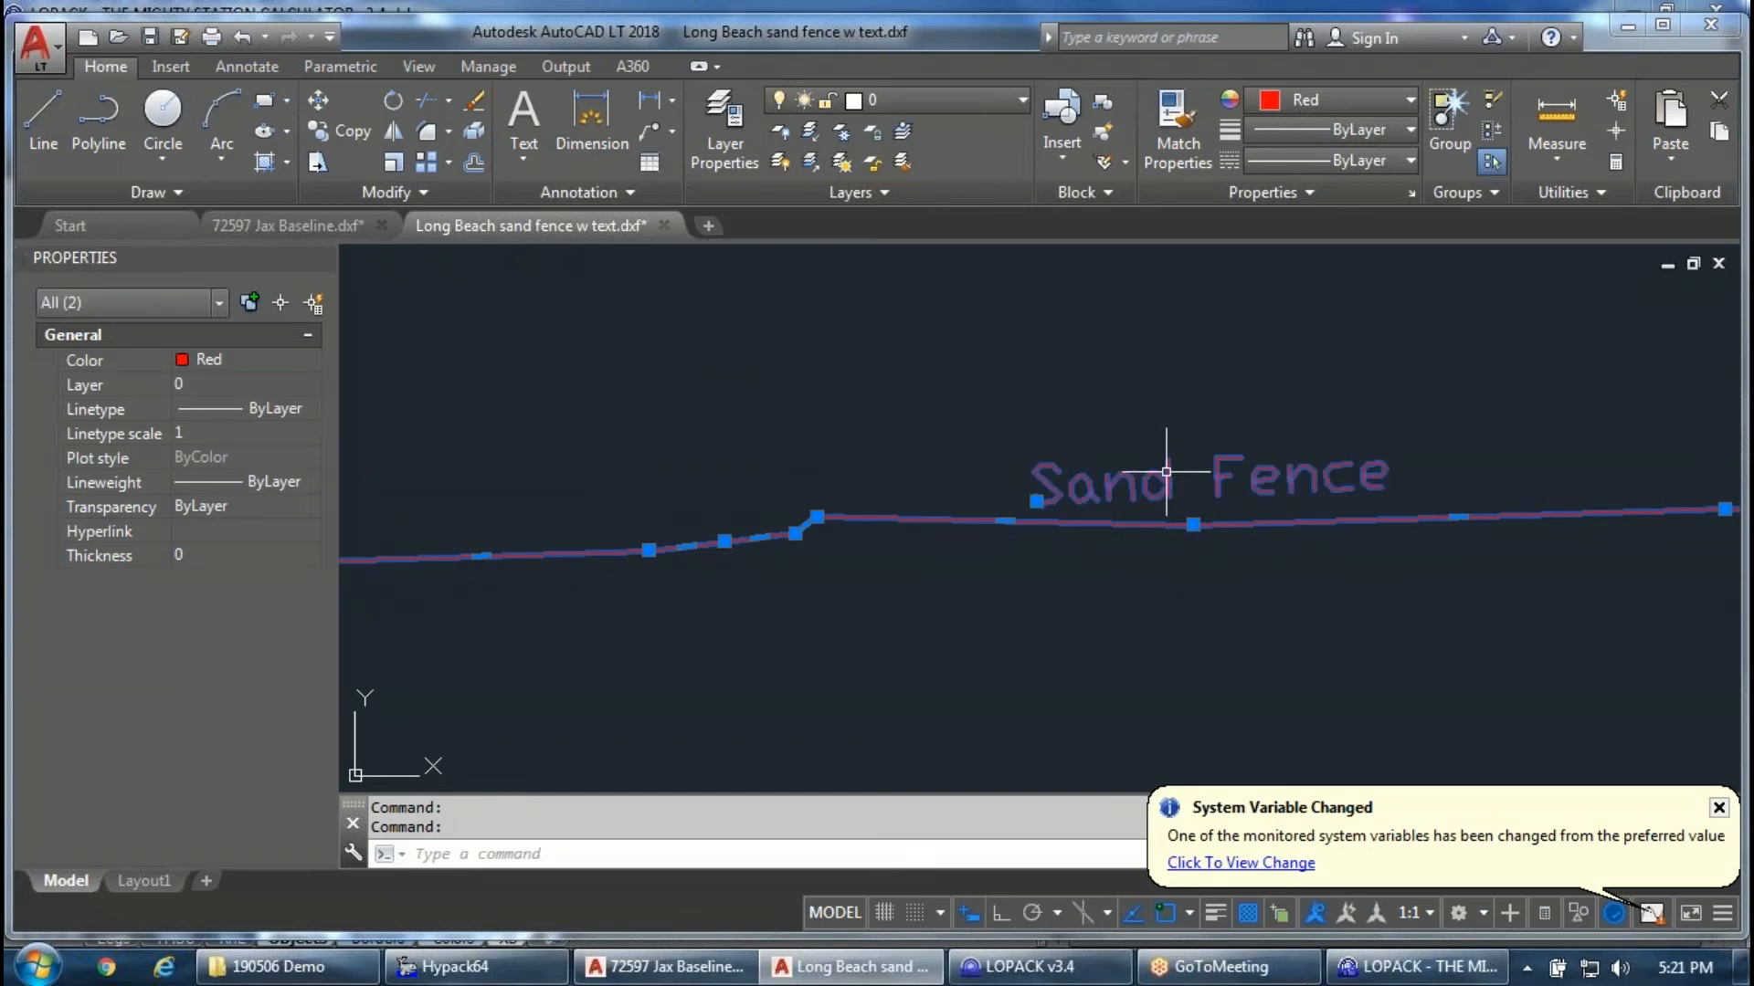
pyautogui.write('copy')
pyautogui.press('Return')
pyautogui.click(1167, 473)
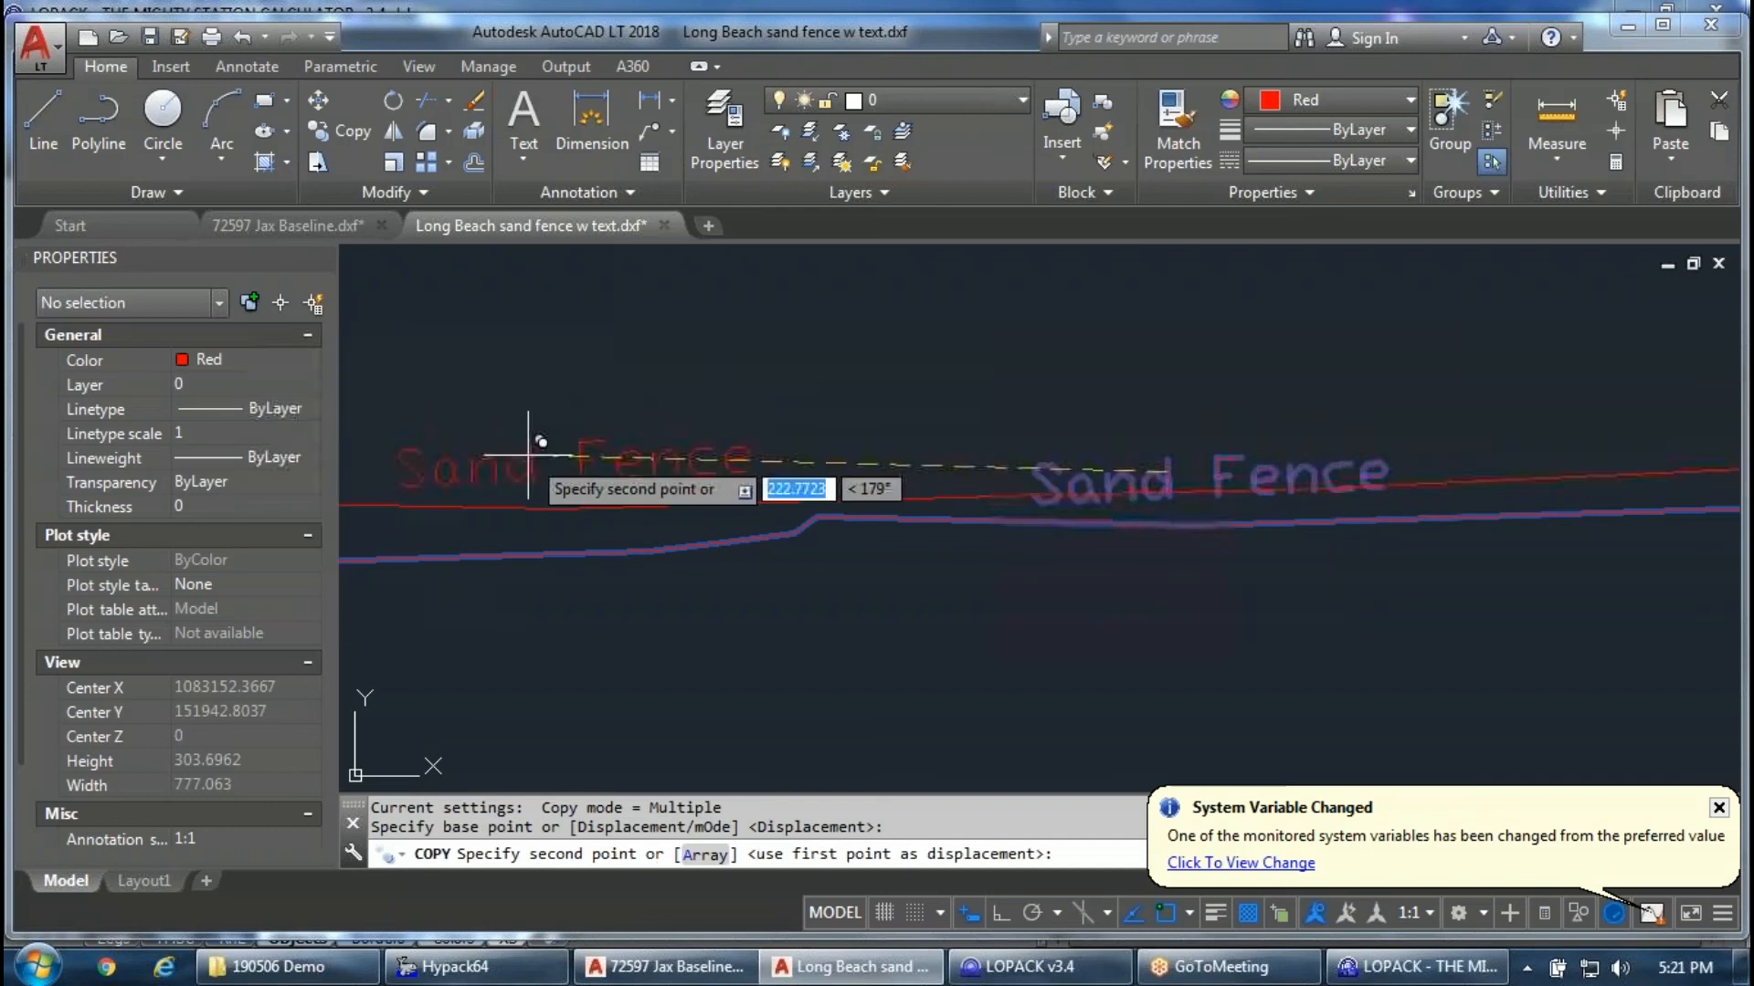
pyautogui.press('Escape')
# Delete the copied polyline and check the copied text's placement against the original polyline.
pyautogui.click(810, 575)
pyautogui.click(772, 552)
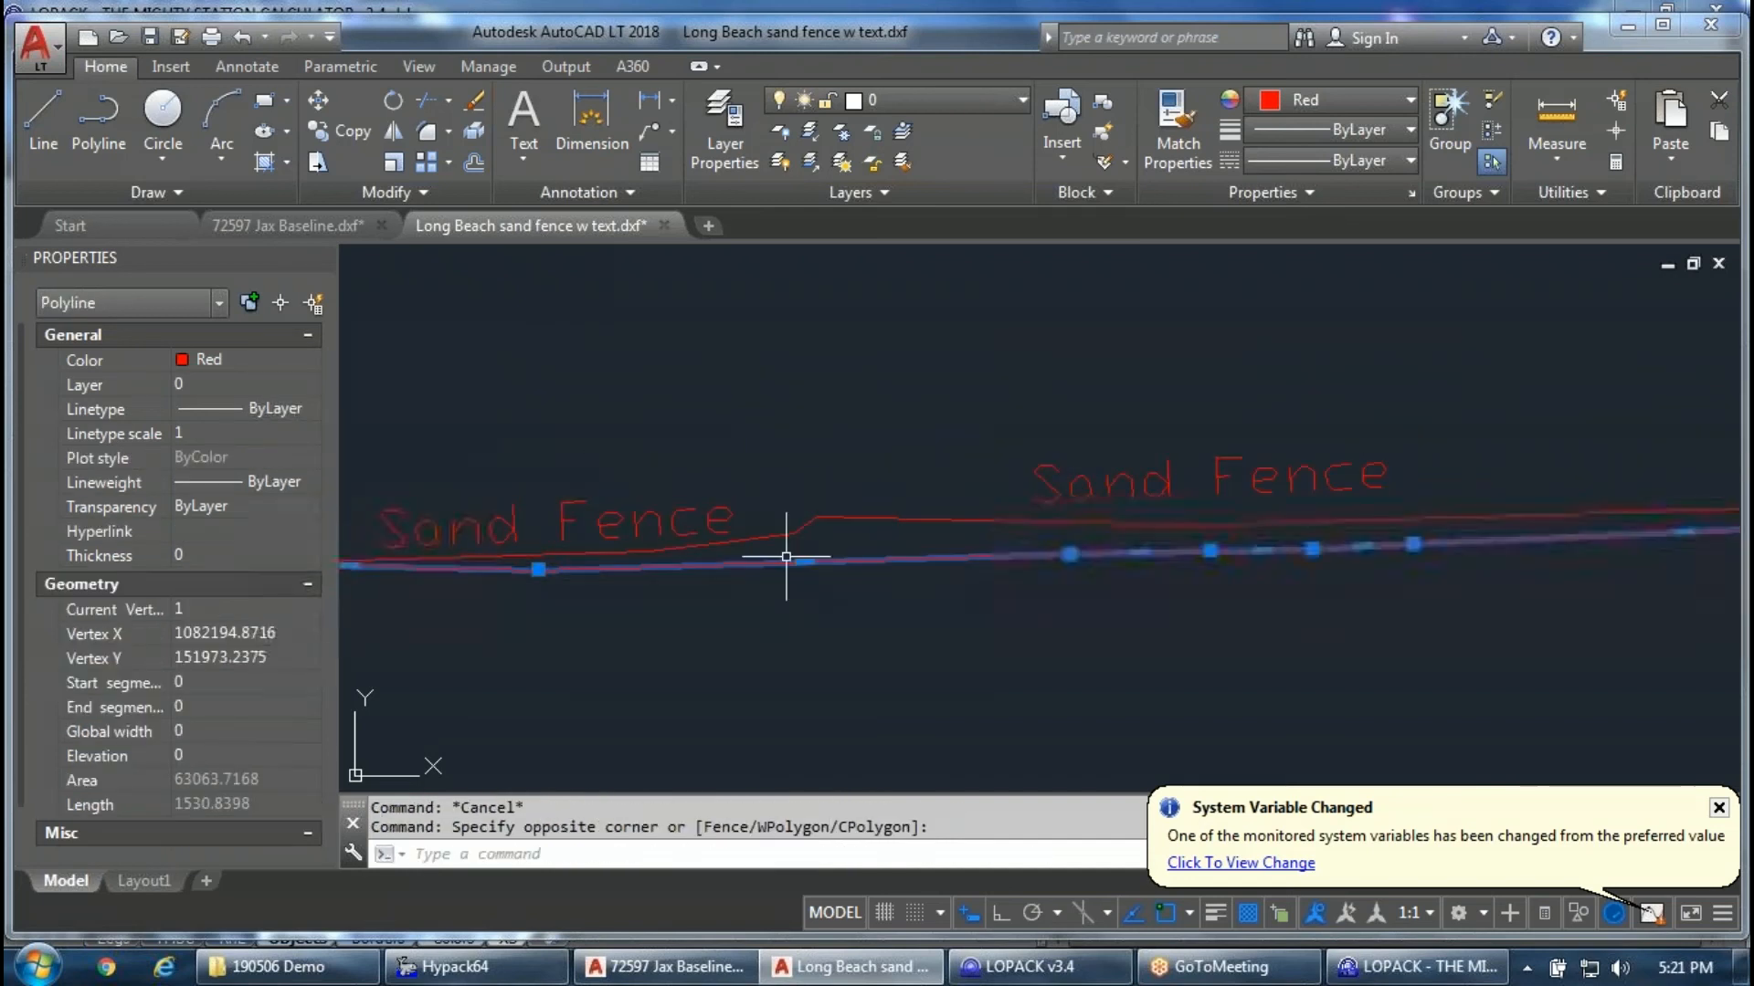
pyautogui.press('Delete')
pyautogui.click(489, 508)
pyautogui.click(433, 566)
pyautogui.scroll(-2, 688, 599)
pyautogui.scroll(4, 548, 572)
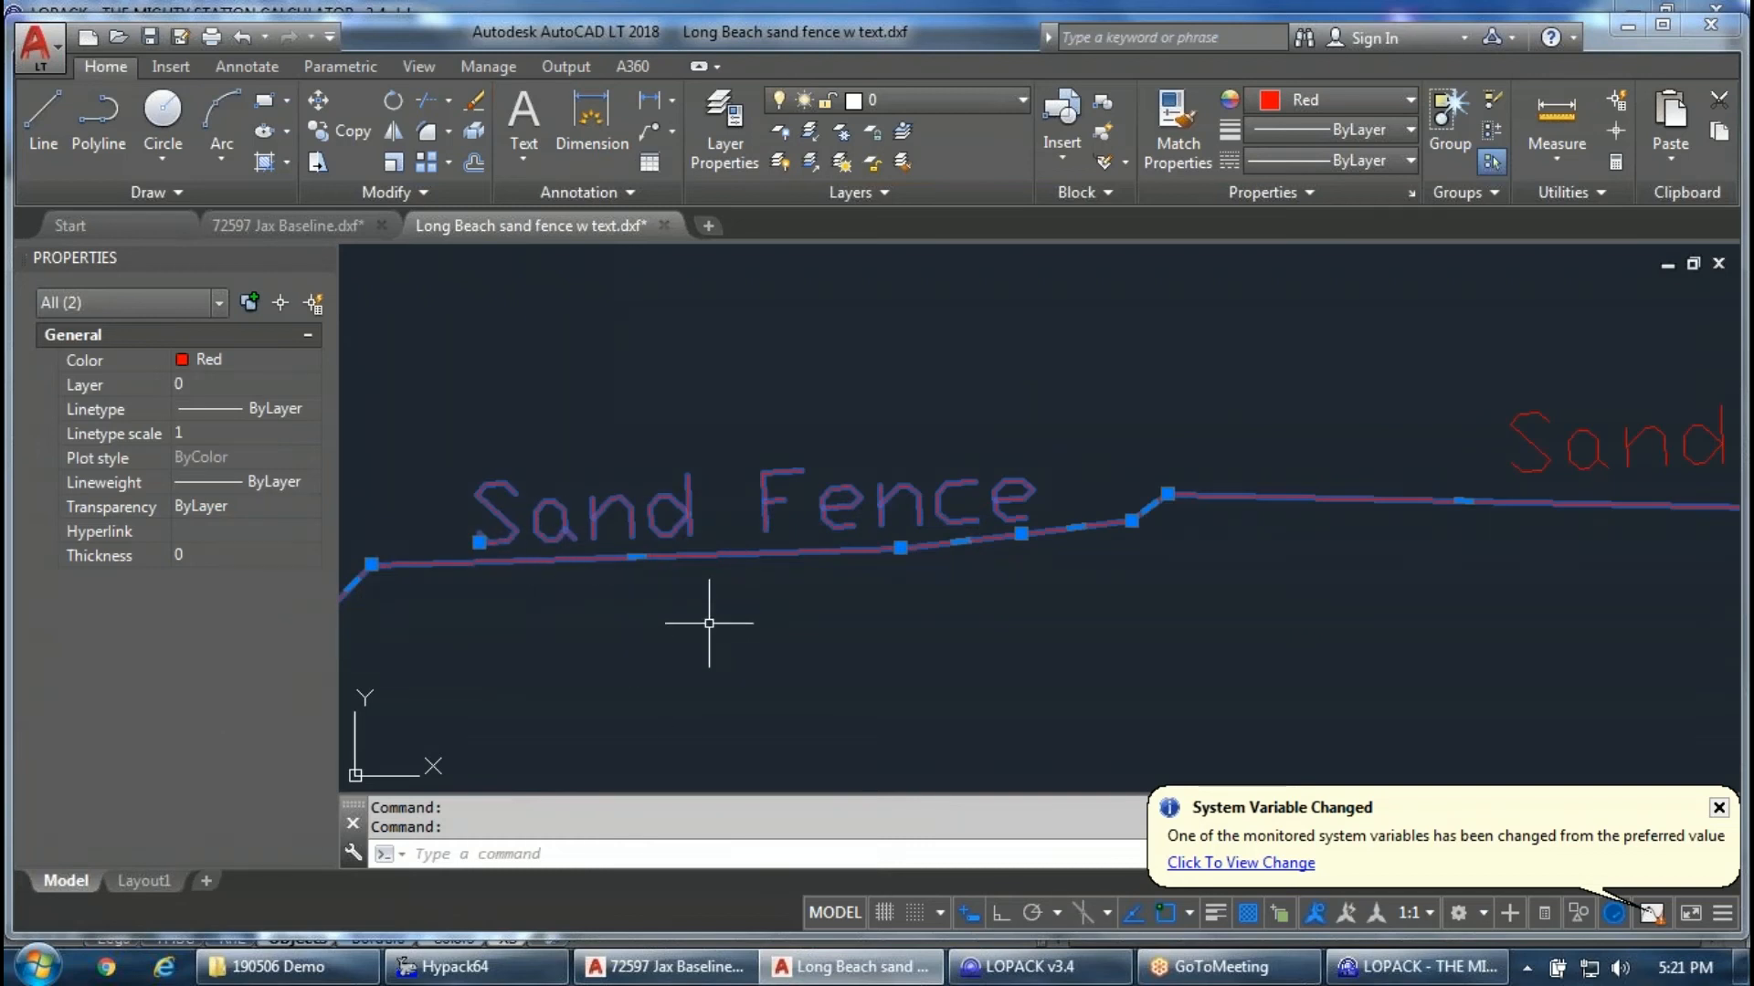
pyautogui.press('Escape')
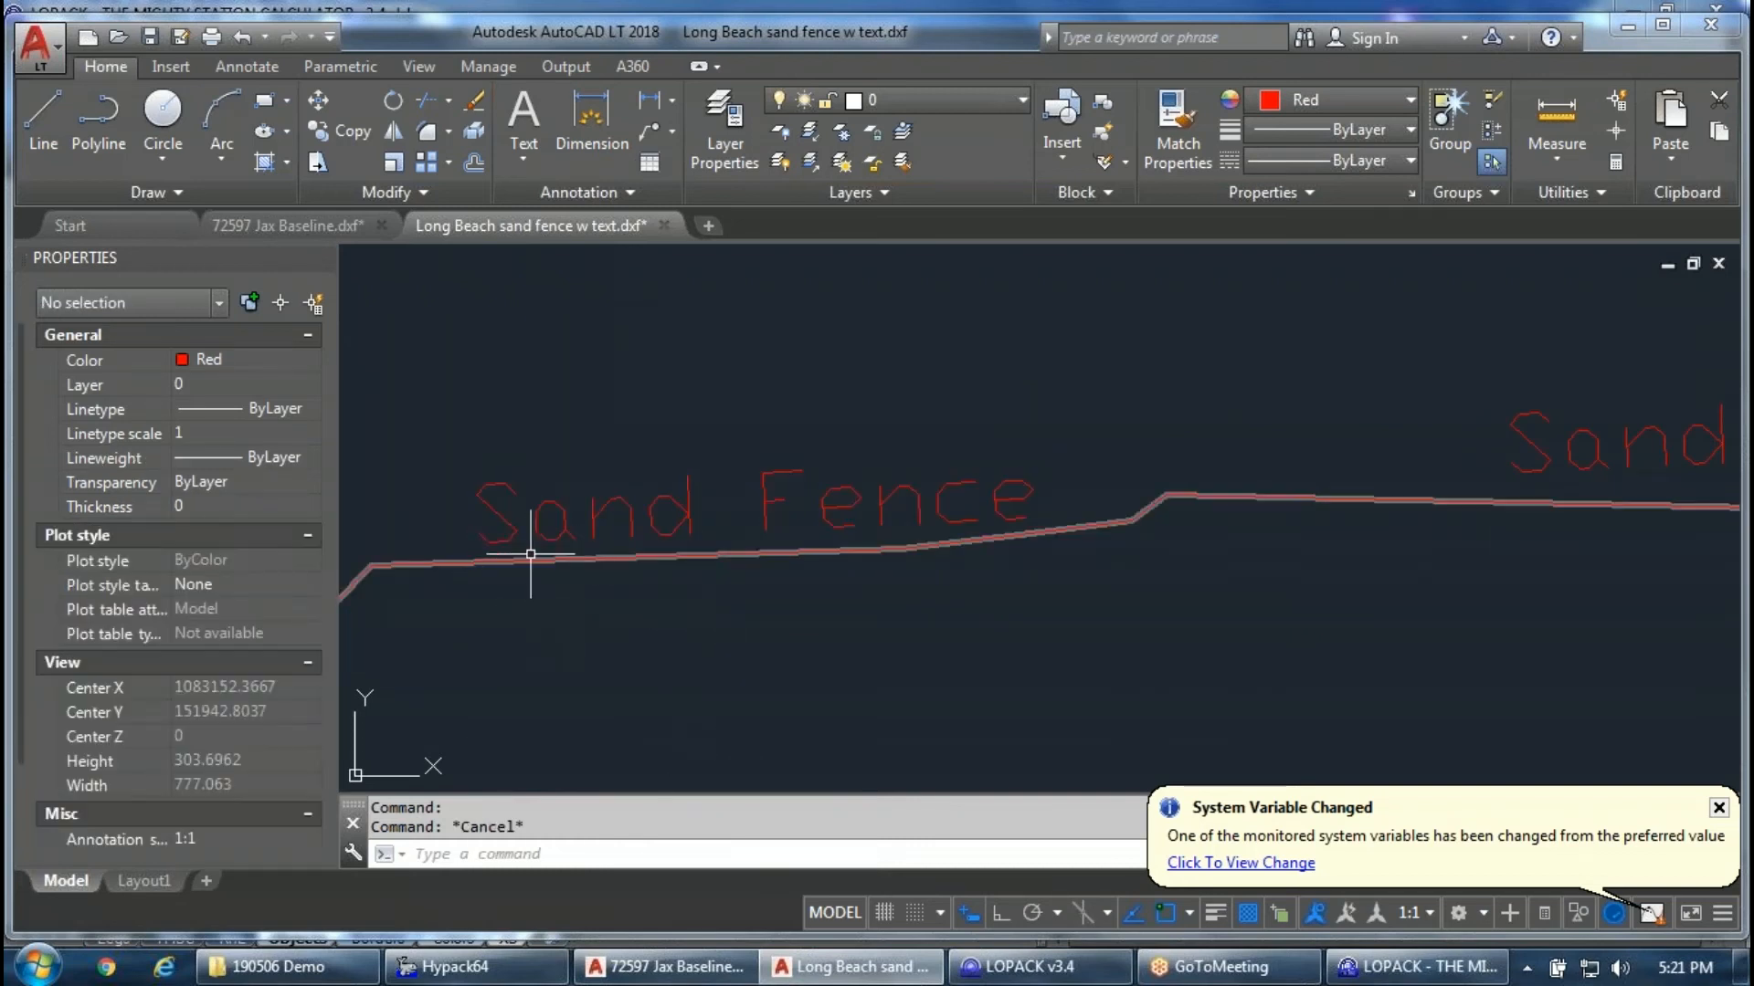
# Try to replace the contents of the copied Sand Fence text with "life".
pyautogui.click(516, 539)
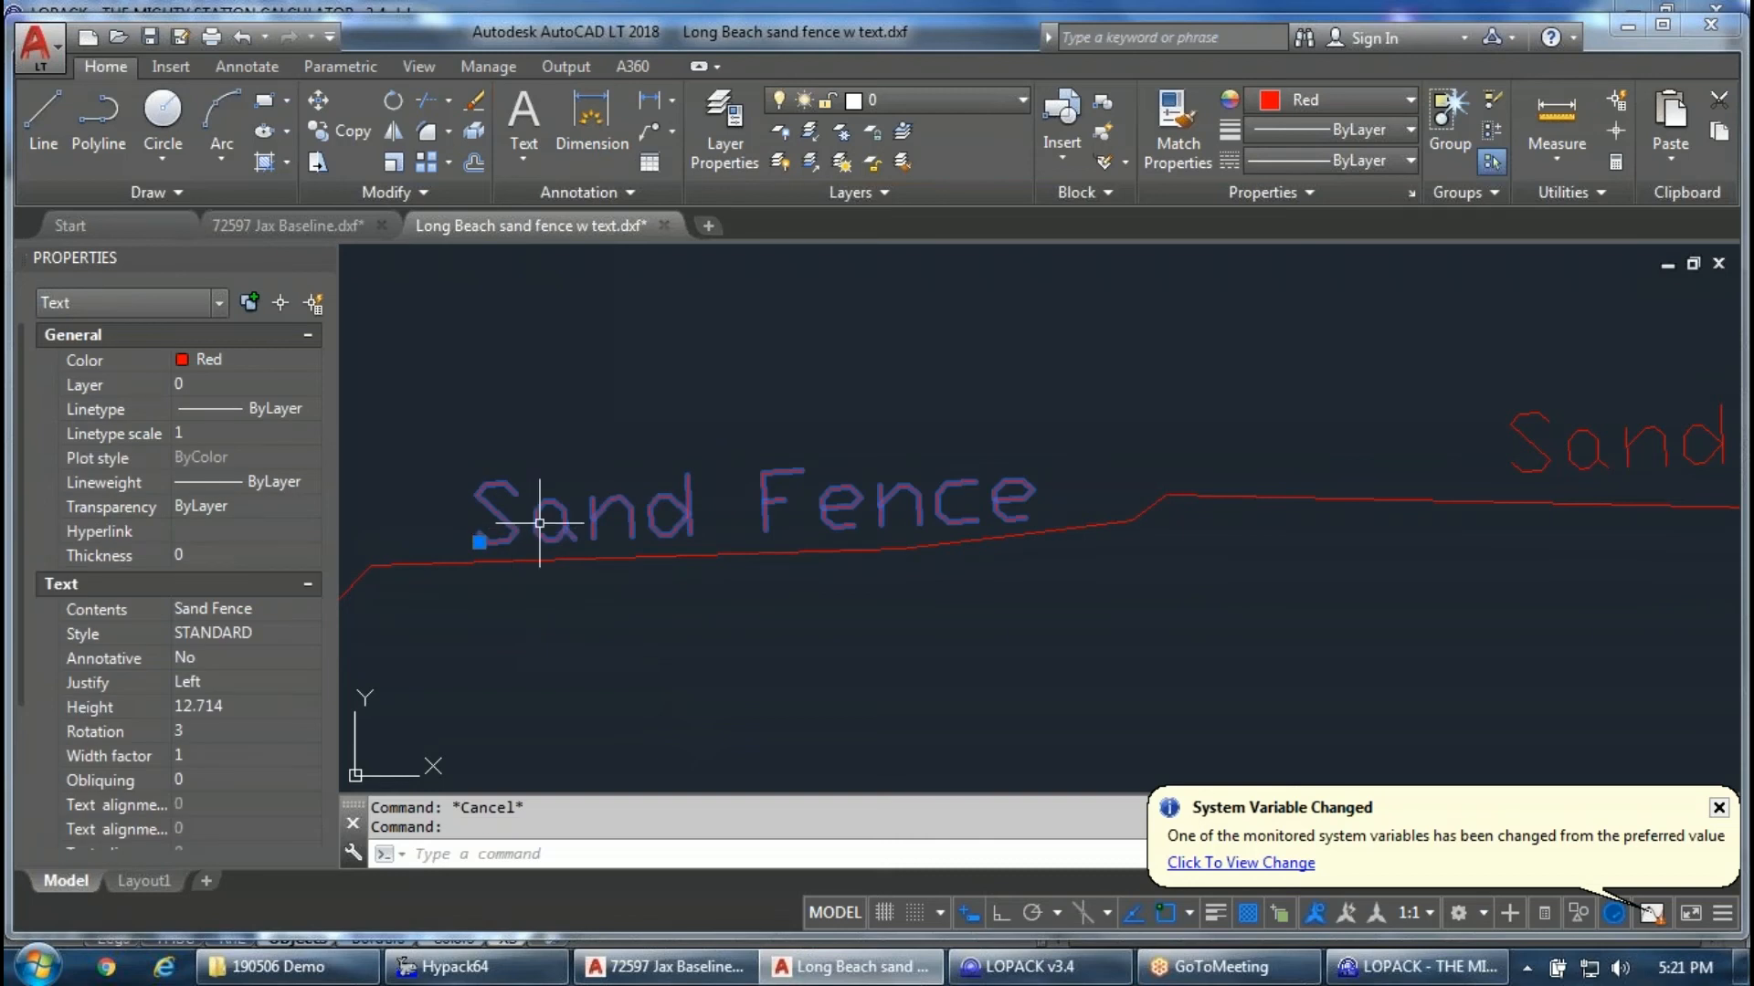
pyautogui.doubleClick(539, 523)
pyautogui.press('Delete')
pyautogui.write('life')
pyautogui.press('Escape')
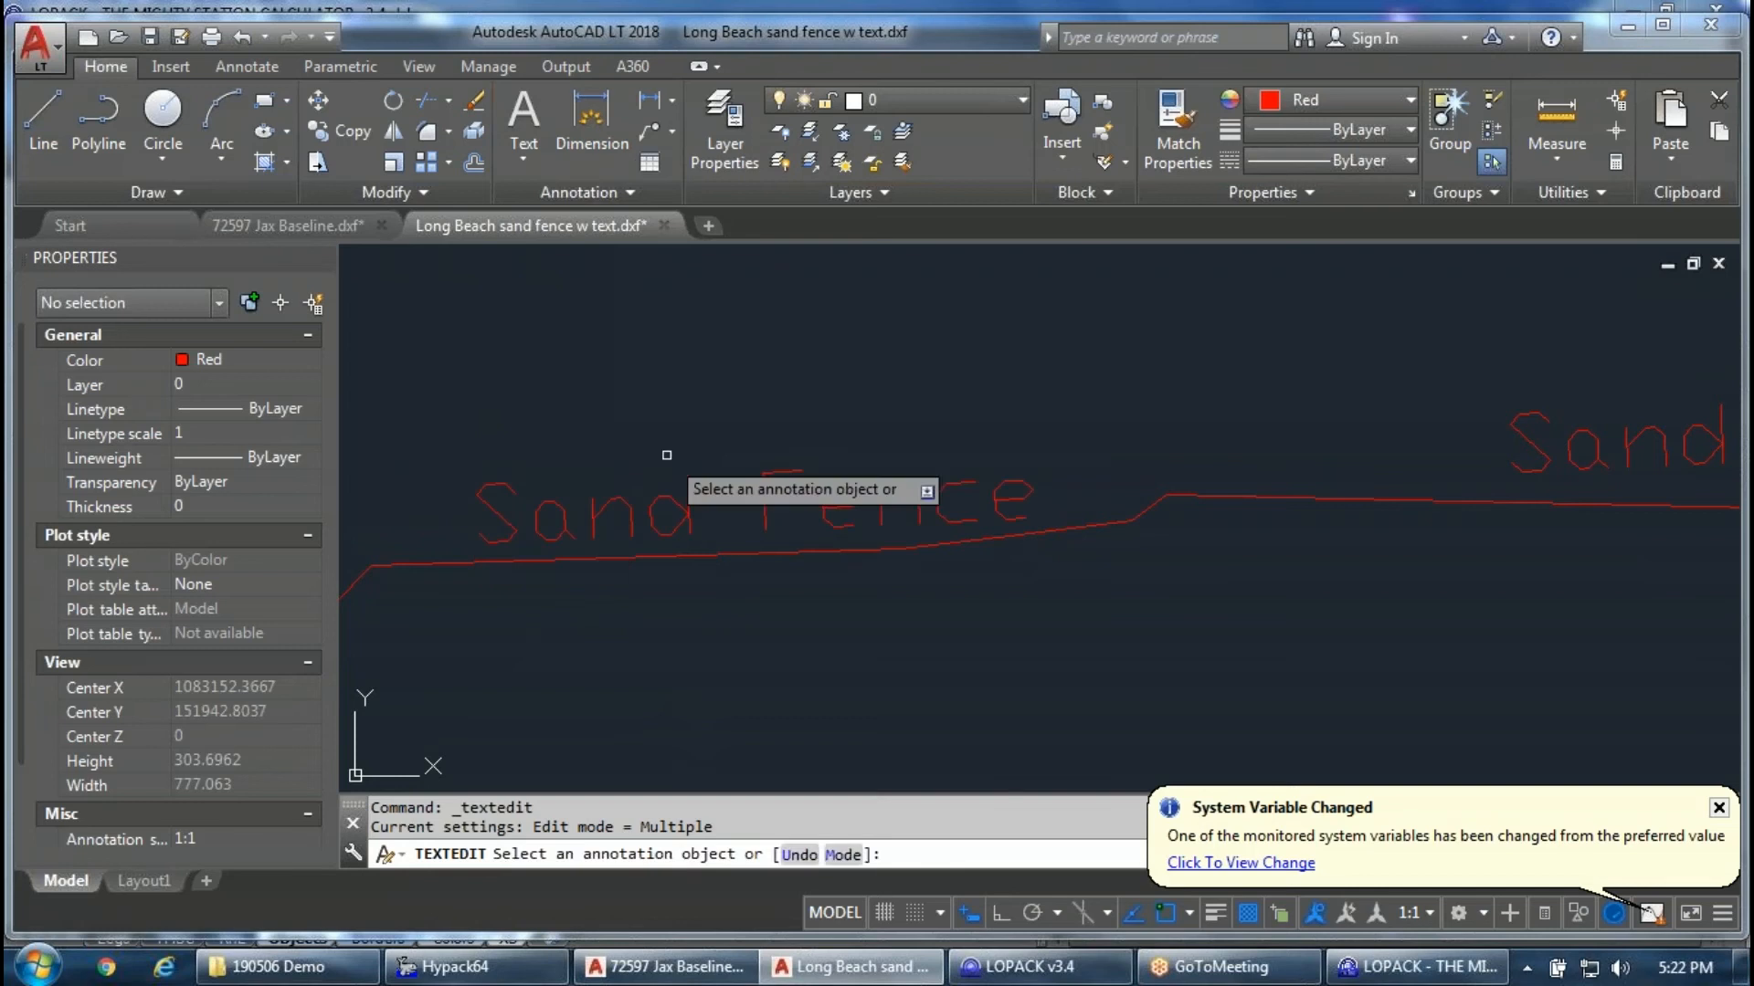
pyautogui.press('Escape')
pyautogui.press('Escape')
# Close the sand fence drawing without saving and switch back to The Mighty Station Calculator.
pyautogui.click(664, 225)
pyautogui.click(955, 544)
pyautogui.click(1350, 970)
# Load the 180612_15741_LBNY_Beach planned line file and Long Beach sand fence w text.dxf into XS Objects.
pyautogui.click(87, 219)
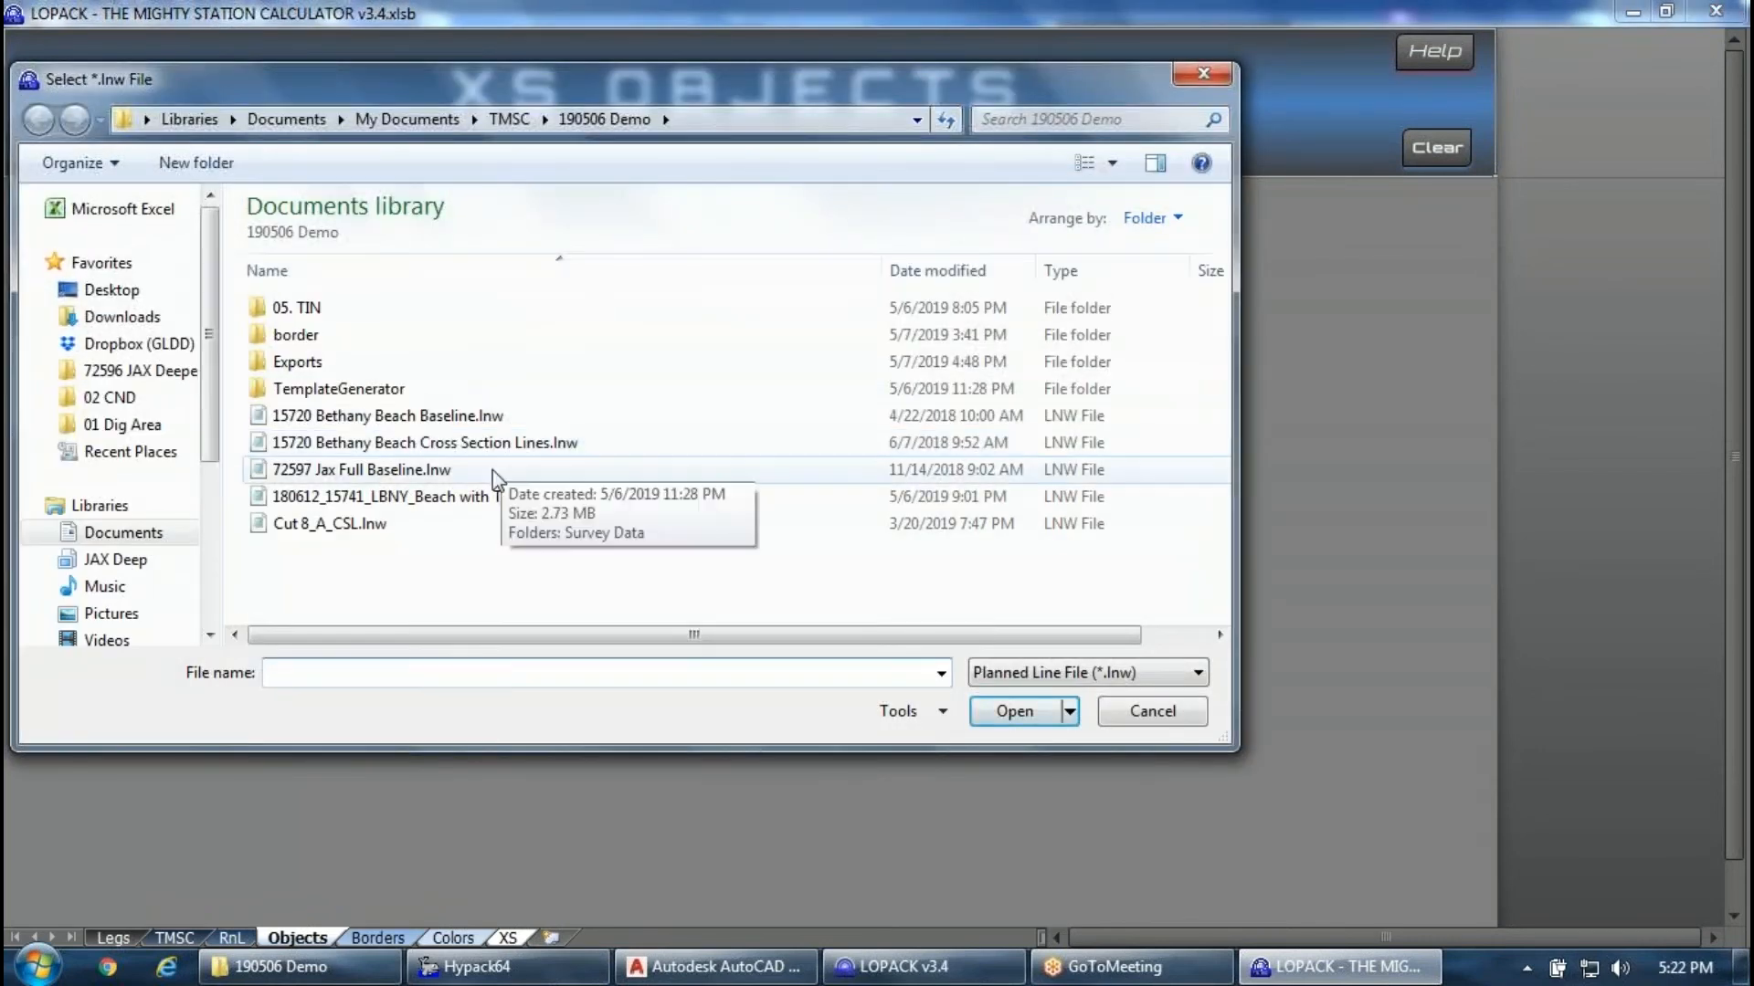
pyautogui.doubleClick(544, 498)
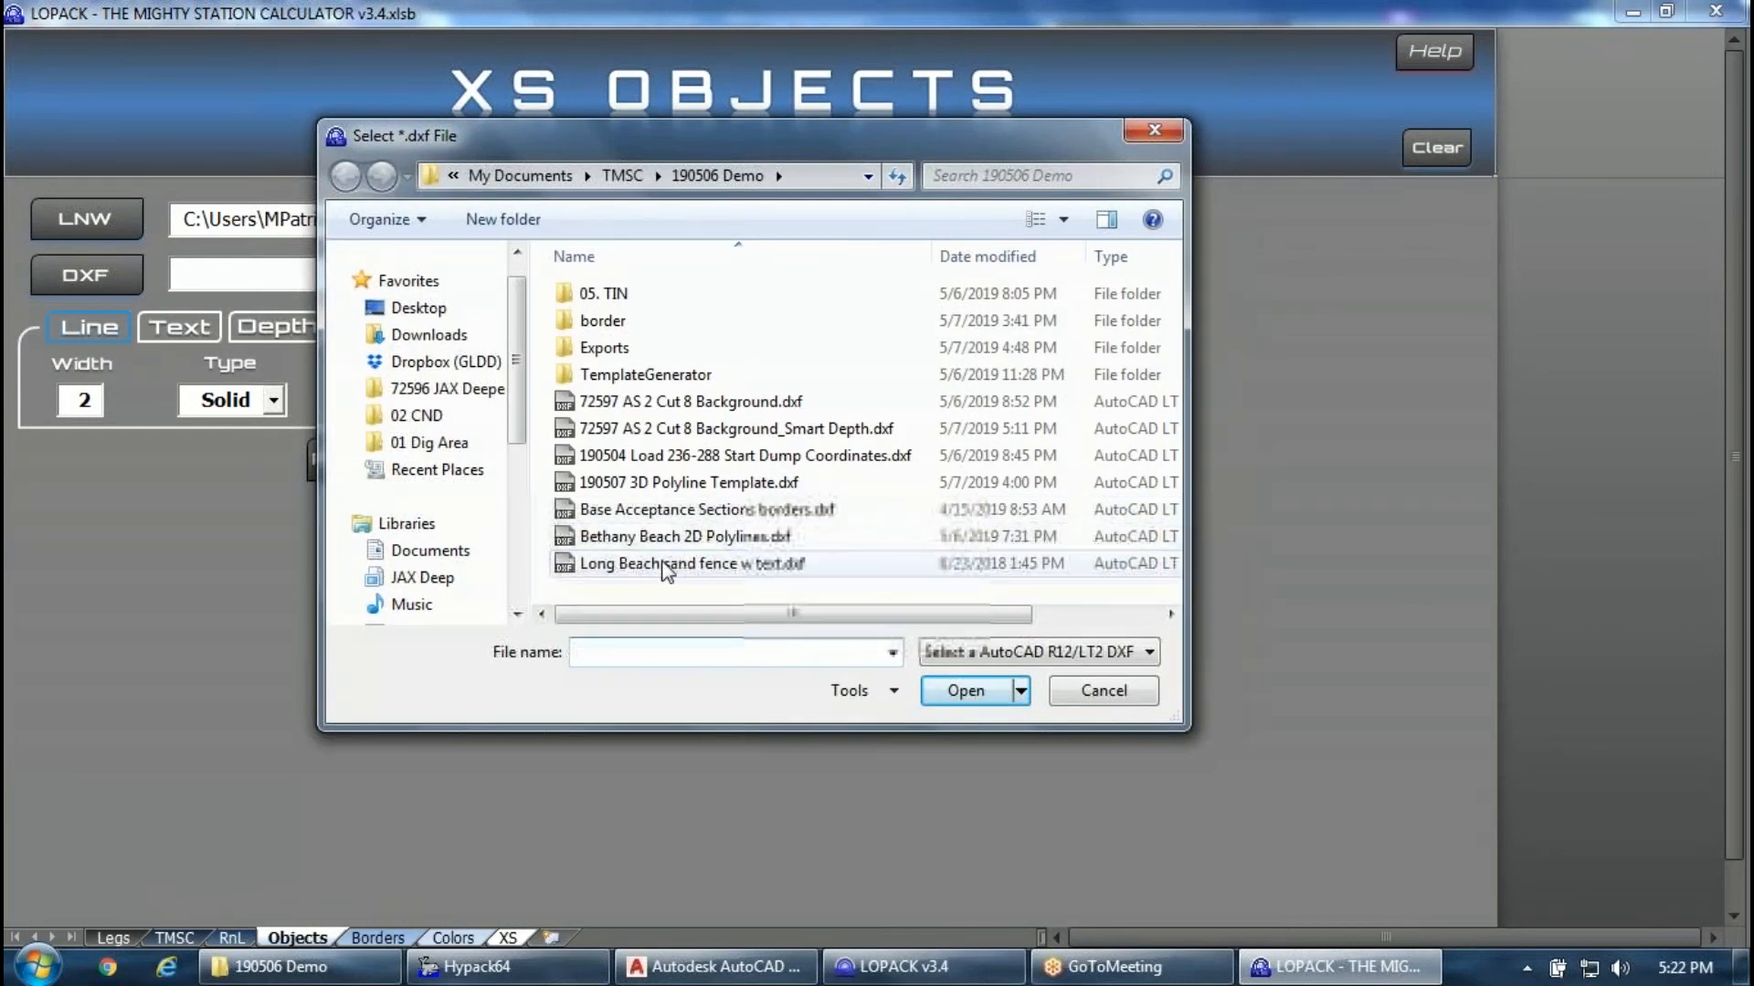
pyautogui.doubleClick(664, 564)
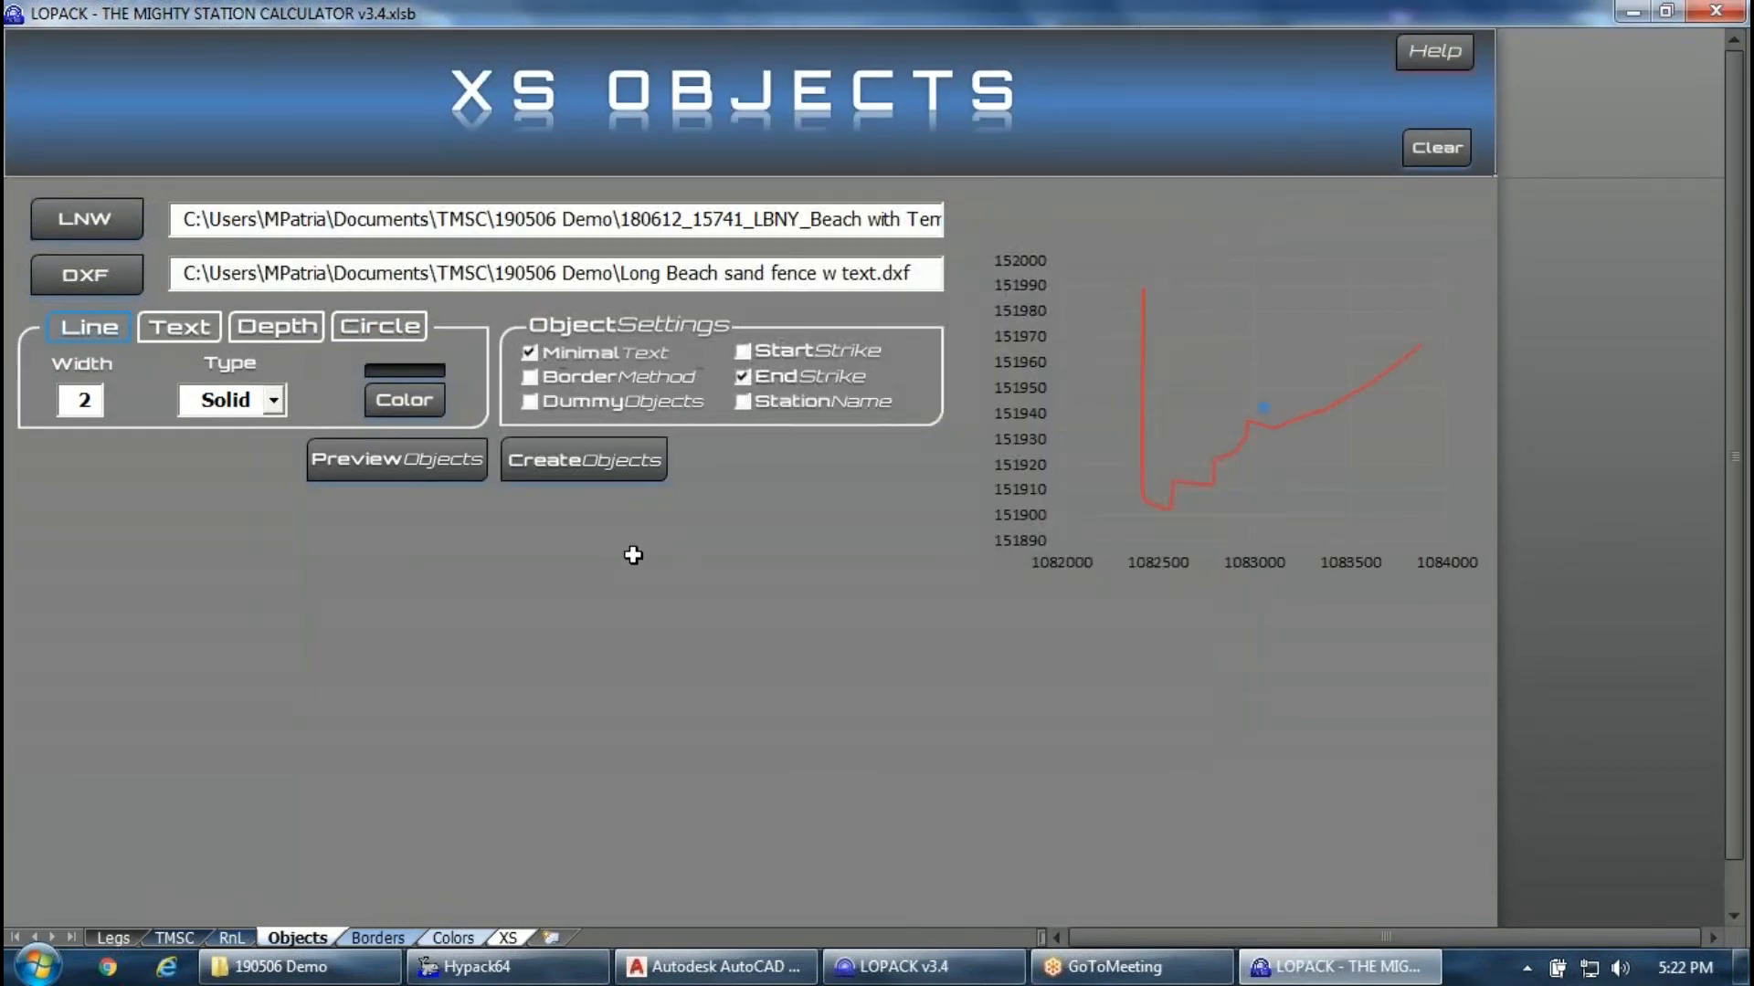
# Disable Smart Depth and End Strike, keep a depth range of 0 to 15, and preview the objects.
pyautogui.click(174, 329)
pyautogui.click(279, 340)
pyautogui.click(241, 386)
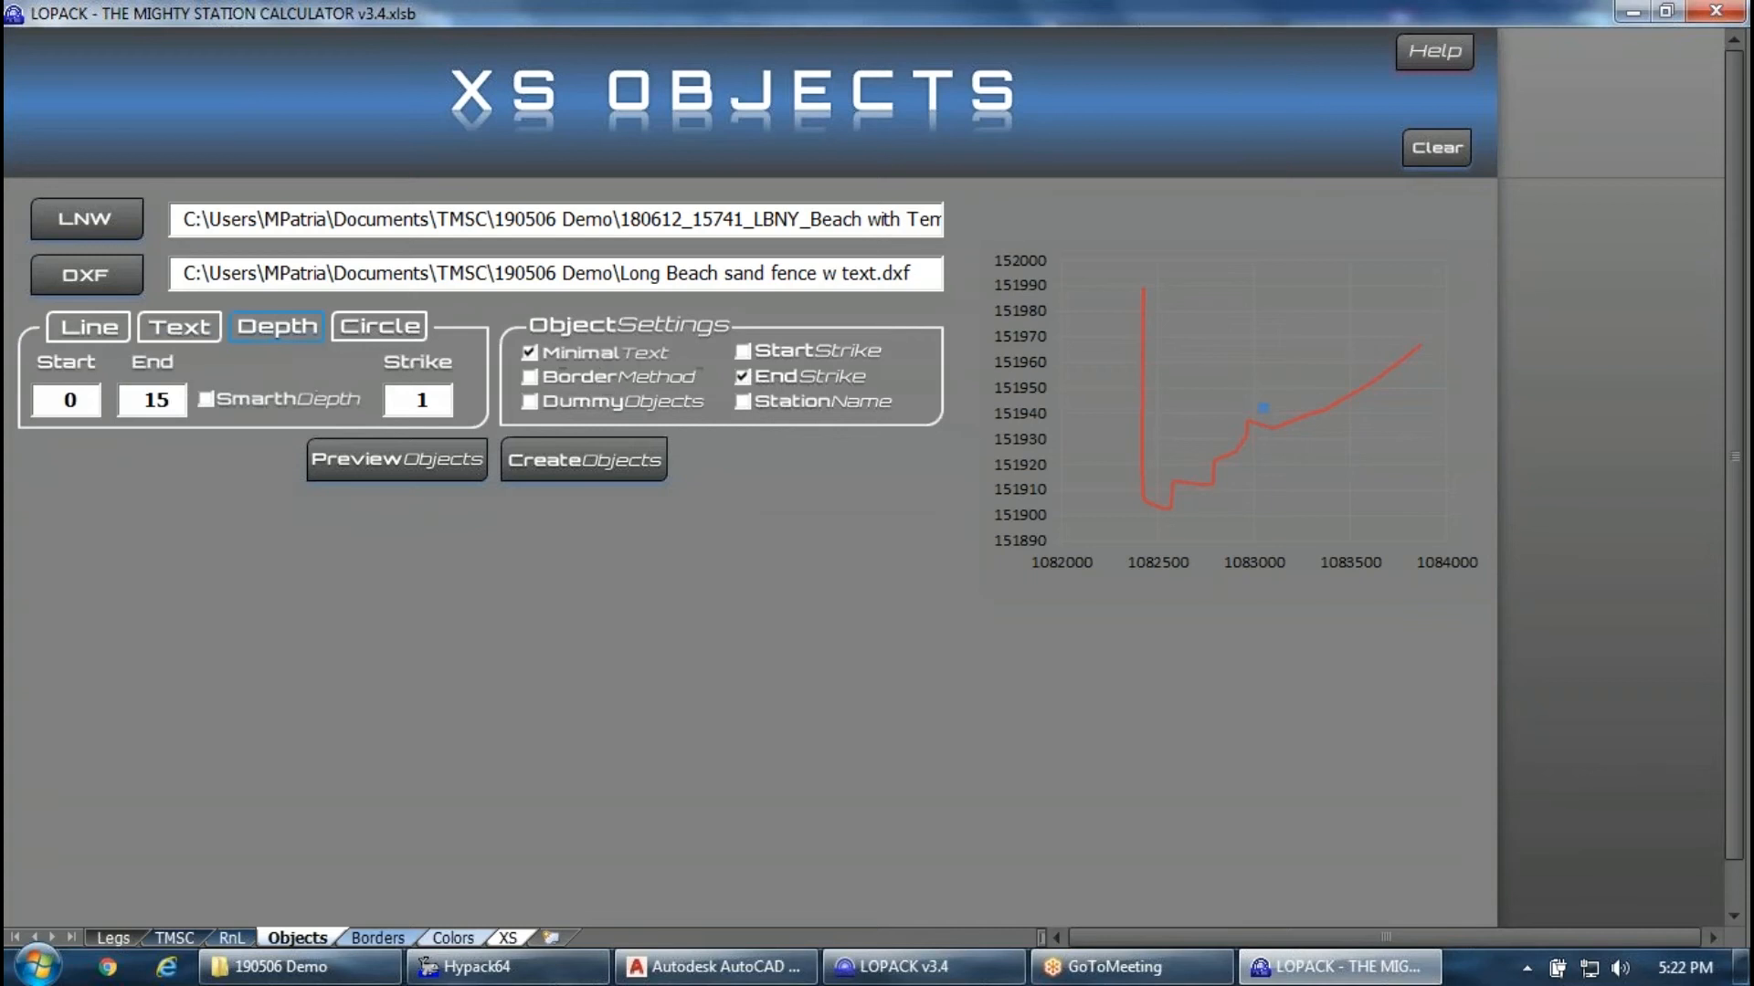
pyautogui.click(475, 479)
pyautogui.scroll(-3, 578, 587)
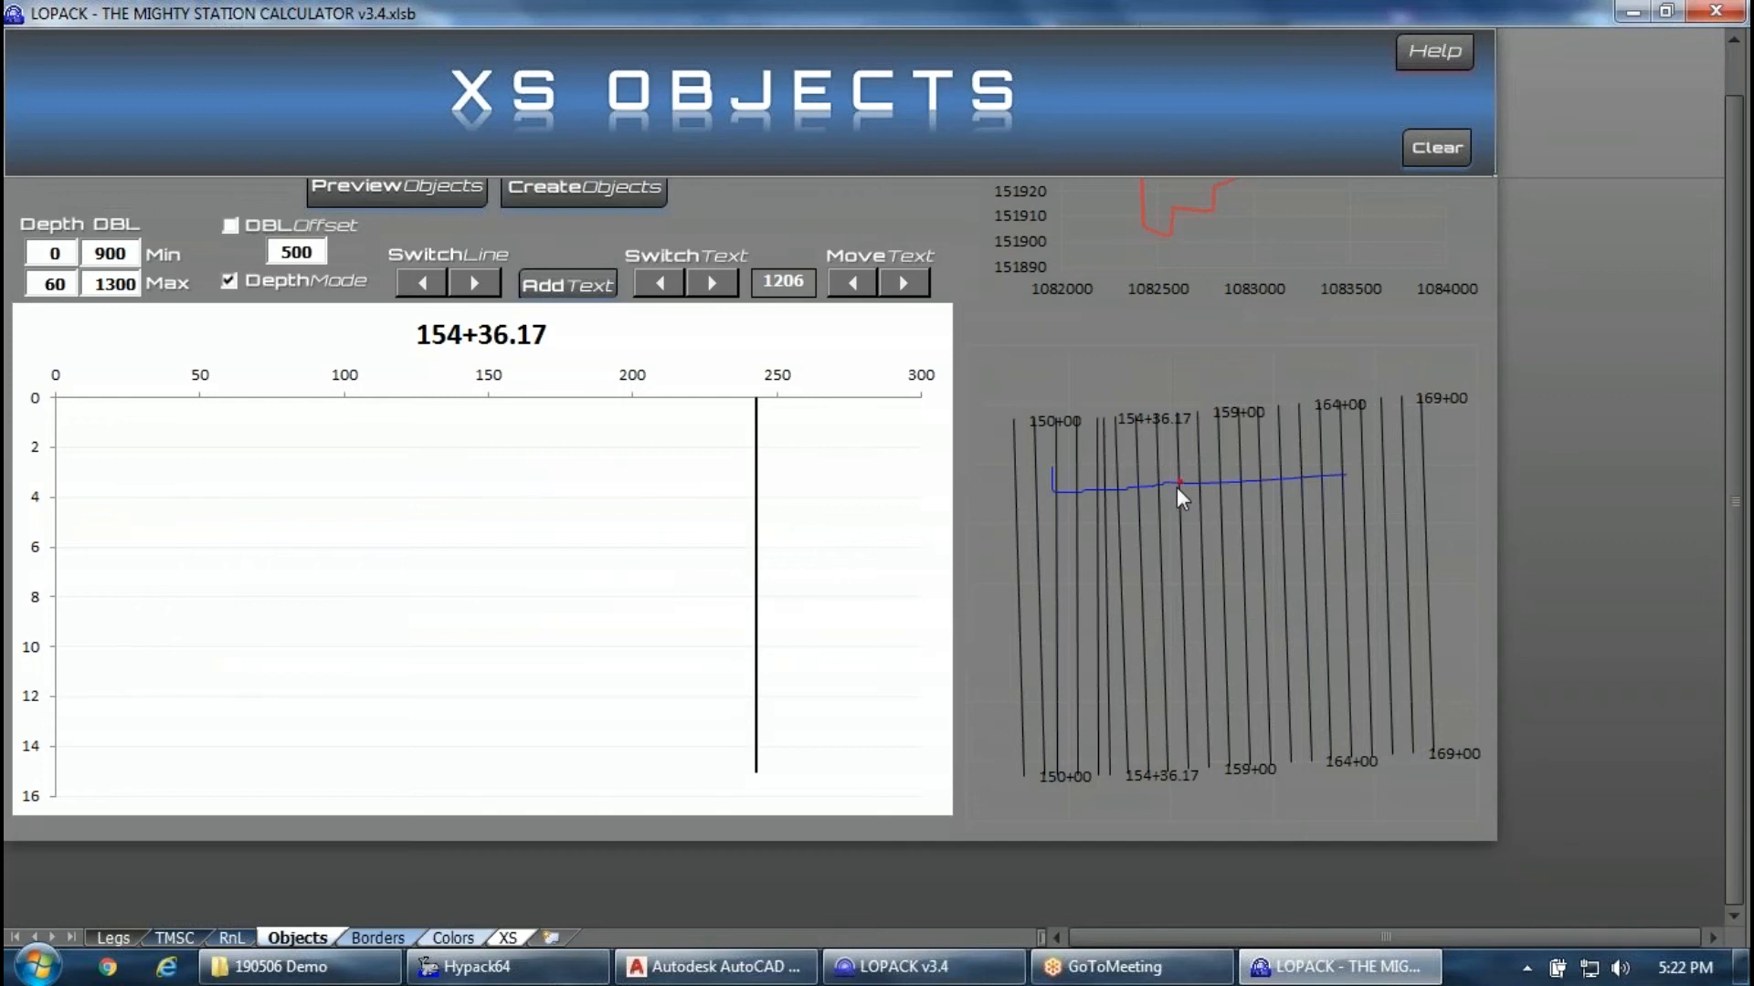
# Step forward through the cross-section previews past 165+00 and back to 158+00 to examine the fence line.
pyautogui.scroll(2, 971, 575)
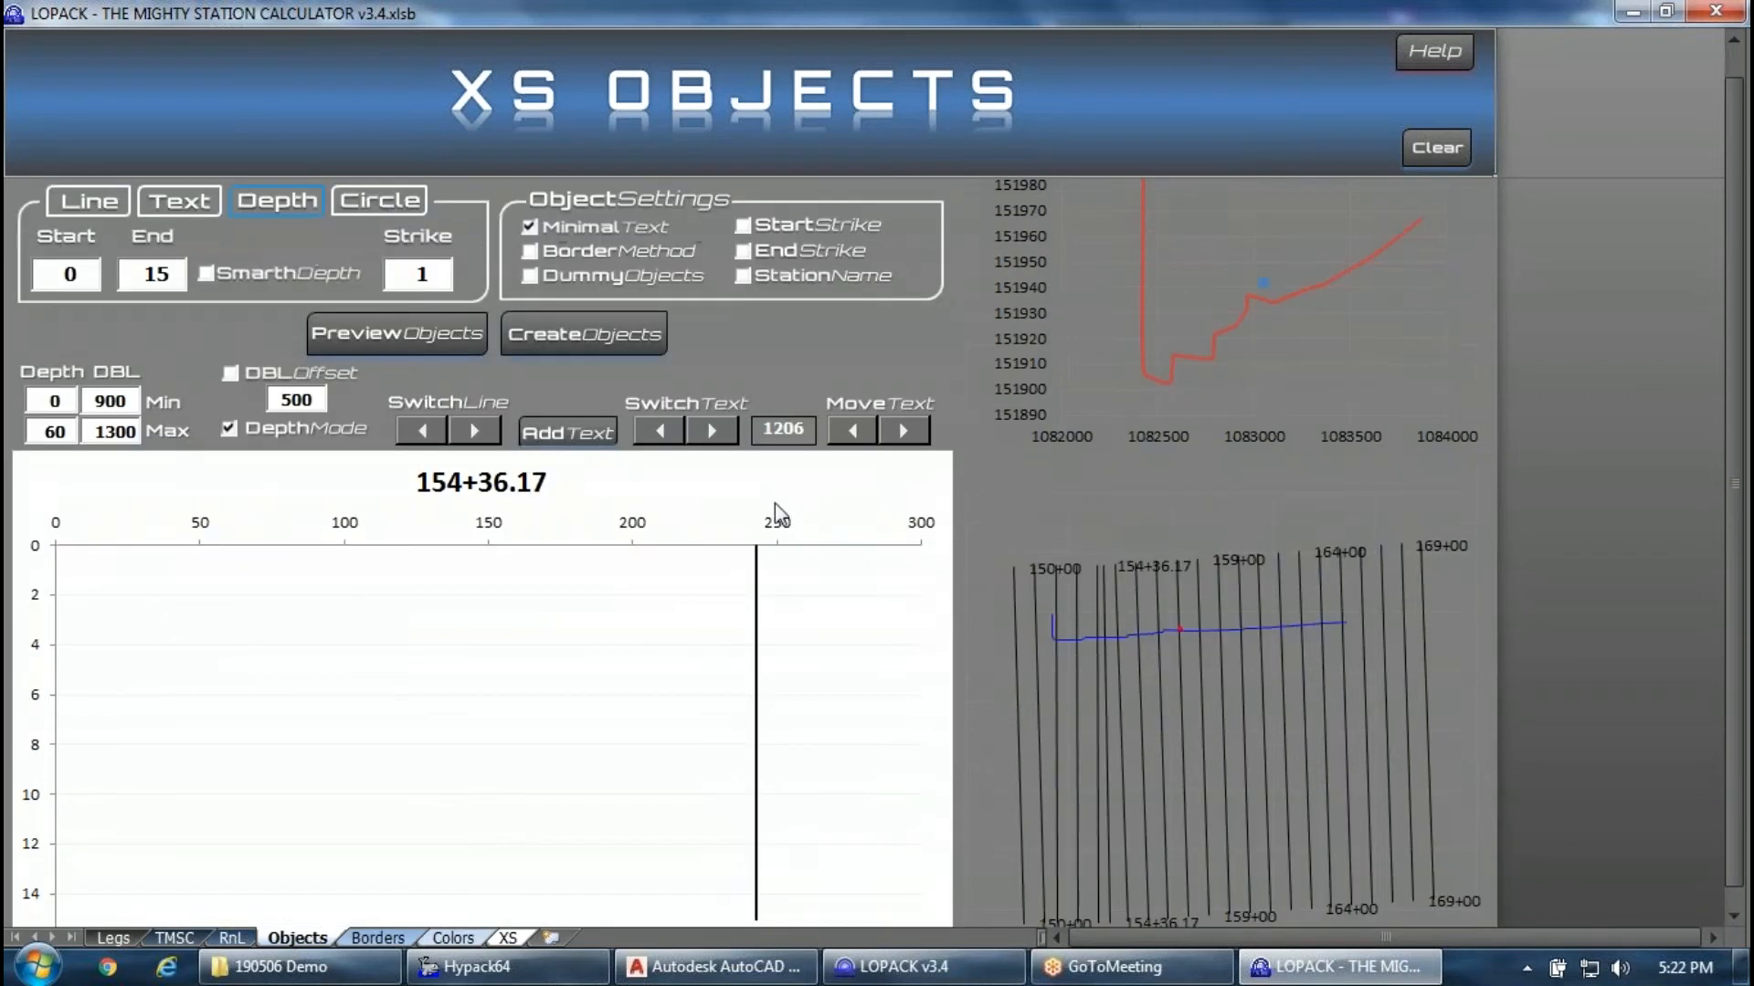
pyautogui.click(475, 431)
pyautogui.click(475, 431)
pyautogui.click(475, 431)
pyautogui.click(475, 431)
pyautogui.click(475, 431)
pyautogui.click(475, 431)
pyautogui.click(475, 431)
pyautogui.click(475, 431)
pyautogui.click(475, 432)
pyautogui.click(475, 431)
pyautogui.click(475, 432)
pyautogui.scroll(-2, 475, 431)
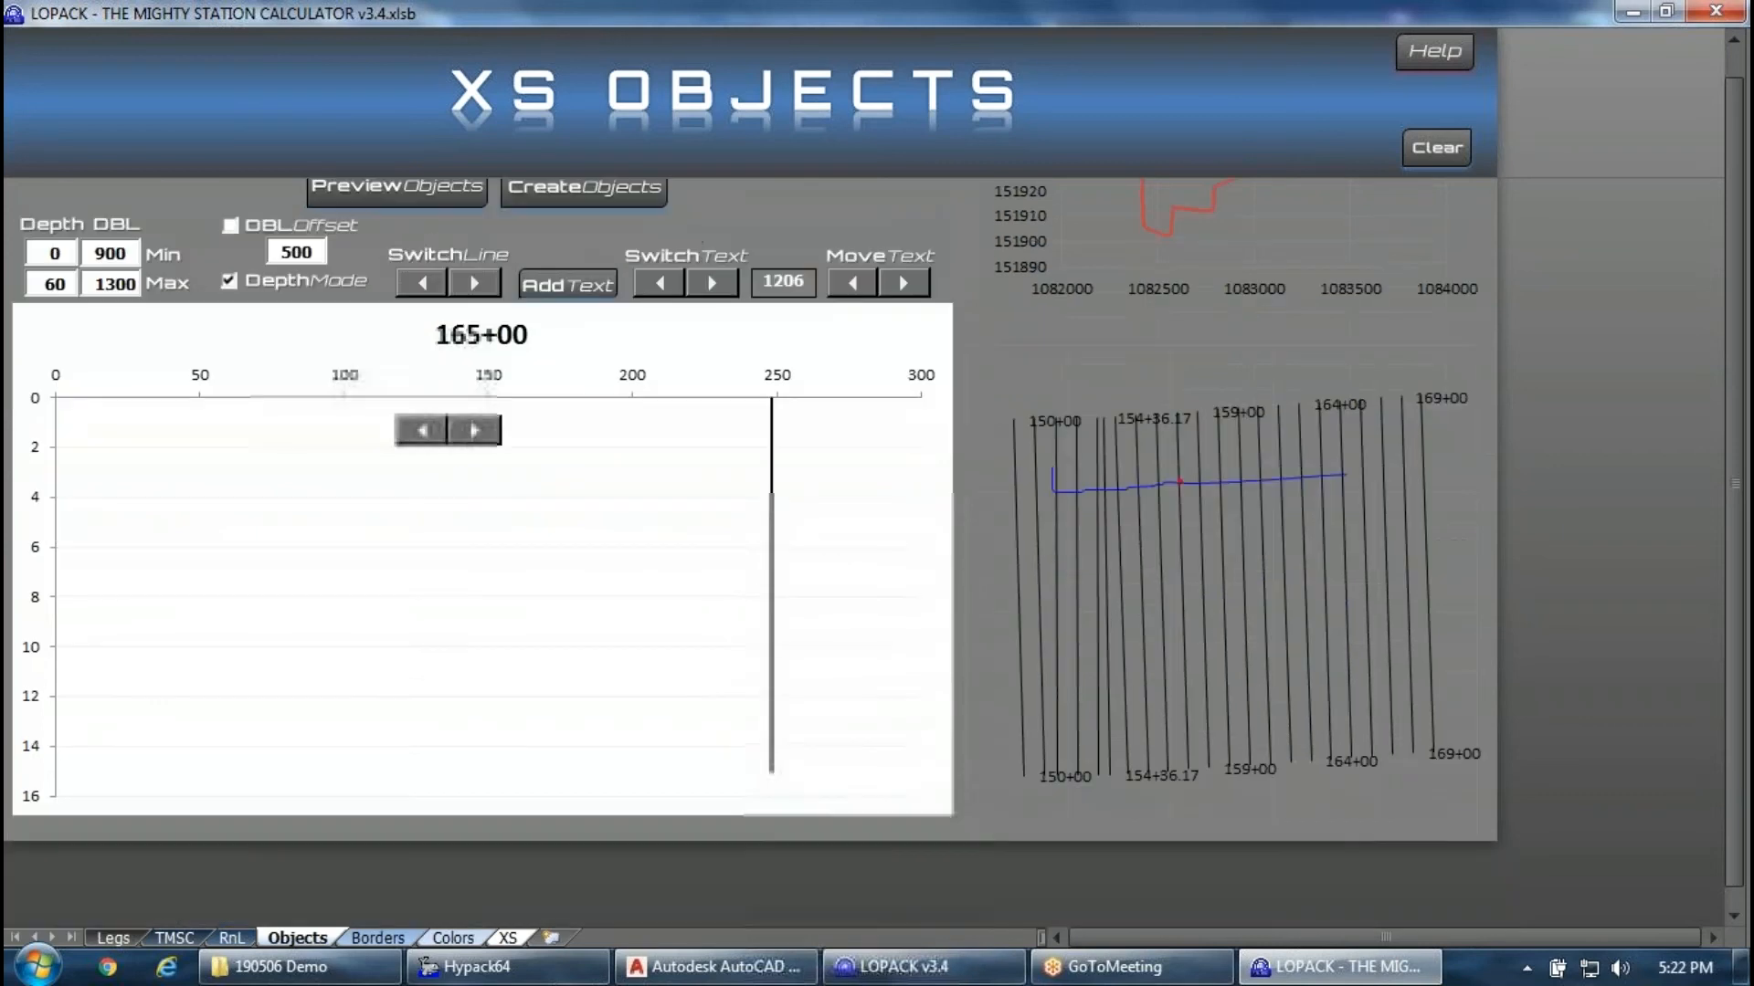
pyautogui.click(480, 286)
pyautogui.click(422, 284)
pyautogui.click(422, 283)
pyautogui.click(422, 283)
pyautogui.click(422, 283)
pyautogui.click(422, 284)
pyautogui.click(422, 283)
pyautogui.click(422, 283)
pyautogui.click(422, 284)
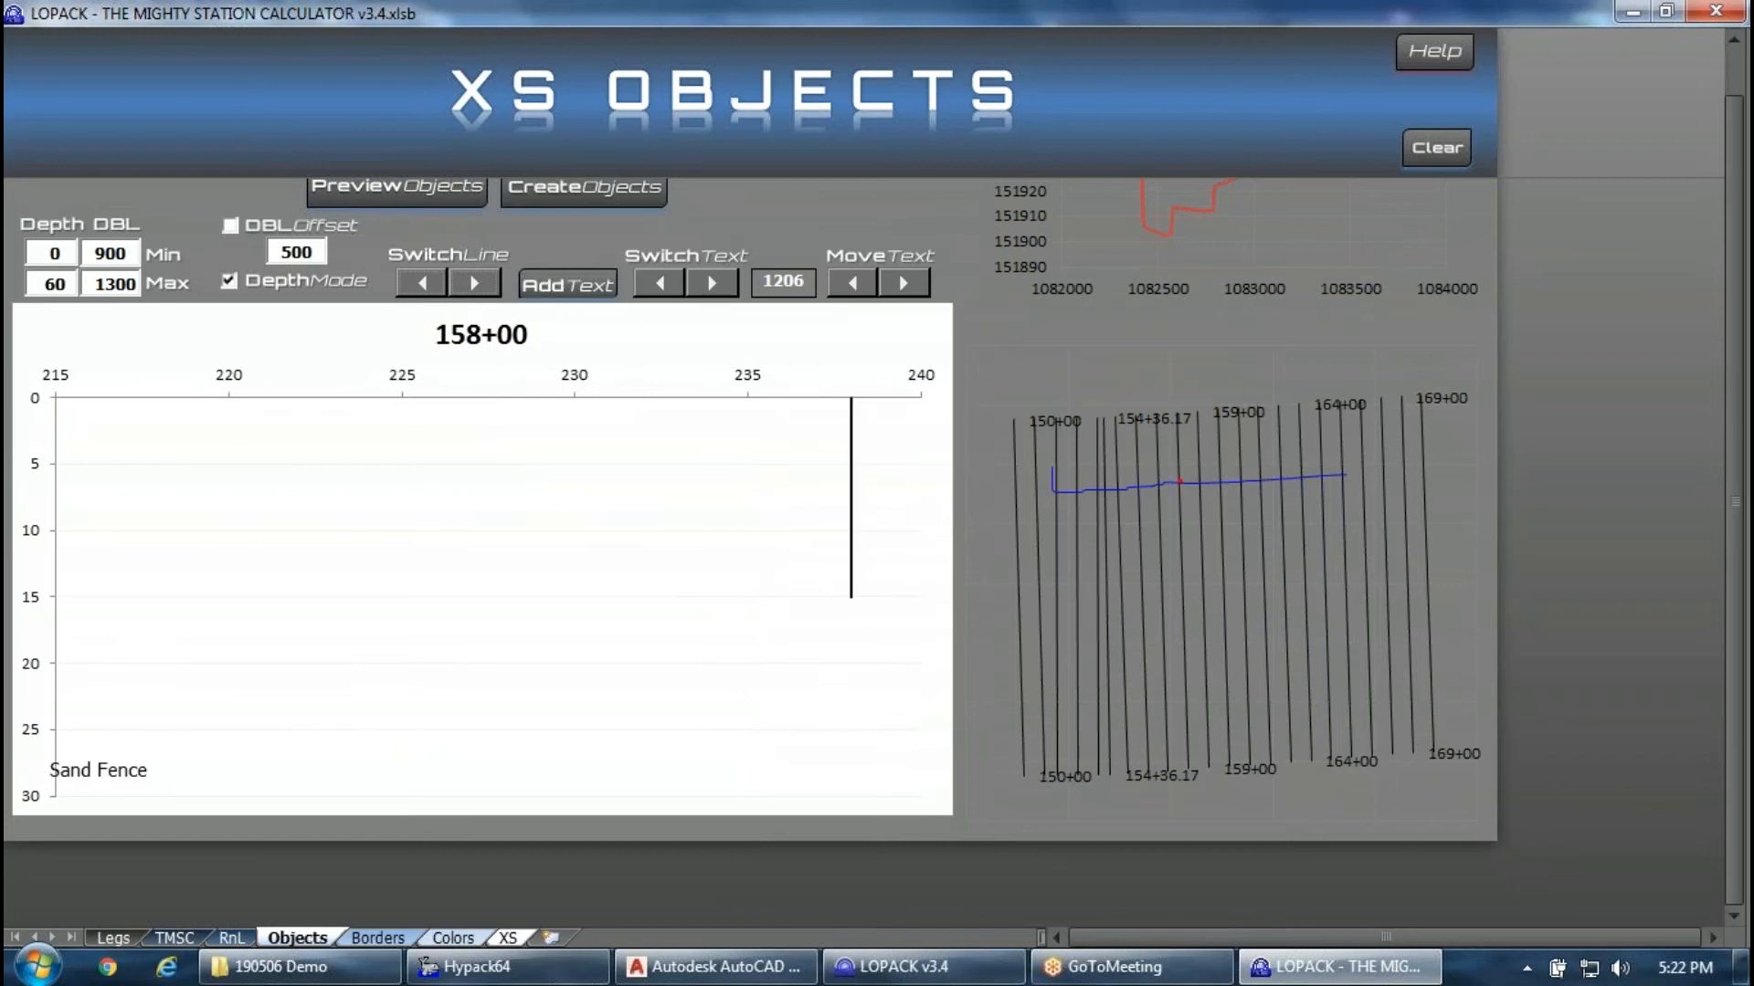
# Examine the text offset and depth settings against the Sand Fence label in the 158+00 preview.
pyautogui.scroll(4, 290, 693)
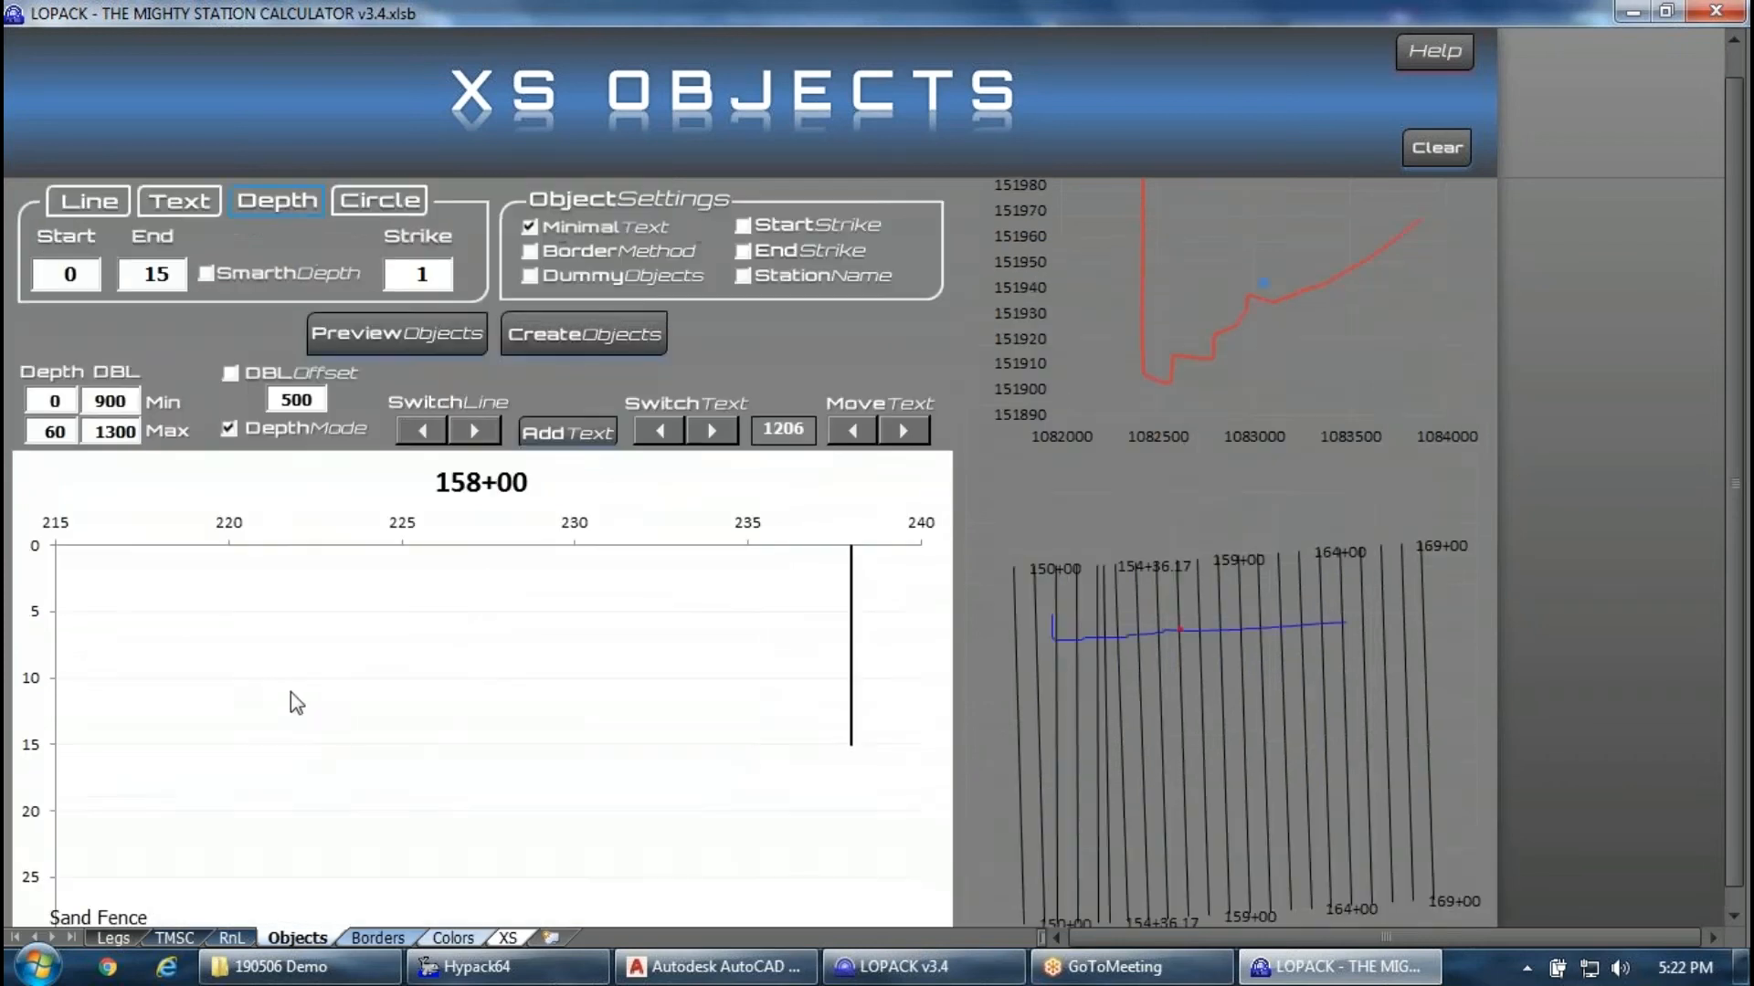
pyautogui.click(179, 327)
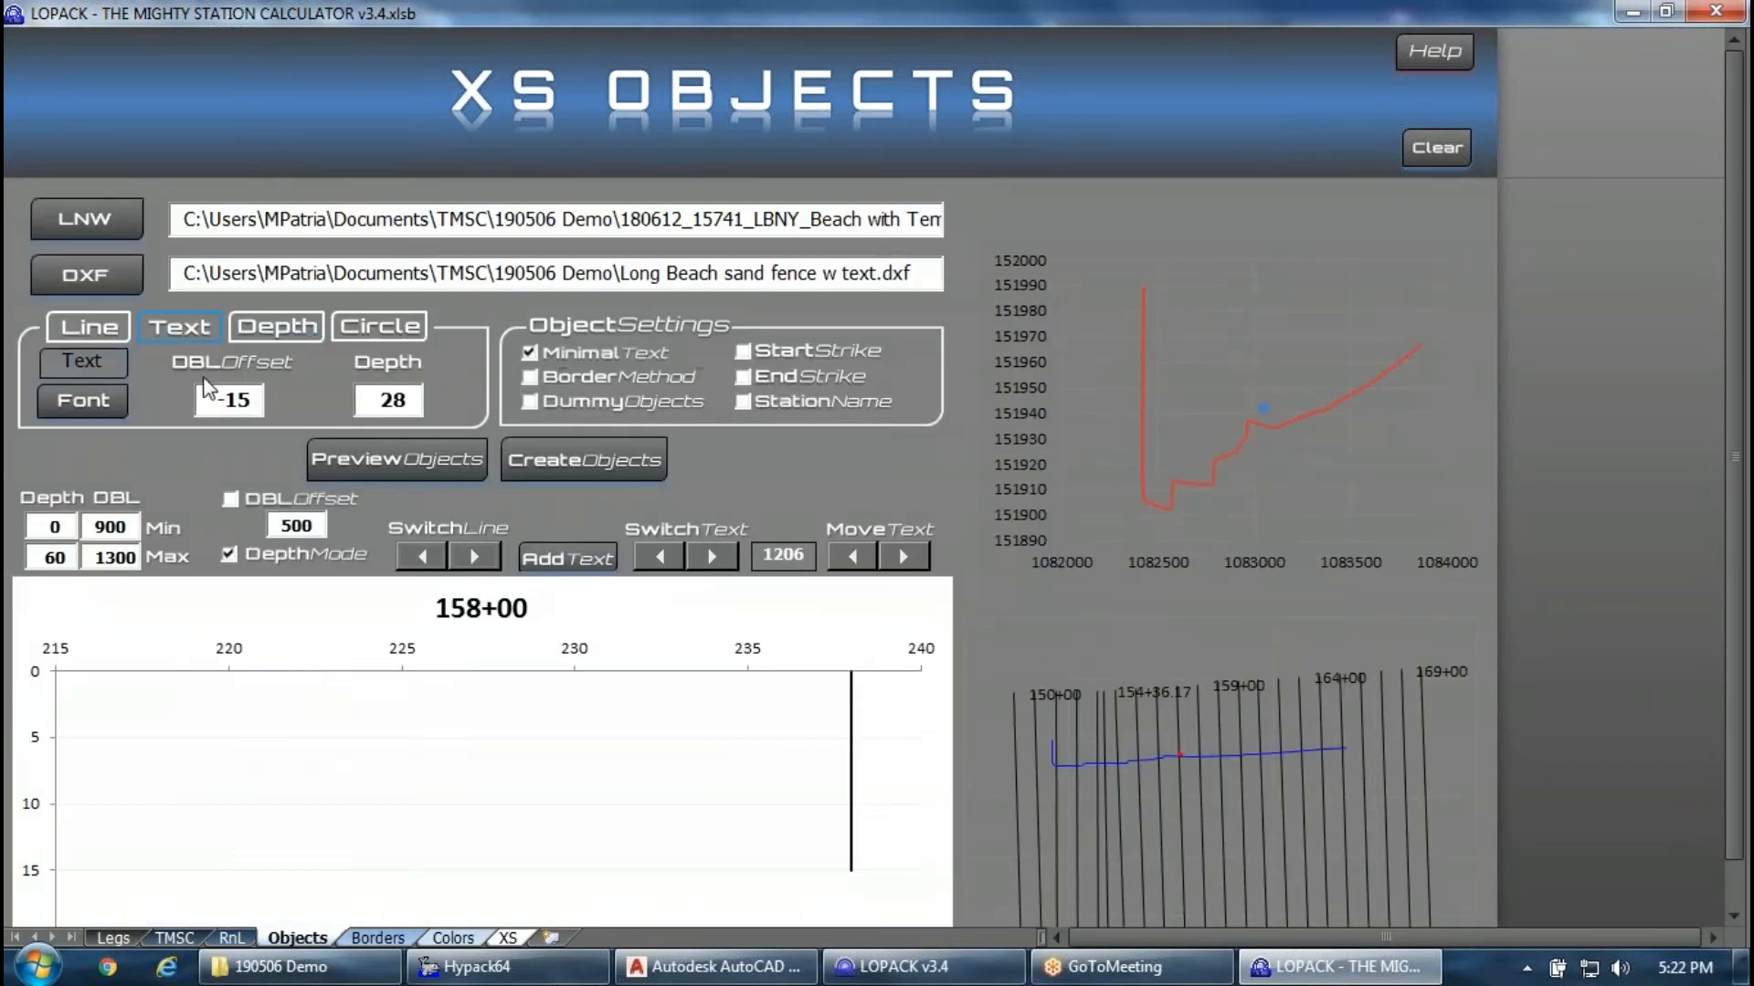
pyautogui.scroll(-4, 420, 793)
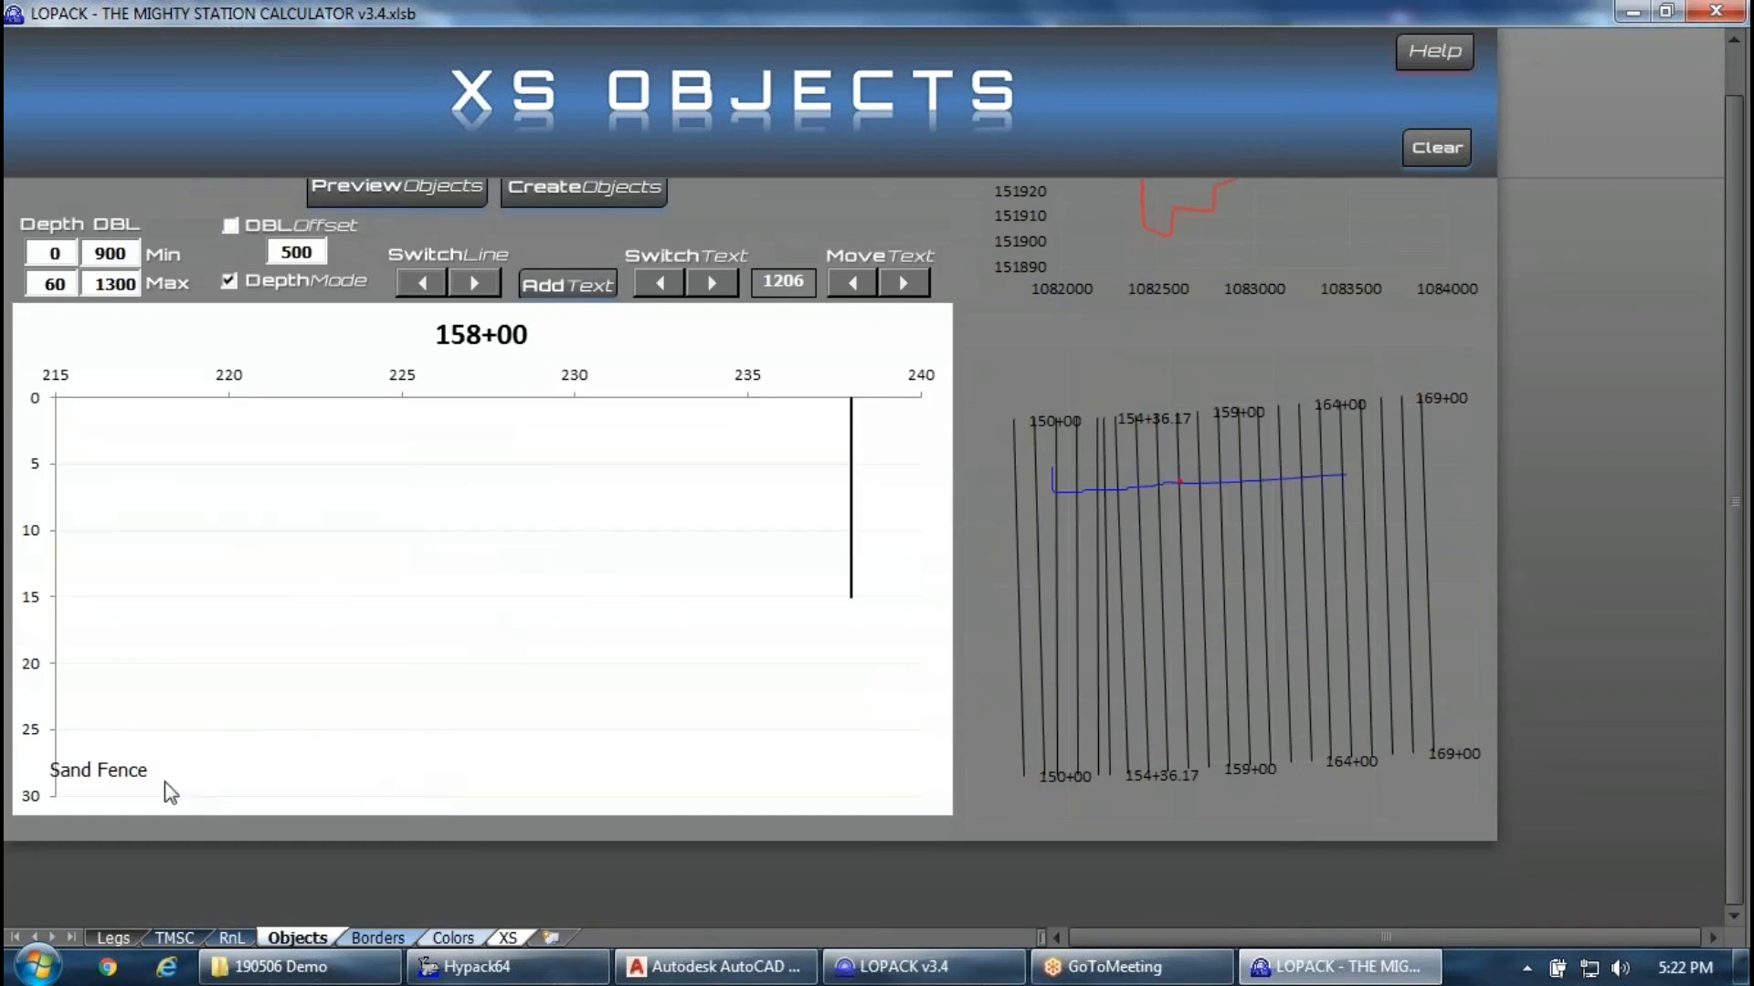
pyautogui.scroll(4, 643, 522)
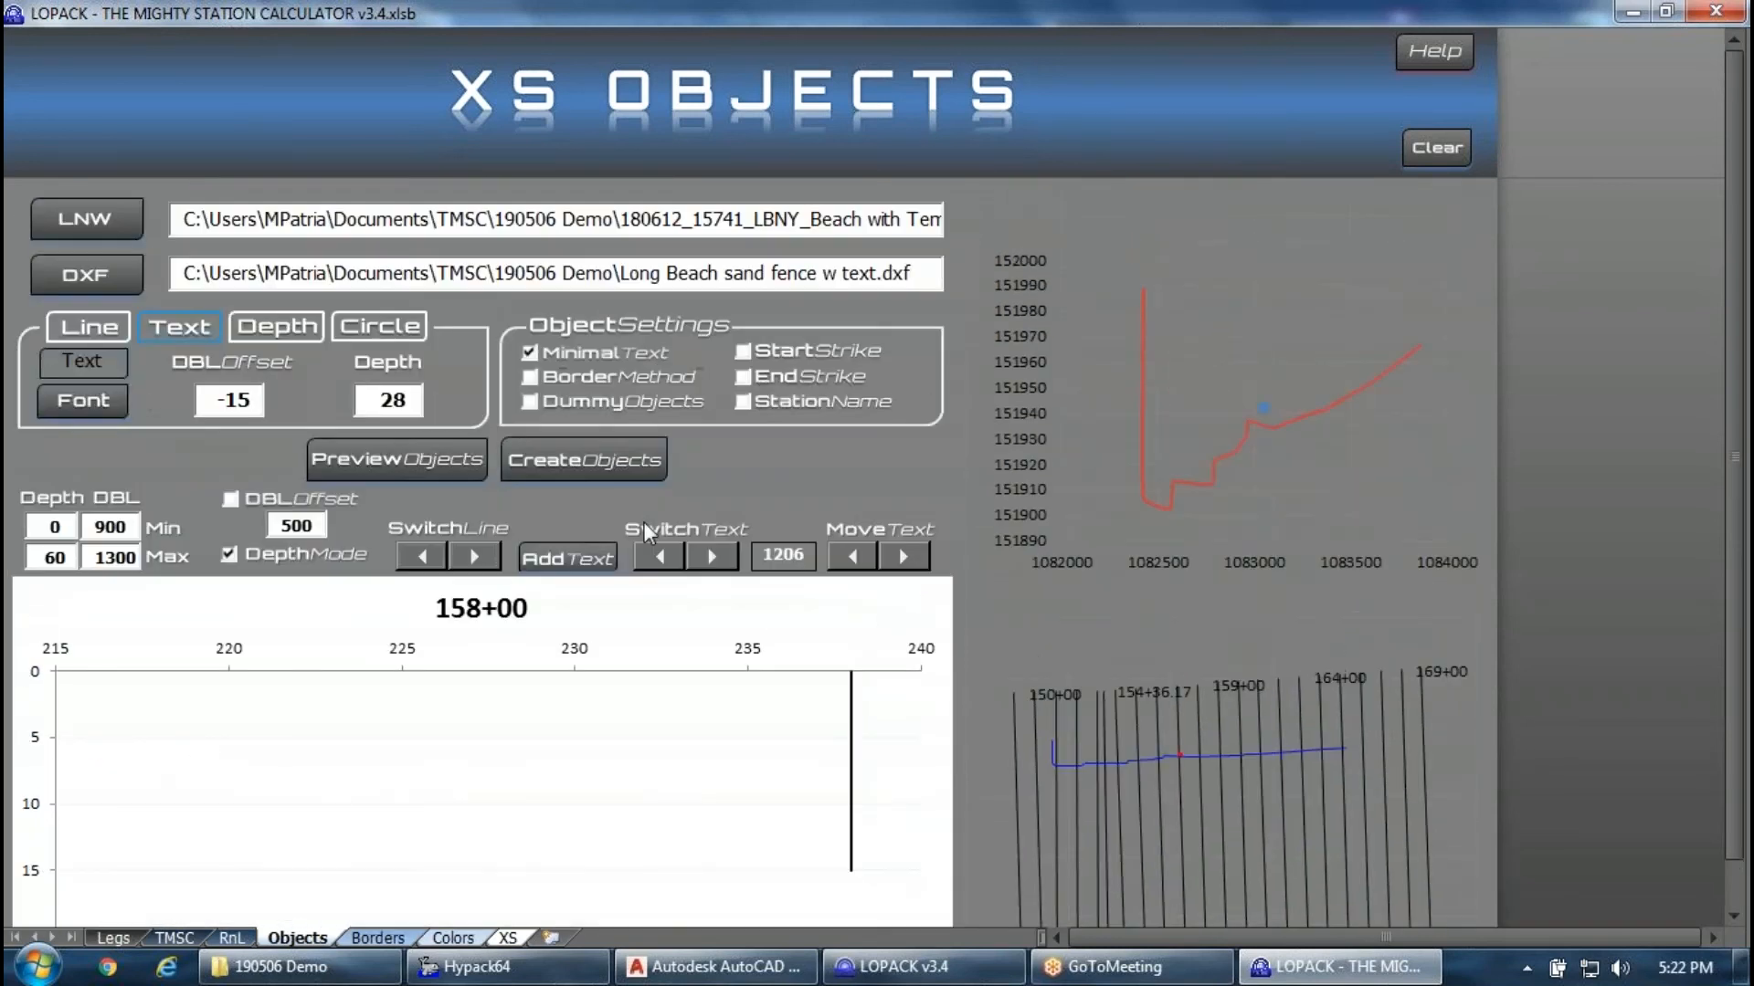
# Set the end depth to 28, disable Minimal Text, and preview the objects again.
pyautogui.click(306, 334)
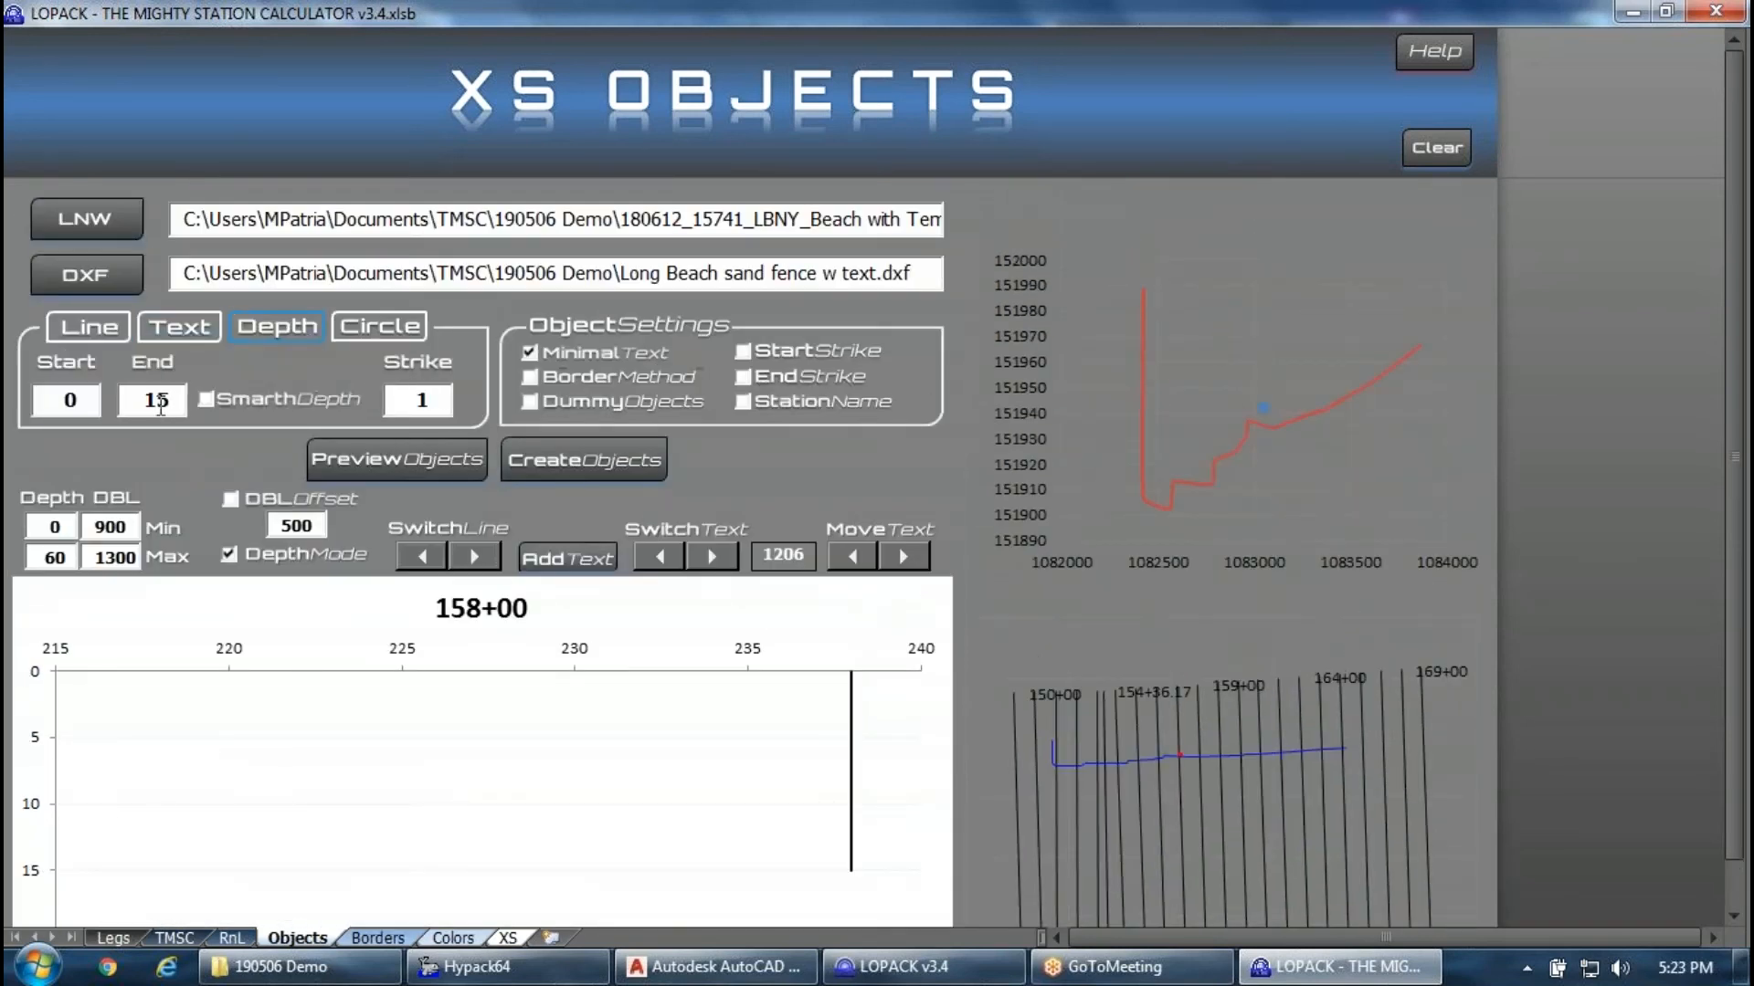
pyautogui.scroll(-5, 763, 611)
pyautogui.scroll(5, 682, 571)
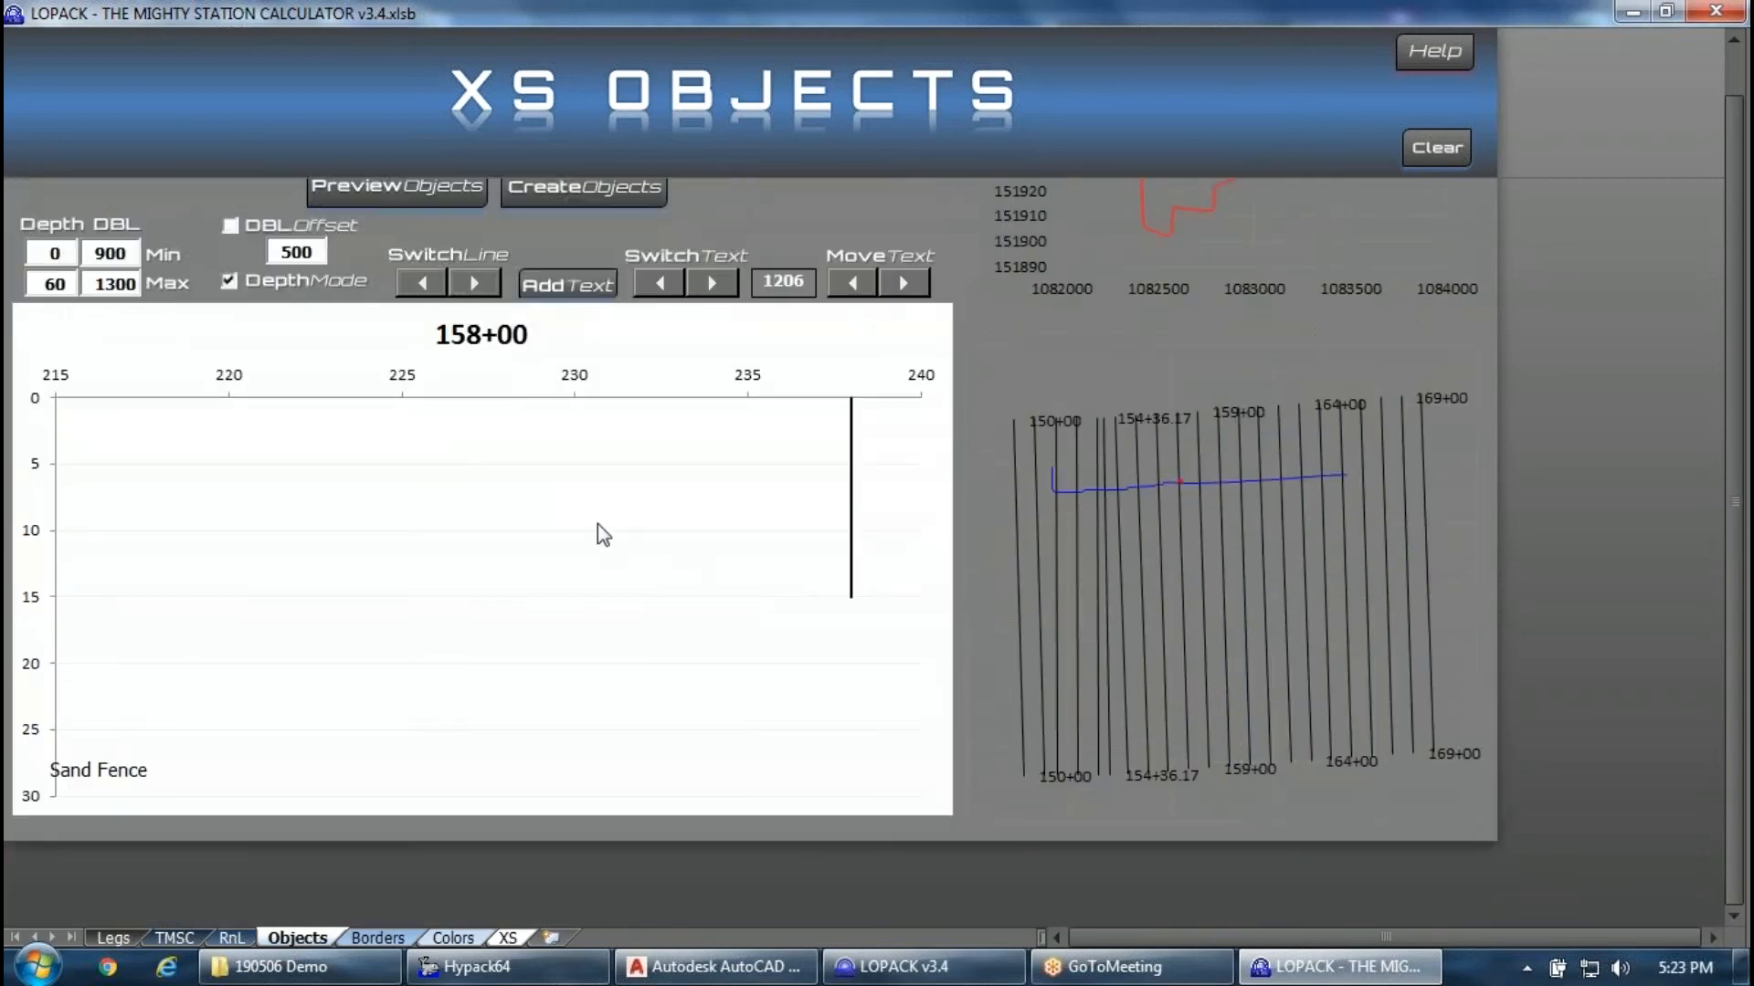
pyautogui.write('20')
pyautogui.scroll(-4, 501, 595)
pyautogui.scroll(4, 770, 533)
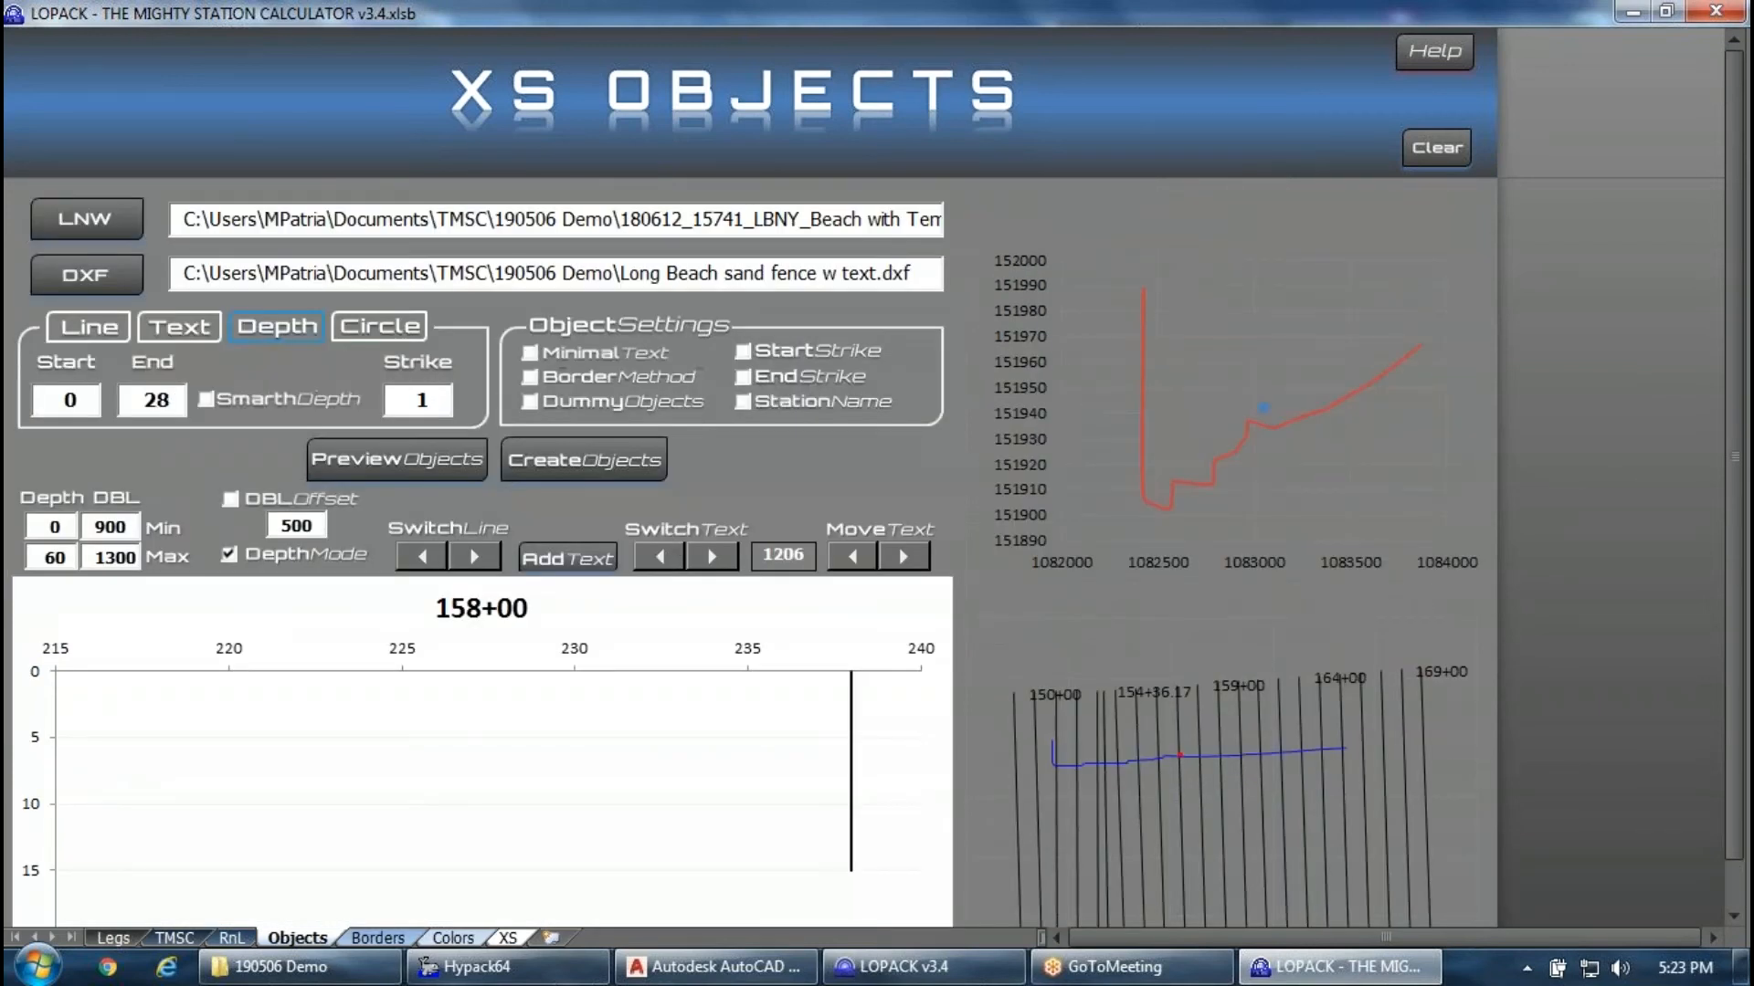
pyautogui.click(445, 475)
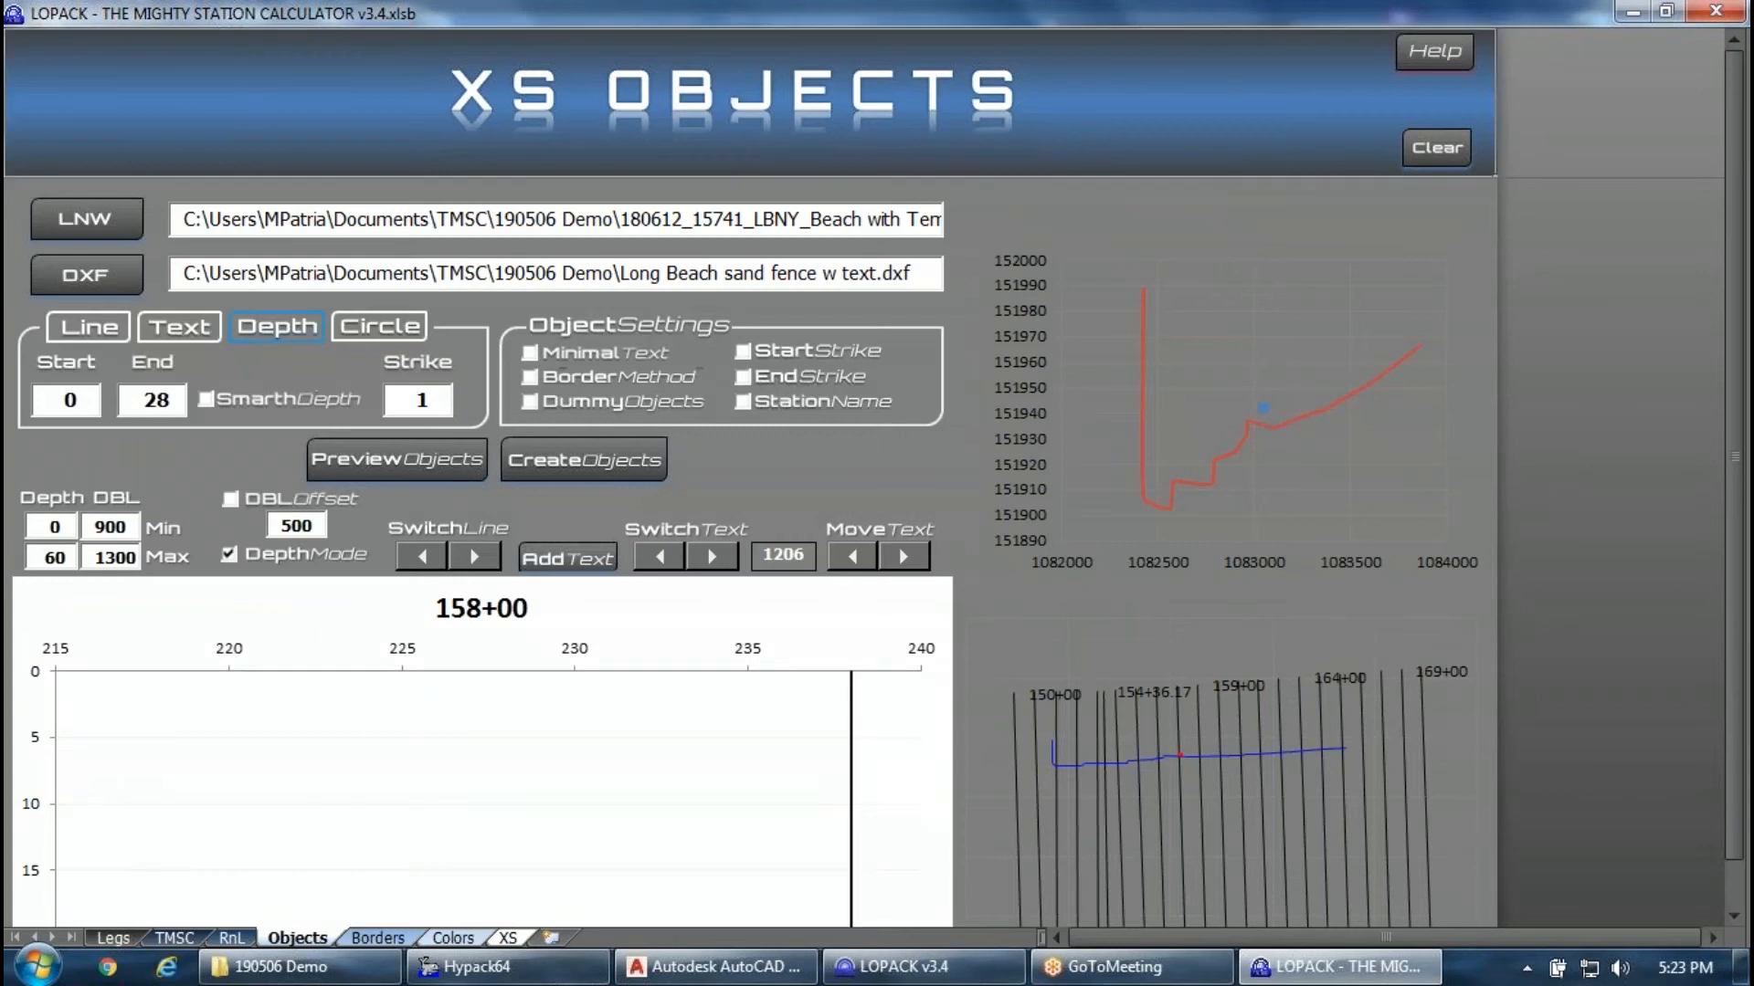
# Step forward through the cross-section previews from 158+00 to 166+00 to examine the fence line and its label.
pyautogui.scroll(-4, 451, 490)
pyautogui.click(485, 290)
pyautogui.click(485, 290)
pyautogui.click(485, 291)
pyautogui.click(485, 291)
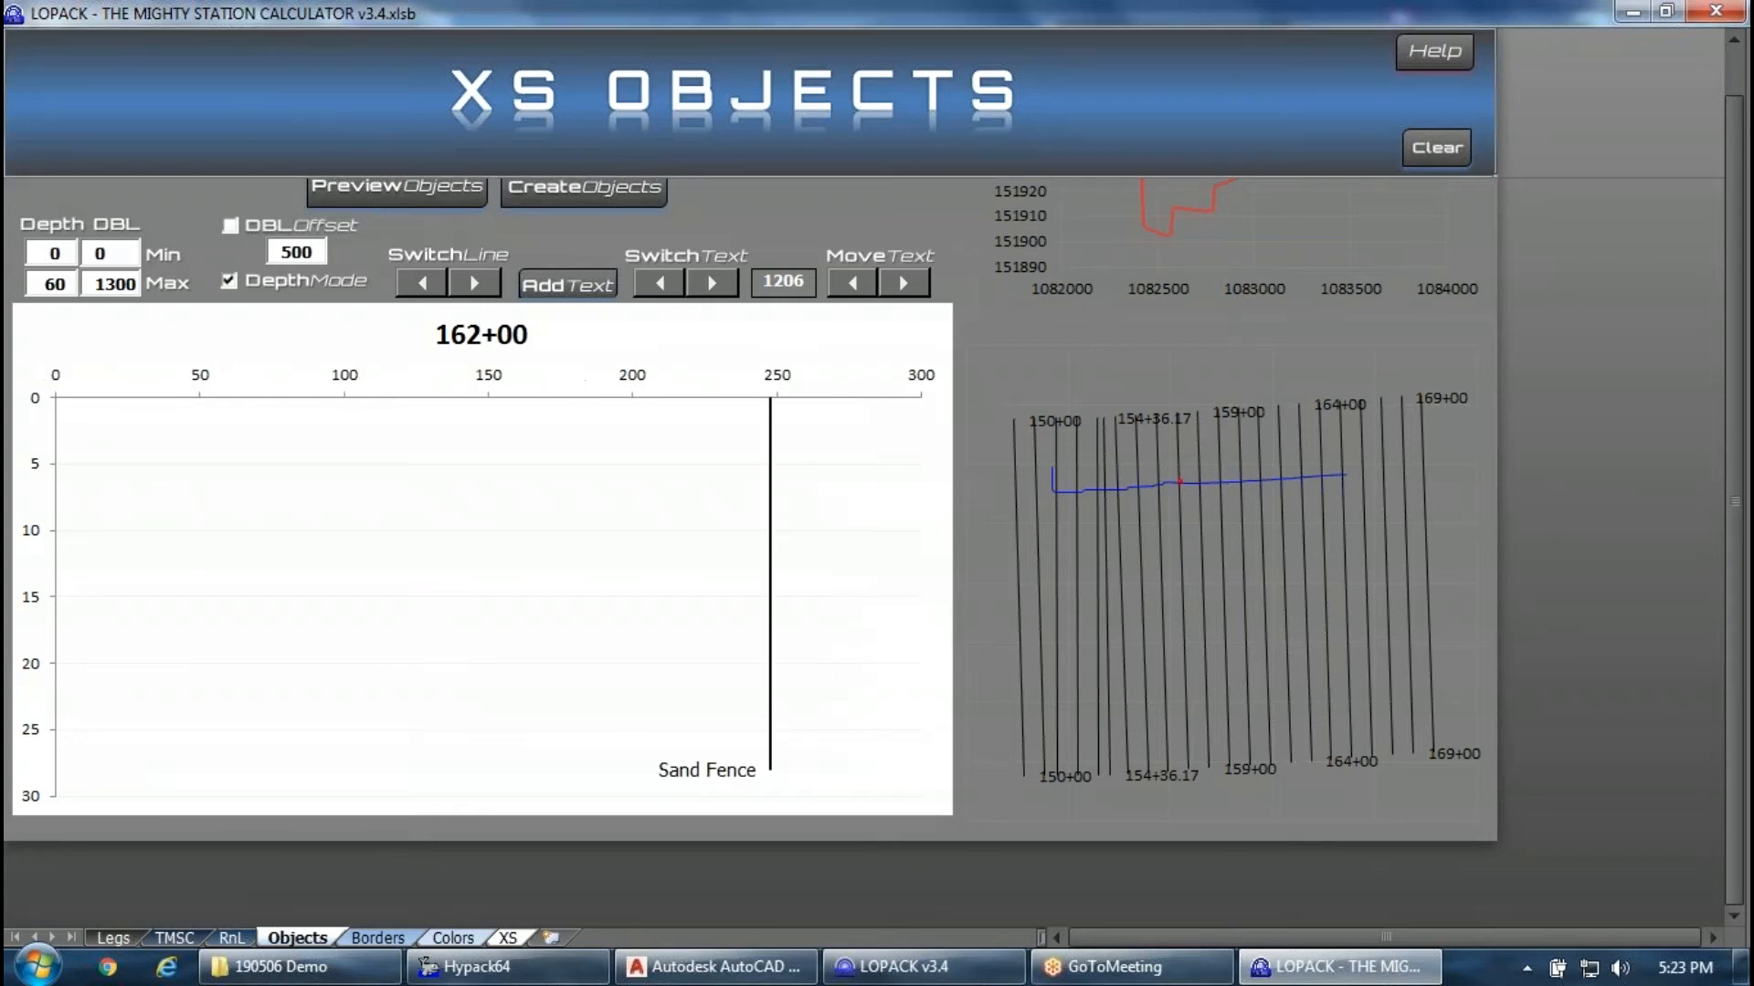
pyautogui.click(464, 274)
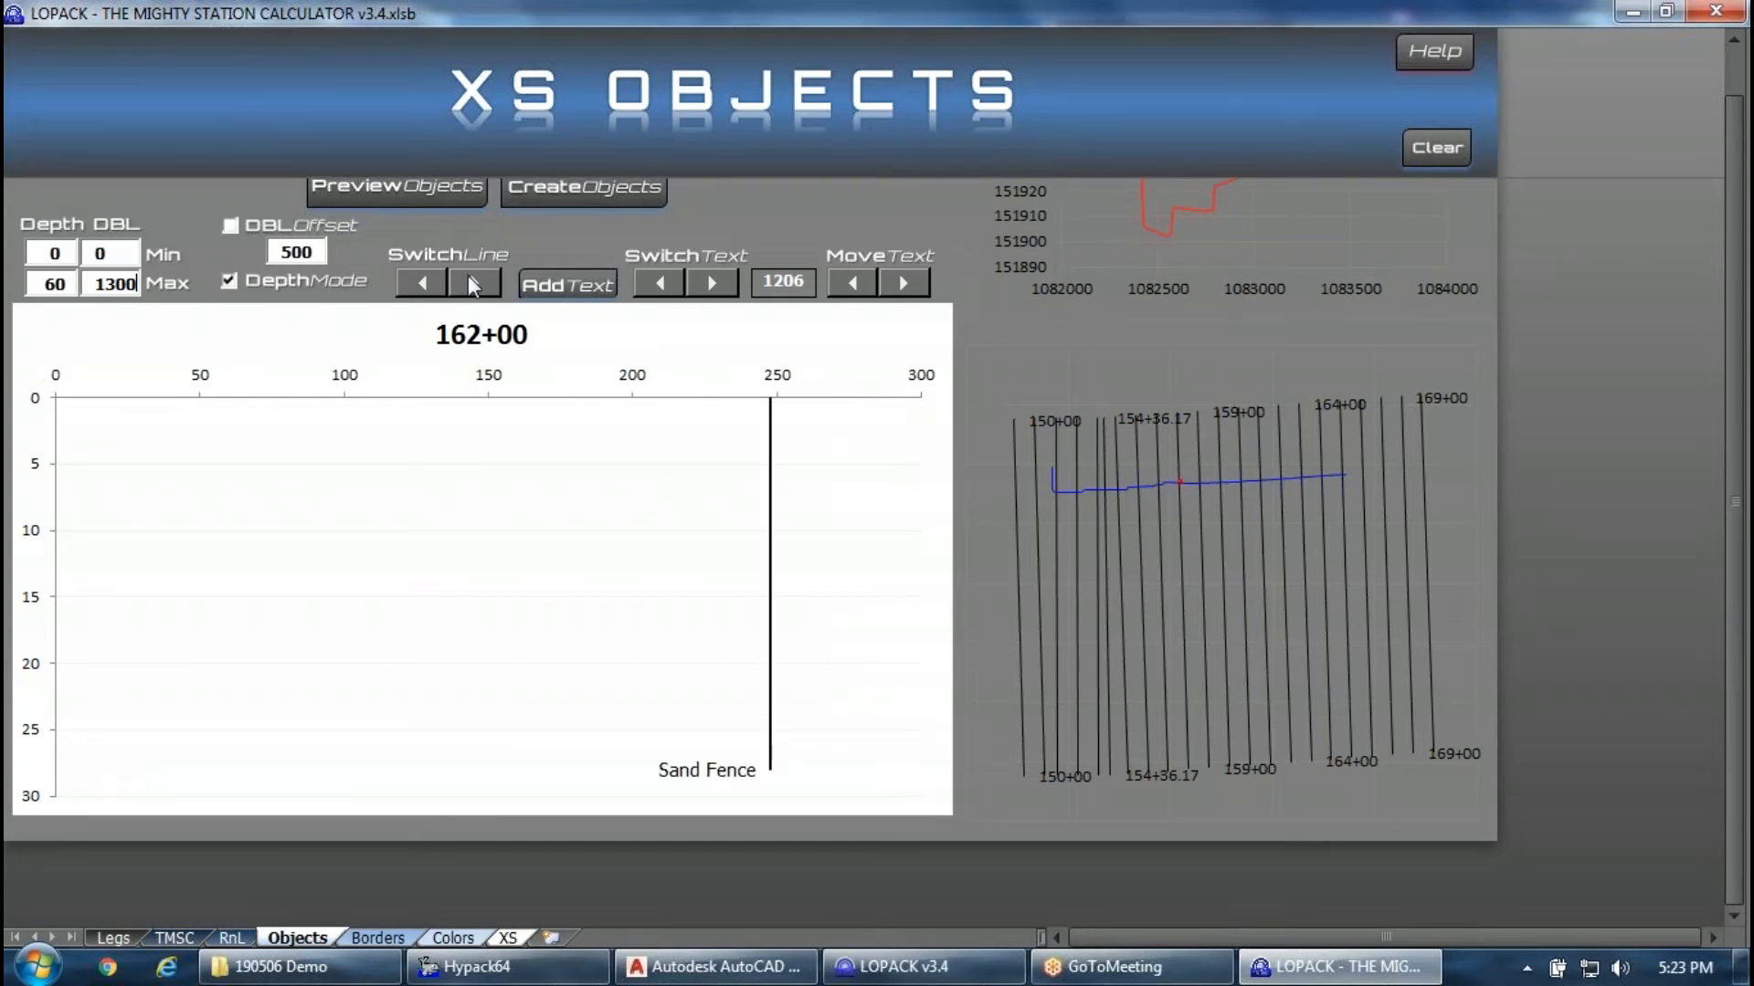
pyautogui.click(464, 274)
pyautogui.click(464, 274)
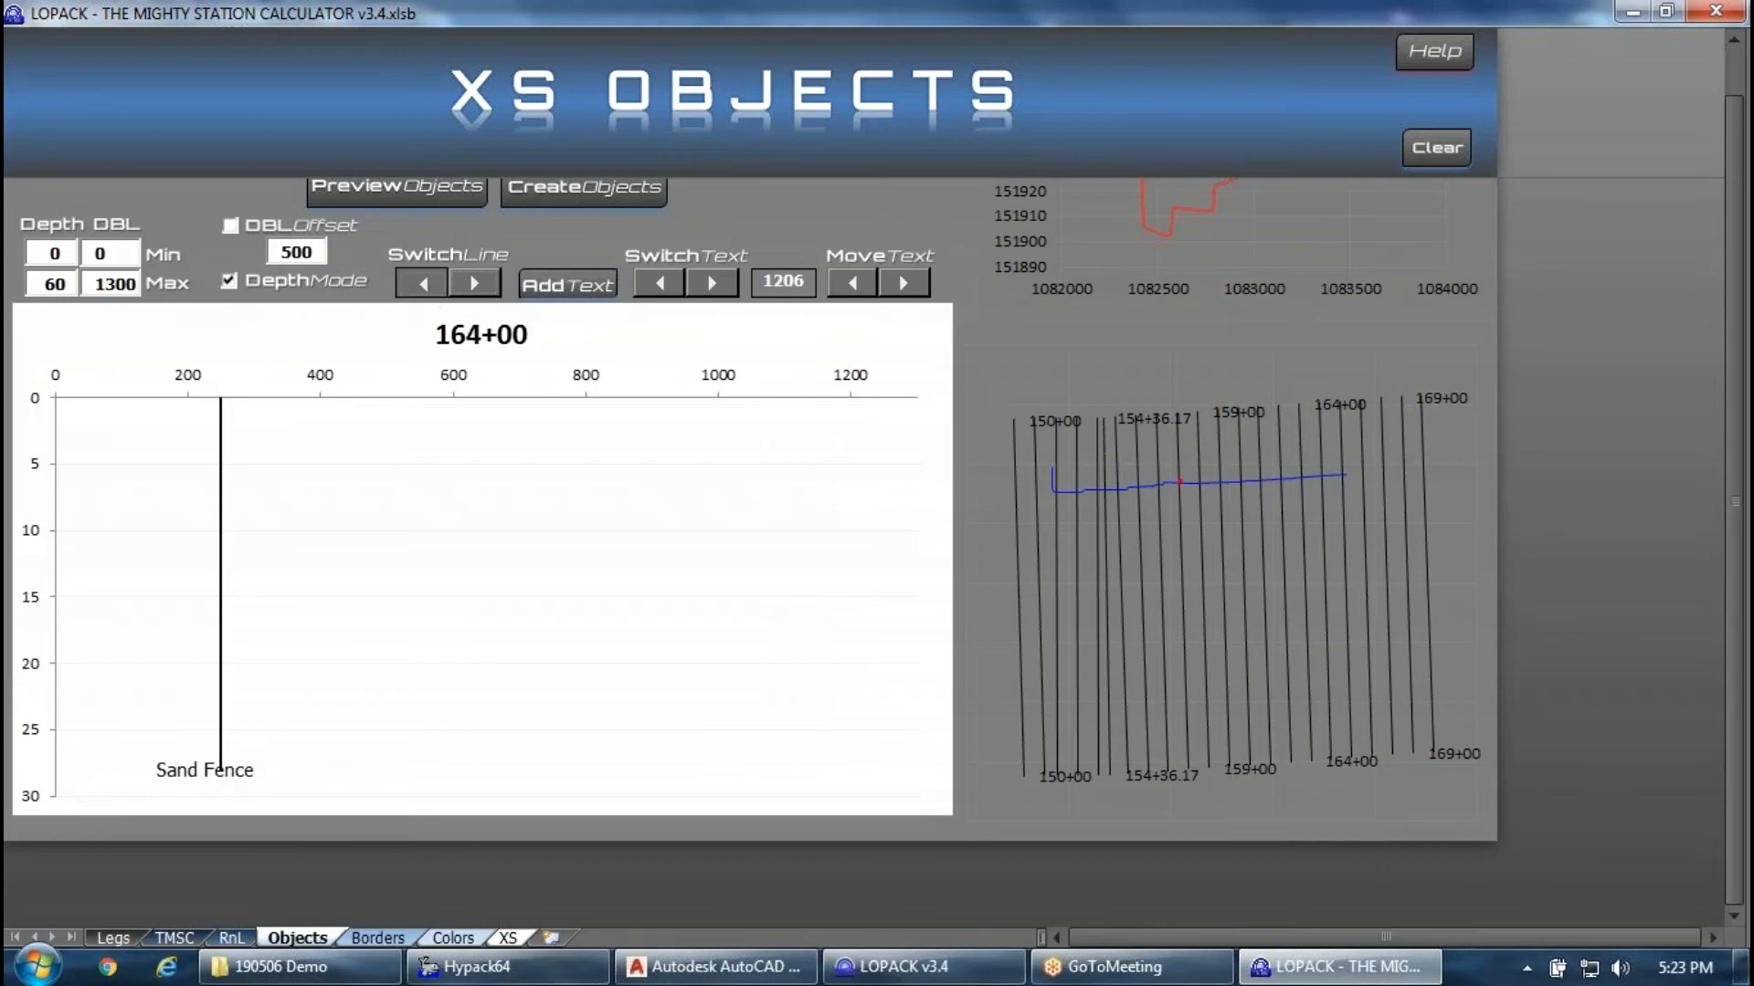
pyautogui.click(475, 283)
pyautogui.click(474, 284)
pyautogui.click(474, 283)
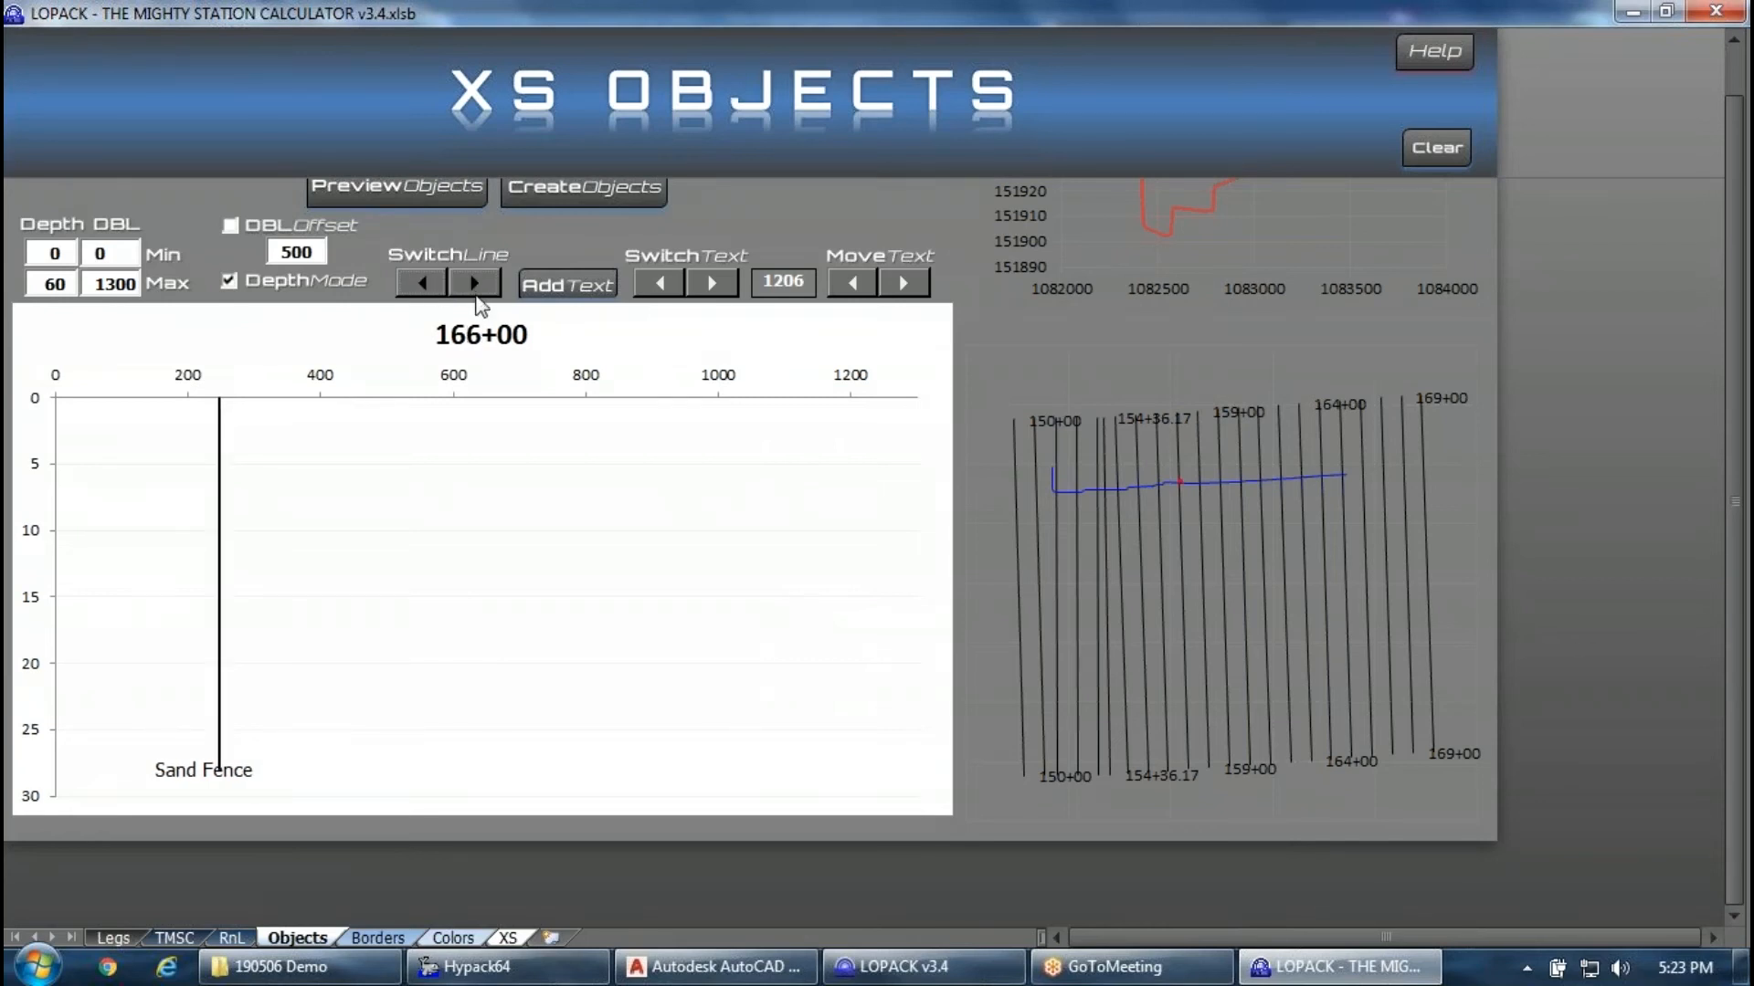
# Step back through the cross-section previews to 152+00 to examine the Sand Fence label at the line's end.
pyautogui.click(420, 285)
pyautogui.doubleClick(421, 285)
pyautogui.doubleClick(420, 285)
pyautogui.doubleClick(420, 285)
pyautogui.click(421, 285)
pyautogui.doubleClick(420, 285)
pyautogui.click(420, 285)
pyautogui.click(422, 283)
pyautogui.doubleClick(422, 283)
pyautogui.scroll(1, 666, 702)
pyautogui.scroll(-1, 120, 904)
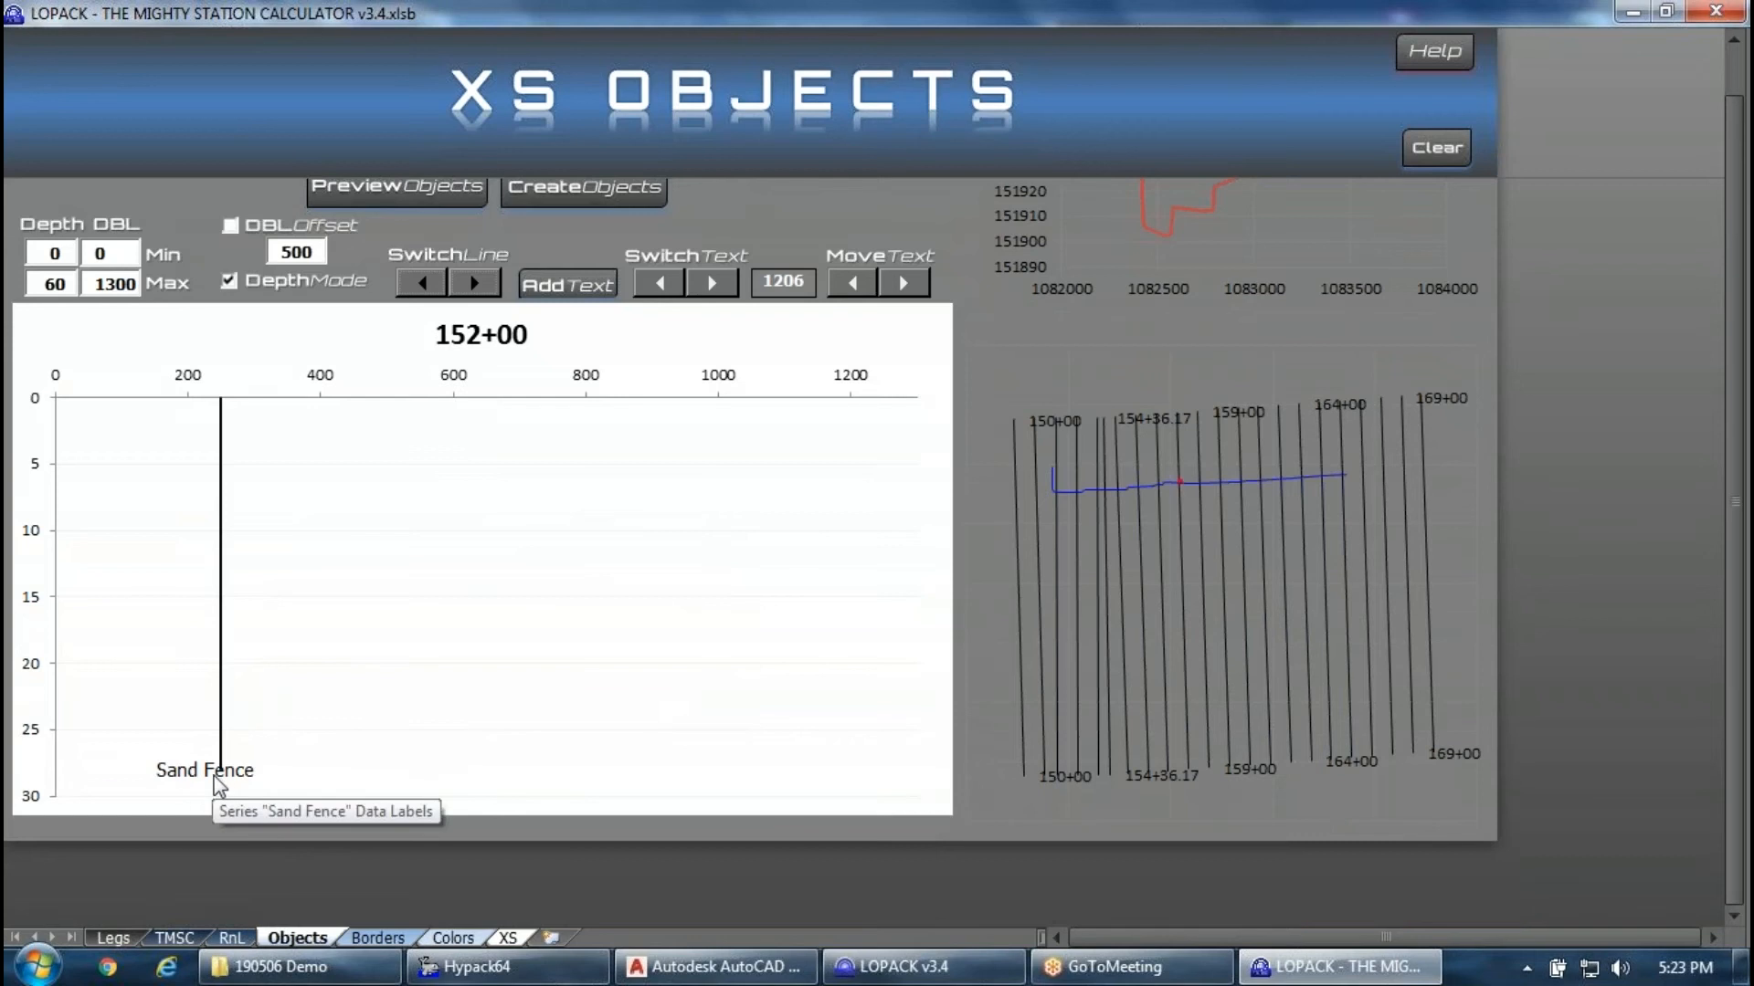
# Examine the text offset and depth settings against the Sand Fence label in the 152+00 preview.
pyautogui.scroll(1, 217, 776)
pyautogui.click(193, 331)
pyautogui.scroll(-2, 298, 730)
pyautogui.scroll(2, 350, 713)
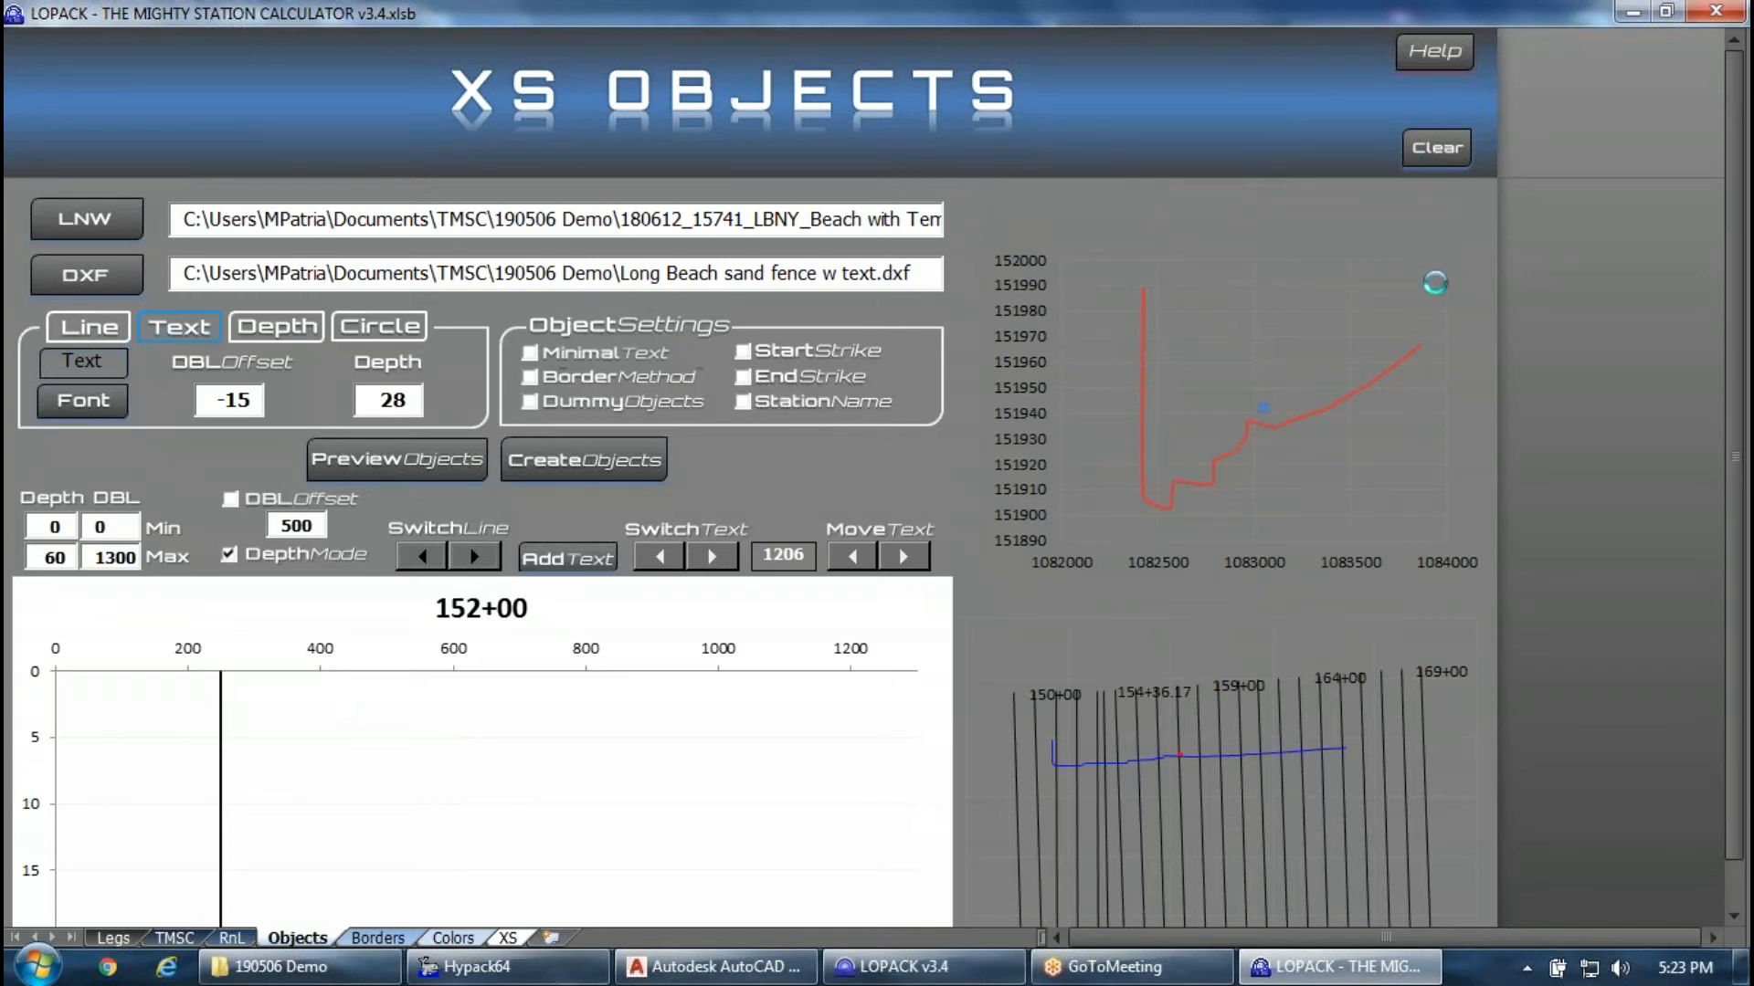
# Clear the XS Objects form and load Cut 8_A_CSL.lnw as the line file for circle objects.
pyautogui.click(420, 327)
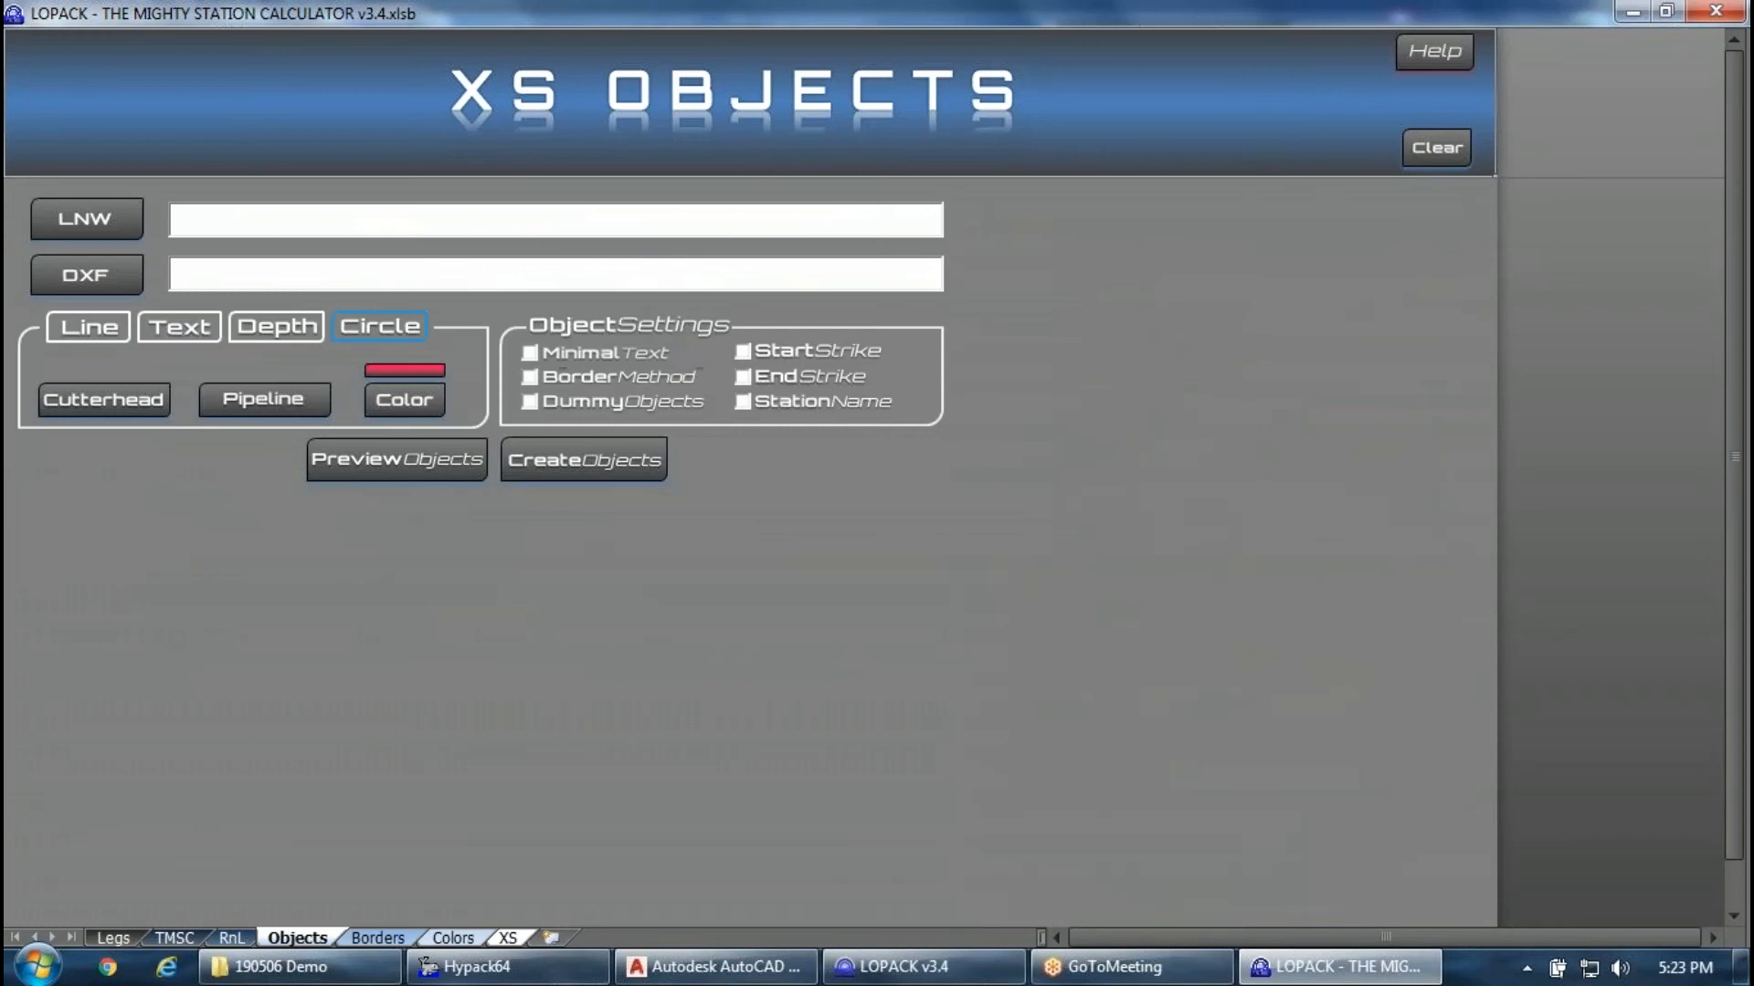
pyautogui.click(85, 220)
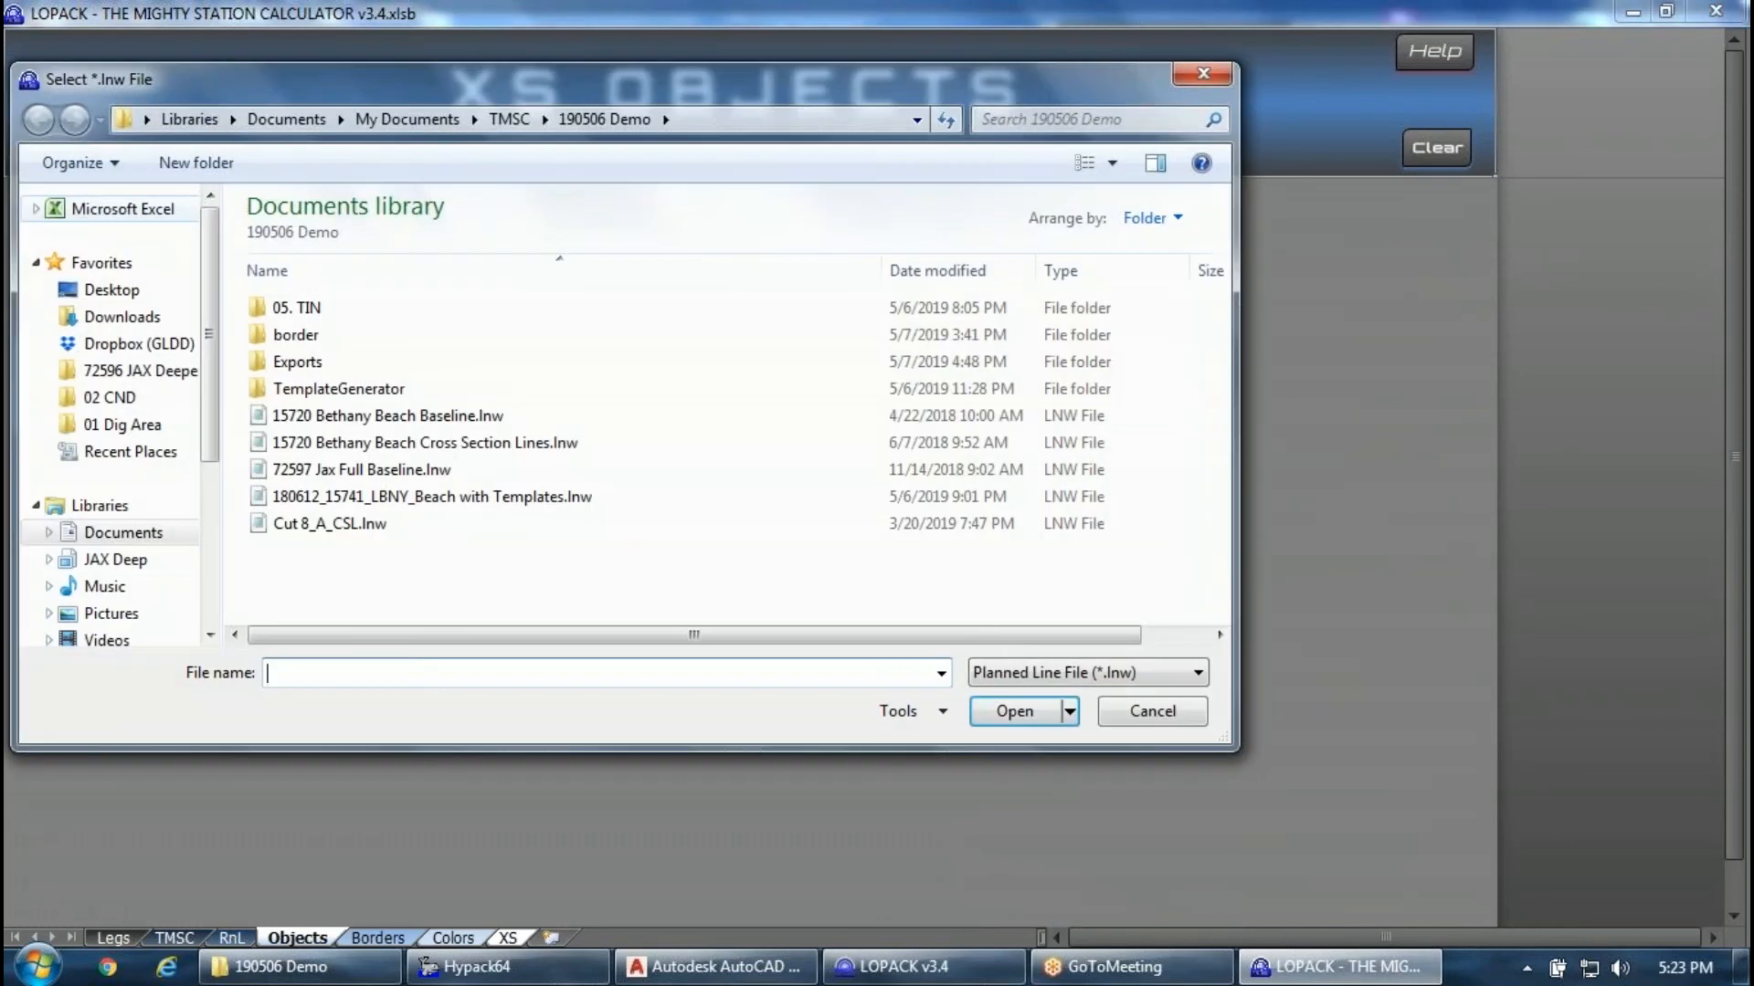
pyautogui.click(366, 523)
pyautogui.click(986, 715)
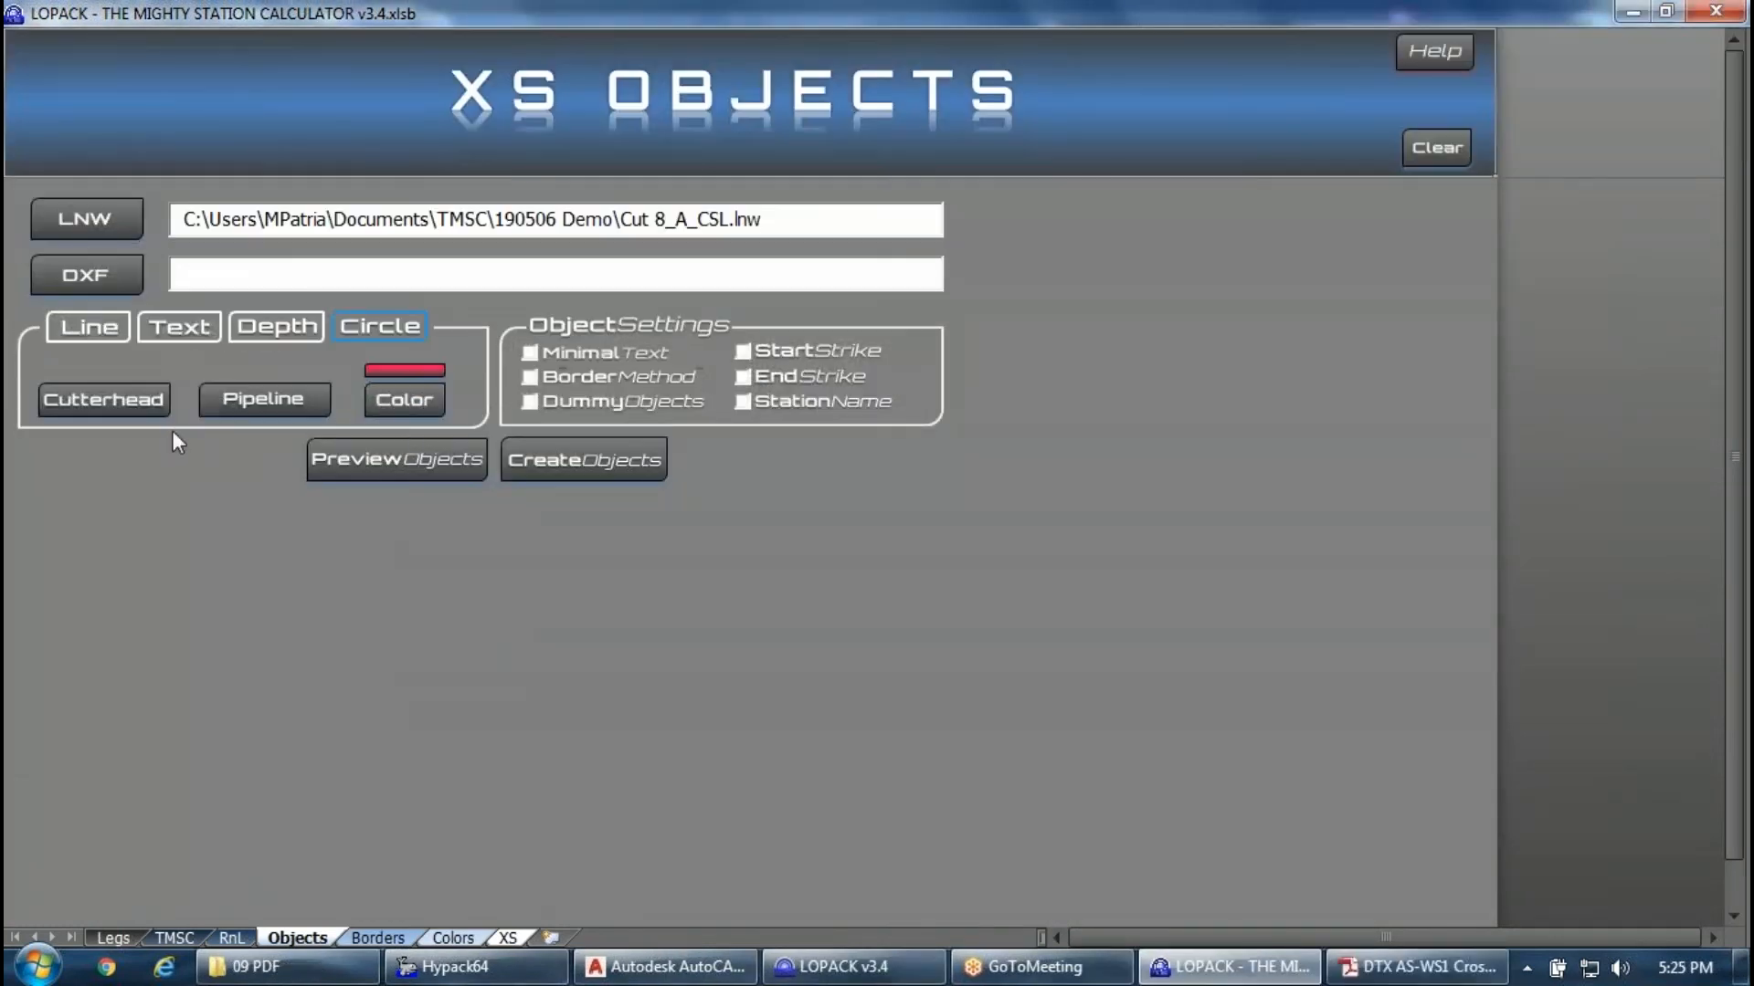
# Start a cutterhead import from the dredge database TX20190503.mdb.
pyautogui.click(153, 417)
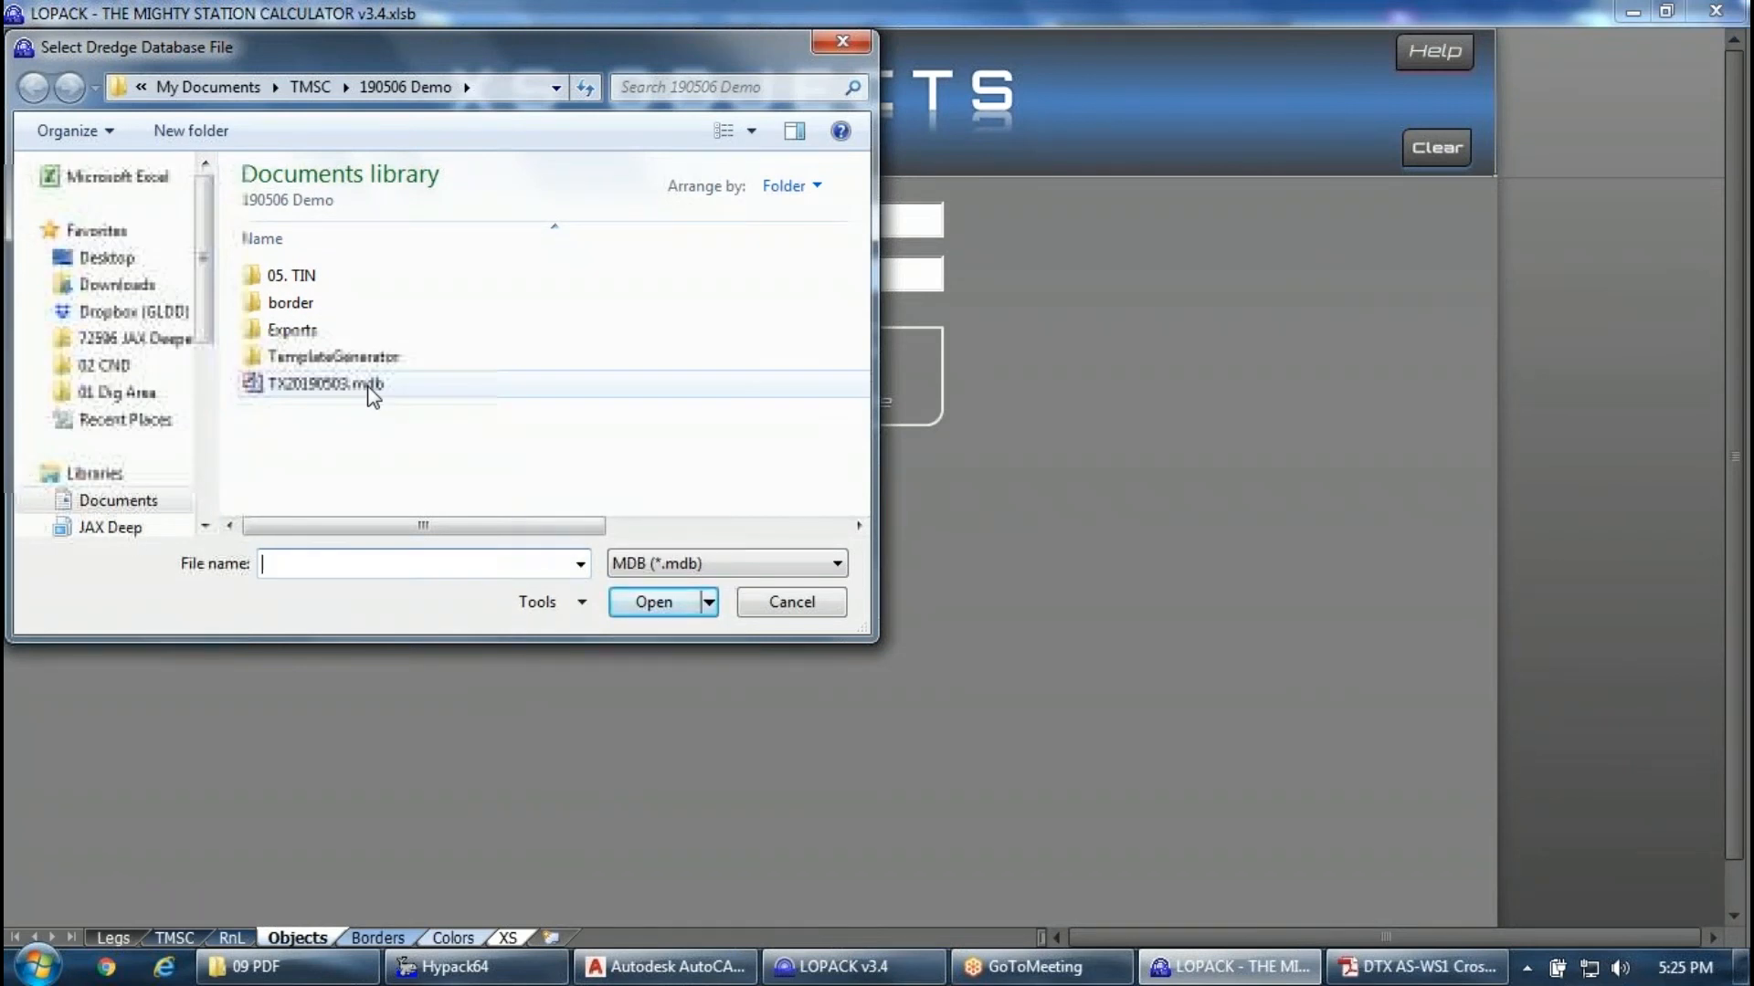
pyautogui.click(371, 385)
pyautogui.click(653, 602)
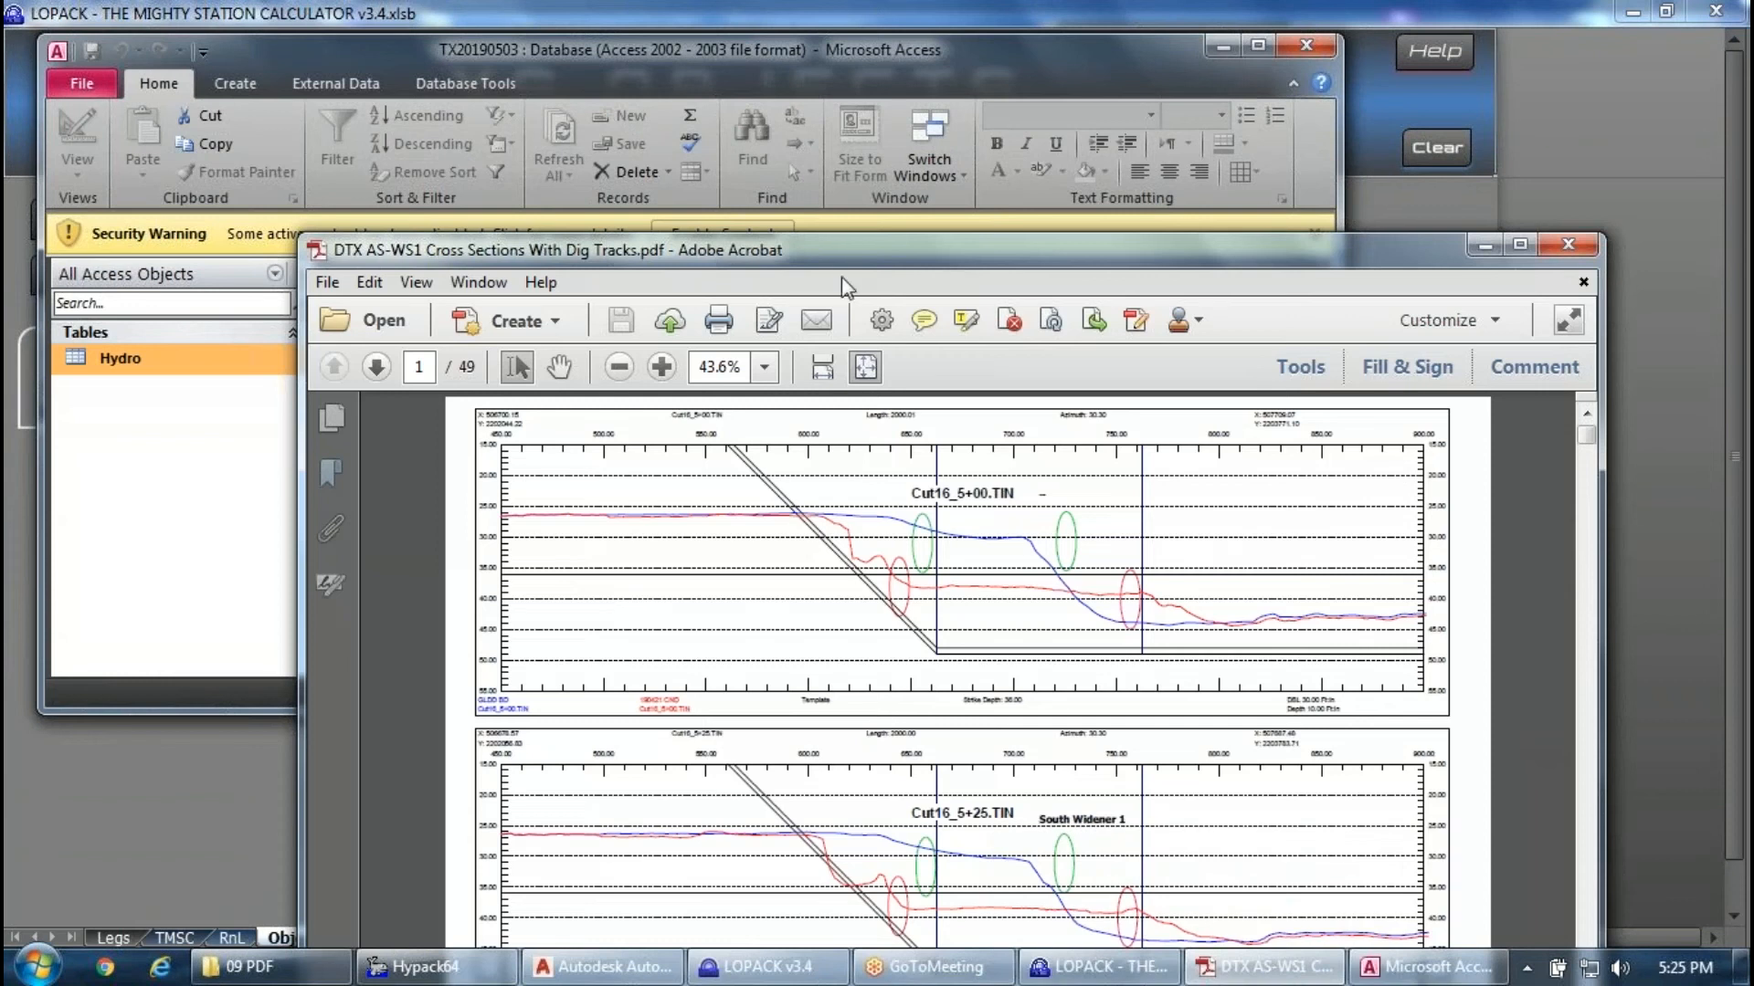
# Examine the cutterhead dig tracks in the DTX AS-WS1 Cross Sections With Dig Tracks PDF up to page 17, and close it.
pyautogui.doubleClick(841, 269)
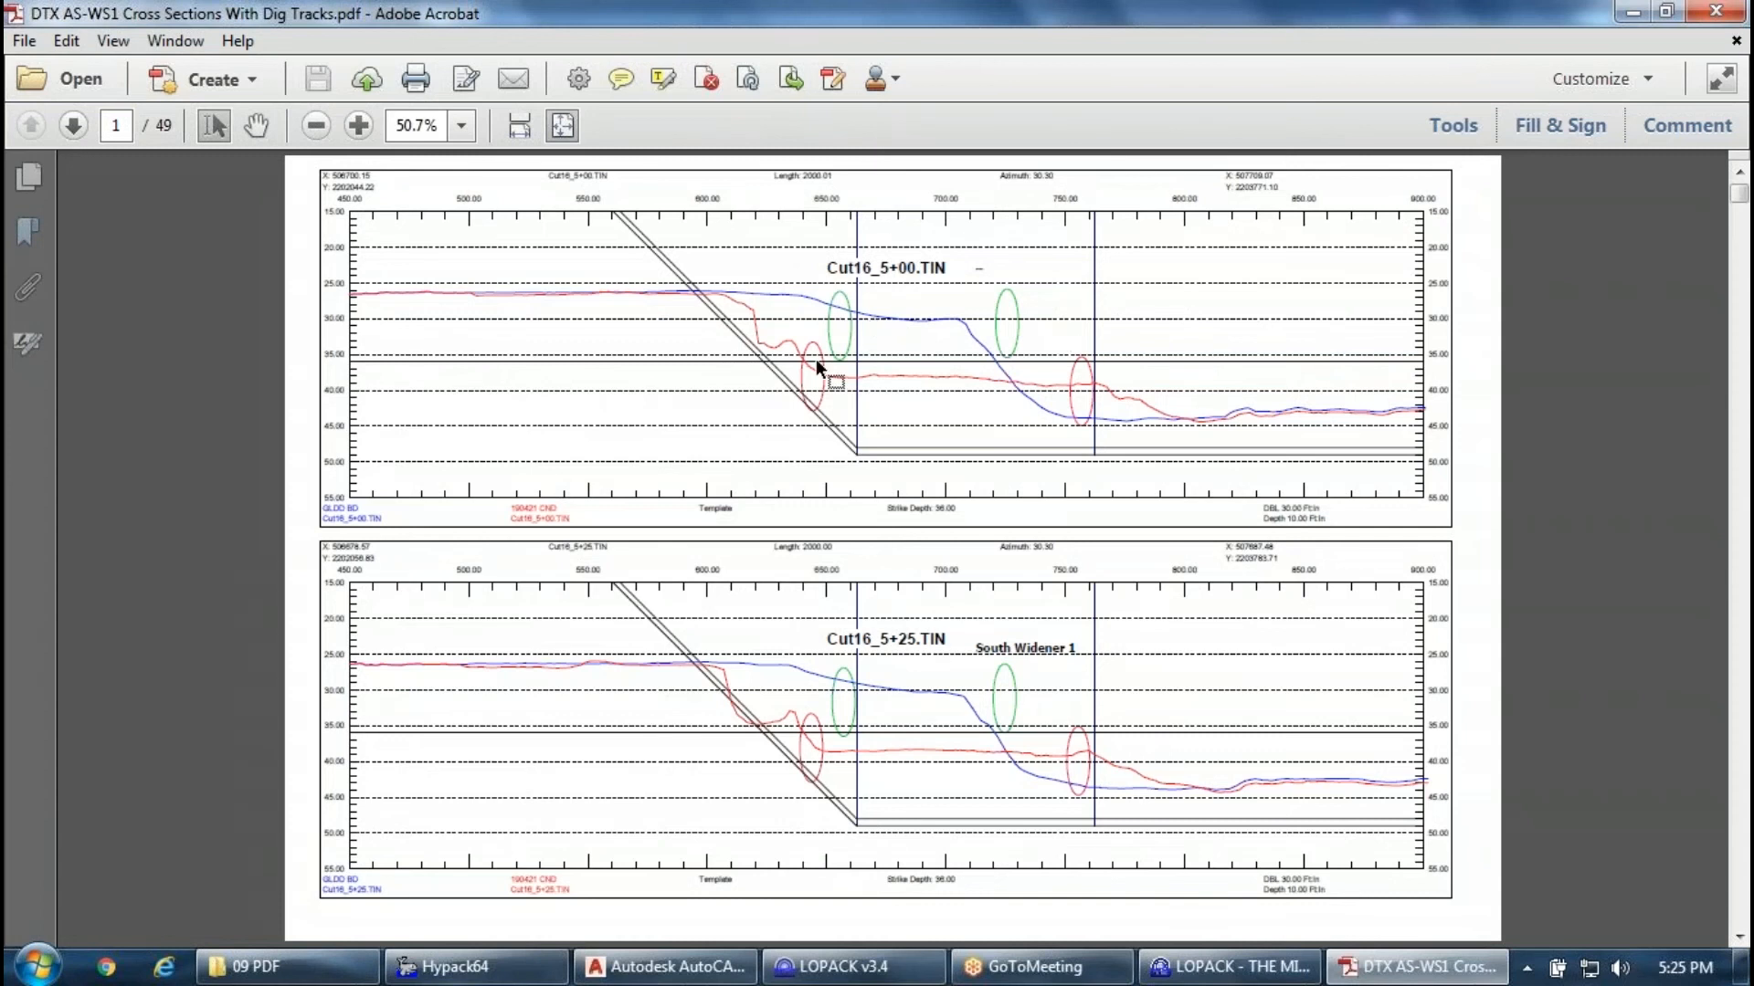
pyautogui.scroll(-3, 807, 468)
pyautogui.scroll(-7, 812, 468)
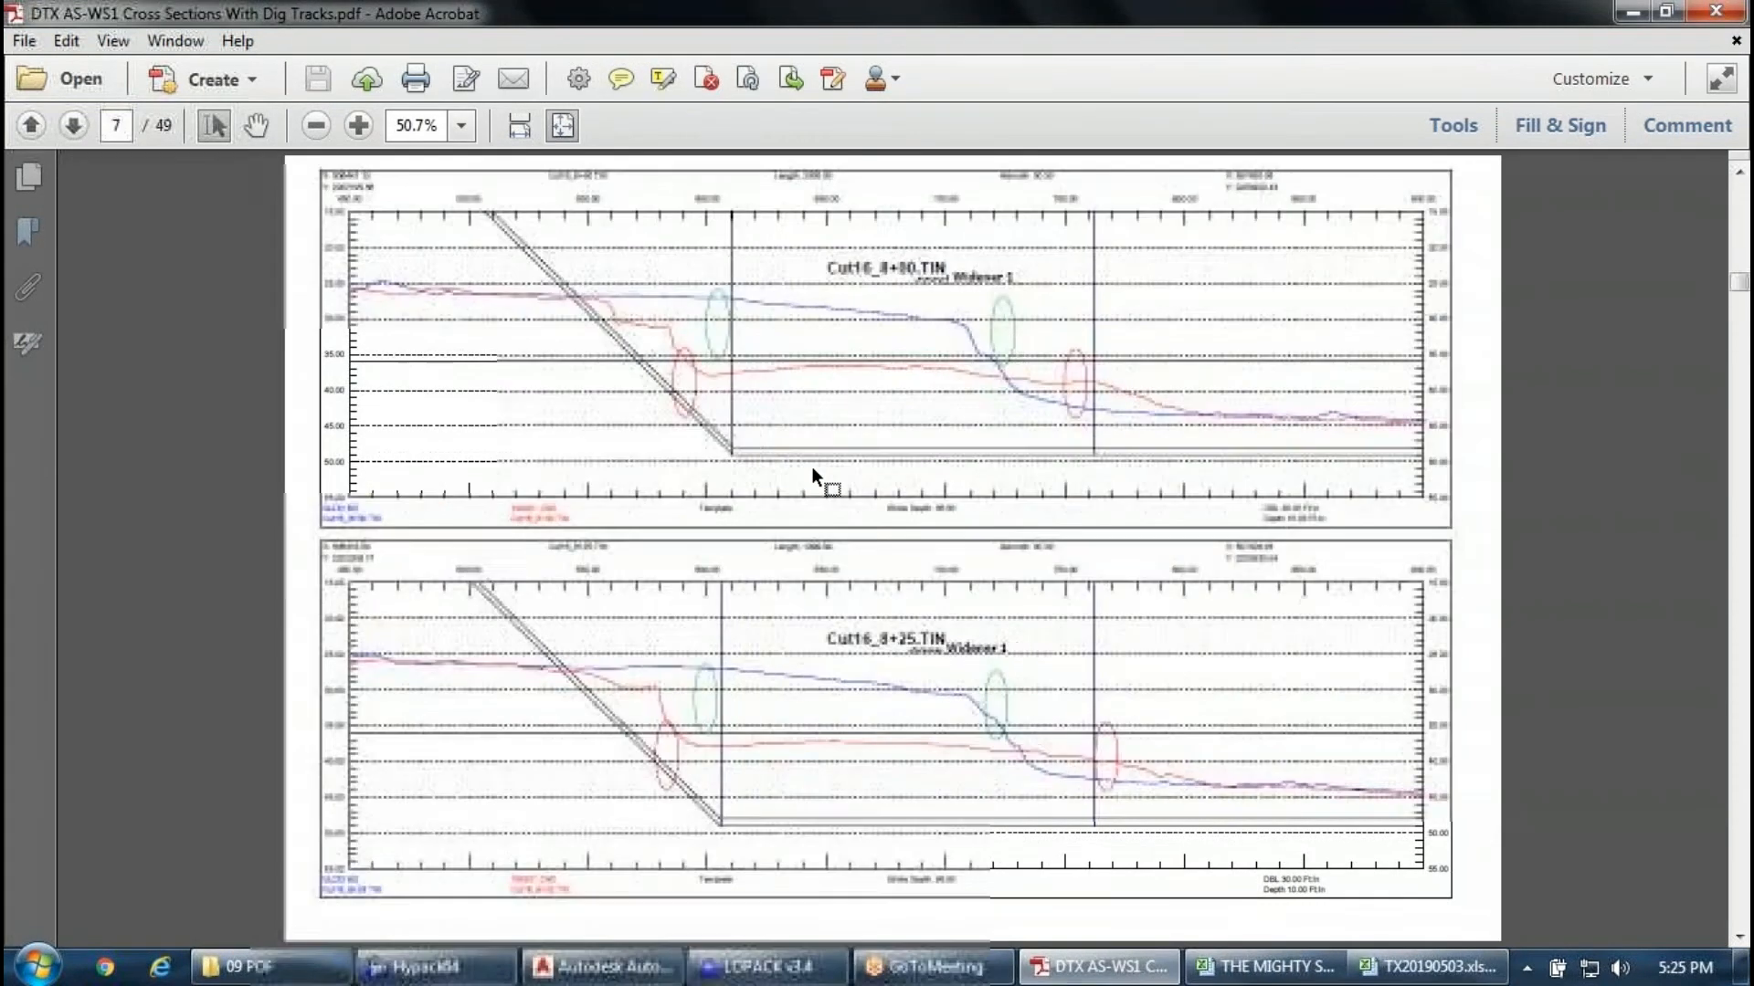
pyautogui.scroll(-4, 812, 470)
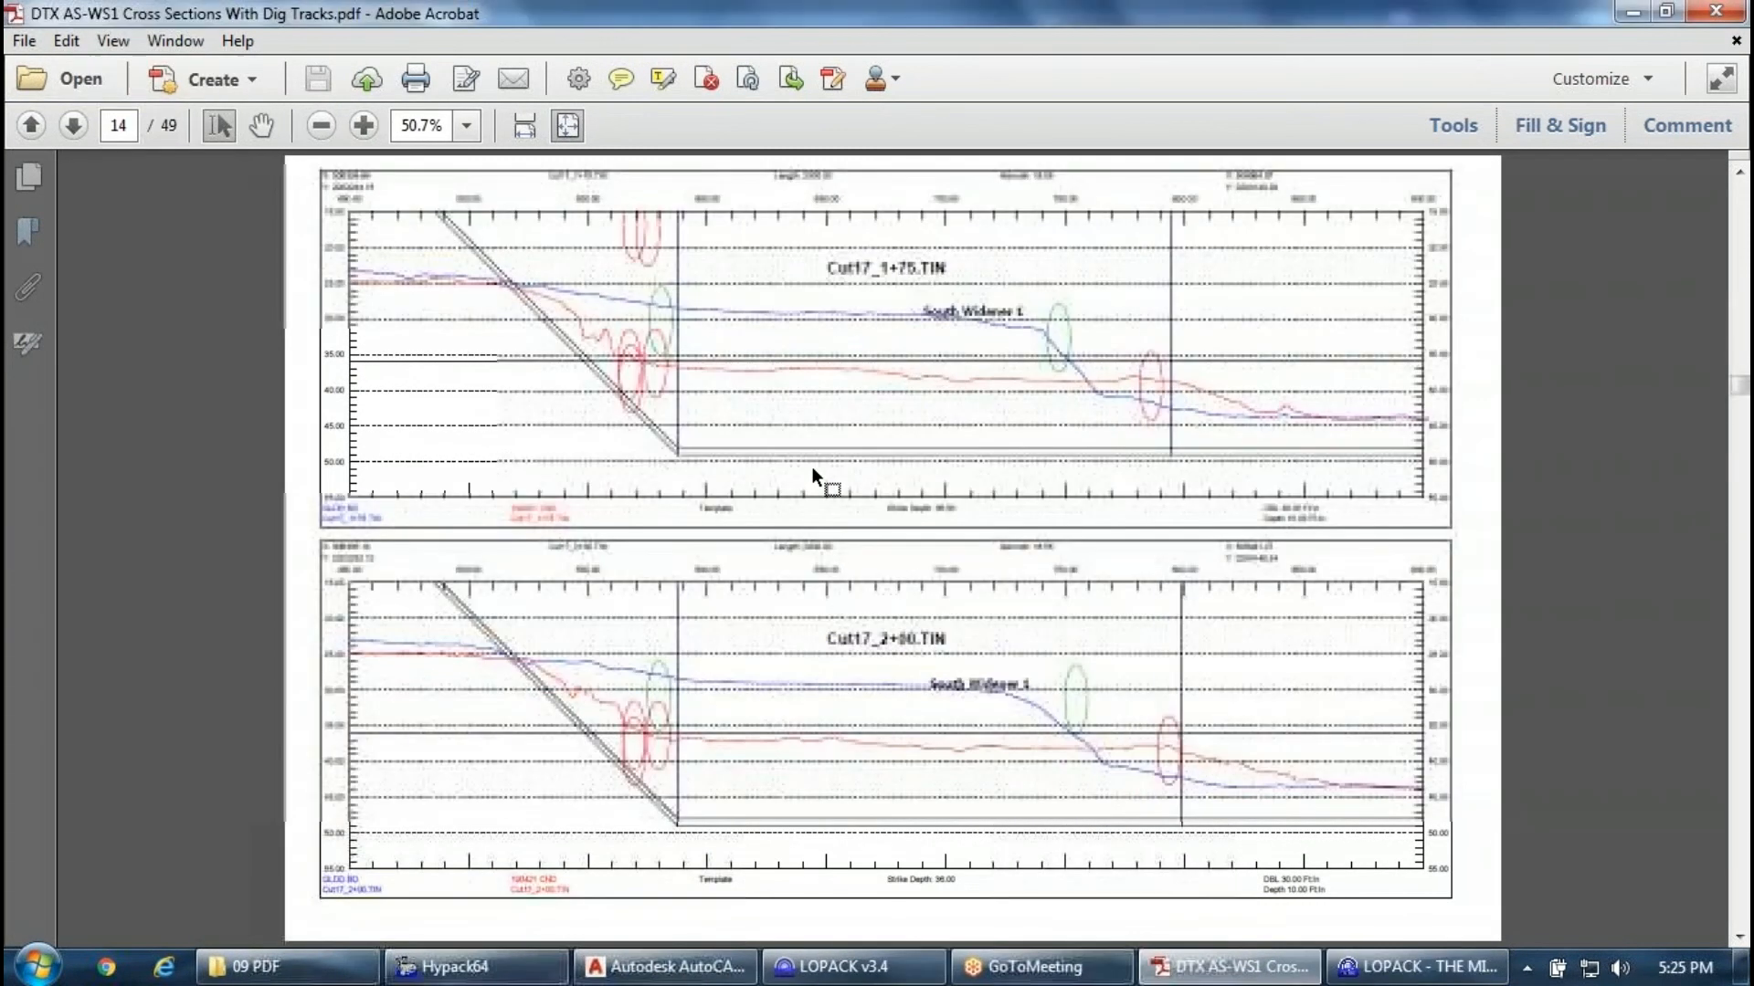
pyautogui.scroll(1, 813, 468)
pyautogui.scroll(-1, 699, 443)
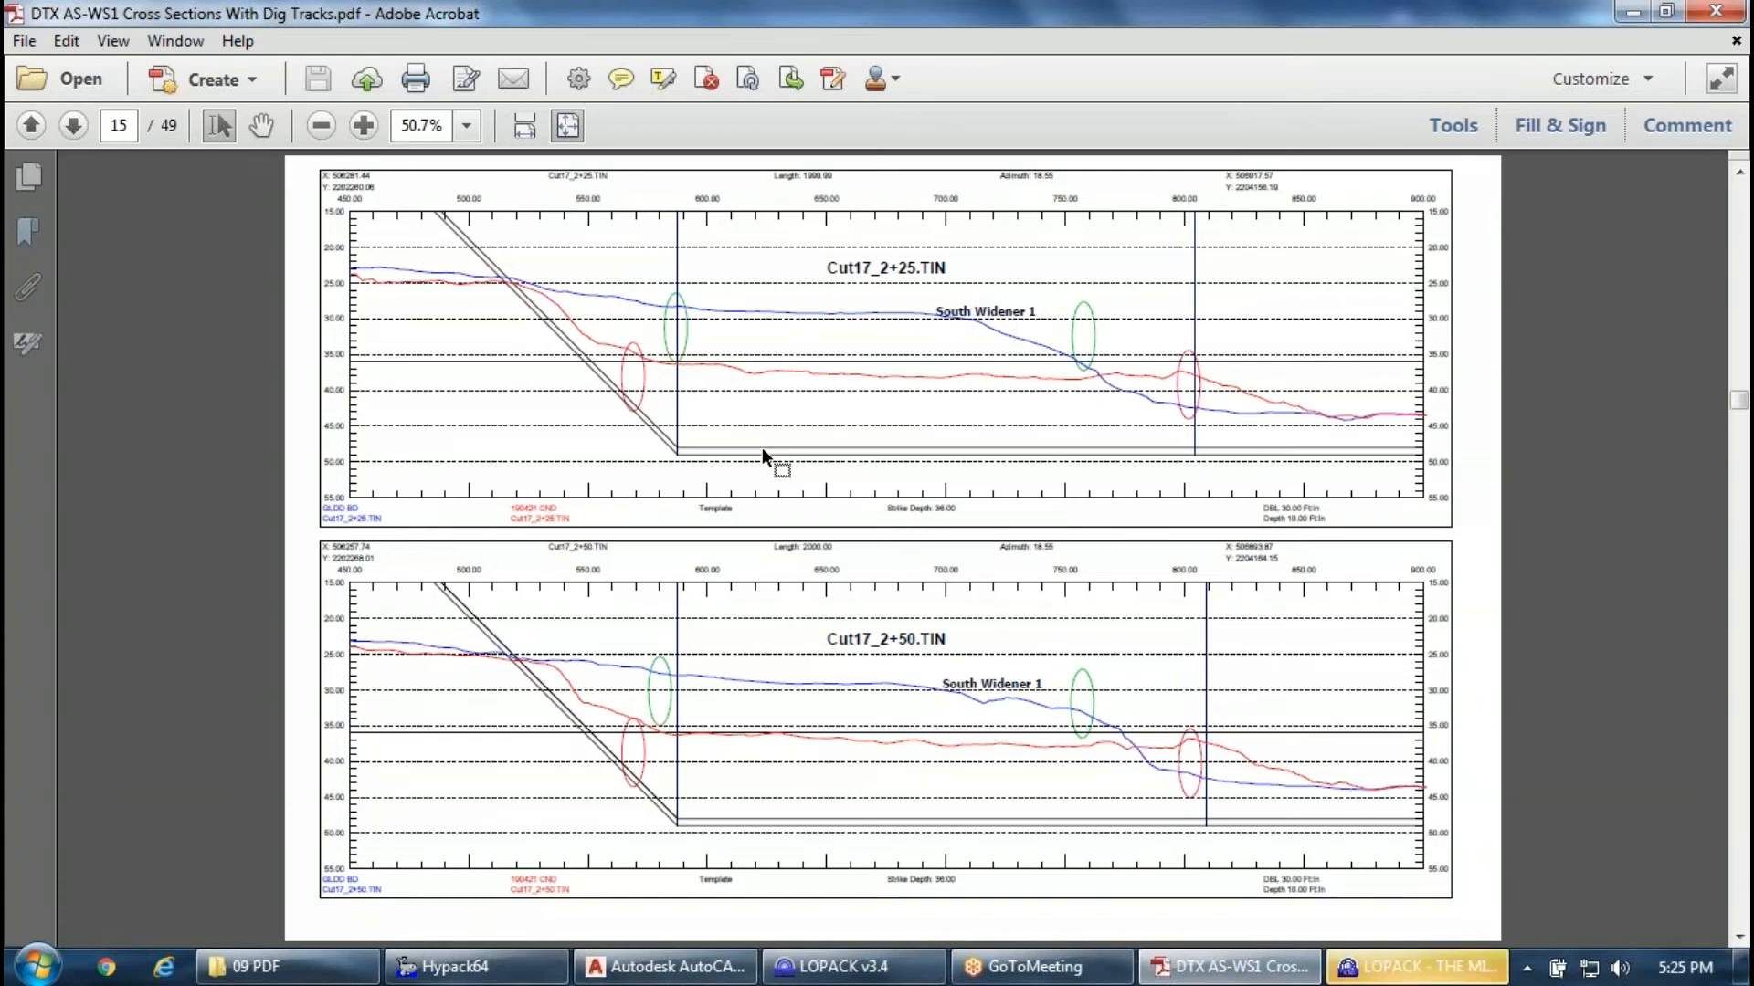
pyautogui.scroll(-1, 721, 456)
pyautogui.scroll(-1, 747, 493)
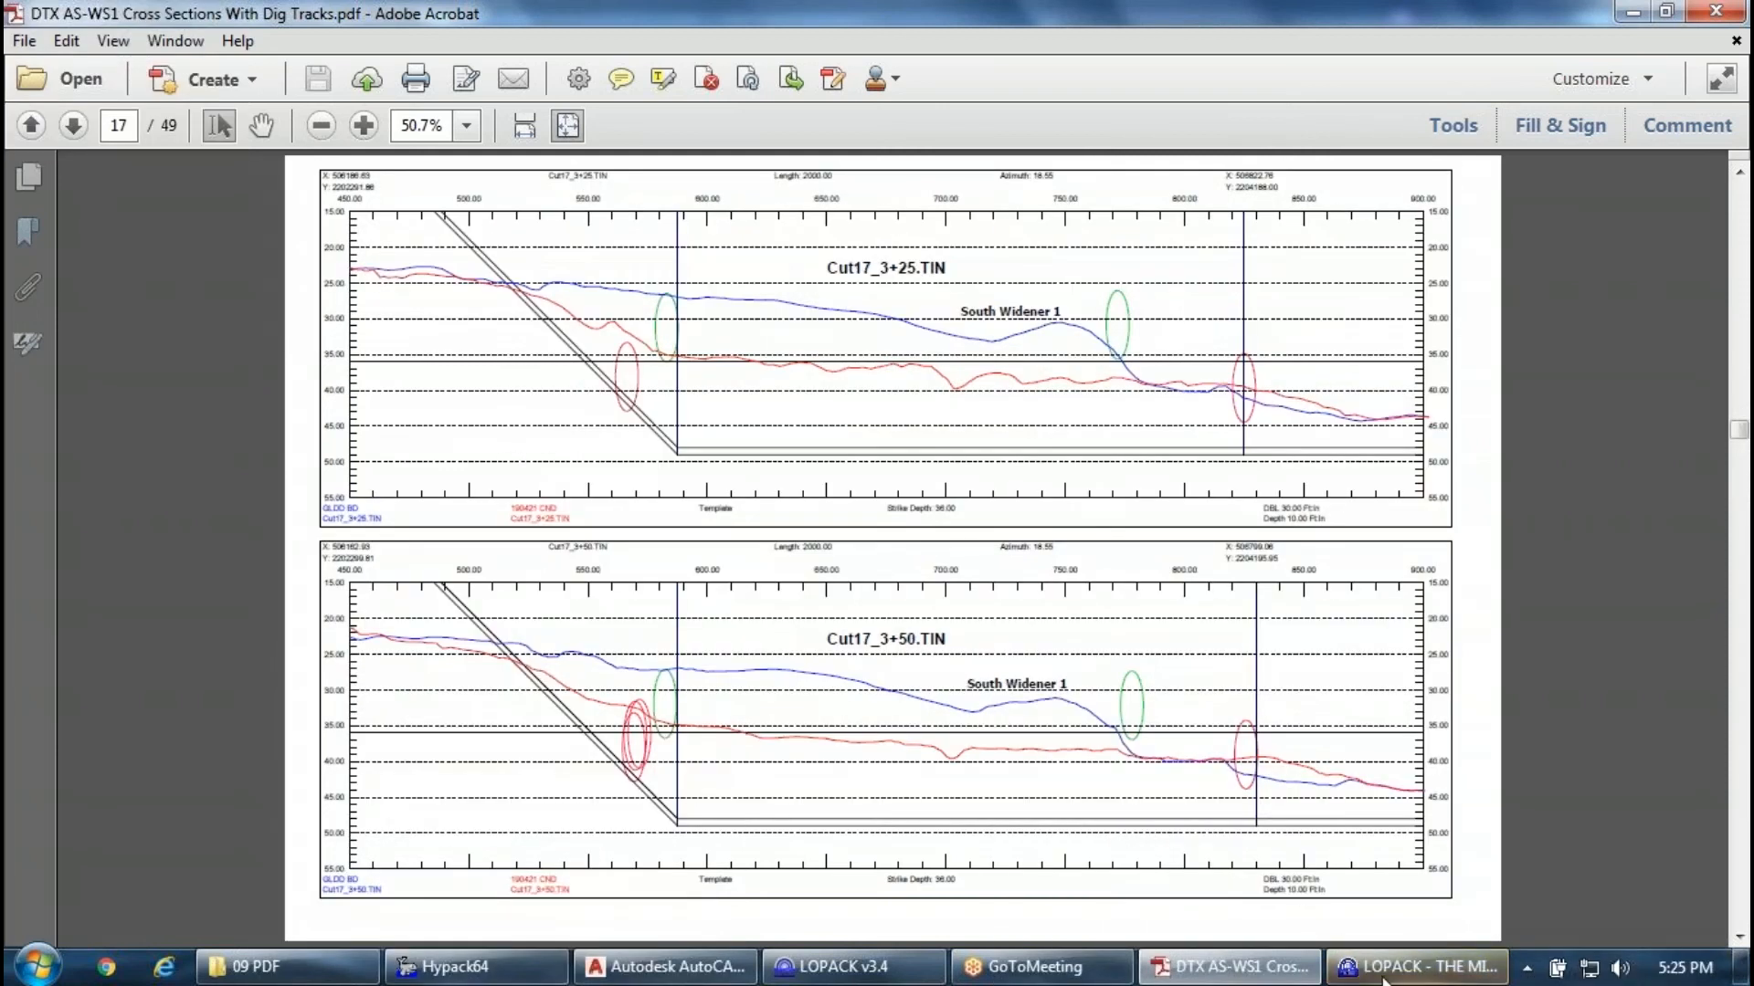
pyautogui.click(1719, 13)
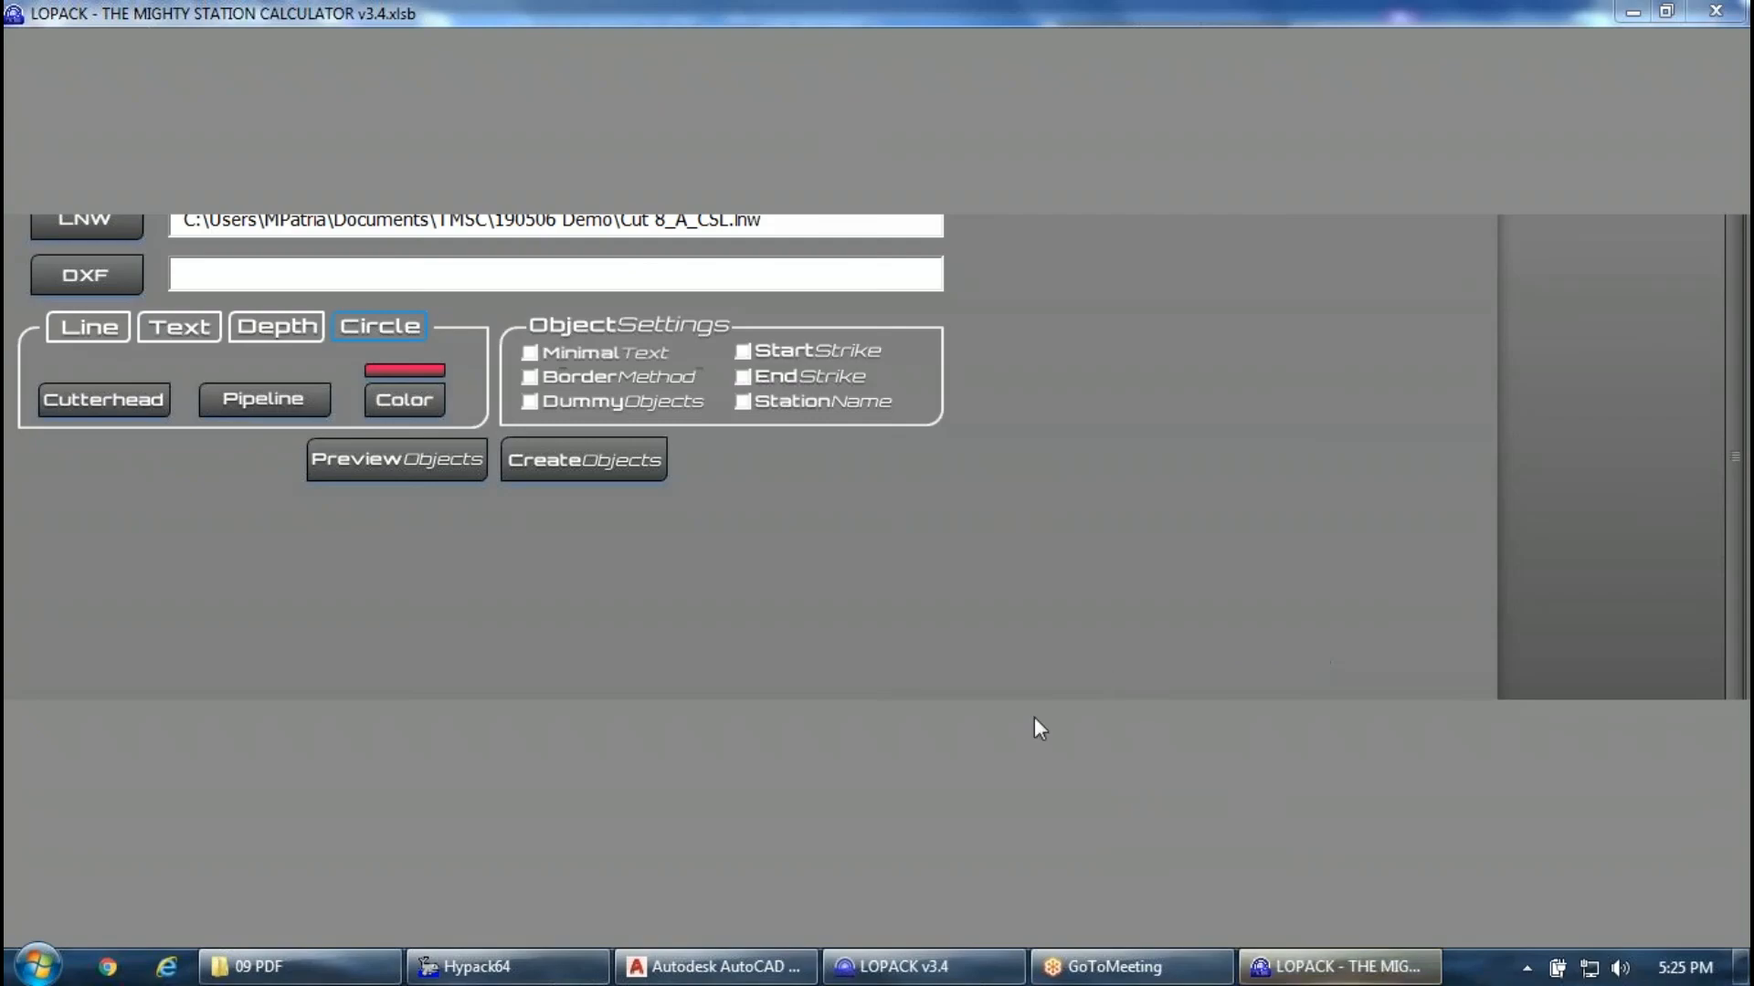
# Set the cutter suction dredge database import to disregard the Density and Velocity dig filters.
pyautogui.click(1329, 970)
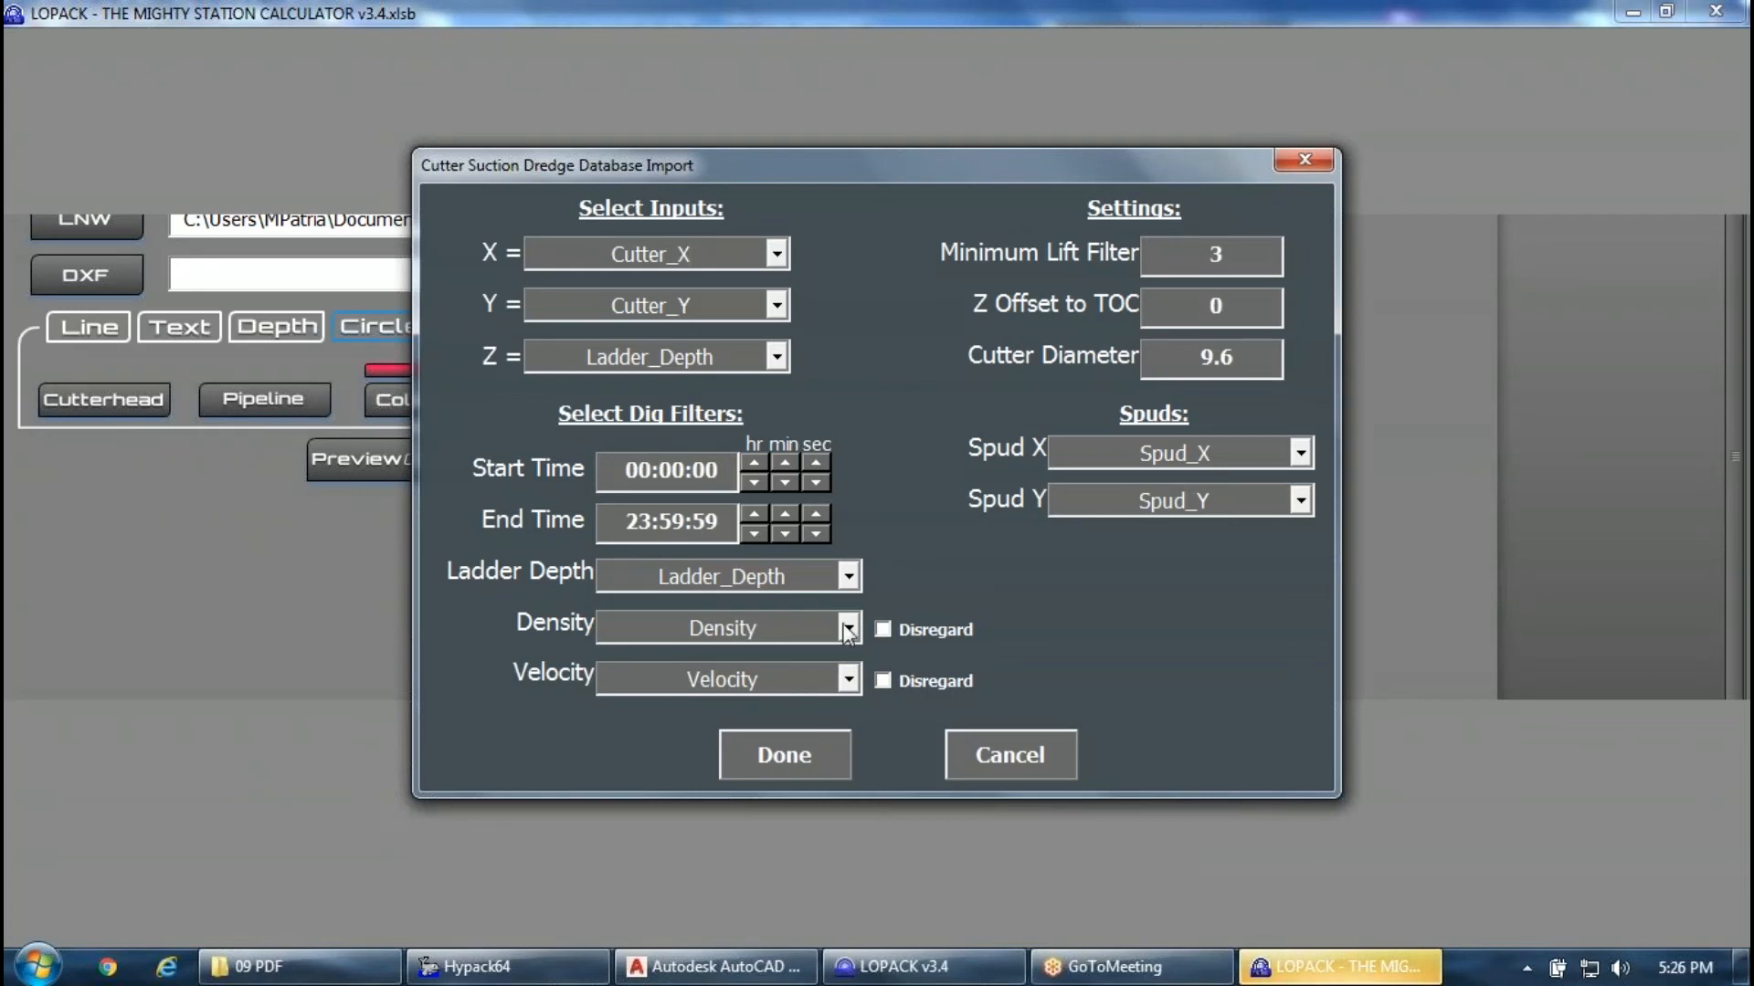
pyautogui.click(883, 629)
pyautogui.click(882, 680)
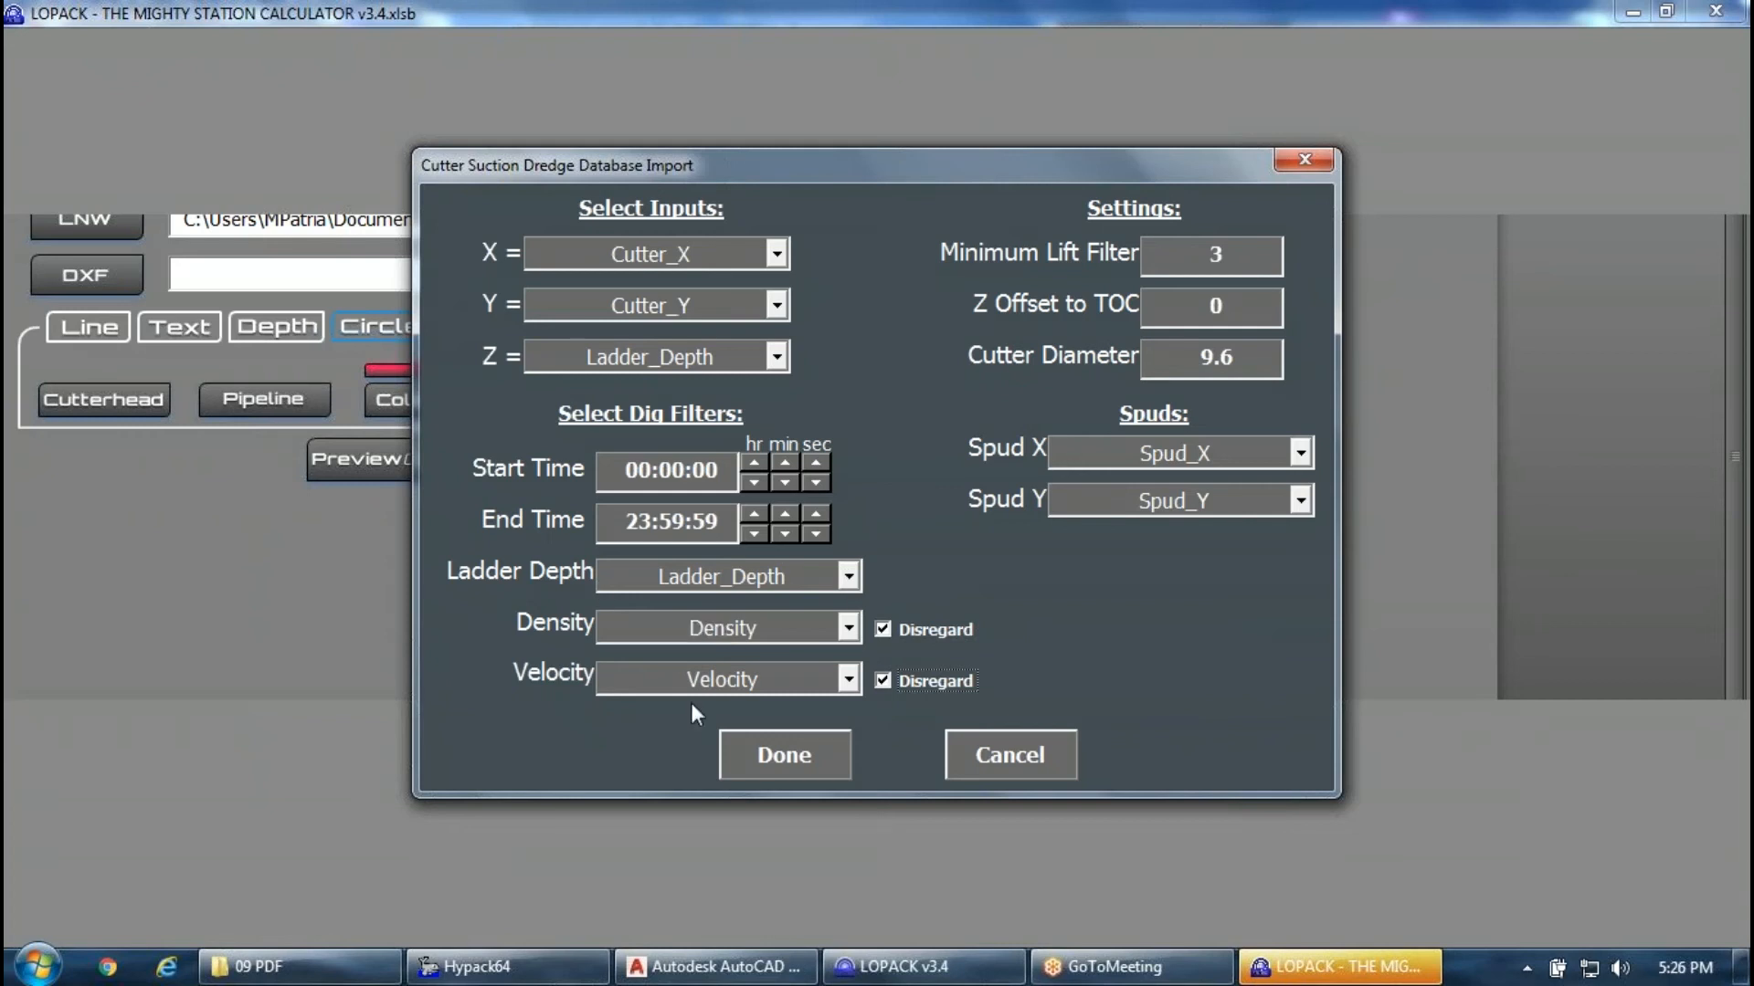
pyautogui.click(850, 627)
pyautogui.moveTo(851, 685); pyautogui.dragTo(853, 705)
pyautogui.click(887, 600)
# Review the minimum lift filter, Z offset and cutter diameter settings, and cancel the dredge database import.
pyautogui.doubleClick(1217, 255)
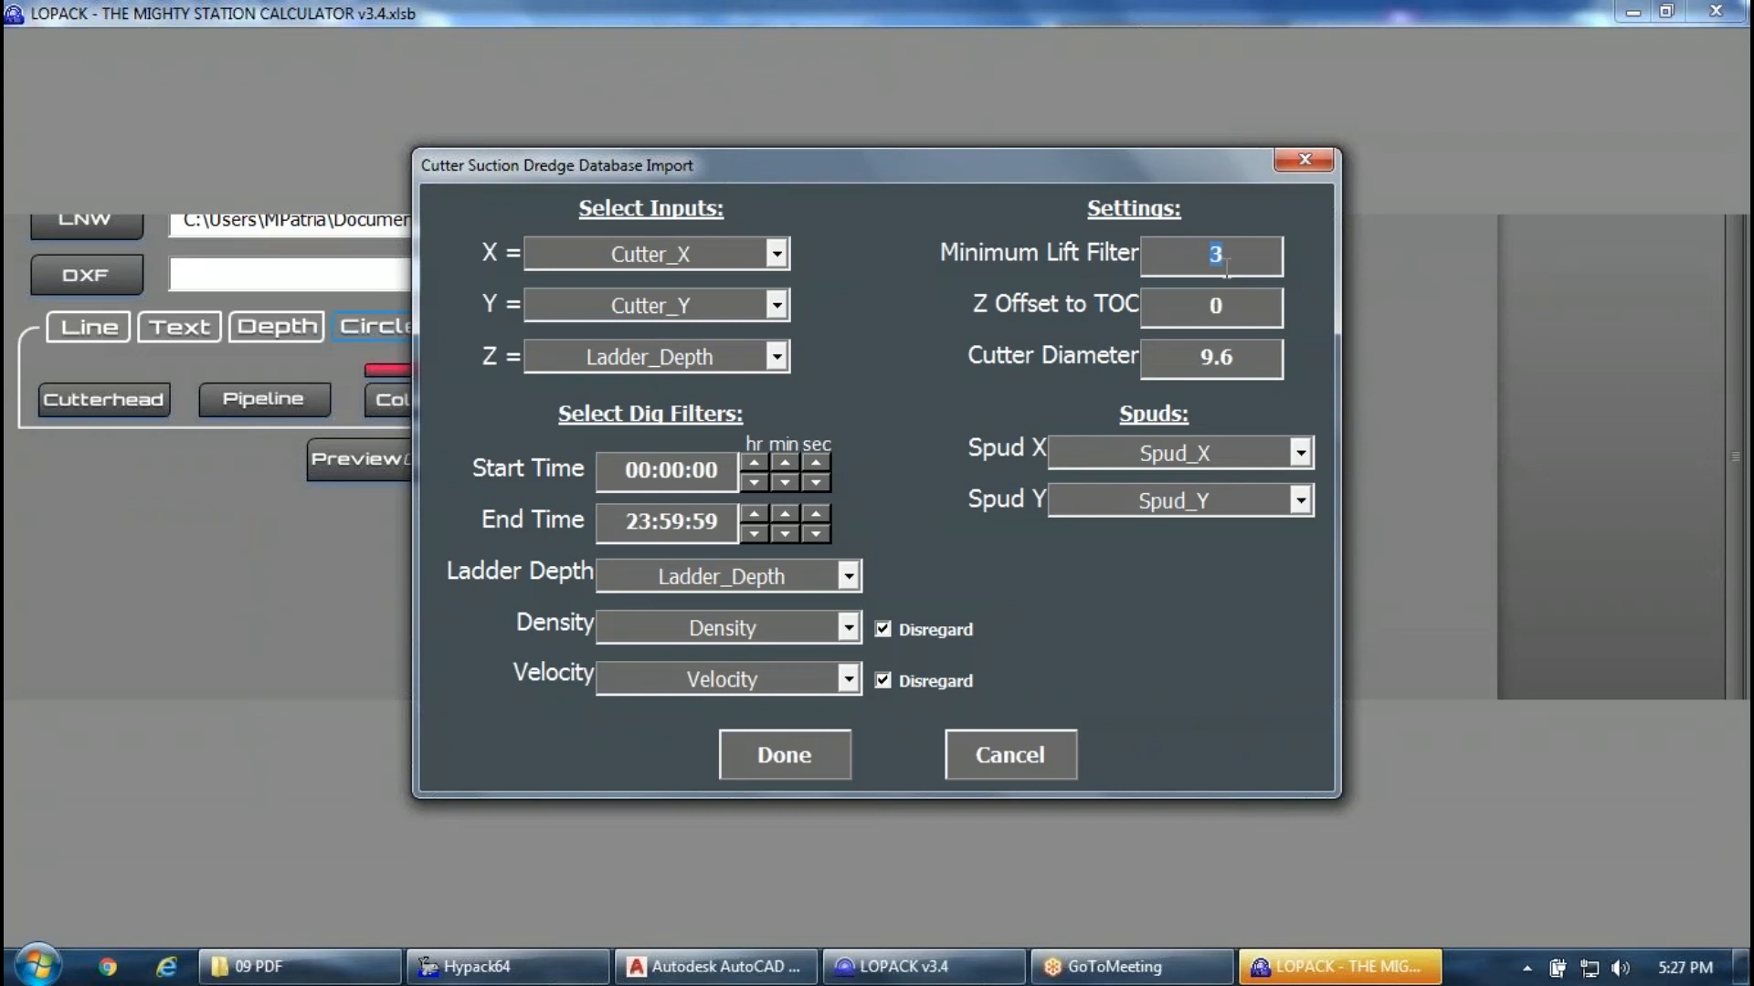
pyautogui.press('Tab')
pyautogui.press('Tab')
pyautogui.click(1009, 757)
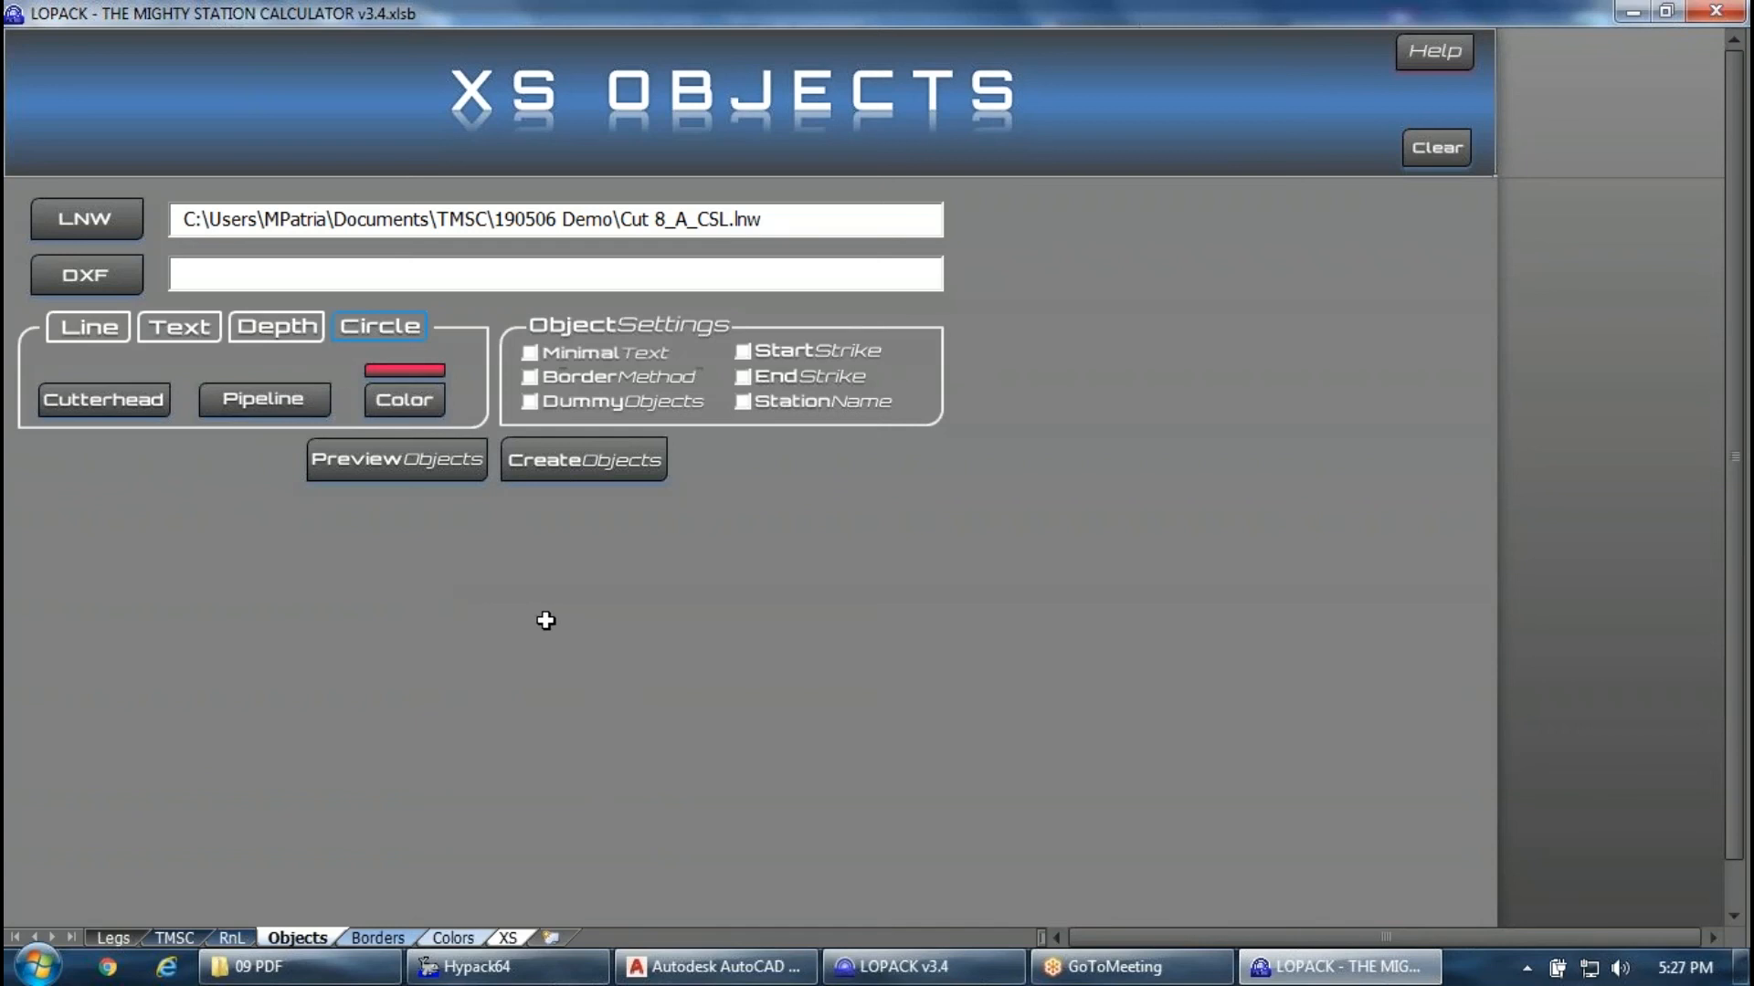
# Reopen DTX AS-WS1 Cross Sections With Dig Tracks.pdf from the 09 PDF folder, examine its first eight pages and close it.
pyautogui.click(300, 967)
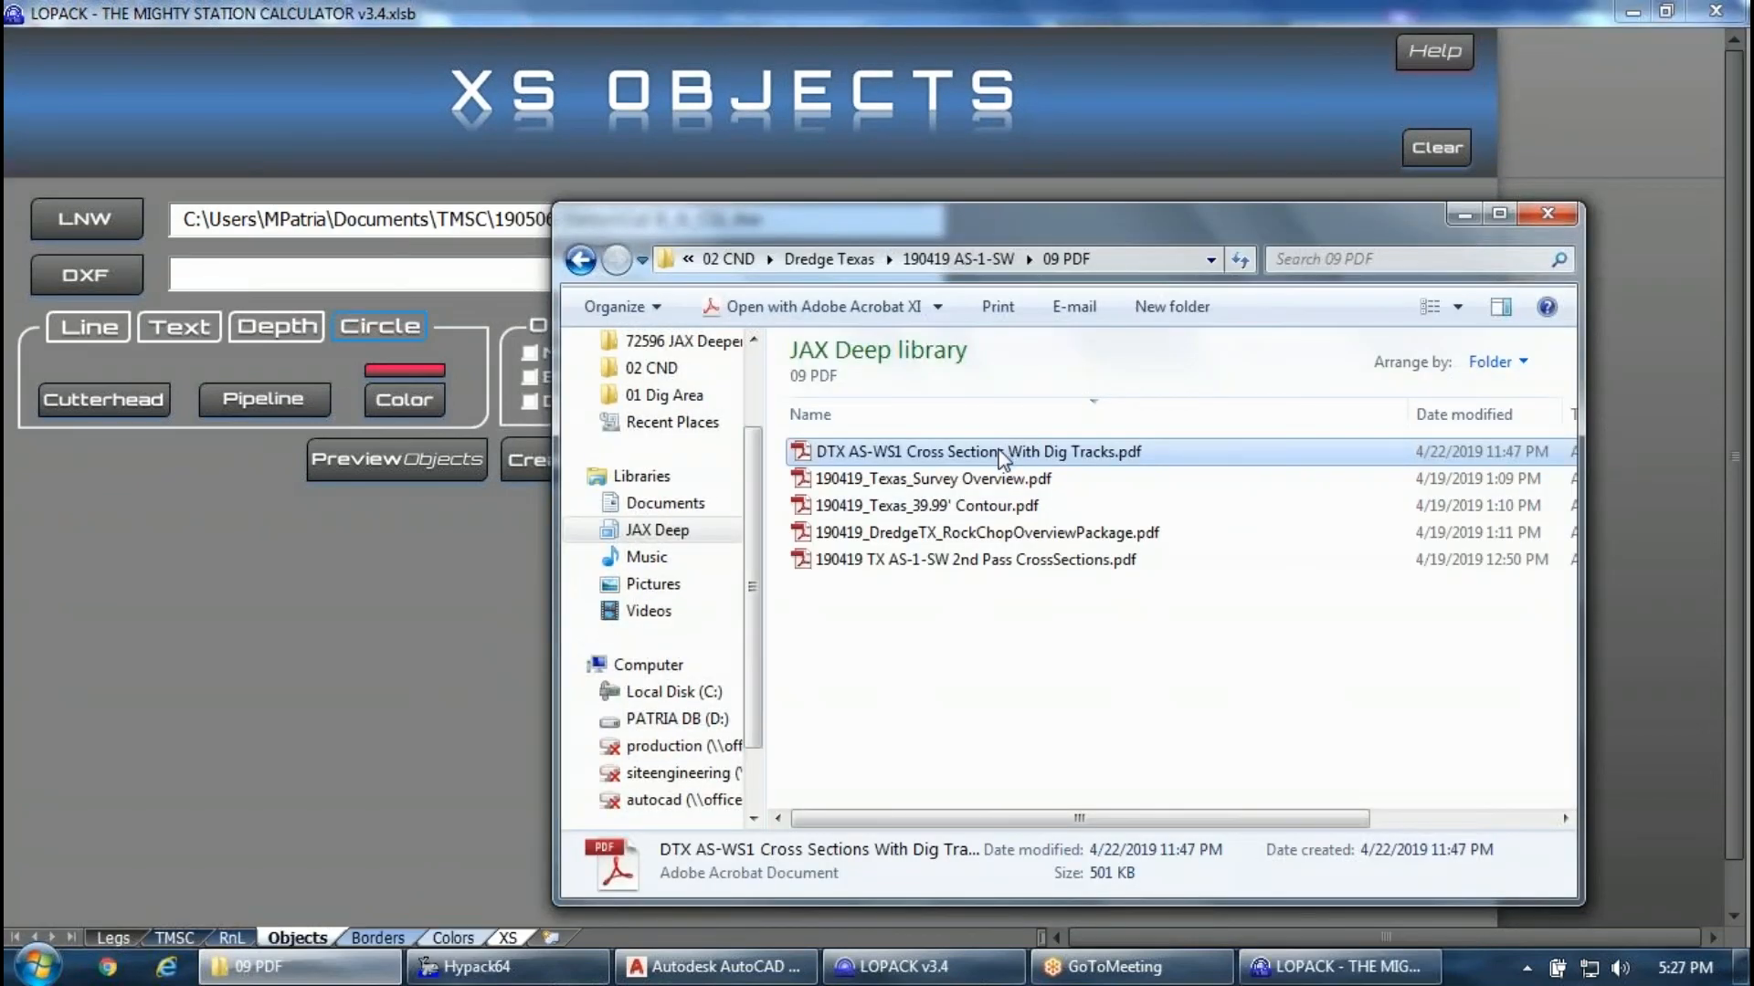
pyautogui.doubleClick(1002, 460)
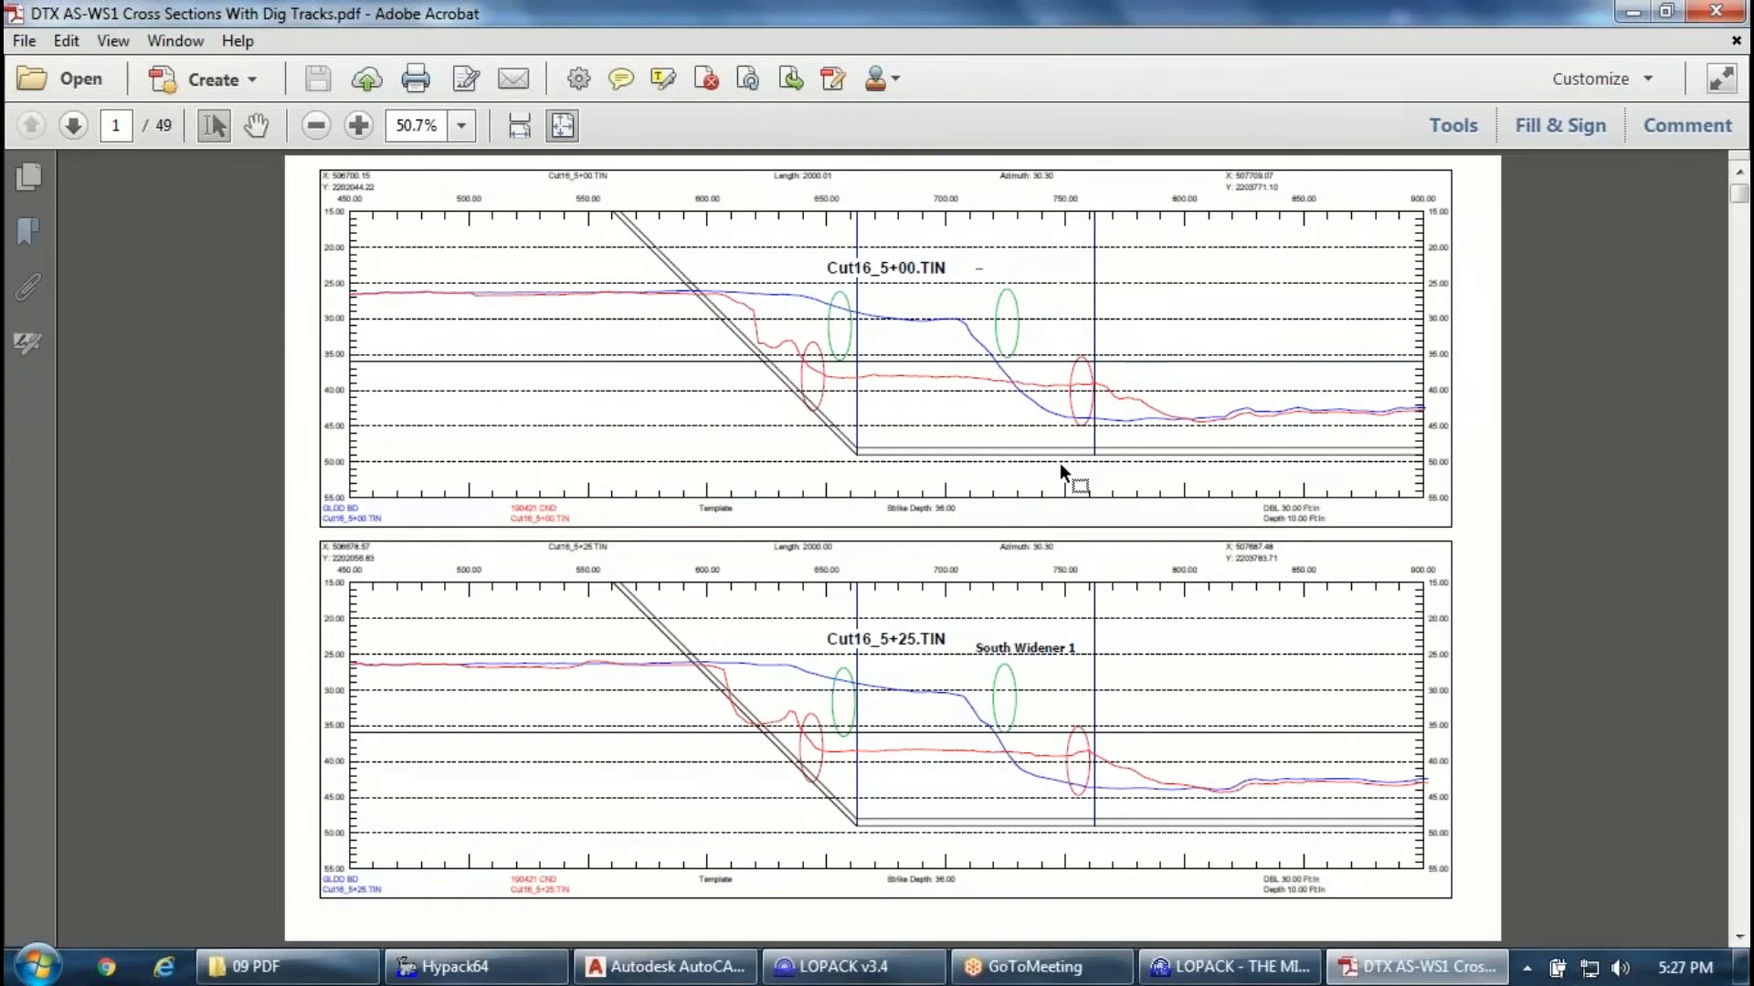
pyautogui.scroll(-5, 826, 406)
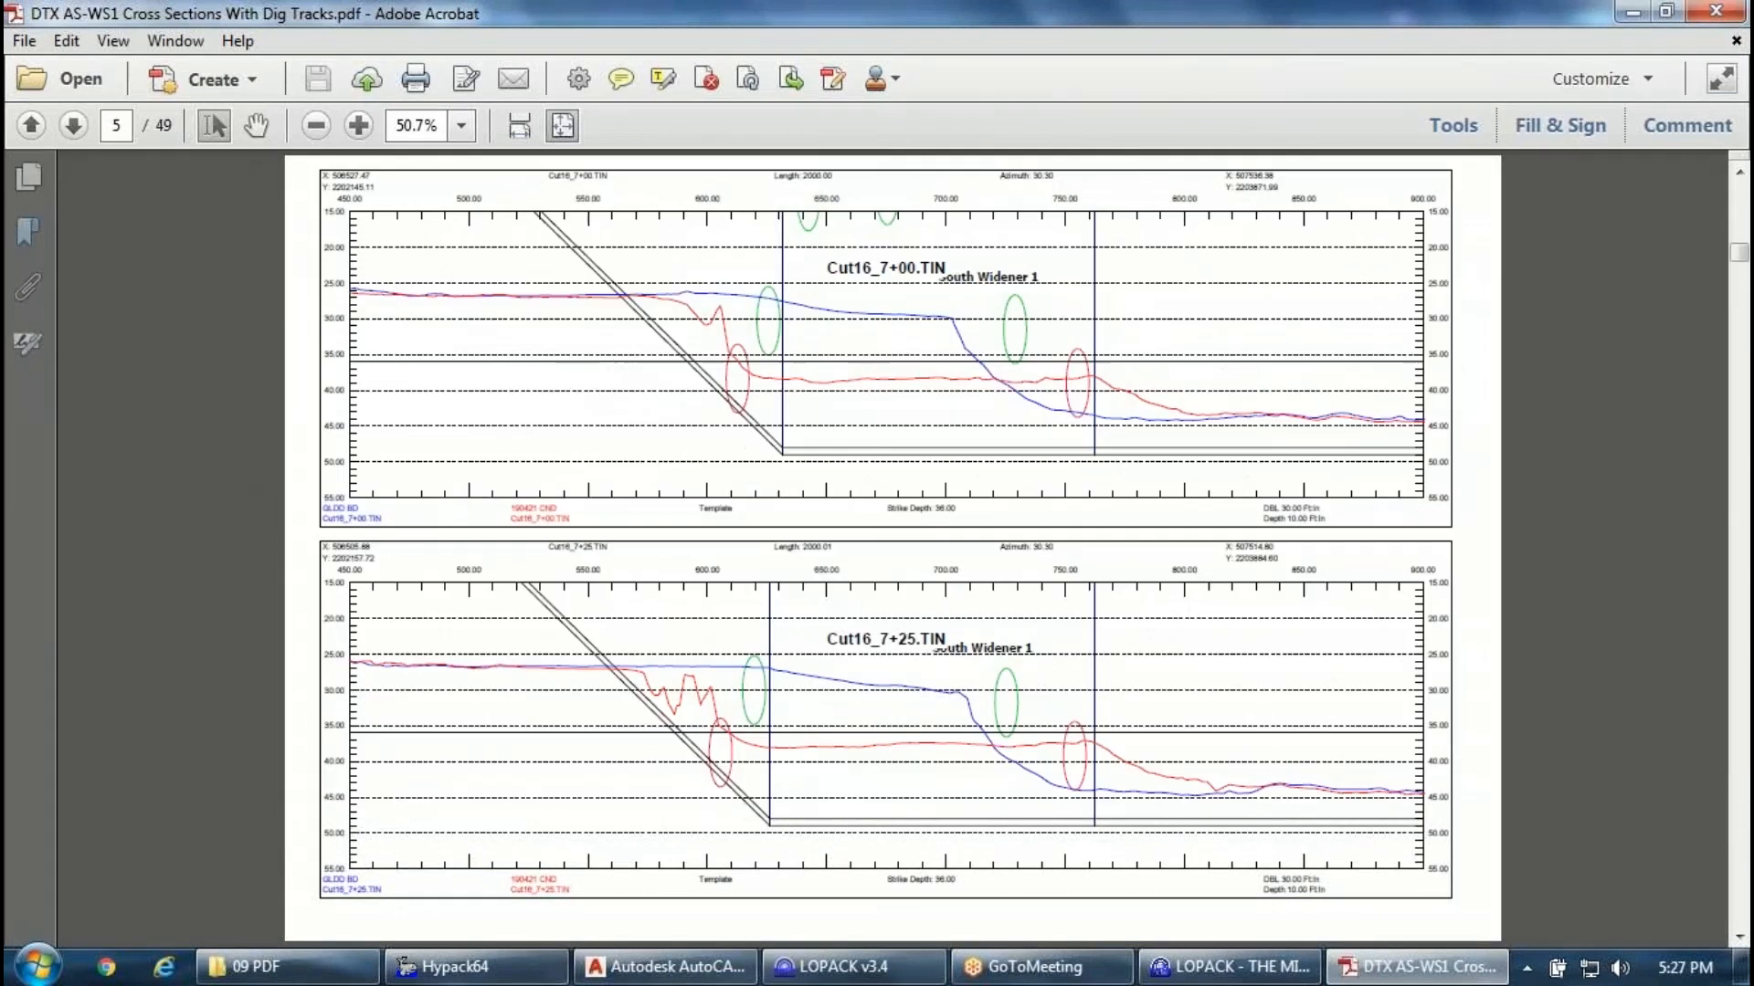
pyautogui.scroll(-1, 1149, 774)
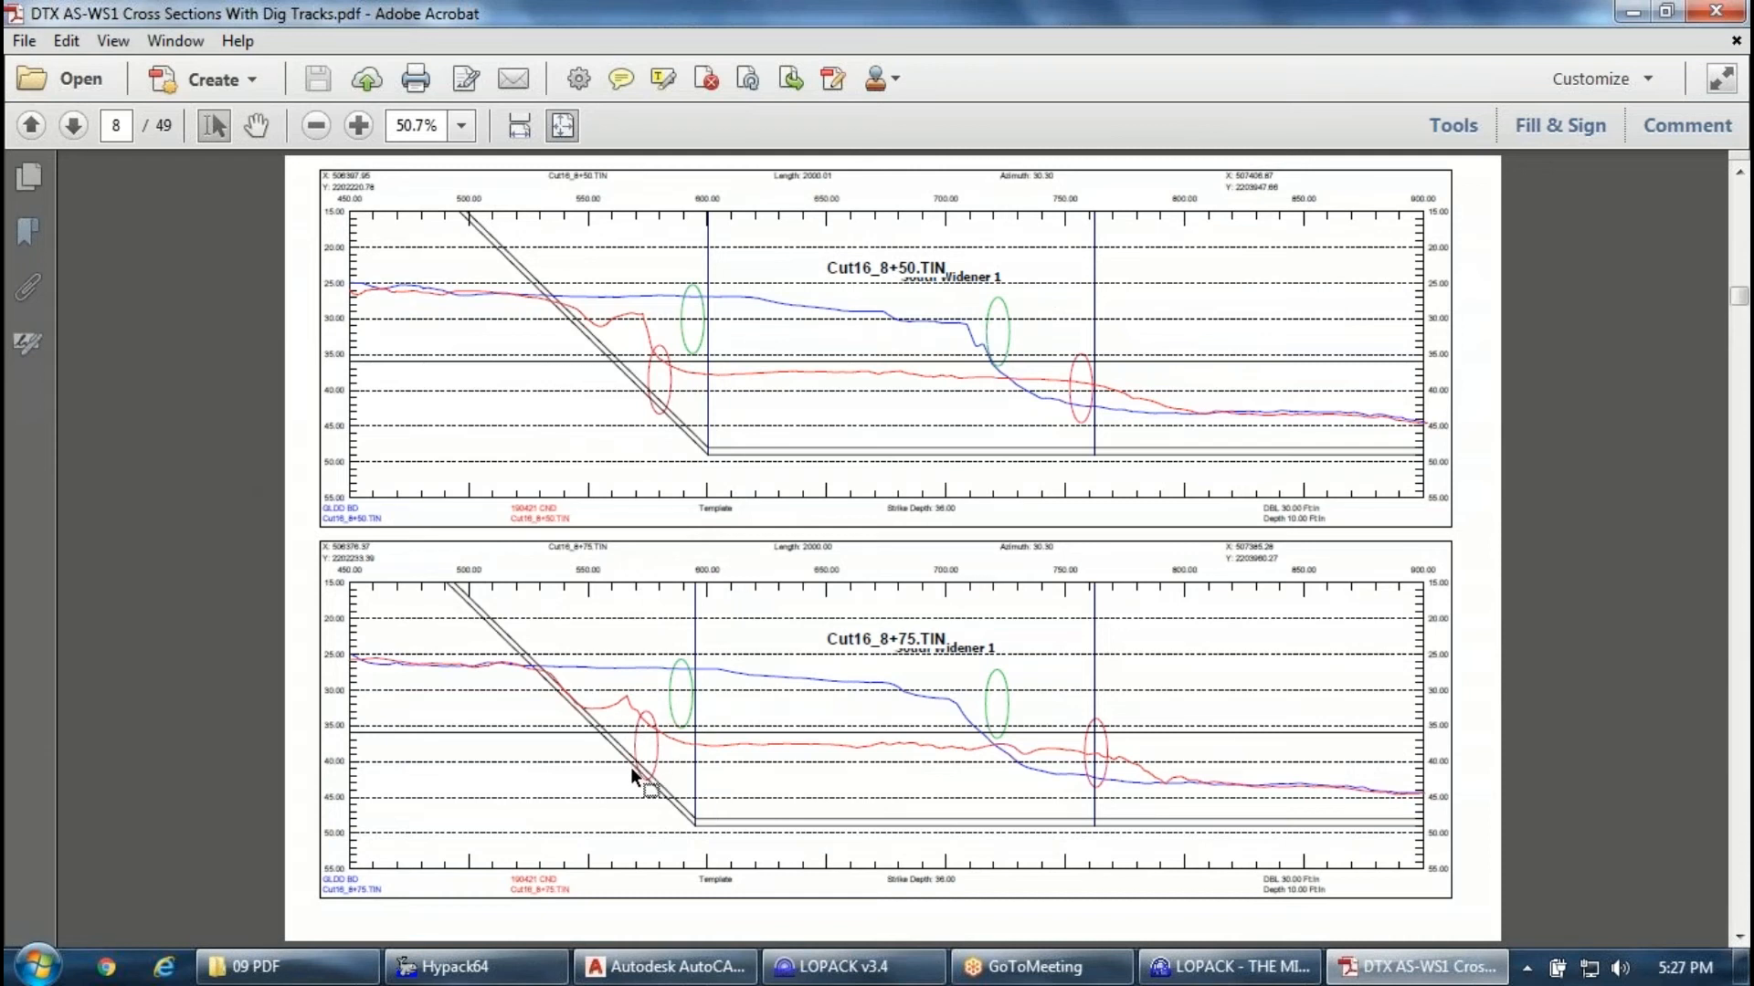
pyautogui.click(1715, 11)
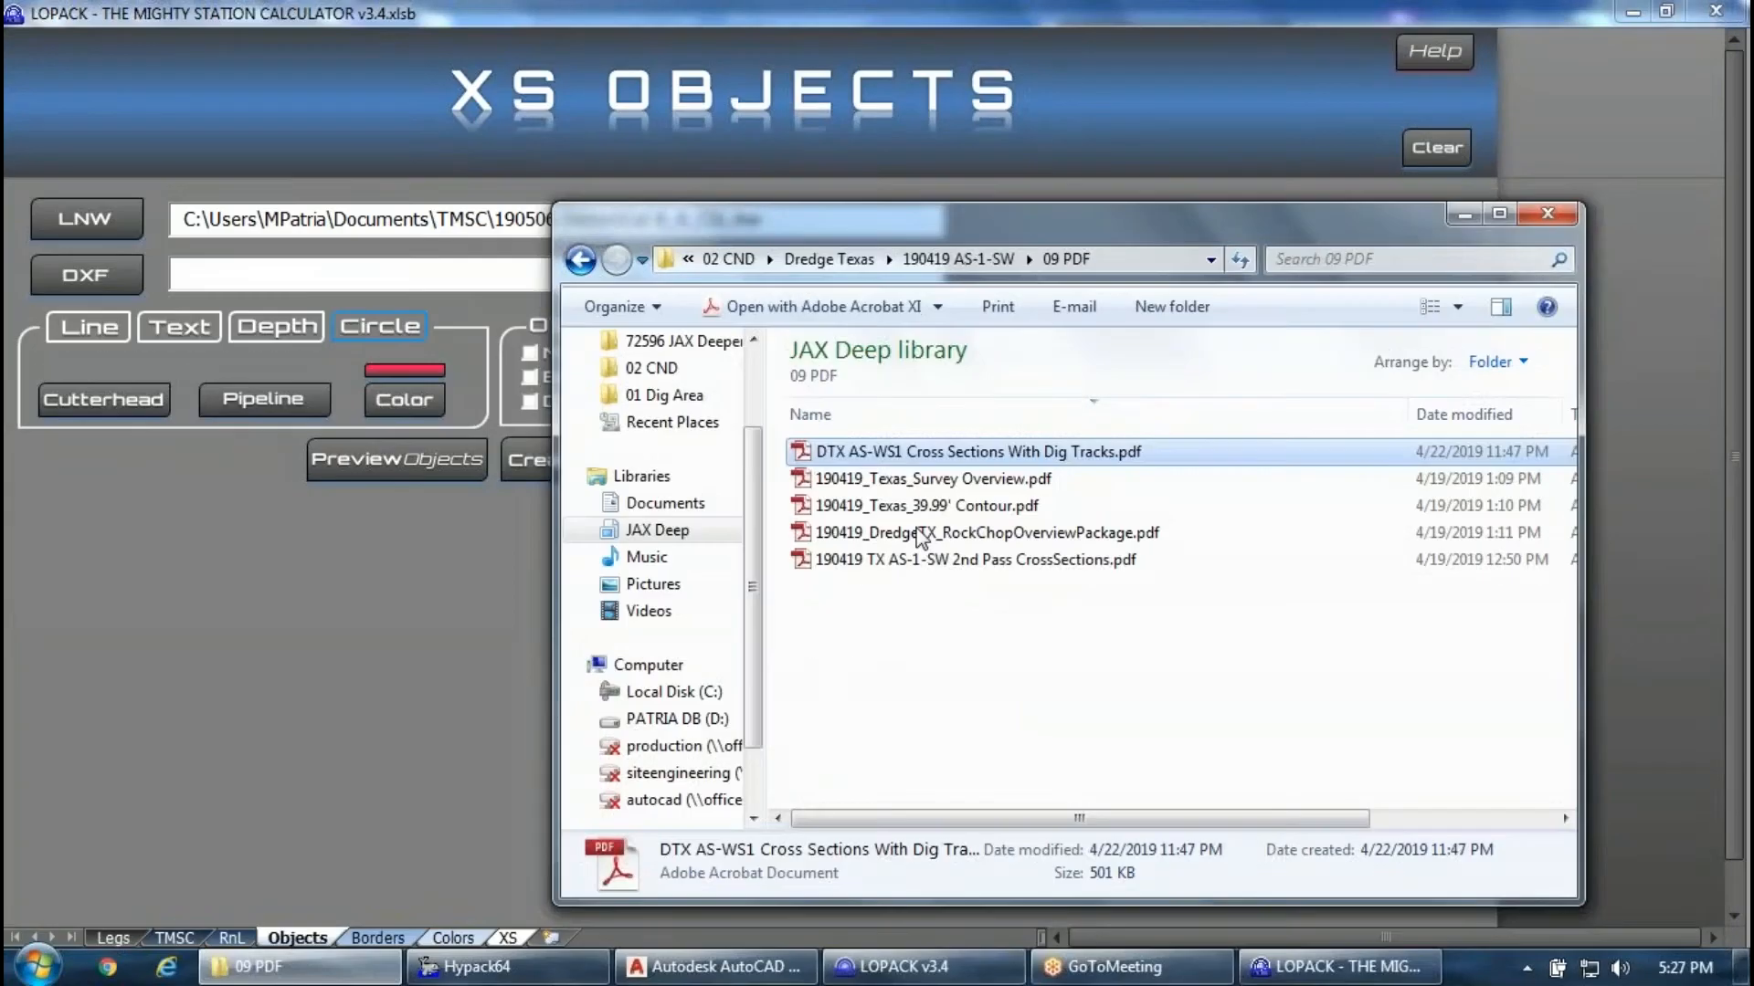
pyautogui.click(1003, 3)
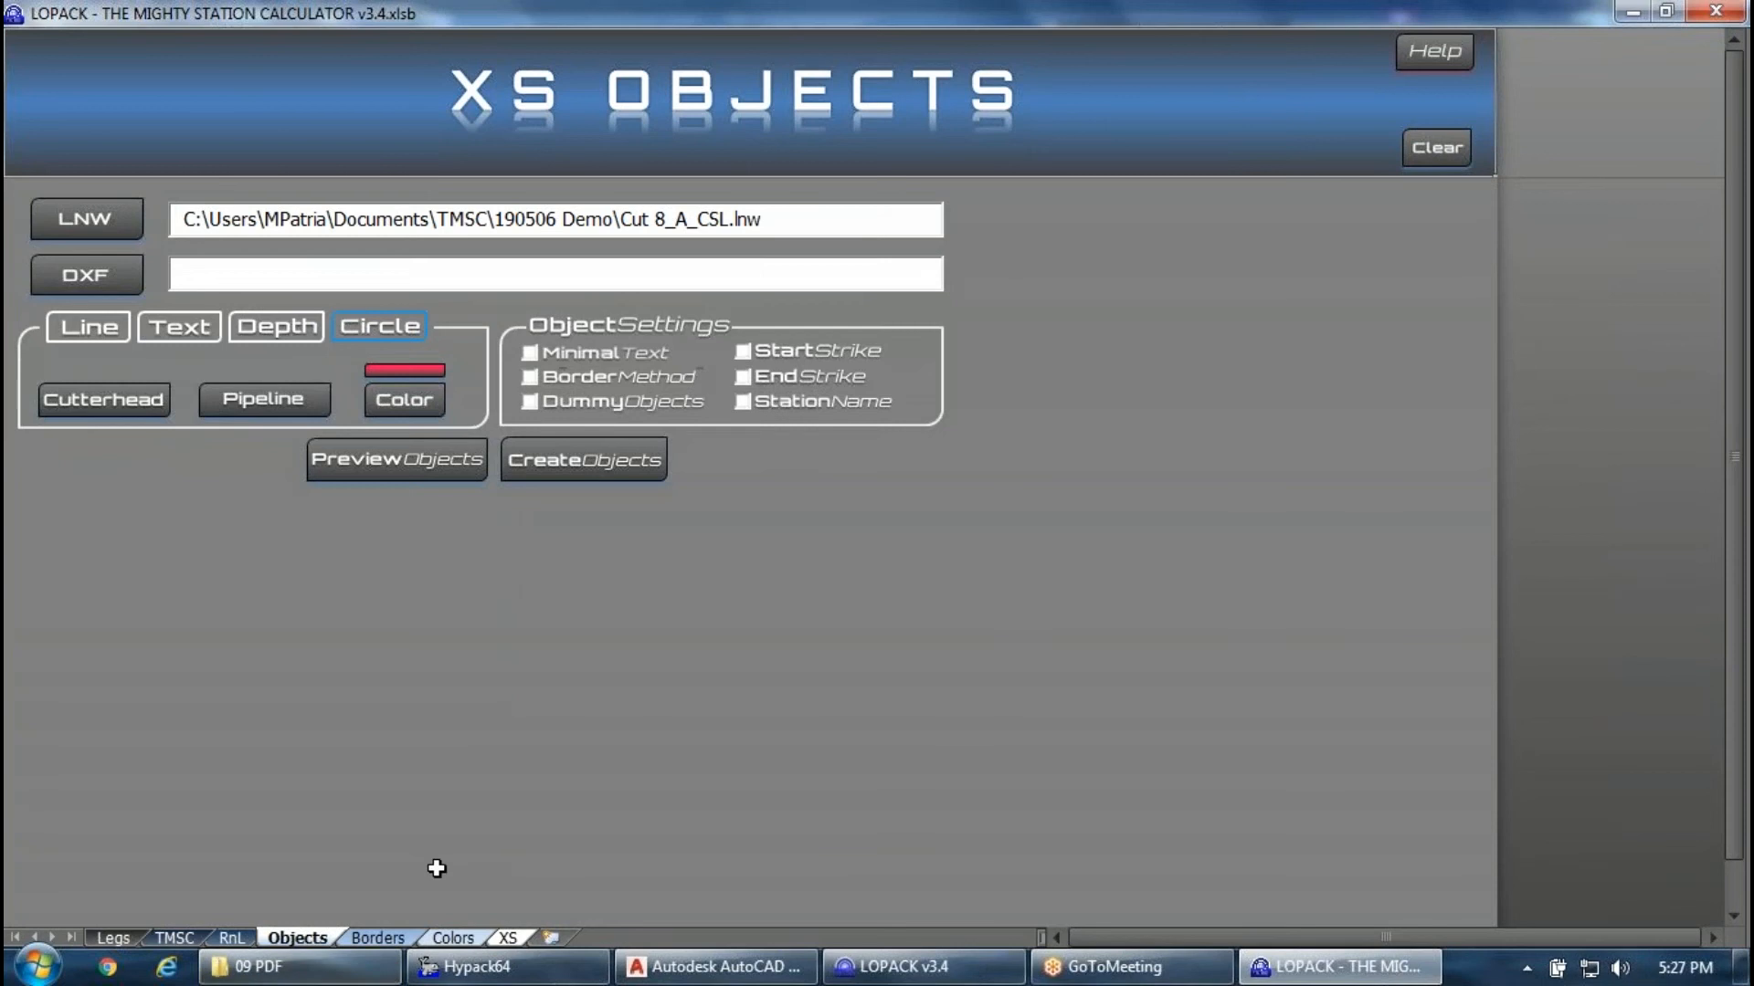
# Switch to the Borders sheet and open Base Acceptance Sections borders.dxf from the 190506 Demo folder in AutoCAD.
pyautogui.click(402, 937)
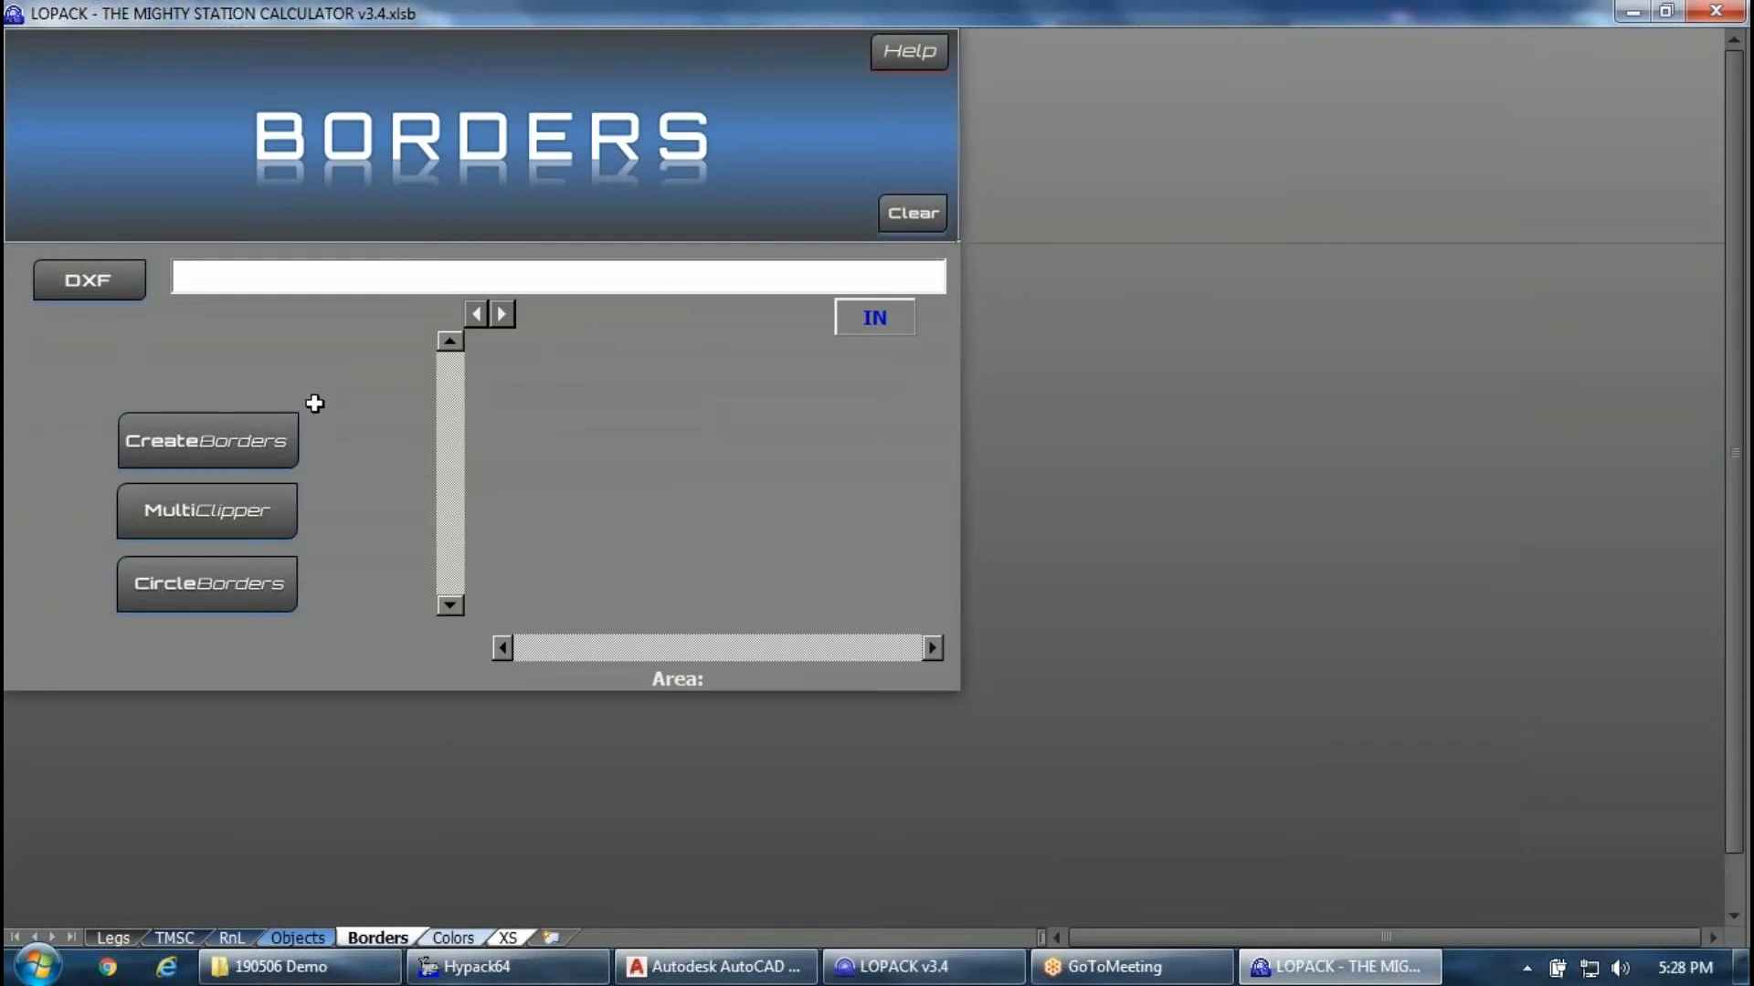
pyautogui.click(292, 966)
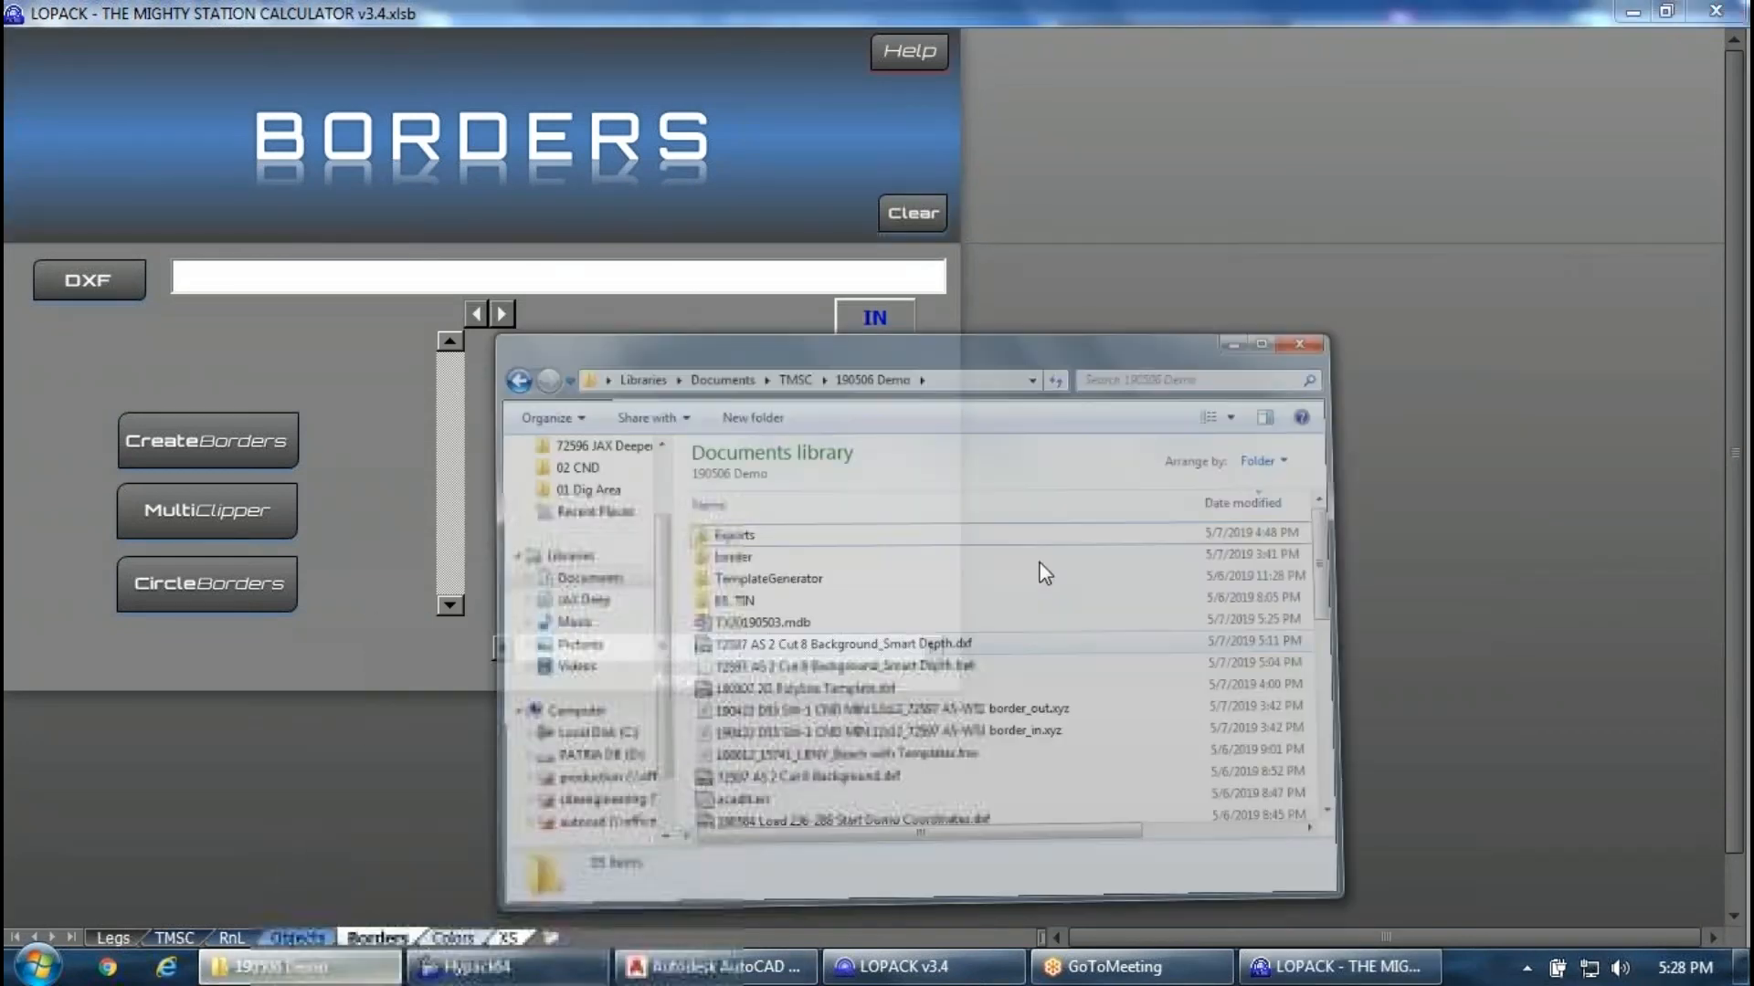
pyautogui.scroll(-5, 1028, 573)
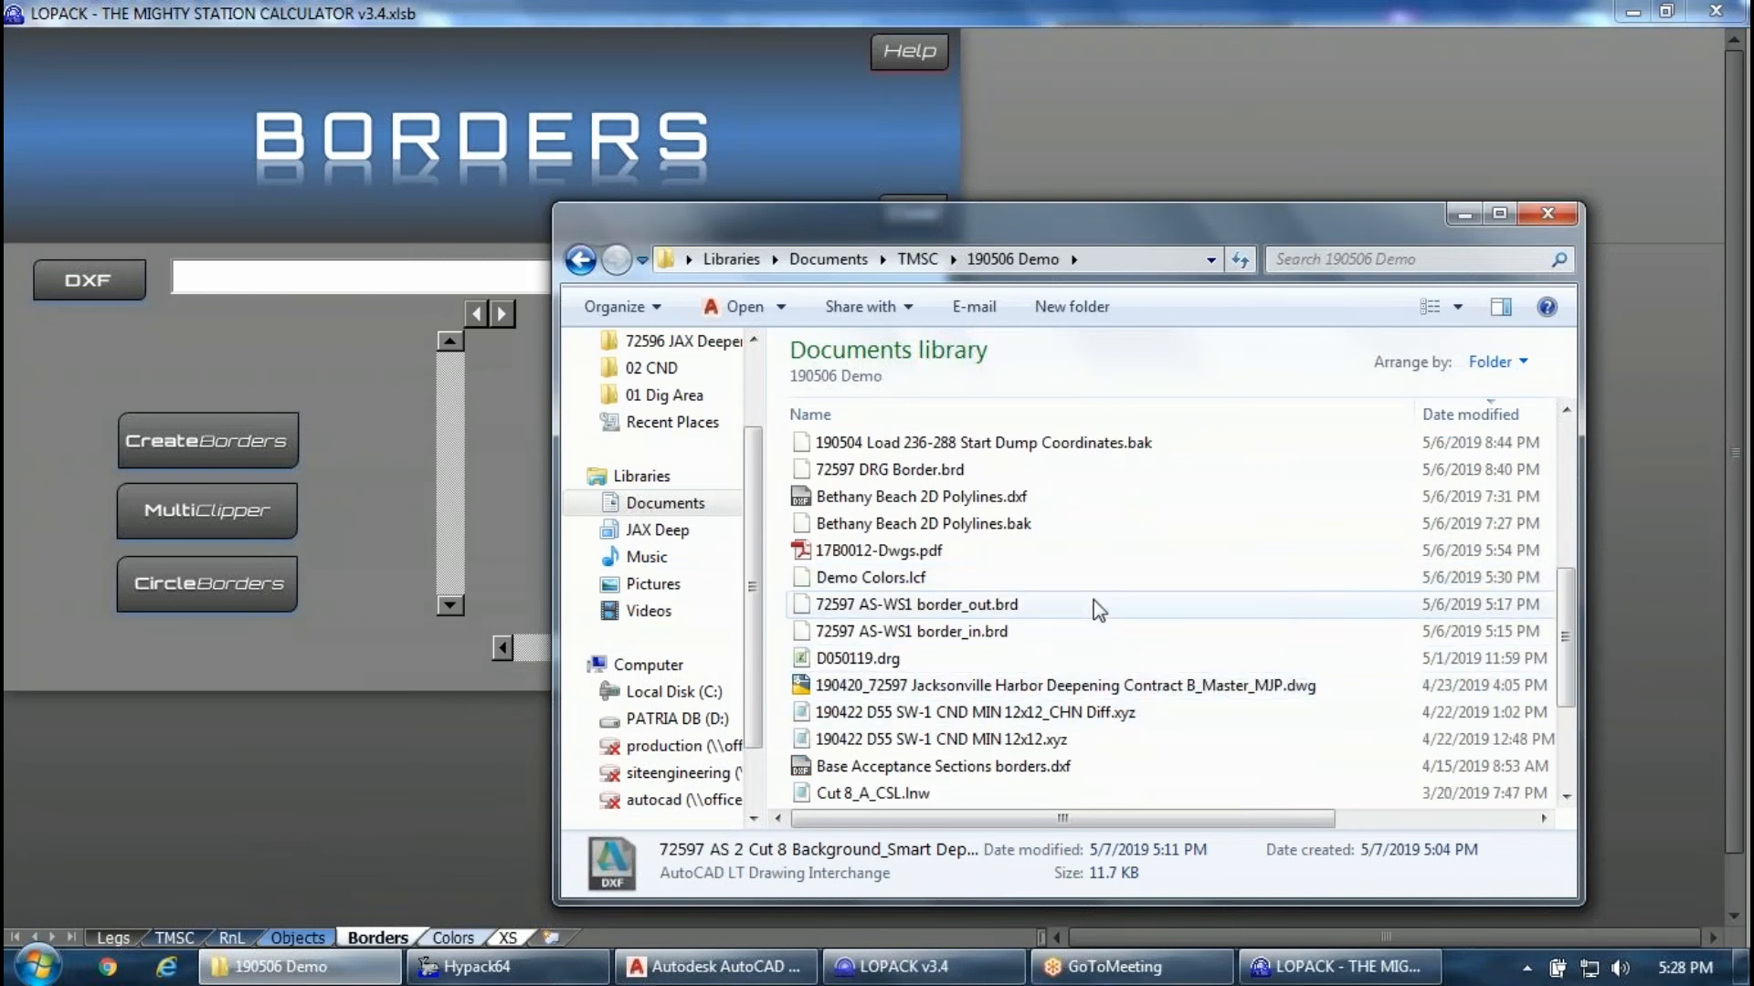
pyautogui.scroll(-3, 1076, 573)
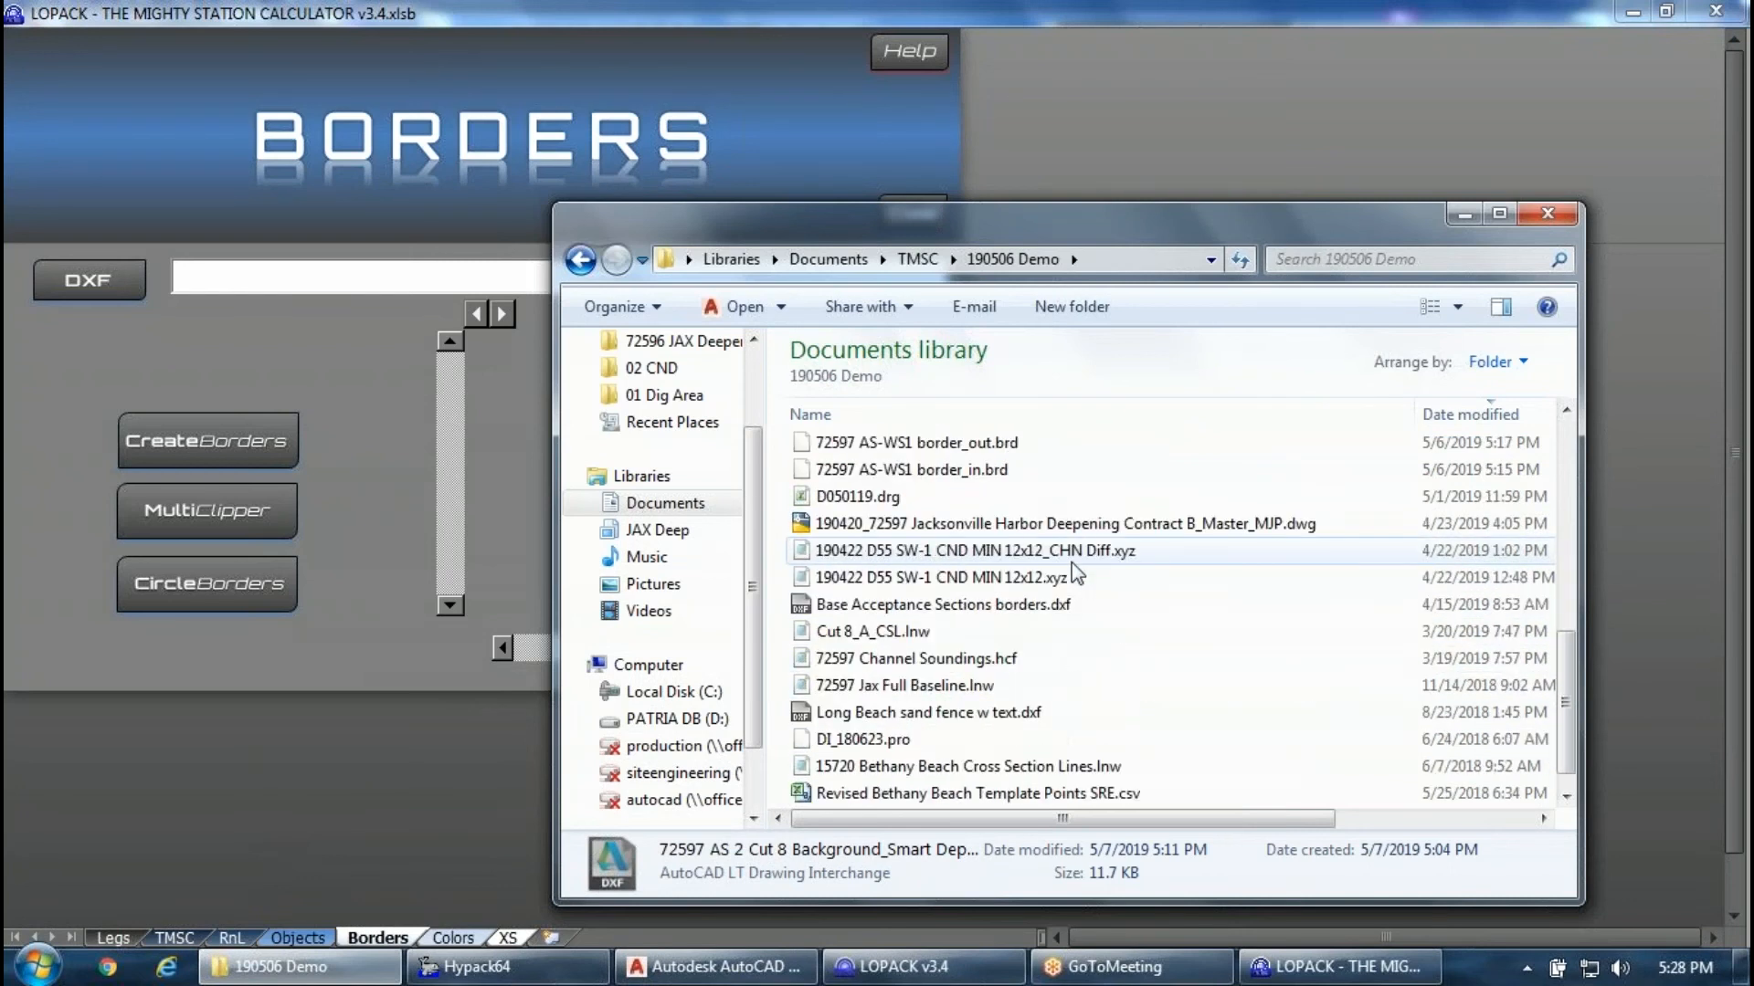
pyautogui.scroll(4, 1078, 574)
pyautogui.scroll(3, 1072, 563)
pyautogui.scroll(-1, 1192, 594)
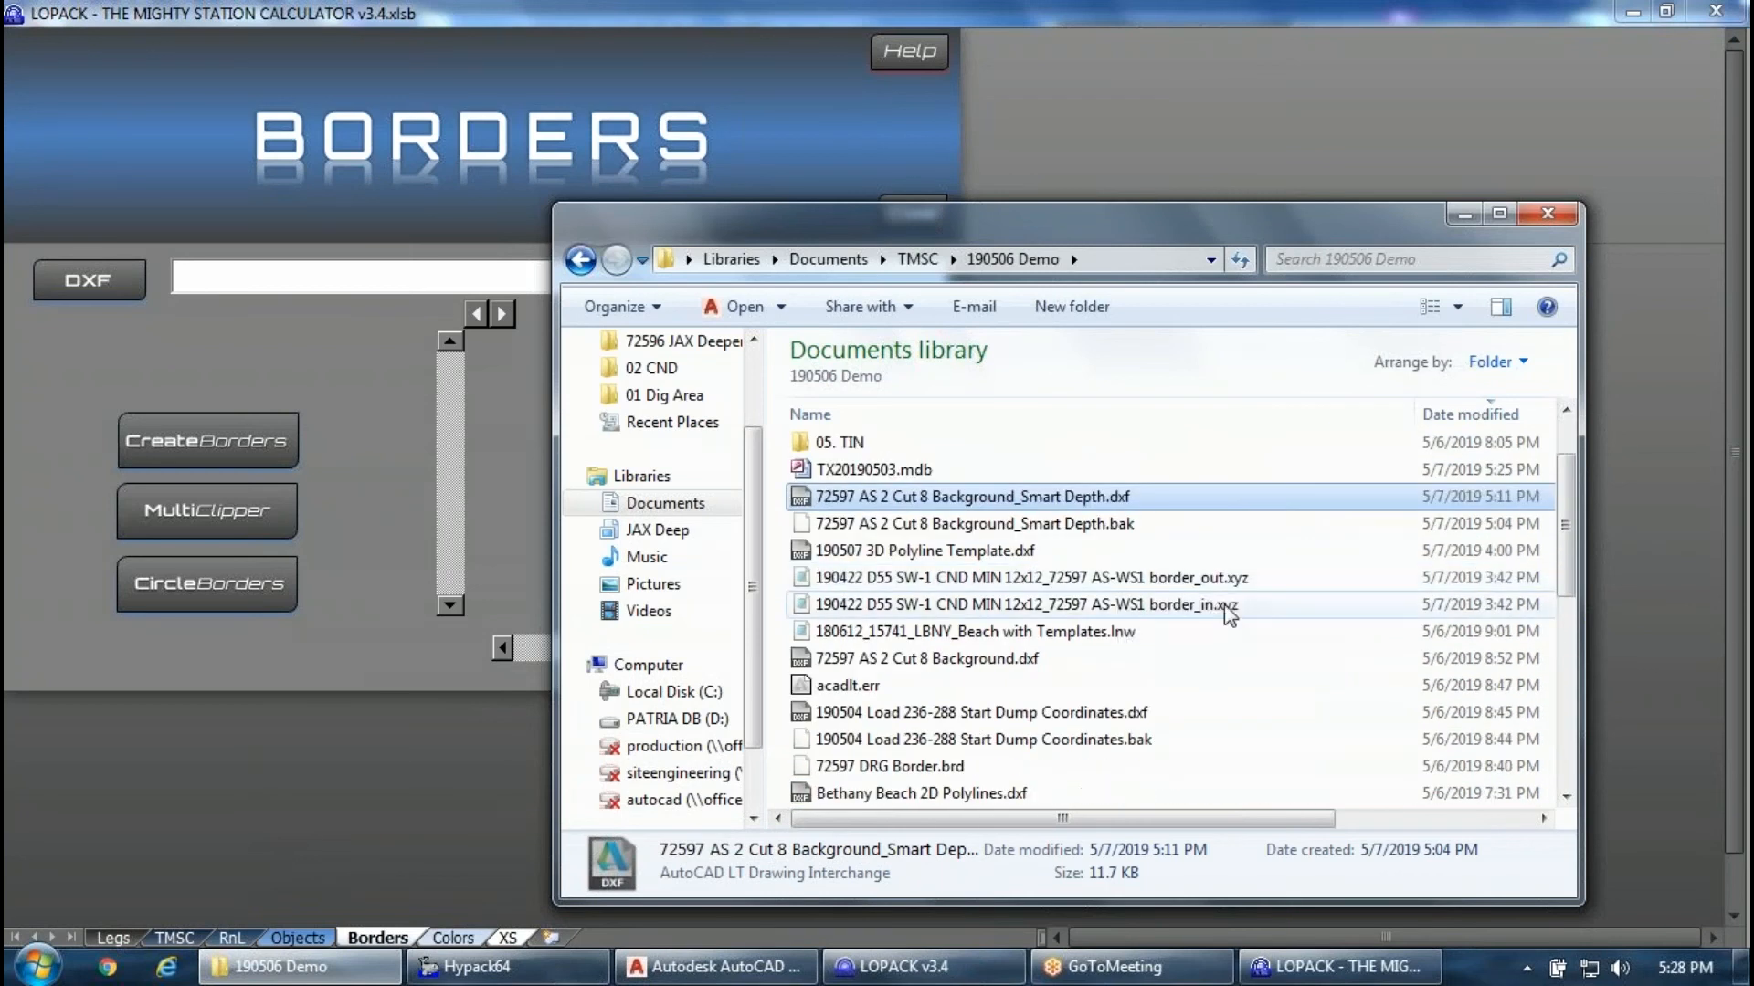
pyautogui.scroll(-3, 1211, 627)
pyautogui.scroll(-1, 1212, 627)
pyautogui.click(1003, 741)
pyautogui.doubleClick(1003, 742)
# Examine the acceptance section borders and their text labels in the drawing, particularly around AS-1.
pyautogui.scroll(-4, 976, 486)
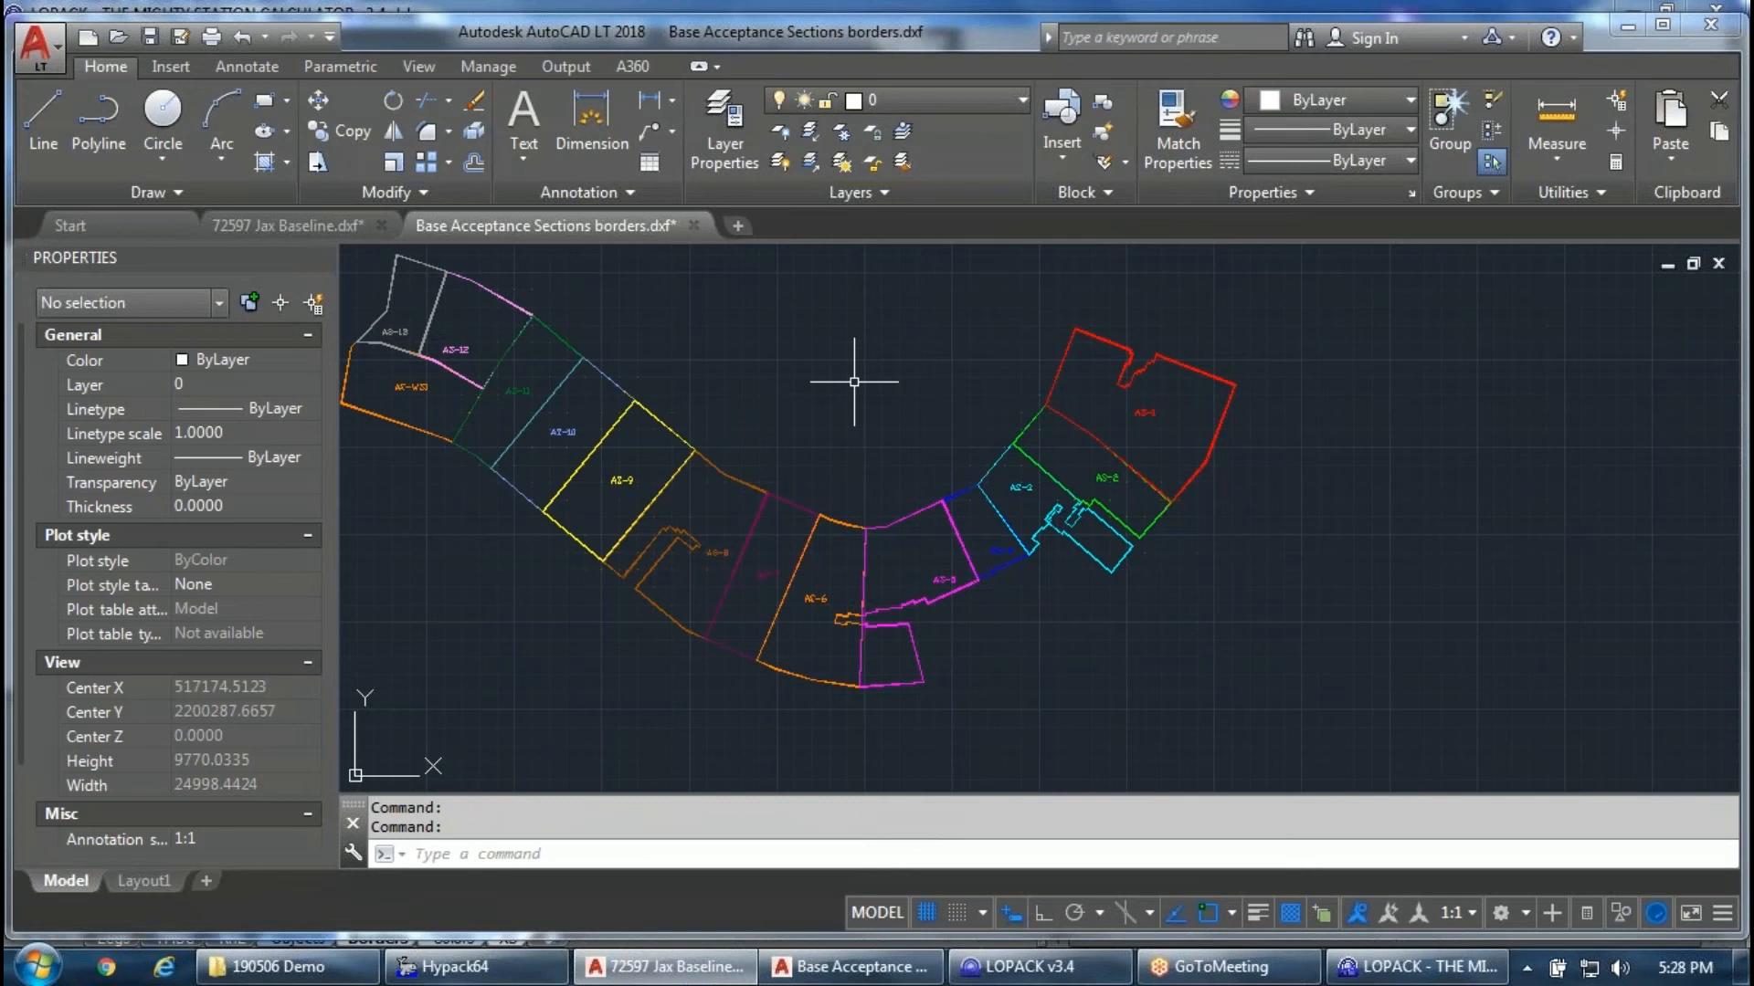
pyautogui.scroll(4, 1105, 404)
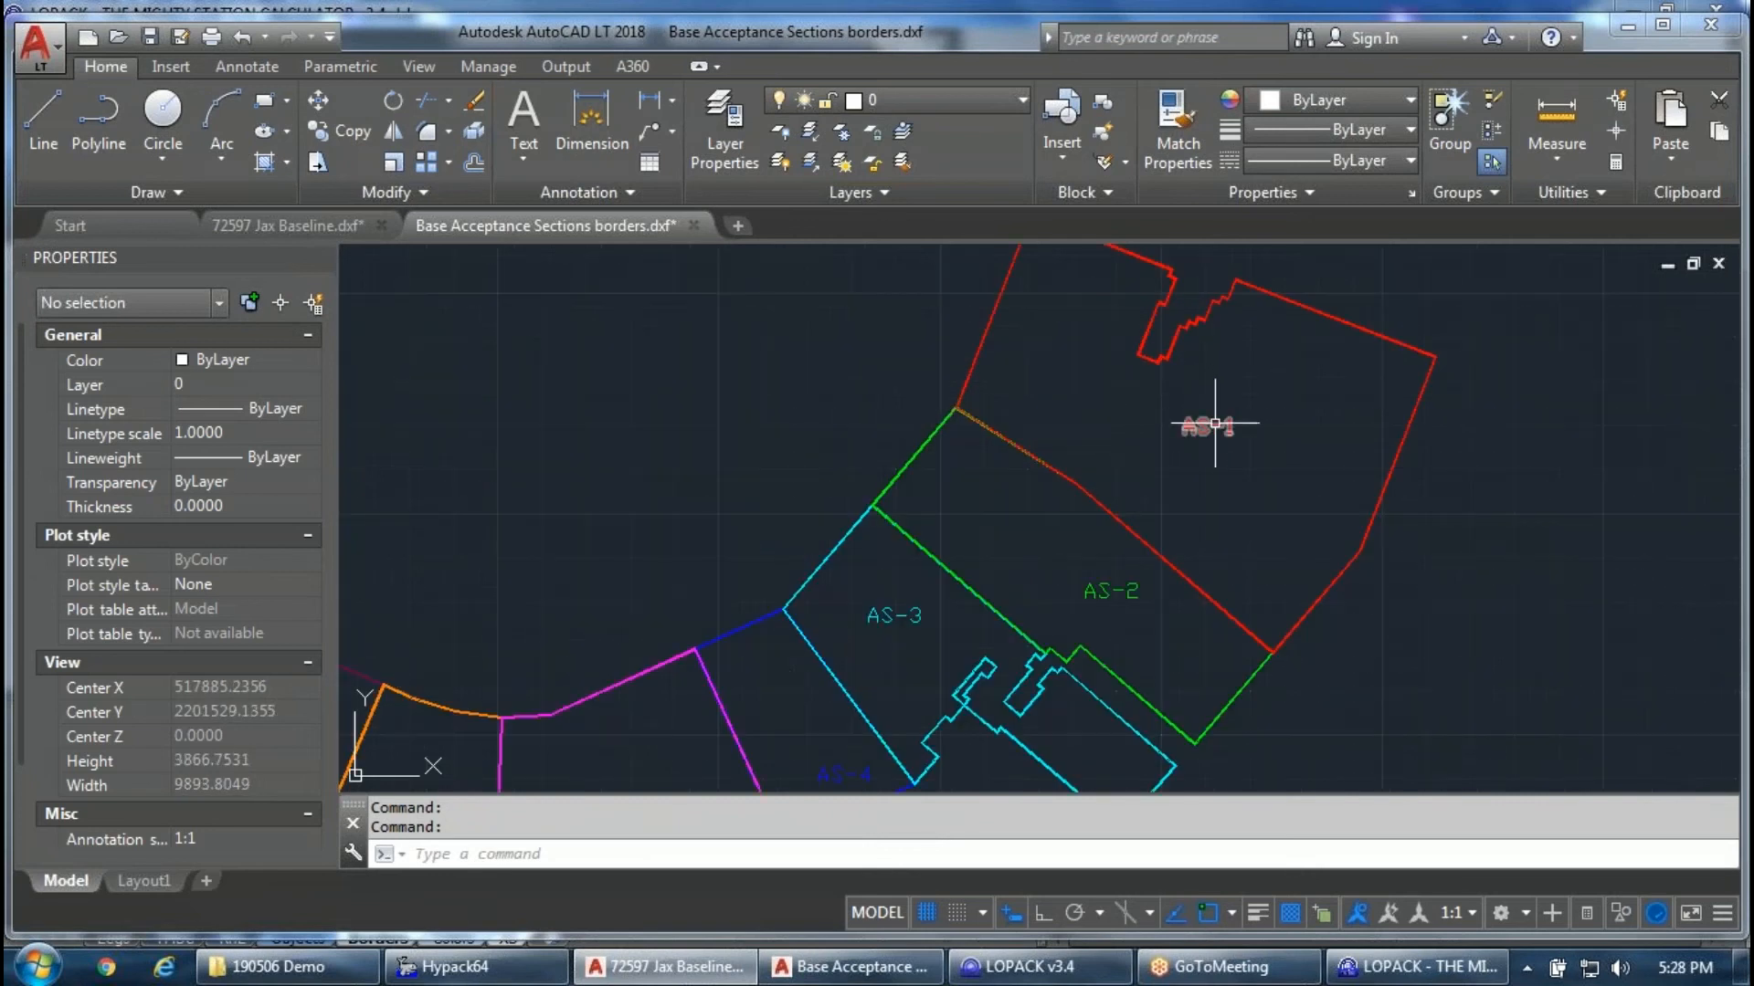
pyautogui.click(1220, 419)
pyautogui.scroll(-2, 1224, 420)
pyautogui.press('Escape')
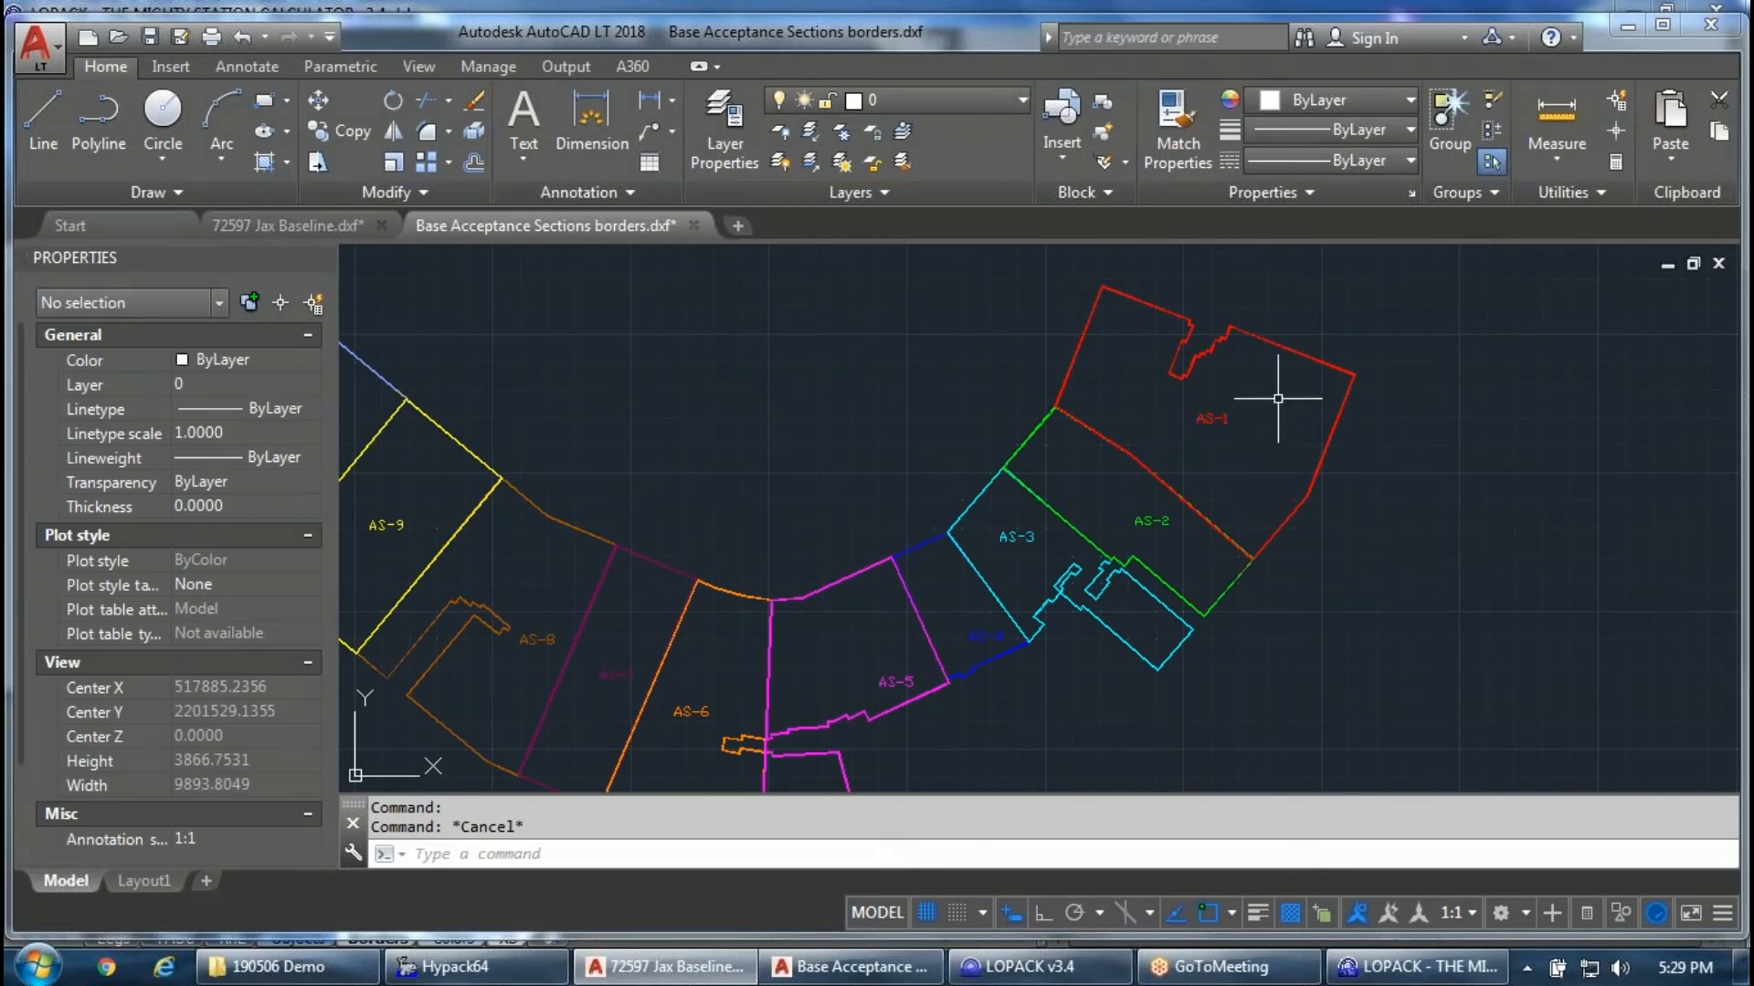
# Inspect the properties of the AS-1 text label and its red border polyline, including whether the polyline is closed.
pyautogui.click(1227, 422)
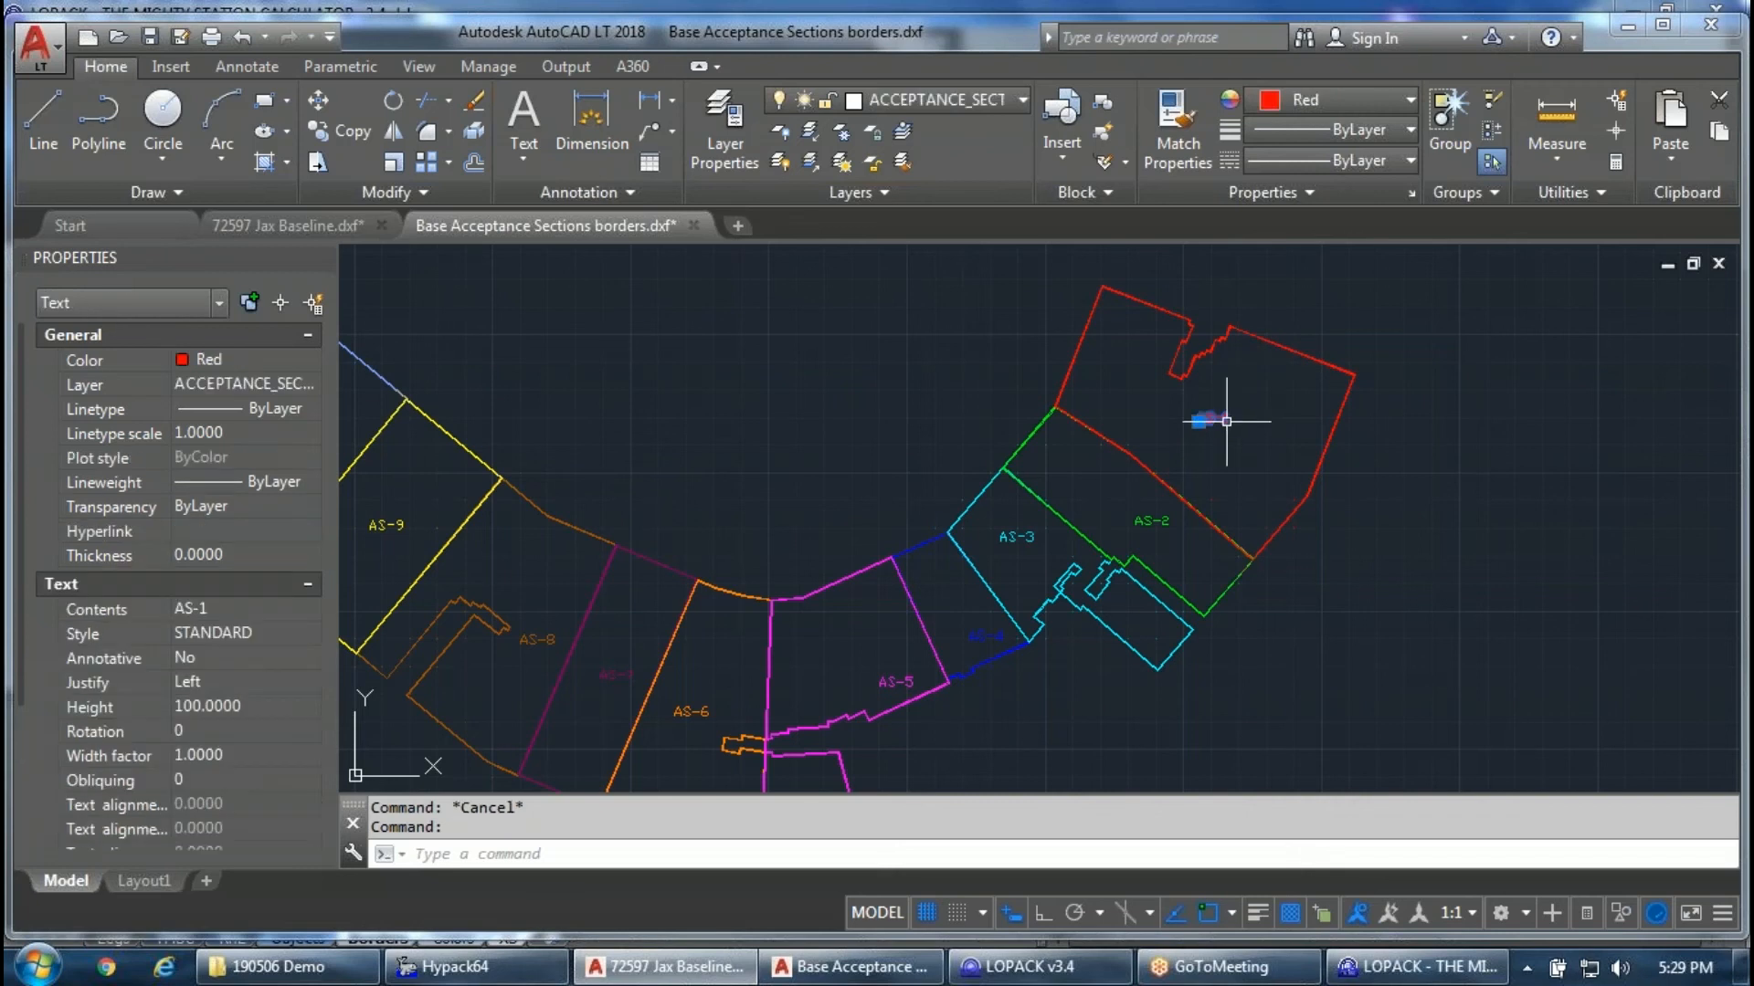
pyautogui.press('Escape')
pyautogui.click(1211, 350)
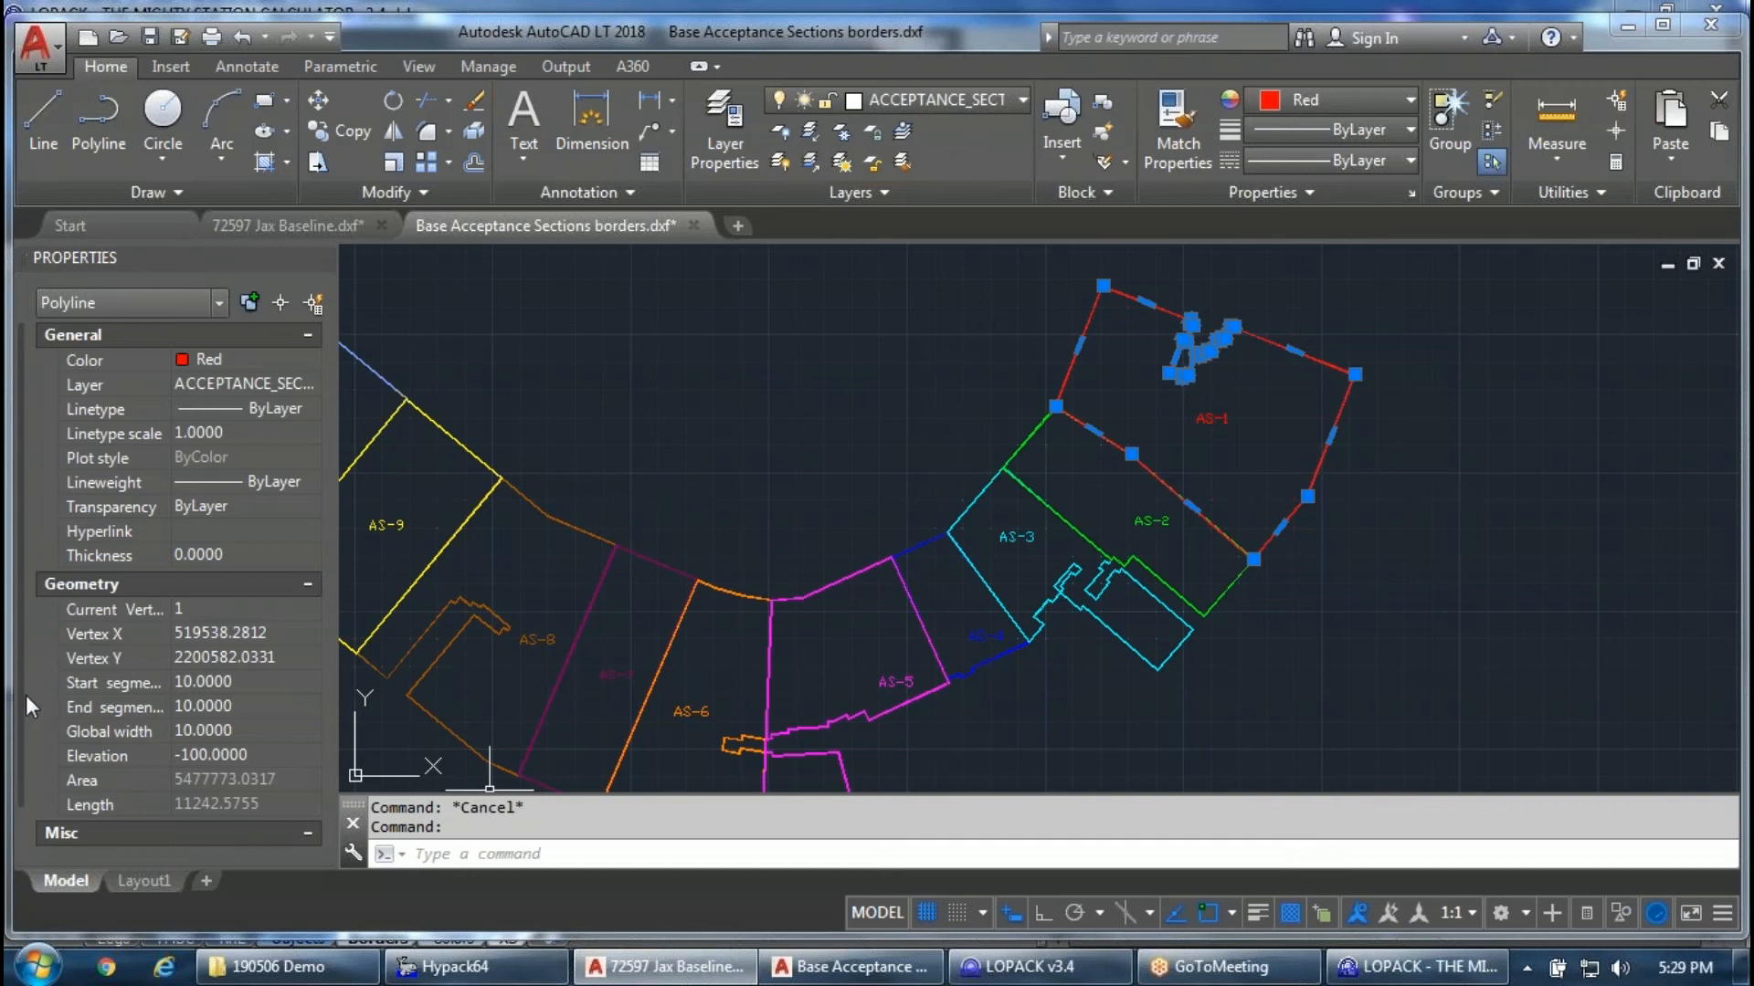
pyautogui.moveTo(24, 694); pyautogui.dragTo(20, 720)
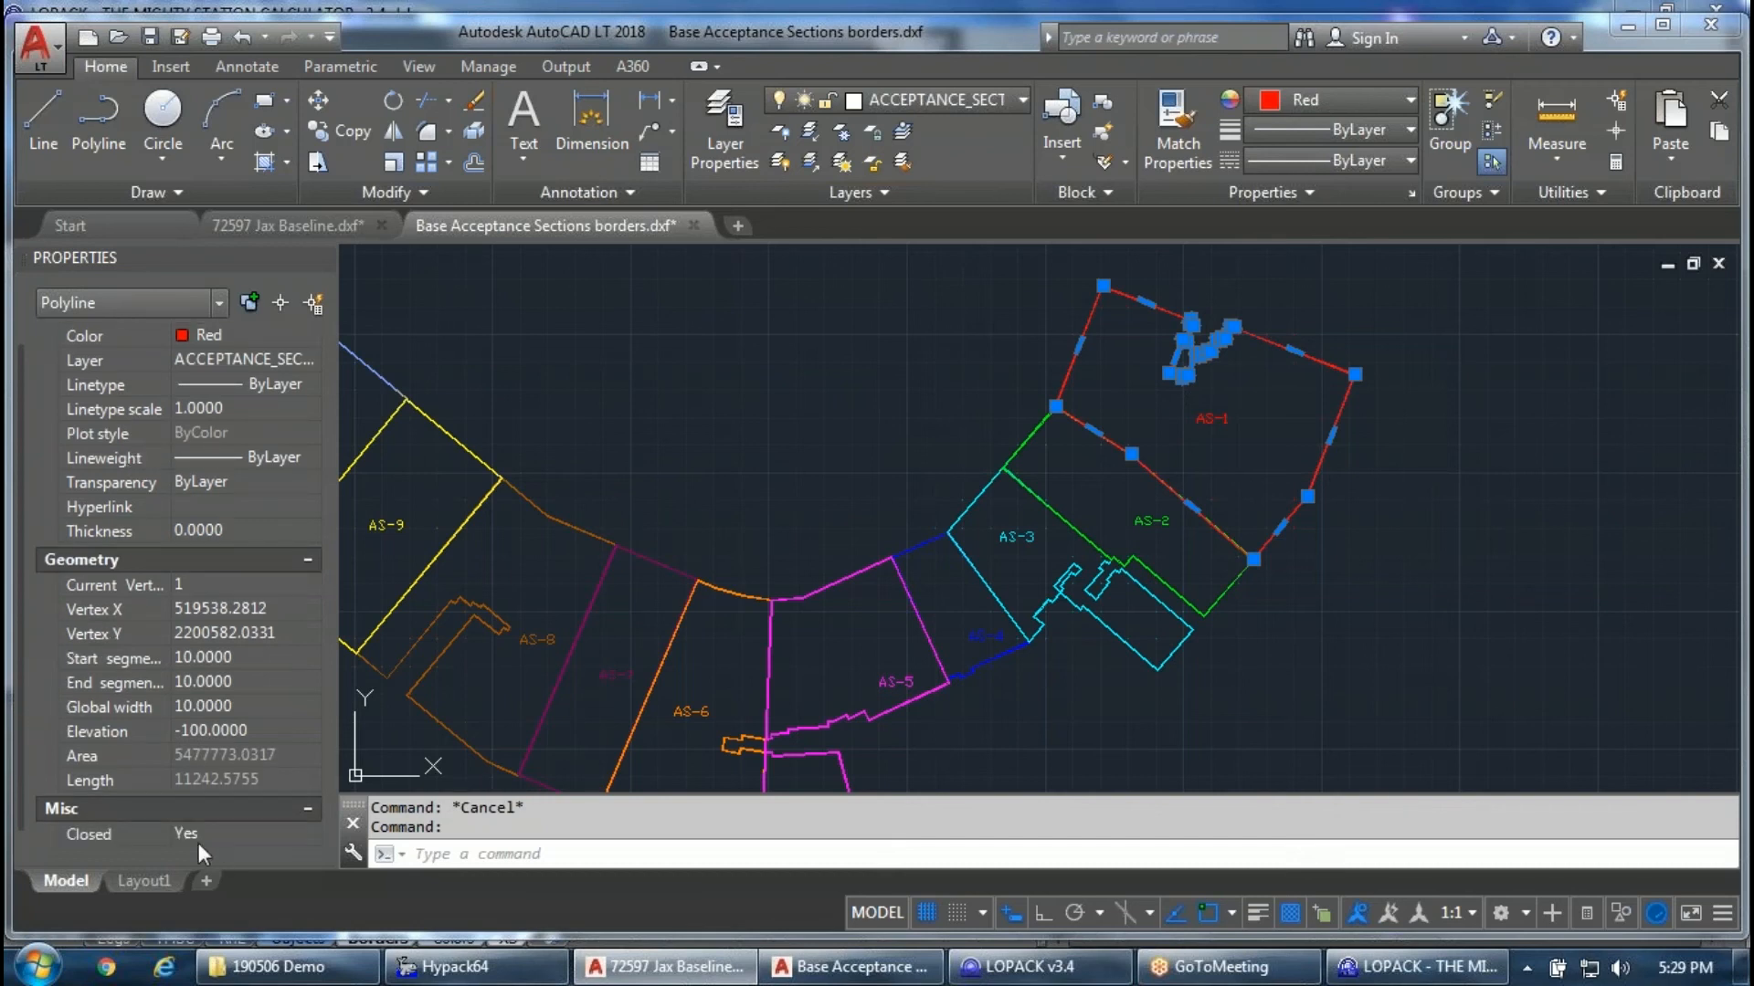
pyautogui.press('Escape')
pyautogui.click(1260, 422)
pyautogui.click(1182, 380)
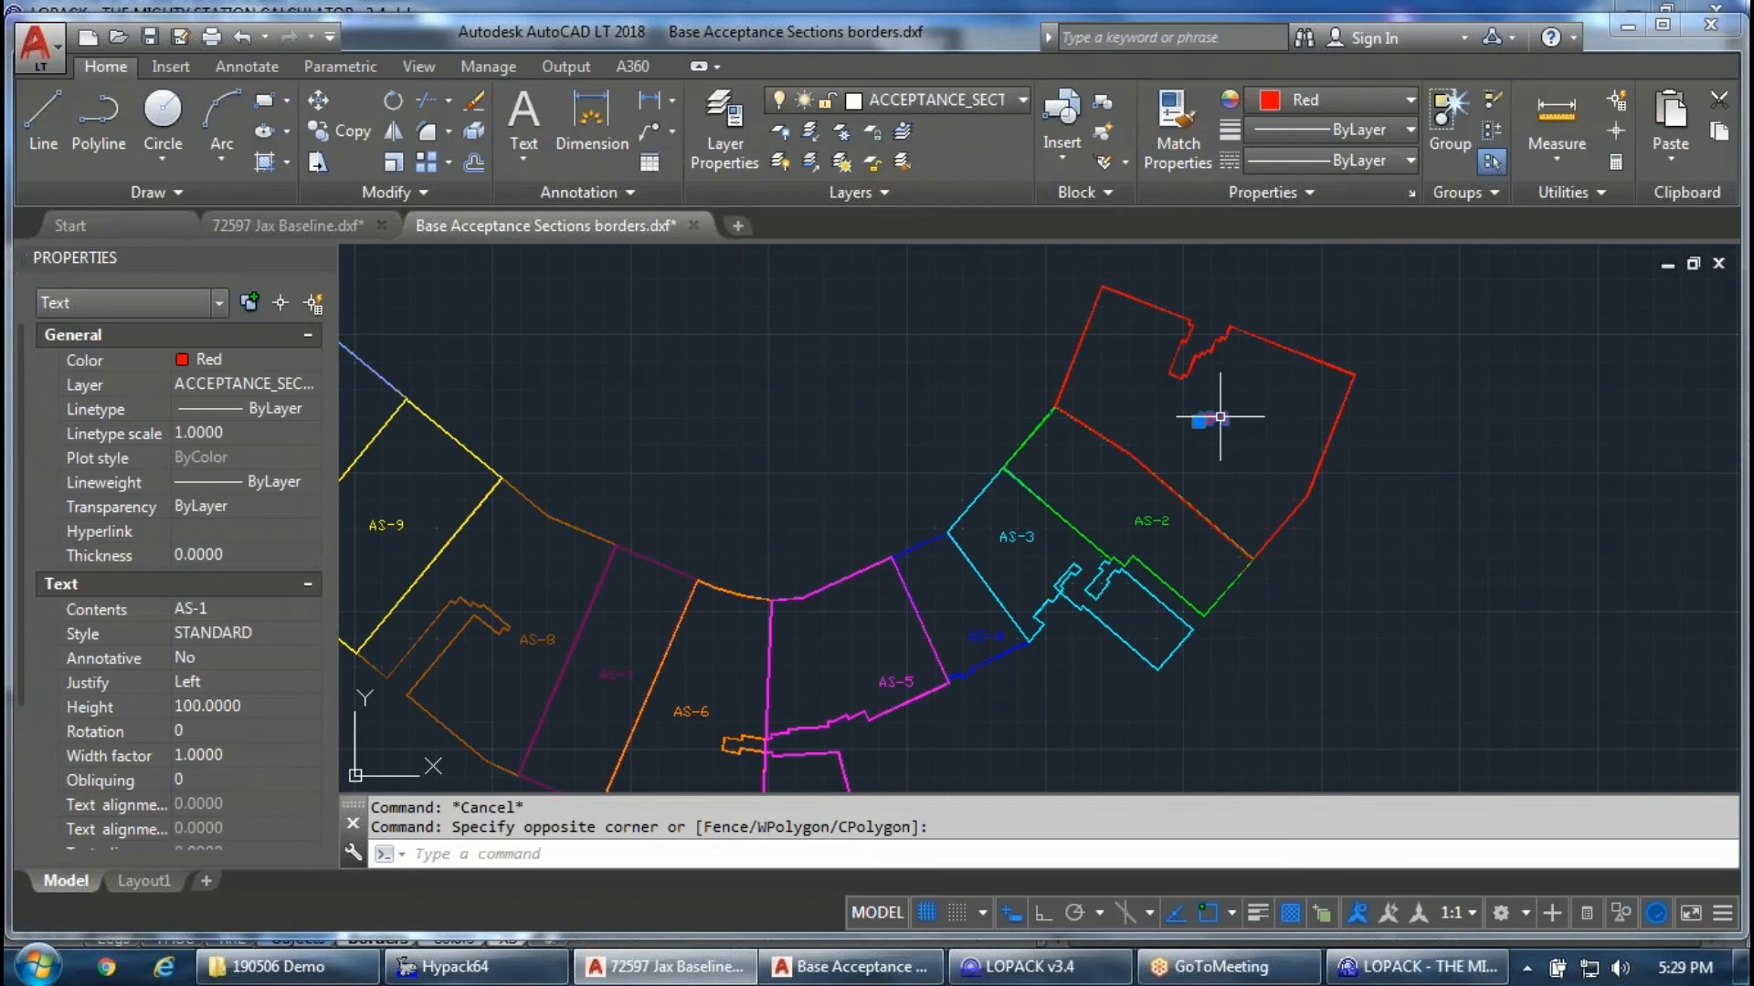
# Select all objects in the drawing, check the breakdown of object types, and clear the selection.
pyautogui.scroll(2, 1244, 403)
pyautogui.scroll(-5, 1133, 393)
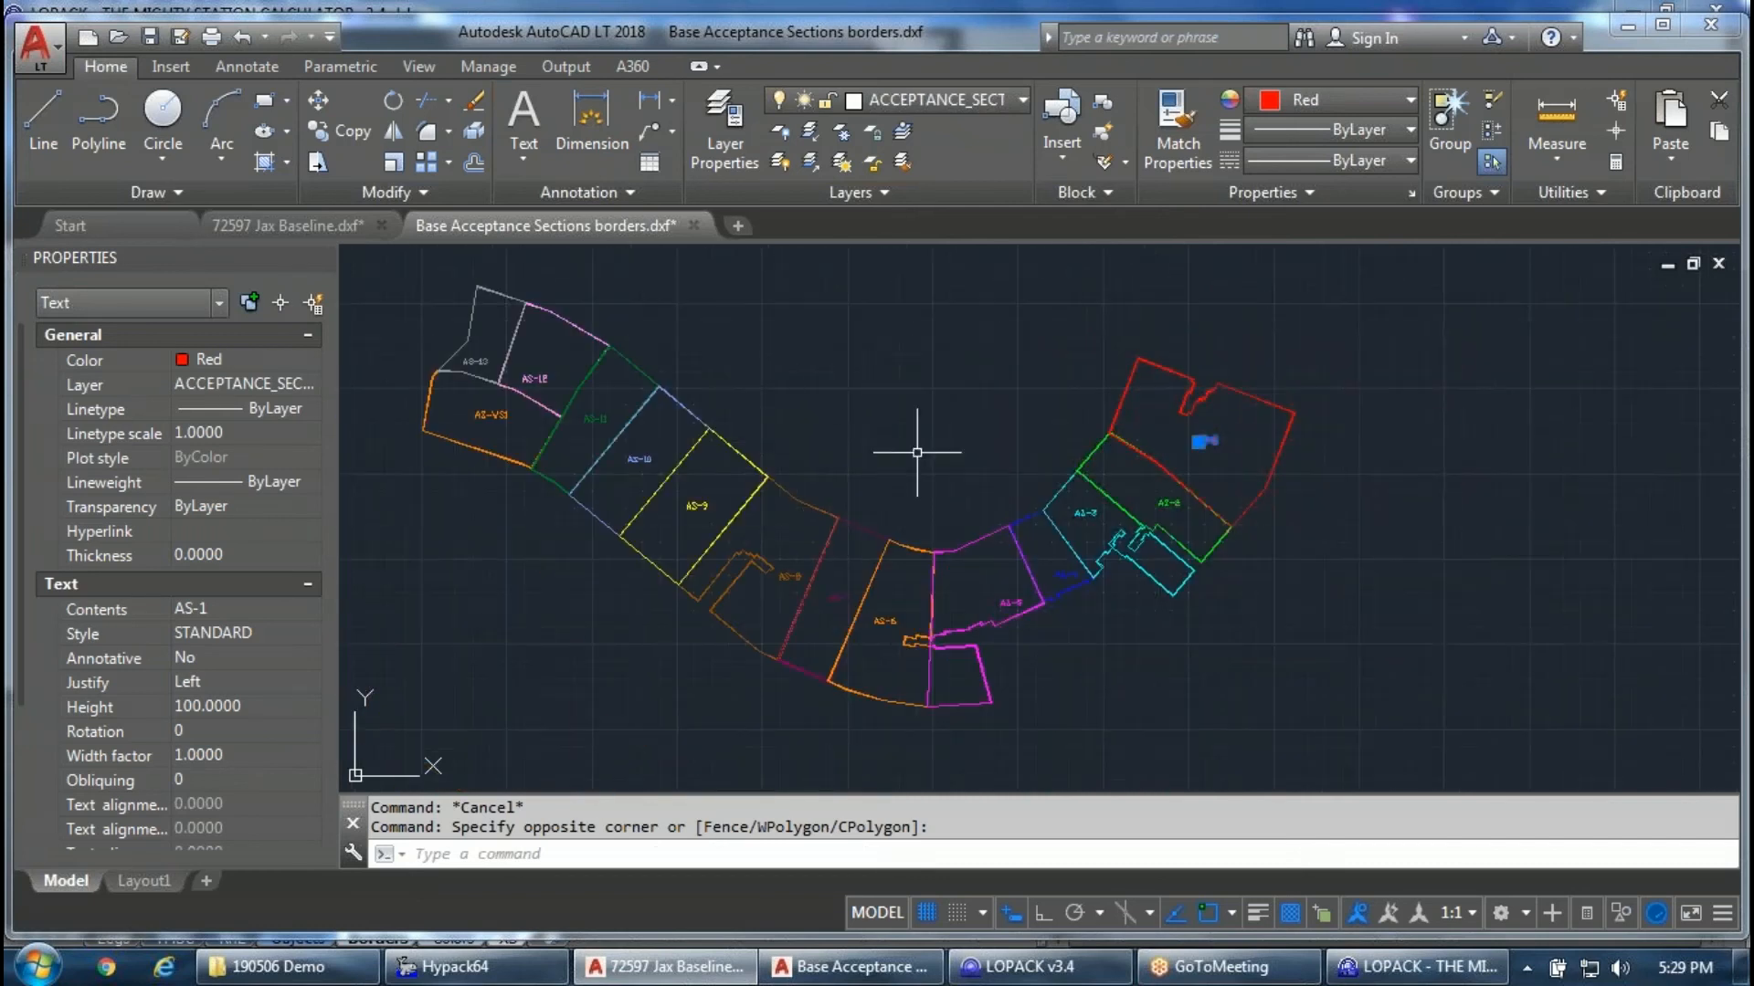
pyautogui.hotkey('ctrl', 'a')
pyautogui.click(223, 310)
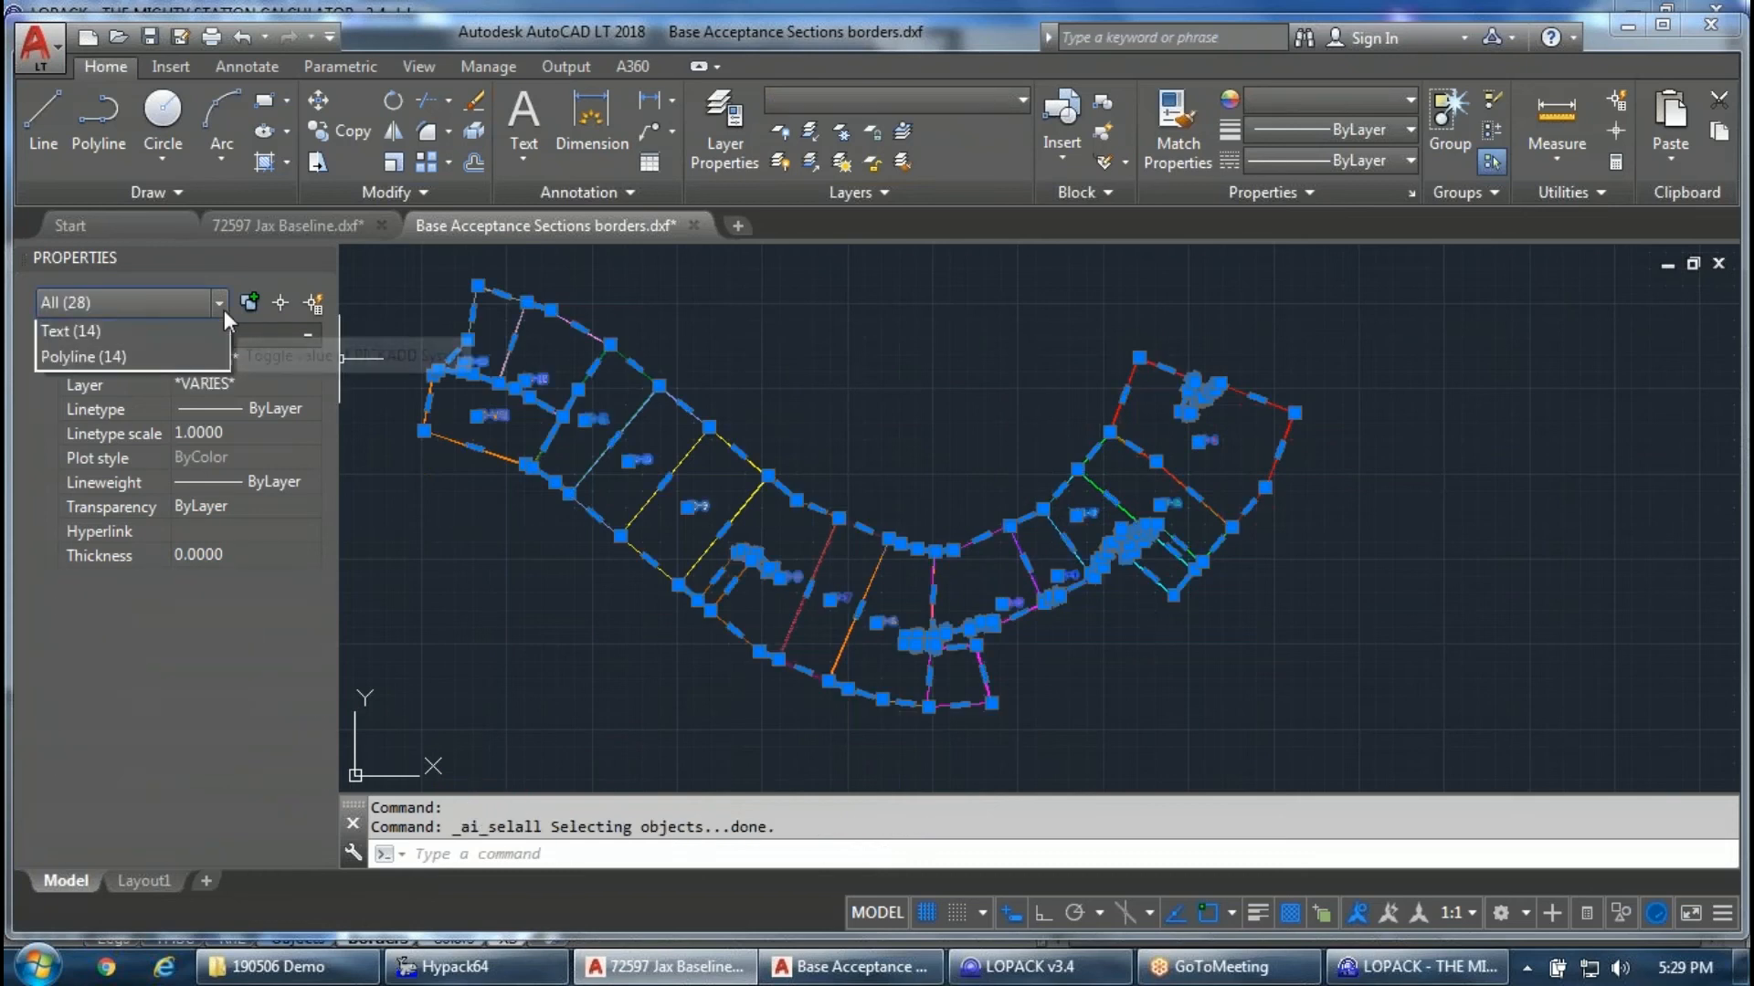
pyautogui.press('Escape')
pyautogui.press('Escape')
pyautogui.press('Escape')
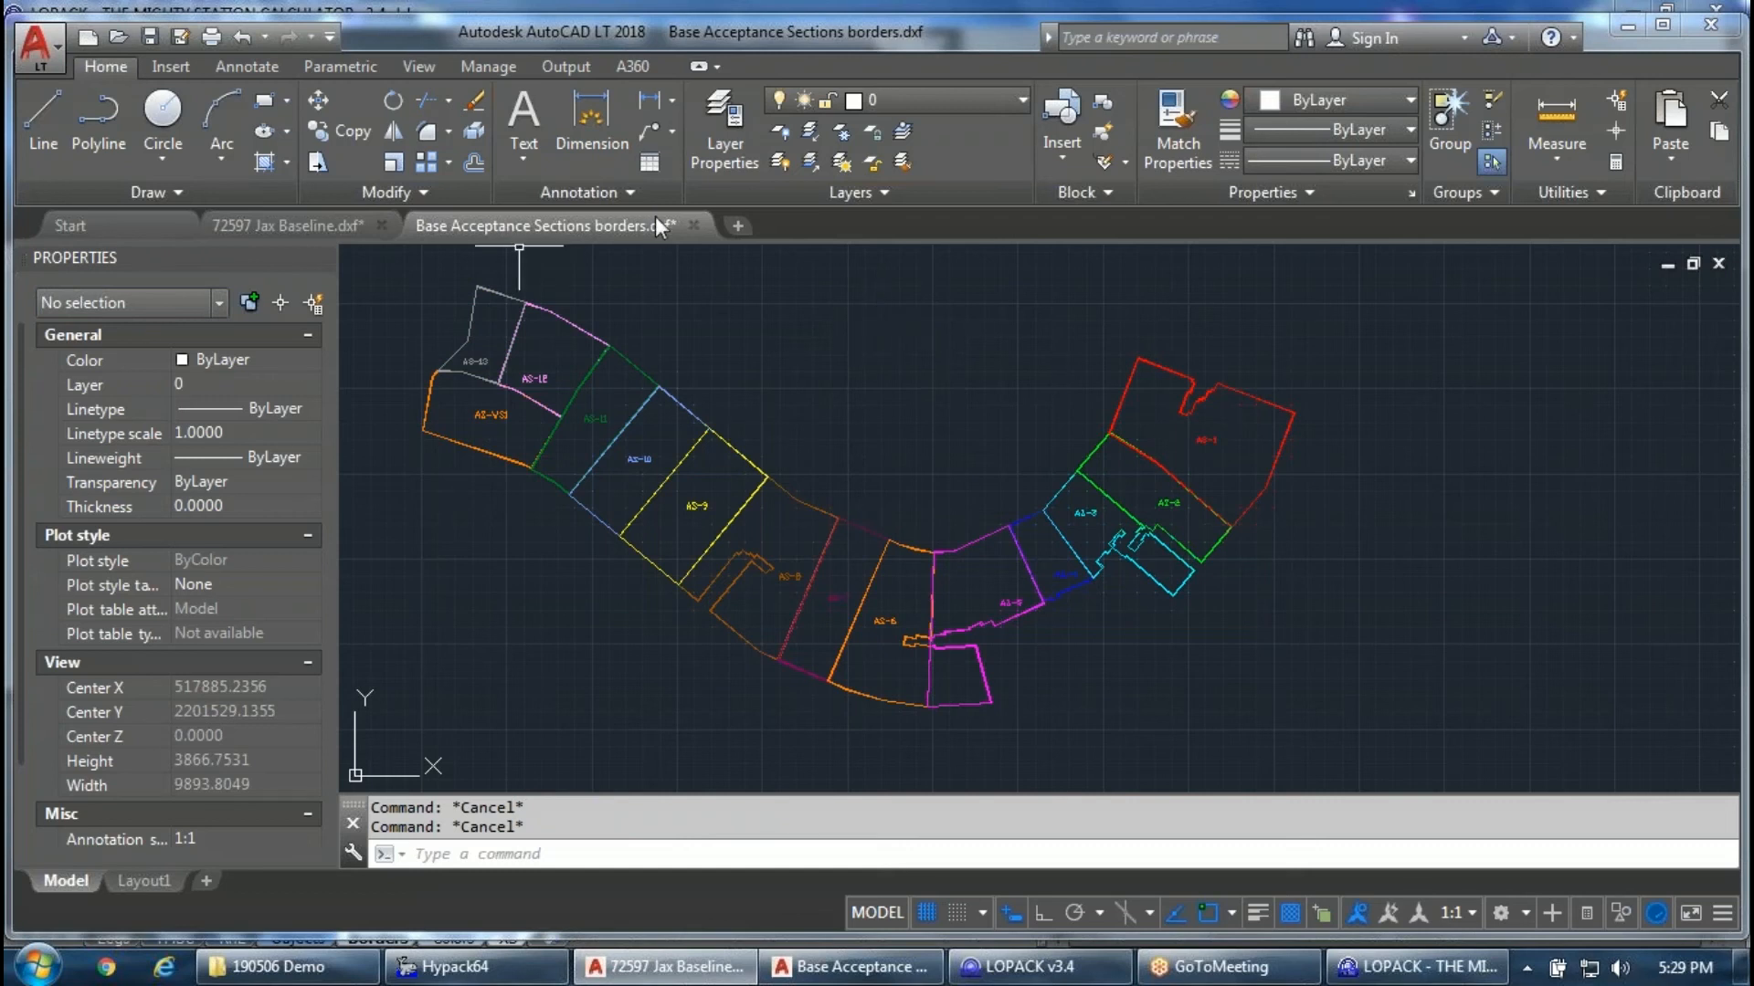
# Close Base Acceptance Sections borders.dxf without saving and return to the Borders sheet in The Mighty Station Calculator.
pyautogui.click(692, 224)
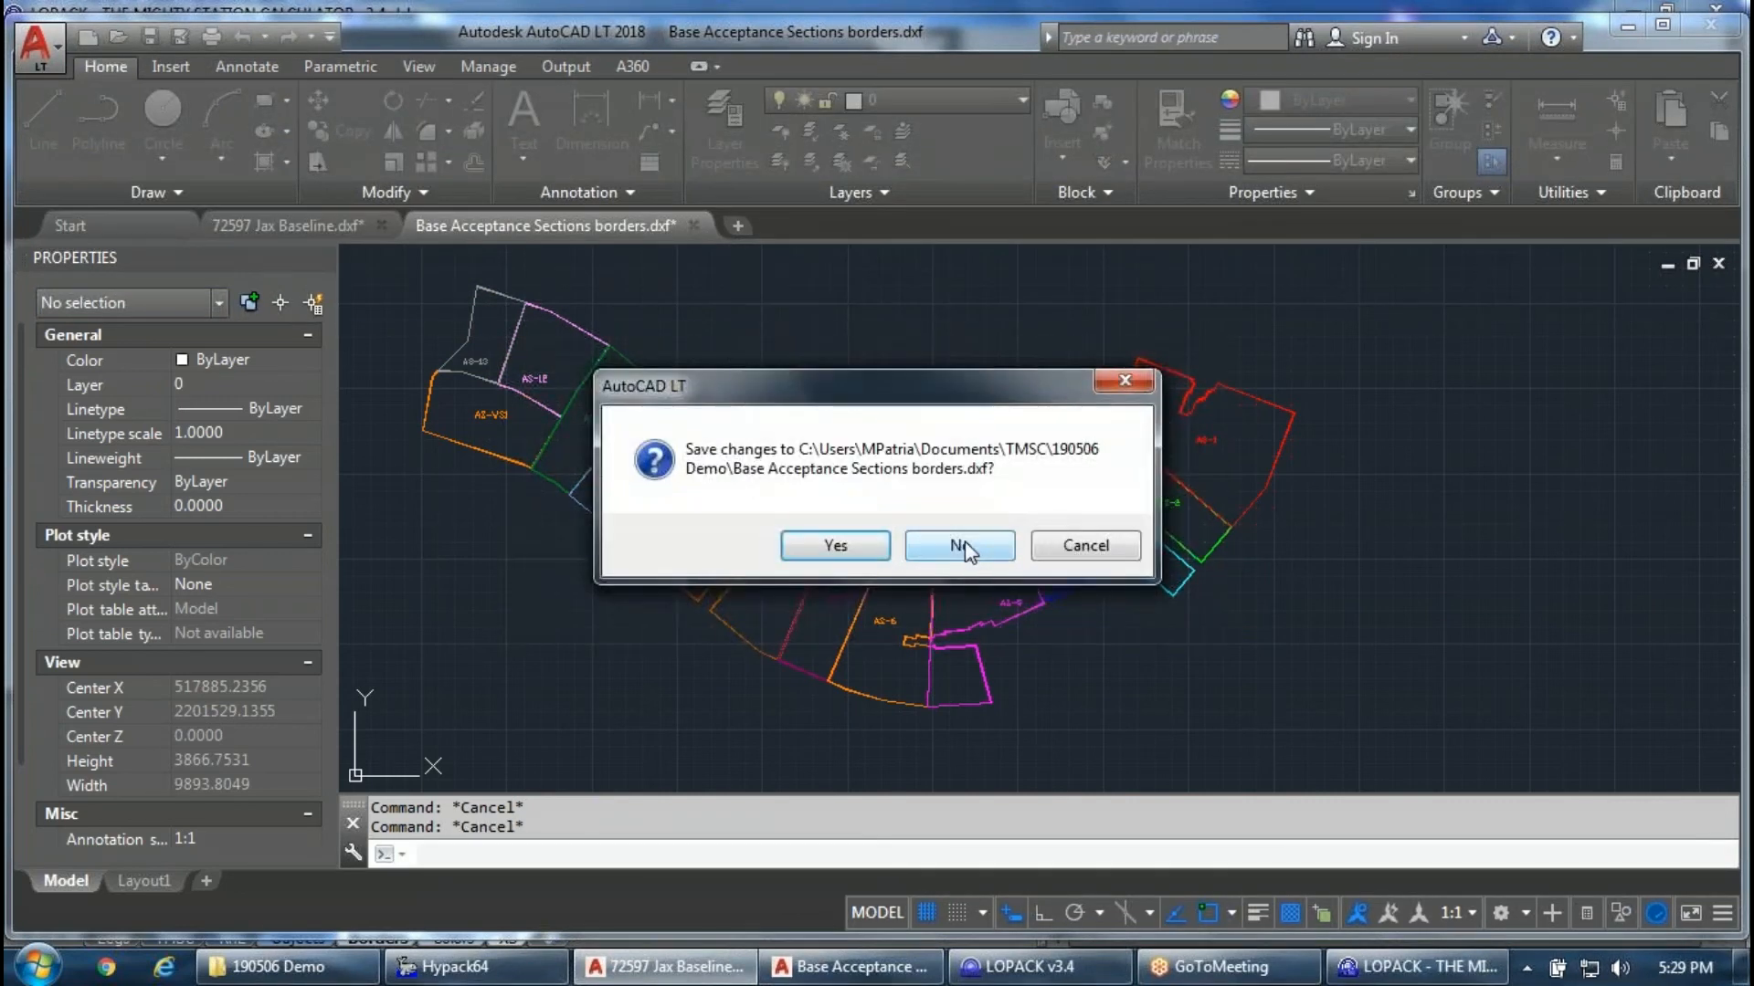
pyautogui.click(961, 546)
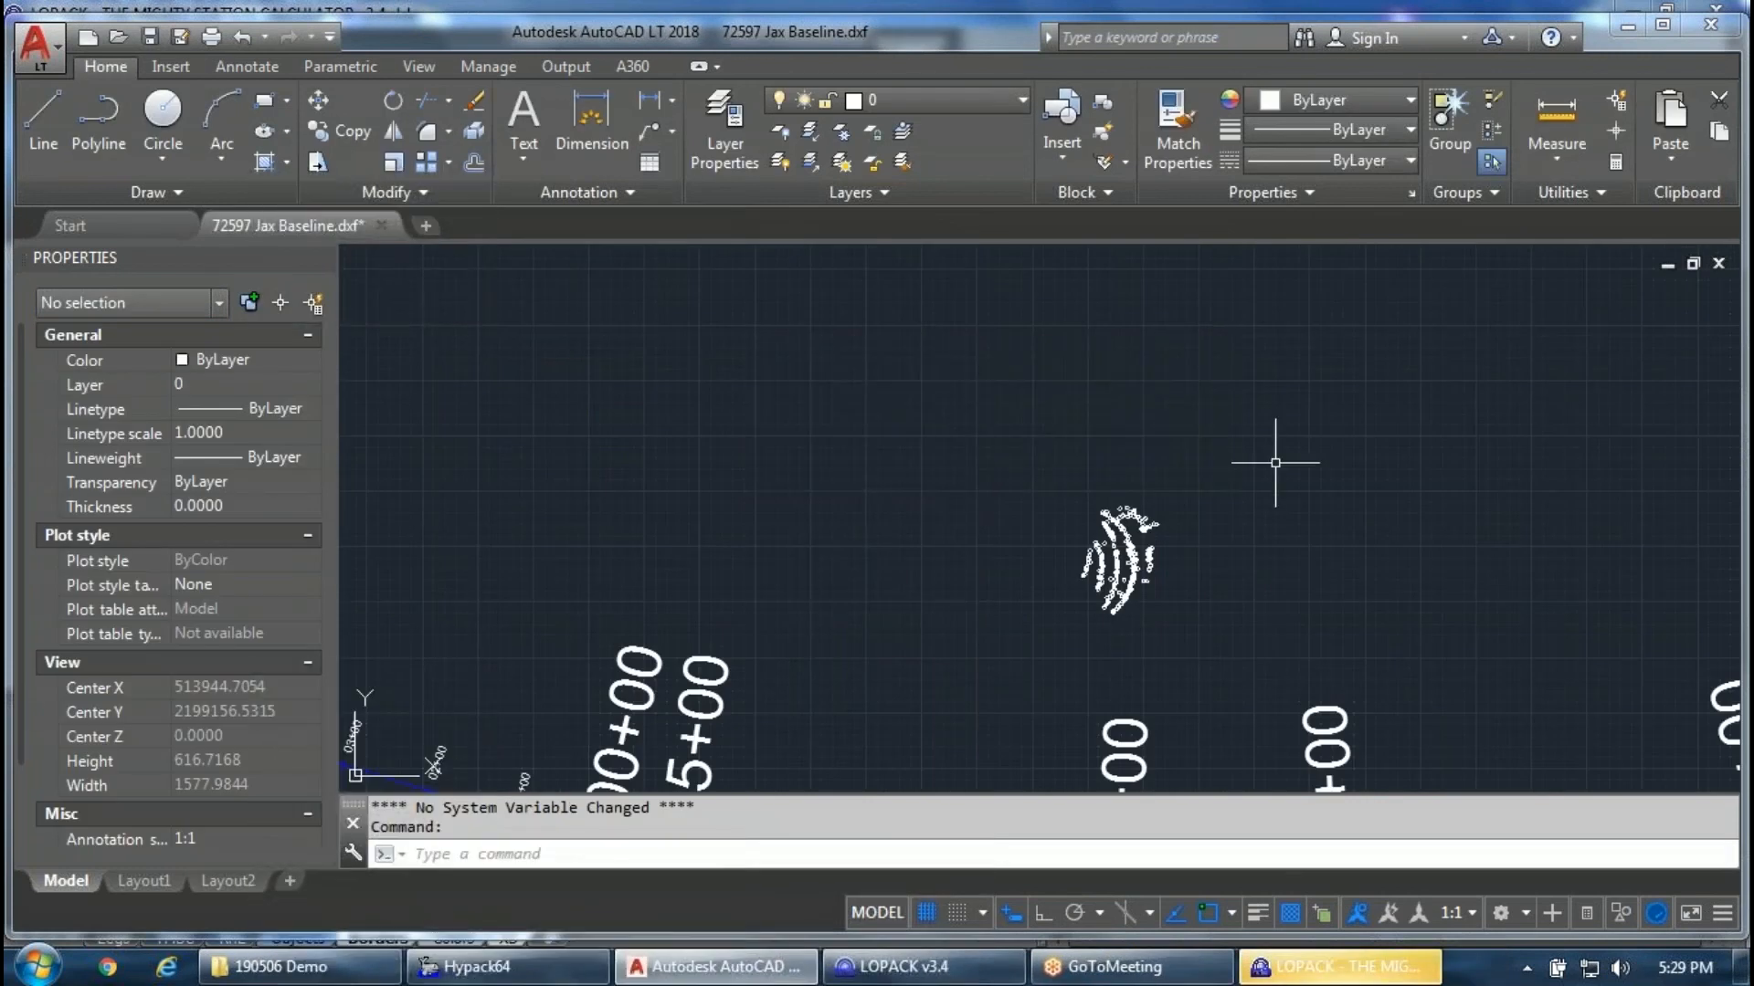
pyautogui.click(1388, 981)
pyautogui.click(892, 563)
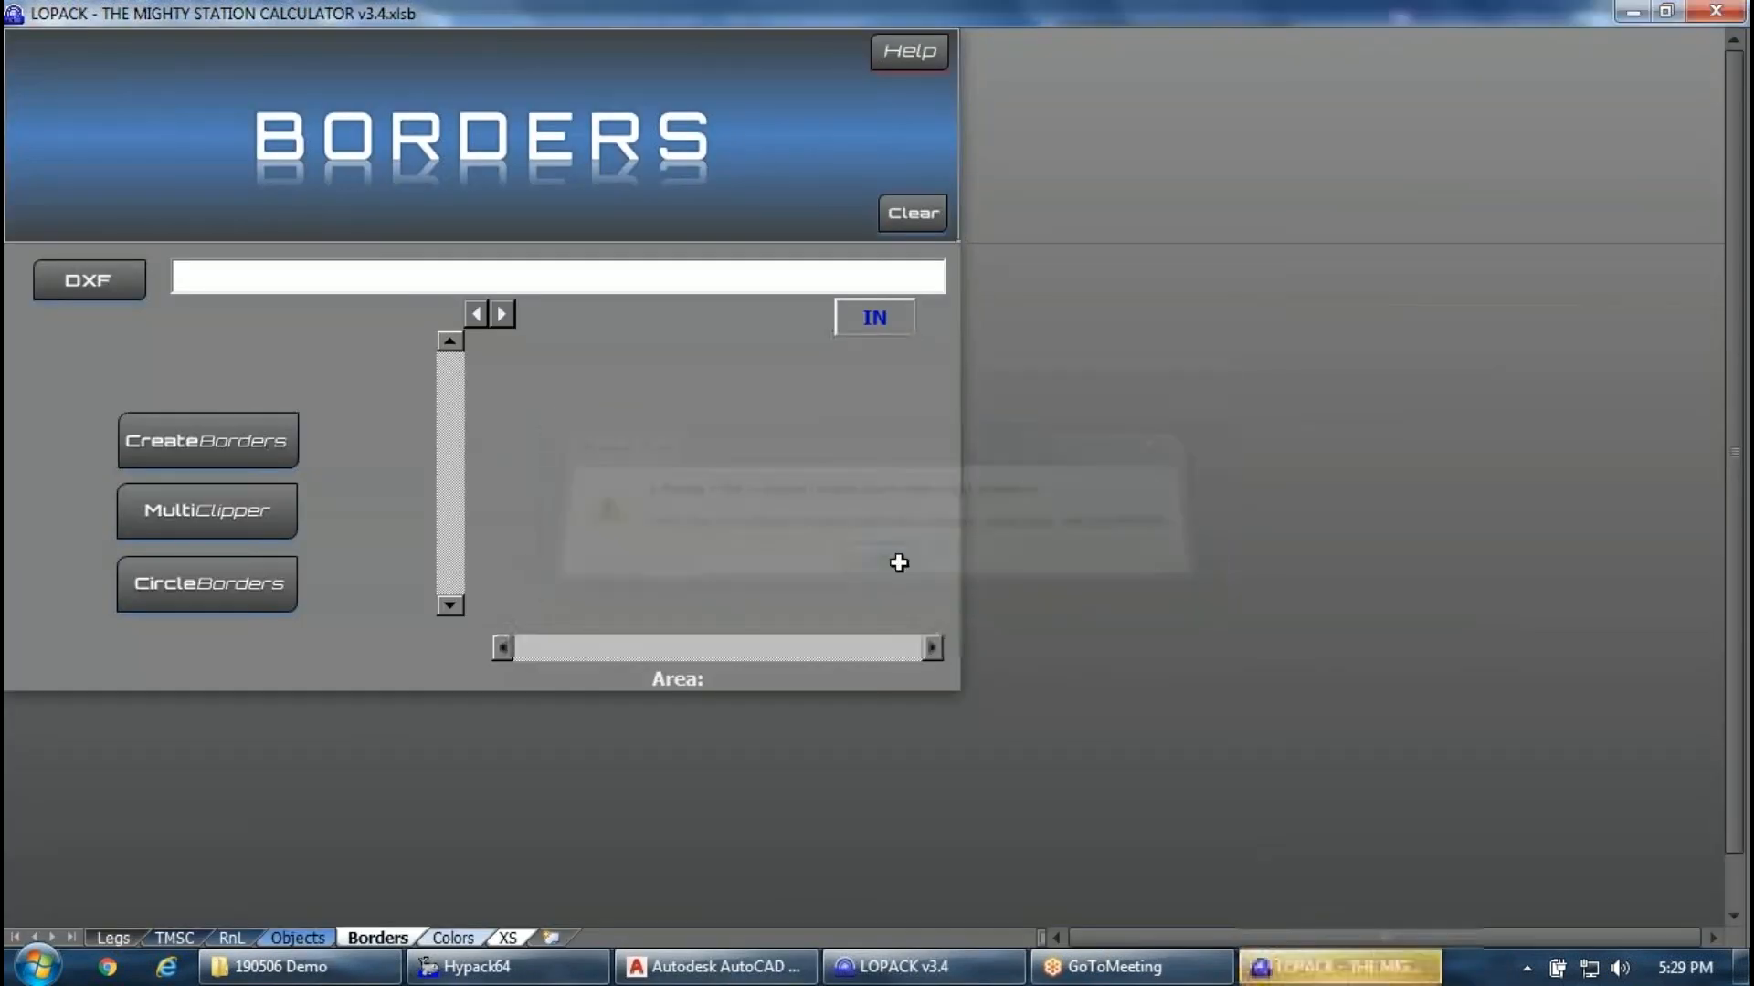
# Load Base Acceptance Sections borders.dxf from the 190506 Demo folder into the Borders sheet.
pyautogui.click(137, 285)
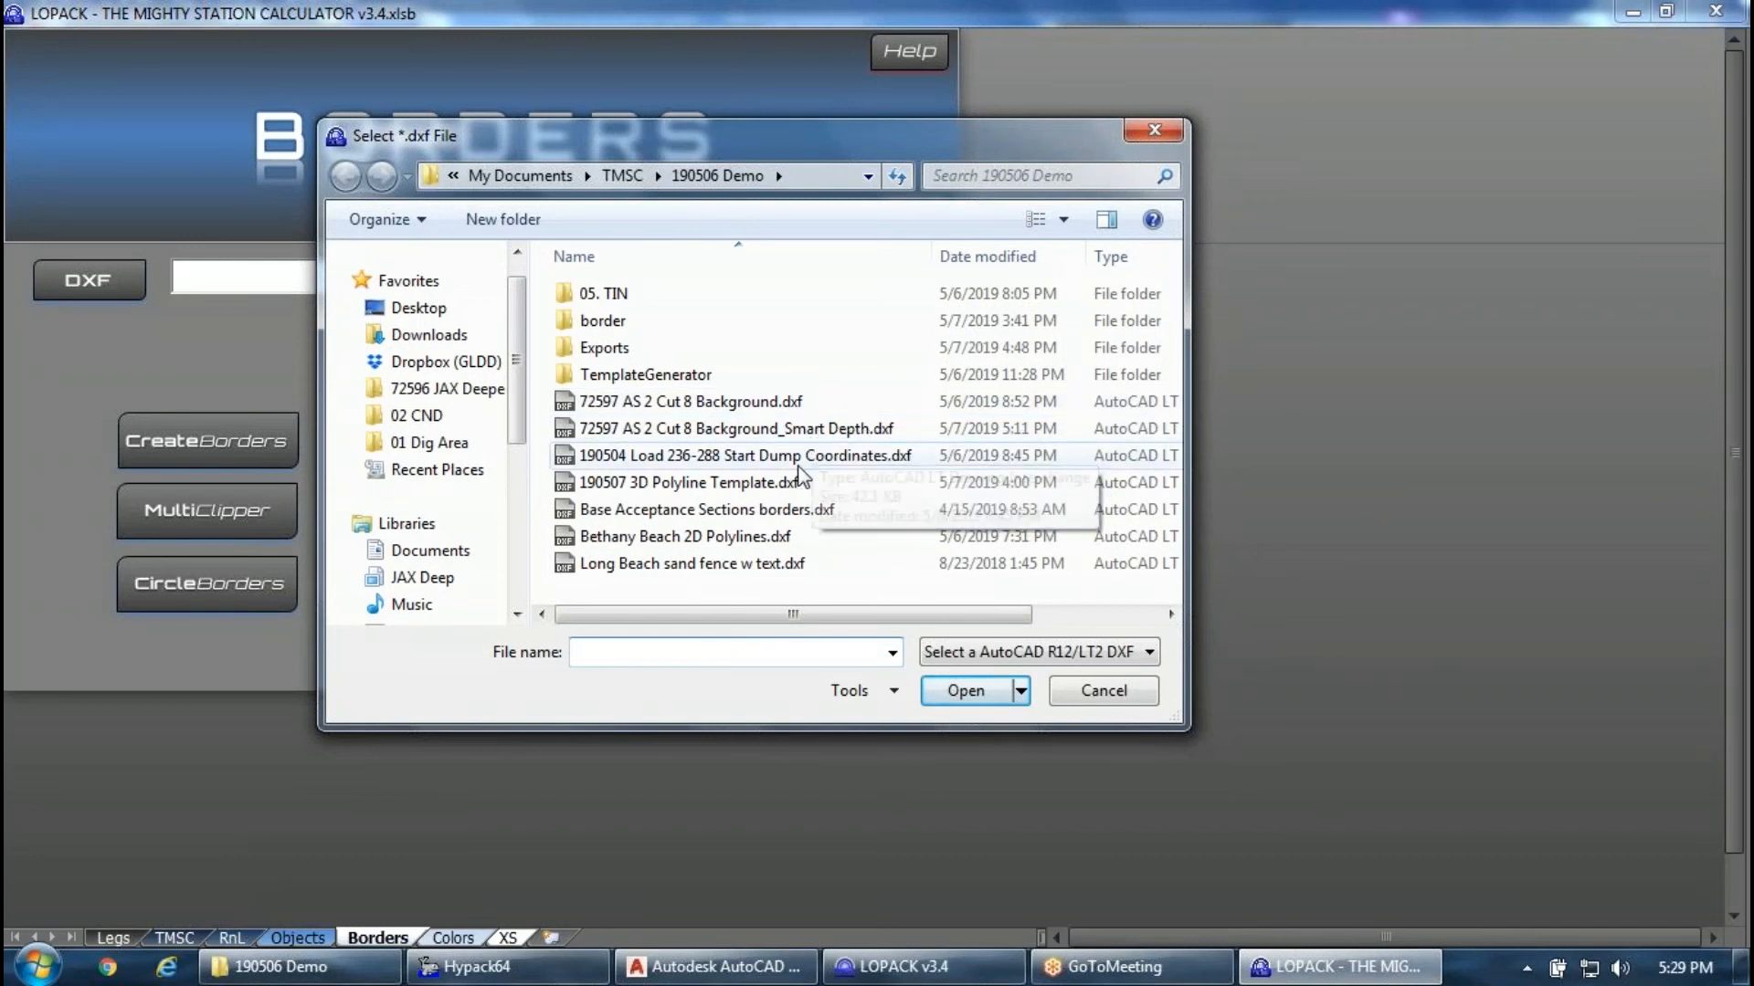
pyautogui.click(776, 510)
pyautogui.doubleClick(778, 511)
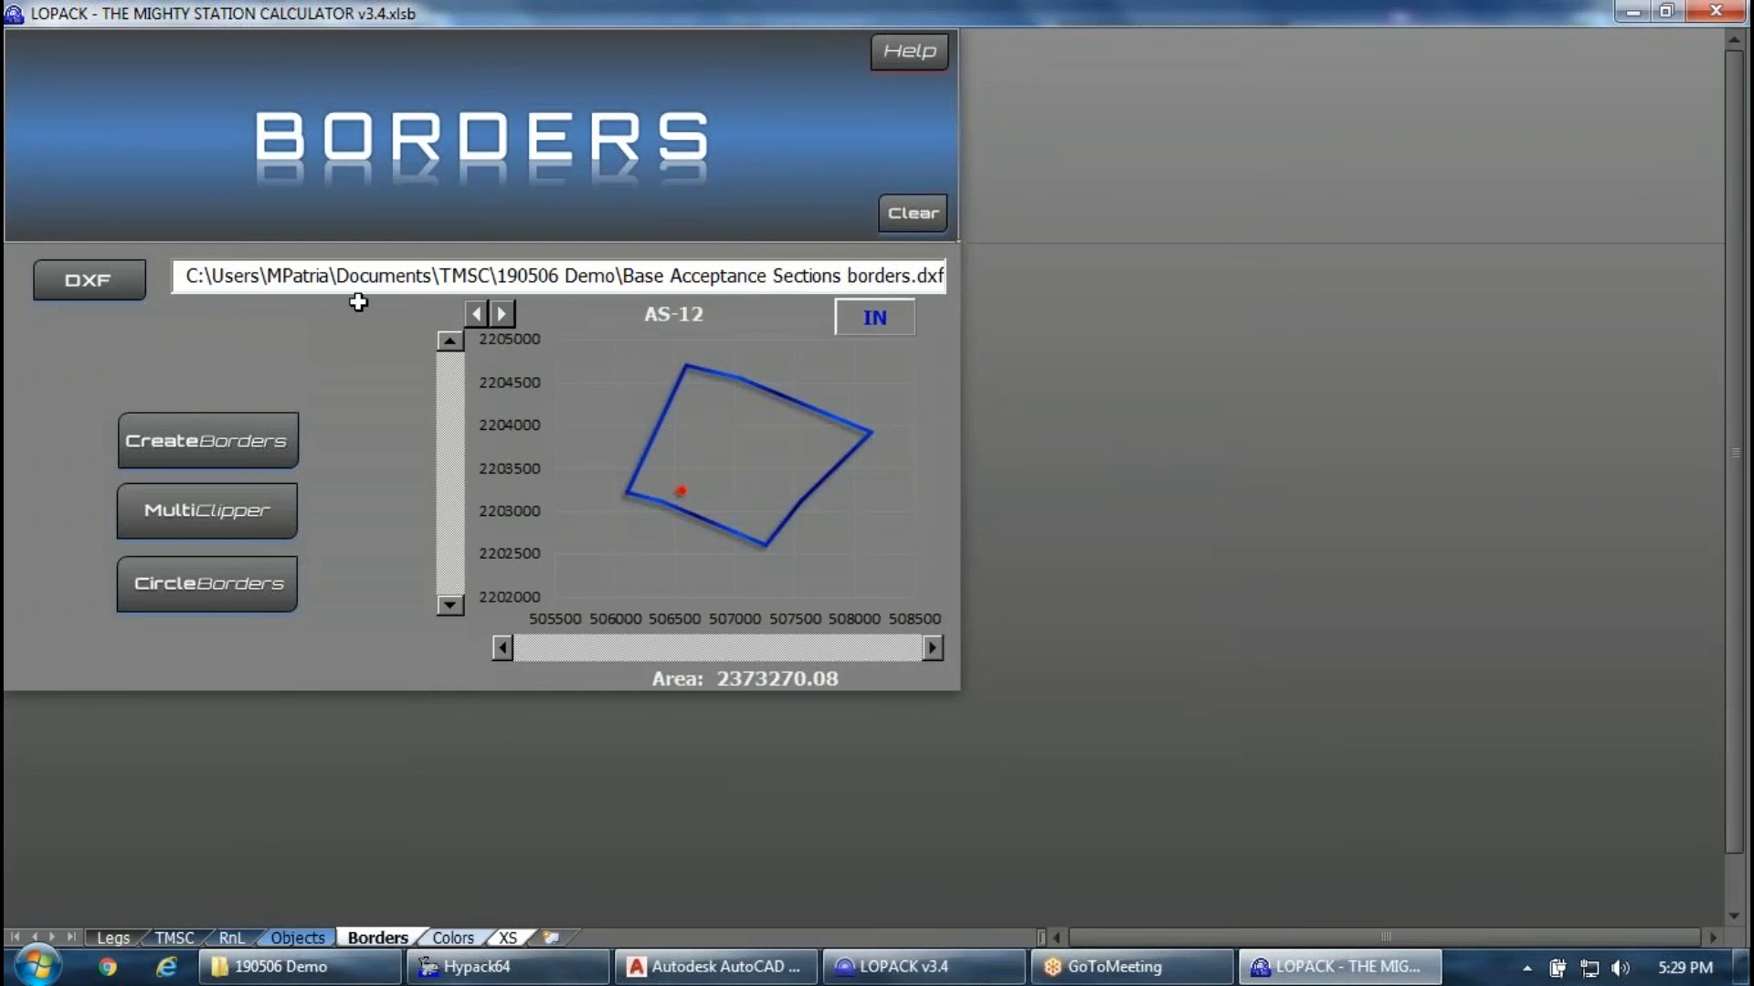
# Preview the imported borders AS-13, AS-12 and AS-11, stopping at AS-10.
pyautogui.click(502, 314)
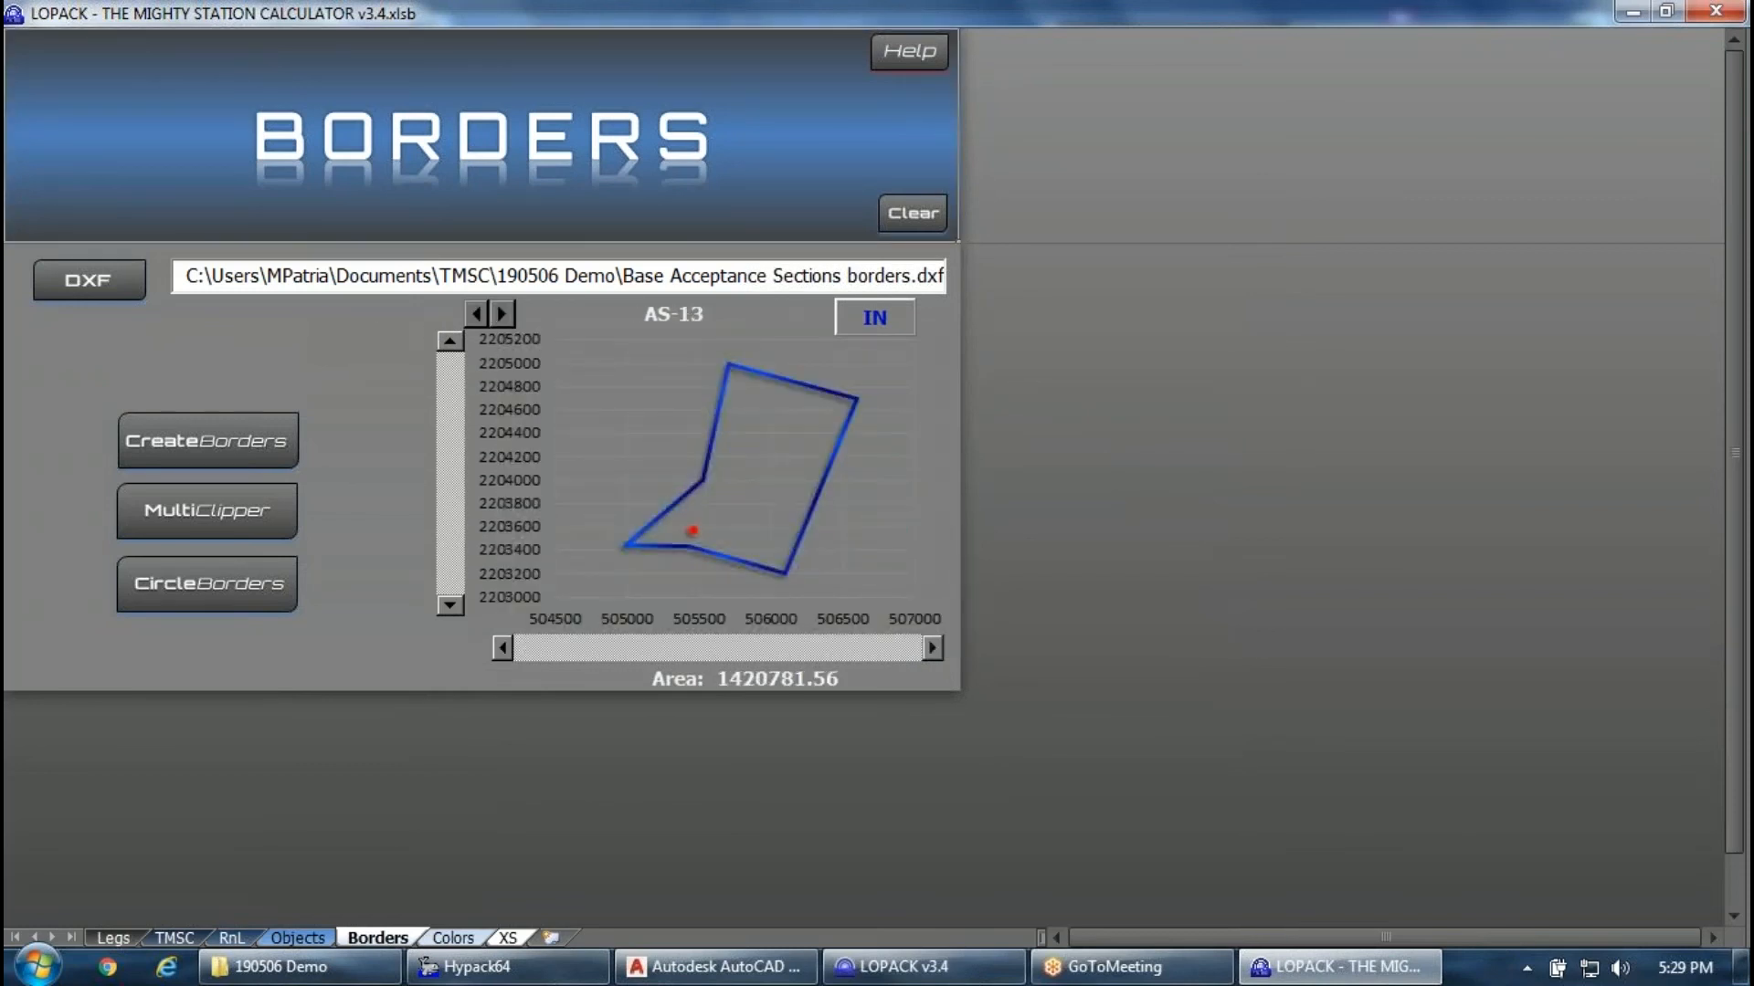
pyautogui.click(475, 315)
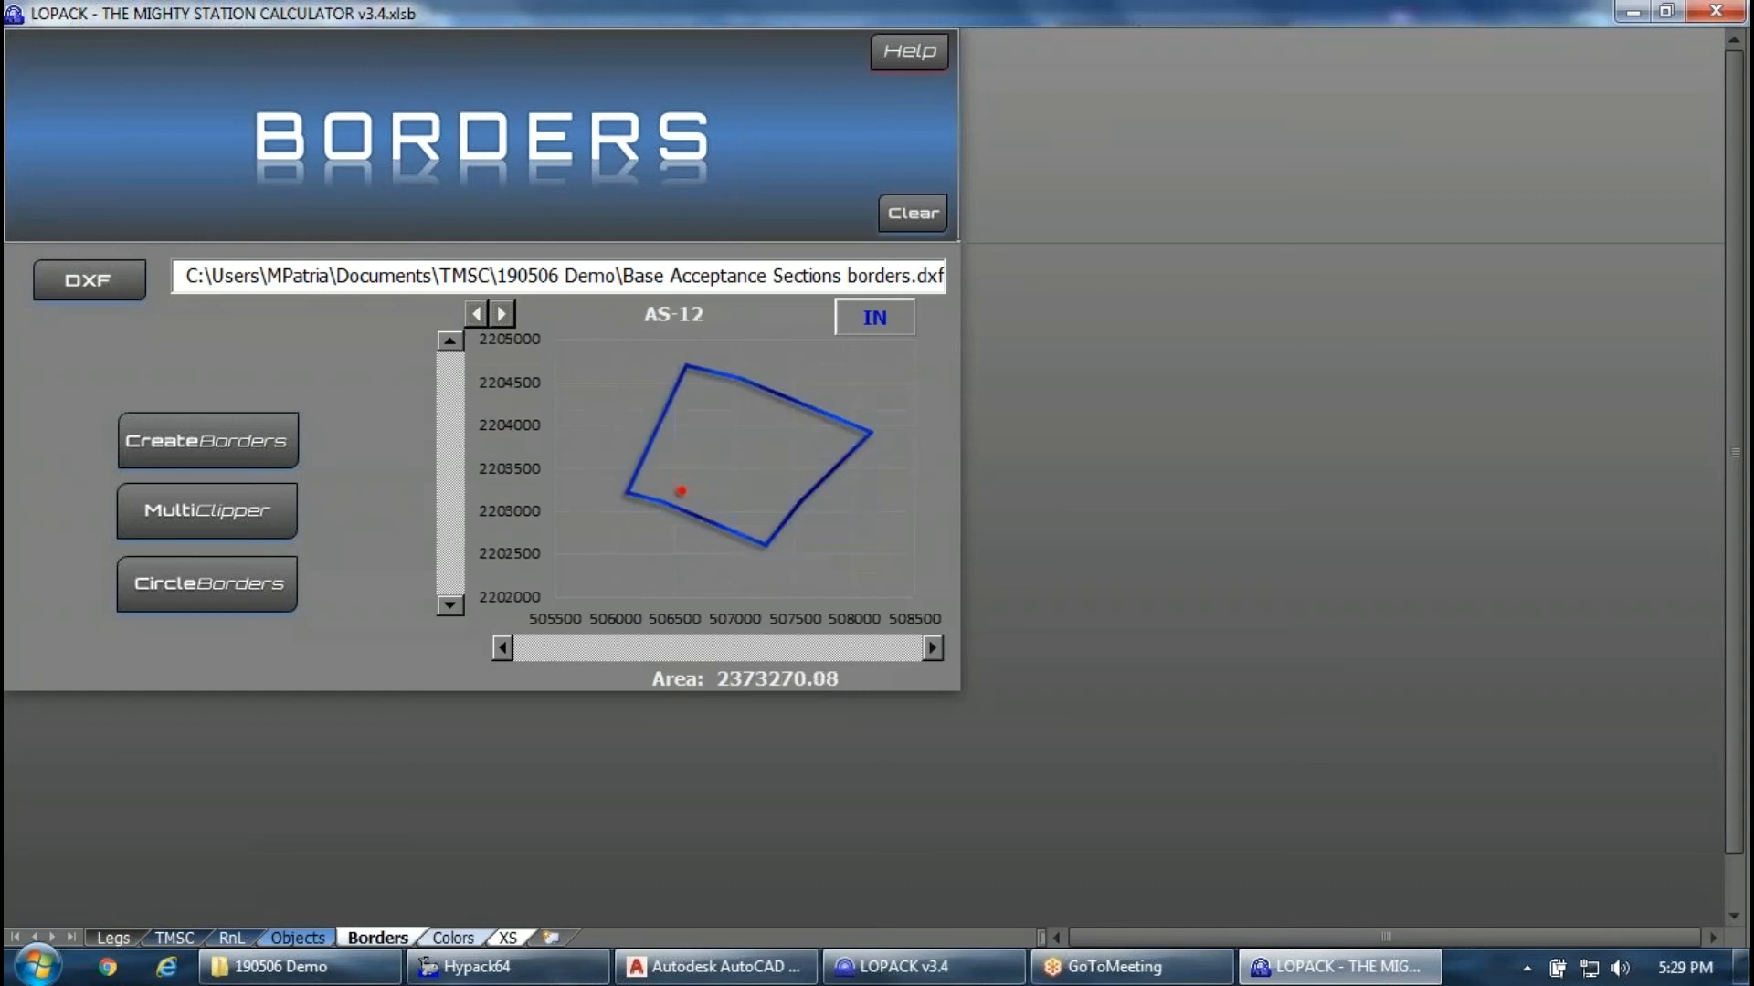
pyautogui.click(476, 314)
pyautogui.click(476, 315)
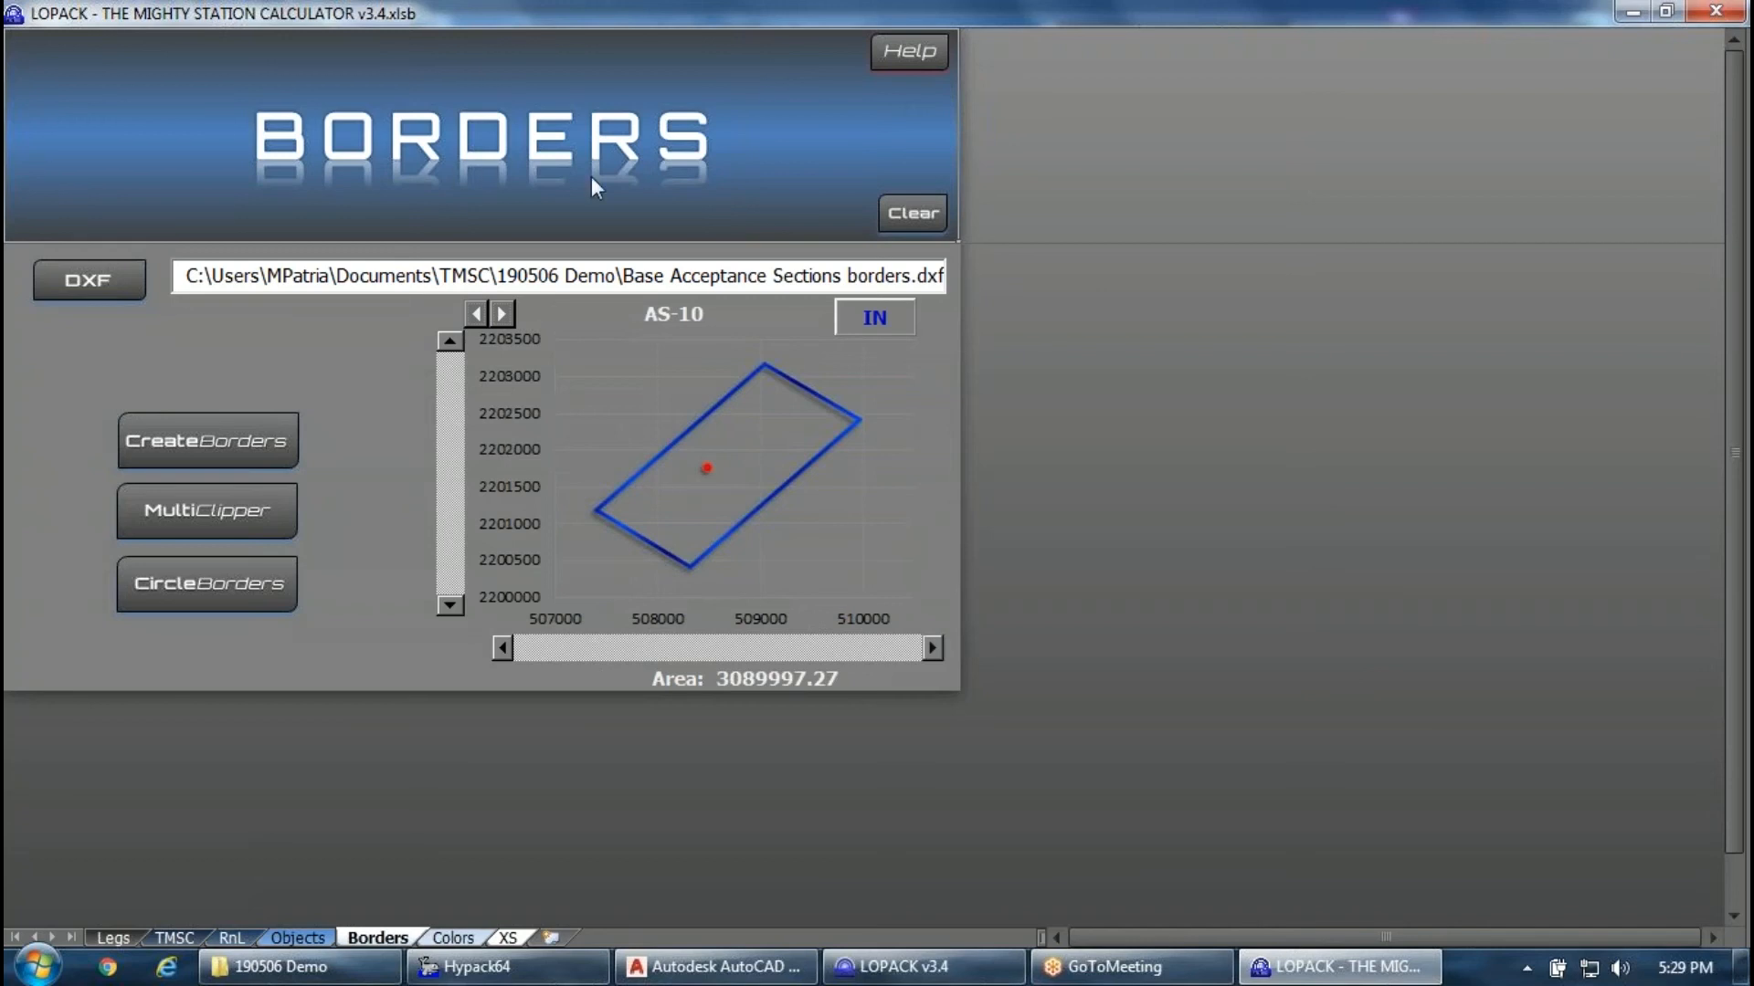
# Switch the AS-10 border from IN to OUT and shift its red reference point horizontally across the border's edge.
pyautogui.click(888, 316)
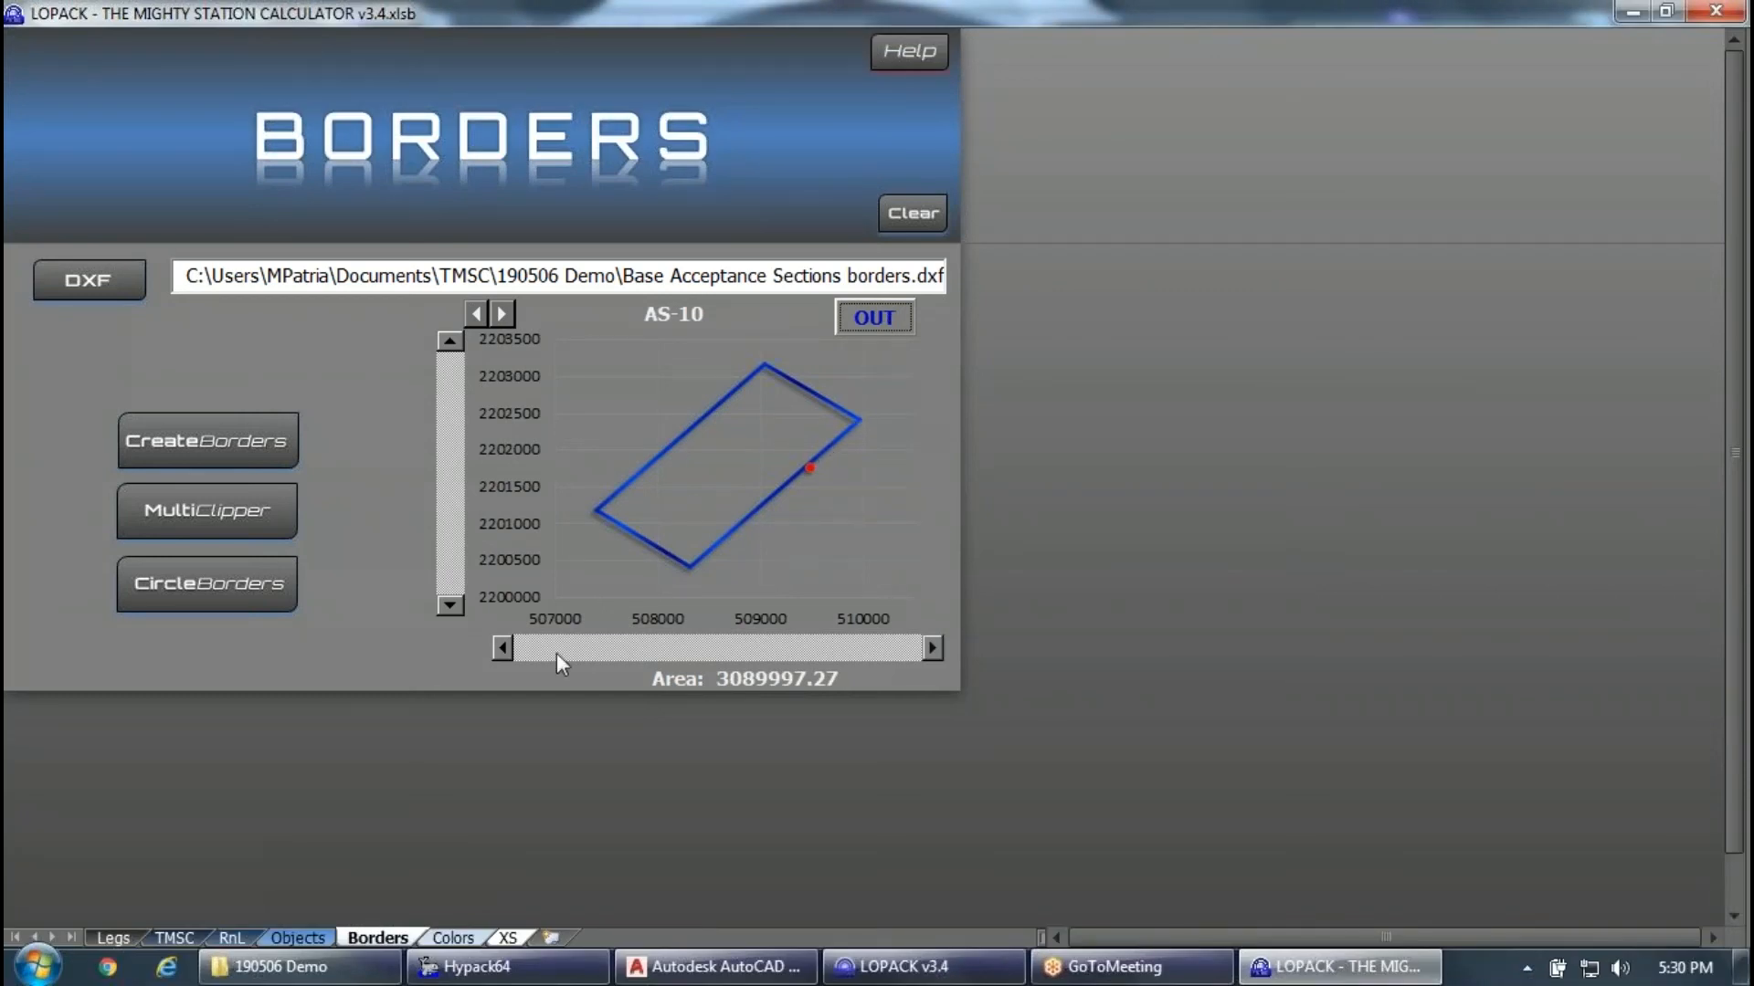
pyautogui.click(502, 650)
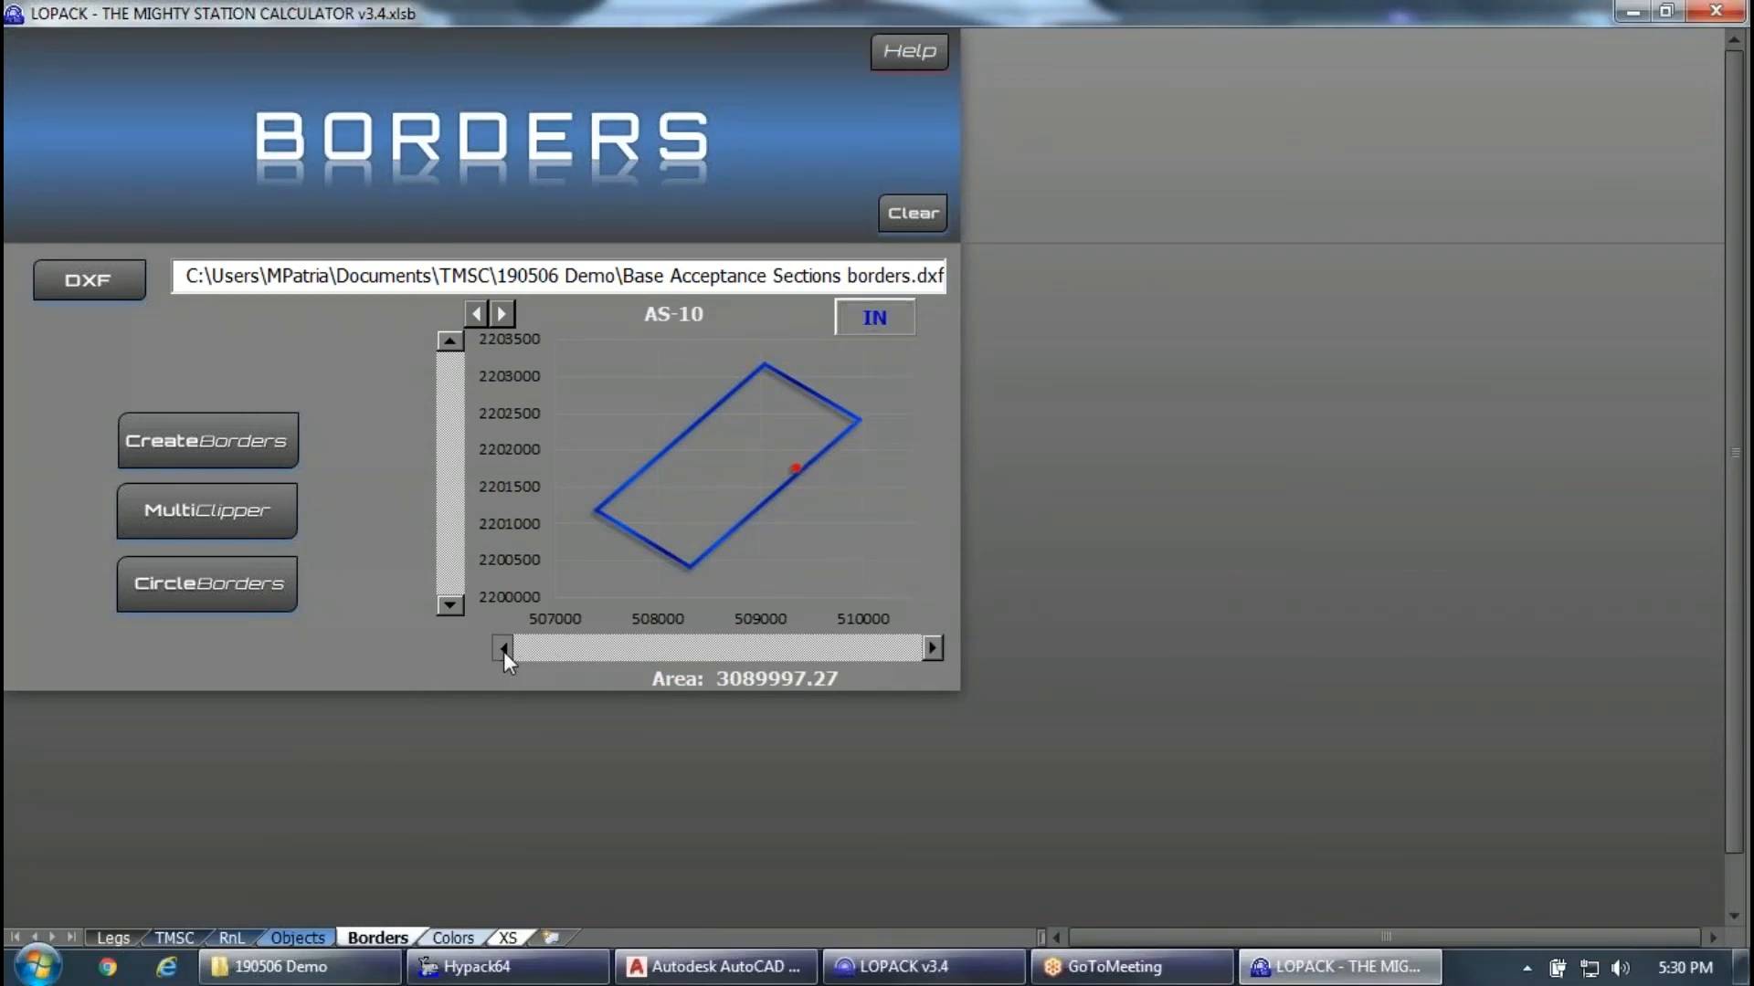
pyautogui.click(934, 648)
# Browse the border previews and areas onward from AS-10, including AS-12 and AS-WS1, and finish on AS-13.
pyautogui.click(501, 314)
pyautogui.click(501, 313)
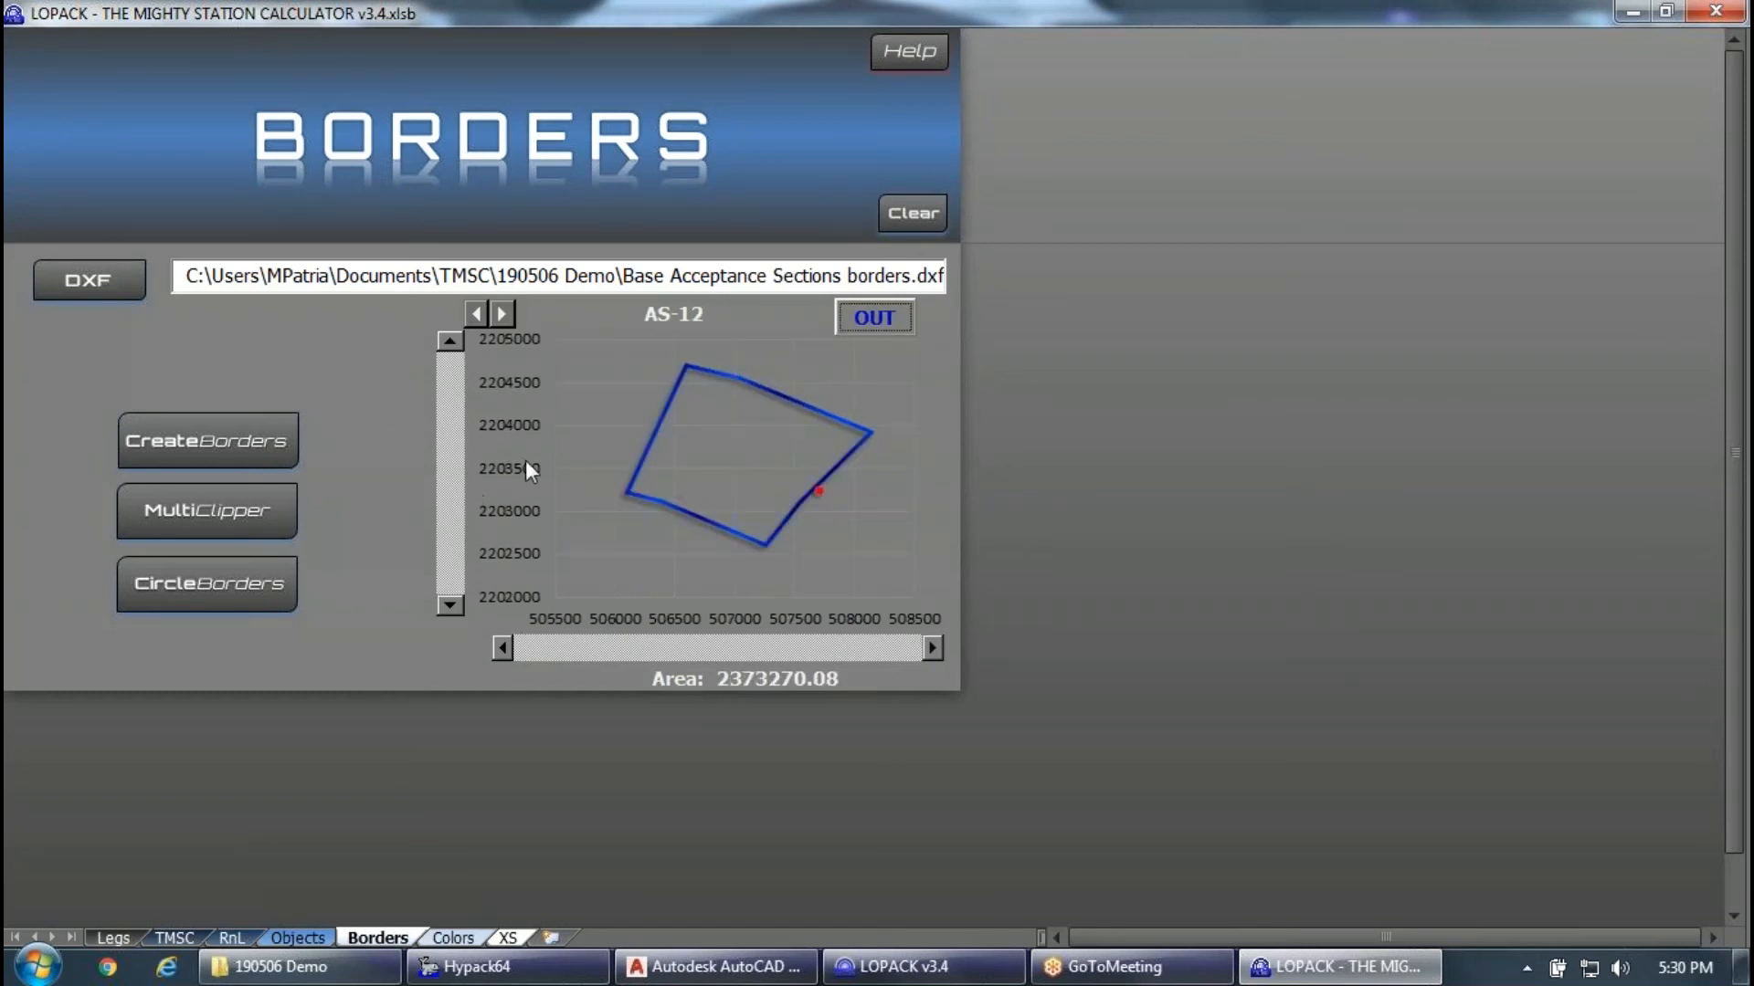
pyautogui.doubleClick(727, 684)
pyautogui.click(501, 313)
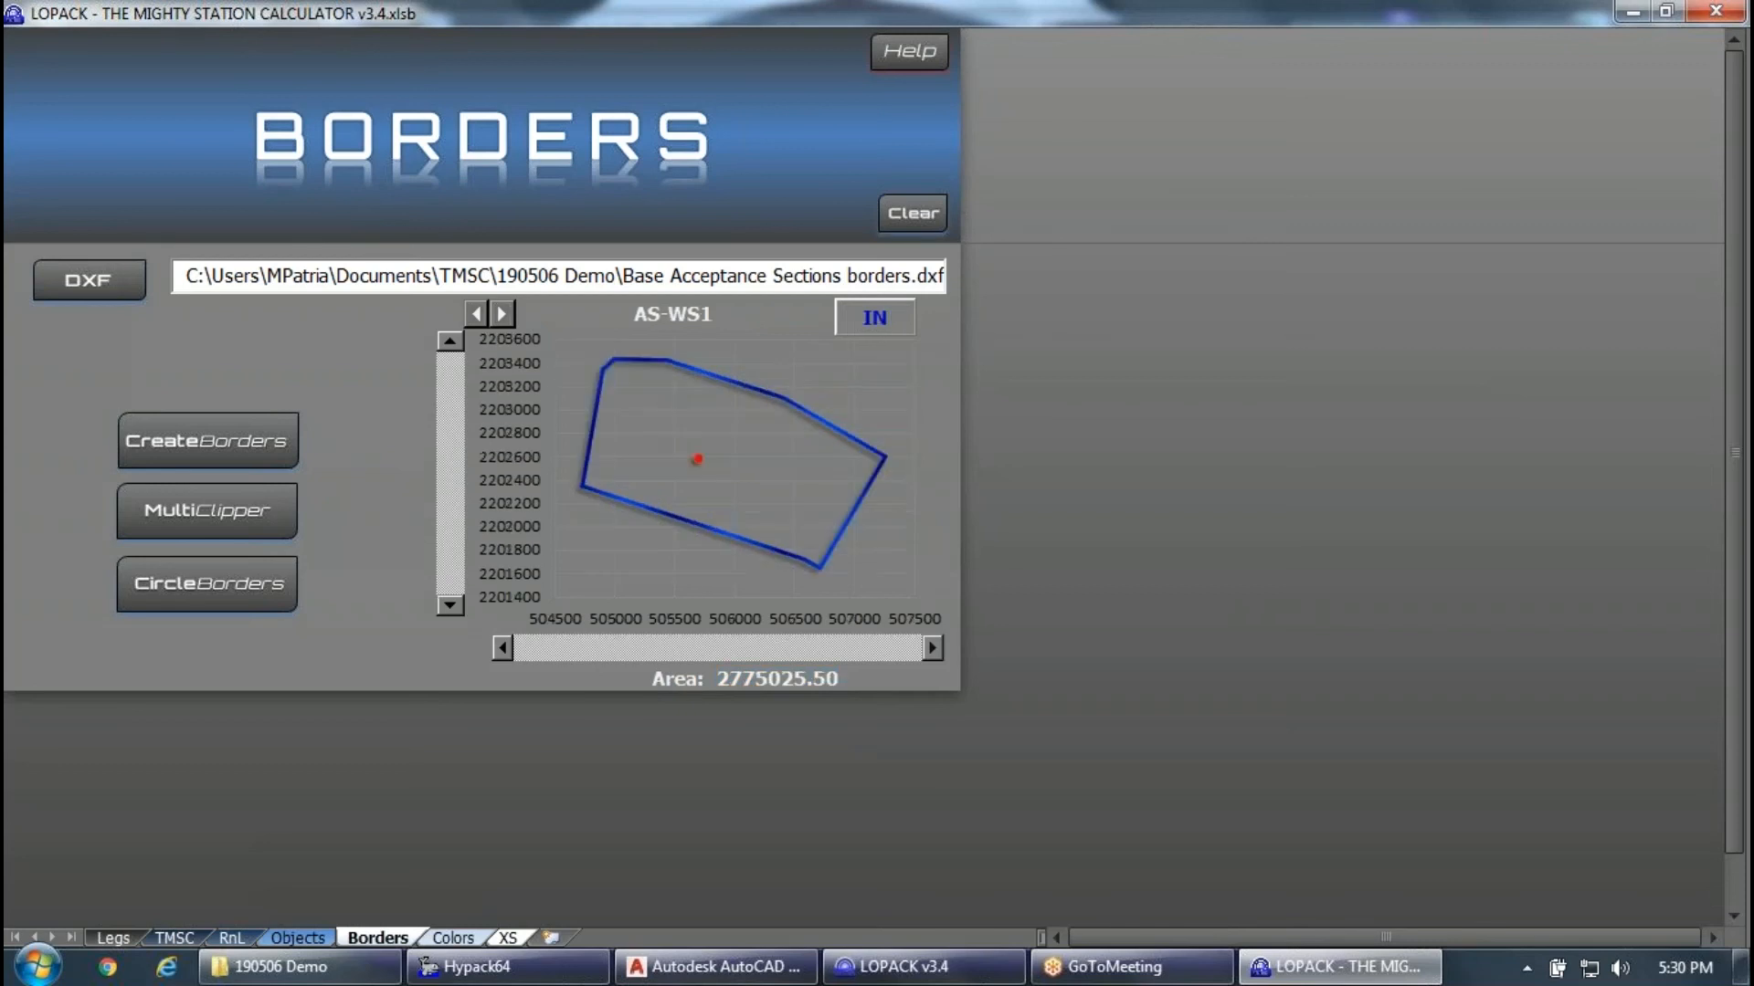
pyautogui.click(502, 313)
pyautogui.click(502, 313)
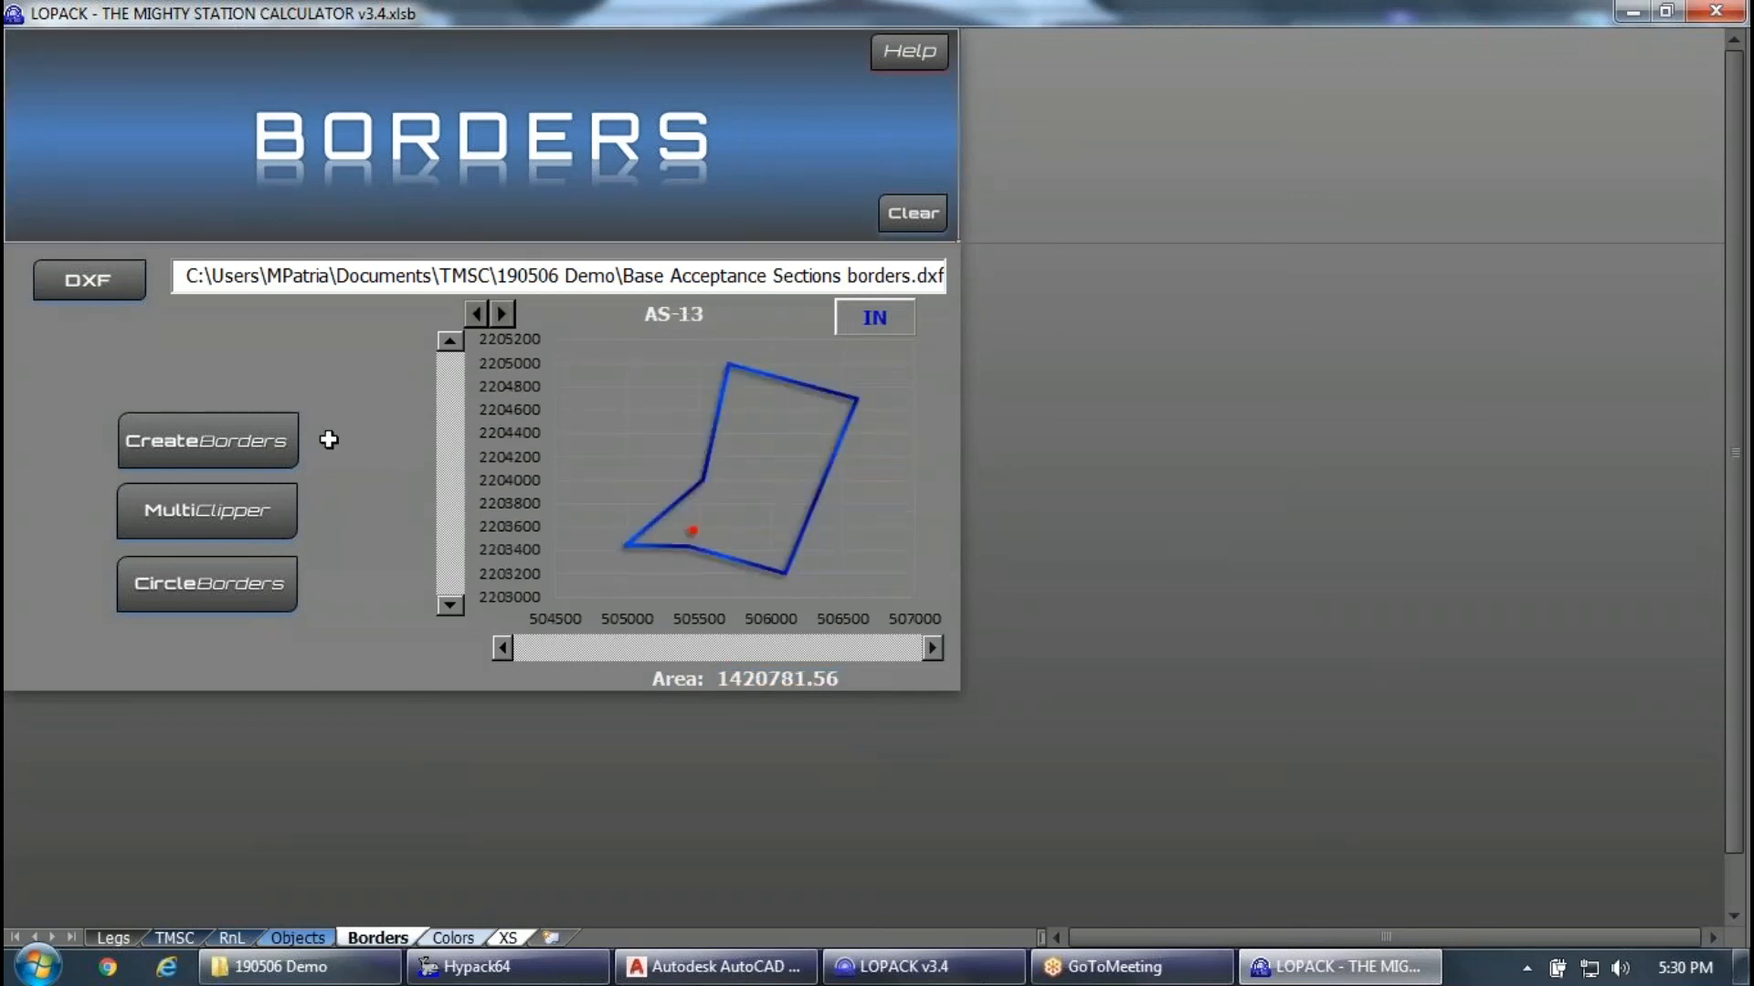
pyautogui.click(279, 461)
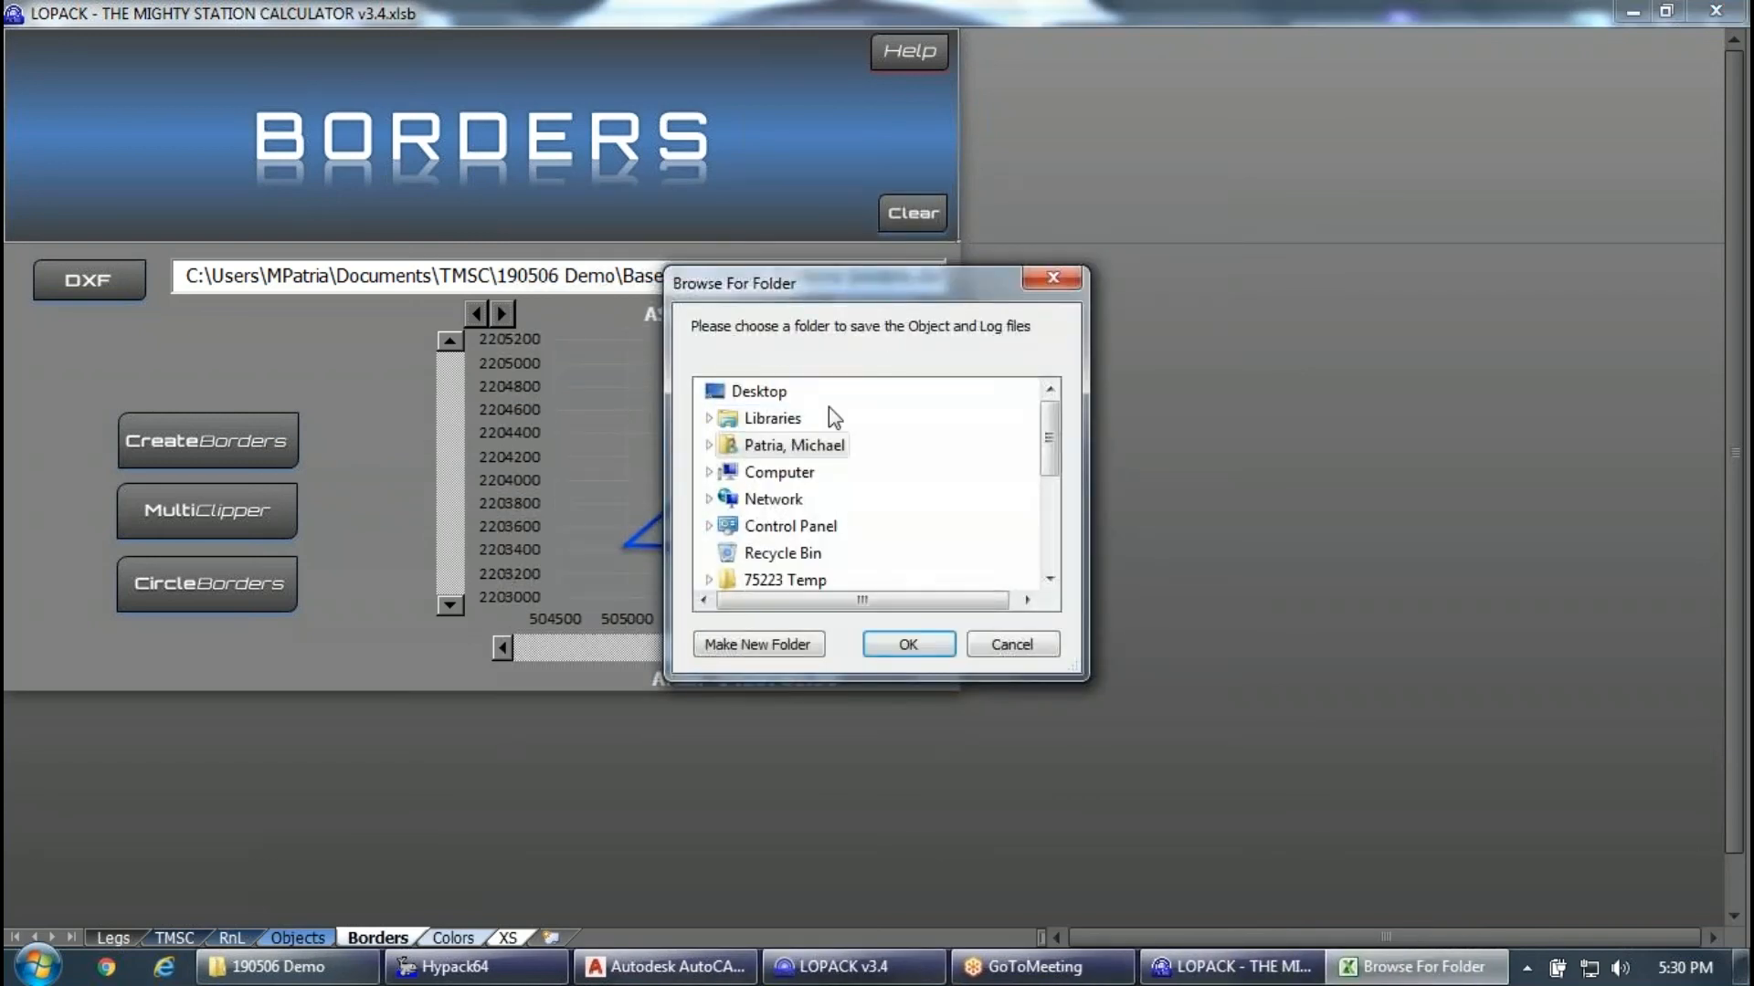
pyautogui.click(804, 580)
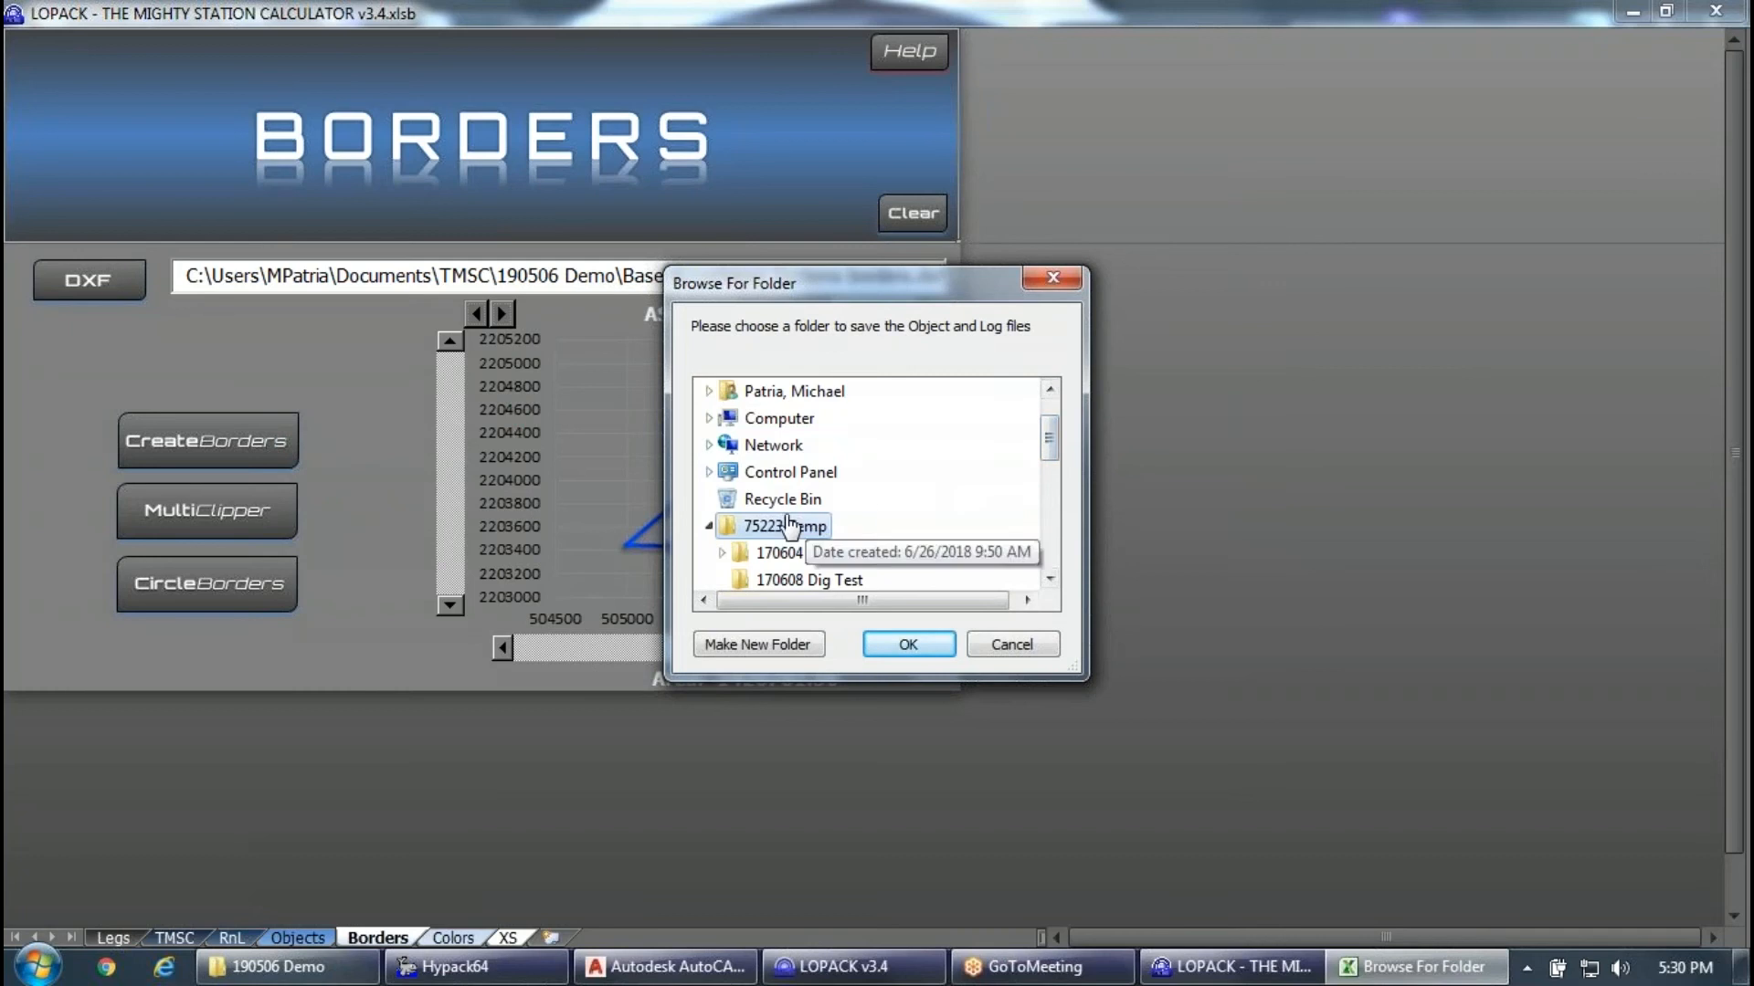
pyautogui.scroll(1, 1055, 438)
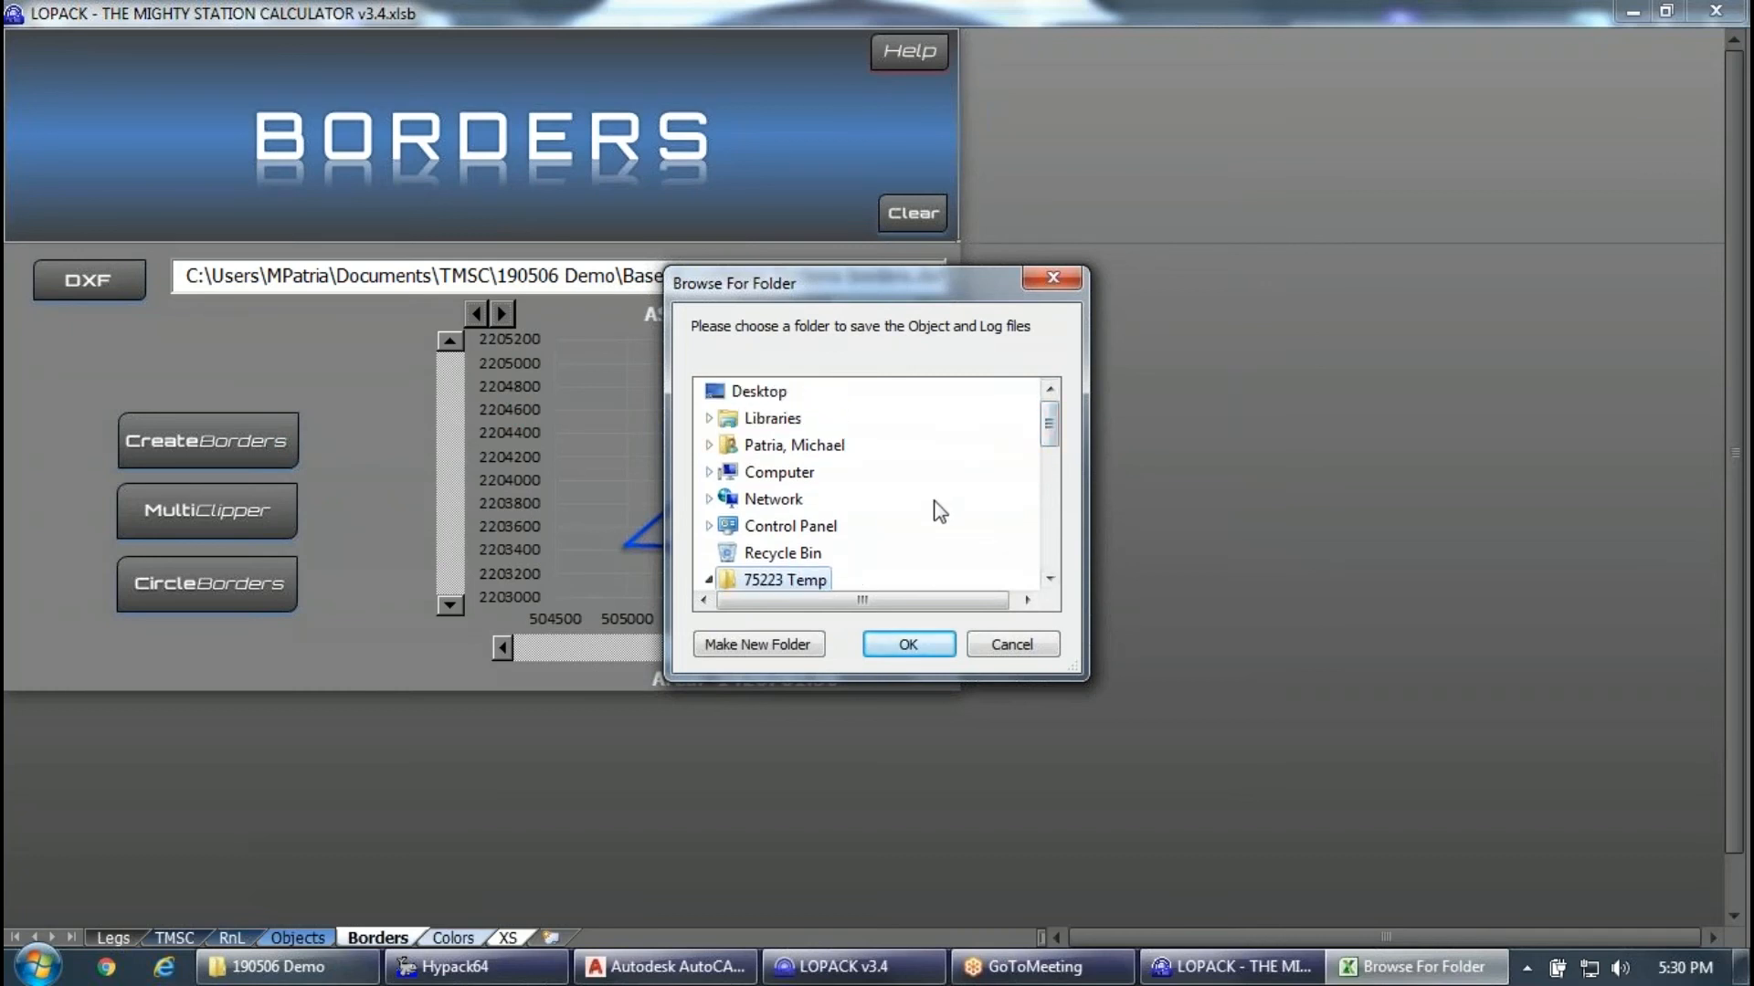
pyautogui.click(772, 418)
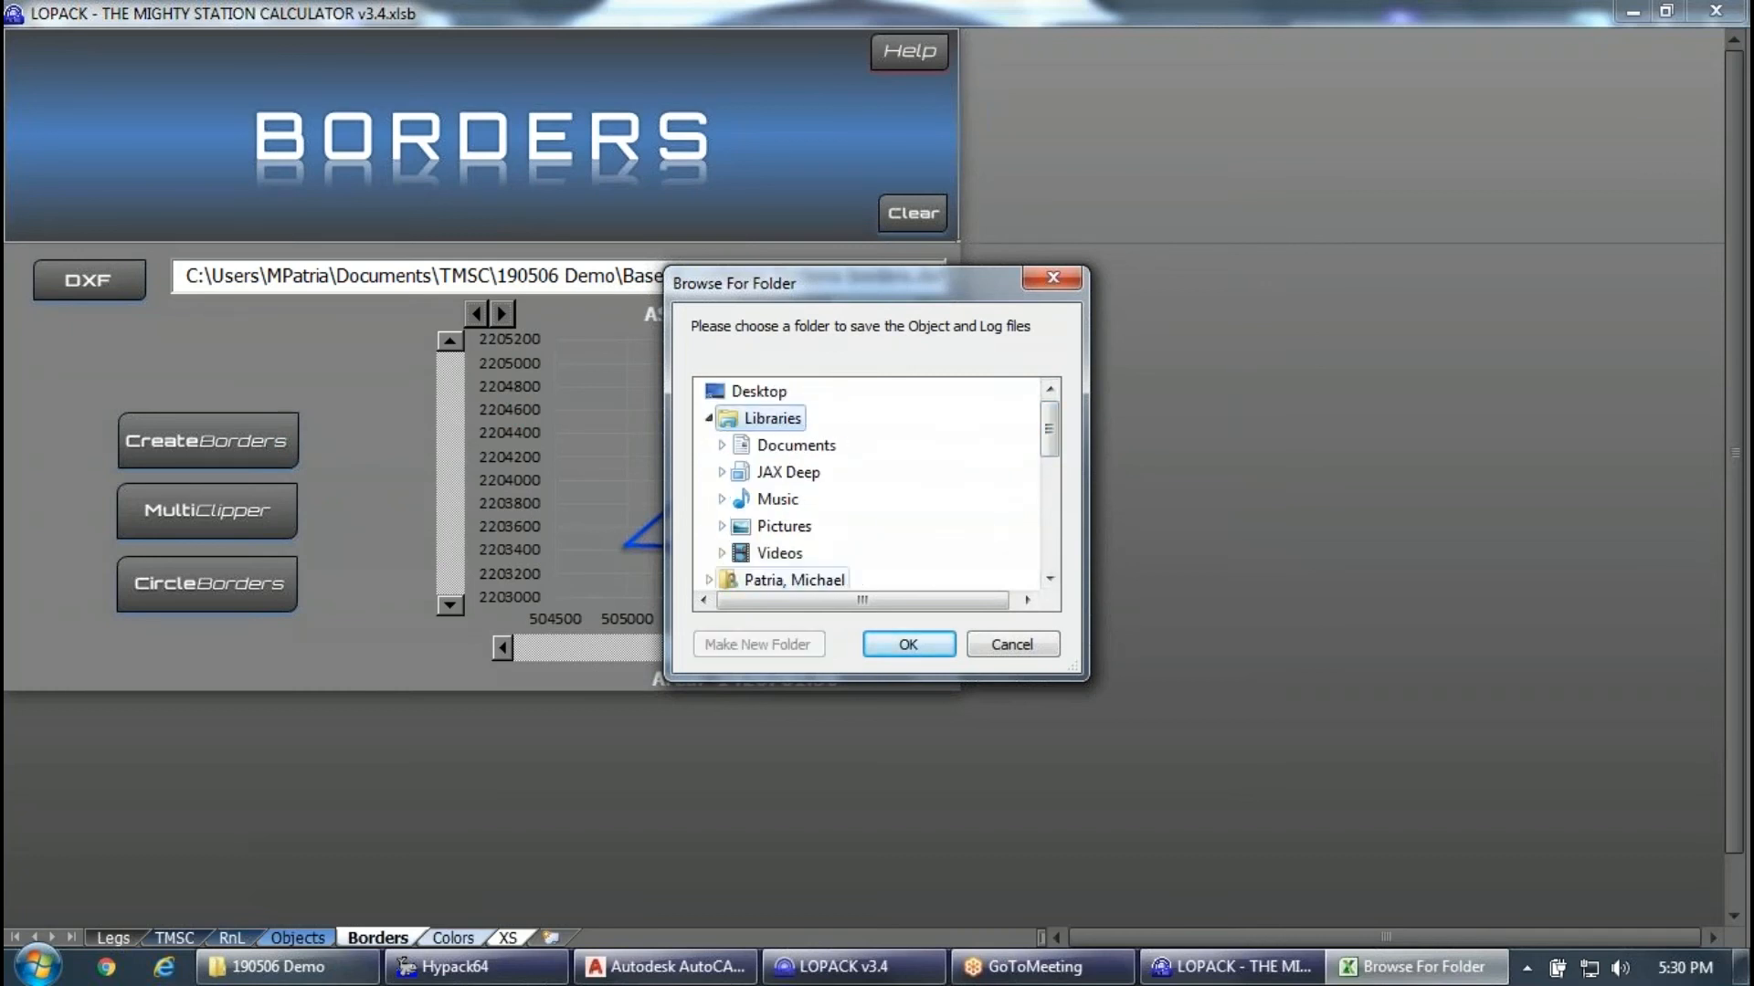
pyautogui.click(986, 647)
# Review the BRD files in the border subfolder of 190506 Demo and minimize the folder window.
pyautogui.click(274, 966)
pyautogui.click(905, 523)
pyautogui.scroll(5, 877, 512)
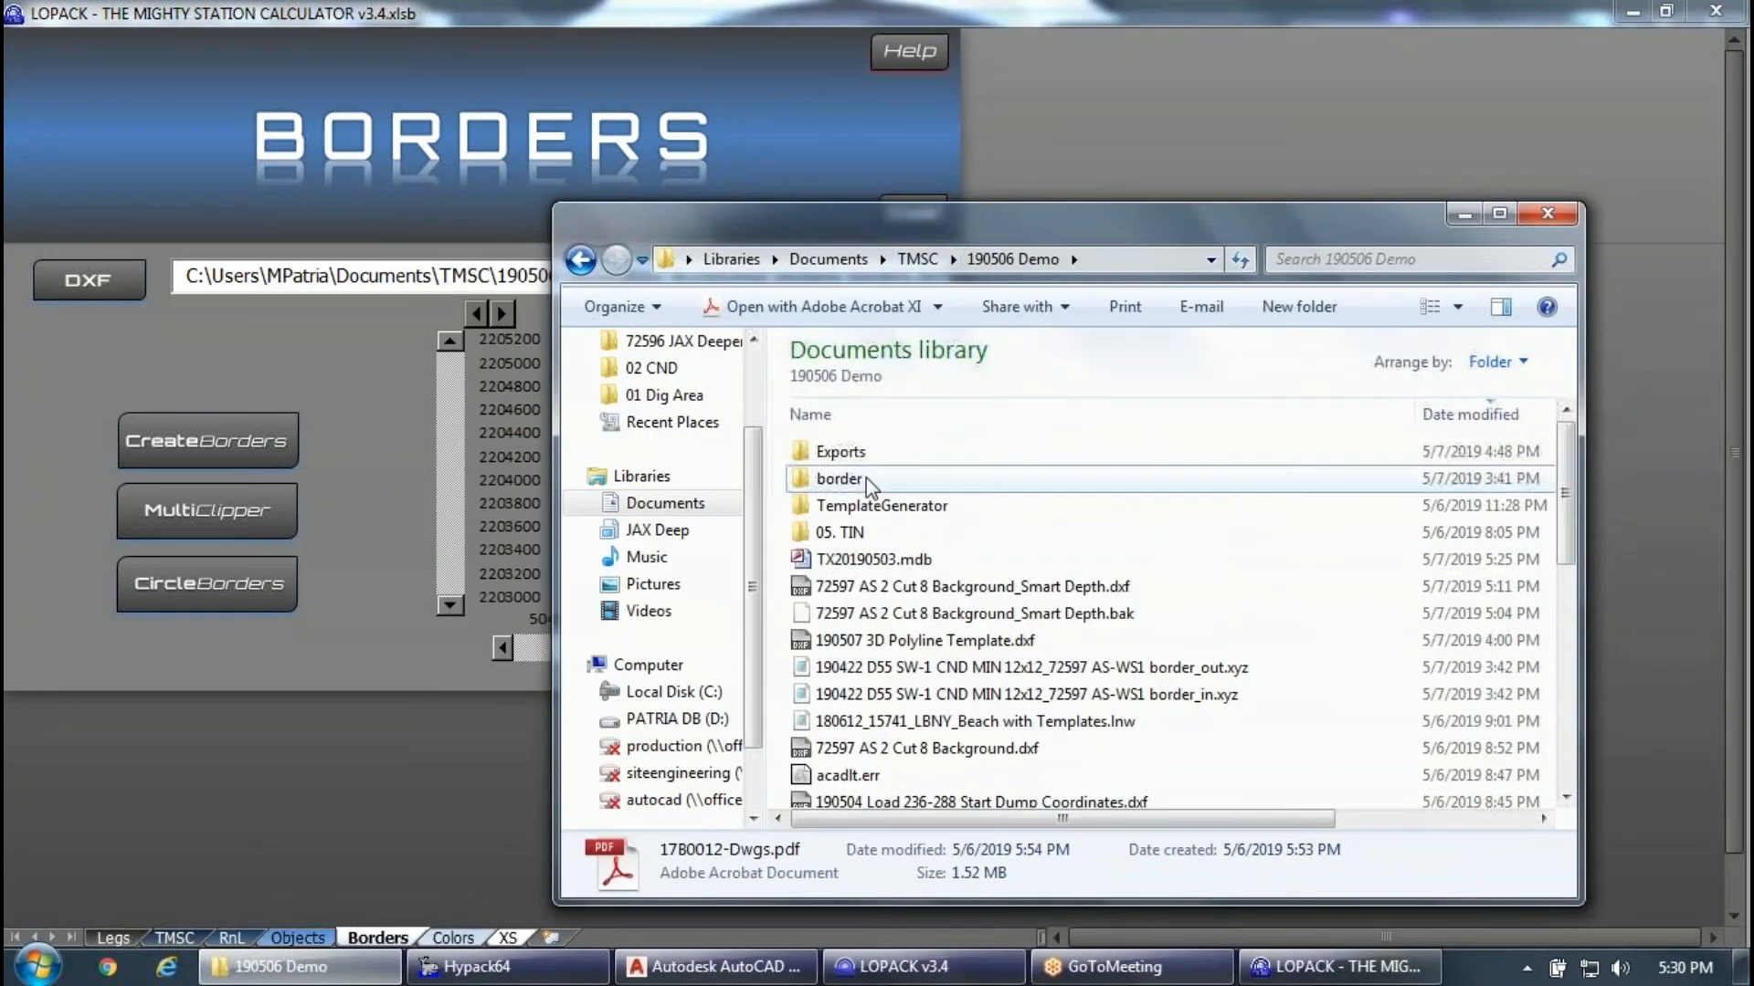
pyautogui.doubleClick(866, 477)
pyautogui.click(863, 454)
pyautogui.scroll(-1, 909, 657)
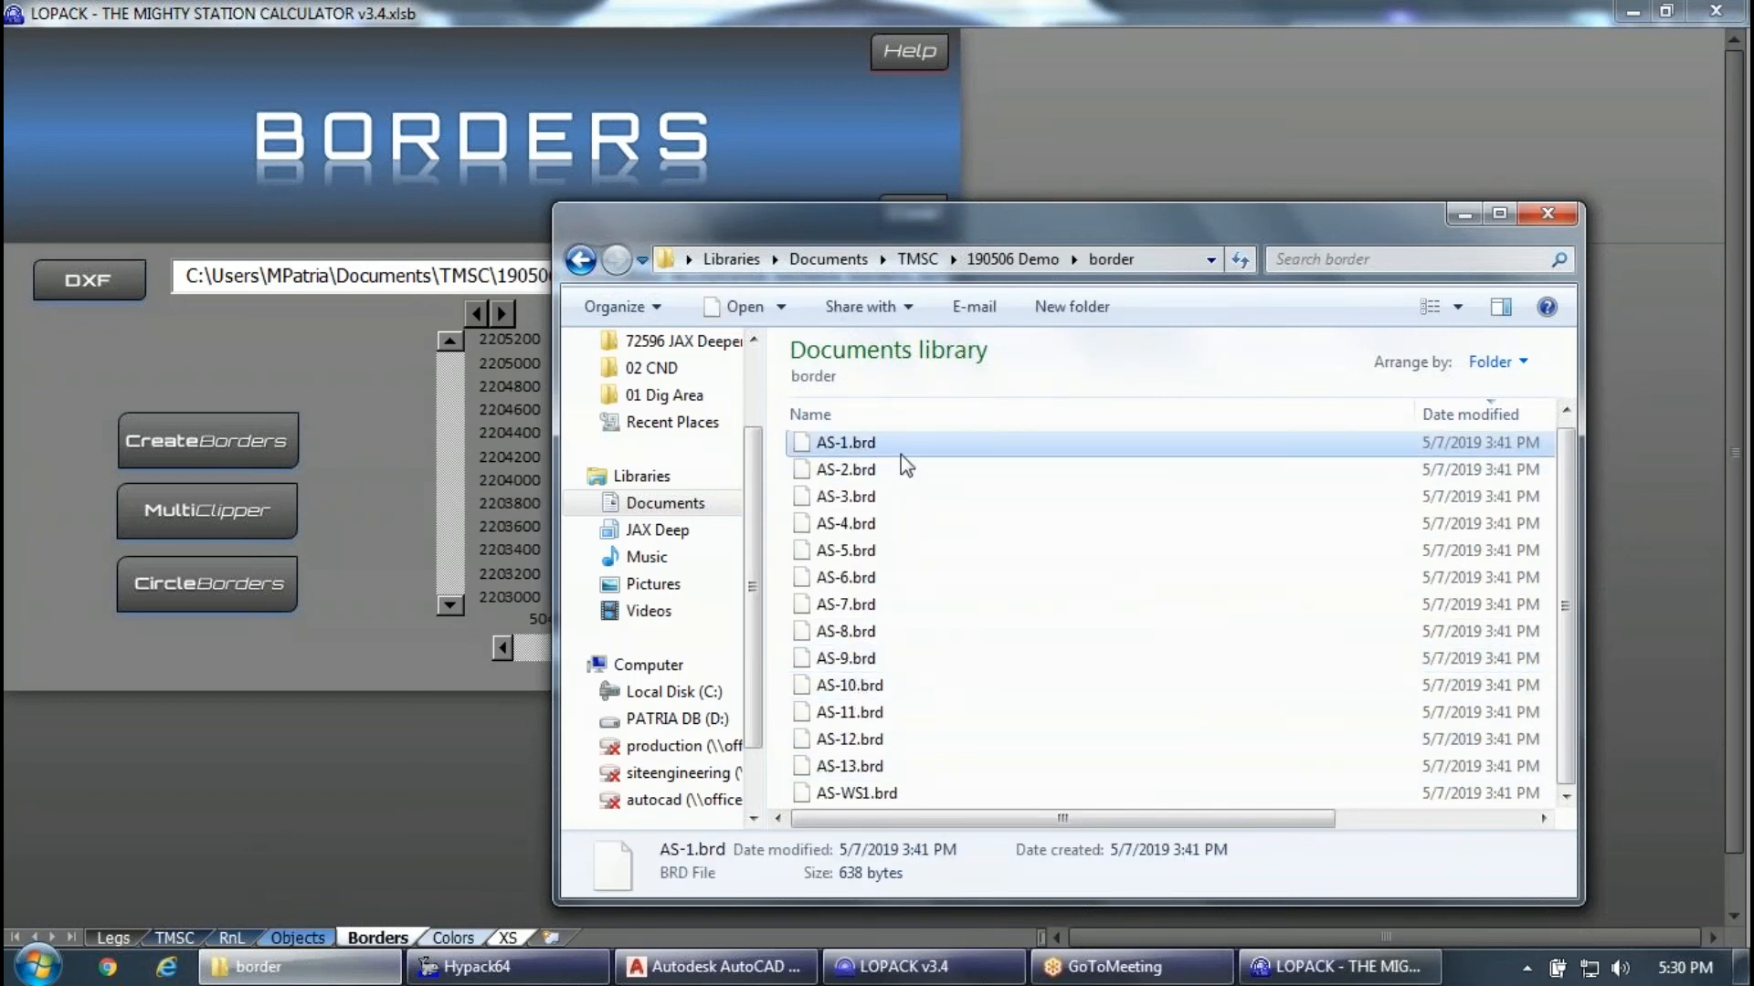
pyautogui.click(1465, 215)
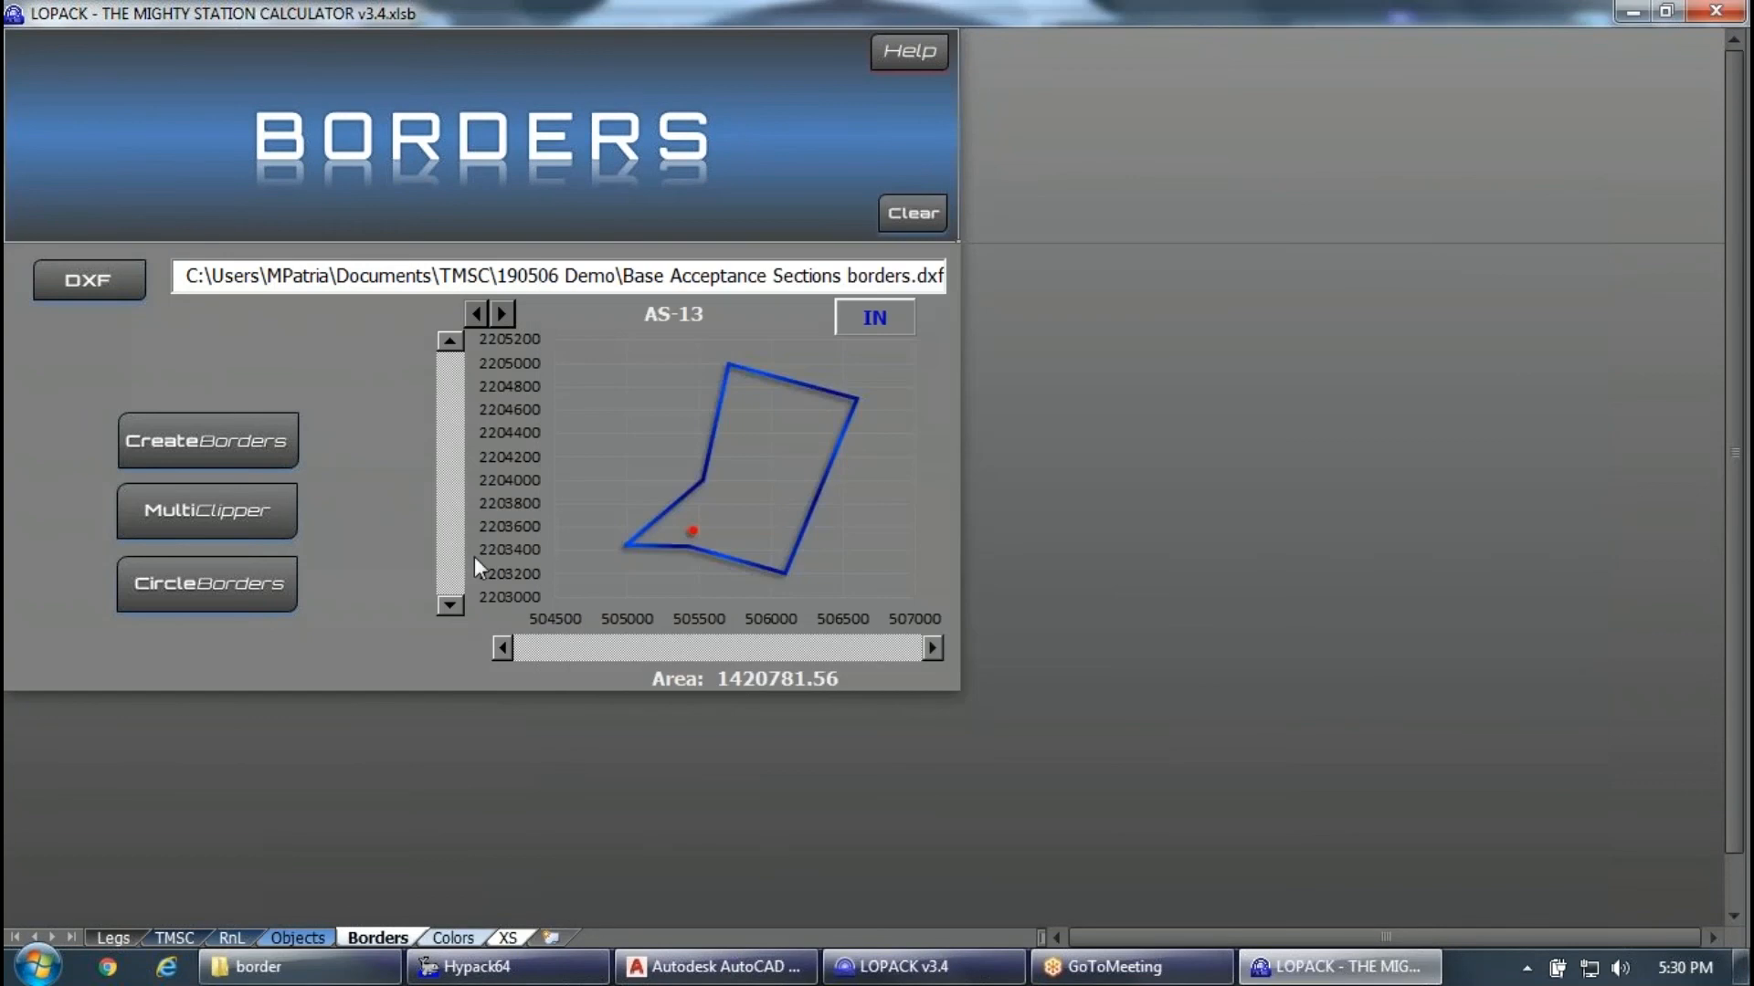
# Delete the 190422 D55 SW-1 CND MIN 12x12_72597 AS-WS1 border_out.xyz and border_in.xyz files from the 190506 Demo folder.
pyautogui.click(274, 966)
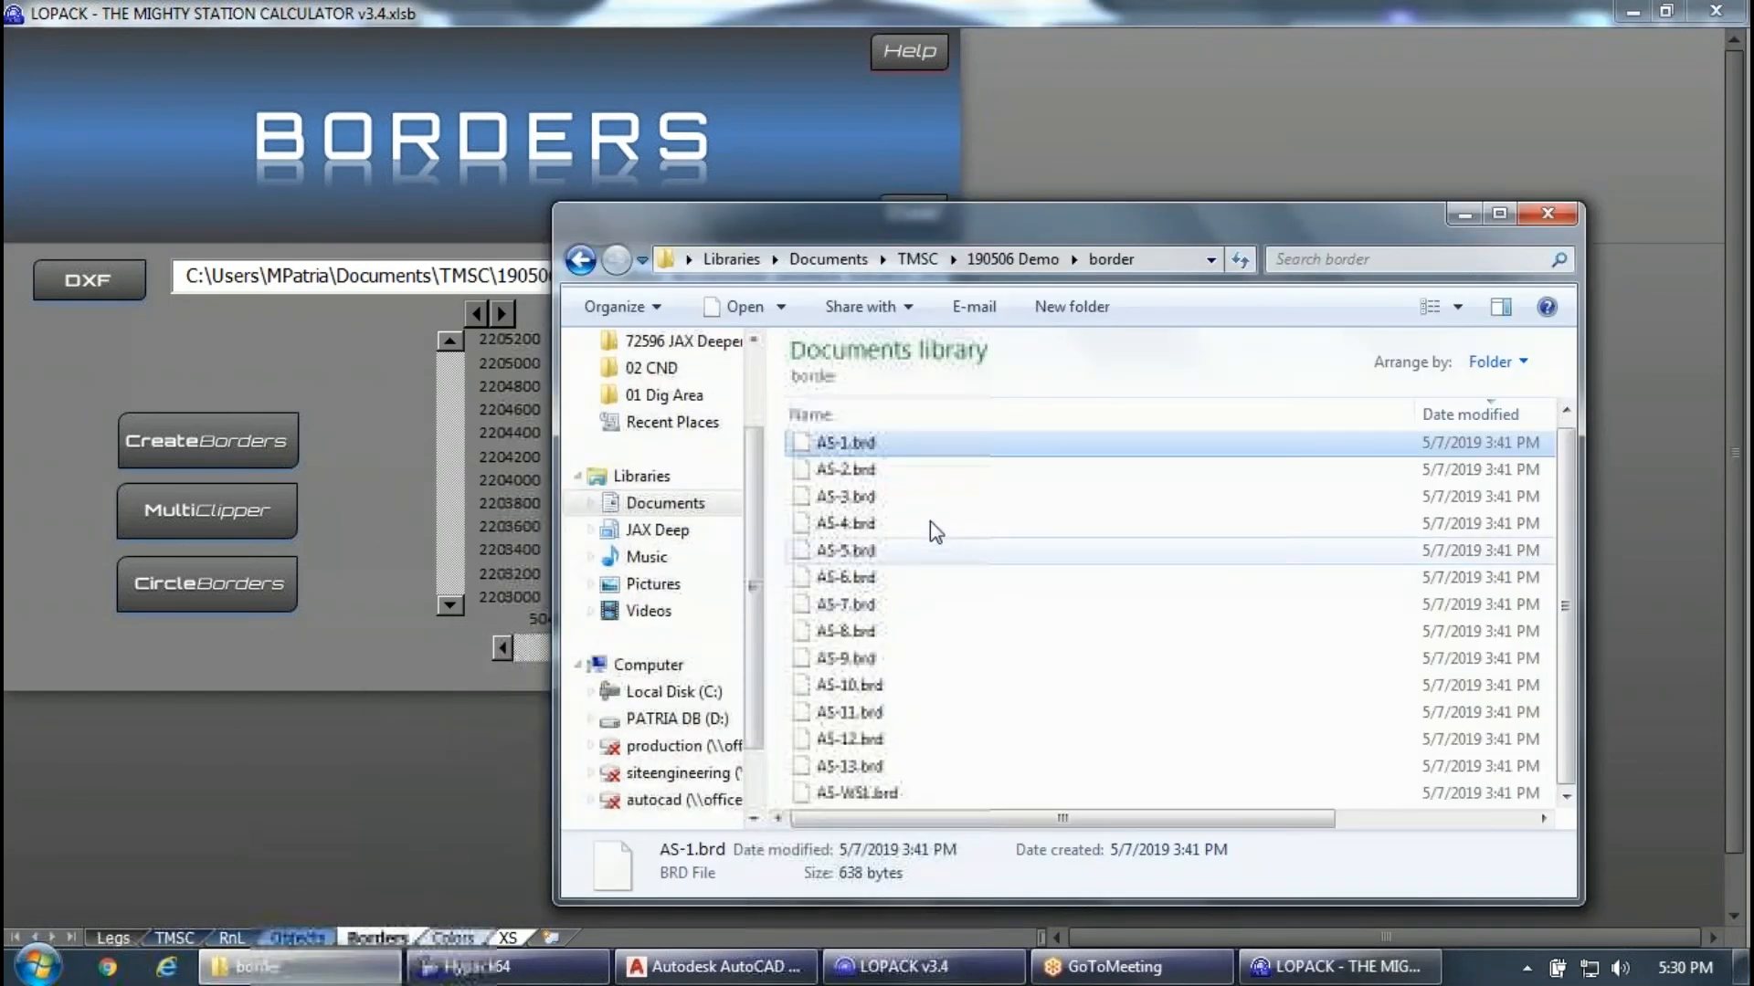
pyautogui.click(996, 258)
pyautogui.click(1231, 666)
pyautogui.keyDown('shift'); pyautogui.click(1203, 696); pyautogui.keyUp('shift')
pyautogui.press('Delete')
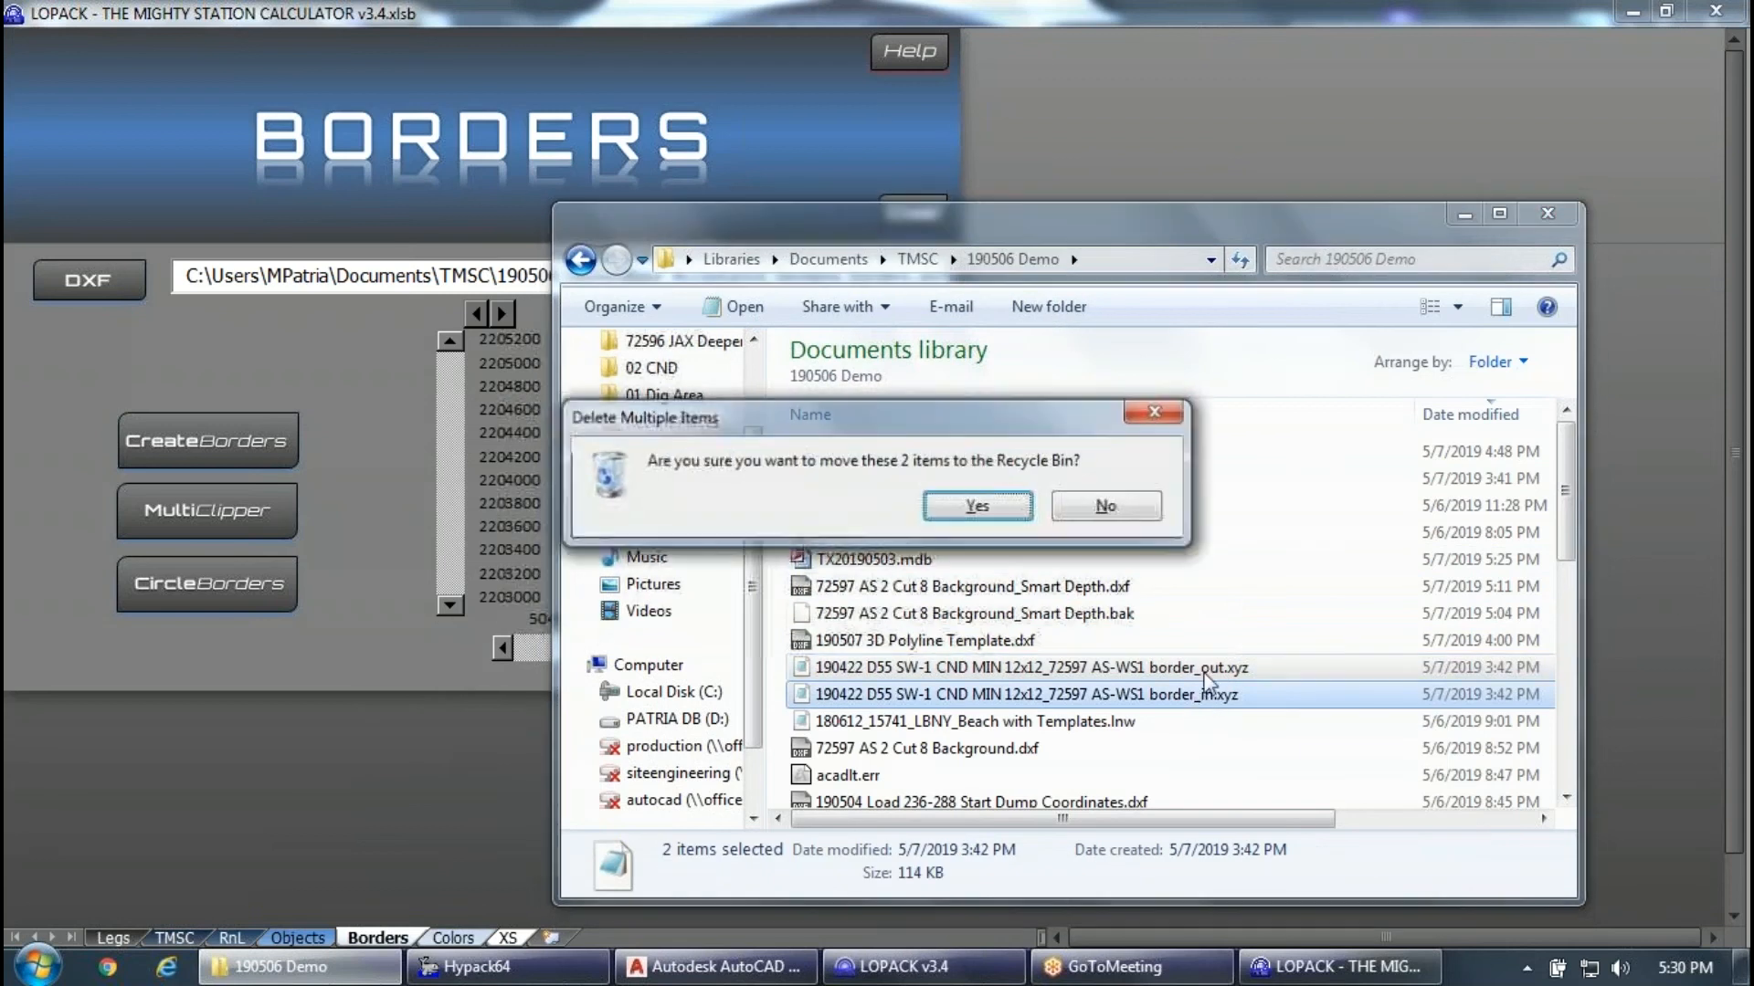
pyautogui.click(1013, 513)
# Run MultiClipper on 190422 D55 SW-1 CND MIN 12x12.xyz using 72597 AS-WS1 border_in.brd and 72597 AS-WS1 border_out.brd.
pyautogui.click(290, 506)
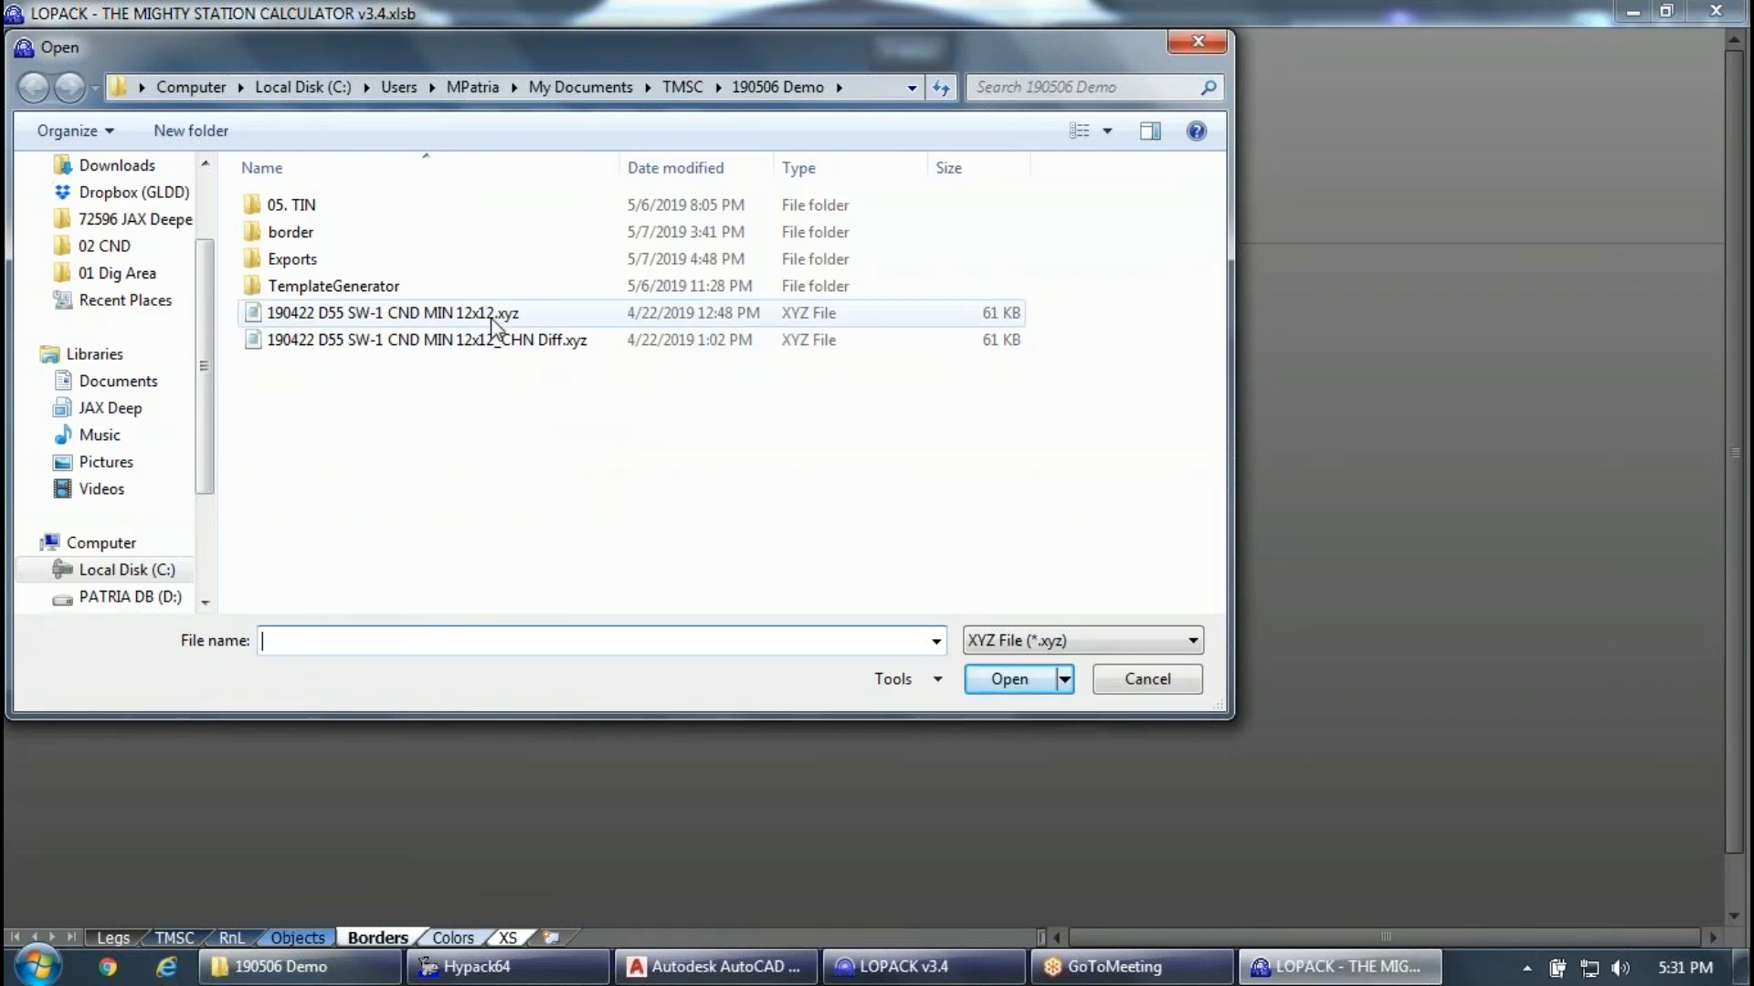
pyautogui.click(493, 319)
pyautogui.click(1017, 690)
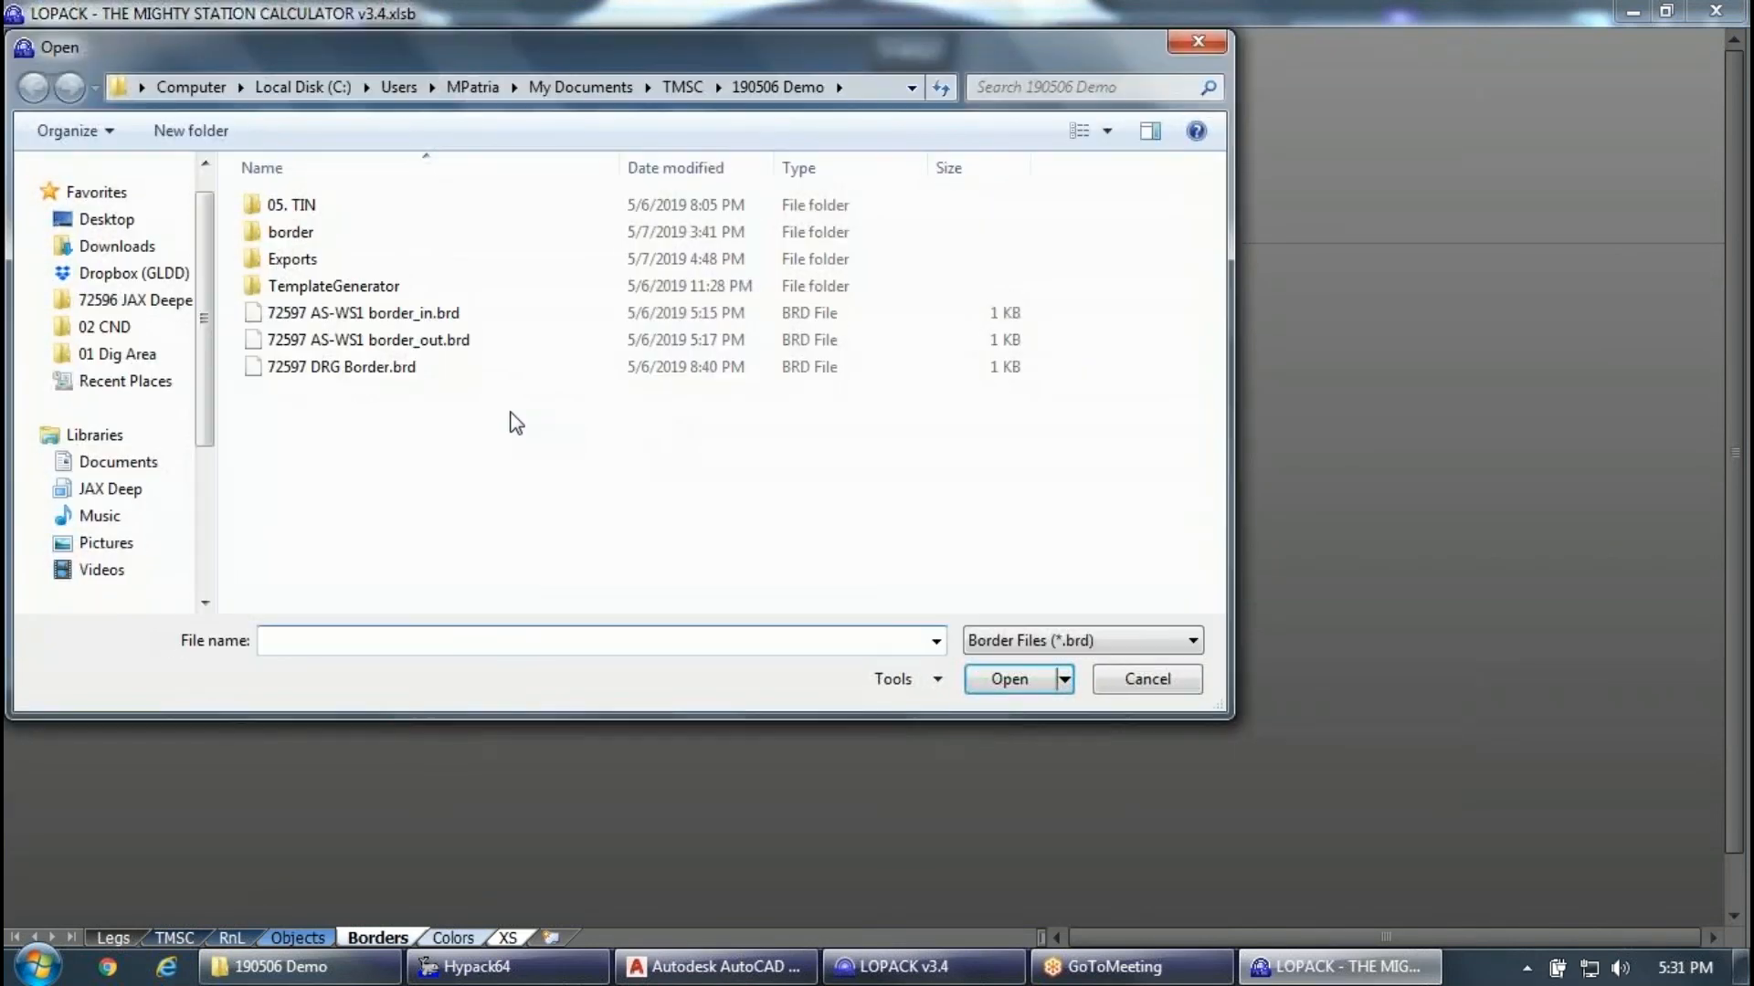
pyautogui.click(475, 343)
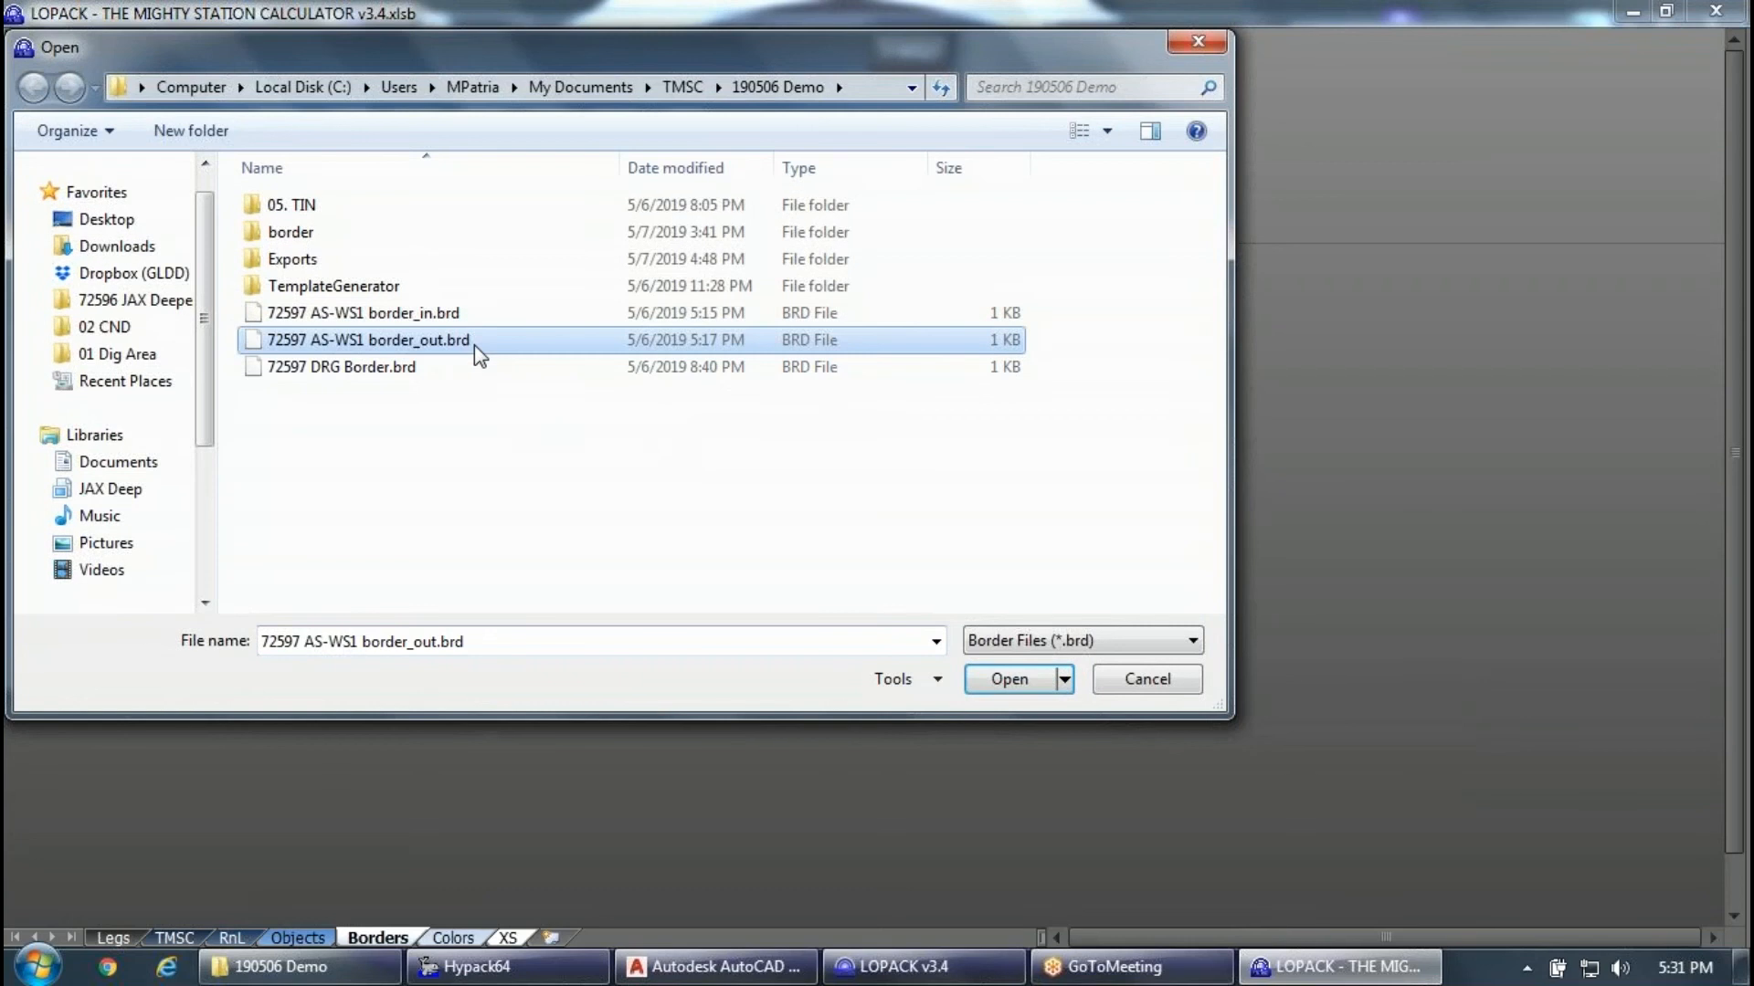
pyautogui.keyDown('shift'); pyautogui.click(474, 315); pyautogui.keyUp('shift')
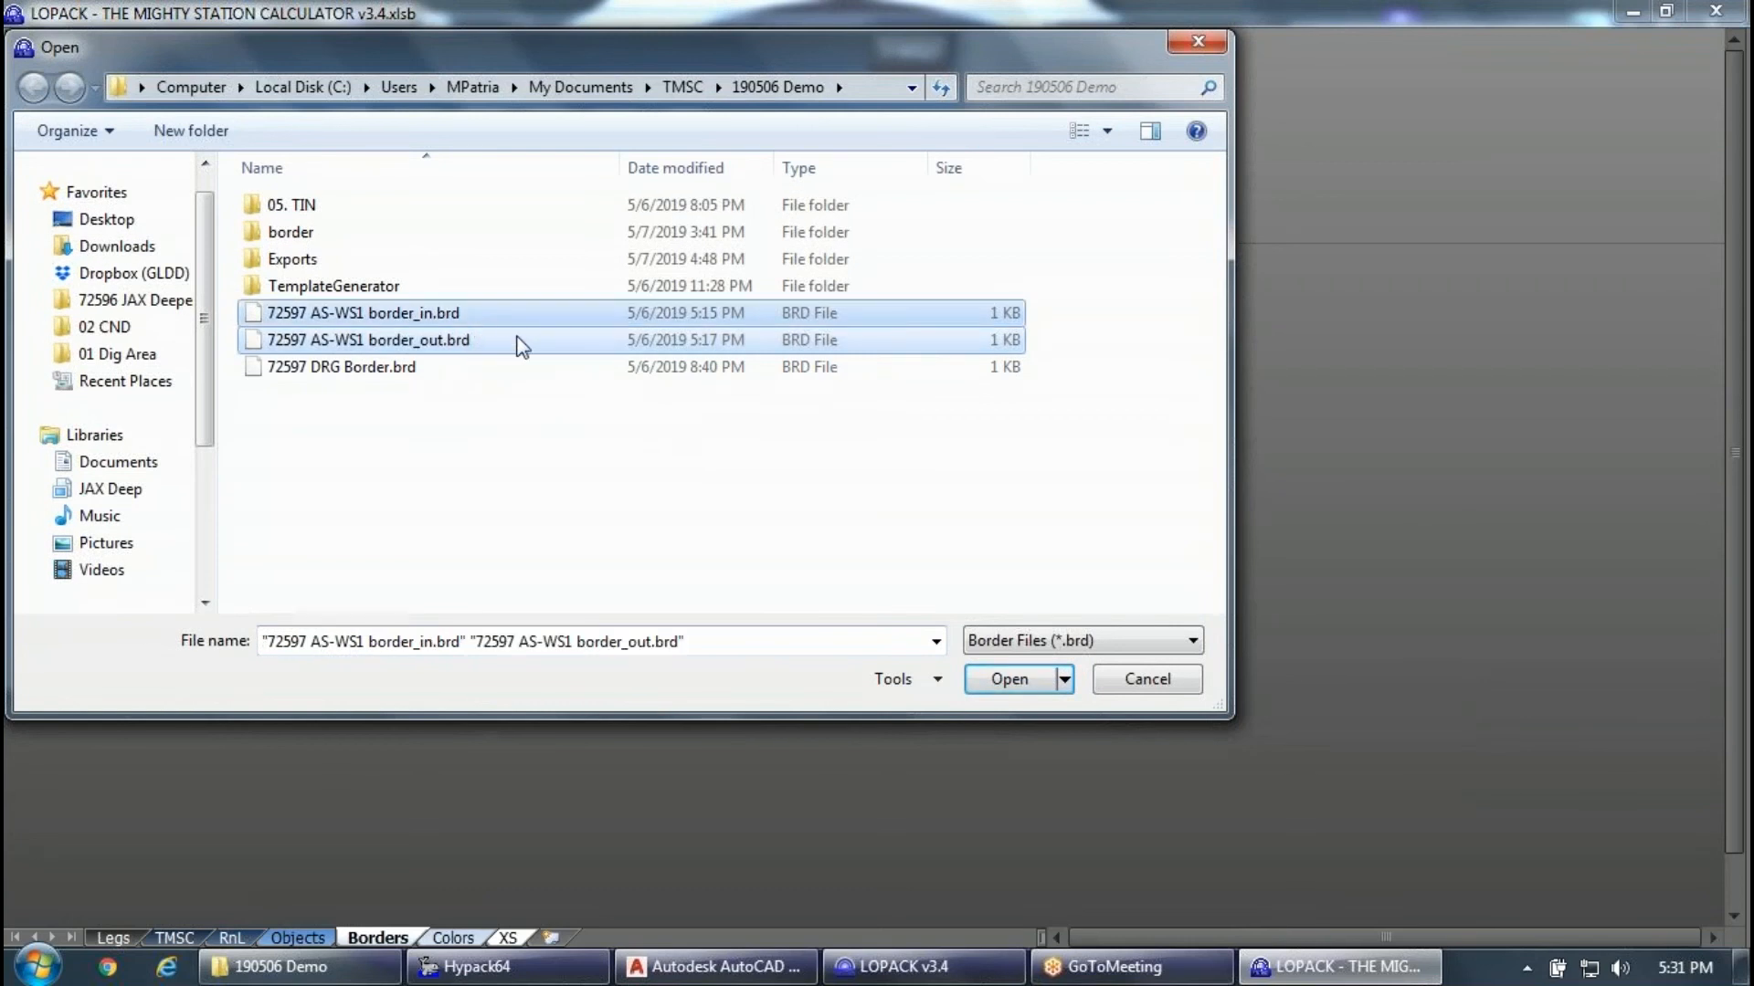
pyautogui.click(1021, 685)
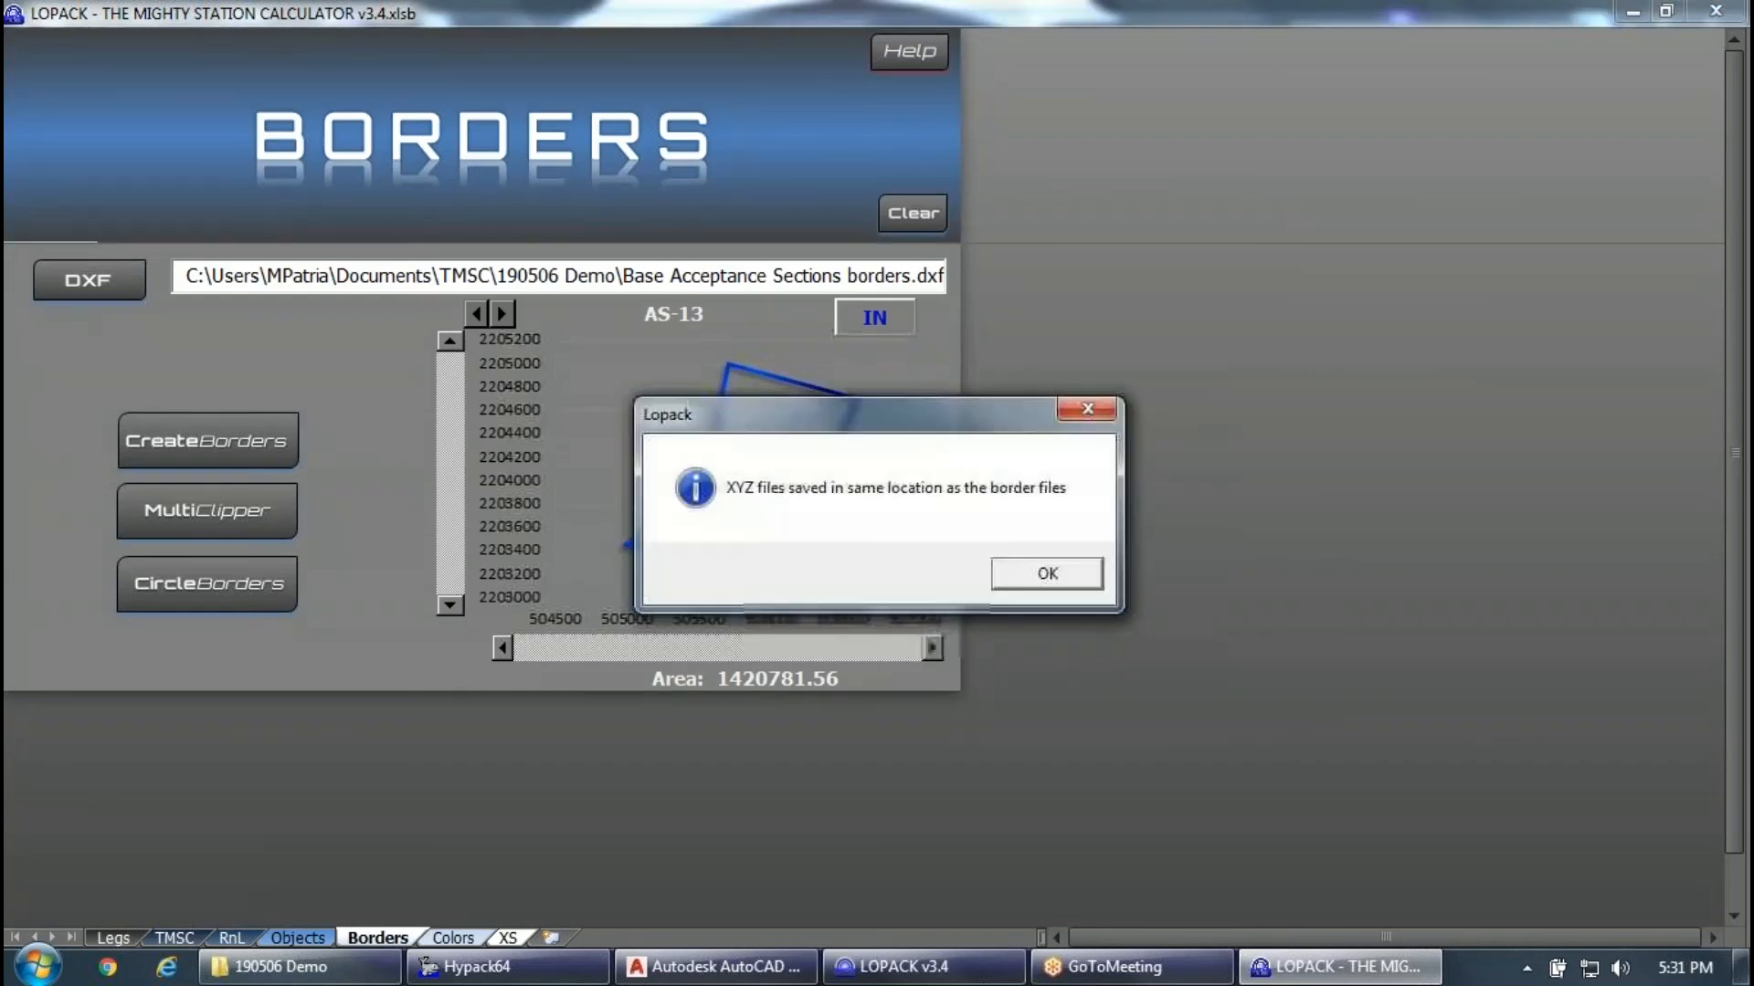
pyautogui.click(1049, 575)
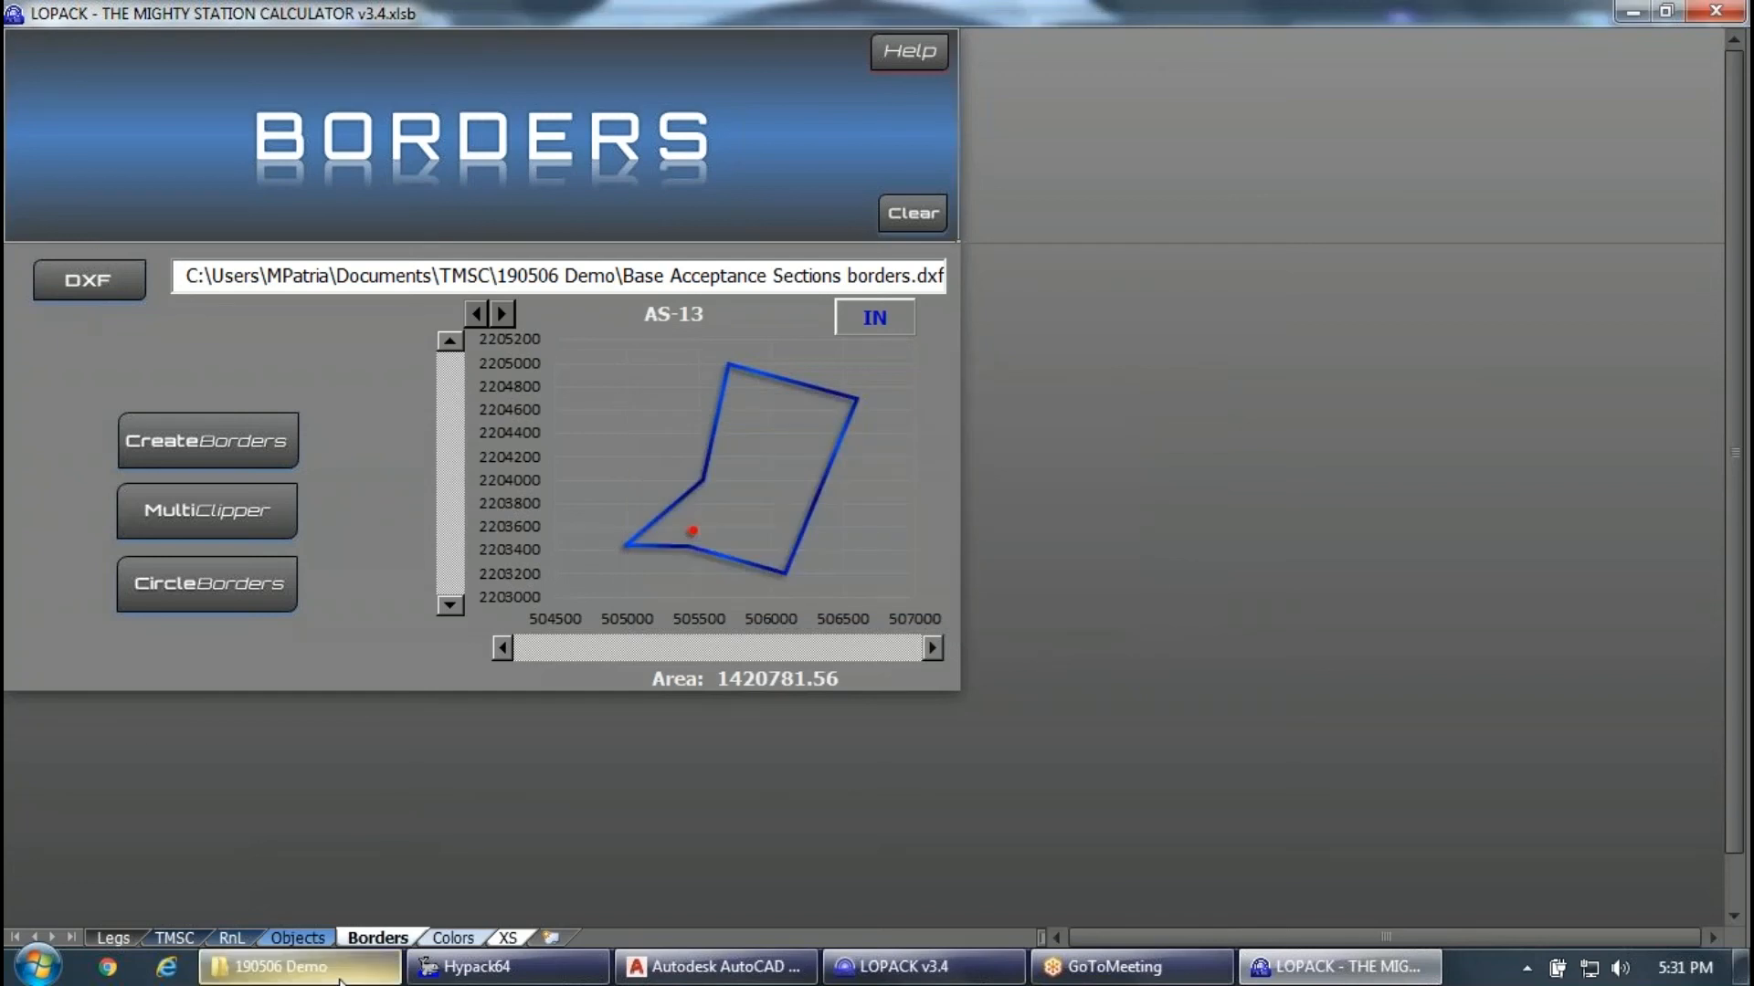
# Review the Import Data options on the TMSC sheet, including Clip Data, cancel the import, and return to the Borders sheet.
pyautogui.click(173, 938)
pyautogui.click(83, 224)
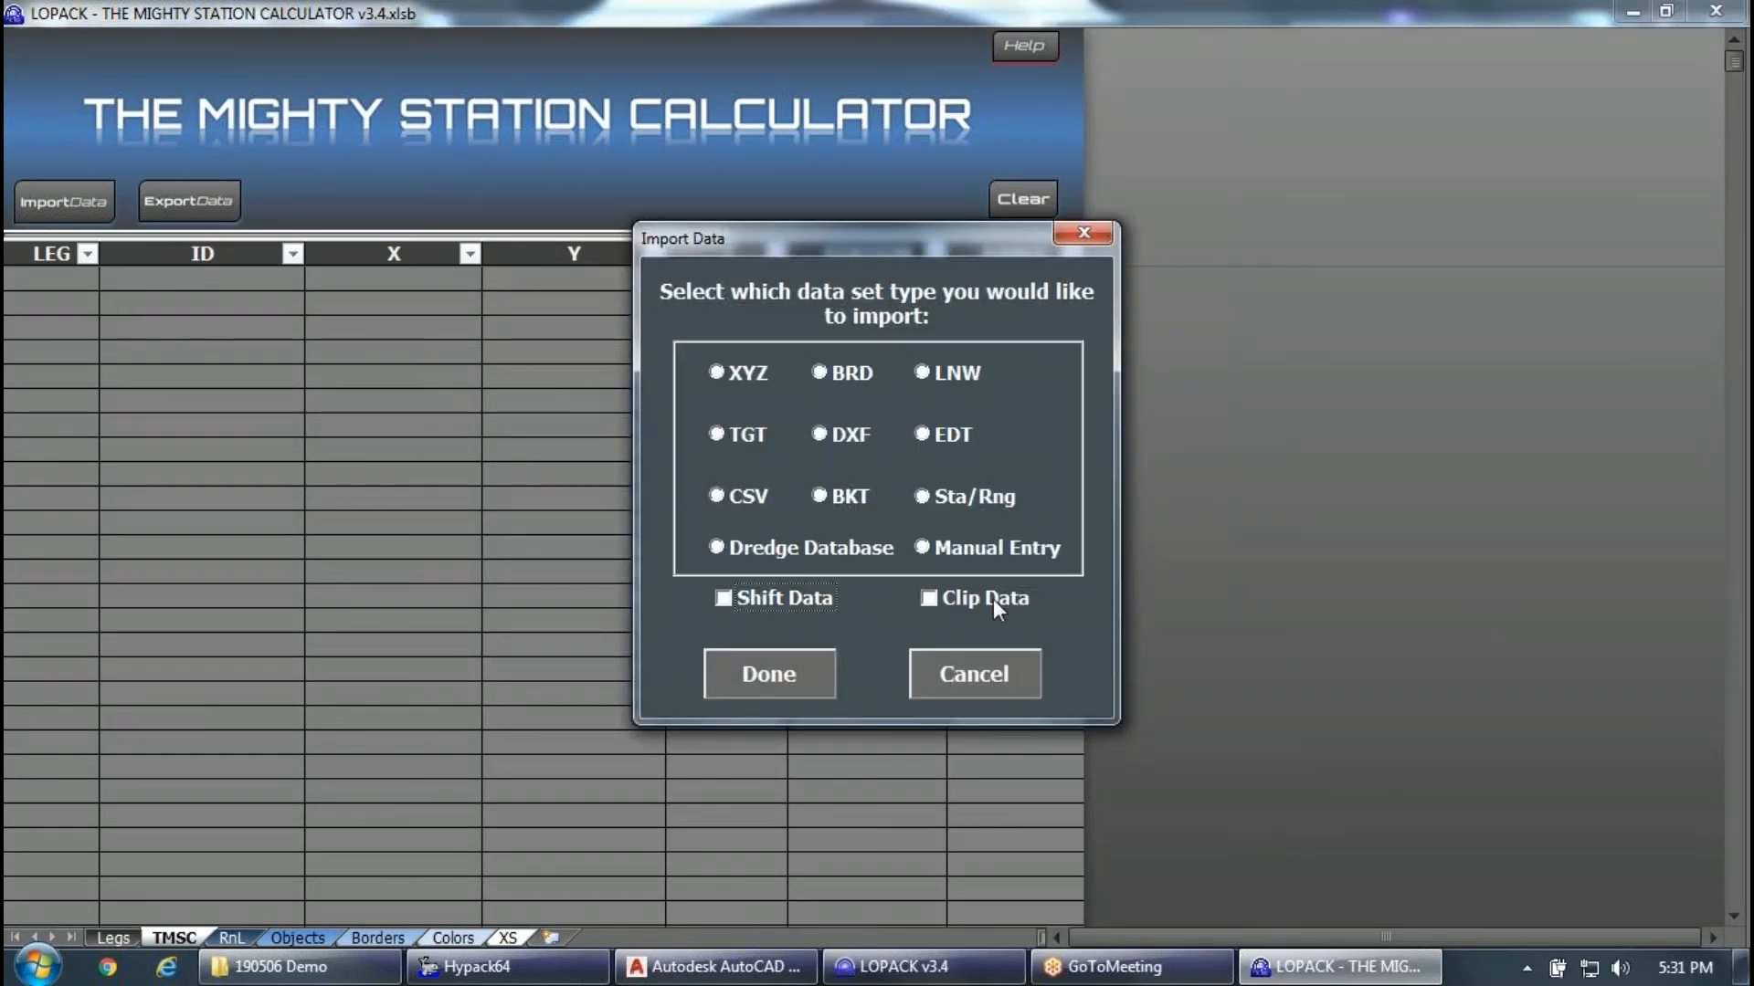
pyautogui.click(974, 677)
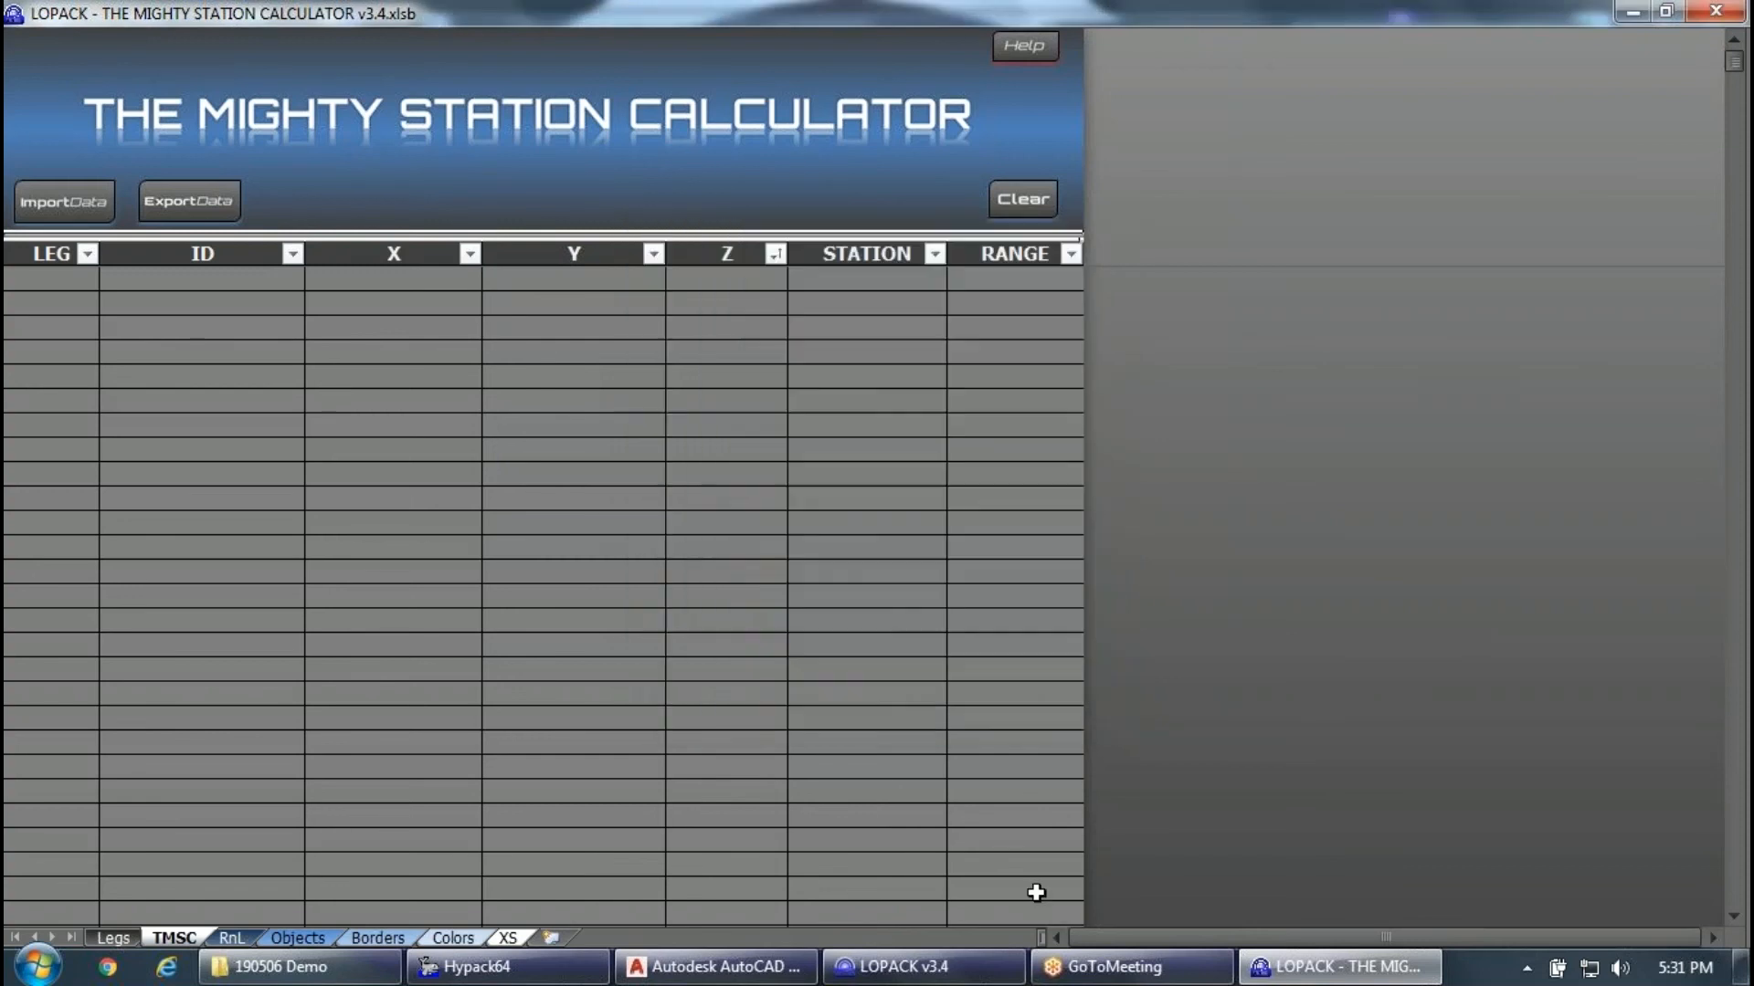
pyautogui.click(359, 940)
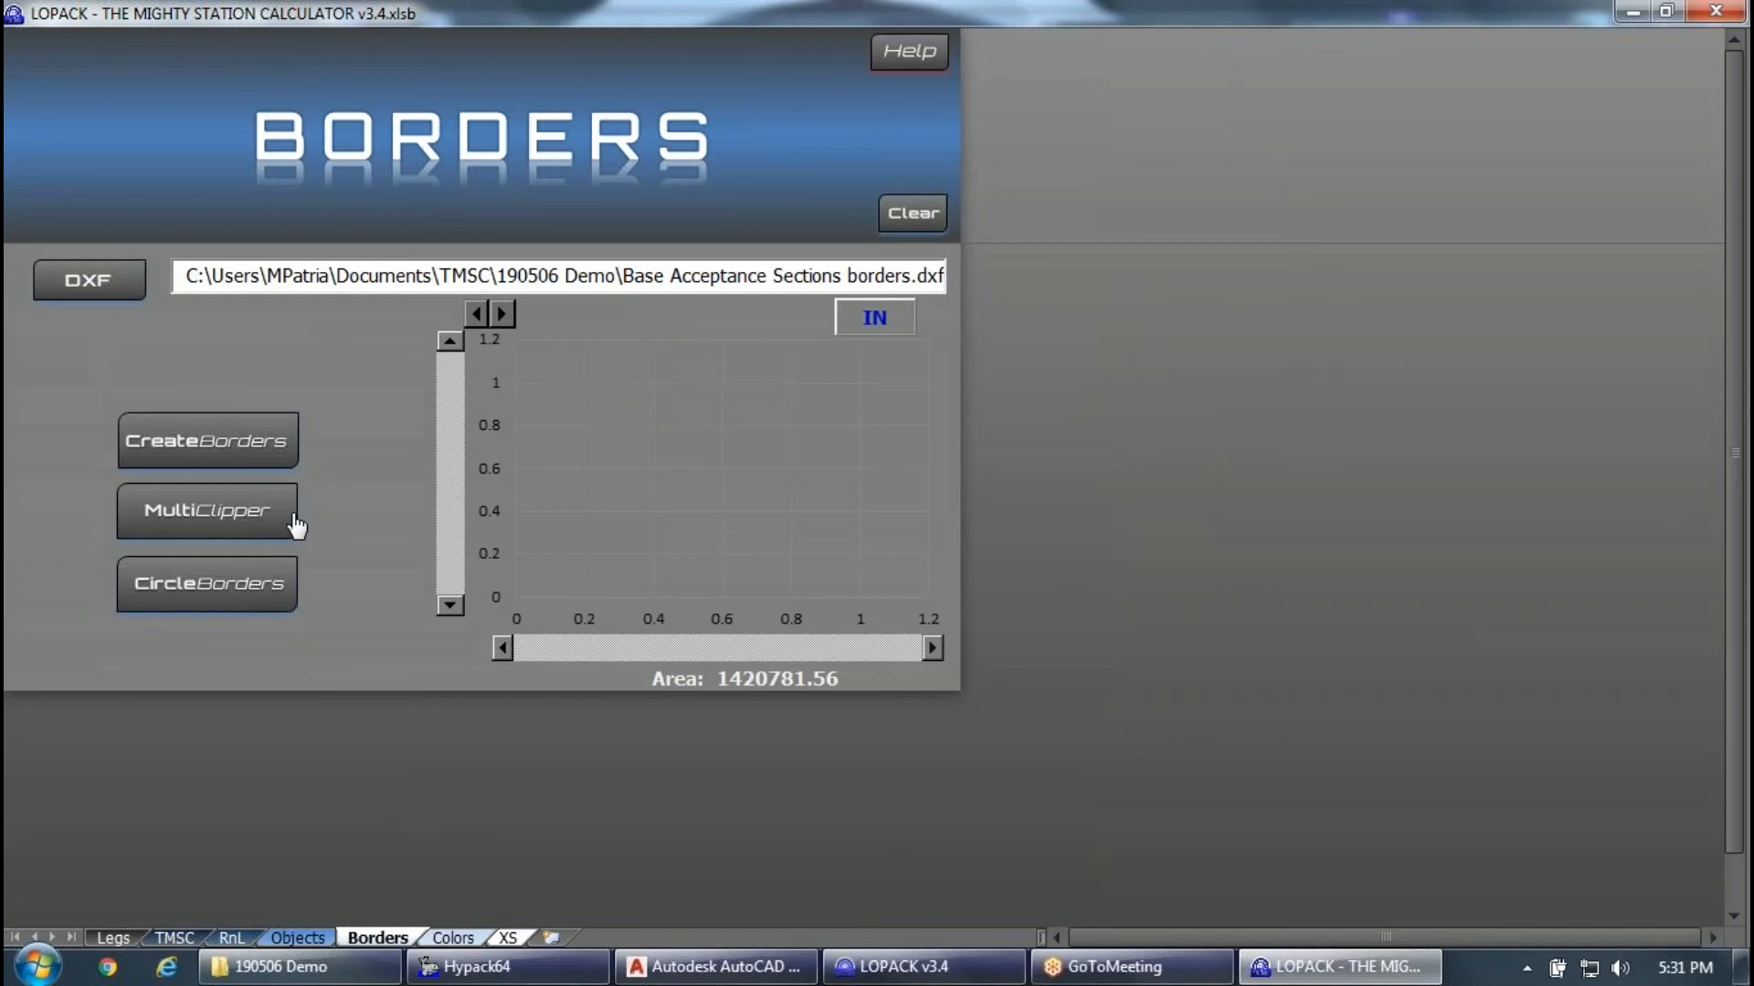
# Clear the Borders sheet and check the clipped AS-WS1 border_in.xyz and border_out.xyz files through MultiClipper's file selection and the 190506 Demo folder.
pyautogui.click(912, 218)
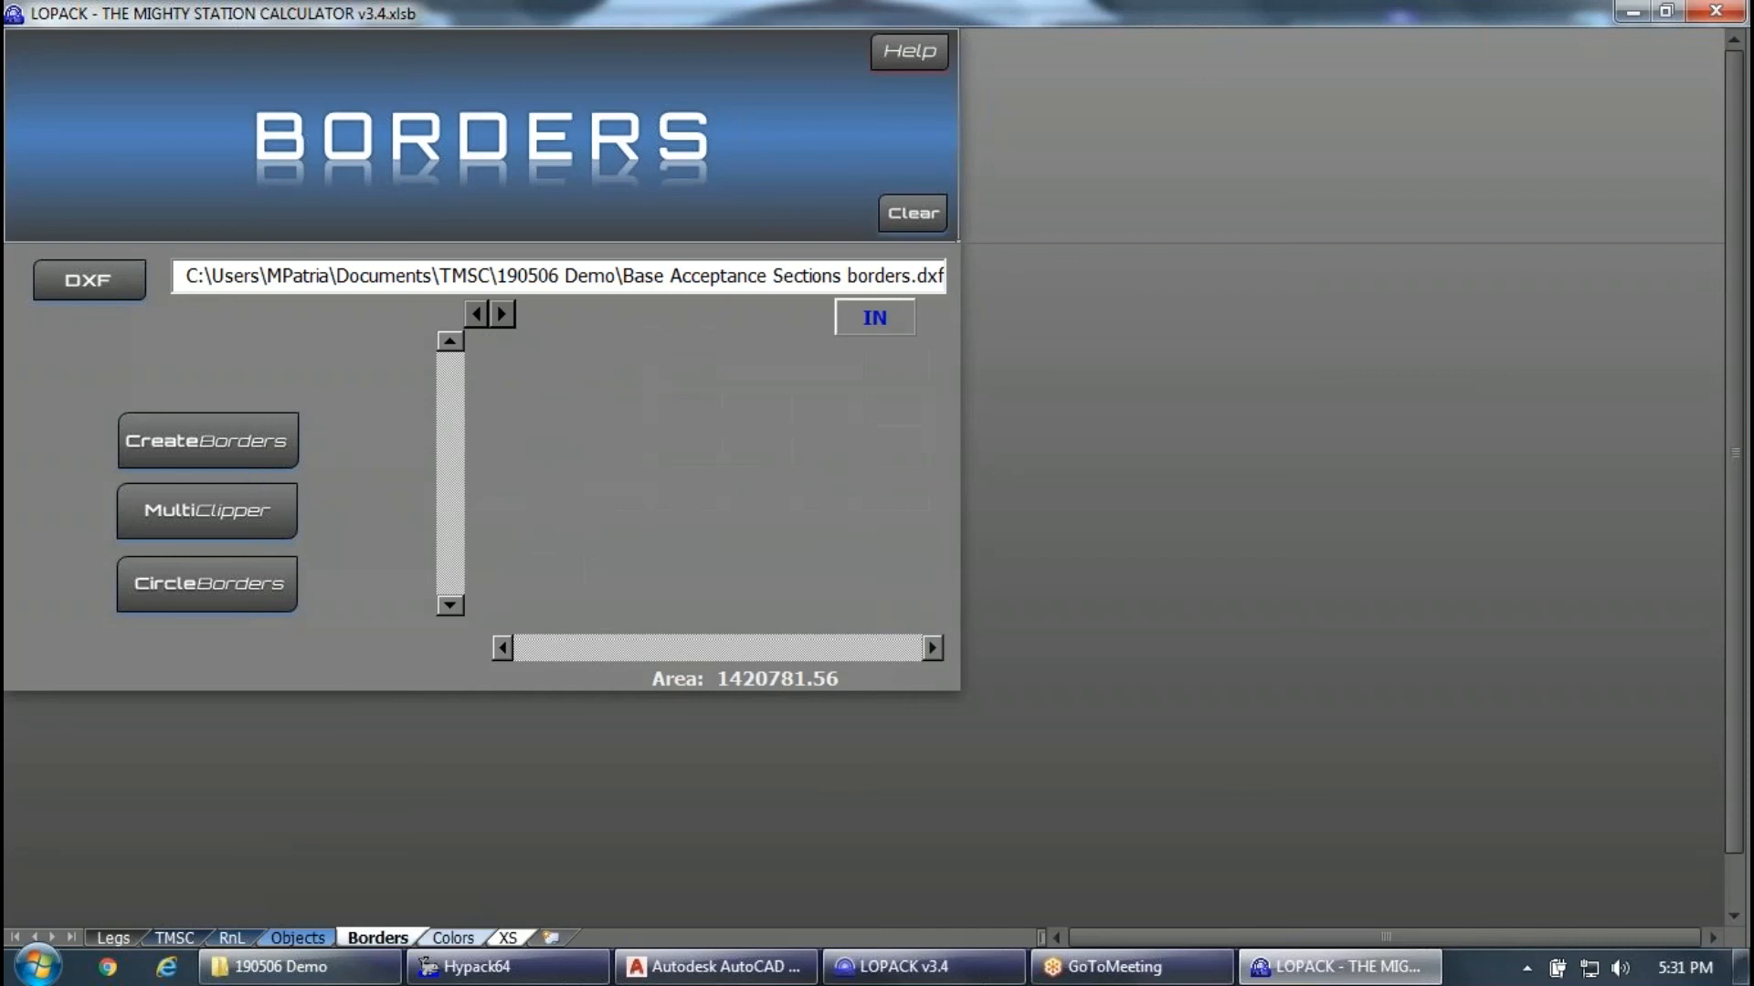
pyautogui.click(224, 528)
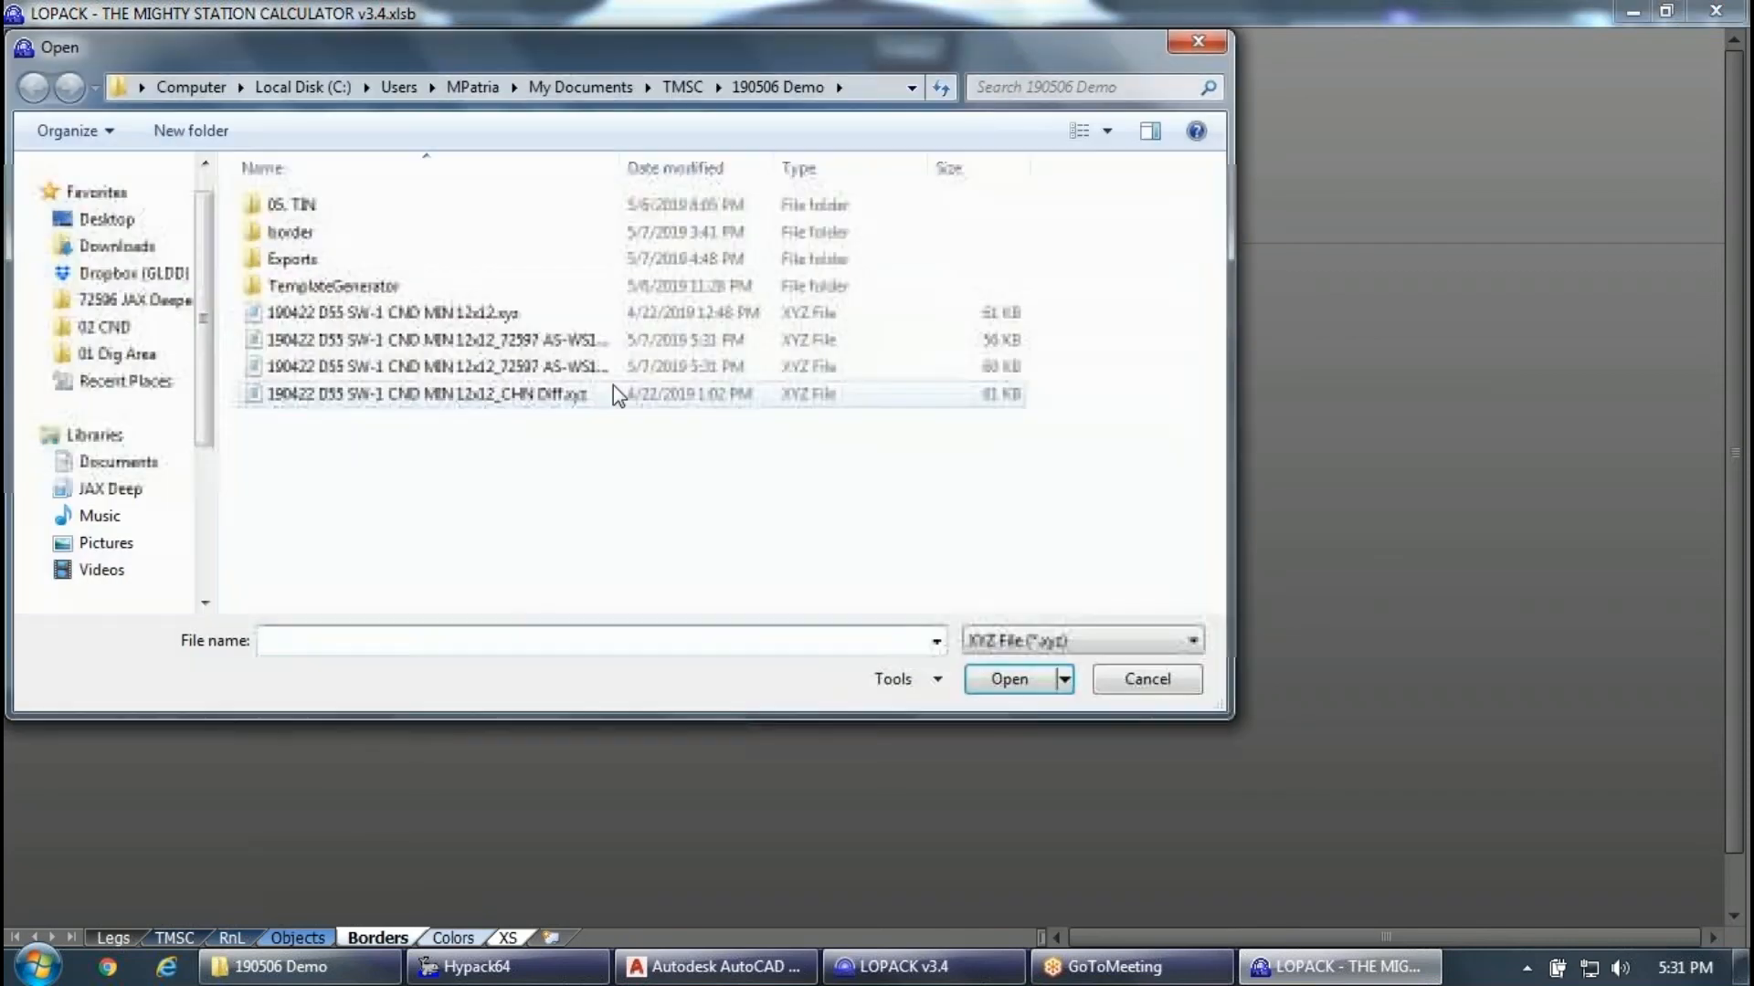
pyautogui.click(493, 314)
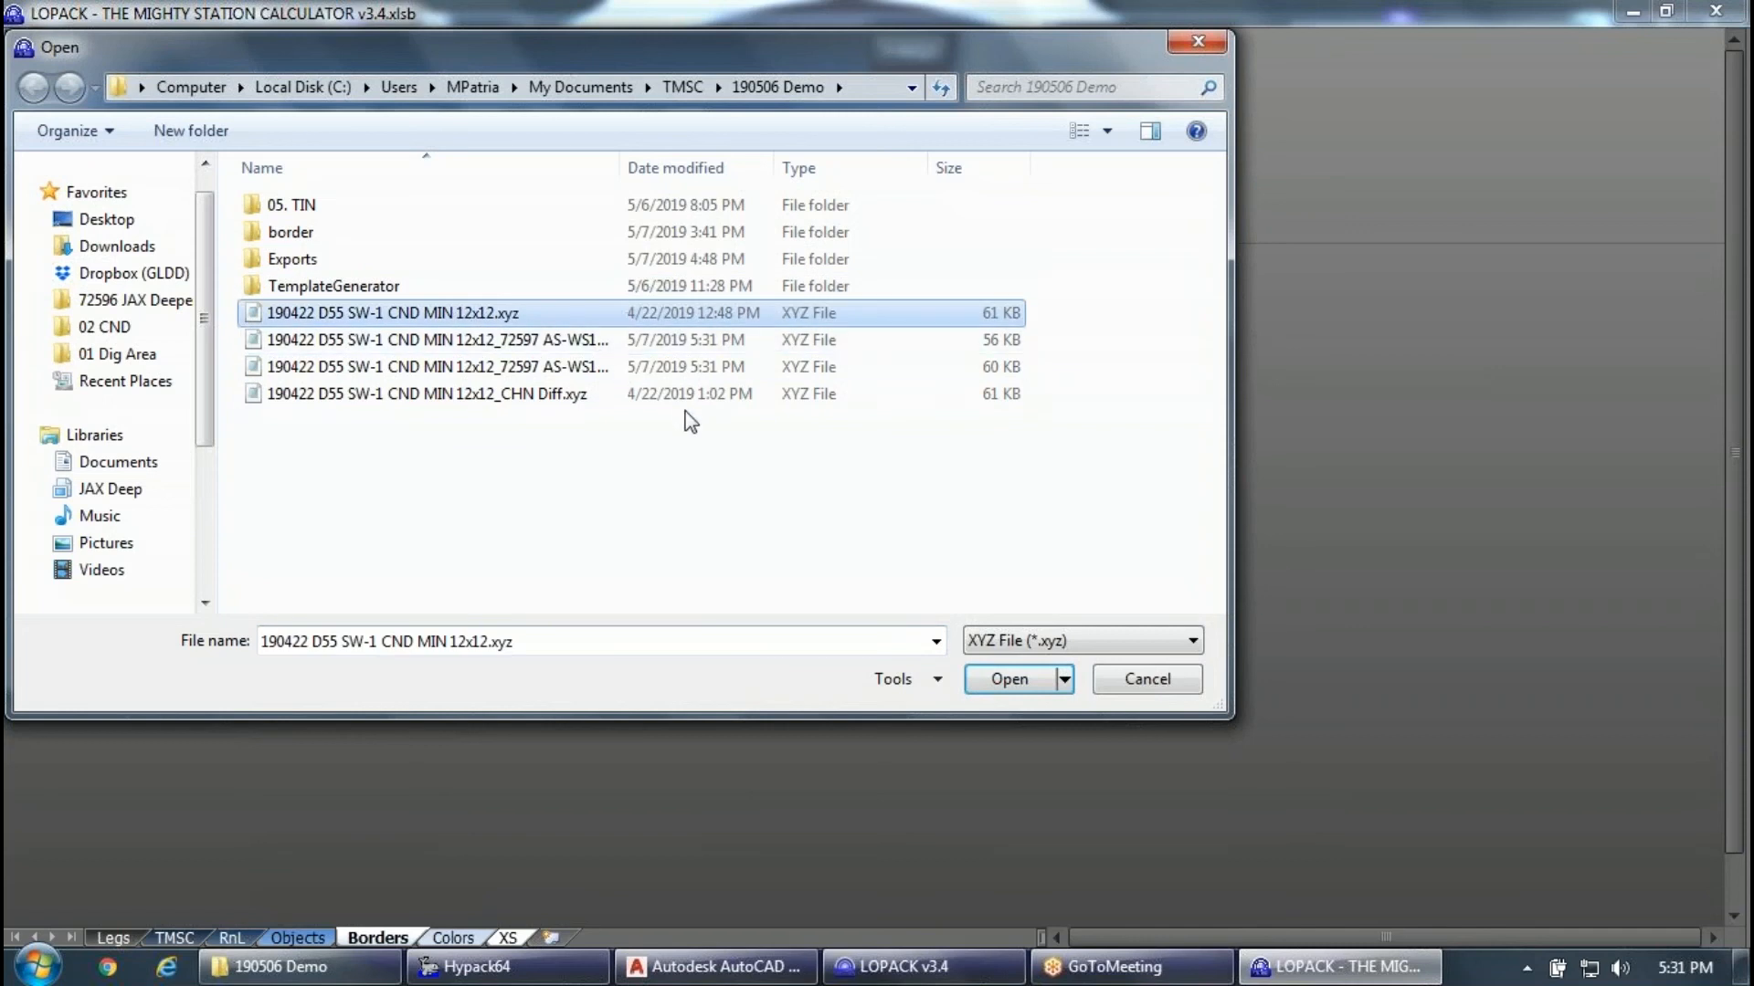
pyautogui.moveTo(620, 168); pyautogui.dragTo(791, 170)
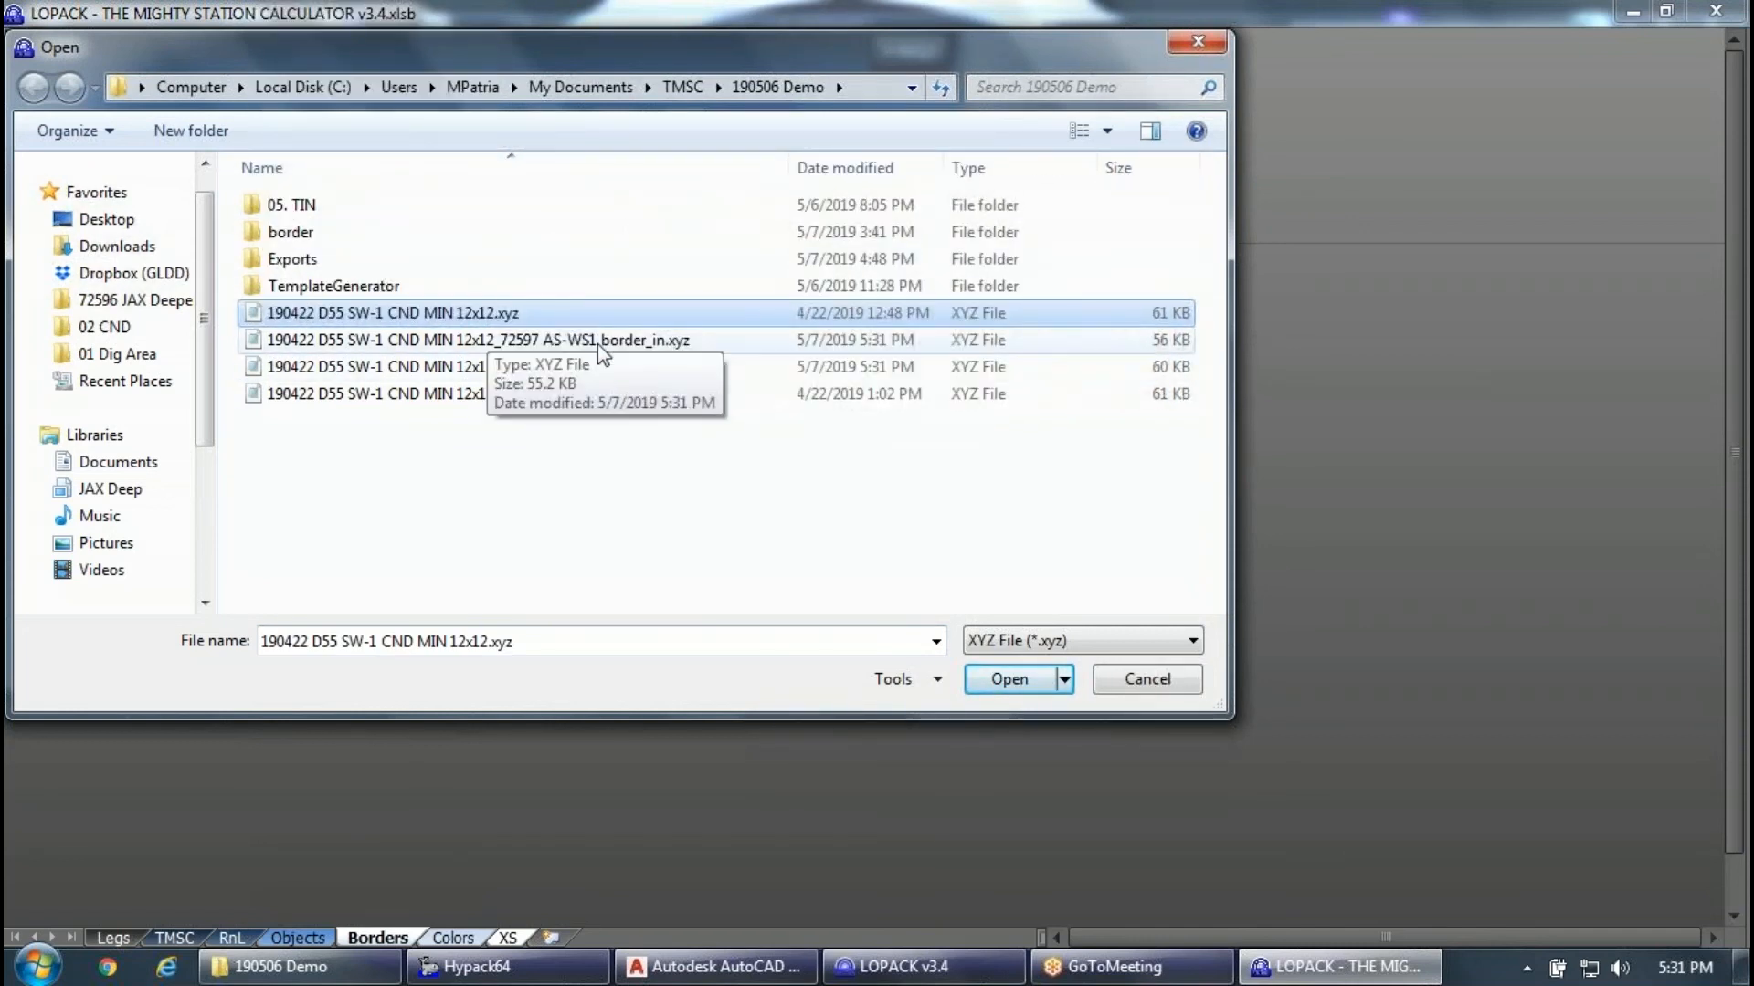
pyautogui.click(671, 357)
pyautogui.click(663, 367)
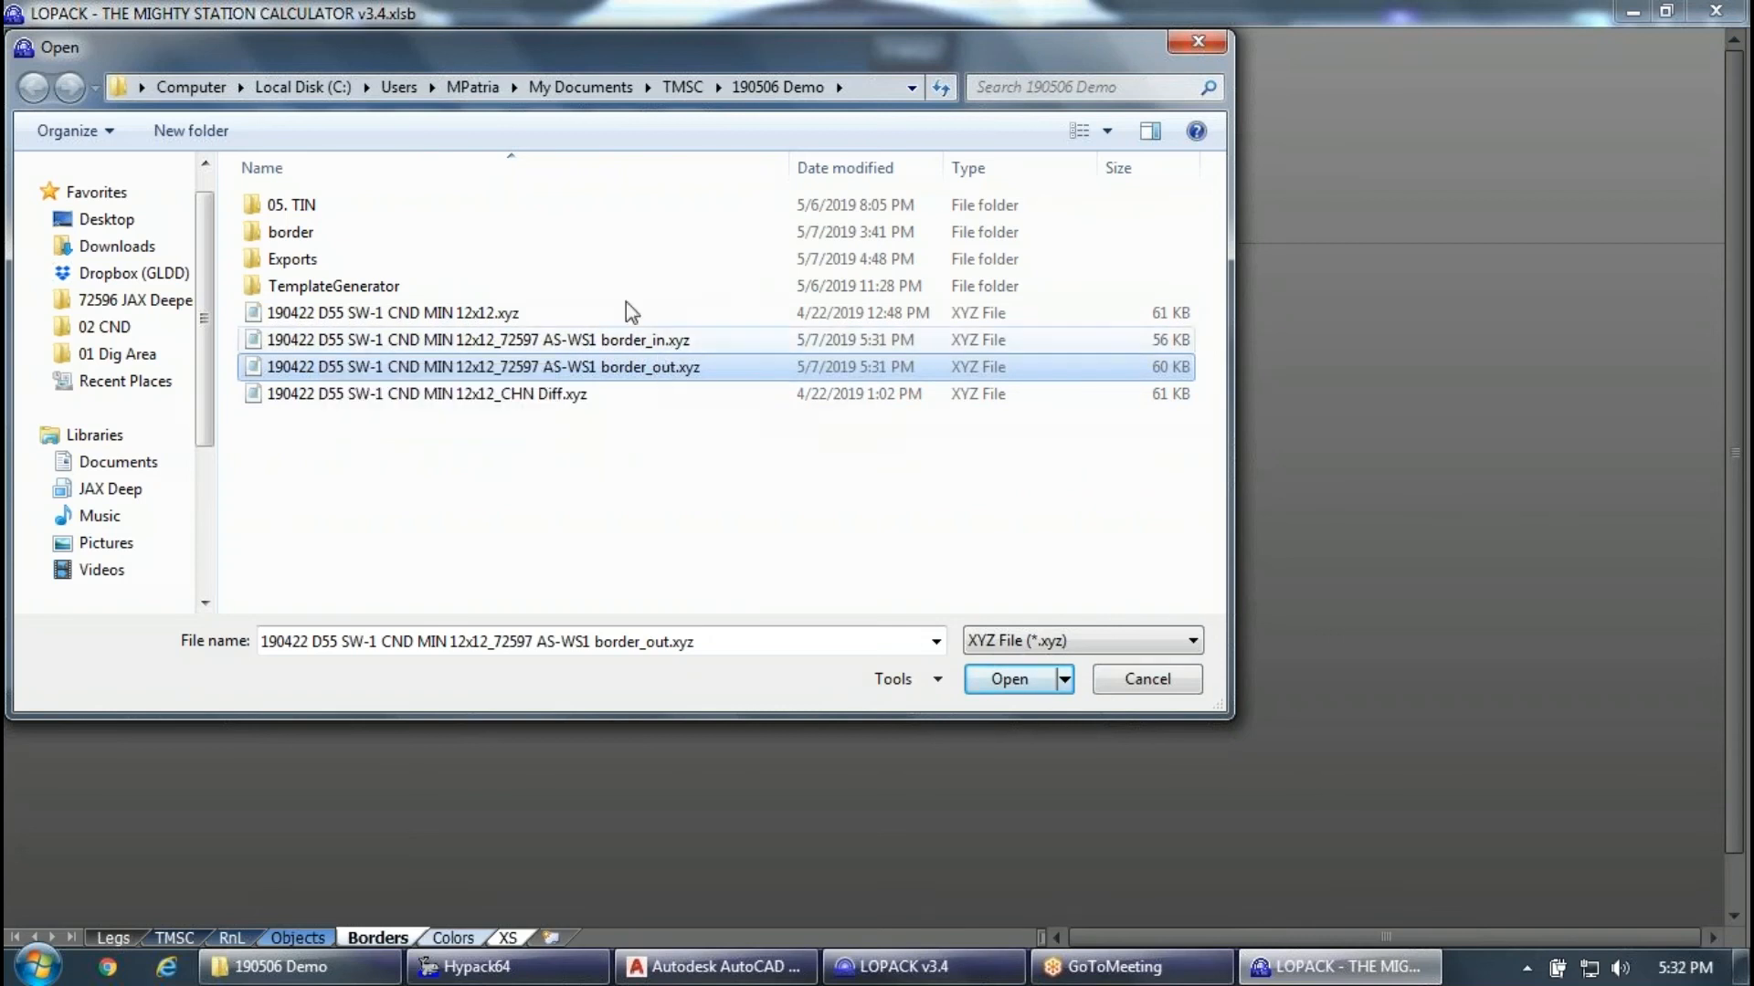
pyautogui.click(1154, 678)
pyautogui.click(294, 962)
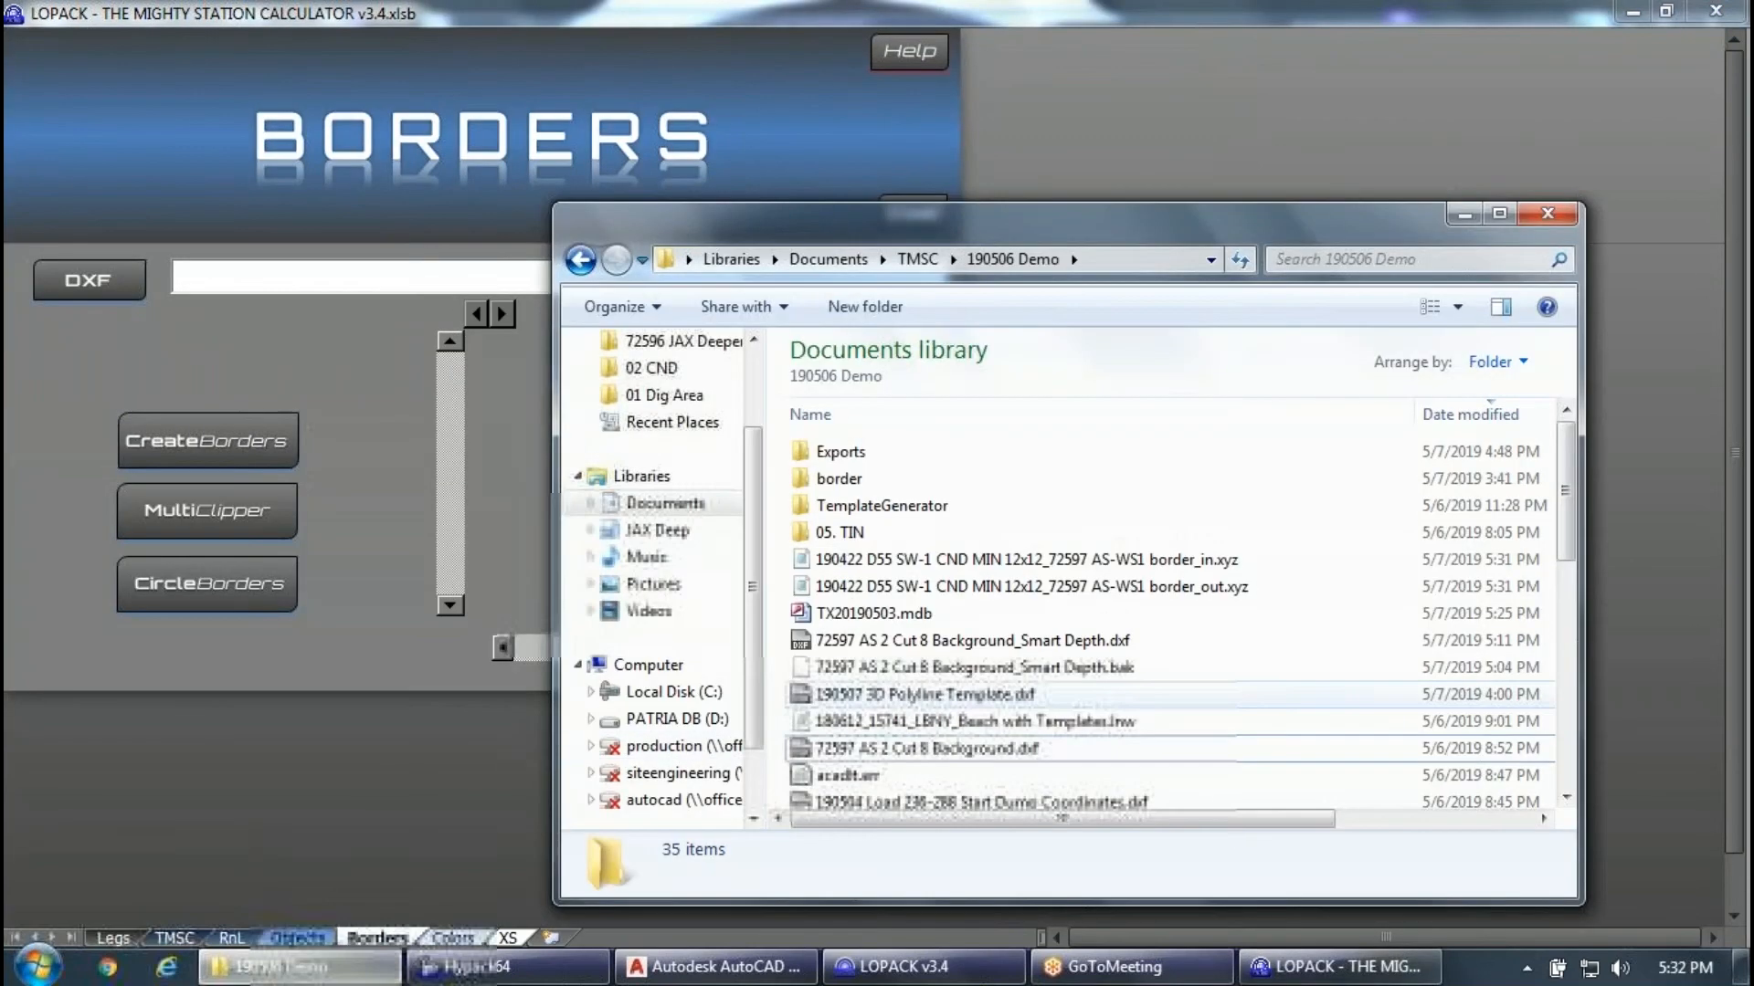
pyautogui.click(290, 646)
# Define a circle border in CircleBorders with center X 43535, center Y 345435, and radius 20.
pyautogui.click(285, 605)
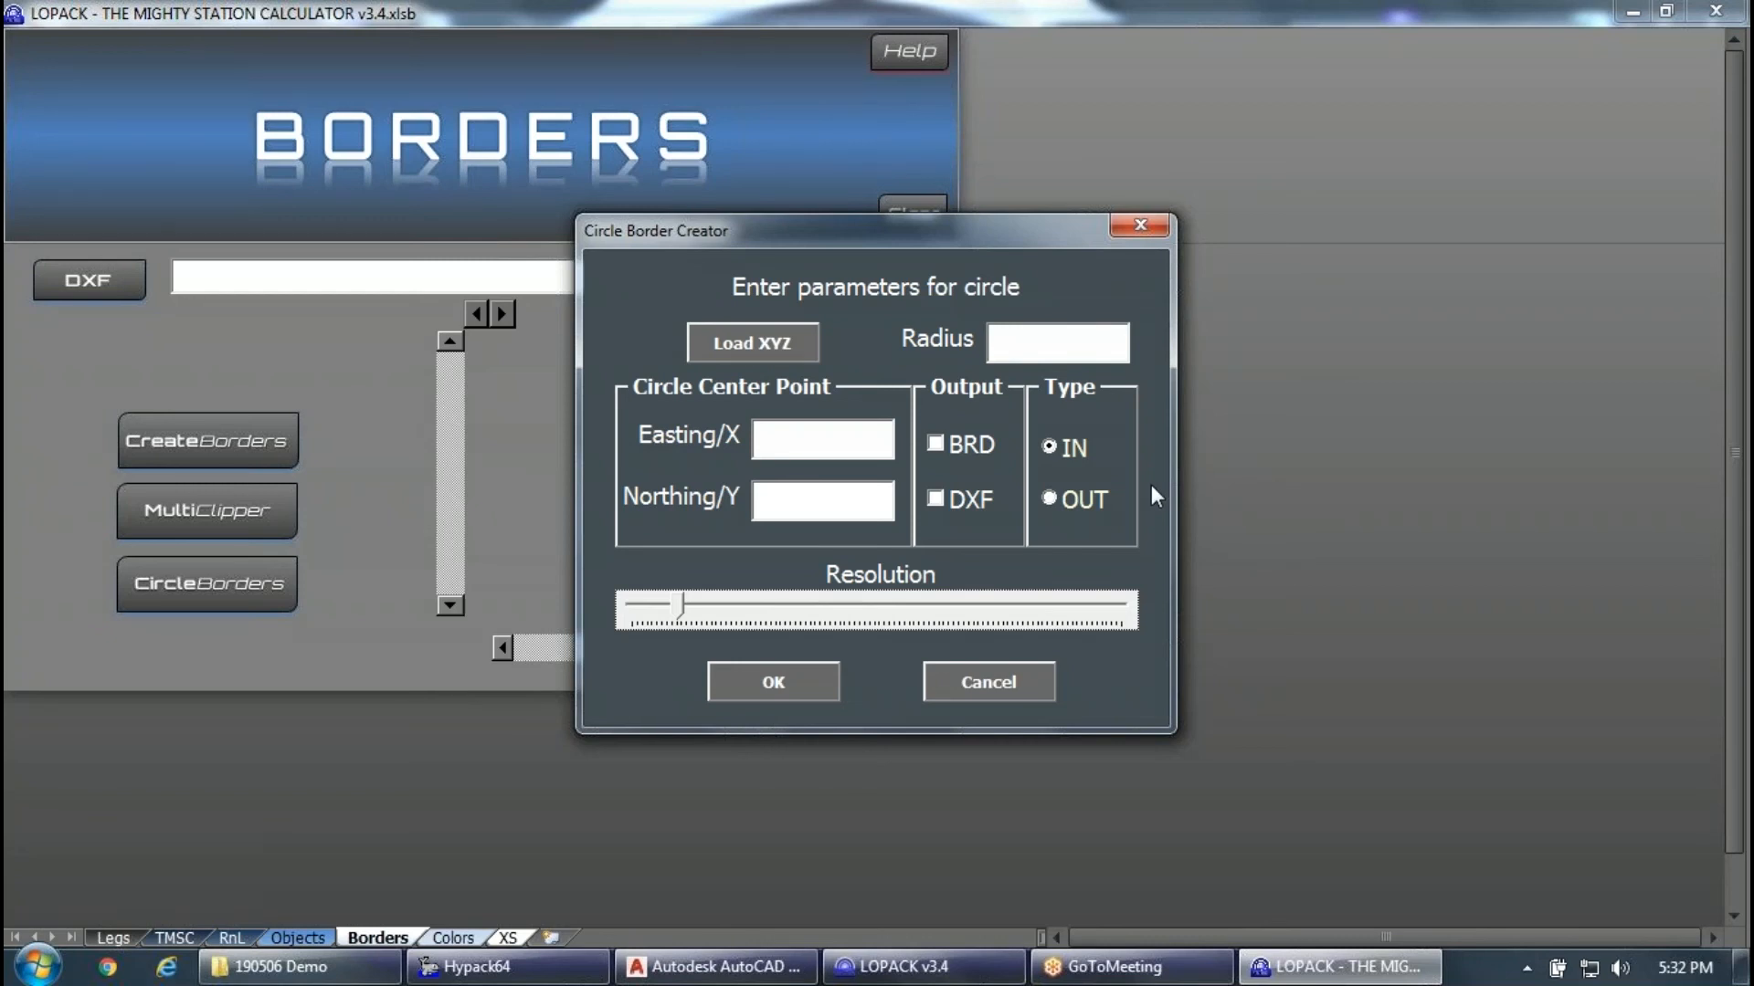
pyautogui.click(868, 438)
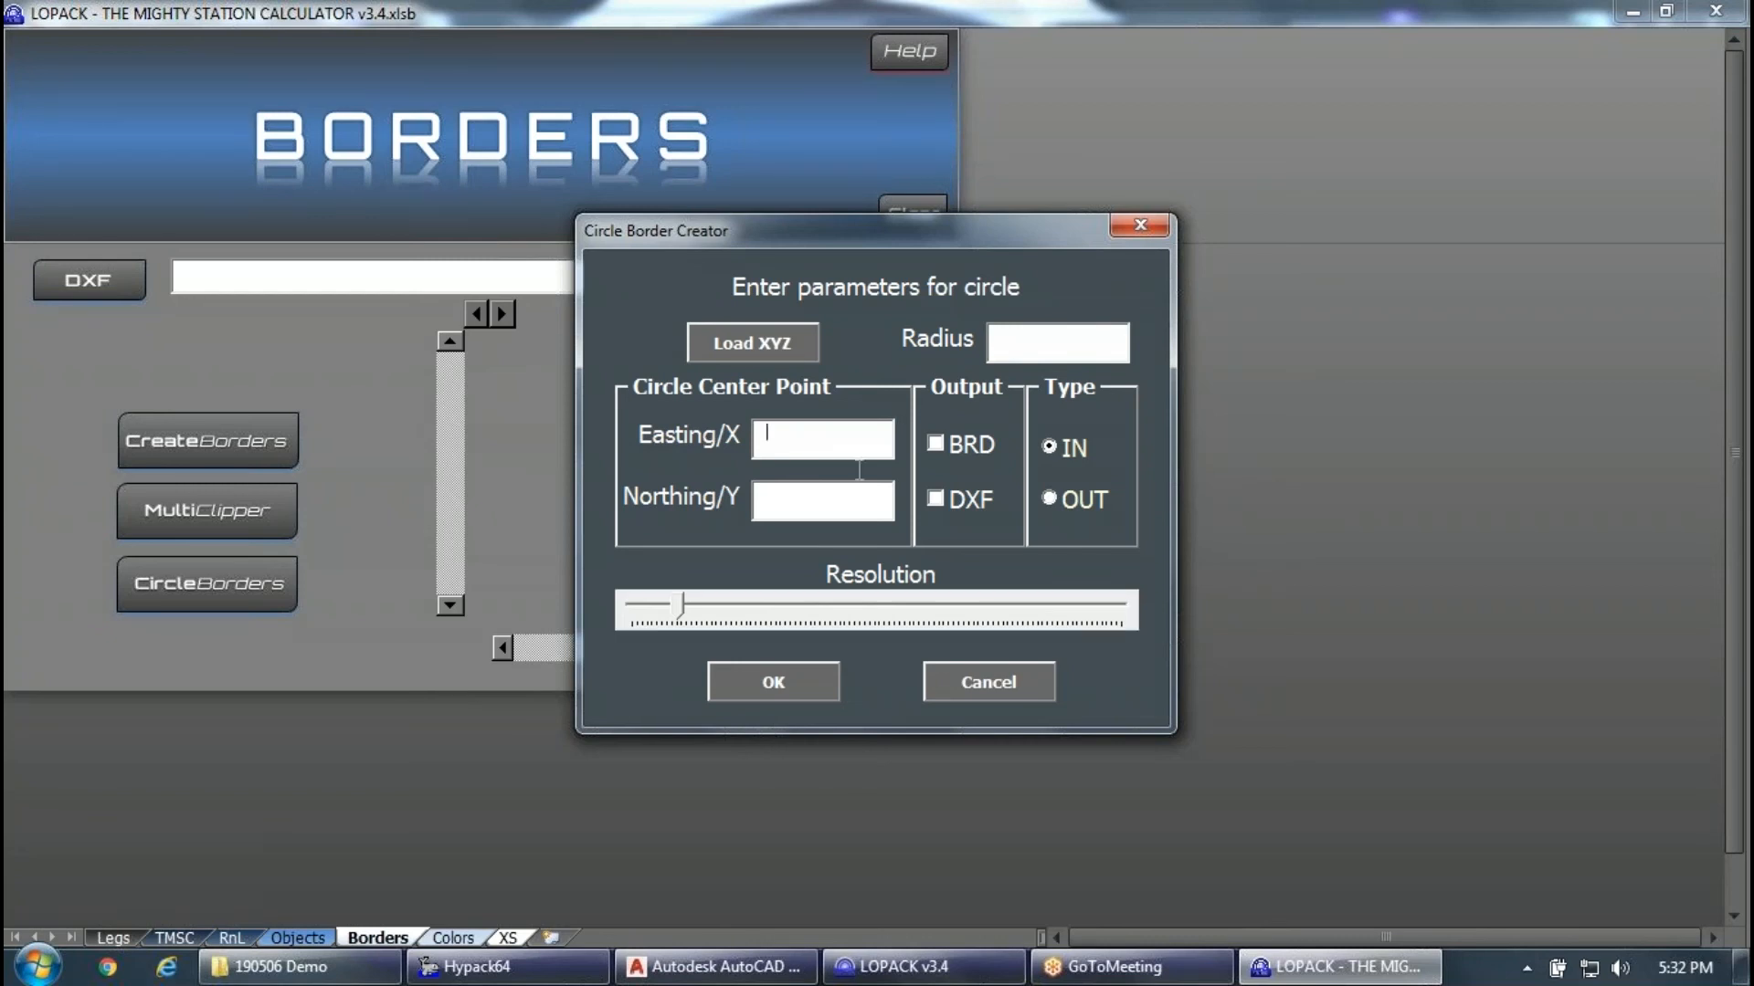
pyautogui.write('43535')
pyautogui.click(835, 497)
pyautogui.write('345435')
pyautogui.click(1005, 345)
pyautogui.write('20')
pyautogui.moveTo(692, 596)
pyautogui.mouseDown()
pyautogui.moveTo(1096, 607)
pyautogui.moveTo(1121, 624)
pyautogui.moveTo(658, 633)
pyautogui.moveTo(678, 617)
pyautogui.mouseUp()
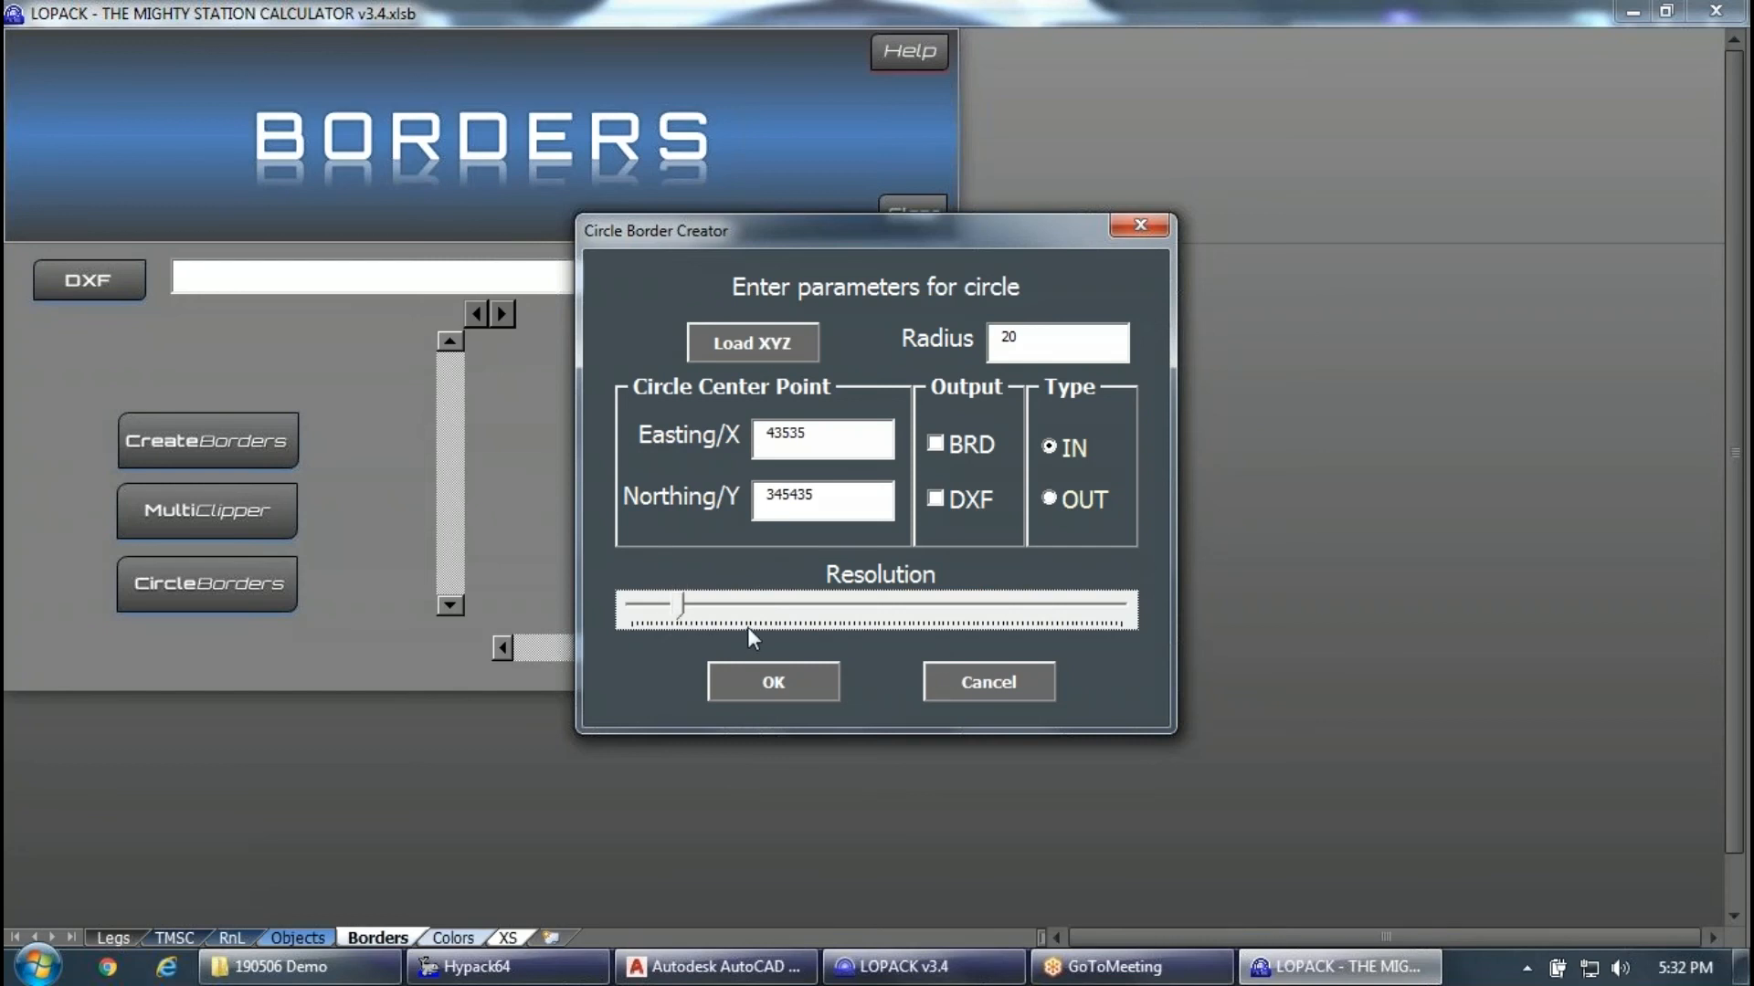
# Export the circle border as DXF to the Exports folder under the name 190507 Border.dxf.
pyautogui.click(965, 502)
pyautogui.click(822, 663)
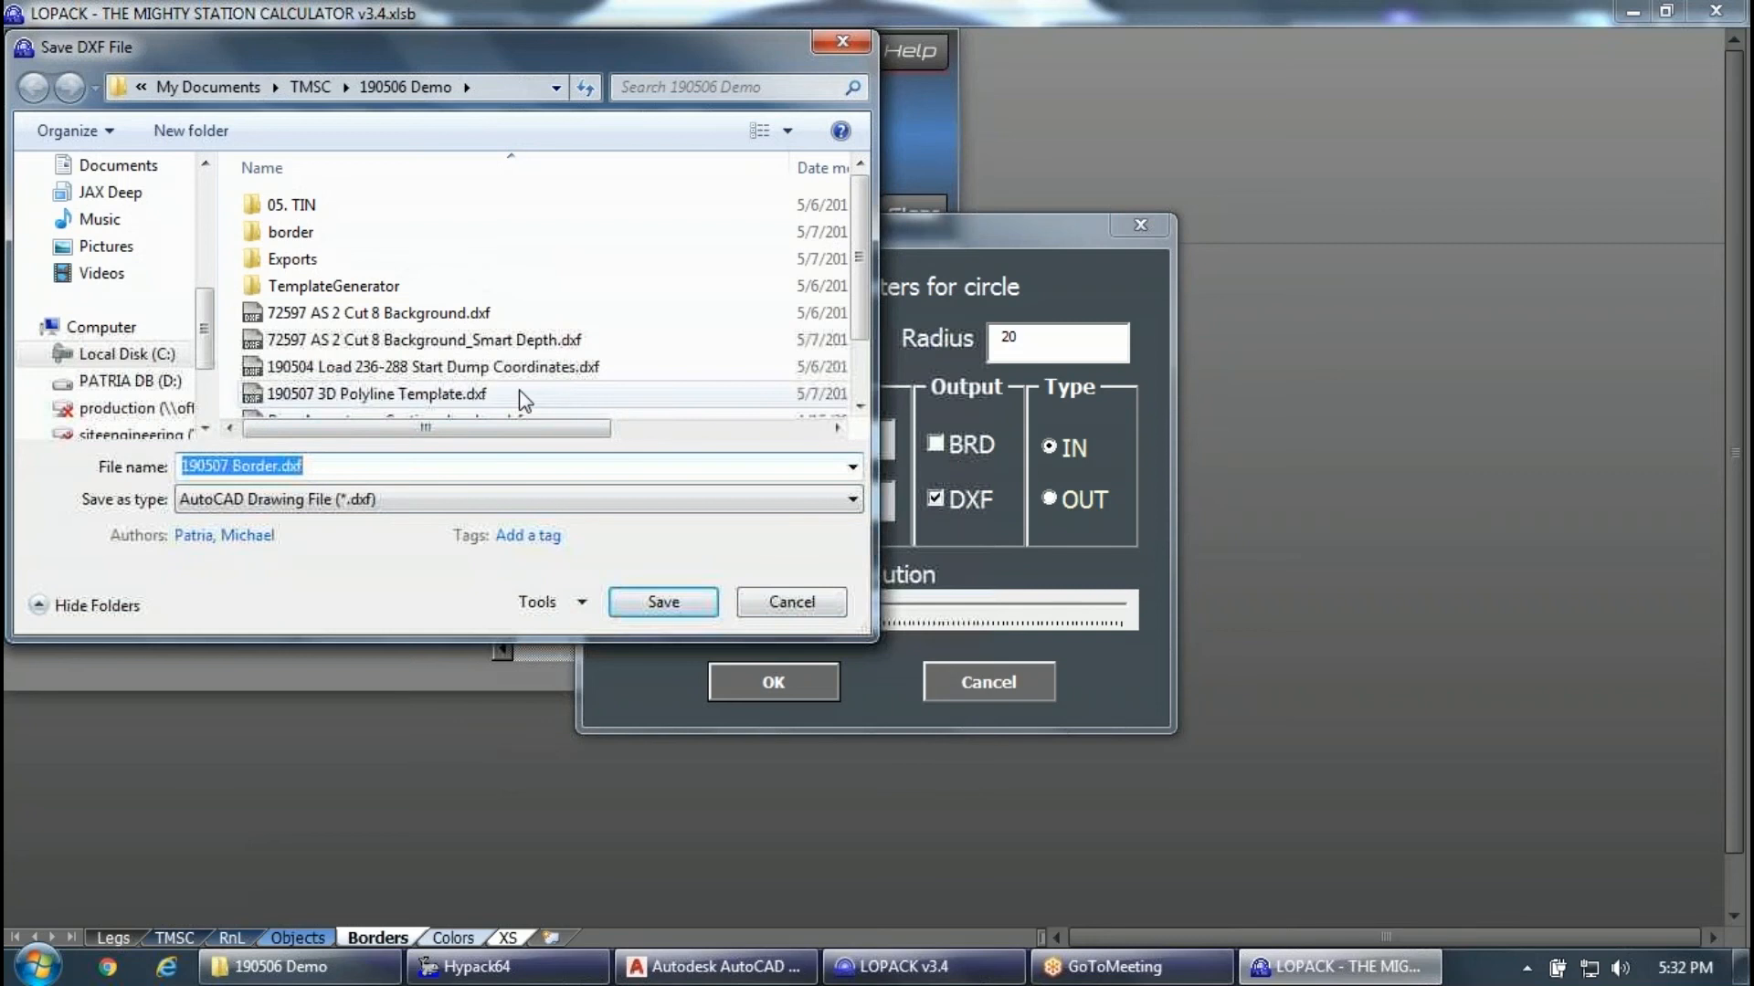
pyautogui.doubleClick(294, 259)
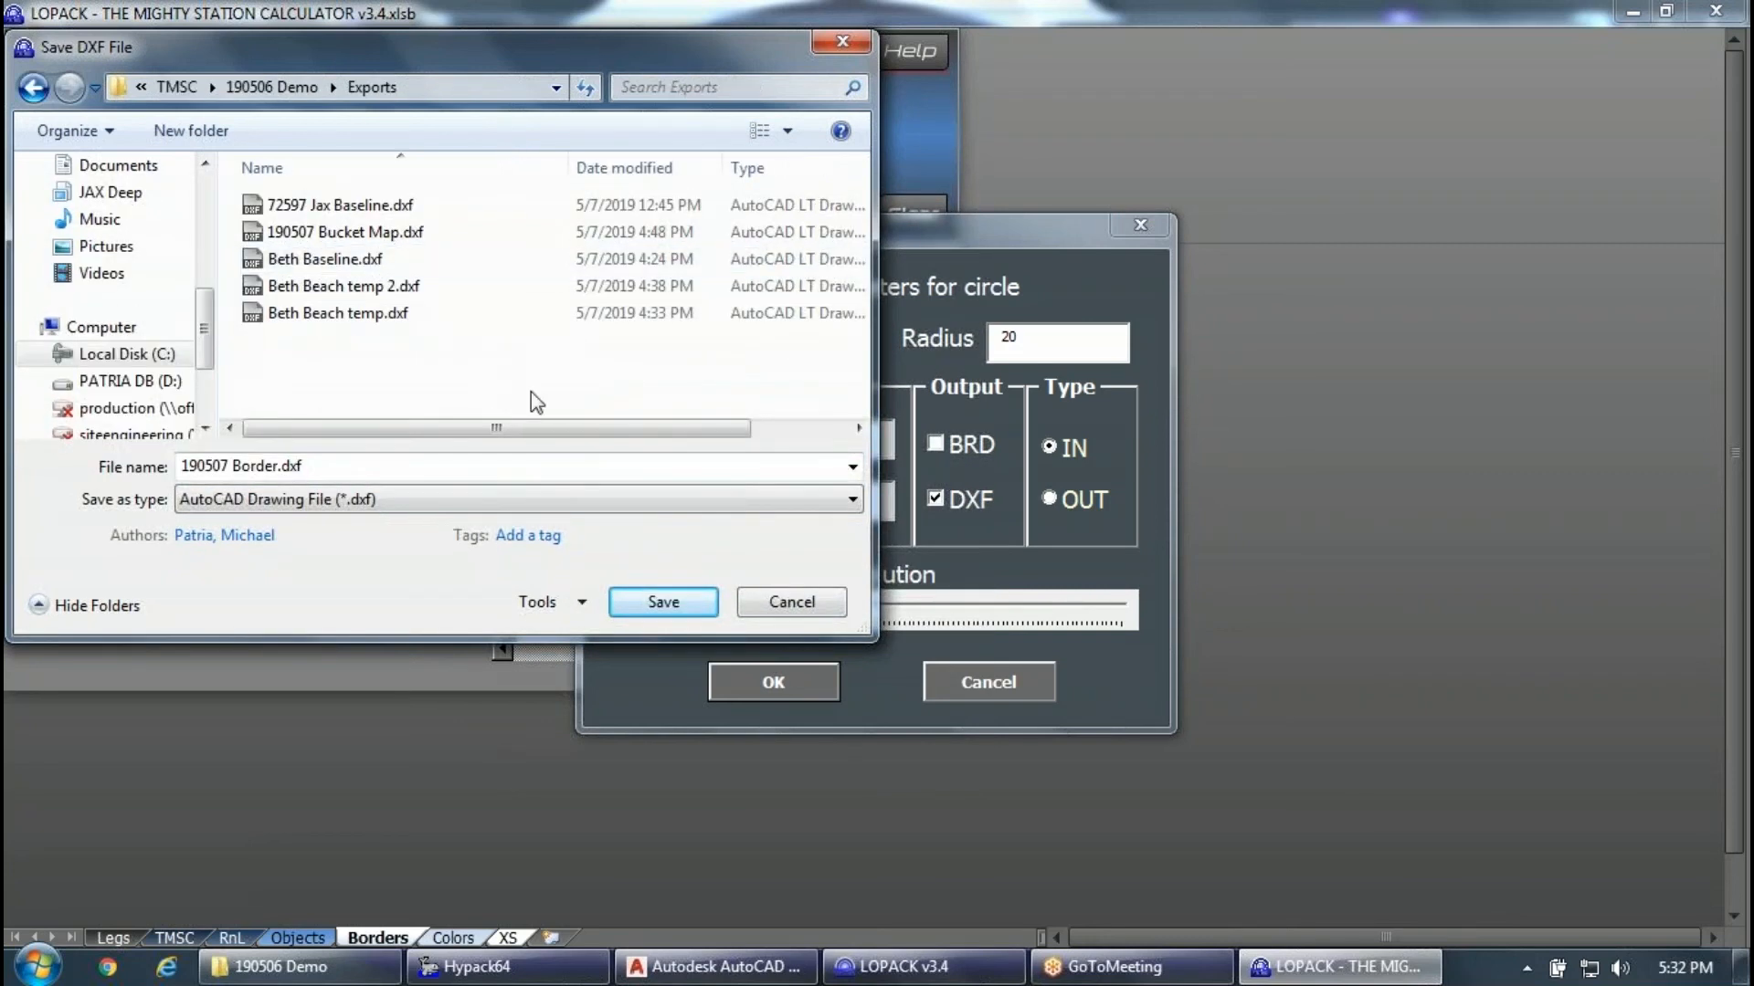
pyautogui.click(664, 602)
# Open 190507 Border.dxf from the Exports folder in AutoCAD and zoom to the drawing extents.
pyautogui.click(354, 960)
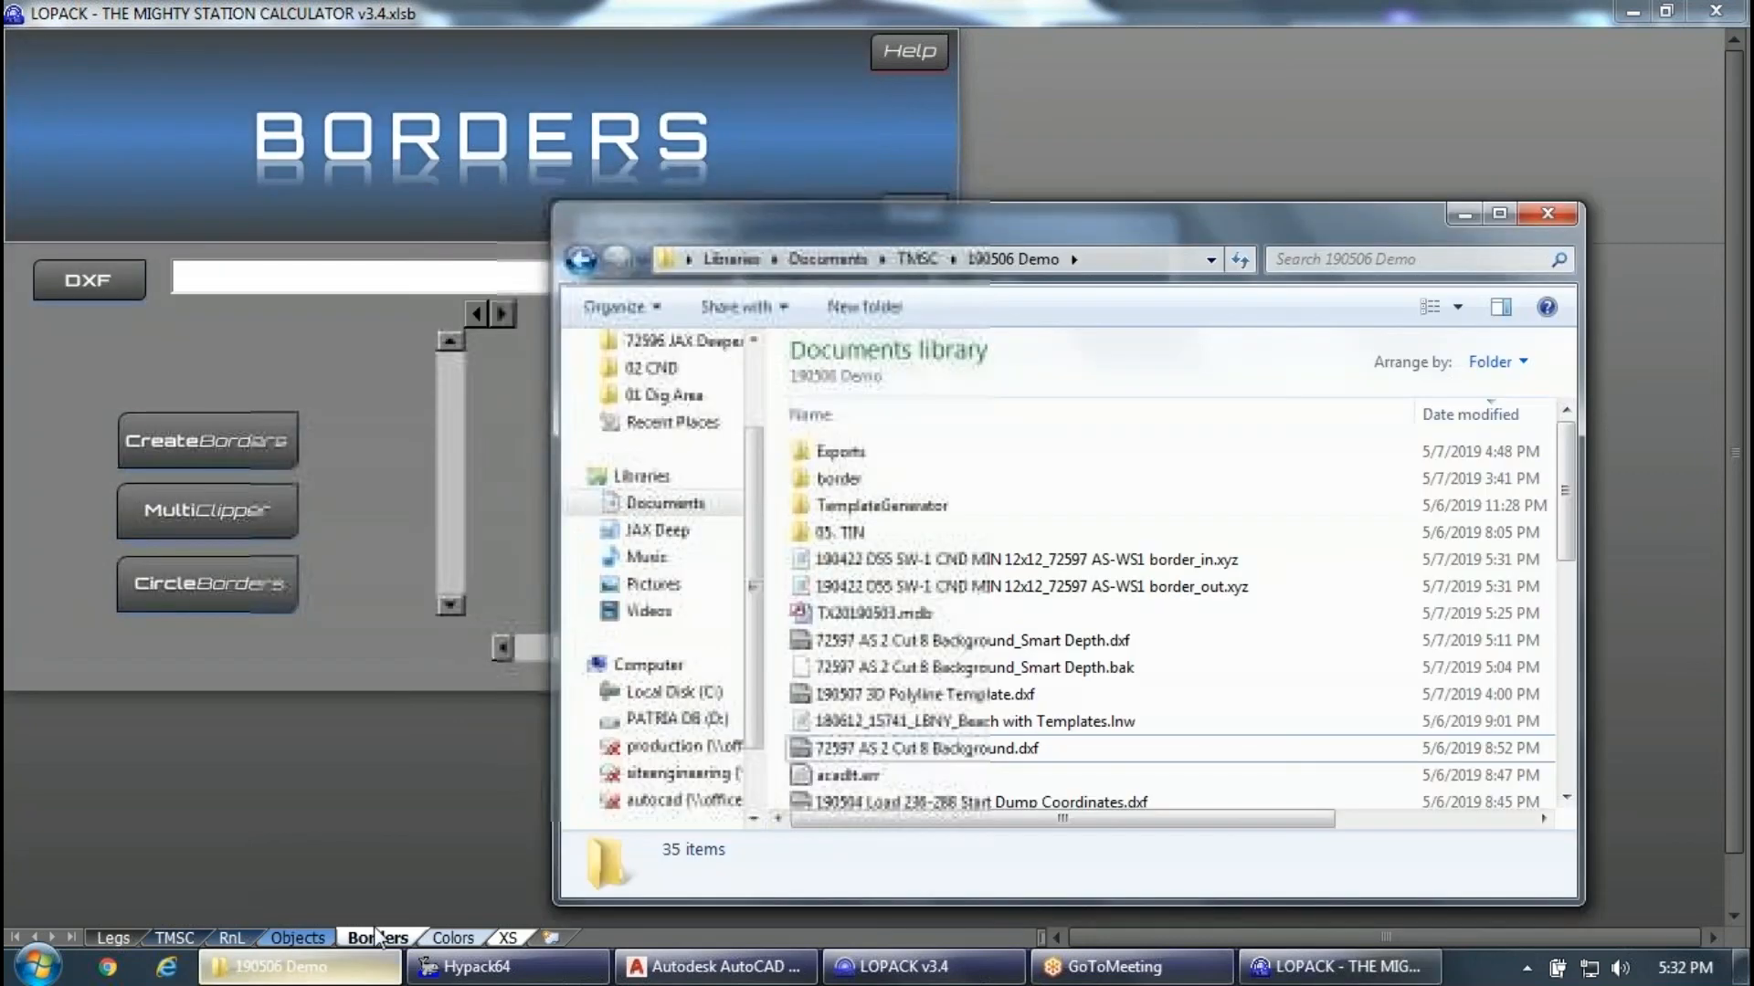
pyautogui.click(882, 454)
pyautogui.doubleClick(882, 454)
pyautogui.click(885, 454)
pyautogui.doubleClick(885, 454)
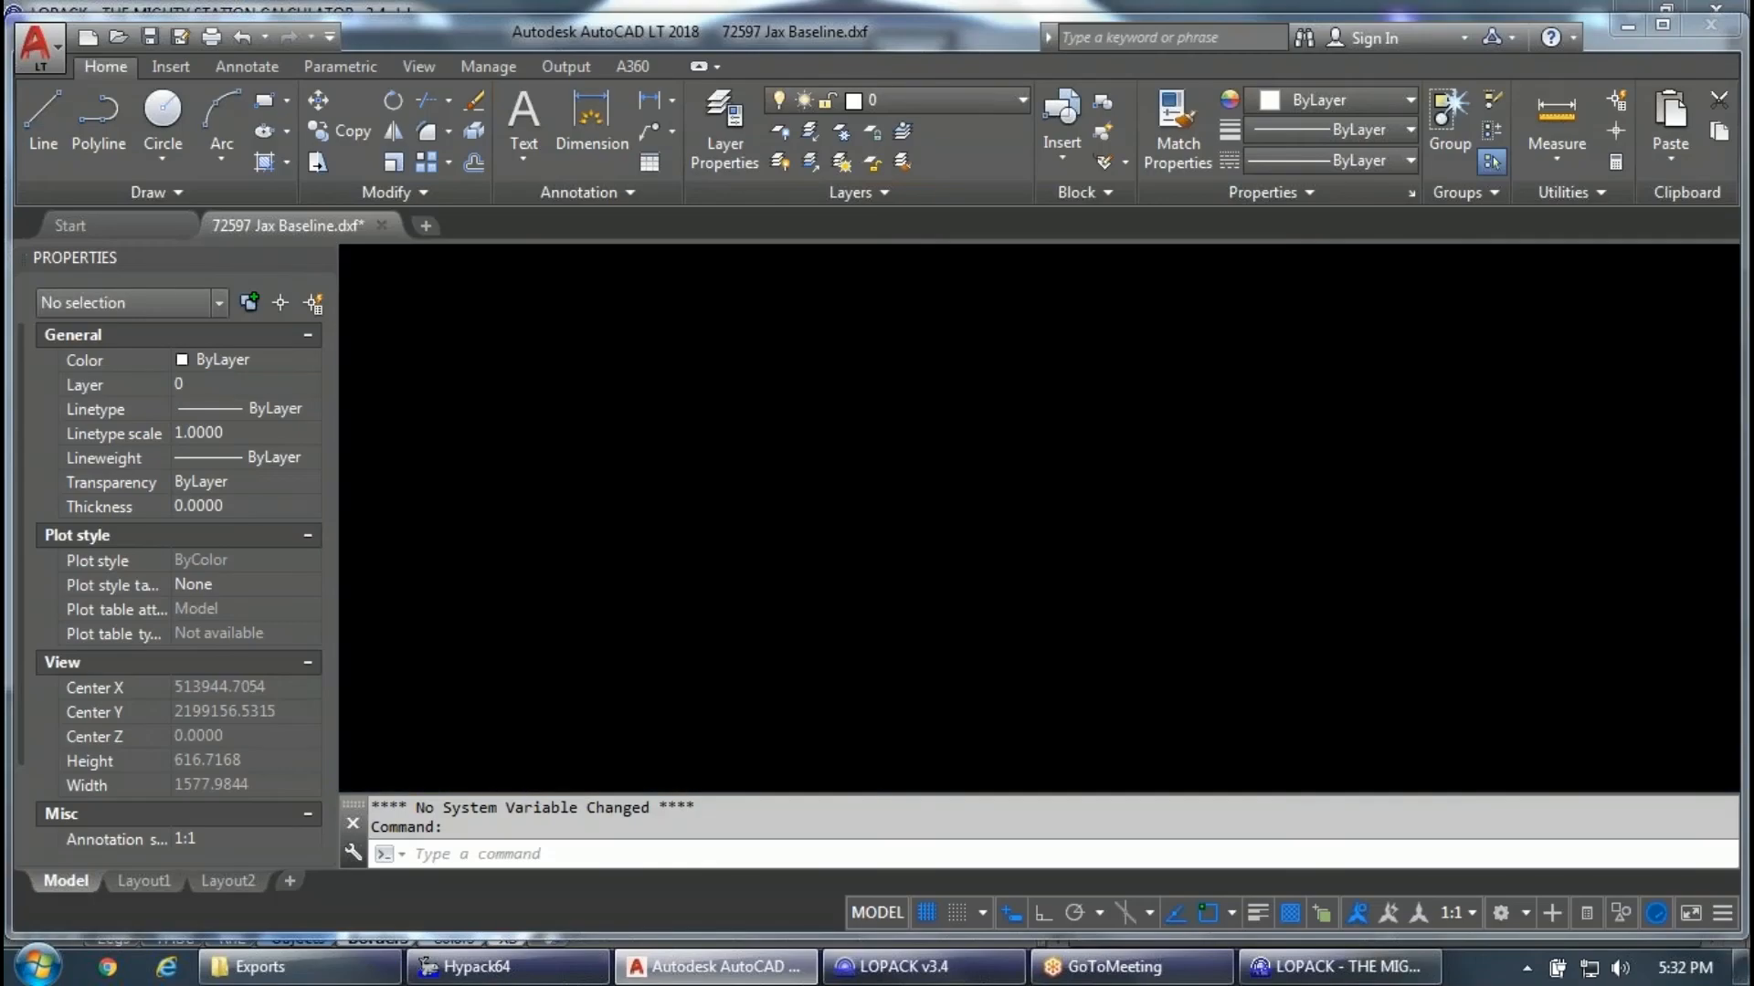
pyautogui.write('z')
pyautogui.press('Return')
pyautogui.write('e')
pyautogui.press('Return')
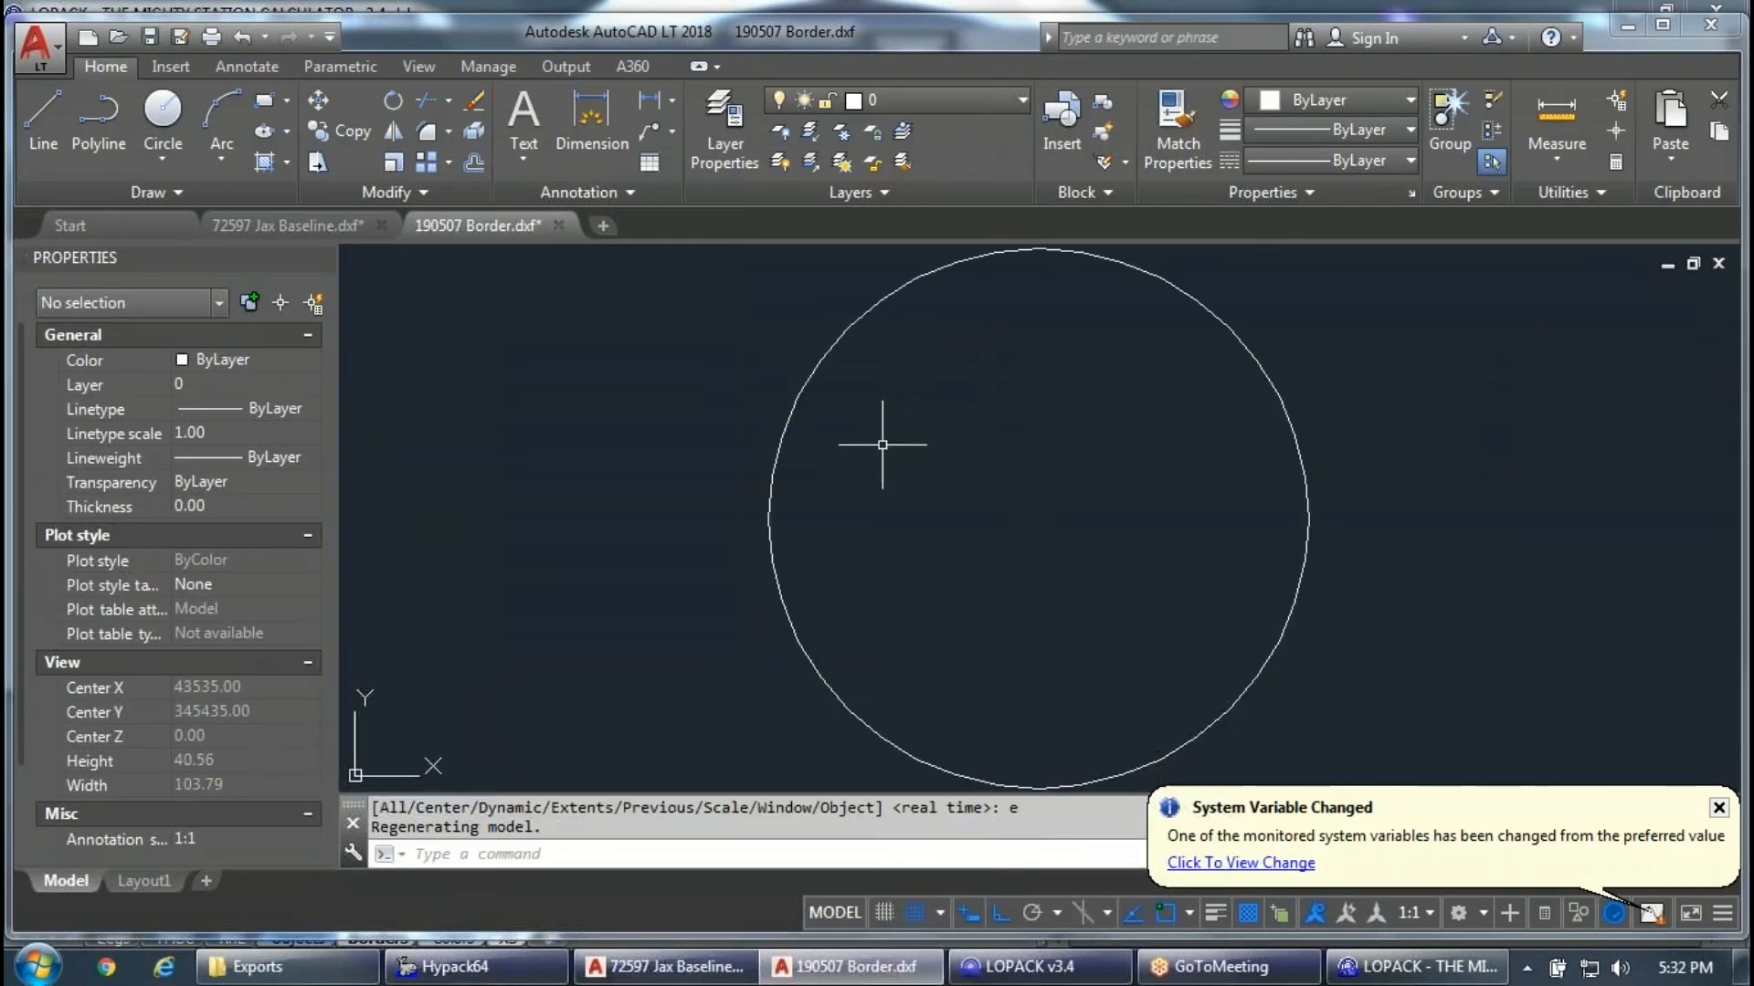
# Select the circle polyline to examine its vertices and properties, and clear the selection.
pyautogui.moveTo(1312, 297); pyautogui.dragTo(1109, 358)
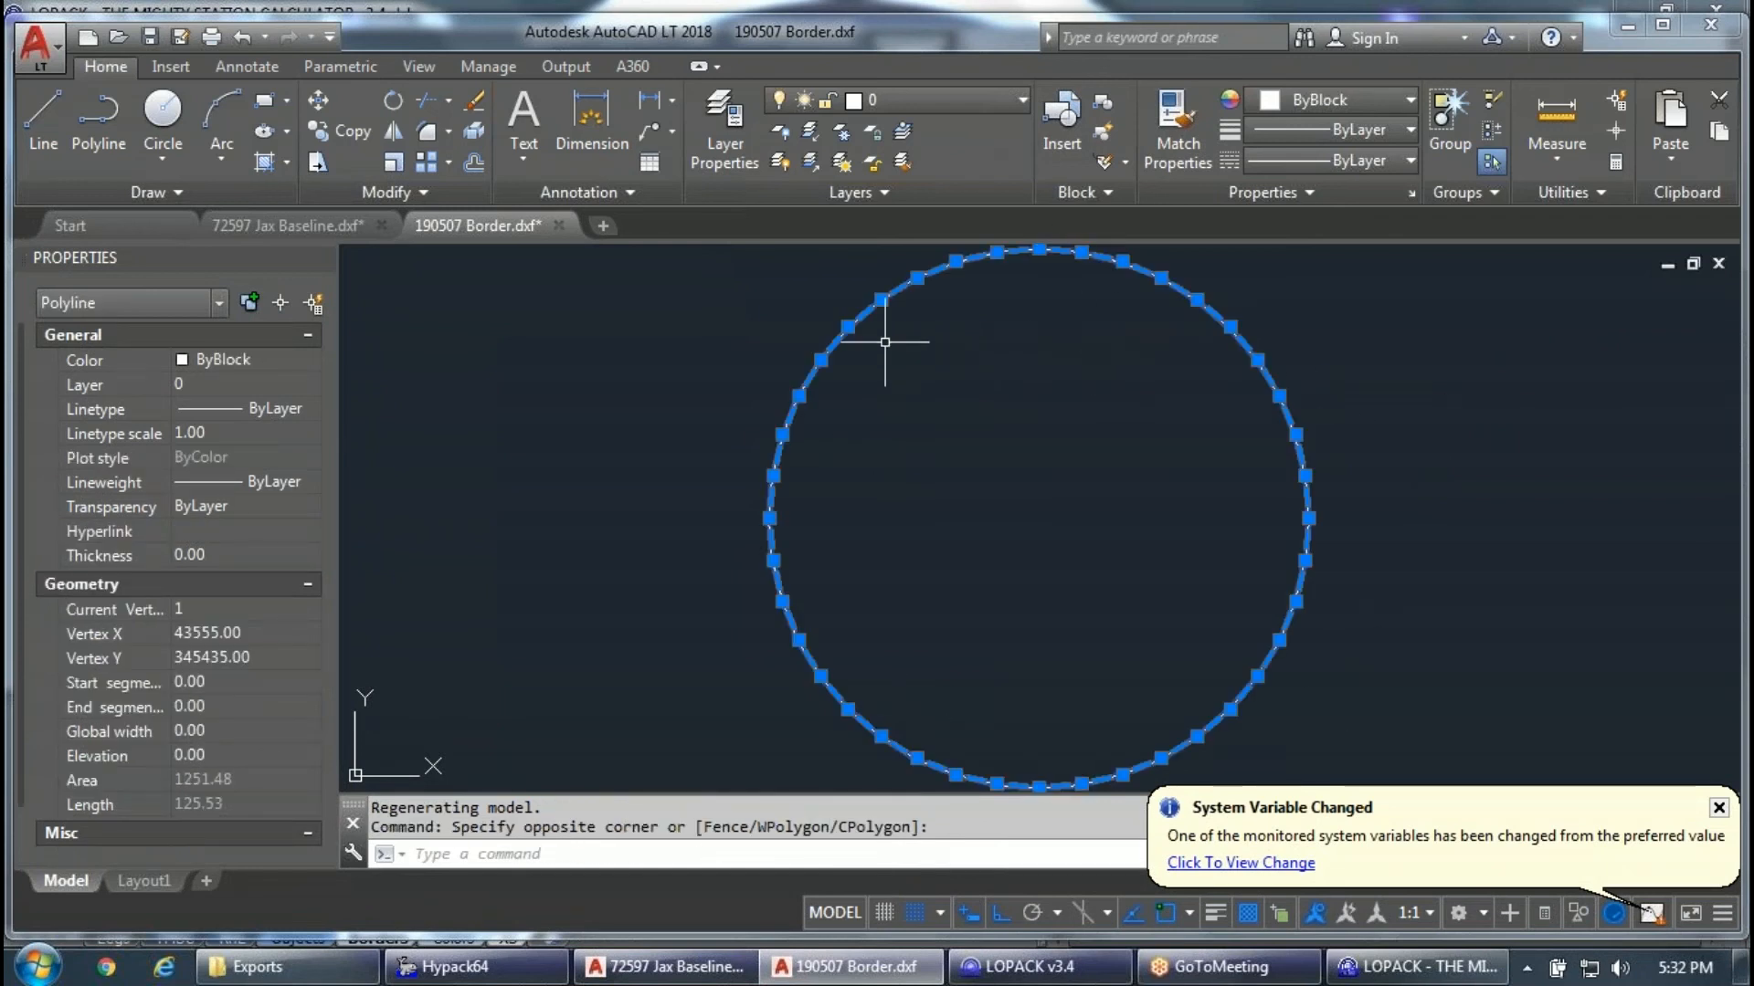
pyautogui.press('Escape')
pyautogui.moveTo(893, 345); pyautogui.dragTo(717, 266)
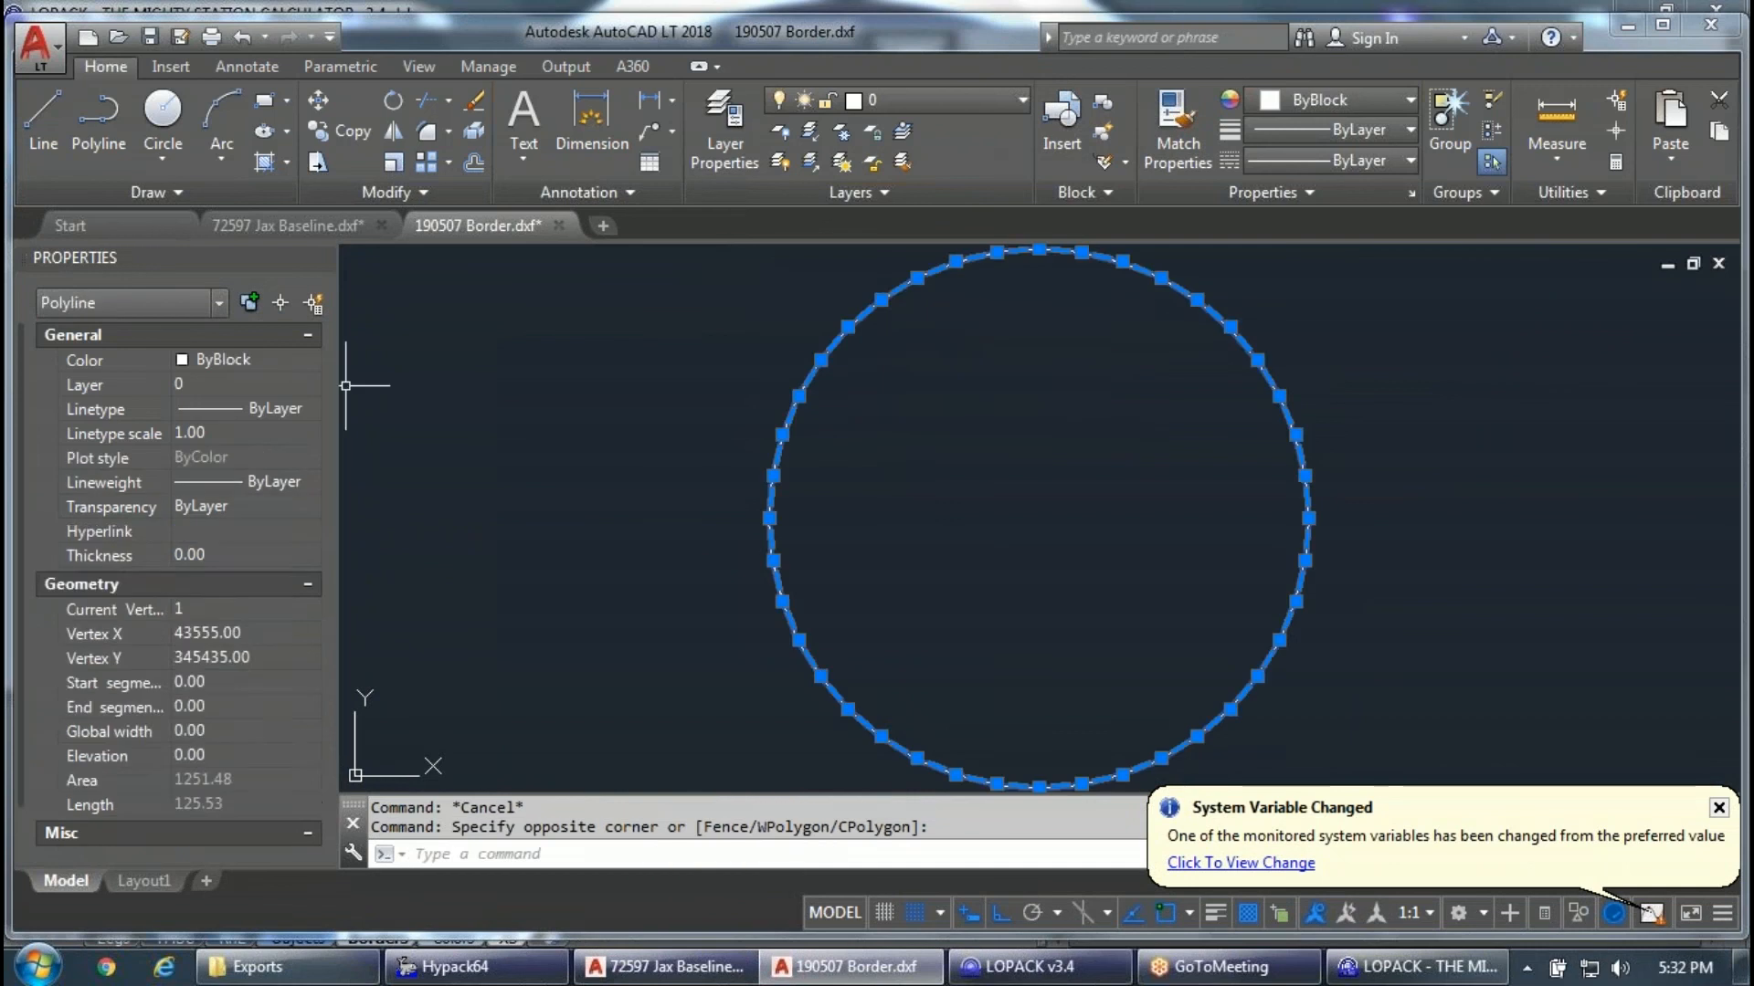
pyautogui.press('Escape')
# Back in LOPACK, enable BRD output, load 190422 D55 SW-1 CND MIN 12x12.xyz into the Circle Border Creator, and cancel the circle setup.
pyautogui.click(1414, 971)
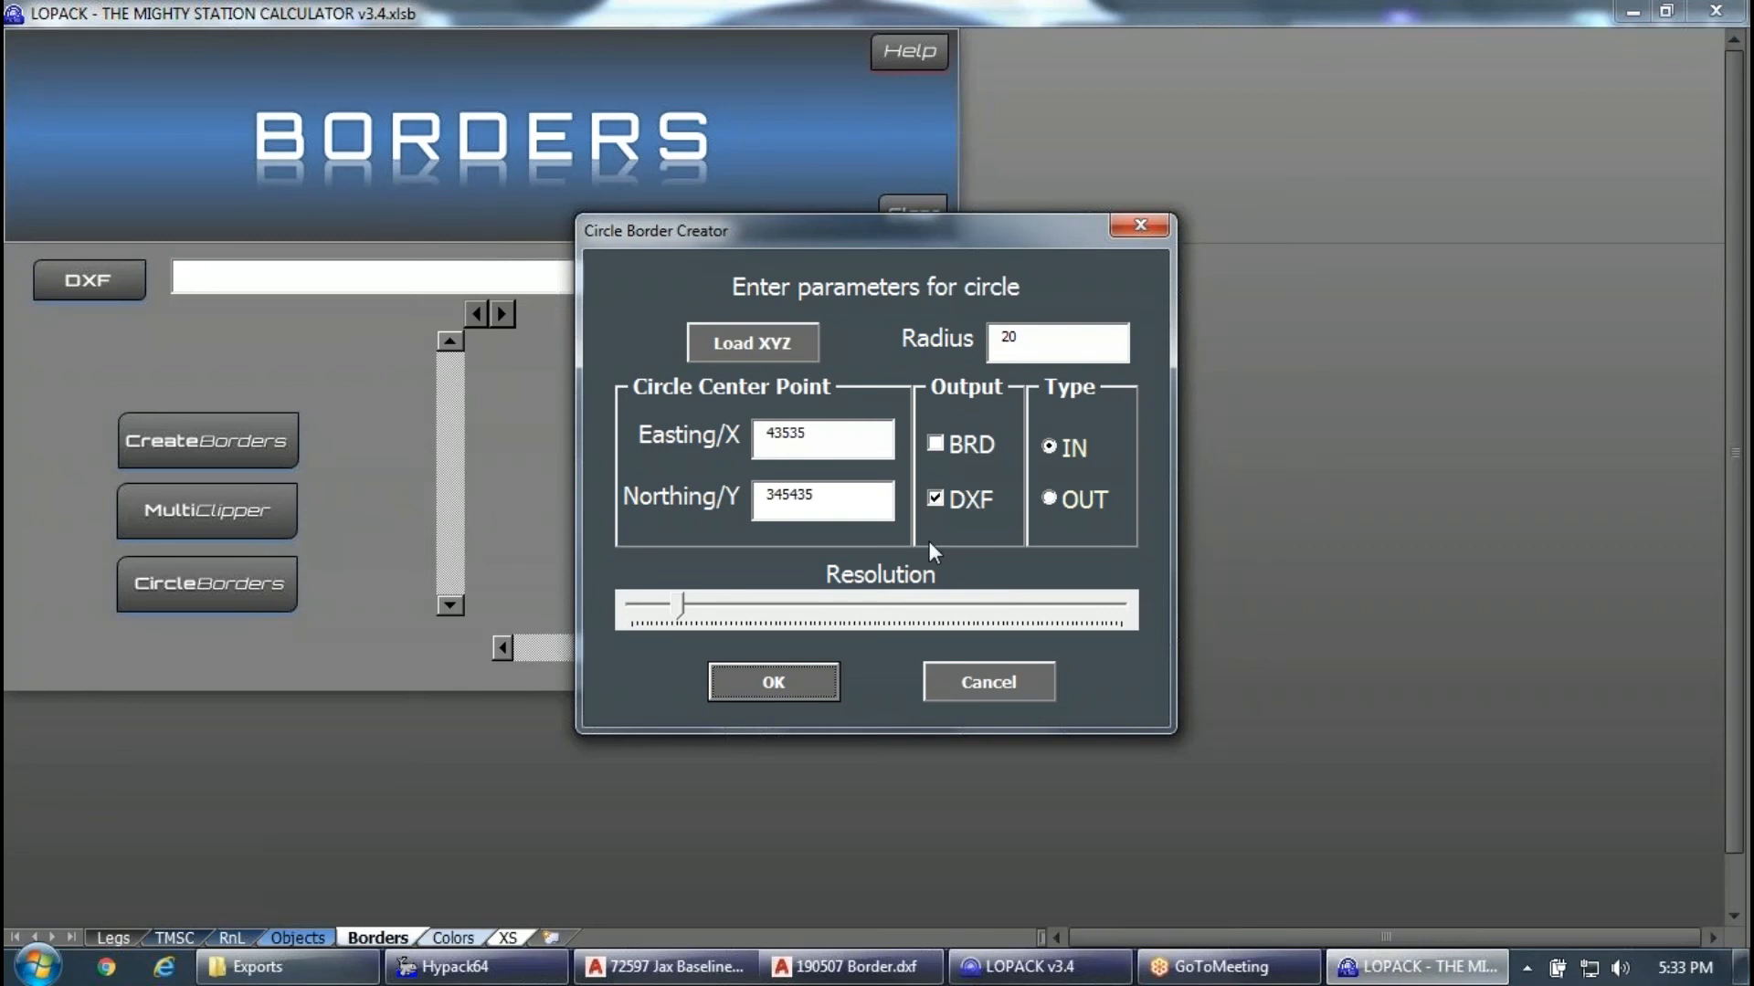
pyautogui.click(940, 444)
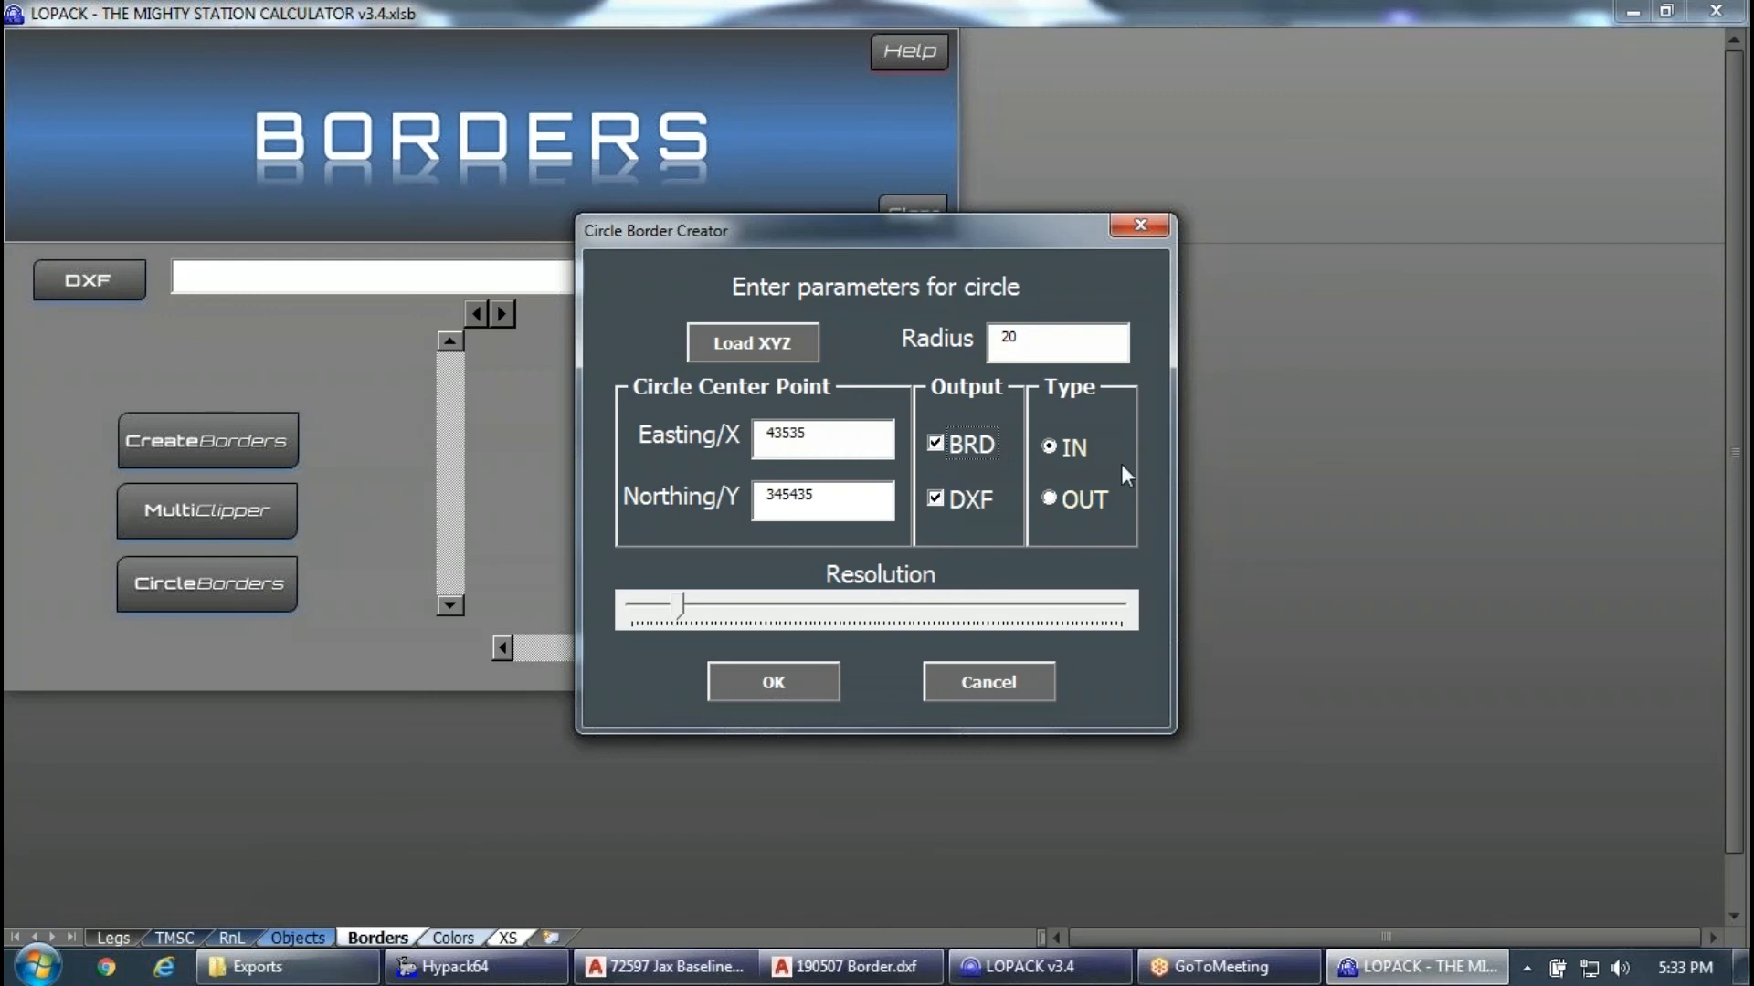
pyautogui.click(797, 347)
pyautogui.click(306, 89)
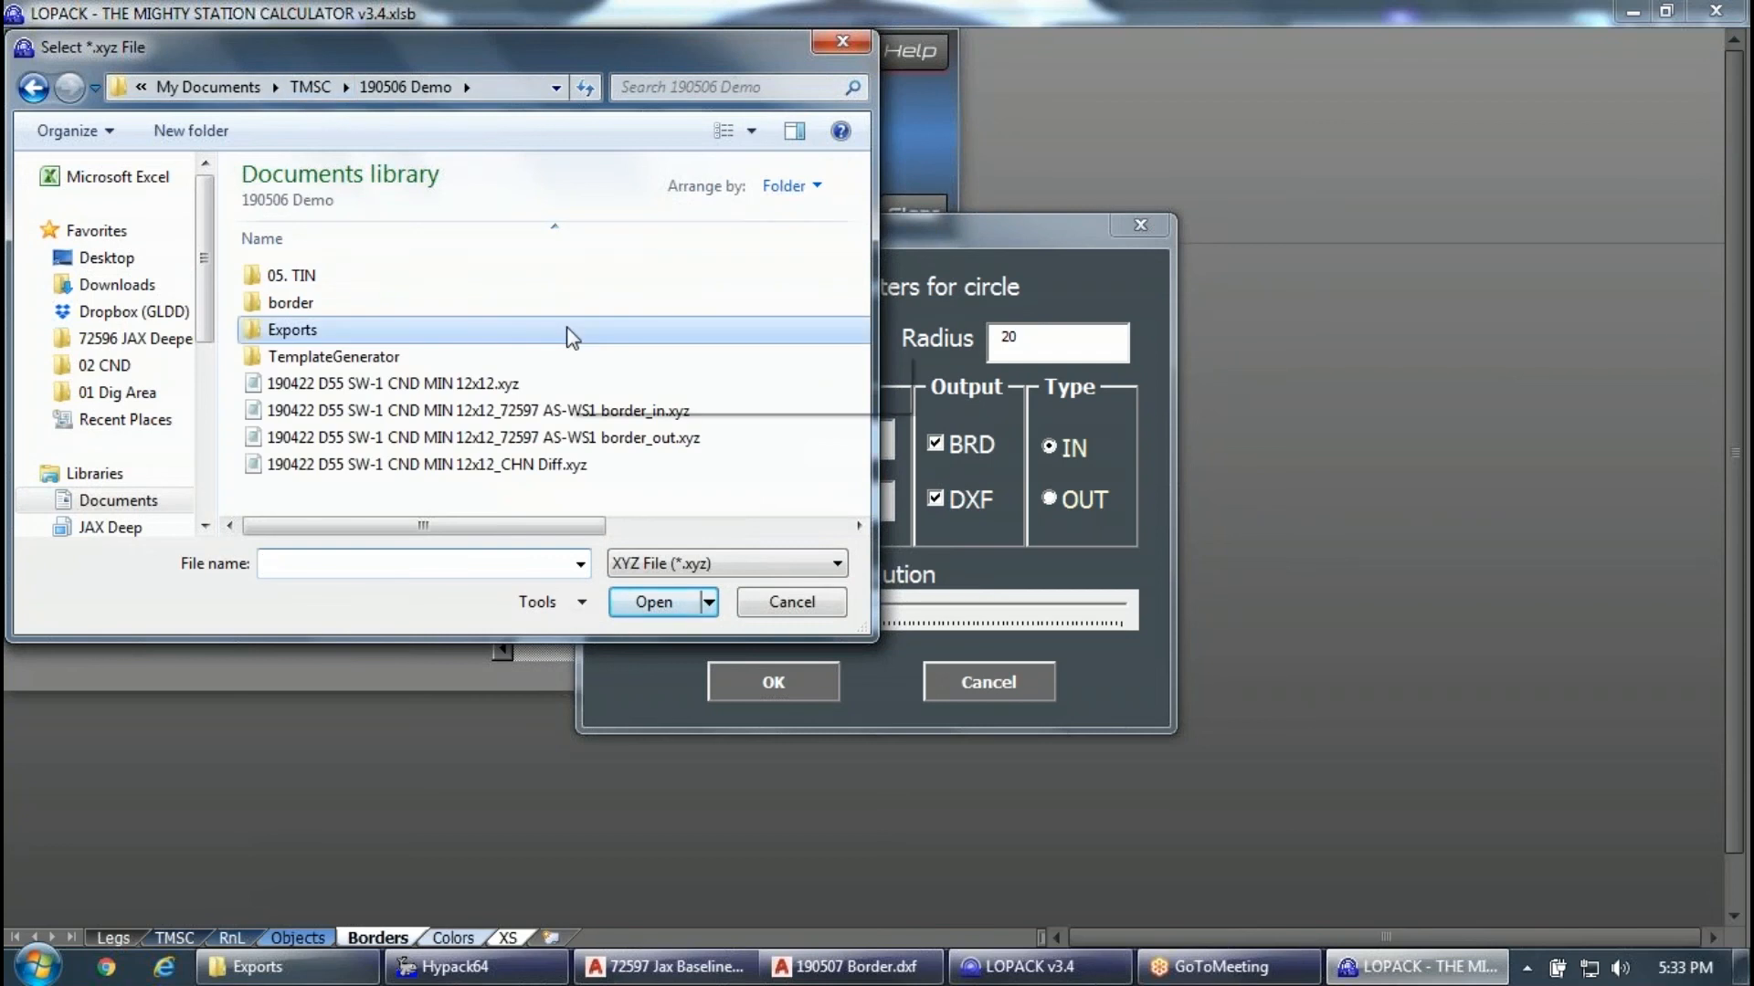
pyautogui.click(438, 384)
pyautogui.click(683, 605)
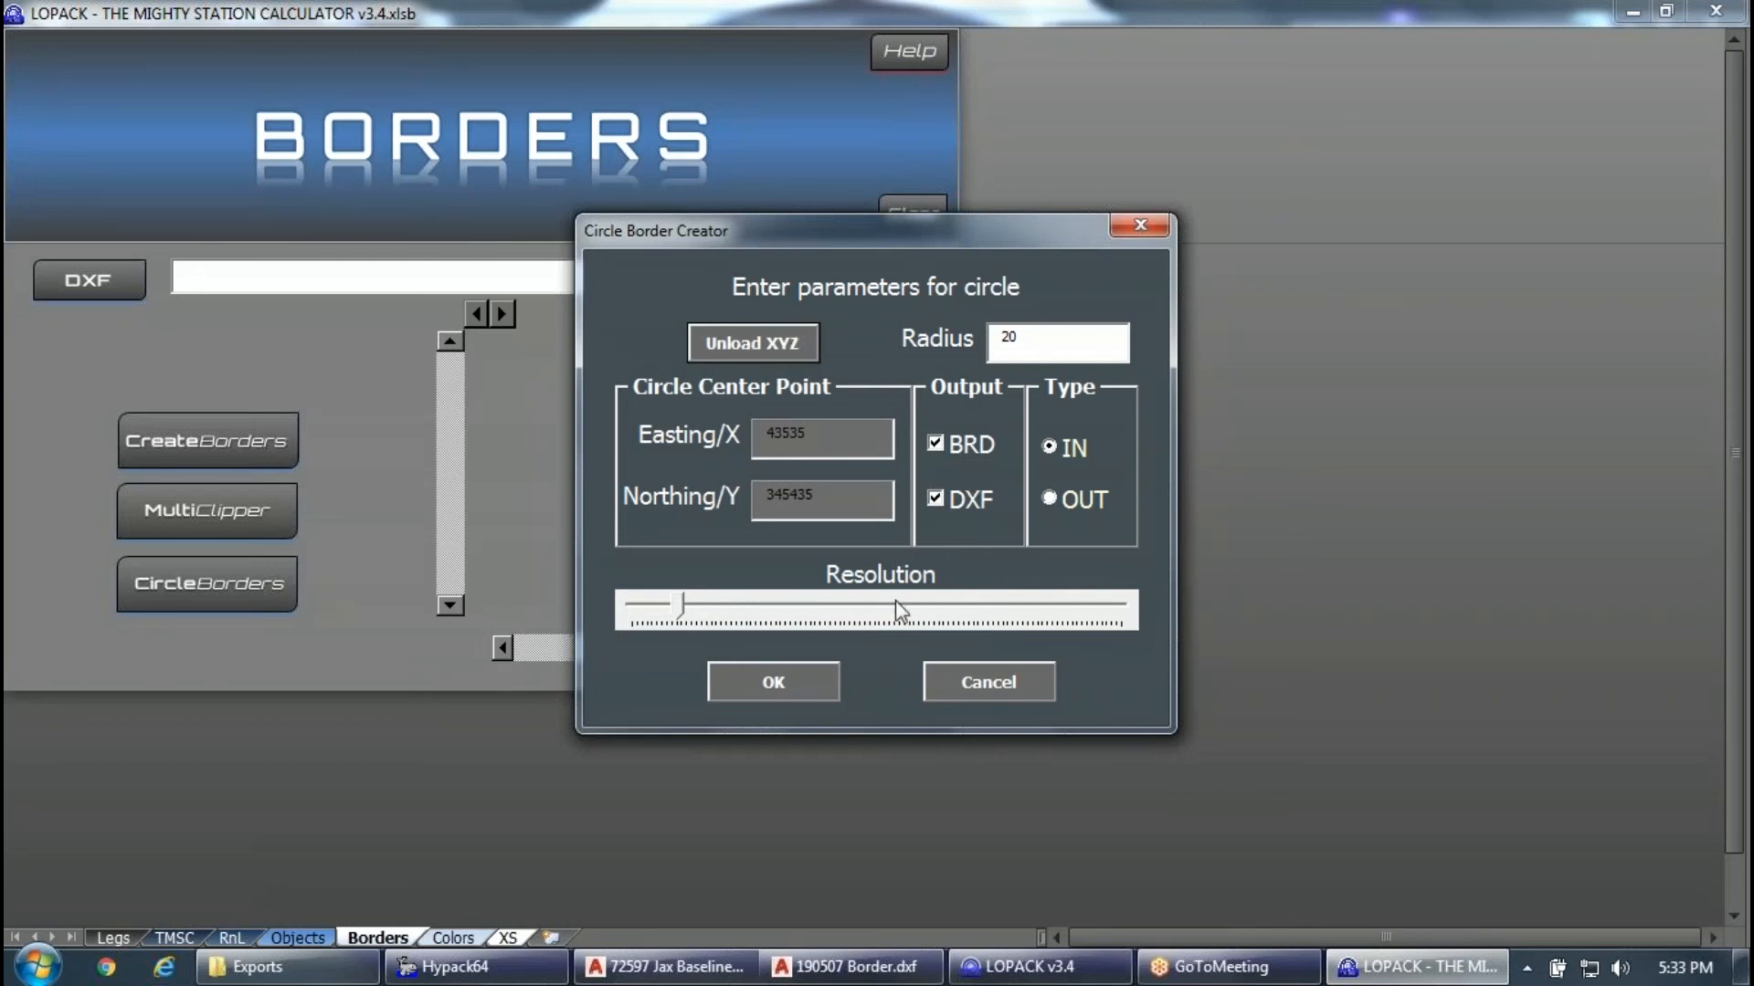
pyautogui.click(1016, 695)
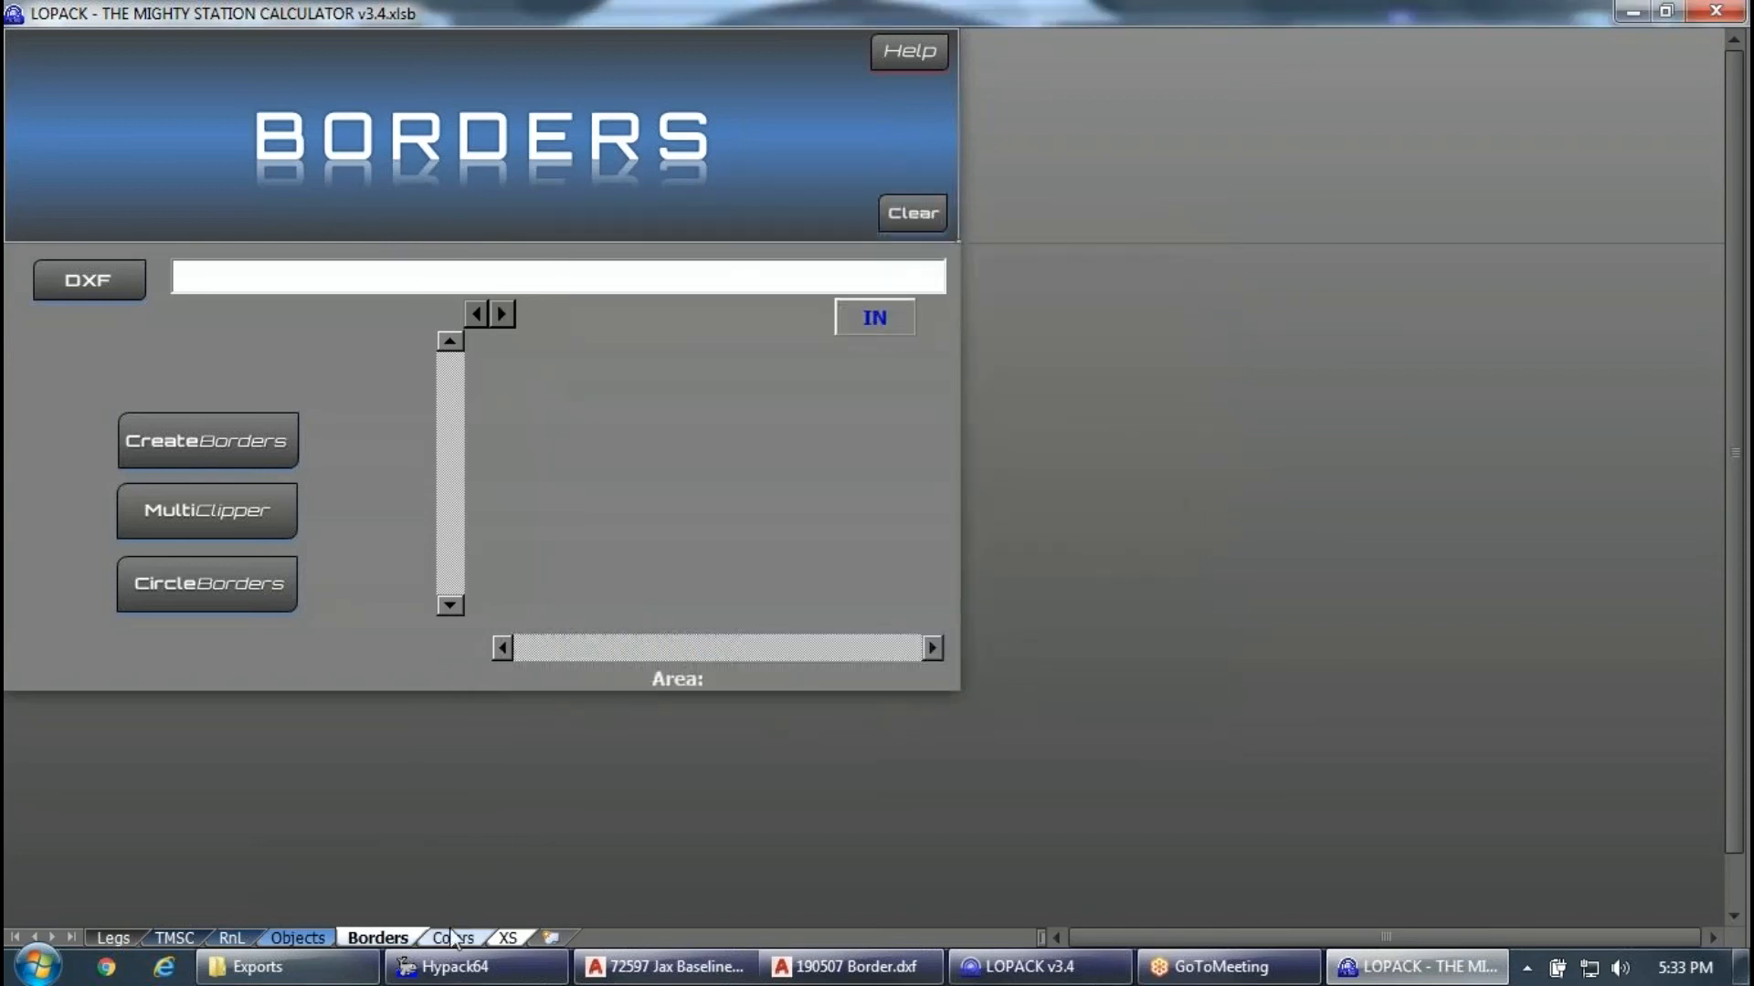
# On the Colors sheet, enter 1 and 2 as the first To values and extend the series to 7.
pyautogui.click(463, 938)
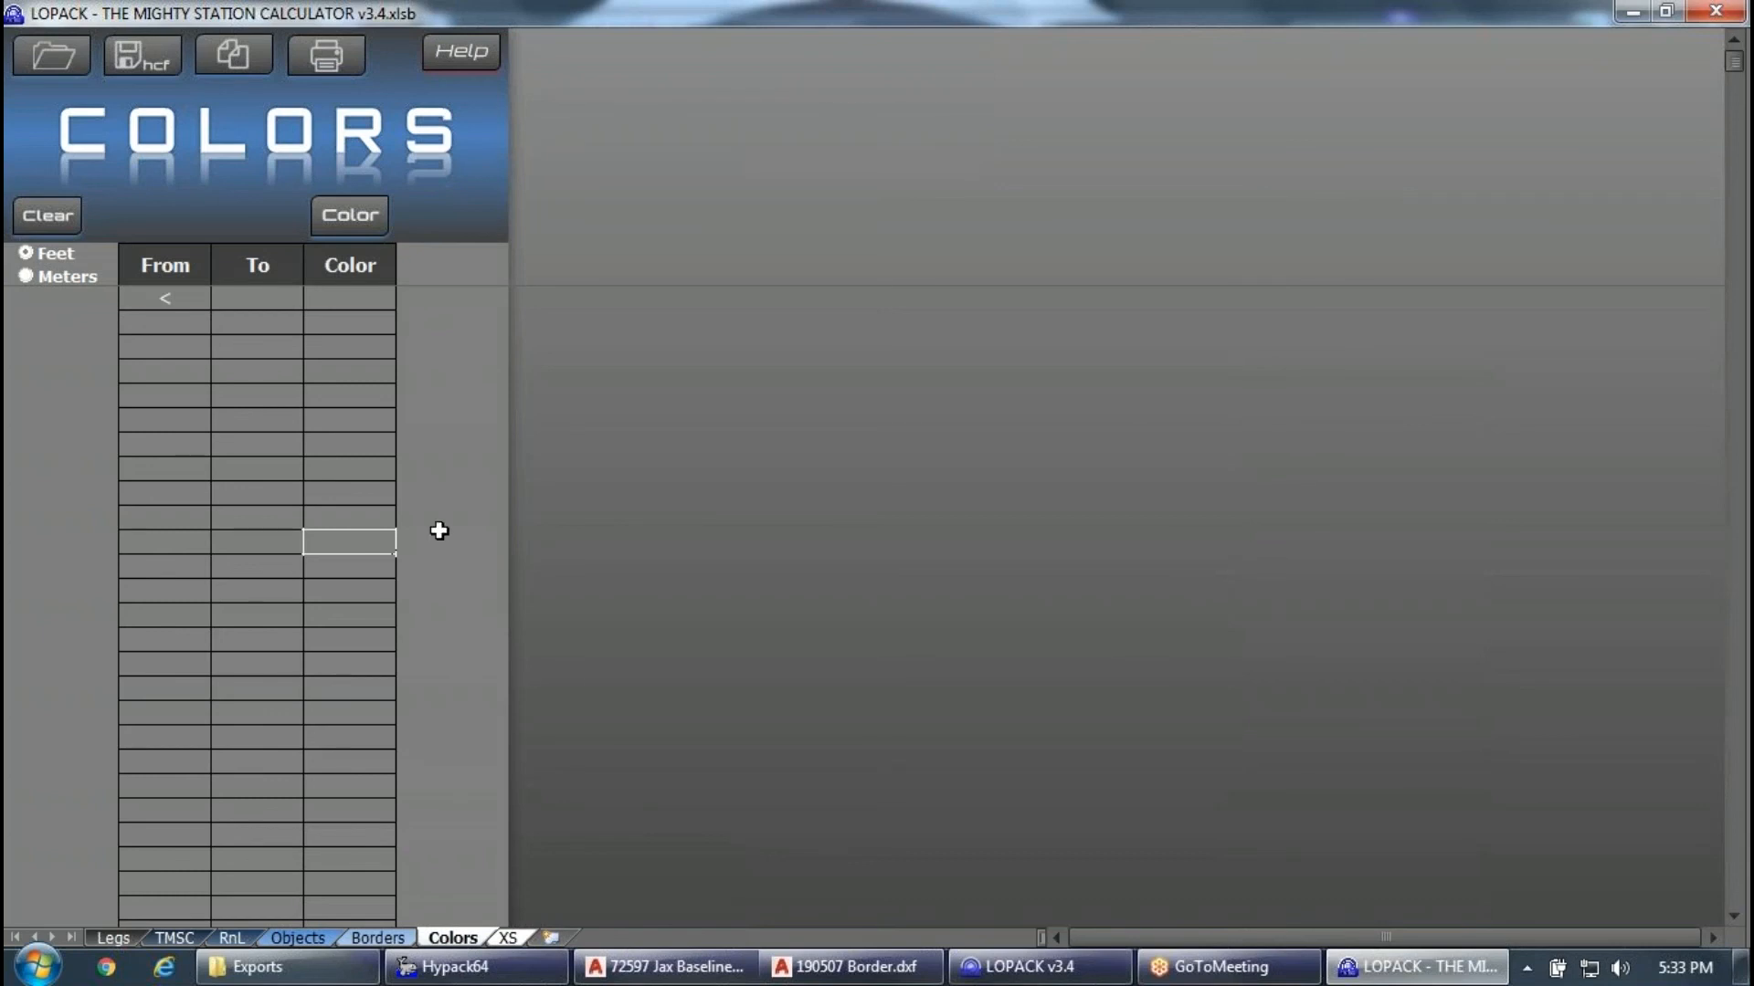
pyautogui.click(274, 303)
pyautogui.write('1')
pyautogui.press('Return')
pyautogui.write('2')
pyautogui.press('Return')
pyautogui.moveTo(260, 299); pyautogui.dragTo(263, 318)
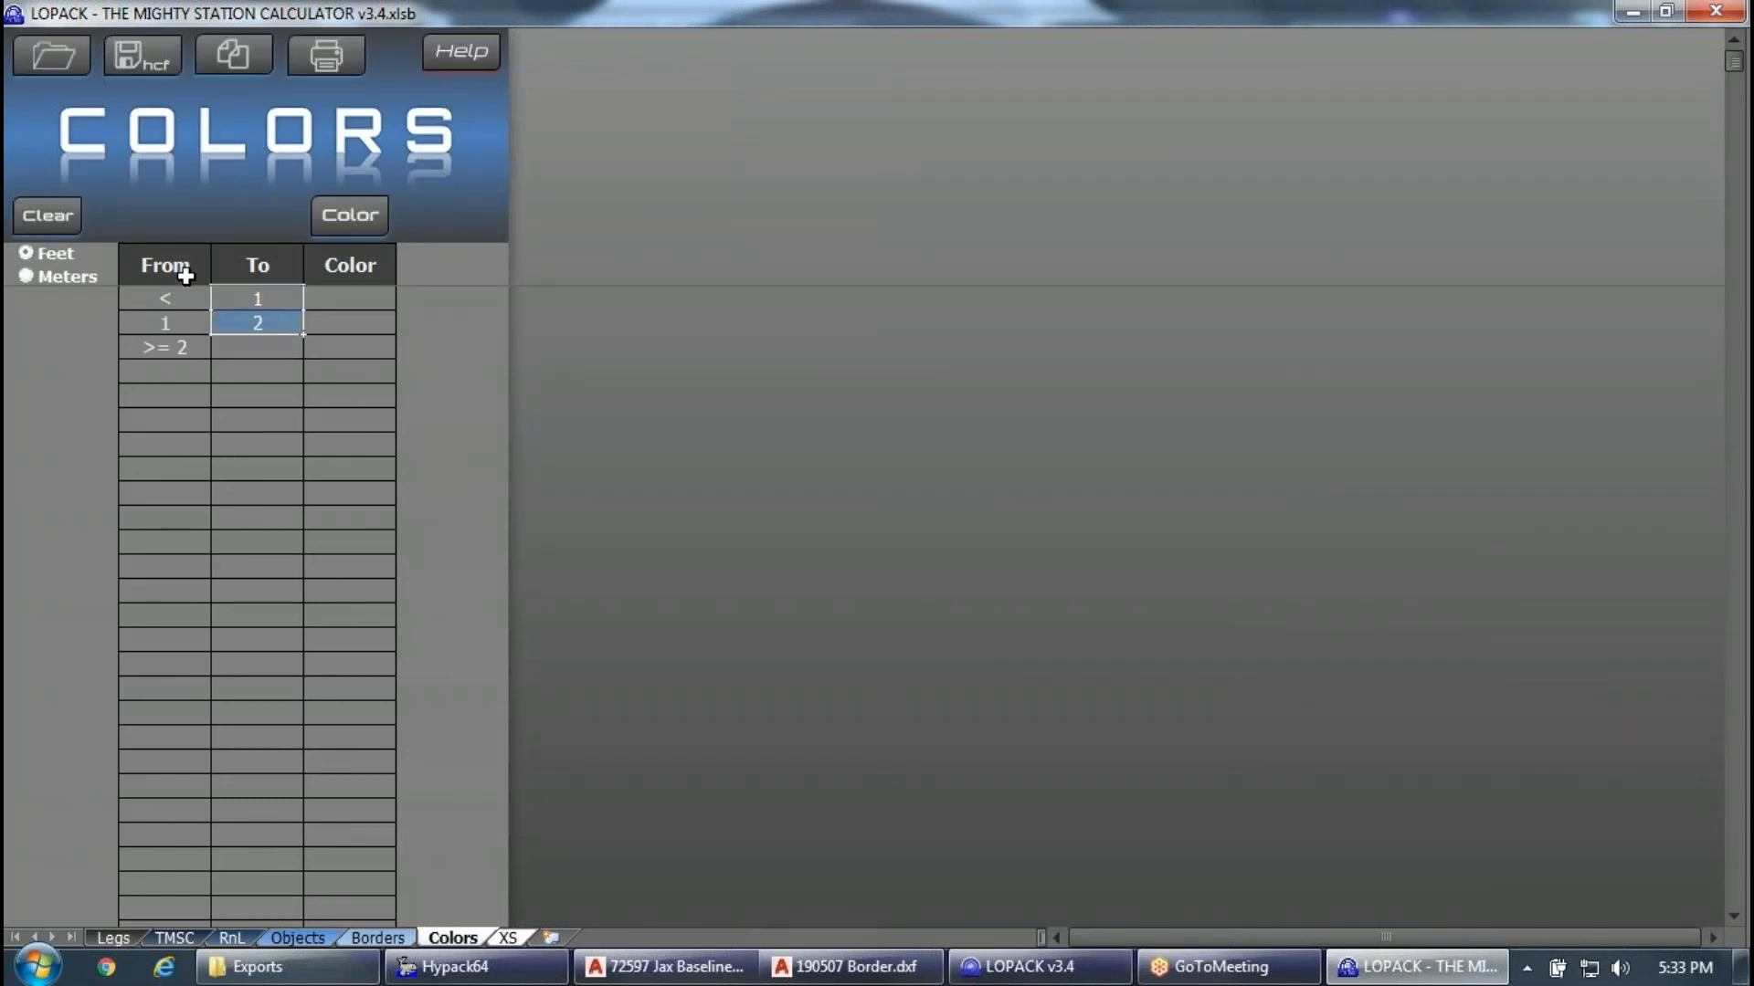
pyautogui.moveTo(305, 340); pyautogui.dragTo(311, 452)
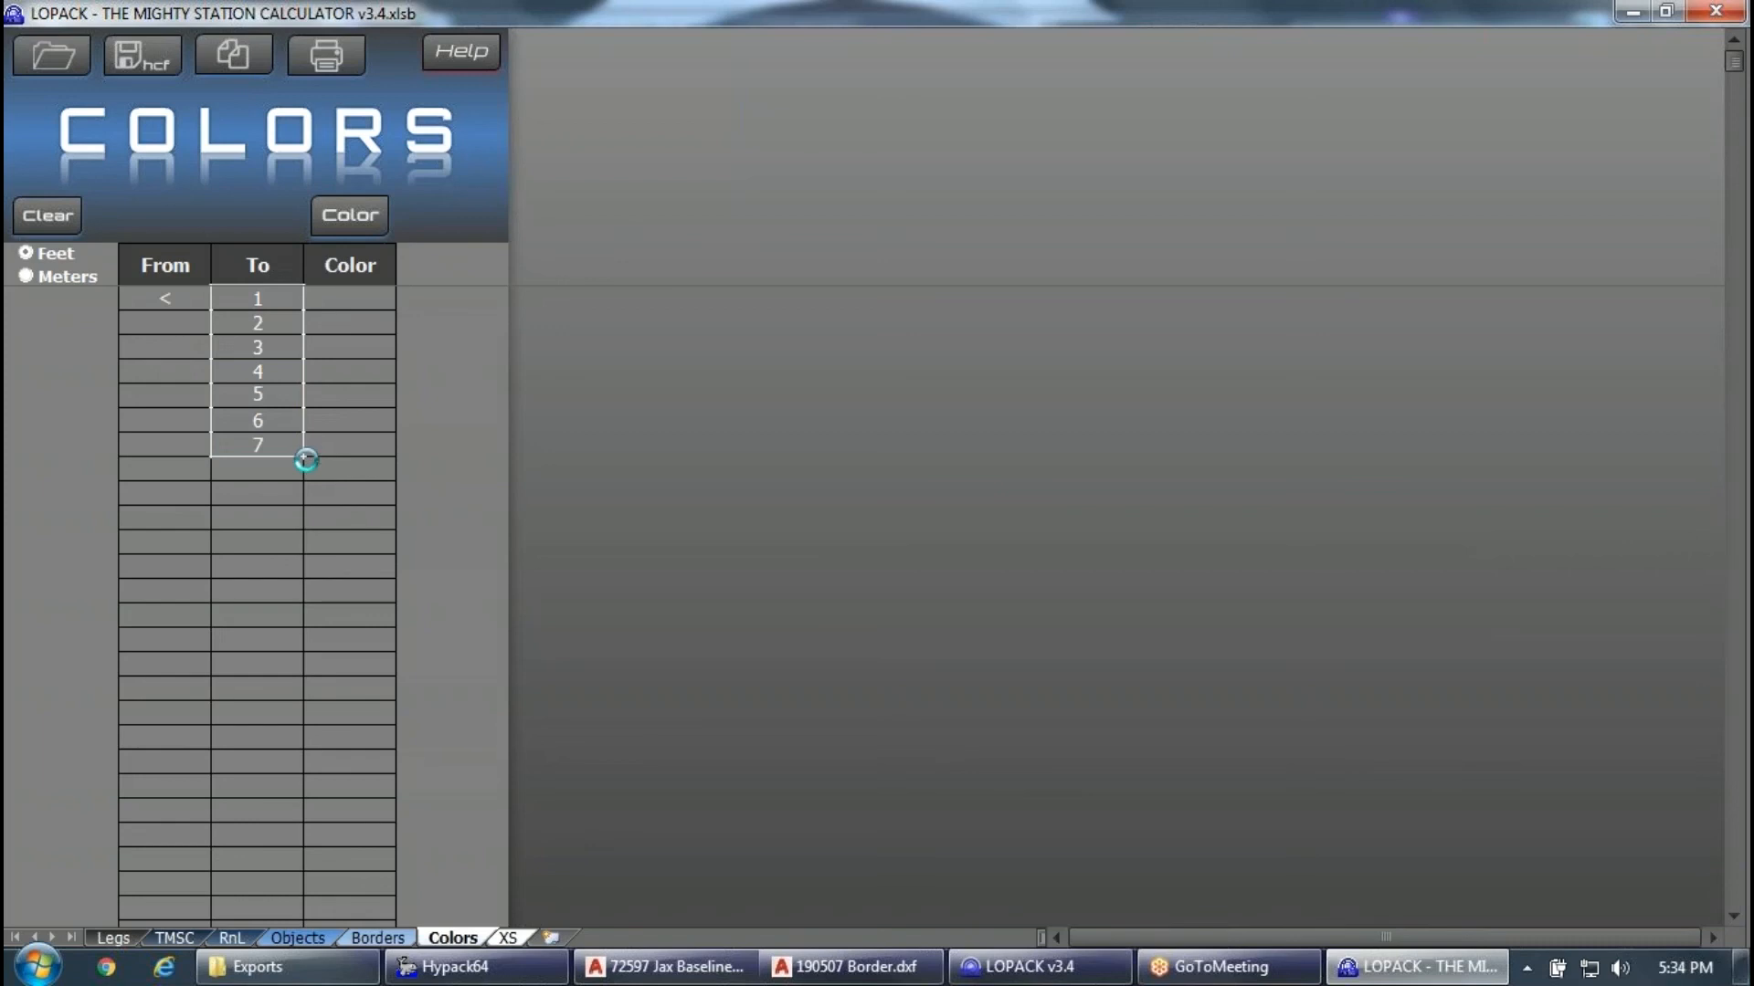
# Add 10, 15, and 20 below 7 as further To values in the color range table.
pyautogui.click(273, 468)
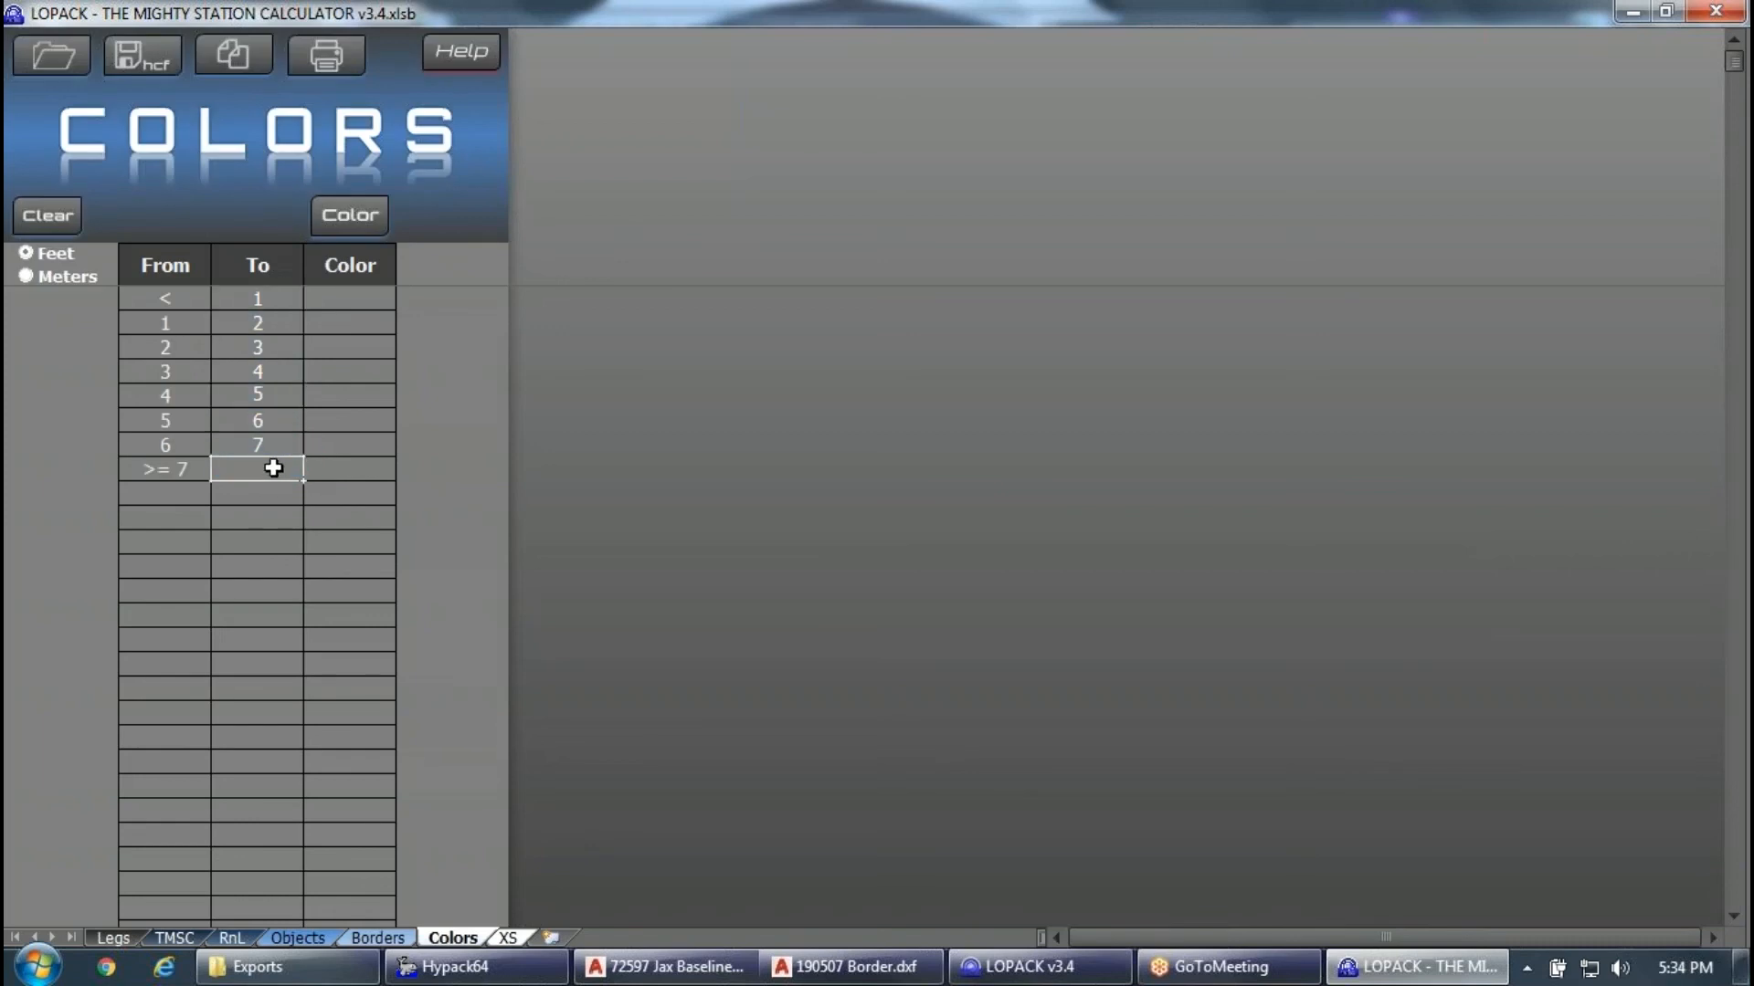
pyautogui.write('10')
pyautogui.click(266, 499)
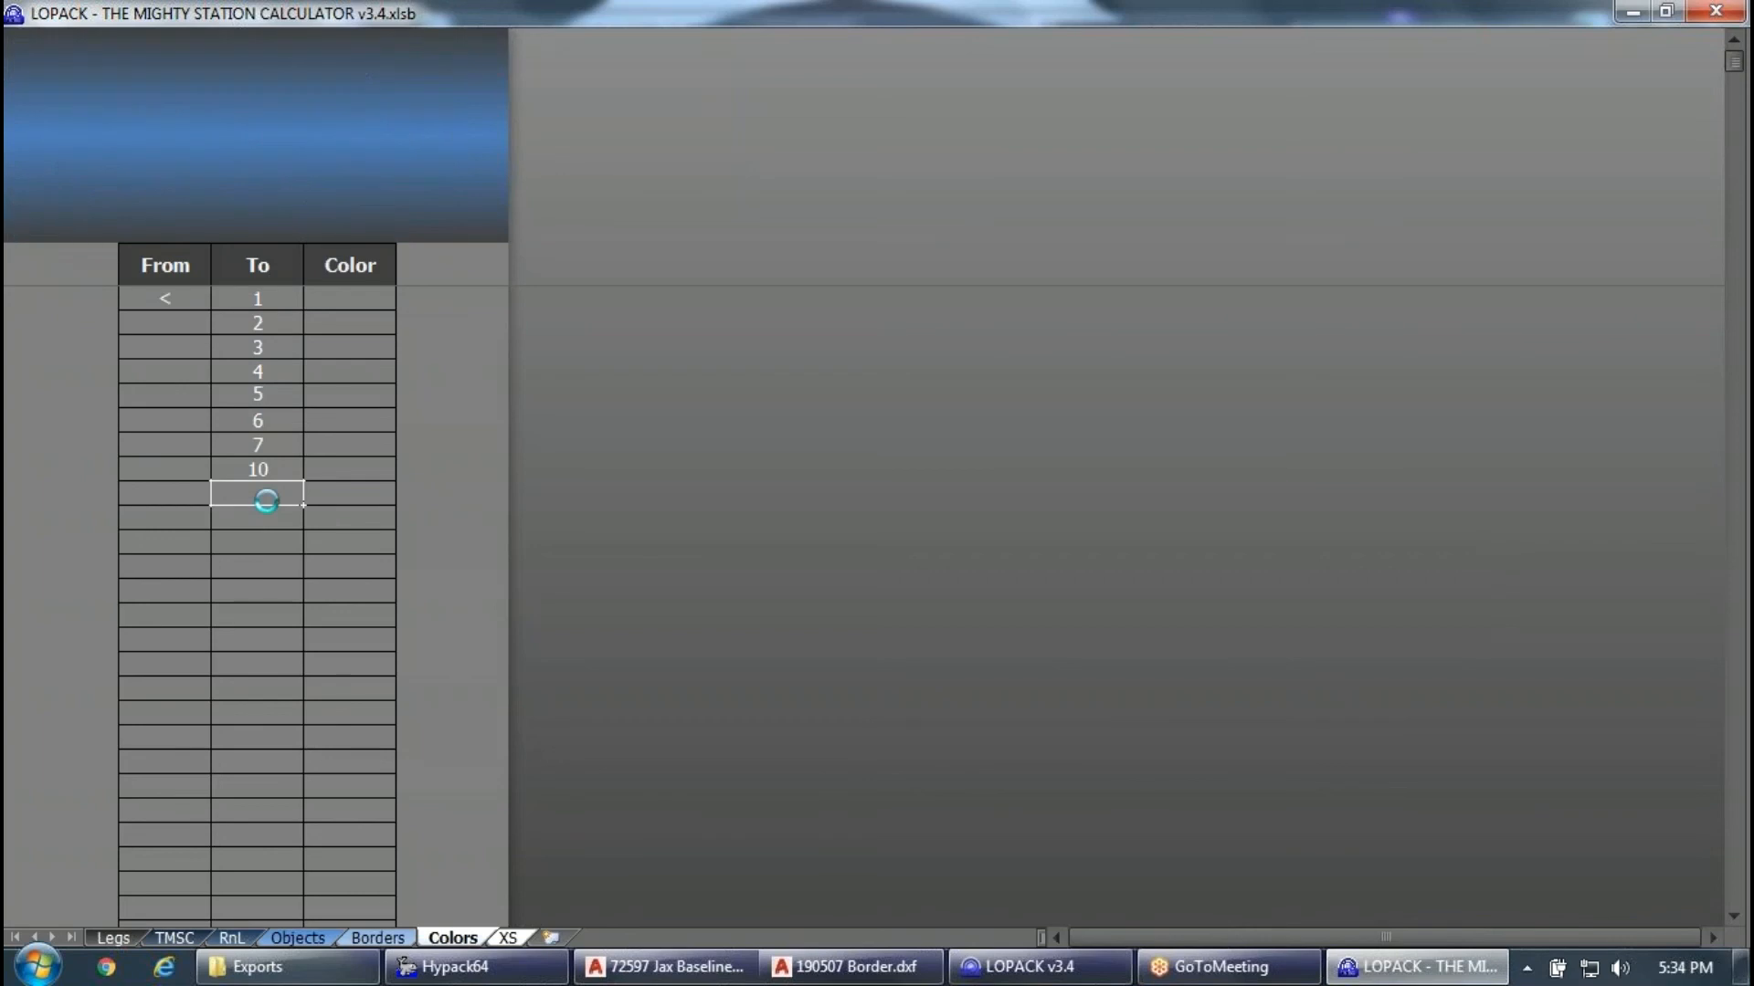
pyautogui.write('15')
pyautogui.press('Return')
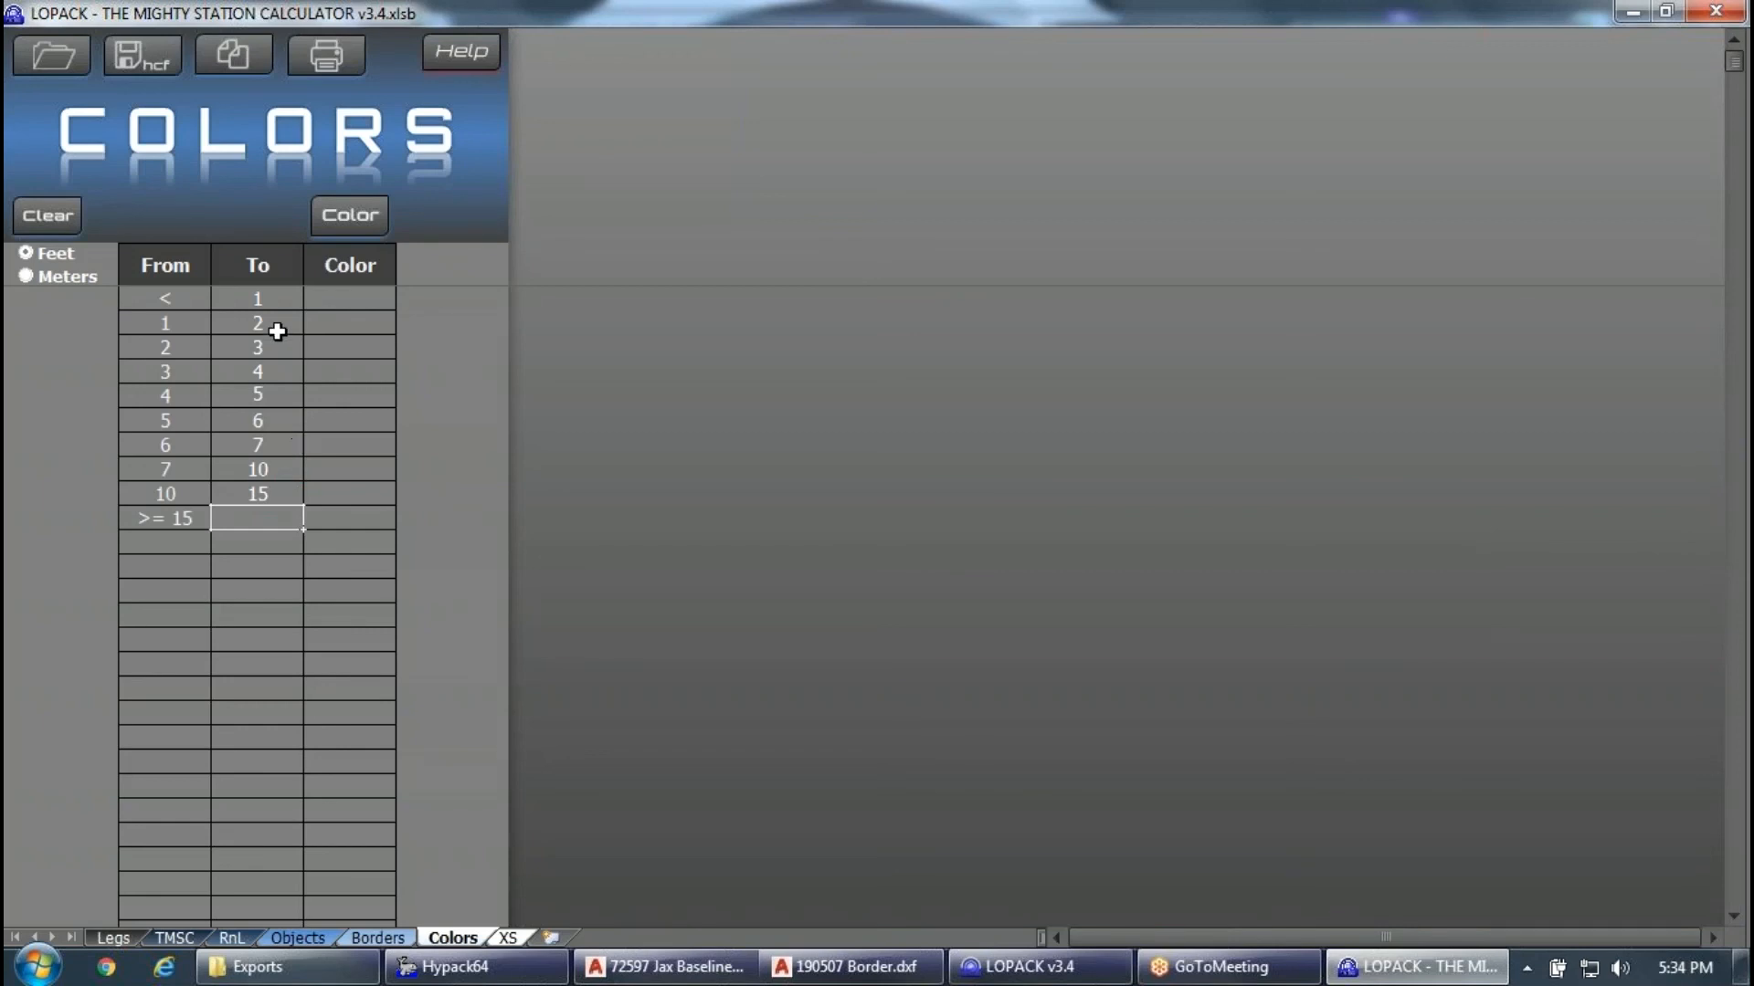
pyautogui.write('20')
pyautogui.press('Return')
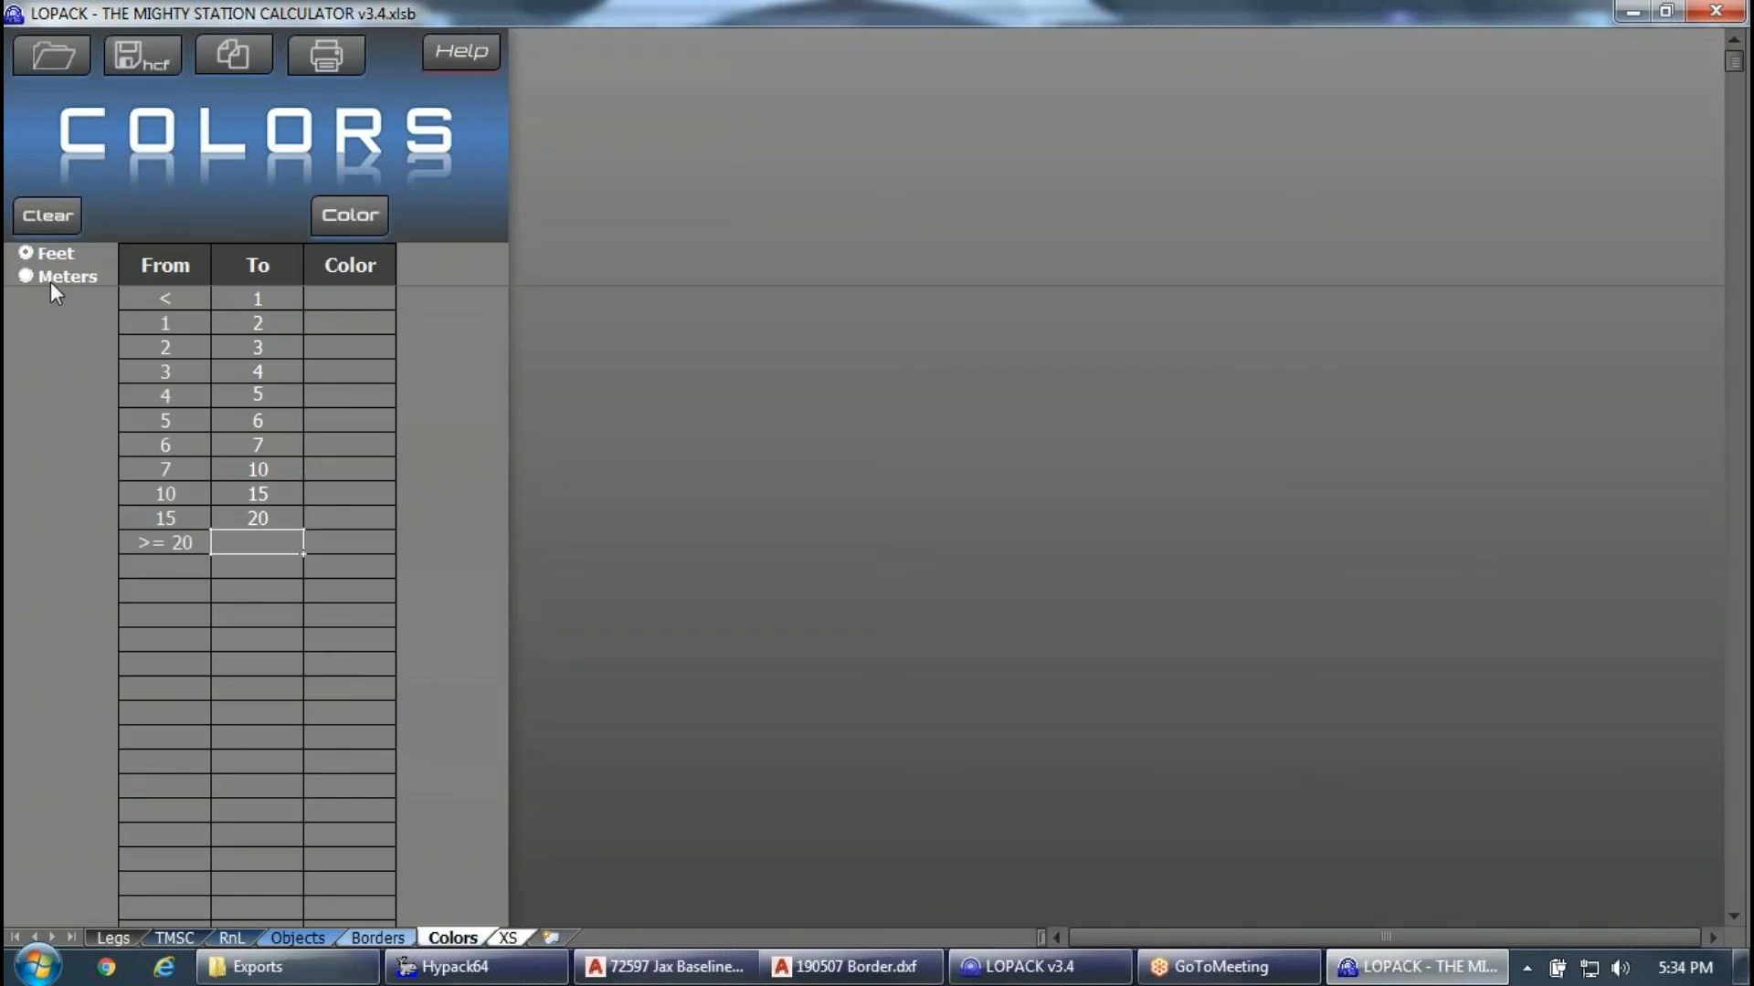
# Assign a blue standard color to the range below 1.
pyautogui.click(259, 297)
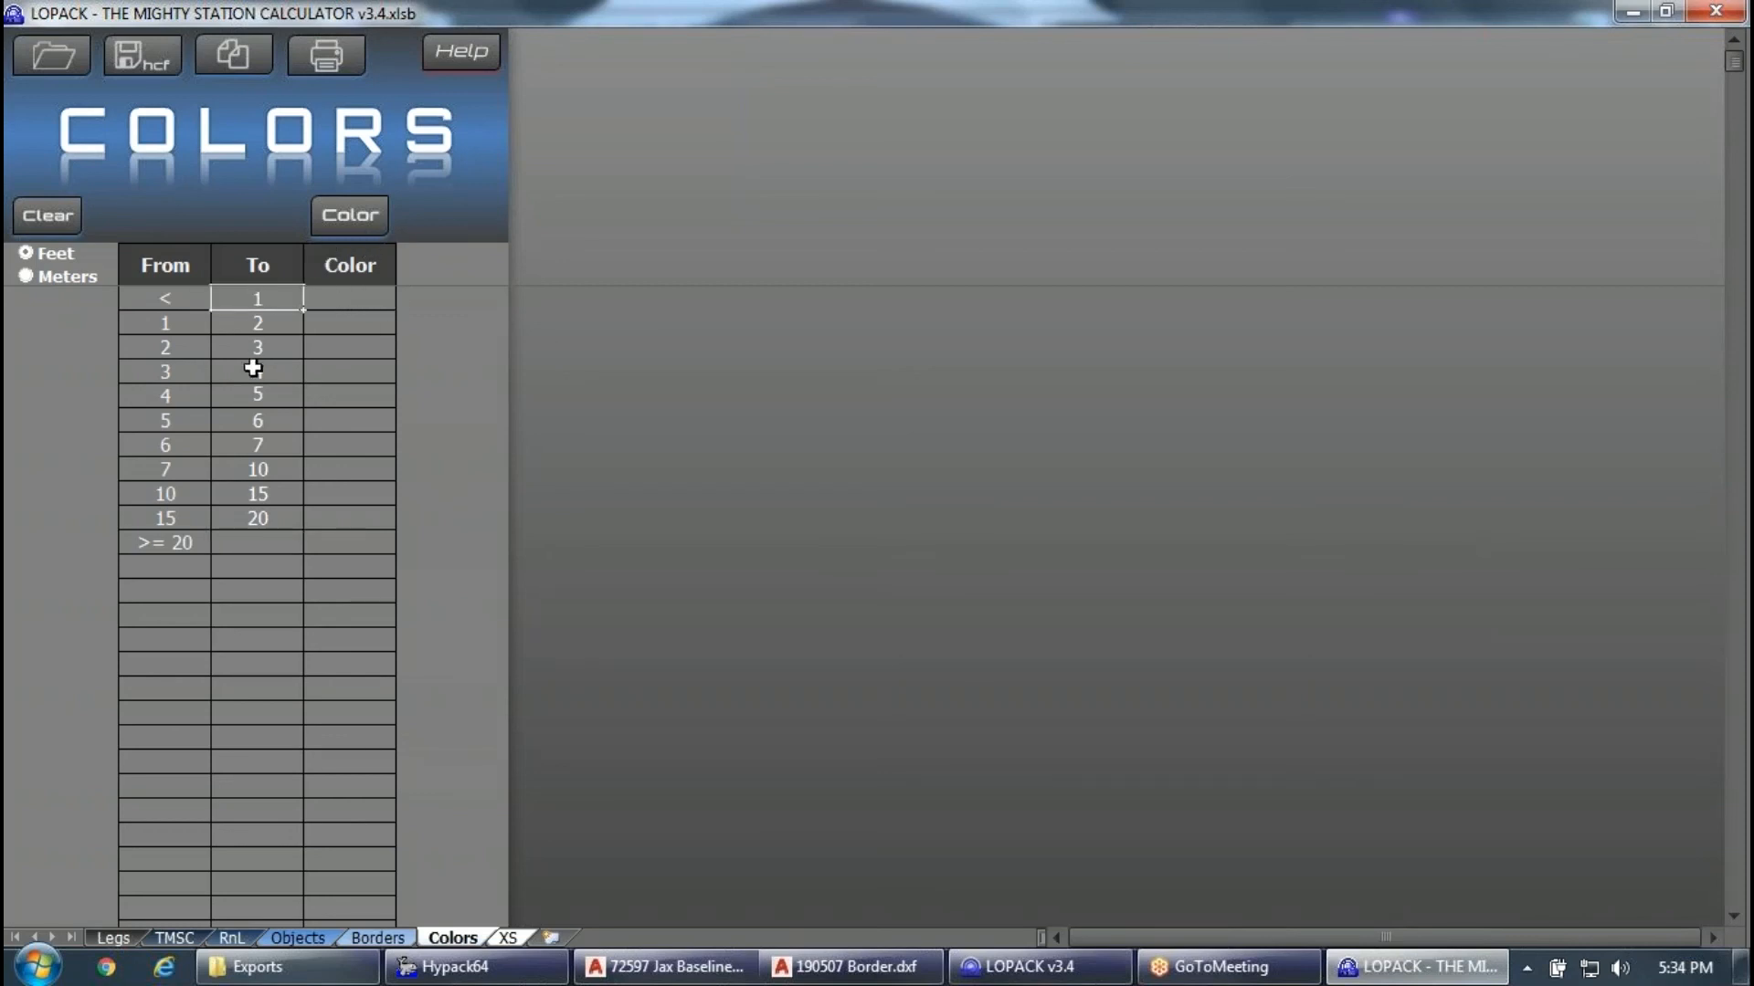
pyautogui.click(354, 229)
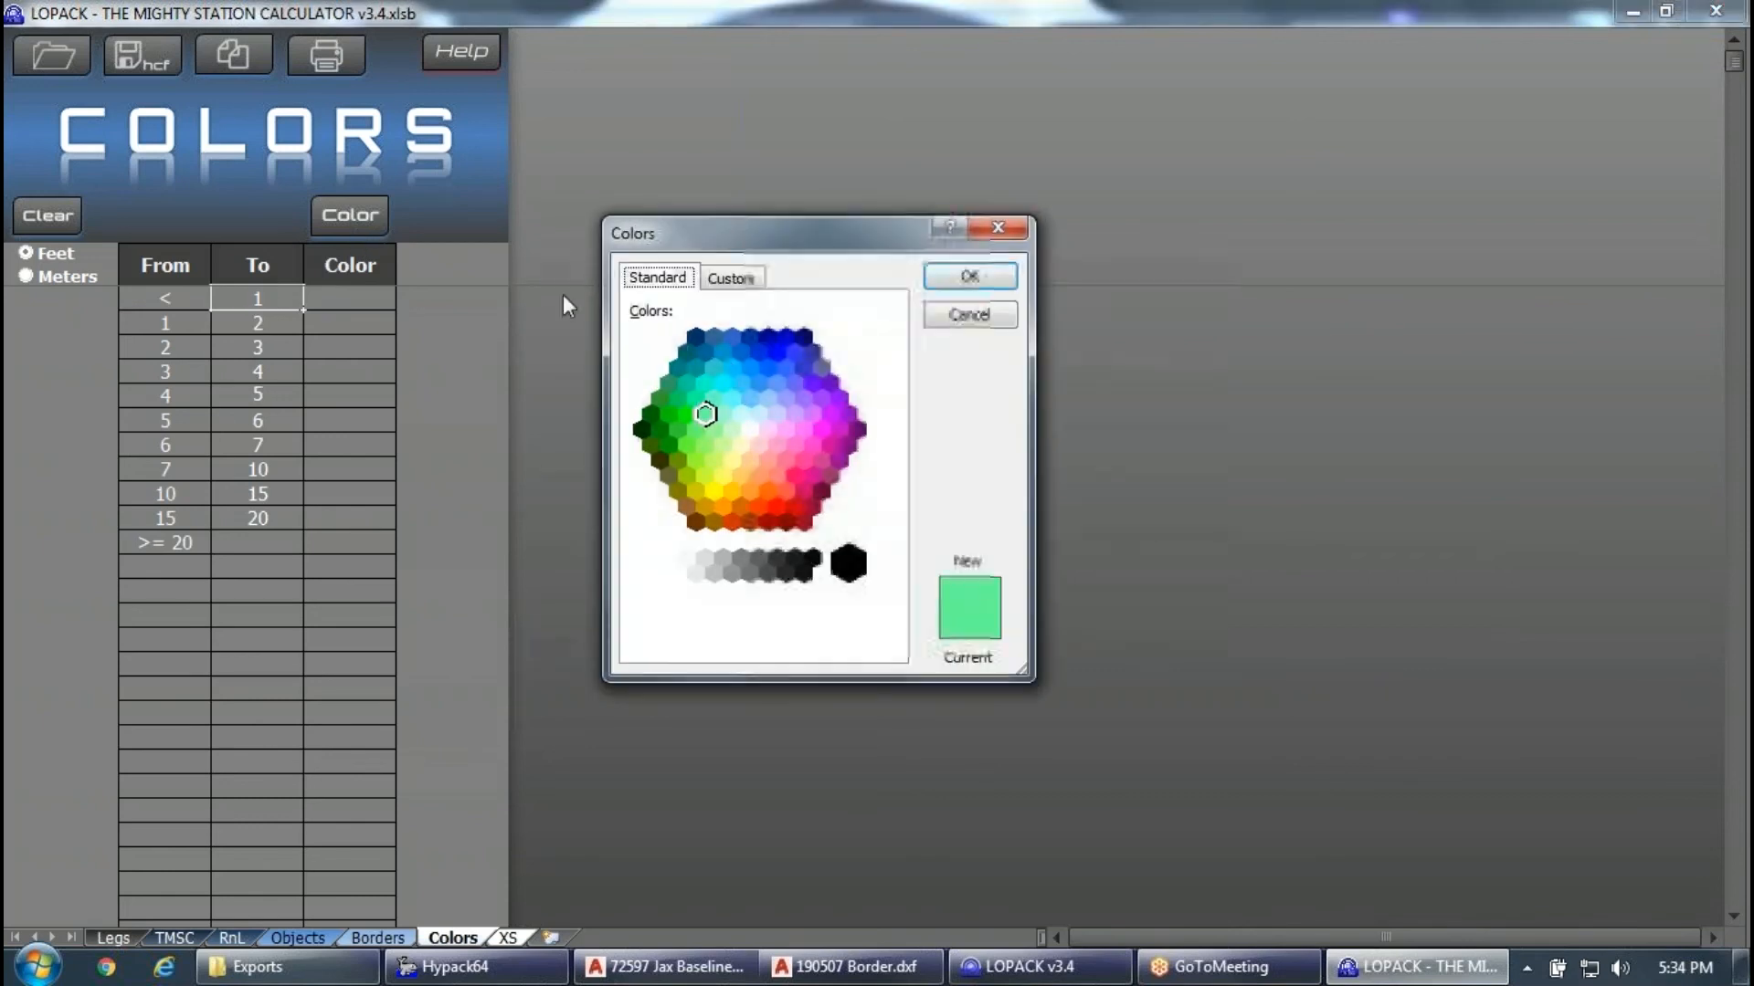
pyautogui.click(784, 337)
pyautogui.click(970, 277)
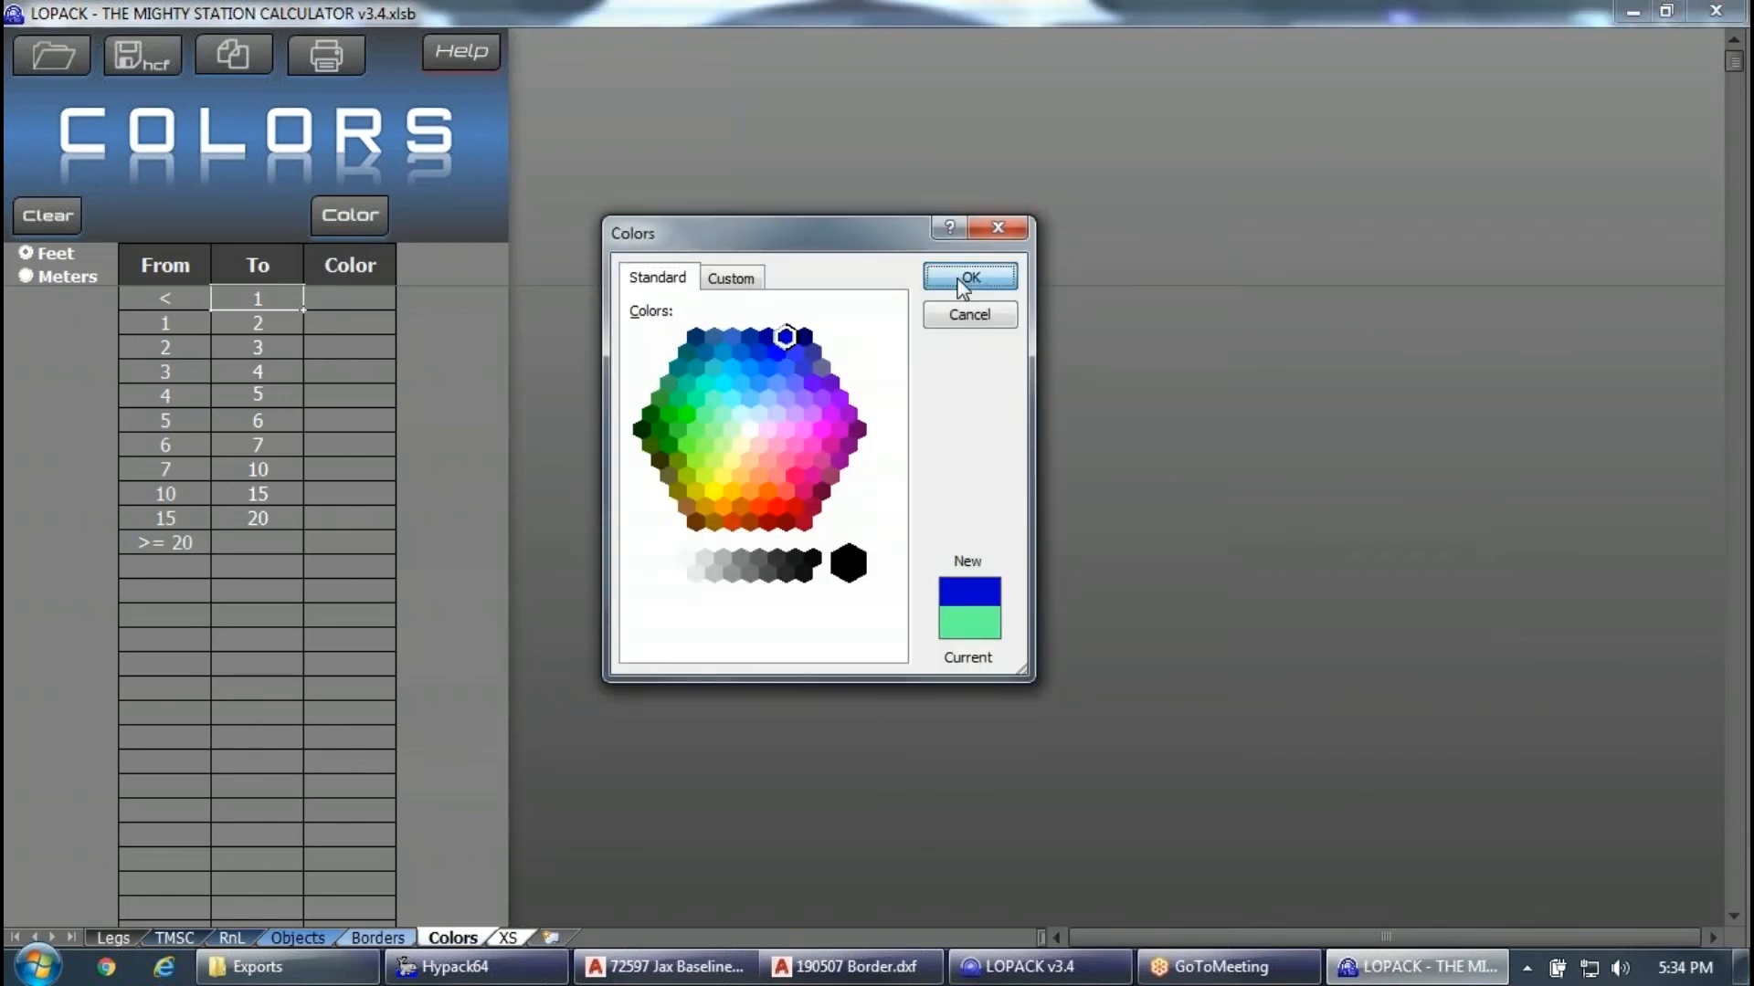
# Assign a green standard color to the 5 to 6 range and a red one to the range of 20 and above.
pyautogui.click(342, 421)
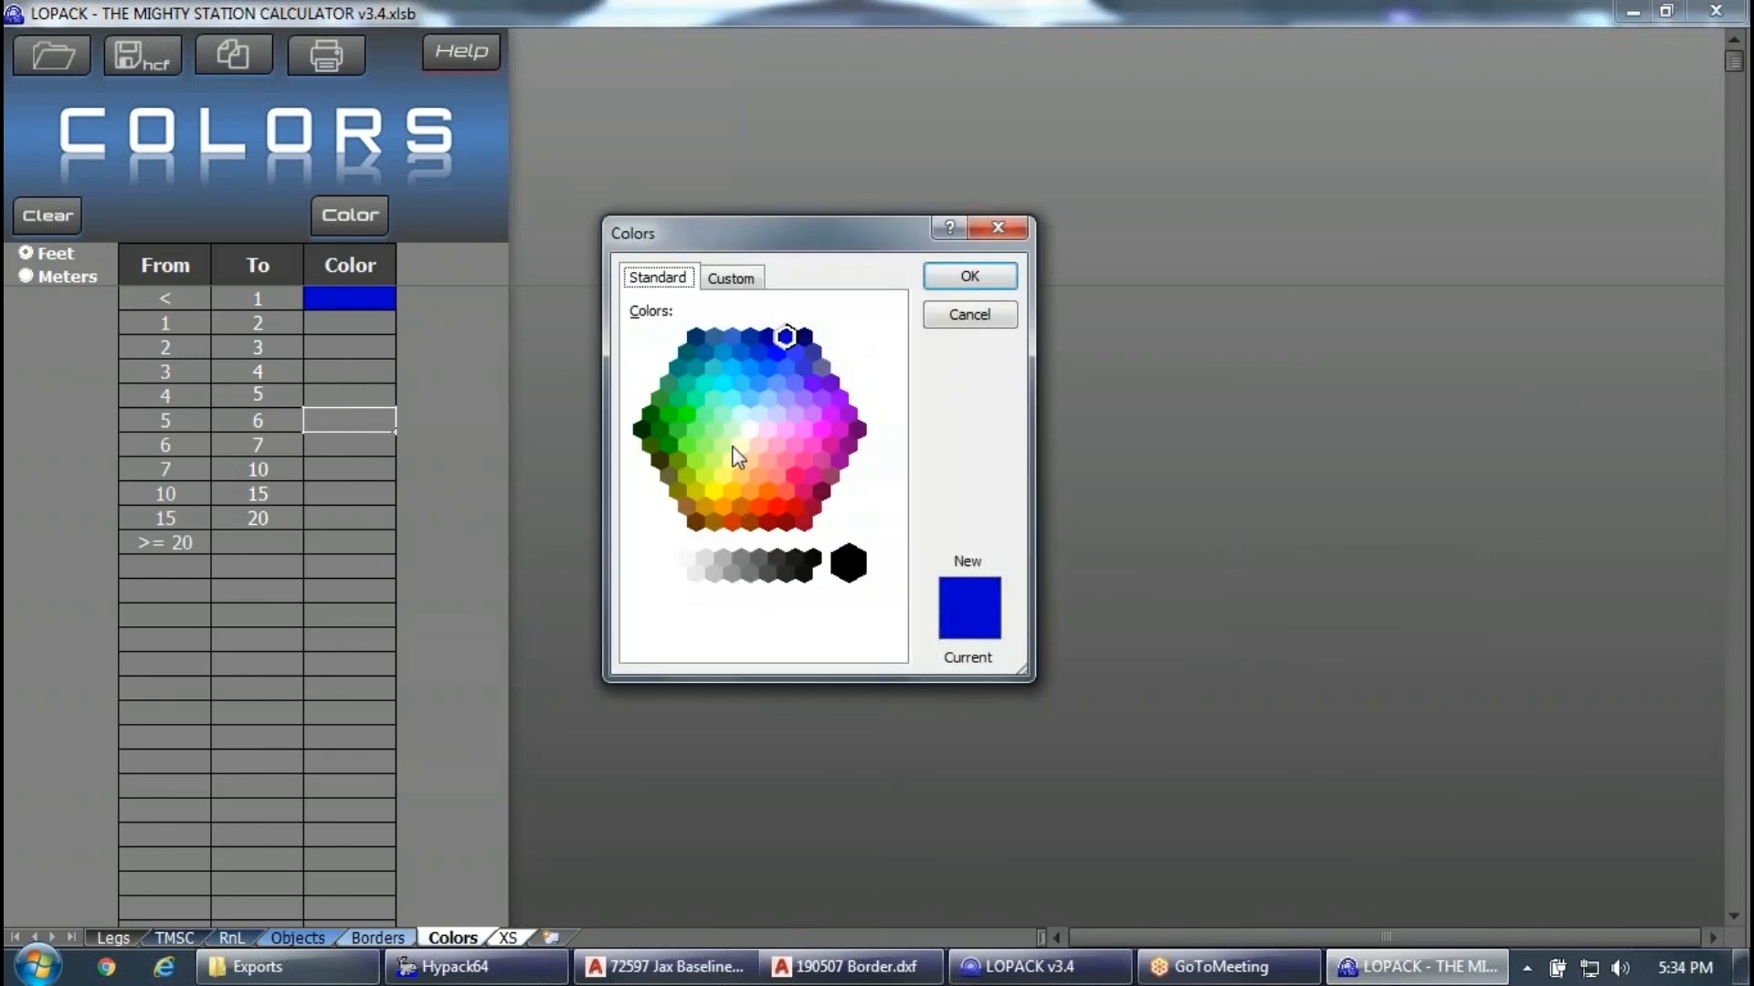
pyautogui.click(671, 445)
pyautogui.click(687, 427)
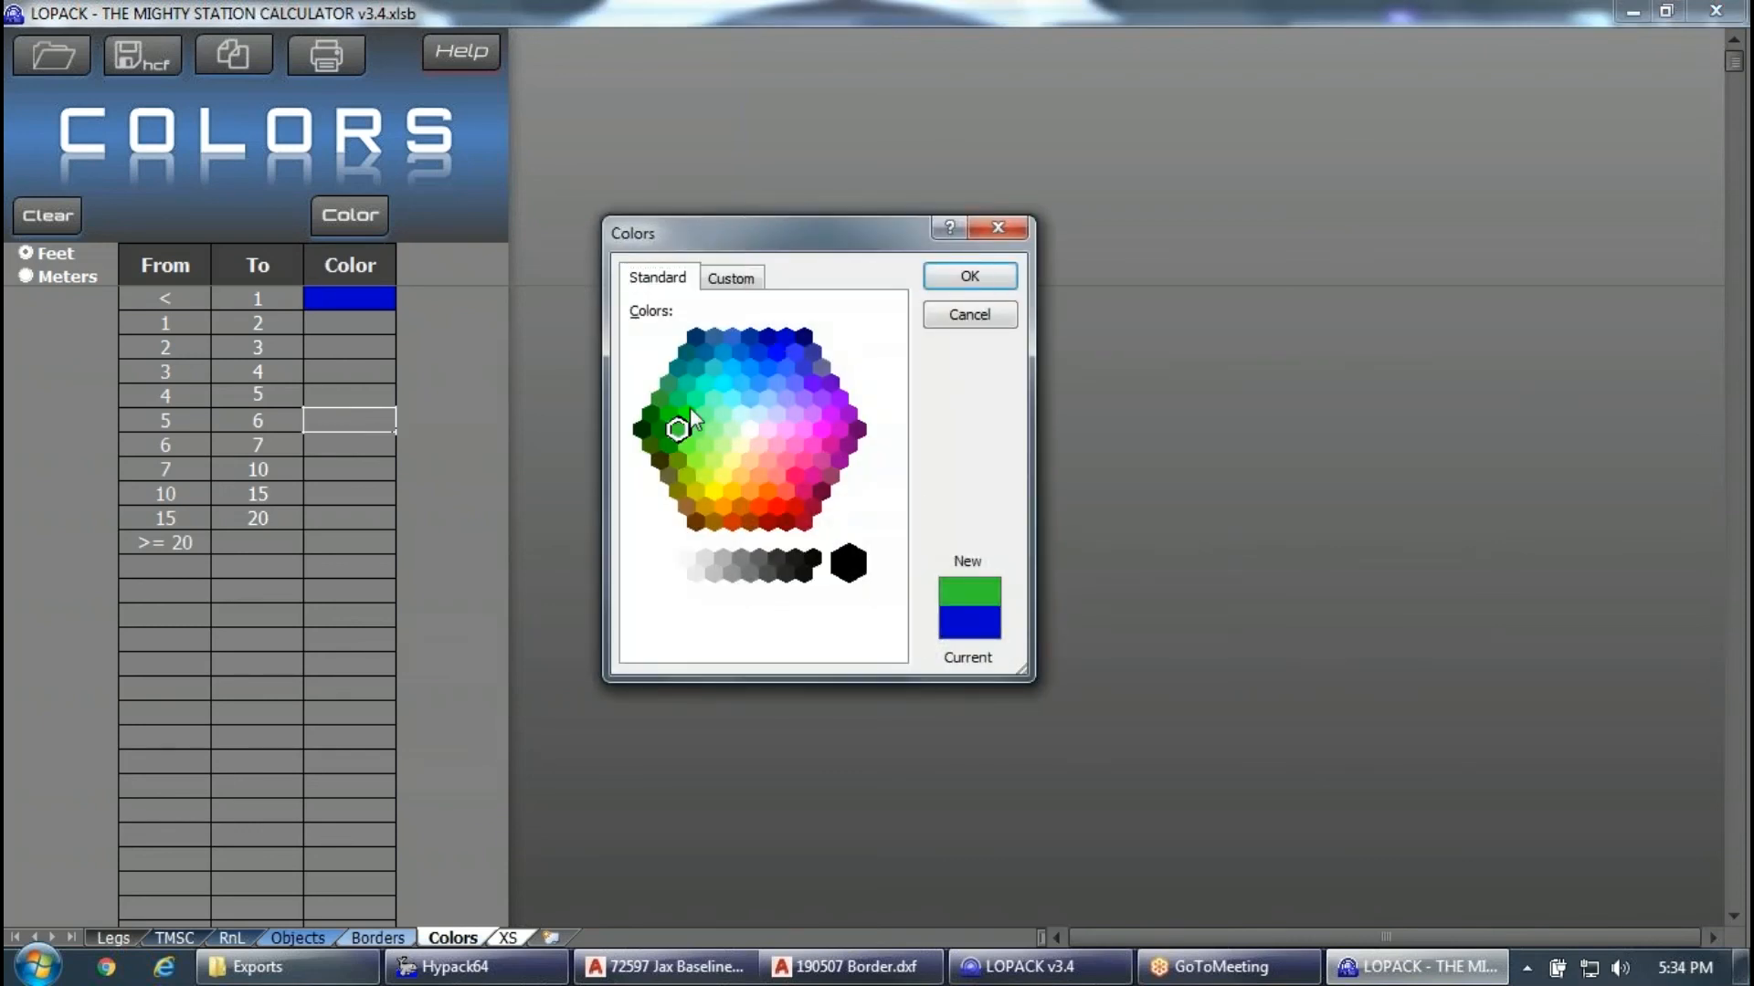
pyautogui.click(970, 276)
pyautogui.click(348, 541)
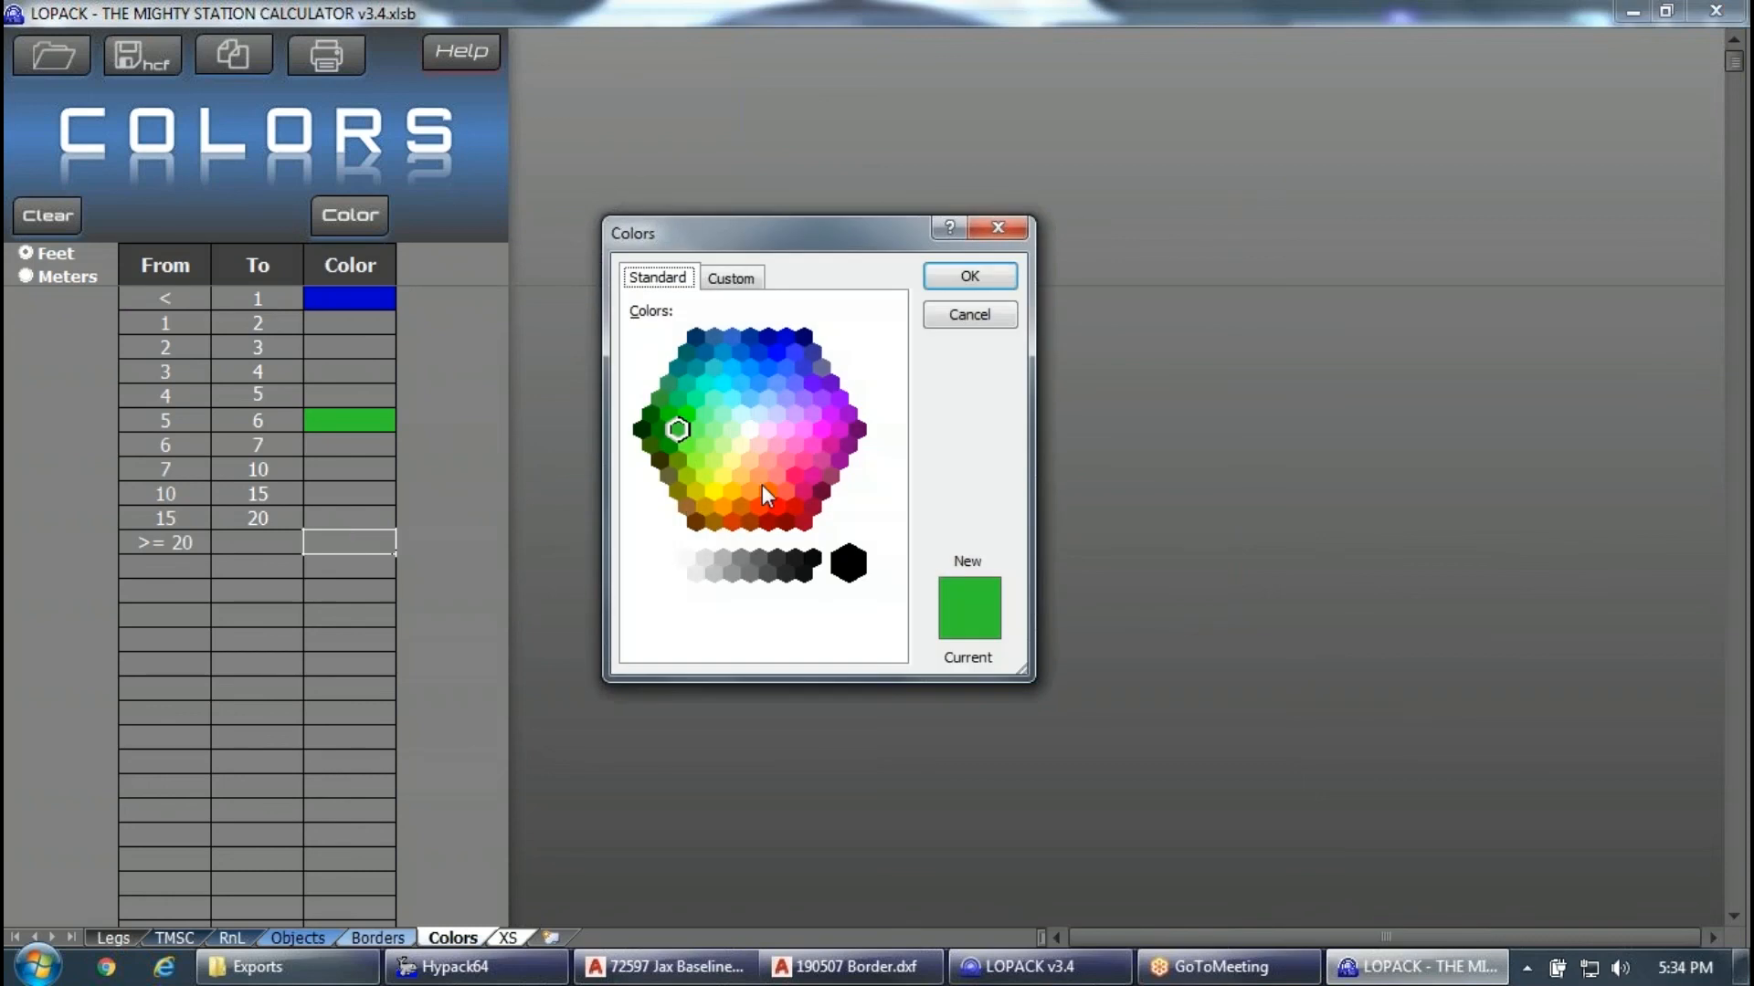
pyautogui.click(777, 507)
pyautogui.click(991, 278)
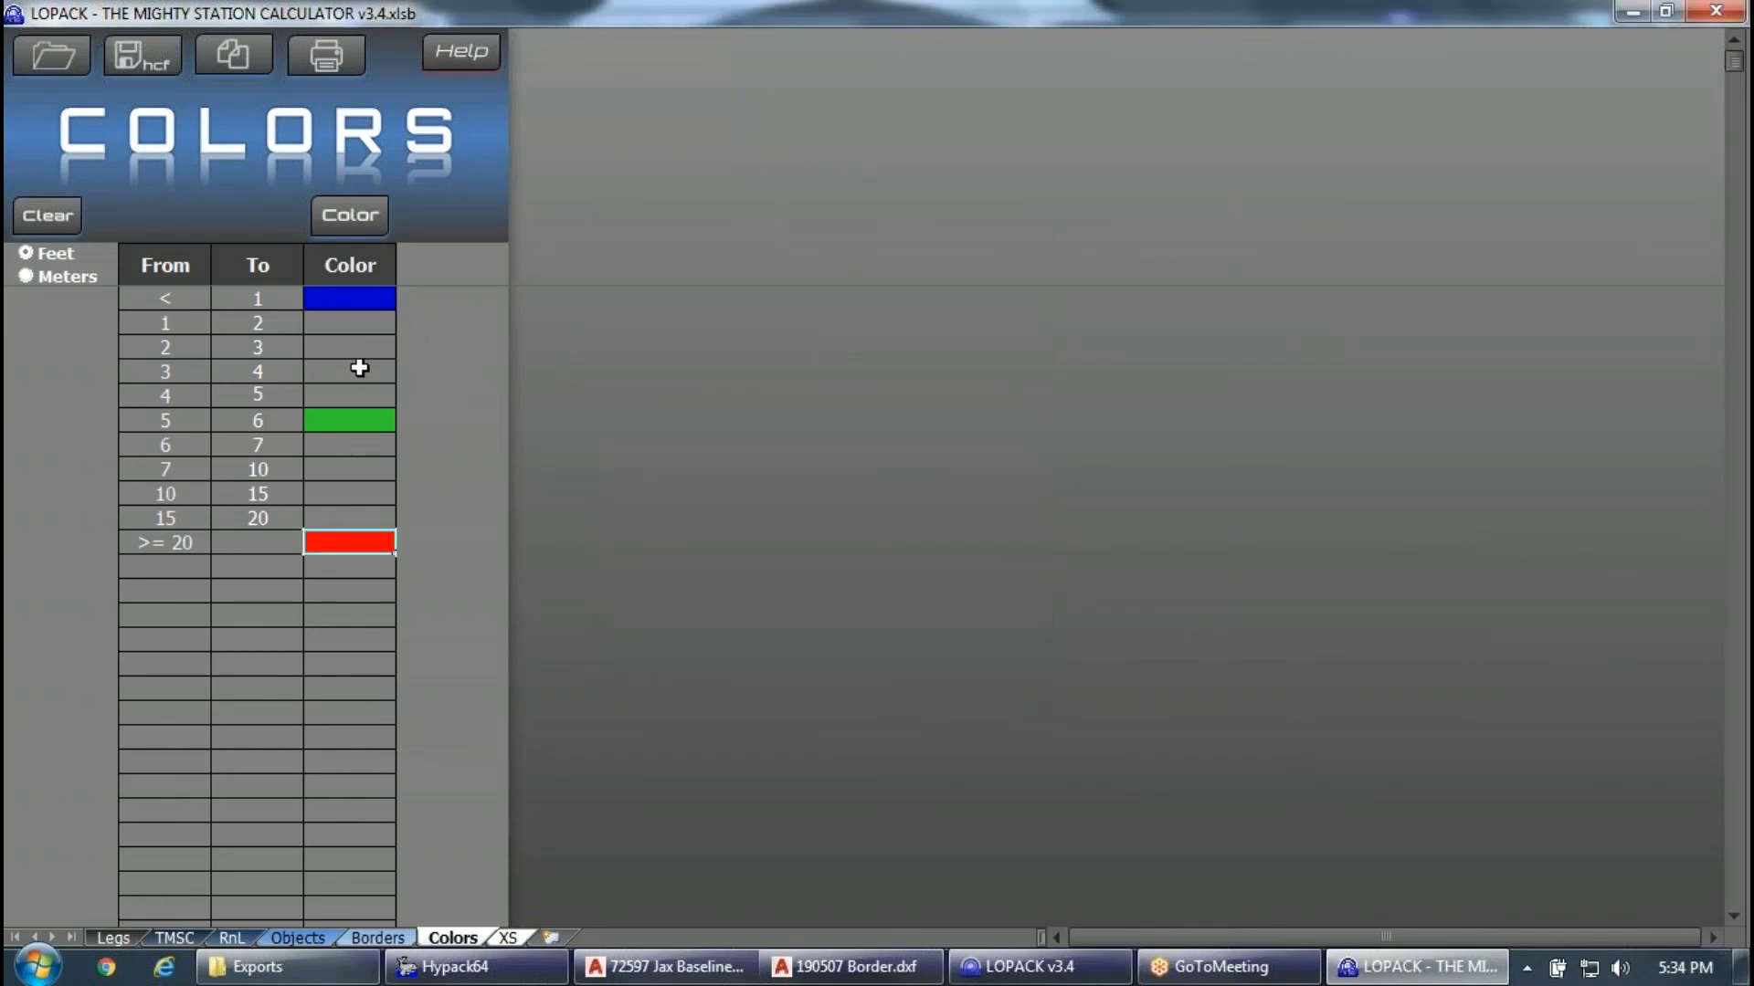
# Blend the color cells between the blue, green, and red ranges into a gradient down the color table.
pyautogui.click(356, 294)
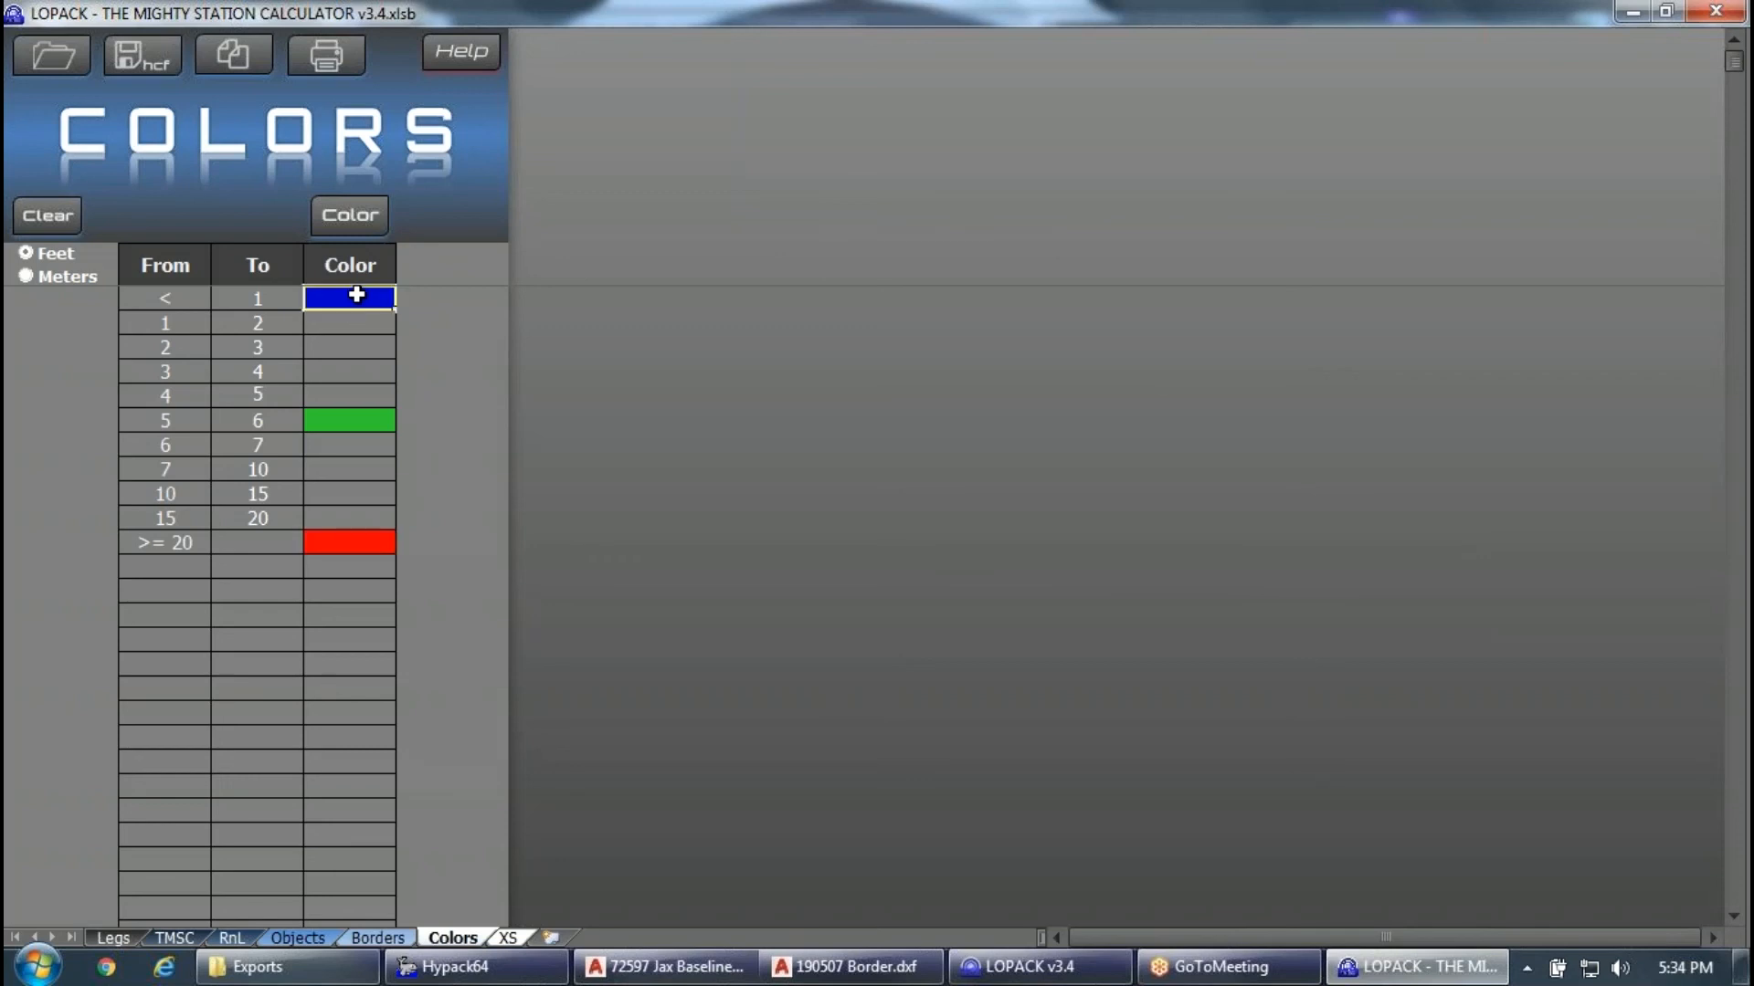
pyautogui.moveTo(356, 294); pyautogui.dragTo(337, 540)
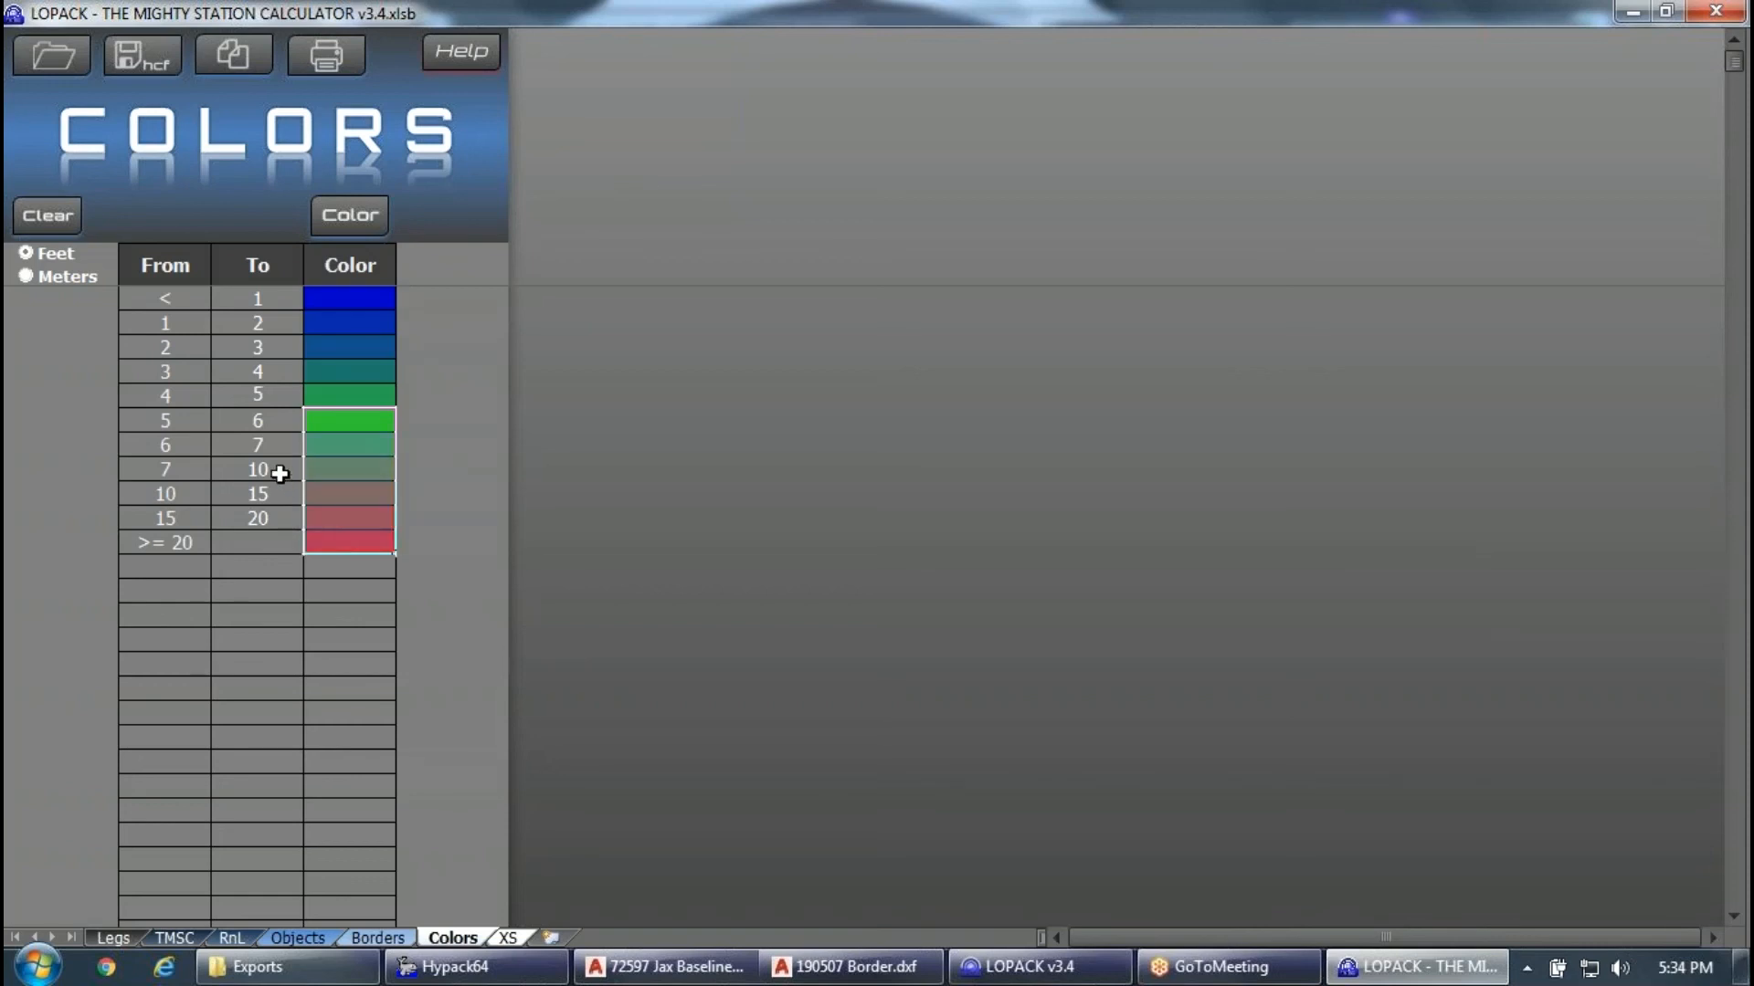
pyautogui.click(233, 393)
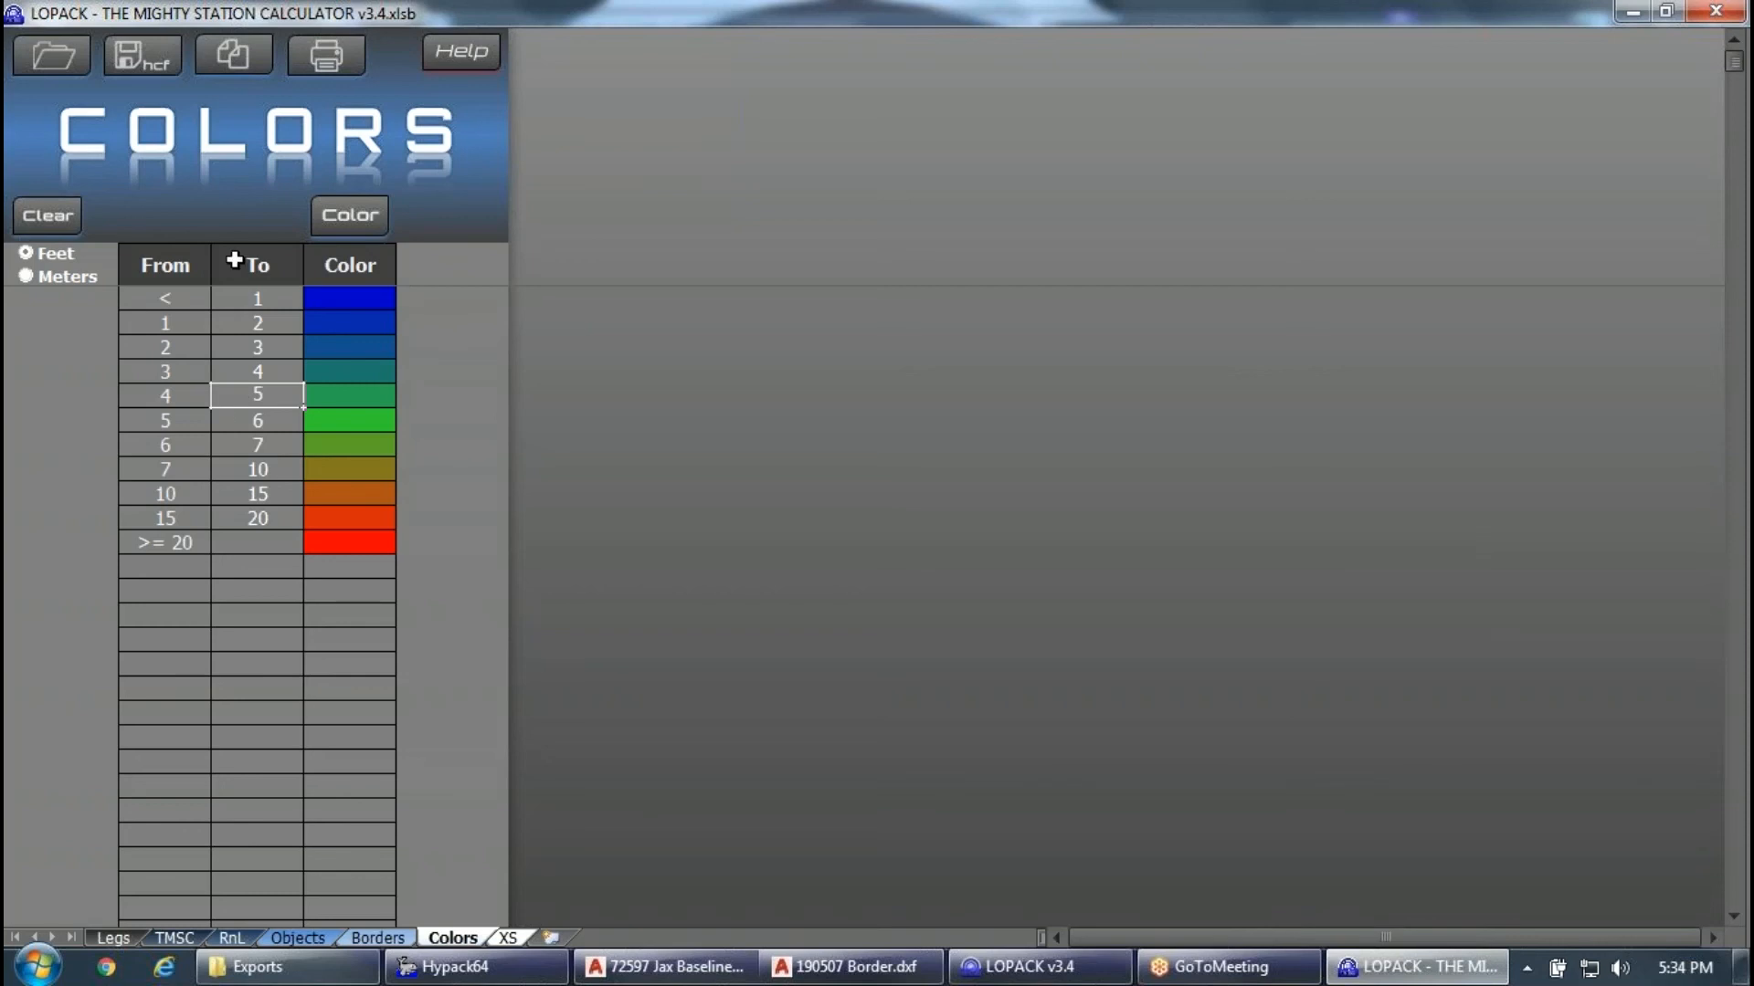
# Cancel saving the table as 190507 Colors.hcf and copy it as a legend titled Soundings Legend.
pyautogui.click(163, 78)
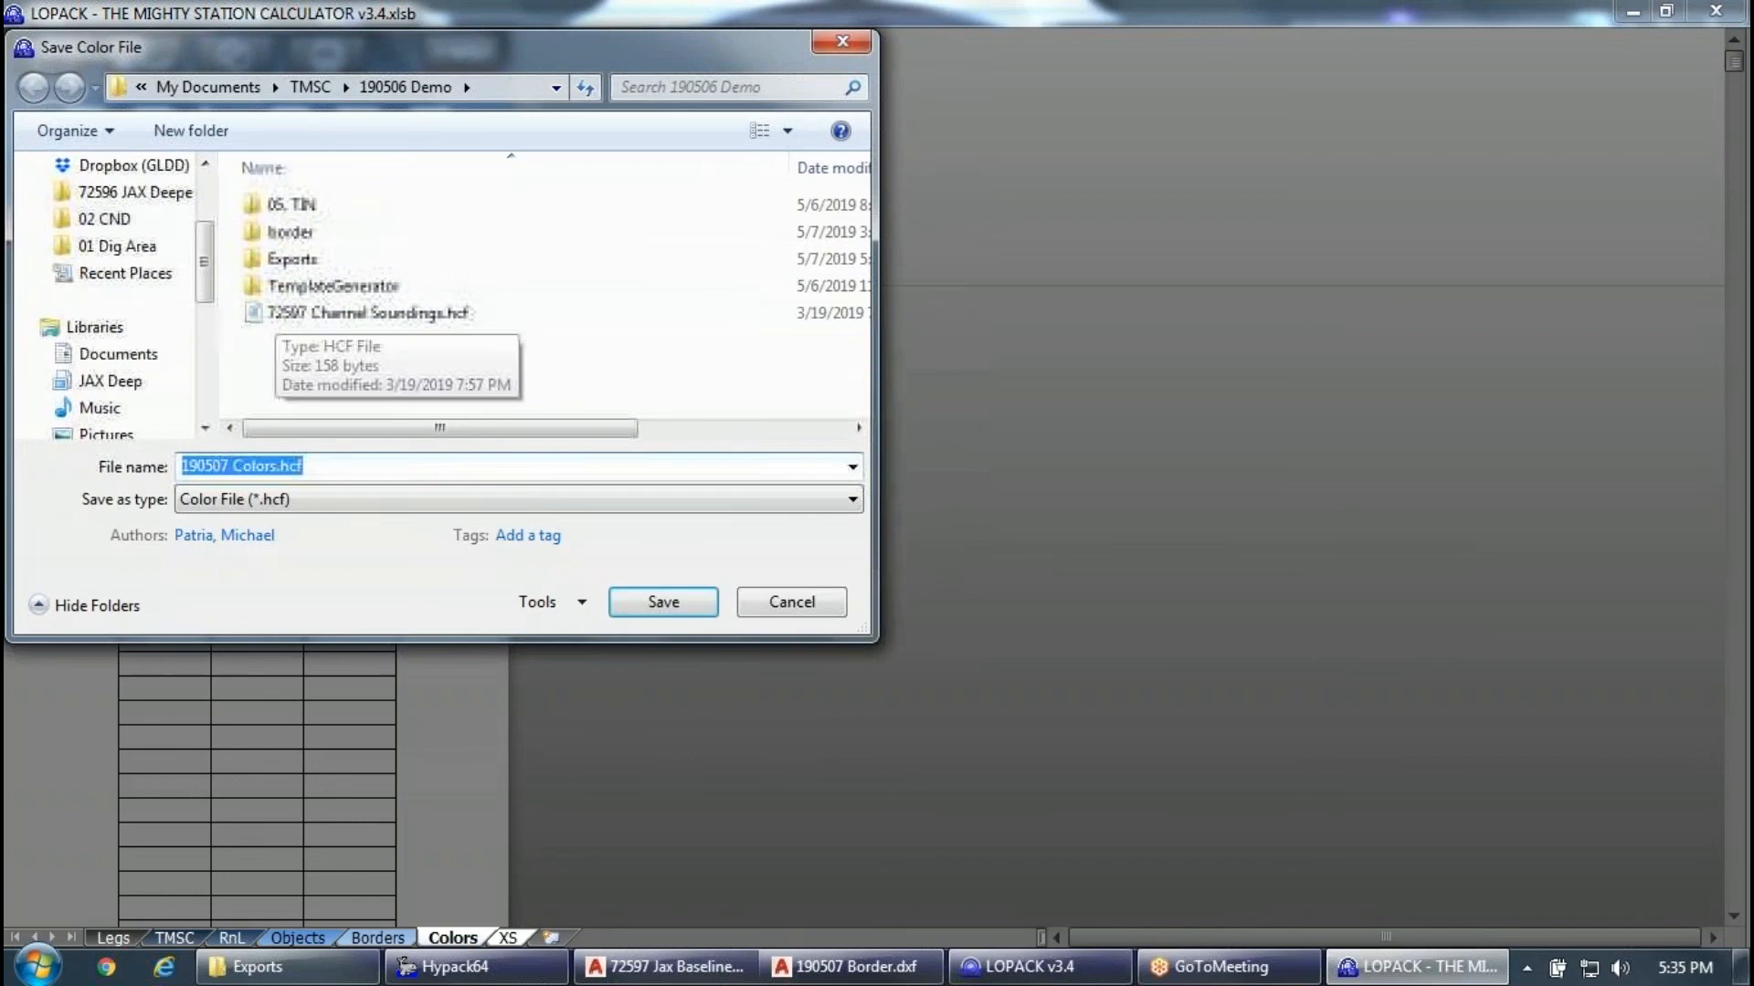
pyautogui.click(791, 602)
pyautogui.click(230, 73)
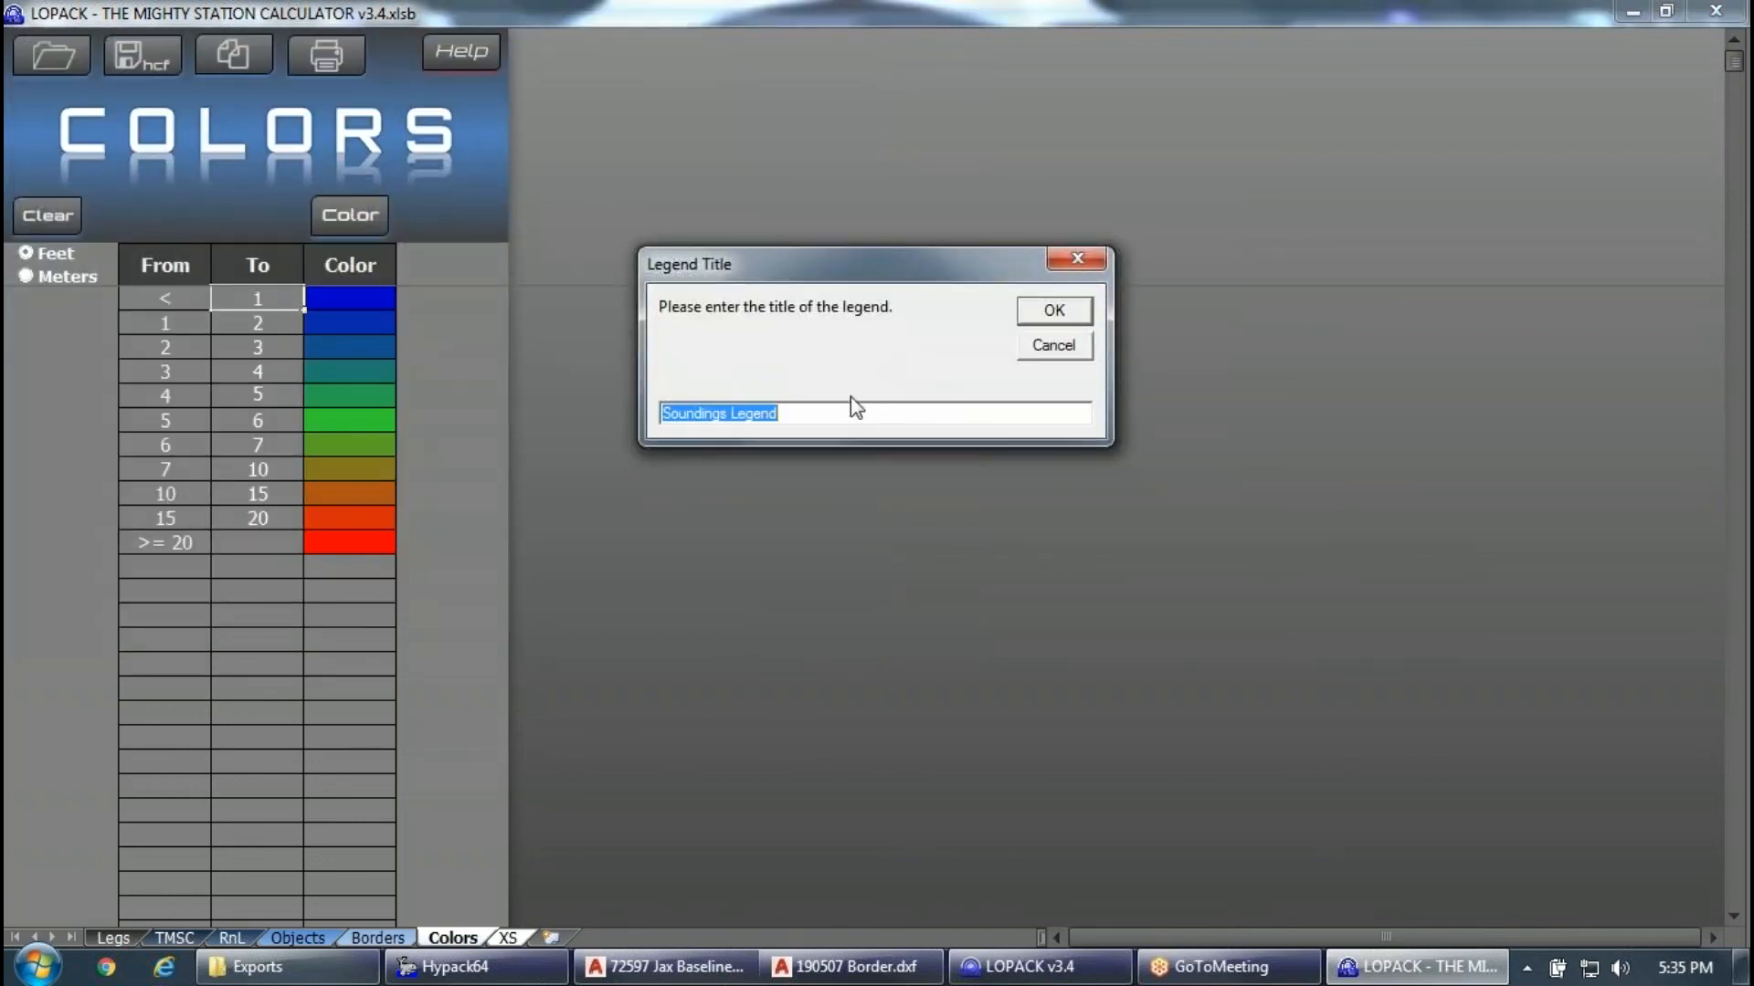
pyautogui.click(794, 414)
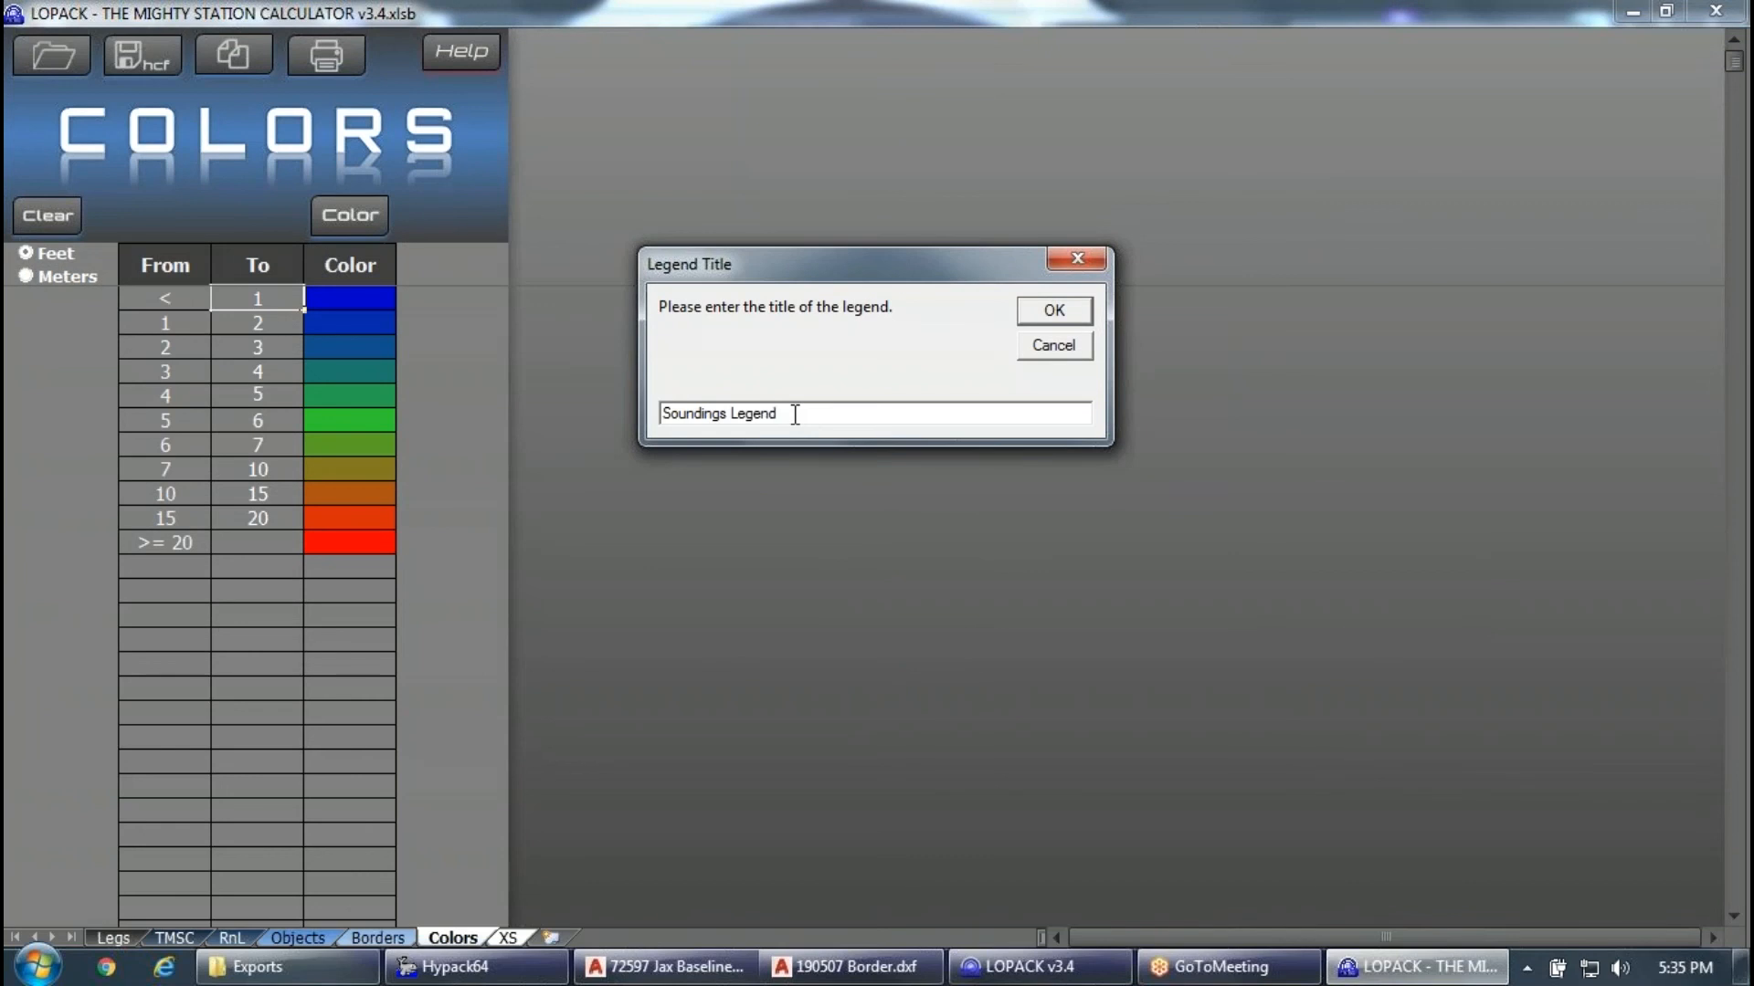
pyautogui.click(1035, 318)
pyautogui.click(1065, 576)
# Switch to the 72597 Jax Baseline drawing in AutoCAD and paste the copied soundings legend into it.
pyautogui.click(671, 967)
pyautogui.click(144, 880)
pyautogui.rightClick(1016, 446)
pyautogui.moveTo(1124, 528)
pyautogui.click(1343, 611)
pyautogui.click(889, 292)
pyautogui.click(942, 574)
pyautogui.click(1057, 601)
pyautogui.click(1082, 604)
pyautogui.click(1047, 459)
pyautogui.press('Escape')
# Back in LOPACK, open the XS sheet's volume report column options and remove BD Fill Density (Design) from the report.
pyautogui.click(1425, 970)
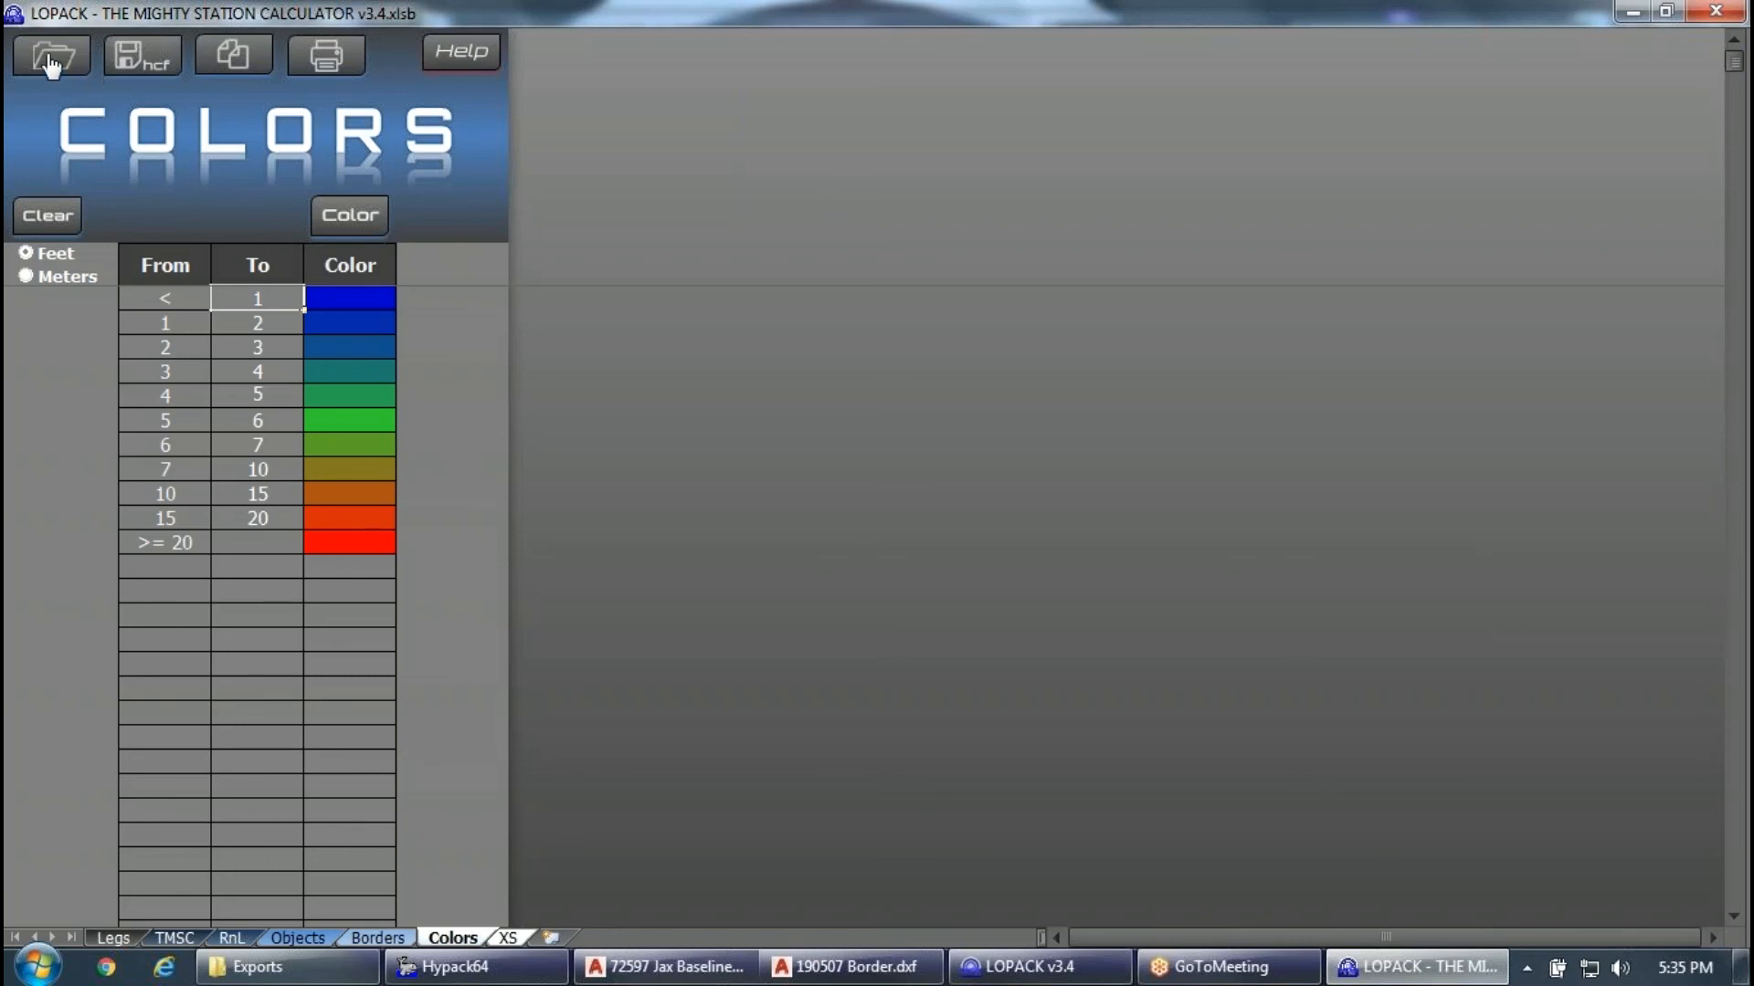
pyautogui.click(507, 938)
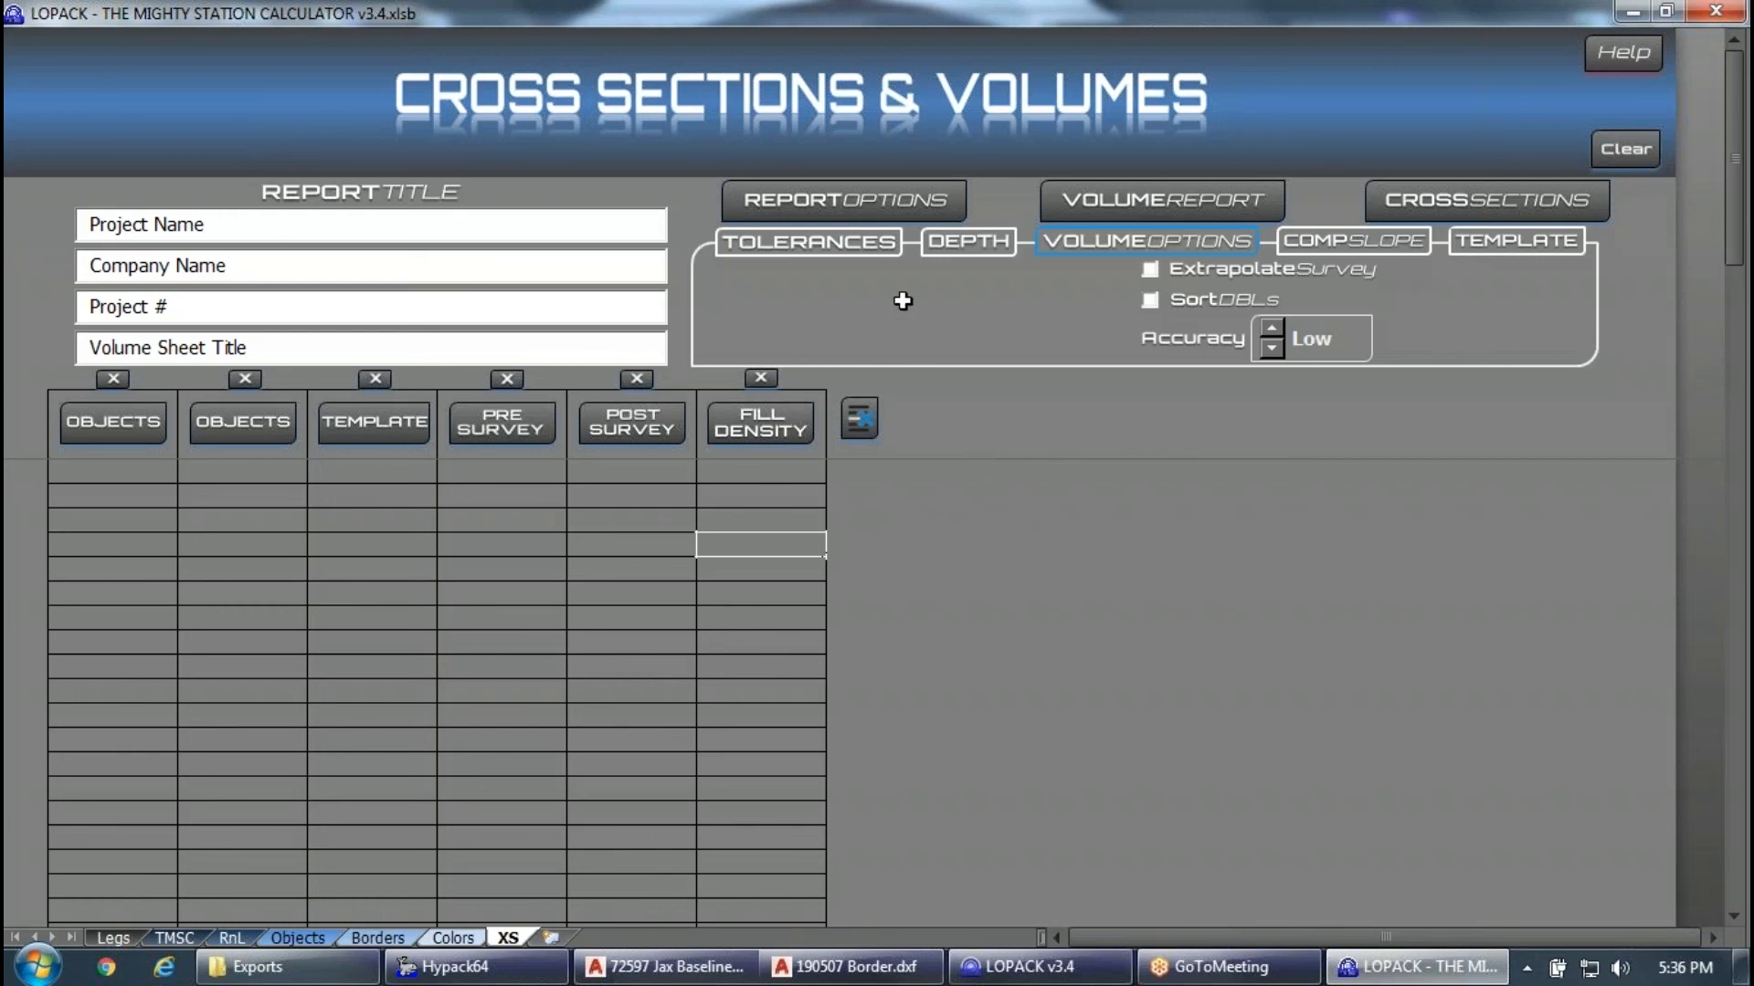
pyautogui.click(859, 419)
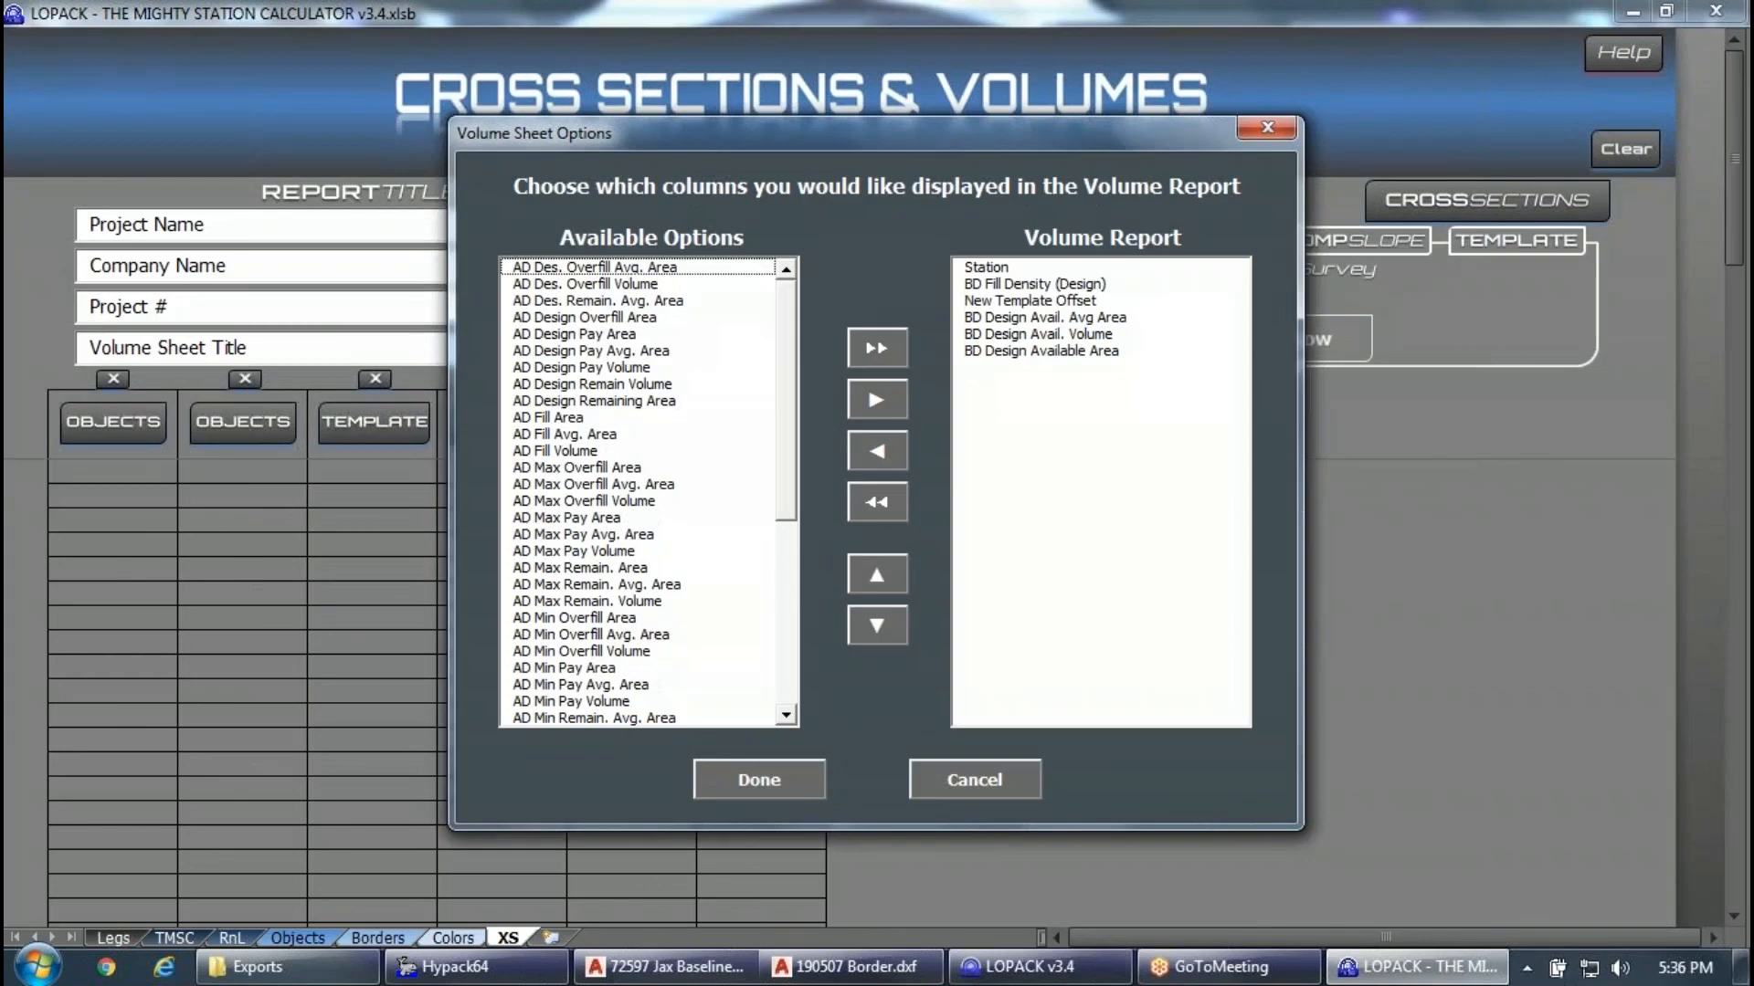
pyautogui.click(998, 286)
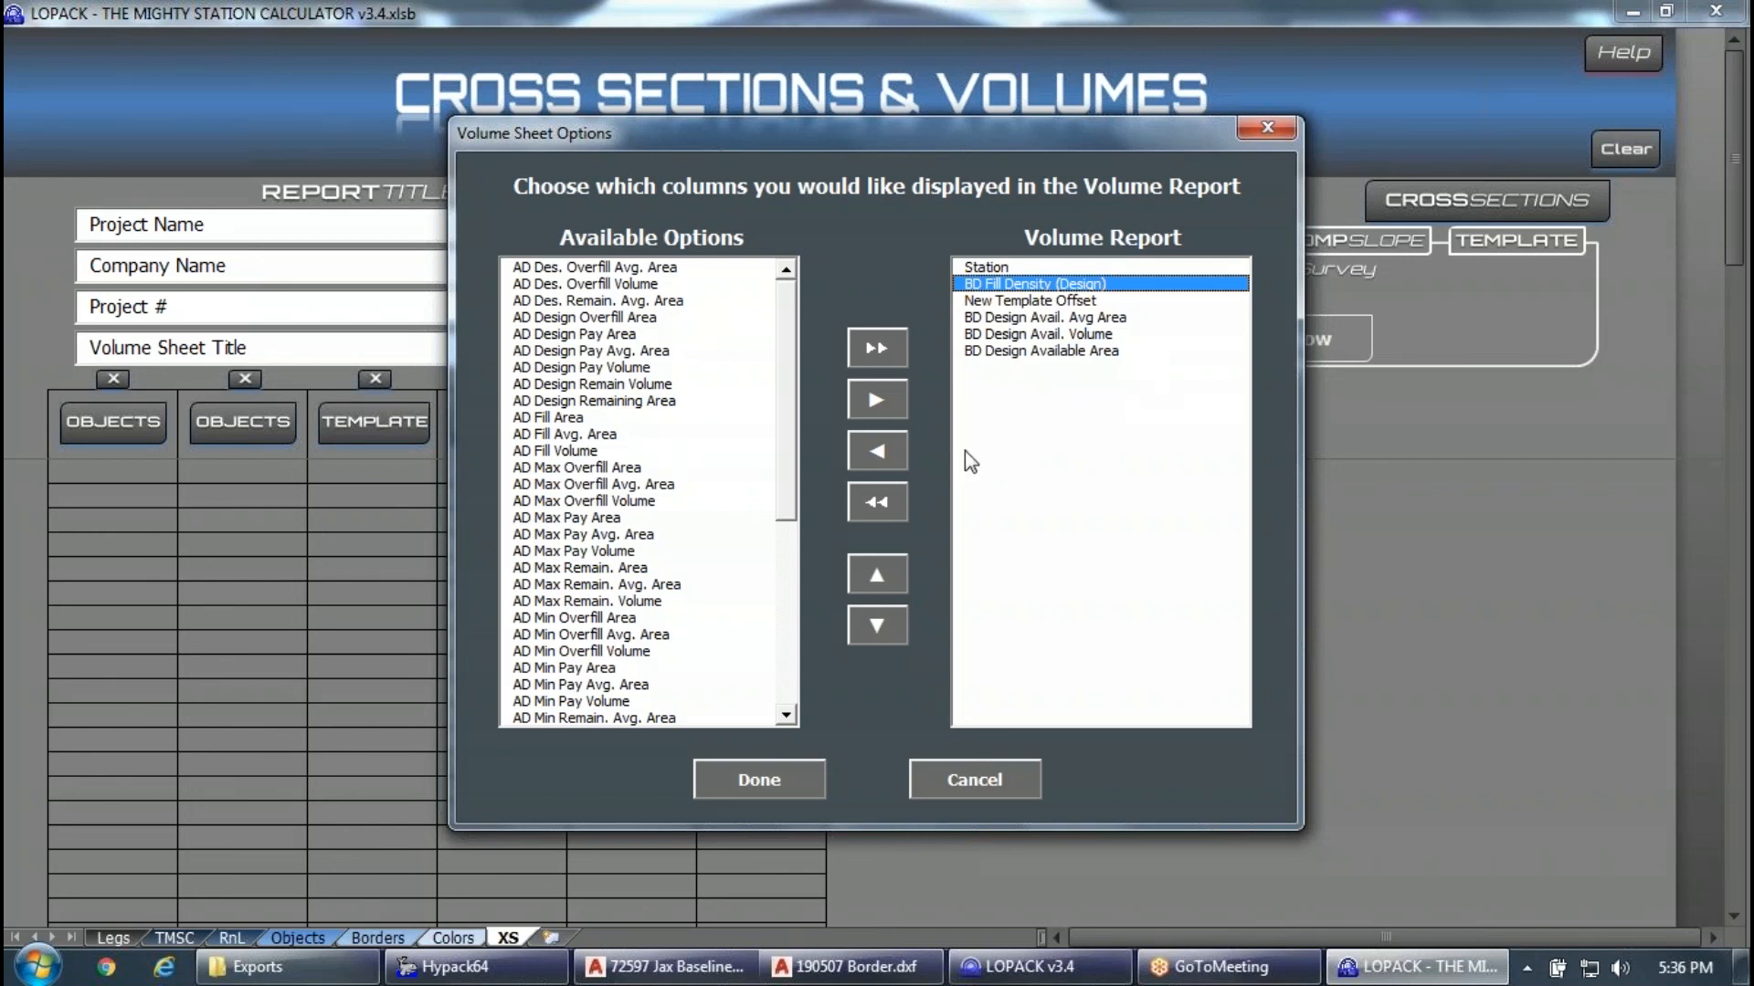
pyautogui.click(886, 442)
# Add the Distance Between STA column to the volume report and move it up directly below Station.
pyautogui.scroll(-7, 754, 691)
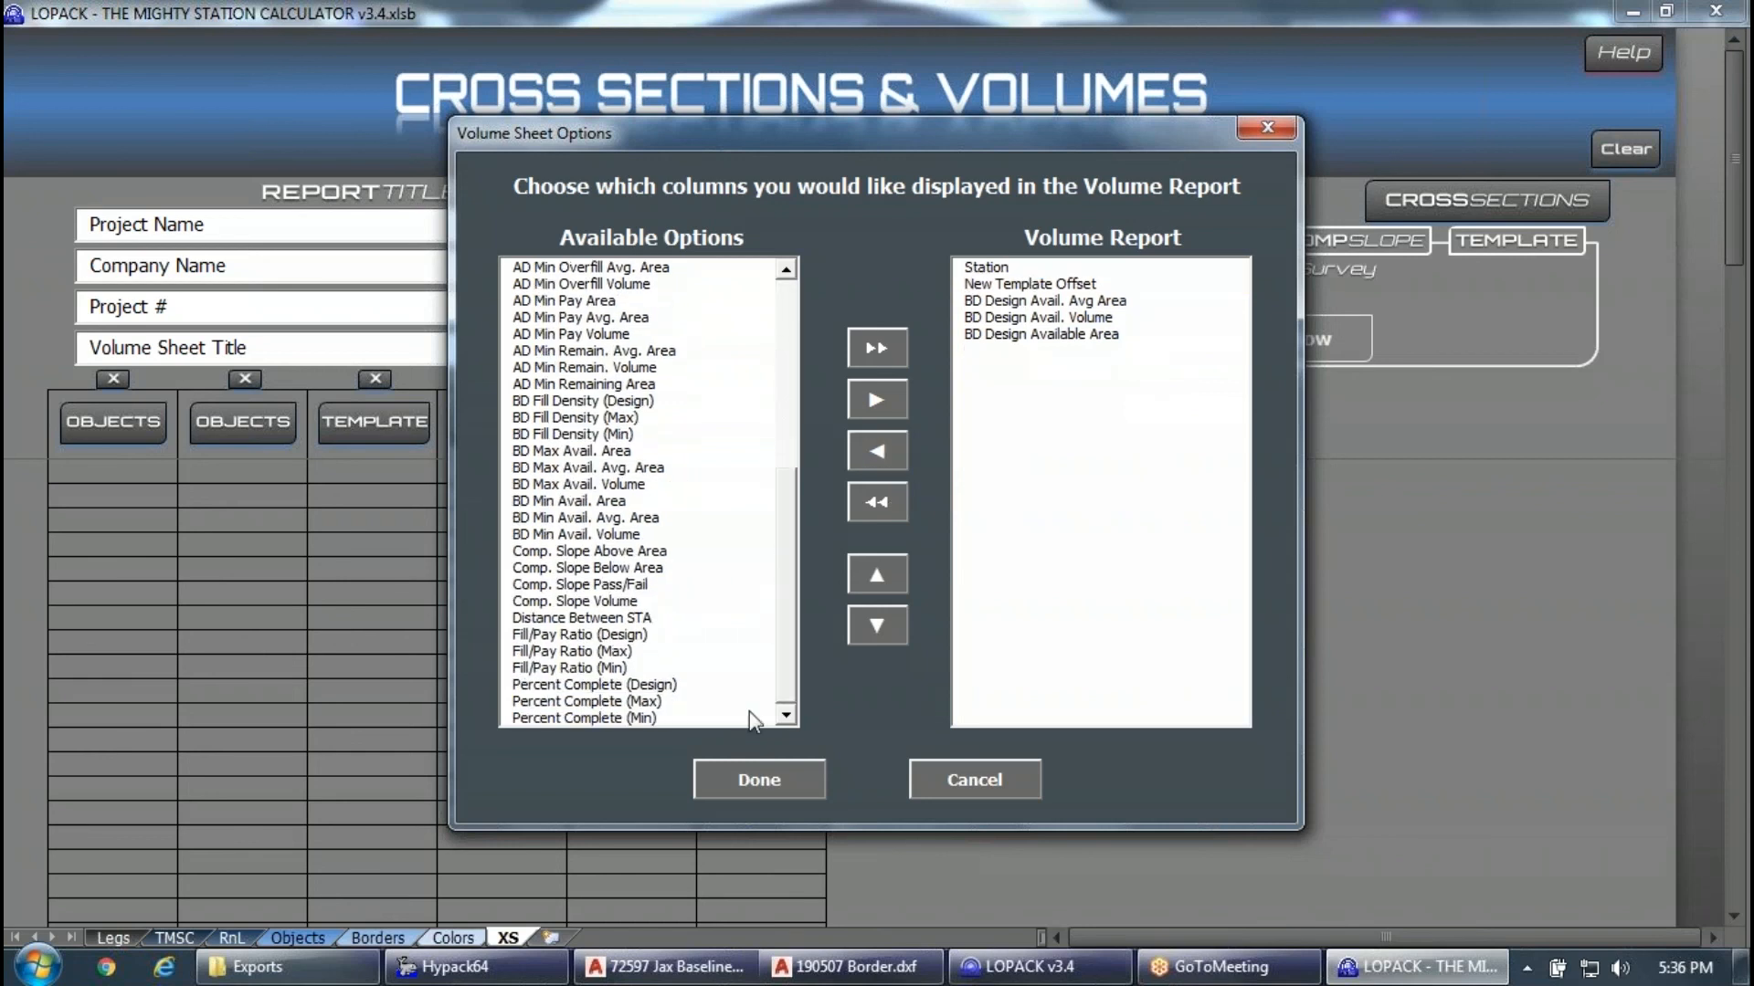
pyautogui.click(607, 618)
pyautogui.click(880, 406)
pyautogui.click(1060, 350)
pyautogui.click(881, 571)
pyautogui.click(883, 570)
pyautogui.click(886, 568)
pyautogui.click(890, 566)
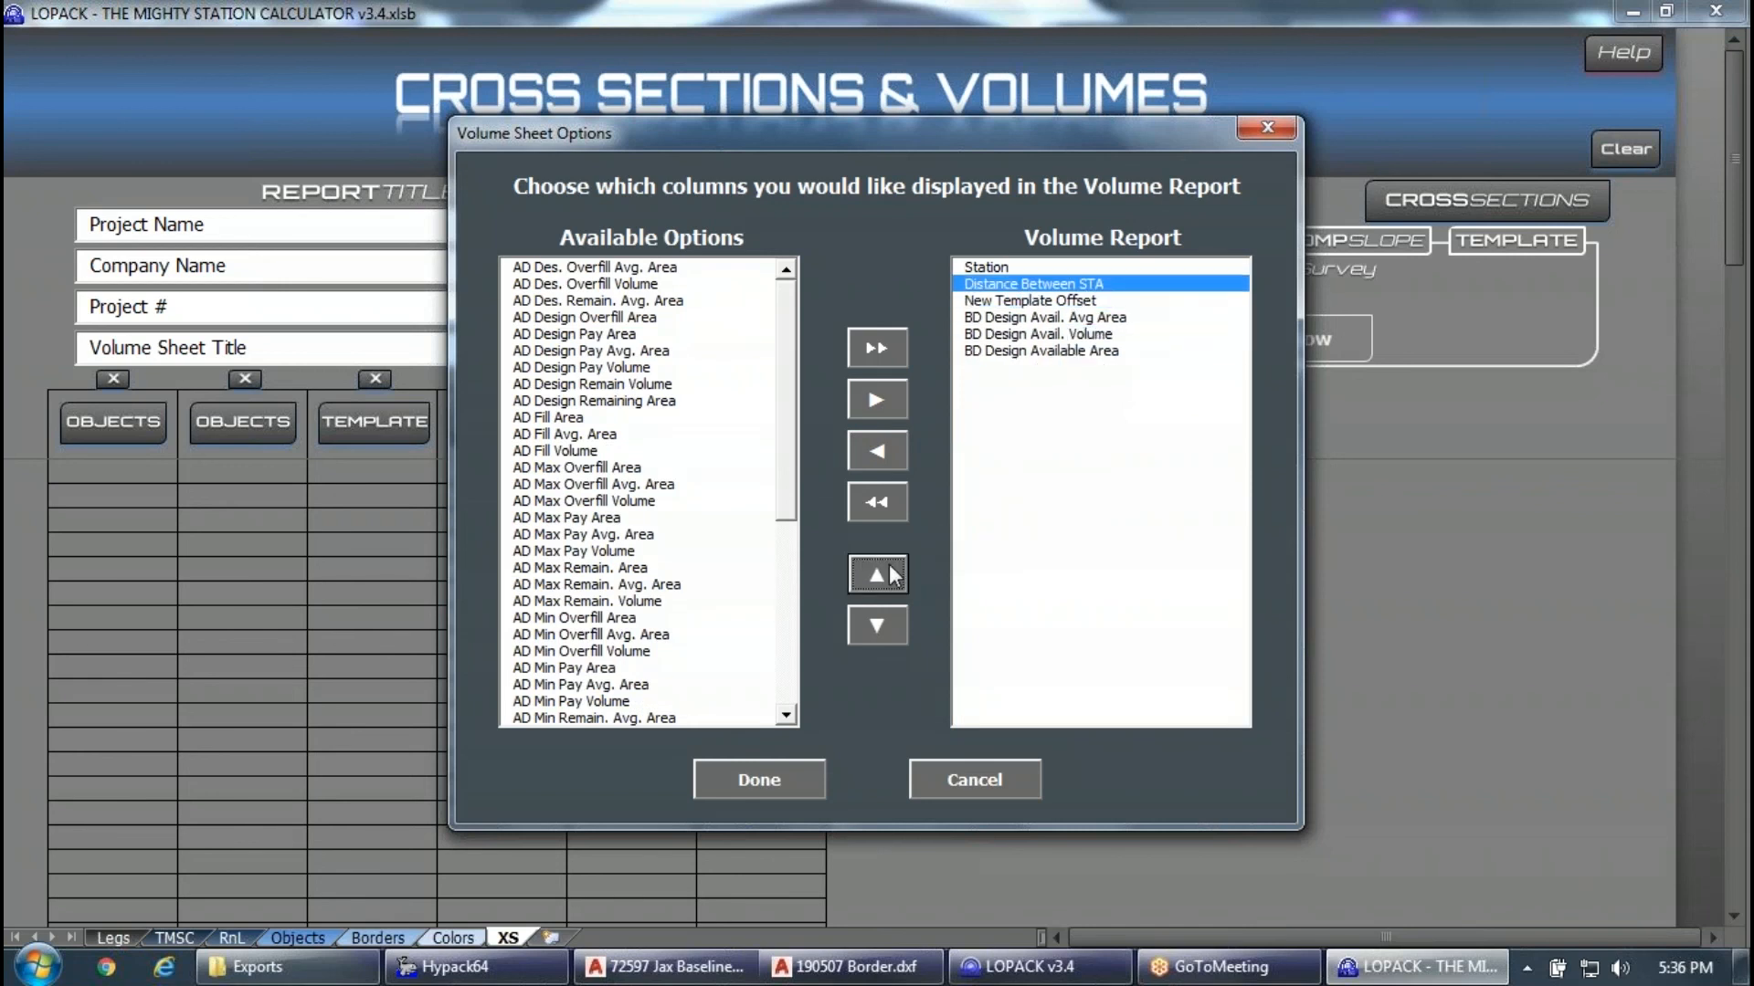
# Remove New Template Offset from the volume report columns and accept the column selection.
pyautogui.click(1054, 300)
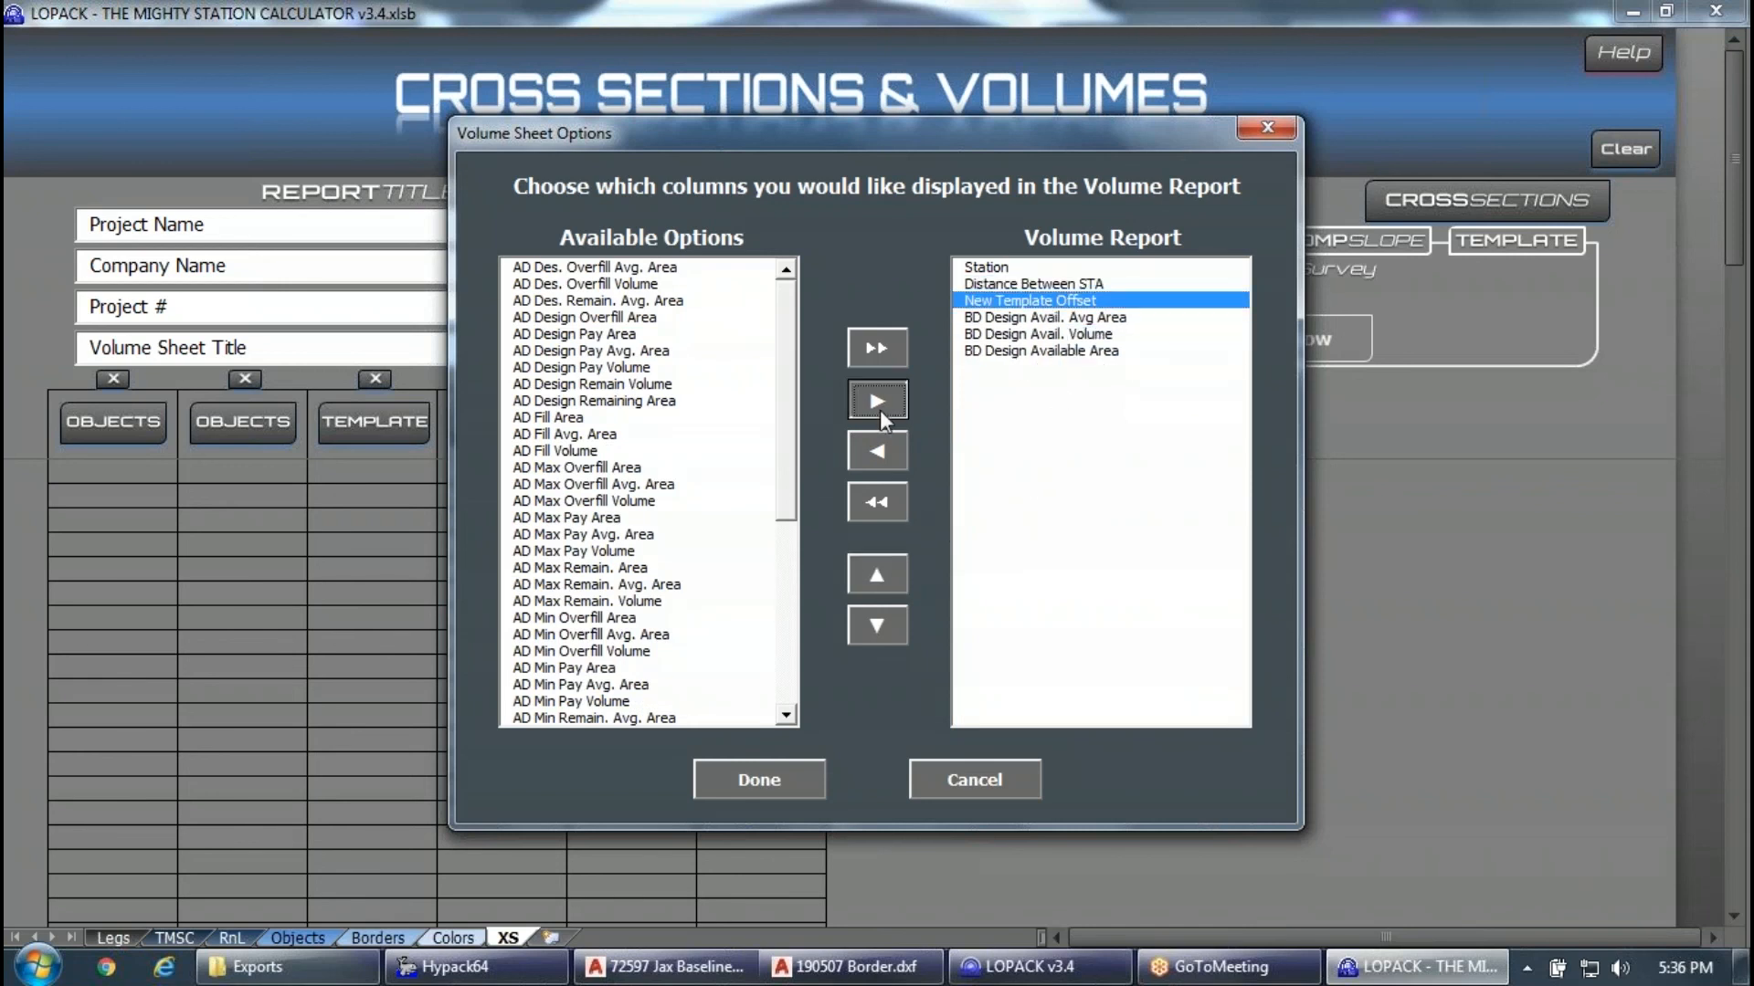
pyautogui.click(884, 444)
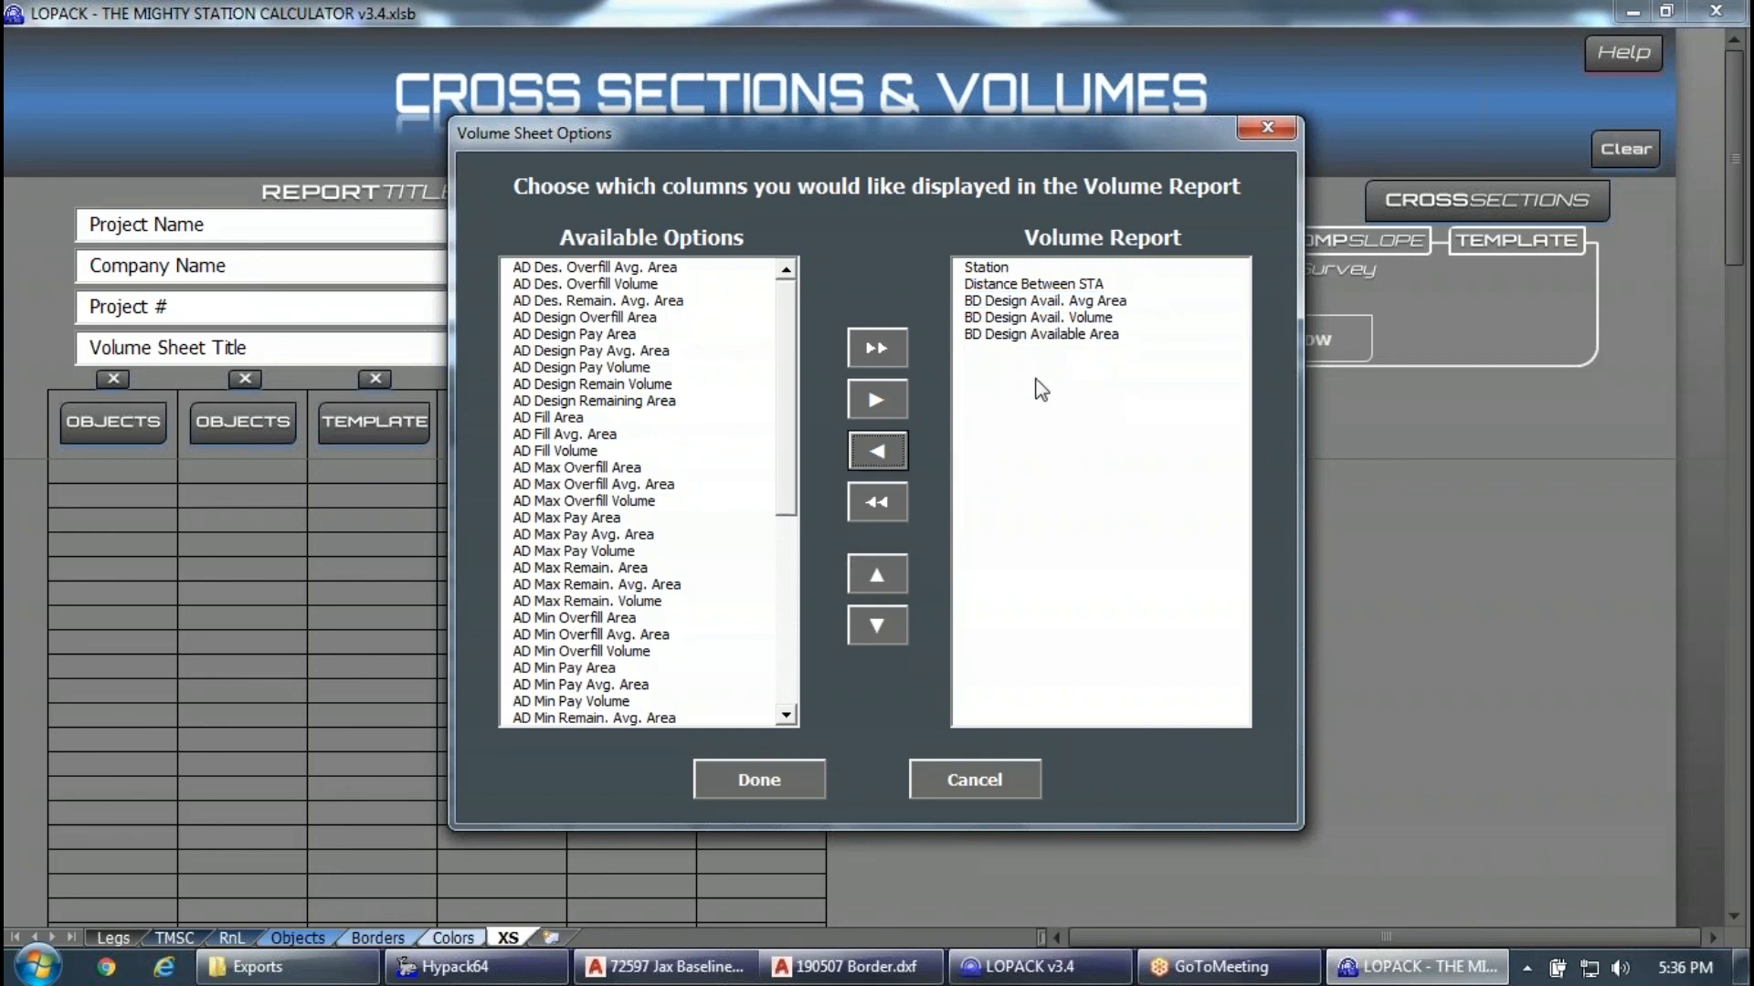
pyautogui.moveTo(788, 507); pyautogui.dragTo(781, 665)
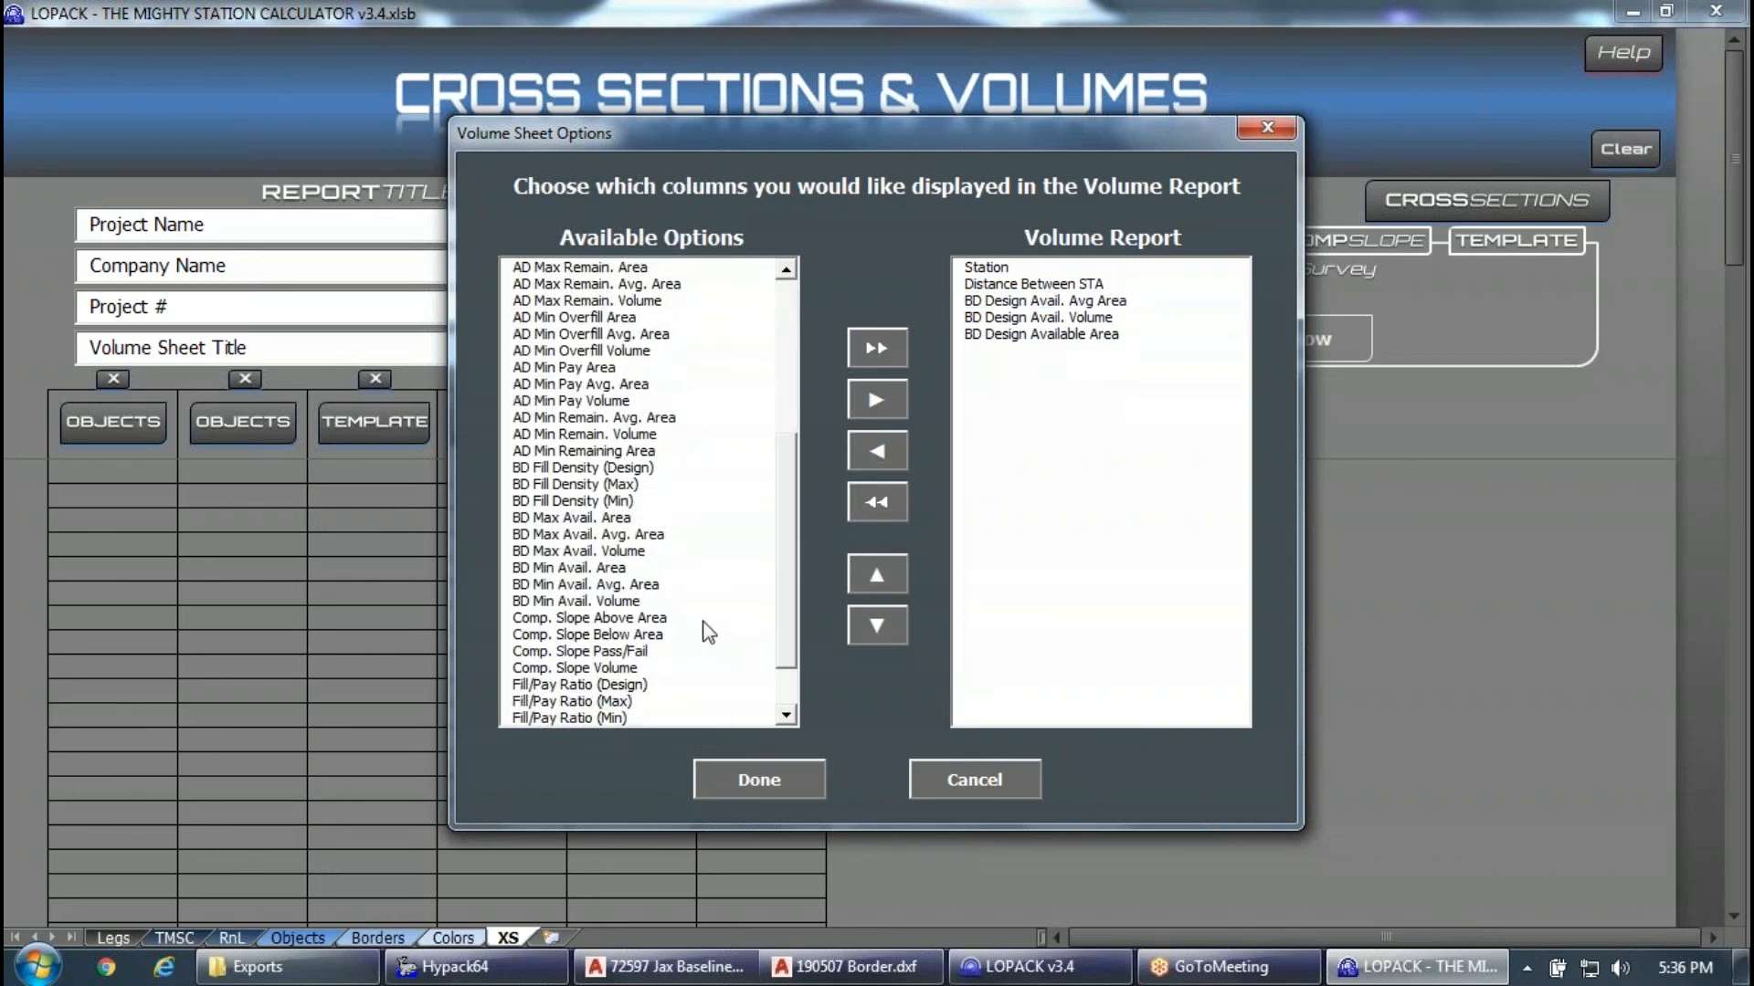
pyautogui.click(765, 778)
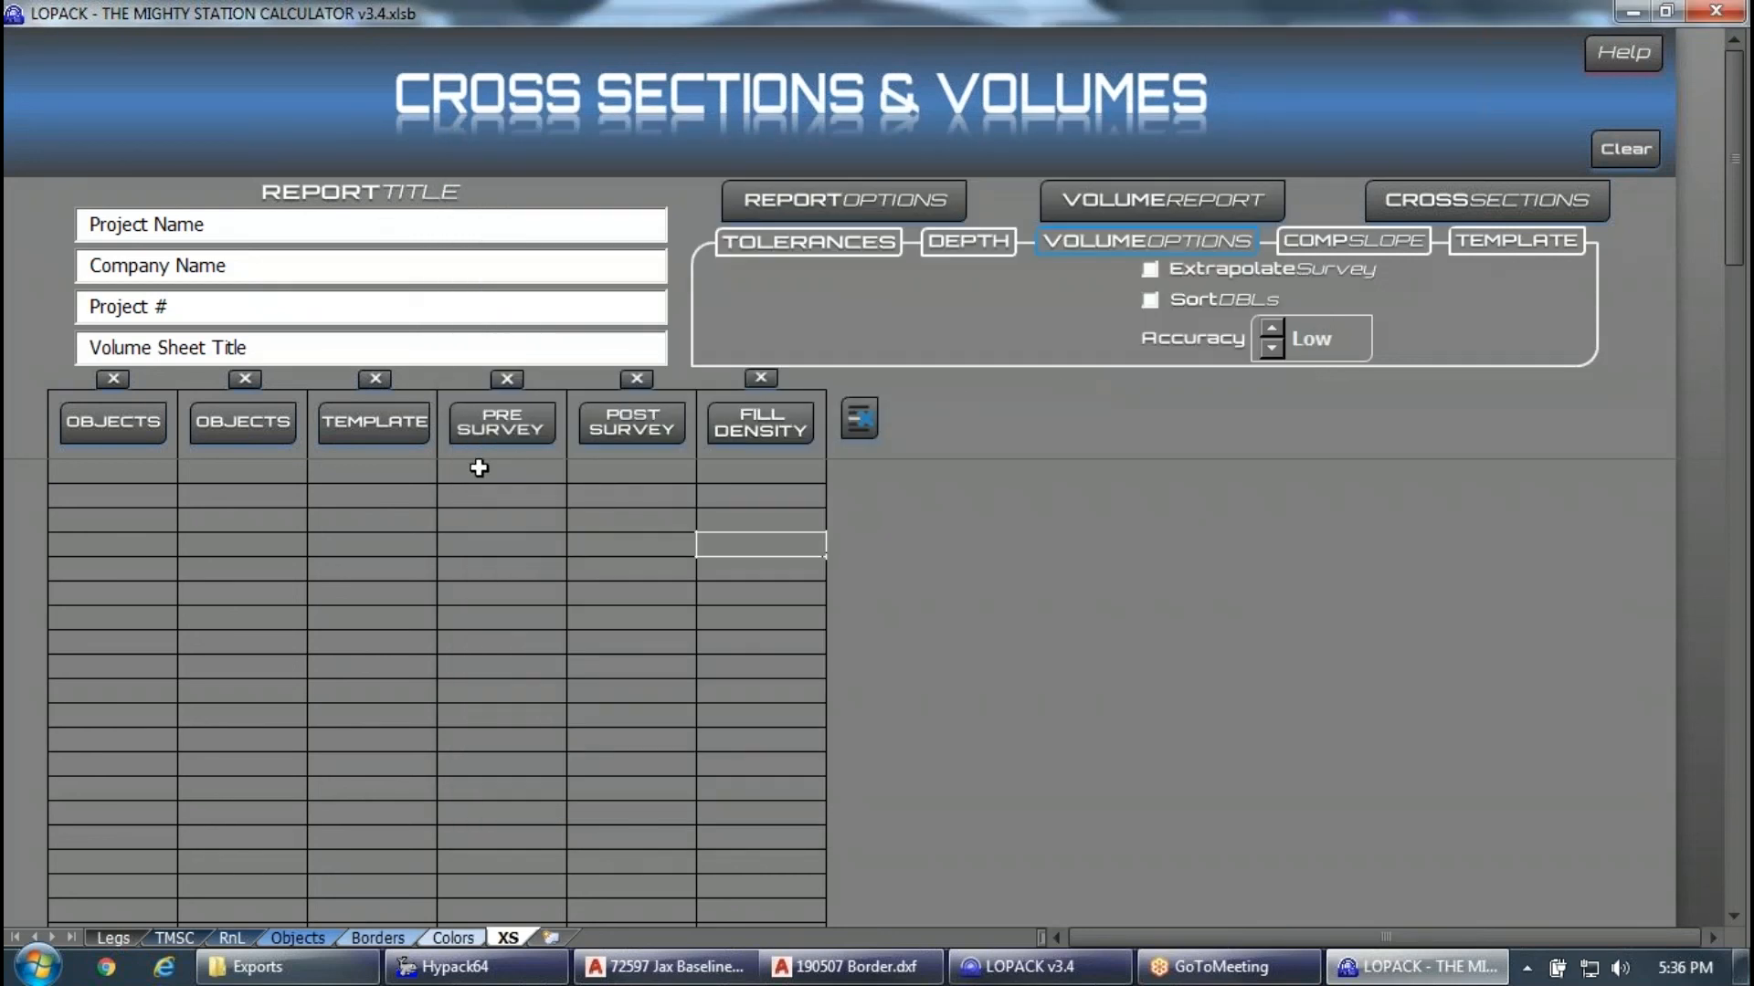
# Load Reach 2 PI Smart Corners Pre_Post Construction_rev1_A_Mock.lnw from TemplateGenerator as the template, and load the pre-survey data.
pyautogui.click(359, 440)
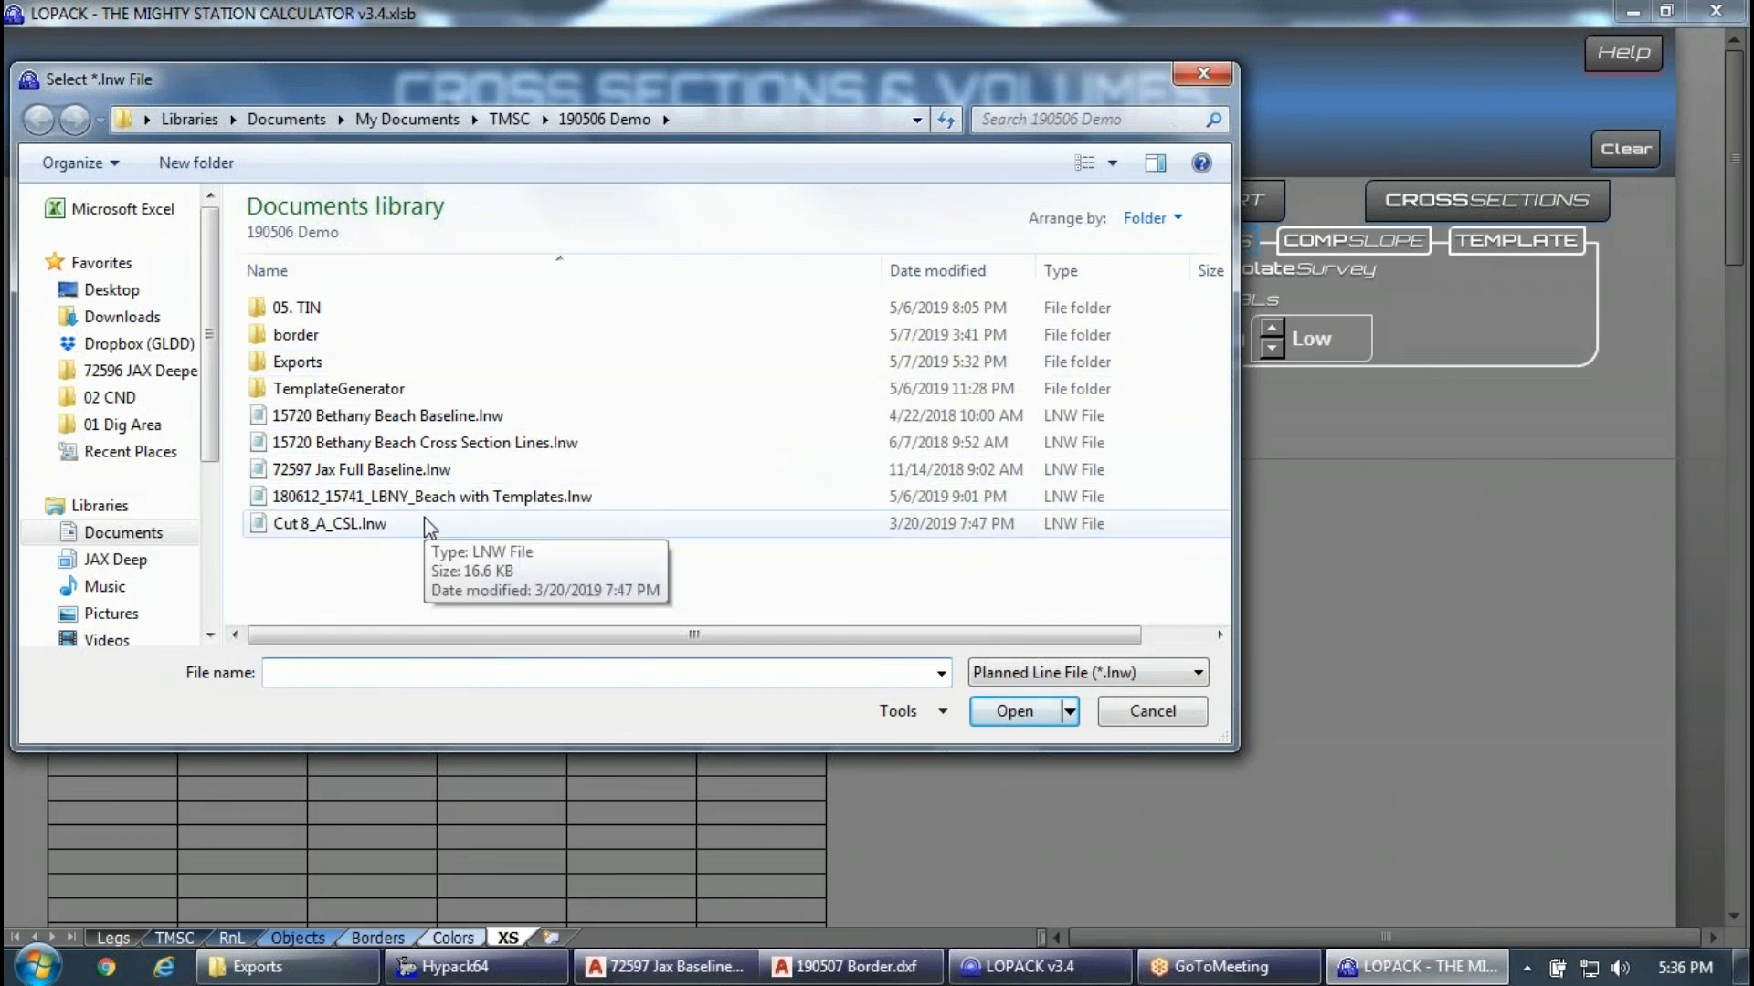
pyautogui.doubleClick(382, 389)
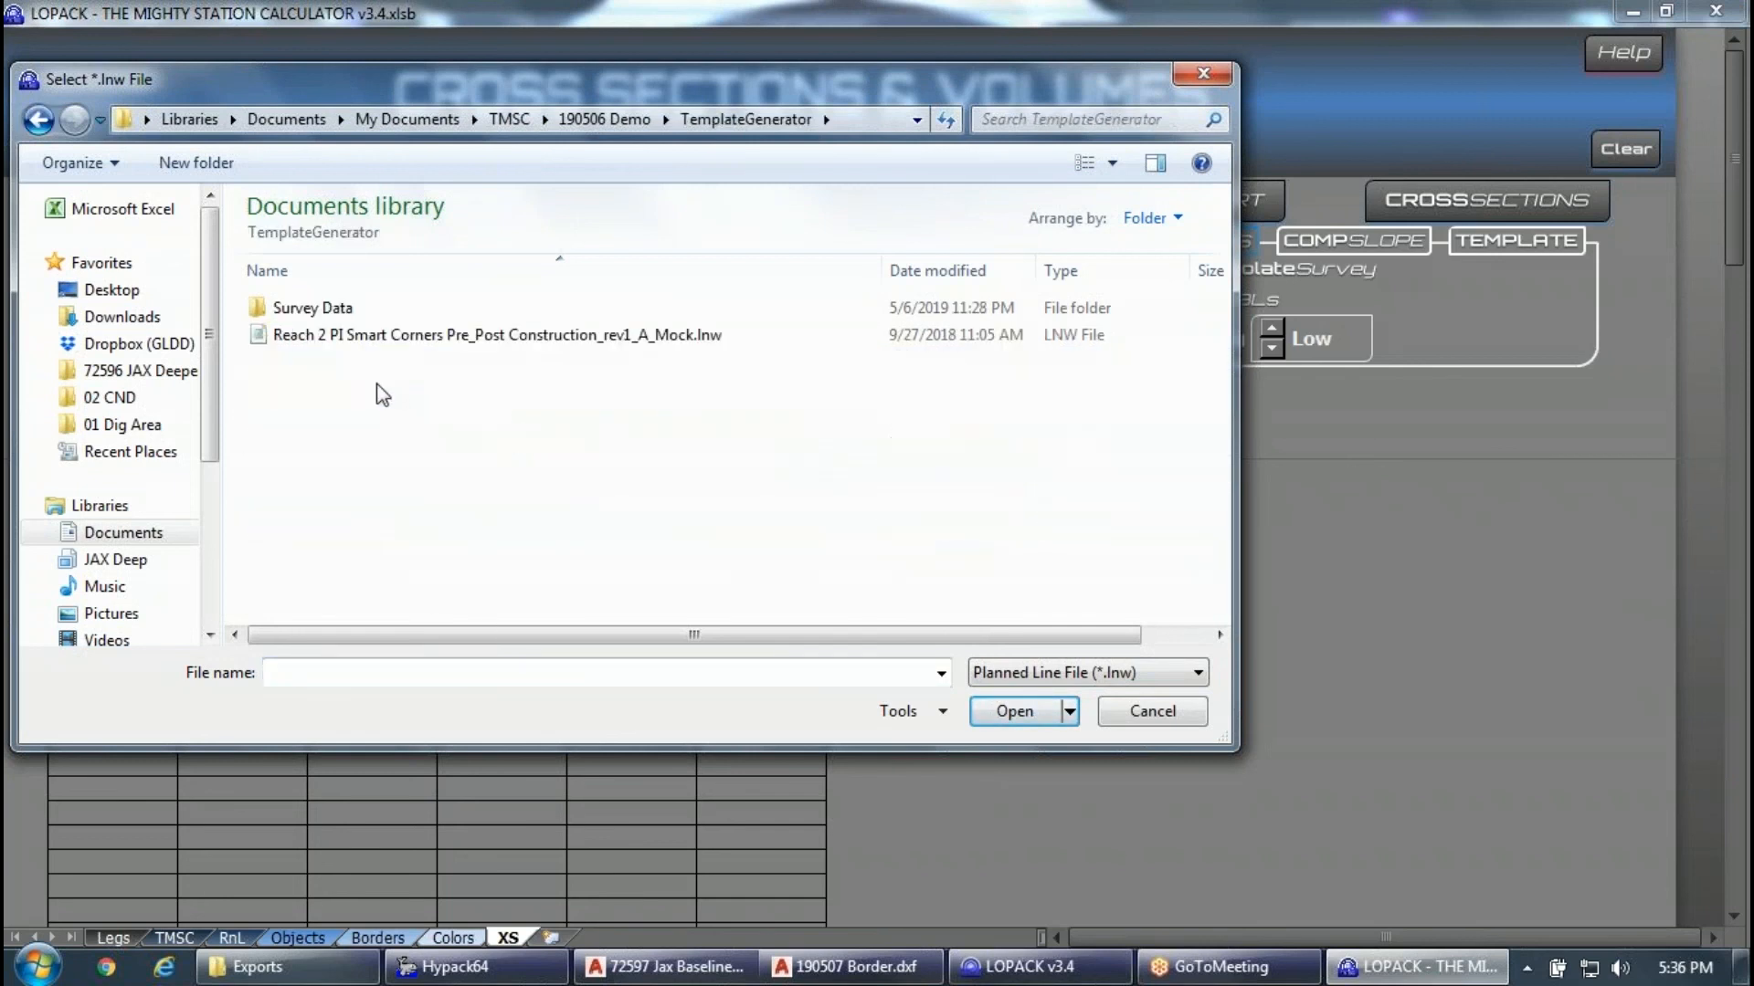
pyautogui.click(499, 345)
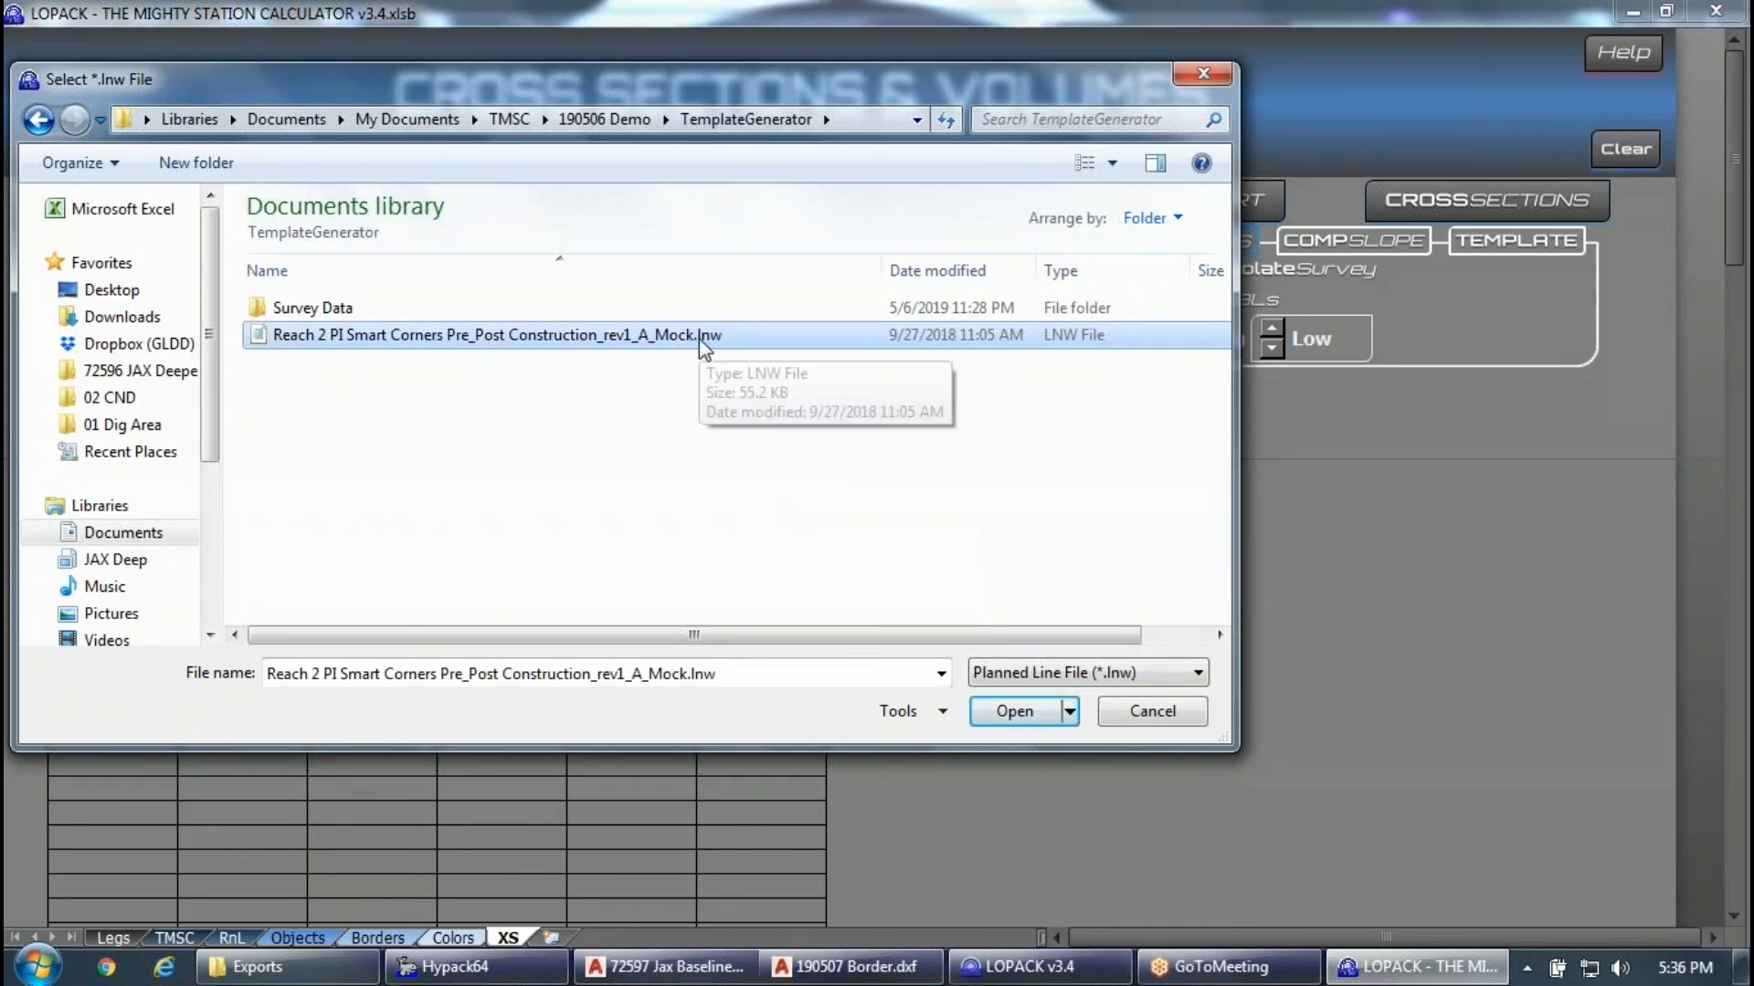
pyautogui.click(1012, 714)
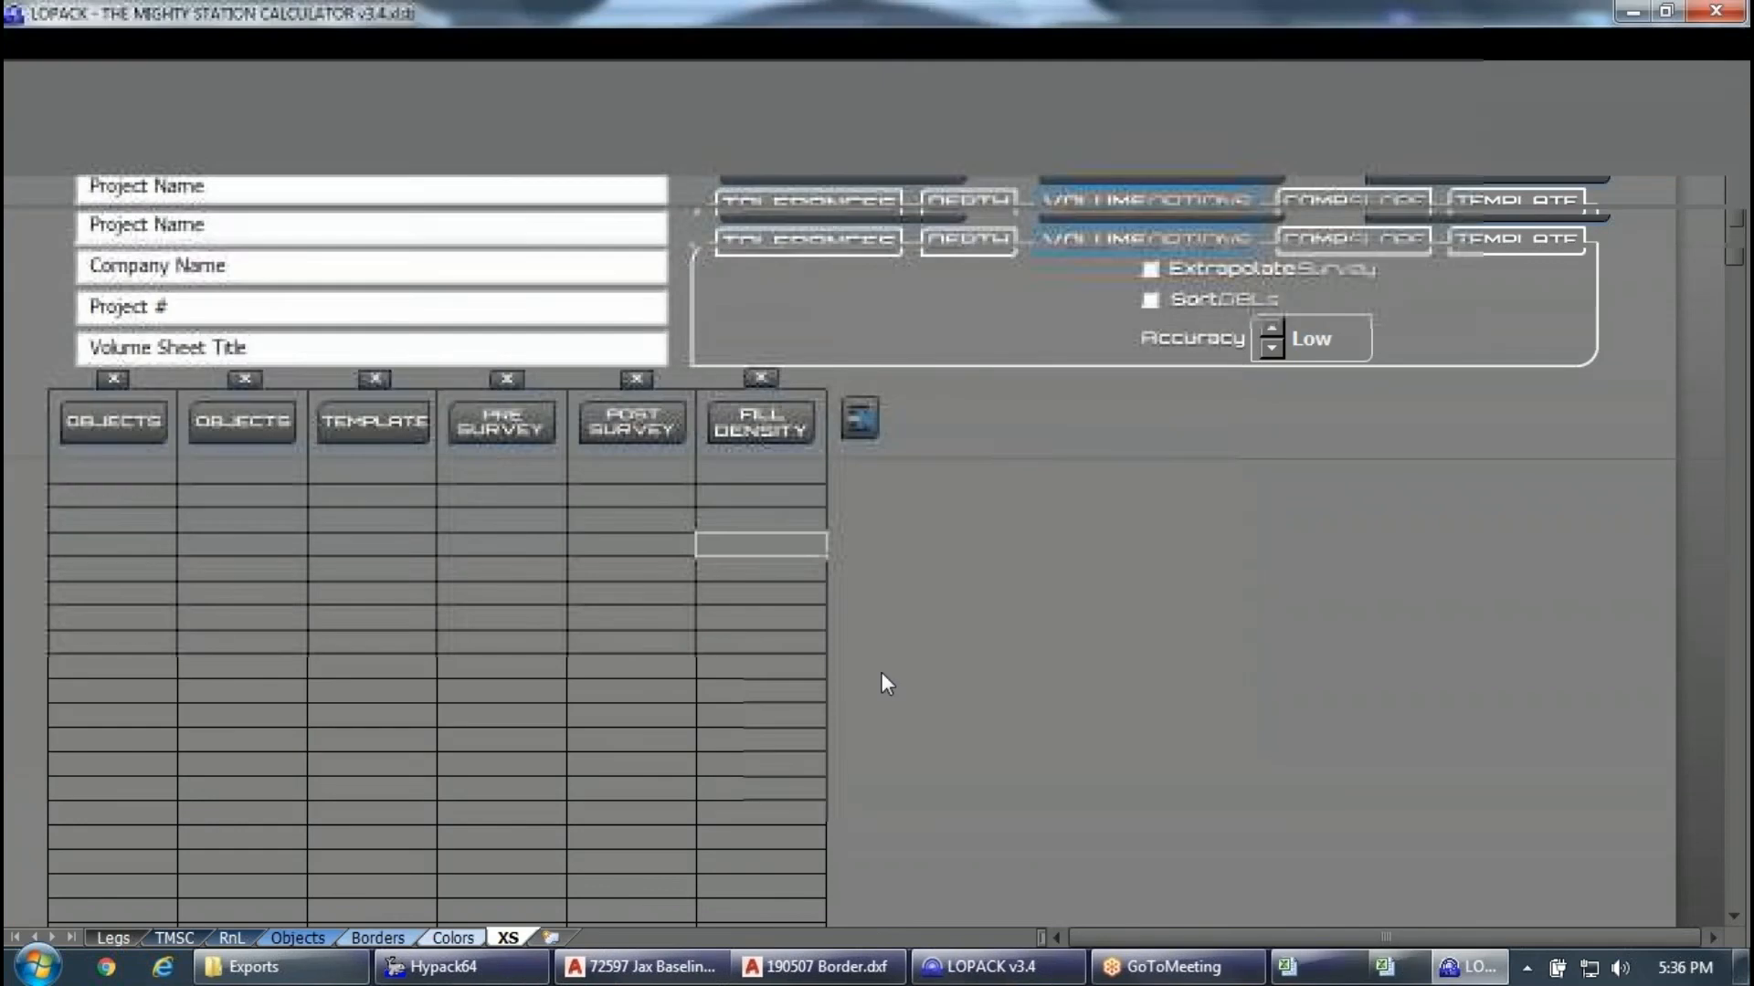
pyautogui.click(514, 433)
pyautogui.doubleClick(317, 277)
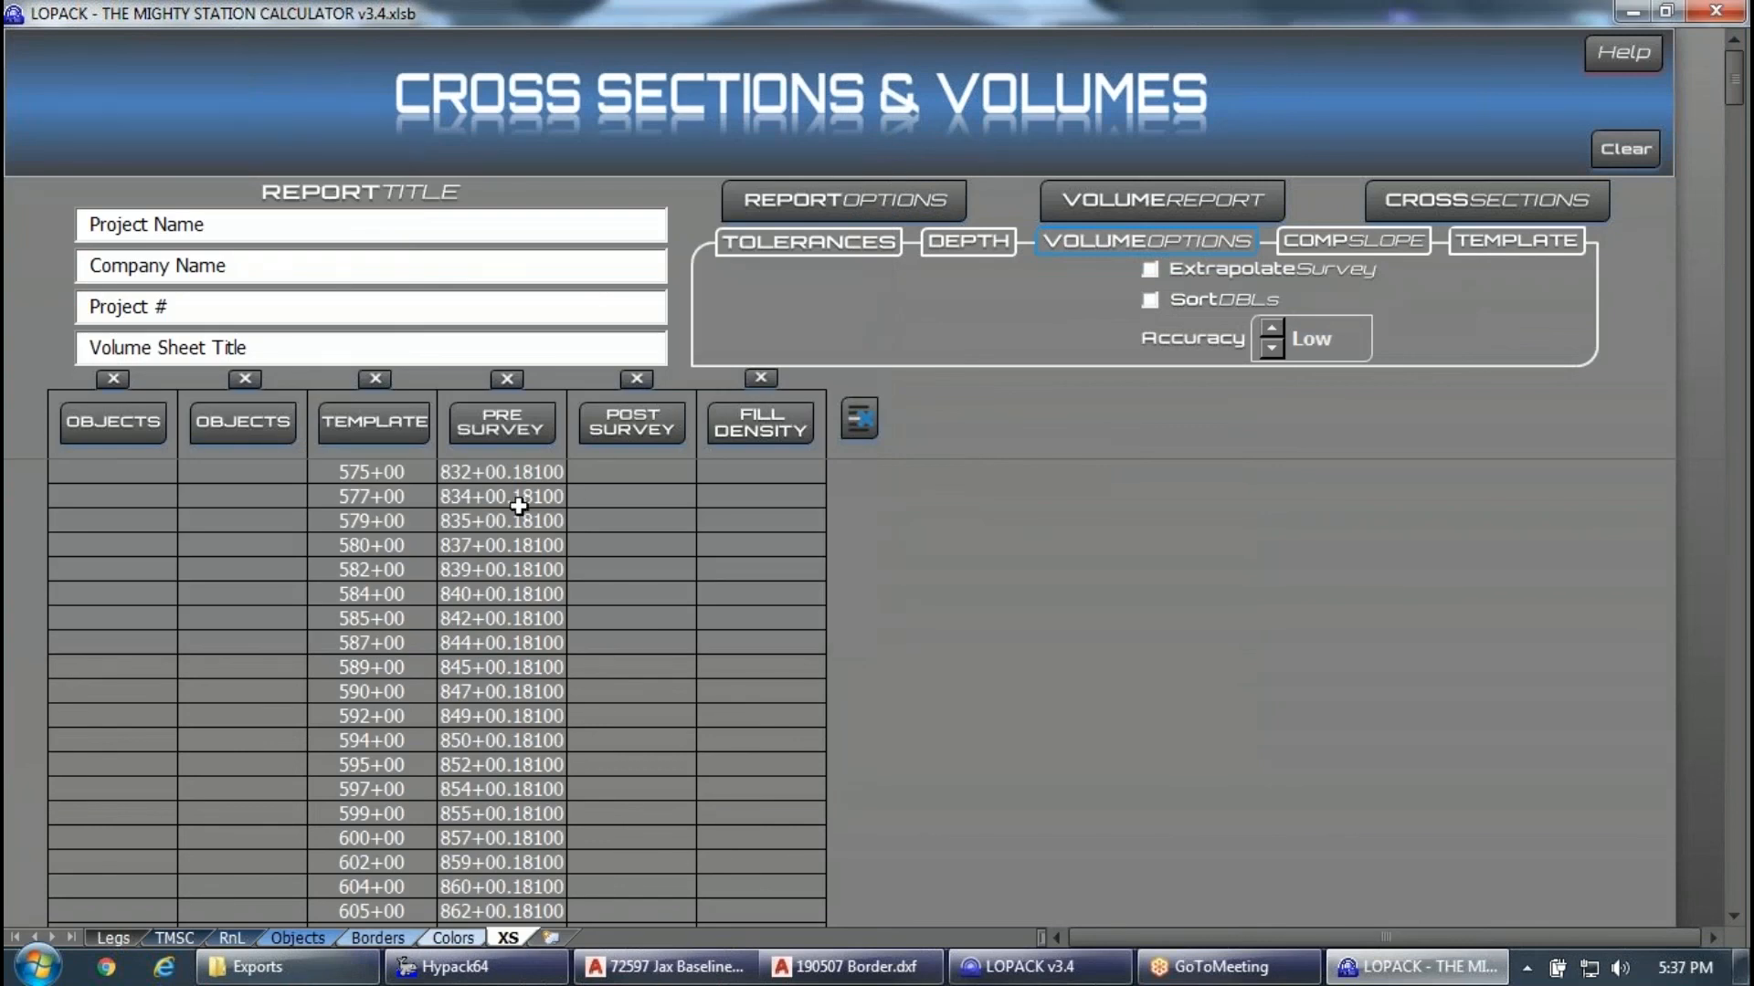
# Compare the loaded template stations with the pre-survey stations down the list.
pyautogui.click(413, 476)
pyautogui.moveTo(416, 479); pyautogui.dragTo(548, 477)
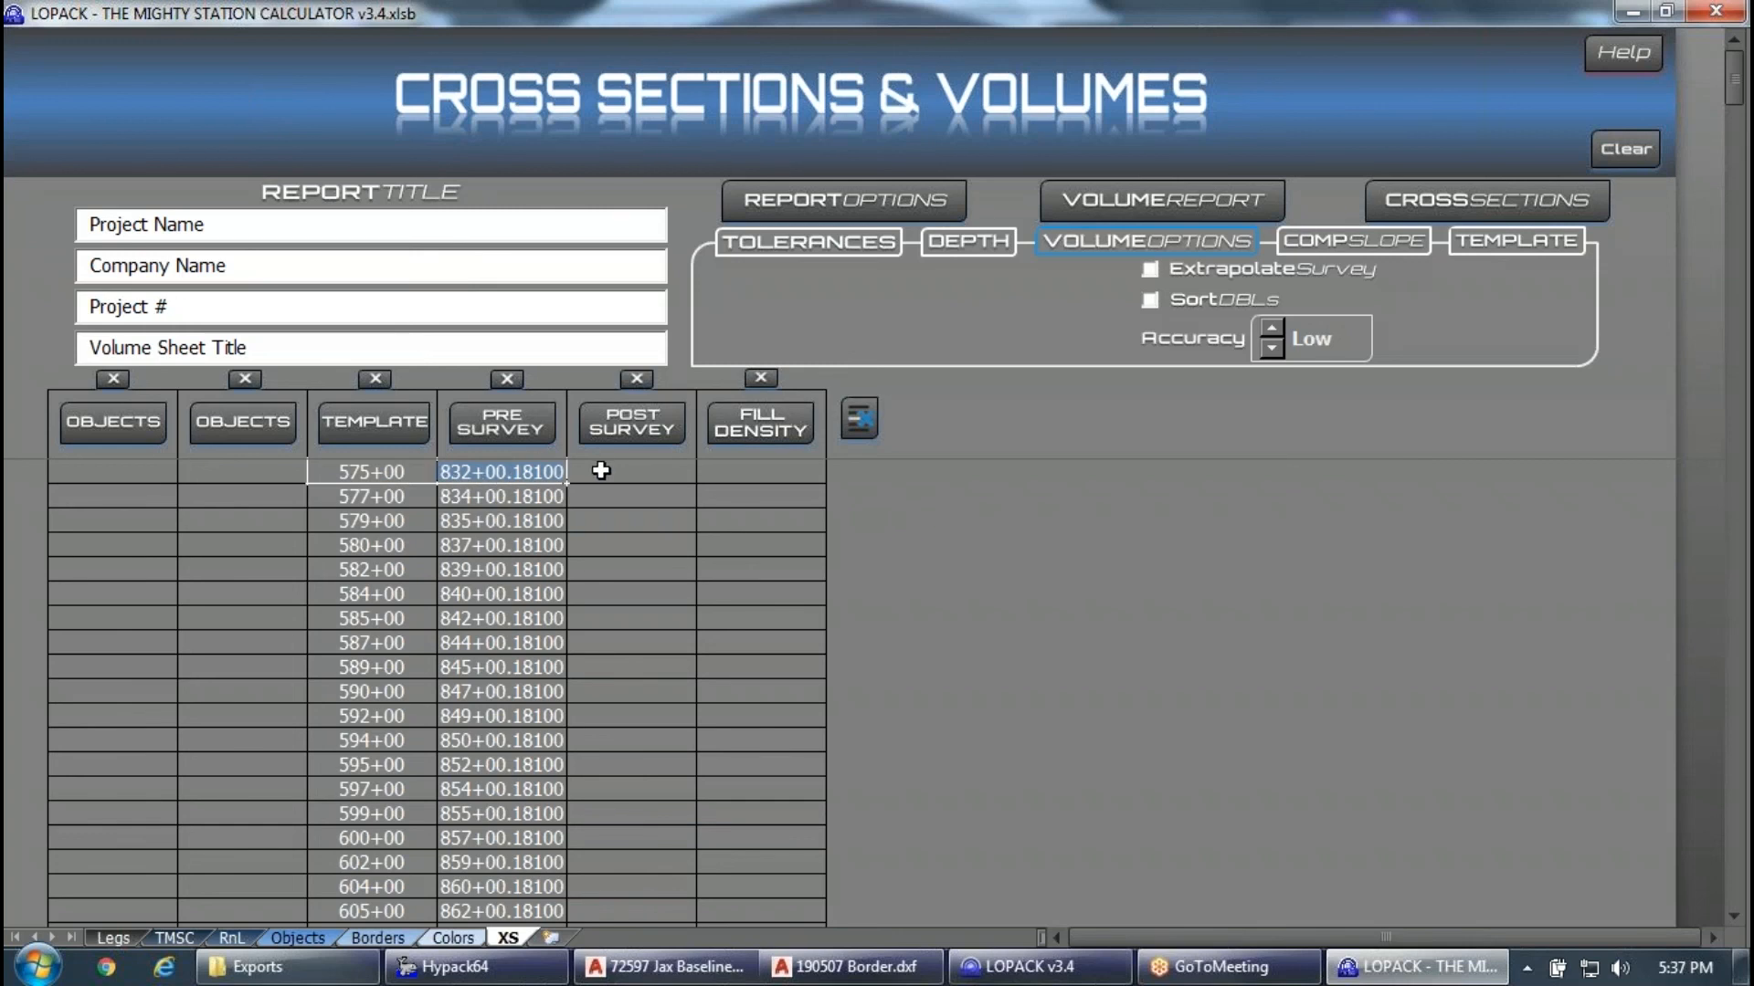
pyautogui.scroll(-6, 470, 587)
pyautogui.scroll(-2, 471, 588)
pyautogui.scroll(2, 471, 587)
pyautogui.scroll(6, 471, 592)
pyautogui.click(469, 596)
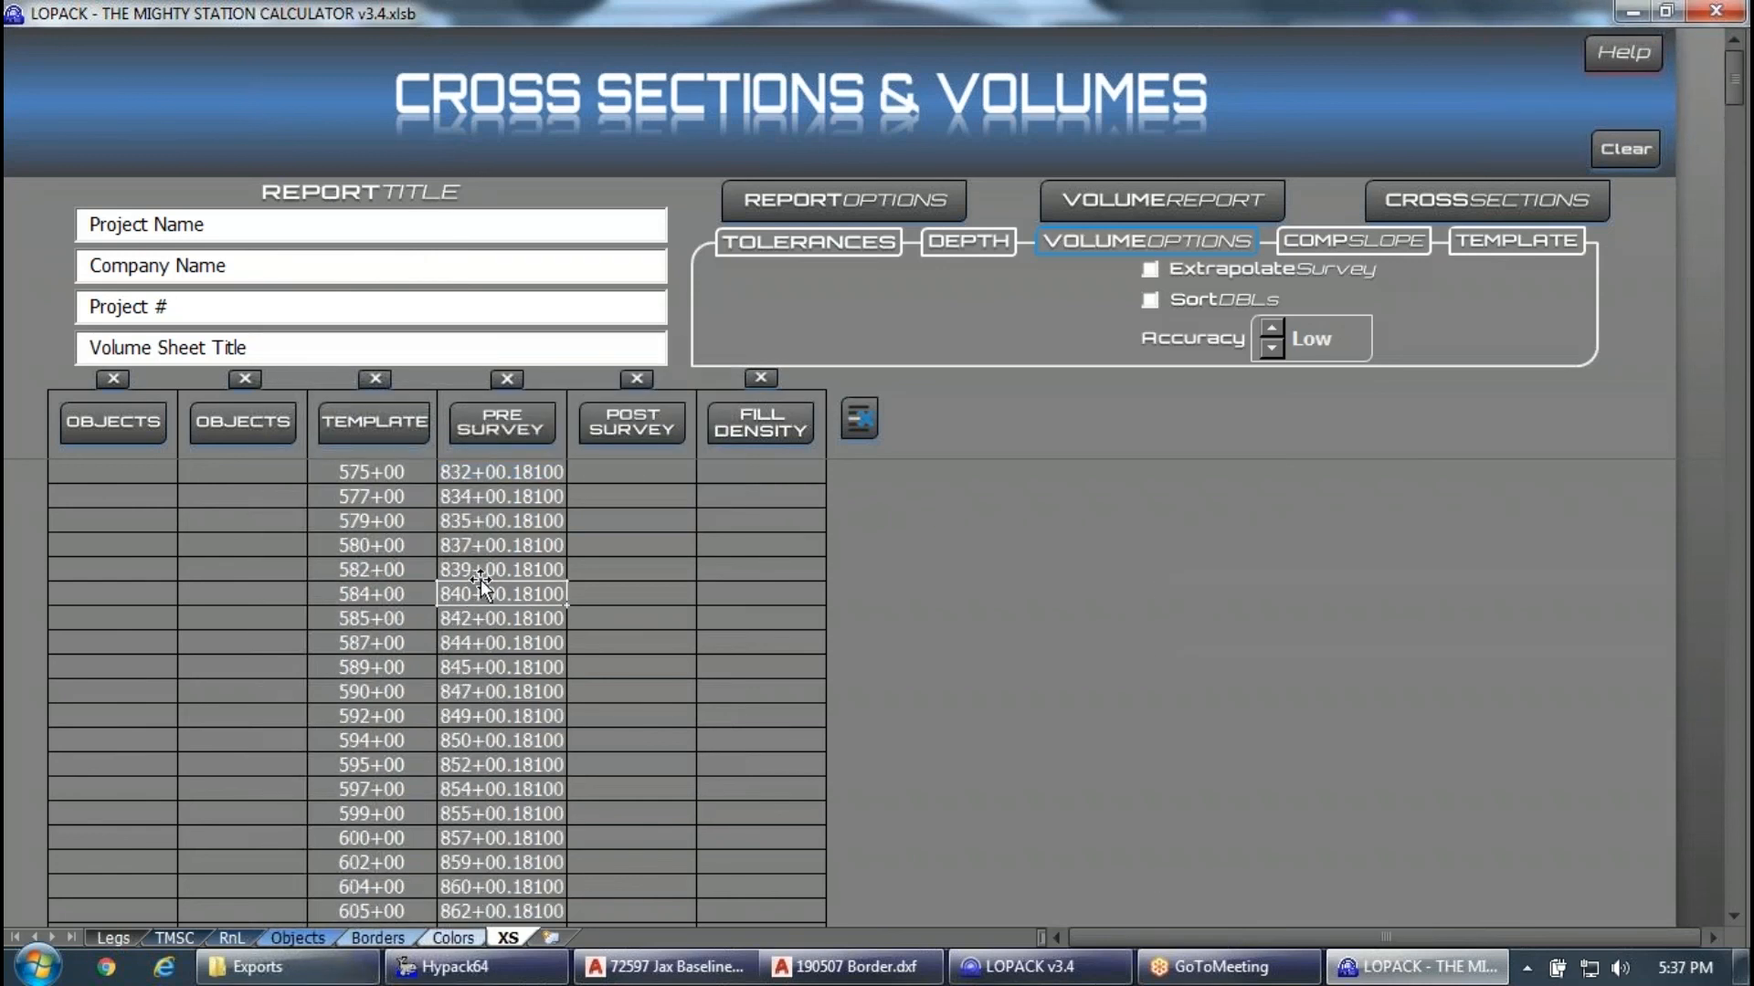
pyautogui.scroll(-1, 481, 583)
# Review the Min and Max tolerances, and set the depth options to ElevationMode and DepthOne.
pyautogui.click(772, 244)
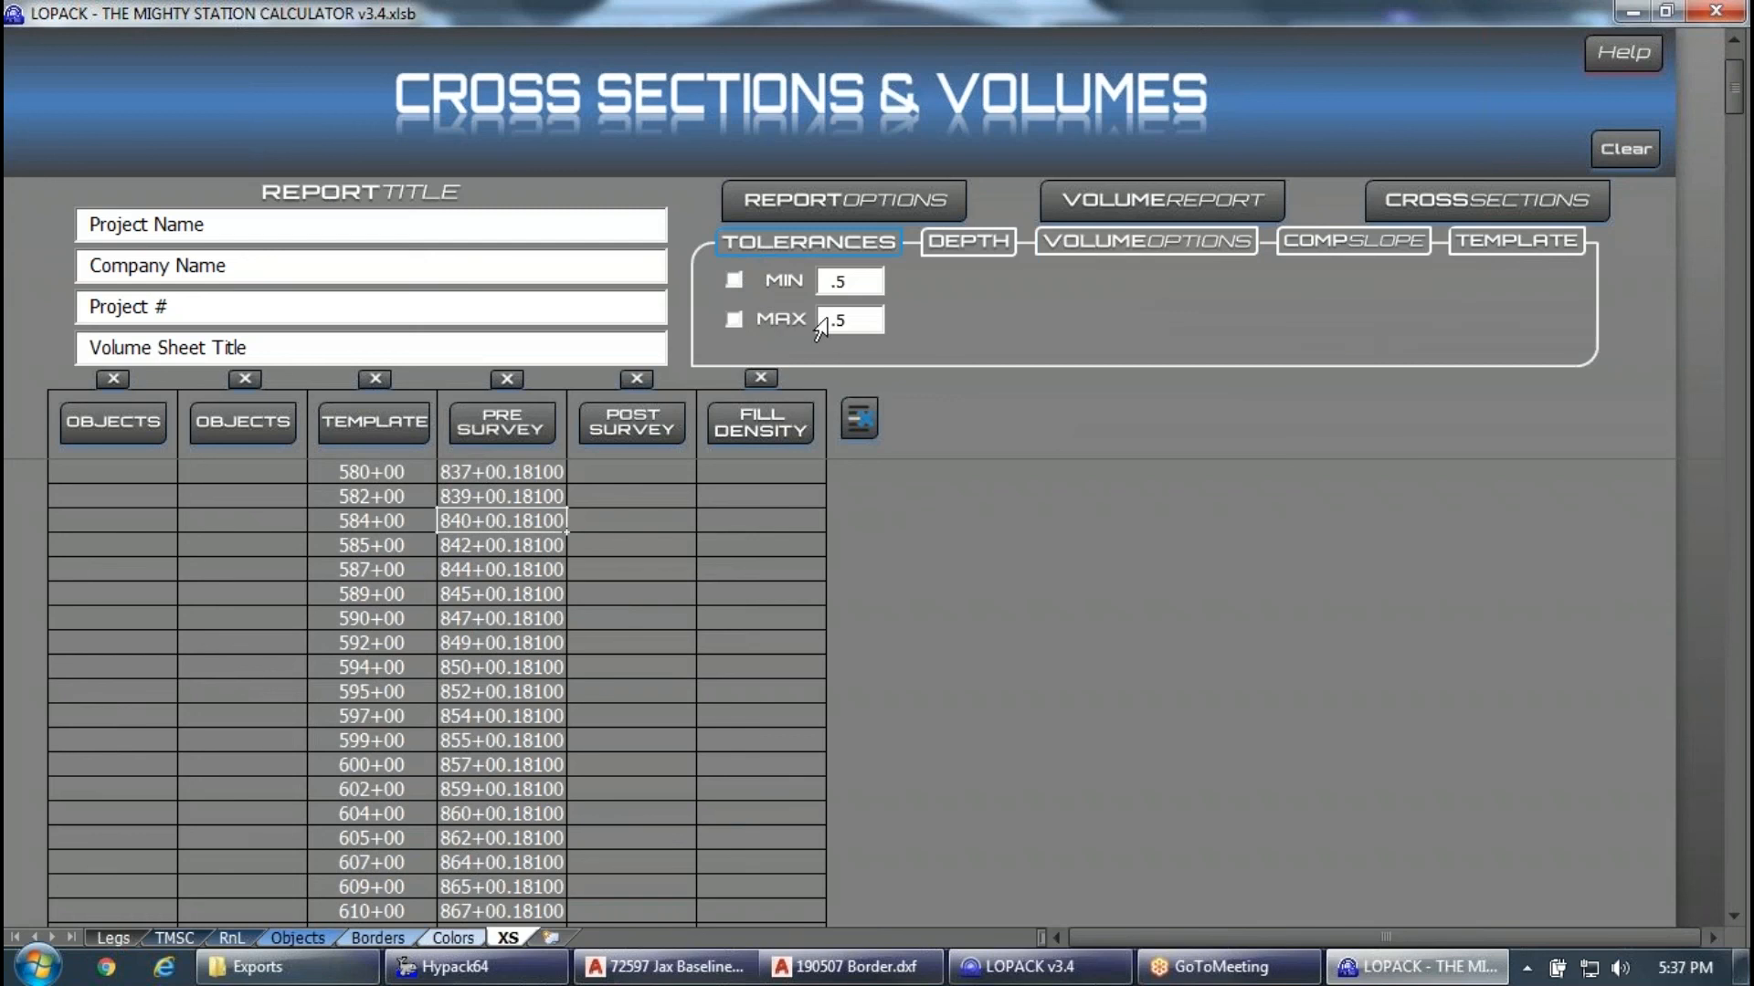
pyautogui.click(968, 242)
pyautogui.click(1033, 284)
pyautogui.click(1033, 327)
pyautogui.click(1033, 327)
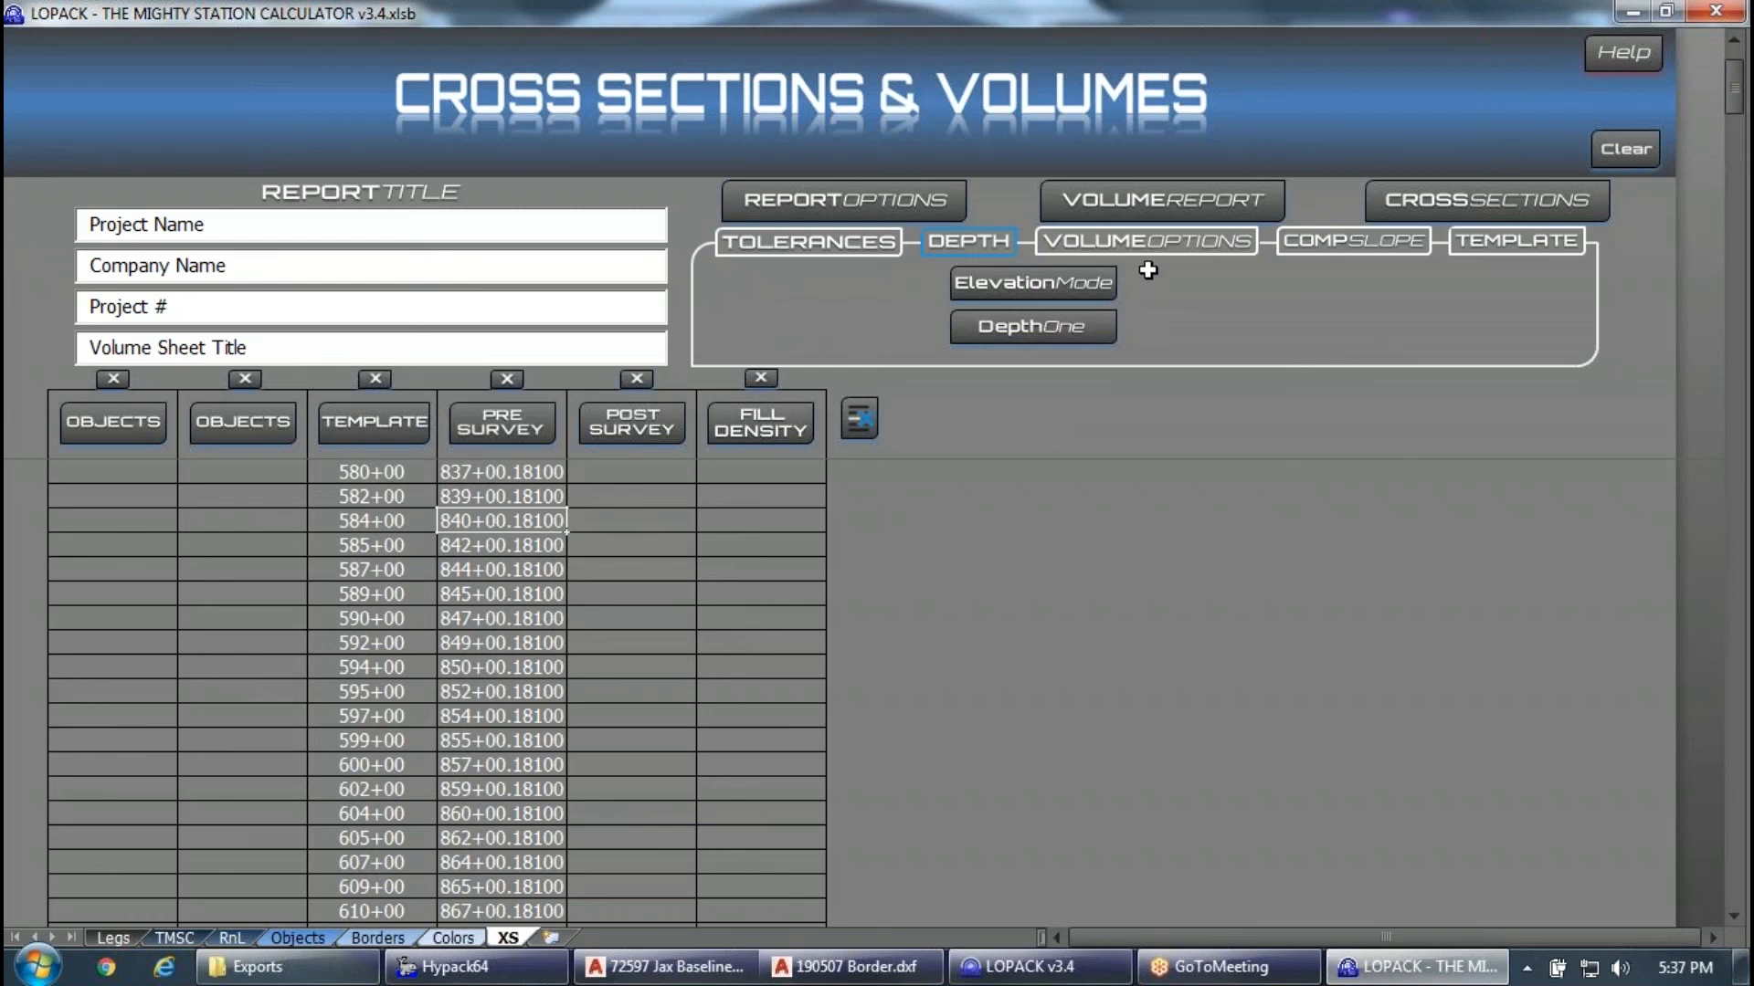
# Cycle the accuracy in the volume options through its levels and return it to Low.
pyautogui.click(1160, 243)
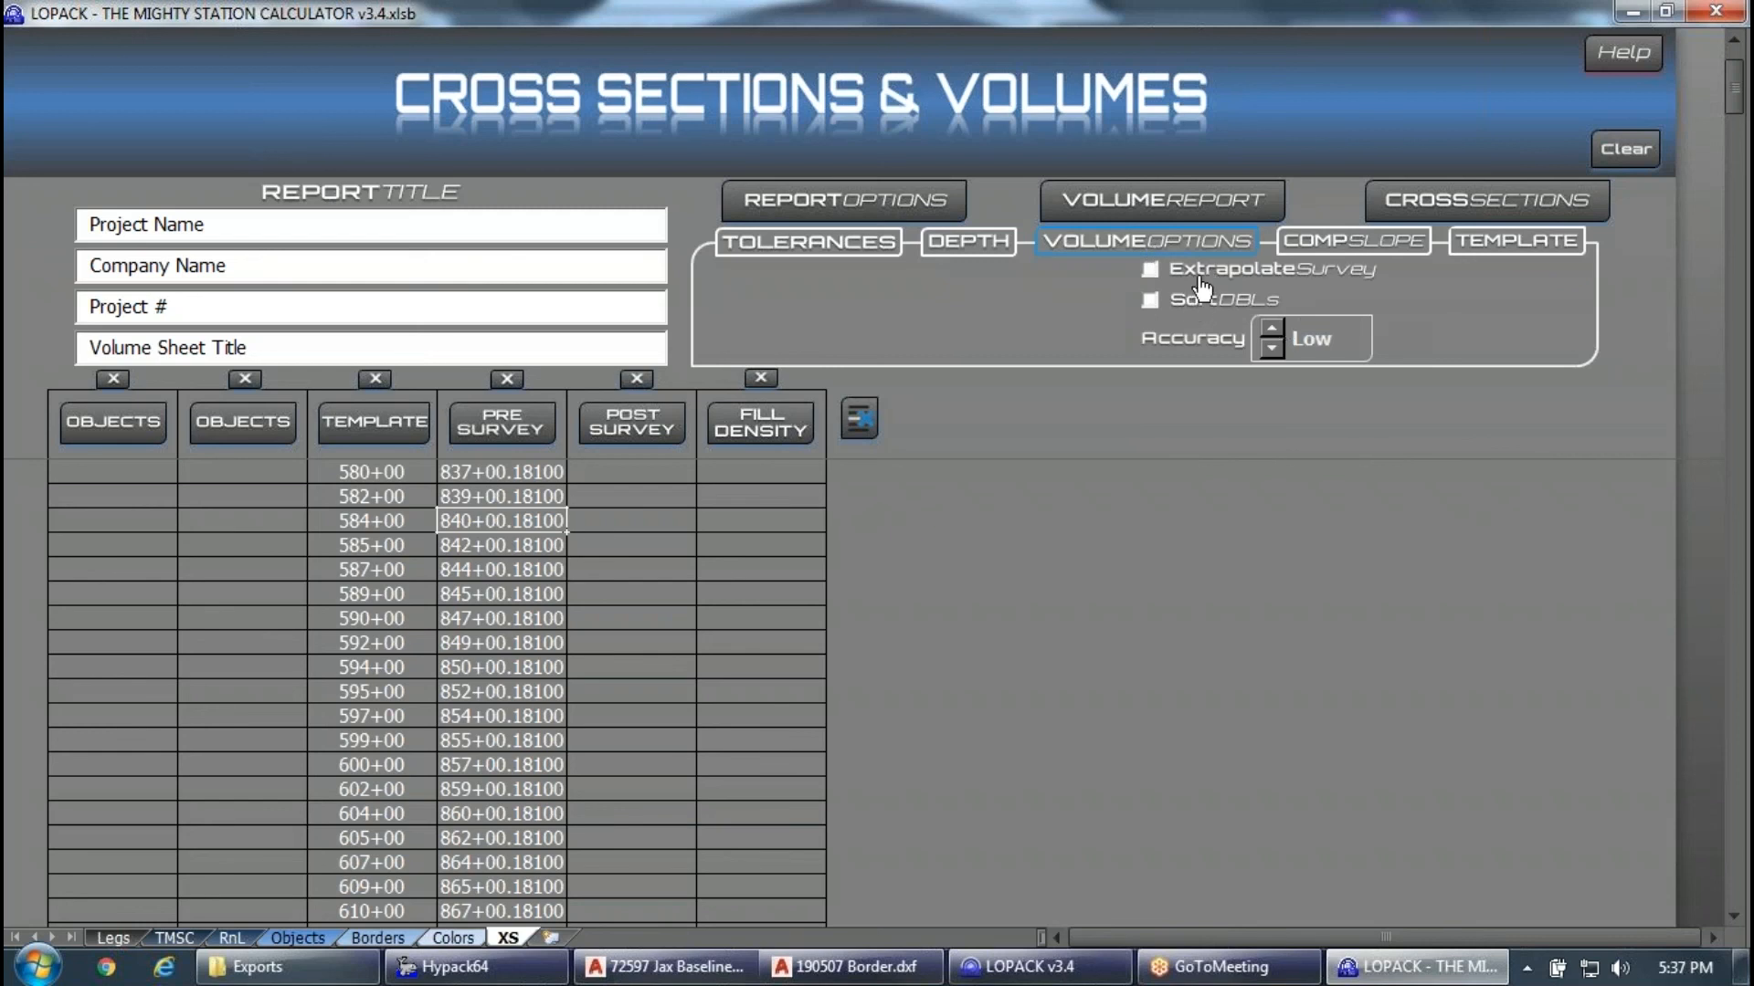
pyautogui.click(1273, 328)
pyautogui.click(1273, 328)
pyautogui.click(1279, 349)
pyautogui.click(1279, 349)
pyautogui.click(1270, 327)
pyautogui.click(1270, 327)
pyautogui.click(1270, 348)
pyautogui.click(1271, 348)
pyautogui.click(1271, 328)
pyautogui.click(1271, 348)
# Review the comp slope settings, try entering 1 as the segment, and clear it again.
pyautogui.click(1350, 240)
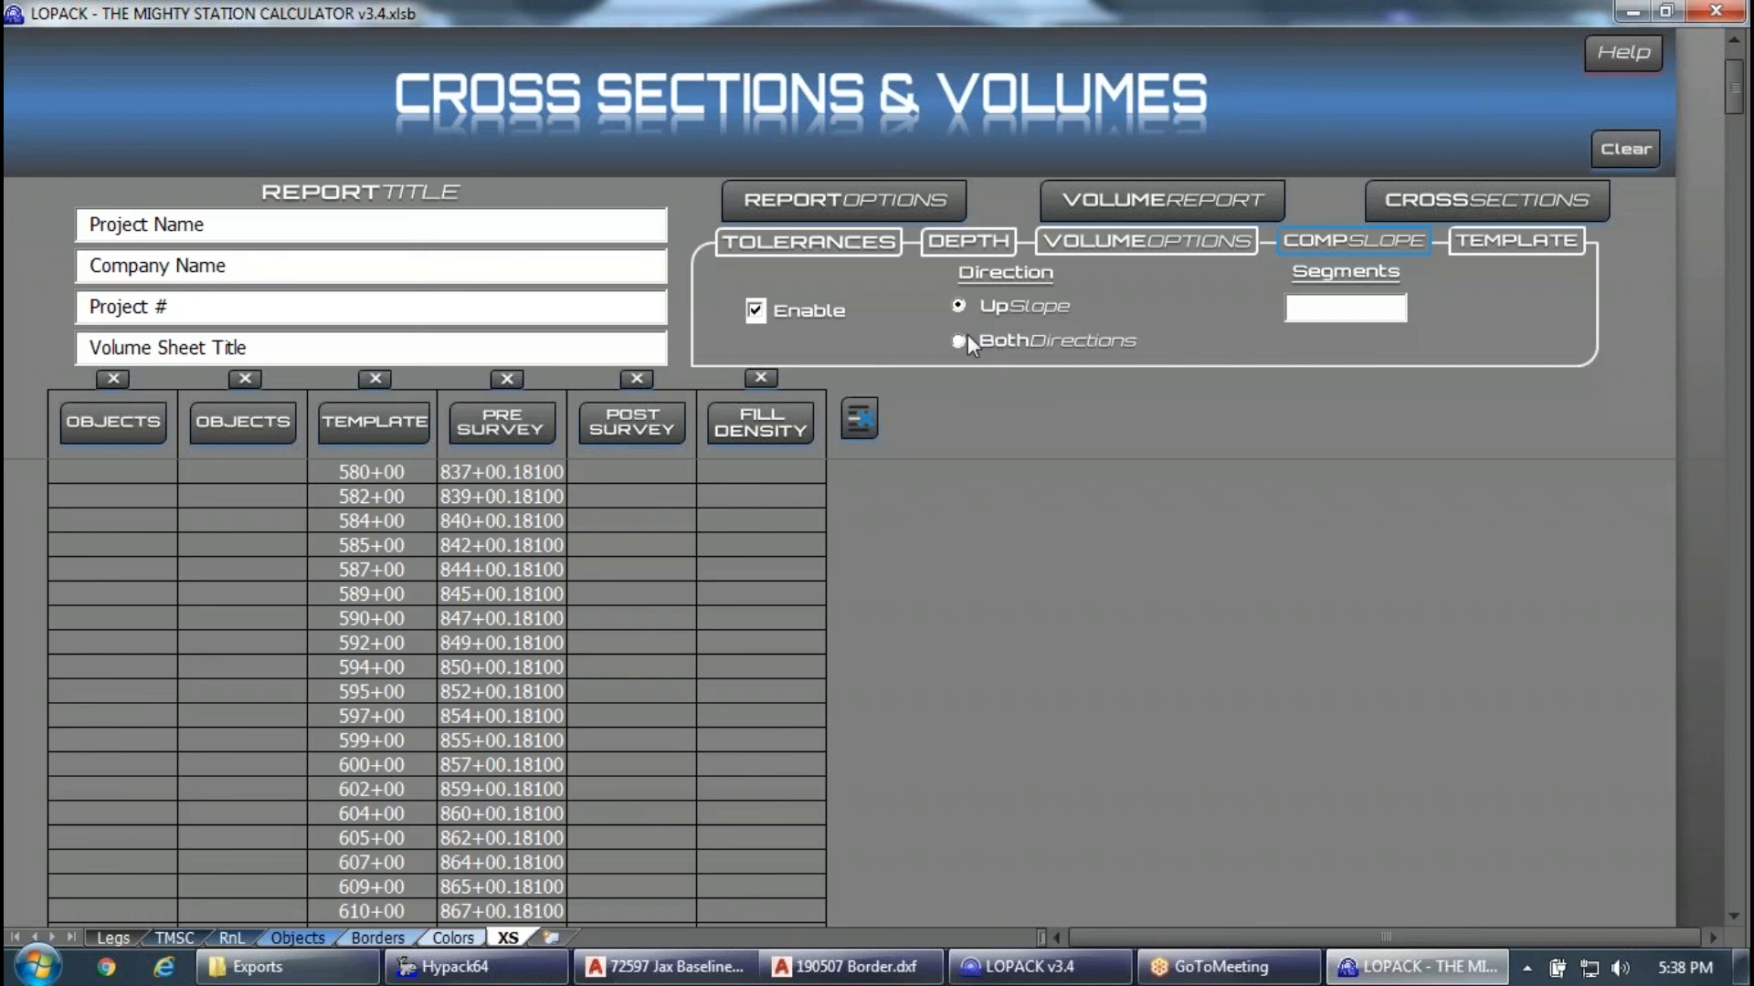
pyautogui.click(1524, 250)
pyautogui.click(1353, 242)
pyautogui.click(1332, 310)
pyautogui.click(1332, 314)
pyautogui.write('1')
pyautogui.press('BackSpace')
# In the template methods, try a total volume of 100000 and clear it, and switch the End Area method on and off.
pyautogui.click(1518, 245)
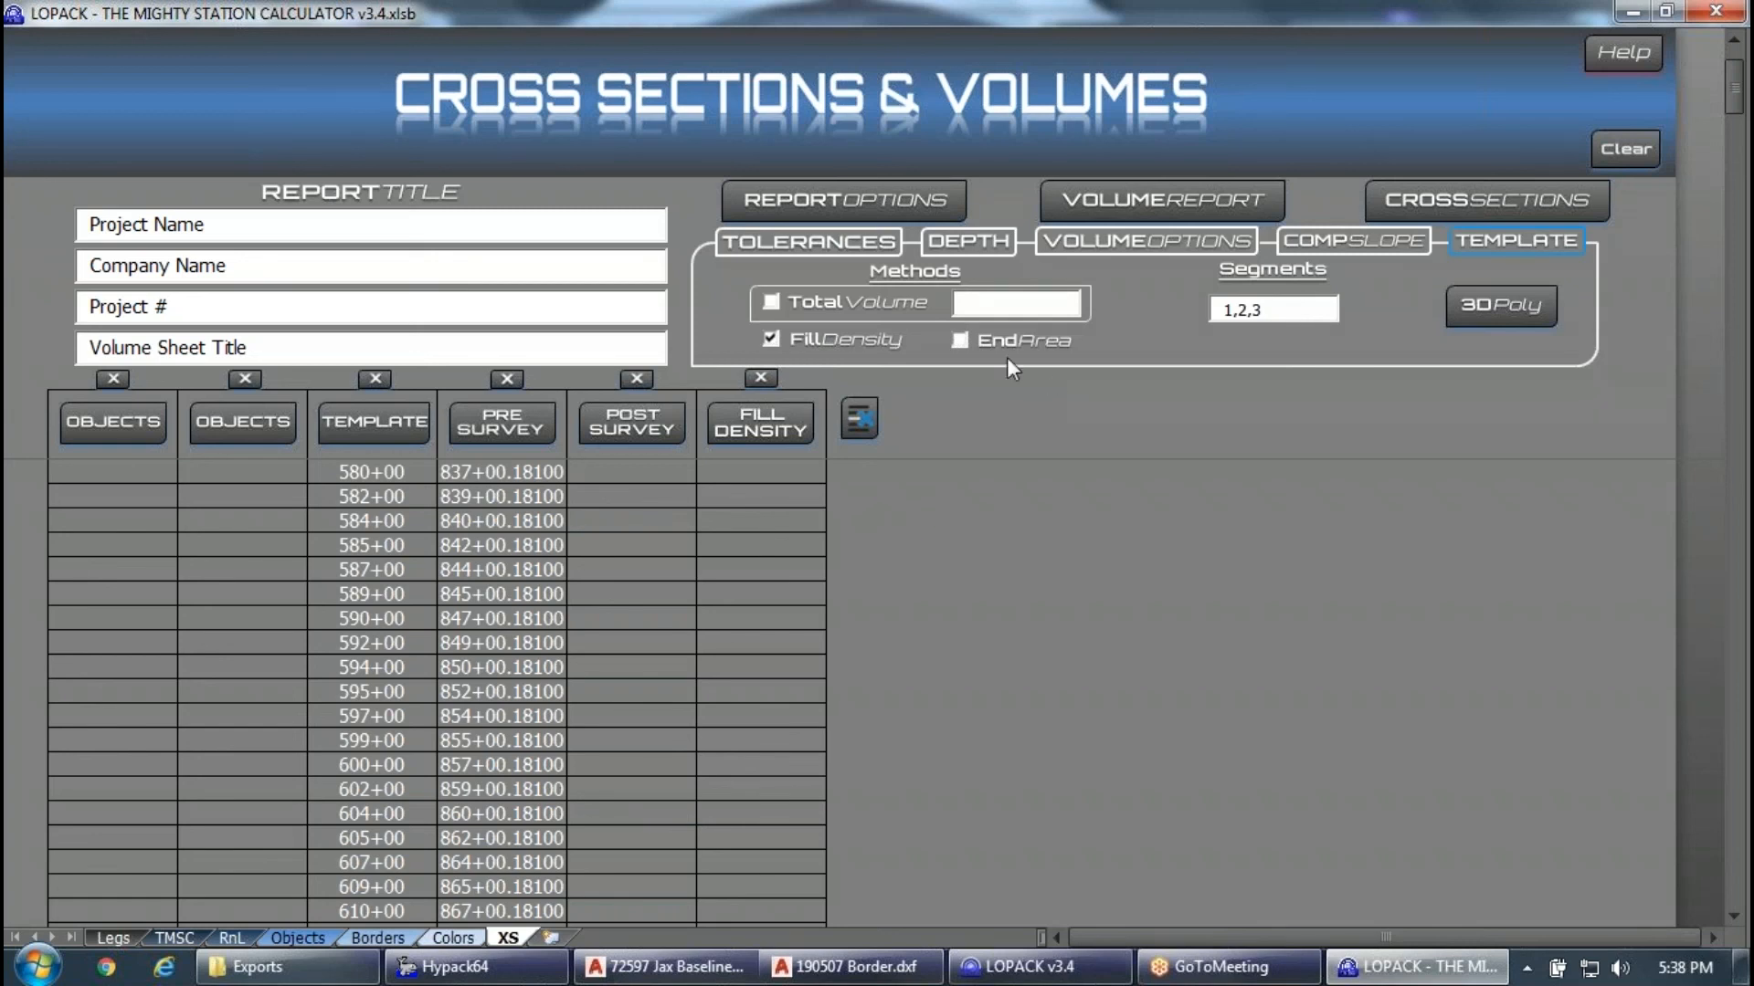
pyautogui.click(965, 302)
pyautogui.write('100000')
pyautogui.doubleClick(1011, 303)
pyautogui.press('BackSpace')
pyautogui.click(958, 340)
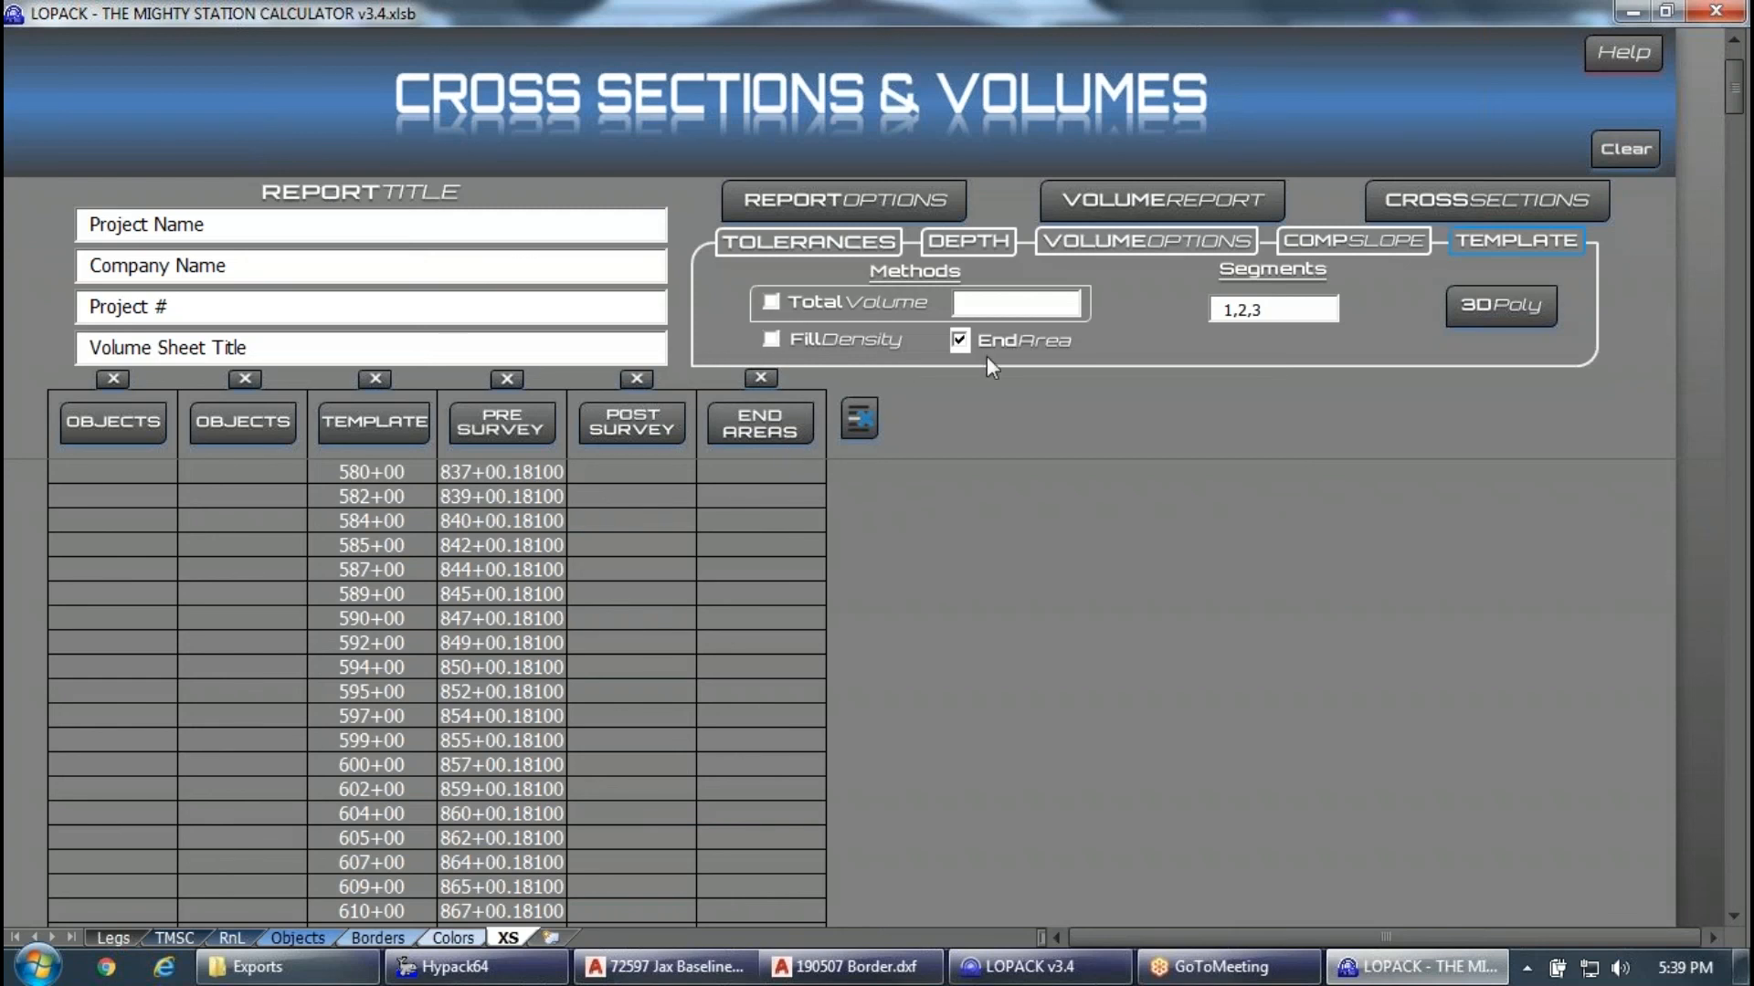
pyautogui.click(960, 340)
# Generate the volume report and save it as 190507 Beach Volumes.xlsx in the TemplateGenerator folder.
pyautogui.click(1157, 208)
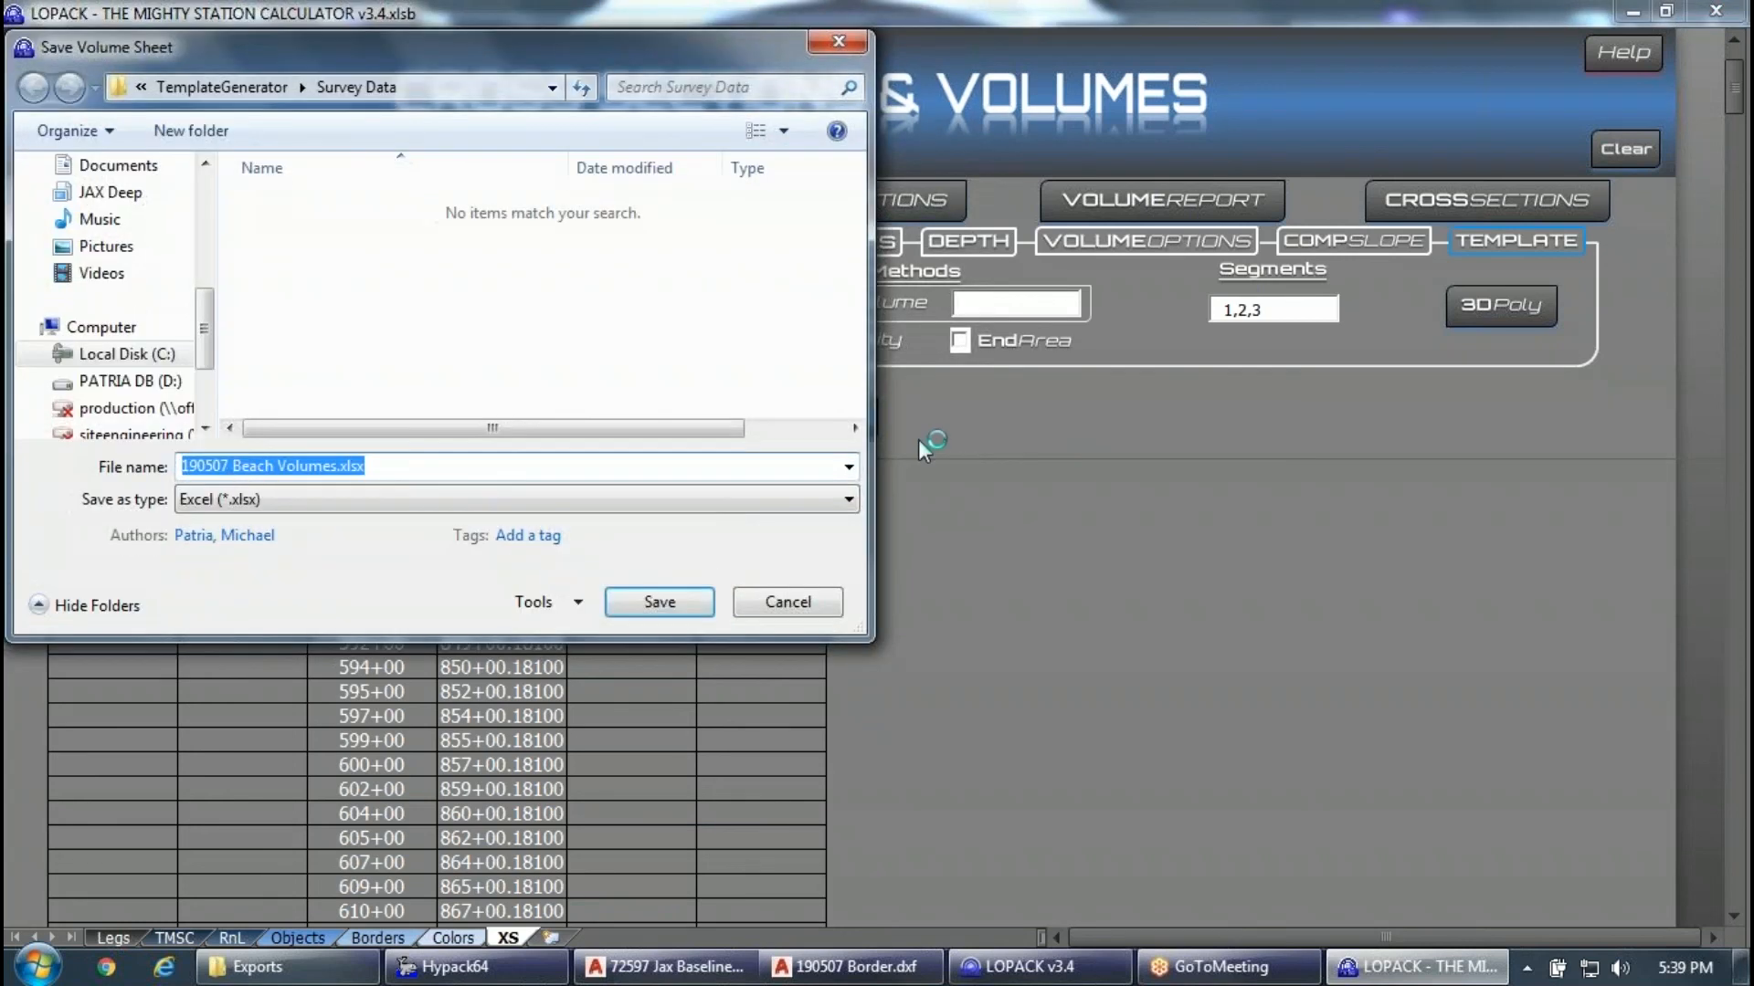
pyautogui.click(222, 87)
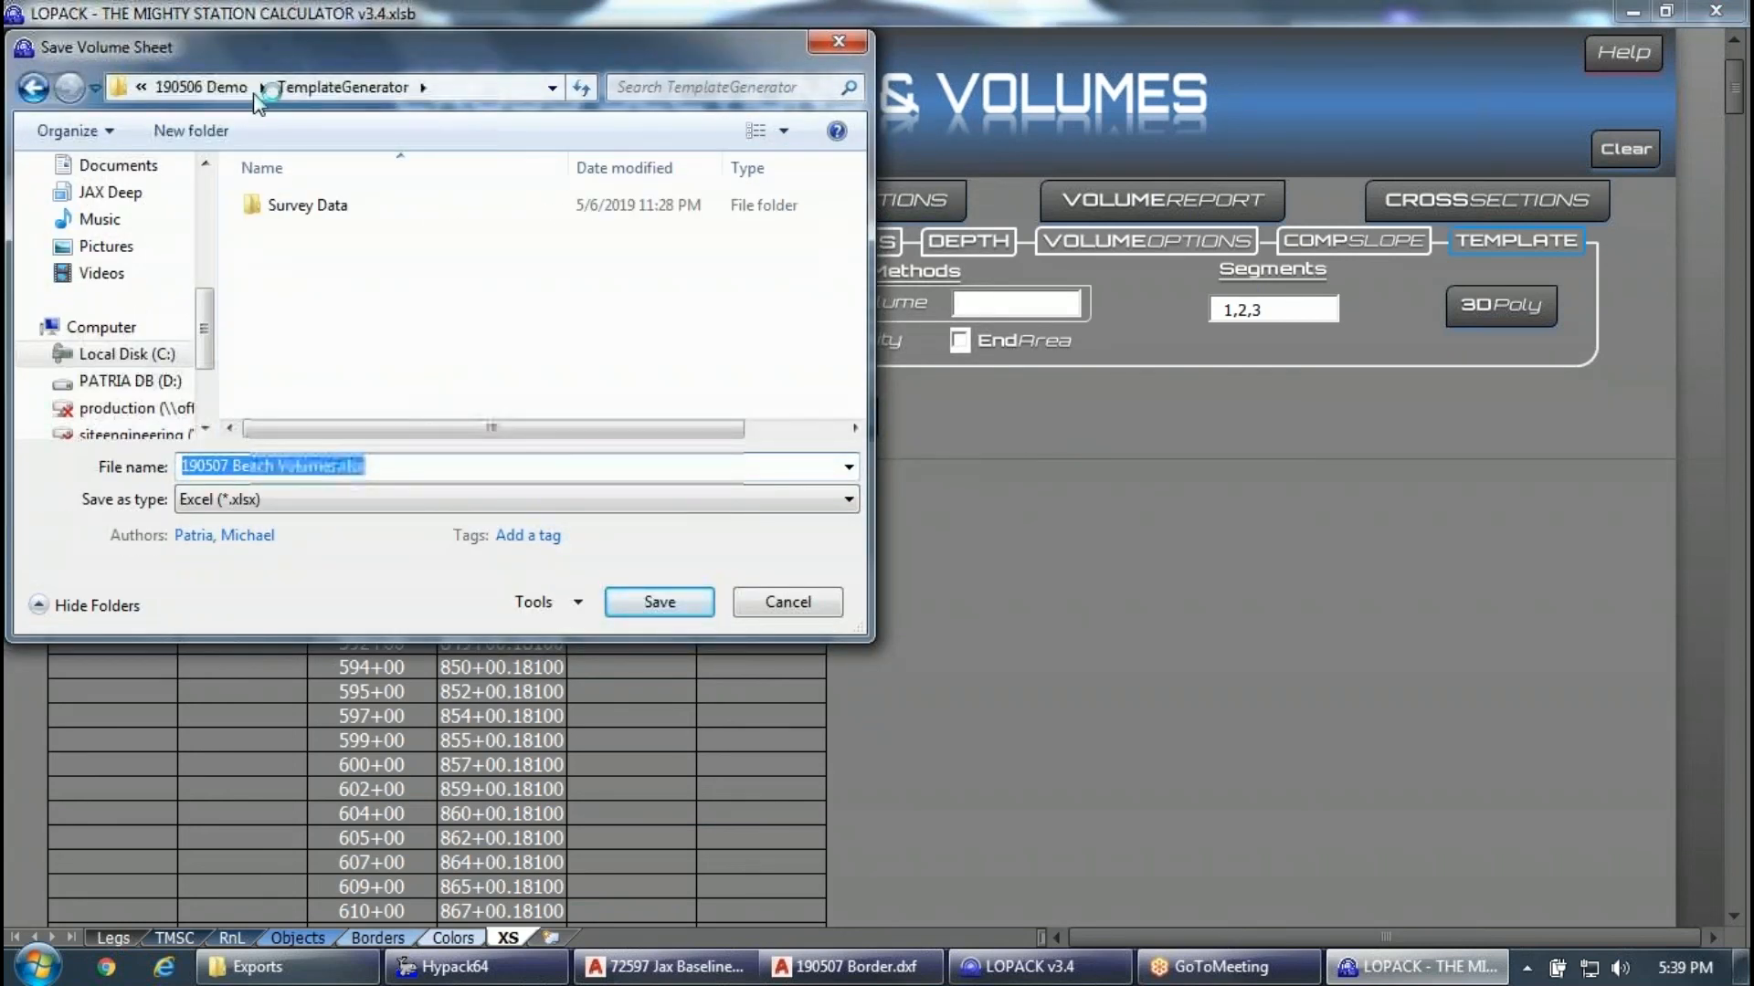
pyautogui.click(637, 603)
# Switch to the file explorer and open 190507 Beach Volumes.xlsx from the TemplateGenerator folder in Excel.
pyautogui.click(274, 966)
pyautogui.click(1005, 260)
pyautogui.doubleClick(872, 451)
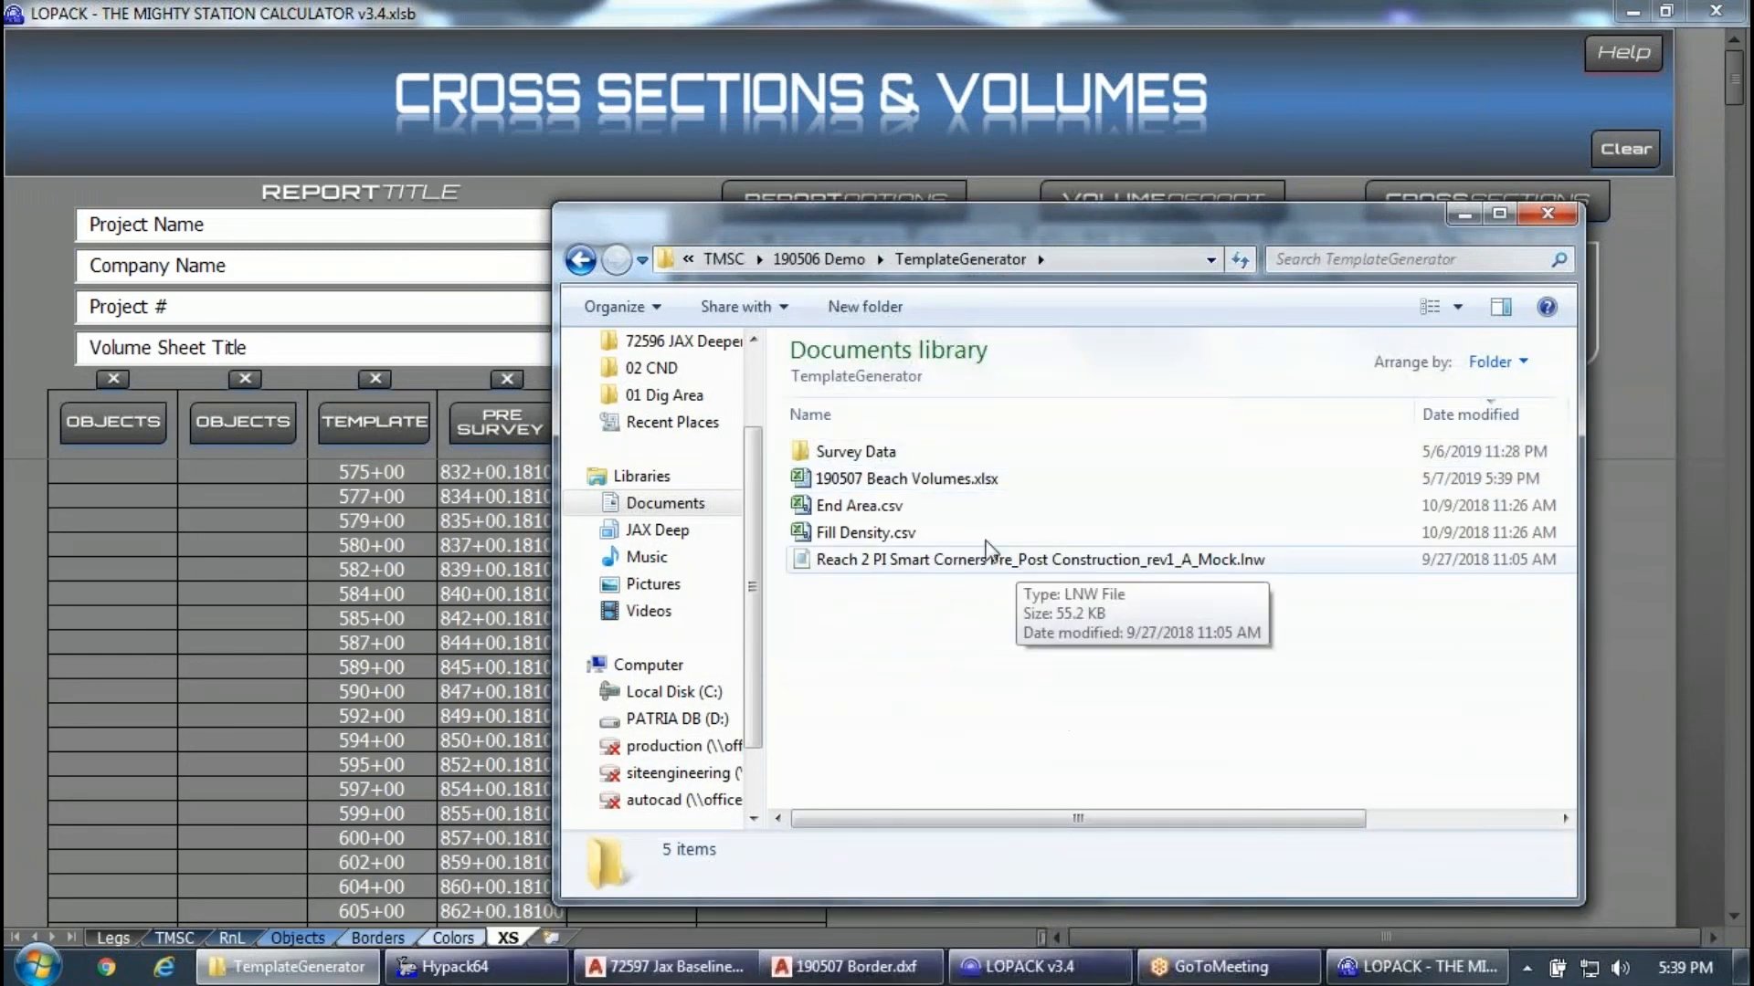
pyautogui.click(975, 484)
pyautogui.doubleClick(975, 481)
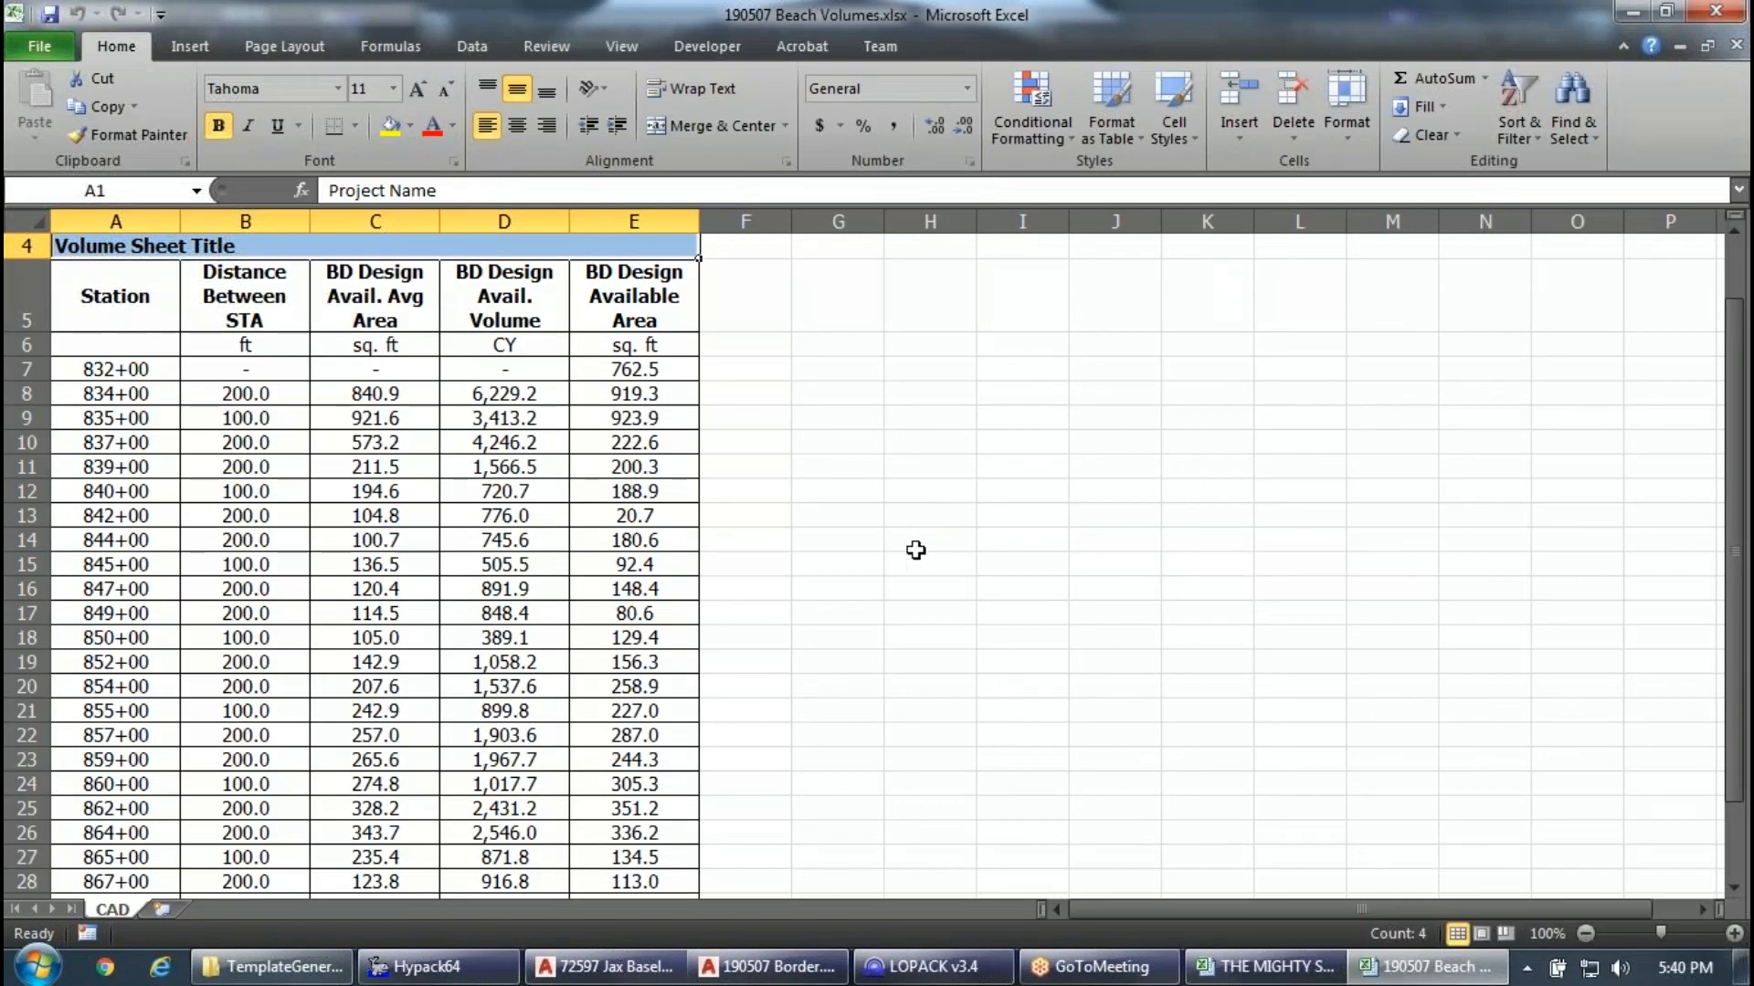
# Review the volume sheet's four title rows and compare them with the report title fields in The Mighty Station Calculator.
pyautogui.scroll(1, 916, 549)
pyautogui.click(826, 491)
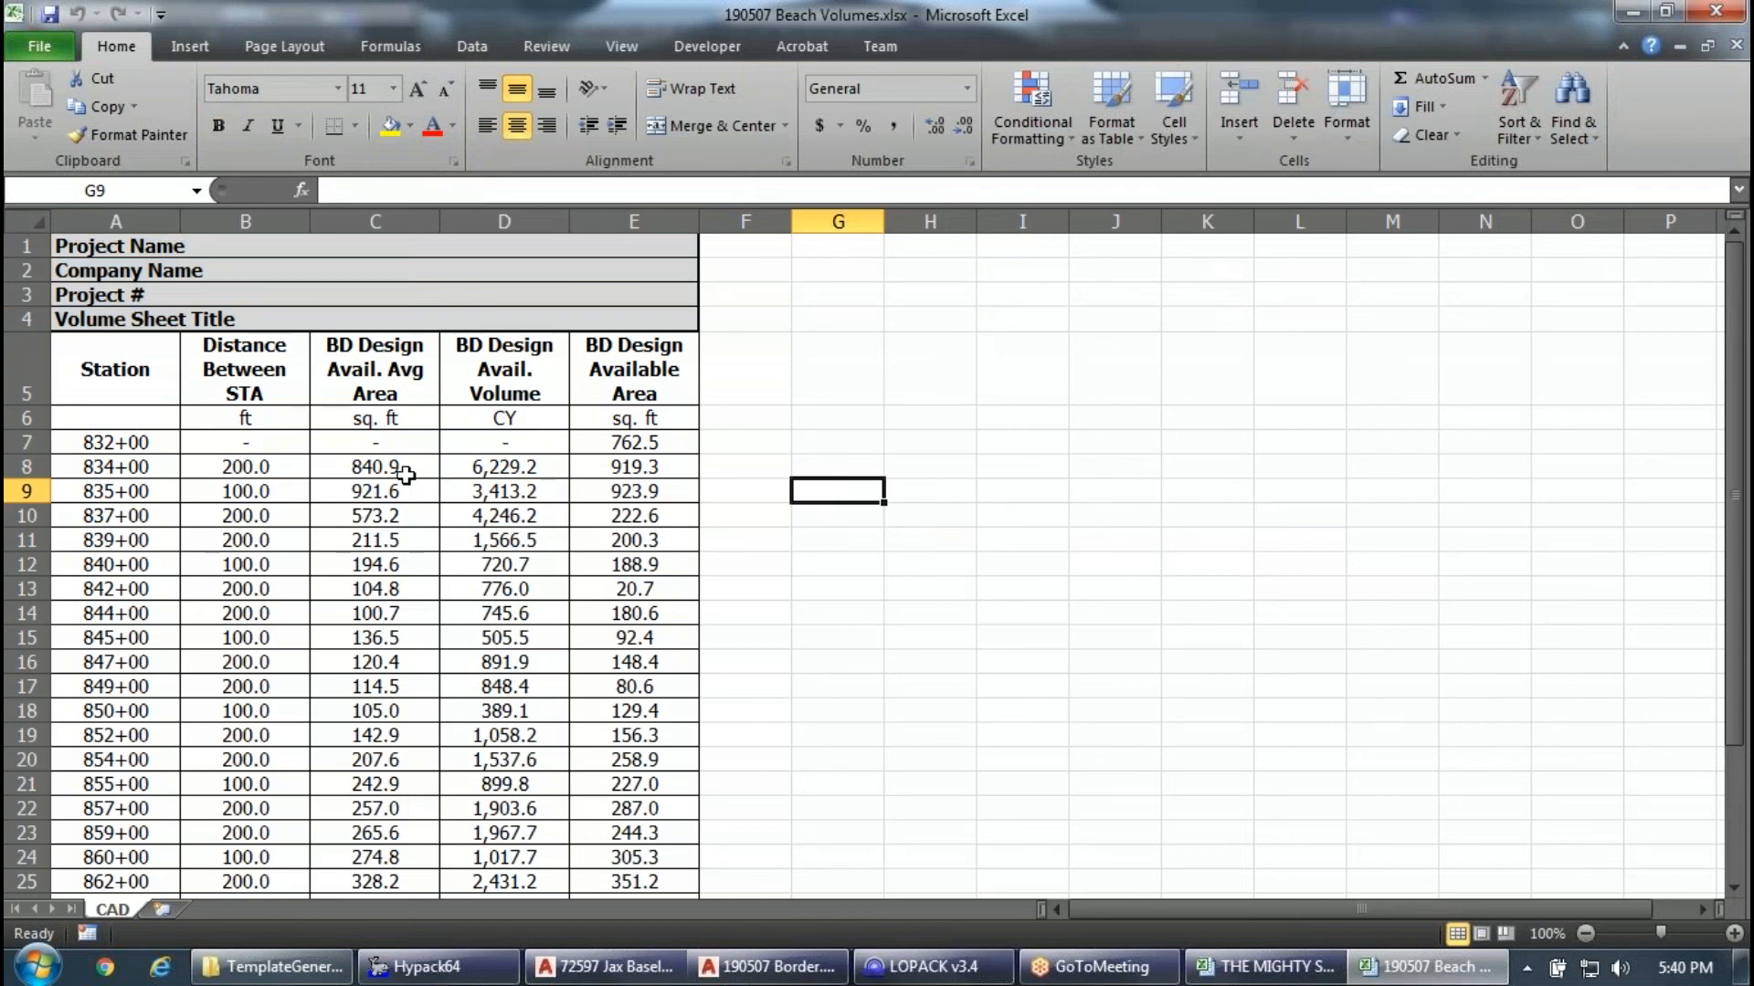
pyautogui.scroll(-4, 406, 474)
pyautogui.scroll(4, 403, 463)
pyautogui.click(165, 246)
pyautogui.moveTo(165, 247); pyautogui.dragTo(164, 319)
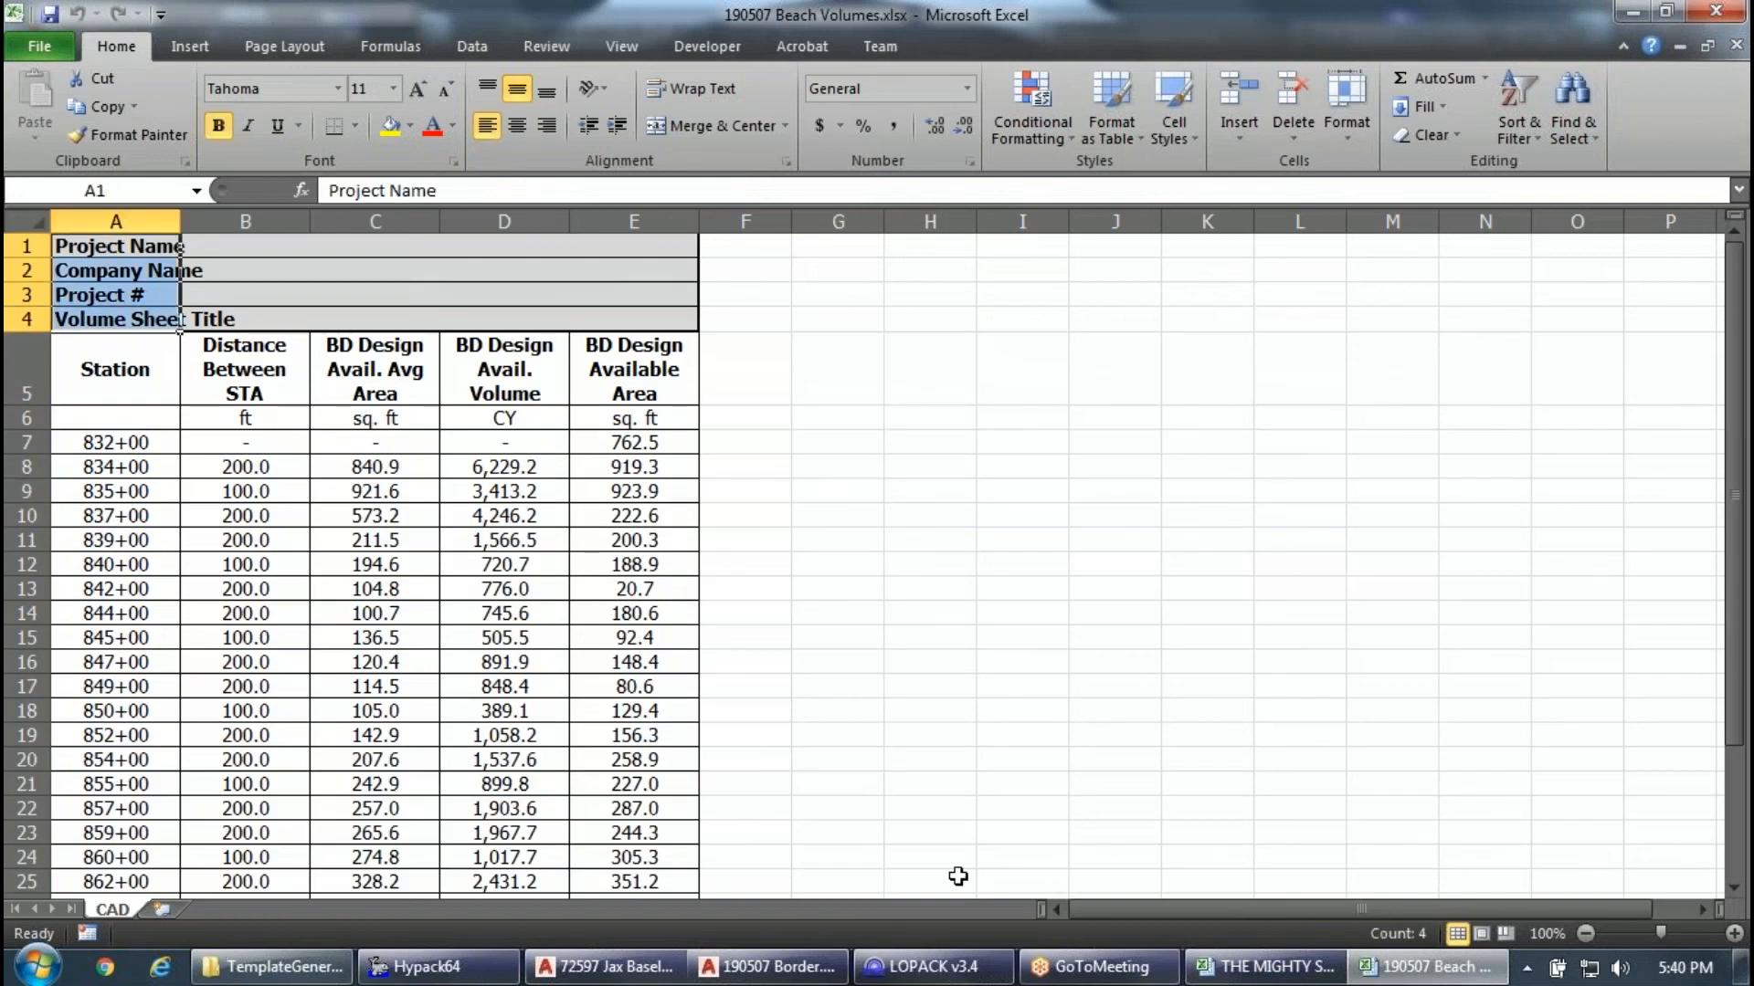
pyautogui.click(1261, 966)
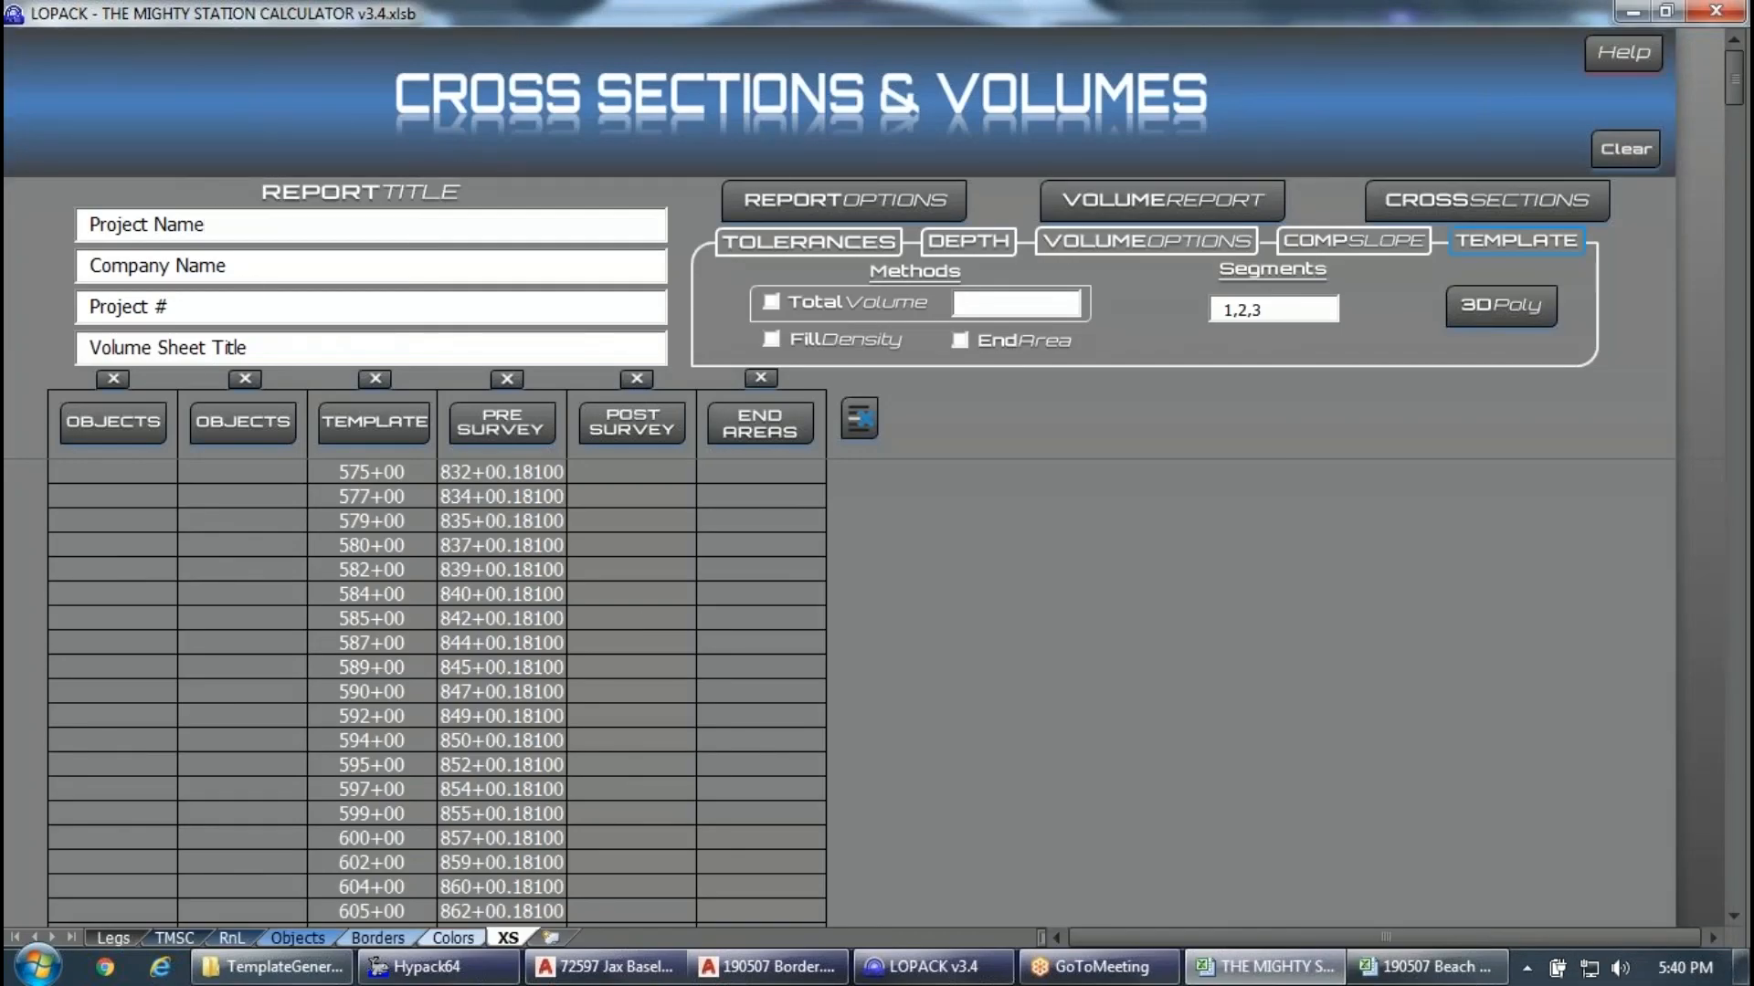
pyautogui.click(1425, 966)
# Review the volume sheet's column headings and compare them with the columns chosen in the volume sheet options, leaving those options unchanged.
pyautogui.click(146, 365)
pyautogui.scroll(-1, 158, 369)
pyautogui.scroll(-1, 158, 369)
pyautogui.scroll(2, 165, 366)
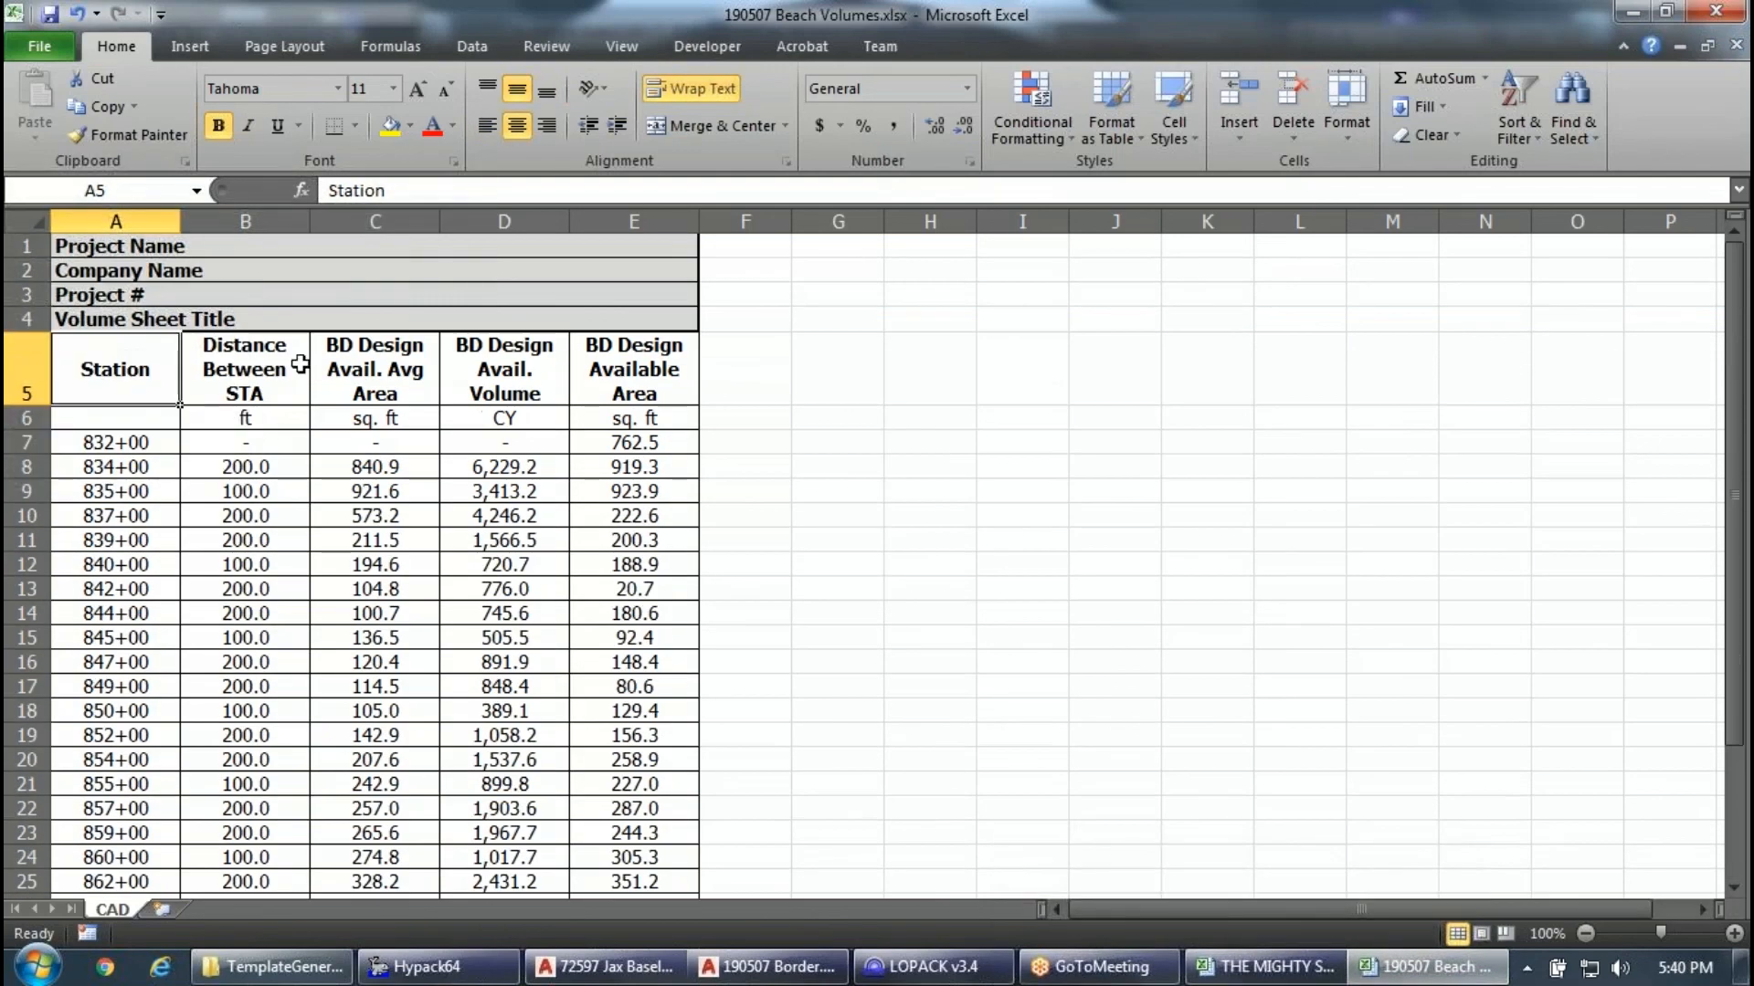
pyautogui.moveTo(233, 375); pyautogui.dragTo(615, 384)
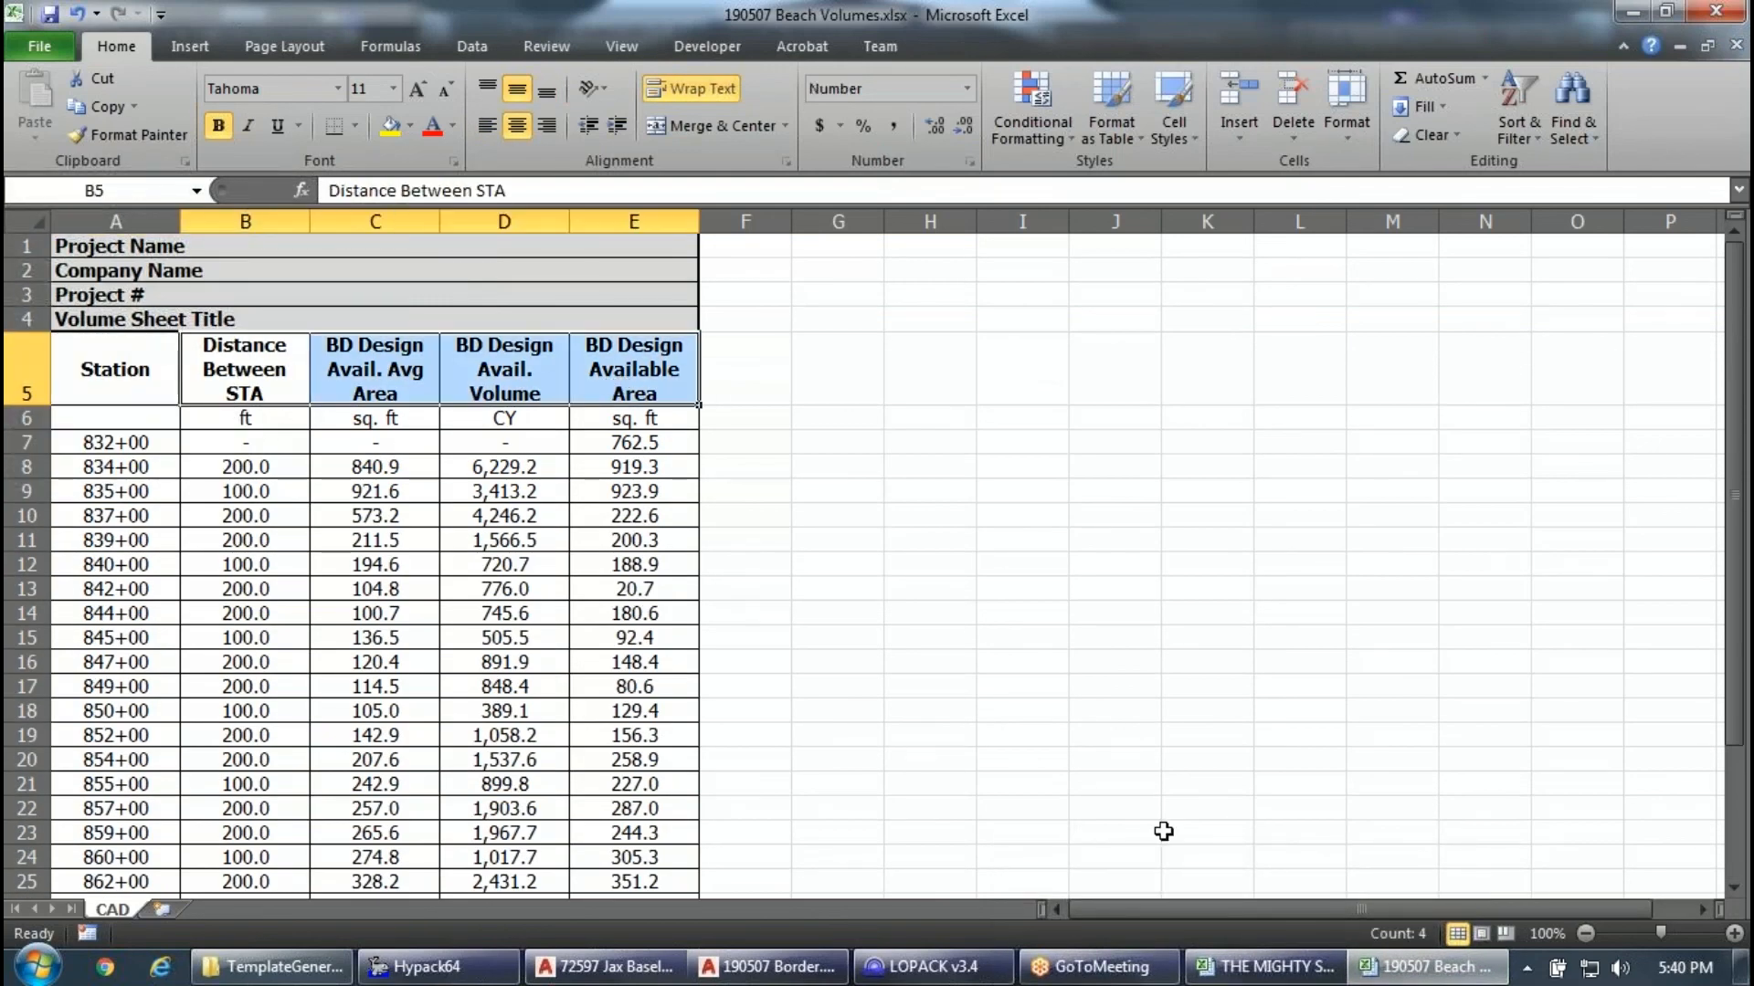
pyautogui.click(1270, 966)
pyautogui.click(814, 206)
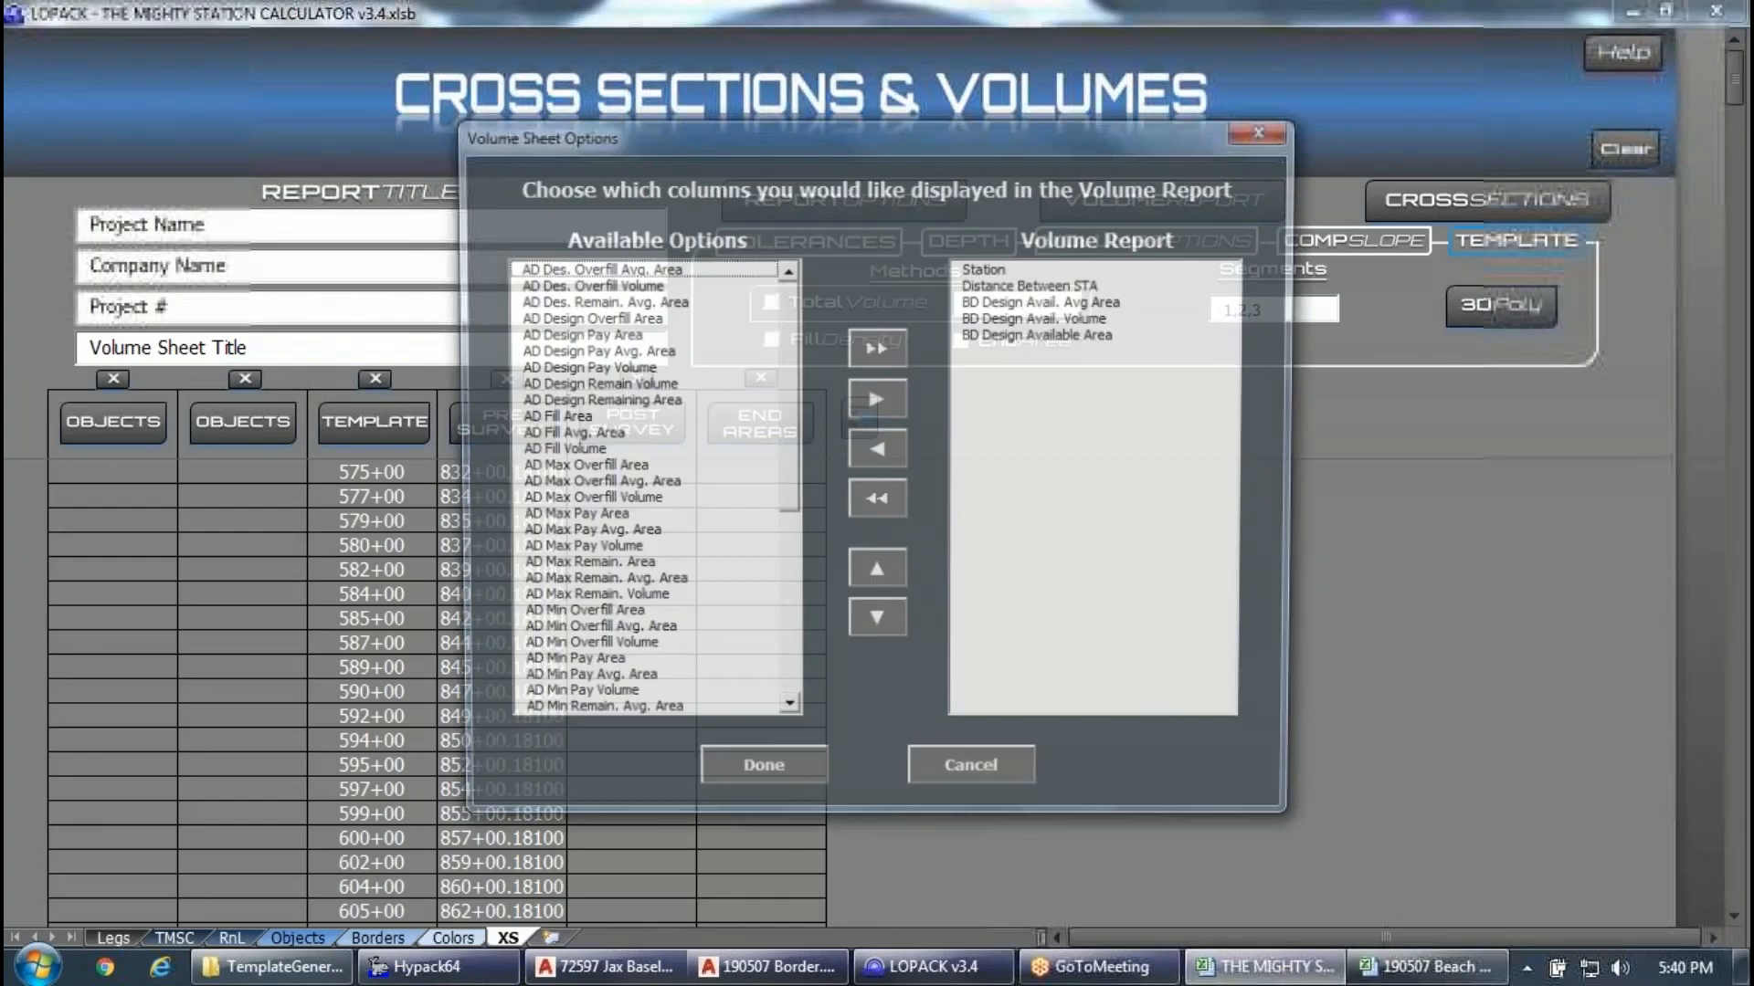
pyautogui.click(1016, 780)
# Check the Totals row at the end of the beach volume sheet and close the workbook.
pyautogui.click(1425, 967)
pyautogui.scroll(-3, 751, 588)
pyautogui.scroll(3, 1049, 395)
pyautogui.scroll(-3, 711, 379)
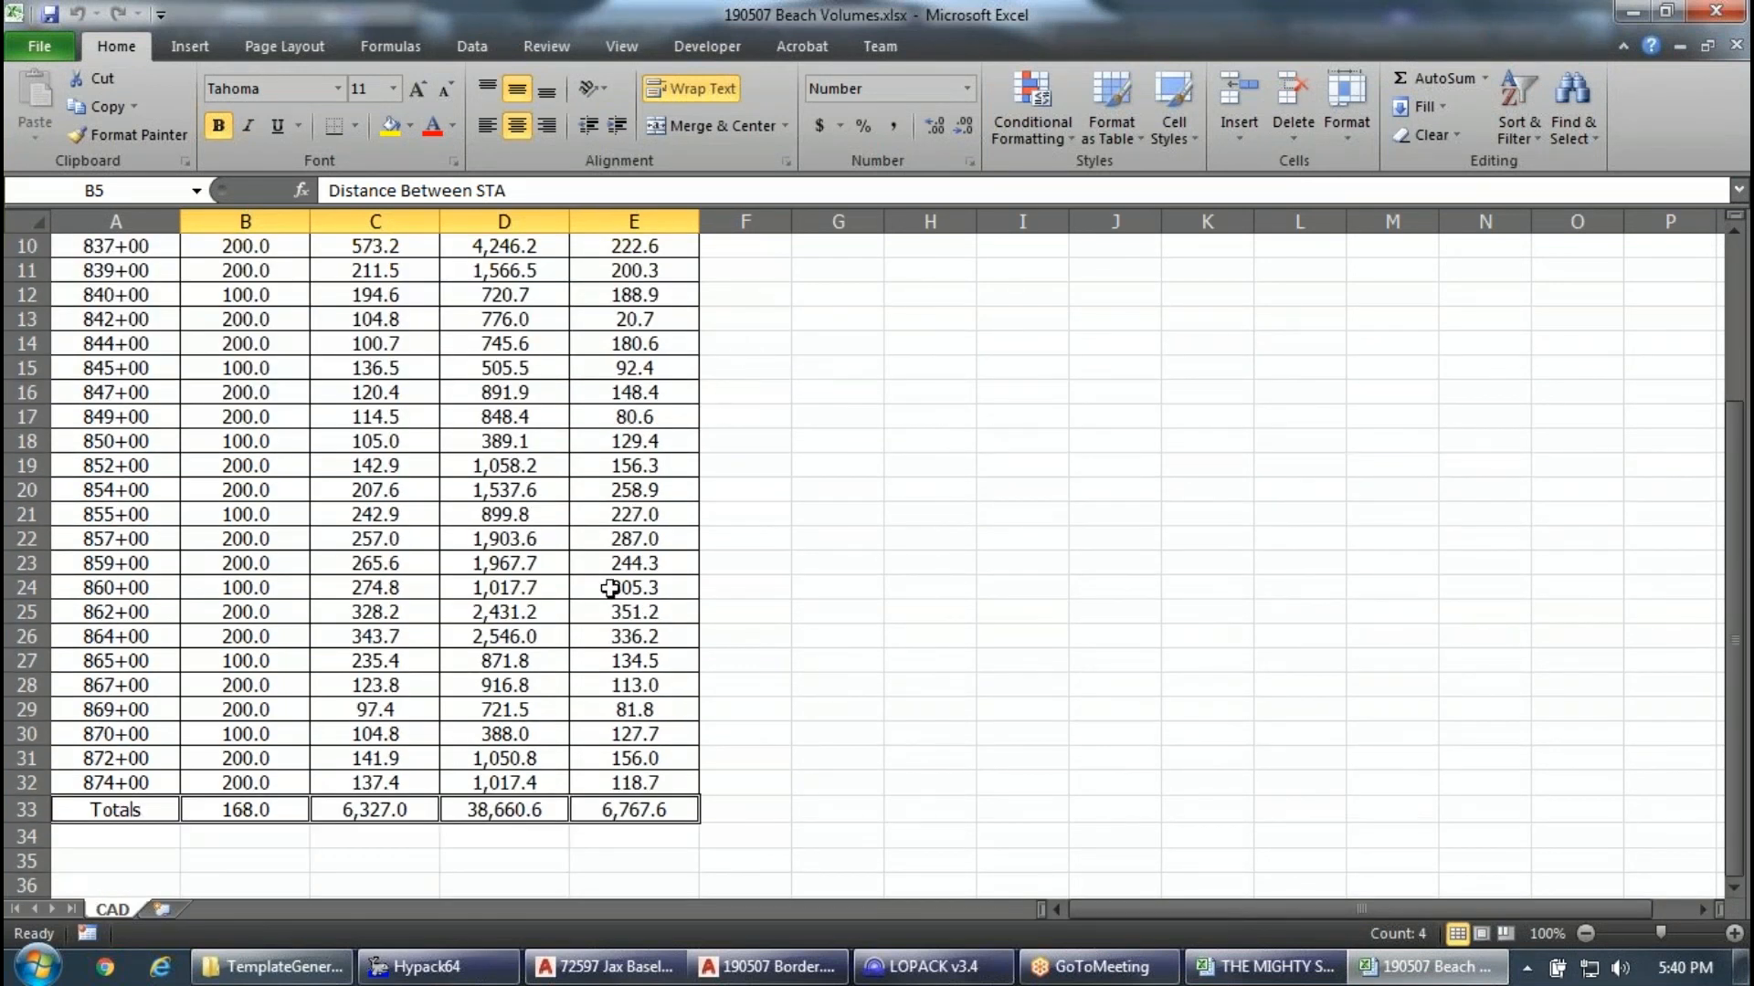
pyautogui.moveTo(144, 820); pyautogui.dragTo(672, 811)
pyautogui.click(838, 733)
pyautogui.scroll(3, 848, 727)
pyautogui.click(1716, 13)
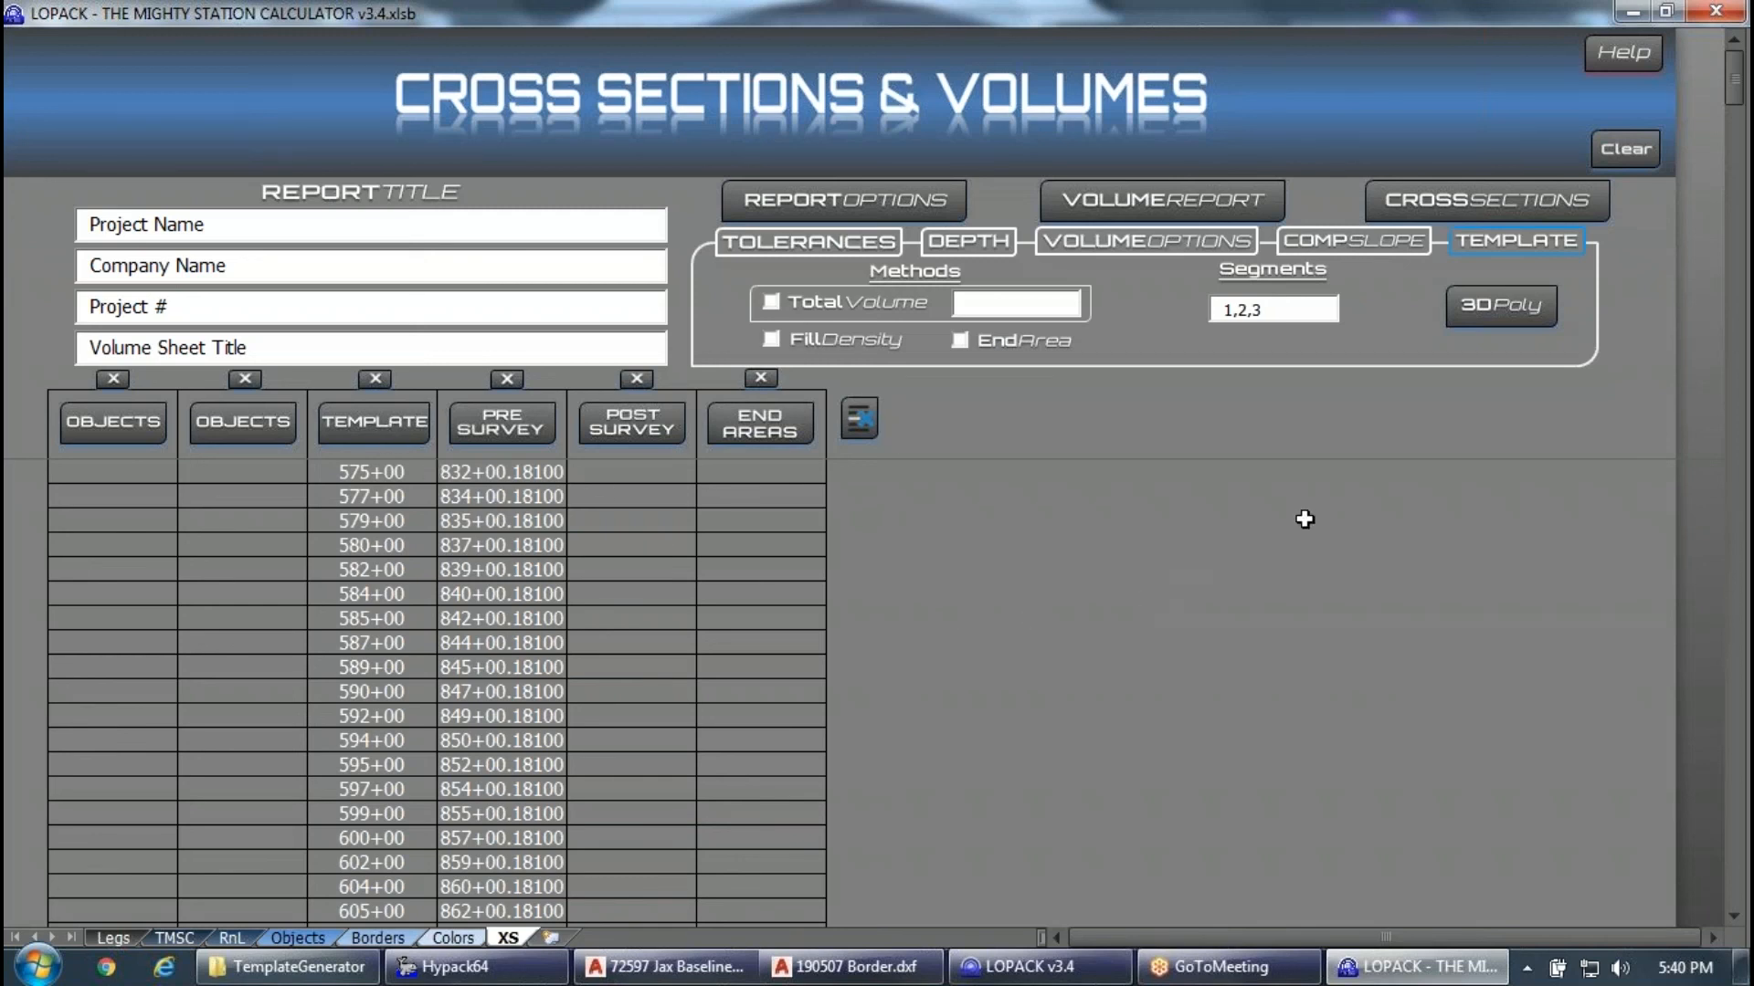
# Create 3D polylines from Reach 2 PI Smart Corners Pre_Post Construction_rev1_A_Mock.lnw and save them as 190507 3D Polyline Template.dxf in the TemplateGenerator folder.
pyautogui.click(1477, 315)
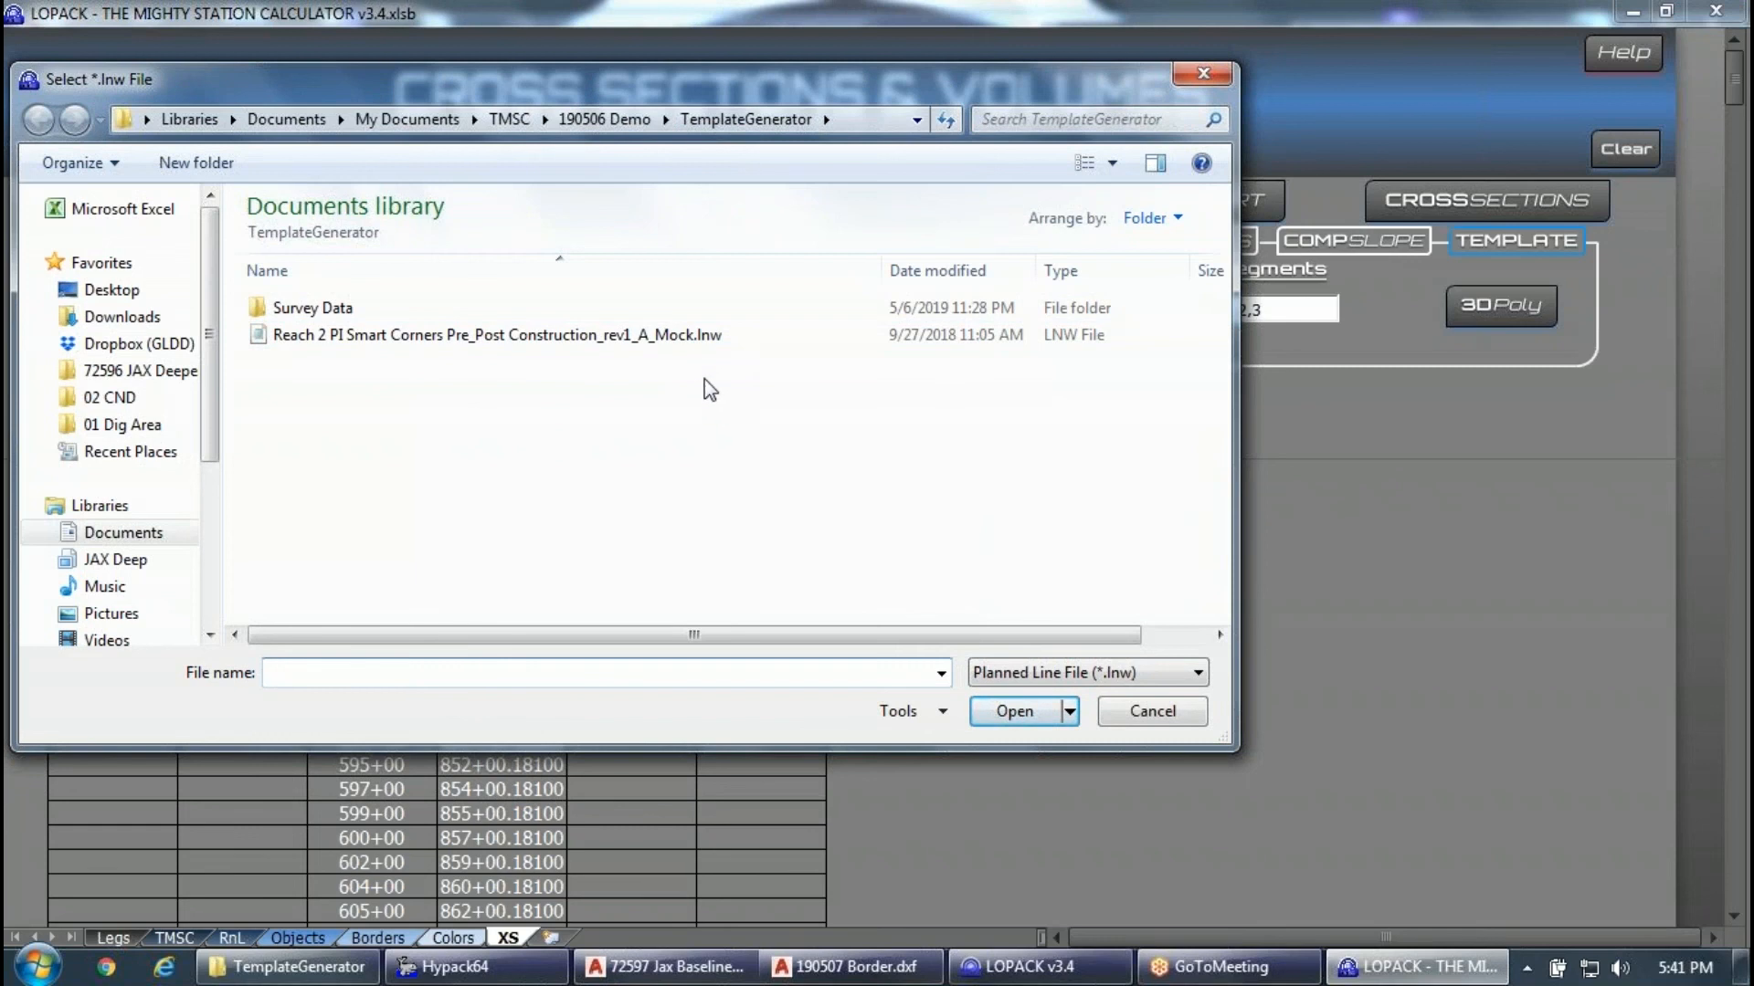
pyautogui.click(703, 336)
pyautogui.click(1003, 711)
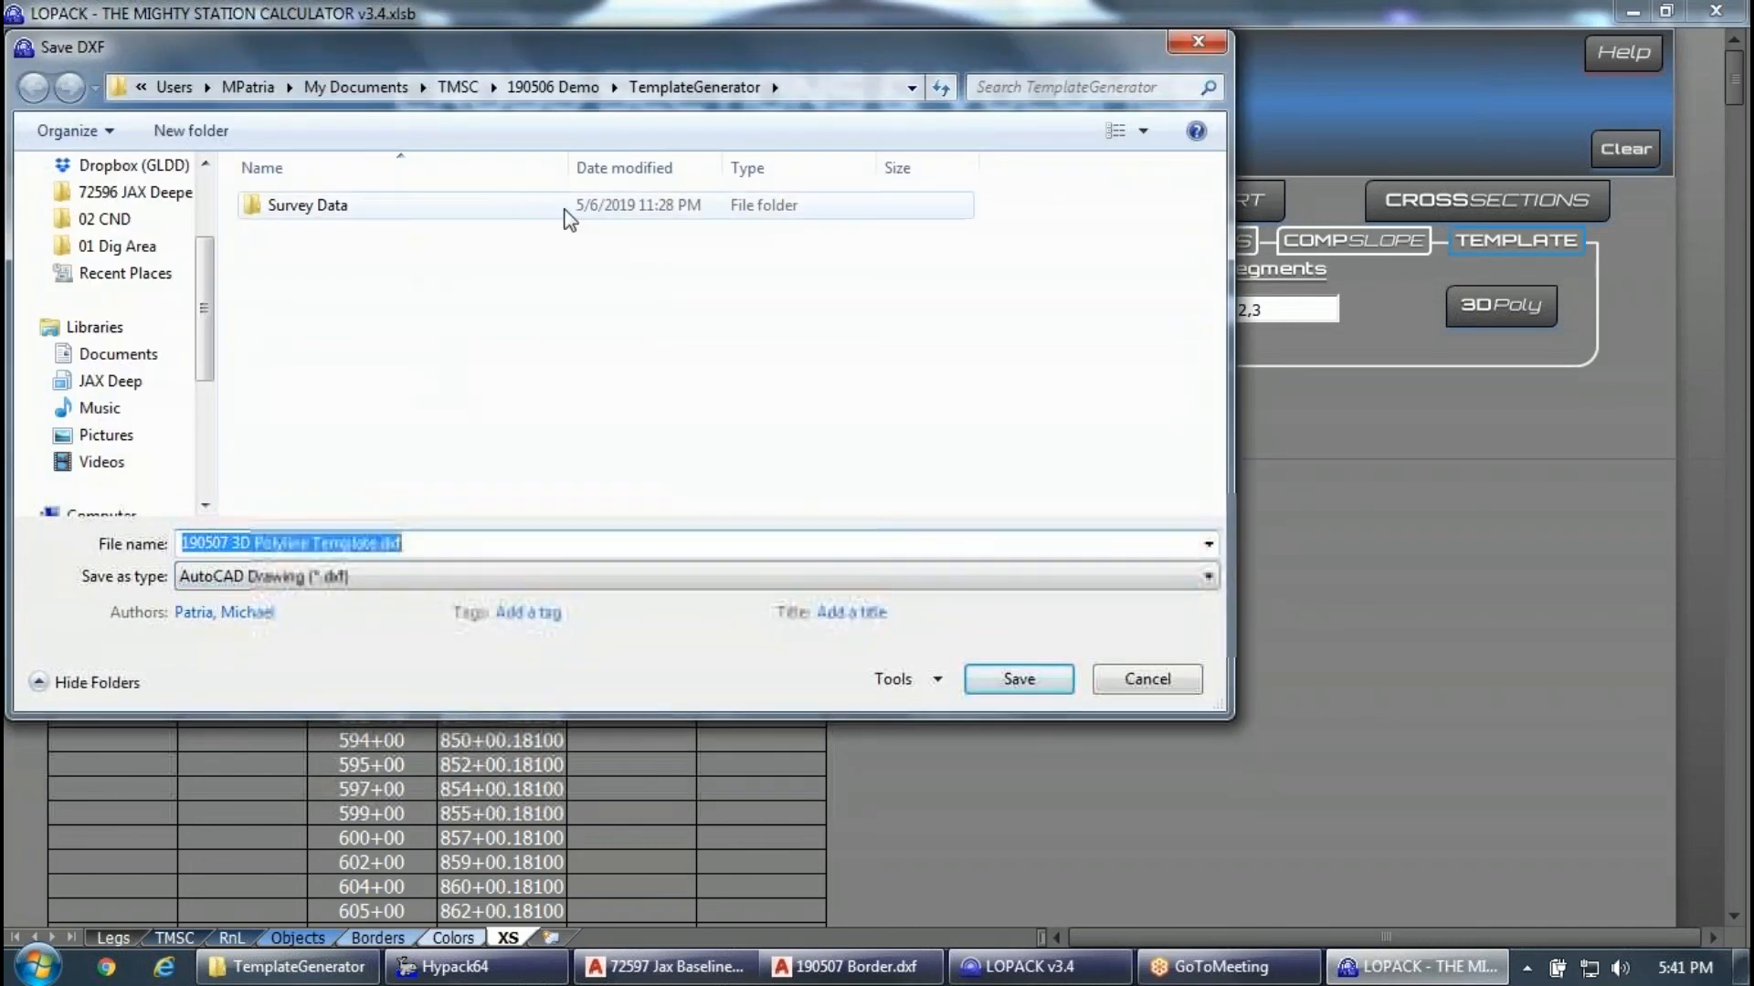
pyautogui.click(1018, 679)
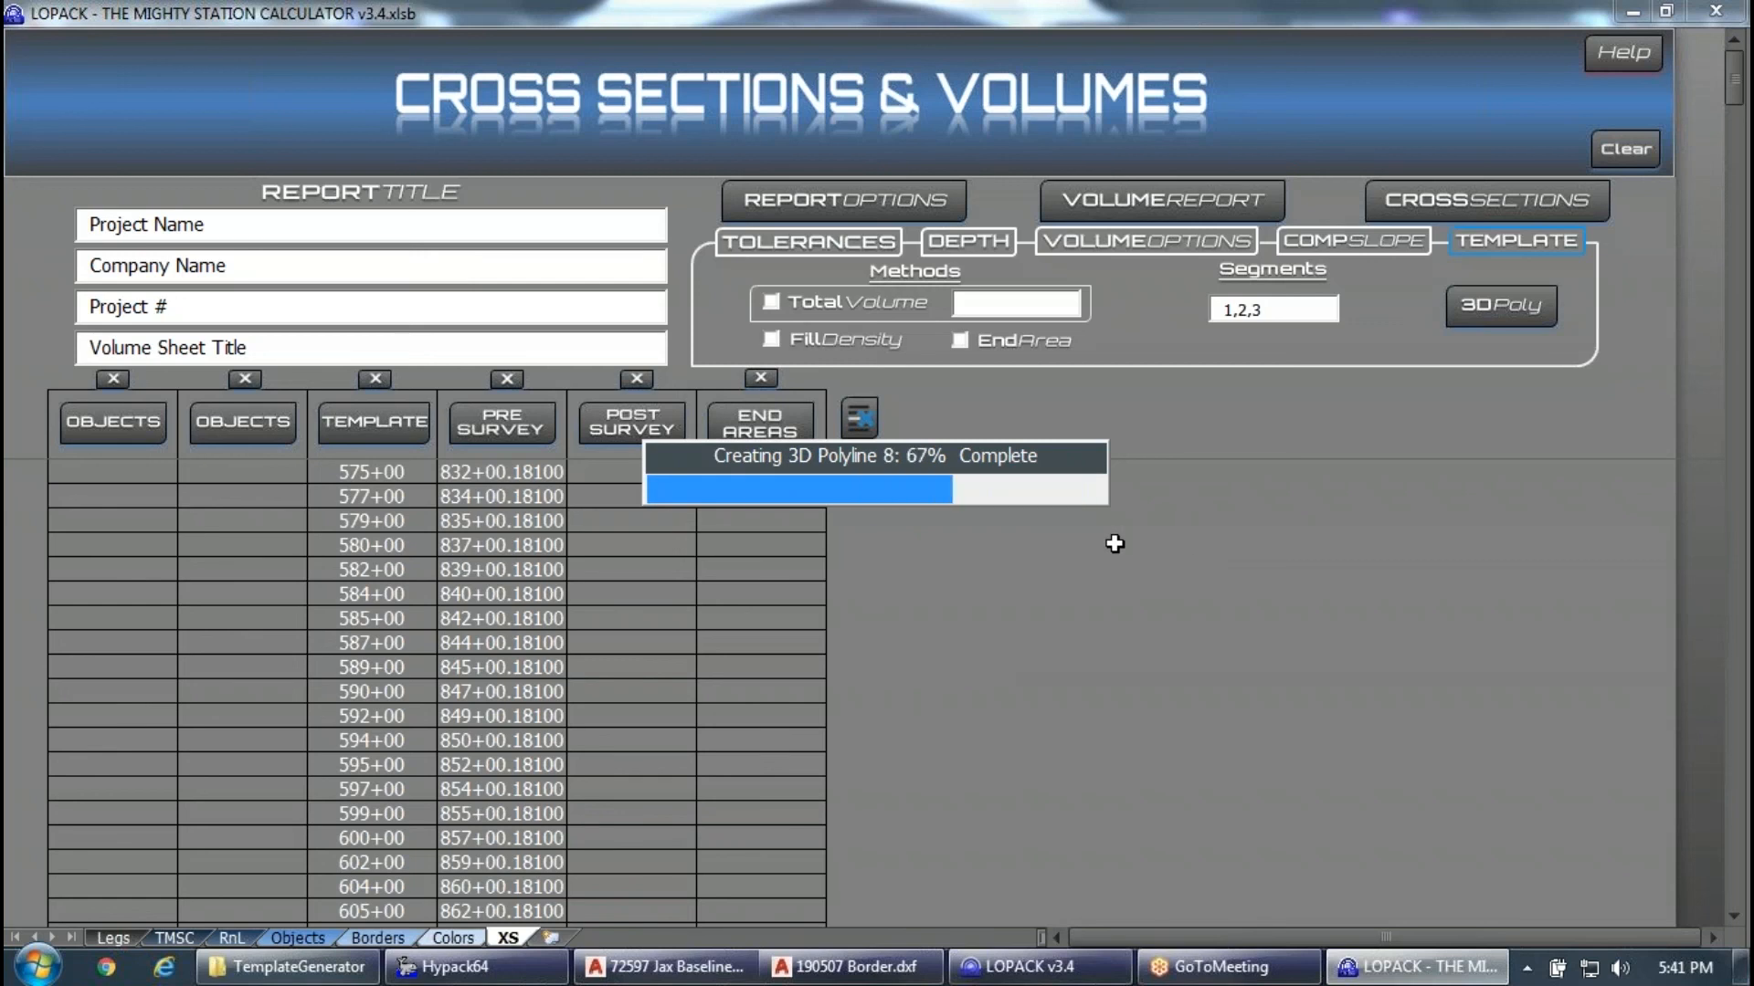
# Open 190507 3D Polyline Template.dxf in AutoCAD LT from the TemplateGenerator folder and zoom to the drawing's extents.
pyautogui.click(236, 969)
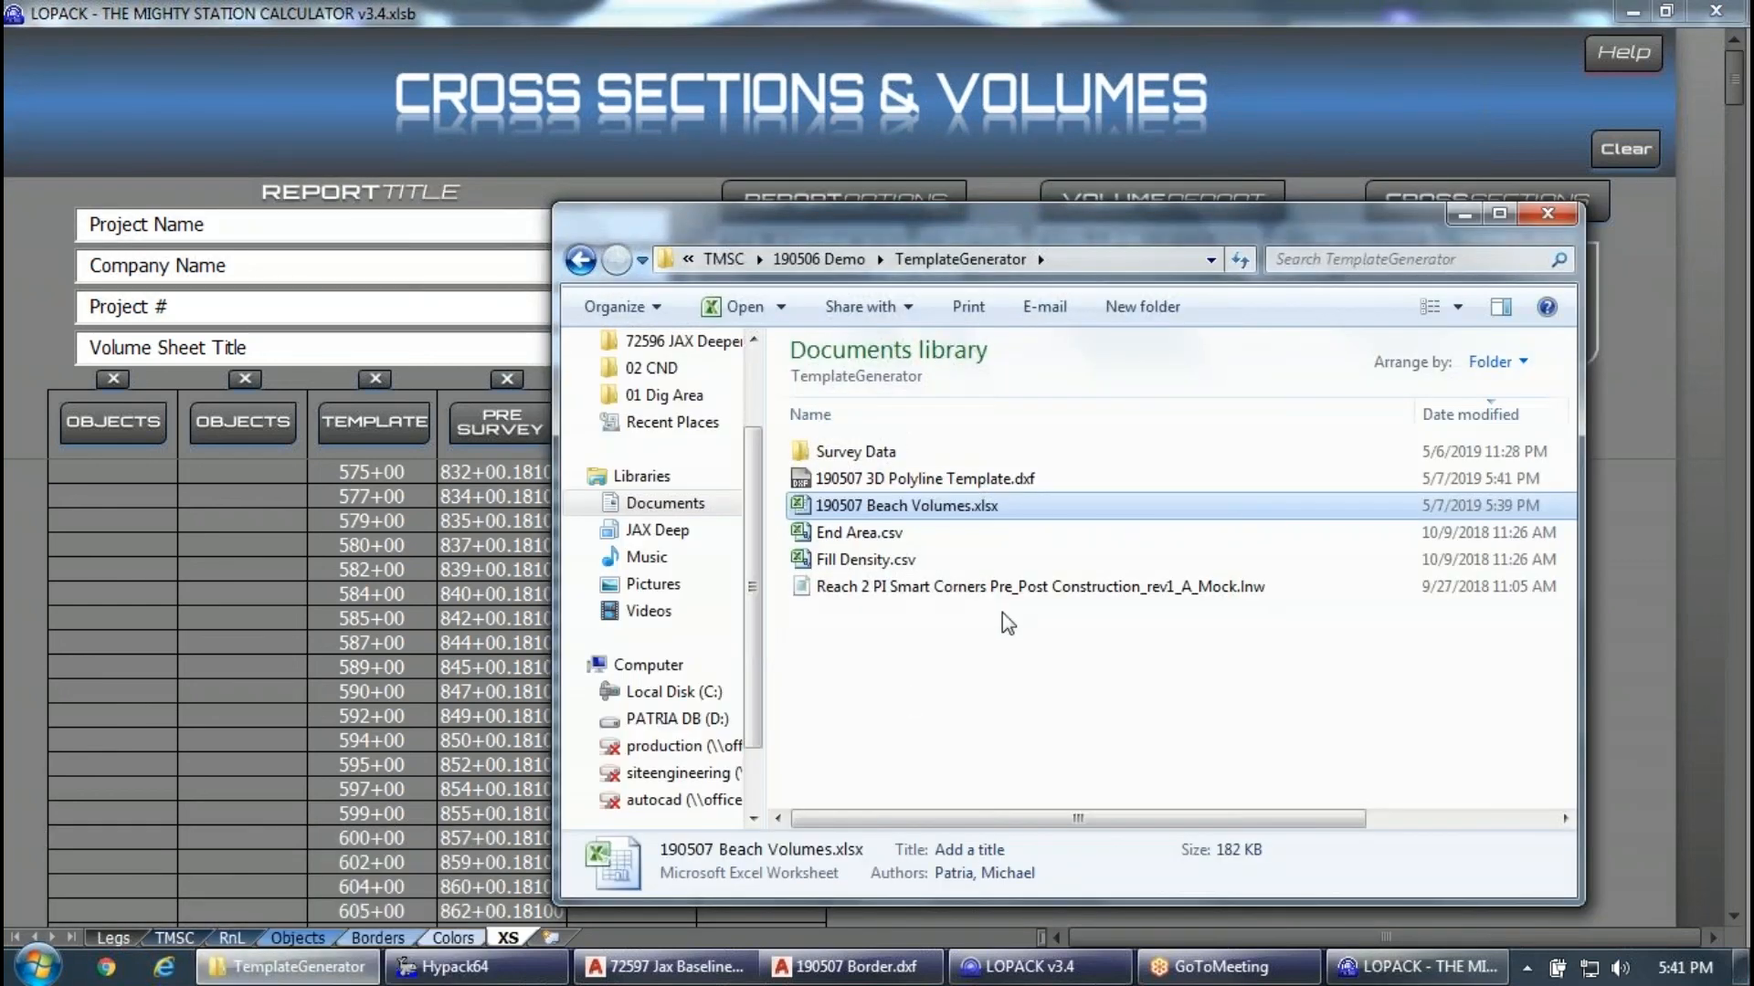
pyautogui.doubleClick(987, 480)
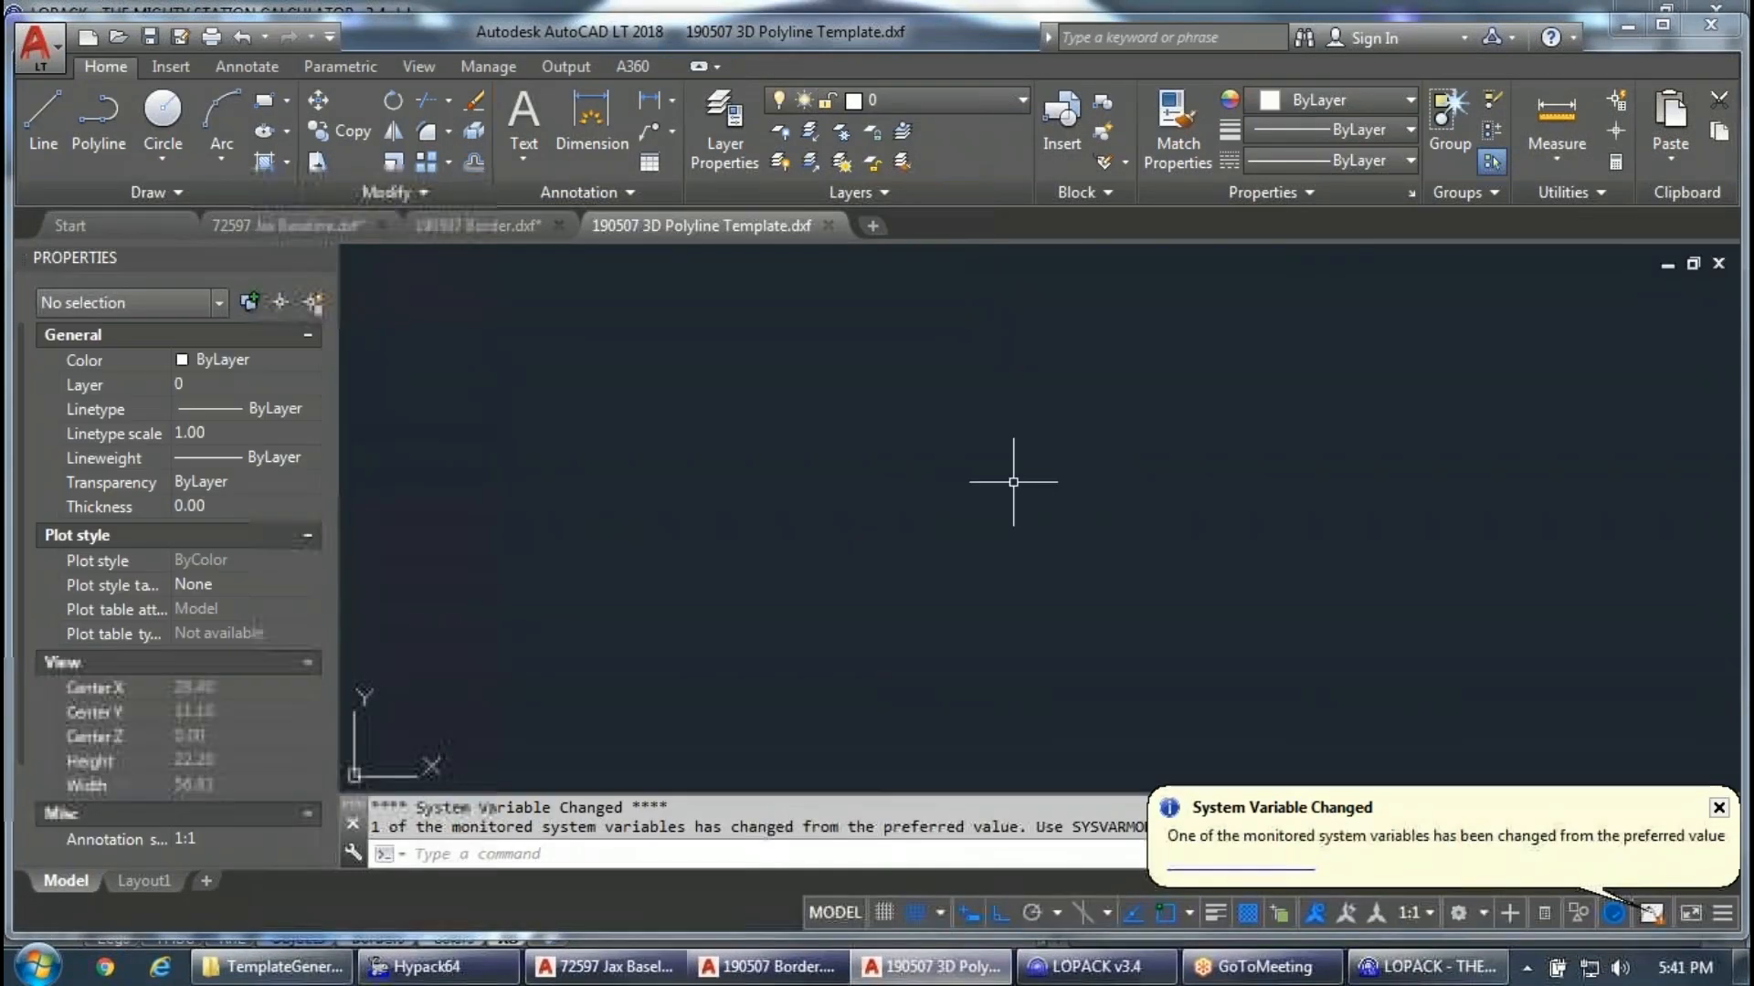
pyautogui.write('z')
pyautogui.press('Return')
pyautogui.write('e')
pyautogui.press('Return')
# Inspect the generated 3D template polylines up close and clear any selection.
pyautogui.click(1248, 575)
pyautogui.click(978, 411)
pyautogui.press('Escape')
pyautogui.click(1193, 576)
pyautogui.click(309, 583)
pyautogui.click(309, 579)
pyautogui.click(309, 579)
pyautogui.click(310, 579)
pyautogui.click(310, 579)
pyautogui.click(310, 579)
pyautogui.press('Escape')
pyautogui.scroll(-5, 842, 489)
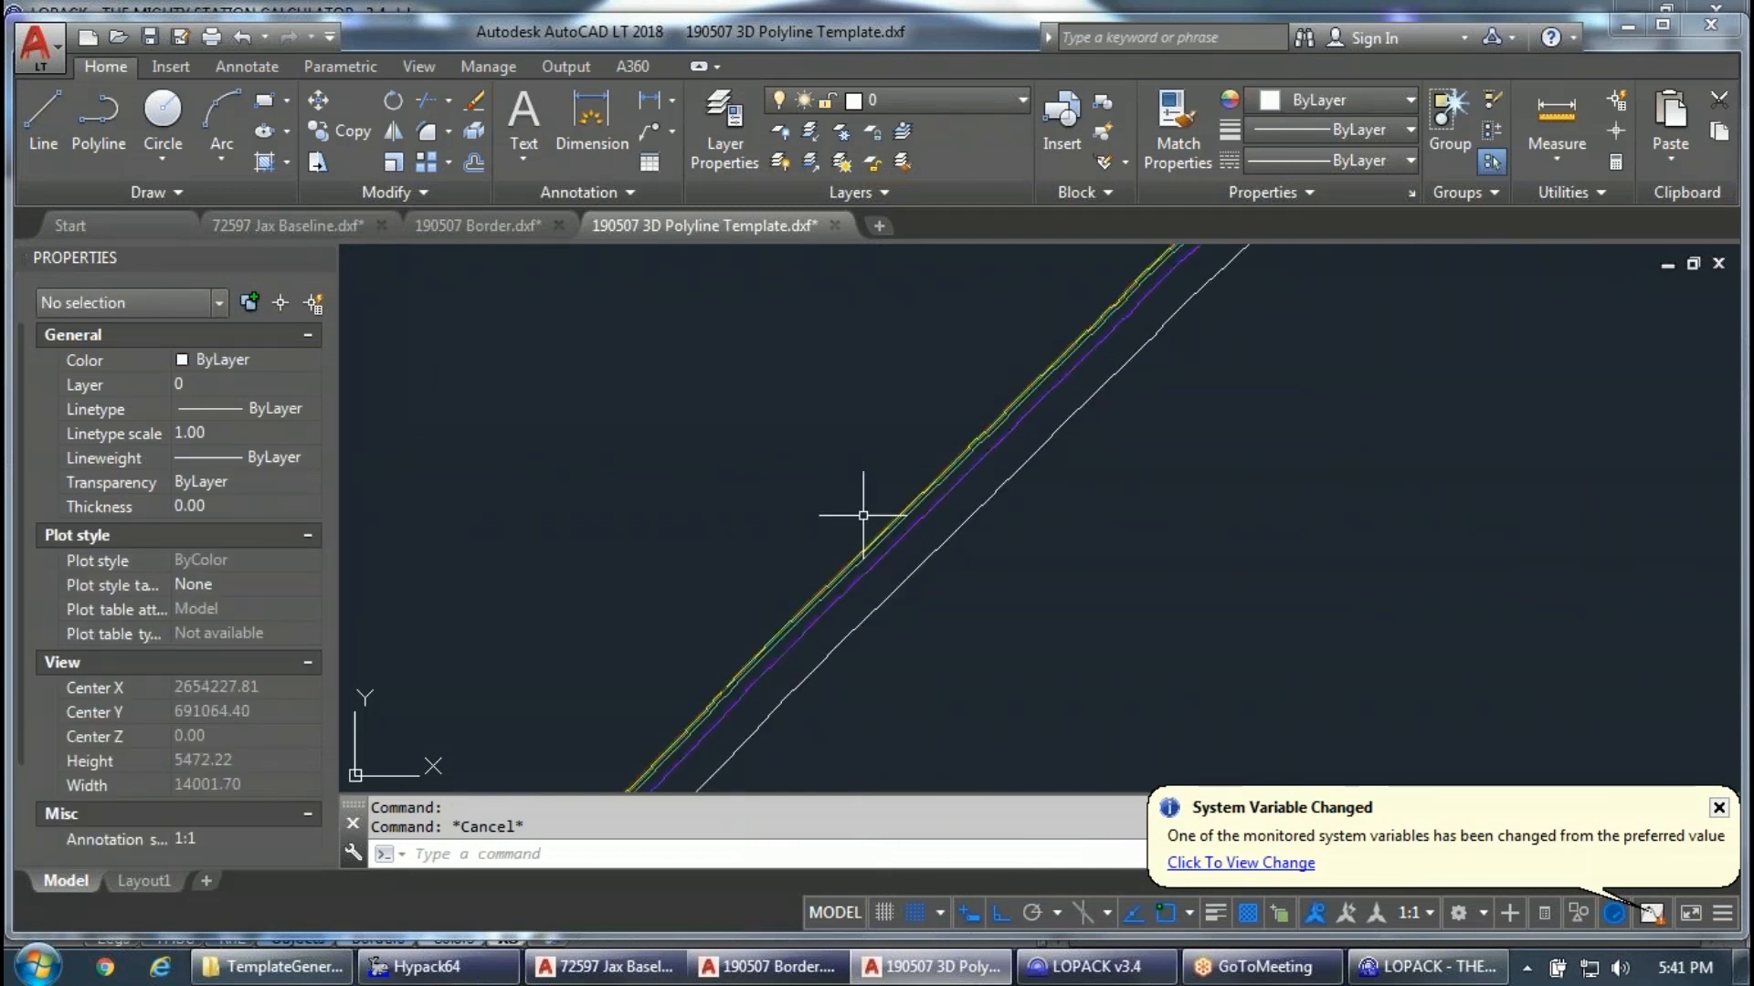
# In the Survey File Creator's start template, add a point at range 500 with depth 0 and redraw the cross section.
pyautogui.click(1404, 974)
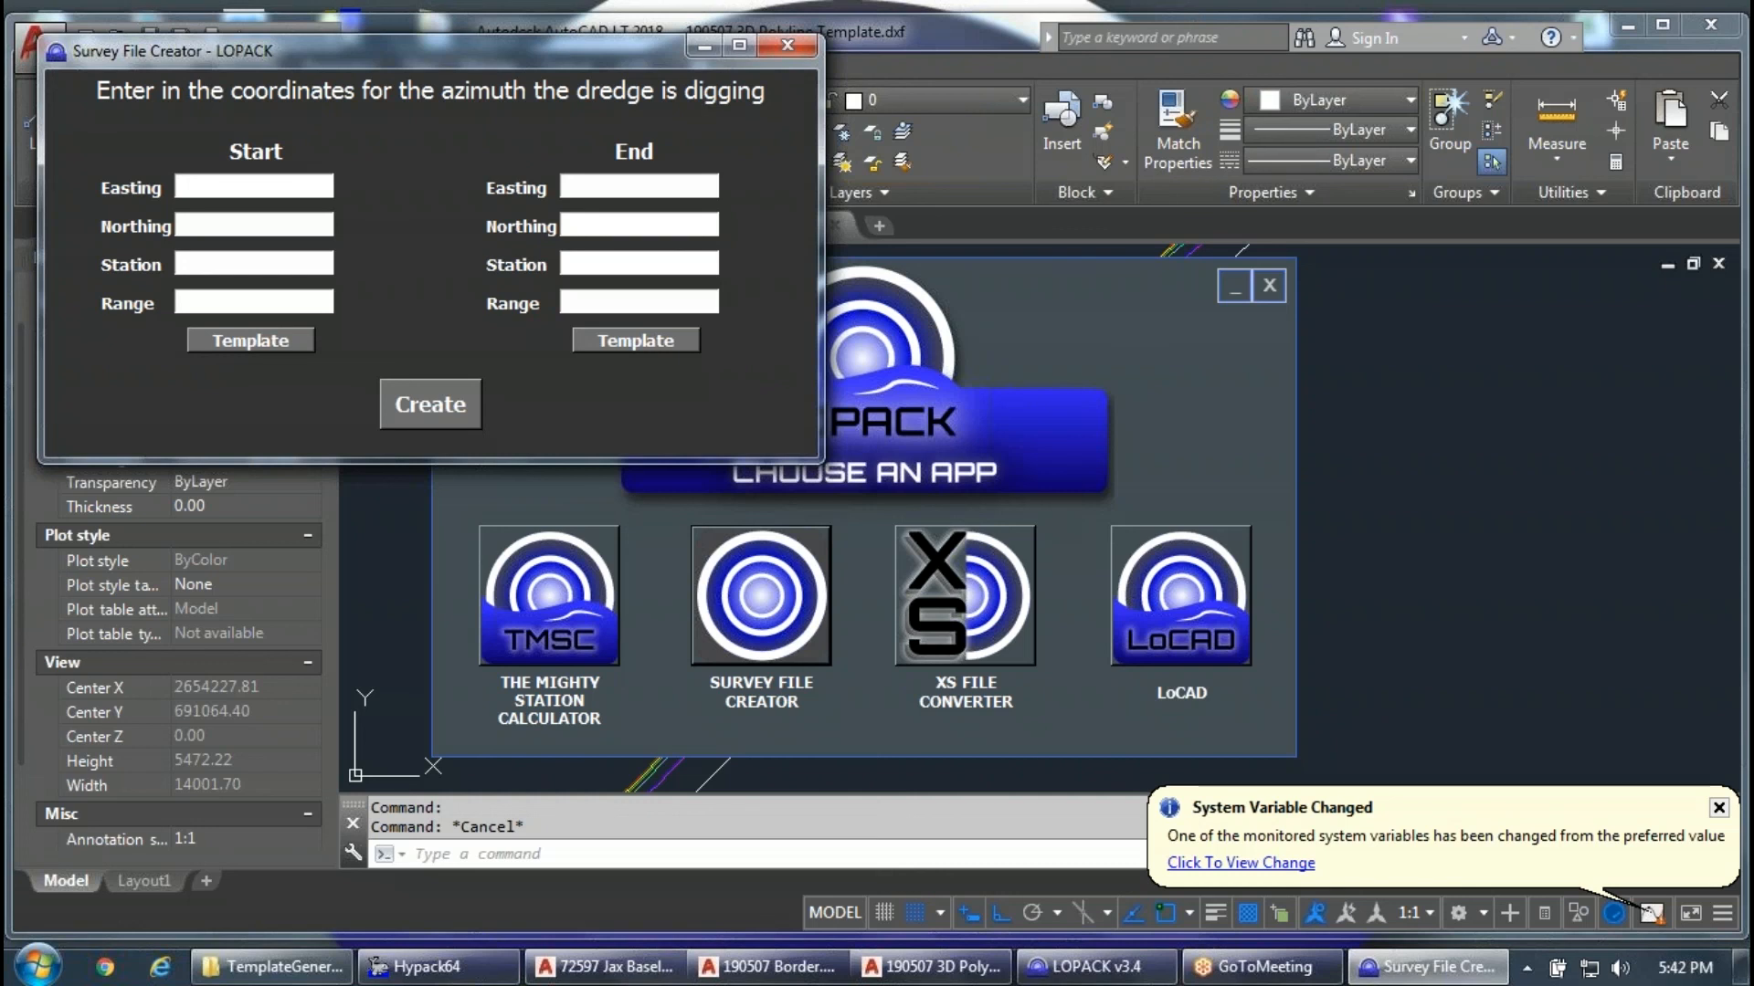
pyautogui.click(234, 338)
pyautogui.moveTo(917, 346); pyautogui.dragTo(904, 188)
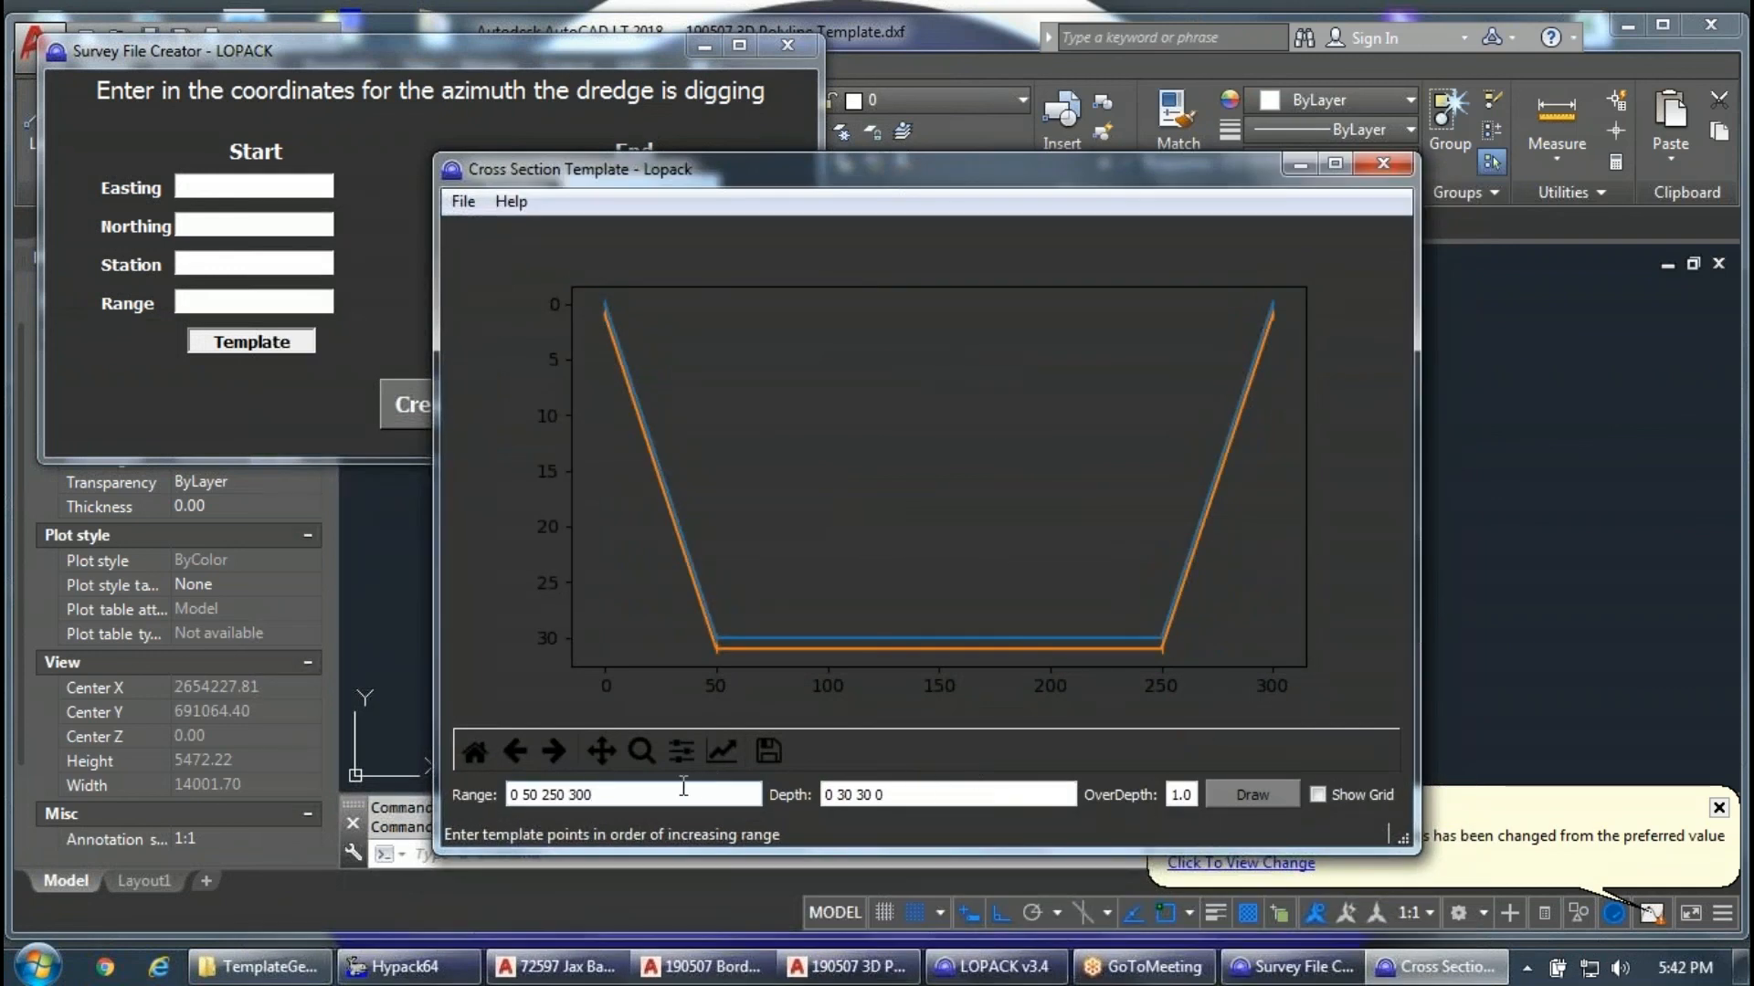
pyautogui.write('00')
pyautogui.click(933, 795)
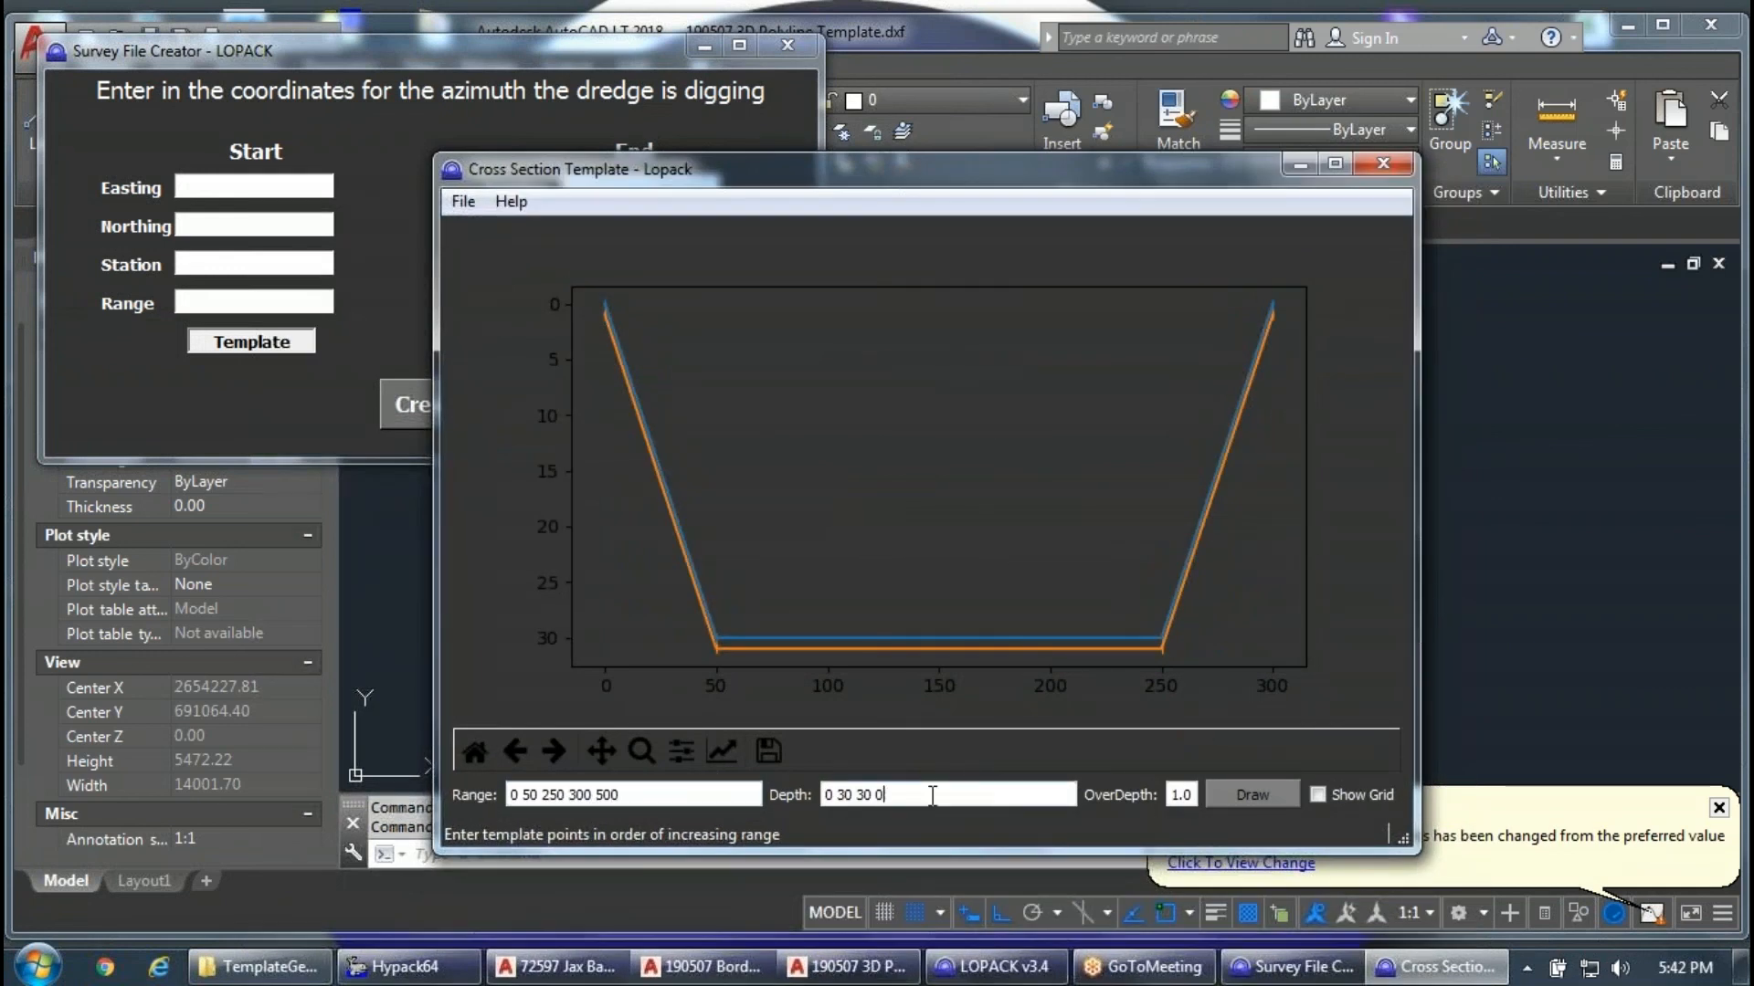
pyautogui.write('0')
pyautogui.click(1257, 796)
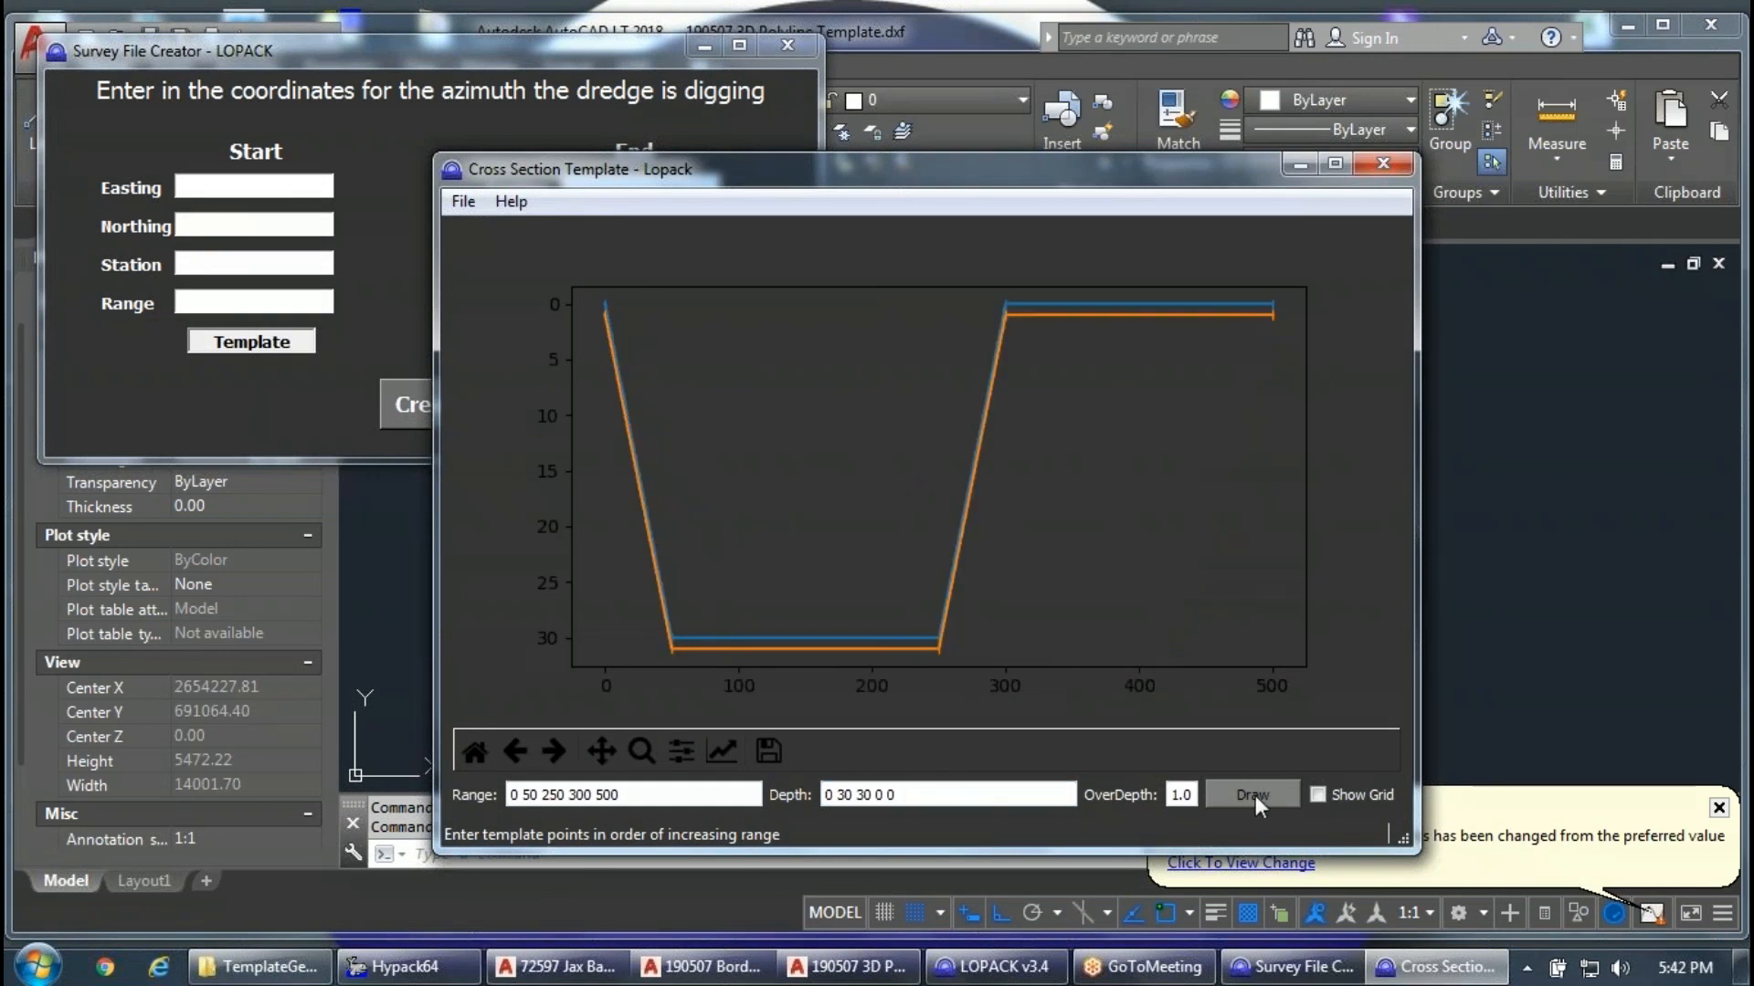
# Set the template's overdepth to 2.0, redraw it, and close the template and the Survey File Creator.
pyautogui.press('BackSpace')
pyautogui.press('BackSpace')
pyautogui.press('BackSpace')
pyautogui.write('2.0')
pyautogui.click(1242, 793)
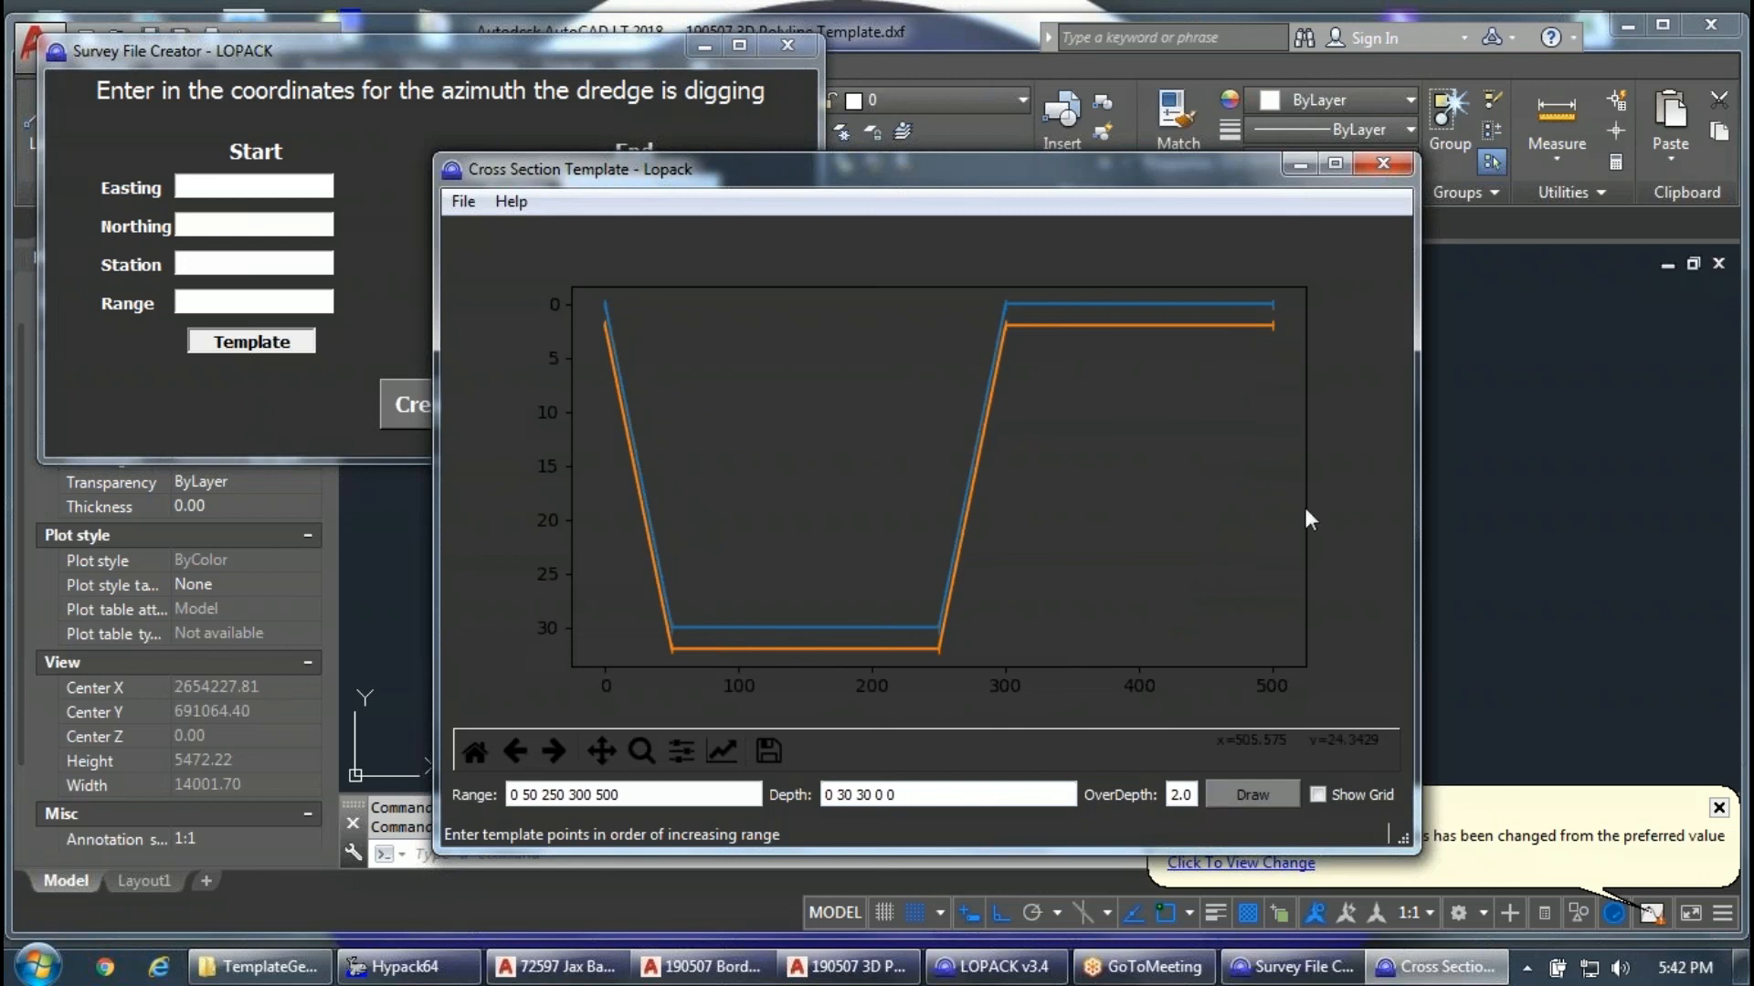
pyautogui.click(1407, 161)
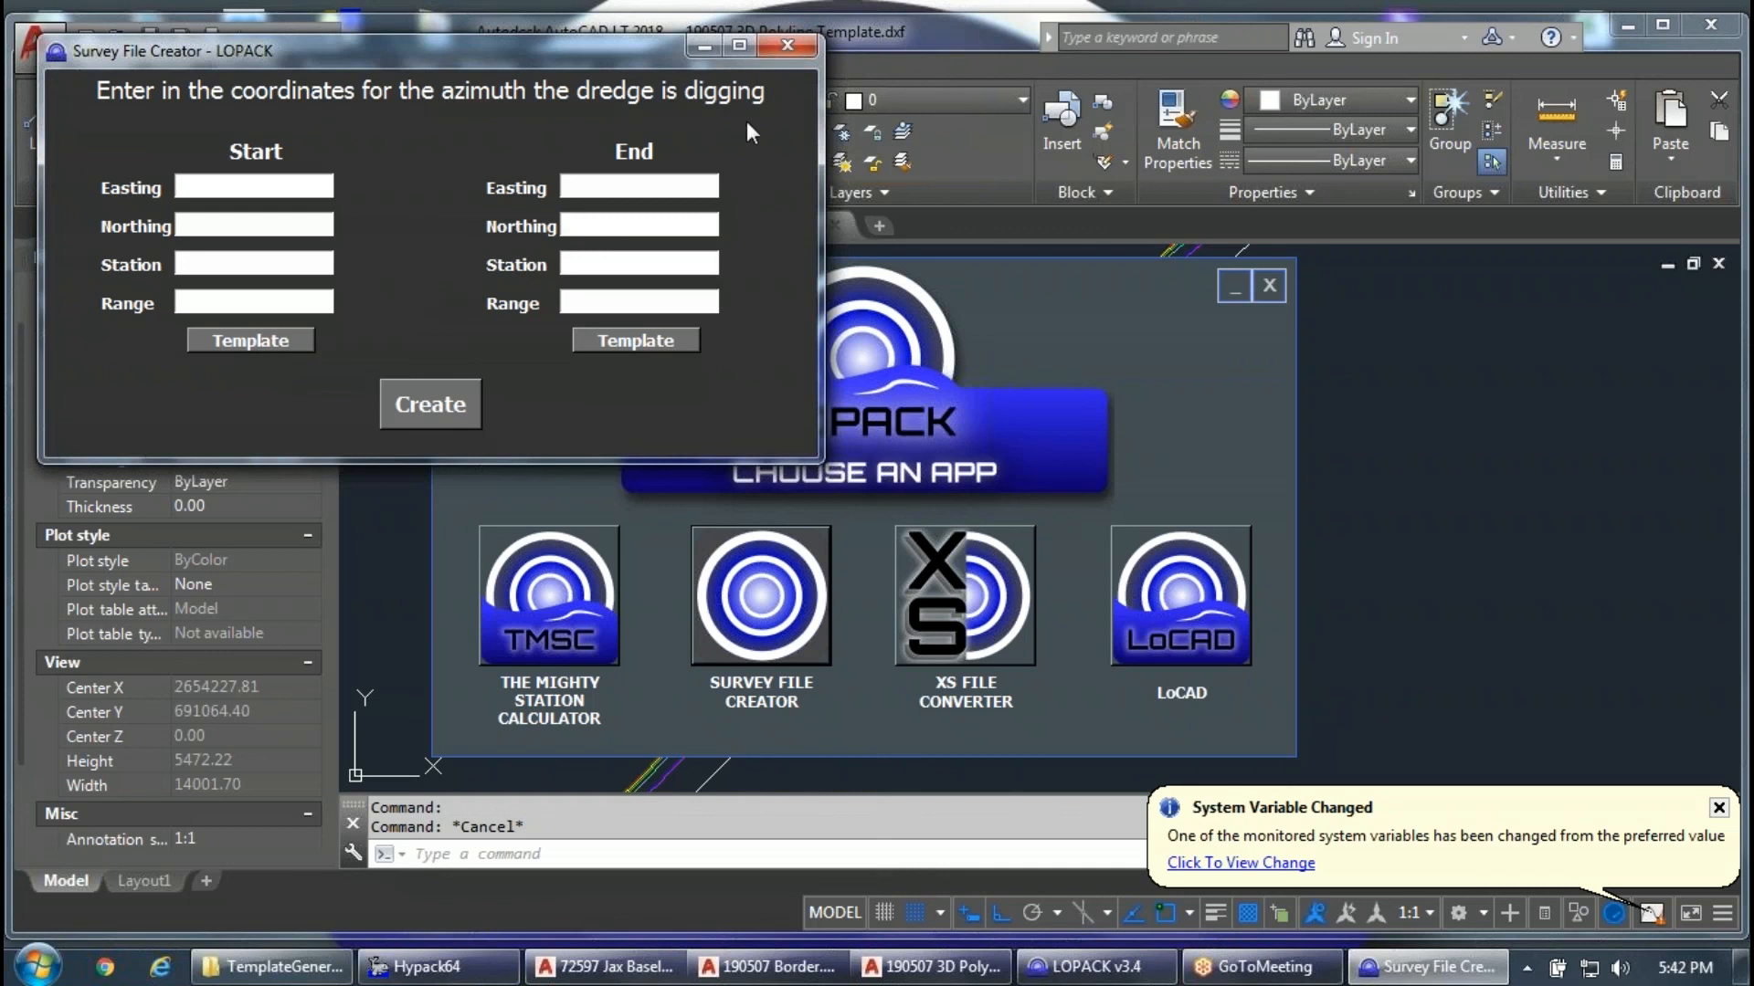
pyautogui.click(813, 50)
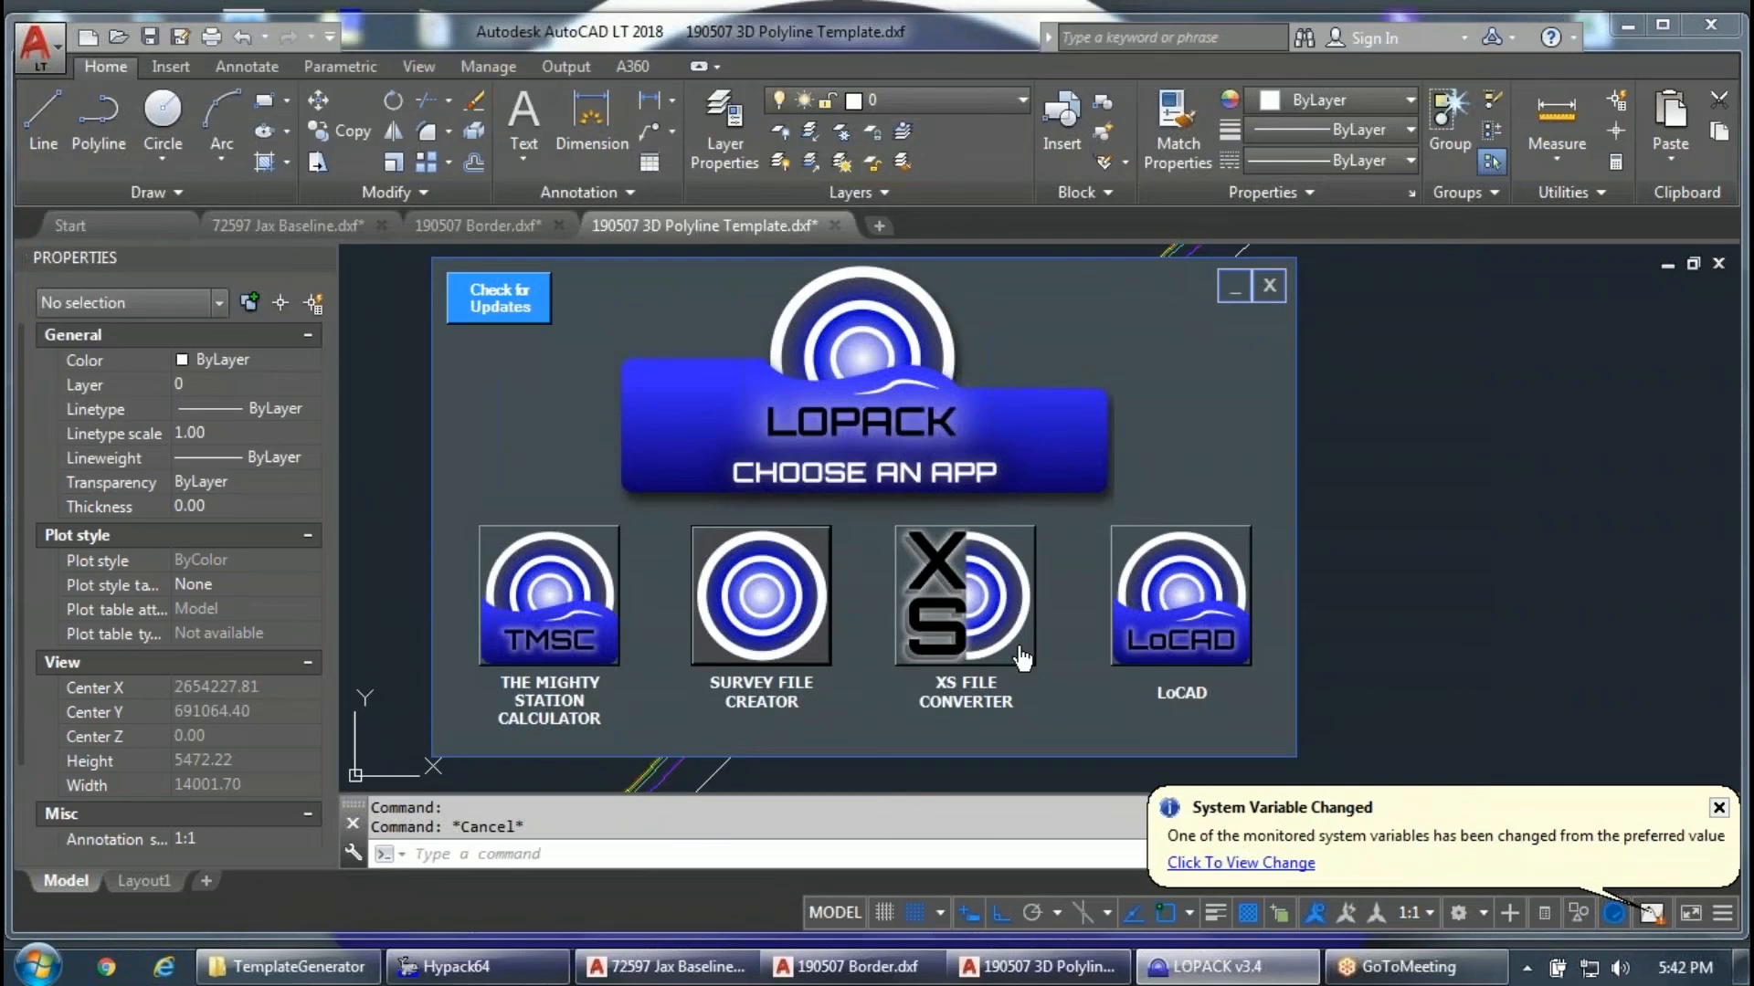
# Open the XS File Converter, review its import, export and Z offset settings, and close it.
pyautogui.click(950, 608)
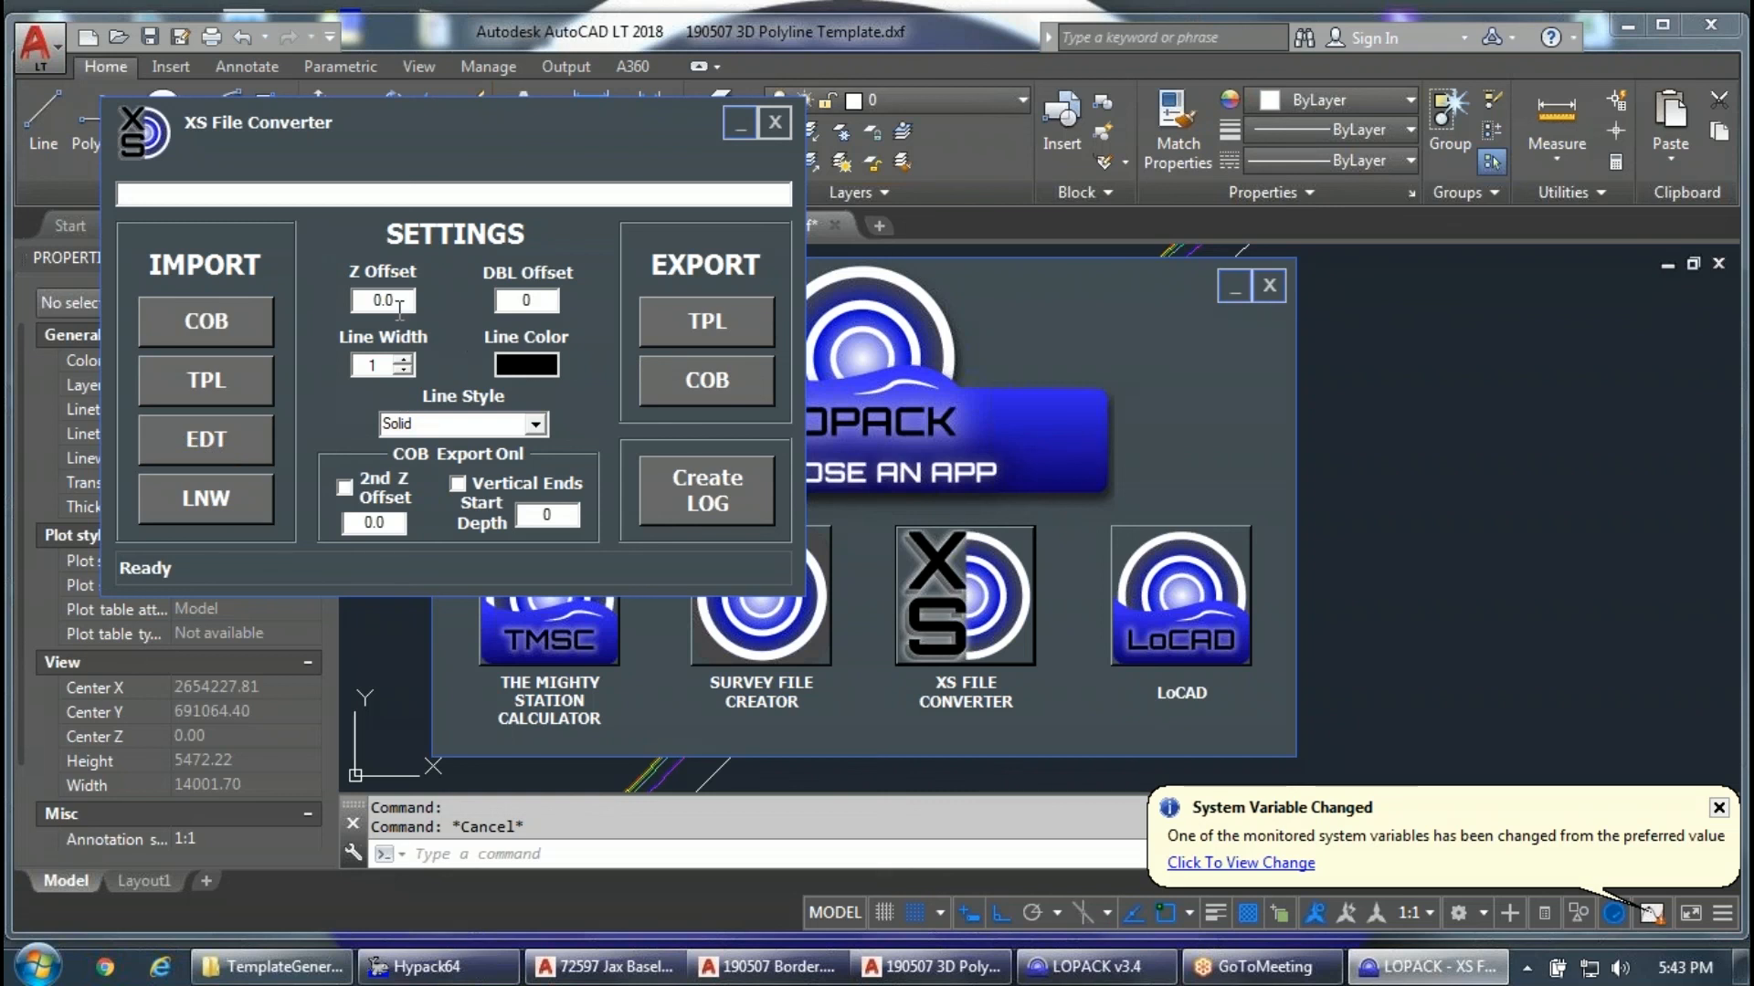
pyautogui.moveTo(398, 303); pyautogui.dragTo(359, 301)
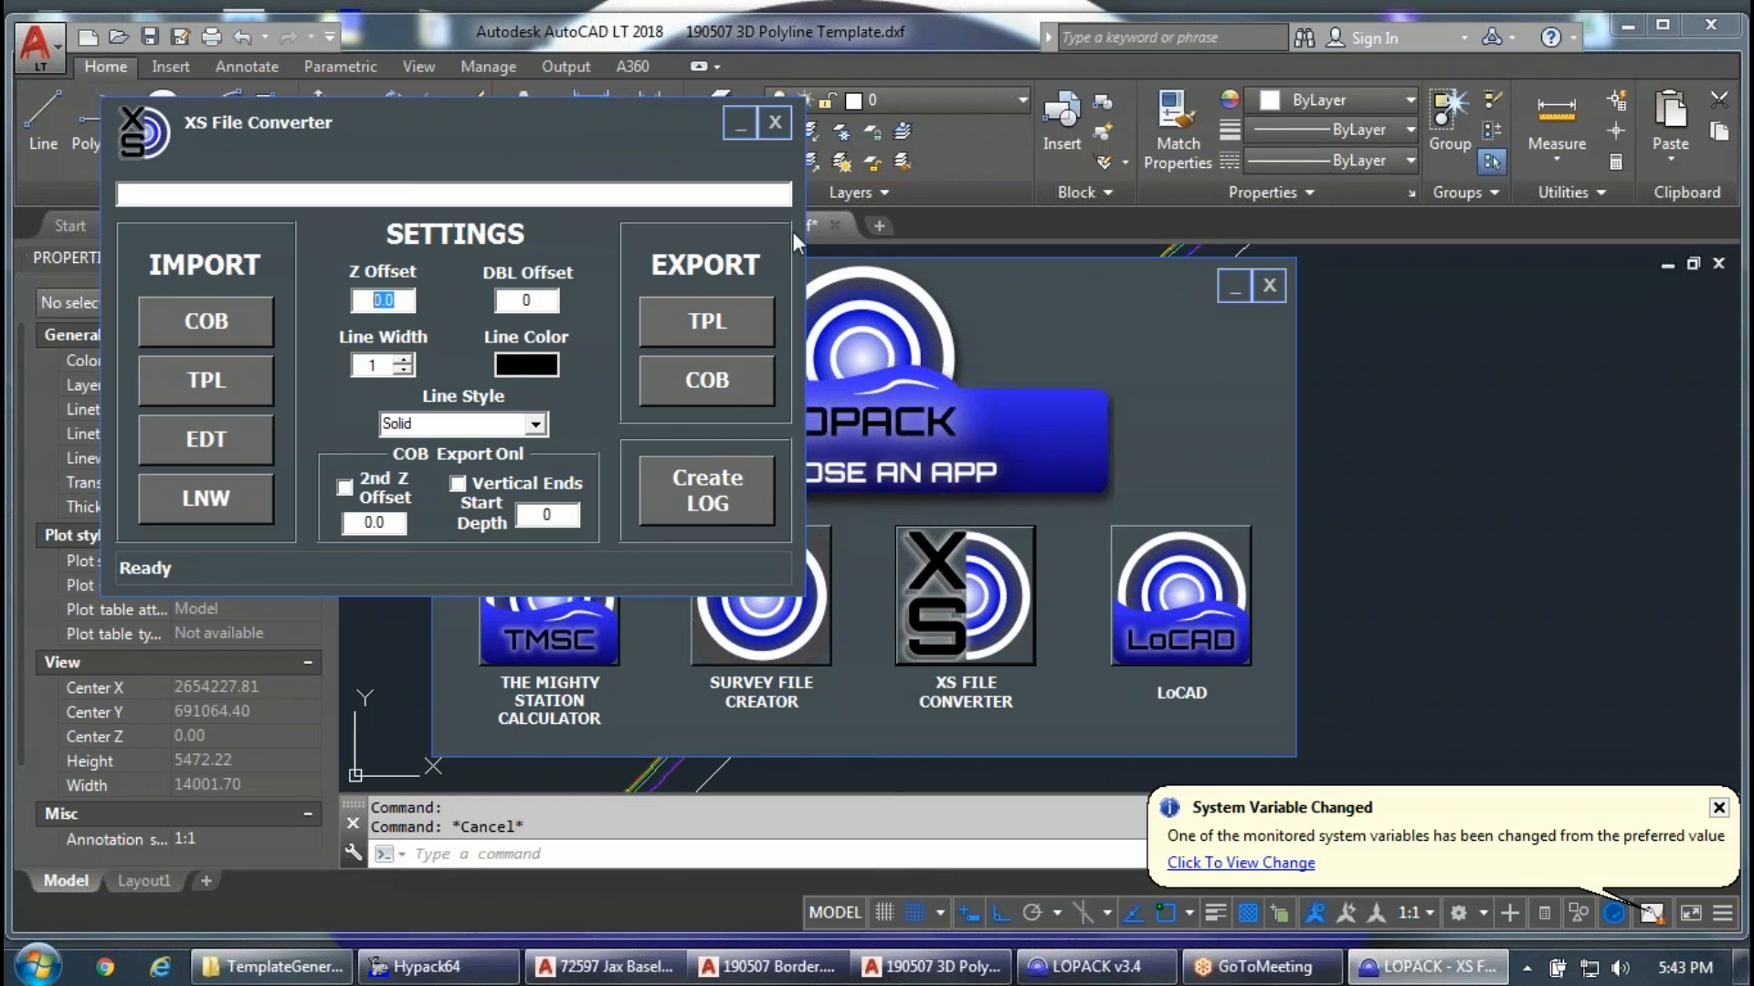
pyautogui.click(774, 122)
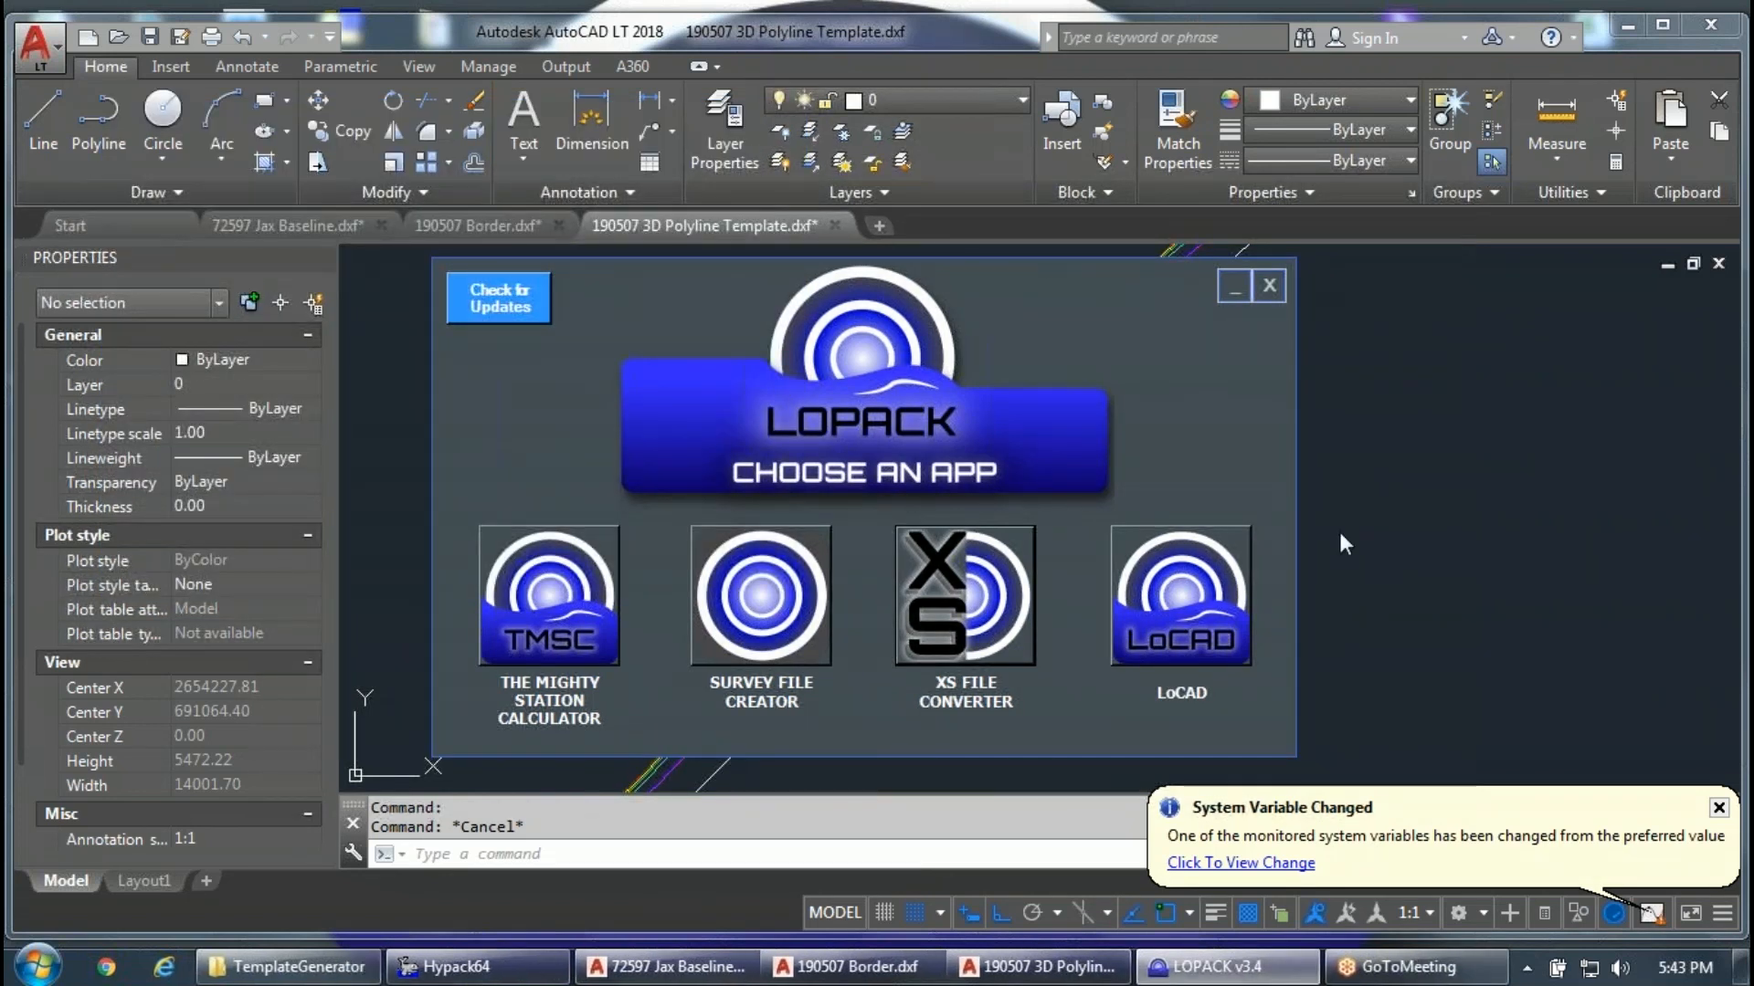
# Launch LoCAD and open 190420_72597 Jacksonville Harbor Deepening Contract B_Master_MJP.dwg from the 190506 Demo folder.
pyautogui.click(1167, 594)
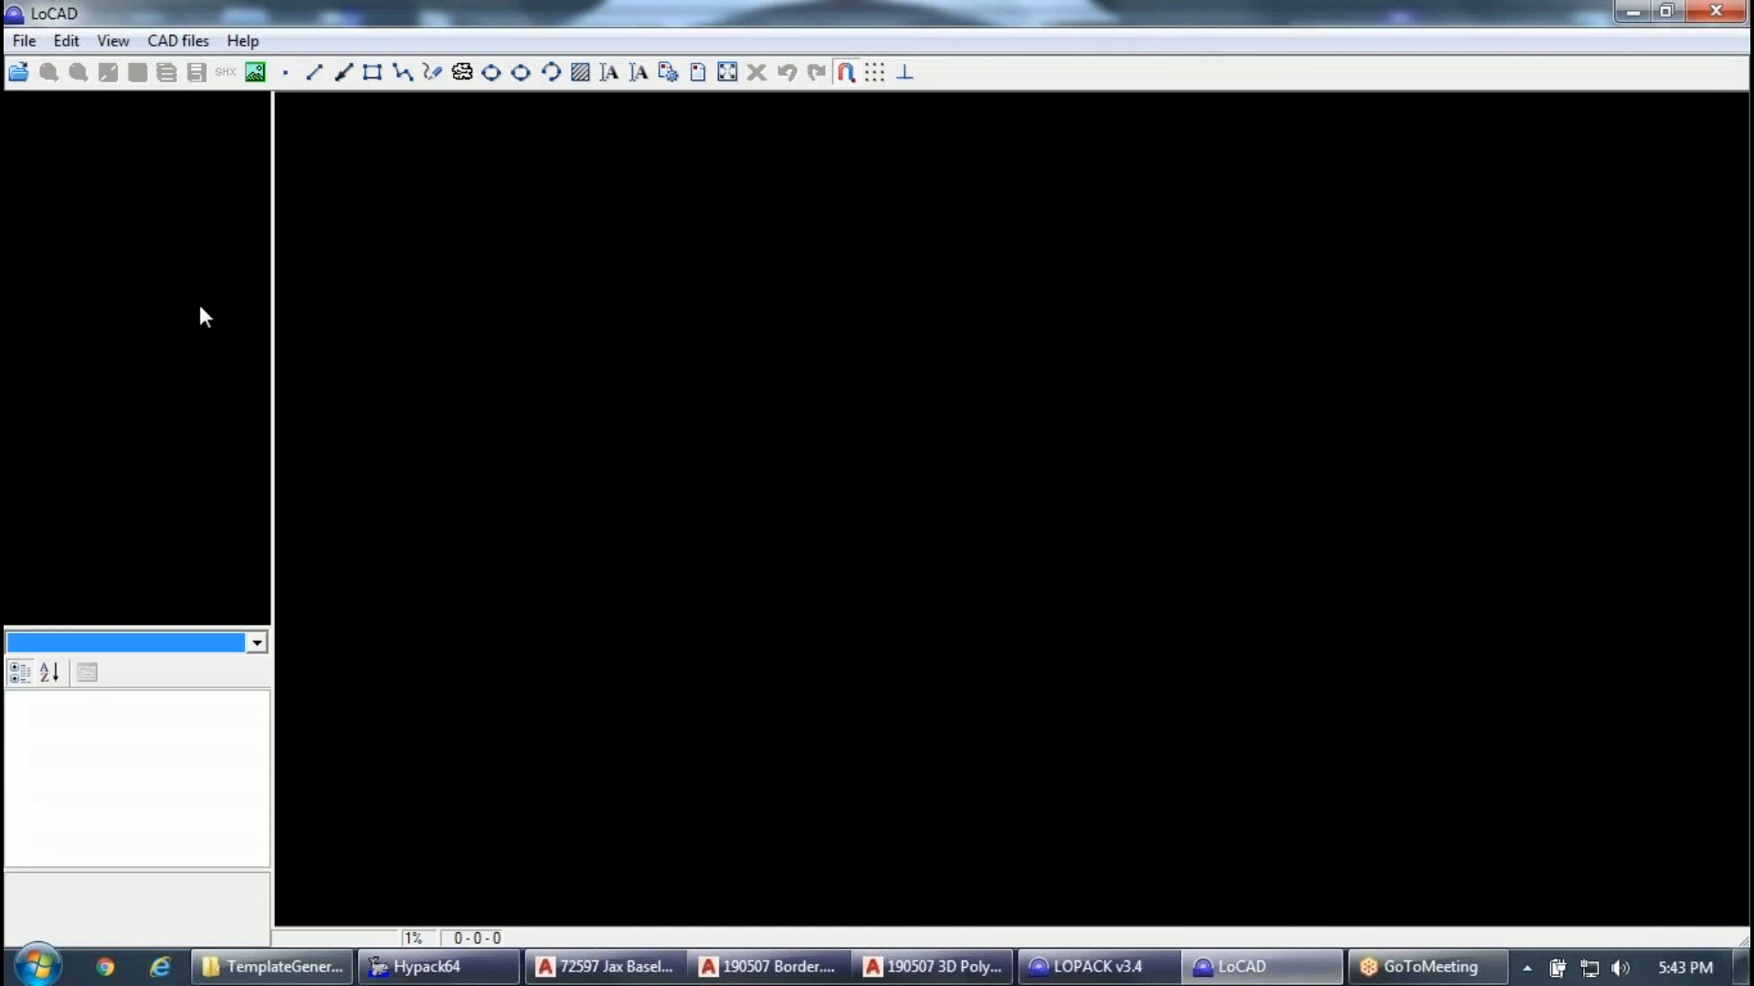
pyautogui.click(21, 80)
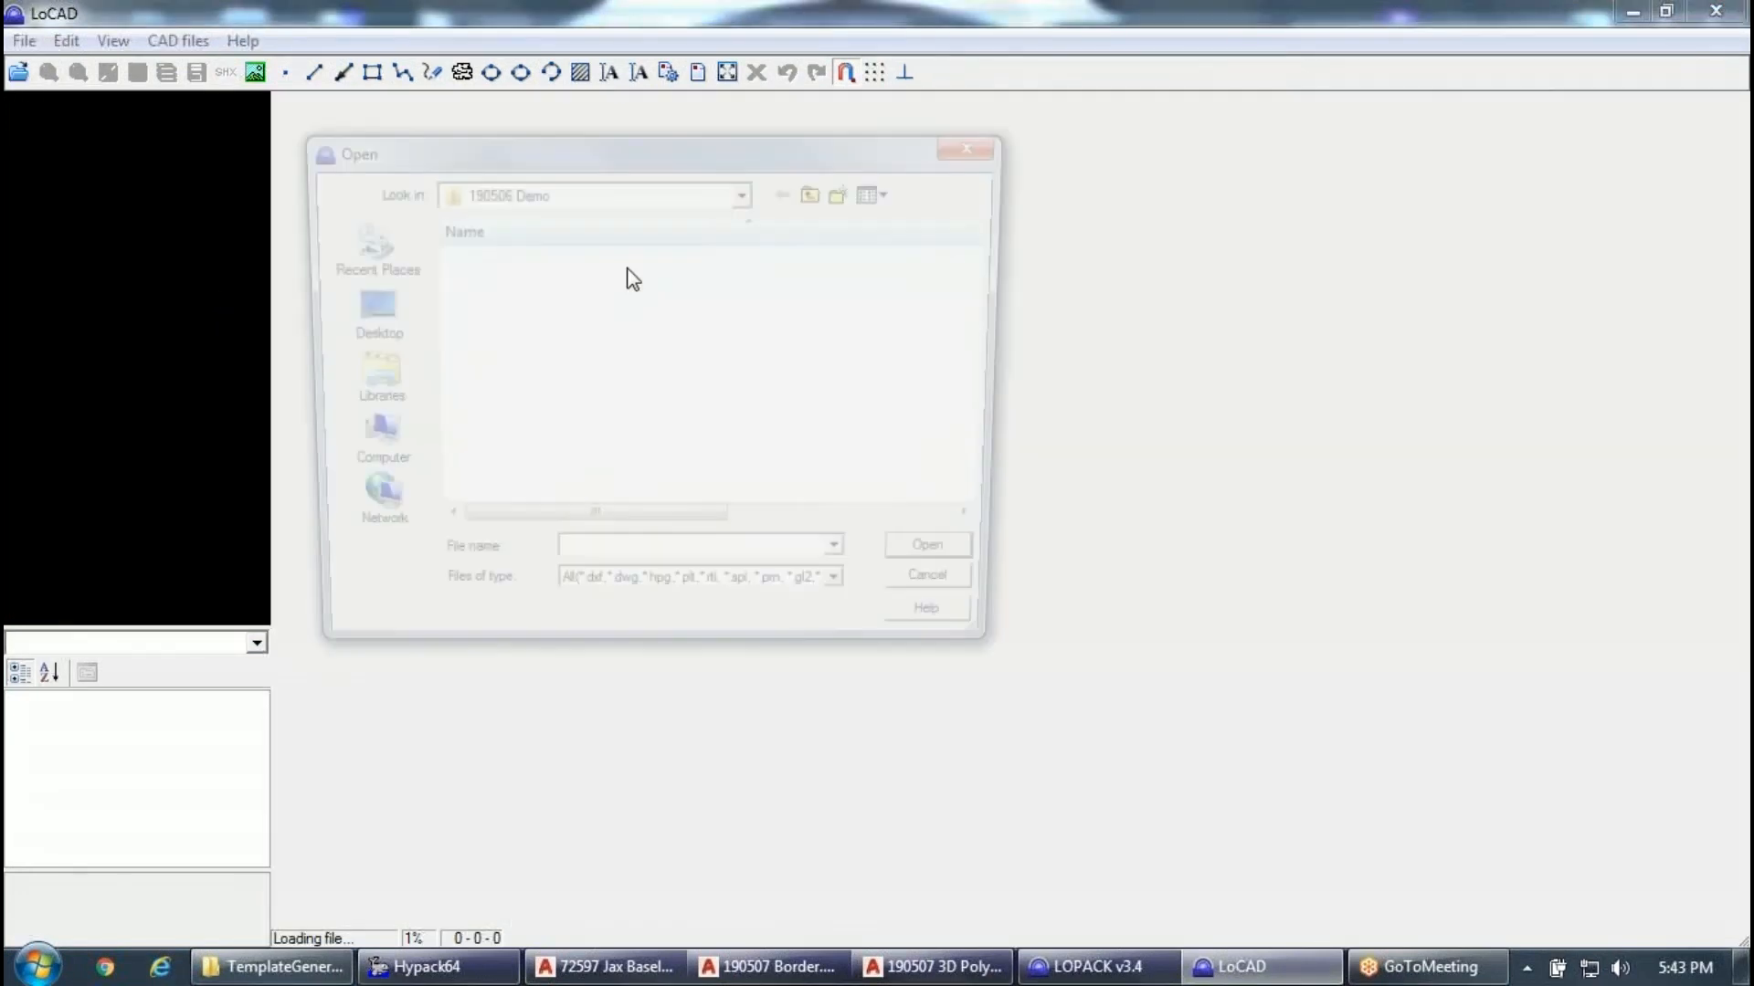
pyautogui.moveTo(987, 289); pyautogui.dragTo(982, 321)
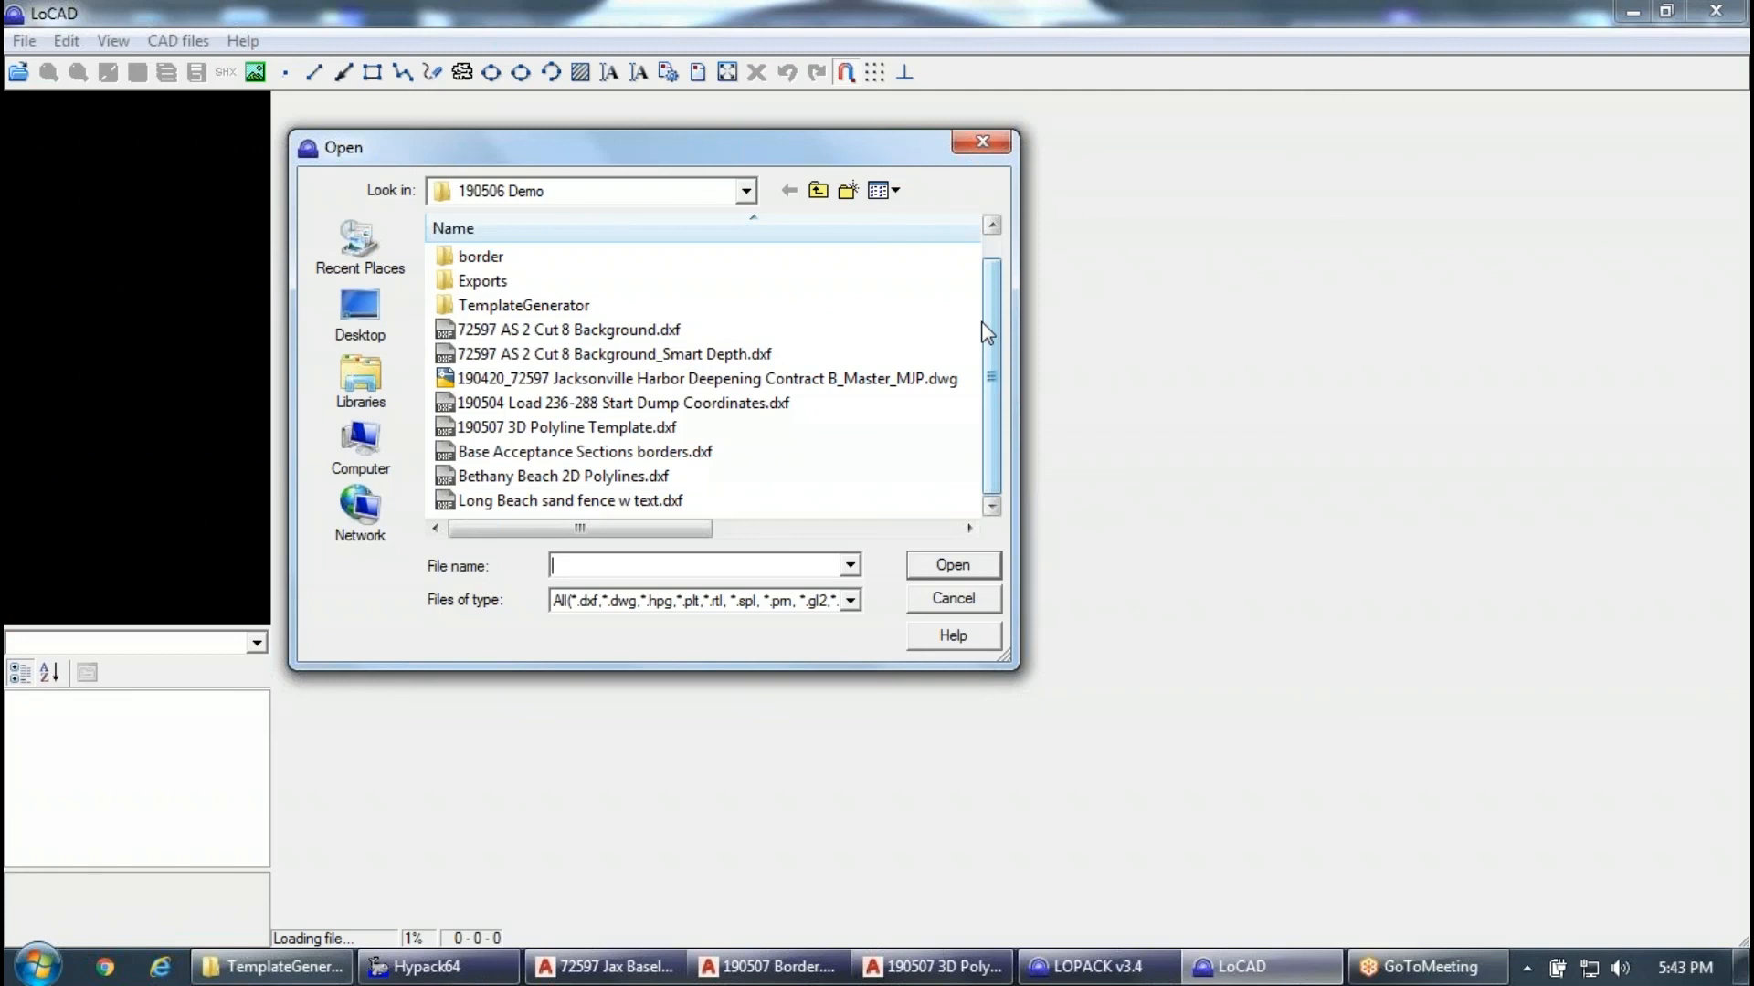
pyautogui.click(914, 378)
pyautogui.click(941, 568)
pyautogui.click(1087, 637)
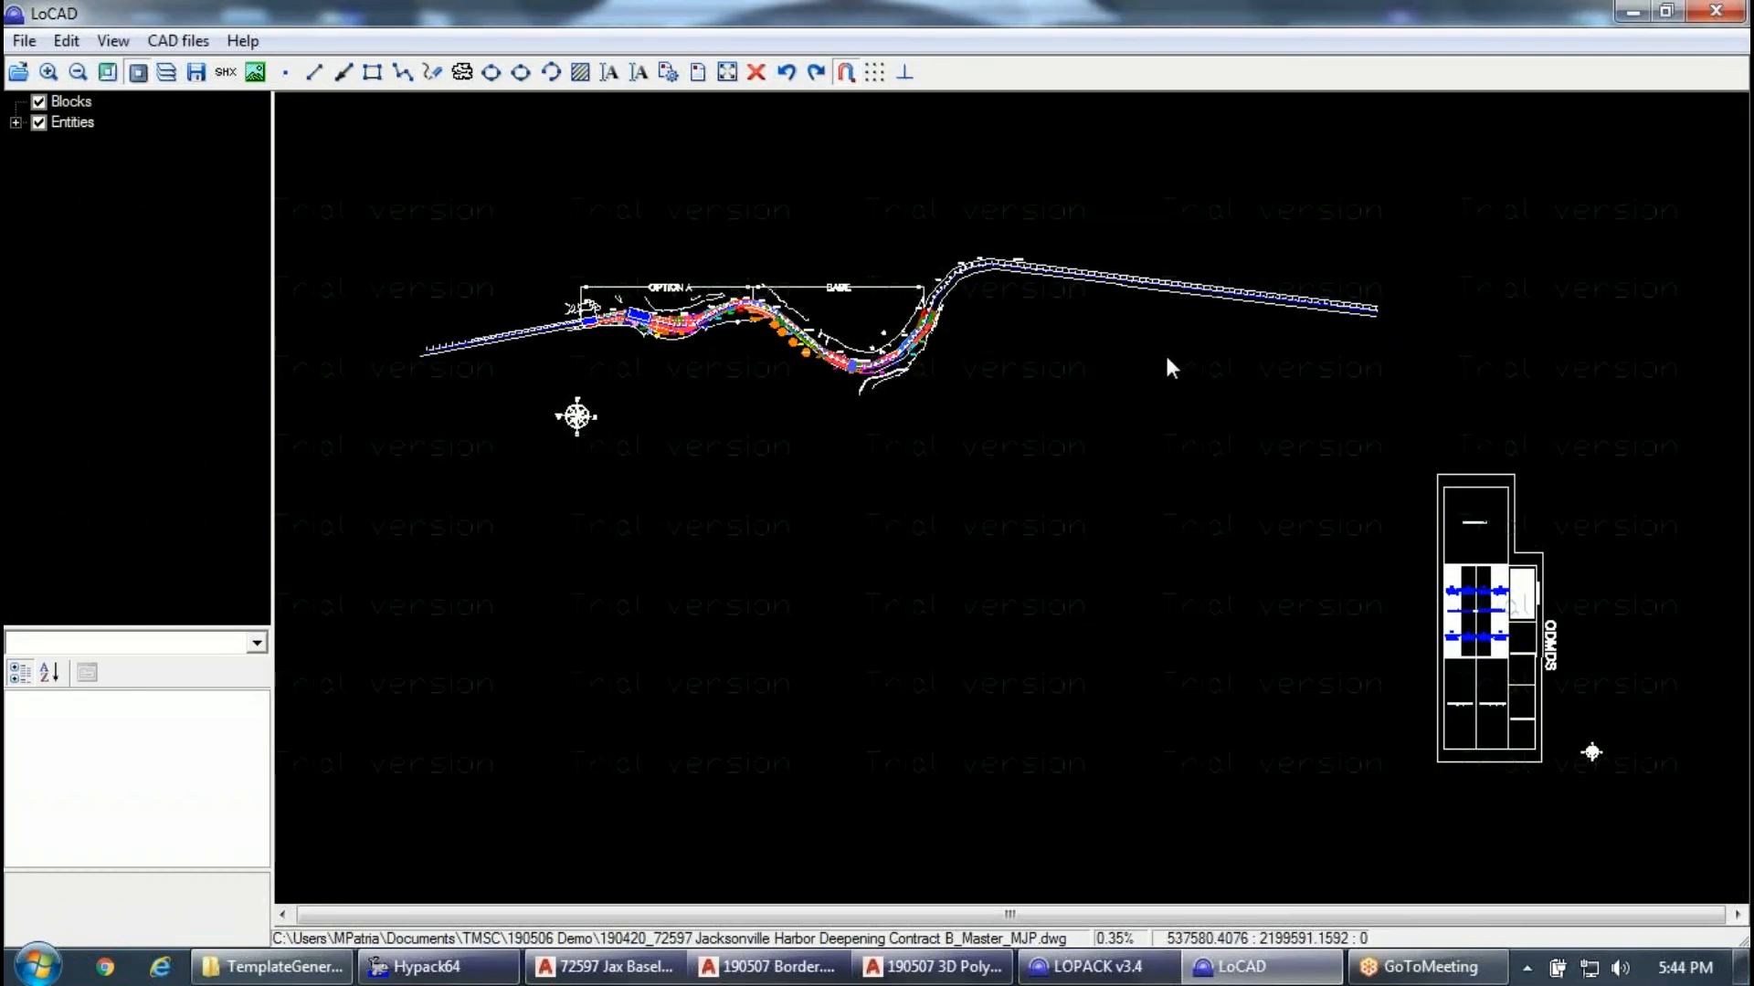
# Delete the hatched mooring location circle beside AS-8, including its label.
pyautogui.scroll(3, 999, 374)
pyautogui.scroll(2, 740, 251)
pyautogui.scroll(3, 590, 395)
pyautogui.scroll(3, 423, 372)
pyautogui.click(636, 400)
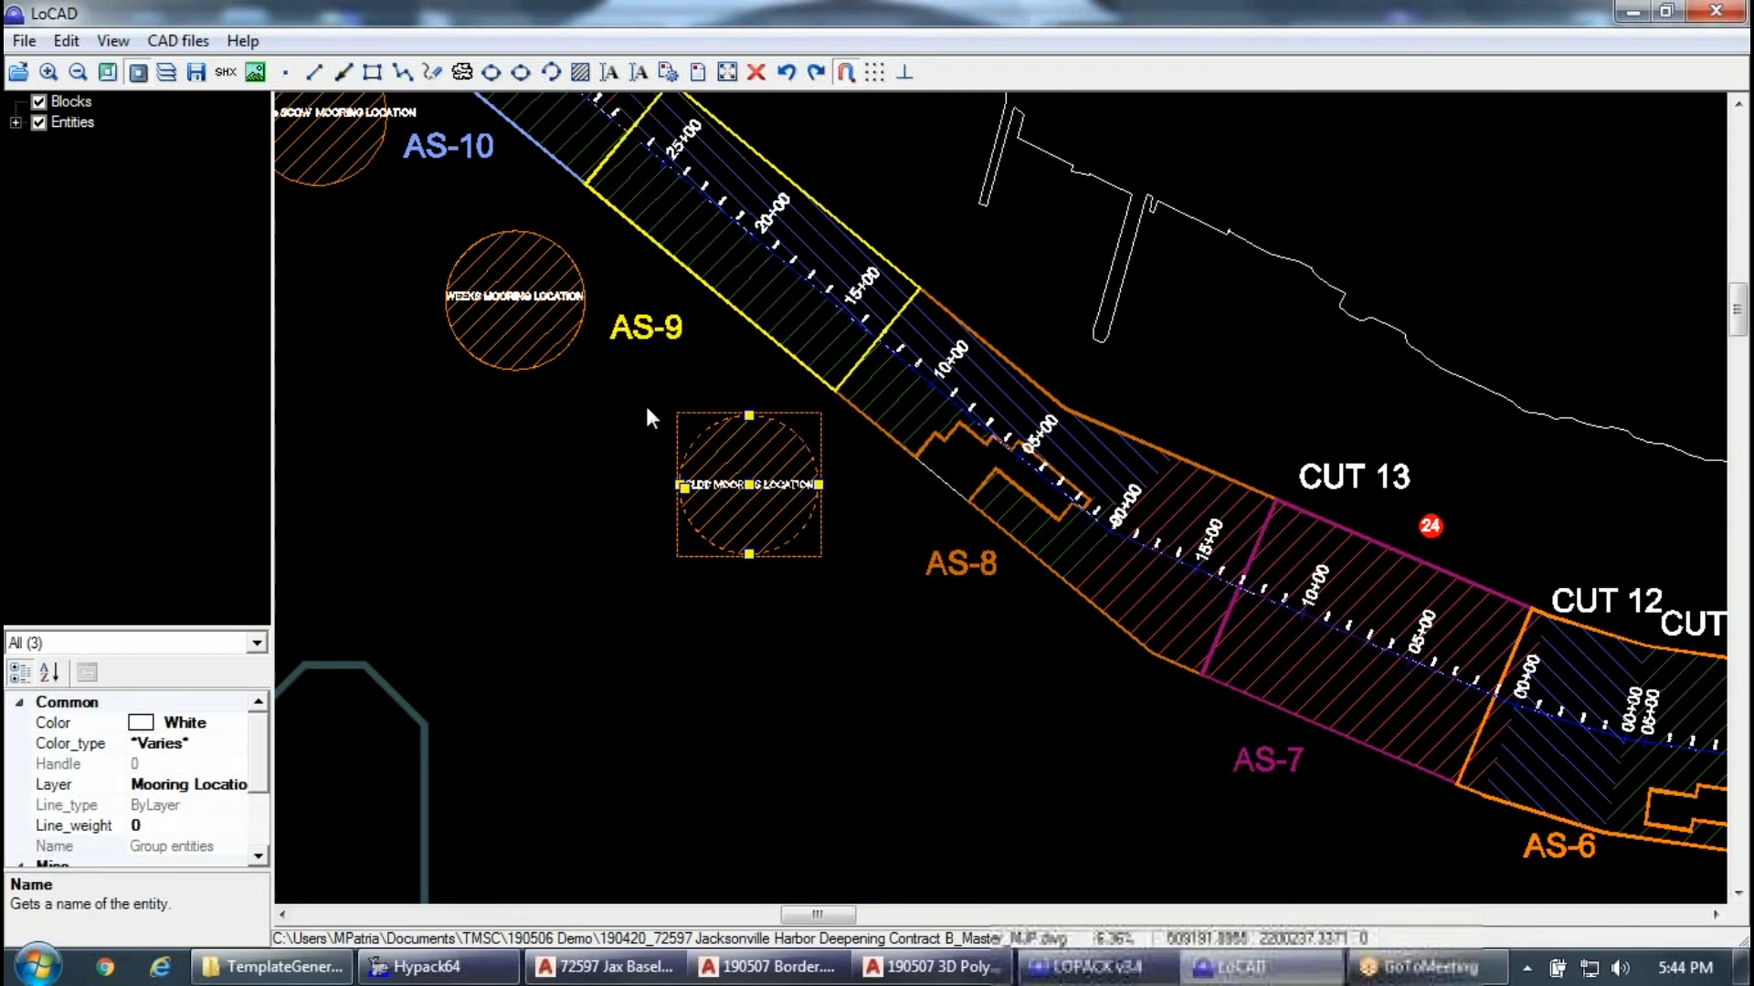
pyautogui.press('Delete')
# Draw a closed five-sided polyline below the AS-9 label, where the deleted mooring location circle was.
pyautogui.scroll(-3, 731, 437)
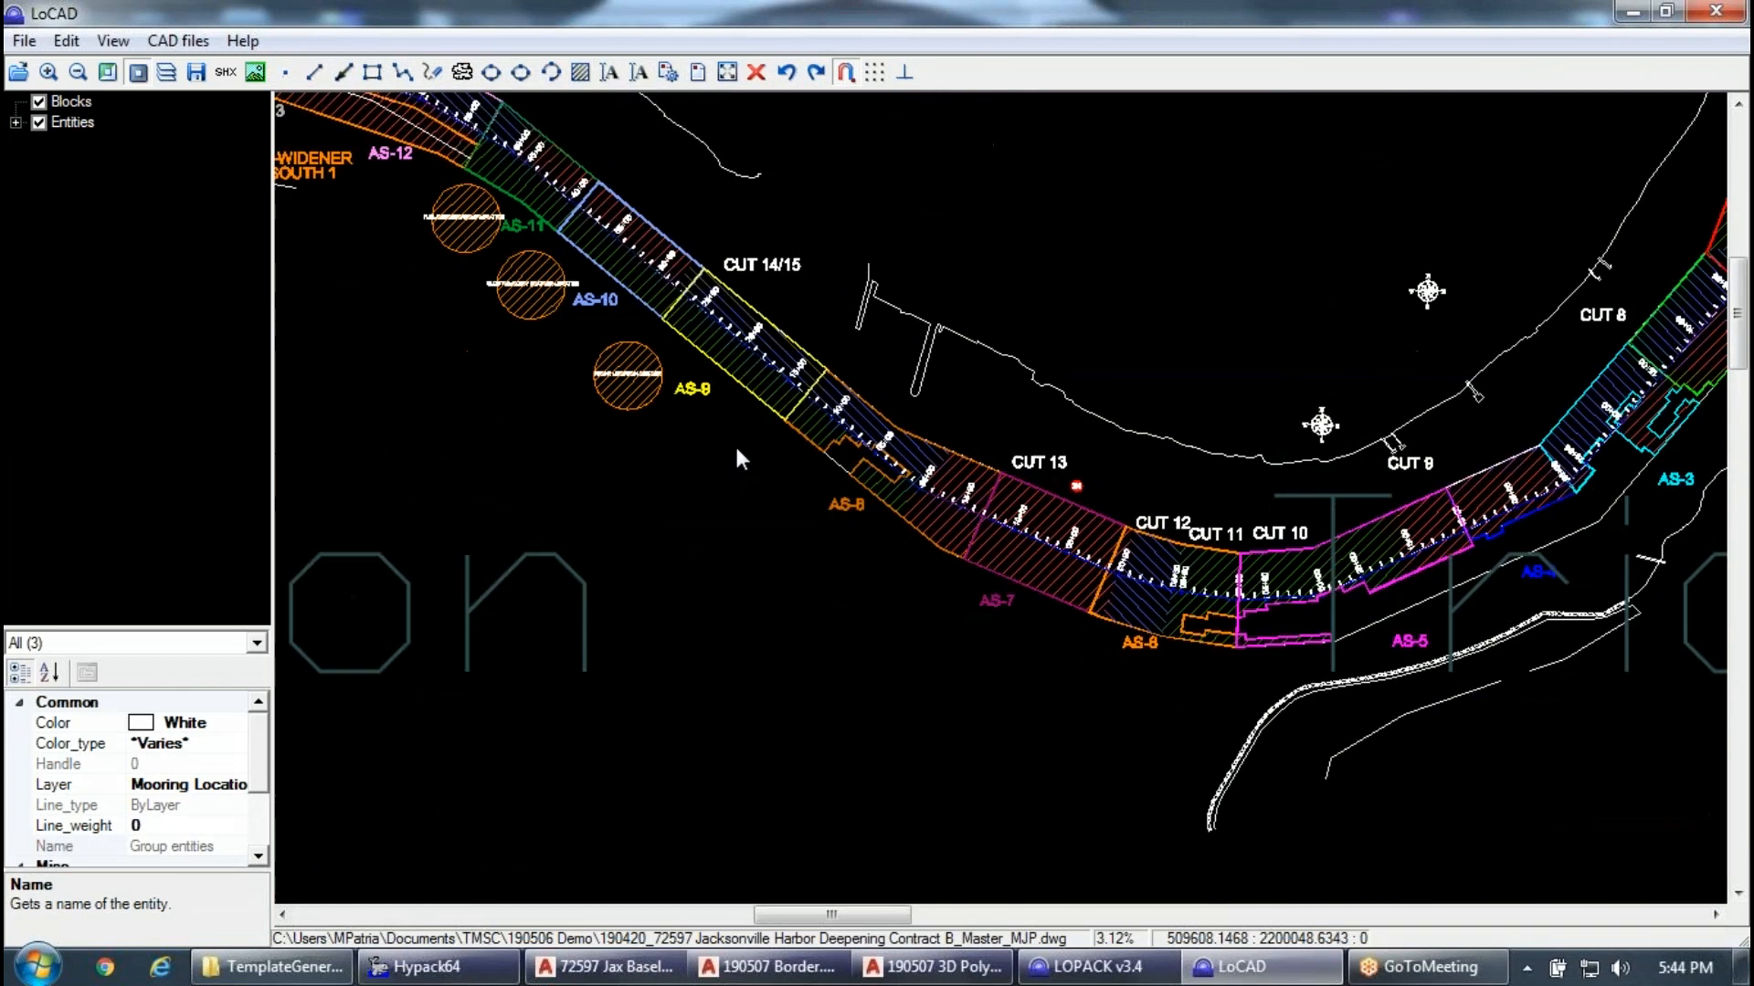
pyautogui.click(411, 80)
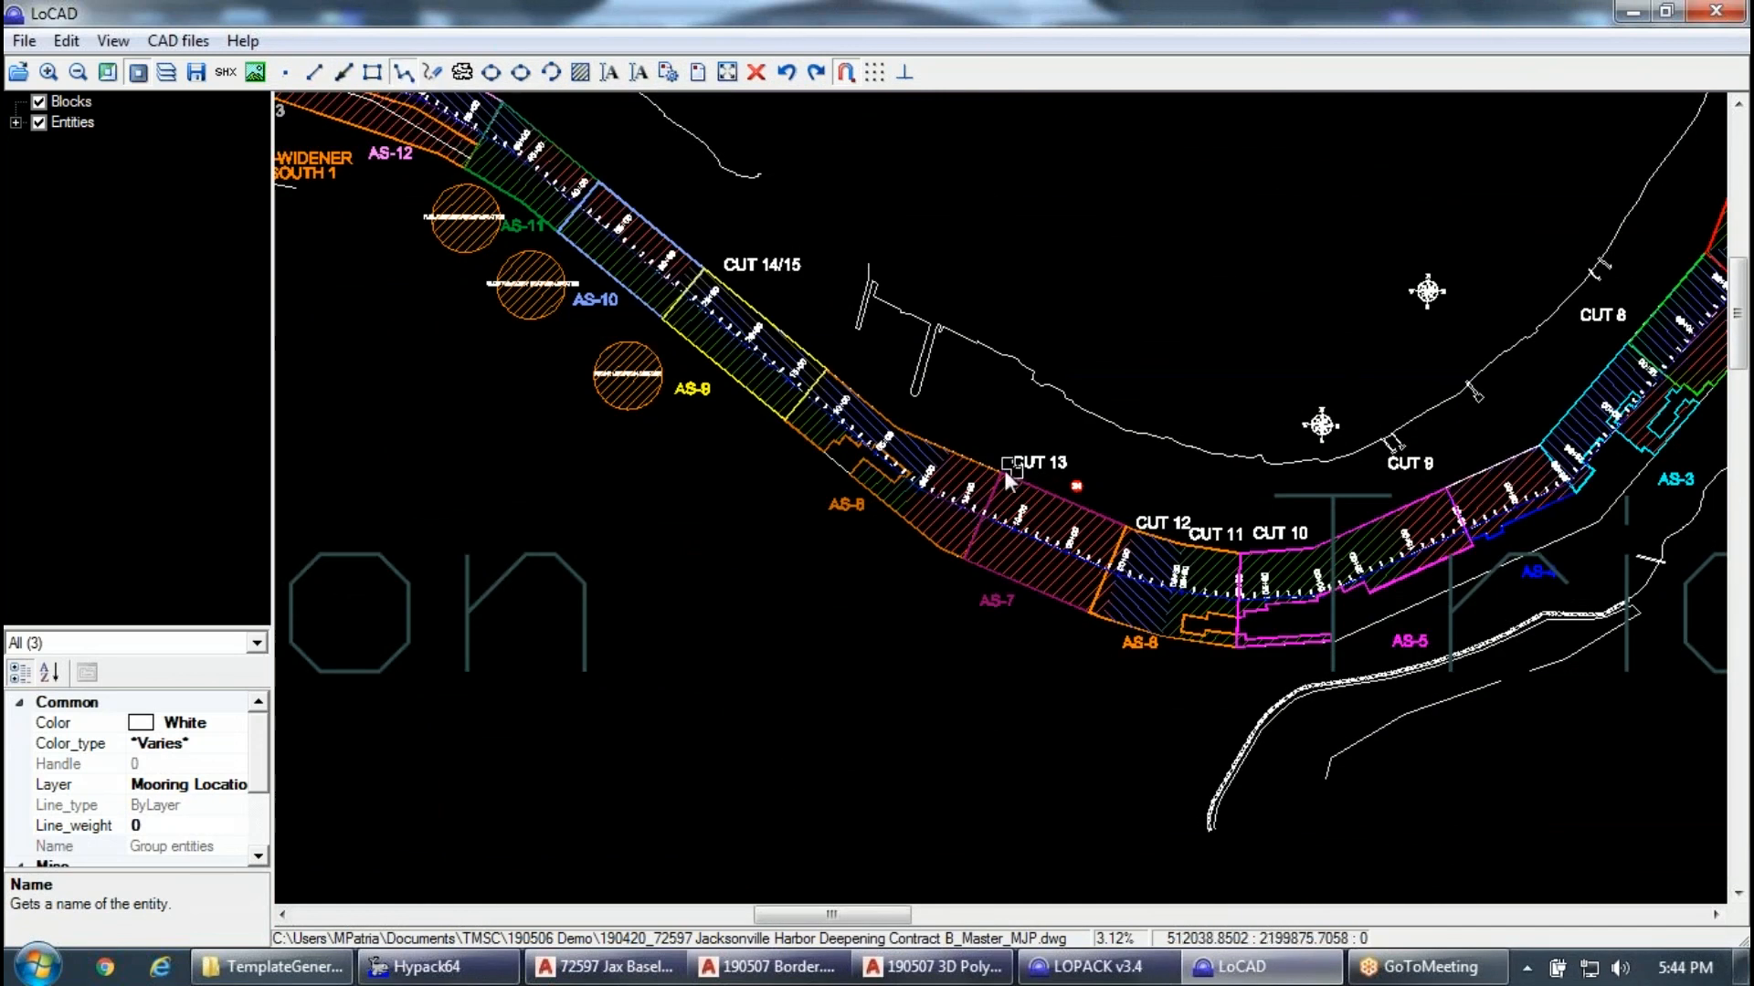
pyautogui.scroll(2, 743, 465)
pyautogui.click(734, 426)
pyautogui.click(812, 439)
pyautogui.click(831, 535)
pyautogui.click(744, 553)
pyautogui.click(698, 470)
pyautogui.click(730, 426)
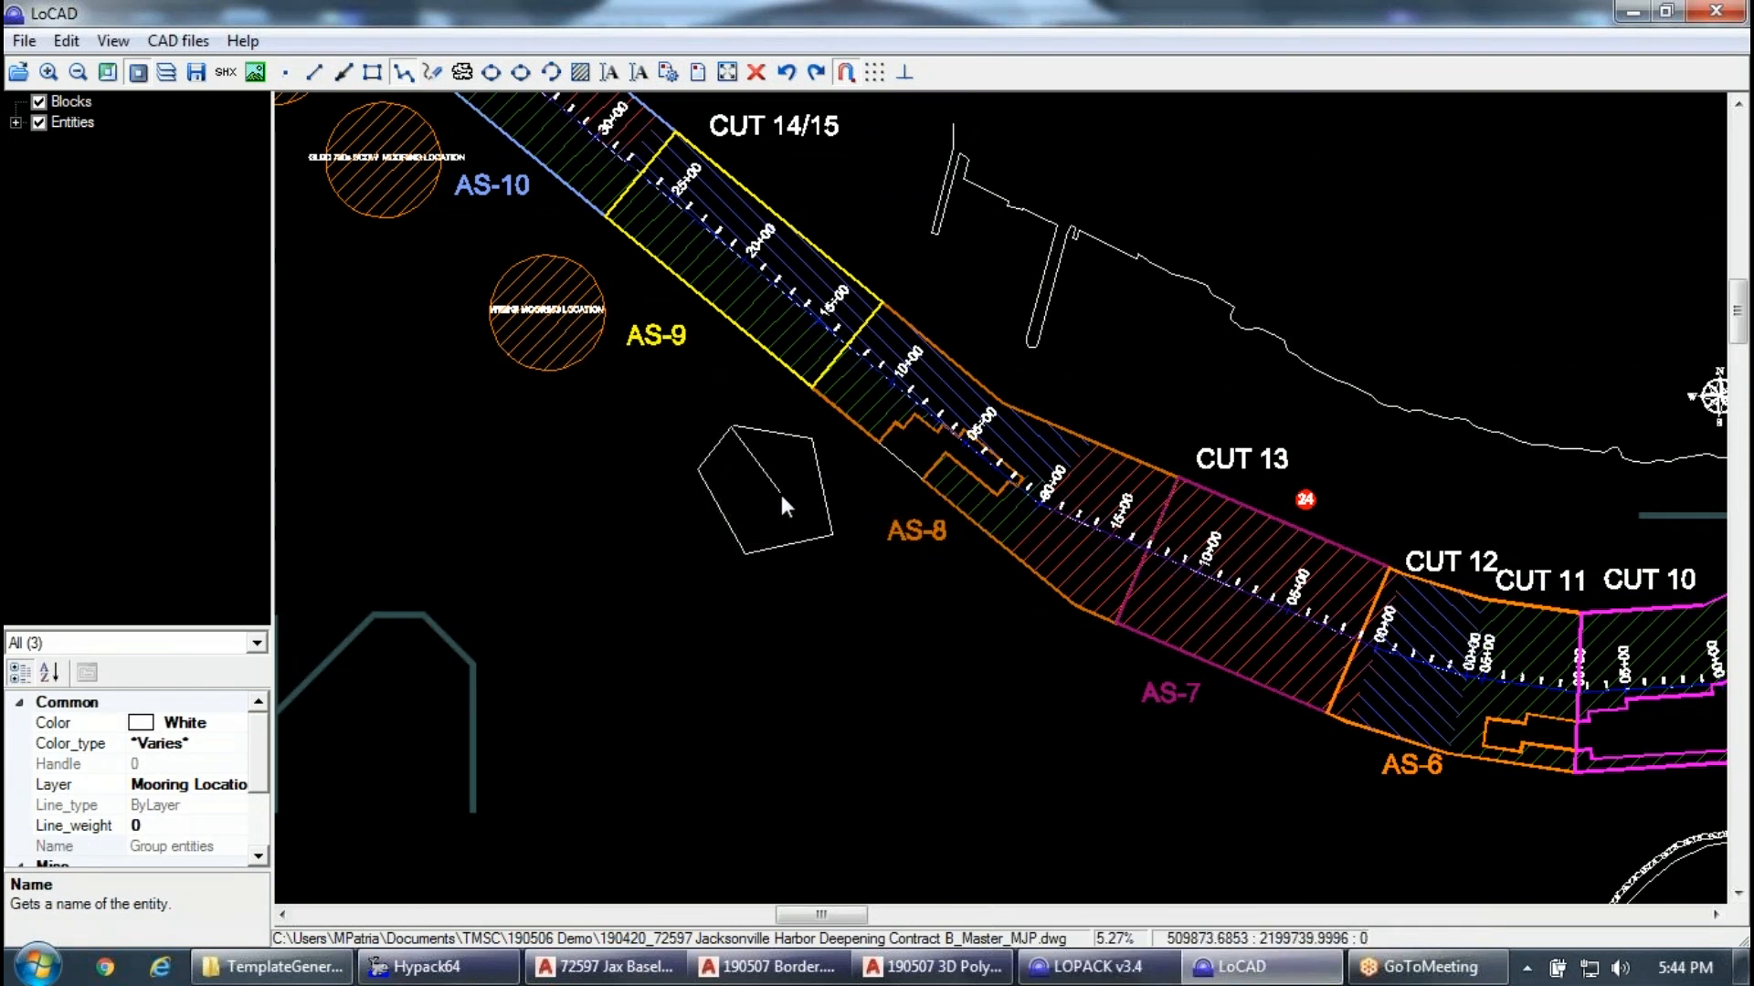
pyautogui.click(665, 493)
# Examine the whole harbor drawing, the labelled grid beside it, and the Option A sections around Cut 39 and Cut 40.
pyautogui.scroll(-4, 662, 497)
pyautogui.scroll(-5, 661, 497)
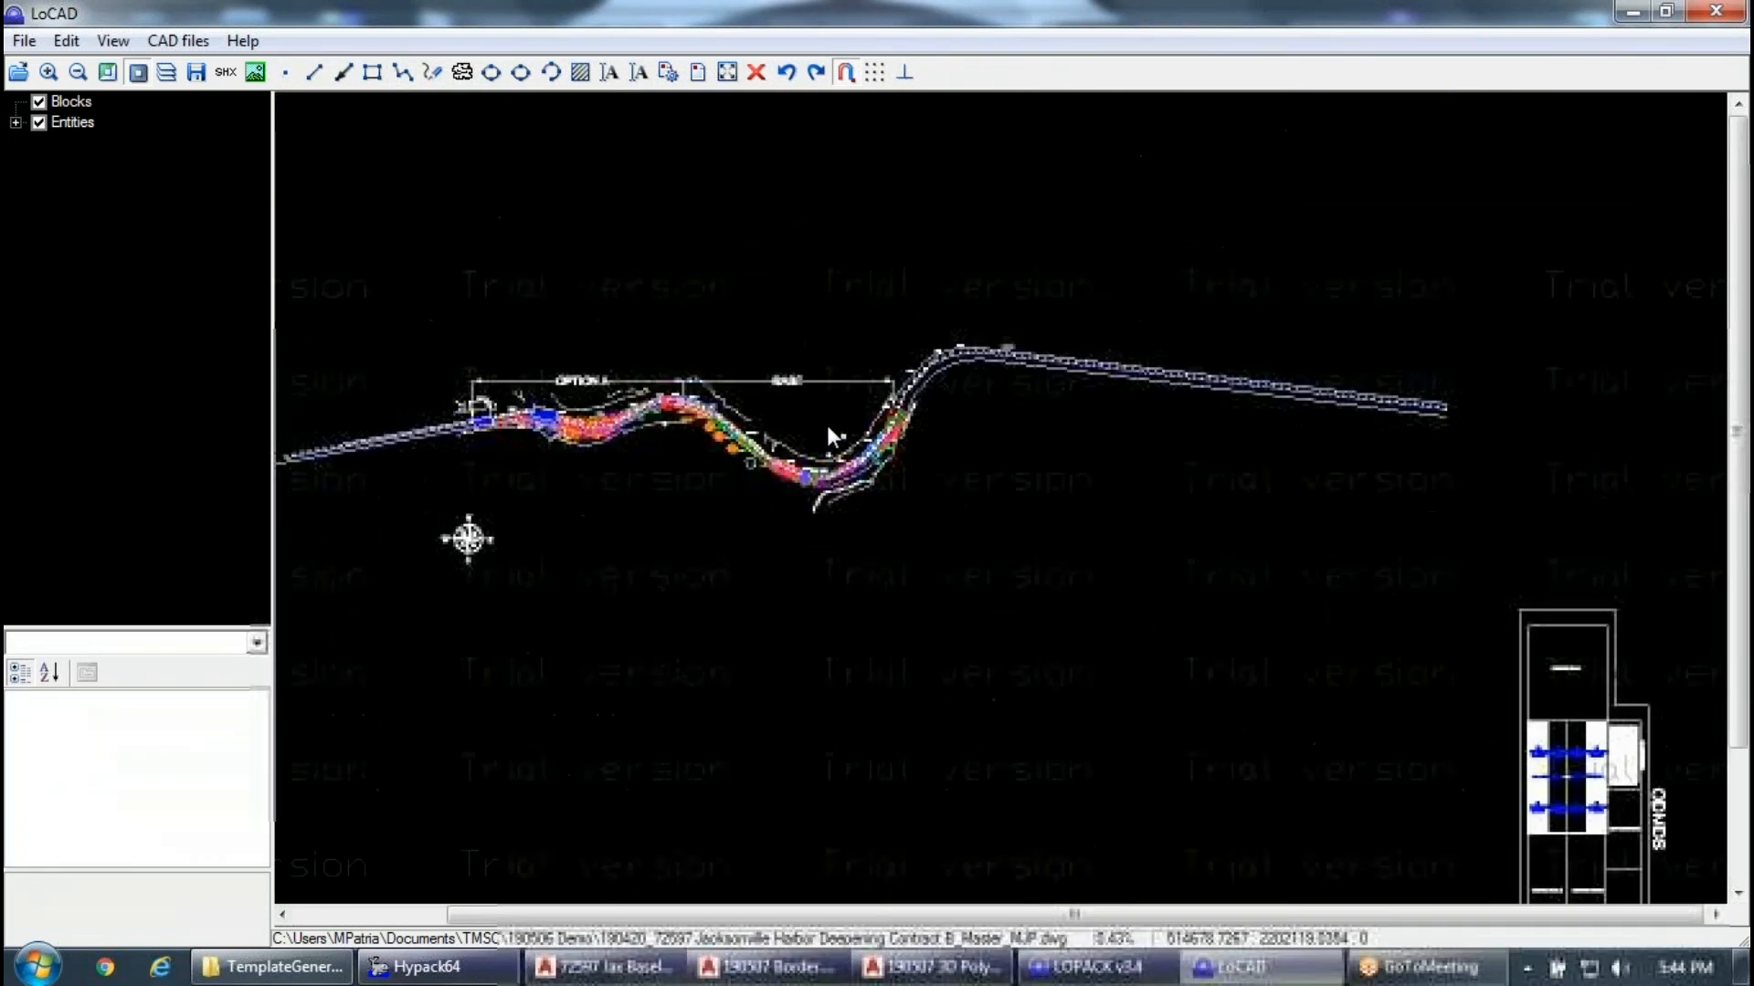
pyautogui.scroll(5, 1396, 661)
pyautogui.scroll(8, 1395, 664)
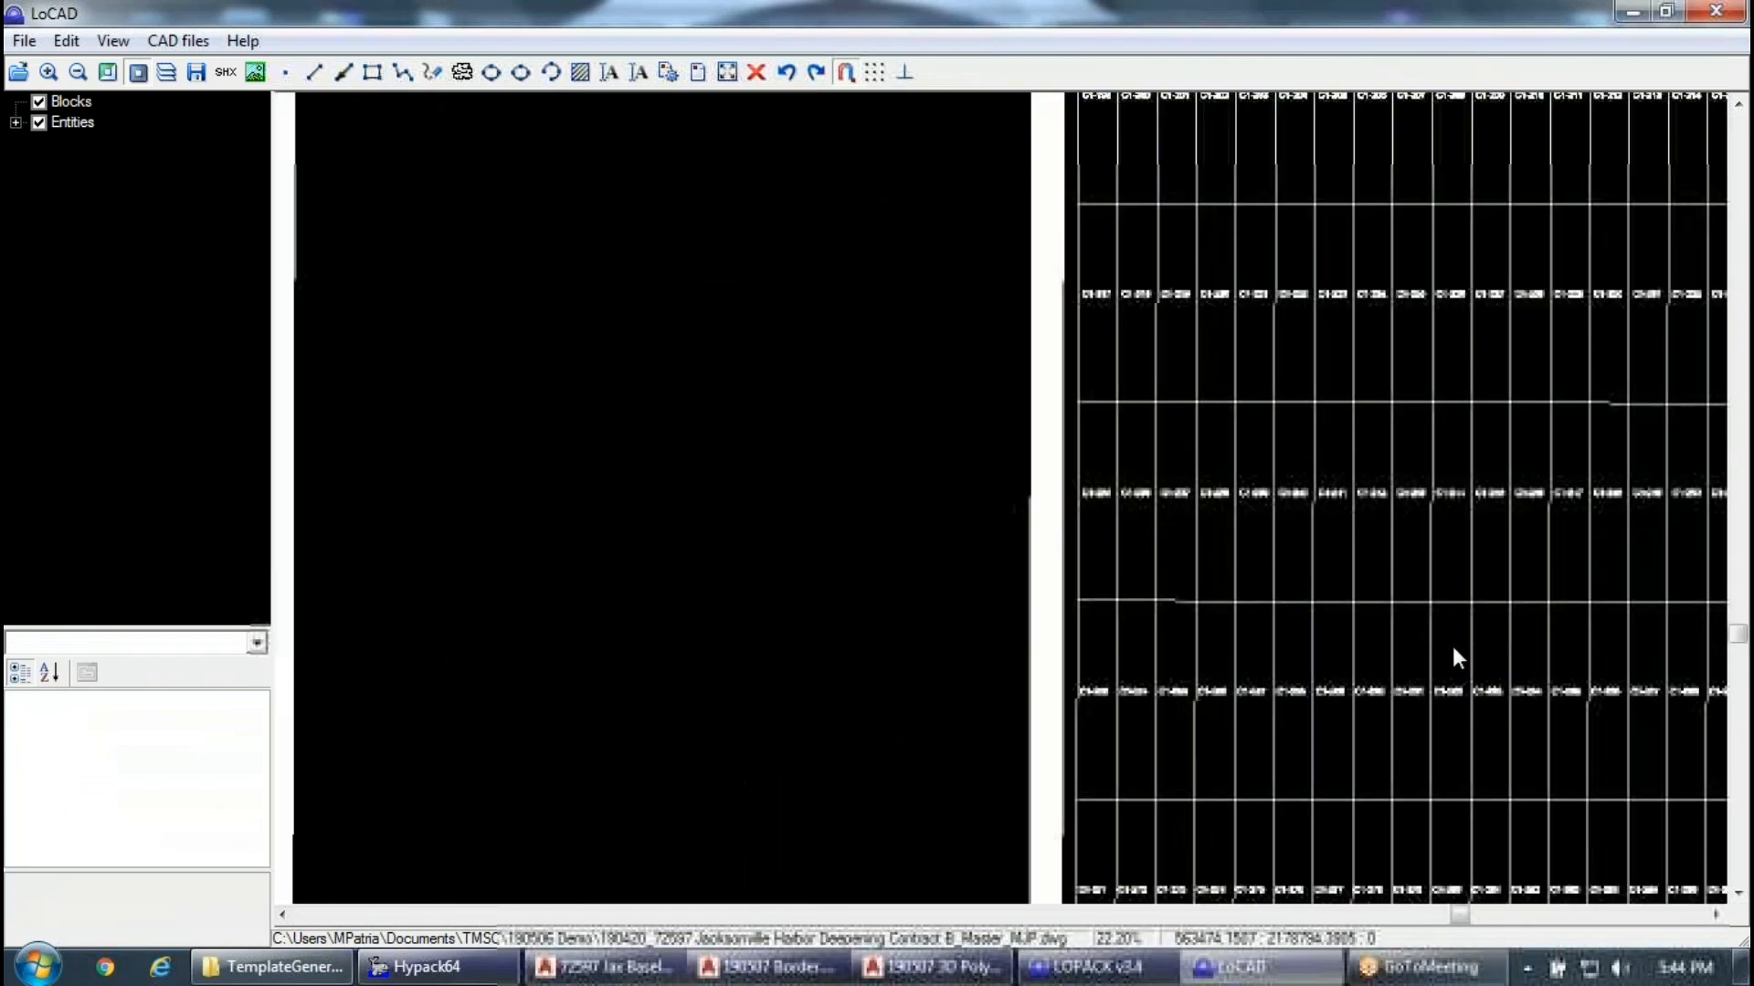
pyautogui.scroll(-3, 1377, 709)
pyautogui.scroll(-10, 1310, 677)
pyautogui.scroll(2, 1061, 621)
pyautogui.scroll(6, 390, 359)
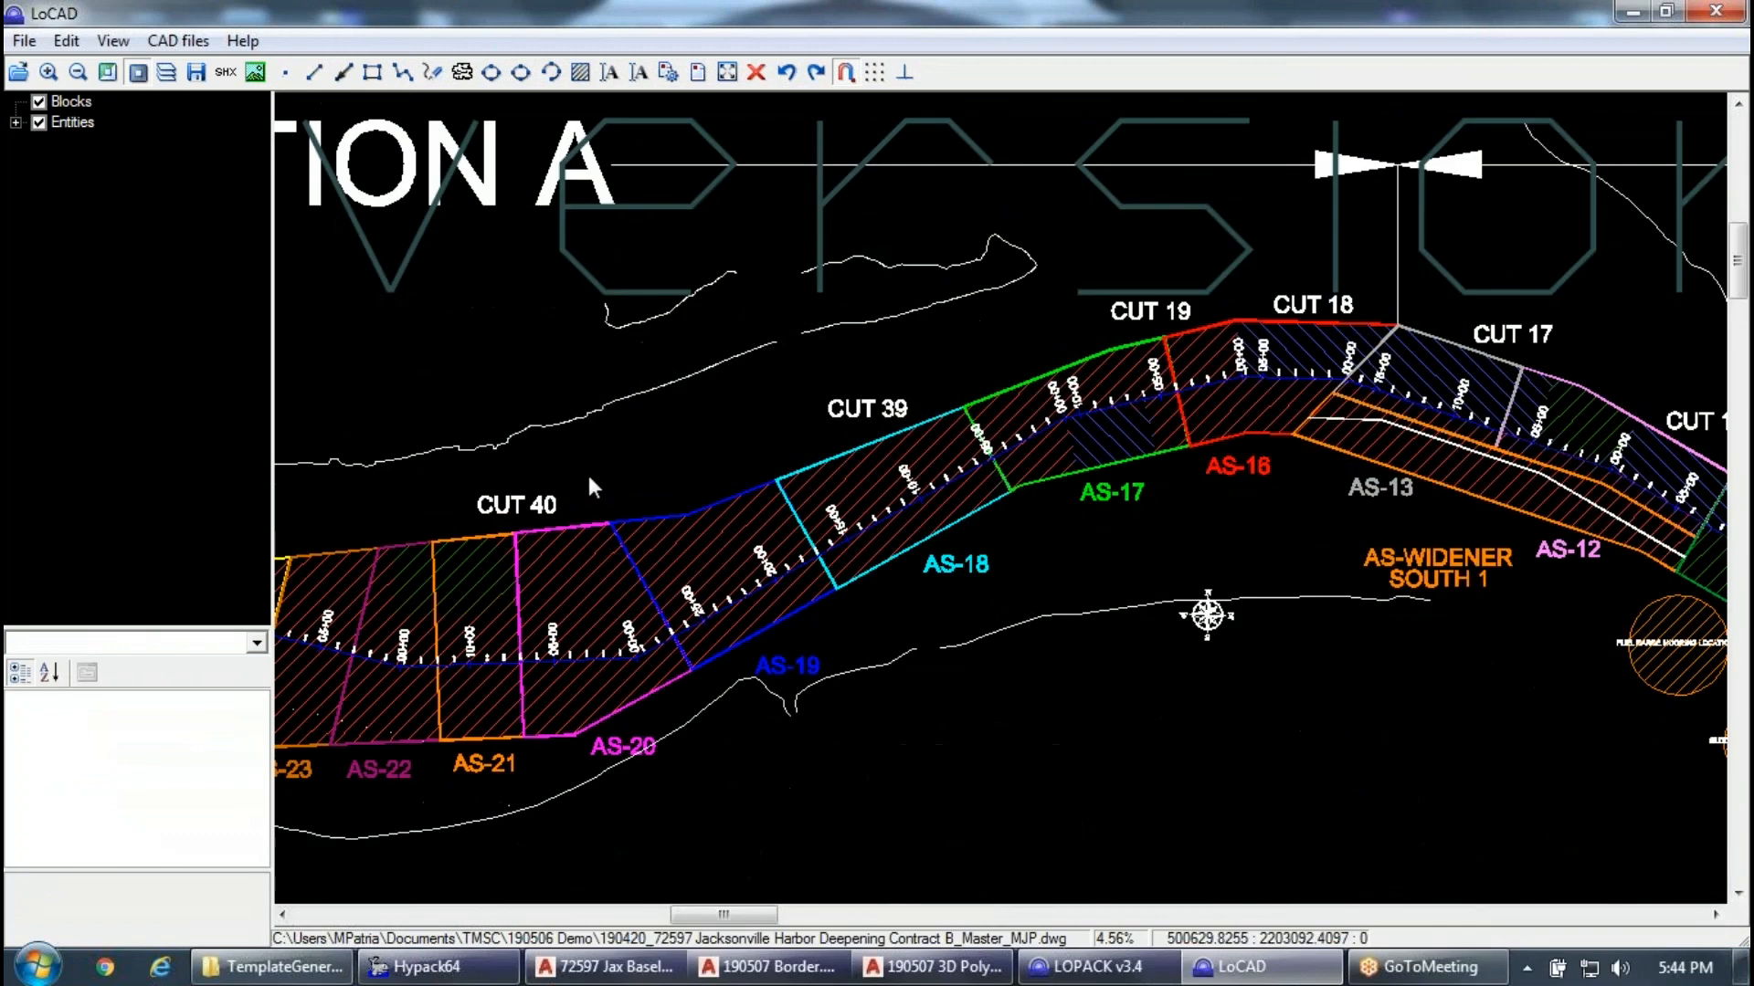
# Review the drawing's save, DXF export and print options, close LoCAD, and reposition the LOPACK launcher.
pyautogui.click(25, 41)
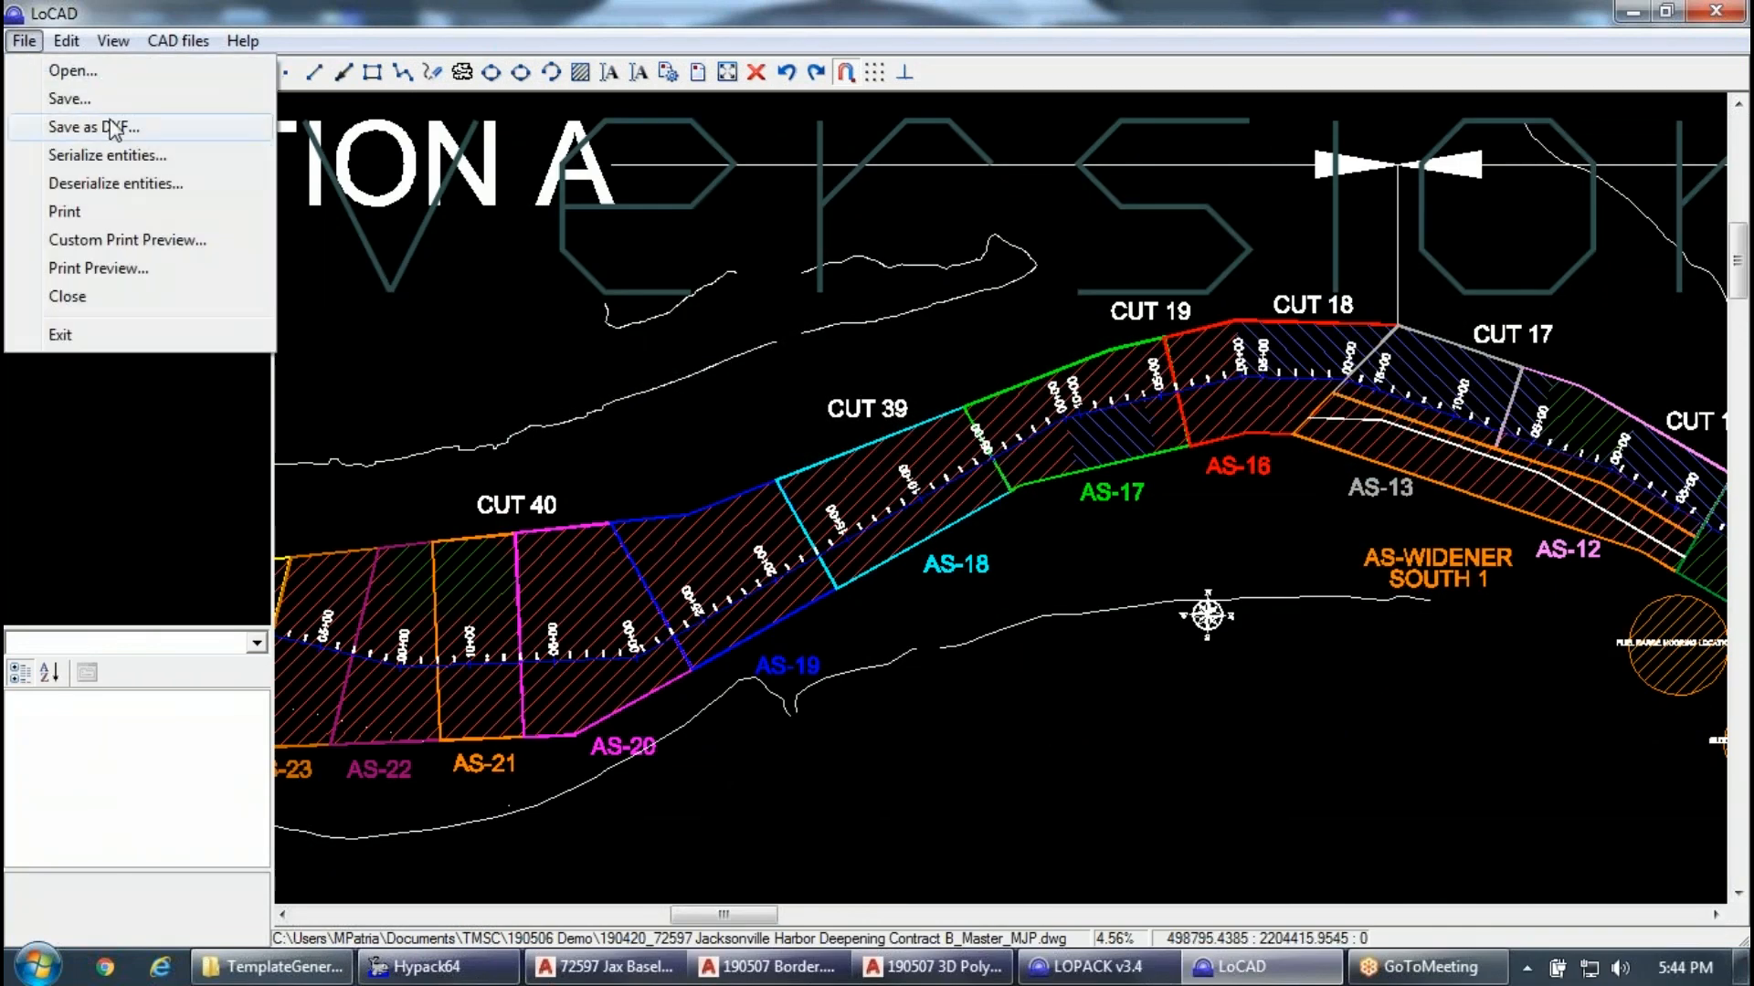
pyautogui.click(860, 409)
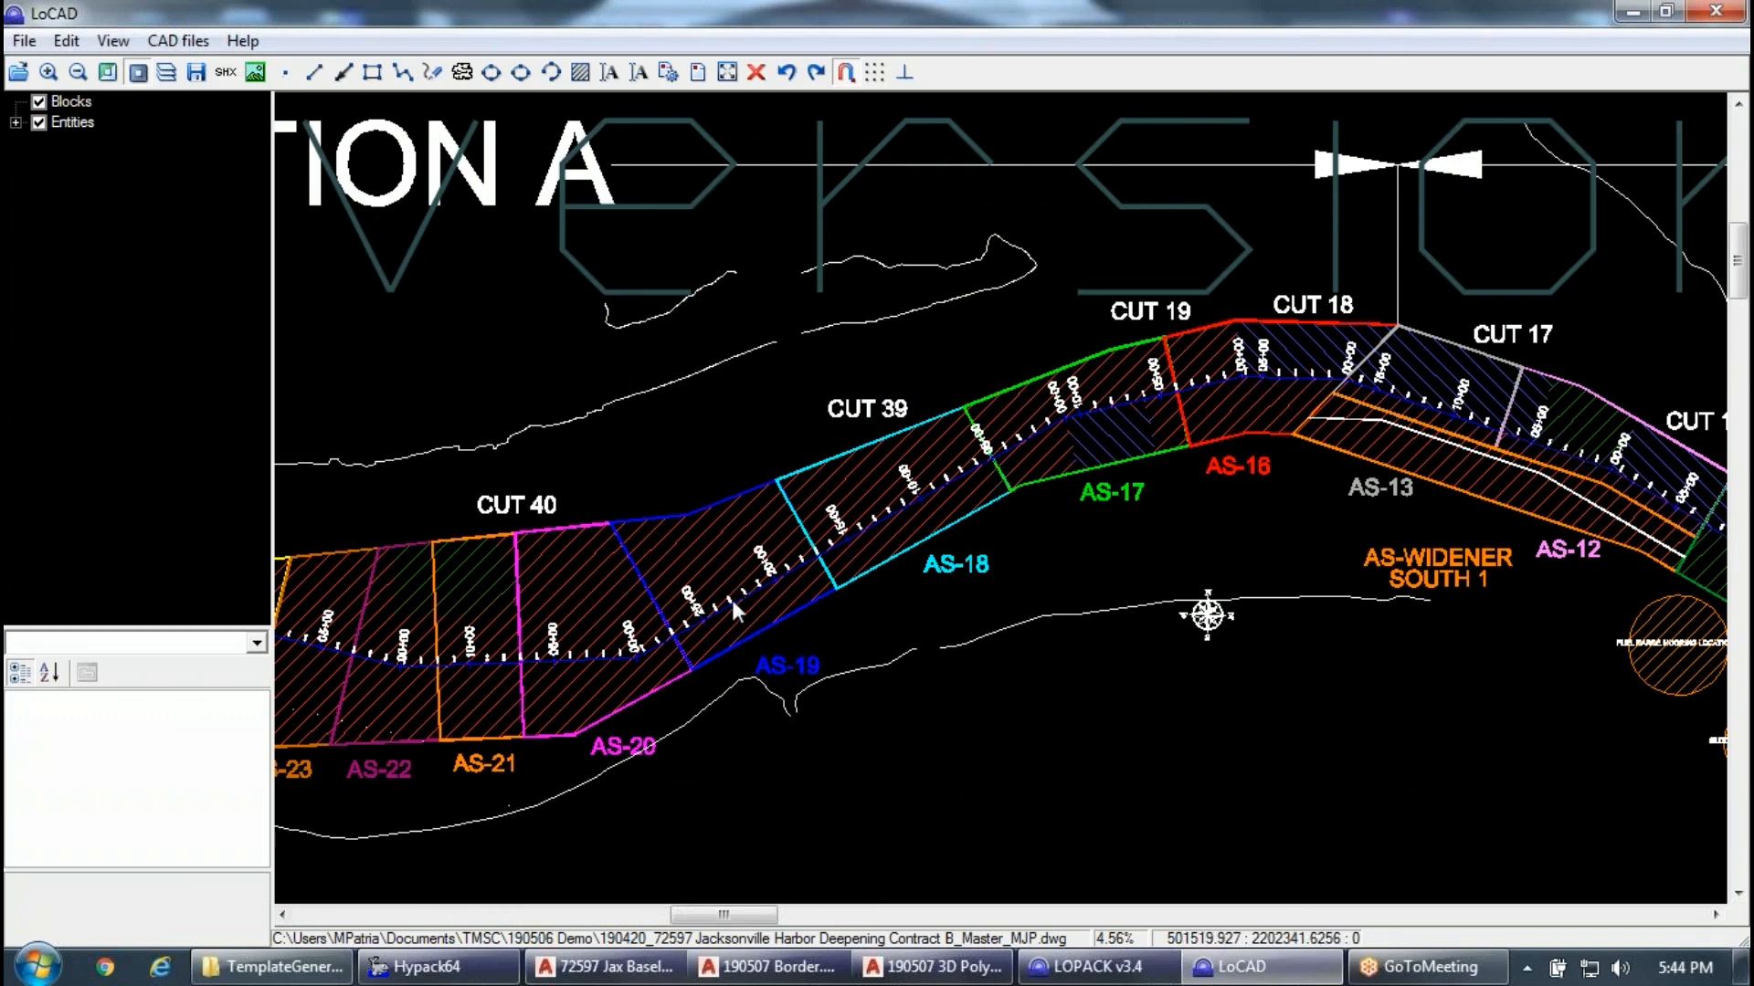
pyautogui.scroll(2, 727, 599)
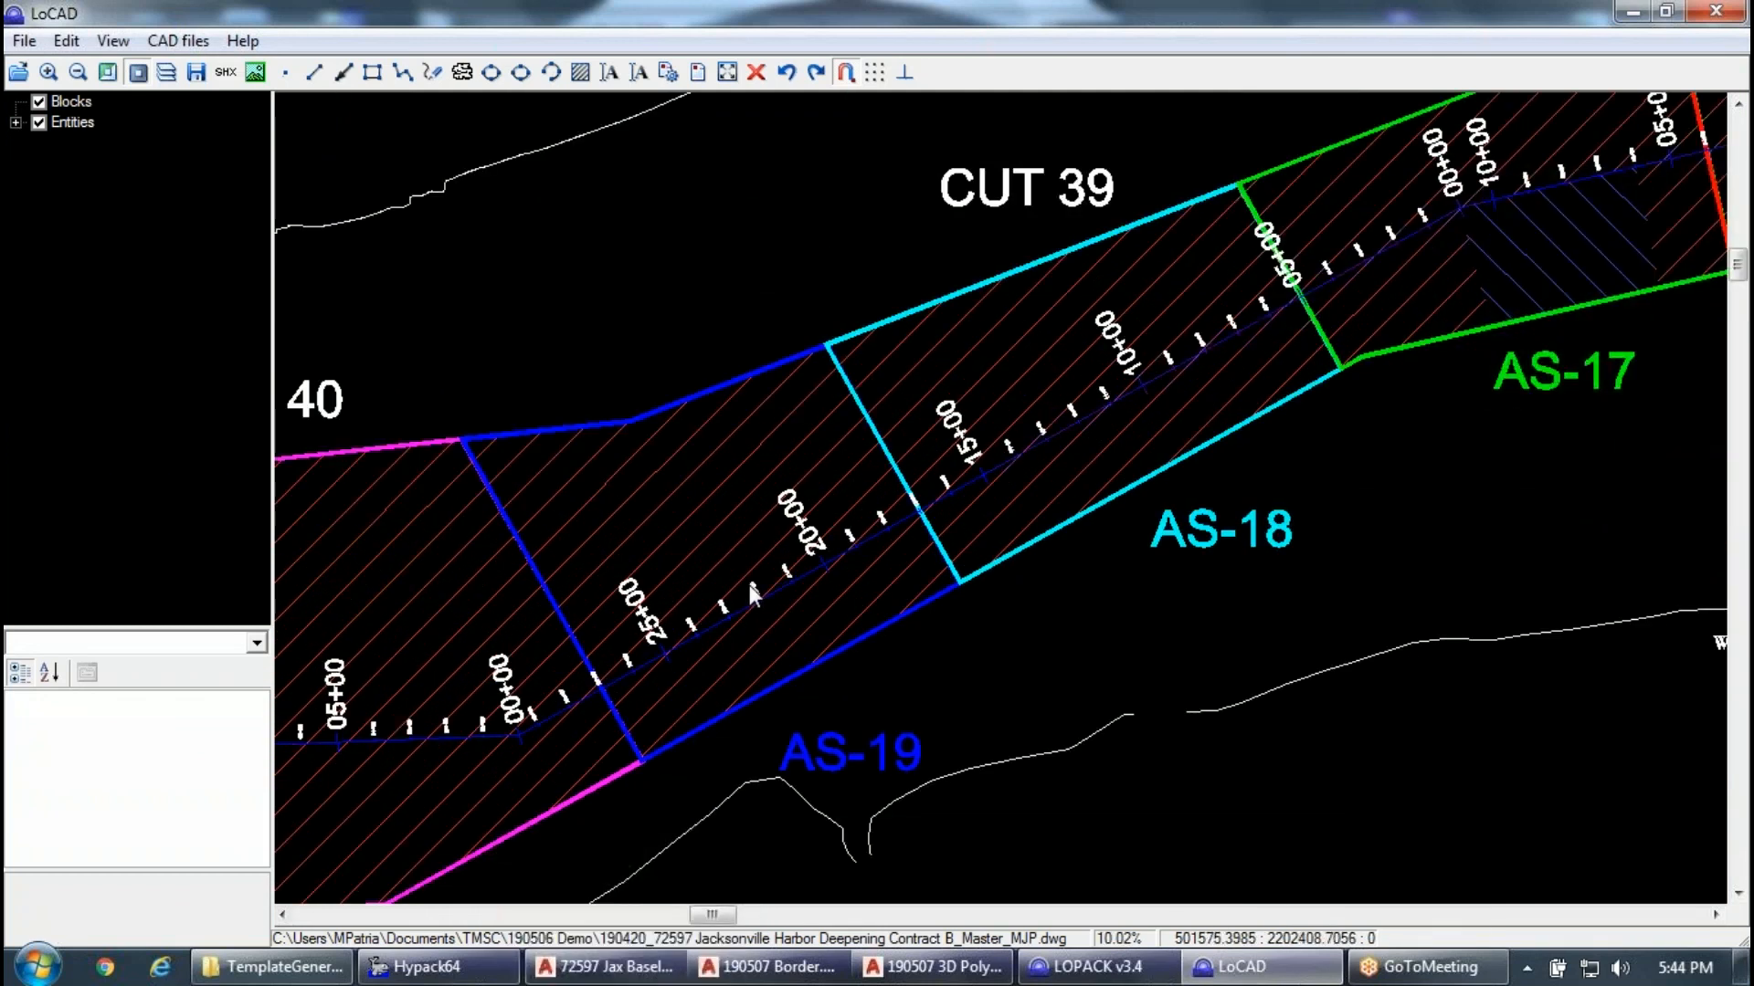
pyautogui.click(1717, 12)
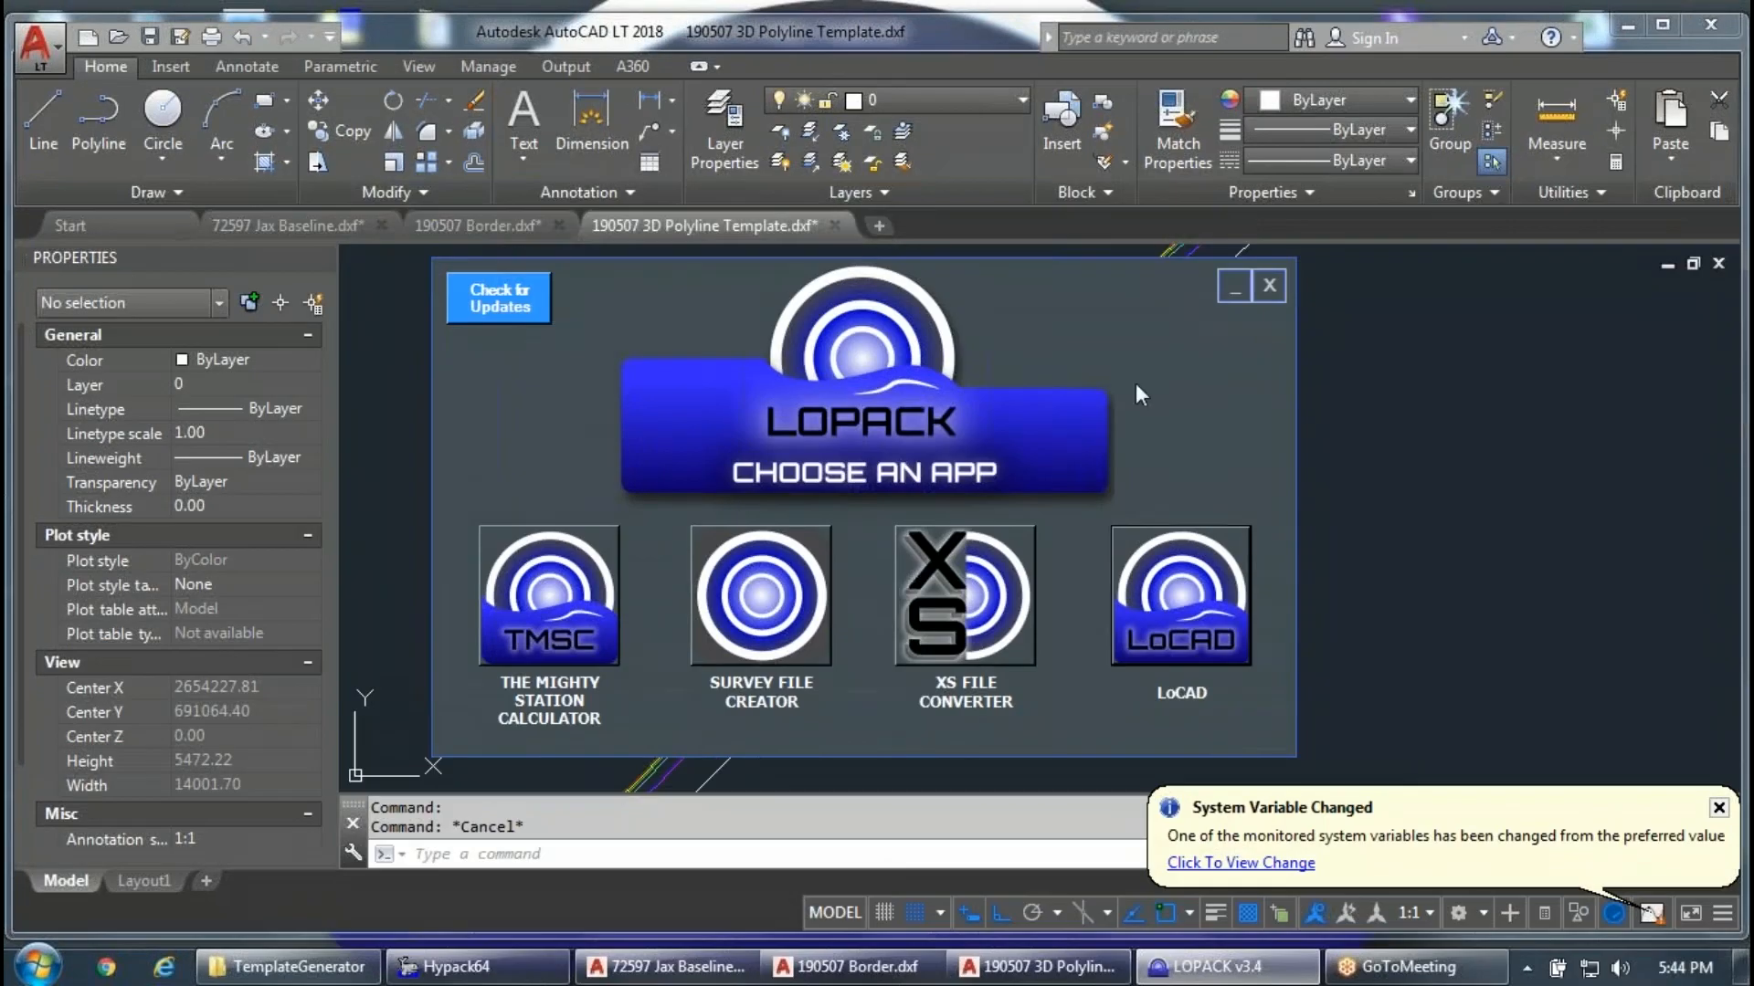
pyautogui.moveTo(1096, 325); pyautogui.dragTo(1098, 235)
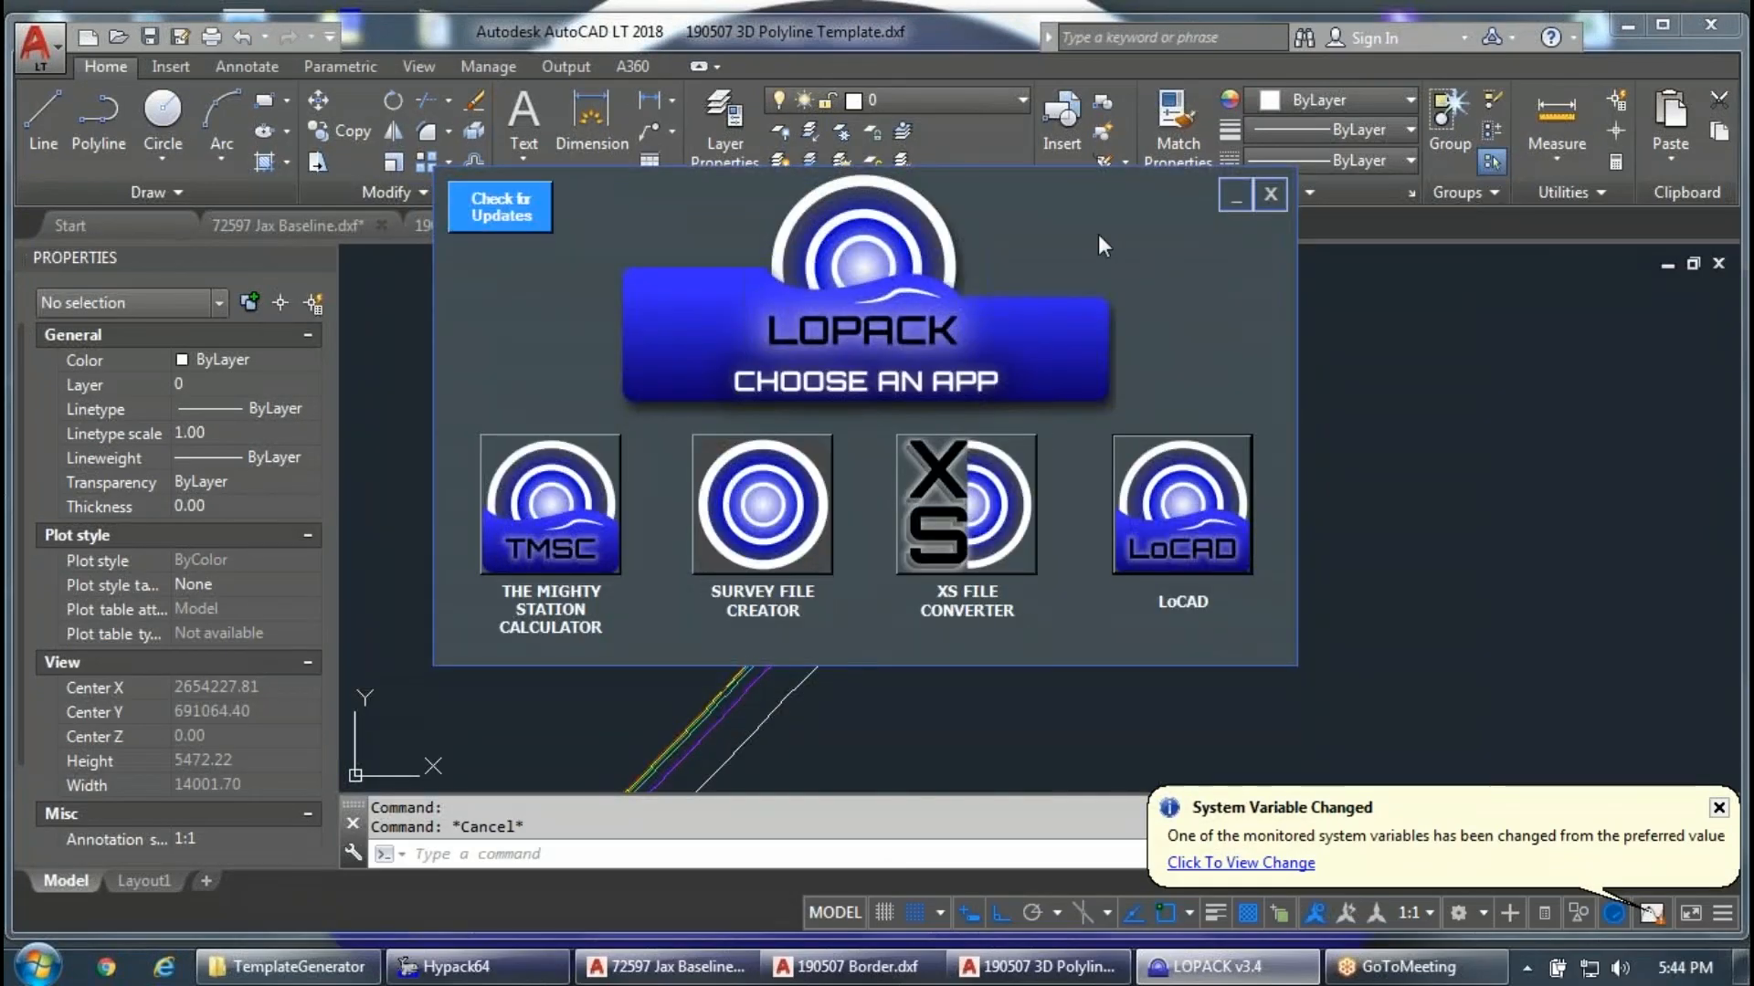